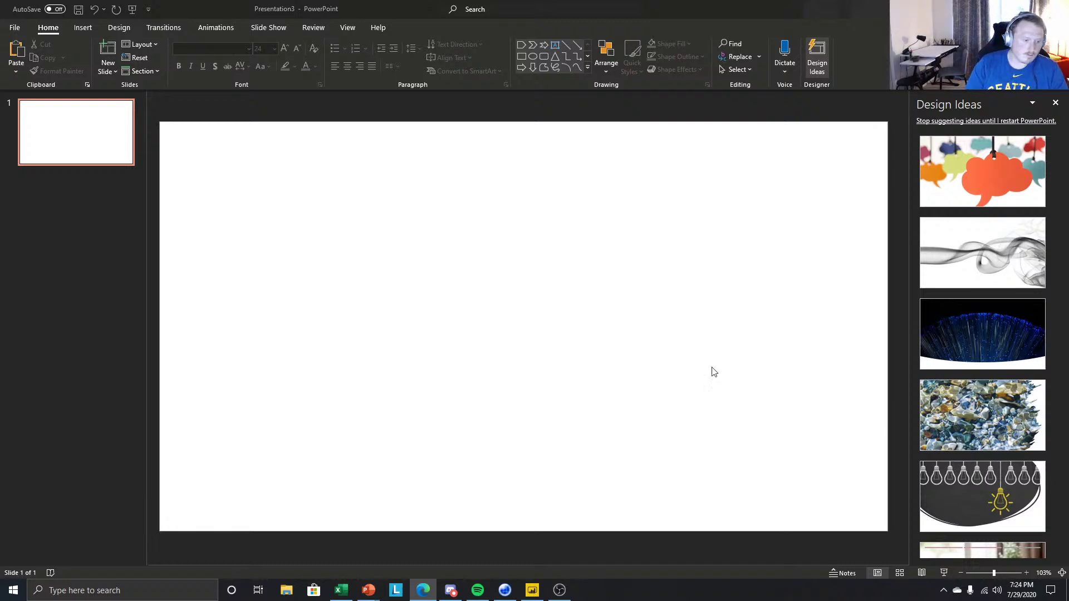
Check the blank report page in Power BI Desktop, and return to the PowerPoint presentation to dismiss the Design Ideas suggestions.
{"action": "left_click", "coordinate": [532, 590]}
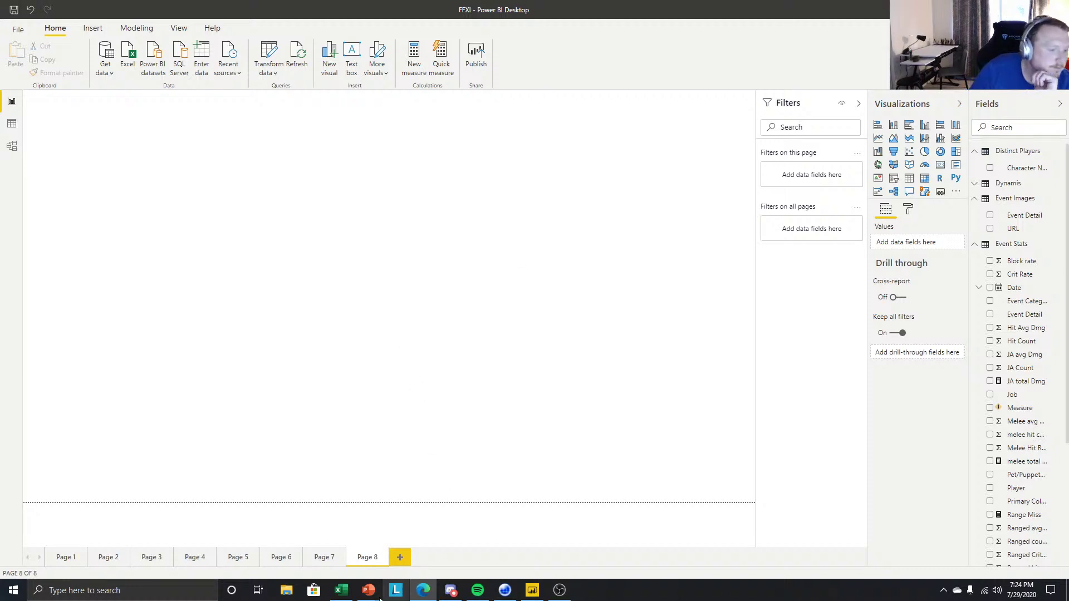
{"action": "mouse_move", "coordinate": [377, 596]}
{"action": "left_click", "coordinate": [399, 557]}
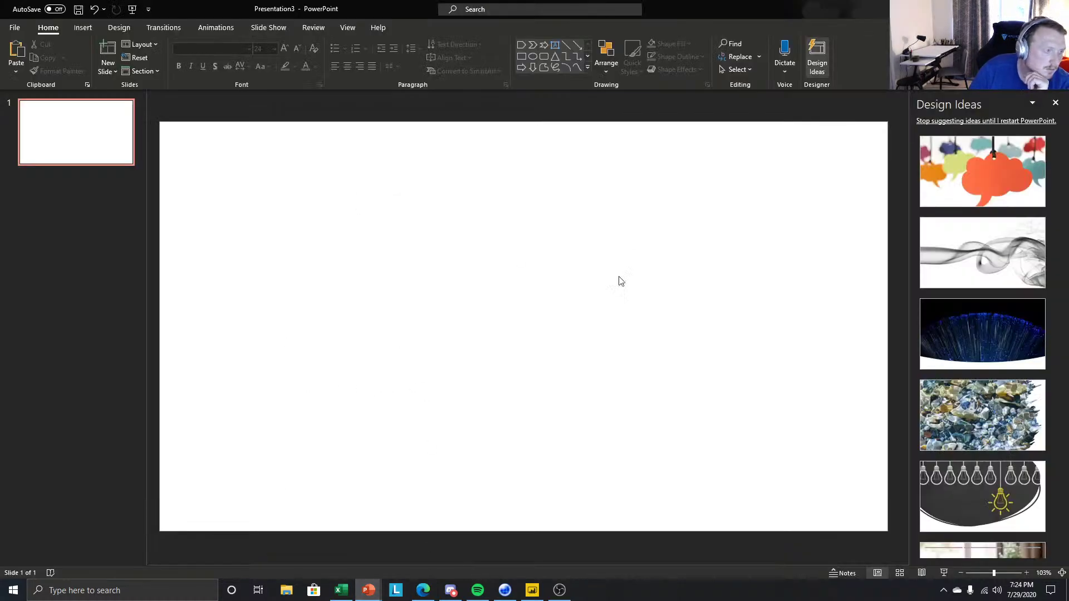
{"action": "left_click", "coordinate": [1055, 103]}
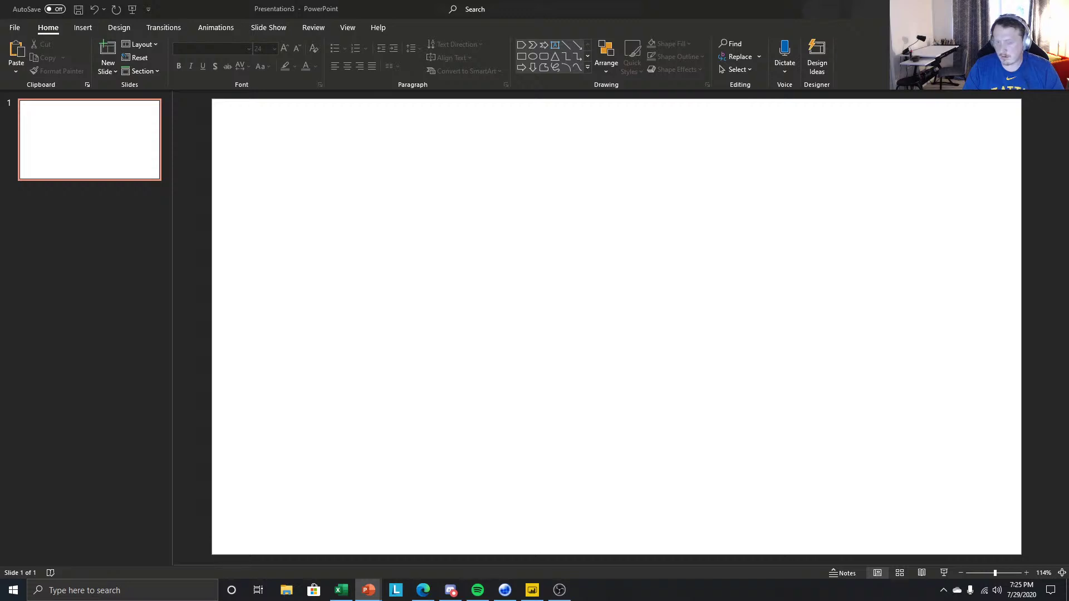
Paste the yellow, orange, maroon and cream rectangles onto slide 1, along with the teal rectangle.
{"action": "left_click", "coordinate": [806, 16]}
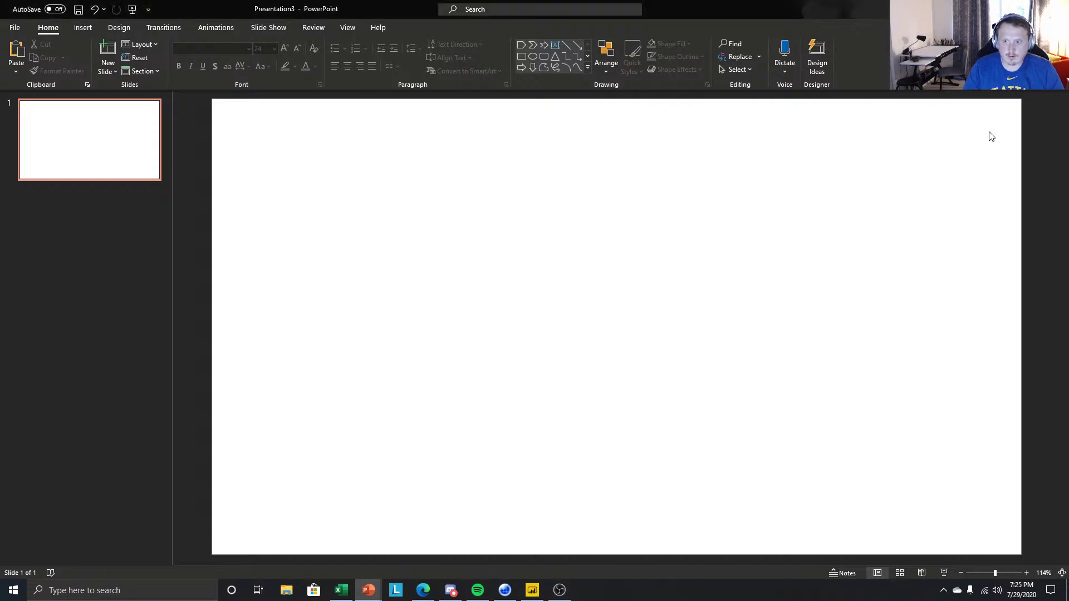
{"action": "key", "text": "ctrl+v"}
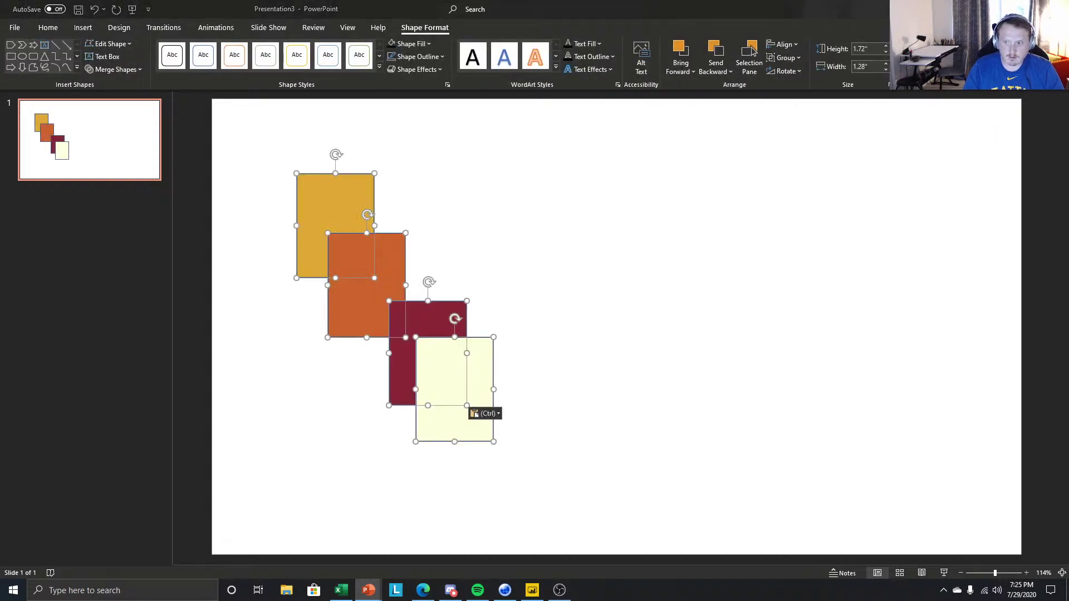
{"action": "left_click", "coordinate": [691, 256]}
{"action": "key", "text": "ctrl+v"}
Spread out the teal, cream and orange rectangles on slide 1 so that all five colour swatches can be seen.
{"action": "left_click_drag", "start_coordinate": [382, 313], "coordinate": [461, 281]}
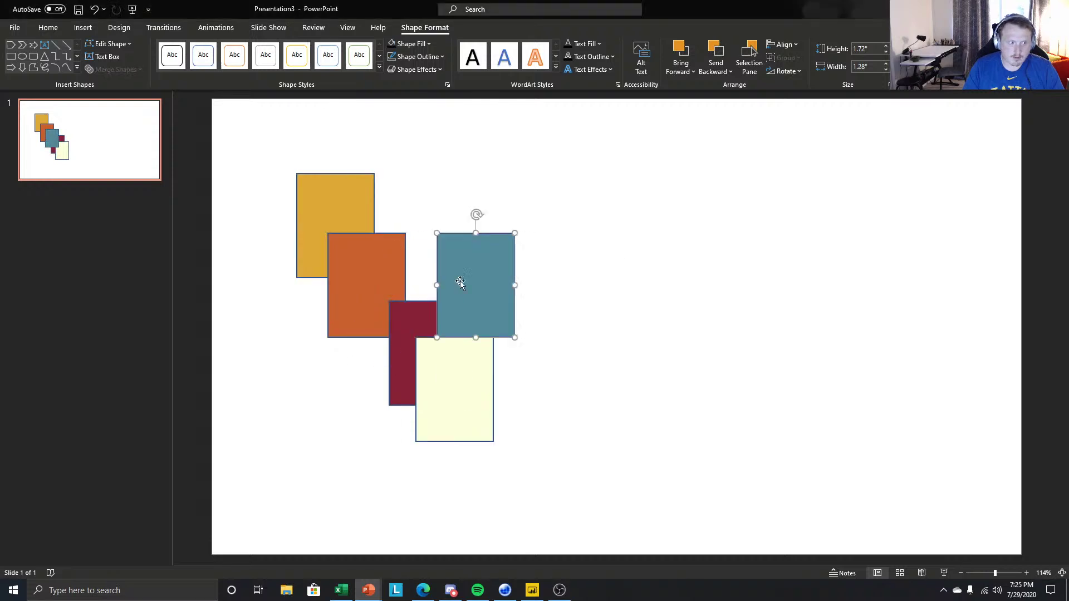
{"action": "left_click_drag", "start_coordinate": [424, 343], "coordinate": [501, 271]}
{"action": "left_click_drag", "start_coordinate": [449, 329], "coordinate": [418, 361]}
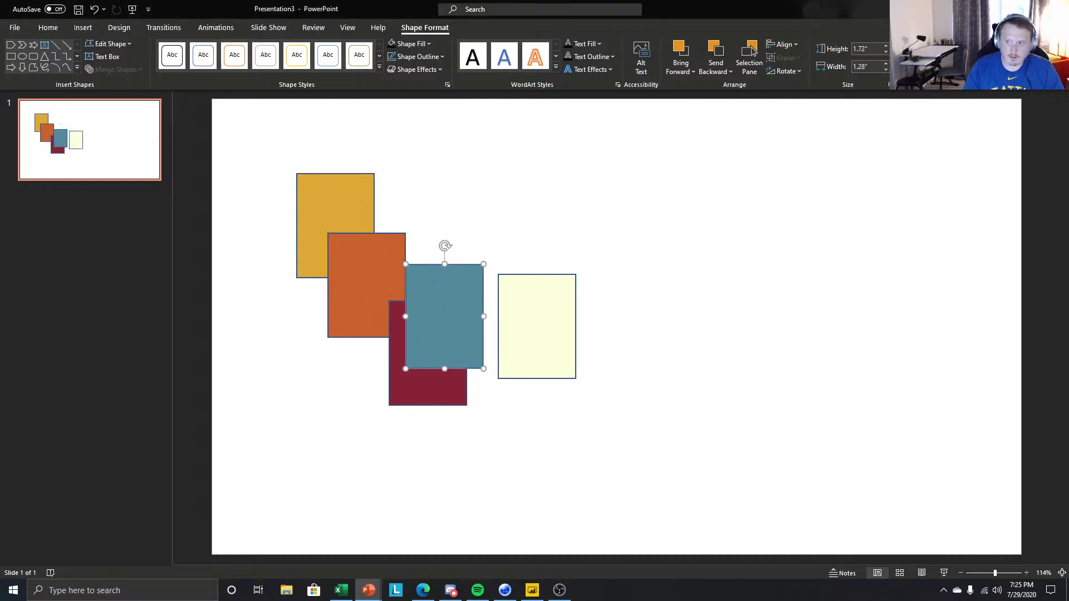
{"action": "key", "text": "alt+Tab"}
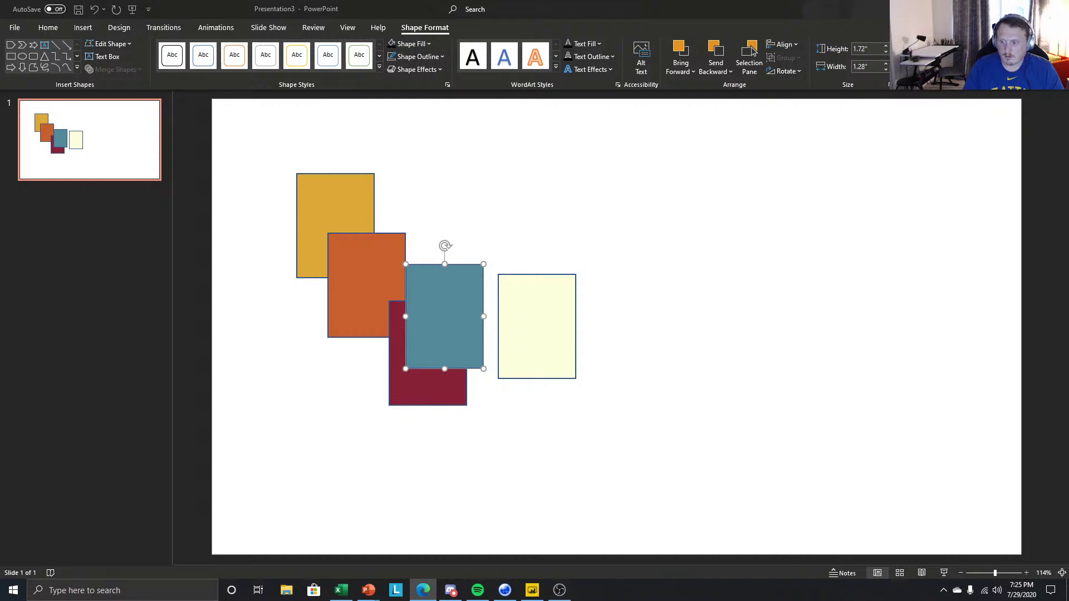
{"action": "key", "text": "alt+Tab"}
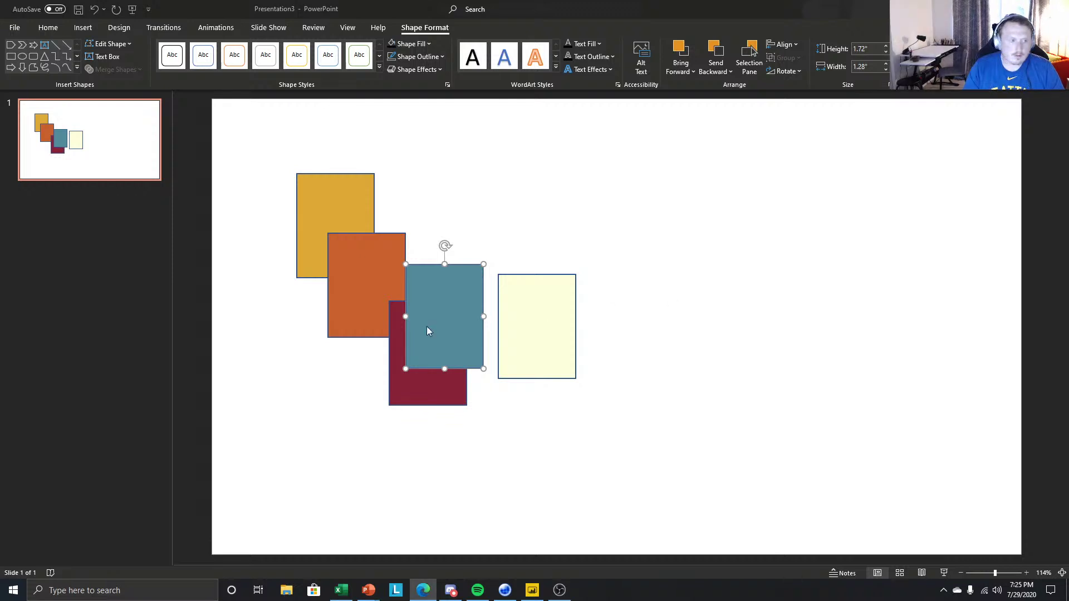
{"action": "left_click", "coordinate": [448, 323]}
{"action": "left_click_drag", "start_coordinate": [451, 341], "coordinate": [457, 404]}
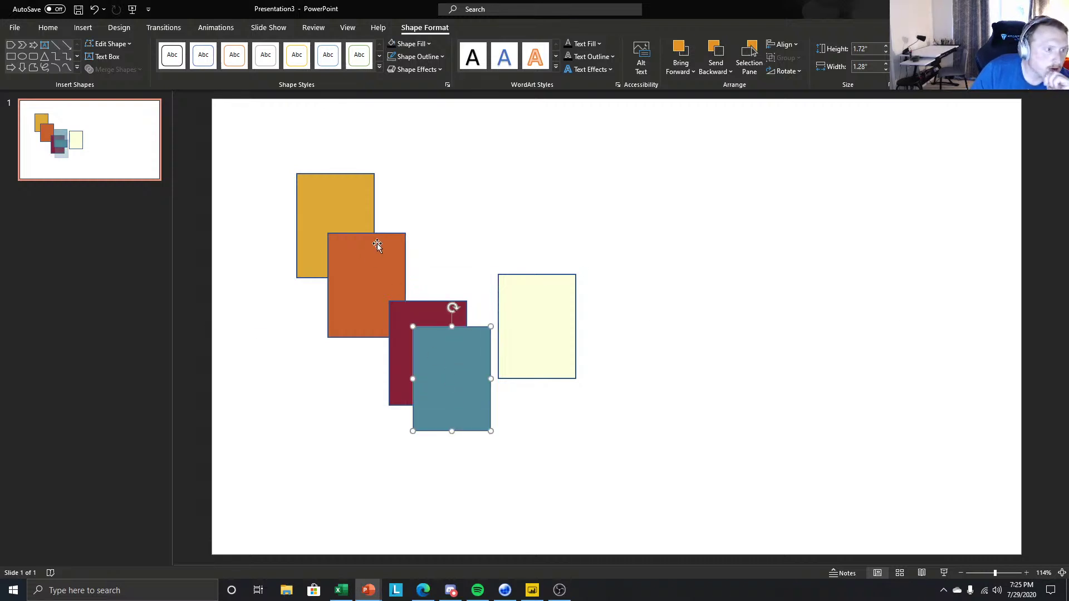
{"action": "left_click_drag", "start_coordinate": [367, 258], "coordinate": [437, 267]}
Add a second slide after slide 1 and delete its title and content placeholders.
{"action": "right_click", "coordinate": [144, 148]}
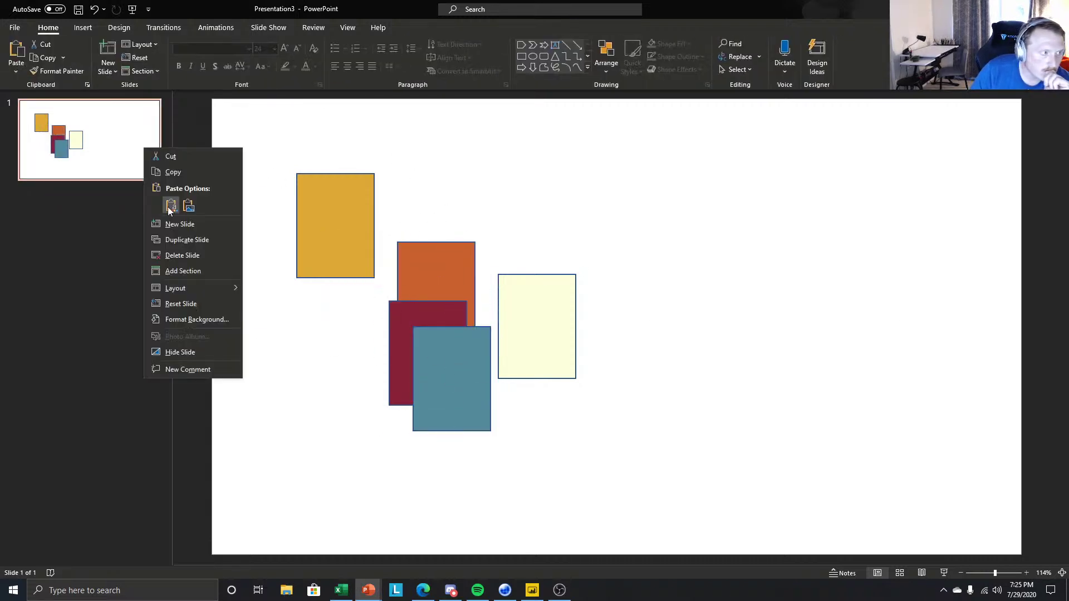
{"action": "left_click", "coordinate": [180, 225]}
{"action": "left_click", "coordinate": [136, 163]}
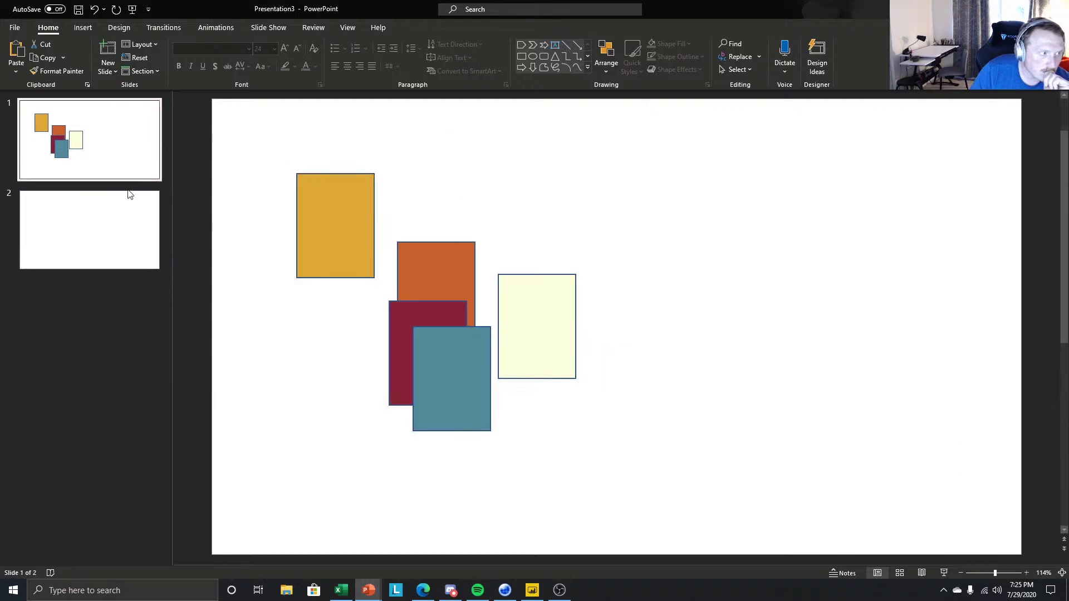
{"action": "left_click", "coordinate": [81, 221]}
{"action": "left_click", "coordinate": [669, 164]}
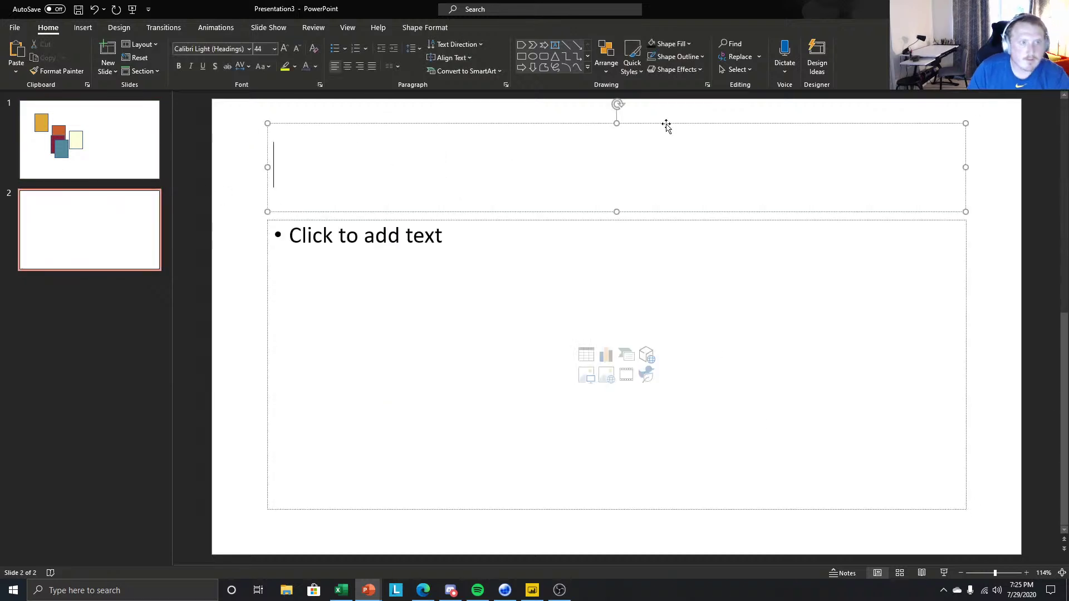
{"action": "left_click", "coordinate": [666, 125]}
{"action": "key", "text": "Delete"}
{"action": "left_click", "coordinate": [648, 221]}
{"action": "key", "text": "Delete"}
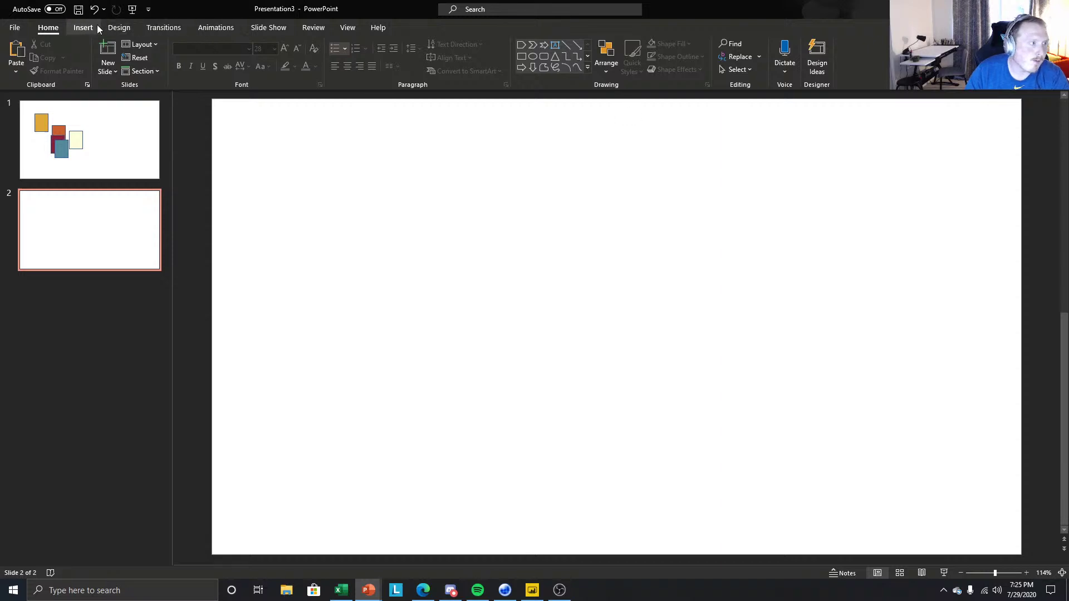
Draw a rectangle on slide 2 and stretch it to cover the whole slide, 7.5" high by 13.33" wide.
{"action": "left_click", "coordinate": [80, 27]}
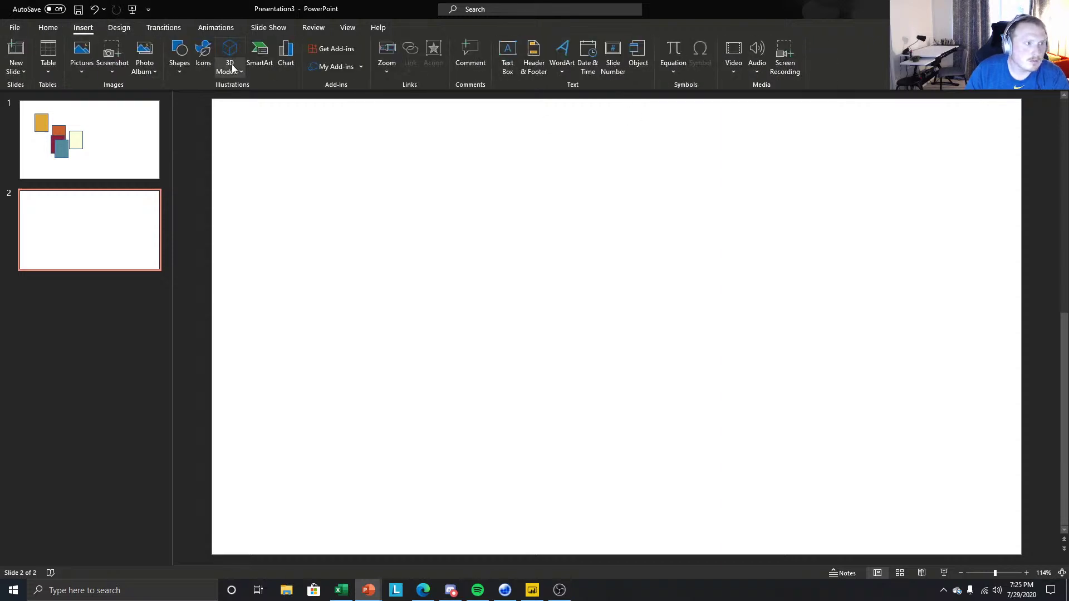
{"action": "left_click", "coordinate": [179, 62]}
{"action": "left_click", "coordinate": [241, 100]}
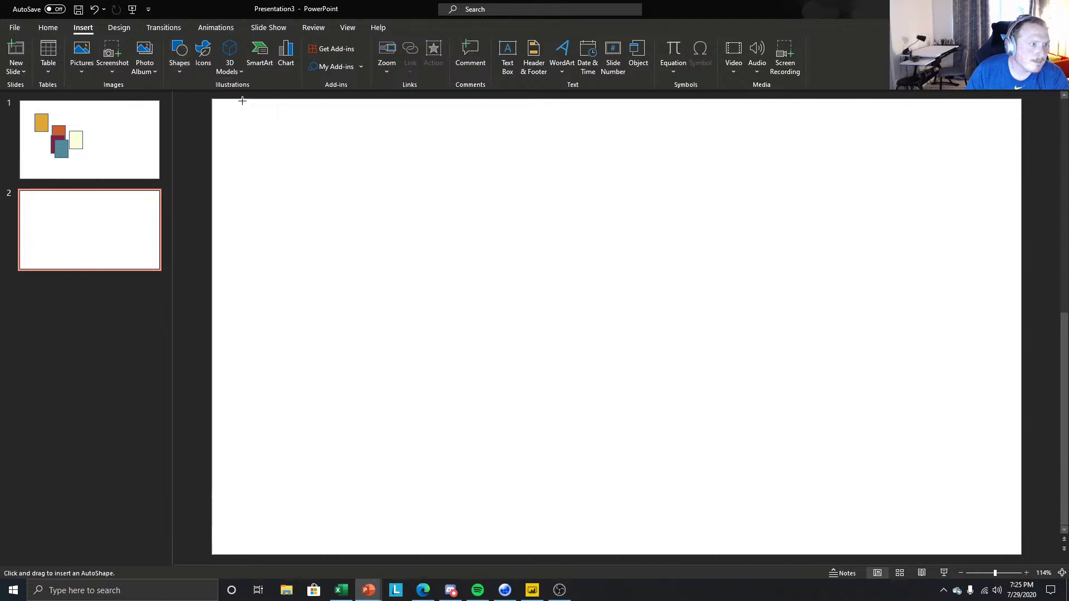
{"action": "left_click_drag", "start_coordinate": [249, 129], "coordinate": [443, 310]}
{"action": "left_click_drag", "start_coordinate": [248, 129], "coordinate": [211, 101]}
{"action": "left_click_drag", "start_coordinate": [443, 312], "coordinate": [1022, 551]}
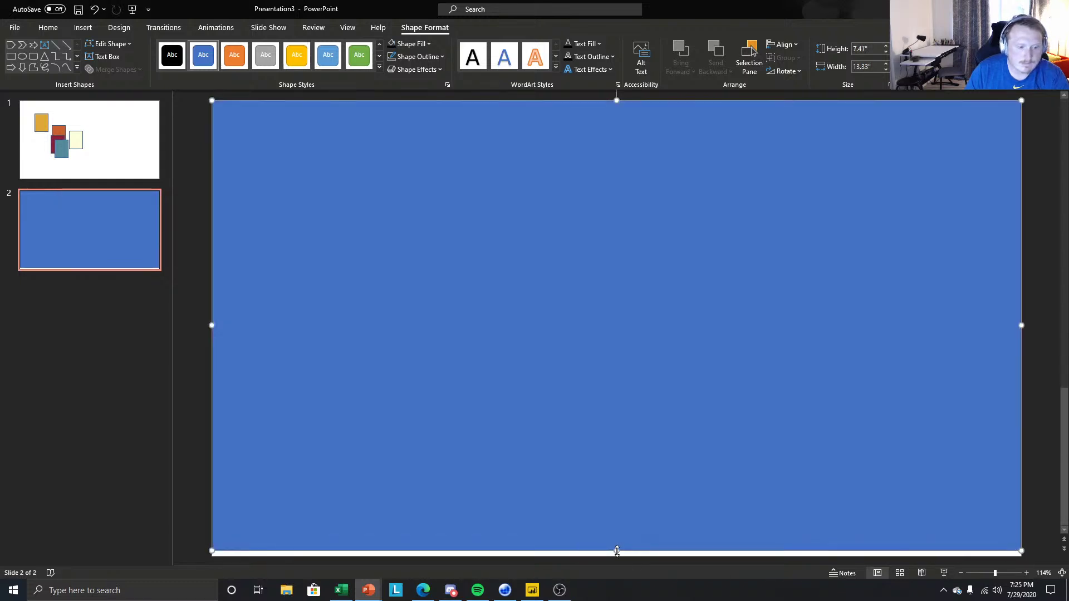
{"action": "left_click_drag", "start_coordinate": [616, 551], "coordinate": [617, 555]}
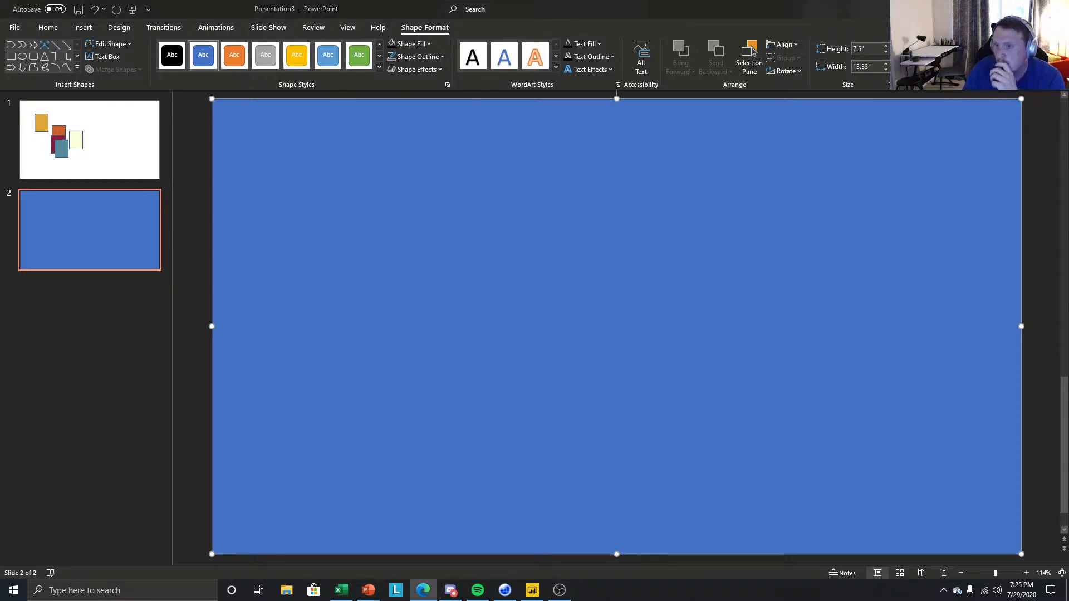
{"action": "key", "text": "alt+Tab"}
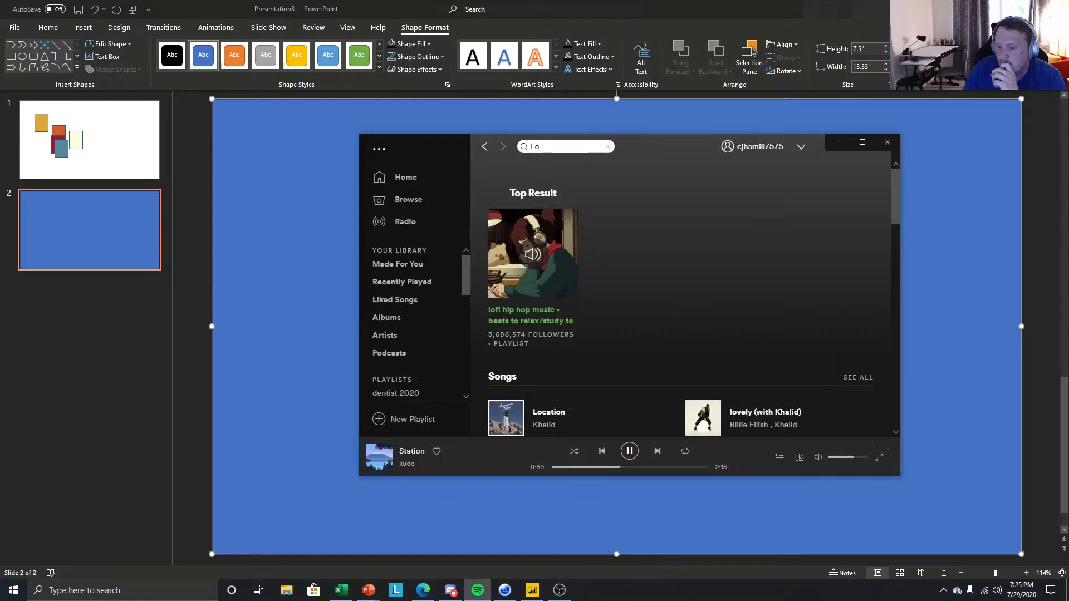
{"action": "left_click_drag", "start_coordinate": [718, 158], "coordinate": [1068, 158]}
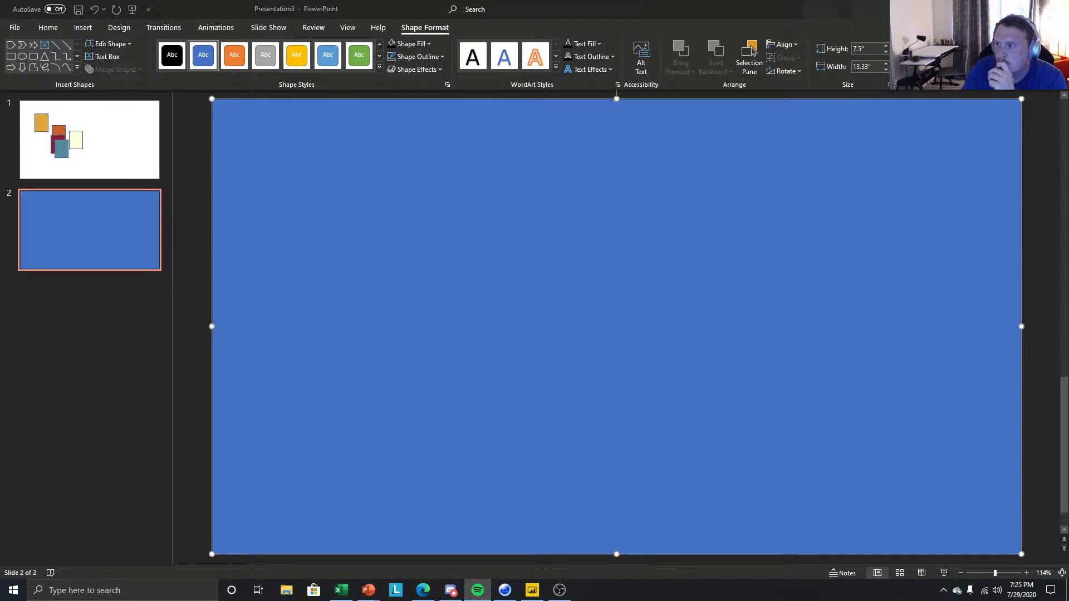
{"action": "key", "text": "alt+Tab"}
{"action": "key", "text": "alt+Tab"}
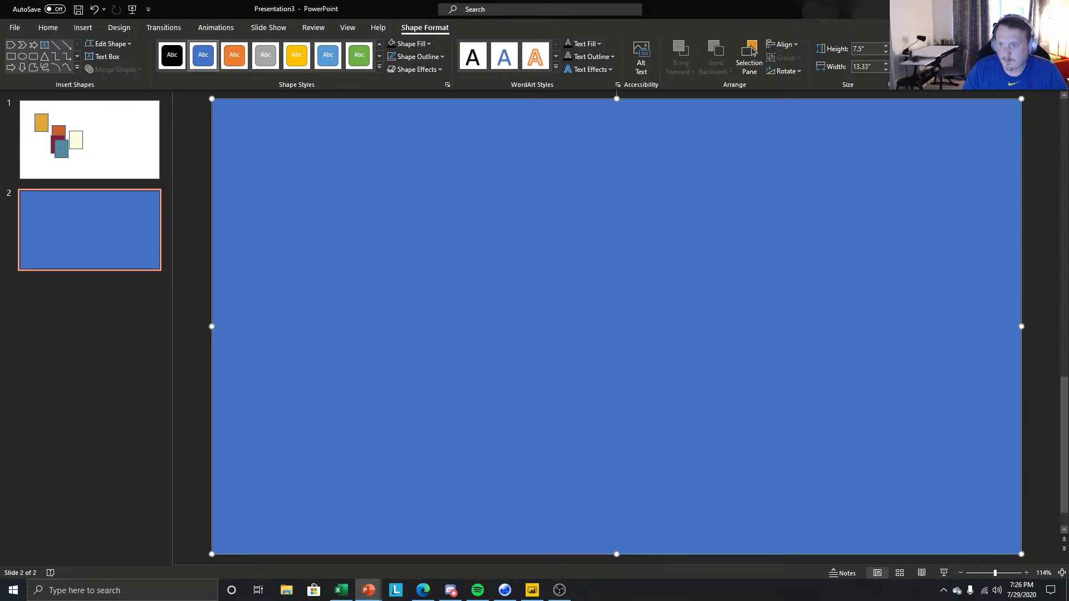
Replace the blue rectangle on slide 2 with the copied light grey rectangle that covers the full slide.
{"action": "key", "text": "alt+Tab"}
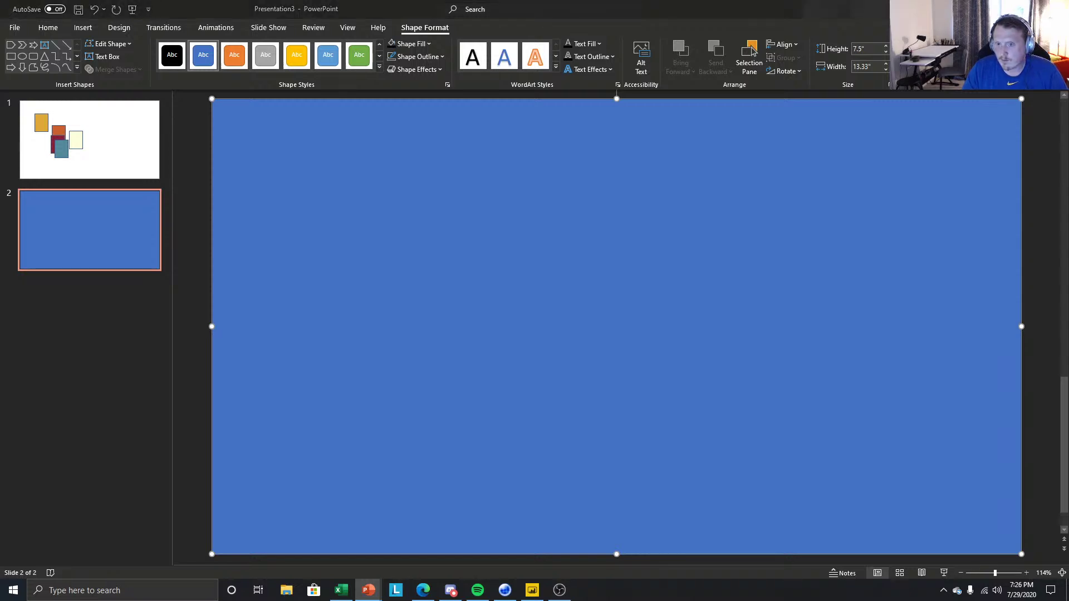
{"action": "left_click", "coordinate": [843, 233]}
{"action": "key", "text": "Delete"}
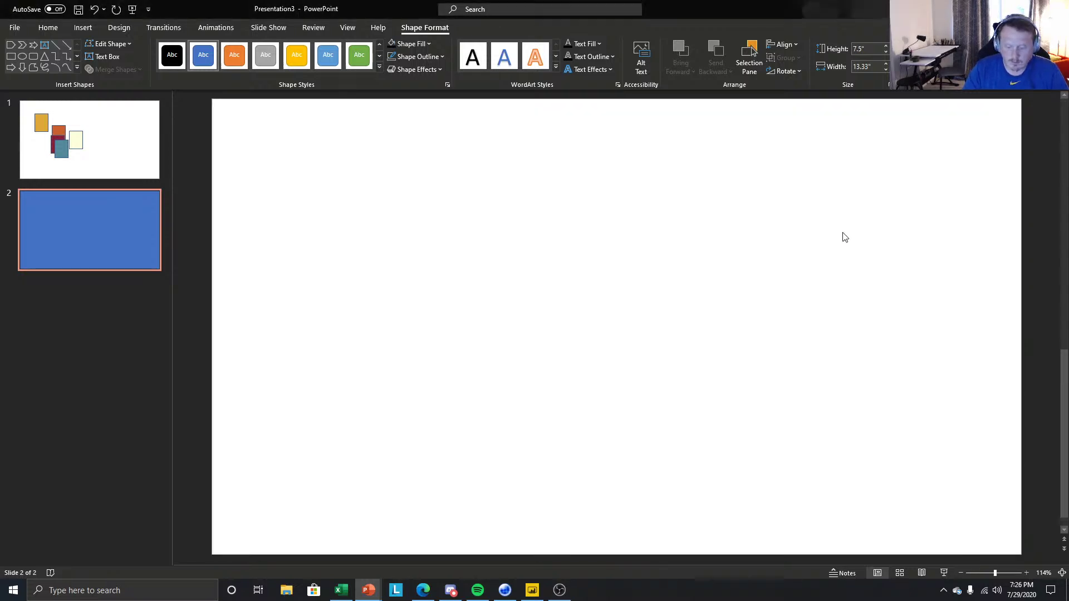
{"action": "key", "text": "ctrl+v"}
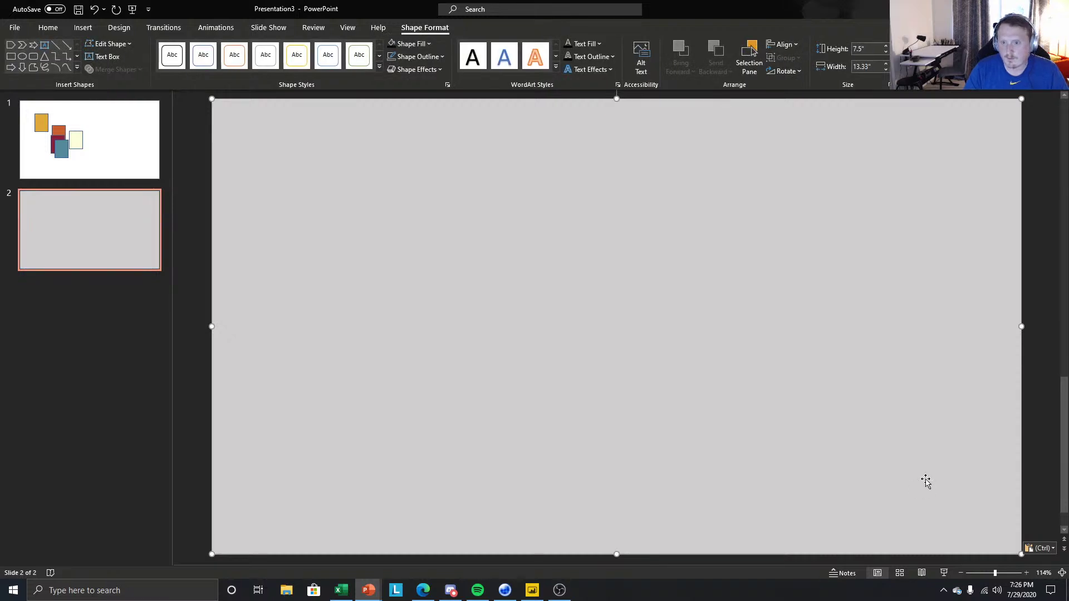
{"action": "left_click", "coordinate": [121, 355]}
Paste the copied dark purple vertical bar along the left edge of slide 2.
{"action": "key", "text": "alt+Tab"}
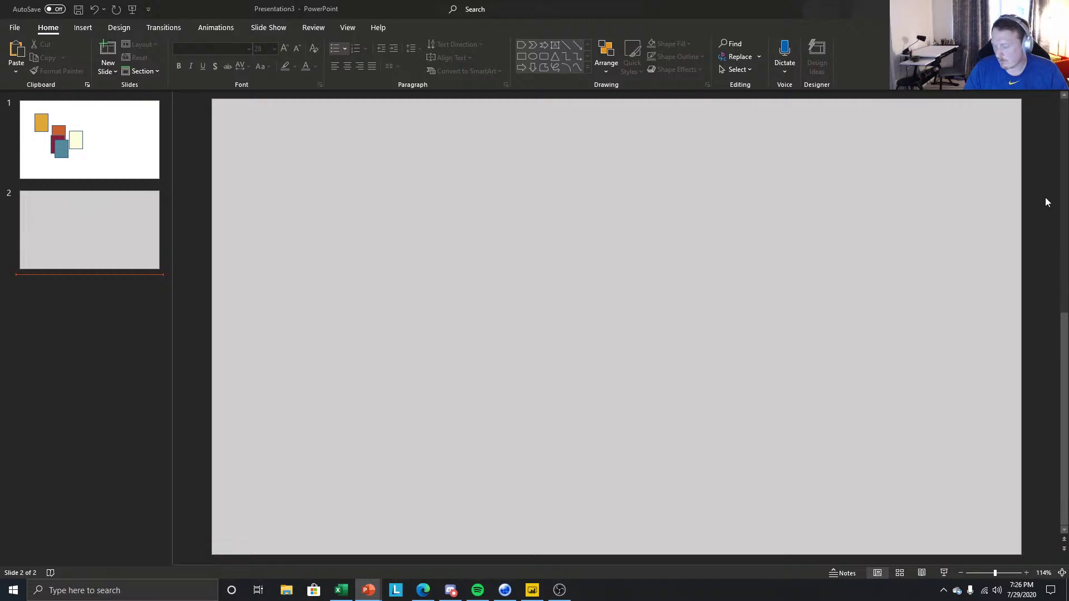
{"action": "left_click", "coordinate": [586, 300]}
{"action": "key", "text": "ctrl+v"}
{"action": "left_click", "coordinate": [155, 377]}
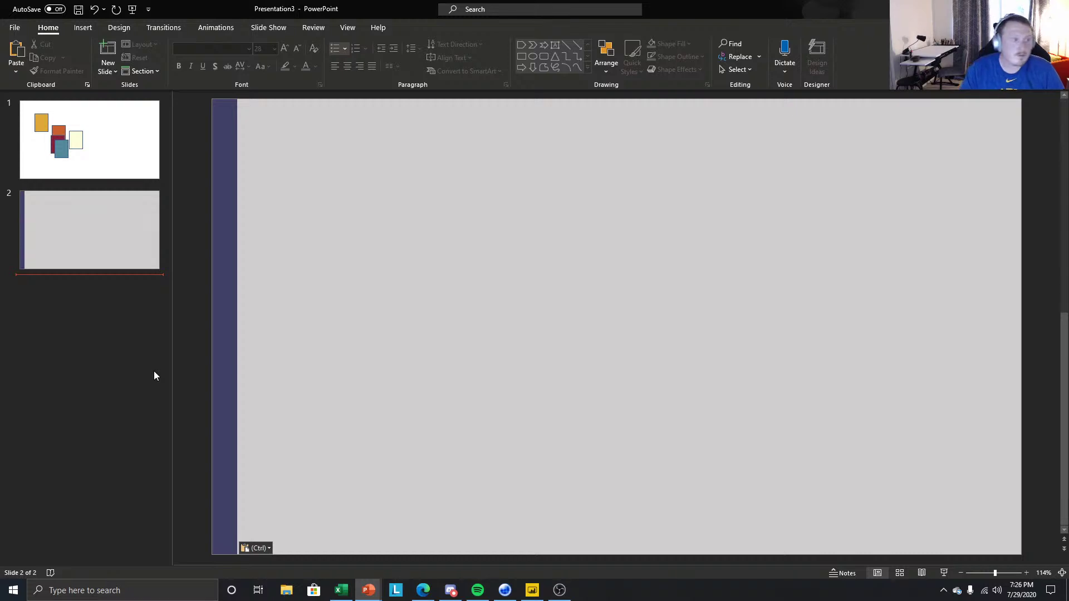
Paste the striped black vertical strip beside the purple bar on slide 2 and narrow it to 0.07" wide.
{"action": "double_click", "coordinate": [862, 6]}
{"action": "left_click_drag", "start_coordinate": [1068, 60], "coordinate": [708, 0]}
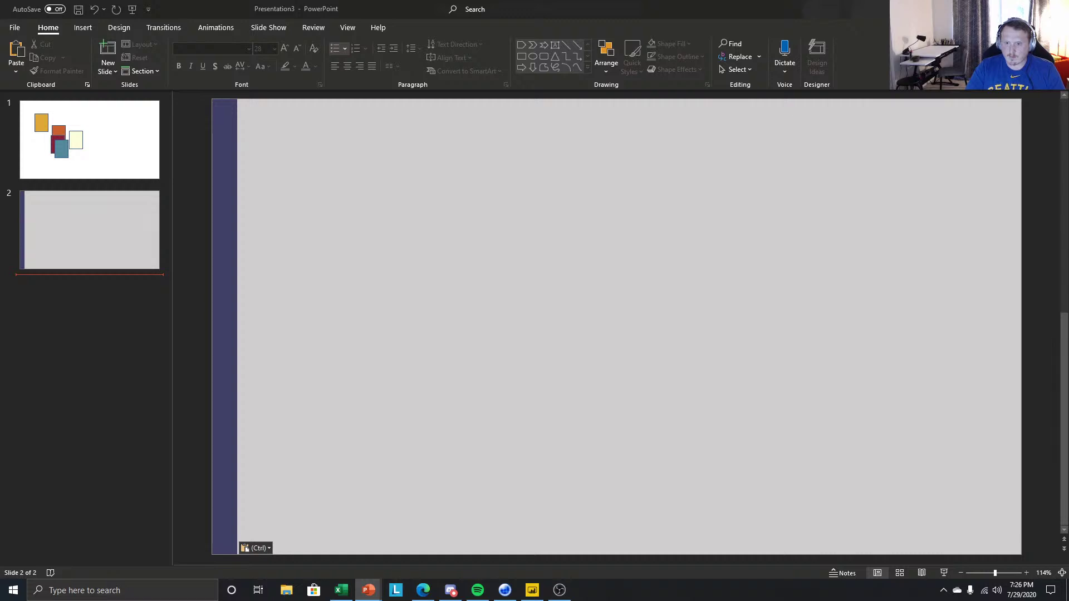
{"action": "left_click", "coordinate": [838, 299]}
{"action": "key", "text": "ctrl+v"}
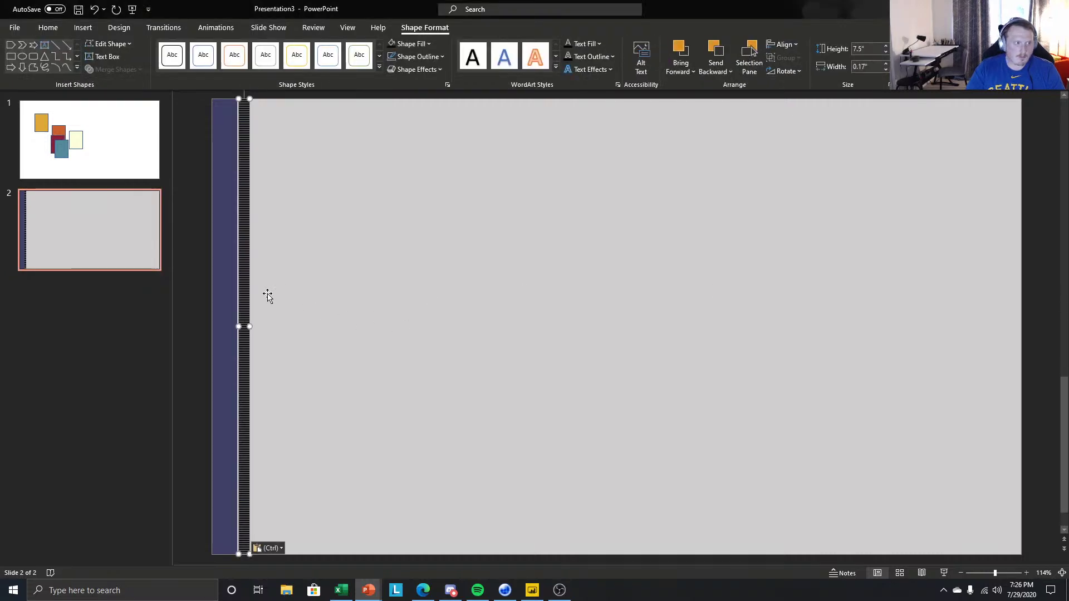
{"action": "left_click_drag", "start_coordinate": [251, 329], "coordinate": [240, 334]}
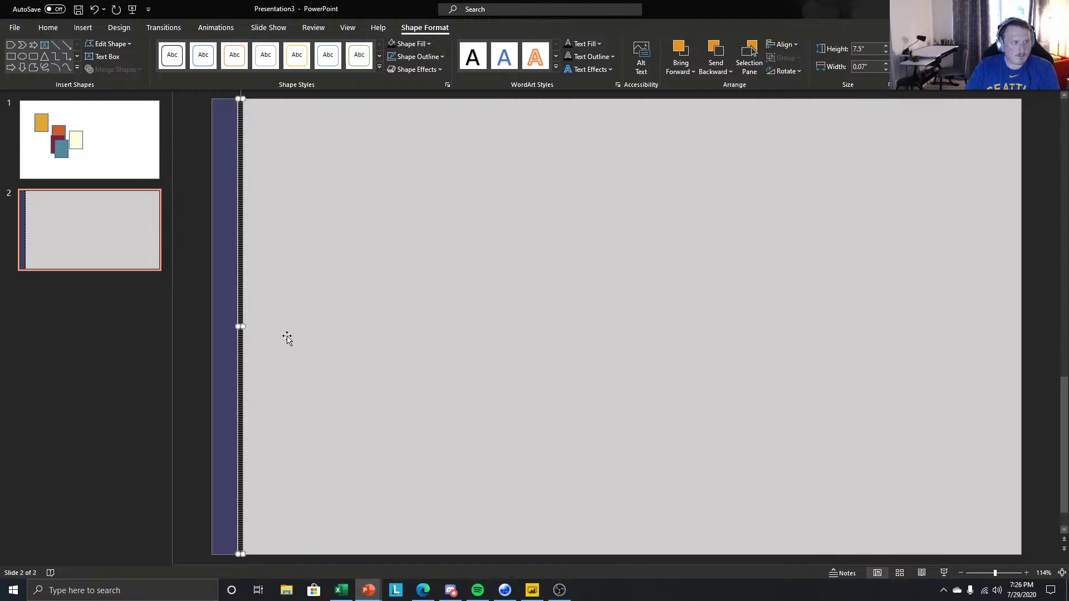
{"action": "left_click", "coordinate": [119, 406]}
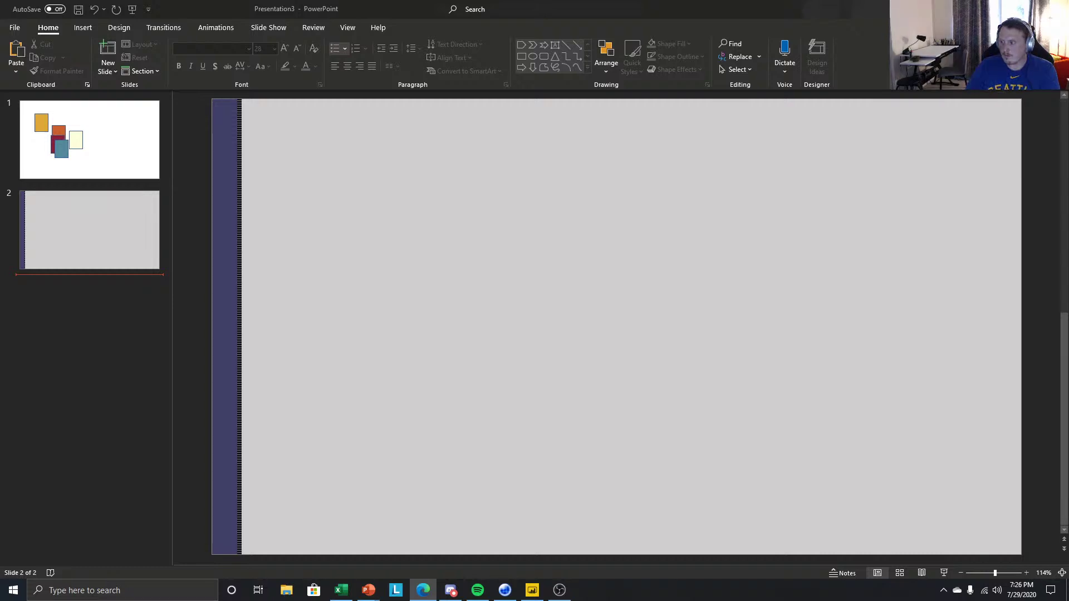
Nudge the striped strip slightly left so it sits tight against the purple bar.
{"action": "left_click", "coordinate": [244, 296]}
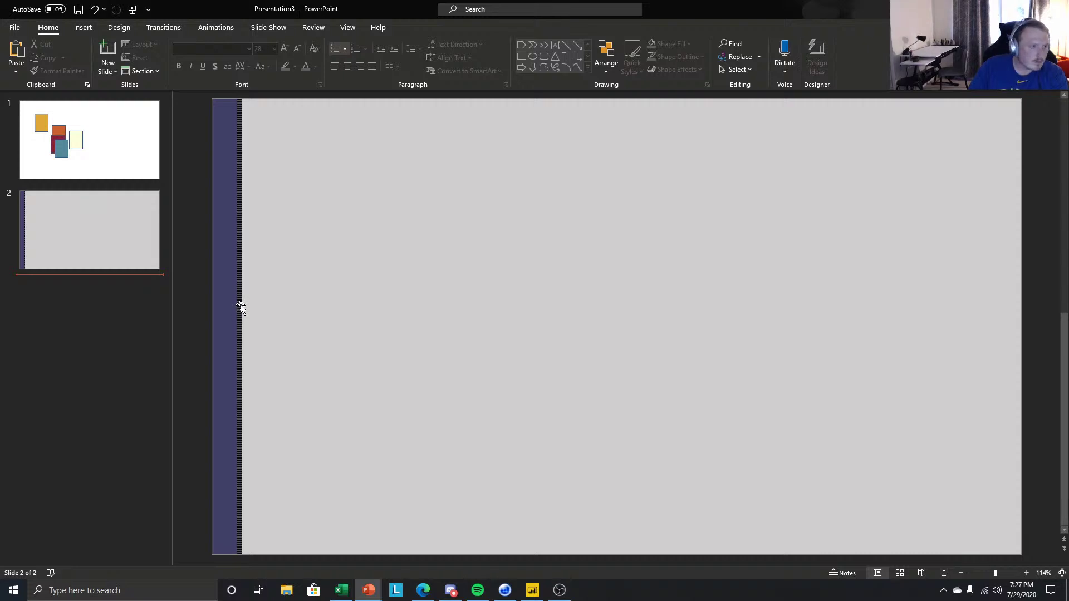
{"action": "left_click", "coordinate": [240, 305]}
{"action": "key", "text": "ctrl+Left"}
{"action": "left_click", "coordinate": [82, 404]}
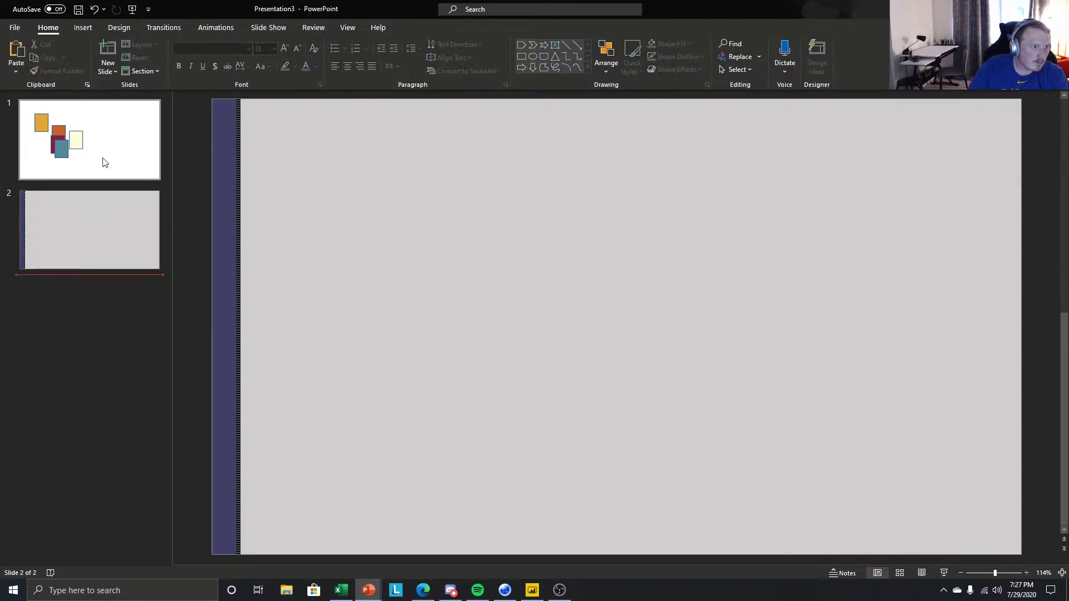
Bring the white three-line menu icon over from the FFXI background presentation to the top of the purple bar on slide 2.
{"action": "left_click", "coordinate": [366, 592]}
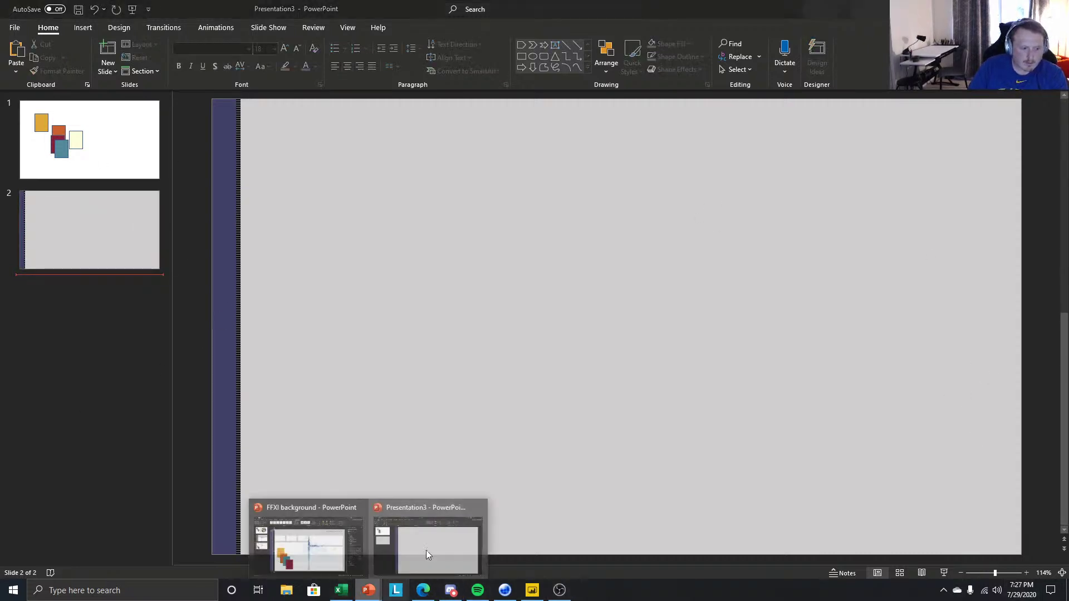
{"action": "left_click", "coordinate": [329, 553]}
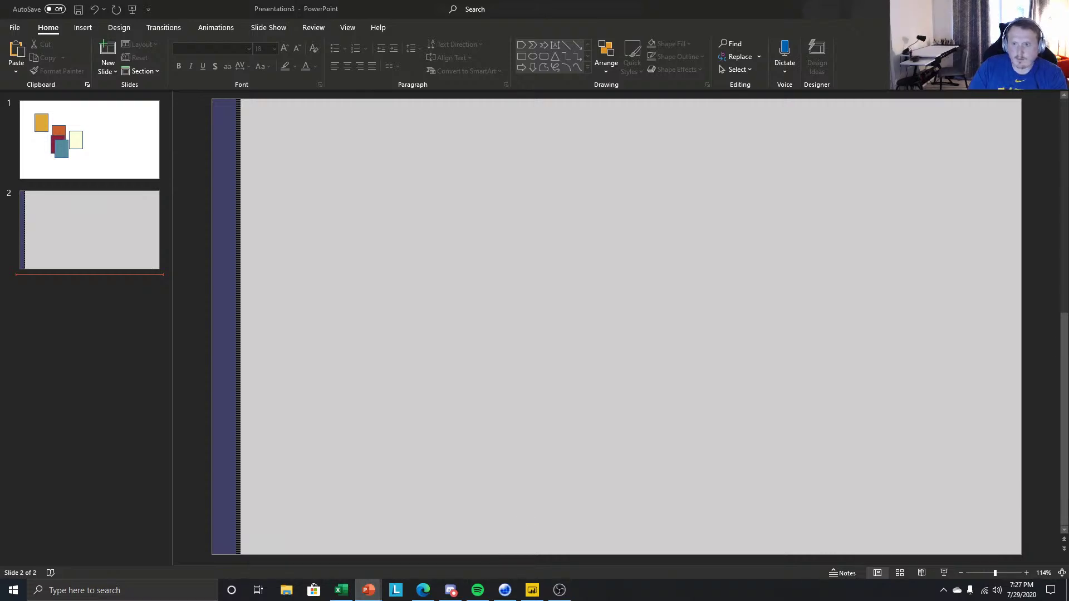
{"action": "key", "text": "ctrl+v"}
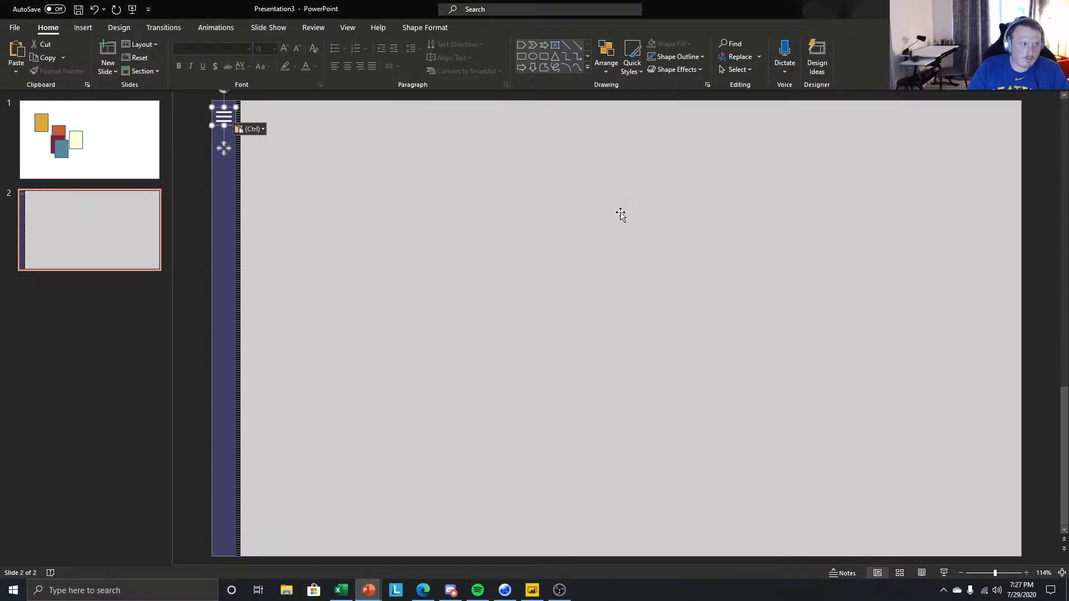
Paste the blue warriors artwork across slide 2 and layer it behind the purple sidebar but in front of the grey background.
{"action": "left_click", "coordinate": [104, 375]}
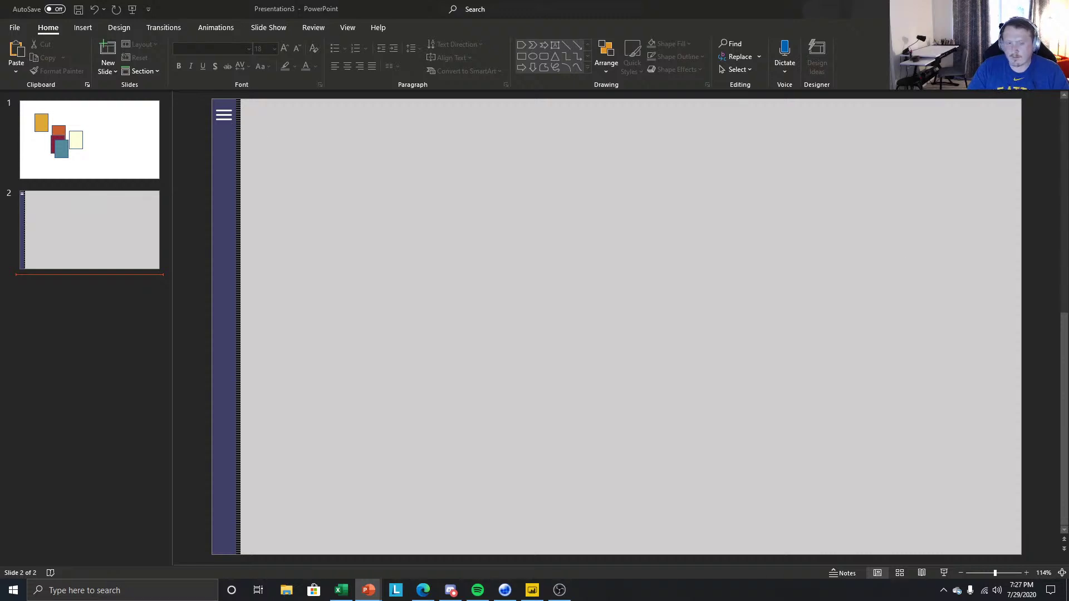
{"action": "key", "text": "ctrl+v"}
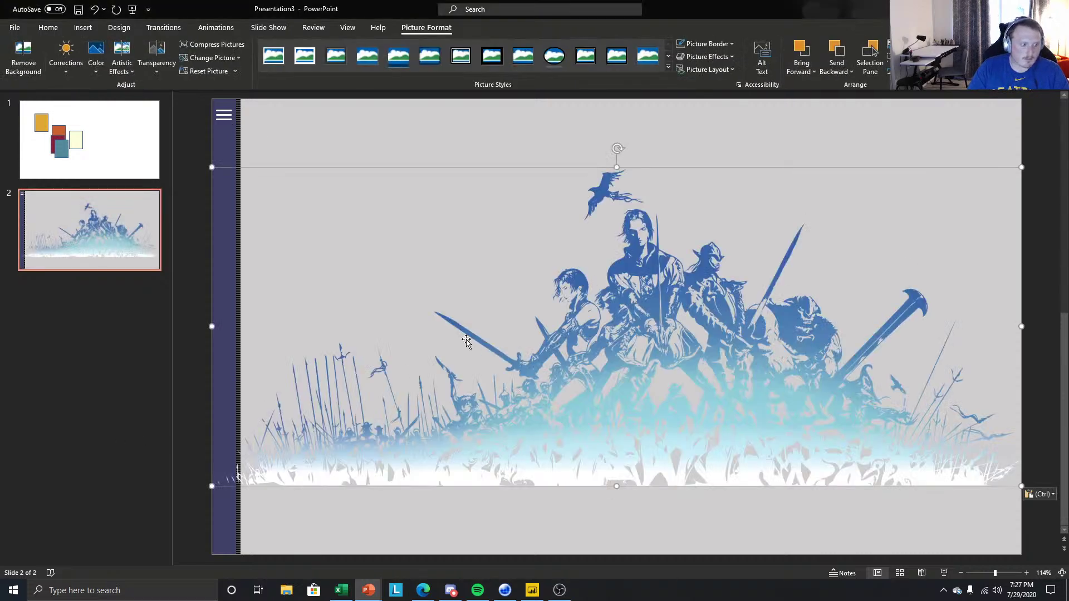
{"action": "right_click", "coordinate": [466, 342]}
{"action": "left_click", "coordinate": [490, 482]}
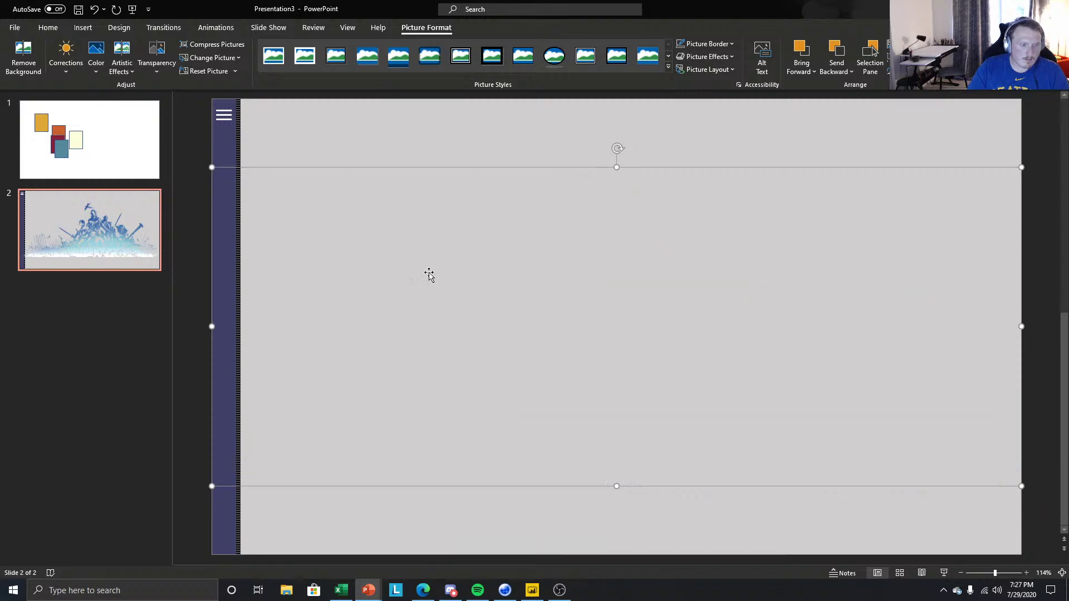
{"action": "left_click", "coordinate": [453, 145]}
{"action": "right_click", "coordinate": [453, 146]}
{"action": "left_click", "coordinate": [501, 286]}
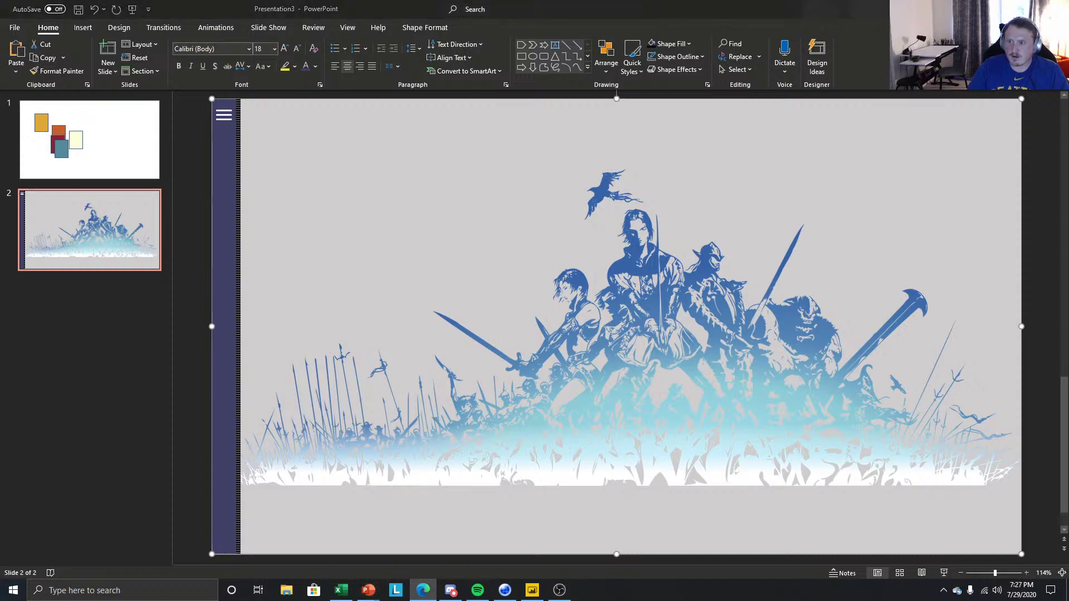
{"action": "left_click", "coordinate": [137, 335]}
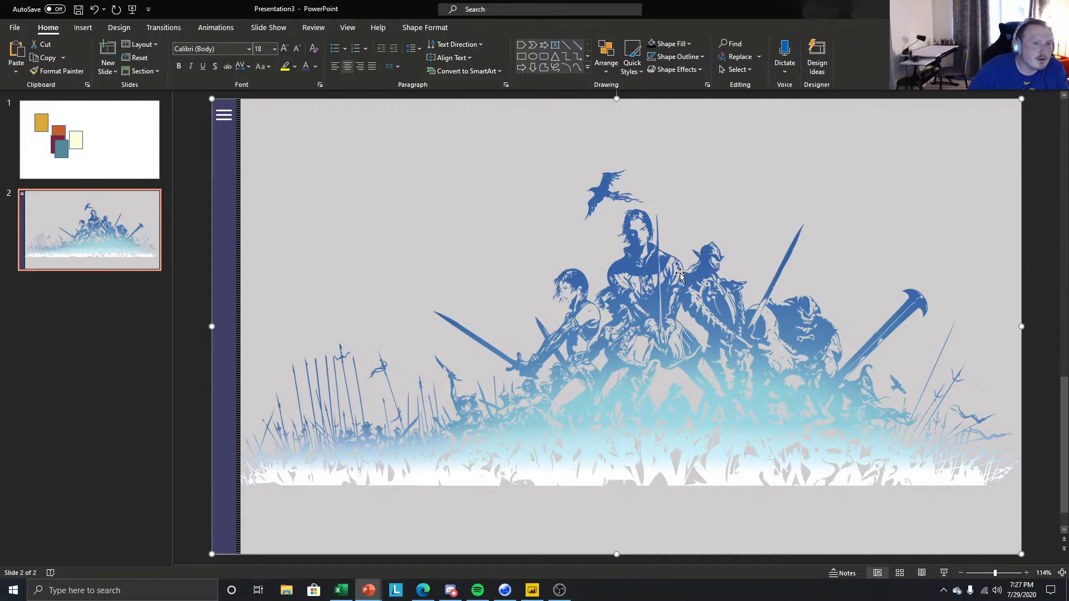
{"action": "left_click", "coordinate": [636, 260]}
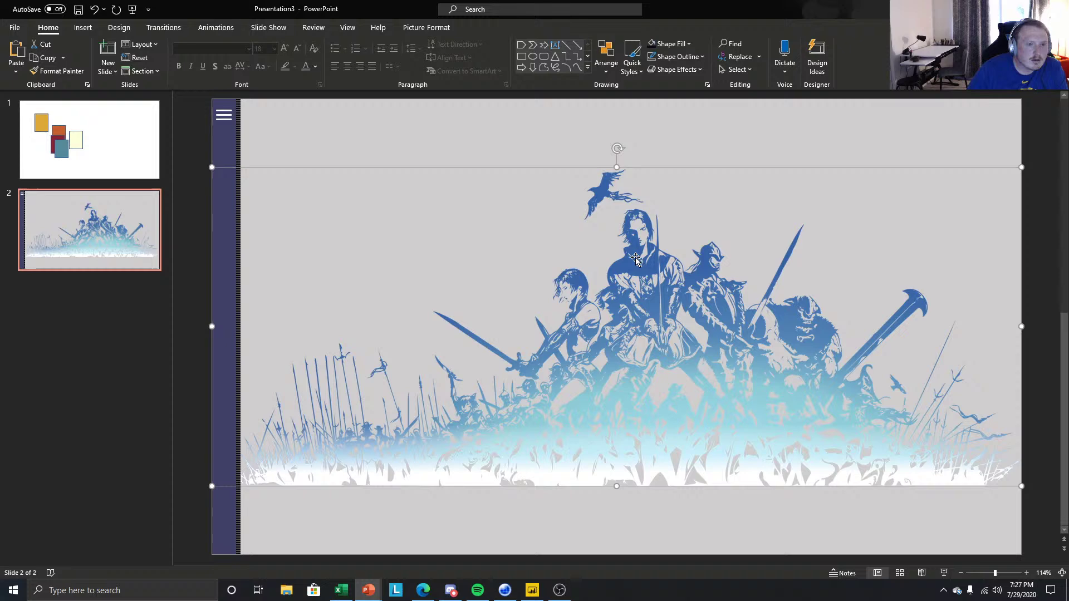
{"action": "right_click", "coordinate": [644, 328]}
{"action": "left_click", "coordinate": [96, 378]}
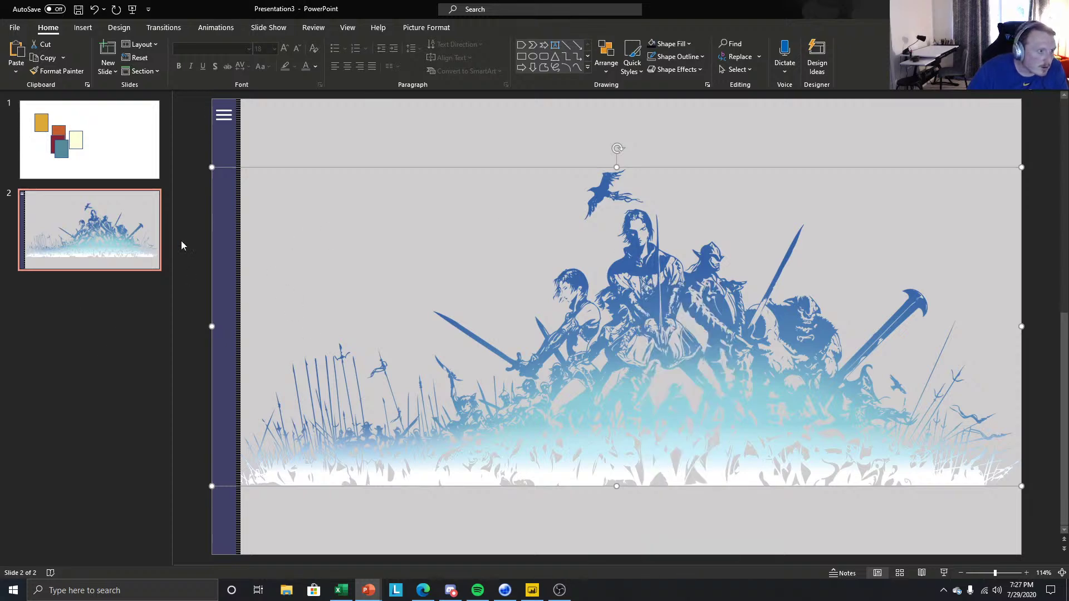
{"action": "left_click", "coordinate": [224, 120]}
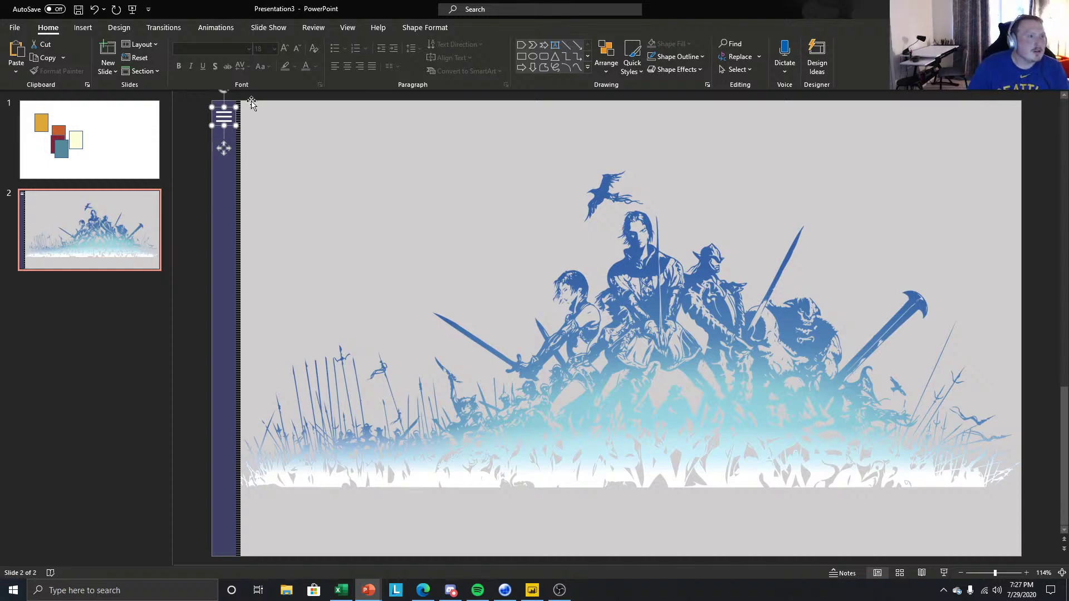
Draw an empty text box and place it in the upper-right corner of slide 2.
{"action": "left_click", "coordinate": [83, 27]}
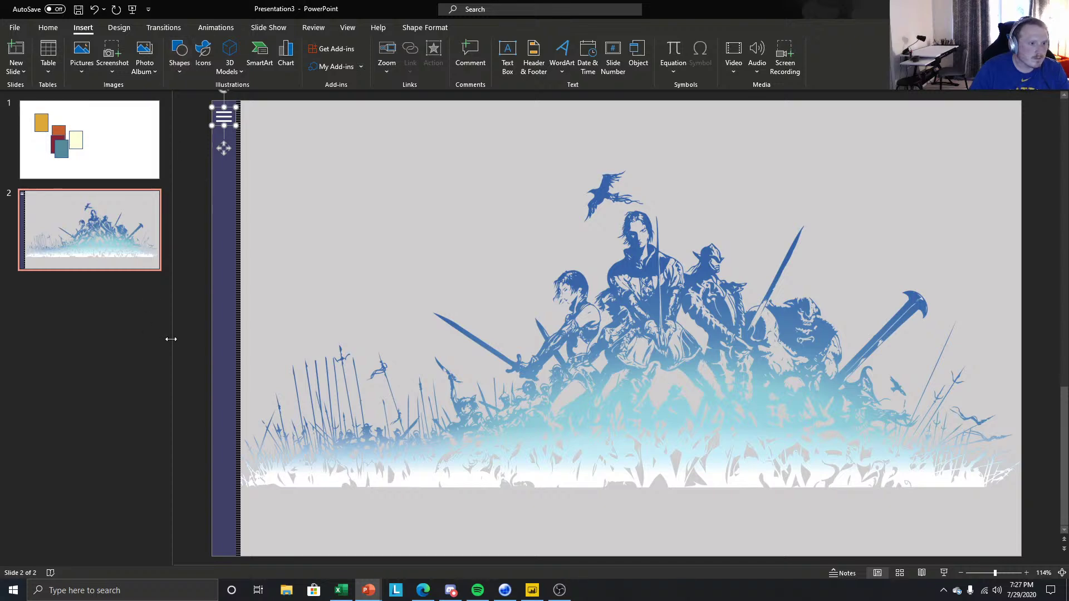
{"action": "left_click", "coordinate": [359, 222]}
{"action": "left_click", "coordinate": [199, 145]}
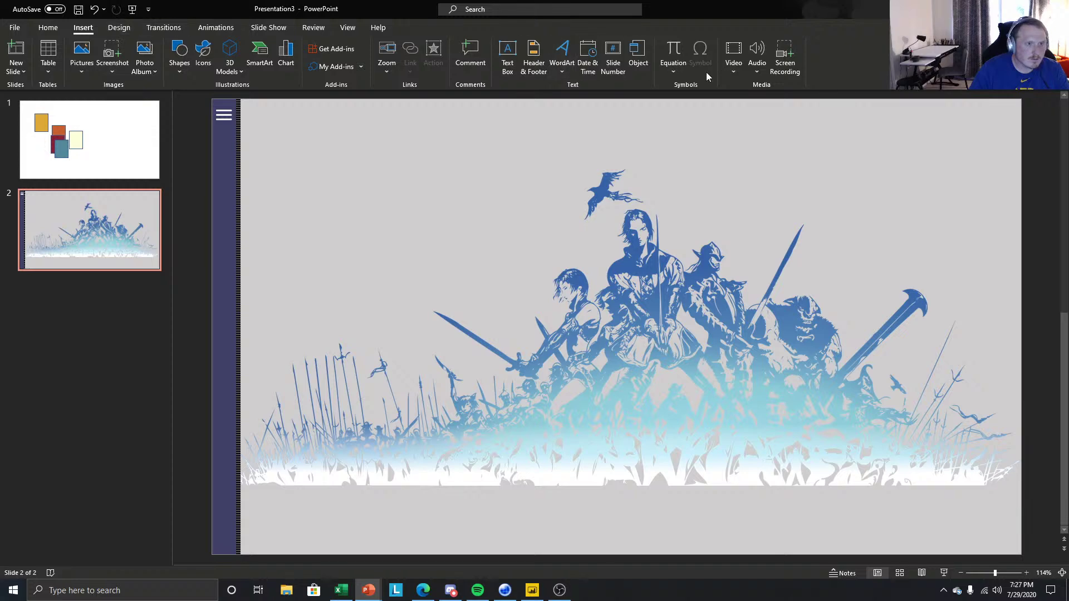
{"action": "left_click", "coordinate": [179, 56]}
{"action": "left_click", "coordinate": [208, 100]}
{"action": "left_click_drag", "start_coordinate": [744, 141], "coordinate": [893, 156]}
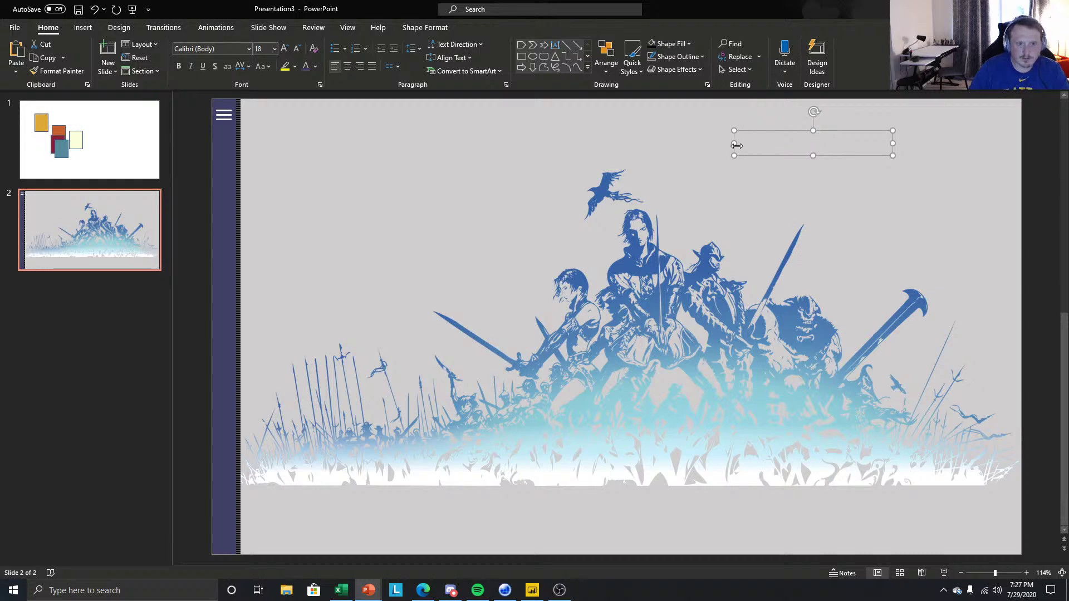
{"action": "left_click_drag", "start_coordinate": [815, 130], "coordinate": [923, 114]}
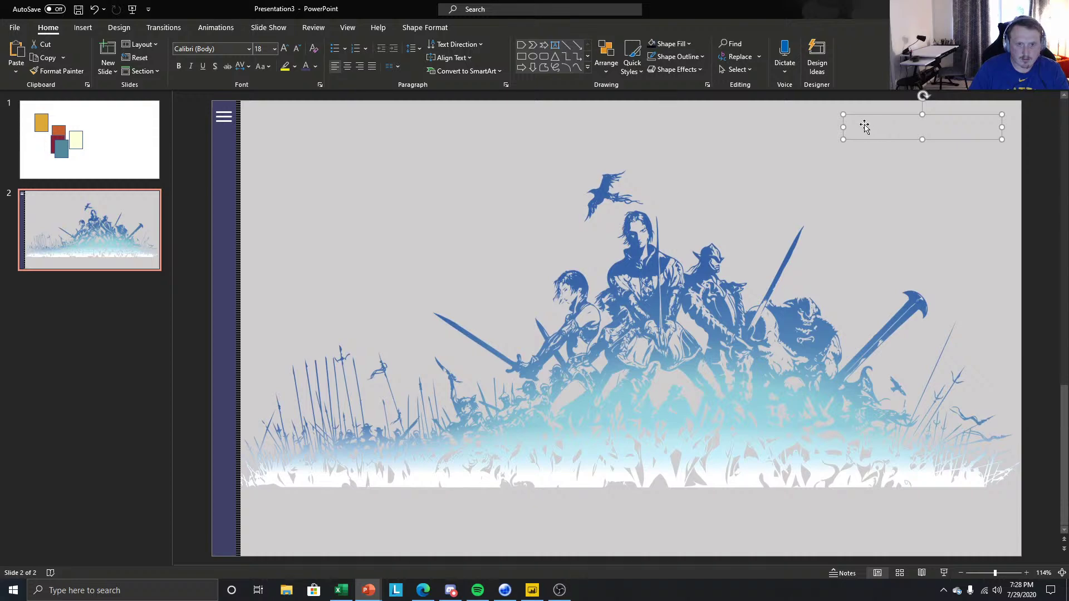
Enter "MTinSAY" in the new text box.
{"action": "type", "text": "M"}
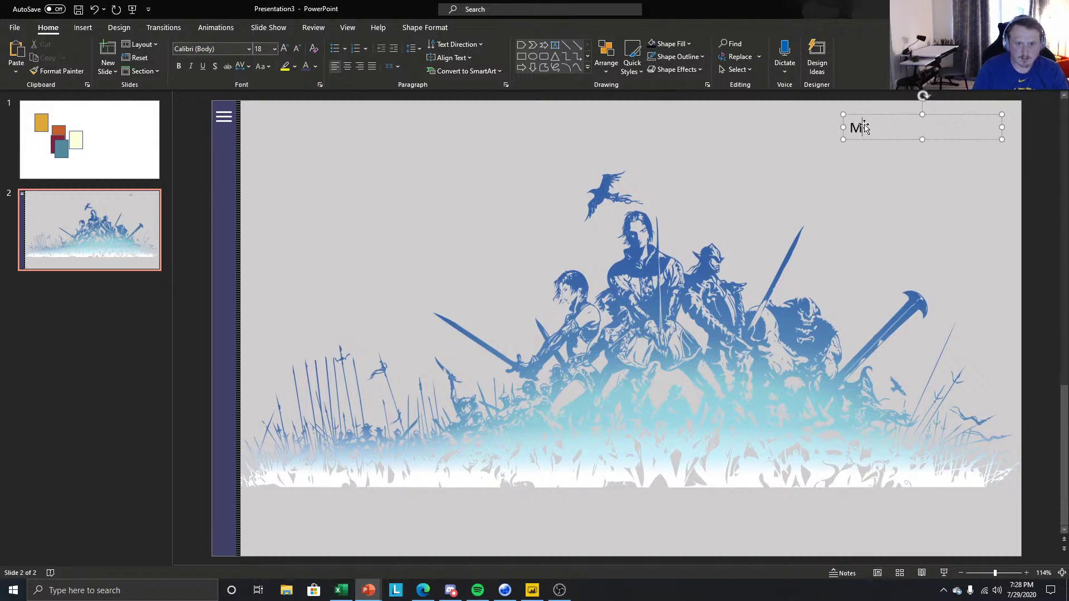
{"action": "type", "text": "TinSAY"}
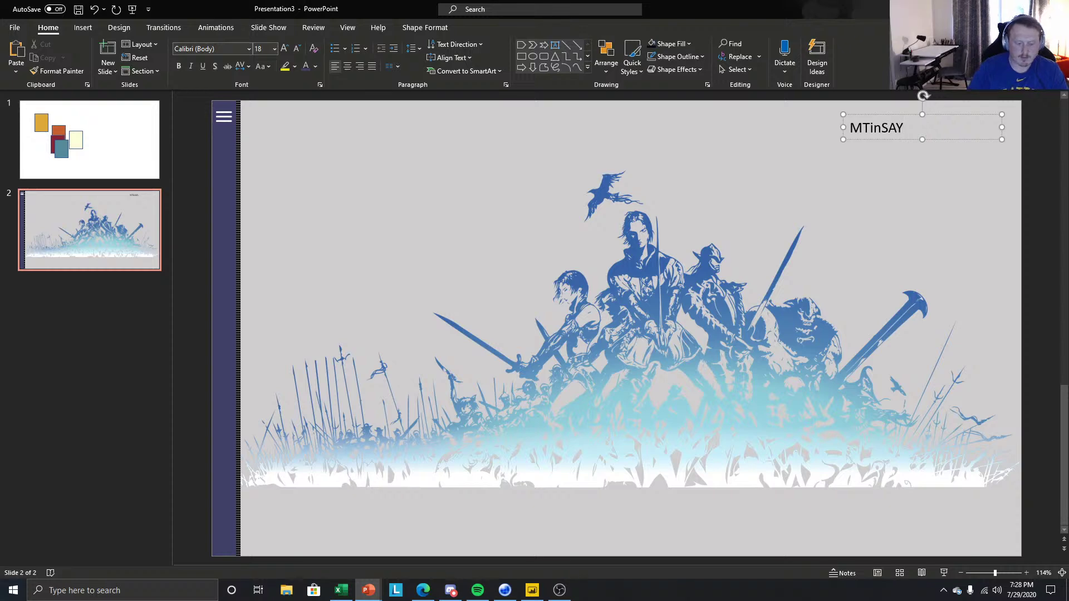
{"action": "key", "text": "BackSpace"}
{"action": "key", "text": "BackSpace"}
{"action": "key", "text": "BackSpace"}
{"action": "type", "text": "nS"}
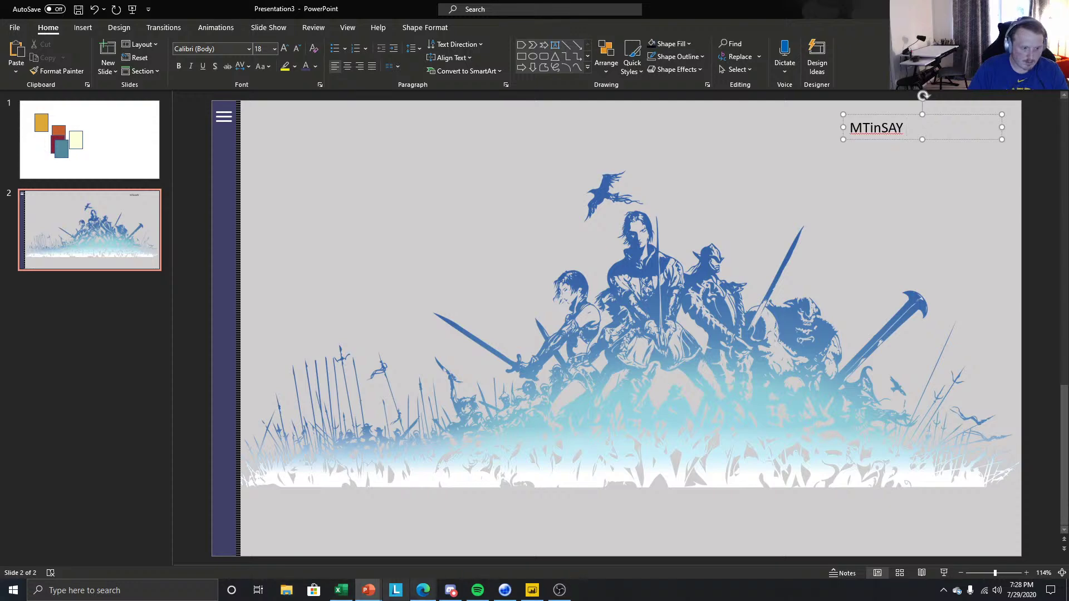
Replace the draft text box with the purple Cambria 20 pt "MTinSAY Event Planner" title from the other presentation, near the slide's upper-right corner.
{"action": "left_click", "coordinate": [370, 591]}
{"action": "left_click", "coordinate": [312, 543]}
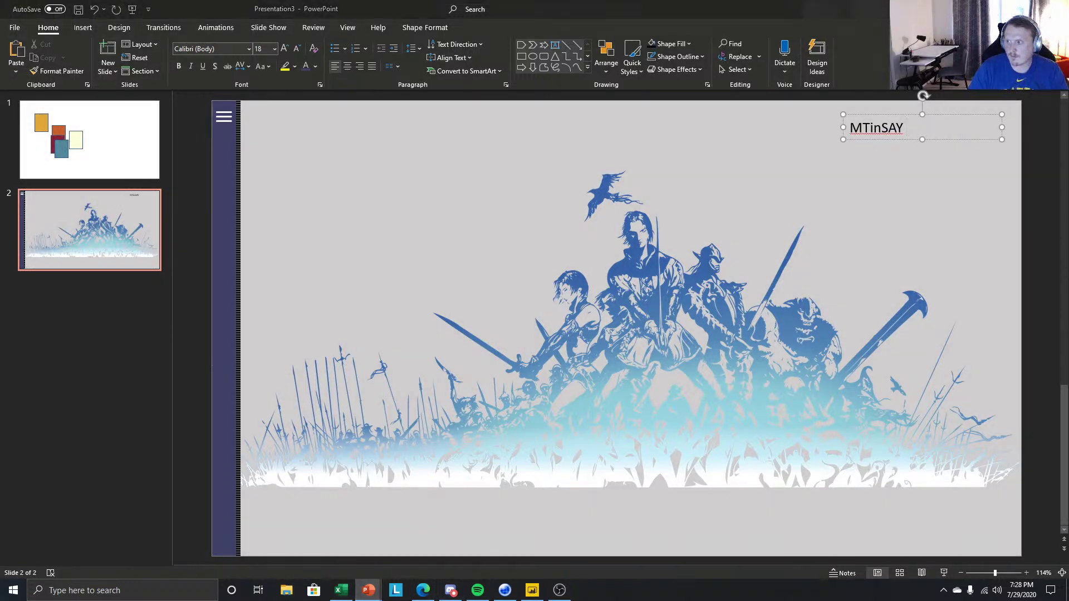
{"action": "left_click", "coordinate": [970, 136]}
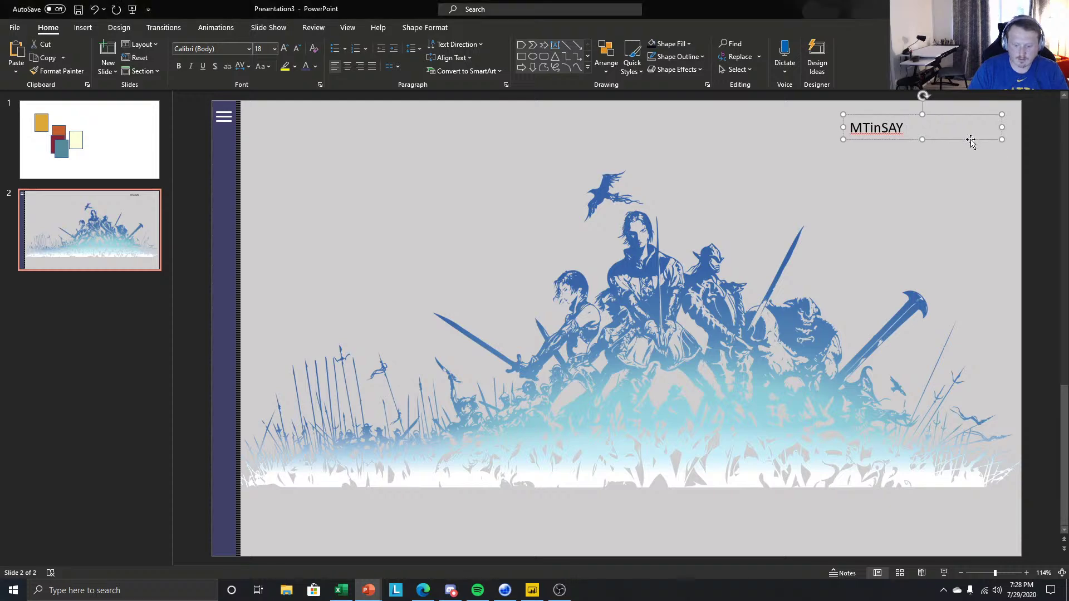
{"action": "key", "text": "Delete"}
{"action": "type", "text": "MTinSAY Event Planner"}
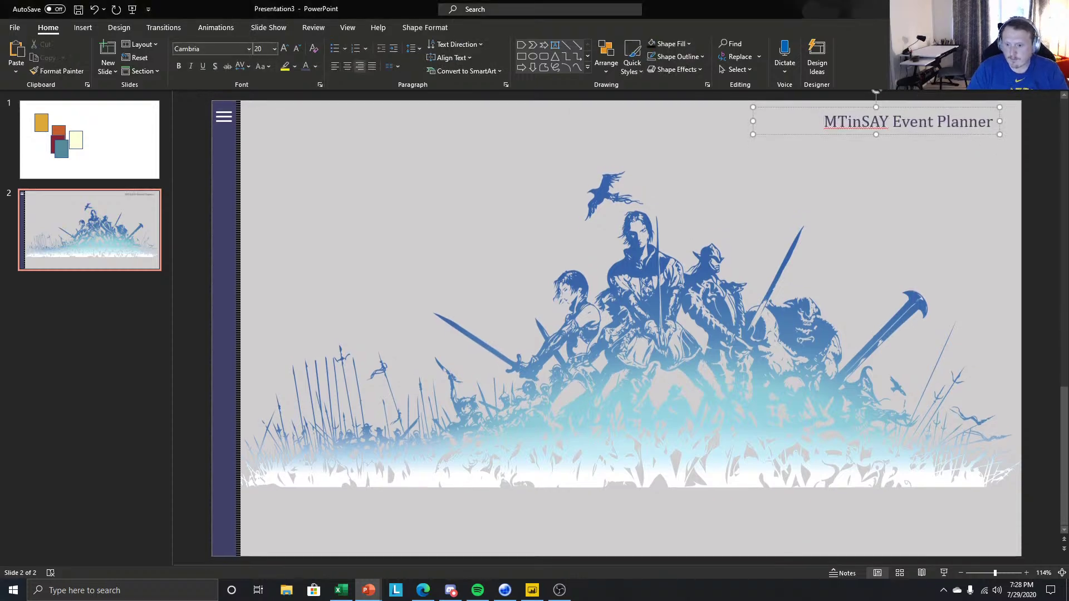
{"action": "key", "text": "alt+Tab"}
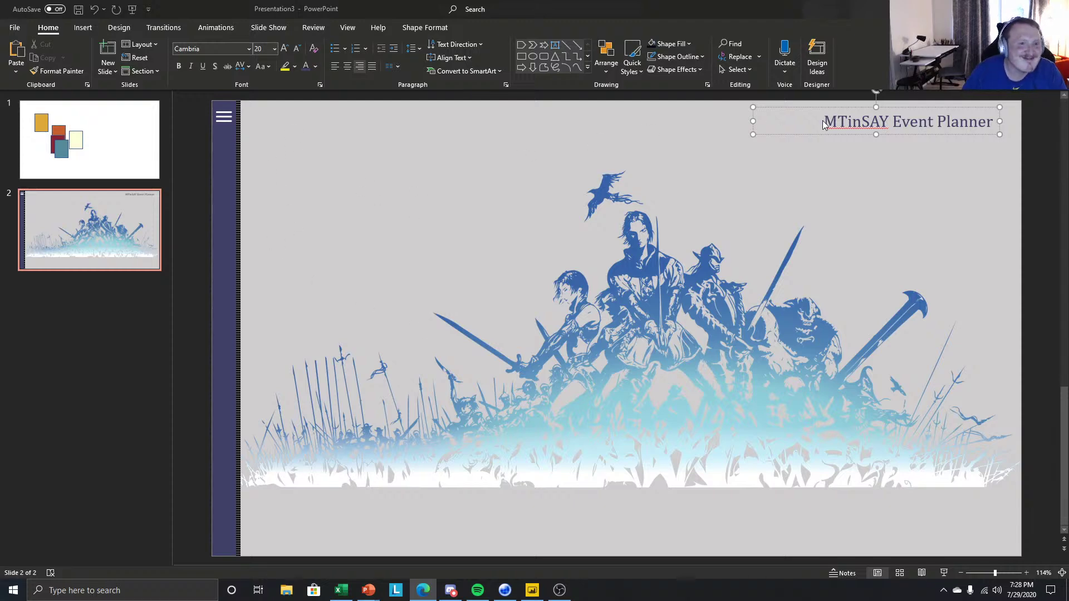
{"action": "left_click", "coordinate": [841, 134]}
{"action": "mouse_move", "coordinate": [841, 134]}
{"action": "left_mouse_down"}
{"action": "mouse_move", "coordinate": [850, 133]}
{"action": "mouse_move", "coordinate": [839, 134]}
{"action": "left_mouse_up"}
{"action": "left_click", "coordinate": [127, 343]}
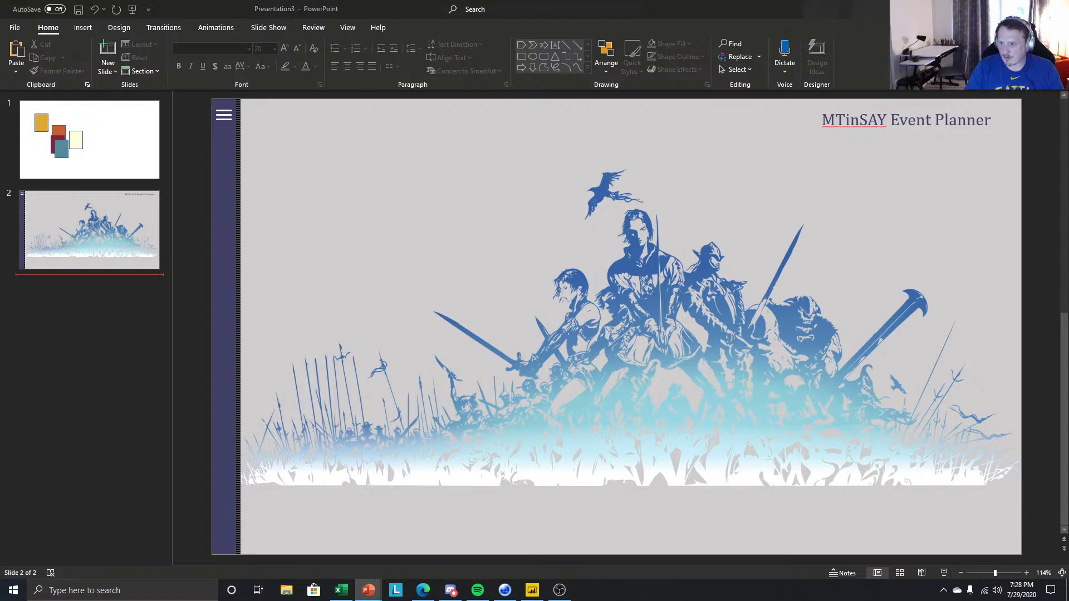
Draw a rounded rectangle about 4.24" high and 5.75" wide in the lower-left of the grey area and reduce its corner rounding.
{"action": "left_click", "coordinate": [135, 377]}
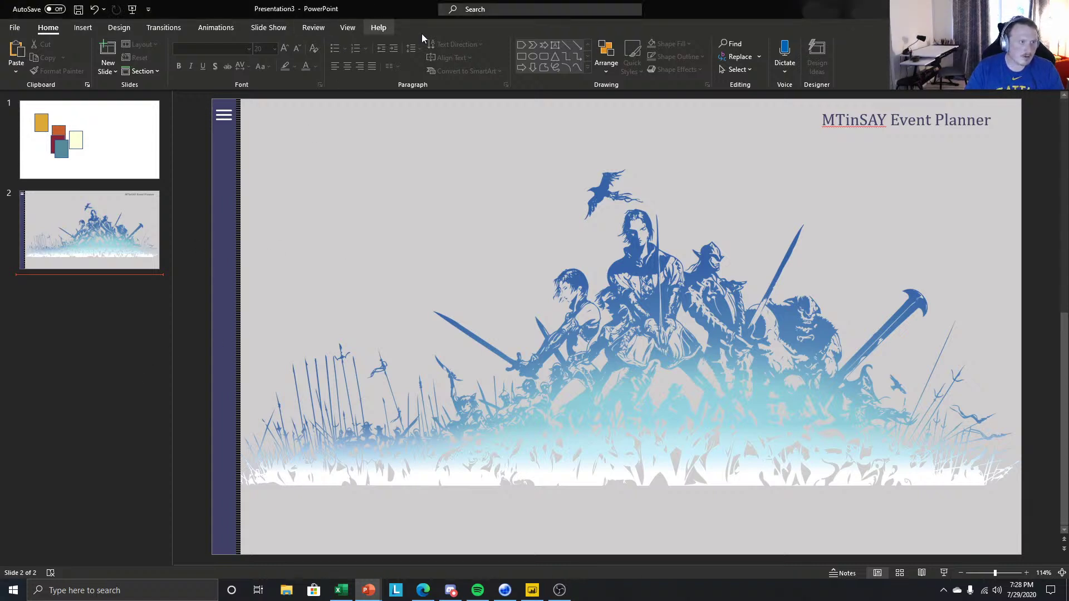
{"action": "left_click", "coordinate": [208, 184]}
{"action": "left_click", "coordinate": [544, 58]}
{"action": "mouse_move", "coordinate": [278, 234]}
{"action": "left_mouse_down"}
{"action": "mouse_move", "coordinate": [585, 436]}
{"action": "mouse_move", "coordinate": [630, 454]}
{"action": "left_mouse_up"}
{"action": "left_click_drag", "start_coordinate": [501, 394], "coordinate": [503, 428]}
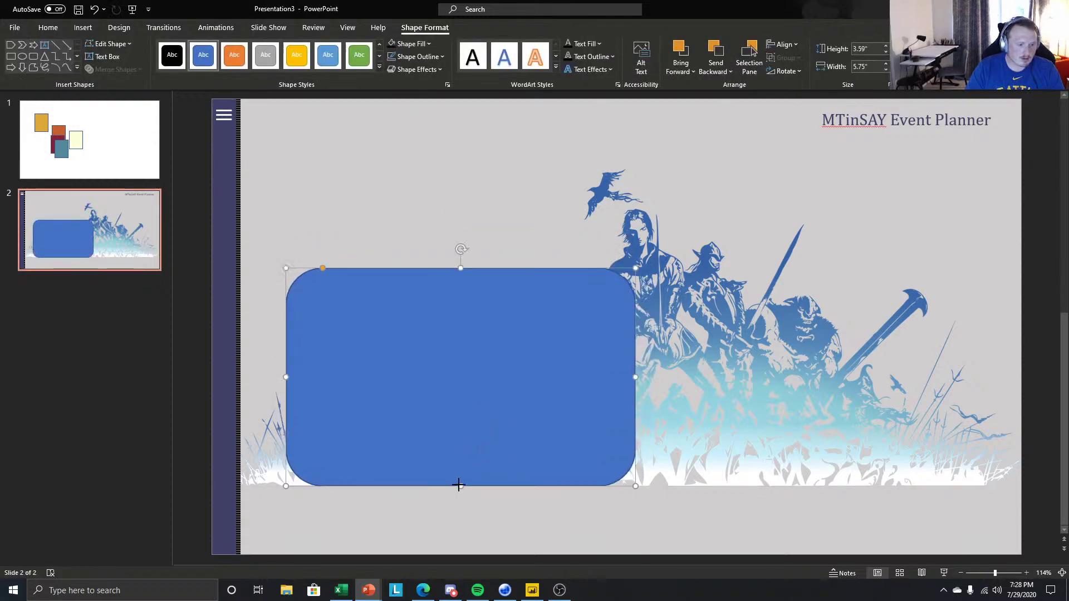
{"action": "left_click_drag", "start_coordinate": [461, 485], "coordinate": [406, 491]}
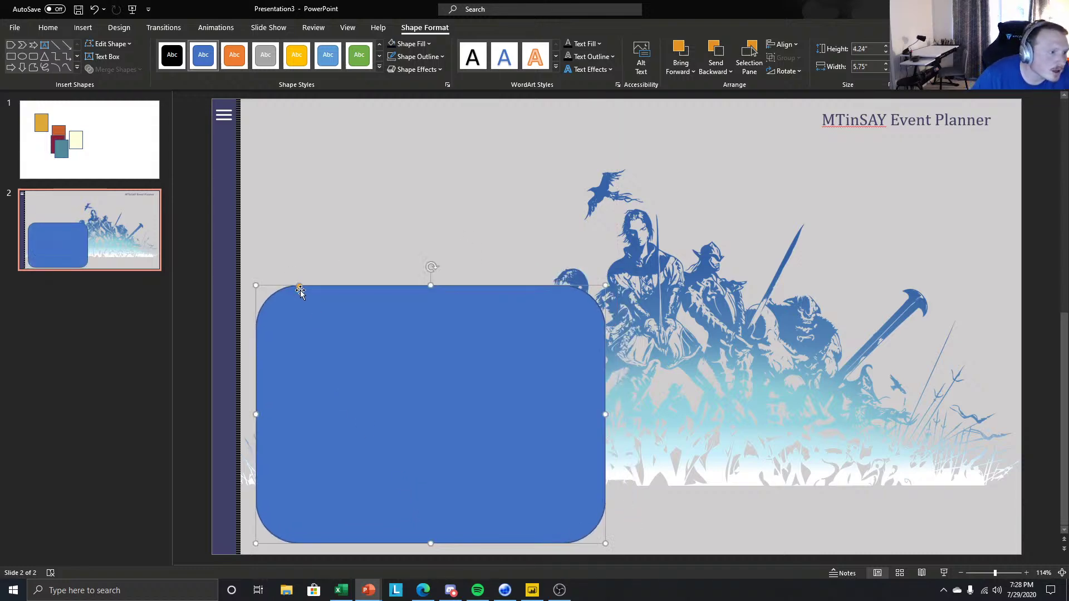
{"action": "left_click_drag", "start_coordinate": [299, 288], "coordinate": [268, 301]}
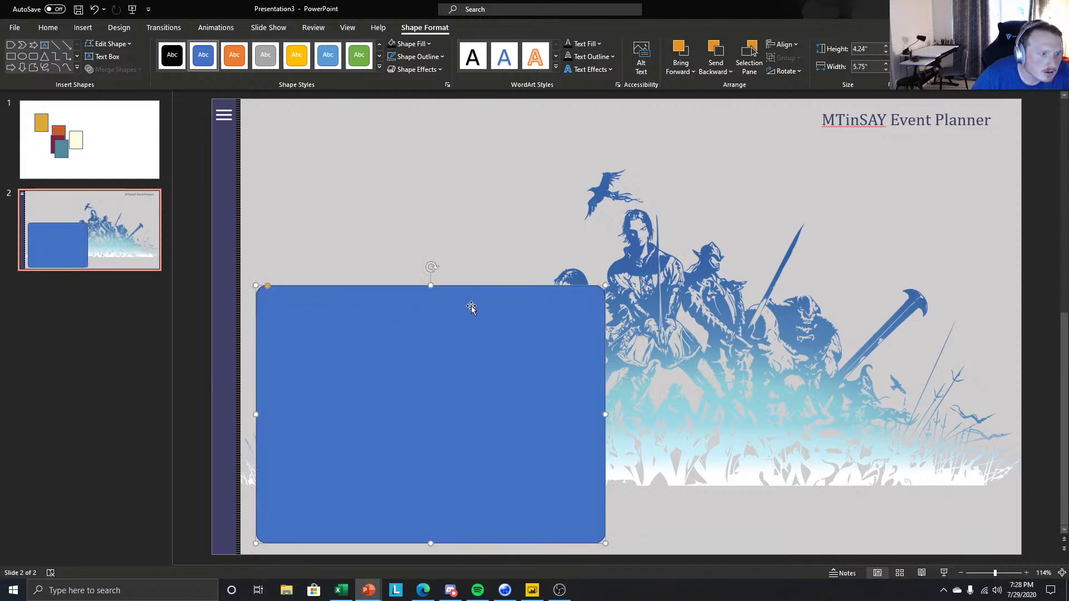
Duplicate the blue rounded rectangle to its right and widen both panels to about 5.94".
{"action": "left_click_drag", "start_coordinate": [481, 363], "coordinate": [843, 353]}
{"action": "left_click_drag", "start_coordinate": [977, 415], "coordinate": [997, 419]}
{"action": "left_click", "coordinate": [563, 403]}
{"action": "left_click_drag", "start_coordinate": [606, 415], "coordinate": [636, 413]}
{"action": "left_click", "coordinate": [629, 414]}
Give the left rounded rectangle a white fill and no outline, and delete the blue copy beside it.
{"action": "right_click", "coordinate": [499, 384]}
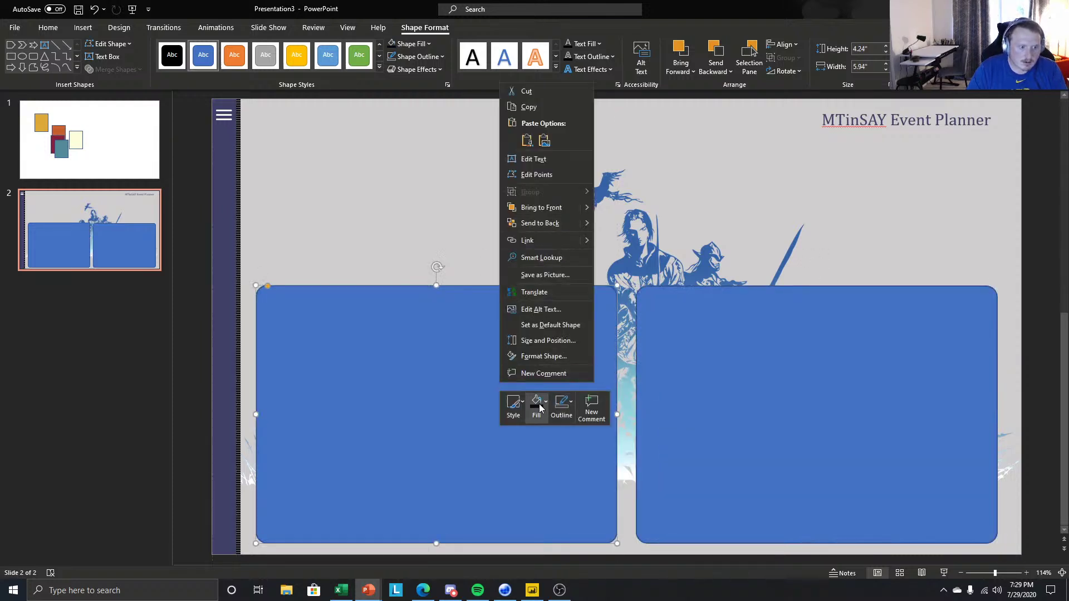
{"action": "left_click", "coordinate": [539, 408]}
{"action": "left_click", "coordinate": [532, 212]}
{"action": "left_click", "coordinate": [703, 351]}
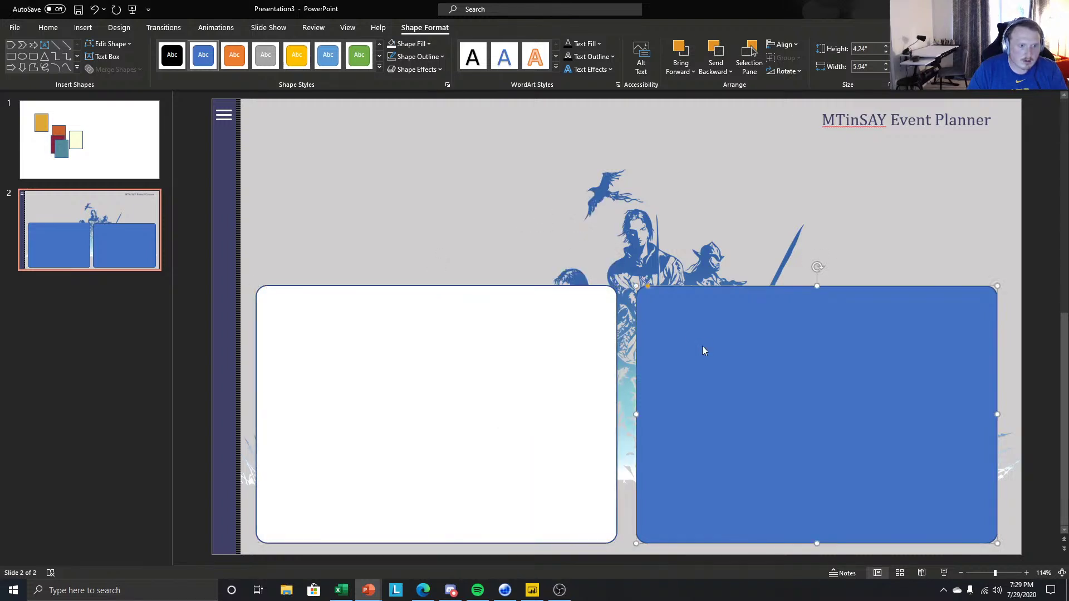
{"action": "right_click", "coordinate": [703, 351]}
{"action": "right_click", "coordinate": [551, 355]}
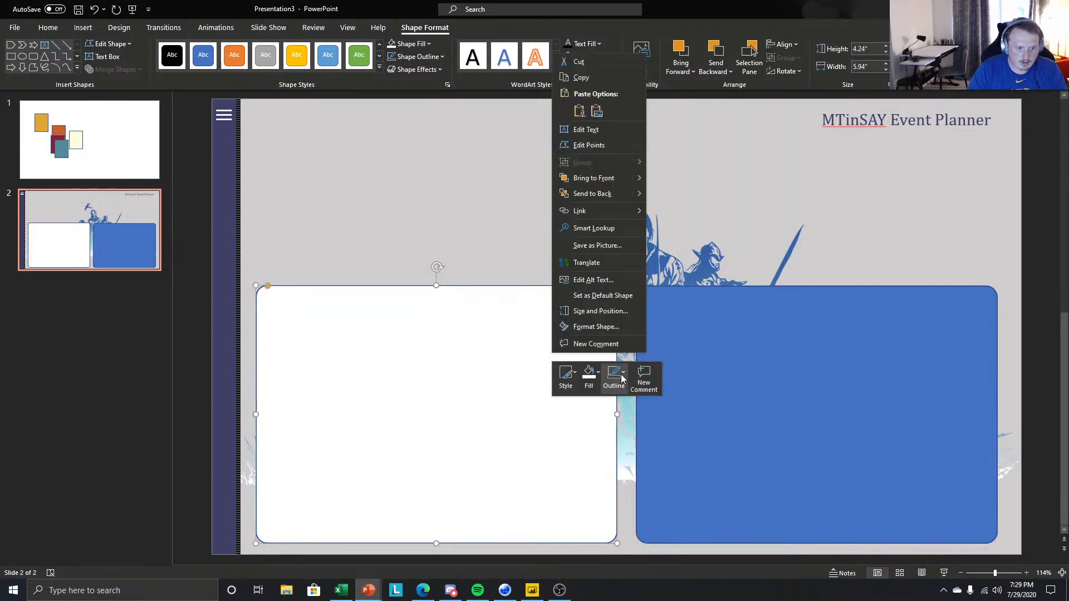
{"action": "left_click", "coordinate": [622, 378]}
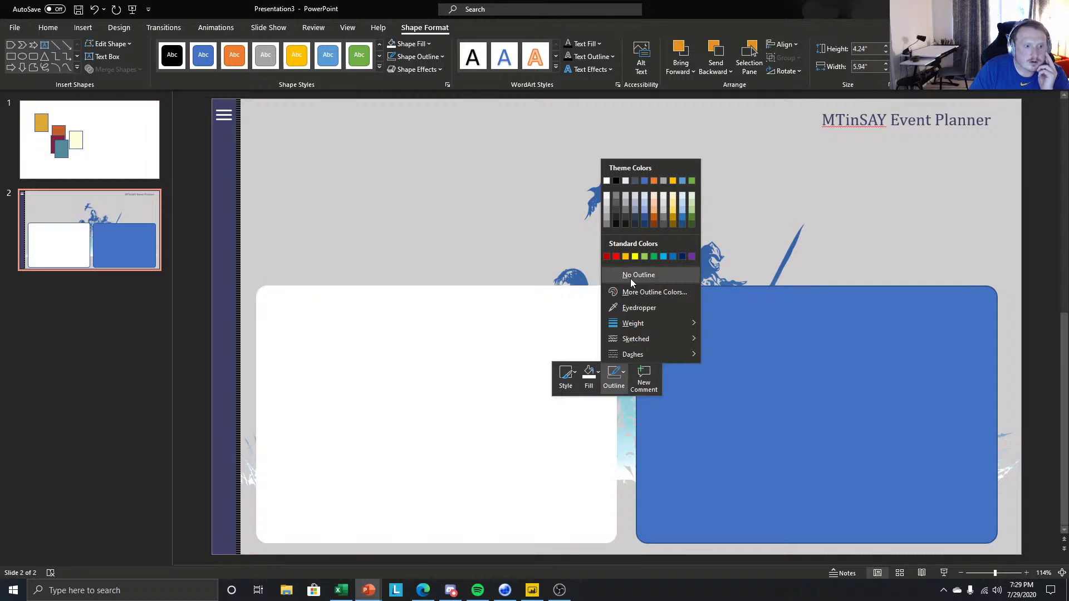
{"action": "left_click", "coordinate": [632, 275]}
{"action": "left_click", "coordinate": [709, 331]}
{"action": "key", "text": "Delete"}
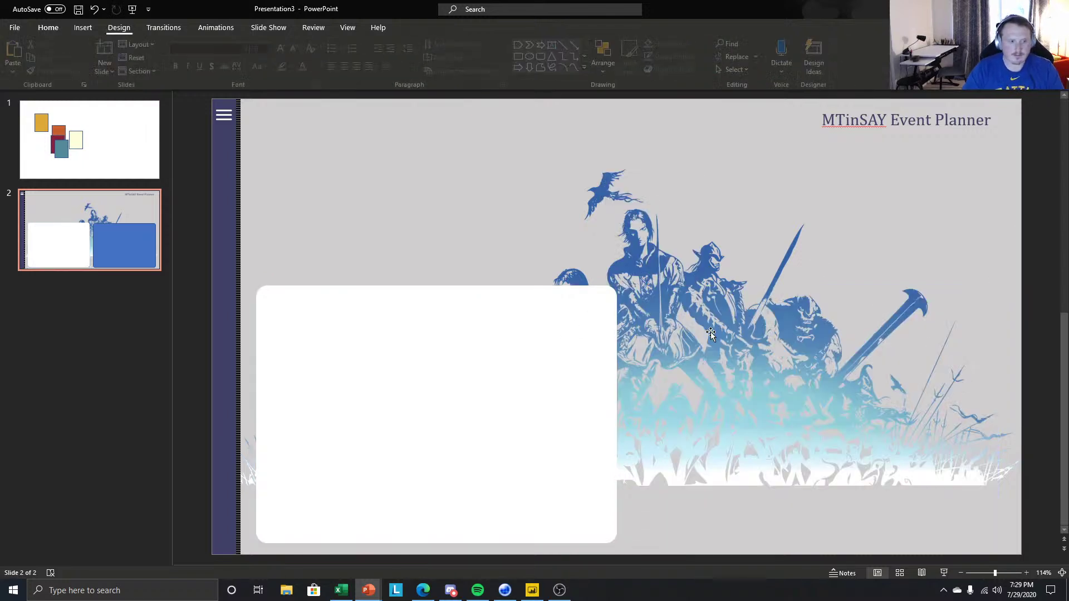
Open the Format Shape settings for the white rounded rectangle.
{"action": "left_click", "coordinate": [552, 346]}
{"action": "right_click", "coordinate": [553, 348]}
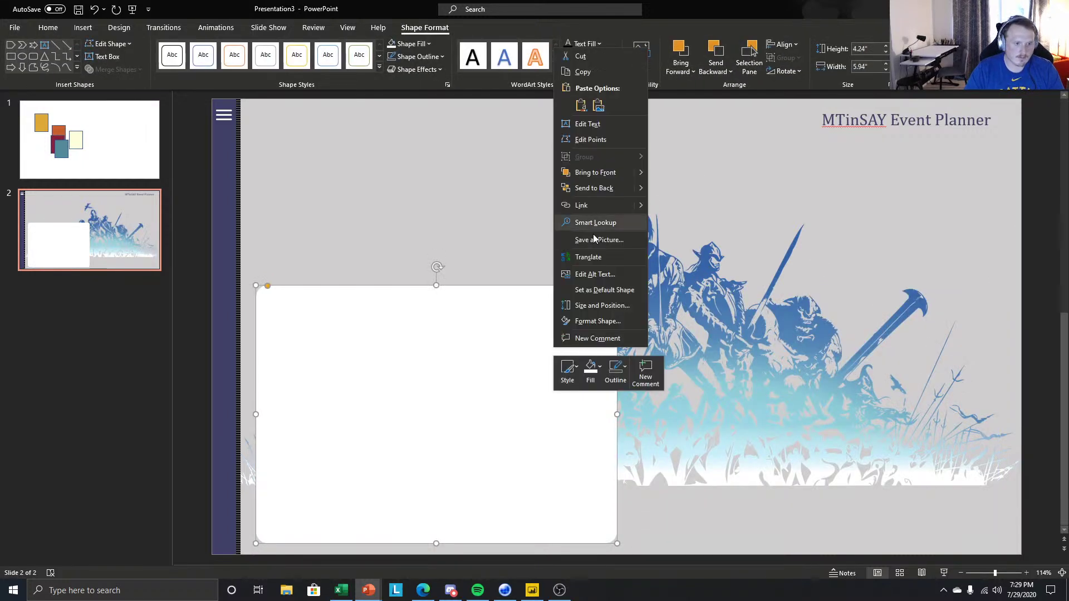
{"action": "left_click", "coordinate": [595, 385]}
{"action": "left_click", "coordinate": [592, 384]}
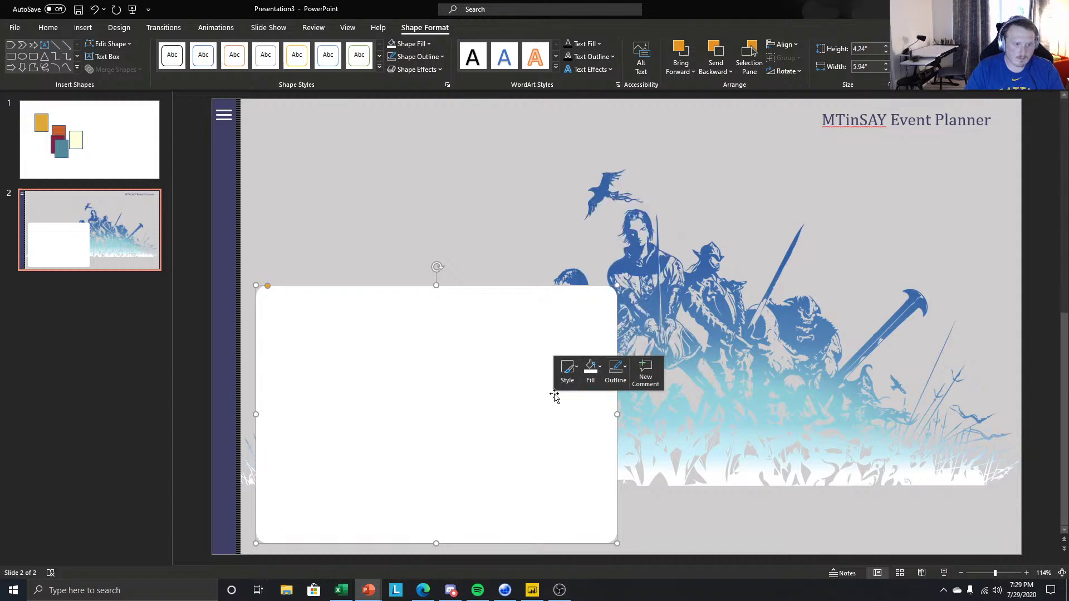
{"action": "right_click", "coordinate": [444, 419]}
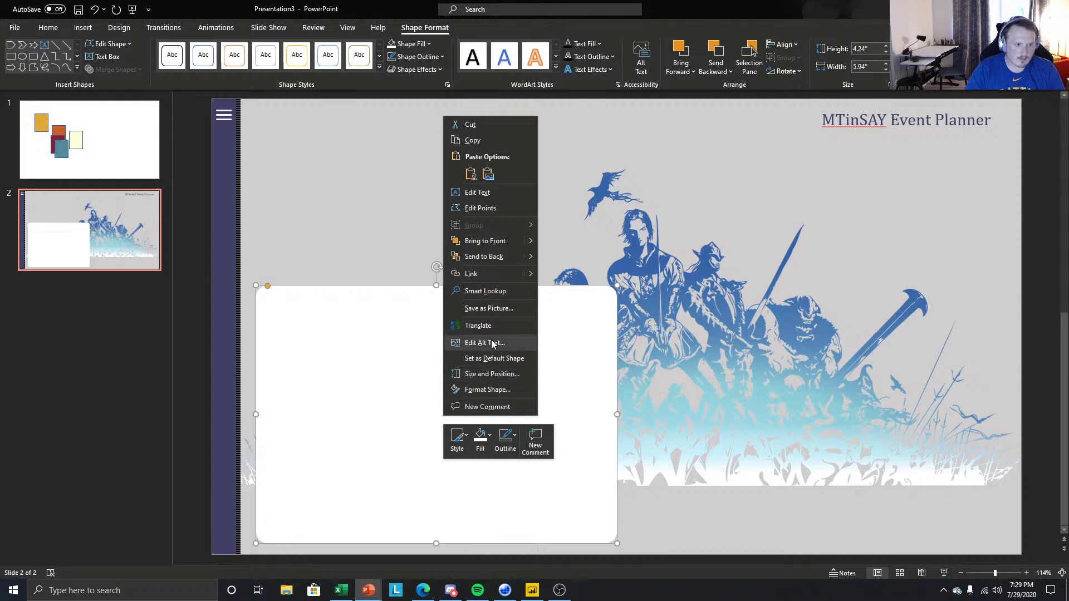
{"action": "left_click", "coordinate": [488, 390]}
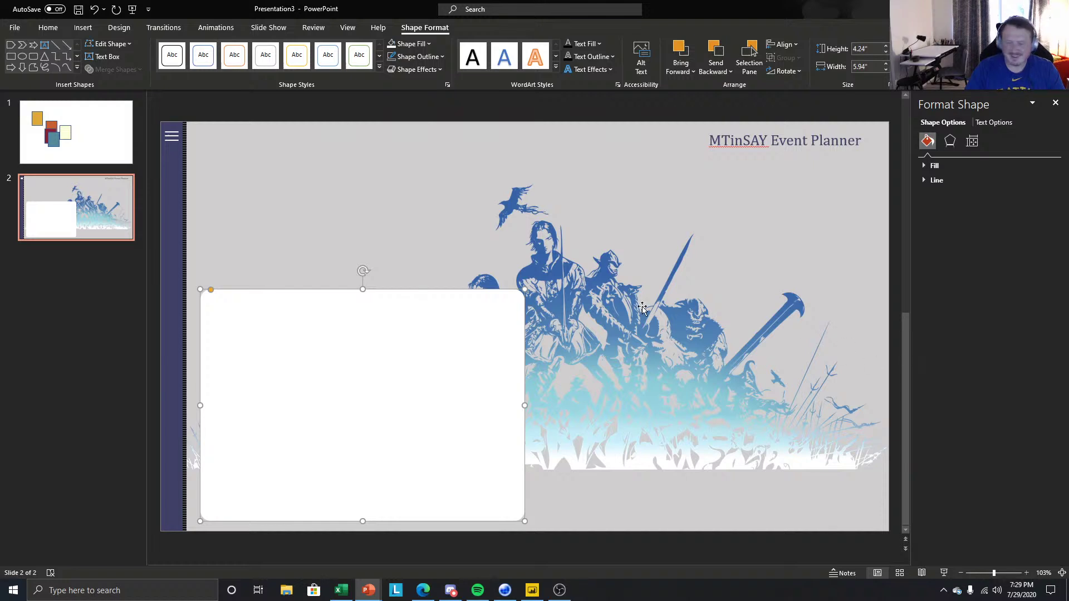
Enlarge the white rounded rectangle to about 4.45" by 6.14" and place a duplicate to its right.
{"action": "left_click_drag", "start_coordinate": [522, 290], "coordinate": [533, 279]}
{"action": "left_click_drag", "start_coordinate": [477, 341], "coordinate": [795, 326]}
Narrow the lower left white panel to about 5.94" and widen the lower right one to about 6.24".
{"action": "left_click", "coordinate": [478, 347]}
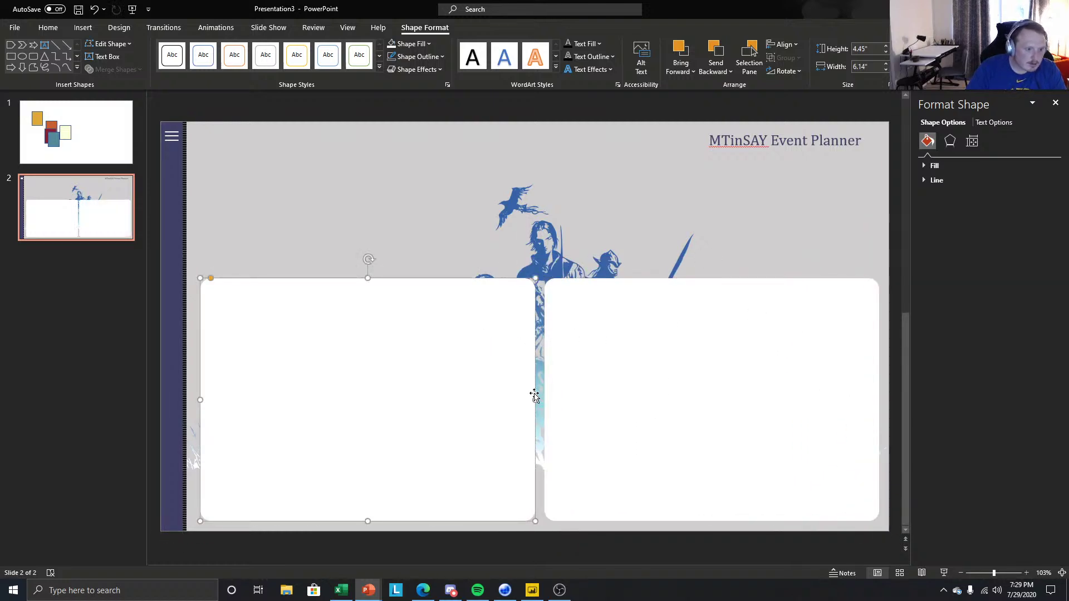
{"action": "mouse_move", "coordinate": [535, 400]}
{"action": "left_mouse_down"}
{"action": "mouse_move", "coordinate": [524, 398]}
{"action": "mouse_move", "coordinate": [539, 399]}
{"action": "left_mouse_up"}
{"action": "left_click", "coordinate": [561, 387]}
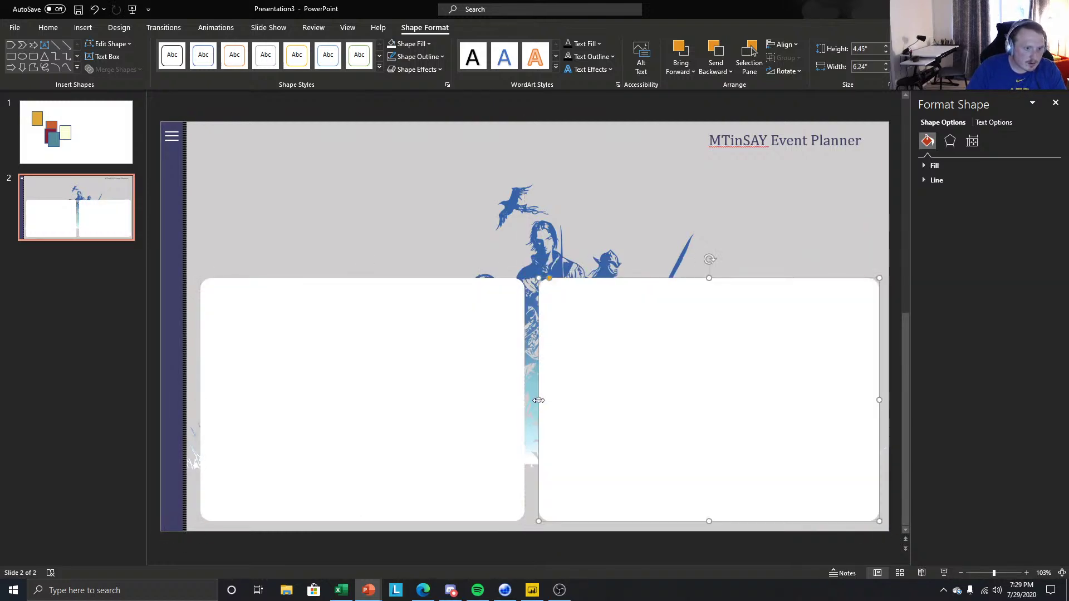
Copy the lower left panel above the lower right one and resize the copy to about 1.57" by 6.24".
{"action": "left_click", "coordinate": [442, 391]}
{"action": "key", "text": "ctrl+v"}
{"action": "left_click_drag", "start_coordinate": [460, 375], "coordinate": [777, 253]}
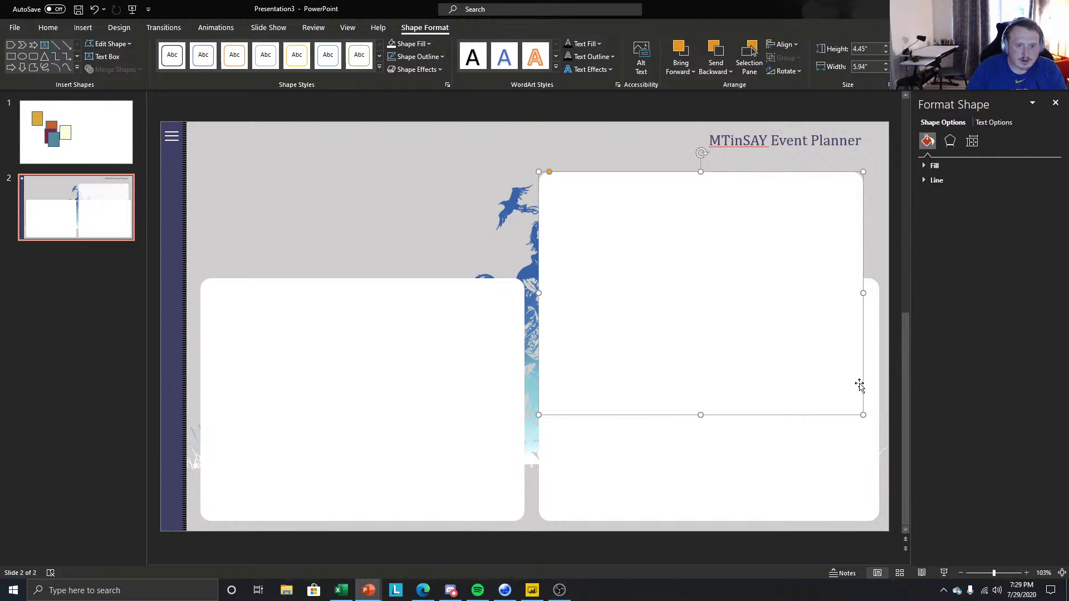
{"action": "left_click_drag", "start_coordinate": [860, 413], "coordinate": [884, 266]}
Set the fill transparency of all three white panels to 25%.
{"action": "left_click", "coordinate": [470, 358]}
{"action": "left_click", "coordinate": [668, 329], "text": "shift"}
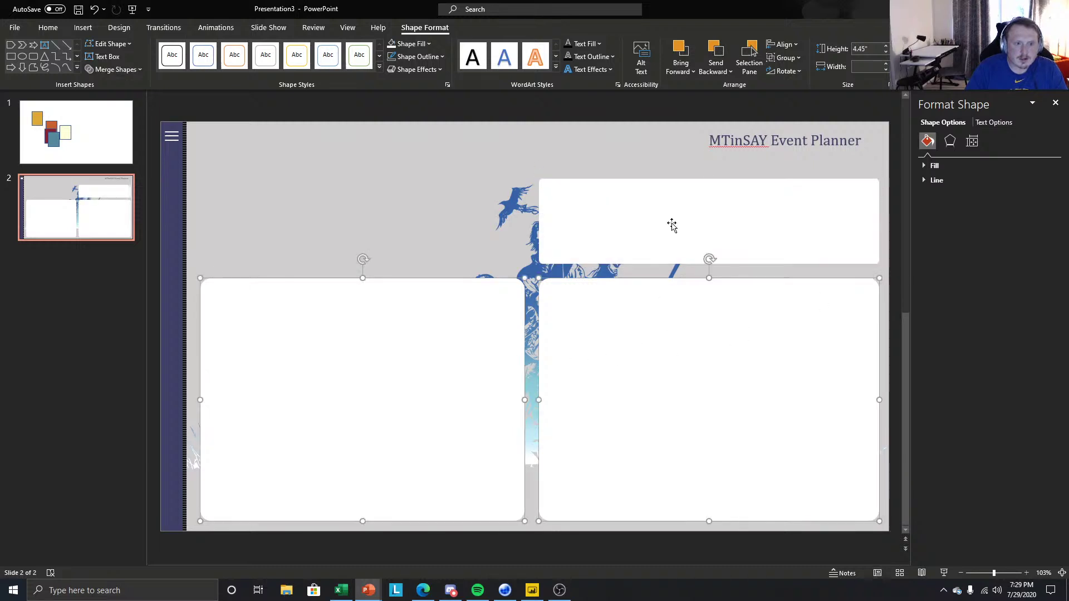
{"action": "left_click", "coordinate": [672, 224], "text": "shift"}
{"action": "right_click", "coordinate": [799, 198]}
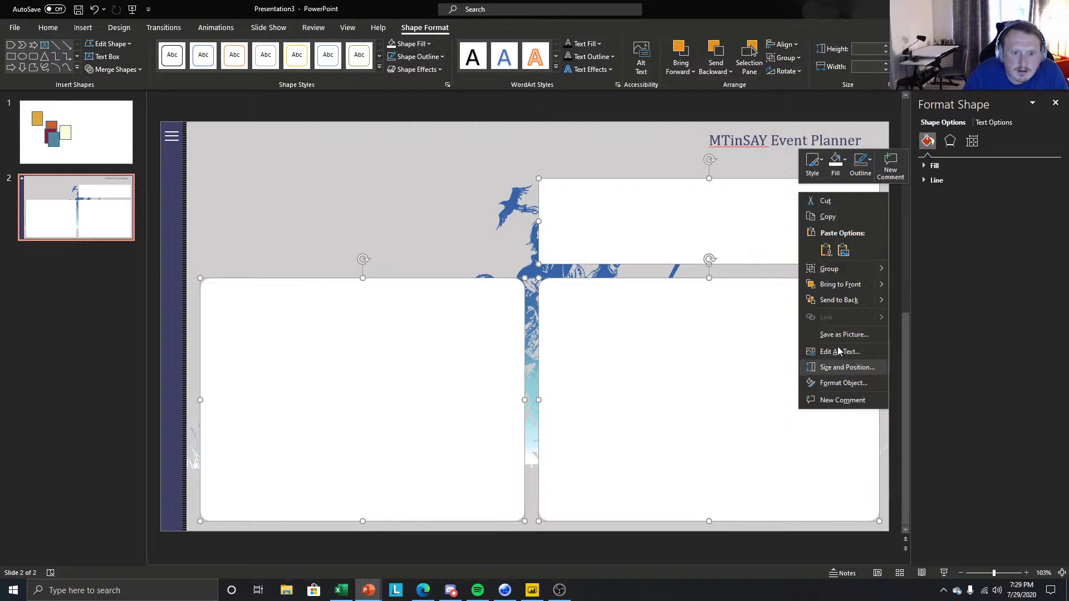
{"action": "left_click", "coordinate": [832, 384]}
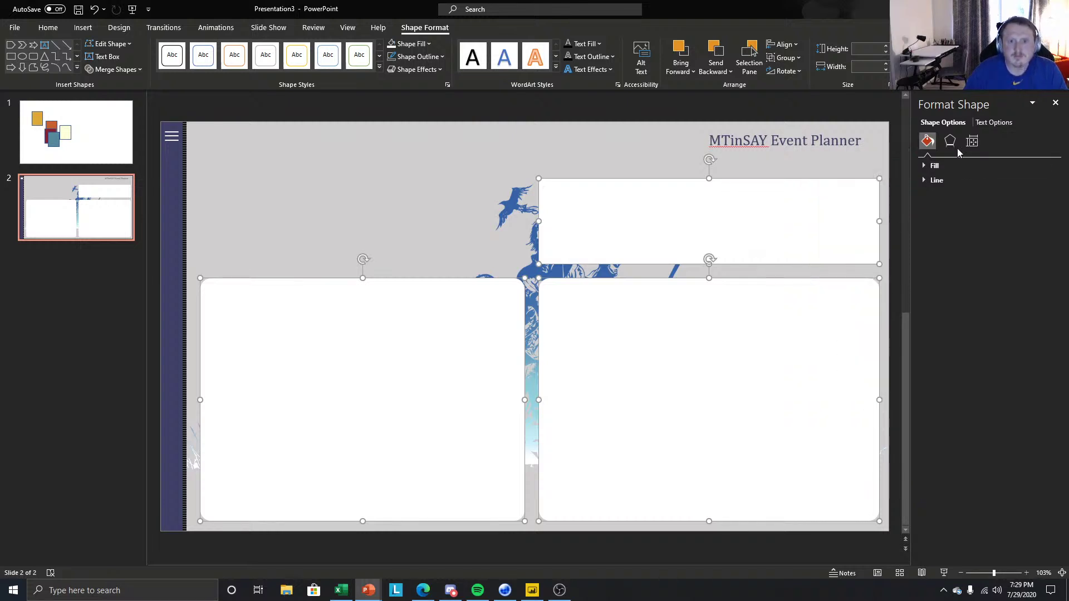
{"action": "left_click", "coordinate": [933, 165]}
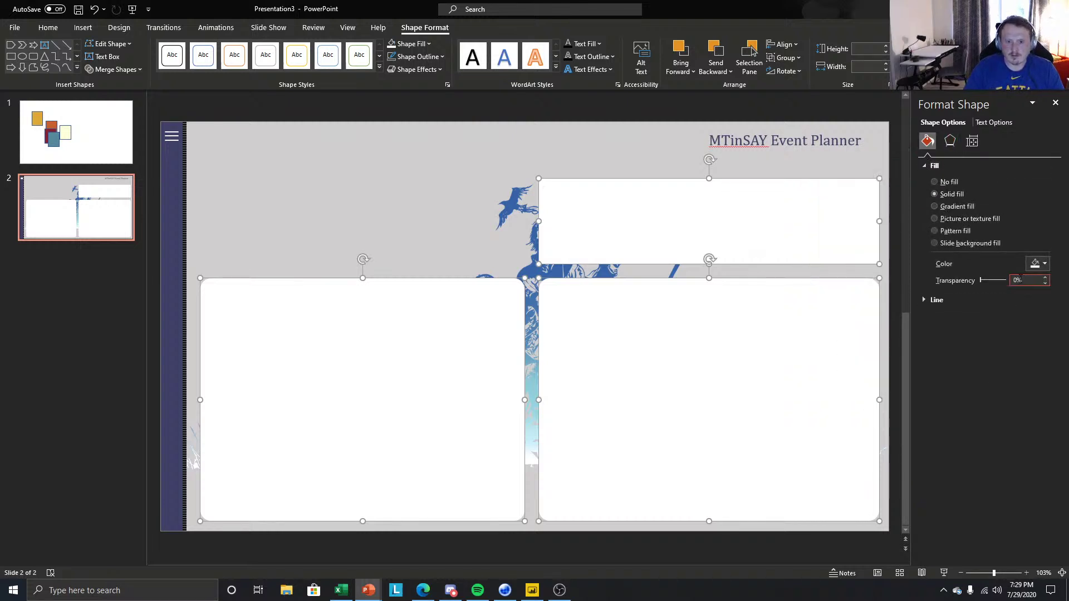
{"action": "type", "text": "25"}
{"action": "key", "text": "Return"}
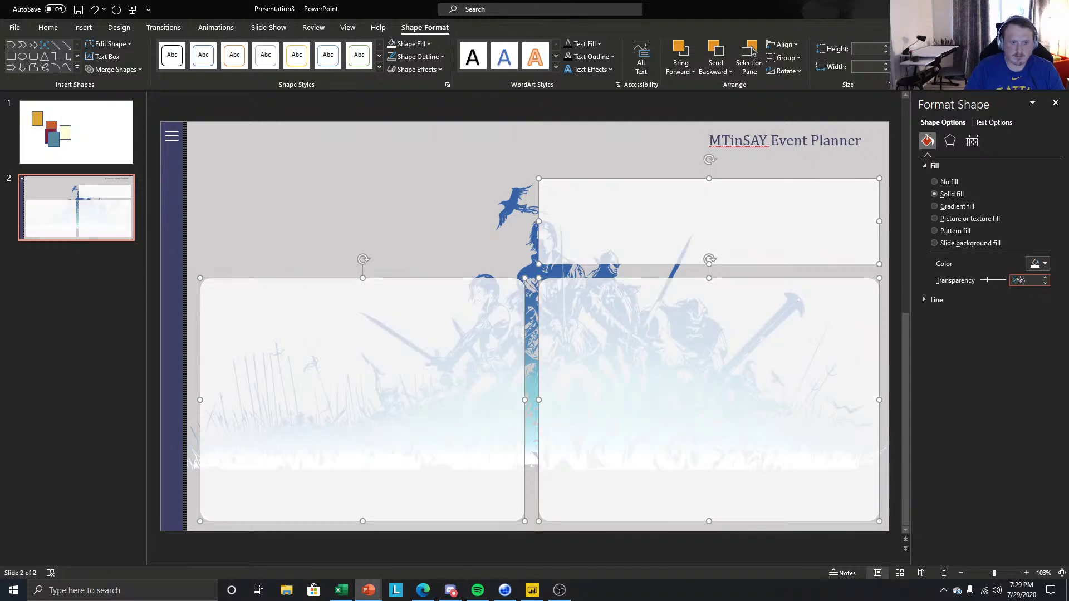
{"action": "left_click", "coordinate": [104, 403]}
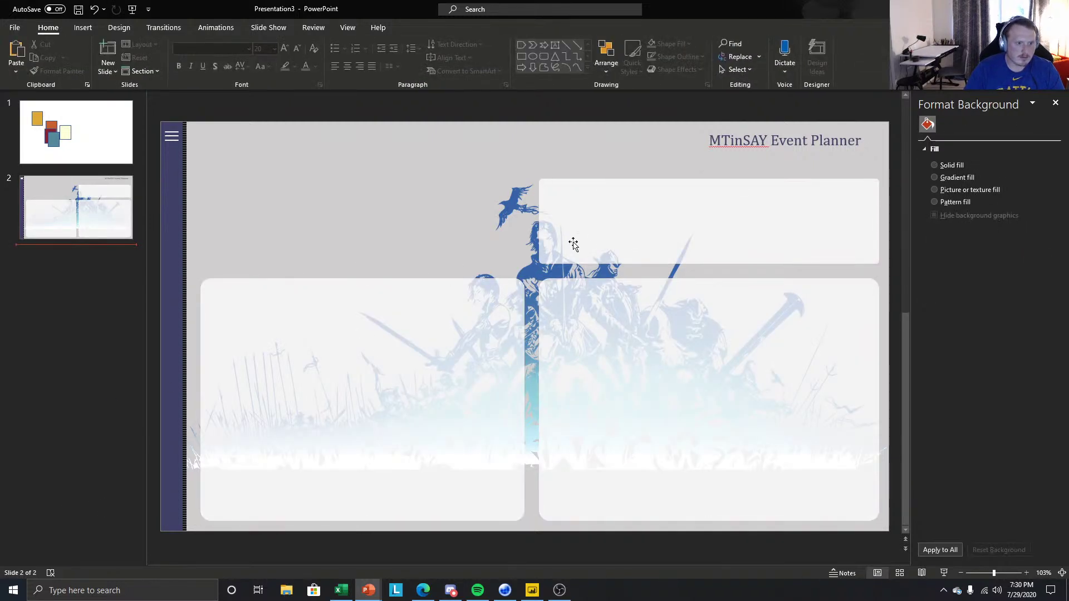
{"action": "left_click", "coordinate": [562, 191]}
{"action": "key", "text": "Delete"}
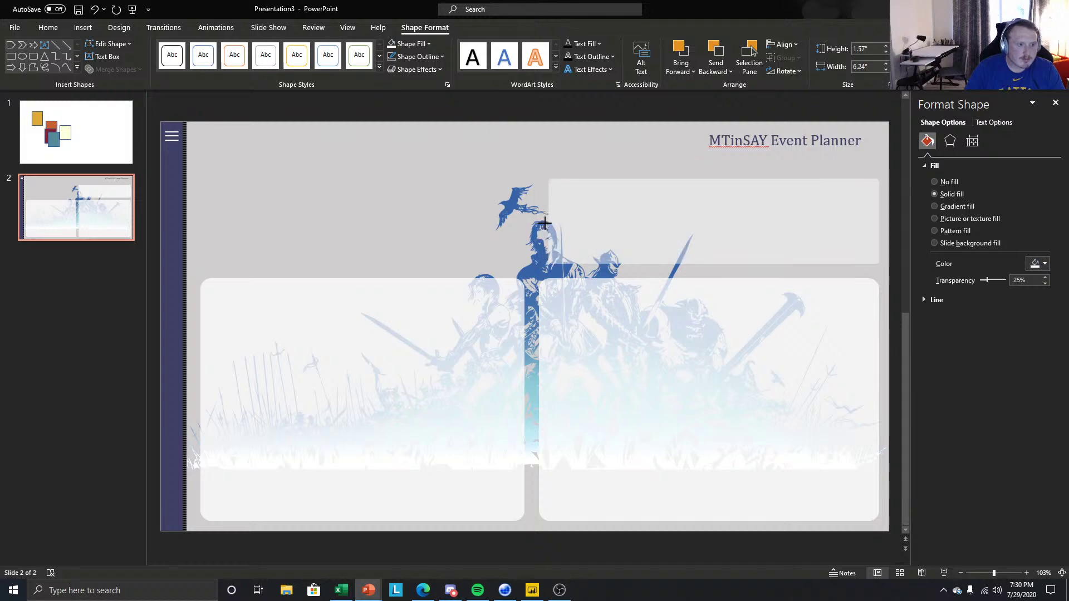
{"action": "key", "text": "ctrl+z"}
Adjust the corner rounding of the three white panels so their corners match with a smaller radius.
{"action": "left_click", "coordinate": [545, 276]}
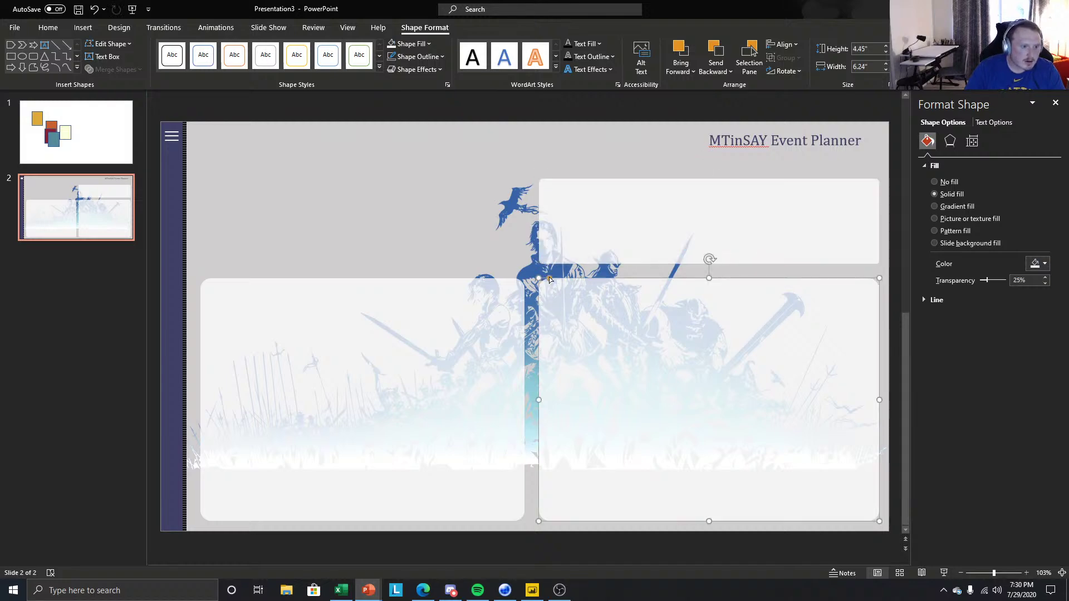
{"action": "left_click_drag", "start_coordinate": [549, 279], "coordinate": [544, 283]}
{"action": "left_click", "coordinate": [270, 313]}
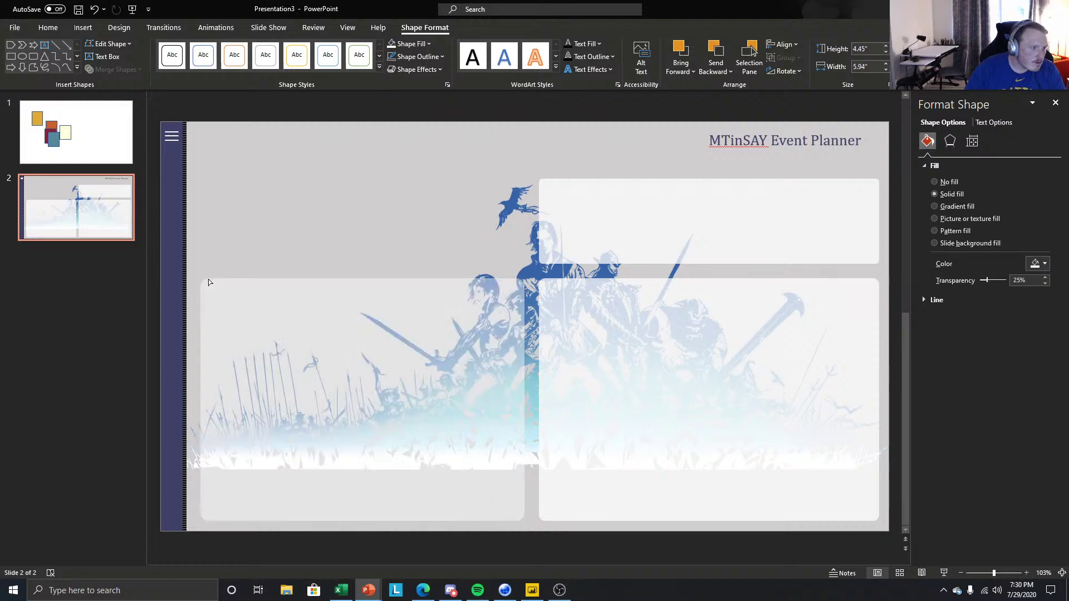
{"action": "left_click", "coordinate": [567, 209]}
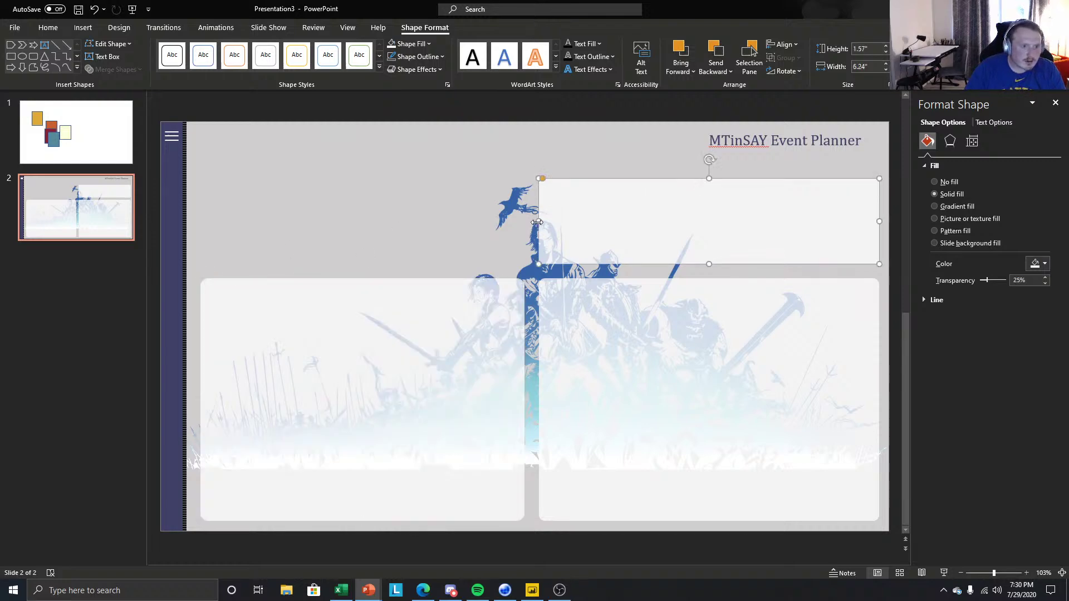
{"action": "left_click_drag", "start_coordinate": [538, 221], "coordinate": [539, 221]}
{"action": "left_click_drag", "start_coordinate": [544, 180], "coordinate": [545, 181]}
{"action": "left_click", "coordinate": [279, 292]}
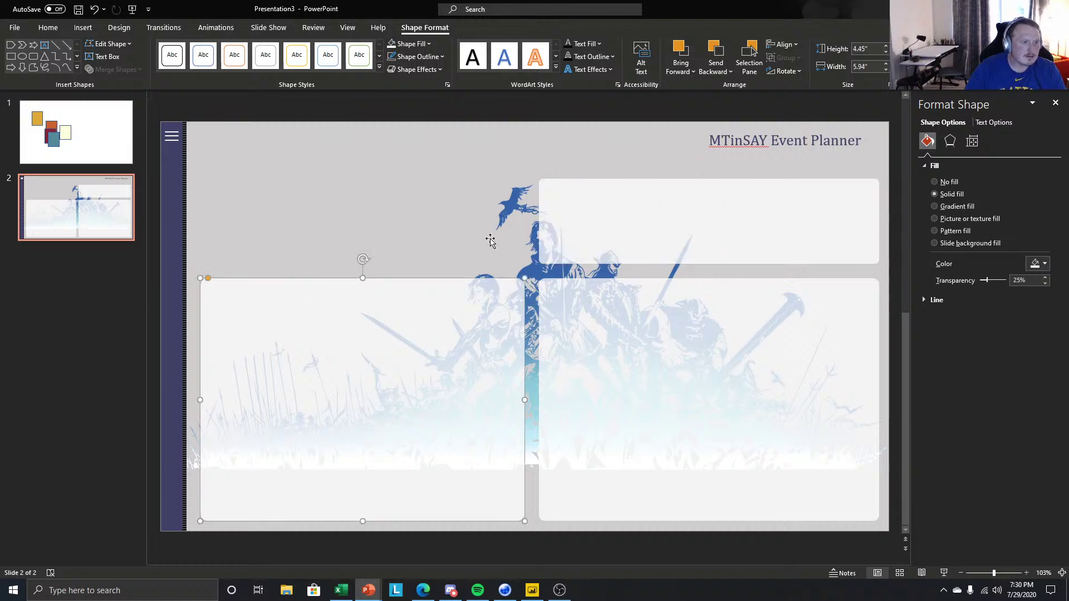
{"action": "left_click", "coordinate": [548, 226]}
Duplicate the upper right panel to the slide's upper left area and shrink the copy to about 1.09" by 2.26".
{"action": "left_click", "coordinate": [358, 296]}
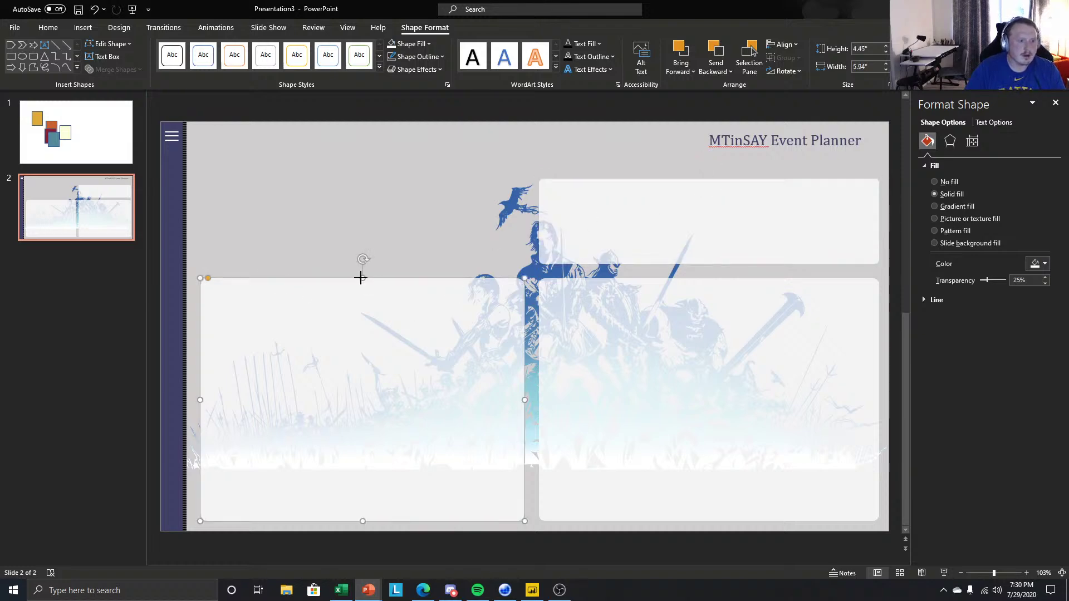
{"action": "left_click", "coordinate": [596, 208]}
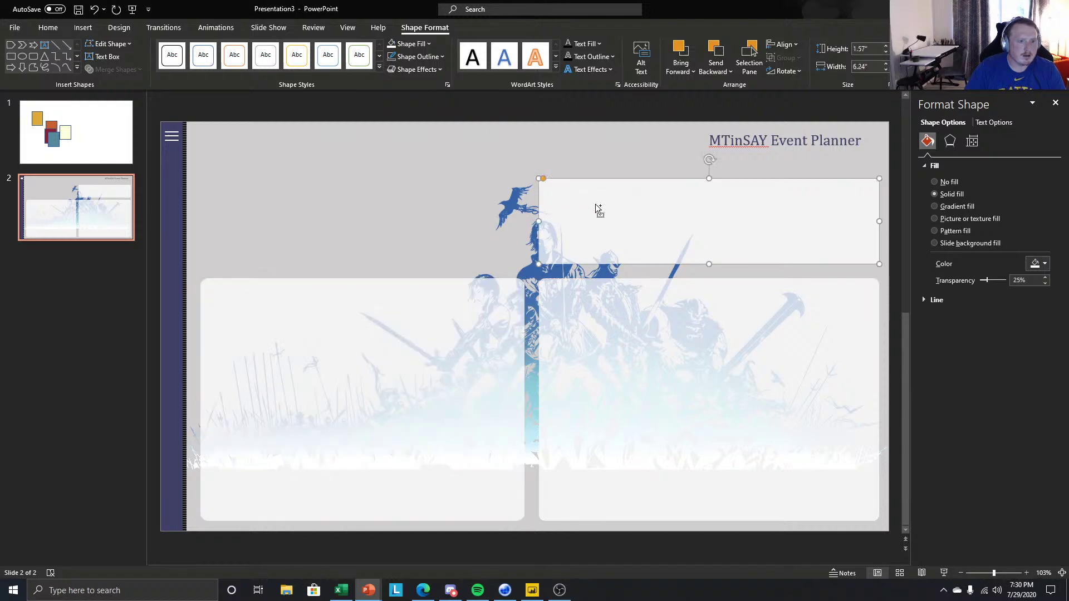
{"action": "left_click_drag", "start_coordinate": [596, 209], "coordinate": [245, 195]}
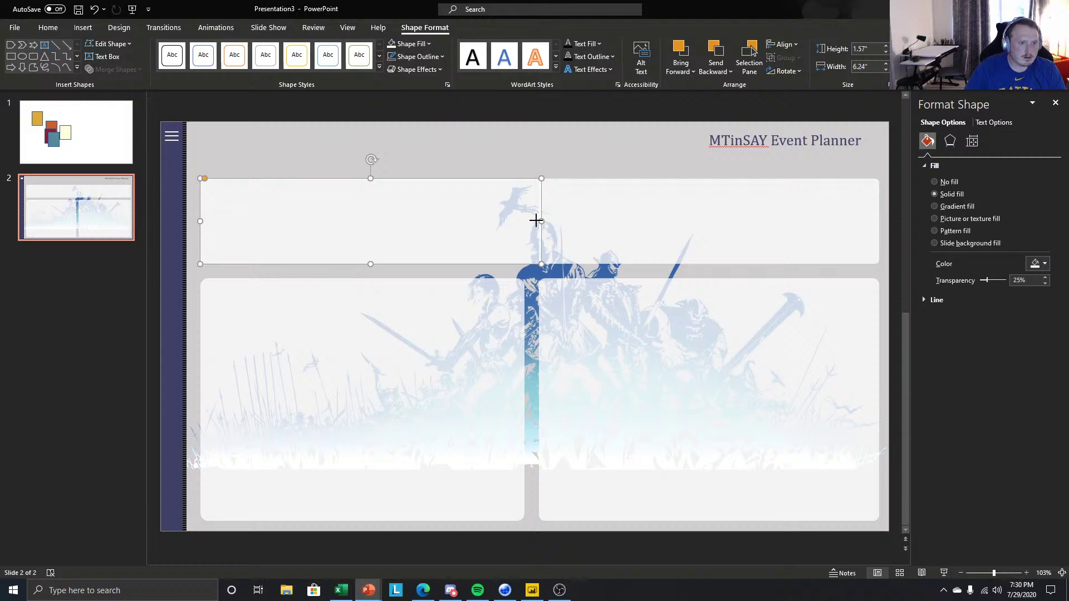
{"action": "left_click_drag", "start_coordinate": [536, 220], "coordinate": [396, 231]}
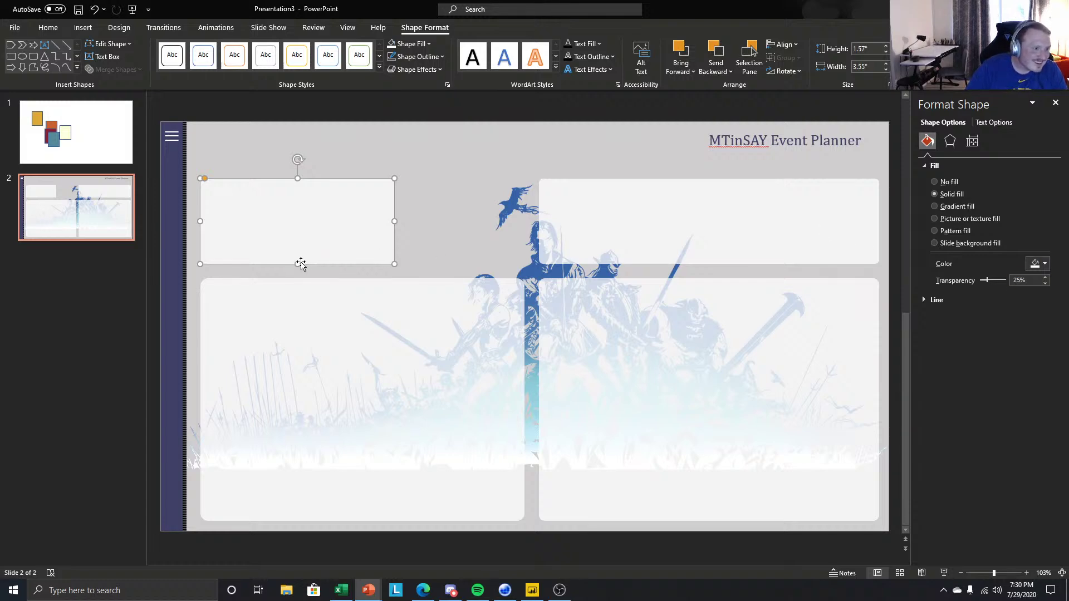
{"action": "left_click_drag", "start_coordinate": [298, 264], "coordinate": [301, 248]}
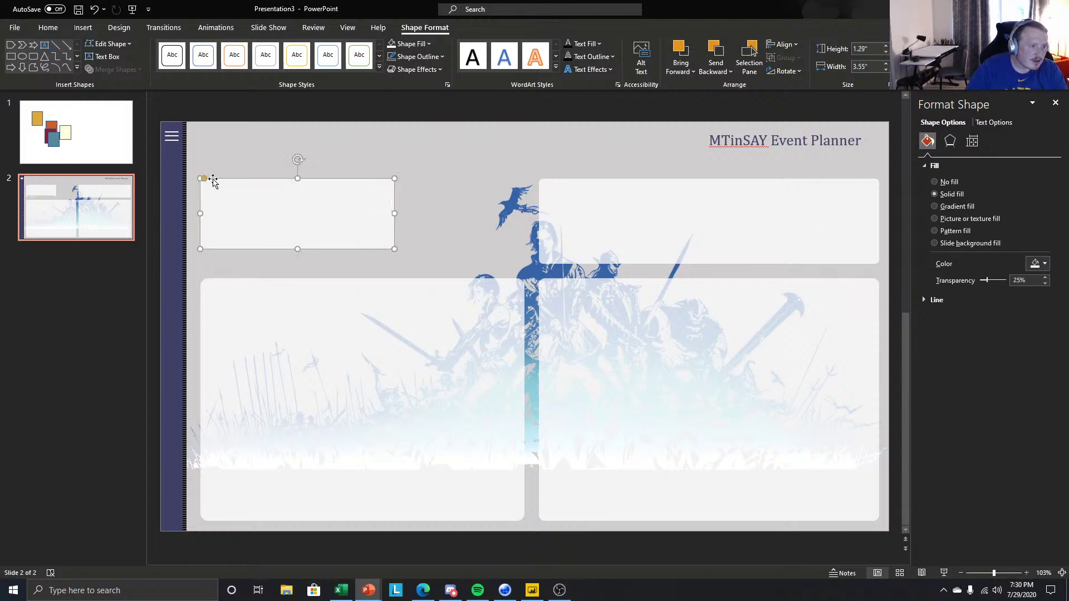
{"action": "left_click_drag", "start_coordinate": [395, 214], "coordinate": [323, 217]}
{"action": "left_click_drag", "start_coordinate": [263, 248], "coordinate": [544, 210]}
Place two copies of the small upper left panel in a row to its right.
{"action": "key", "text": "ctrl+c"}
{"action": "key", "text": "ctrl+v"}
{"action": "key", "text": "ctrl+v"}
Group the three small panels, narrow the group to about 5.94" to match the panel below, and ungroup them.
{"action": "left_click", "coordinate": [390, 217], "text": "shift"}
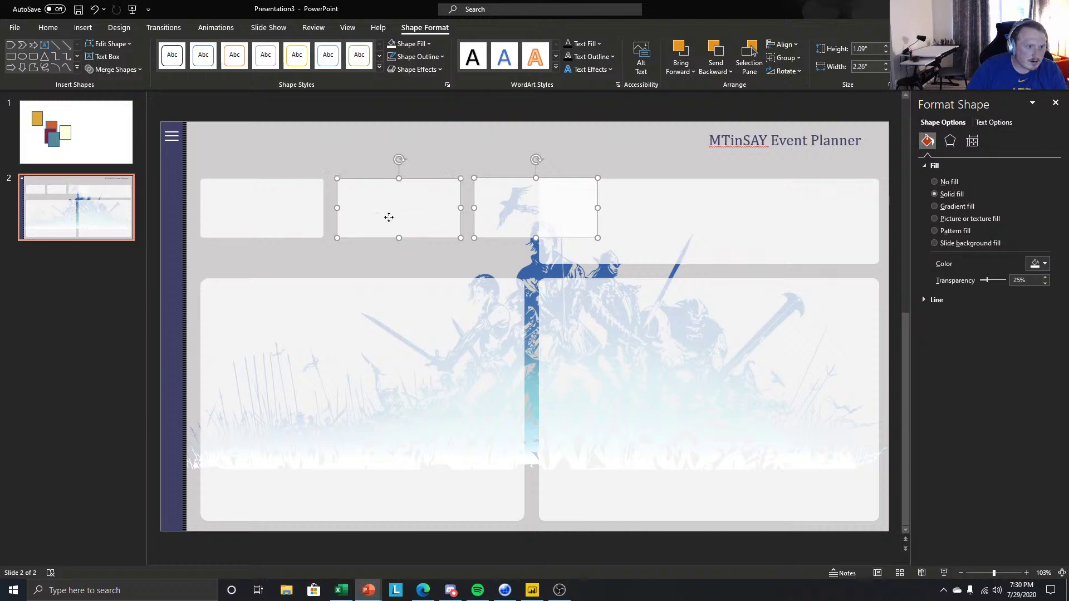
{"action": "left_click", "coordinate": [303, 207], "text": "shift"}
{"action": "right_click", "coordinate": [303, 206]}
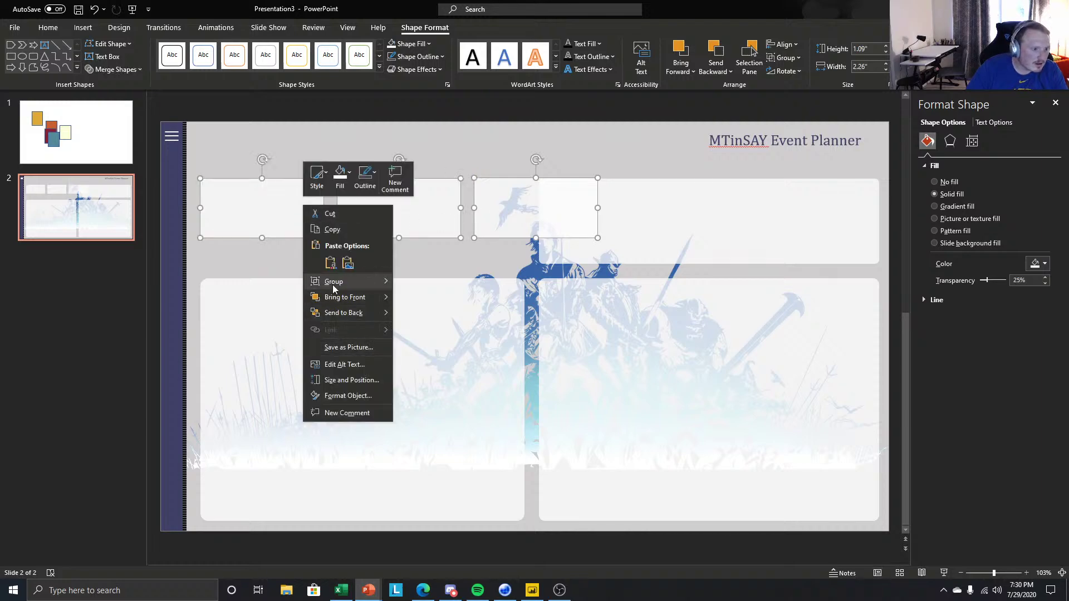
{"action": "mouse_move", "coordinate": [337, 283]}
{"action": "left_click", "coordinate": [414, 282]}
{"action": "left_click_drag", "start_coordinate": [602, 208], "coordinate": [524, 223]}
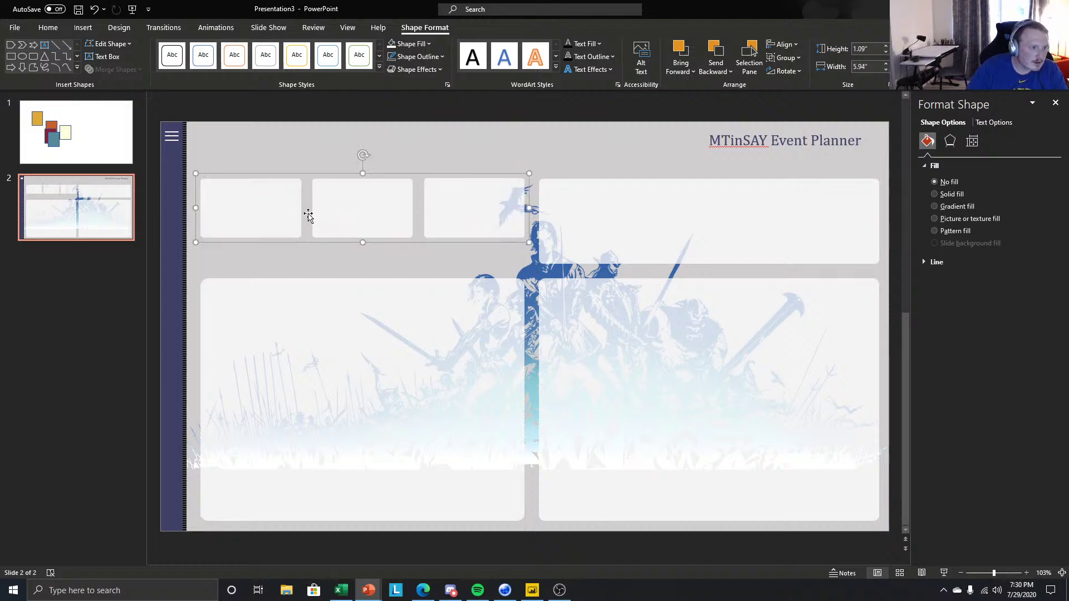
{"action": "right_click", "coordinate": [399, 201]}
{"action": "mouse_move", "coordinate": [478, 274]}
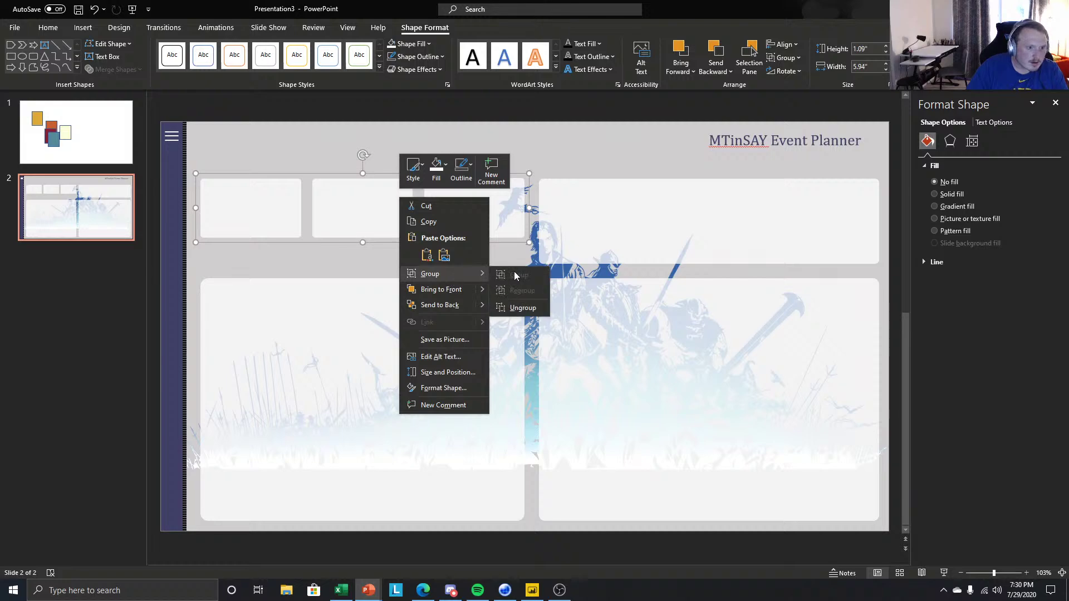
{"action": "left_click", "coordinate": [506, 306]}
Extend the lower left panel upward to about 5.01" high and reduce its corner rounding.
{"action": "left_click", "coordinate": [312, 333]}
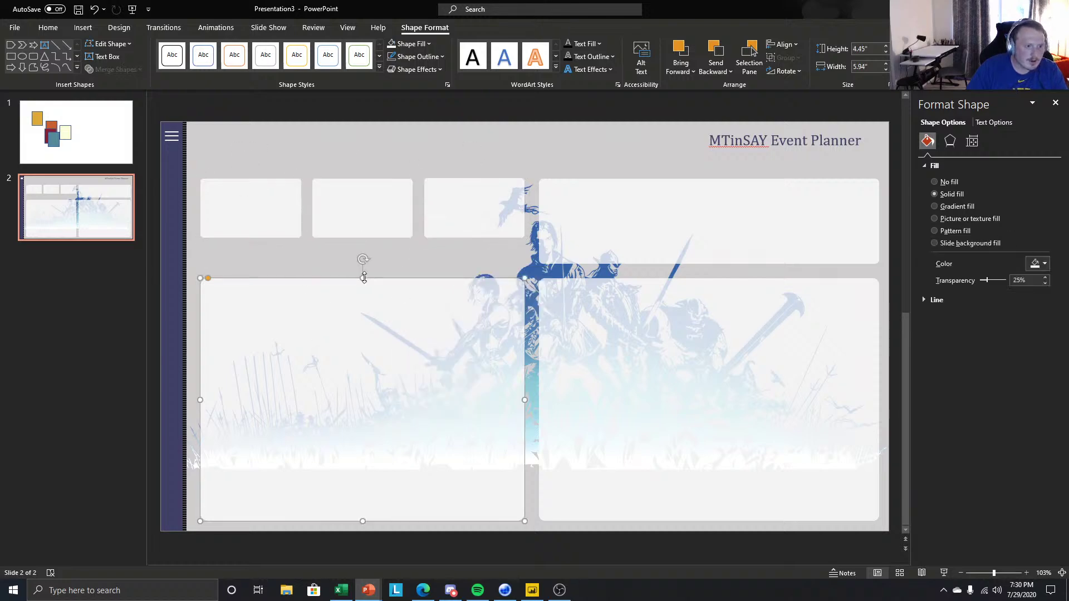
{"action": "left_click_drag", "start_coordinate": [364, 277], "coordinate": [362, 248]}
{"action": "left_click_drag", "start_coordinate": [208, 248], "coordinate": [207, 249]}
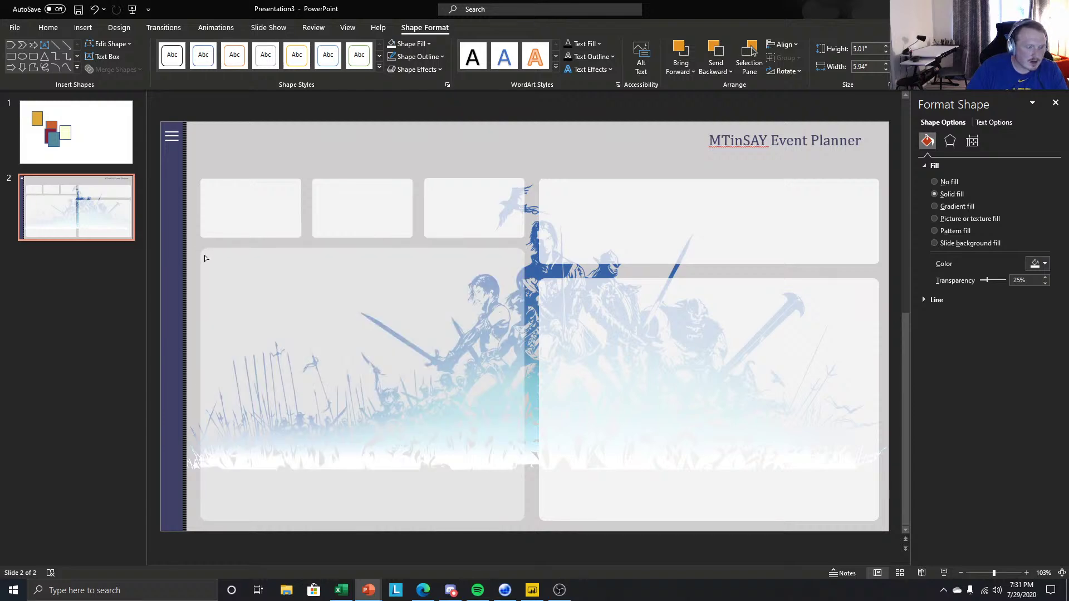
{"action": "left_click_drag", "start_coordinate": [204, 254], "coordinate": [203, 250]}
{"action": "left_click", "coordinate": [229, 204]}
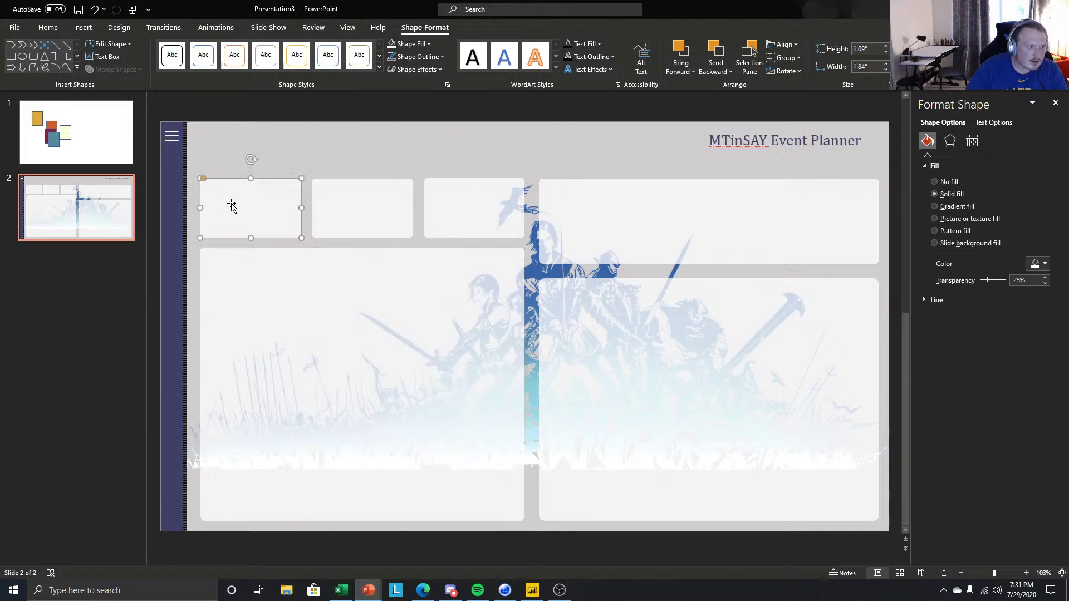
{"action": "left_click", "coordinate": [127, 304]}
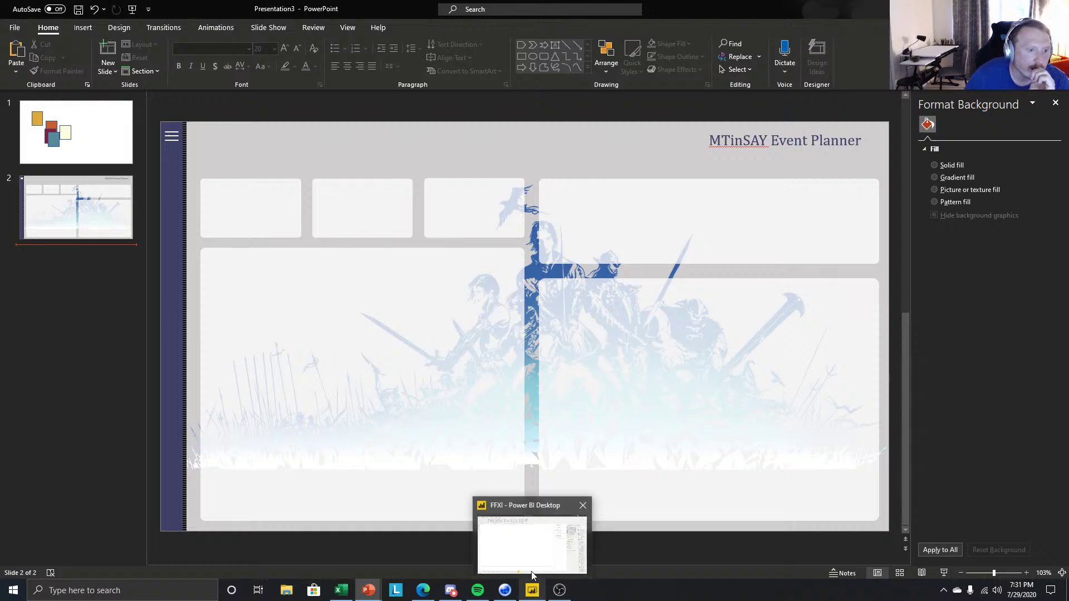
Look at the blank report page in Power BI Desktop and return to the PowerPoint slide.
{"action": "left_click", "coordinate": [529, 590]}
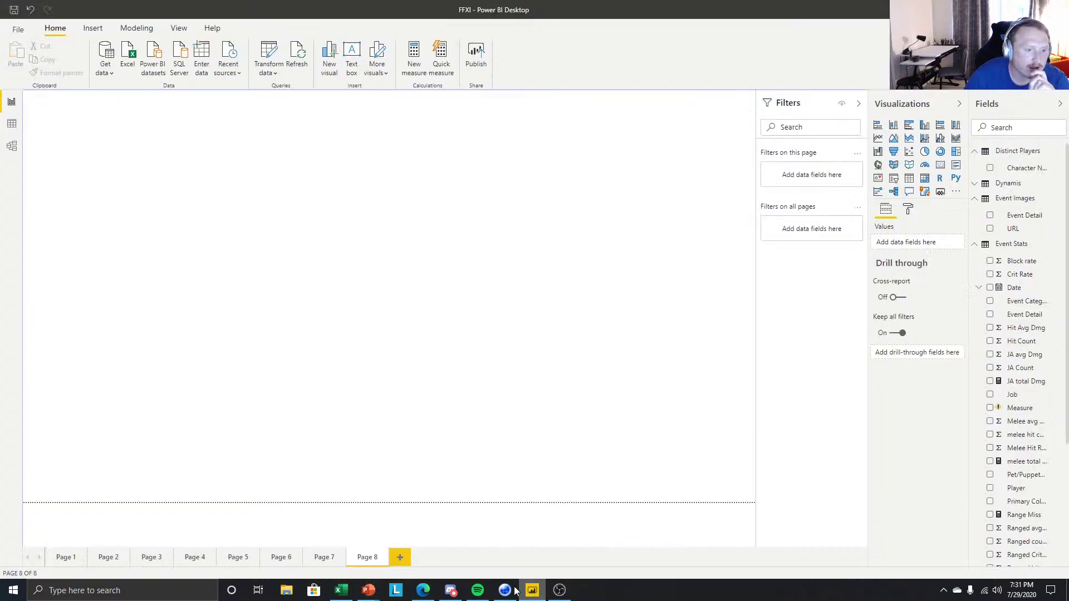
{"action": "left_click", "coordinate": [524, 594]}
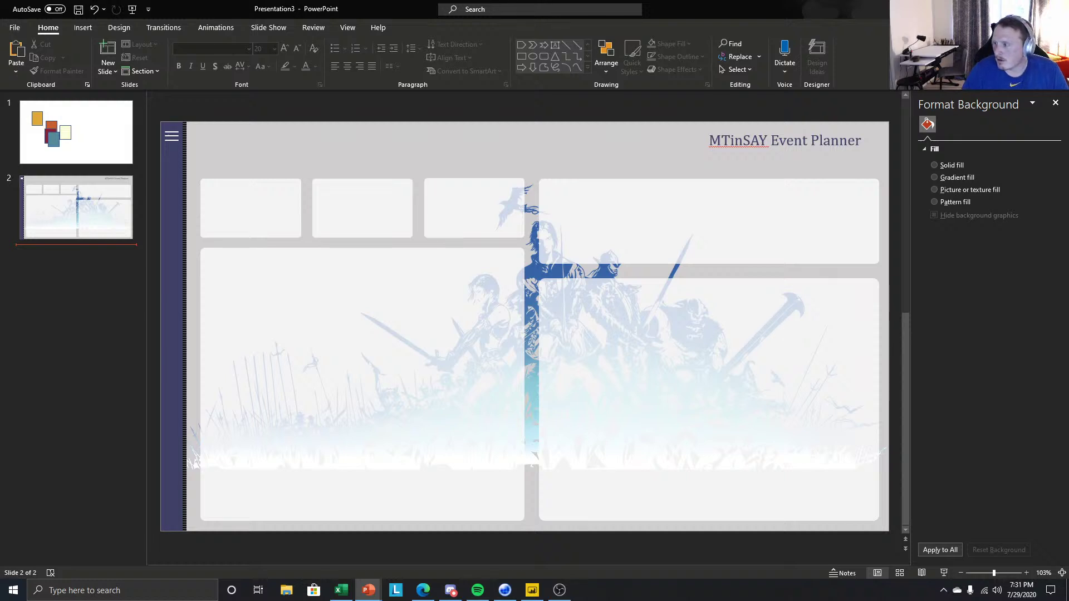
{"action": "key", "text": "alt+Tab"}
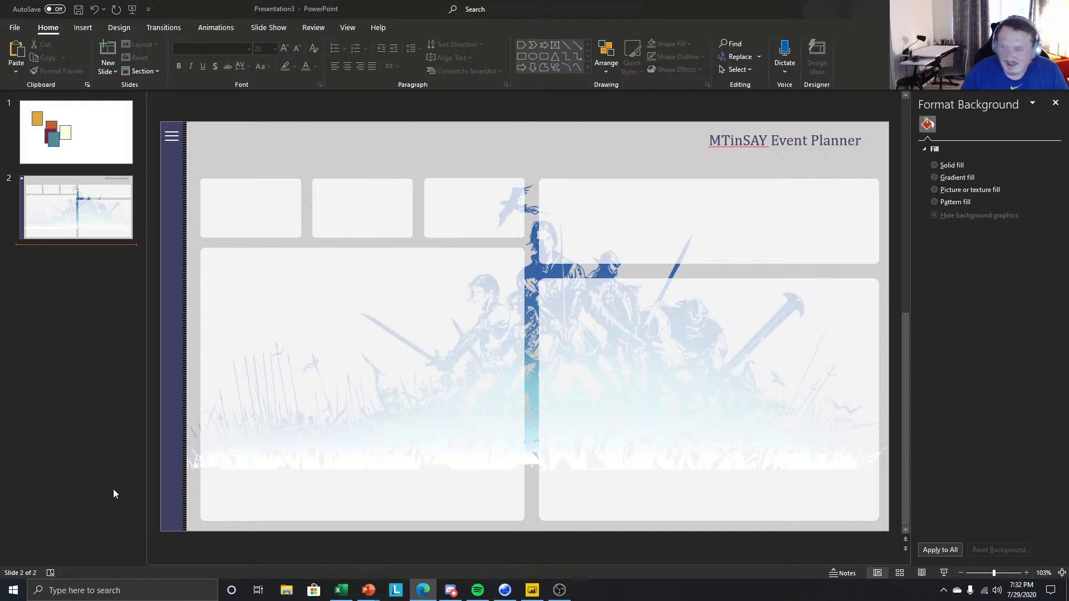
{"action": "left_click", "coordinate": [45, 287]}
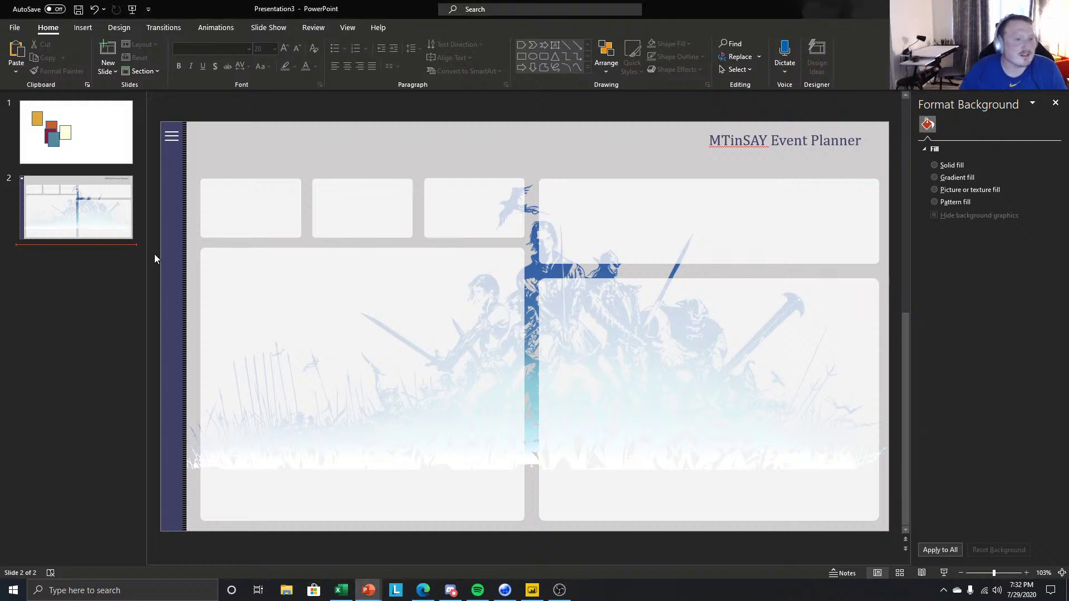
Duplicate slide 2 and paste a dark patterned rectangle, 7.5" by 2.22", beside the purple sidebar on the new slide.
{"action": "right_click", "coordinate": [88, 208]}
{"action": "left_click", "coordinate": [92, 298]}
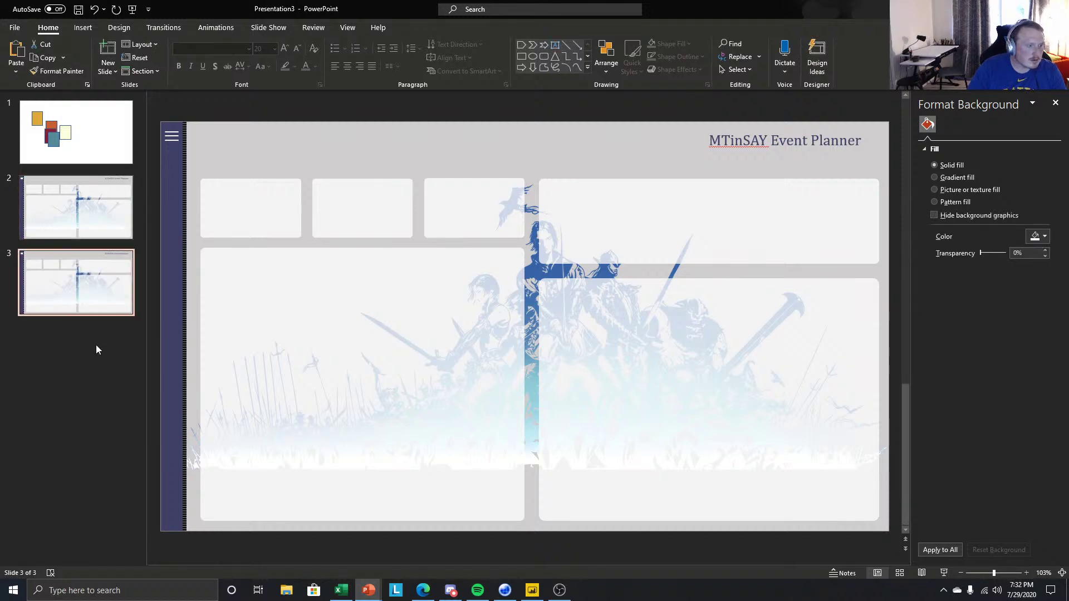
{"action": "left_click", "coordinate": [203, 208]}
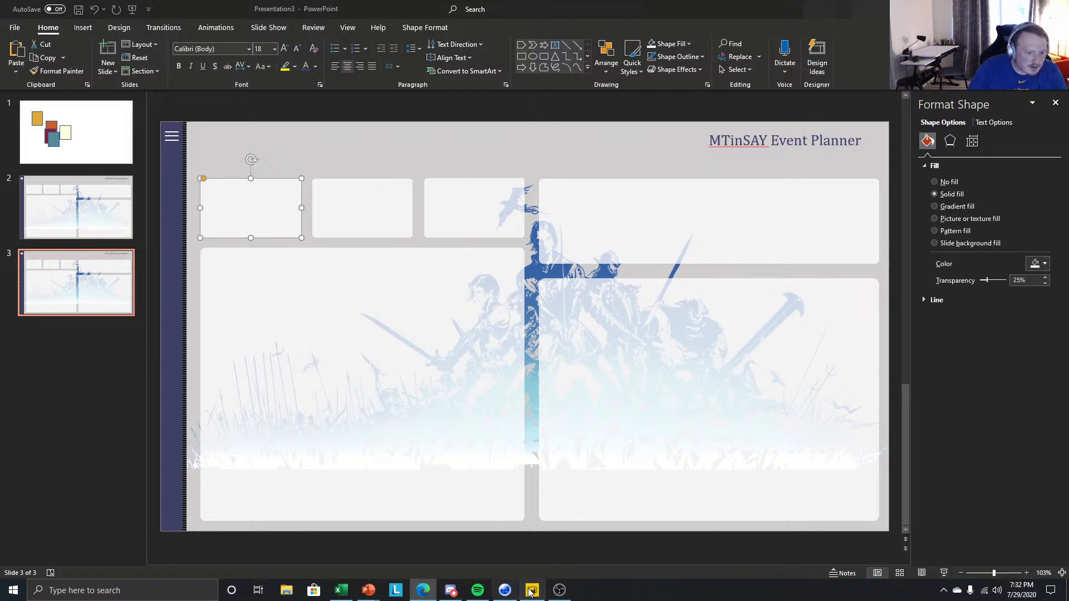
{"action": "mouse_move", "coordinate": [382, 595]}
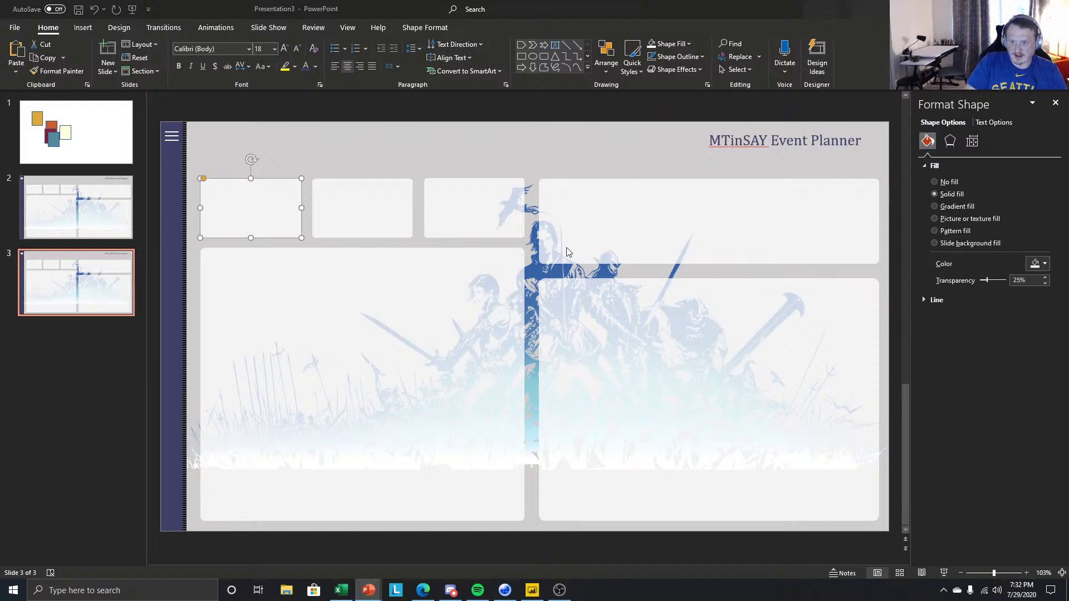
{"action": "key", "text": "ctrl+v"}
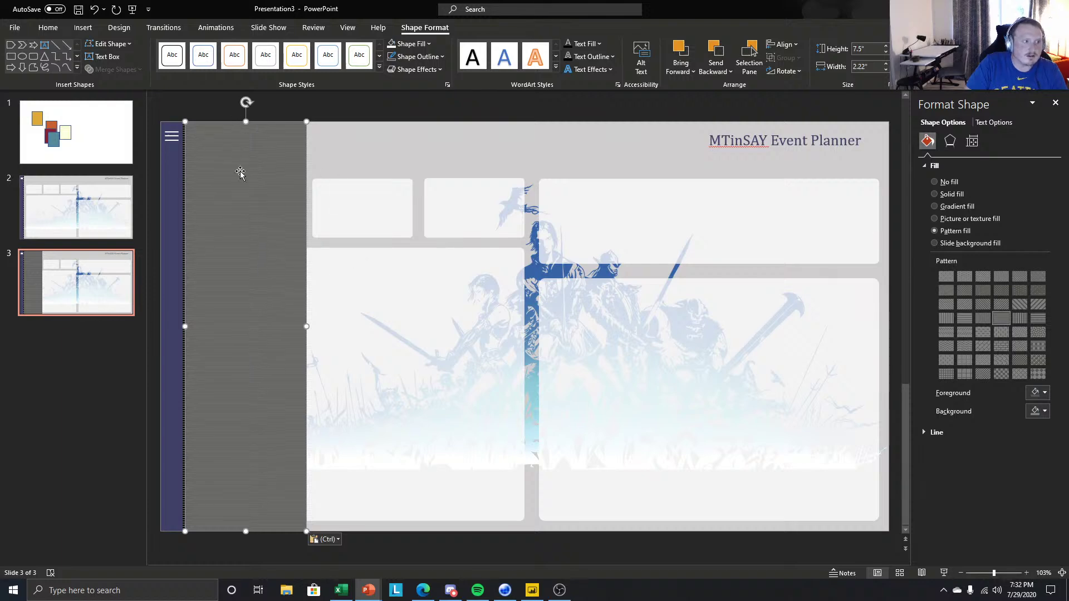
Switch to the browser's Final Fantasy XI official site and enlarge the page to 250% zoom.
{"action": "left_click", "coordinate": [118, 460]}
{"action": "left_click", "coordinate": [225, 173]}
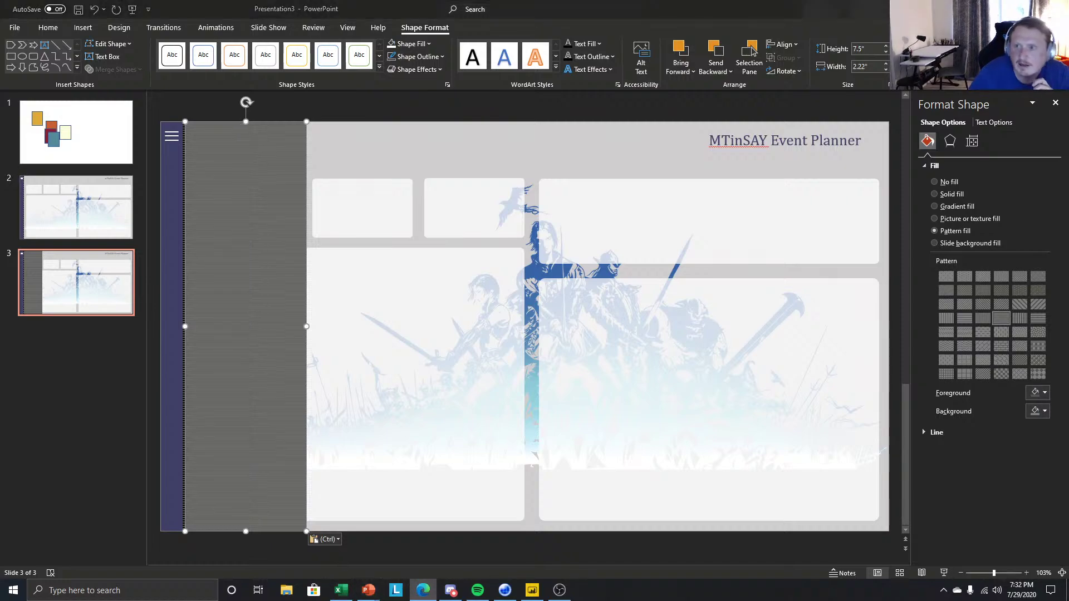
{"action": "left_click_drag", "start_coordinate": [1068, 7], "coordinate": [448, 2]}
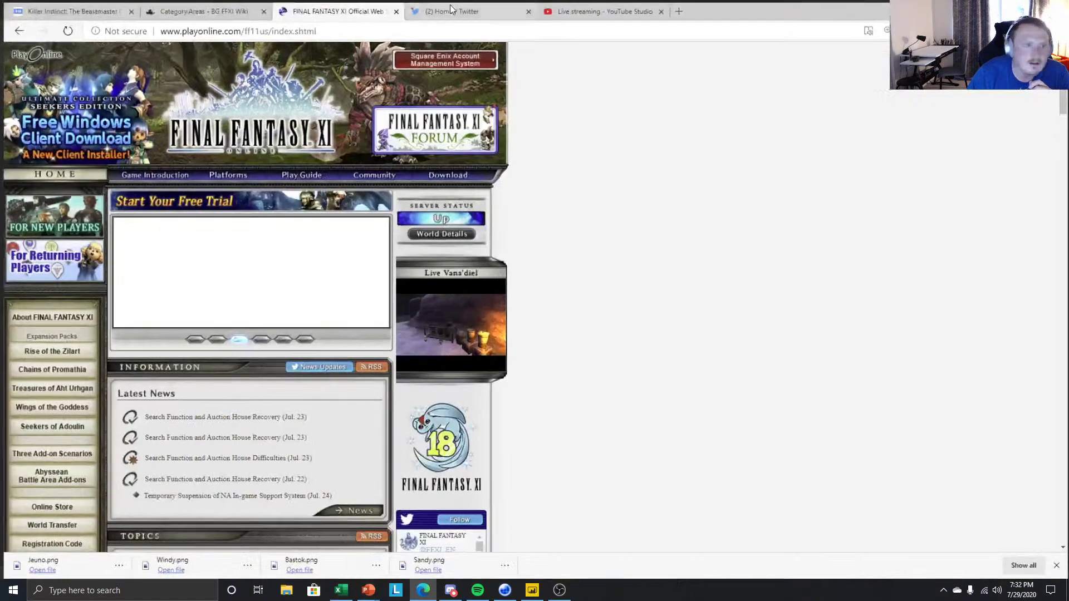
{"action": "left_click", "coordinate": [1054, 28]}
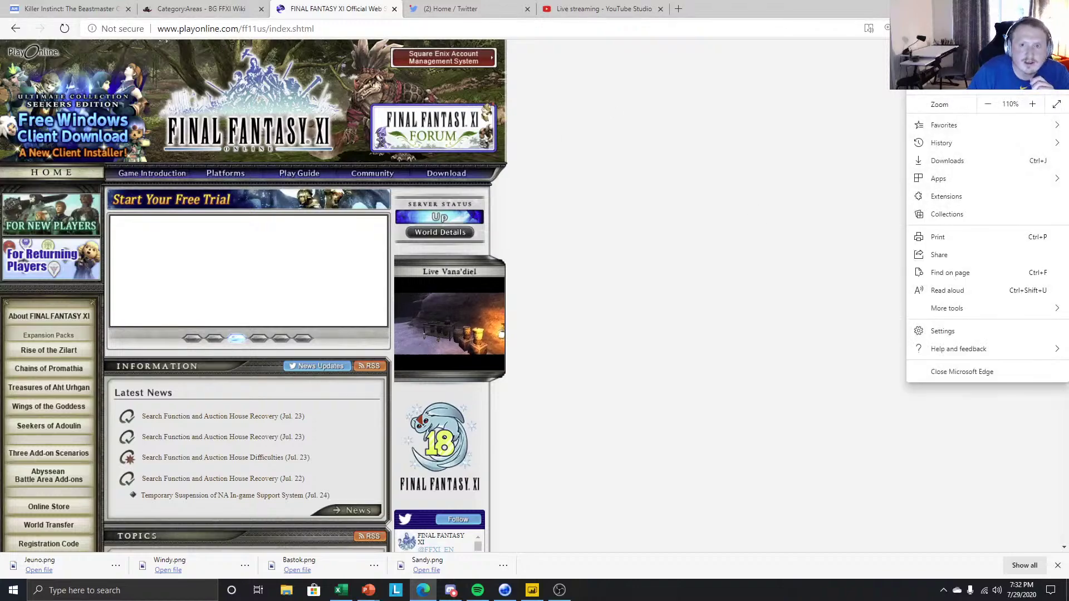
{"action": "left_click", "coordinate": [1033, 105]}
{"action": "left_click", "coordinate": [1033, 104]}
{"action": "left_click", "coordinate": [1033, 104]}
{"action": "left_click", "coordinate": [1033, 105]}
{"action": "left_click", "coordinate": [1033, 104]}
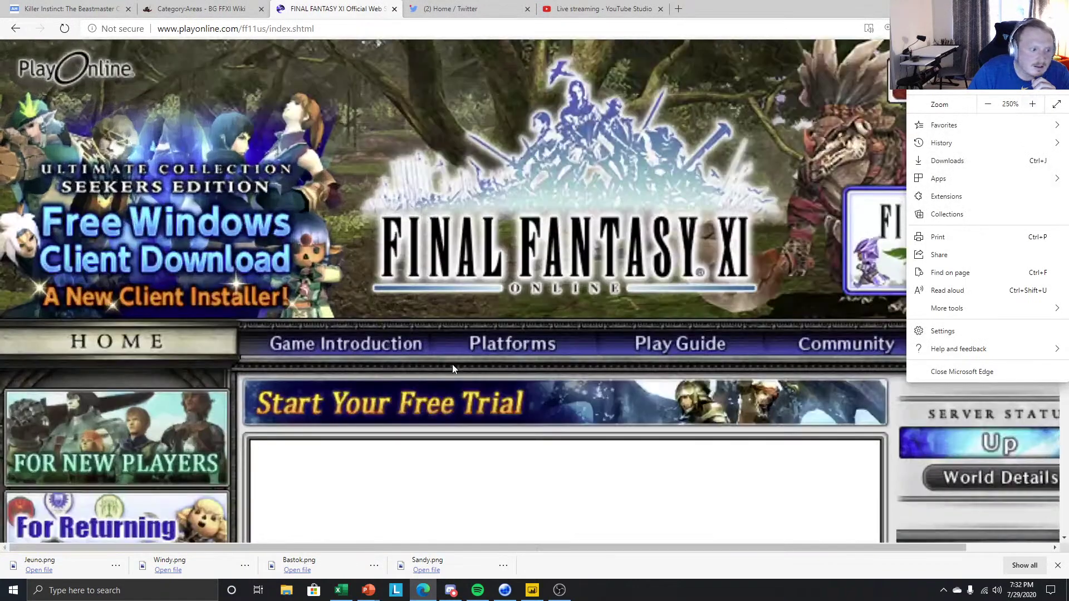
Open the site's Game Introduction page, examine the navigation bar's submenus, and return to the PowerPoint slide.
{"action": "left_click", "coordinate": [406, 345]}
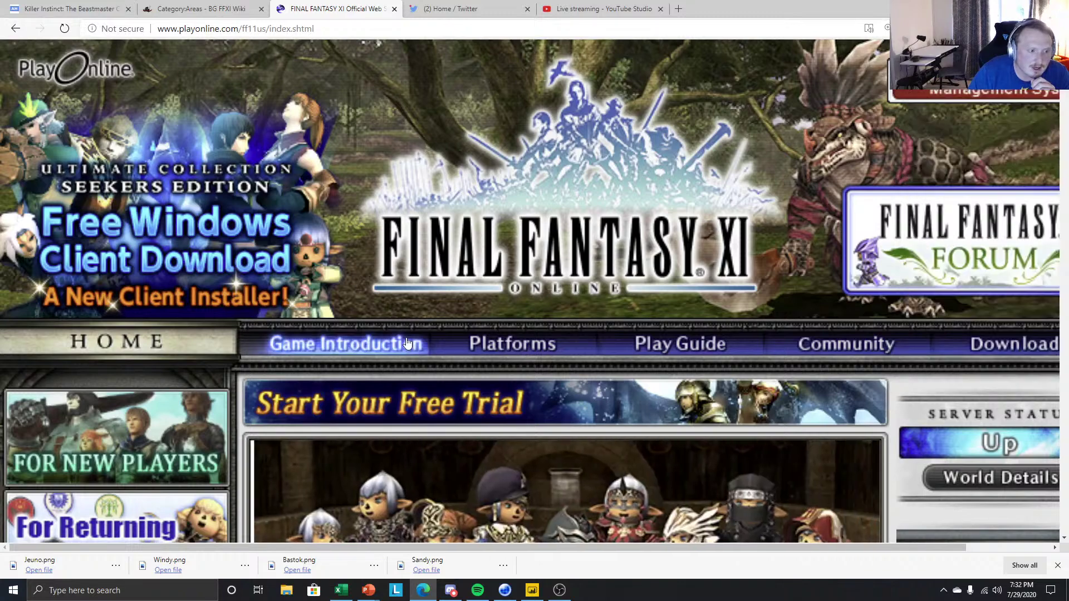
{"action": "left_click", "coordinate": [407, 344]}
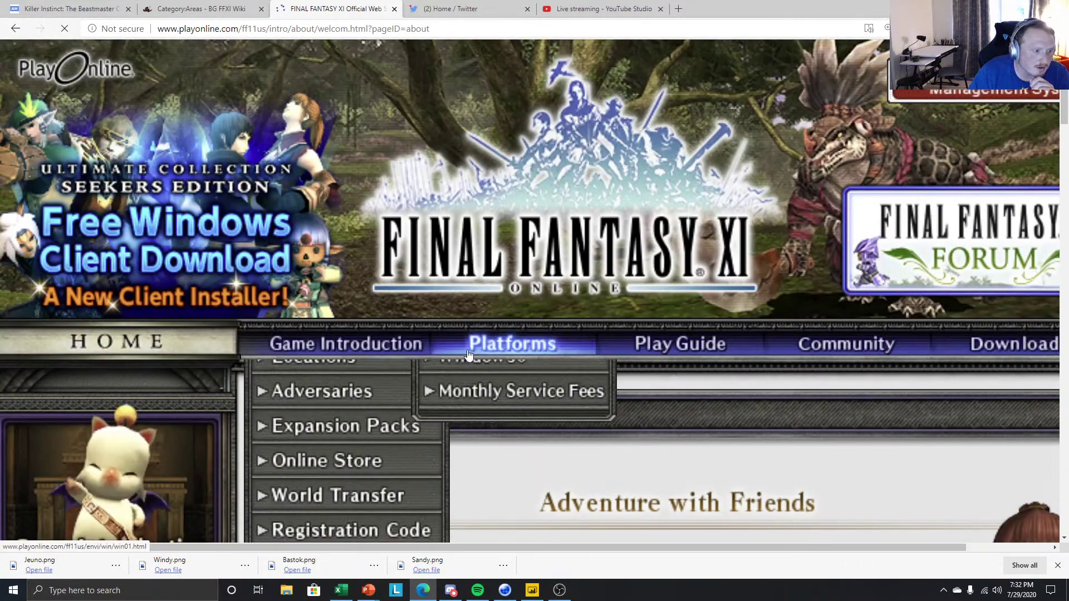
{"action": "mouse_move", "coordinate": [345, 344]}
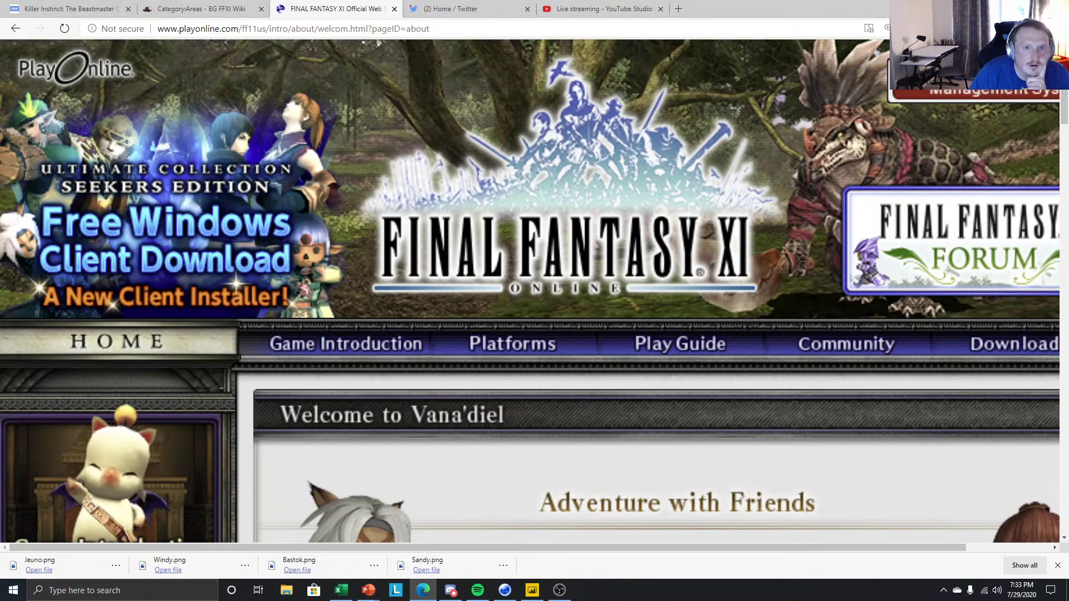
{"action": "left_click_drag", "start_coordinate": [902, 9], "coordinate": [1068, 50]}
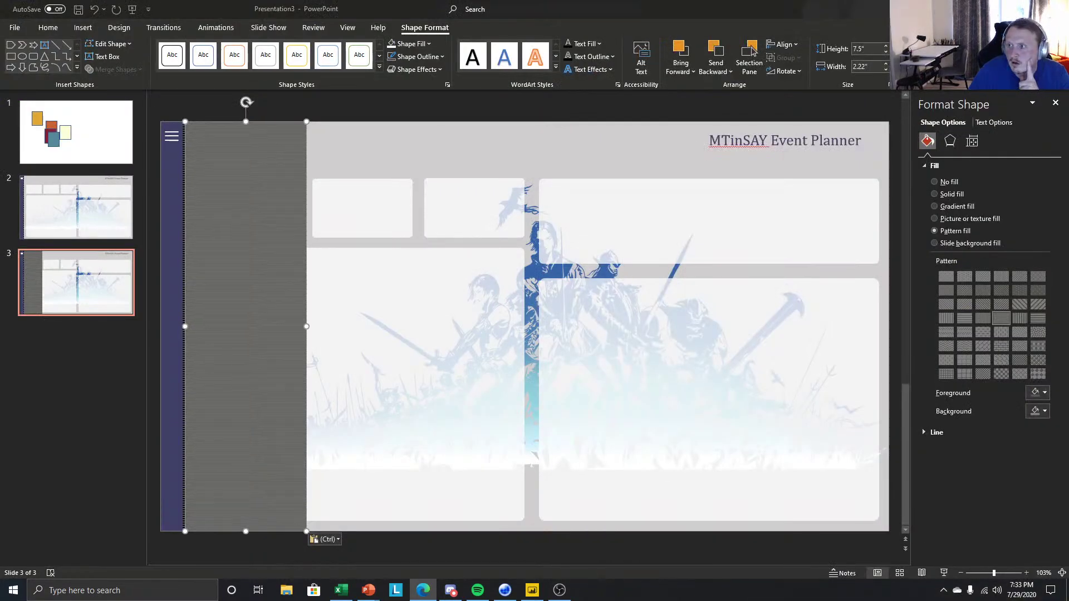
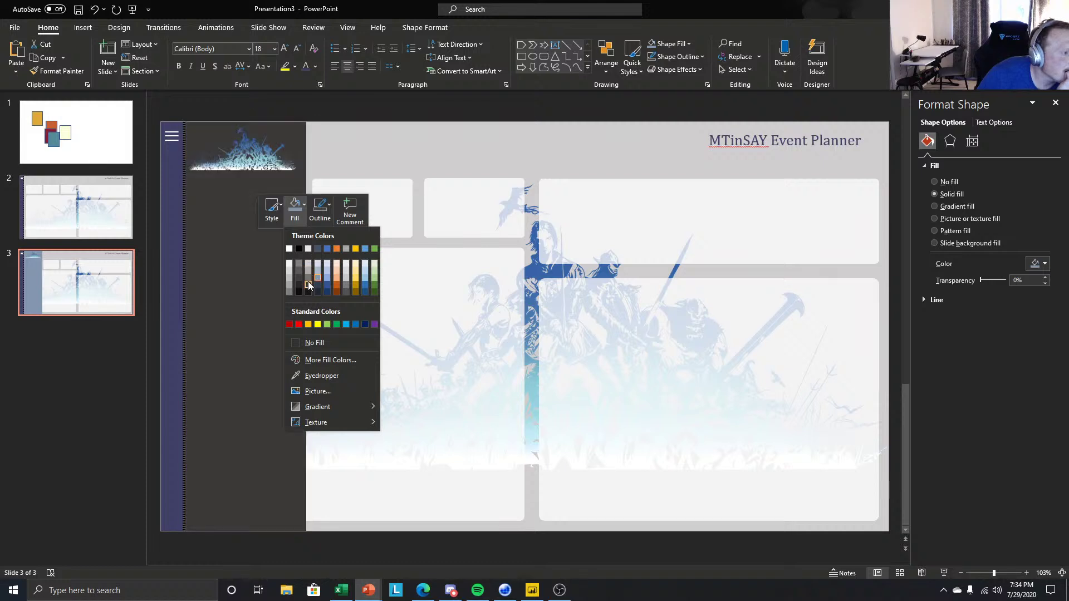
Fill slide 3's expanded-menu rectangle with a lighter solid gray-brown theme color and nudge the small warriors logo upward.
{"action": "left_click", "coordinate": [311, 279]}
{"action": "left_click", "coordinate": [88, 385]}
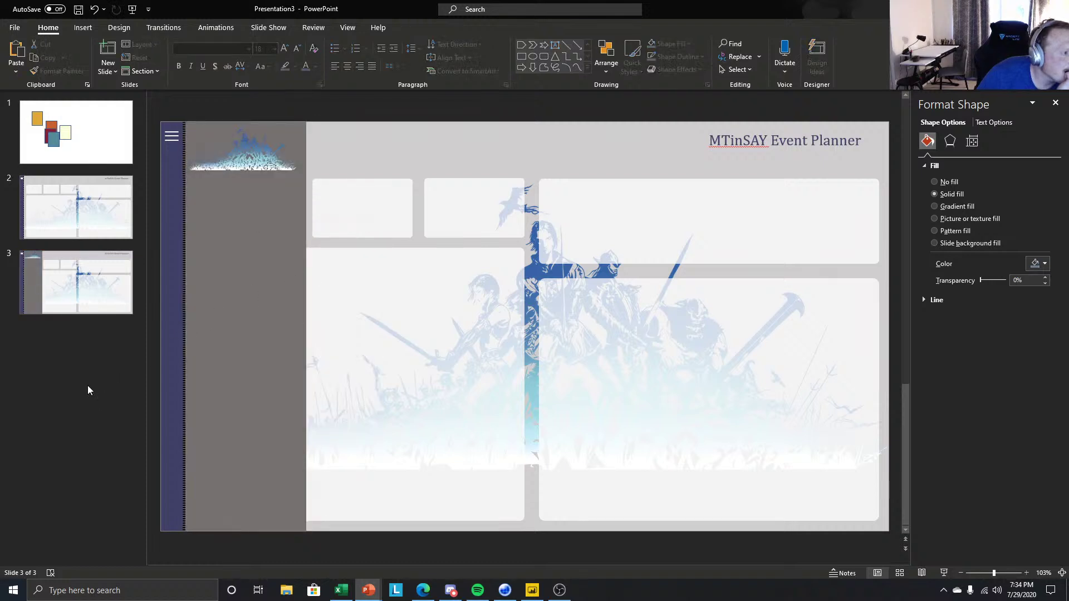
{"action": "left_click", "coordinate": [249, 157]}
{"action": "left_click_drag", "start_coordinate": [242, 170], "coordinate": [250, 157]}
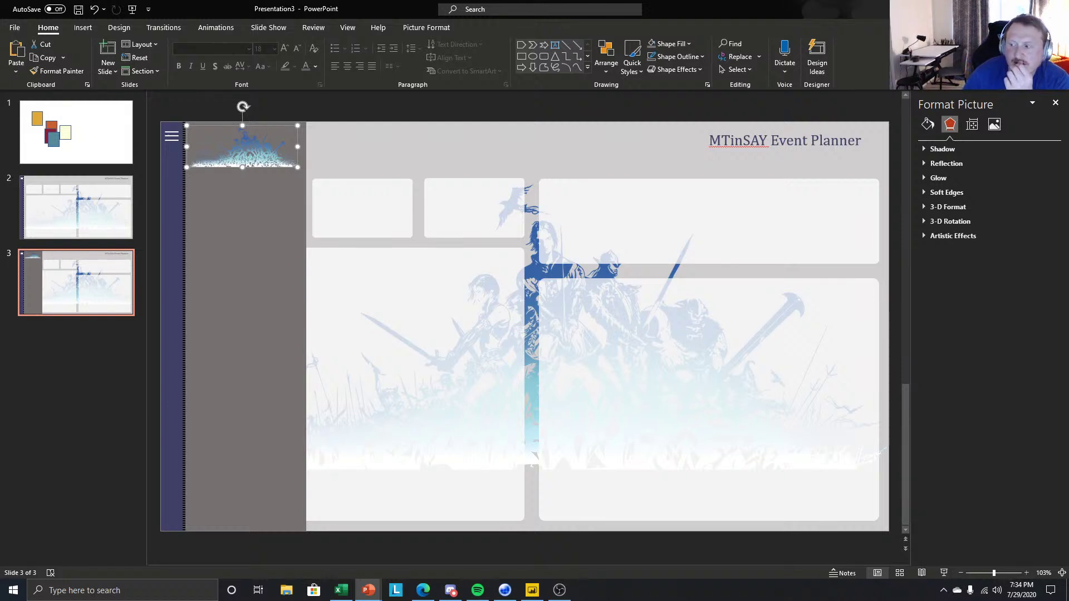
{"action": "left_click", "coordinate": [518, 305]}
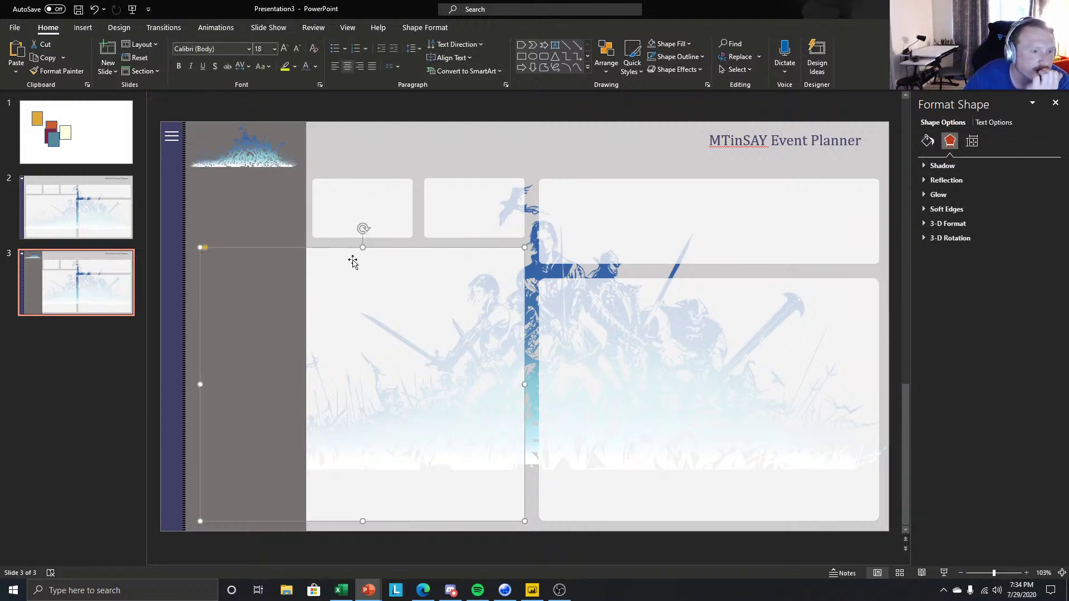
{"action": "left_click", "coordinate": [559, 216]}
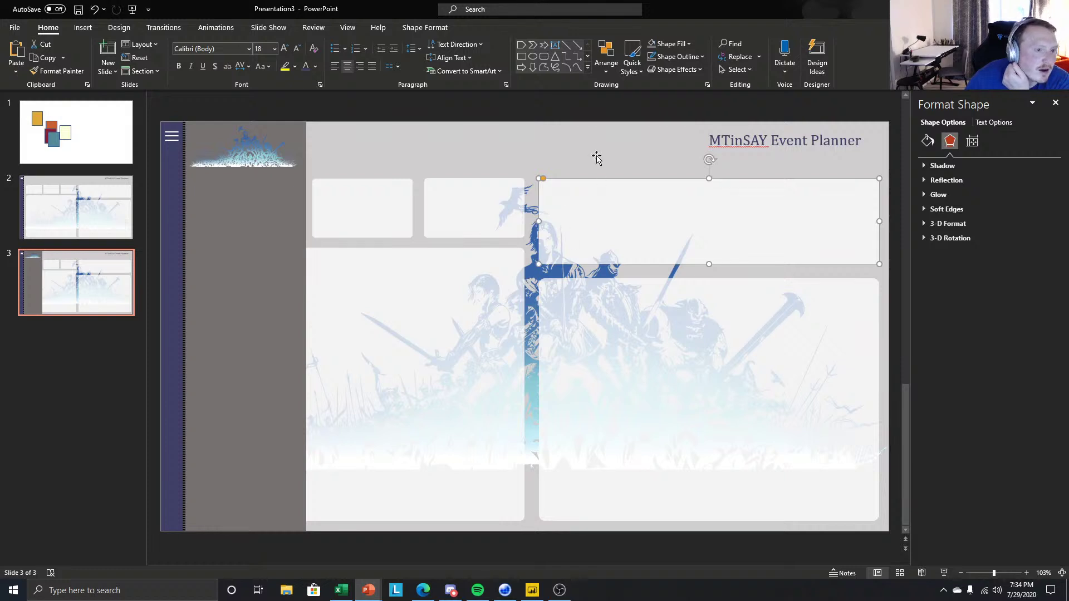
{"action": "left_click", "coordinate": [552, 159]}
{"action": "left_click", "coordinate": [396, 215]}
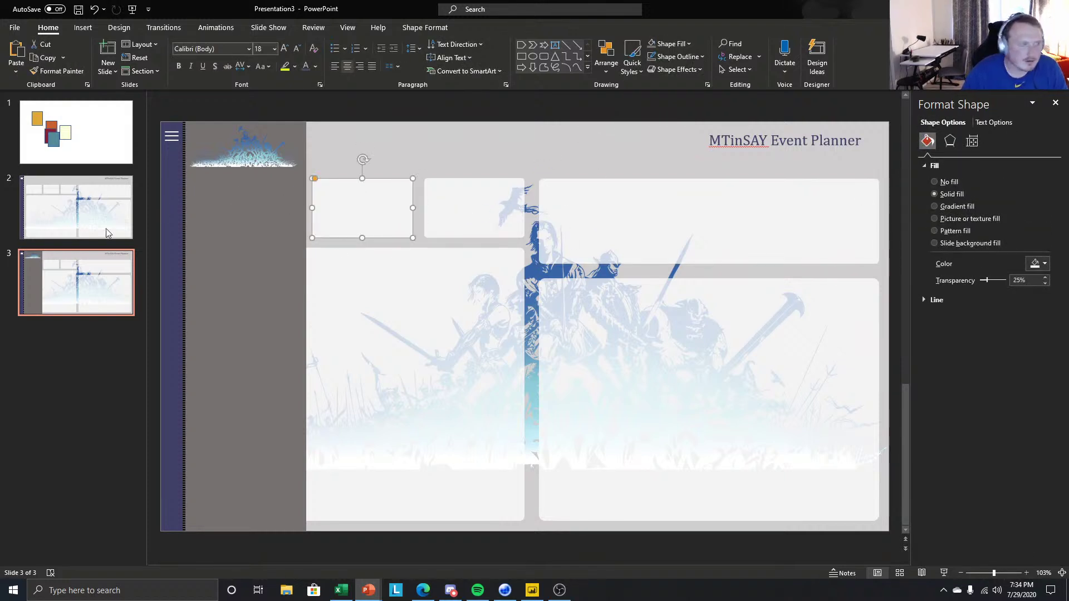
Select all six rounded panels on slide 2 and apply the first outer shadow preset, angled at 45° with 60% transparency.
{"action": "left_click", "coordinate": [107, 233]}
{"action": "left_click", "coordinate": [204, 207]}
{"action": "left_click", "coordinate": [320, 200], "text": "shift"}
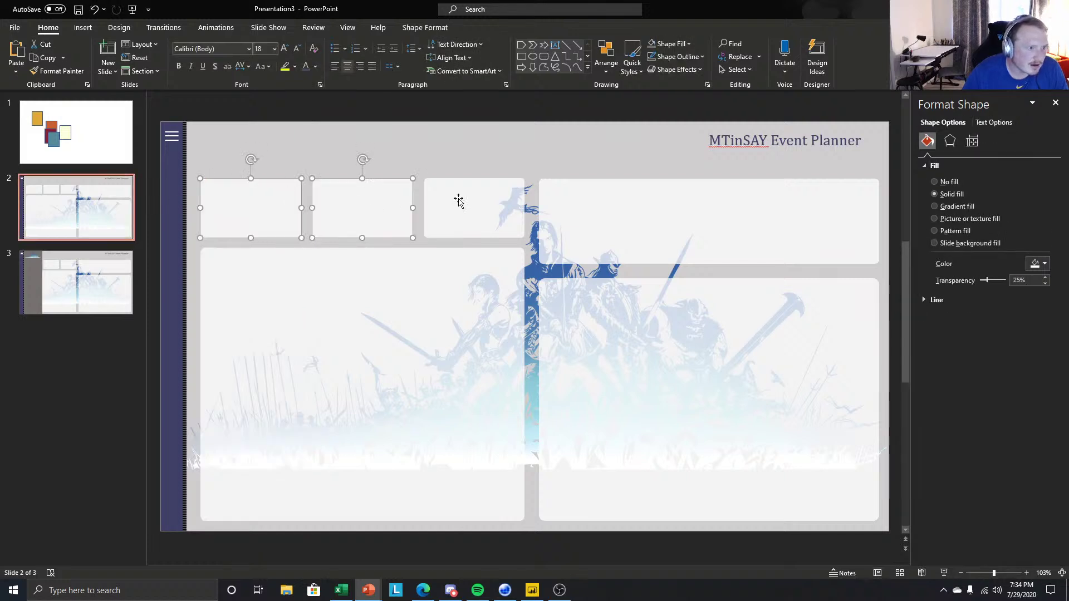
{"action": "left_click", "coordinate": [459, 201], "text": "shift"}
{"action": "left_click", "coordinate": [589, 209], "text": "shift"}
{"action": "left_click", "coordinate": [412, 289], "text": "shift"}
{"action": "left_click", "coordinate": [624, 303], "text": "shift"}
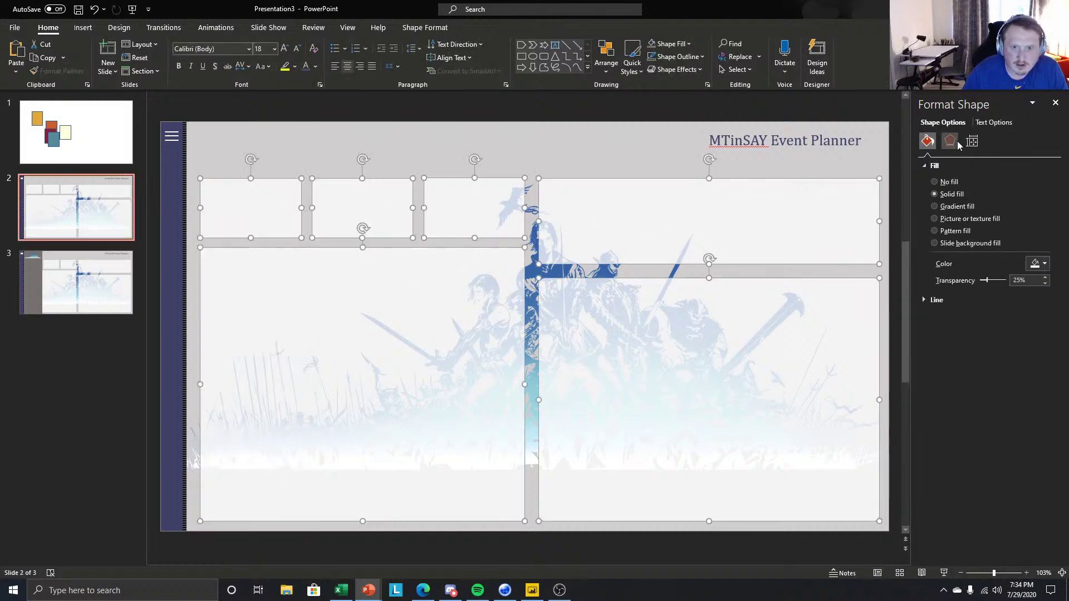
{"action": "left_click", "coordinate": [956, 142]}
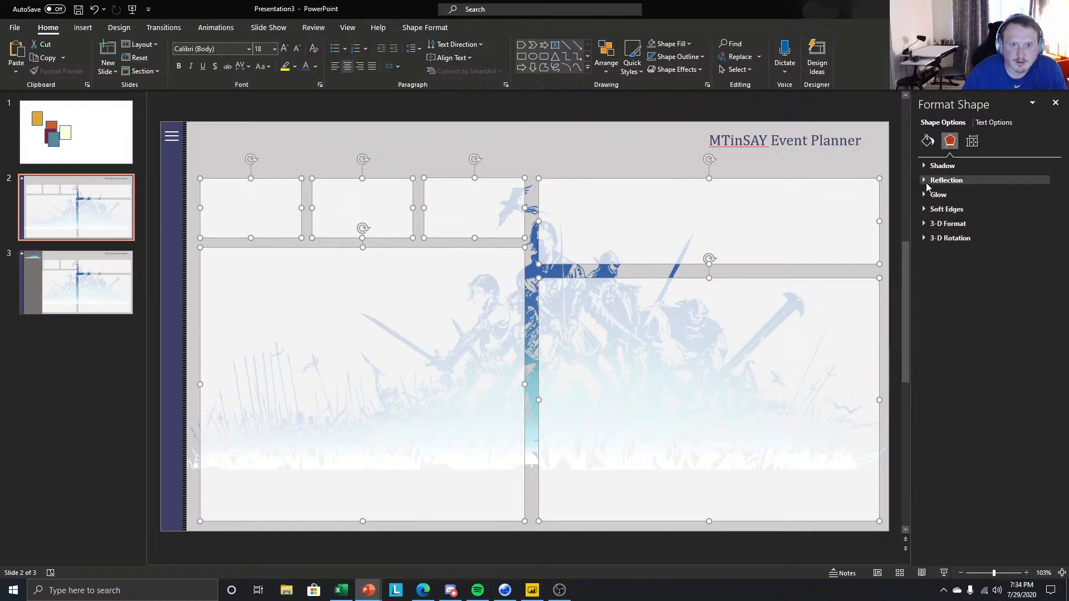
{"action": "left_click", "coordinate": [935, 166]}
{"action": "left_click", "coordinate": [1037, 181]}
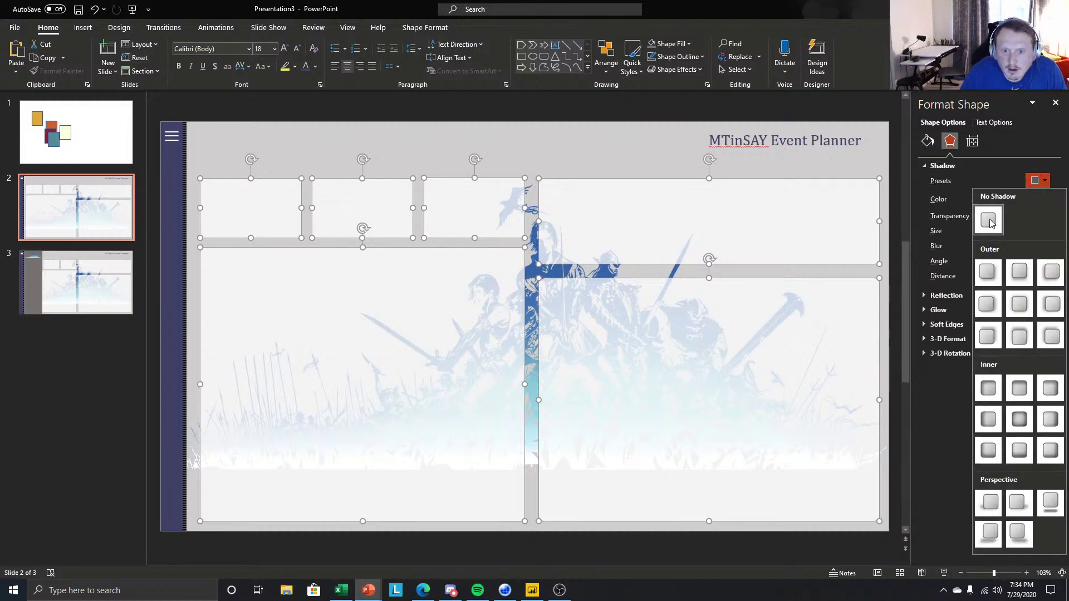
{"action": "left_click", "coordinate": [987, 272]}
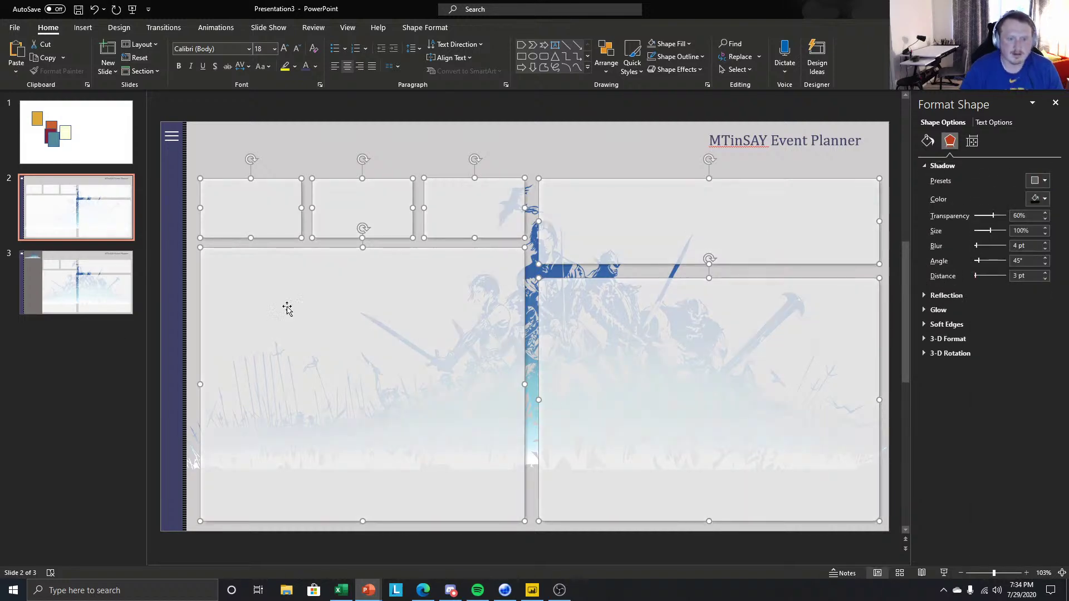
Compare the shadowed panels on slide 2 with the unshadowed ones on slide 3.
{"action": "left_click", "coordinate": [48, 388]}
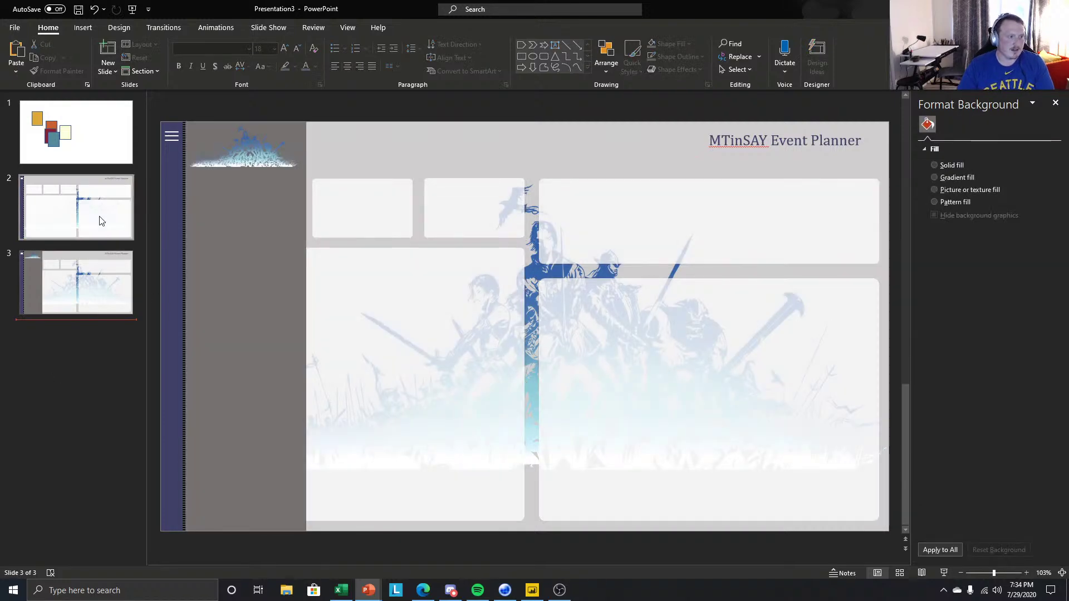
{"action": "left_click", "coordinate": [101, 221]}
{"action": "left_click", "coordinate": [75, 261]}
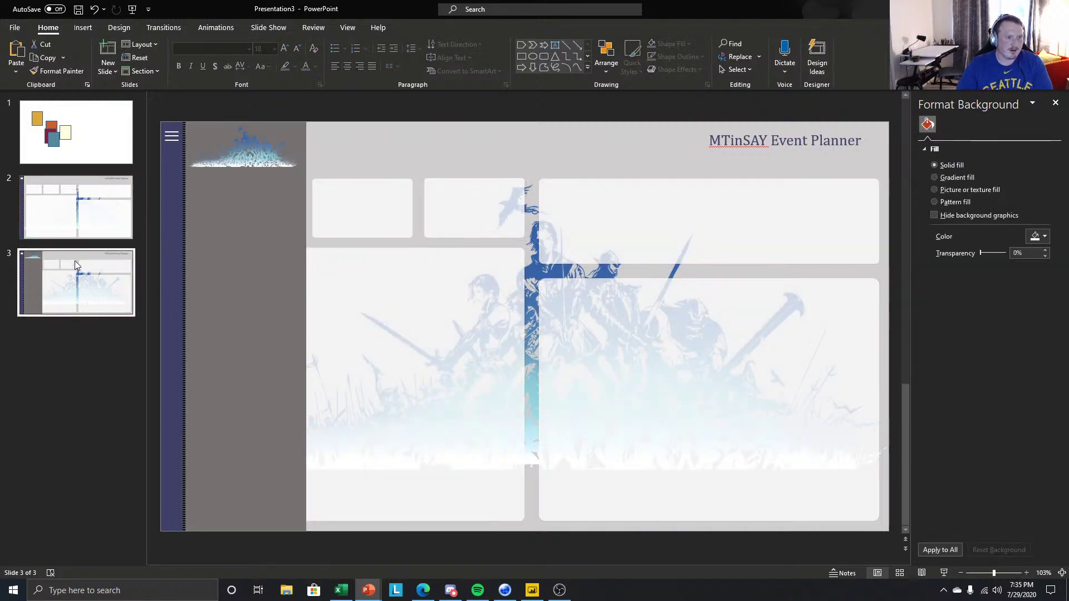
{"action": "left_click", "coordinate": [95, 208]}
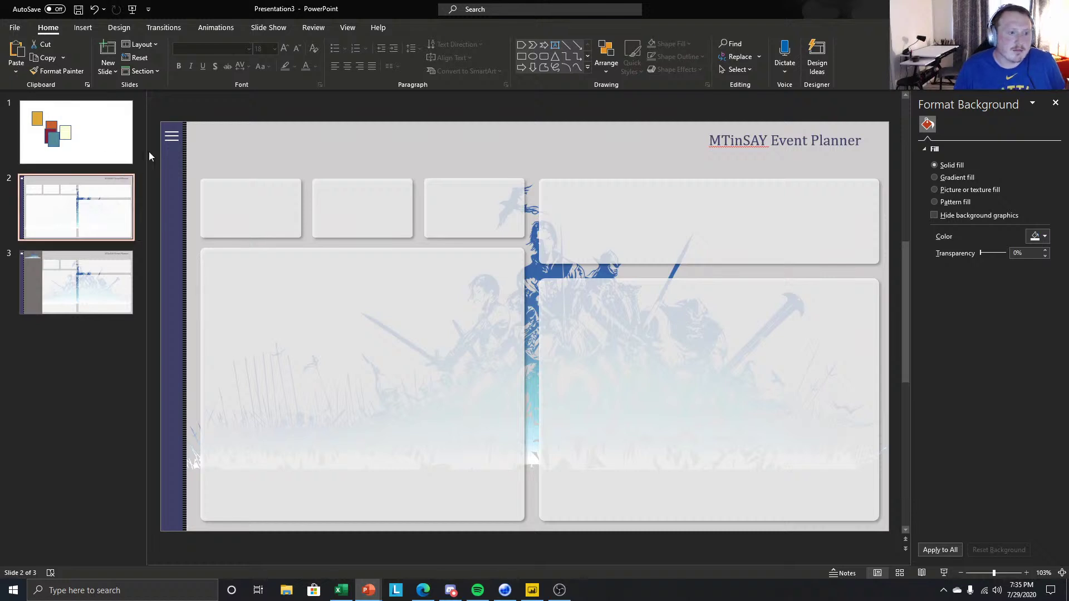
Reduce the corner rounding of the three small upper panels on slide 2 to square corners.
{"action": "left_click", "coordinate": [266, 201]}
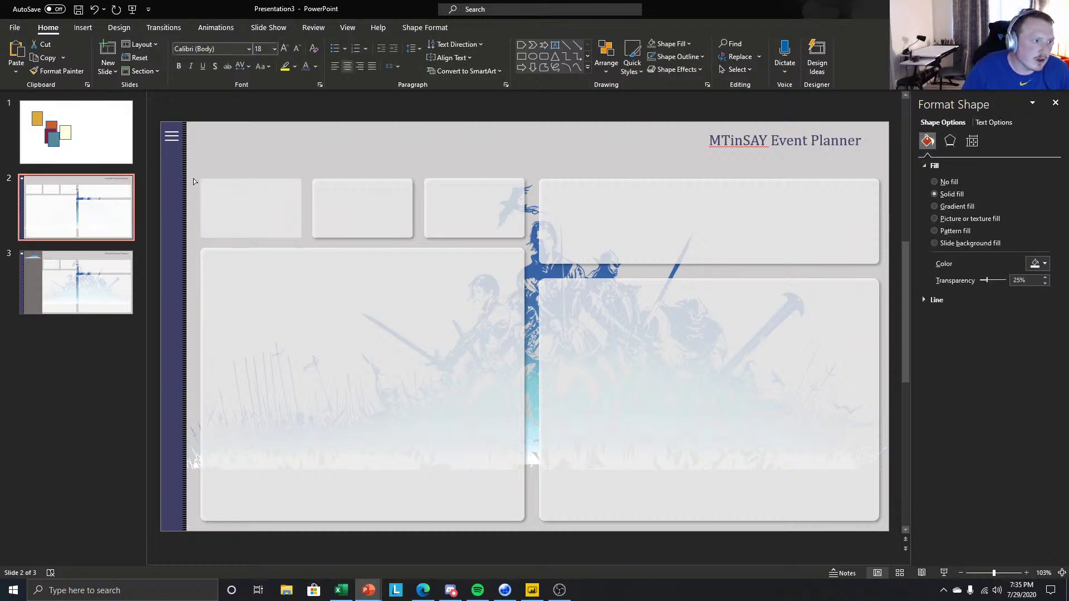
{"action": "left_click", "coordinate": [334, 187]}
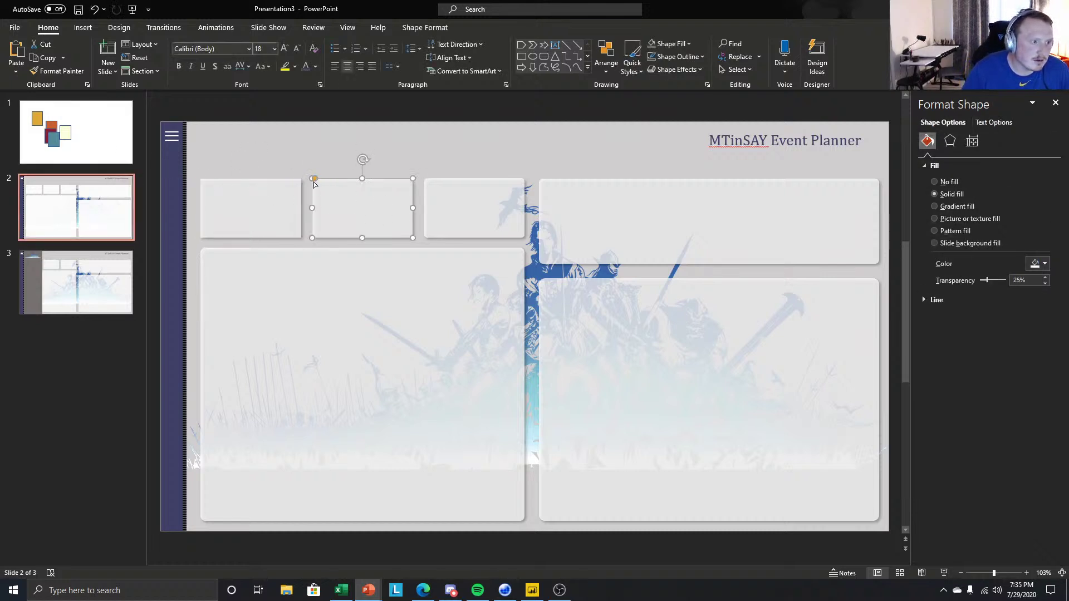
{"action": "left_click_drag", "start_coordinate": [314, 180], "coordinate": [281, 181]}
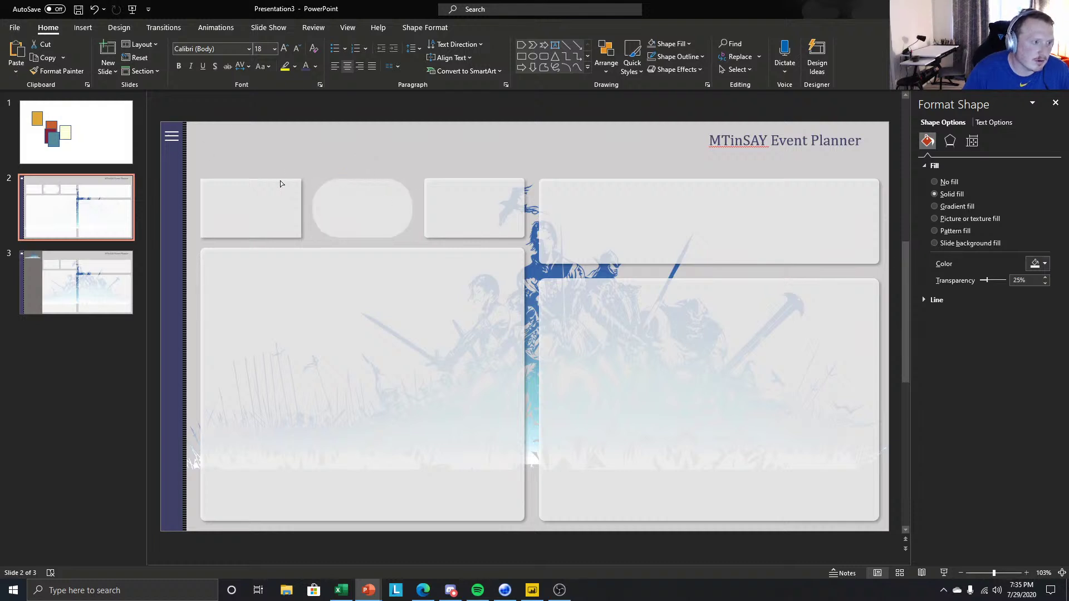
{"action": "left_click", "coordinate": [432, 191]}
{"action": "left_click", "coordinate": [89, 385]}
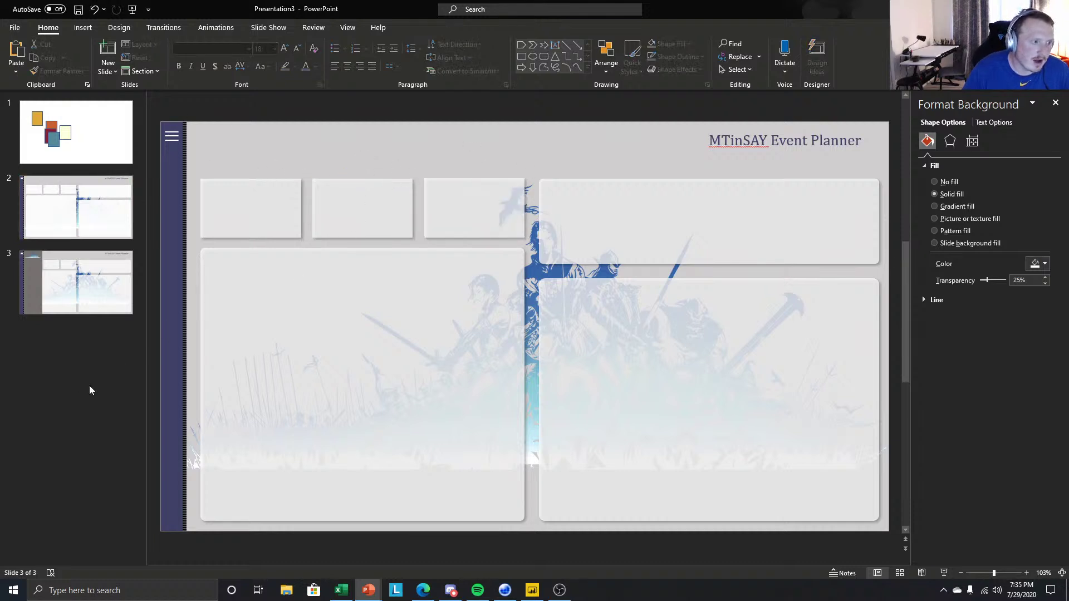
{"action": "key", "text": "Up"}
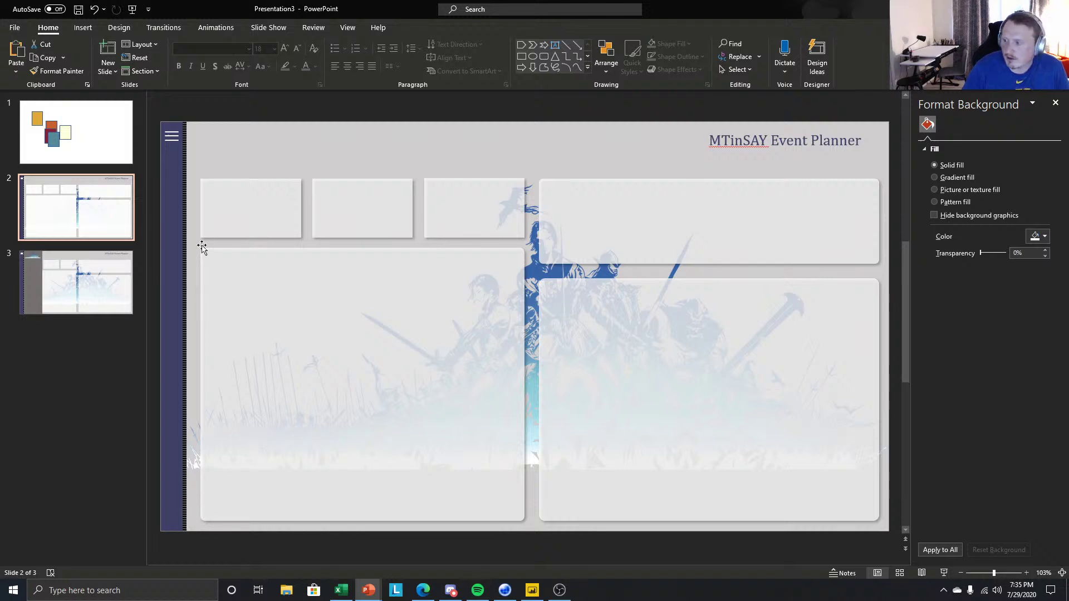
Give the three small upper panels on slide 2 slightly rounded corners, similar to the larger panels.
{"action": "left_click", "coordinate": [210, 192]}
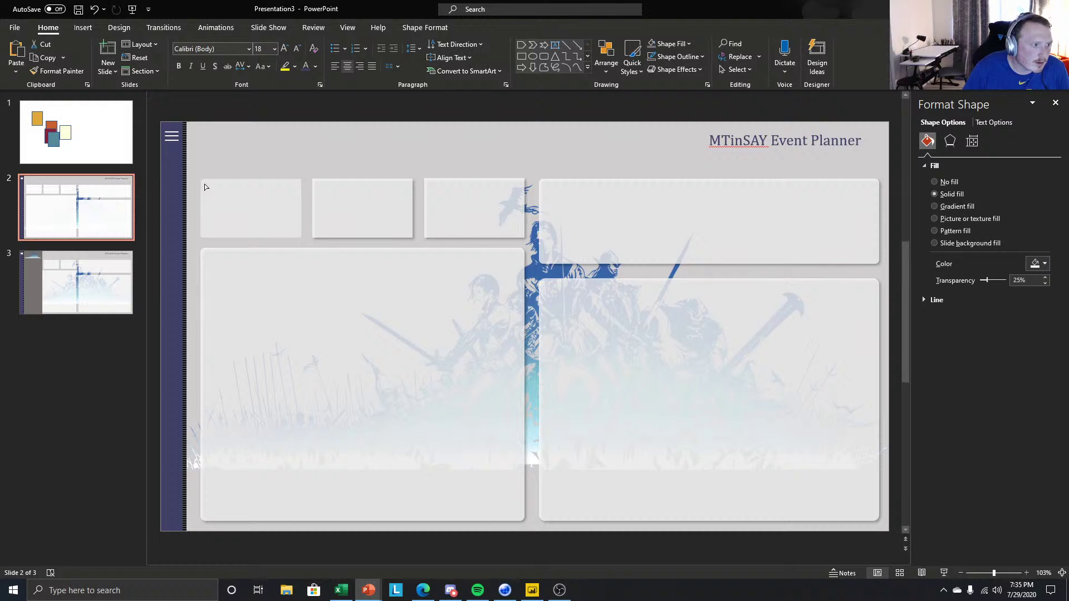
{"action": "left_click", "coordinate": [332, 201]}
{"action": "left_click_drag", "start_coordinate": [311, 180], "coordinate": [317, 182]}
{"action": "left_click", "coordinate": [437, 191]}
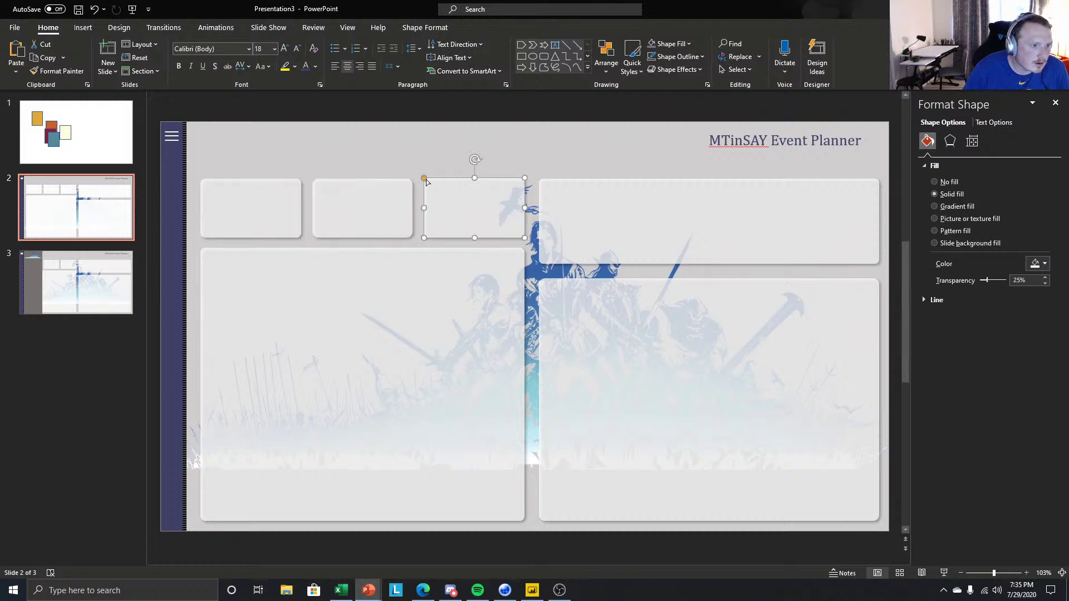
{"action": "left_click_drag", "start_coordinate": [426, 179], "coordinate": [429, 180]}
Flip between slide 2 and the expanded-menu slide 3 to examine how their layouts line up.
{"action": "left_click", "coordinate": [75, 272]}
{"action": "left_click", "coordinate": [79, 210]}
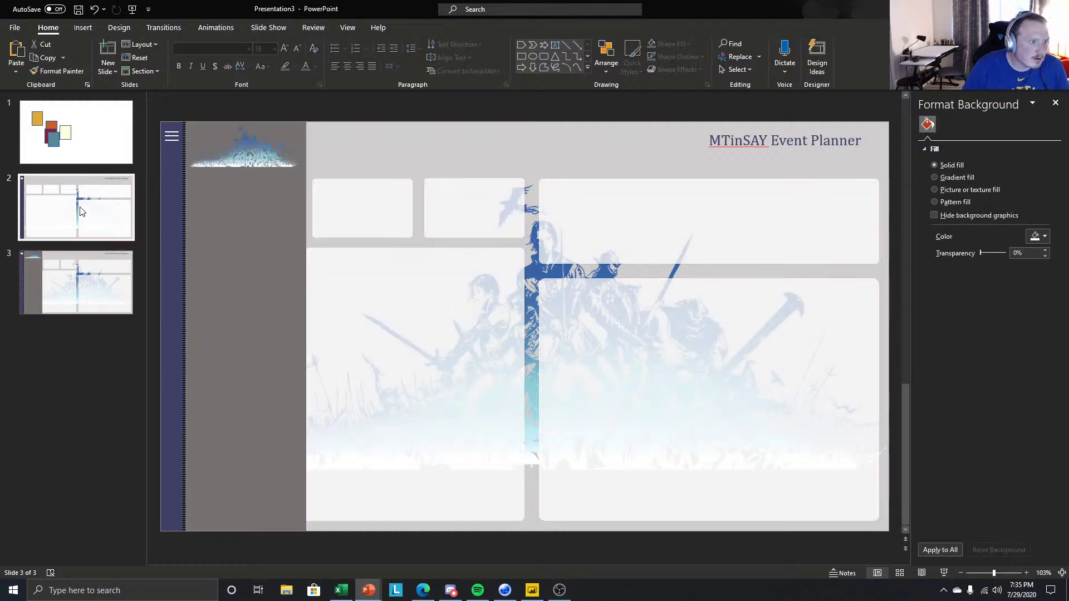
{"action": "left_click", "coordinate": [83, 261]}
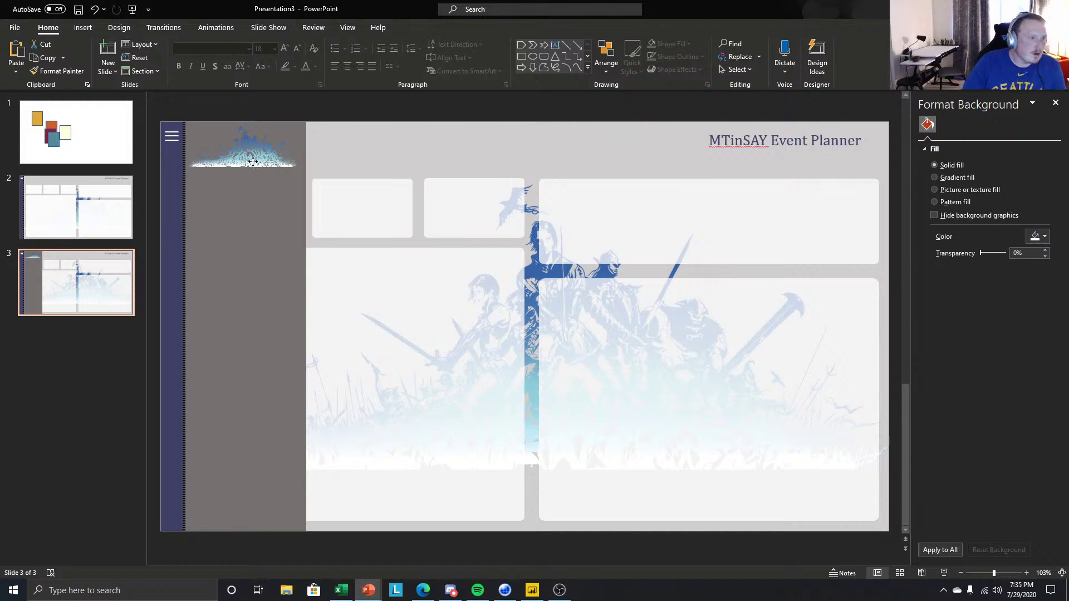
{"action": "left_click", "coordinate": [255, 168]}
{"action": "left_click", "coordinate": [100, 209]}
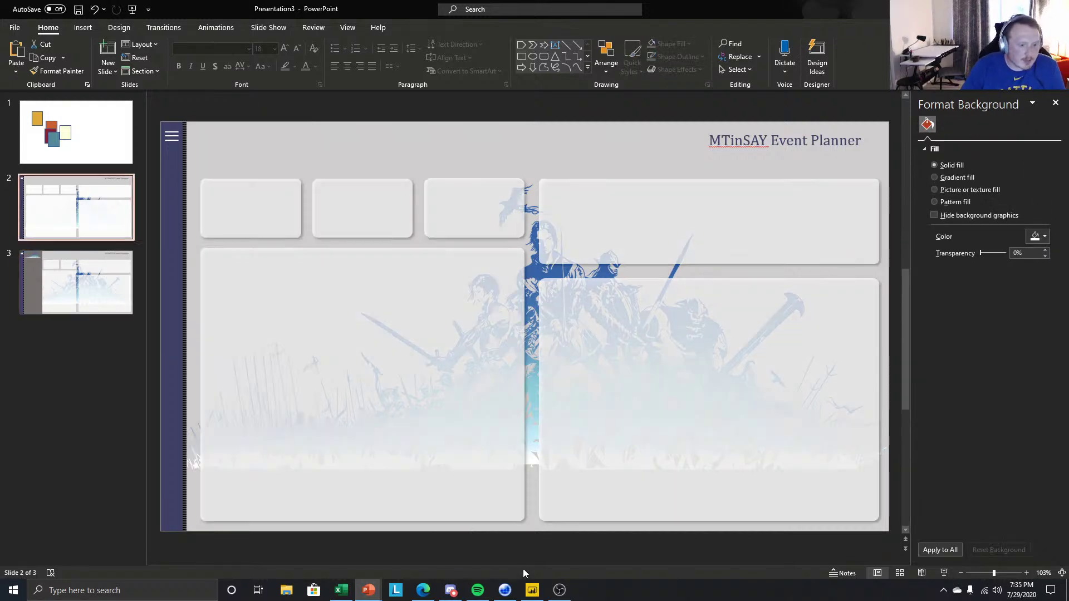
Save all objects of slide 2 together as a PNG picture named FF BG 1 on the Desktop.
{"action": "left_click", "coordinate": [533, 594]}
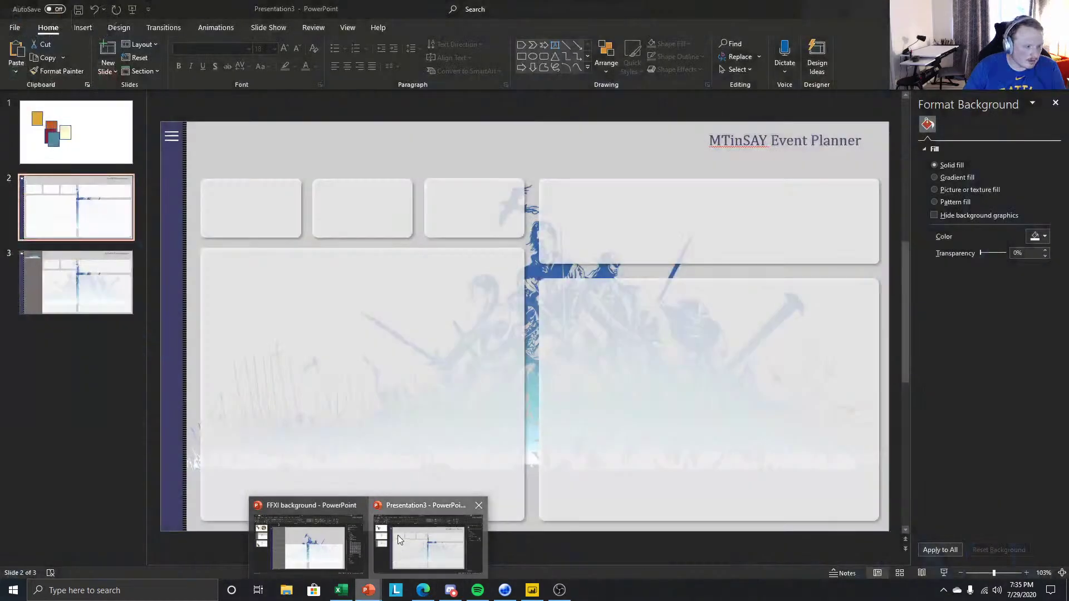
{"action": "left_click", "coordinate": [398, 536]}
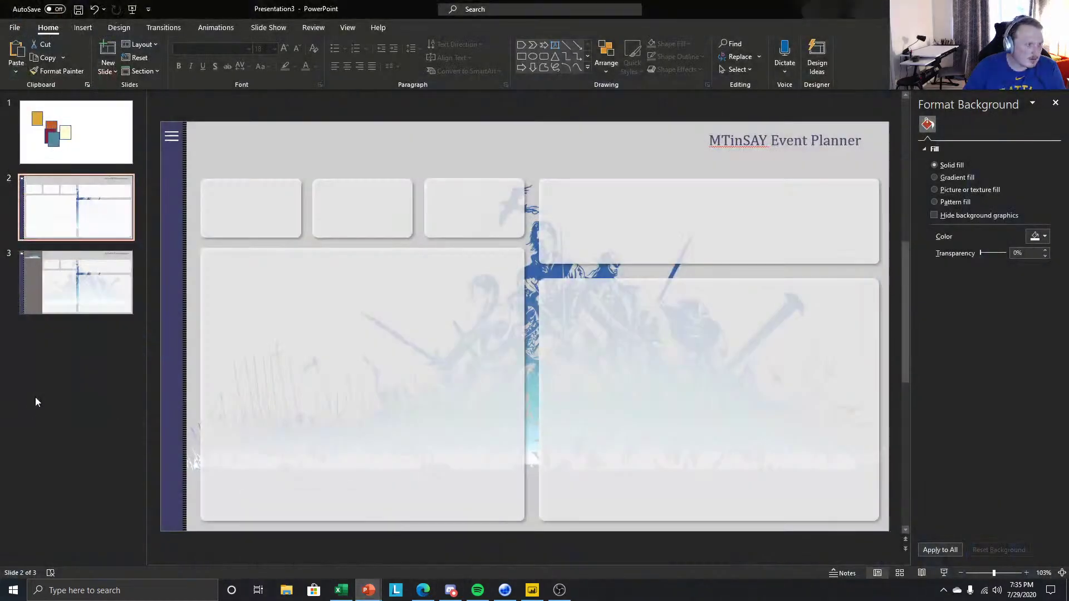
{"action": "left_click", "coordinate": [308, 159]}
{"action": "key", "text": "ctrl+a"}
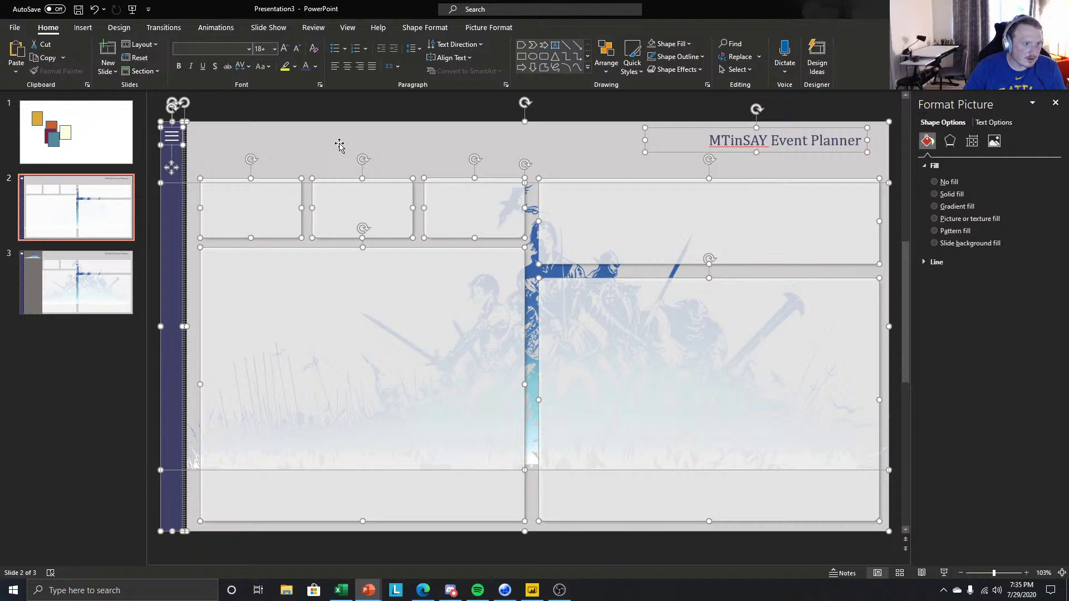
{"action": "right_click", "coordinate": [310, 150]}
{"action": "left_click", "coordinate": [340, 285]}
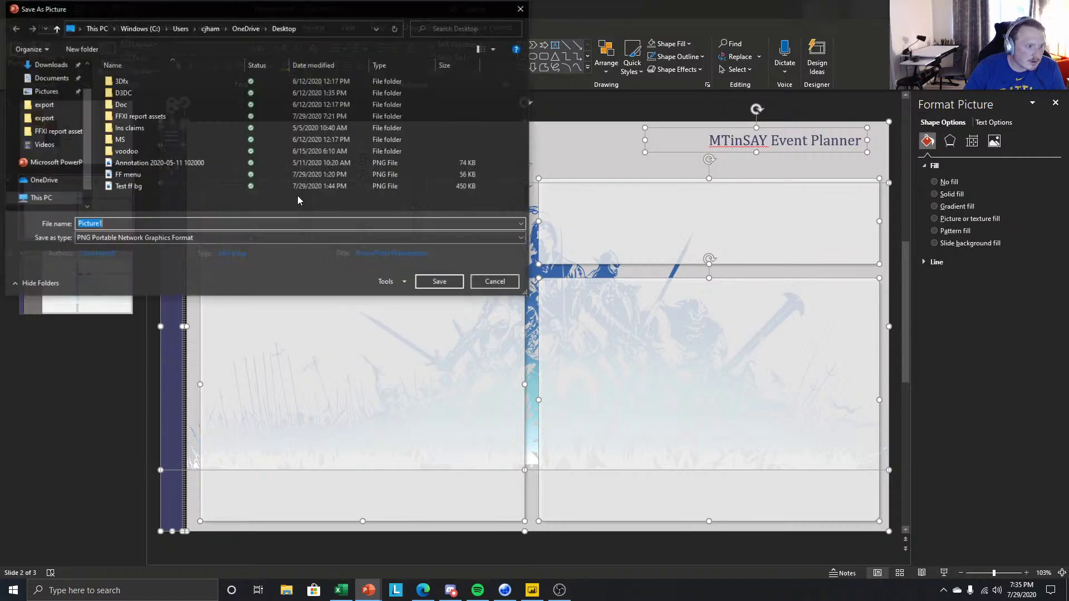
{"action": "type", "text": "FF BG"}
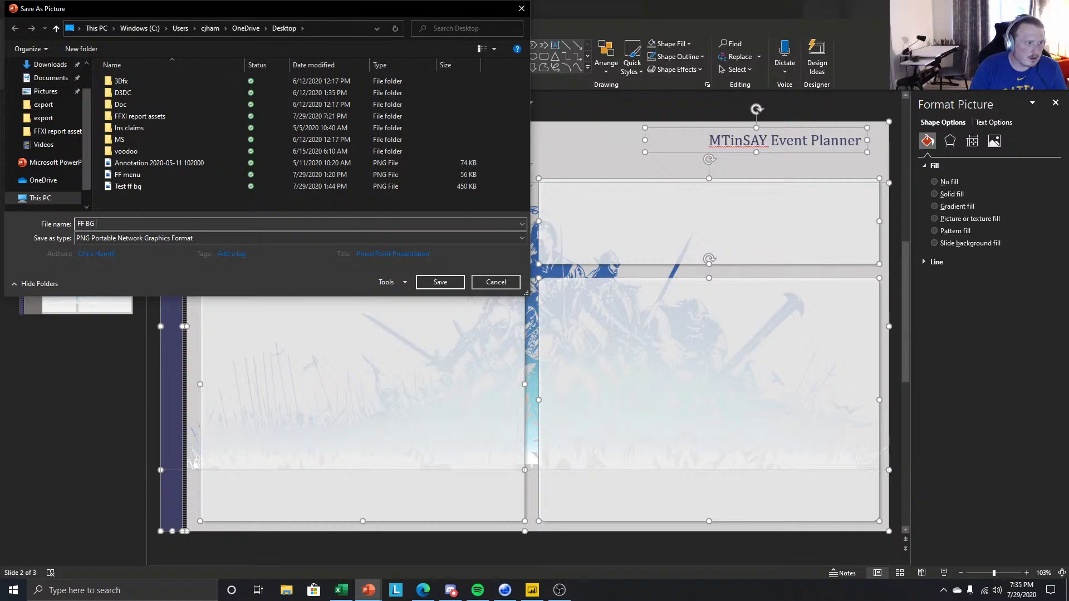
{"action": "key", "text": "Return"}
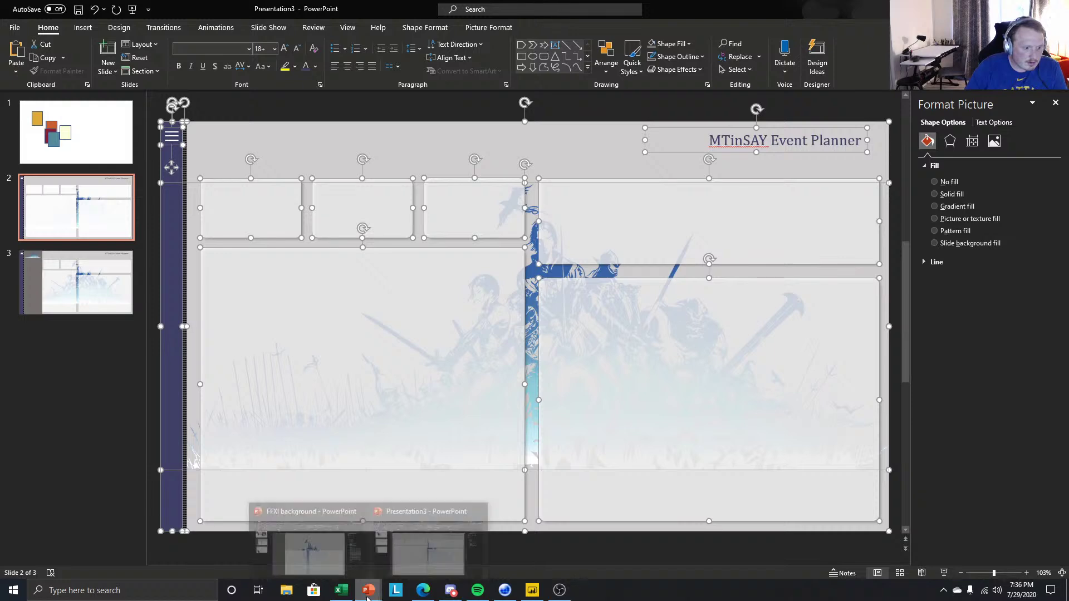
Switch to Power BI Desktop and add FF BG 1.png from the Desktop as the background image of Page 8.
{"action": "left_click", "coordinate": [535, 593]}
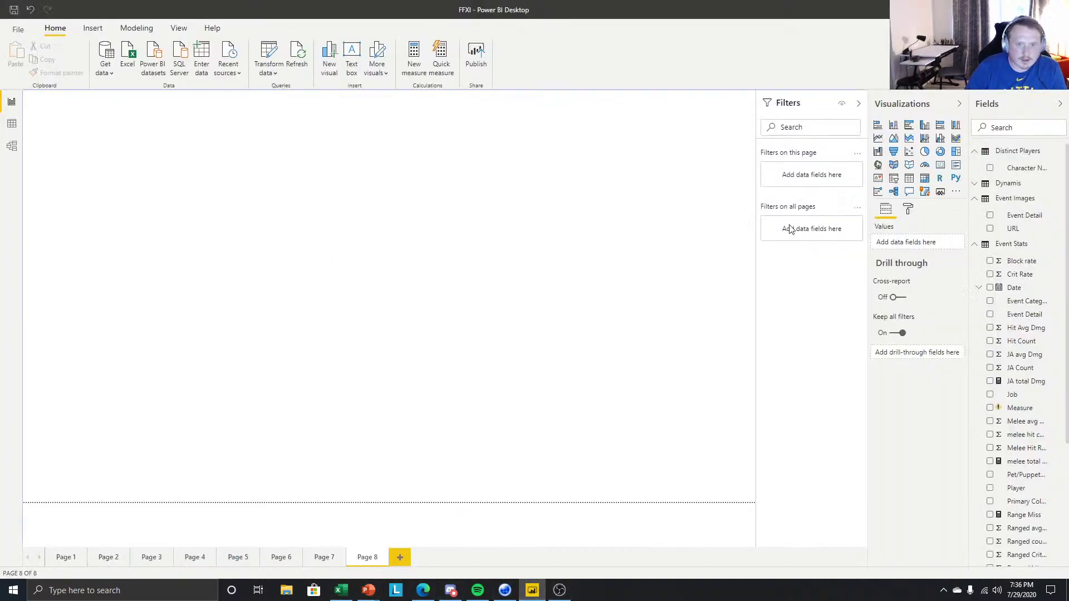
{"action": "left_click", "coordinate": [908, 209]}
{"action": "left_click", "coordinate": [919, 290]}
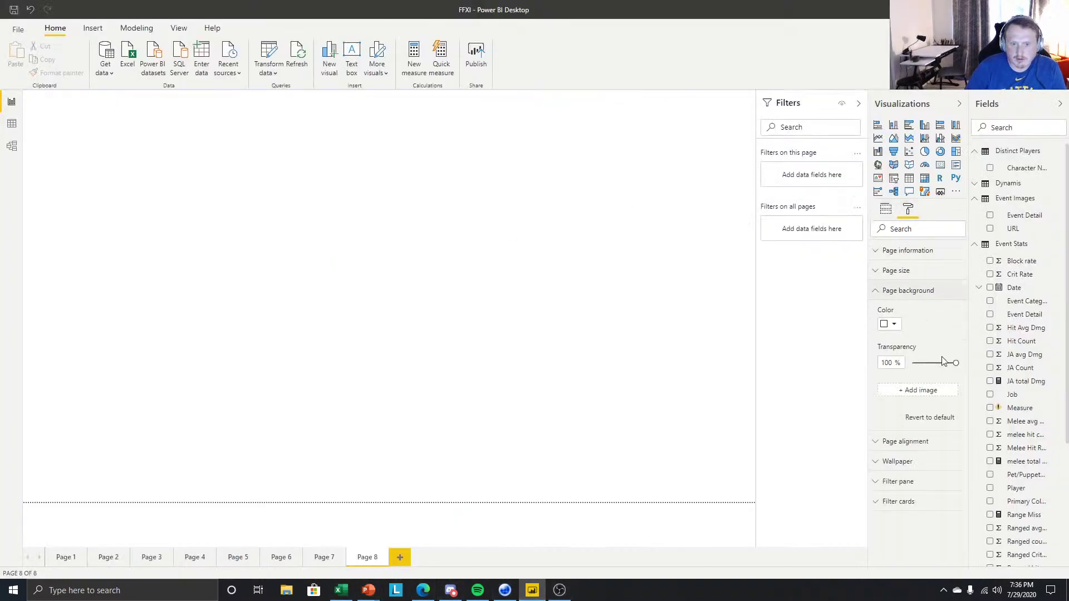
{"action": "left_click", "coordinate": [920, 391]}
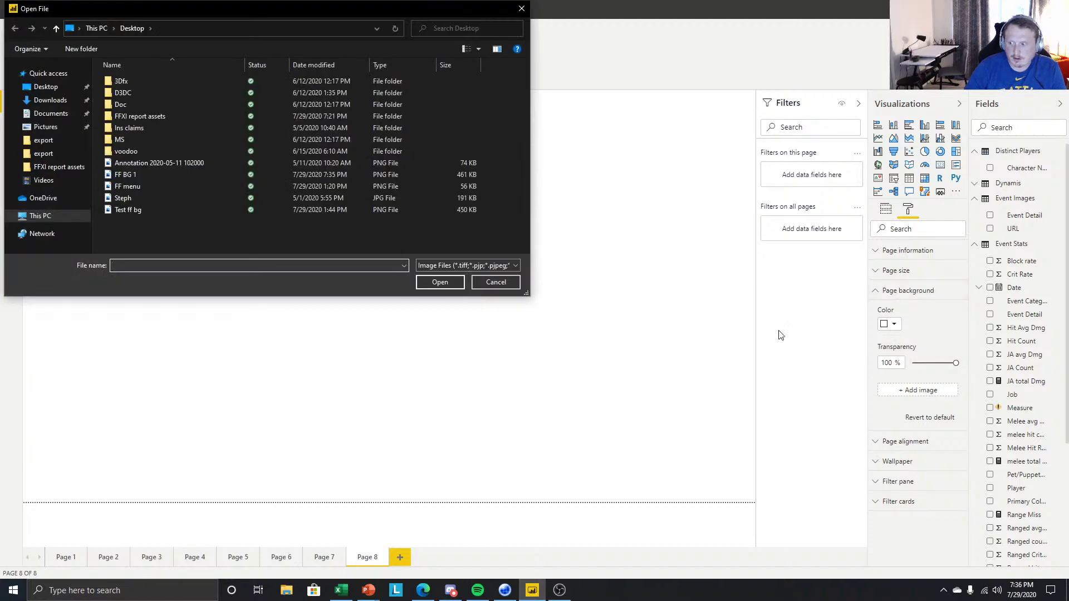
{"action": "left_click", "coordinate": [141, 175]}
{"action": "left_click", "coordinate": [438, 282]}
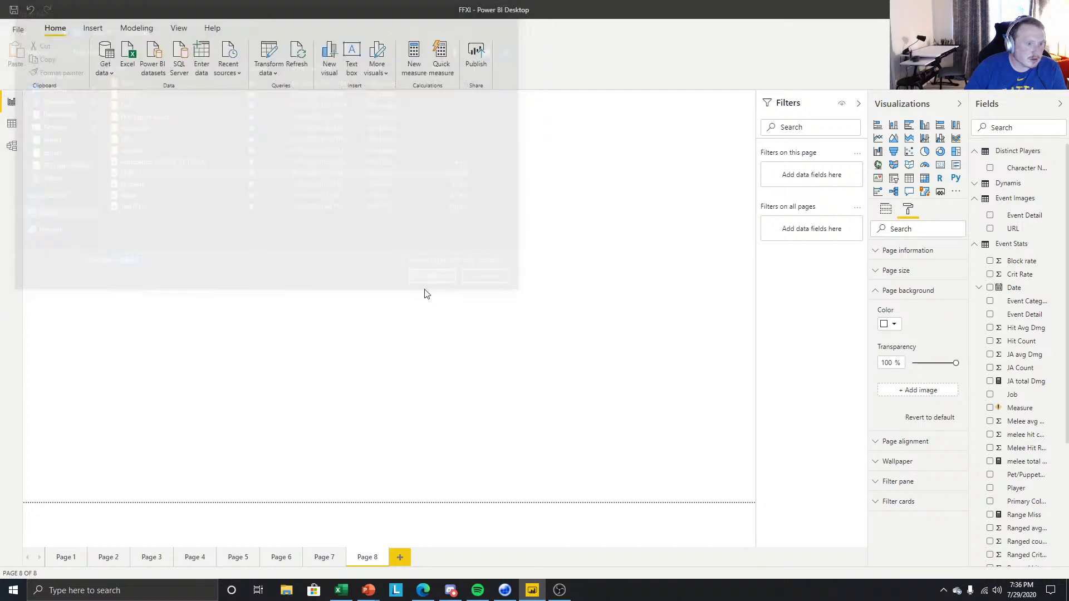
Set the transparency of the Page 8 background to 0%.
{"action": "left_click", "coordinate": [925, 428]}
{"action": "left_click", "coordinate": [909, 449]}
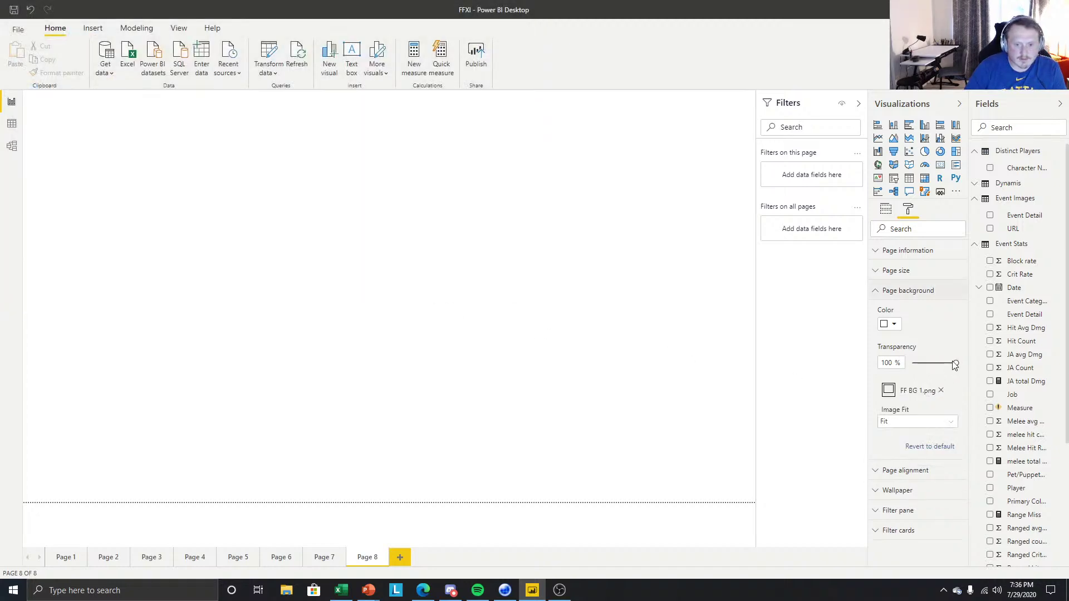
{"action": "left_click_drag", "start_coordinate": [957, 362], "coordinate": [912, 363]}
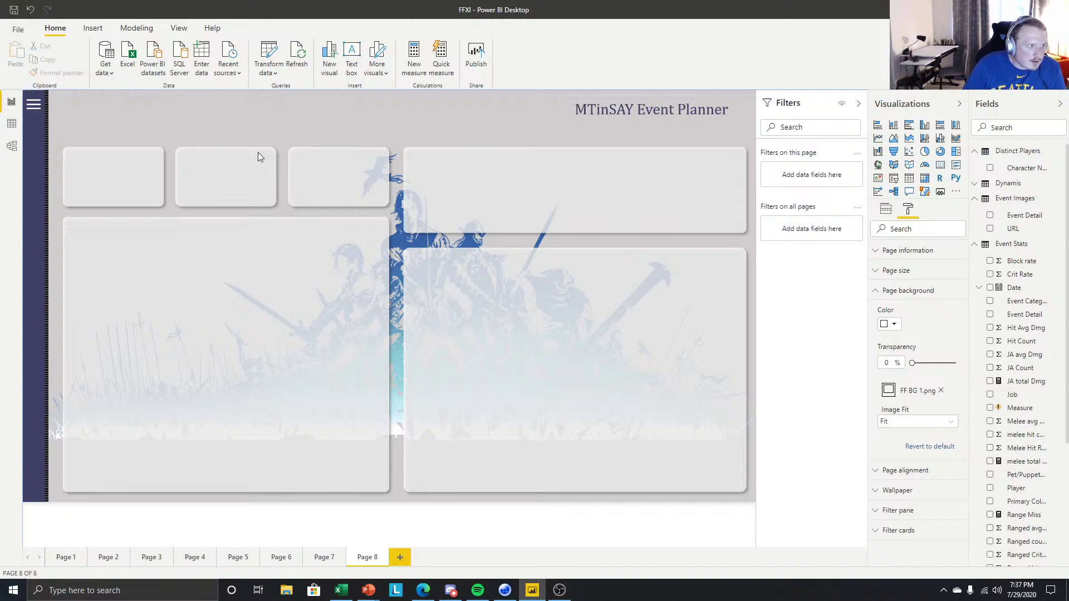
Insert a blank button and fit it over the hamburger menu icon of the sidebar.
{"action": "left_click", "coordinate": [93, 28]}
{"action": "left_click", "coordinate": [285, 72]}
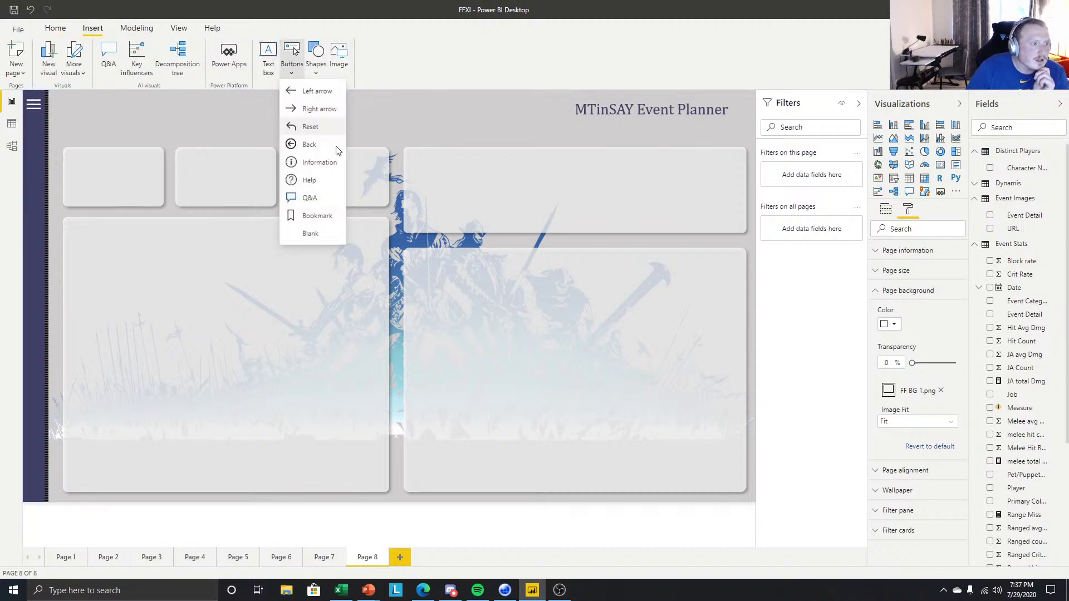
{"action": "left_click", "coordinate": [310, 234]}
{"action": "left_click_drag", "start_coordinate": [67, 105], "coordinate": [44, 120]}
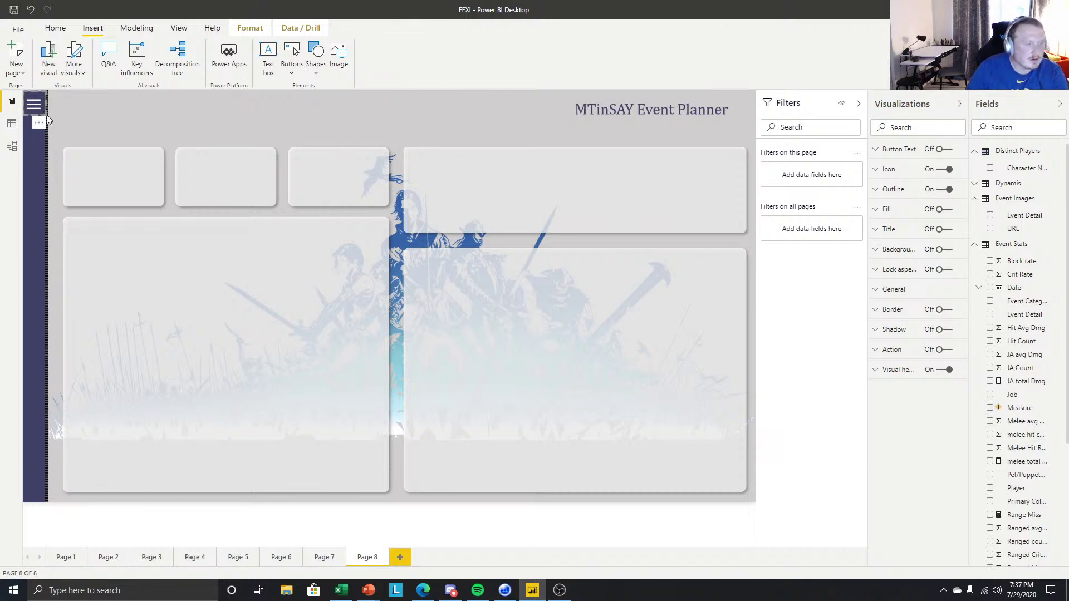
Turn off the outline, icon and visual header of the blank button.
{"action": "left_click", "coordinate": [947, 190]}
{"action": "left_click", "coordinate": [947, 170]}
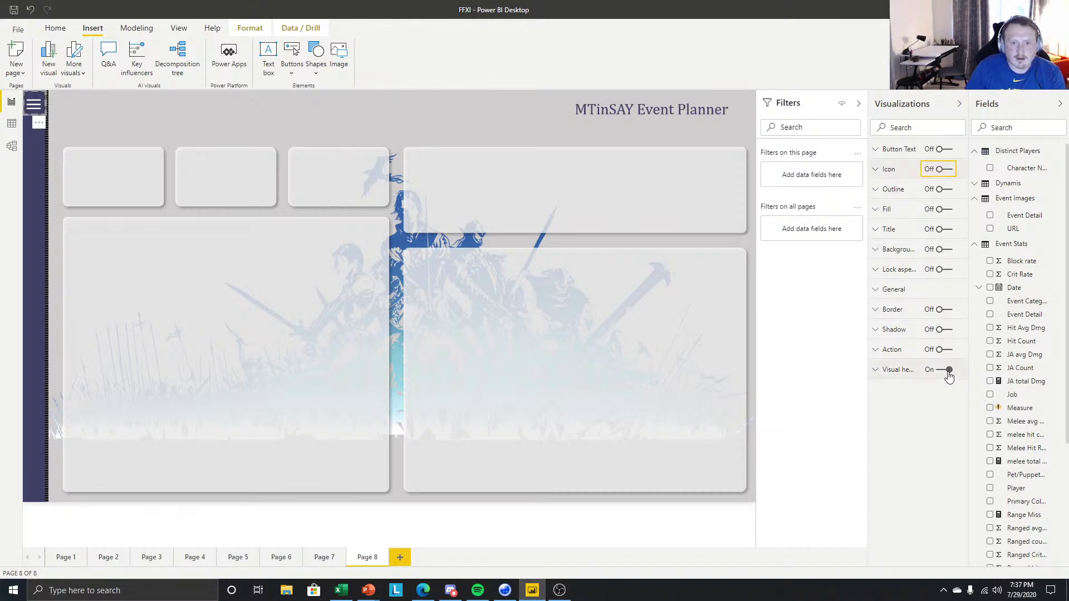
{"action": "left_click", "coordinate": [946, 370]}
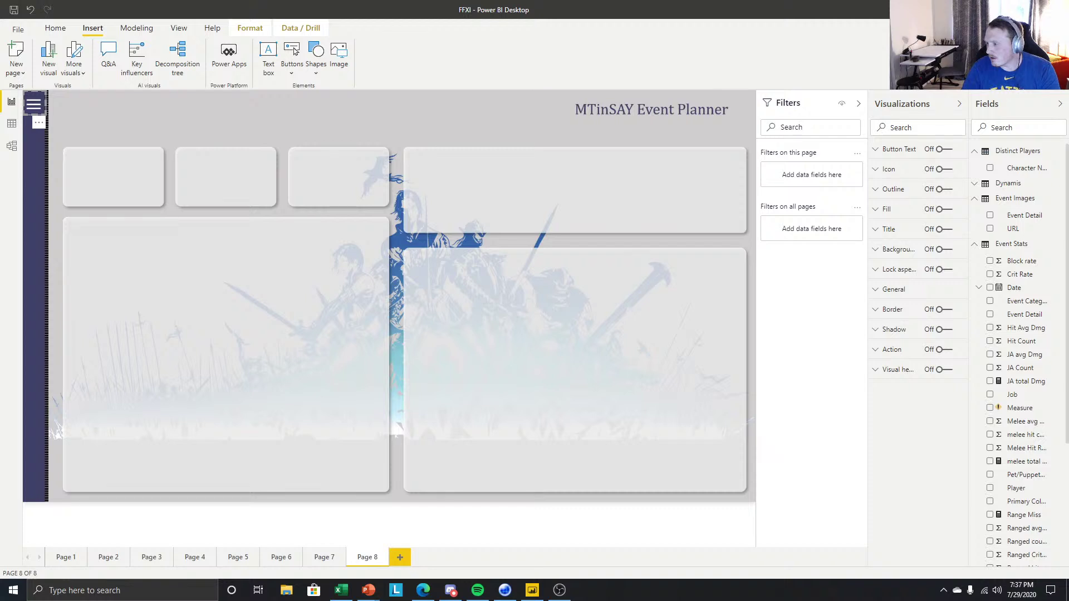
Bring the floating color picker window over the report and place it near the canvas title.
{"action": "left_click_drag", "start_coordinate": [934, 118], "coordinate": [822, 113]}
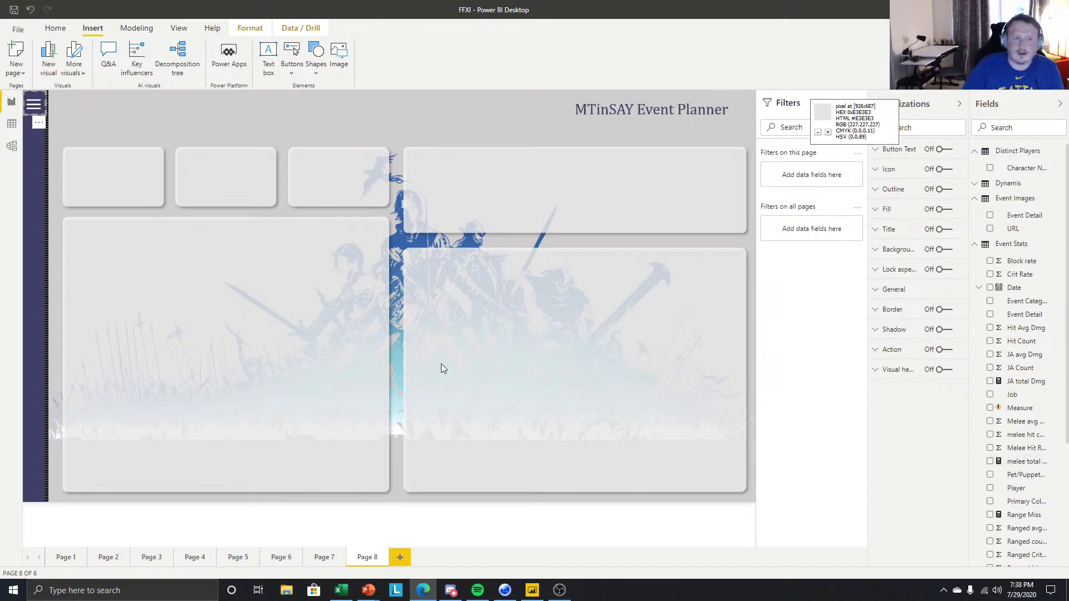
{"action": "left_click", "coordinate": [33, 107]}
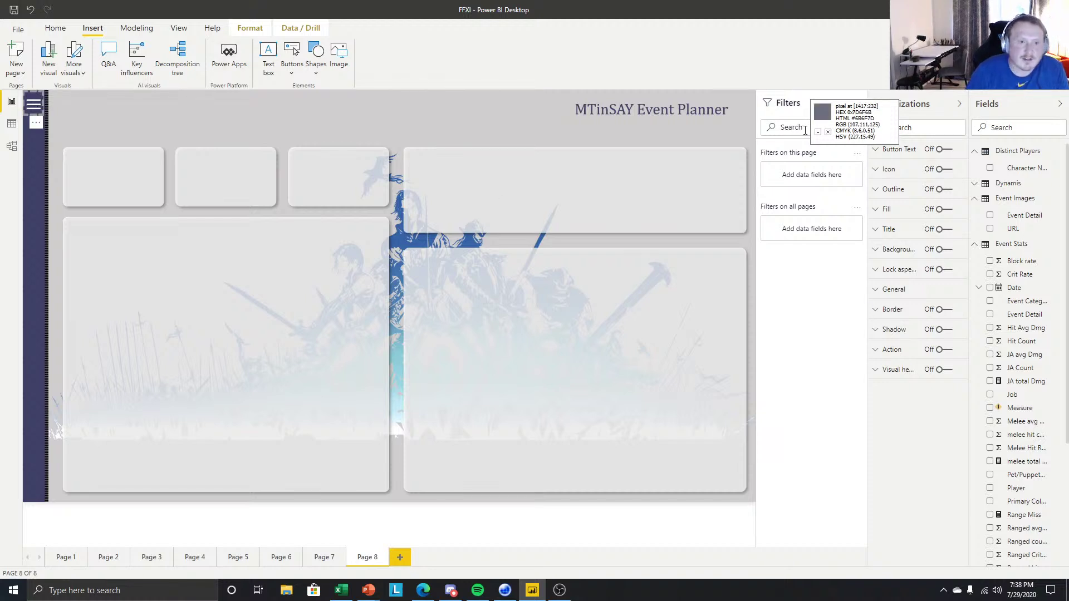
{"action": "left_click_drag", "start_coordinate": [842, 118], "coordinate": [604, 175]}
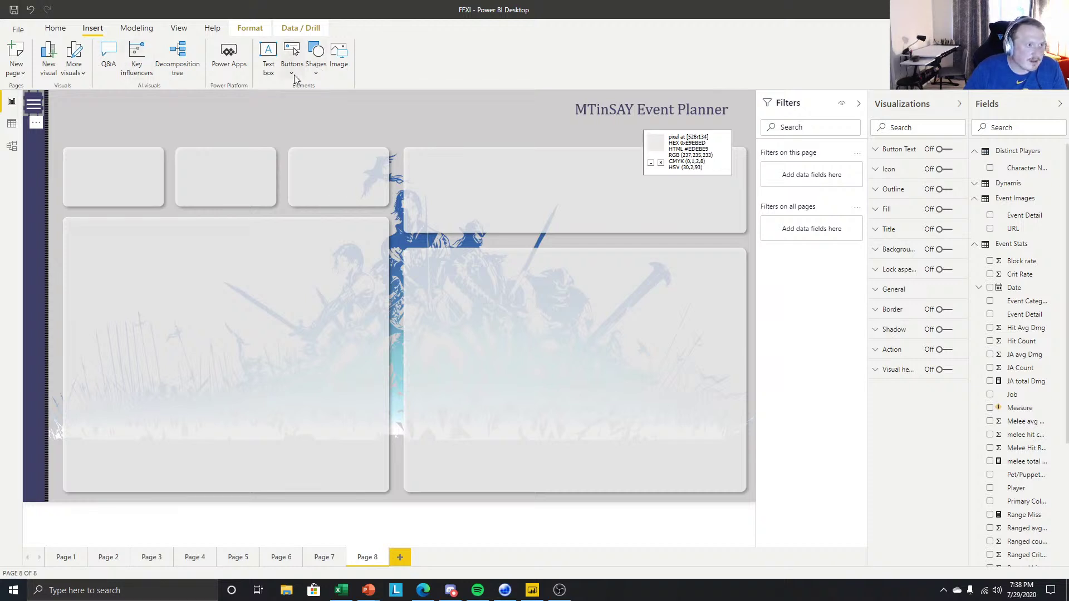
Note the color codes 404066 and 3763A6 in a temporary text box and remove that text box.
{"action": "left_click", "coordinate": [268, 56]}
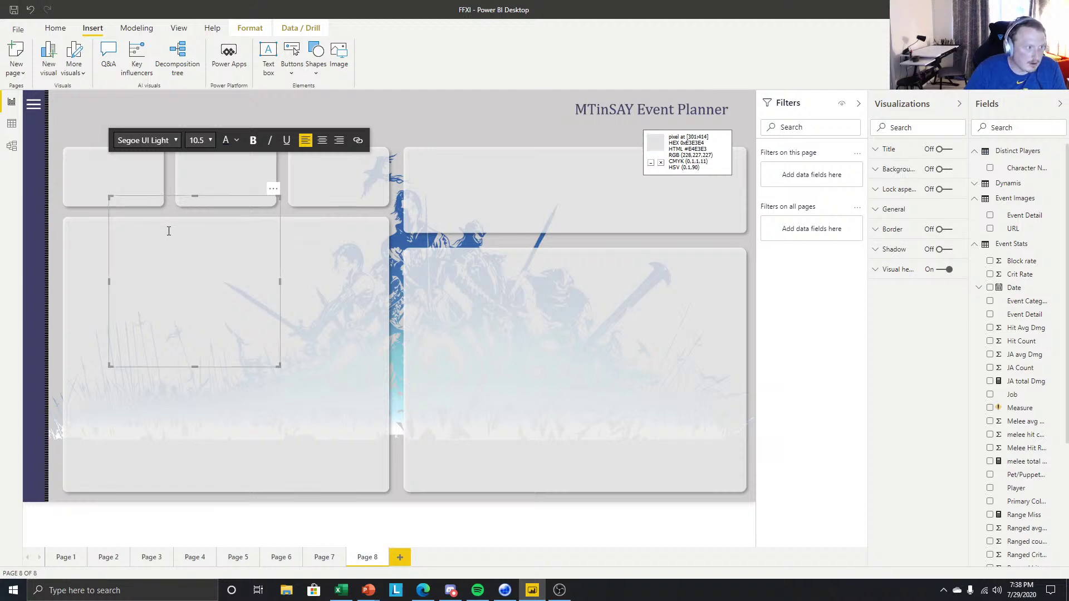
{"action": "type", "text": "404066"}
{"action": "left_click_drag", "start_coordinate": [277, 192], "coordinate": [266, 163]}
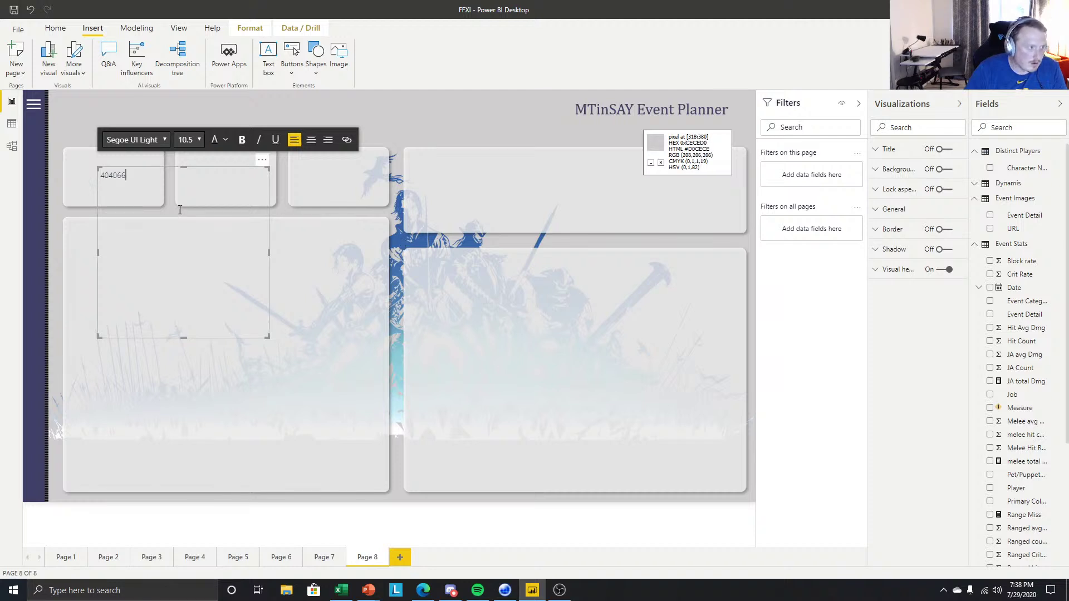
{"action": "left_click", "coordinate": [169, 236]}
{"action": "key", "text": "Return"}
{"action": "key", "text": "Return"}
{"action": "type", "text": "3763A6"}
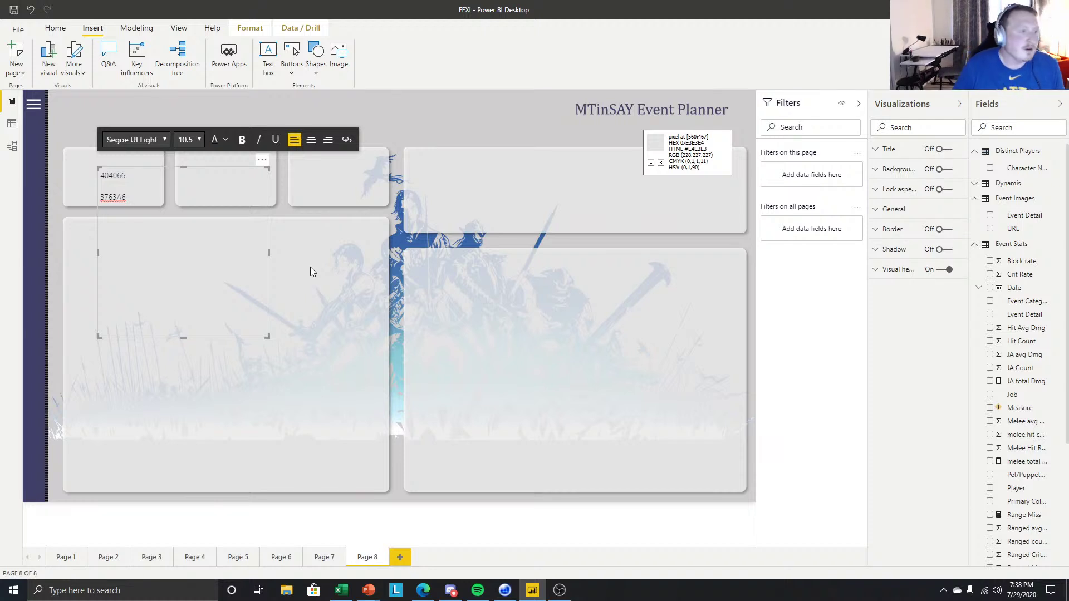
{"action": "left_click", "coordinate": [262, 159]}
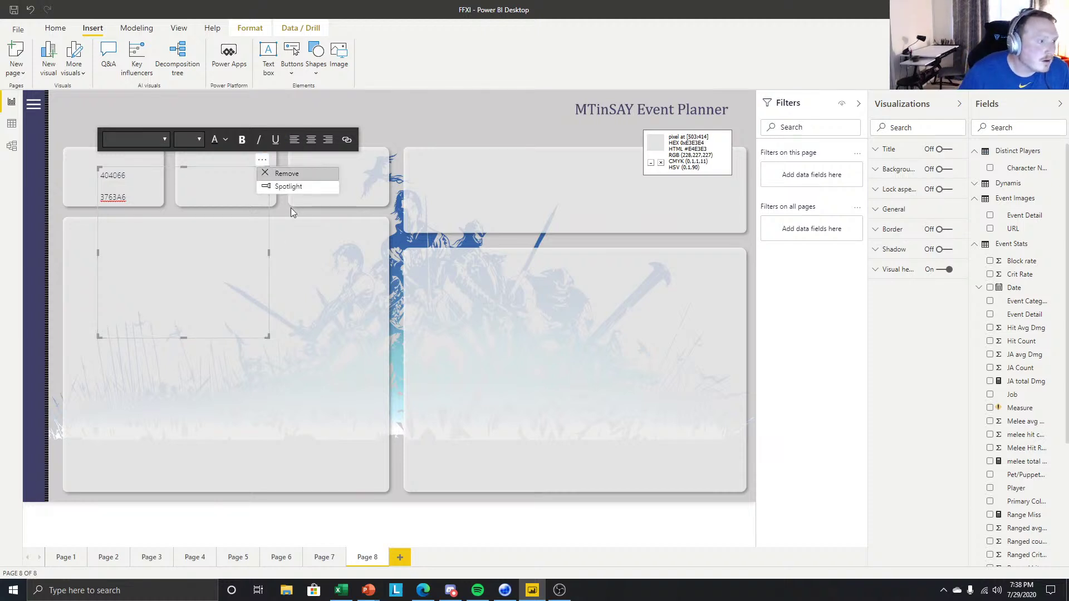
{"action": "left_click", "coordinate": [287, 175]}
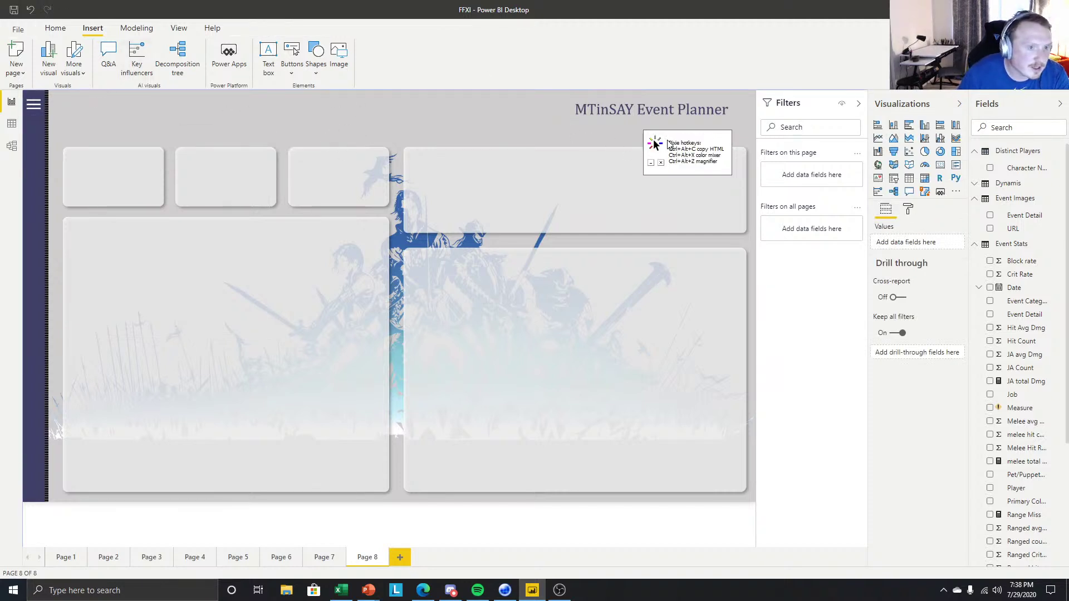
Move the color picker off the canvas, and give the menu button a default-state fill in color #404066.
{"action": "left_click_drag", "start_coordinate": [677, 148], "coordinate": [399, 55]}
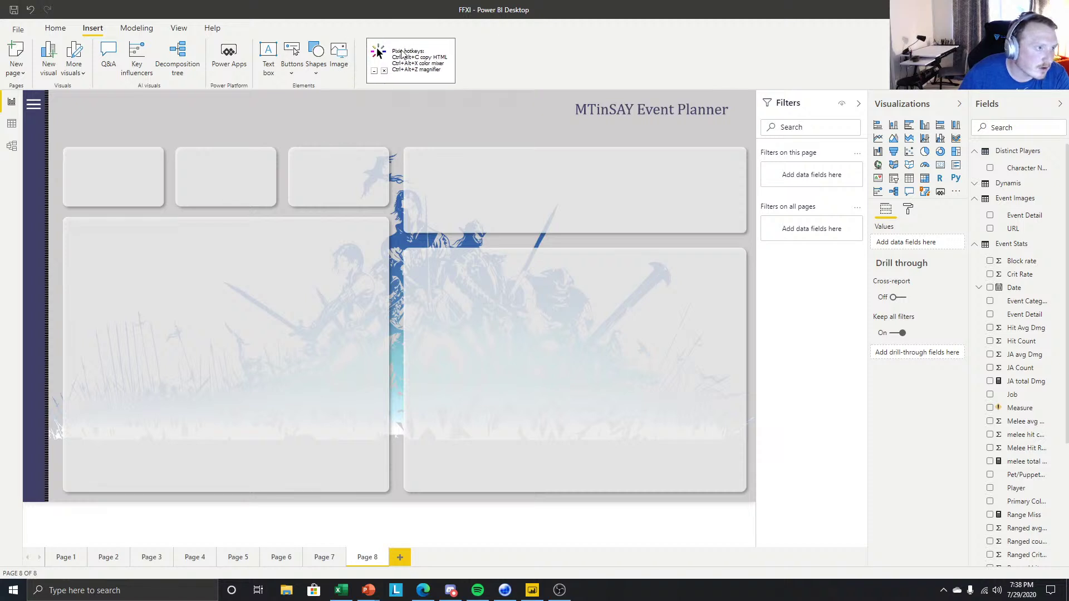
{"action": "left_click", "coordinate": [32, 115]}
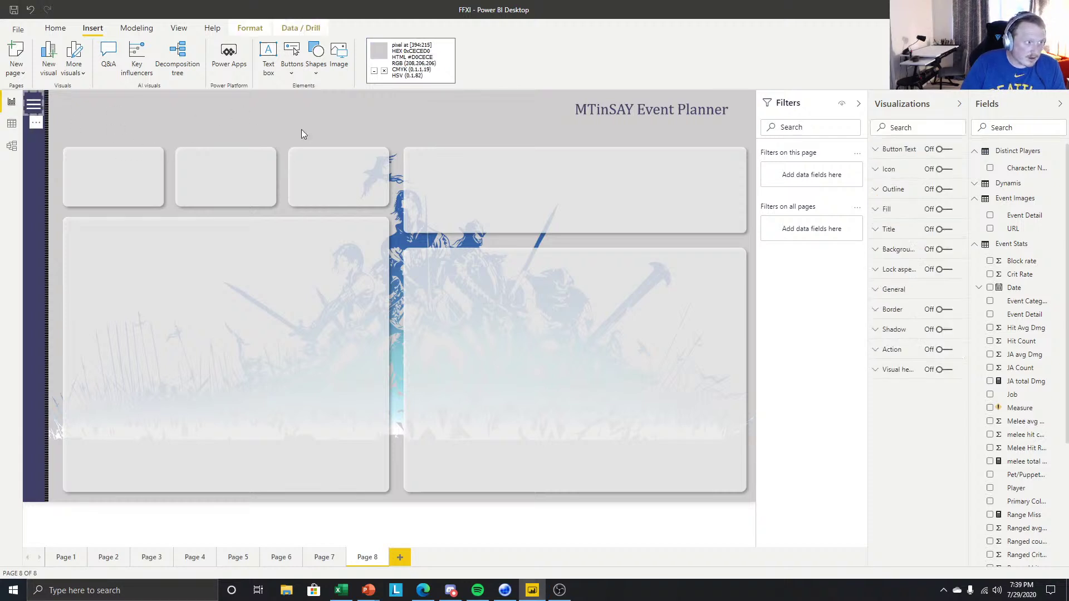
{"action": "left_click", "coordinate": [941, 210]}
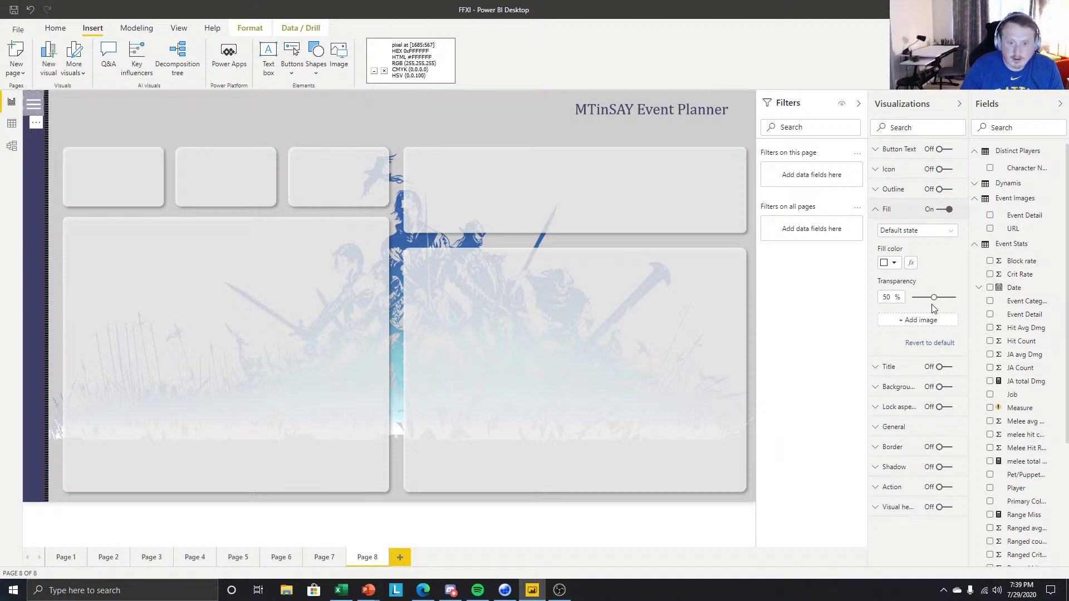
{"action": "left_click", "coordinate": [896, 266]}
{"action": "left_click", "coordinate": [901, 365]}
{"action": "left_click", "coordinate": [902, 376]}
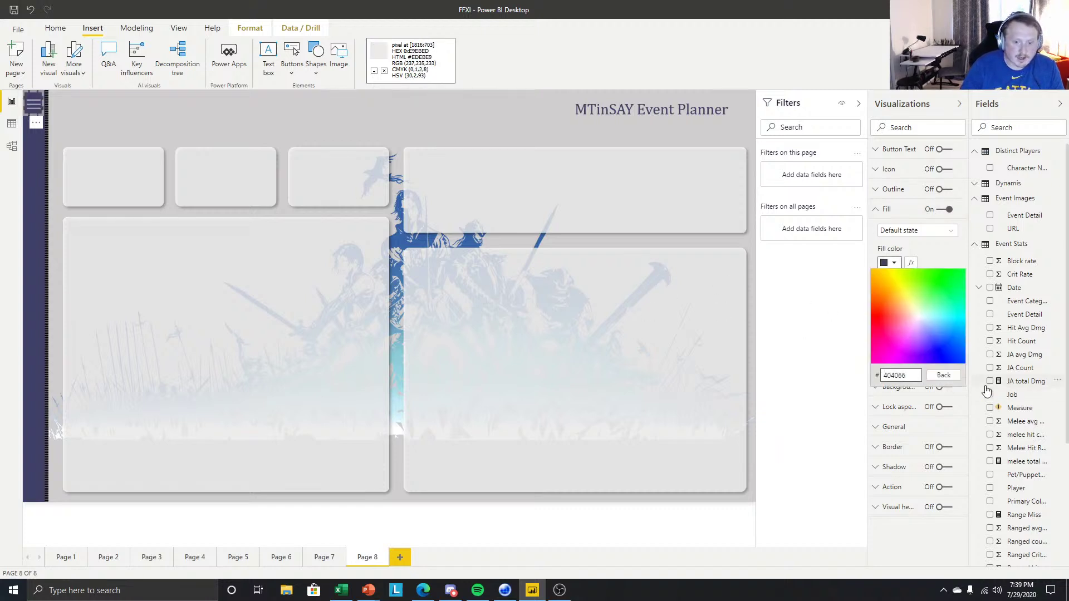
{"action": "left_click", "coordinate": [138, 157]}
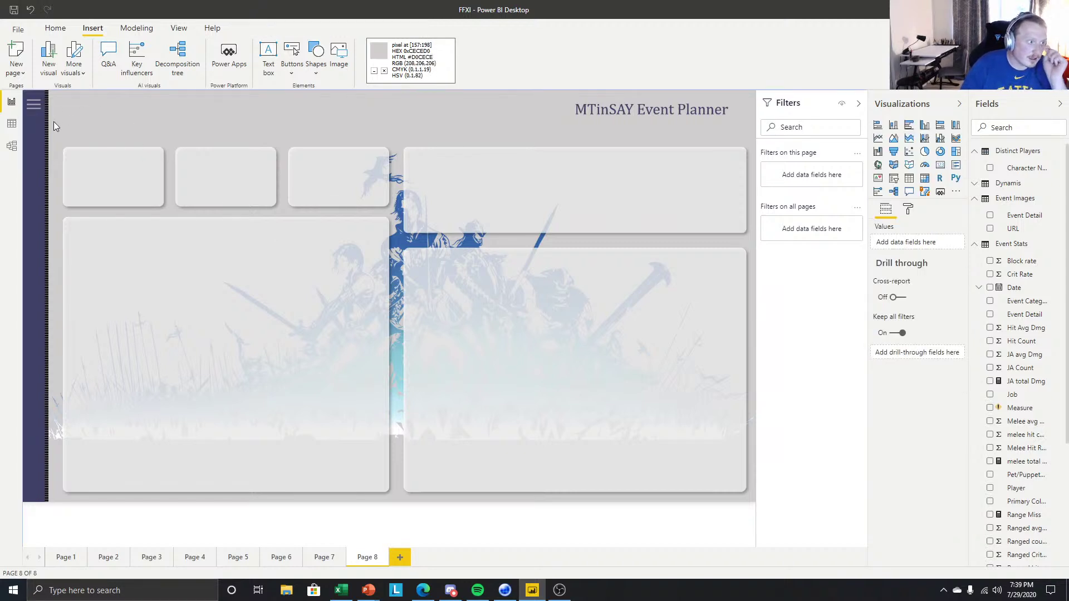
{"action": "left_click", "coordinate": [34, 111]}
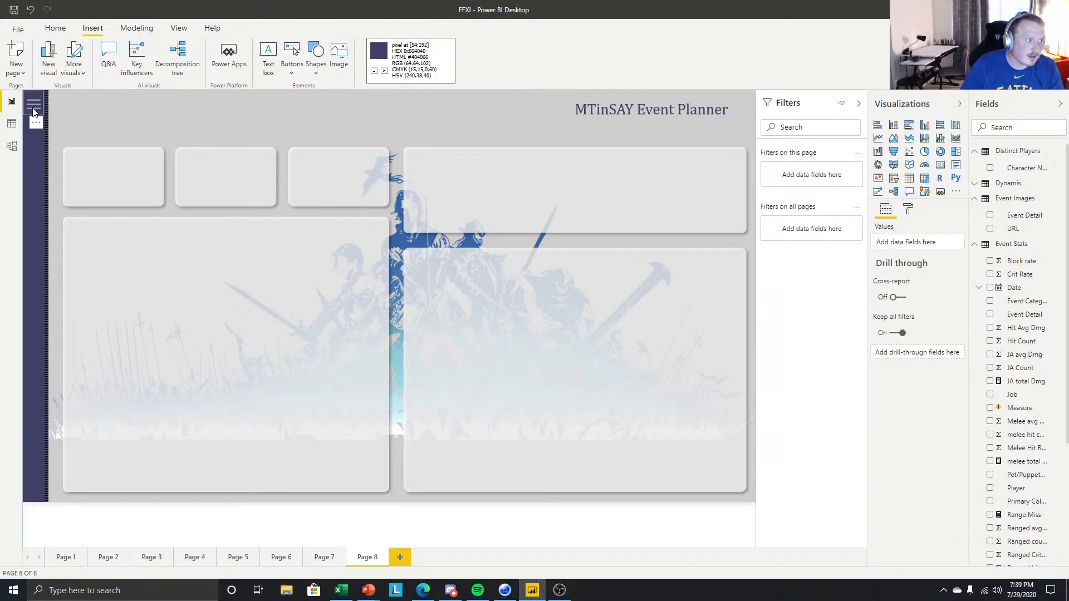
{"action": "left_click", "coordinate": [160, 168]}
{"action": "left_click", "coordinate": [37, 154]}
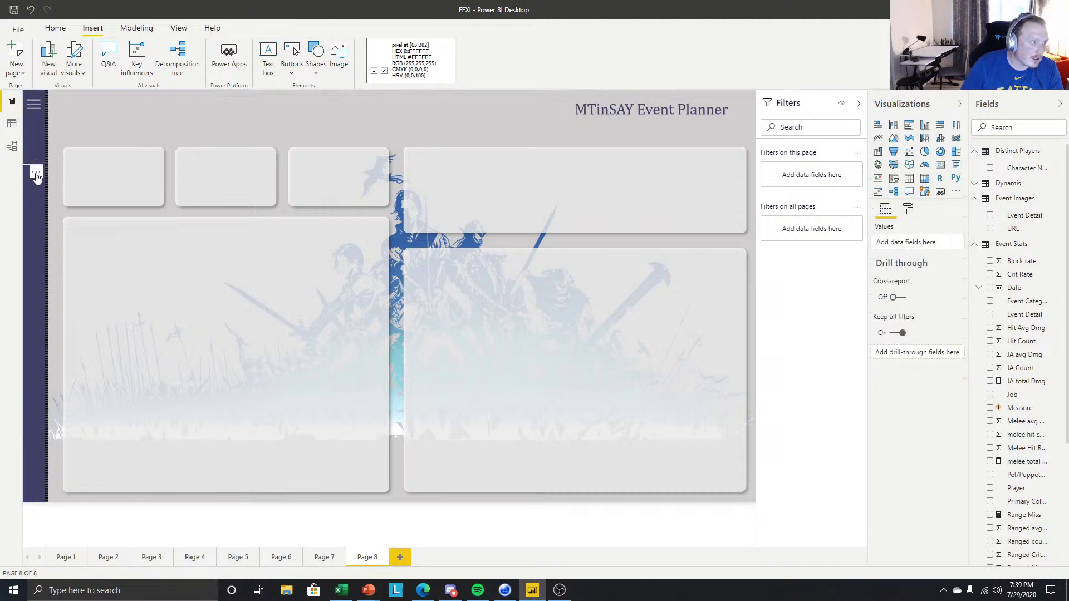
{"action": "left_click", "coordinate": [107, 117]}
Slightly raise the fill transparency of the menu button's On hover state and check the effect on the icon.
{"action": "left_click", "coordinate": [38, 108]}
{"action": "left_click", "coordinate": [876, 209]}
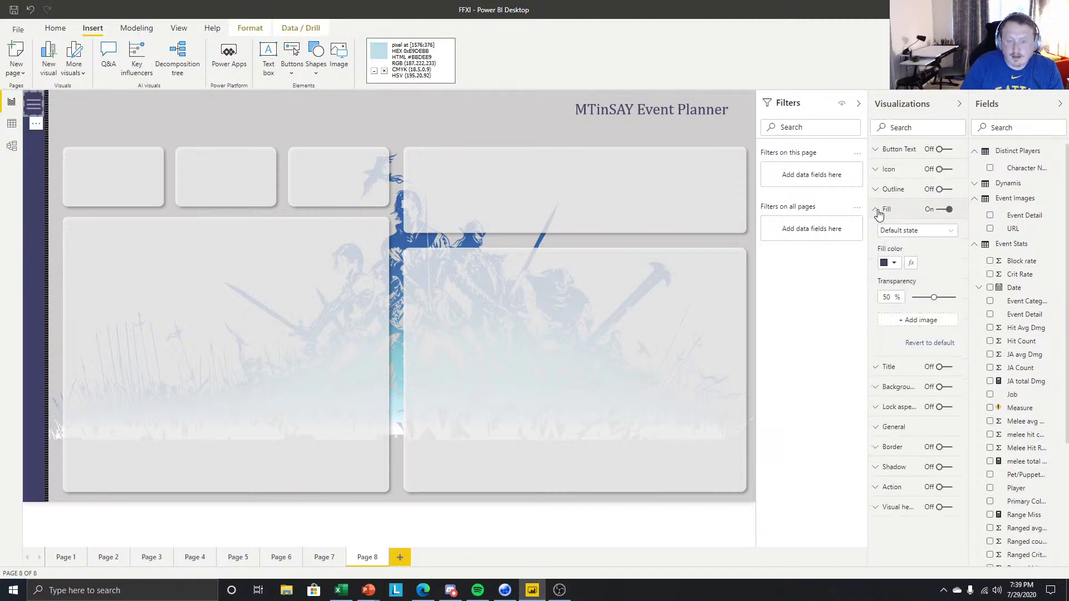
{"action": "left_click", "coordinate": [917, 236]}
{"action": "left_click", "coordinate": [902, 253]}
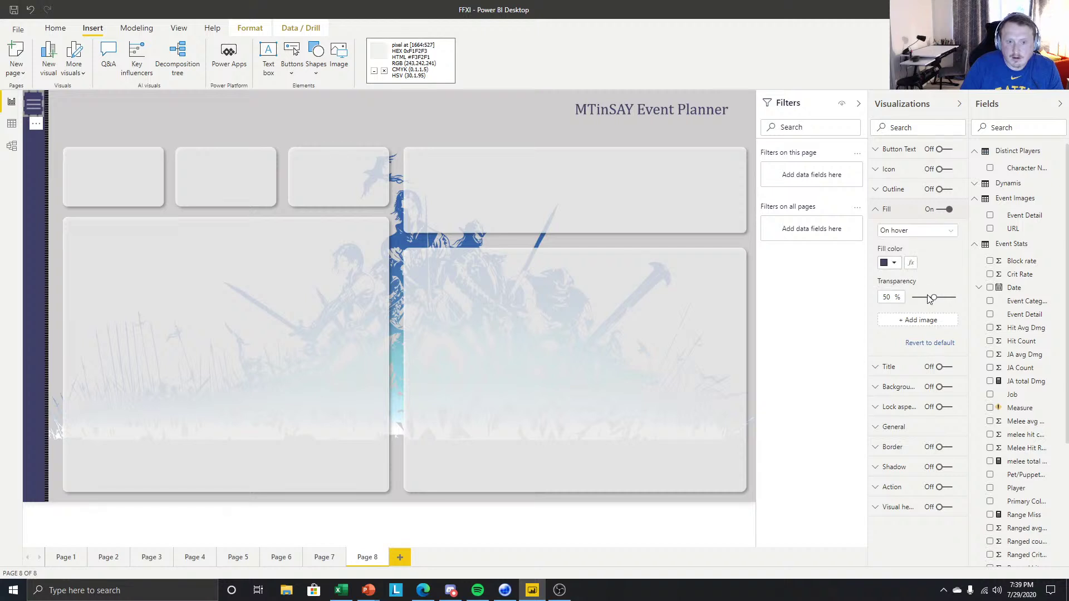
{"action": "left_click_drag", "start_coordinate": [934, 297], "coordinate": [937, 297]}
{"action": "left_click", "coordinate": [546, 118]}
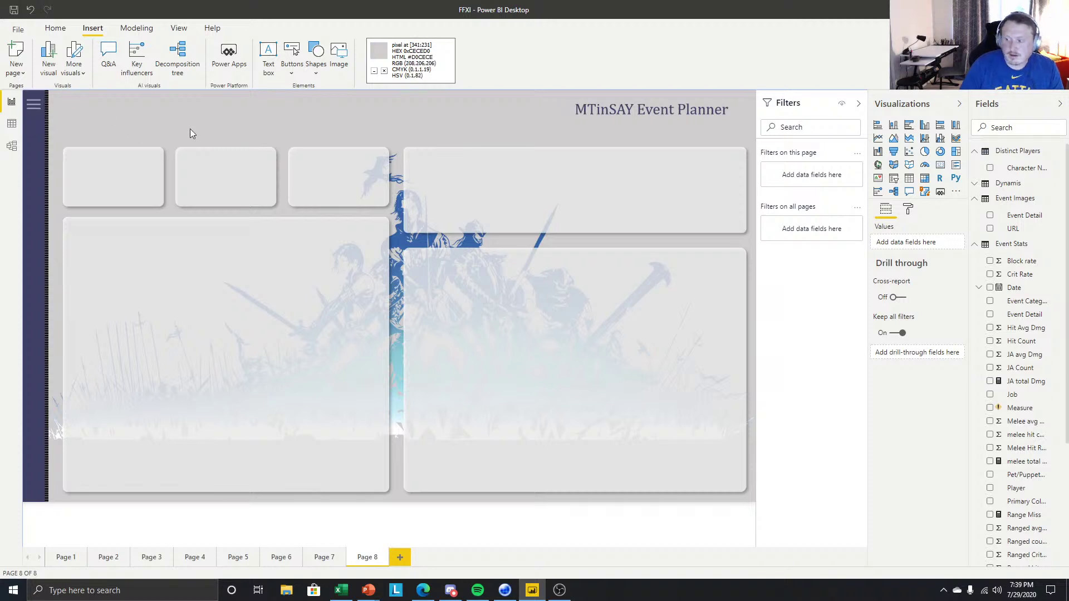
{"action": "left_click", "coordinate": [38, 113]}
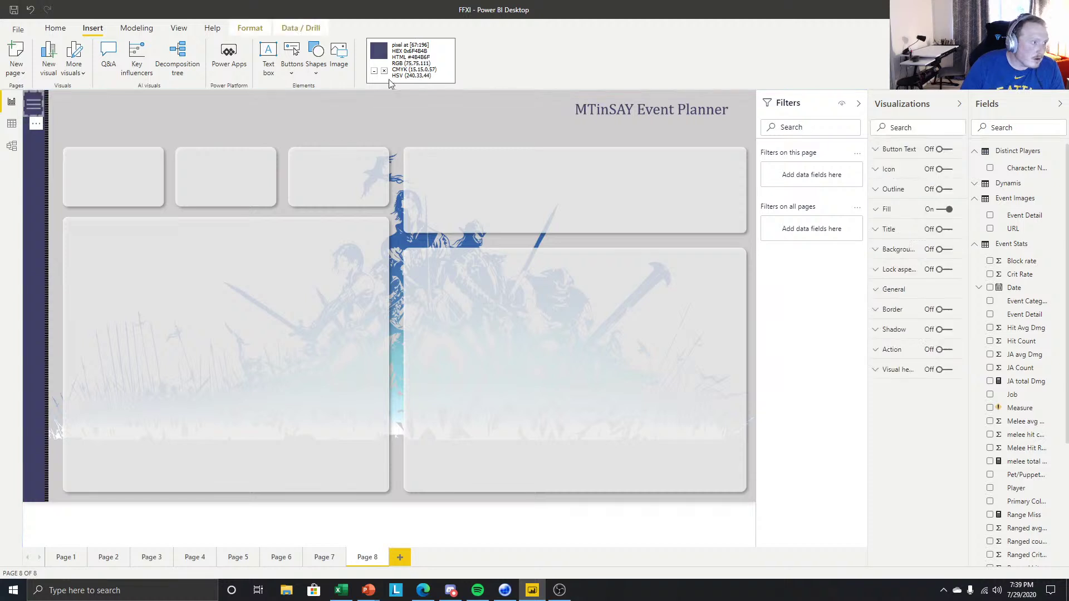
Deselect the menu button and switch to slide 3 of Presentation3 in PowerPoint.
{"action": "left_click", "coordinate": [286, 131]}
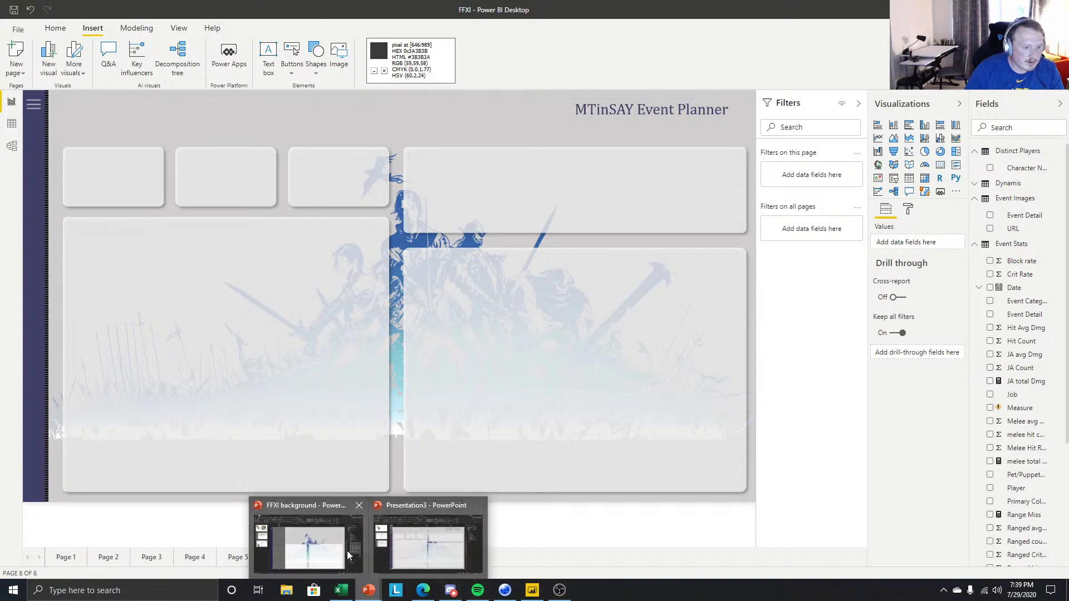
{"action": "mouse_move", "coordinate": [369, 590]}
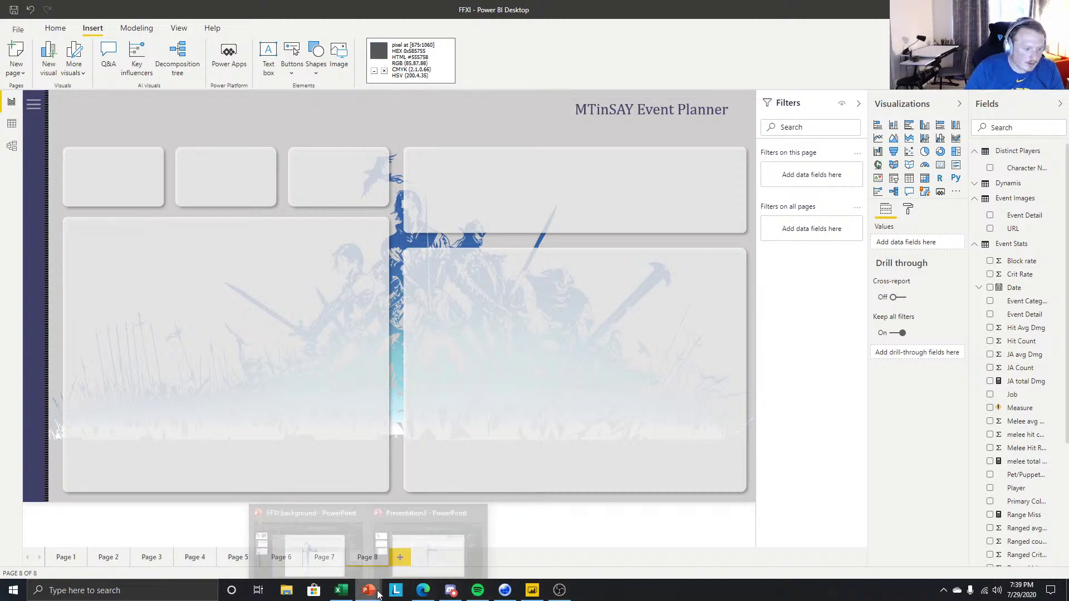
{"action": "left_click", "coordinate": [428, 560]}
{"action": "left_click", "coordinate": [80, 292]}
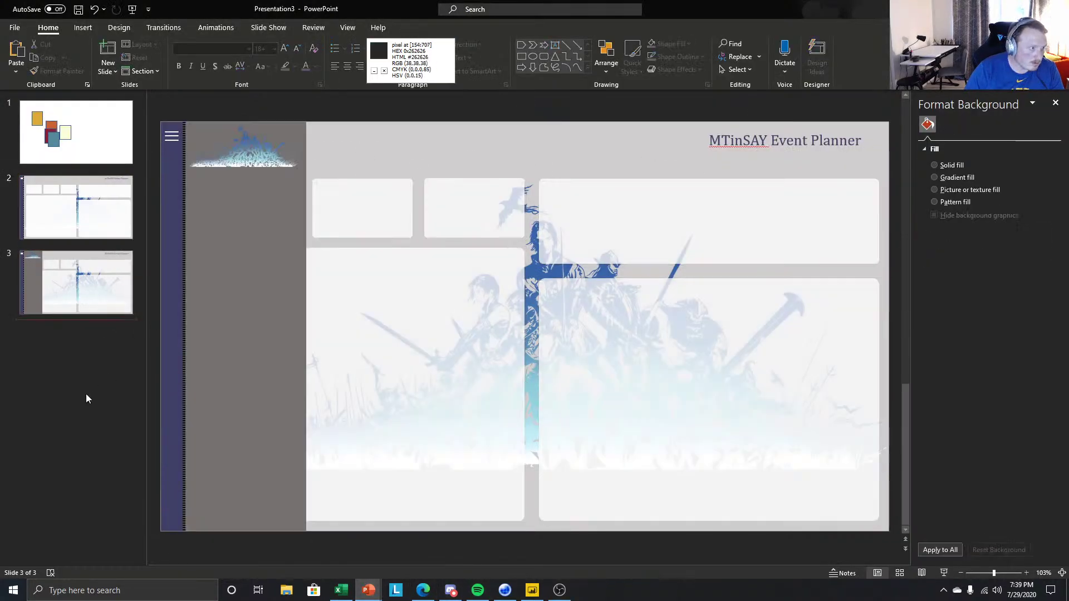
Save the gray flyout panel and its logo together as a PNG picture named Nav flyout on the Desktop.
{"action": "left_click", "coordinate": [241, 156]}
{"action": "left_click", "coordinate": [269, 273], "text": "shift"}
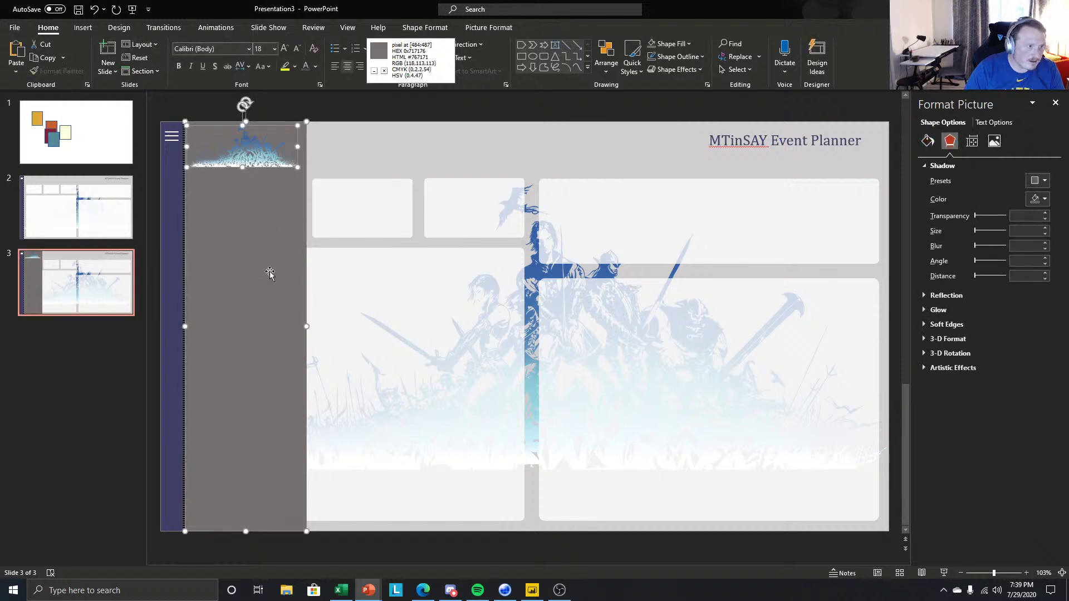
{"action": "right_click", "coordinate": [269, 271]}
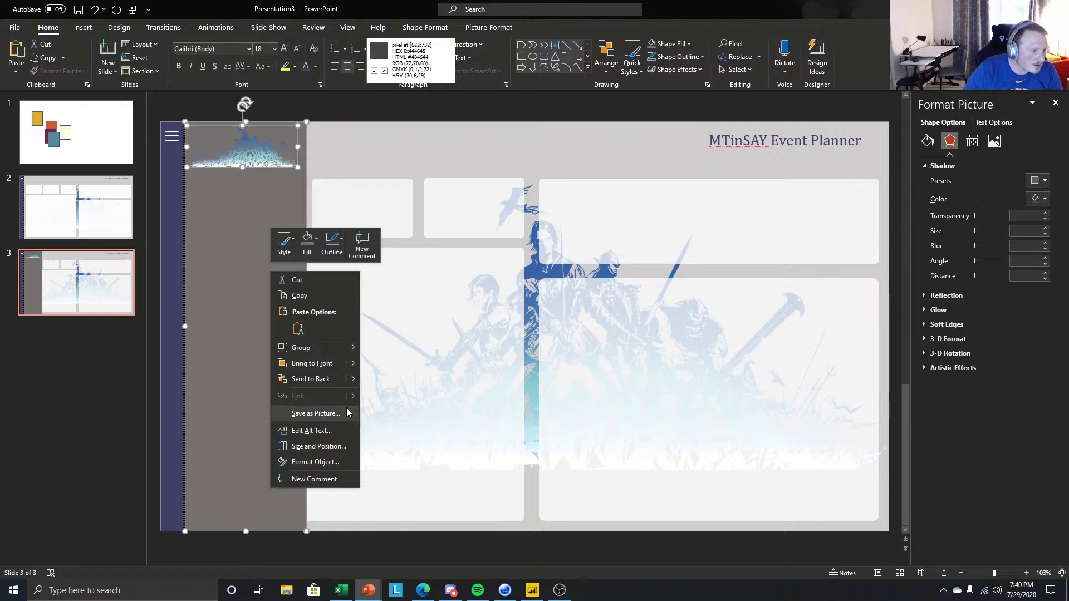
{"action": "left_click", "coordinate": [322, 416]}
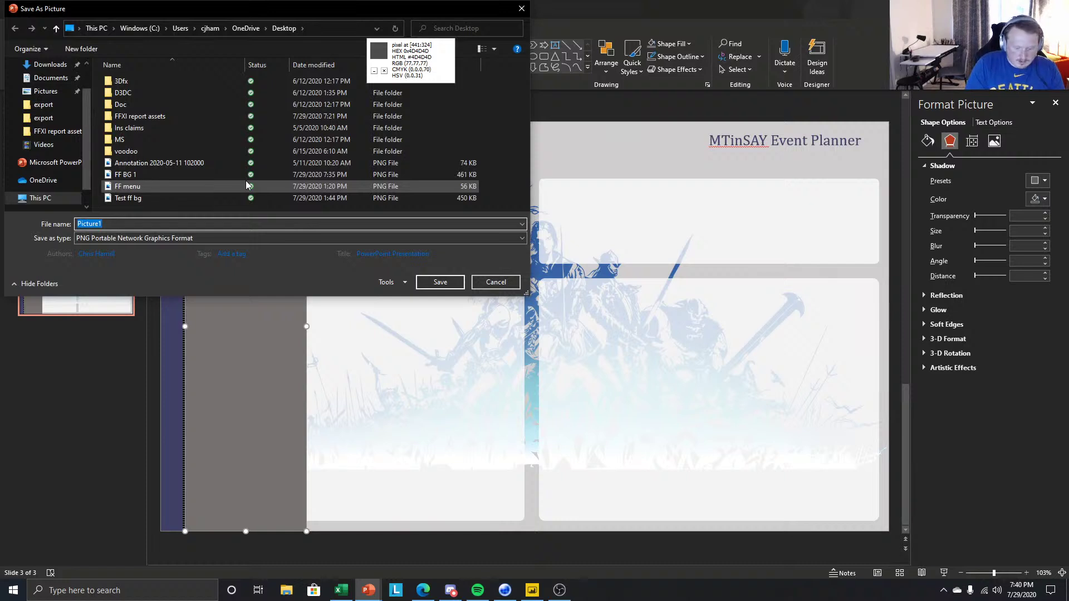
{"action": "type", "text": "Nav flyout"}
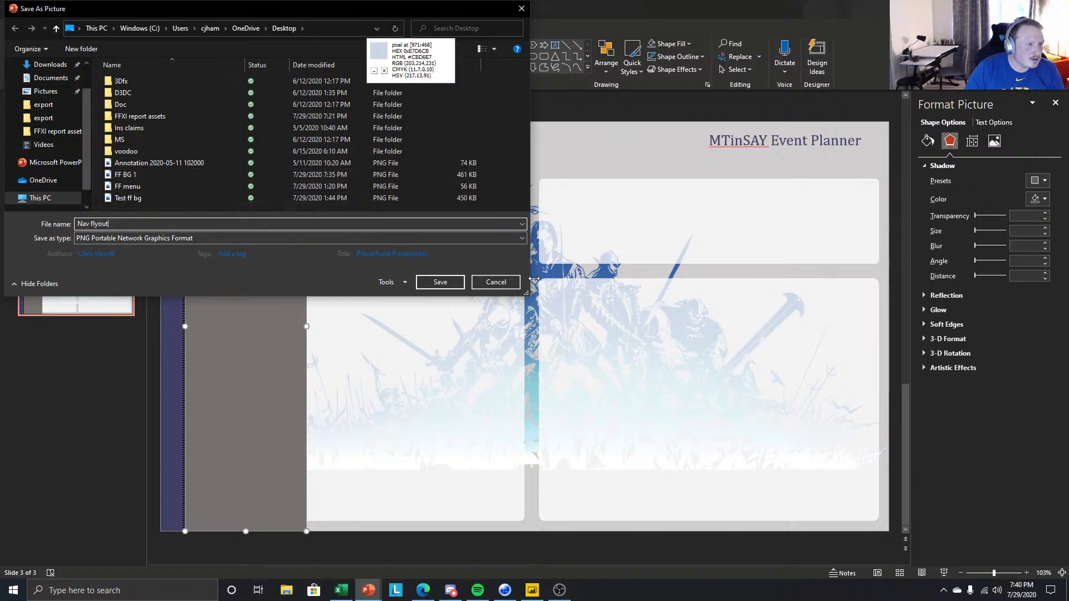
{"action": "left_click", "coordinate": [439, 281]}
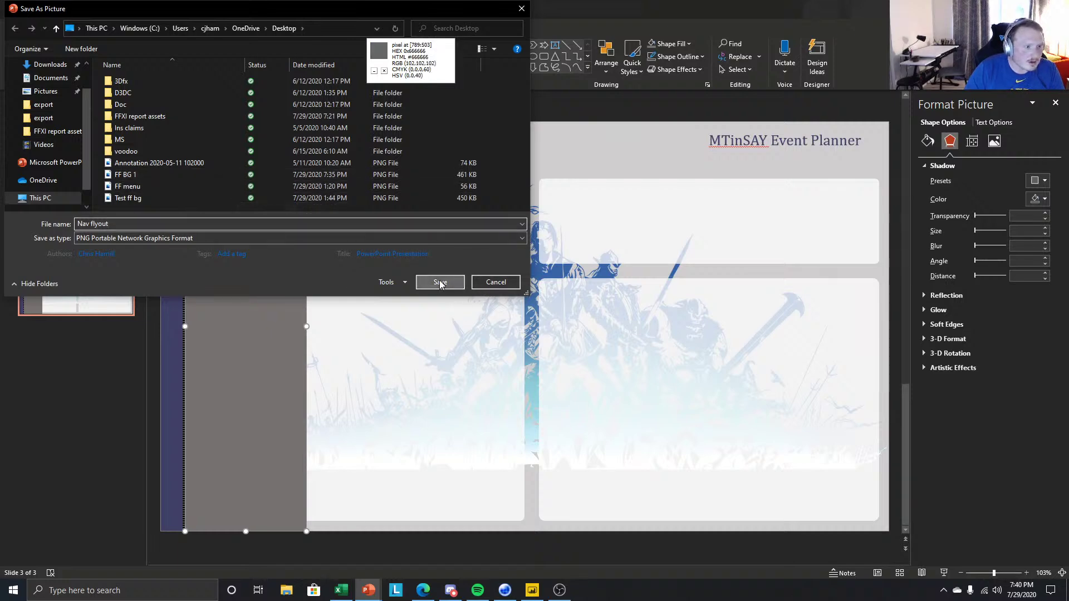
Switch back to Power BI and insert the Nav flyout image from the Desktop on Page 8.
{"action": "key", "text": "alt+Tab"}
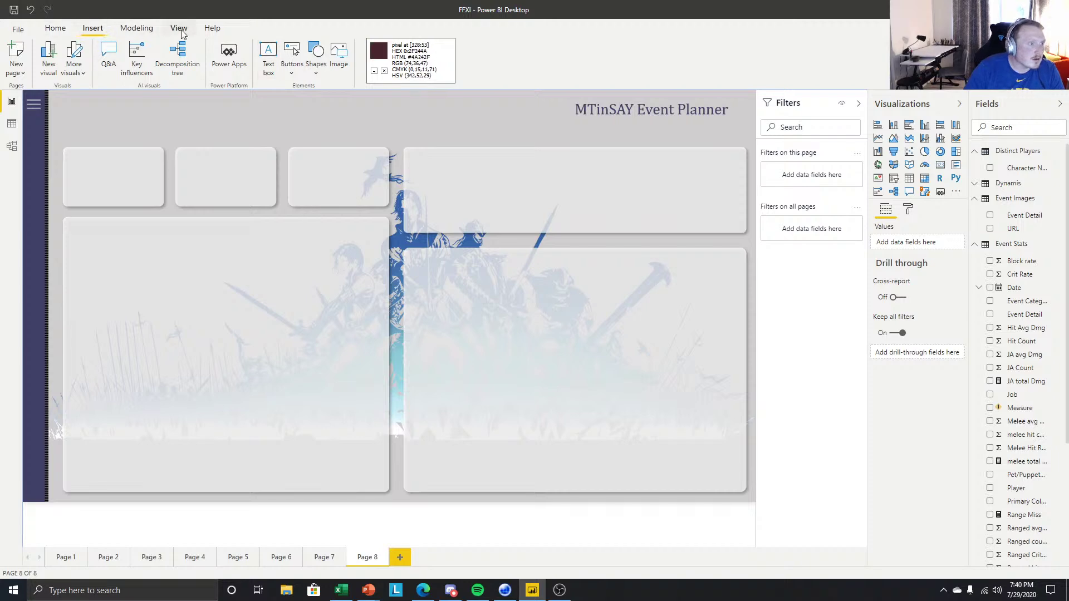
{"action": "left_click", "coordinate": [339, 56]}
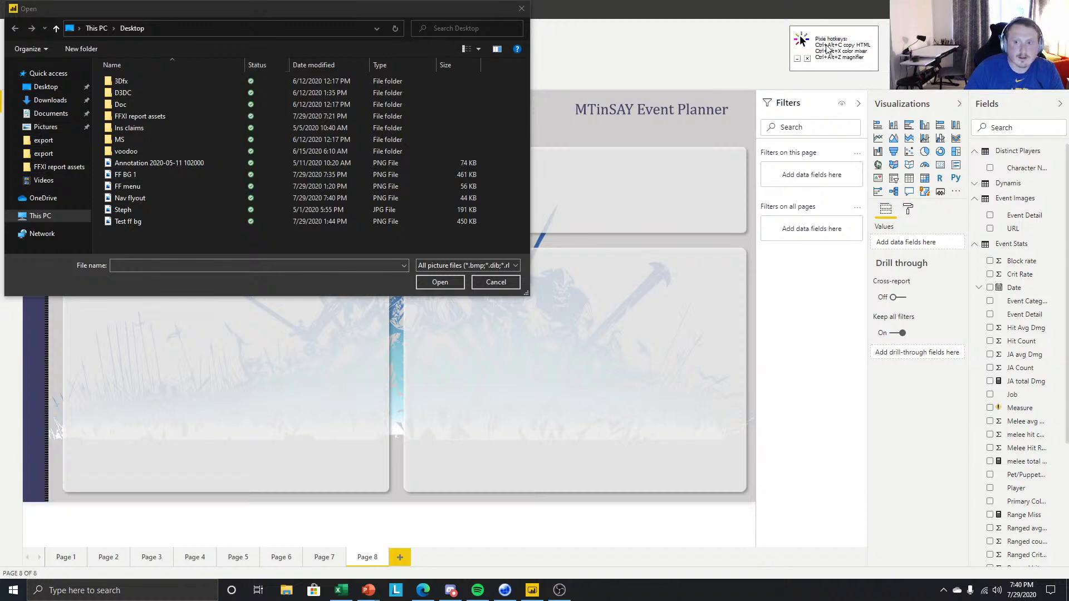
{"action": "left_click", "coordinate": [133, 199]}
{"action": "left_click", "coordinate": [423, 282]}
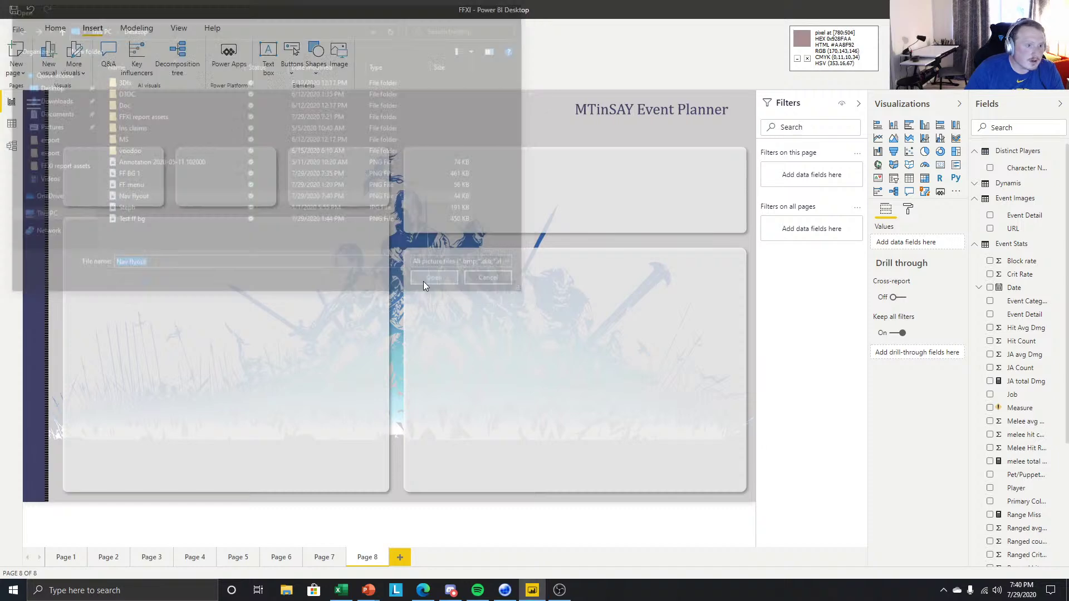
Enlarge the flyout image to the full canvas height and adjust its width so the panel sits beside the sidebar.
{"action": "left_click_drag", "start_coordinate": [192, 270], "coordinate": [119, 162]}
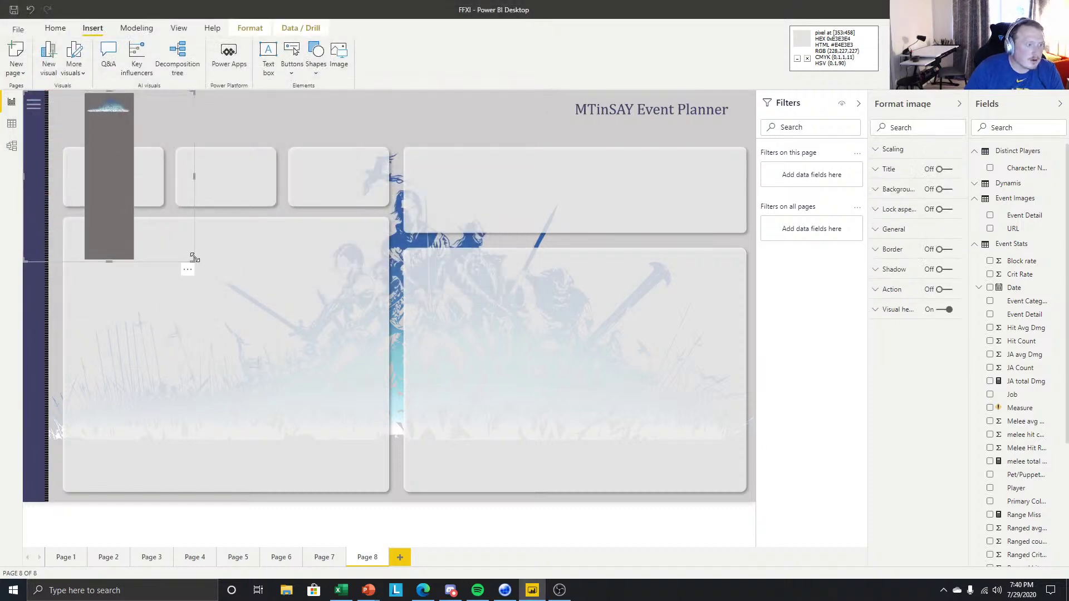
{"action": "left_click_drag", "start_coordinate": [191, 258], "coordinate": [282, 464]}
{"action": "left_click_drag", "start_coordinate": [345, 522], "coordinate": [191, 534]}
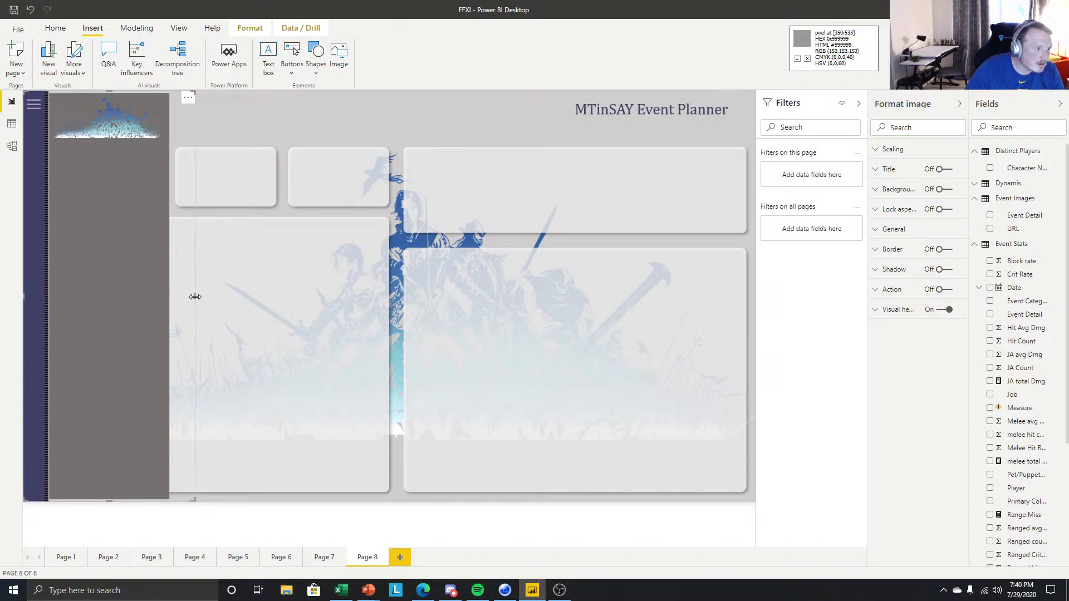
{"action": "left_click_drag", "start_coordinate": [195, 296], "coordinate": [192, 313]}
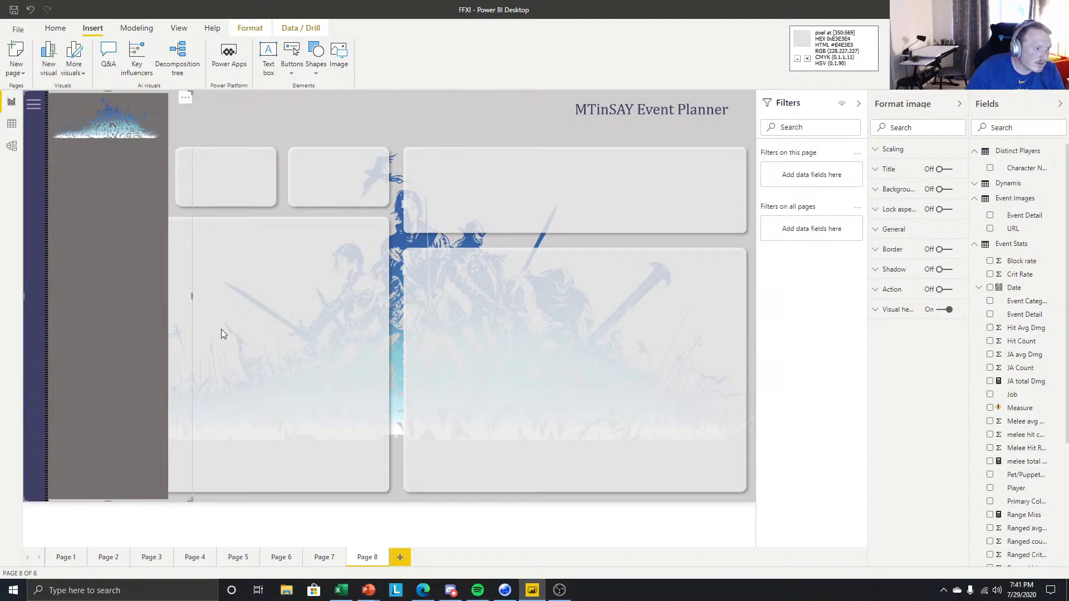
Try the Fit and Fill scaling options on the flyout image and restore Normal scaling.
{"action": "left_click", "coordinate": [891, 149]}
{"action": "left_click", "coordinate": [905, 181]}
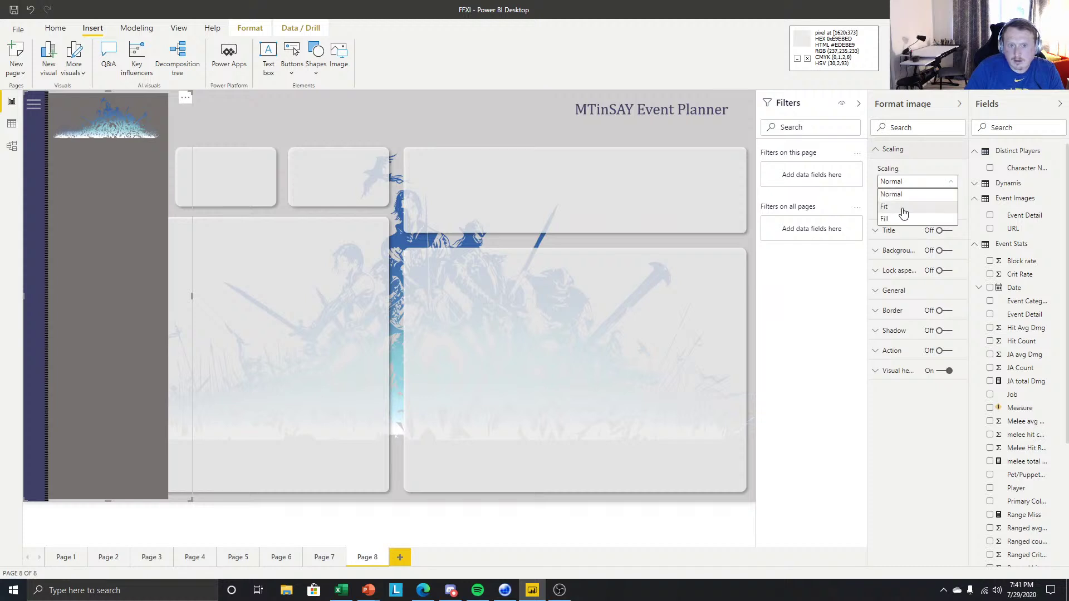
{"action": "left_click", "coordinate": [902, 207]}
{"action": "left_click", "coordinate": [905, 181]}
{"action": "left_click", "coordinate": [897, 219]}
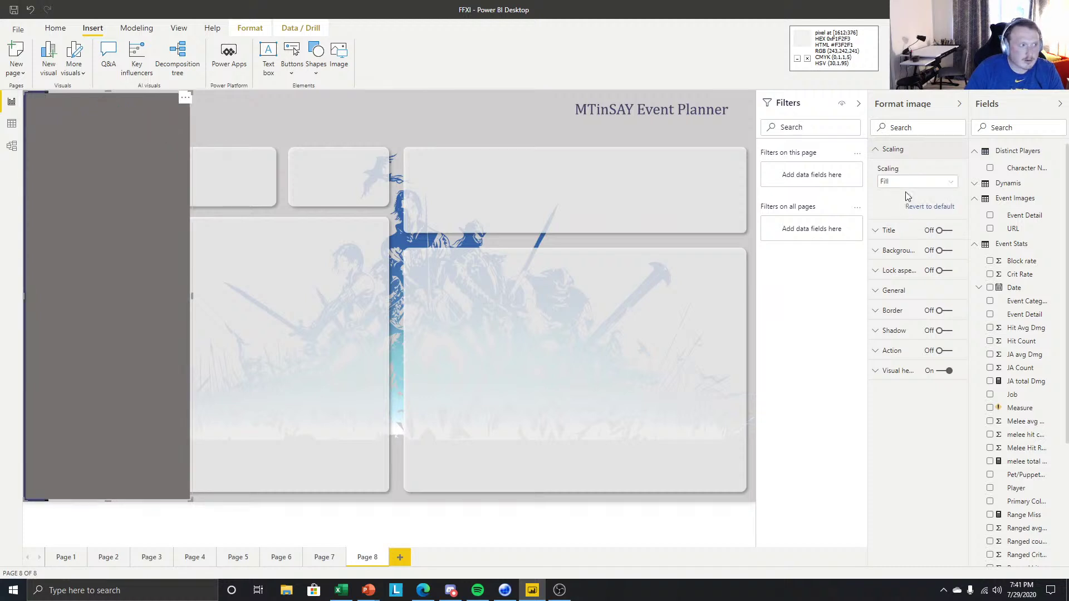
{"action": "left_click", "coordinate": [907, 182]}
{"action": "left_click", "coordinate": [897, 194]}
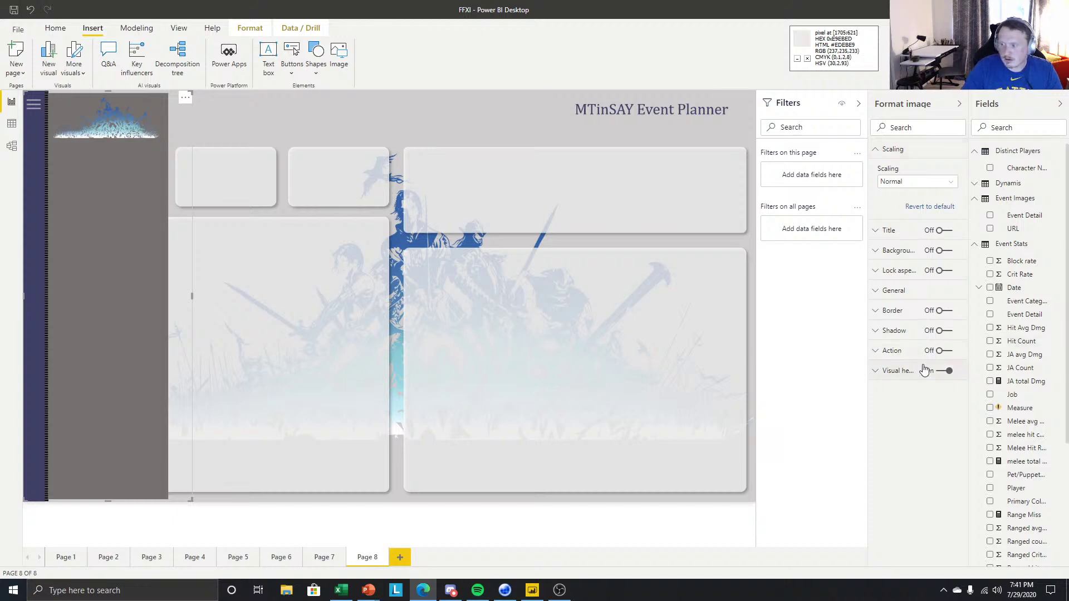
Deselect the flyout image and collapse the Visualizations, Fields and Filters panes.
{"action": "left_click", "coordinate": [199, 168]}
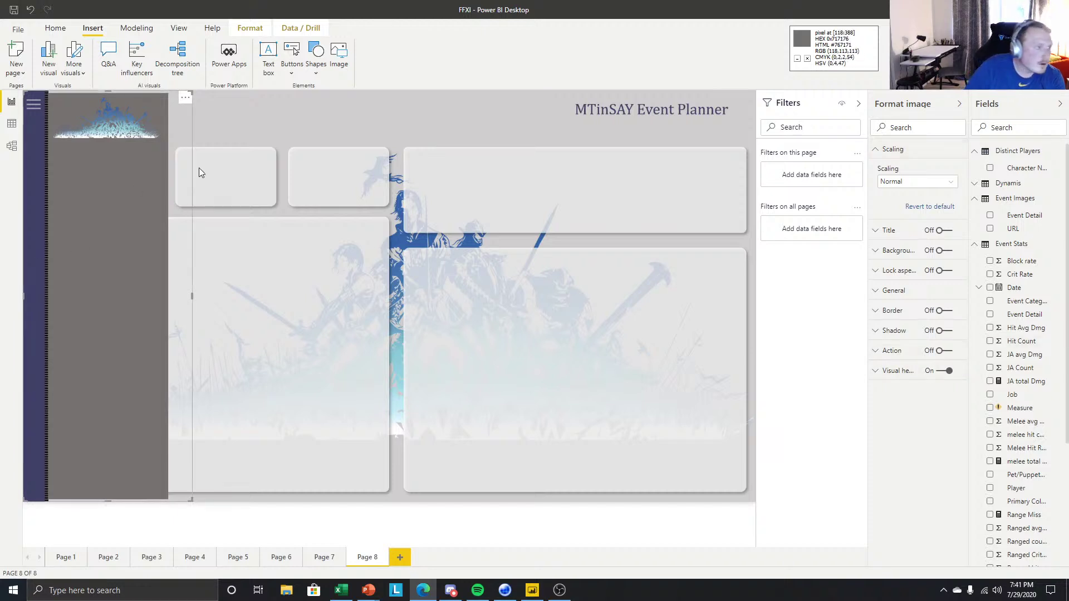
{"action": "left_click", "coordinate": [106, 312]}
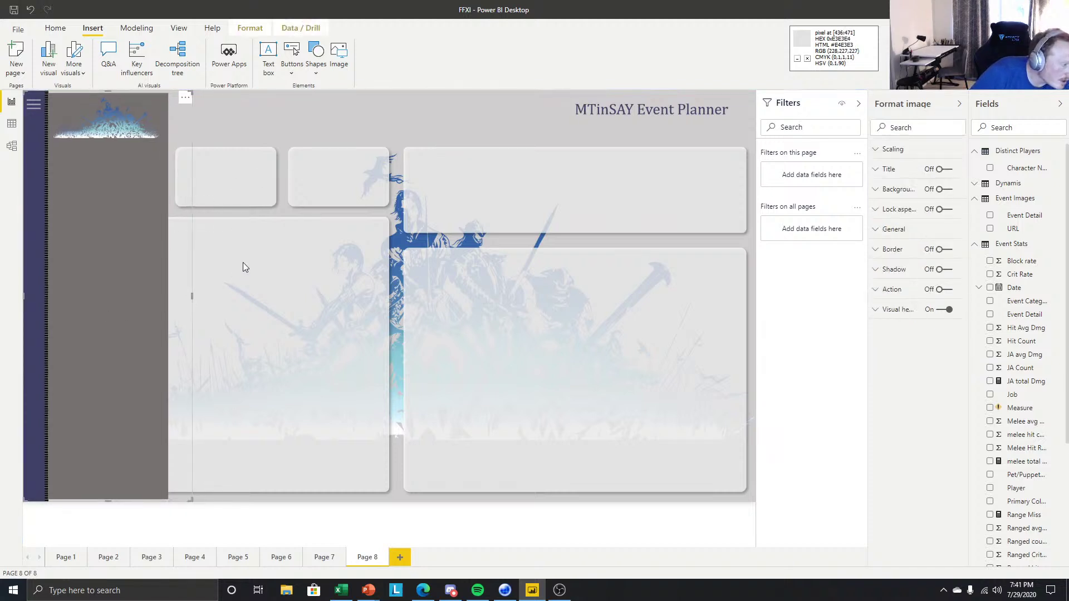
{"action": "left_click", "coordinate": [233, 513]}
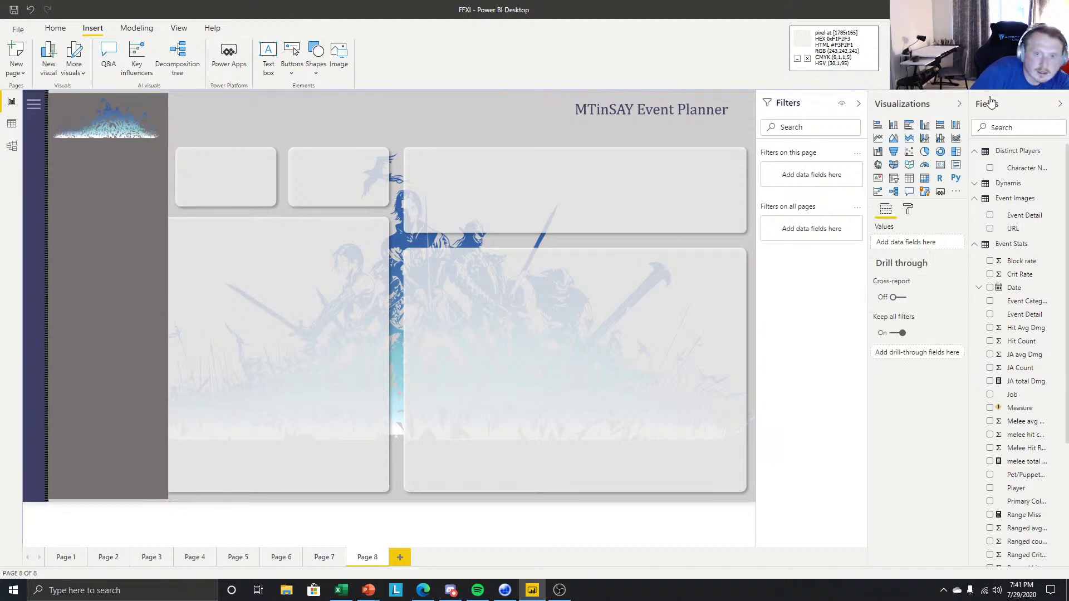
{"action": "left_click", "coordinate": [959, 104]}
{"action": "left_click", "coordinate": [1058, 106]}
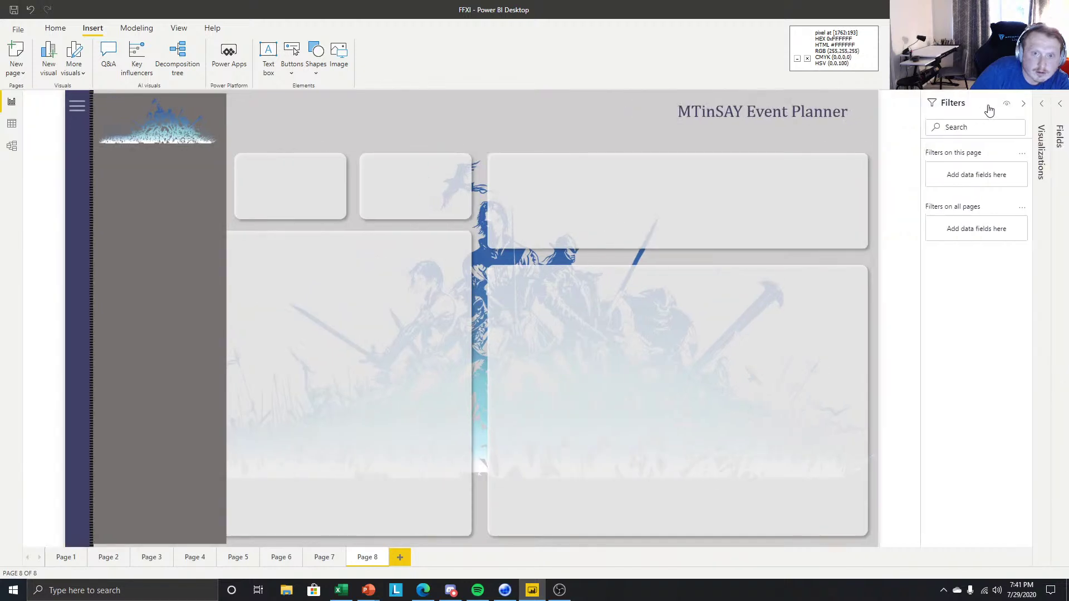
{"action": "left_click", "coordinate": [1021, 103]}
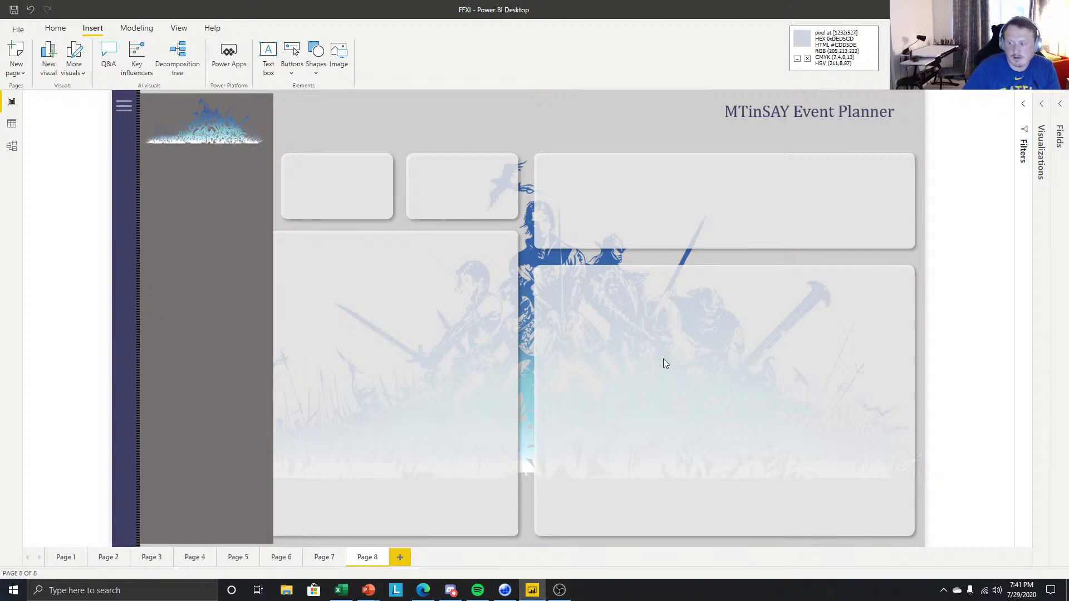
Nudge the flyout image slightly right to align it with the sidebar's dotted edge, and deselect it.
{"action": "left_click", "coordinate": [239, 241]}
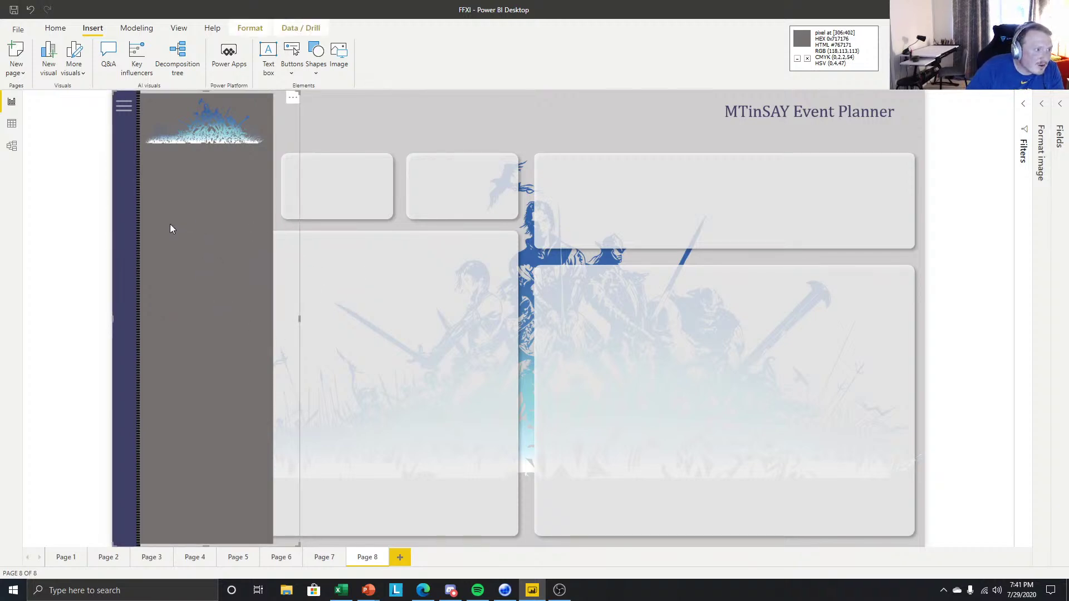
{"action": "key", "text": "Right"}
{"action": "key", "text": "Right"}
{"action": "key", "text": "Left"}
{"action": "key", "text": "Left"}
{"action": "key", "text": "Right"}
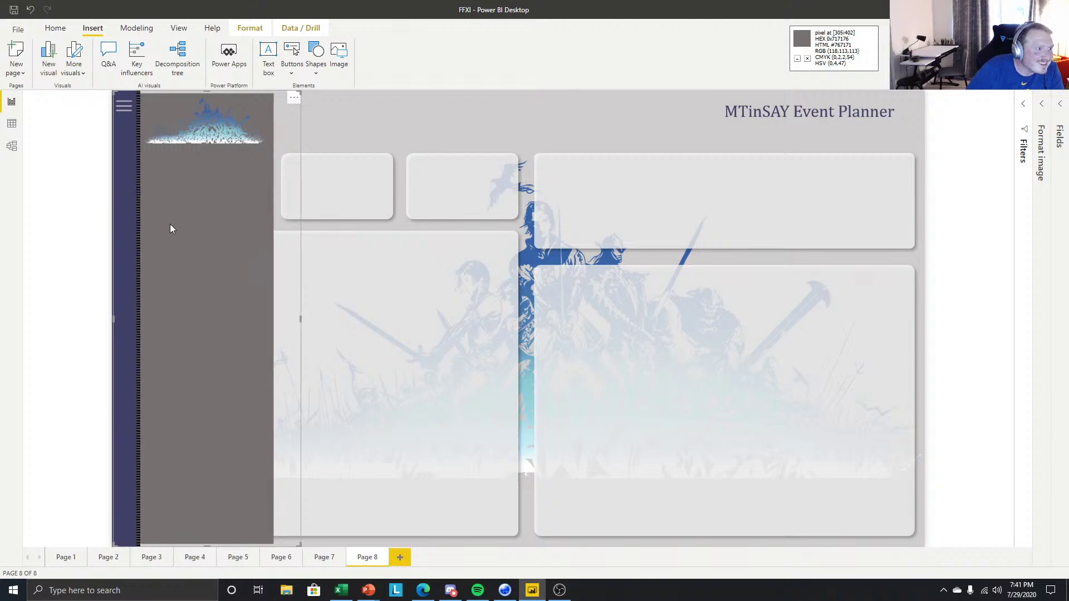
{"action": "left_click", "coordinate": [24, 244]}
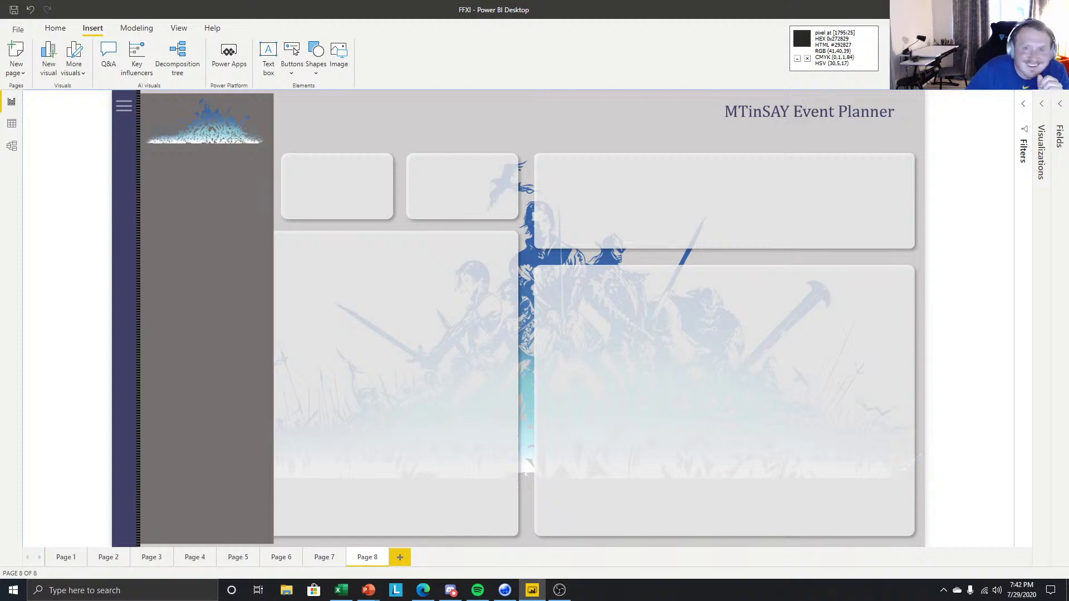
{"action": "left_click", "coordinate": [308, 114]}
{"action": "left_click", "coordinate": [308, 115]}
{"action": "left_click", "coordinate": [227, 129]}
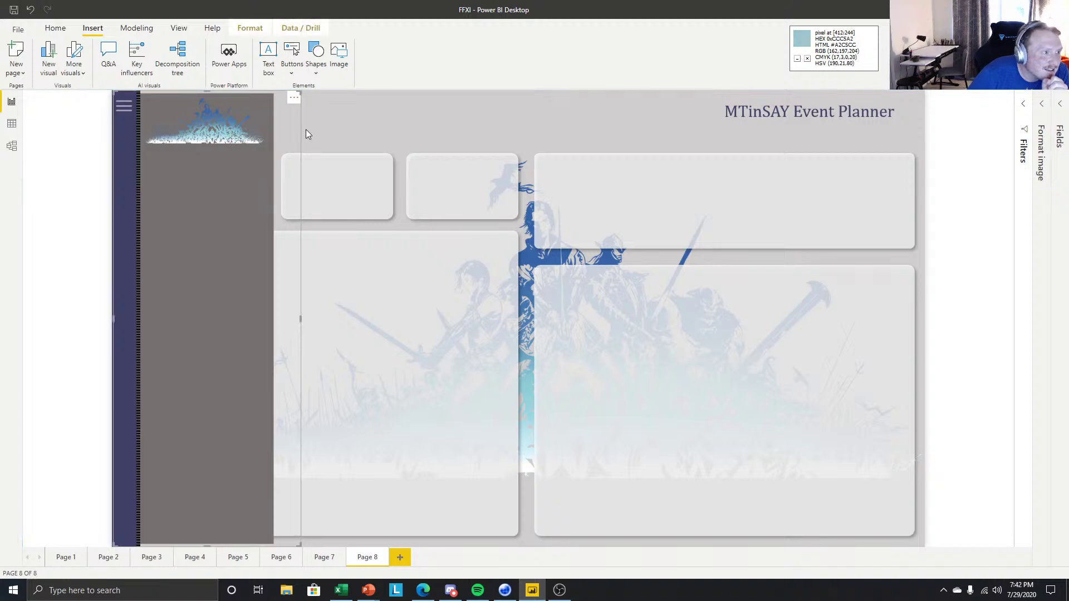
{"action": "left_click", "coordinate": [397, 122]}
{"action": "left_click", "coordinate": [235, 160]}
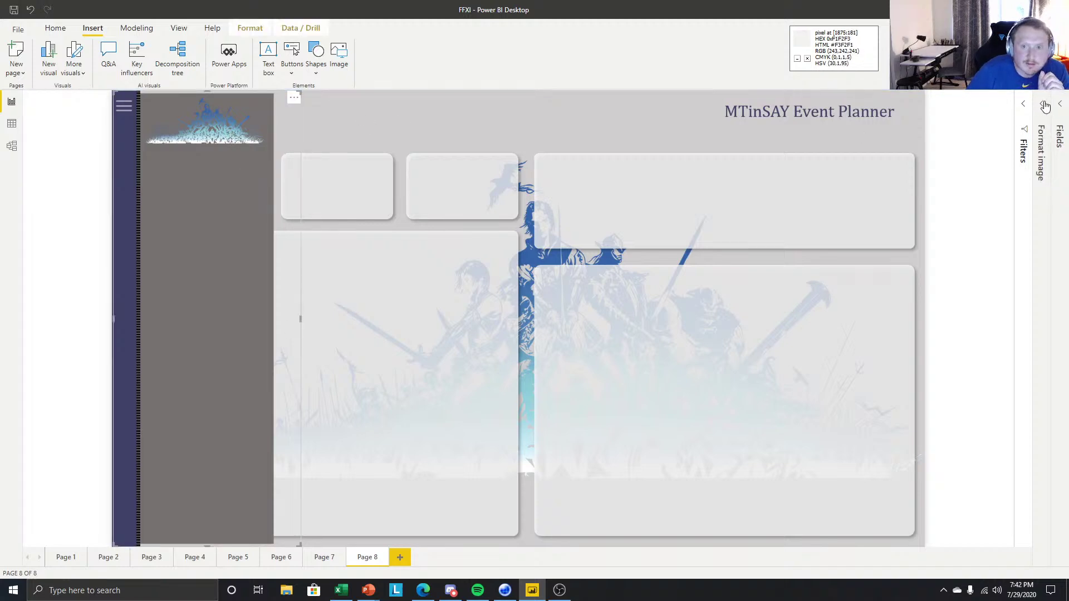
Expand the Visualizations pane and bring up the flyout image's format options.
{"action": "left_click", "coordinate": [1044, 105]}
{"action": "left_click", "coordinate": [339, 166]}
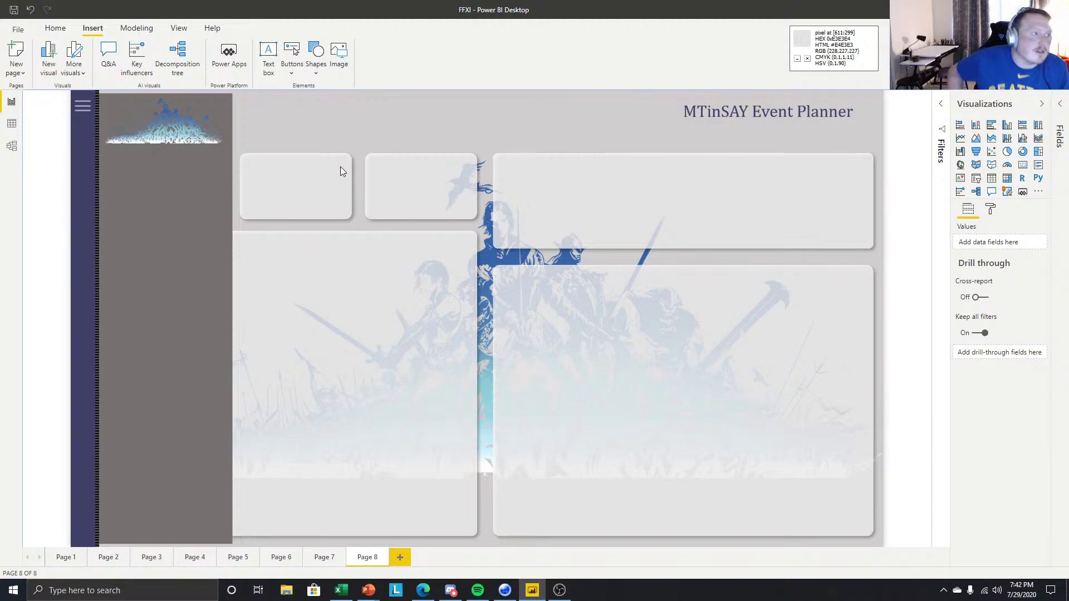
{"action": "left_click", "coordinate": [179, 175]}
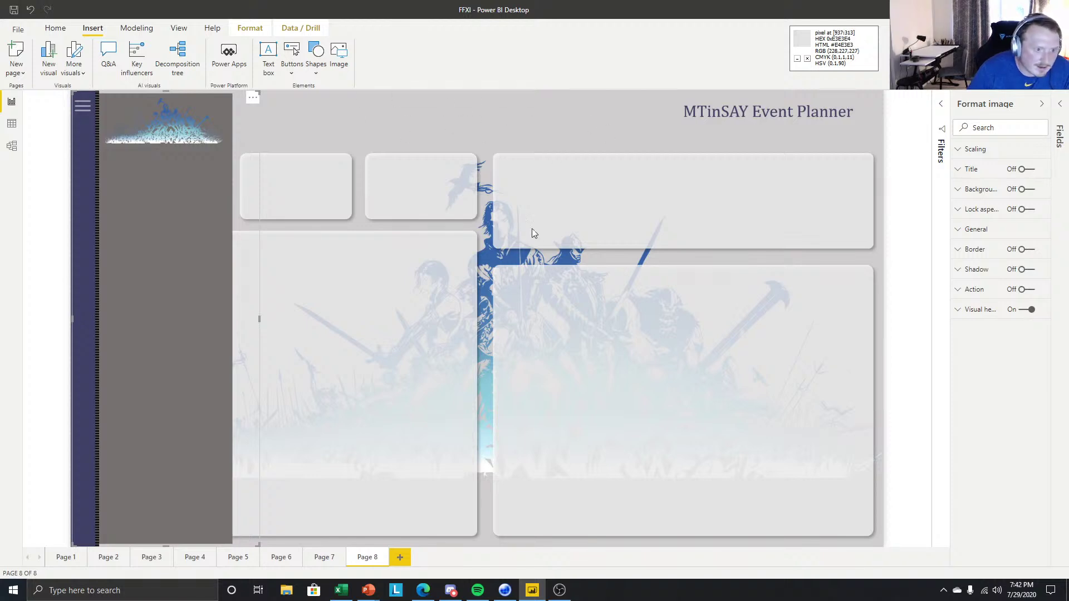
{"action": "left_click", "coordinate": [518, 120]}
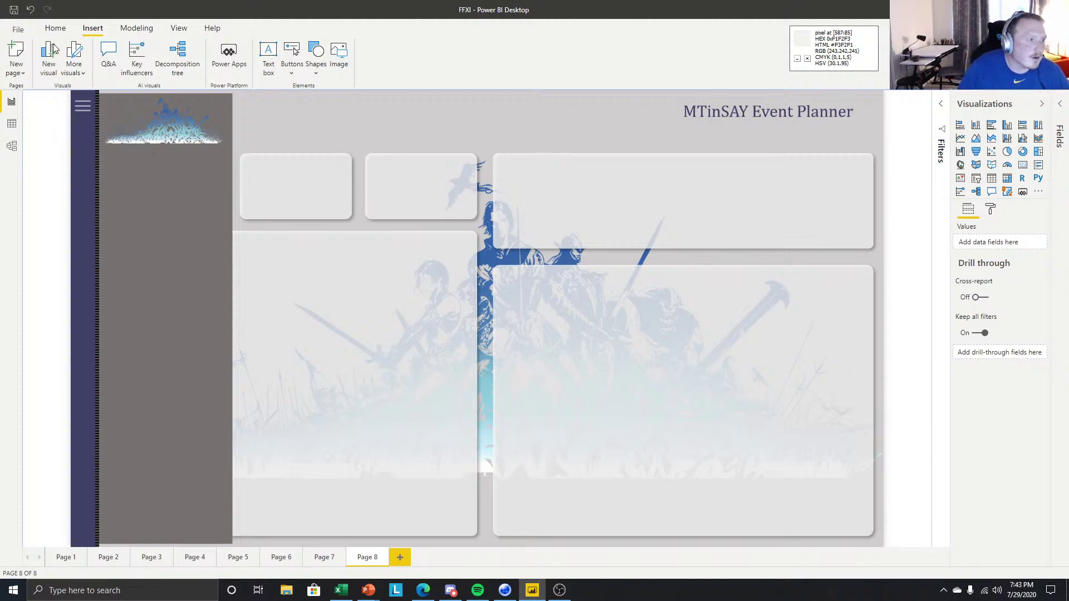
Shift the flyout image slightly and nudge it back into line with the sidebar's dotted edge.
{"action": "left_click", "coordinate": [172, 186]}
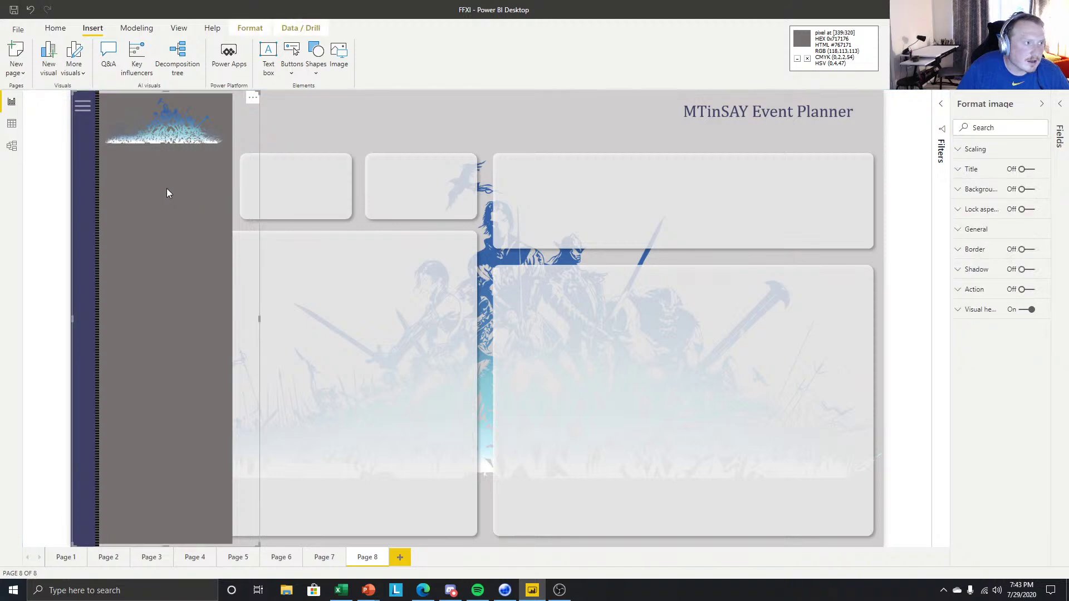
{"action": "mouse_move", "coordinate": [166, 188]}
{"action": "left_mouse_down"}
{"action": "mouse_move", "coordinate": [186, 191]}
{"action": "mouse_move", "coordinate": [168, 191]}
{"action": "left_mouse_up"}
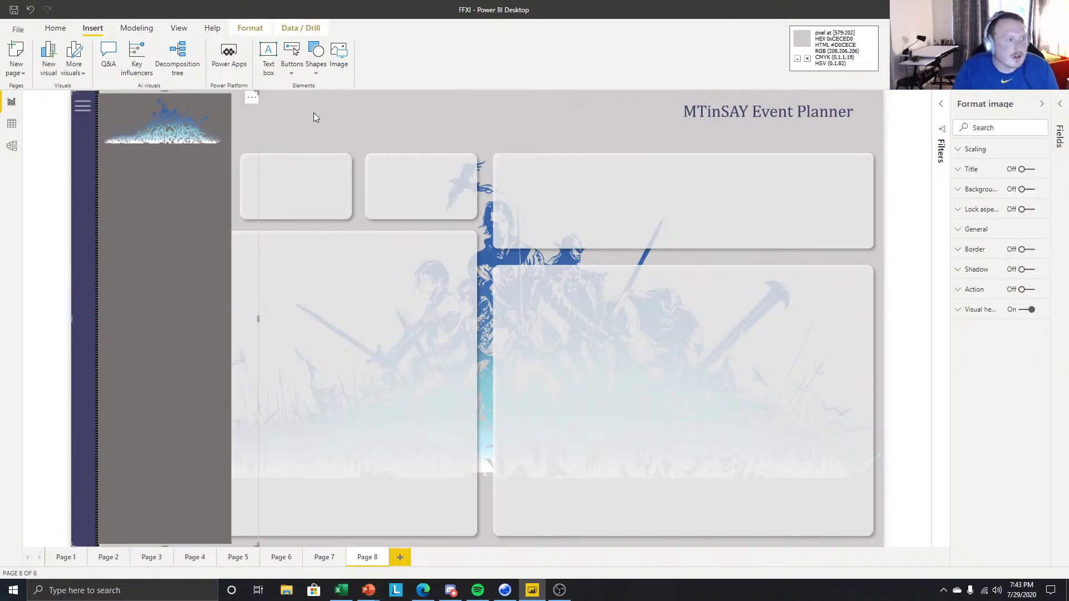
{"action": "left_click", "coordinate": [313, 113]}
{"action": "left_click", "coordinate": [189, 193]}
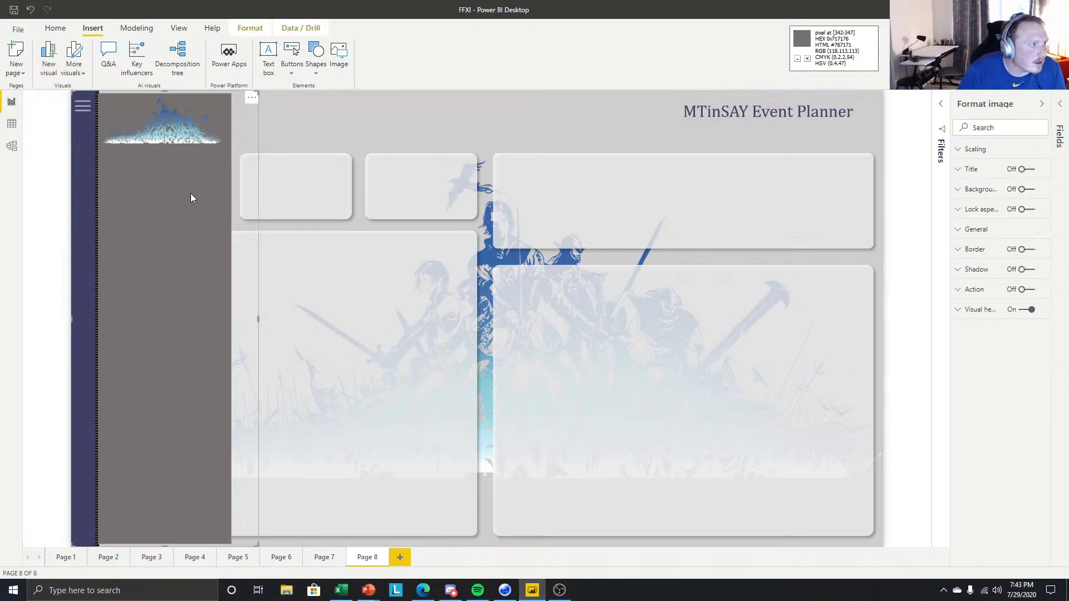
{"action": "key", "text": "Right"}
{"action": "key", "text": "Right"}
{"action": "key", "text": "Left"}
{"action": "key", "text": "Right"}
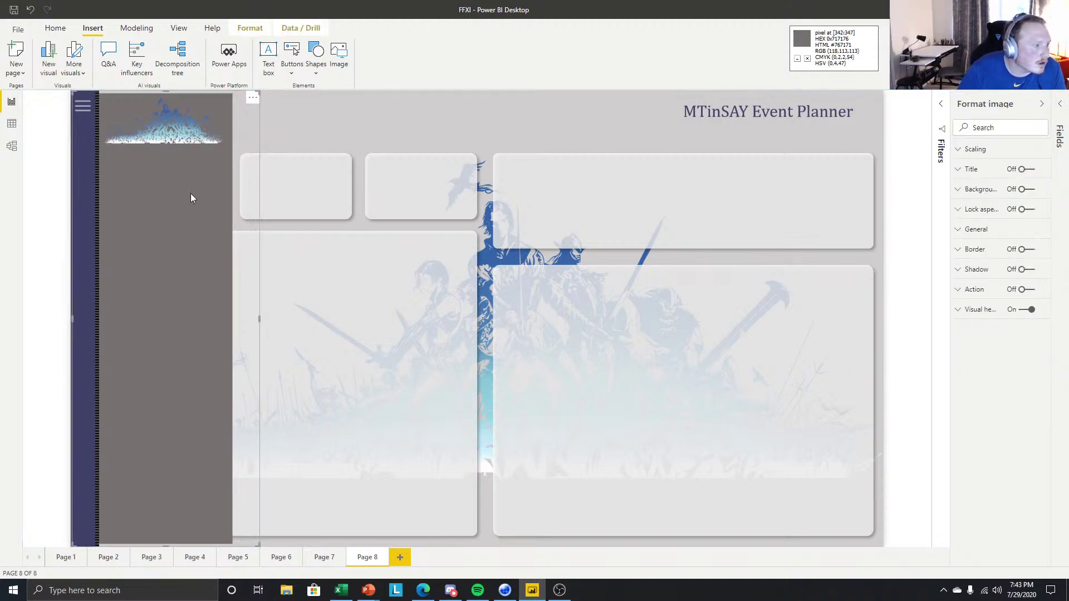
{"action": "key", "text": "Right"}
{"action": "key", "text": "Left"}
{"action": "left_click", "coordinate": [476, 99]}
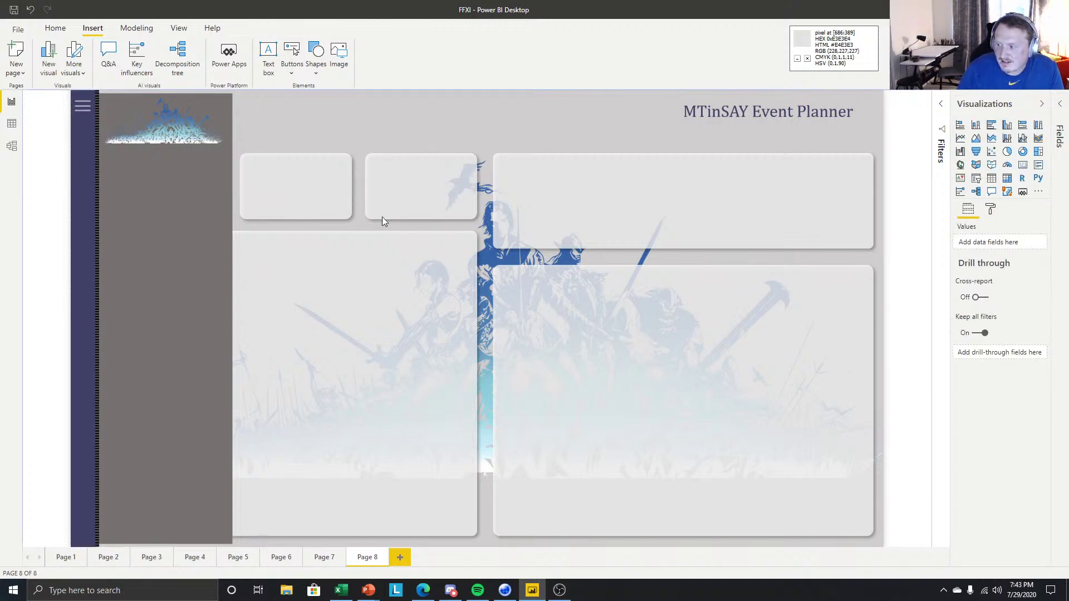
Insert a blank button and place it beneath the flyout panel's logo, sized to nearly the panel's width.
{"action": "left_click", "coordinate": [242, 143]}
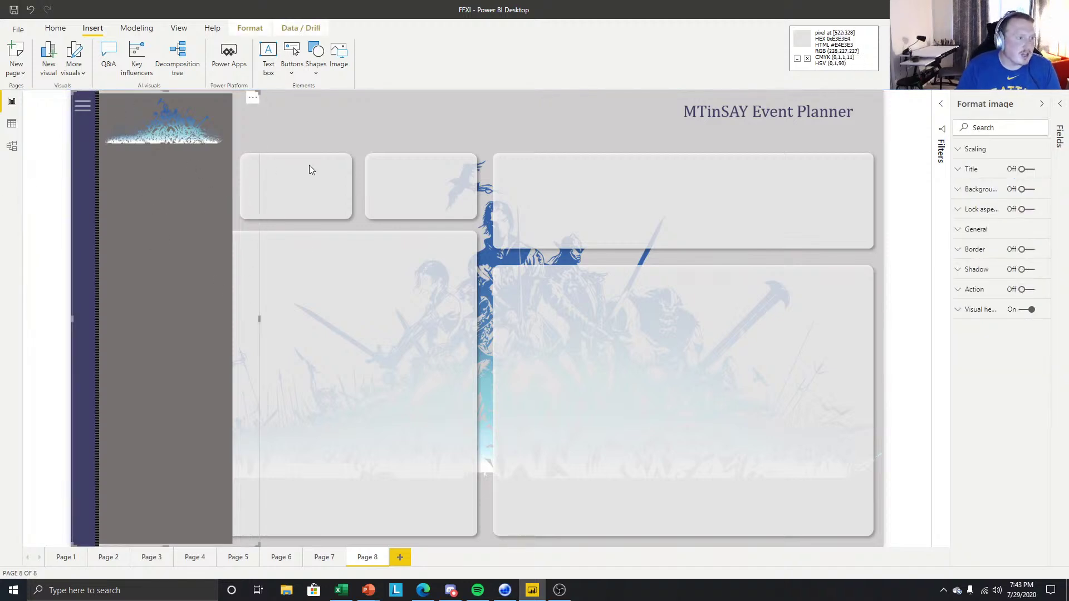
{"action": "left_click", "coordinate": [445, 115]}
{"action": "left_click", "coordinate": [292, 68]}
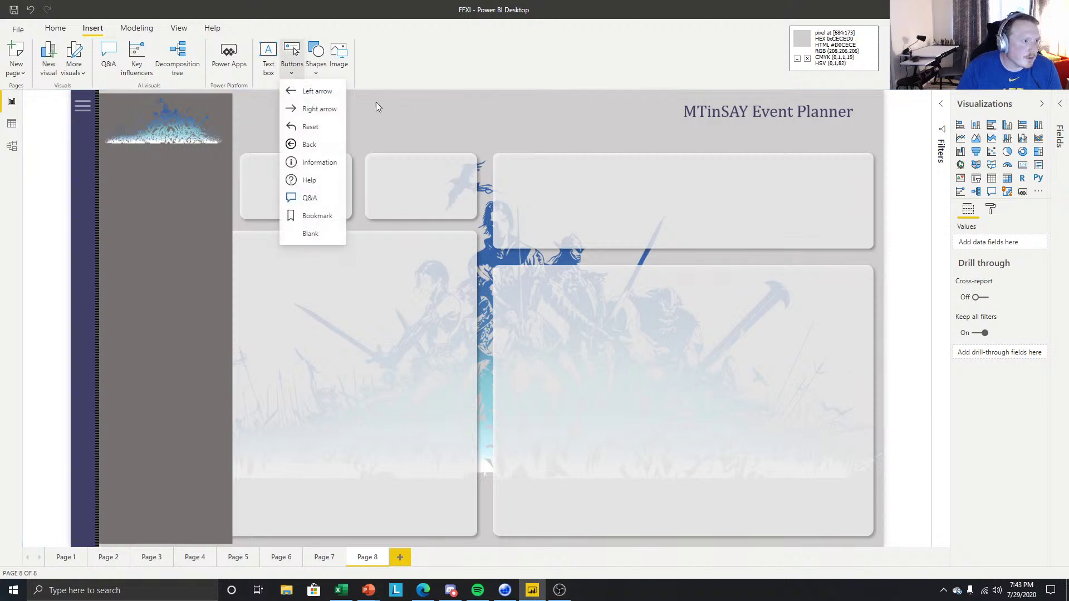
{"action": "left_click", "coordinate": [312, 233]}
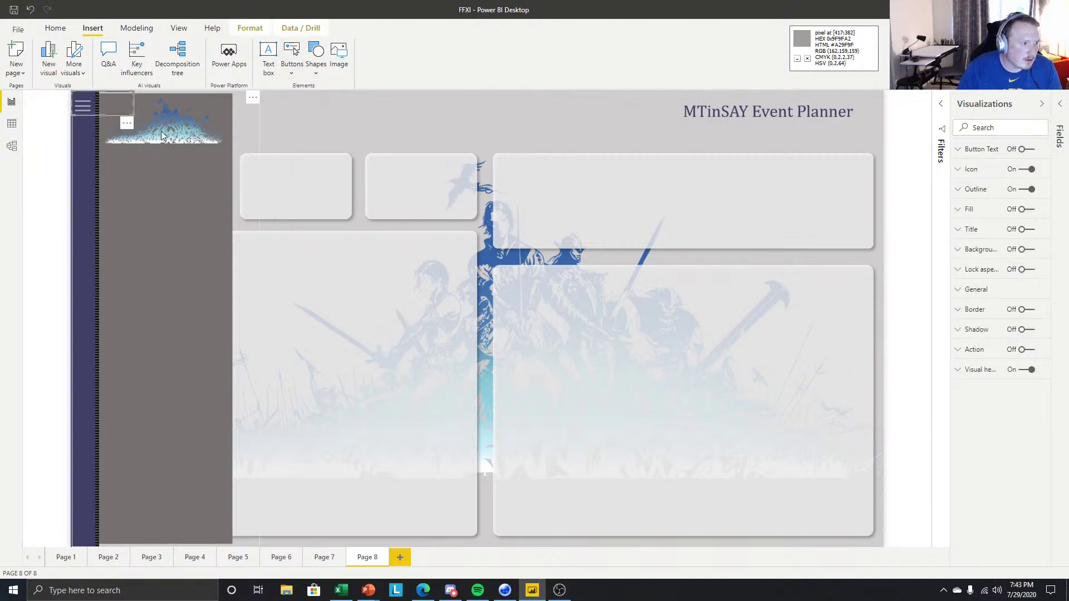
{"action": "left_click_drag", "start_coordinate": [129, 111], "coordinate": [185, 209]}
{"action": "key", "text": "ctrl+c"}
{"action": "key", "text": "ctrl+v"}
{"action": "key", "text": "Delete"}
{"action": "left_click", "coordinate": [166, 181]}
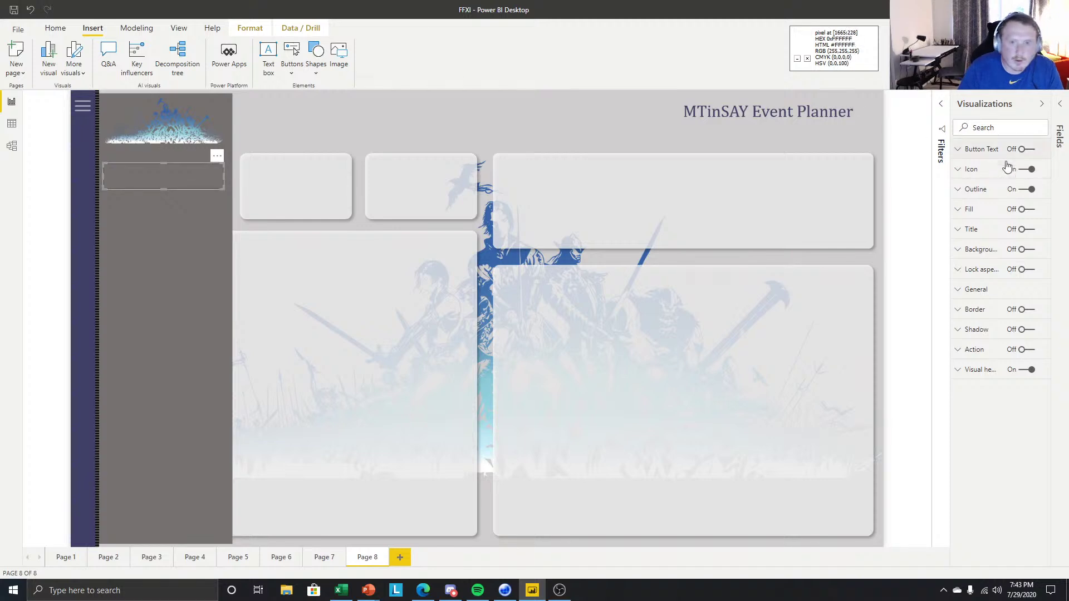
Turn off the blank button's icon, outline and visual header, and nudge it into position under the logo.
{"action": "left_click", "coordinate": [1027, 170]}
{"action": "left_click", "coordinate": [1027, 189]}
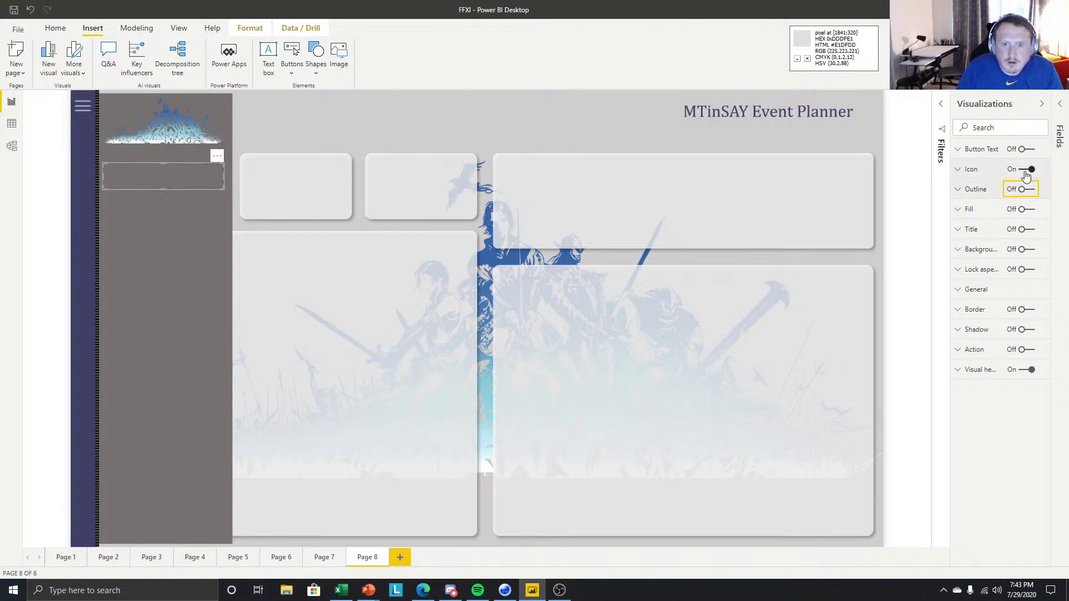
{"action": "left_click", "coordinate": [1030, 369]}
{"action": "left_click_drag", "start_coordinate": [150, 173], "coordinate": [153, 173]}
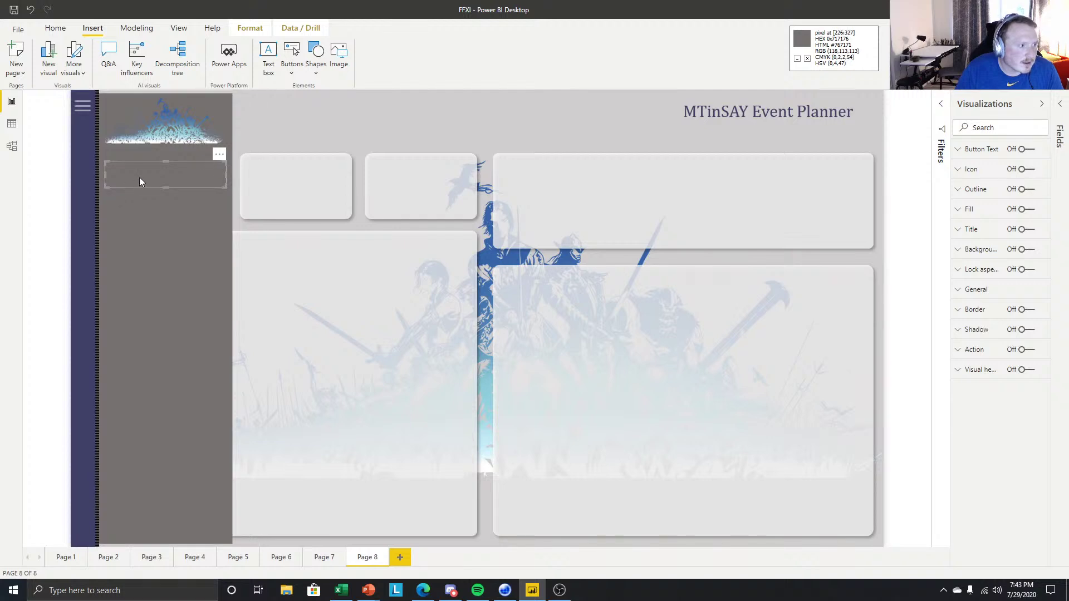
{"action": "left_click_drag", "start_coordinate": [139, 179], "coordinate": [138, 180]}
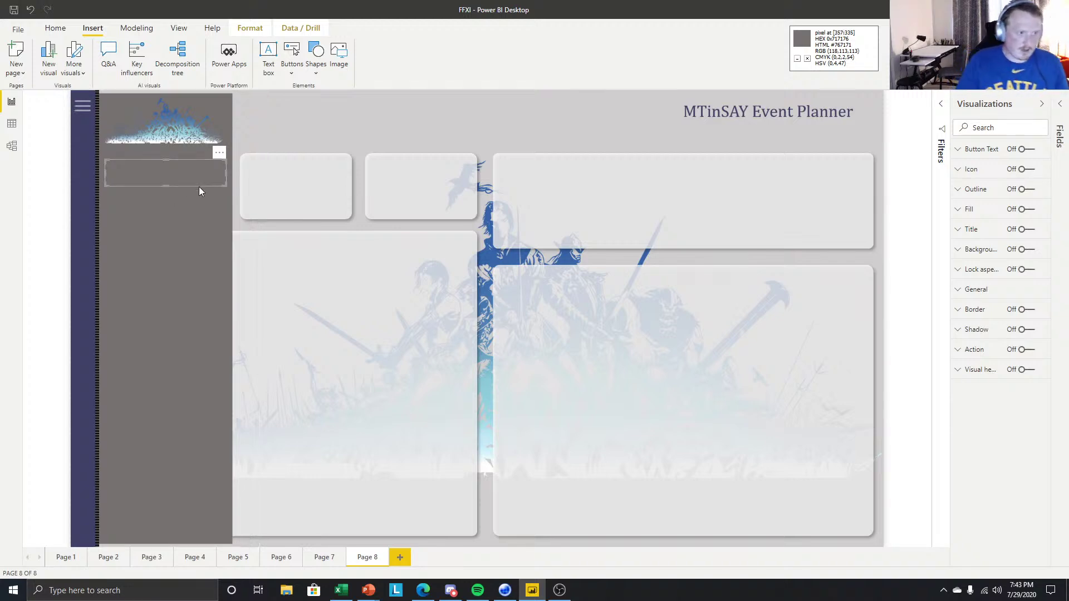
Turn on the button's text, enter "Event Planner" as its label, and set the font family to Cambria.
{"action": "left_click", "coordinate": [1016, 150]}
{"action": "left_click", "coordinate": [982, 152]}
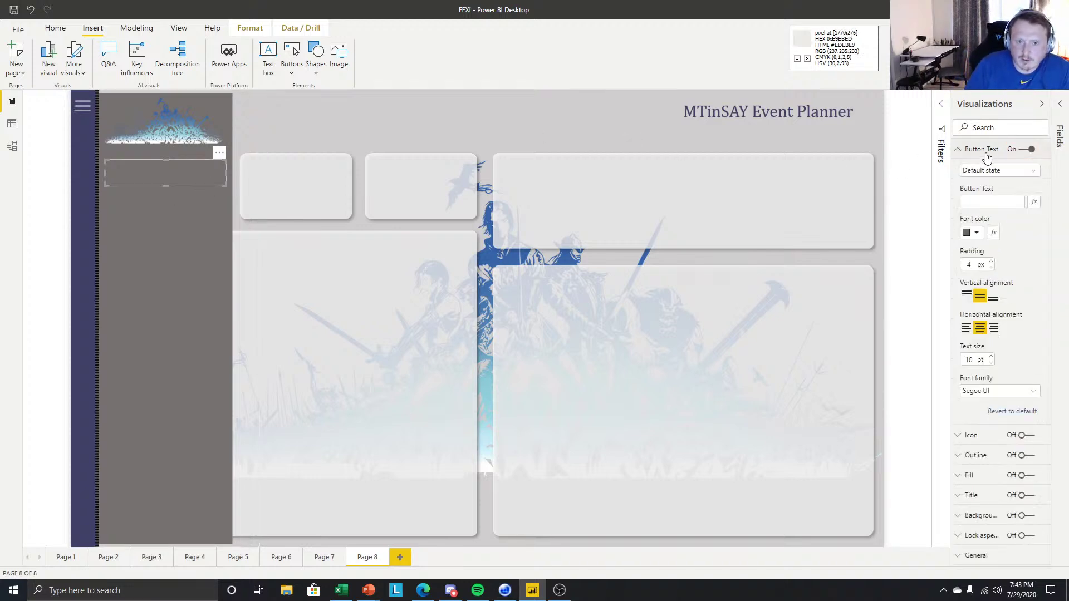
{"action": "left_click", "coordinate": [990, 199]}
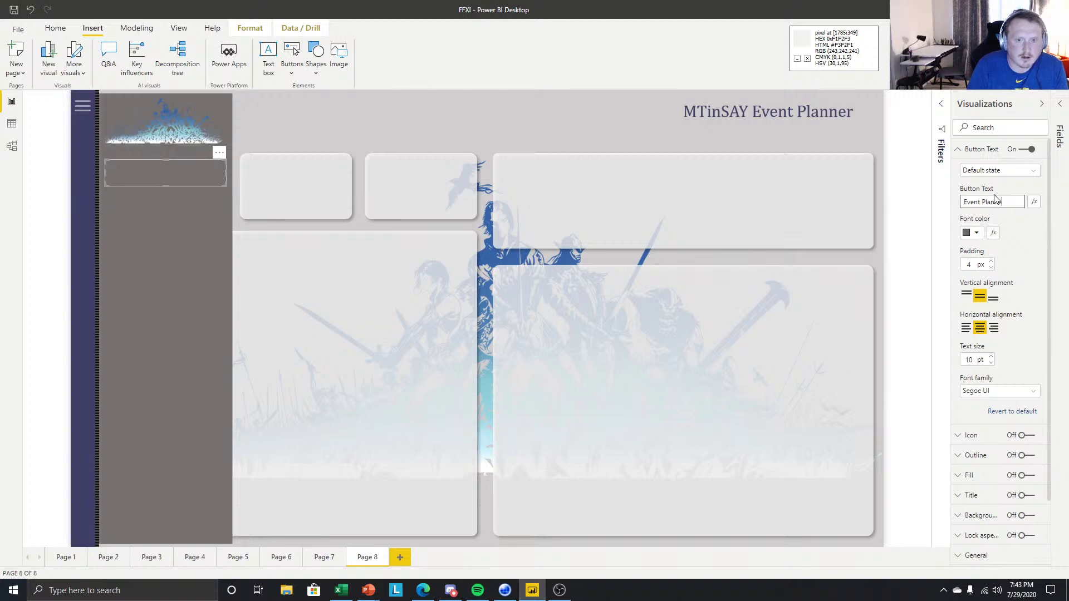
{"action": "type", "text": "Event Planner"}
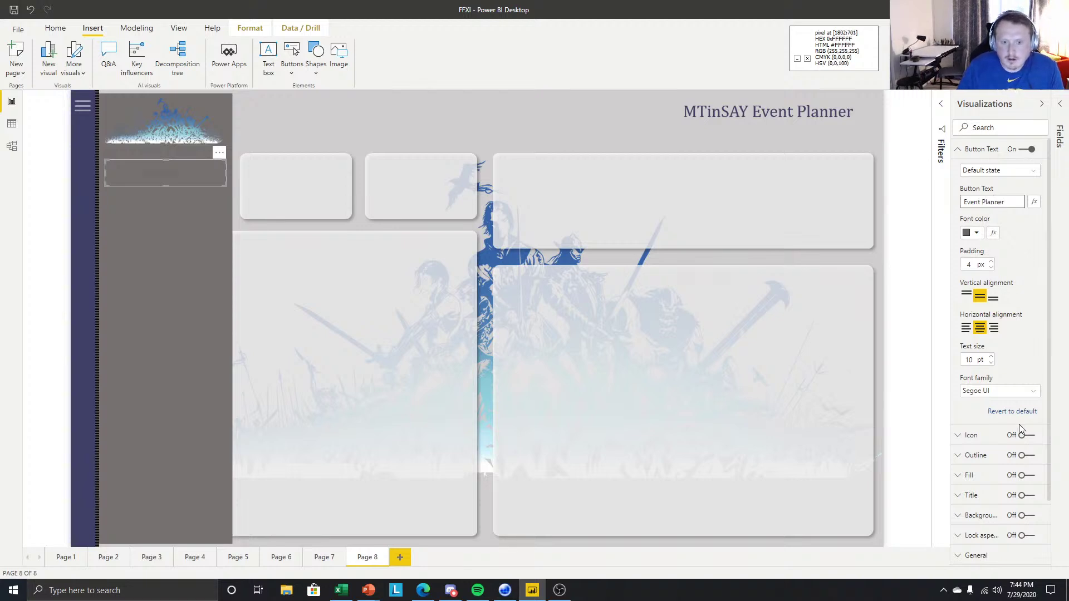
{"action": "left_click", "coordinate": [1007, 396]}
{"action": "left_click", "coordinate": [1000, 455]}
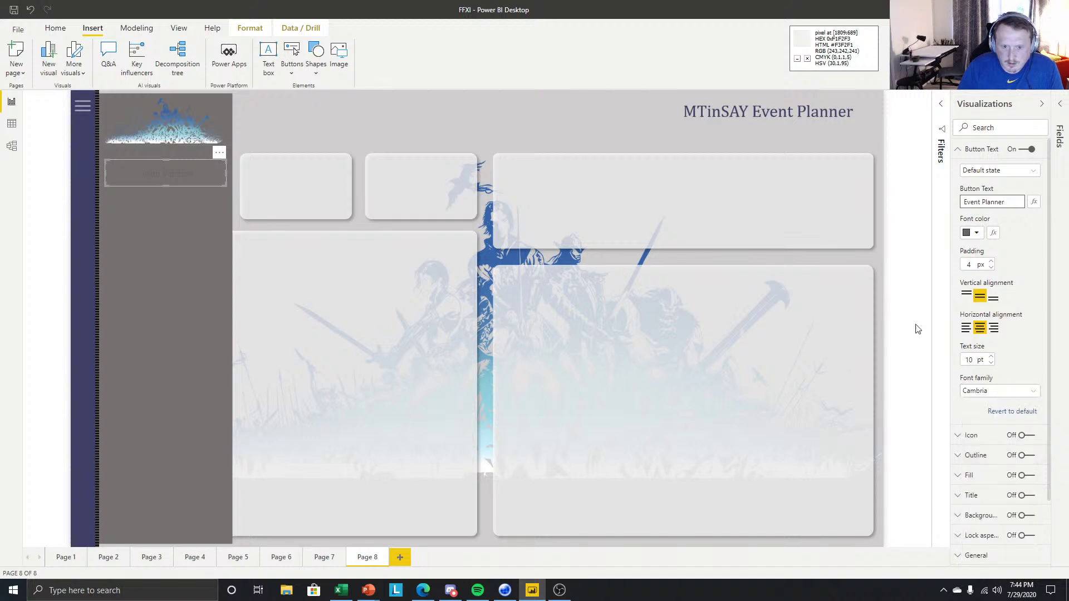
Set the Event Planner button's font color to white and its text size to 14 pt.
{"action": "left_click", "coordinate": [972, 233]}
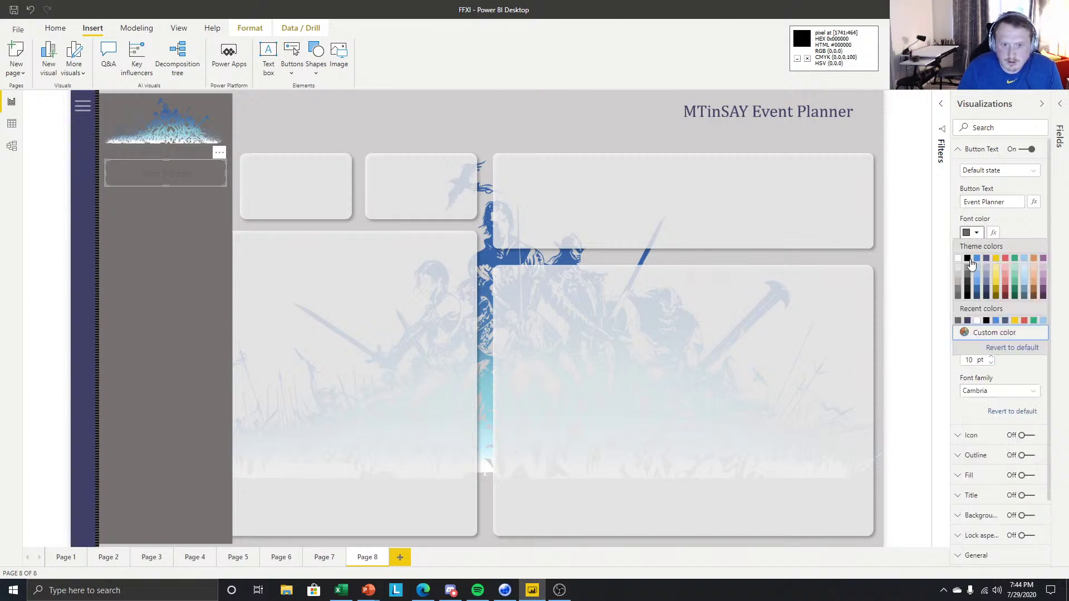
{"action": "left_click", "coordinate": [957, 258]}
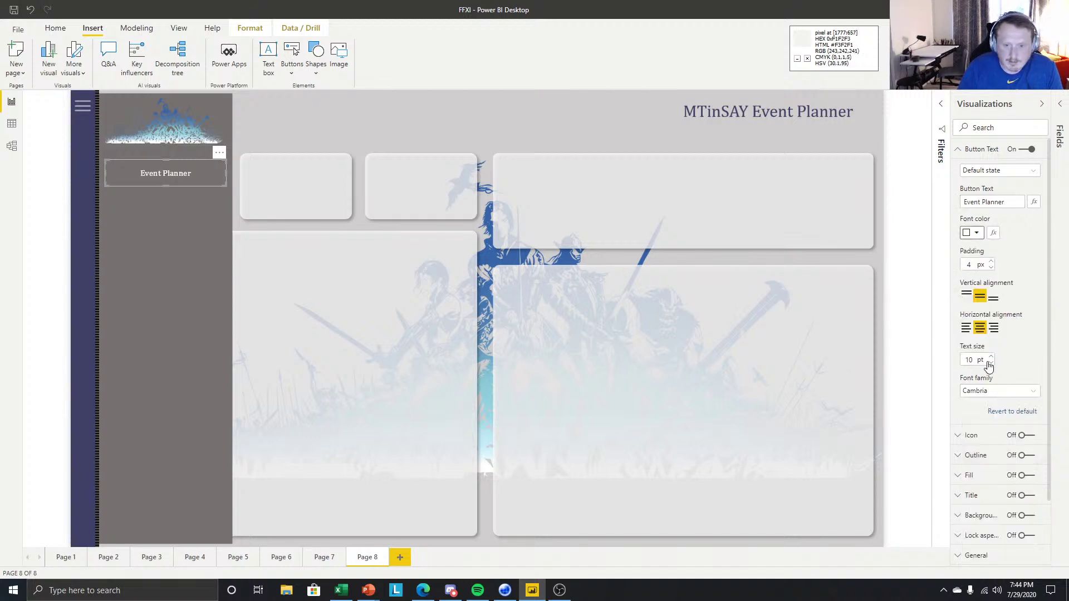
{"action": "left_click", "coordinate": [990, 357]}
{"action": "left_click", "coordinate": [990, 357]}
{"action": "left_click", "coordinate": [990, 357]}
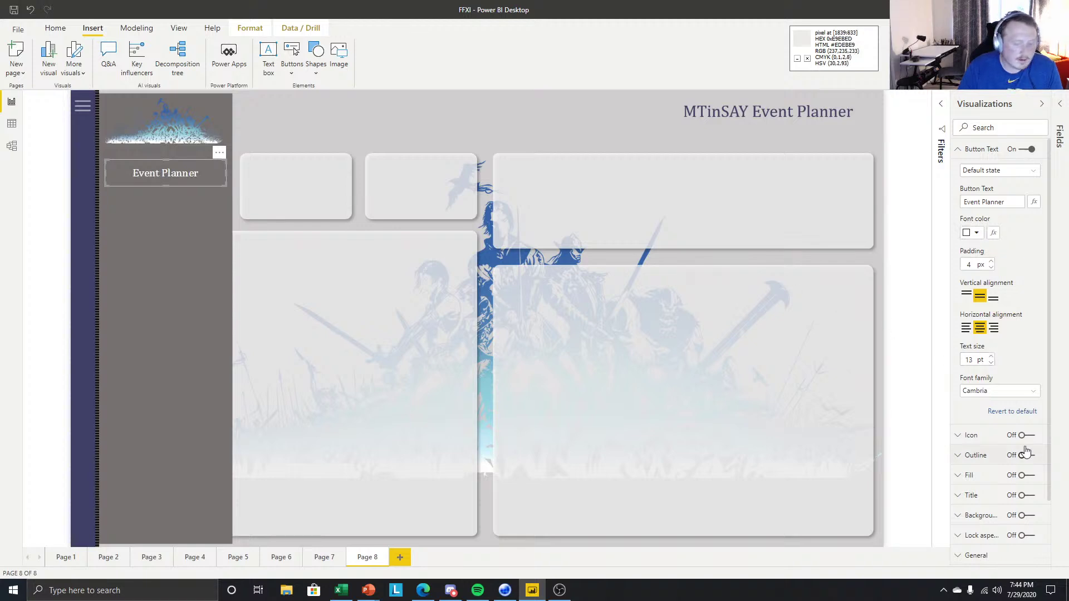
{"action": "left_click", "coordinate": [991, 357]}
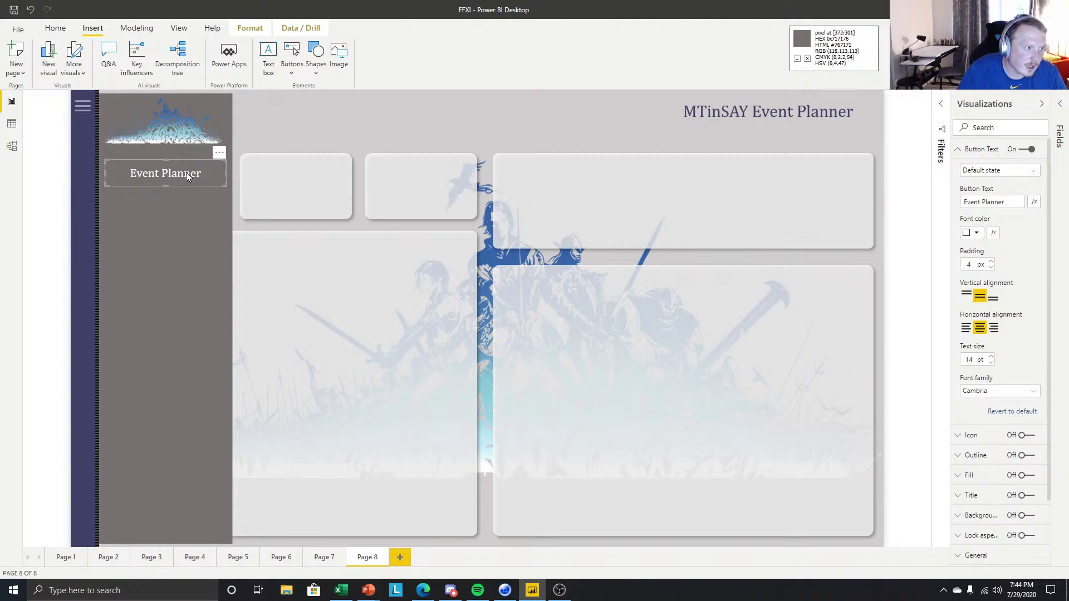
Duplicate the Event Planner button, place the copy directly below it, and change the copy's text to "Event Stats".
{"action": "left_click_drag", "start_coordinate": [226, 172], "coordinate": [194, 204]}
{"action": "key", "text": "ctrl+c"}
{"action": "key", "text": "ctrl+v"}
{"action": "triple_click", "coordinate": [1007, 201]}
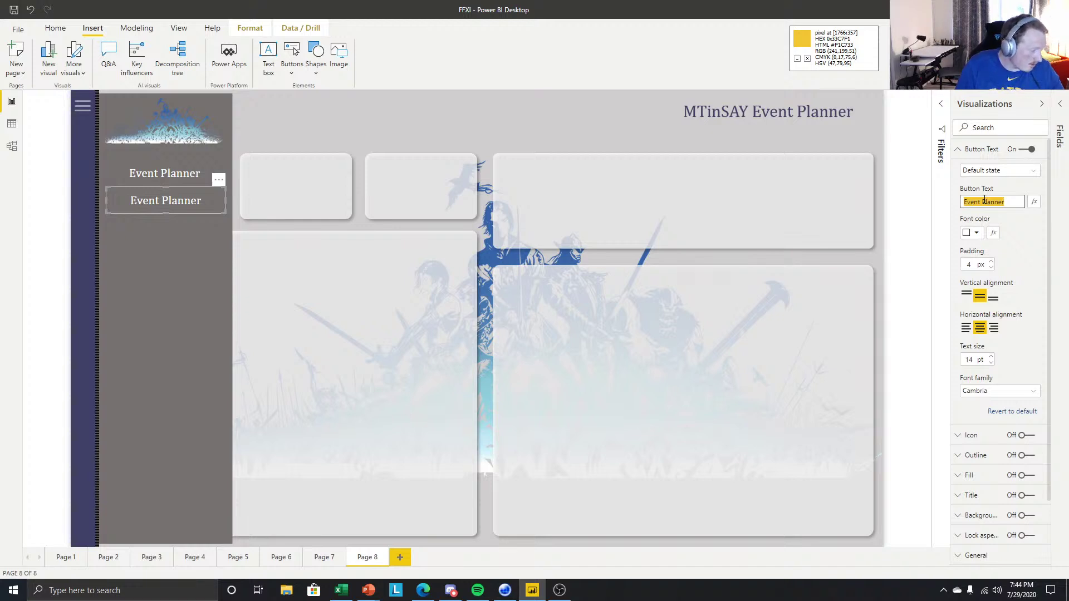
{"action": "type", "text": "Eve"}
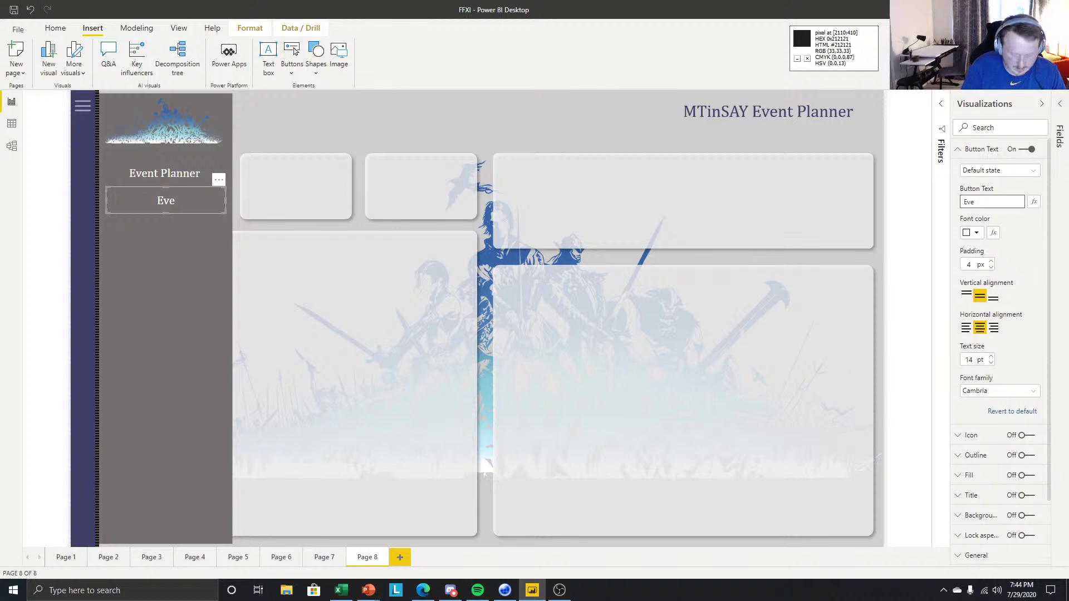
{"action": "type", "text": "nt St"}
{"action": "key", "text": "BackSpace"}
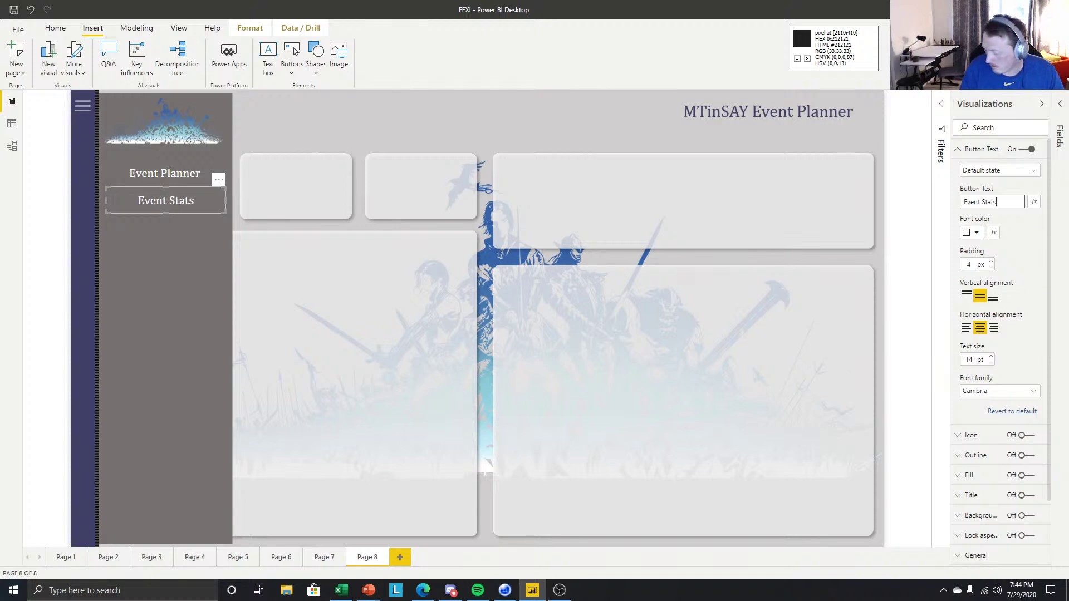
{"action": "left_click", "coordinate": [491, 127]}
Set the Event Stats button's on-hover font color to a light tint of the theme blue.
{"action": "left_click", "coordinate": [163, 205]}
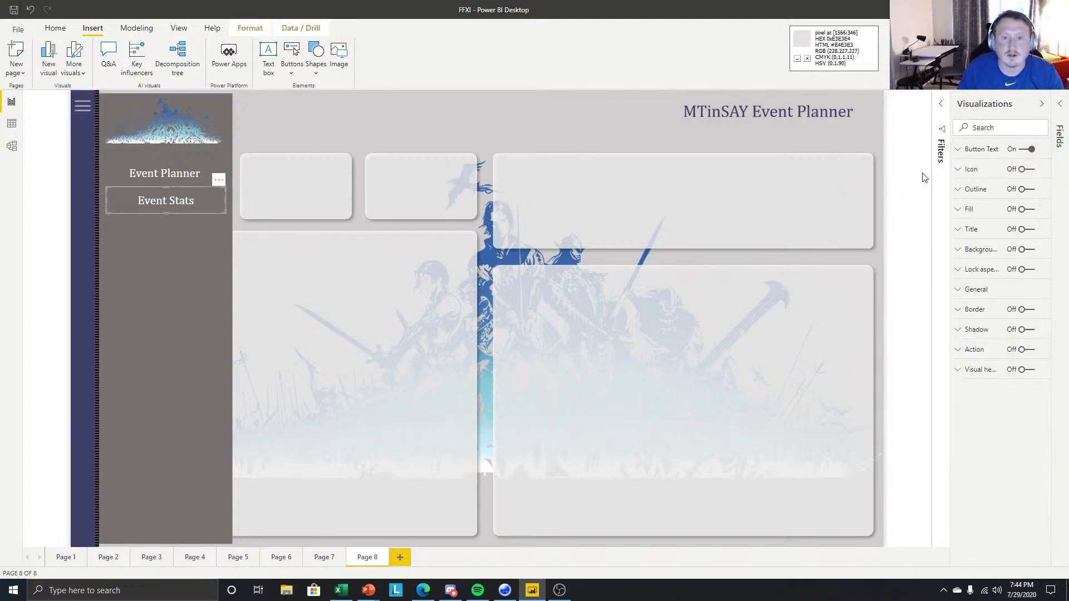
{"action": "left_click", "coordinate": [979, 149]}
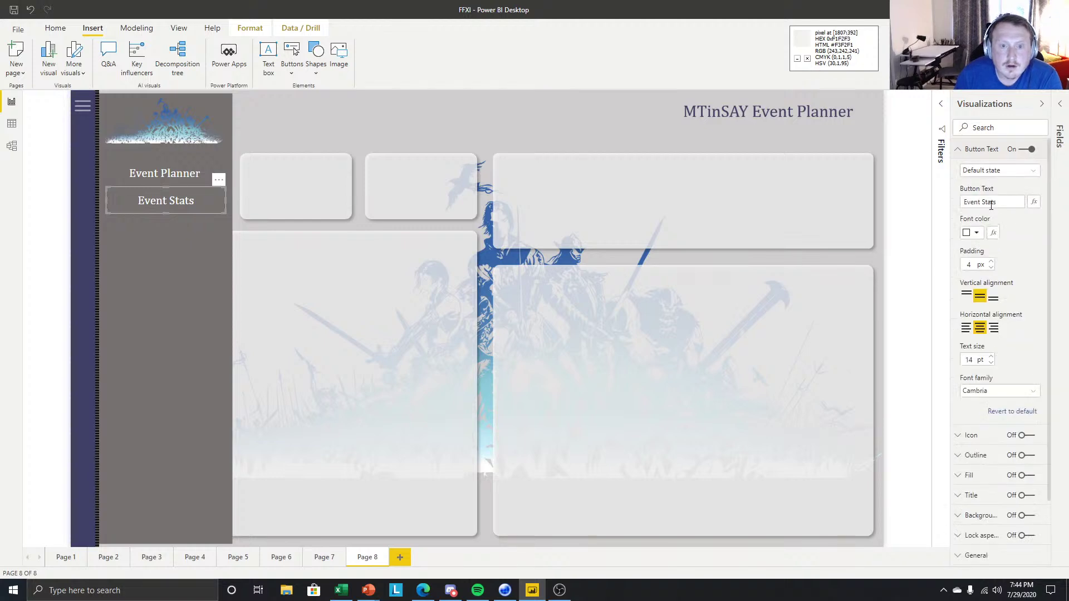
{"action": "left_click", "coordinate": [1025, 170]}
{"action": "left_click", "coordinate": [1003, 196]}
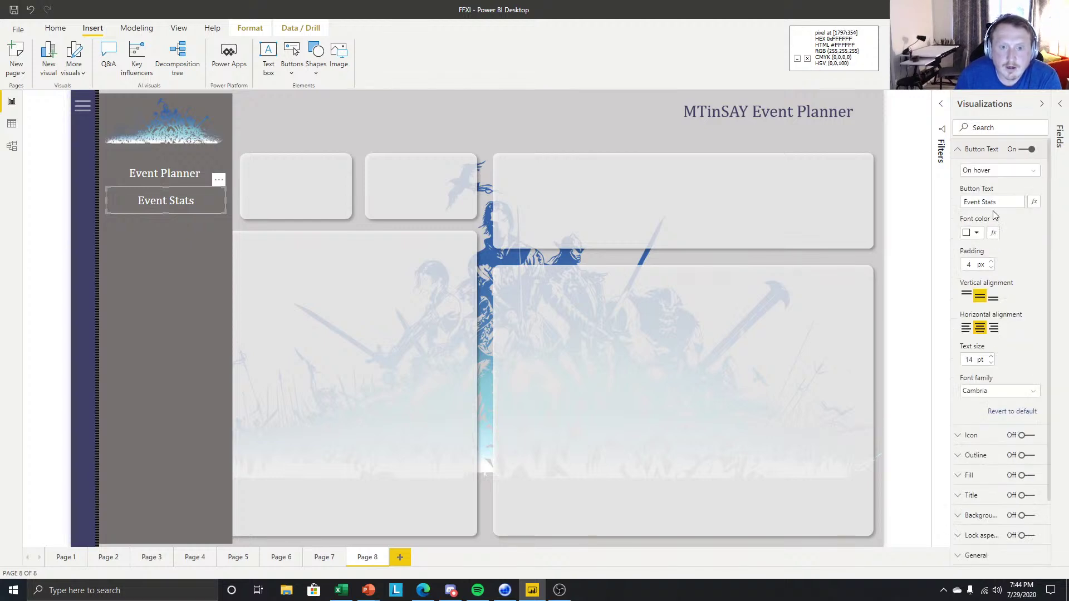
{"action": "left_click", "coordinate": [977, 233]}
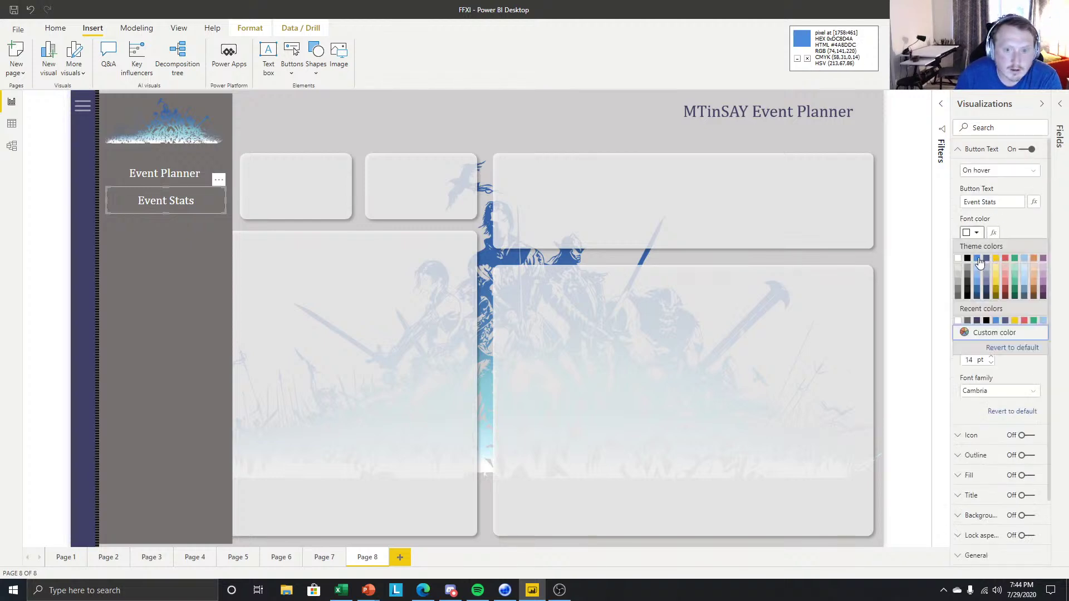
{"action": "left_click", "coordinate": [996, 320]}
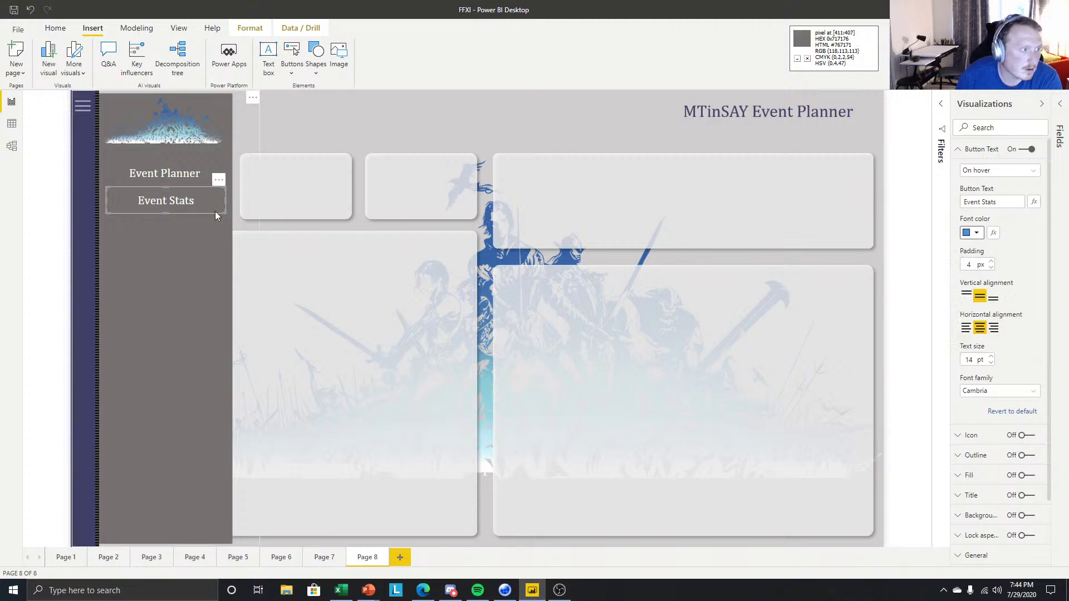
{"action": "left_click", "coordinate": [977, 232]}
{"action": "left_click", "coordinate": [1029, 260]}
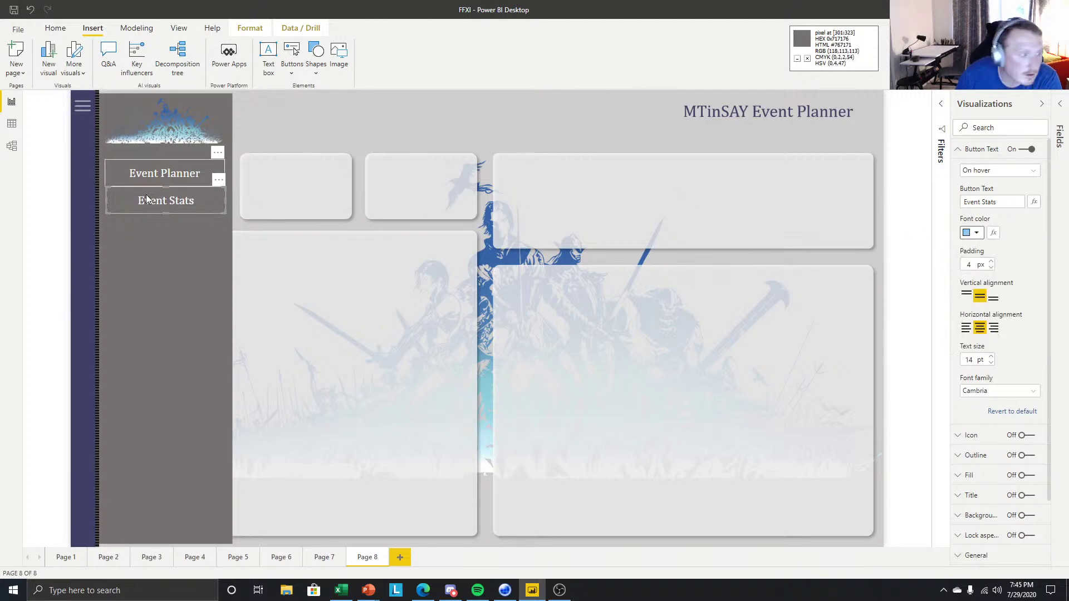
{"action": "left_click", "coordinate": [978, 234]}
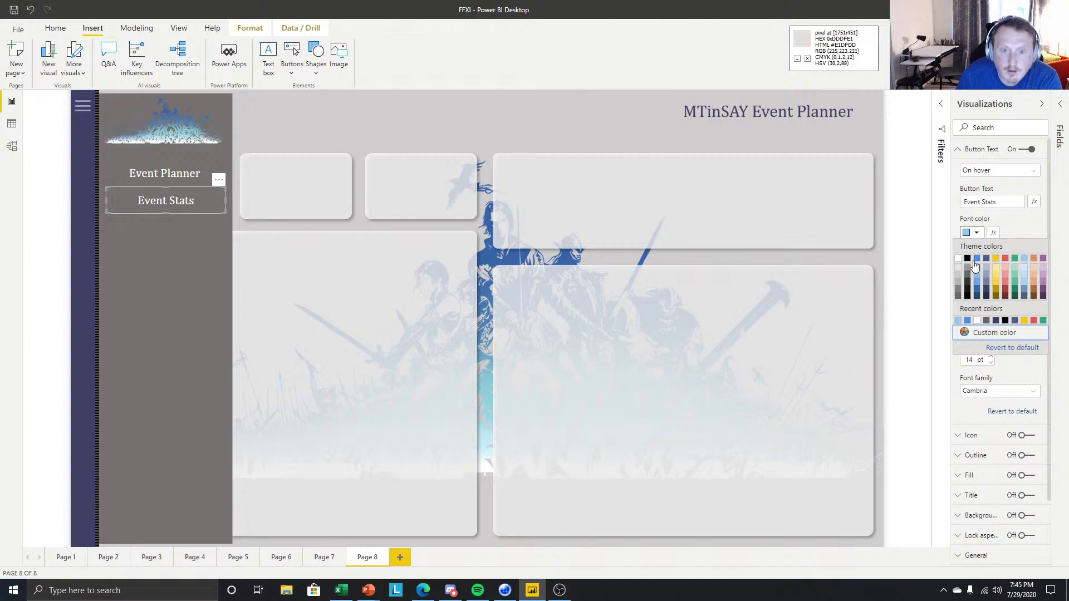
{"action": "left_click", "coordinate": [978, 269]}
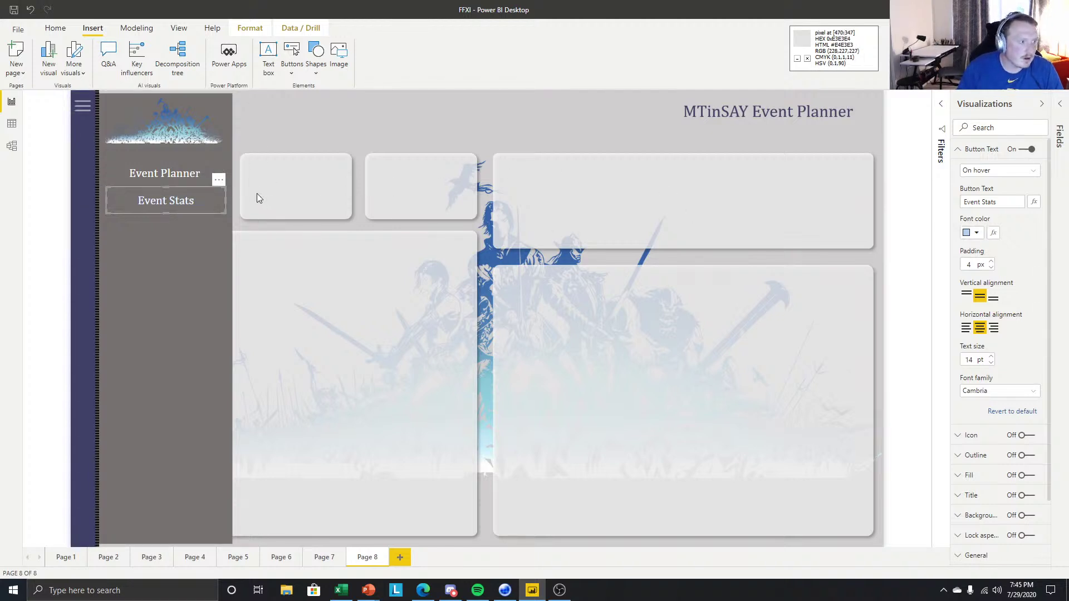
Duplicate the Event Stats button directly below it and set the copy's on-hover text to "Player Analysis".
{"action": "key", "text": "ctrl+c"}
{"action": "key", "text": "ctrl+v"}
{"action": "left_click_drag", "start_coordinate": [192, 208], "coordinate": [189, 231]}
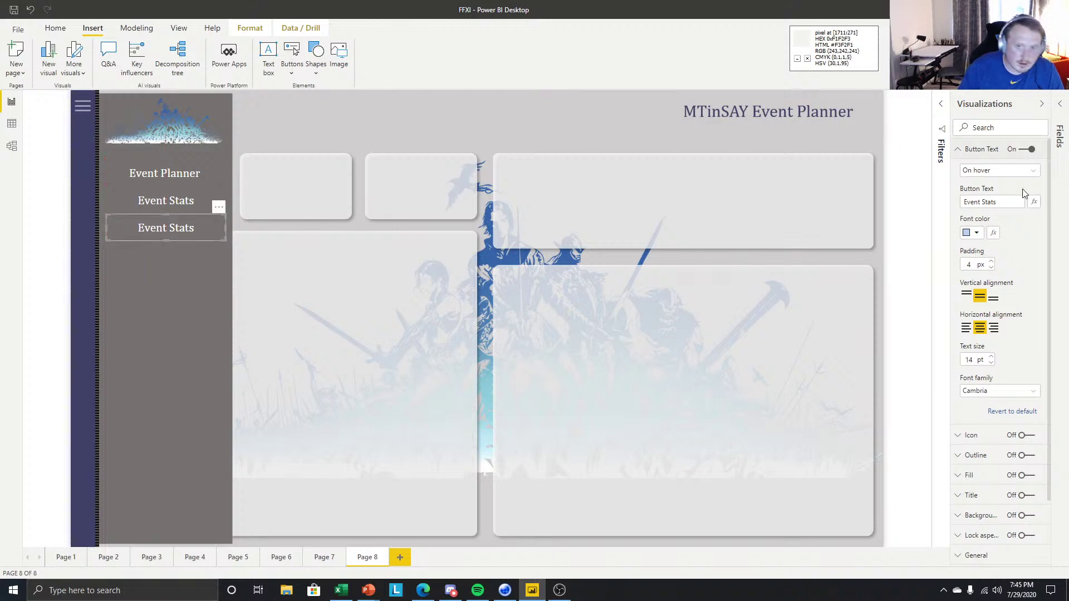
{"action": "left_click_drag", "start_coordinate": [1023, 201], "coordinate": [946, 201]}
{"action": "type", "text": "P"}
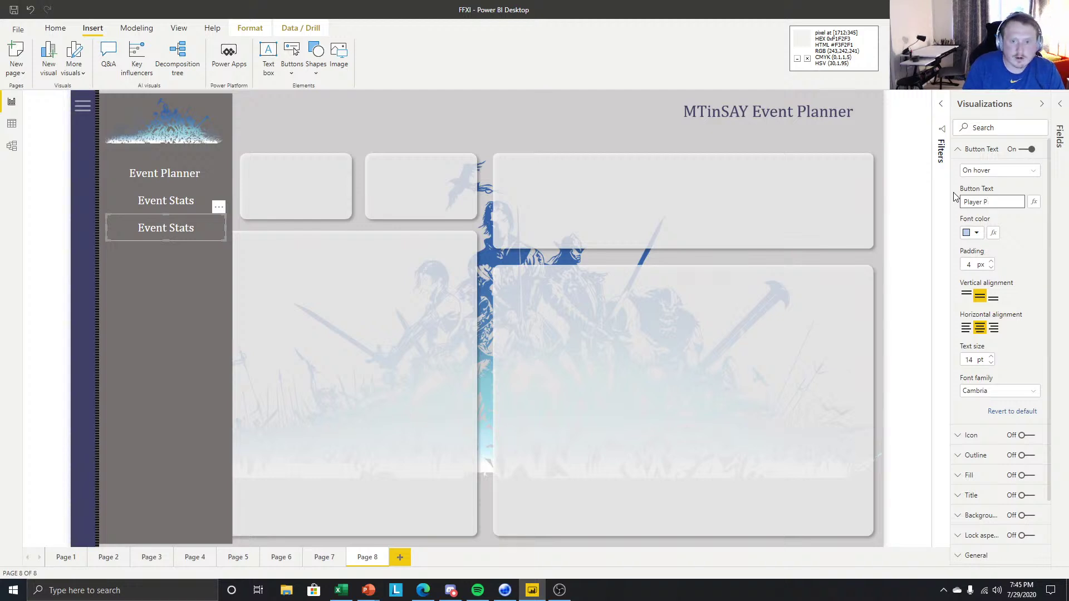
{"action": "key", "text": "BackSpace"}
{"action": "type", "text": "Analysis"}
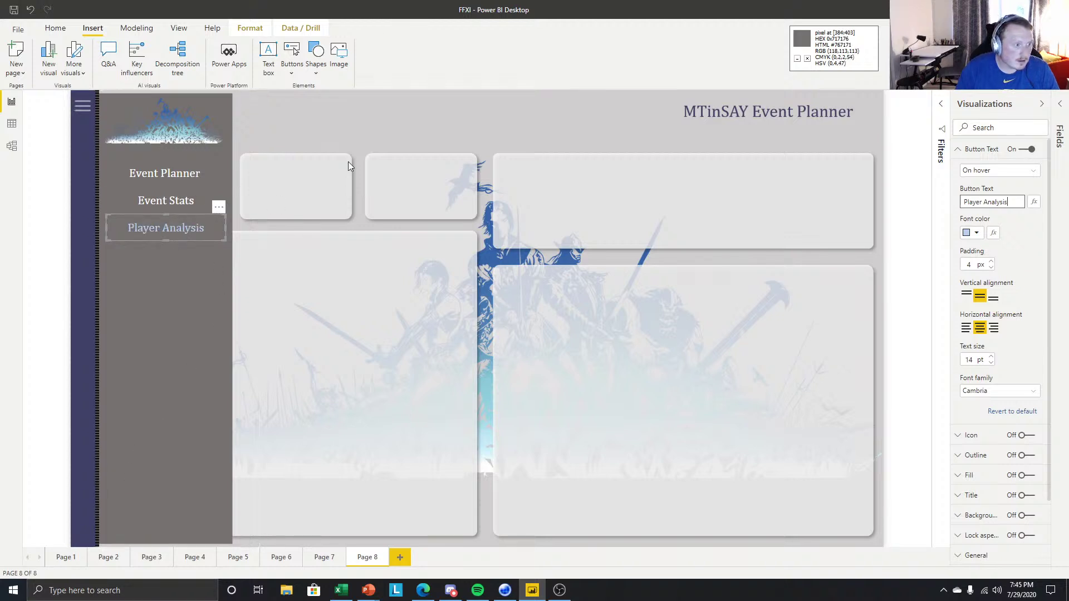
{"action": "left_click", "coordinate": [472, 104]}
Set the third button's default-state text to "Player Analysis" as well.
{"action": "left_click", "coordinate": [200, 233]}
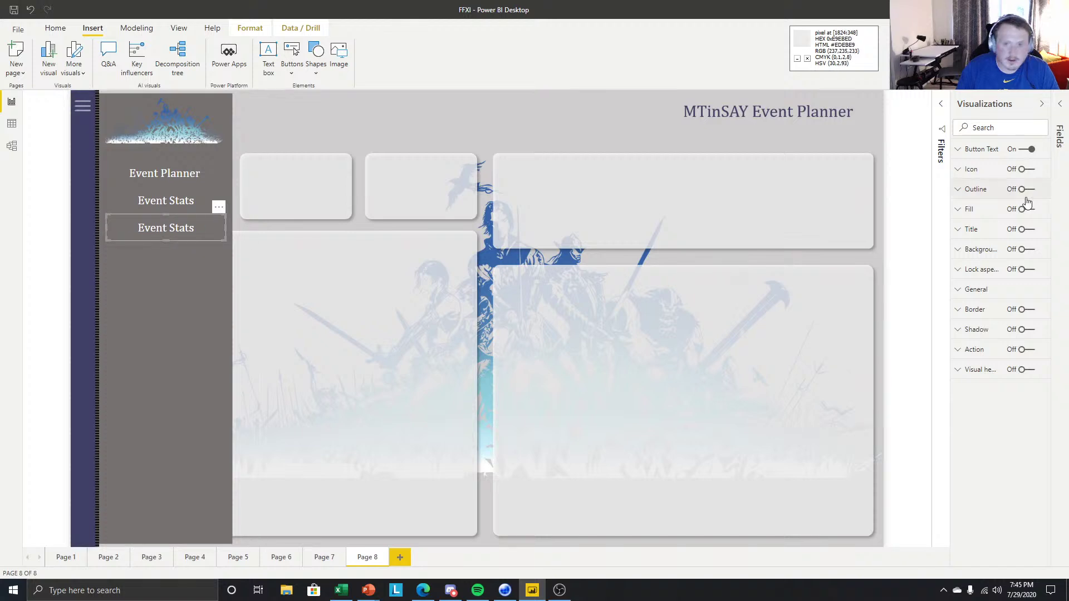
{"action": "left_click", "coordinate": [994, 149]}
{"action": "left_click", "coordinate": [1005, 171]}
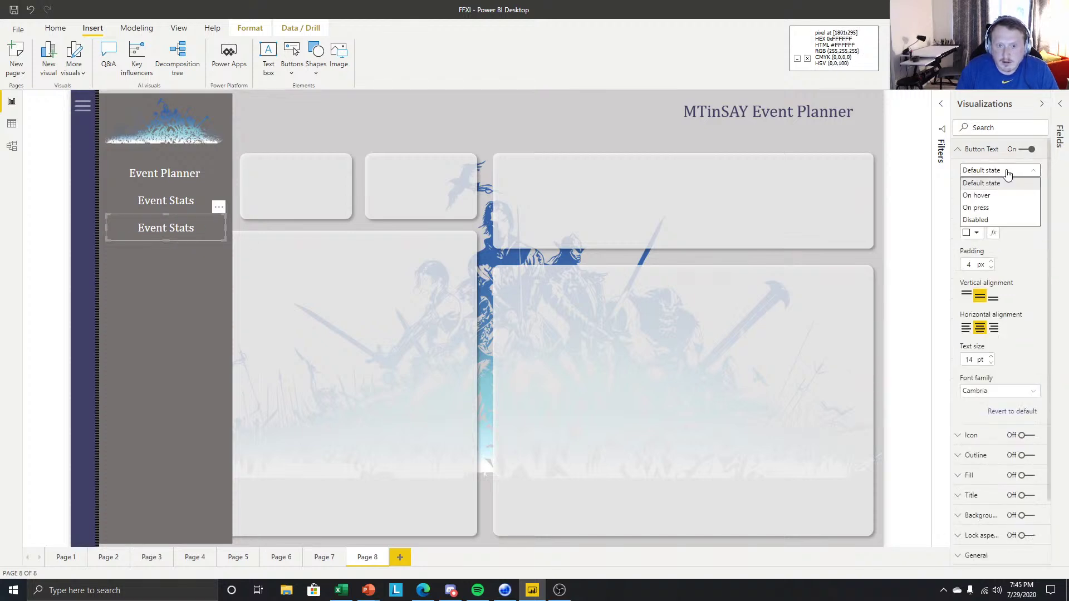
{"action": "left_click", "coordinate": [1007, 174]}
{"action": "left_click_drag", "start_coordinate": [999, 203], "coordinate": [892, 199]}
{"action": "type", "text": "Pla"}
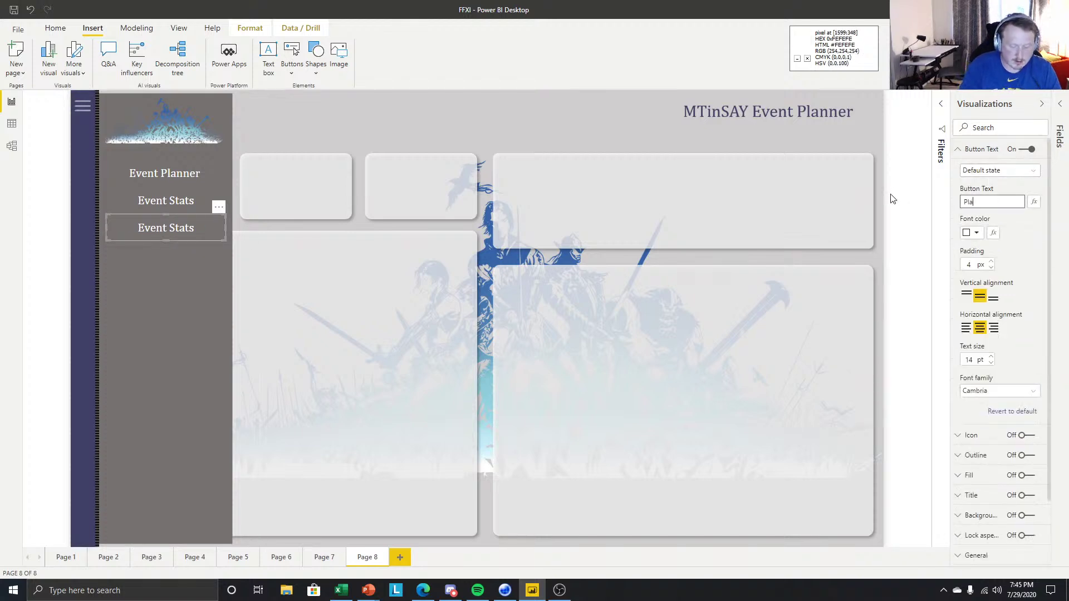
{"action": "type", "text": "yer Analysis"}
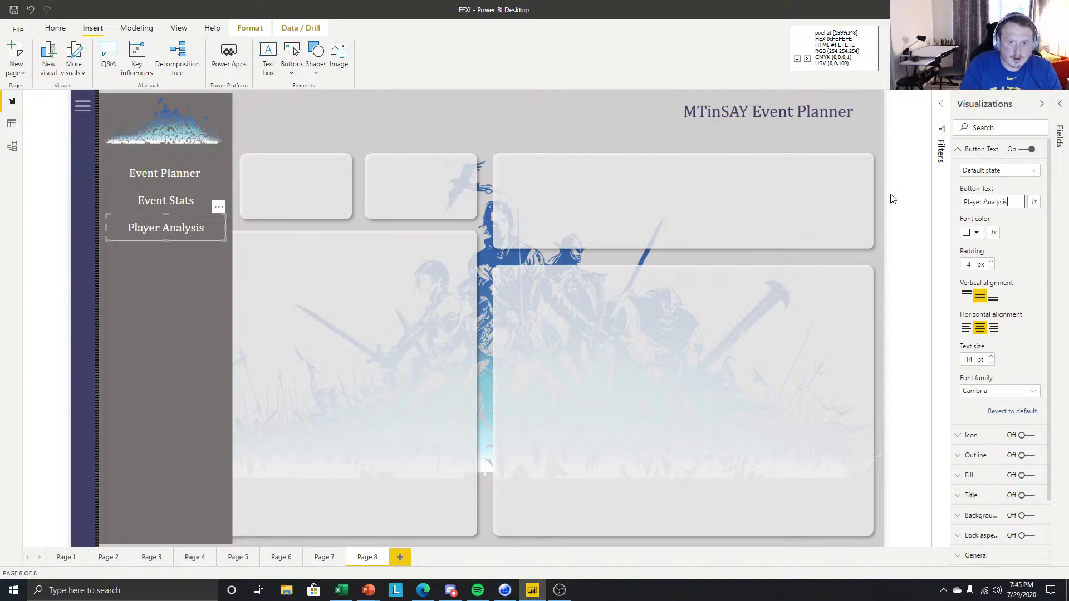
Duplicate the Player Analysis button and place the copy below it in the flyout panel.
{"action": "left_click", "coordinate": [174, 223]}
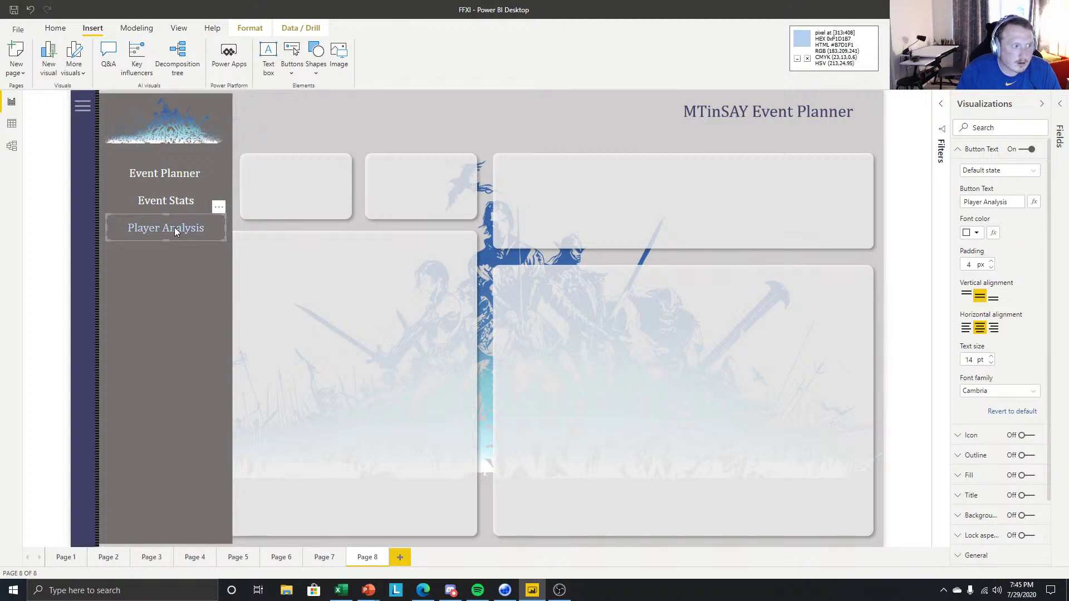
{"action": "left_click_drag", "start_coordinate": [198, 227], "coordinate": [193, 280]}
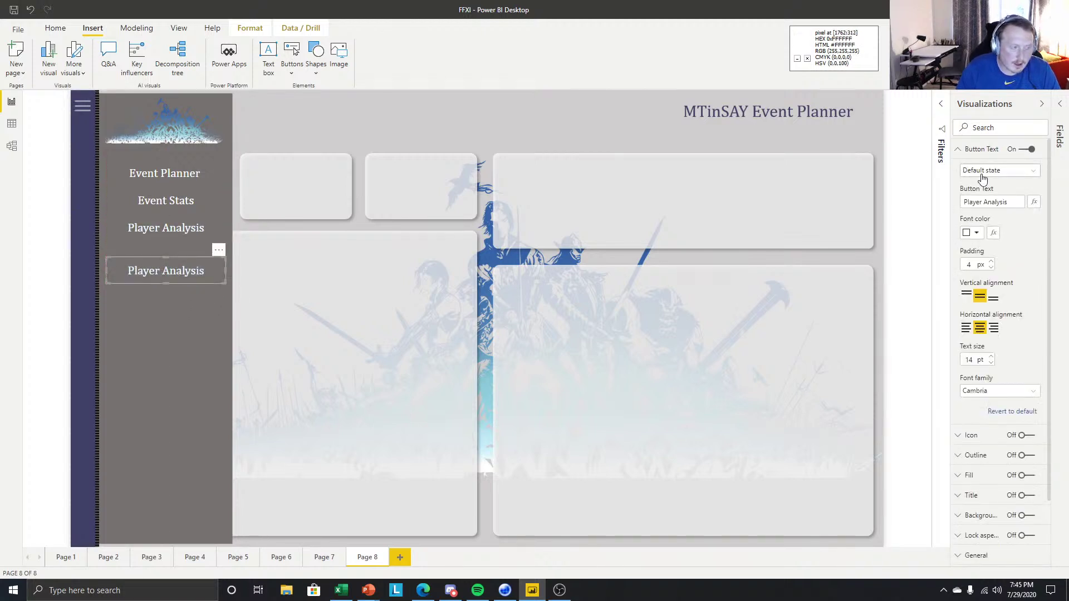
Set the fourth flyout button's default-state text to "Test", leaving its on-hover text alone.
{"action": "triple_click", "coordinate": [997, 203]}
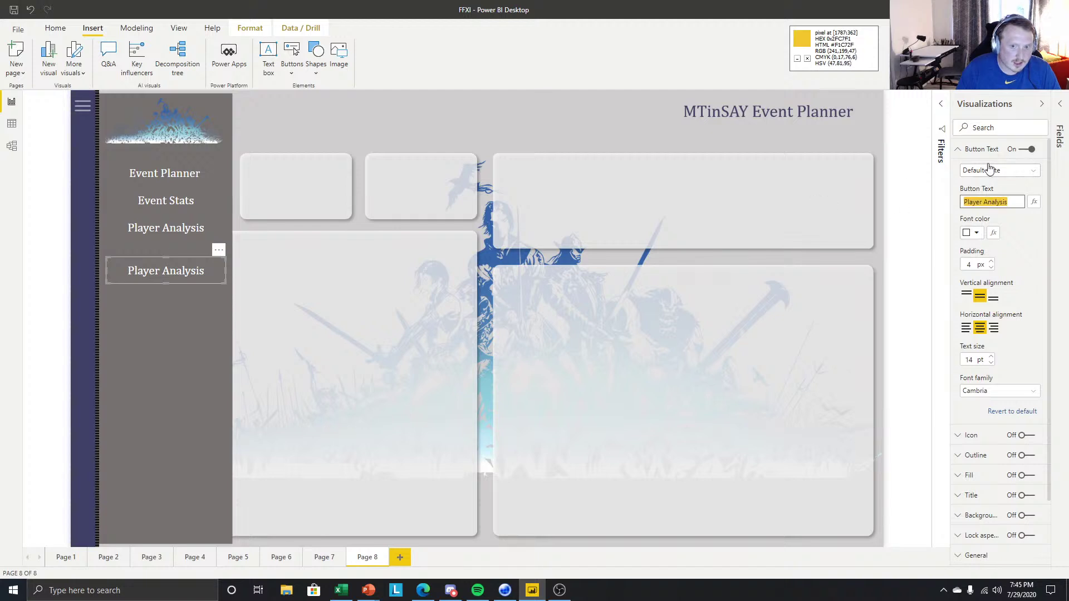
{"action": "type", "text": "Test"}
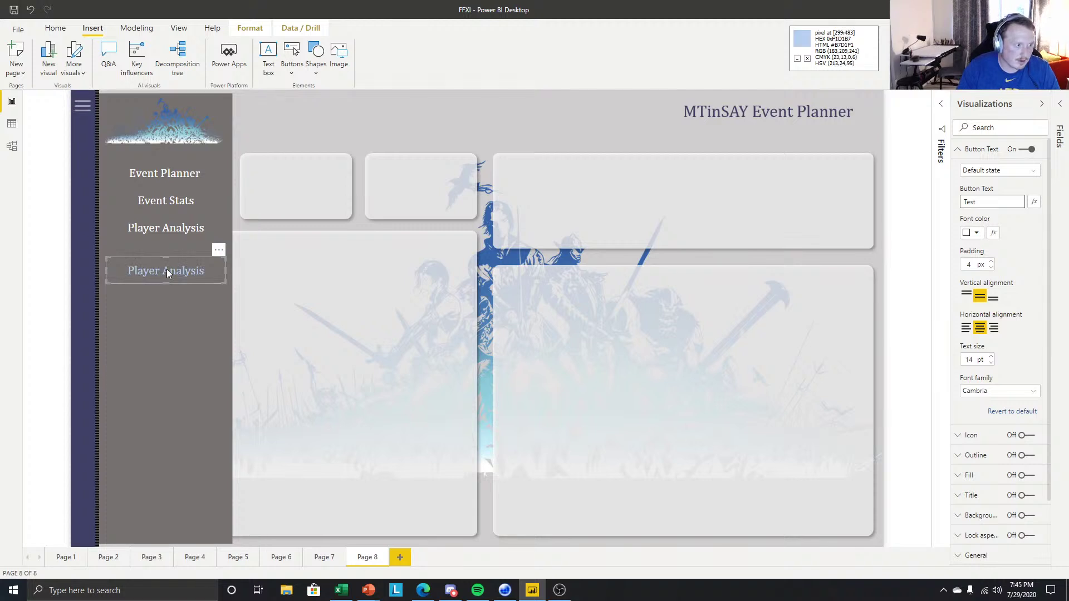
{"action": "left_click", "coordinate": [1000, 170]}
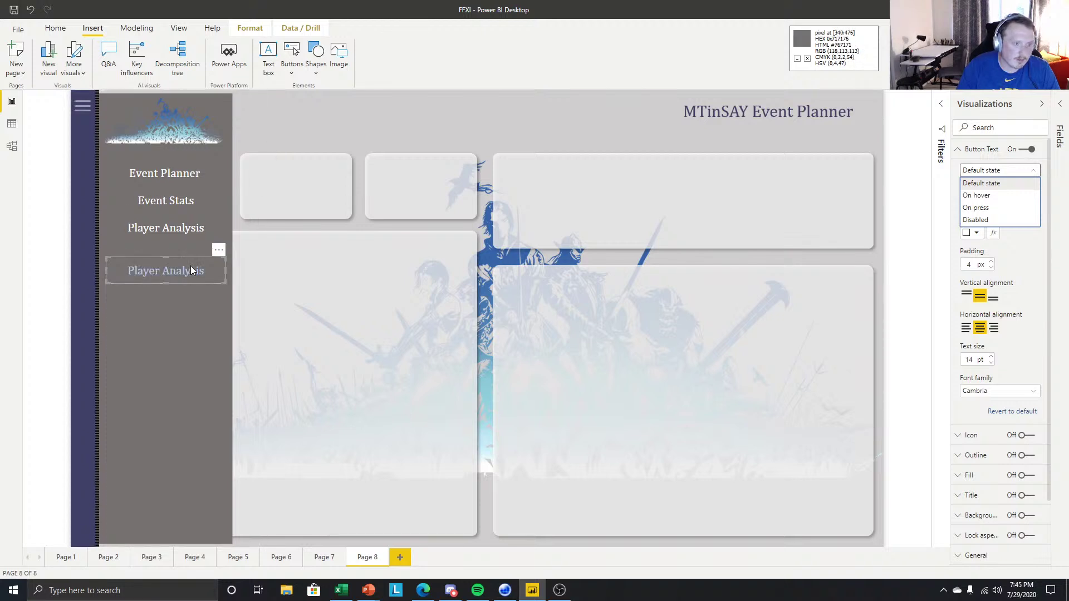
{"action": "left_click", "coordinate": [332, 136]}
Insert a blank button, place it in the header area above the cards, and turn off its icon and outline.
{"action": "left_click", "coordinate": [292, 60]}
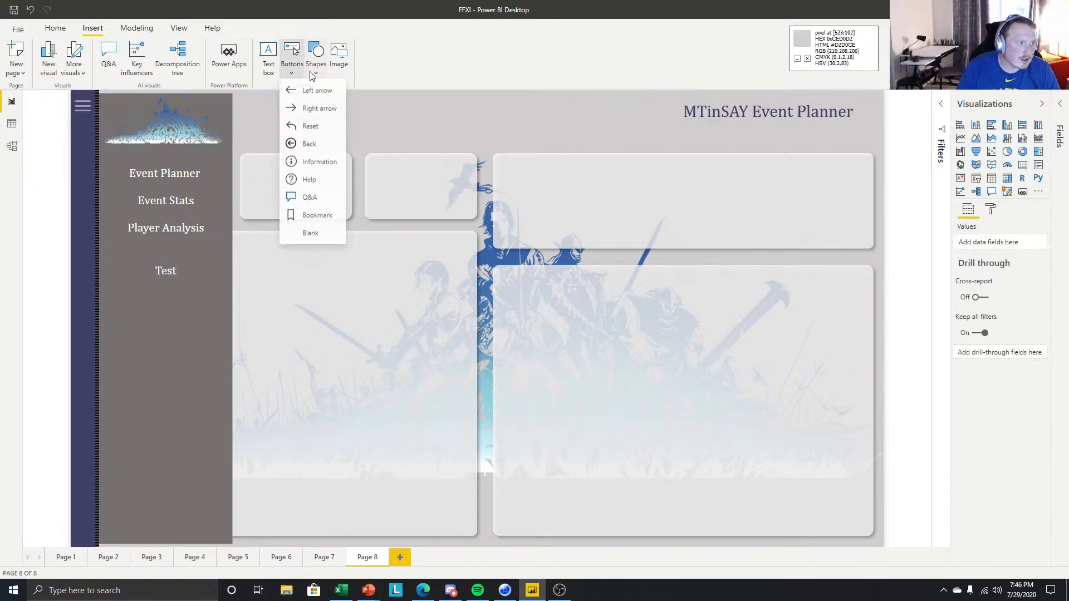
{"action": "left_click", "coordinate": [315, 234]}
{"action": "left_click_drag", "start_coordinate": [84, 107], "coordinate": [388, 121]}
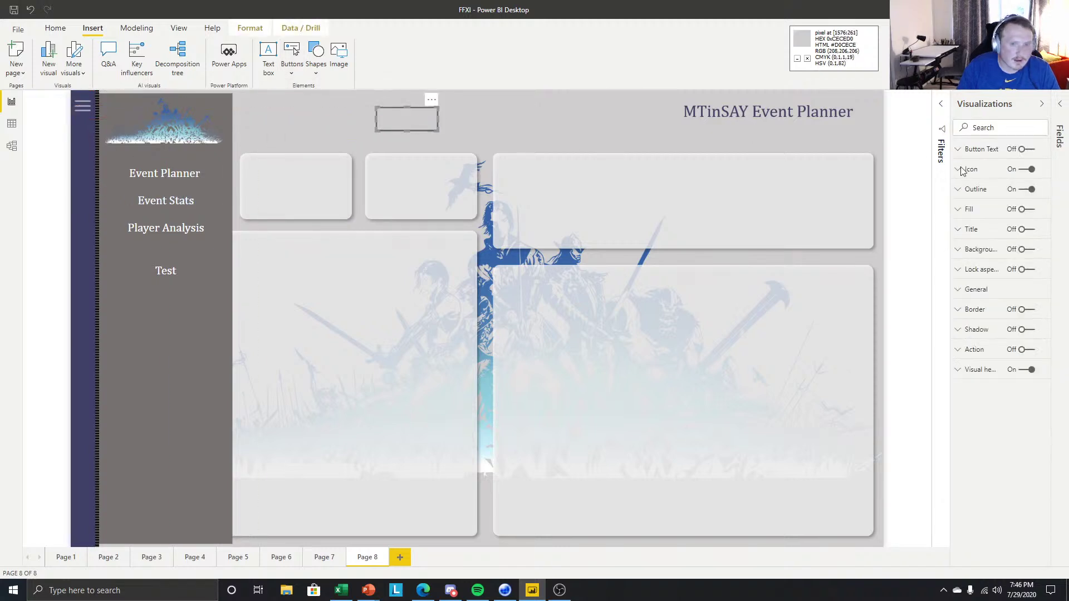
{"action": "left_click", "coordinate": [1028, 169]}
{"action": "left_click", "coordinate": [1028, 189]}
Turn on the header button's text and set its default-state text to "Test".
{"action": "left_click", "coordinate": [1028, 149]}
{"action": "left_click", "coordinate": [997, 149]}
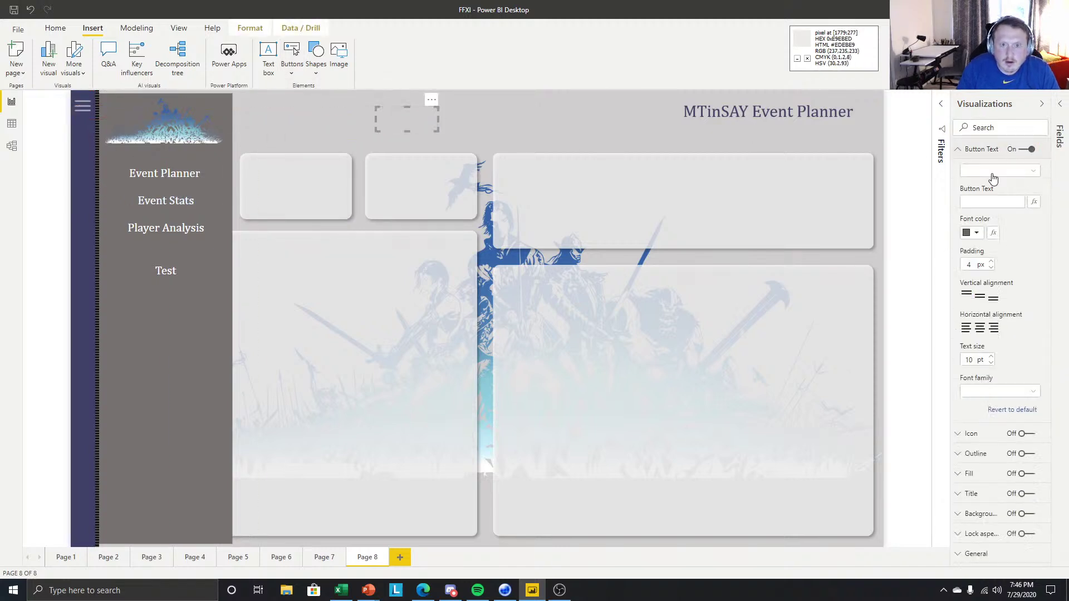
{"action": "left_click", "coordinate": [977, 203]}
{"action": "type", "text": "Test"}
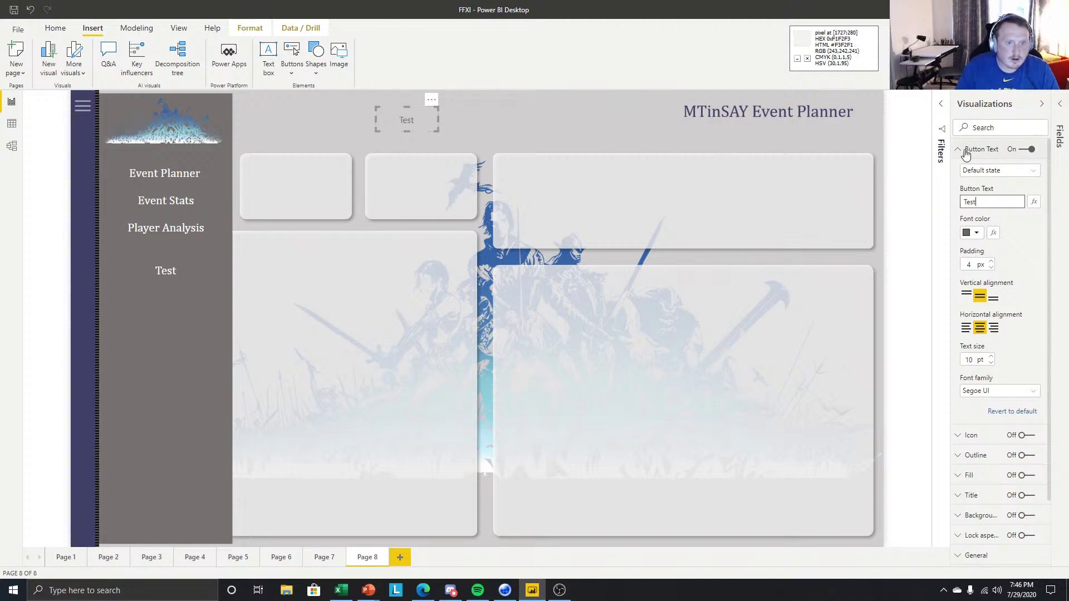
{"action": "left_click", "coordinate": [493, 123]}
Shift the header test button sideways and check the text assigned to its on-hover state.
{"action": "left_click", "coordinate": [424, 126]}
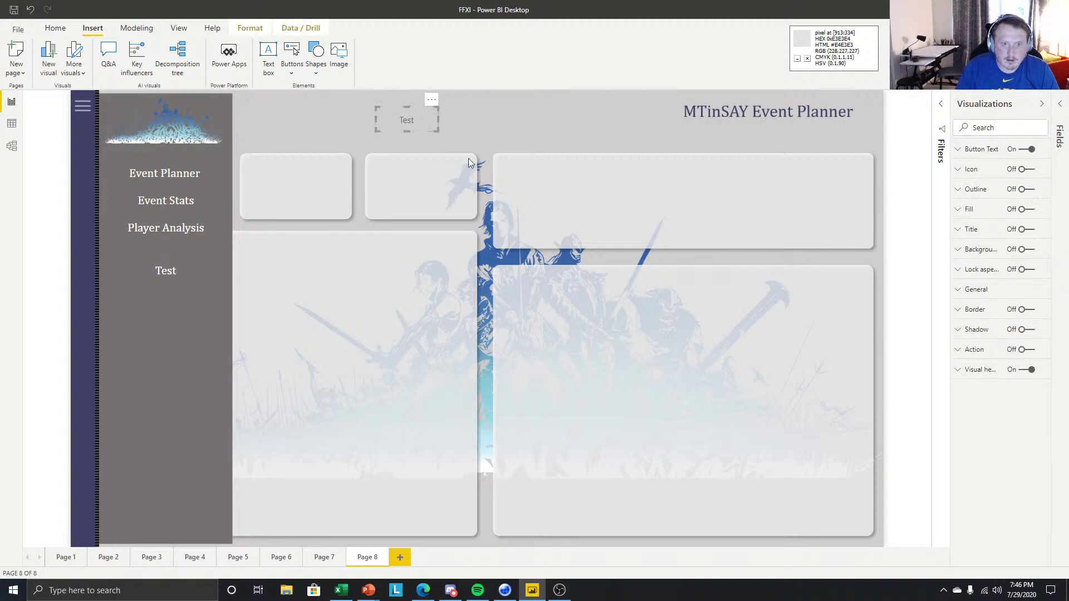
{"action": "left_click_drag", "start_coordinate": [417, 124], "coordinate": [450, 124]}
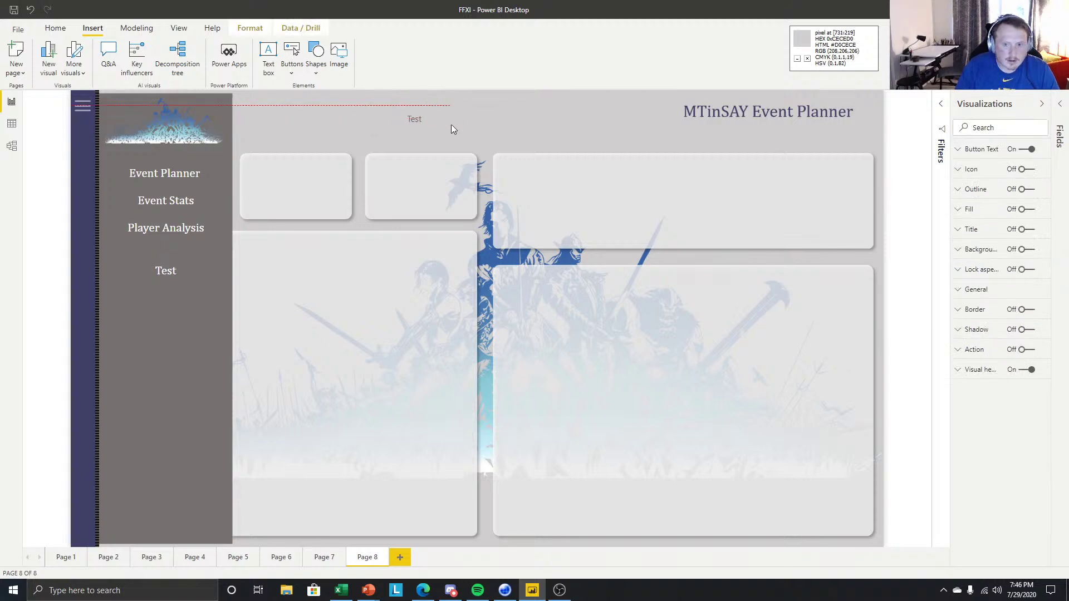
{"action": "left_click", "coordinate": [981, 150]}
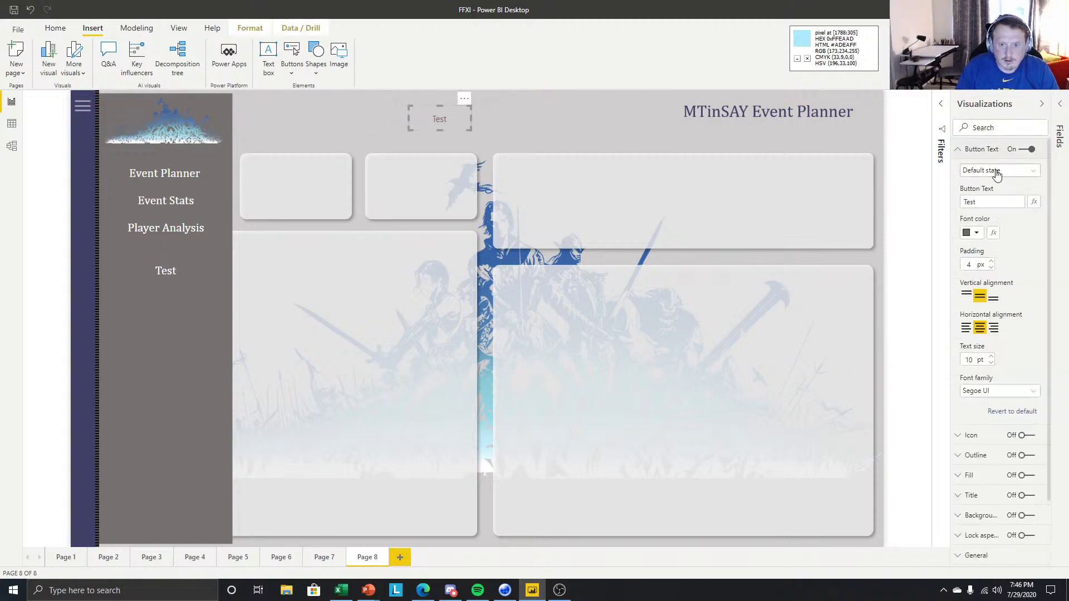
{"action": "left_click", "coordinate": [994, 170]}
{"action": "left_click", "coordinate": [992, 199]}
{"action": "left_click", "coordinate": [1016, 205]}
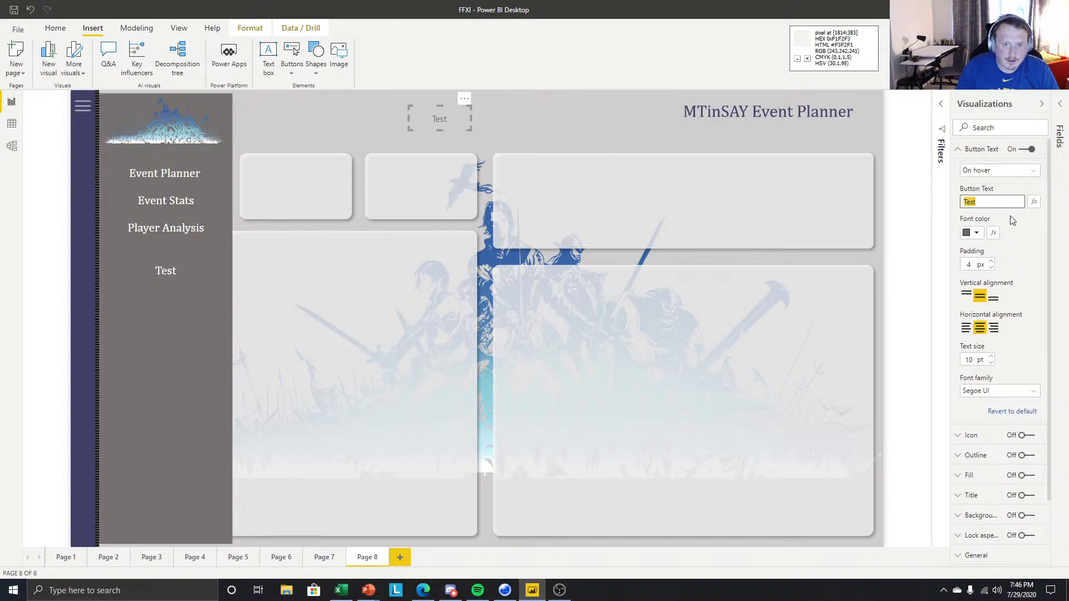
{"action": "left_click", "coordinate": [997, 205]}
{"action": "left_click", "coordinate": [997, 171]}
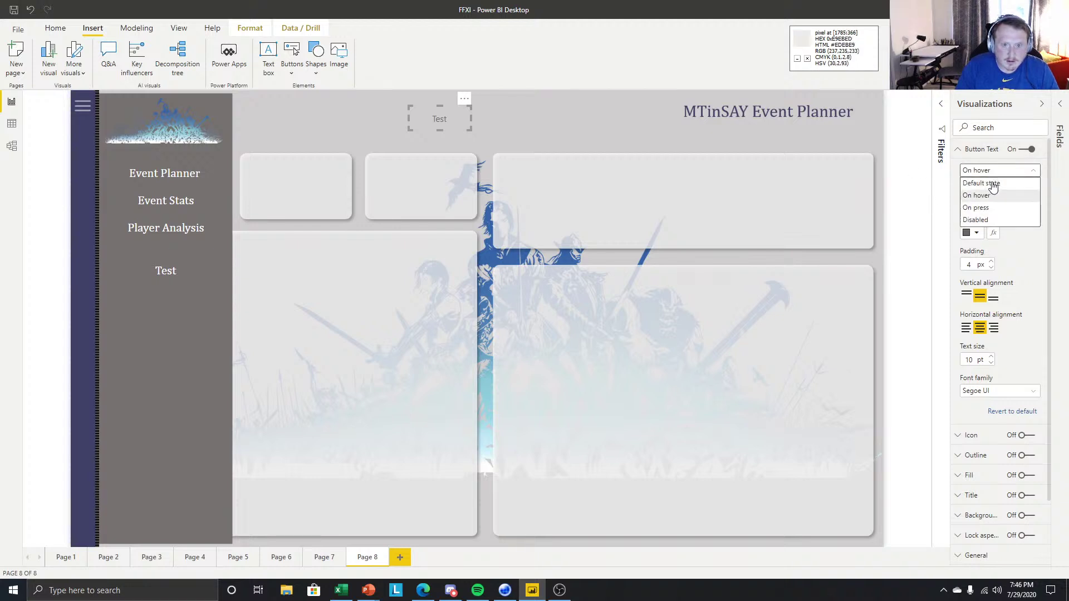
{"action": "left_click", "coordinate": [988, 195]}
{"action": "left_click", "coordinate": [474, 123]}
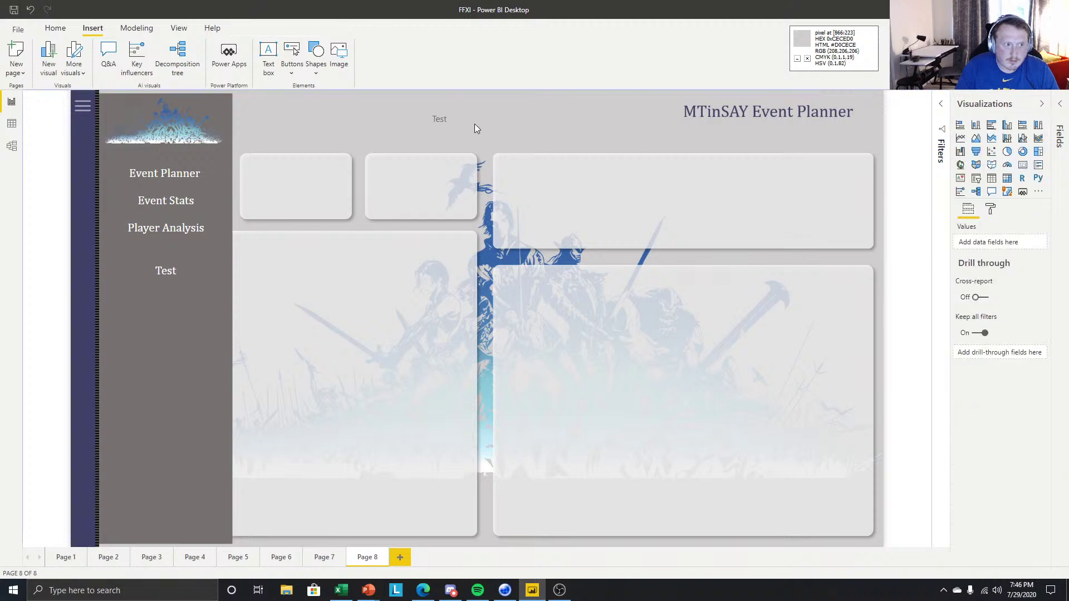
Set the header test button's on-hover text to "Test 2".
{"action": "left_click", "coordinate": [440, 119]}
{"action": "left_click", "coordinate": [988, 149]}
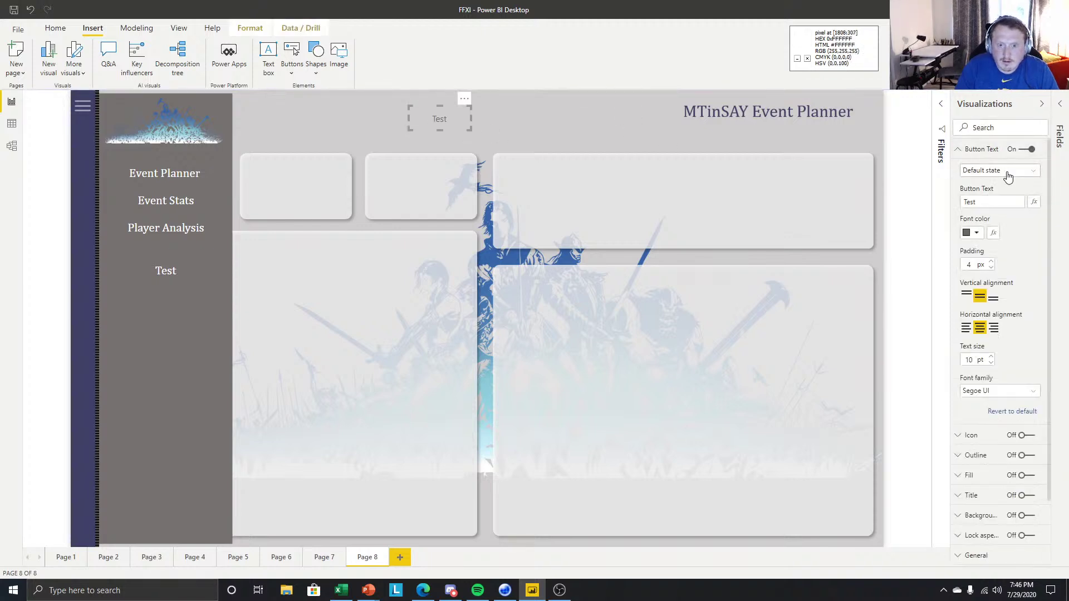
{"action": "left_click", "coordinate": [997, 170]}
{"action": "left_click", "coordinate": [1001, 196]}
{"action": "left_click", "coordinate": [1001, 171]}
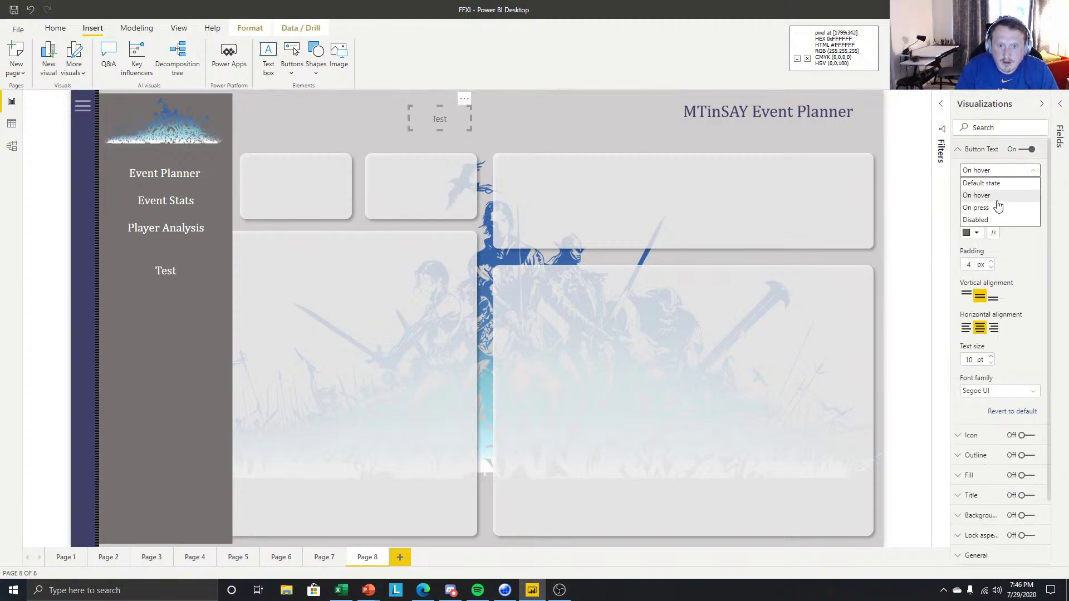
{"action": "left_click", "coordinate": [997, 196]}
{"action": "left_click", "coordinate": [988, 204]}
{"action": "type", "text": "Test 2"}
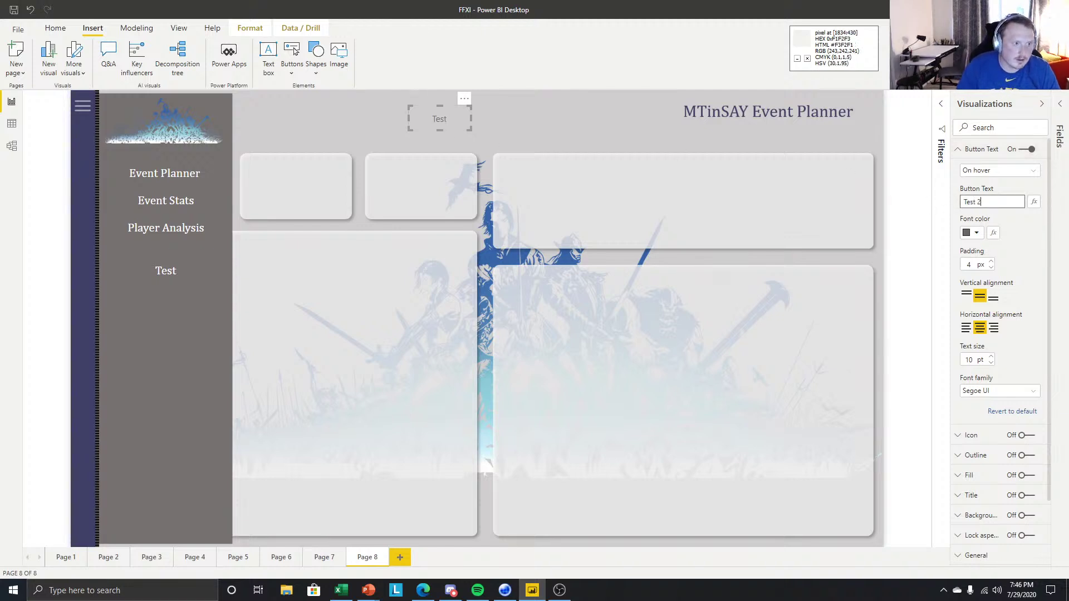
Set the header test button's default-state text to "Test 3" and compare it with the on-hover text.
{"action": "left_click", "coordinate": [988, 168]}
{"action": "left_click", "coordinate": [983, 183]}
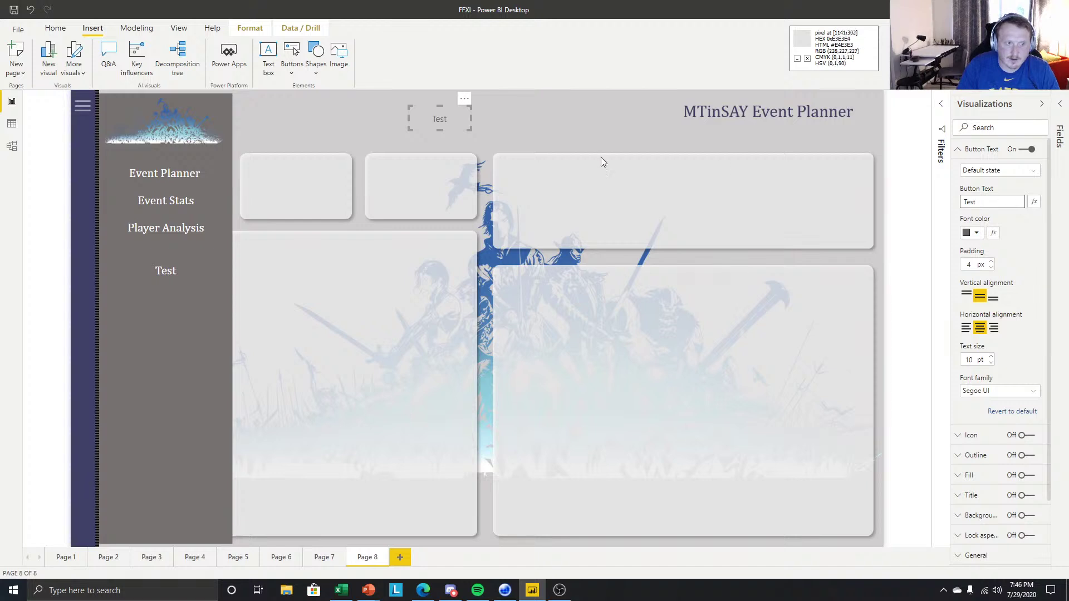
{"action": "left_click", "coordinate": [986, 201]}
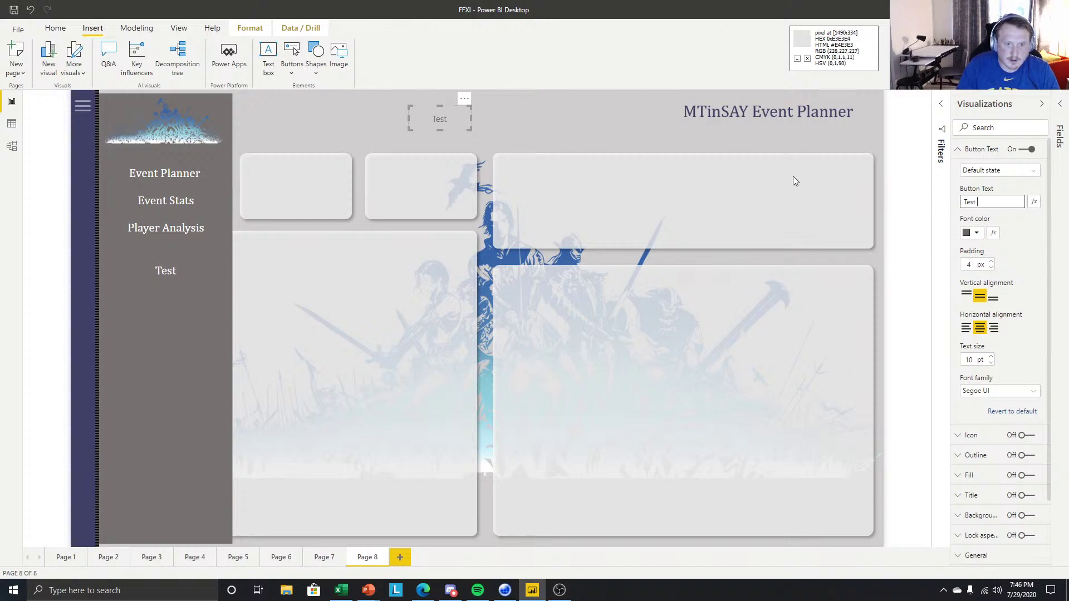
{"action": "type", "text": "1"}
{"action": "left_click", "coordinate": [539, 118]}
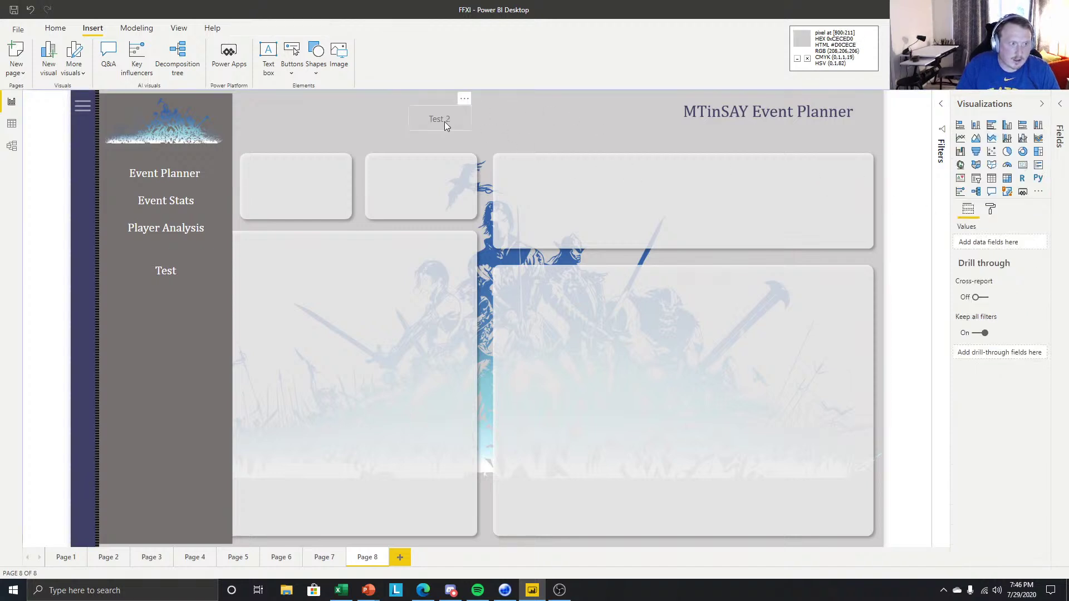
{"action": "left_click", "coordinate": [437, 115]}
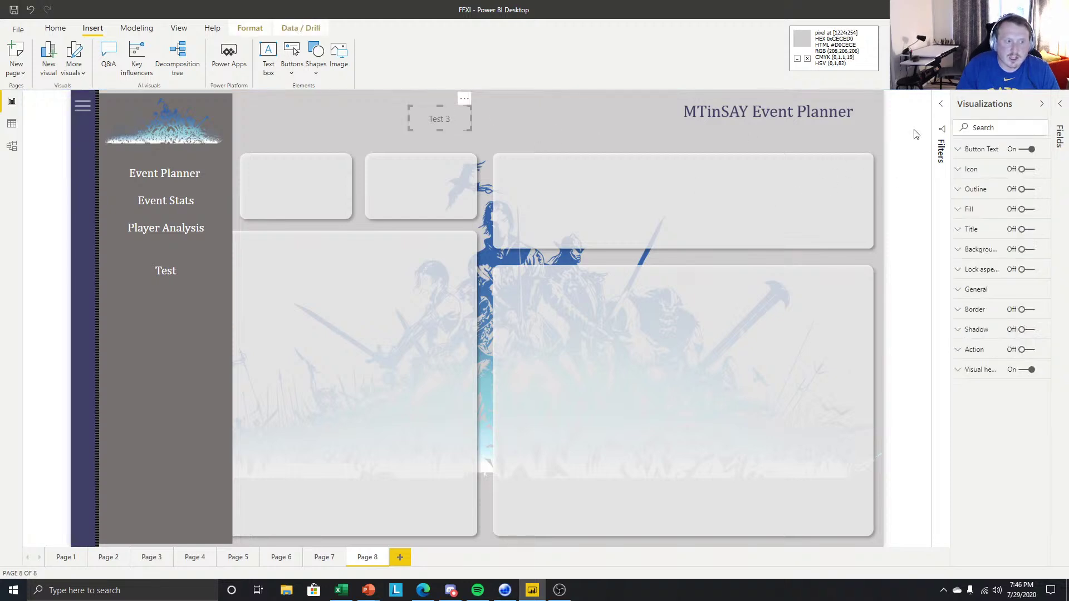
{"action": "left_click", "coordinate": [974, 149]}
{"action": "left_click", "coordinate": [996, 204]}
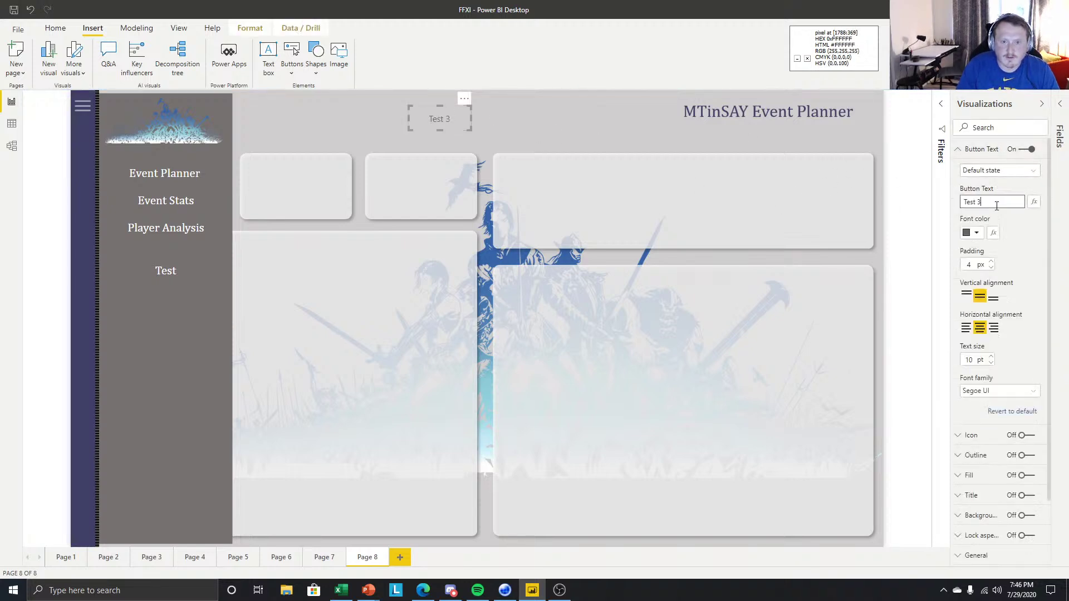
{"action": "left_click", "coordinate": [501, 133]}
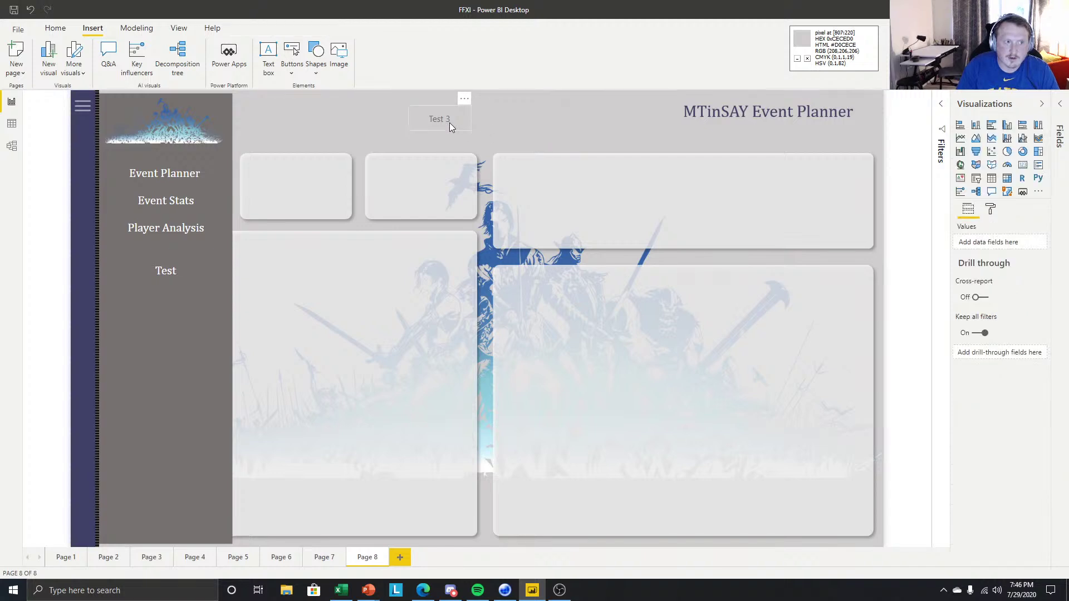
Move the header test button a little toward the report title, check its hover text, and delete it.
{"action": "left_click", "coordinate": [449, 123]}
{"action": "left_click_drag", "start_coordinate": [450, 122], "coordinate": [483, 125]}
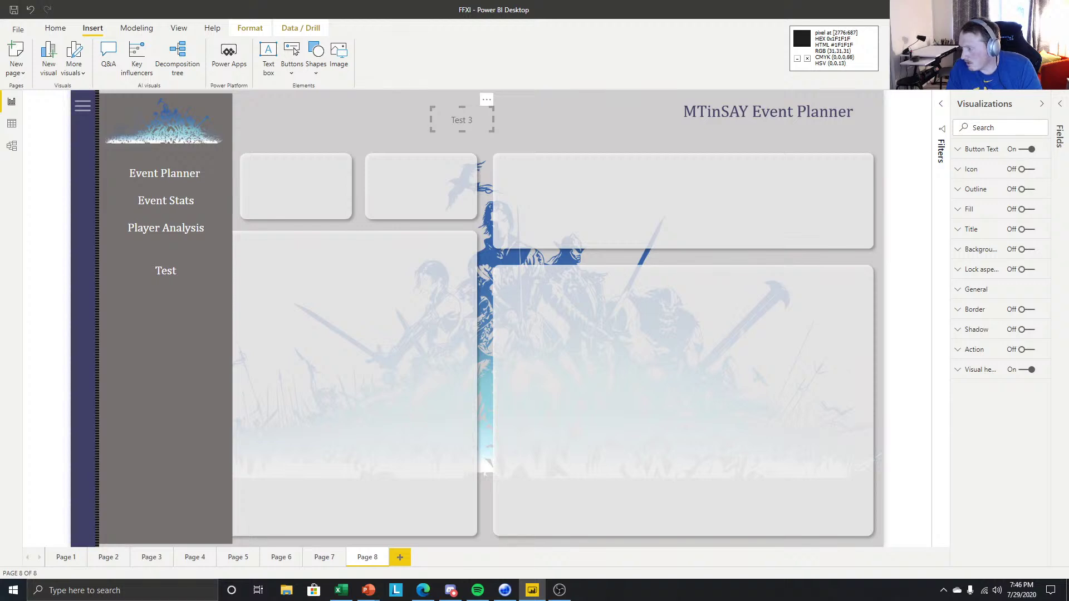
{"action": "left_click", "coordinate": [440, 102]}
{"action": "left_click", "coordinate": [464, 125]}
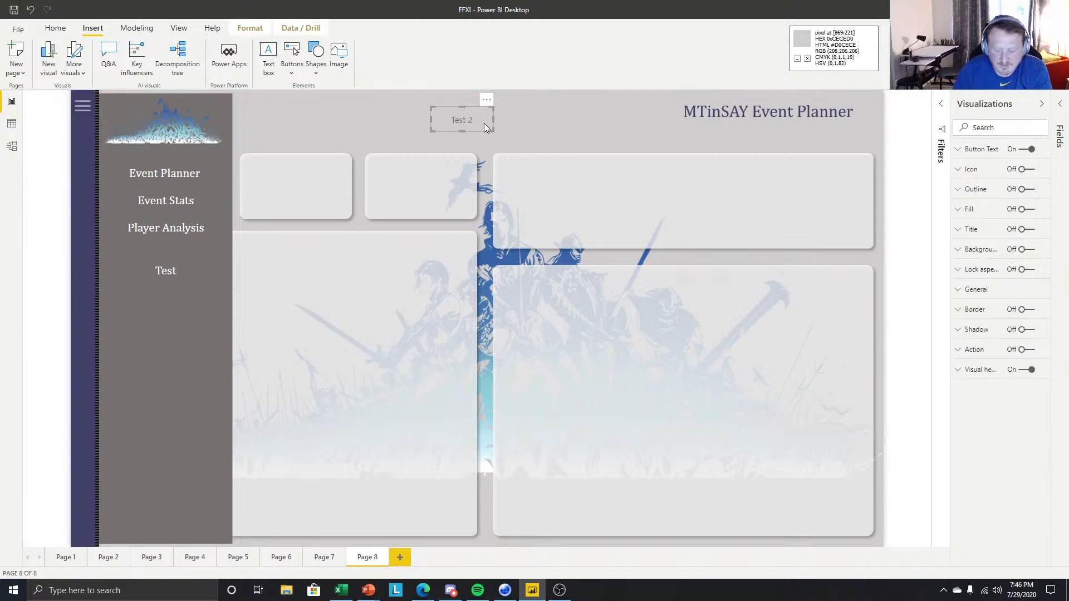
{"action": "key", "text": "Delete"}
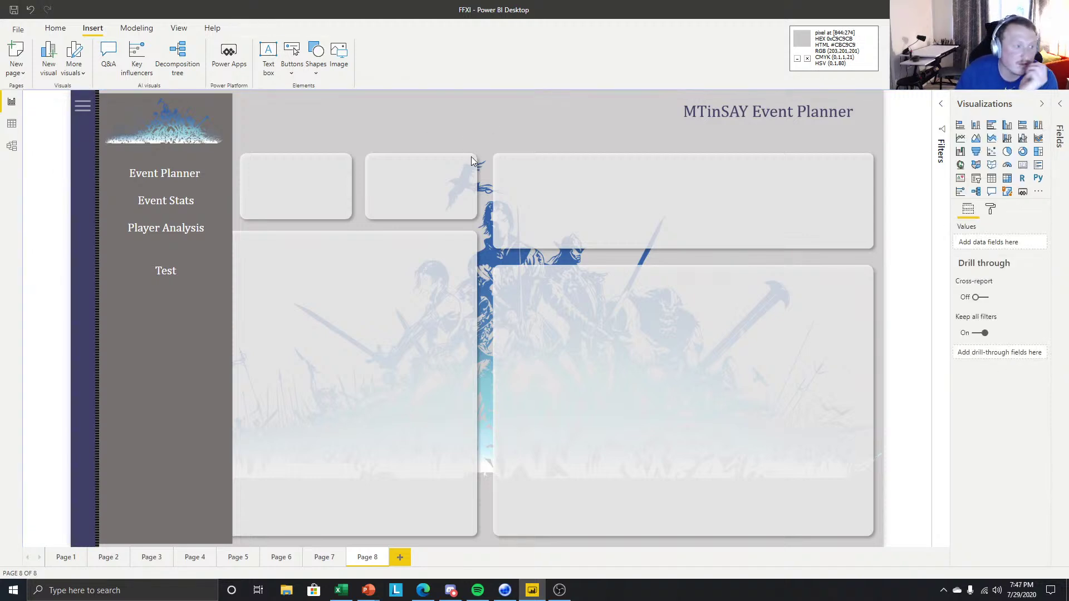
Delete the fourth button, labelled "Test", from the flyout panel.
{"action": "left_click", "coordinate": [179, 272]}
{"action": "key", "text": "Delete"}
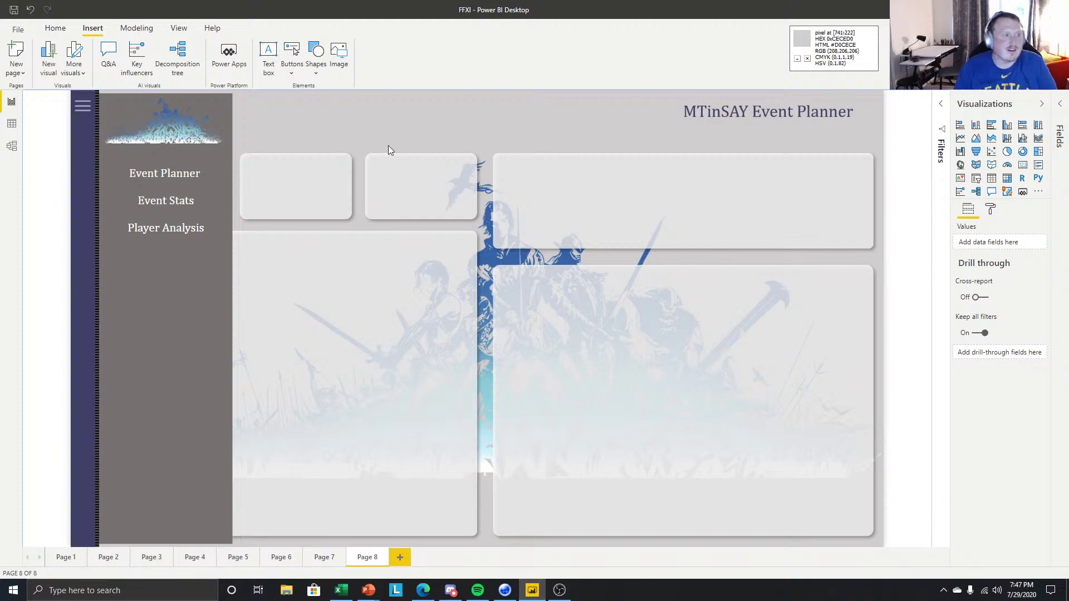
{"action": "left_click", "coordinate": [184, 119]}
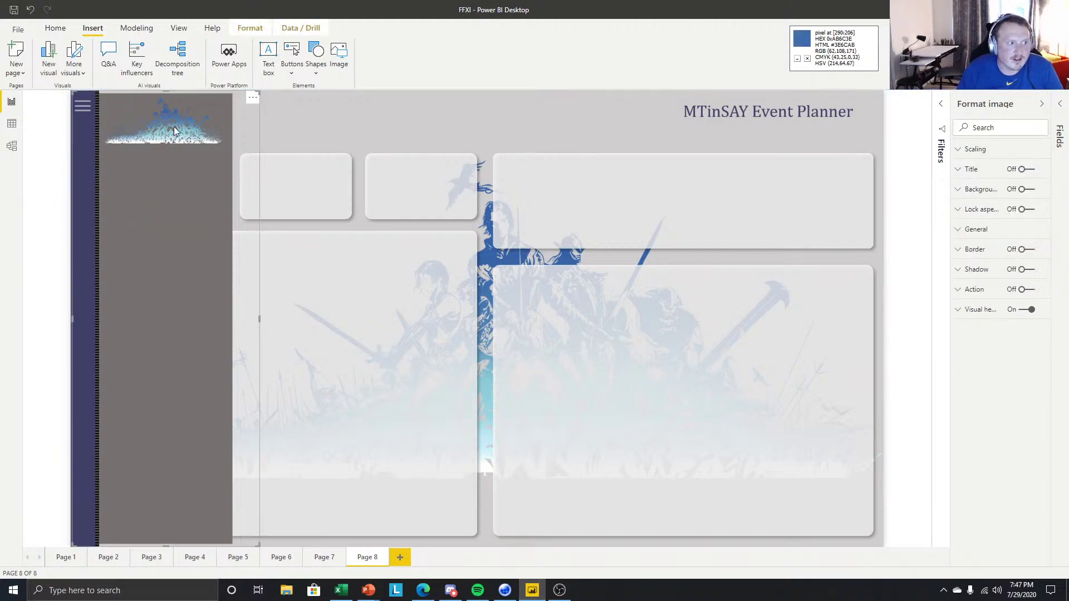
{"action": "left_click", "coordinate": [526, 104]}
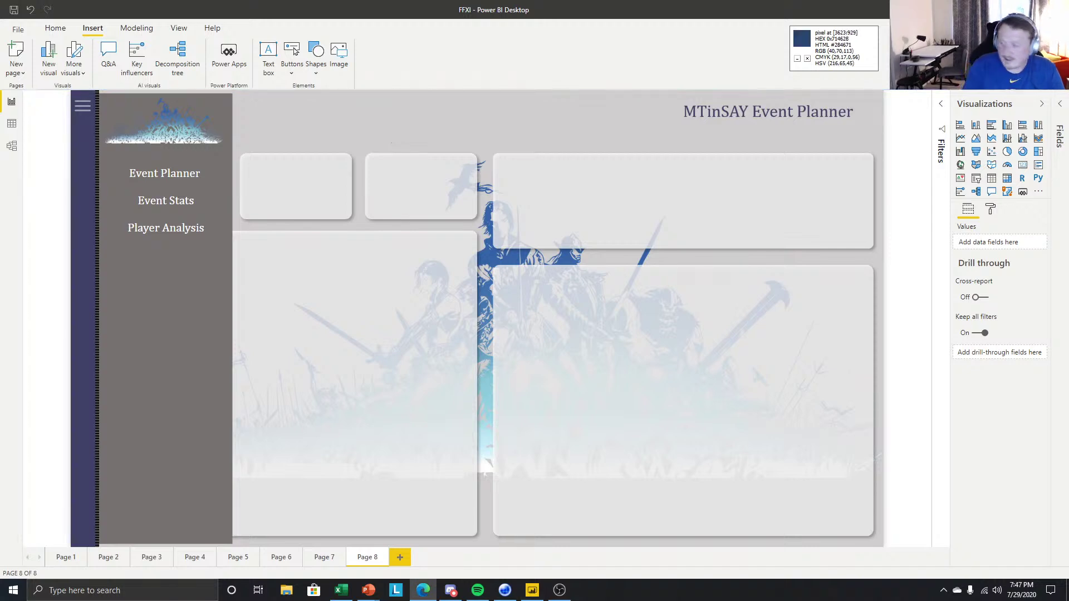
{"action": "left_click", "coordinate": [125, 232]}
{"action": "left_click", "coordinate": [398, 135]}
Move the Player Analysis button lower in the flyout panel and distribute the three page buttons vertically.
{"action": "left_click", "coordinate": [202, 228]}
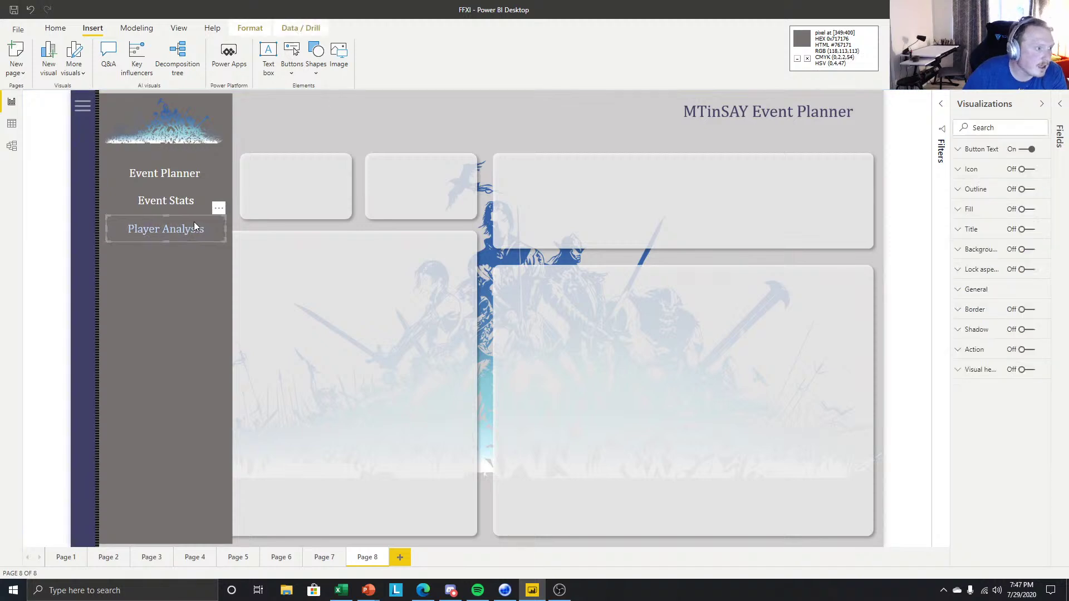
{"action": "left_click_drag", "start_coordinate": [171, 231], "coordinate": [169, 250]}
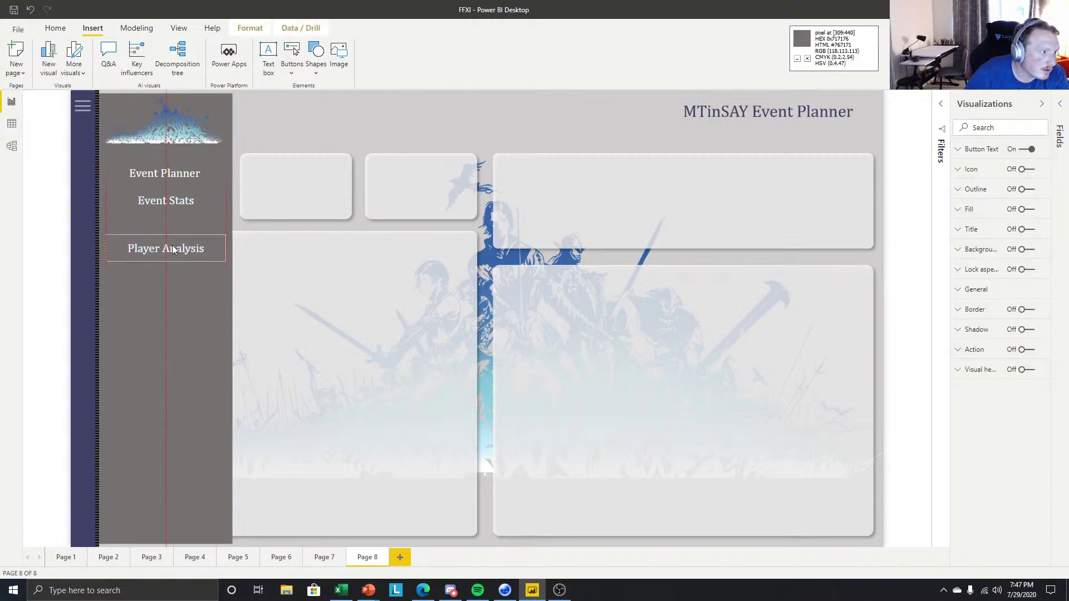
{"action": "left_click", "coordinate": [176, 204], "text": "ctrl"}
{"action": "left_click", "coordinate": [179, 179], "text": "ctrl"}
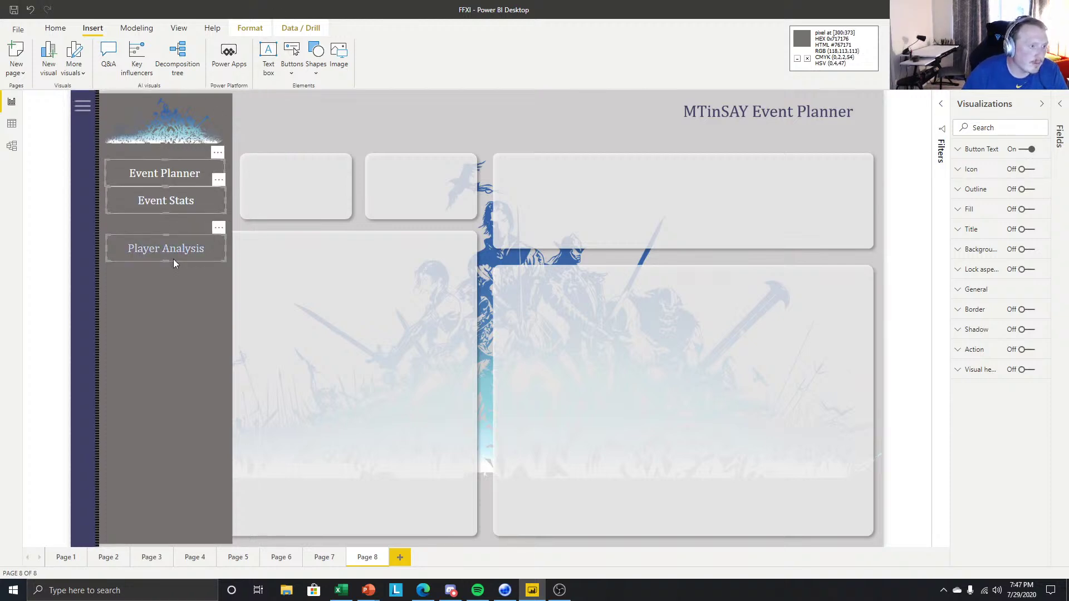
{"action": "left_click", "coordinate": [250, 28]}
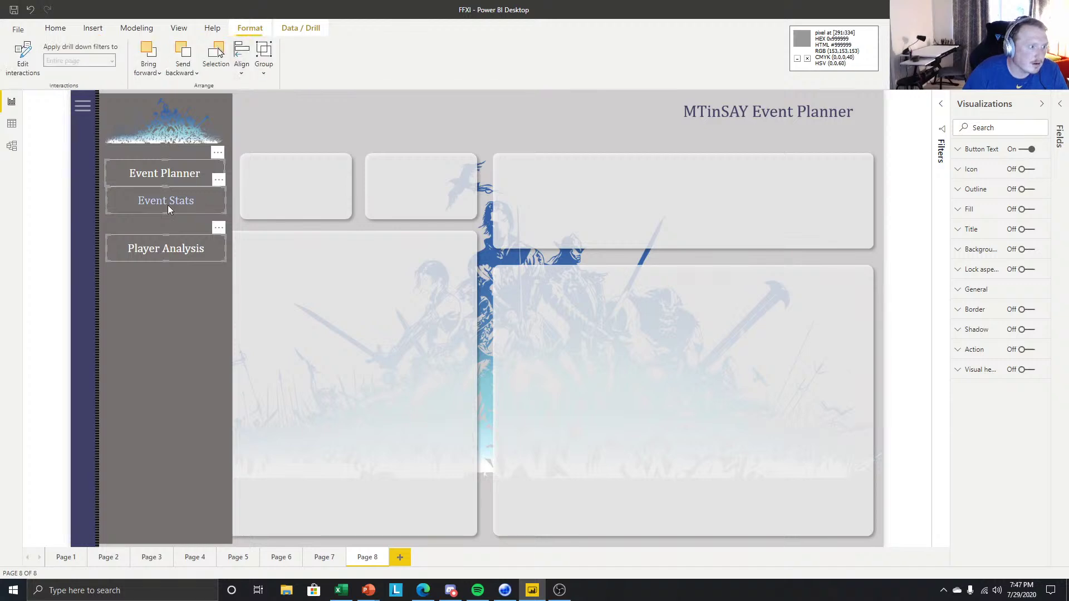
{"action": "left_click", "coordinate": [244, 73]}
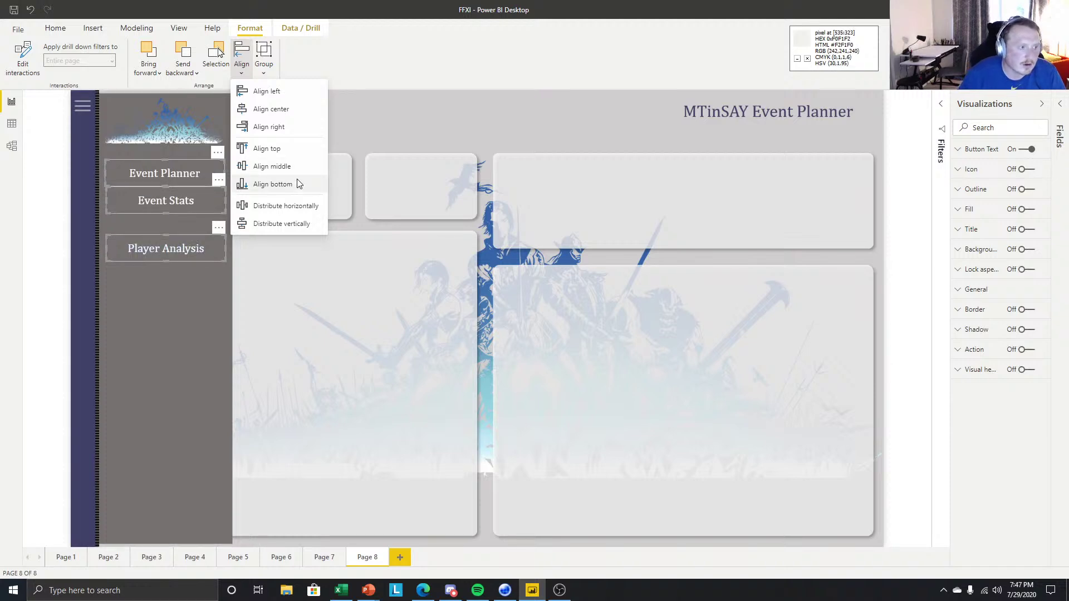
{"action": "left_click", "coordinate": [279, 224]}
{"action": "left_click", "coordinate": [410, 139]}
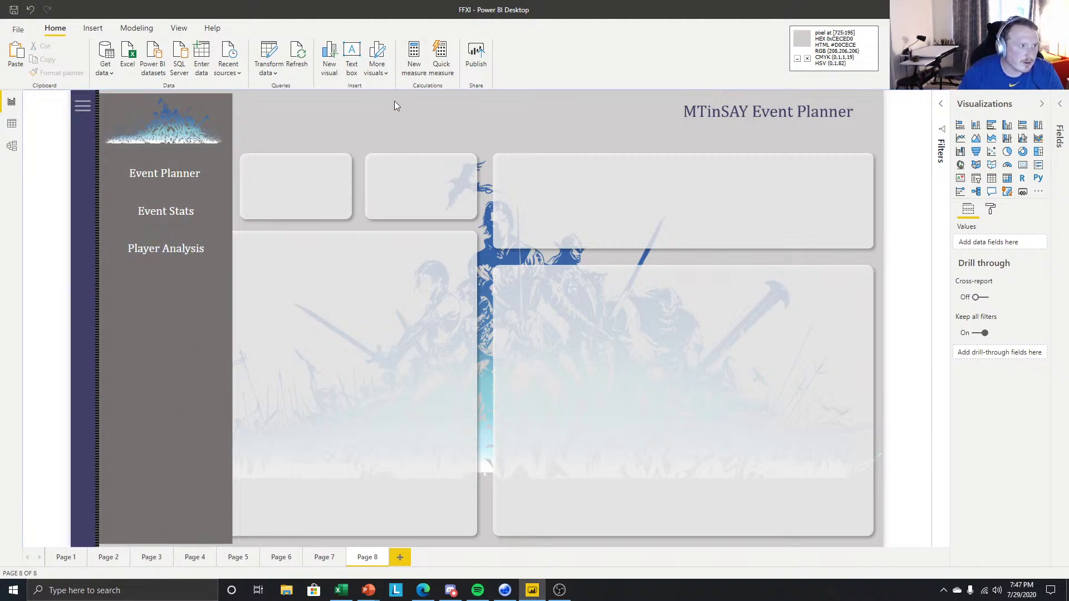
Show the Selection pane listing the page's layer order.
{"action": "left_click", "coordinate": [179, 28]}
{"action": "left_click", "coordinate": [487, 49]}
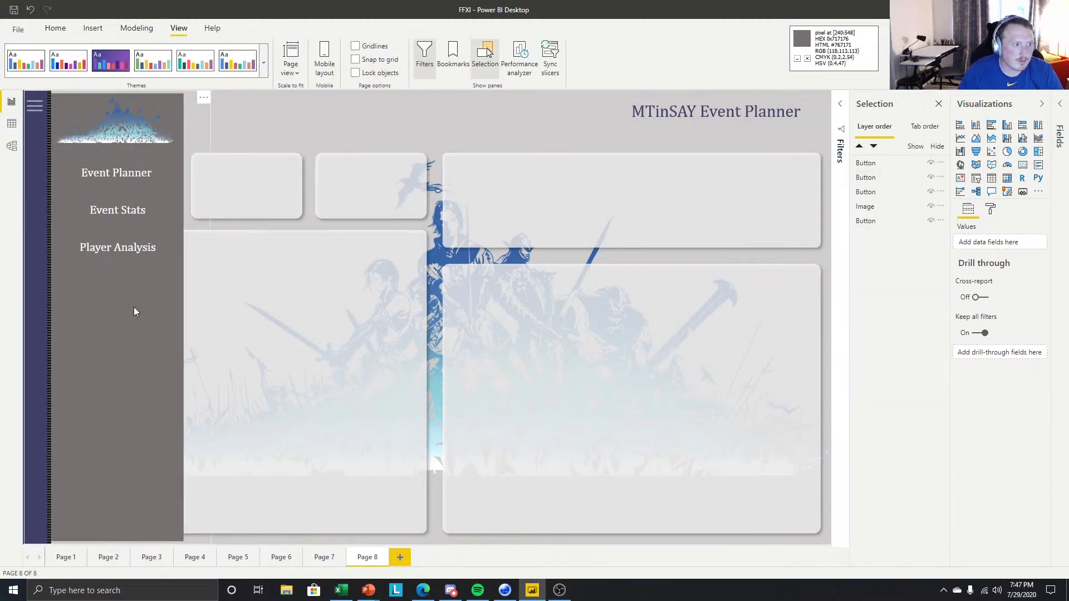
Group the flyout panel image with the three page buttons, leaving the menu button outside the group.
{"action": "left_click", "coordinate": [880, 210]}
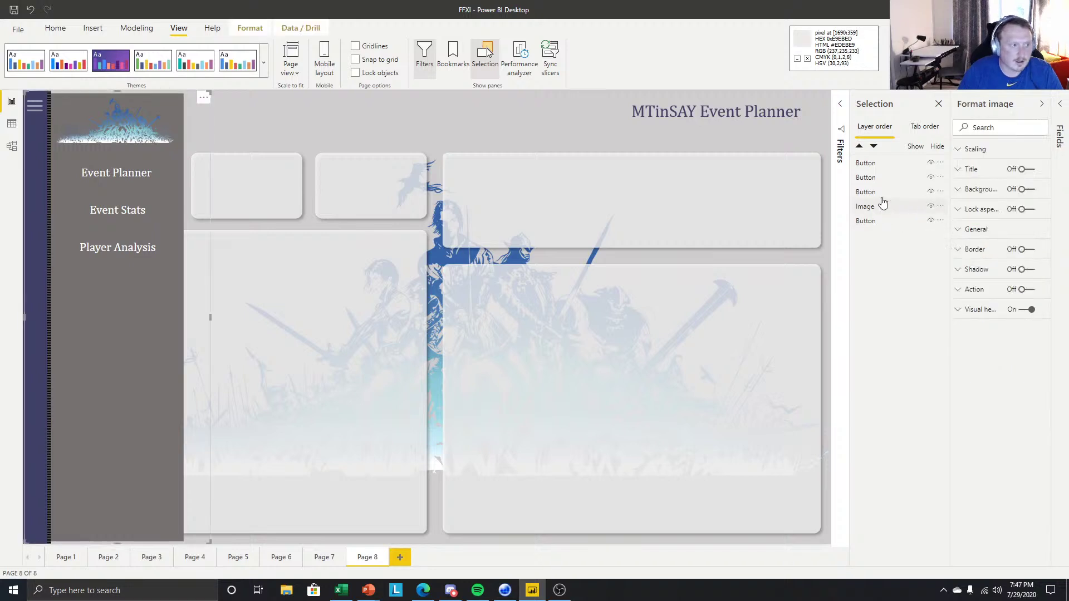
{"action": "left_click", "coordinate": [877, 193], "text": "ctrl"}
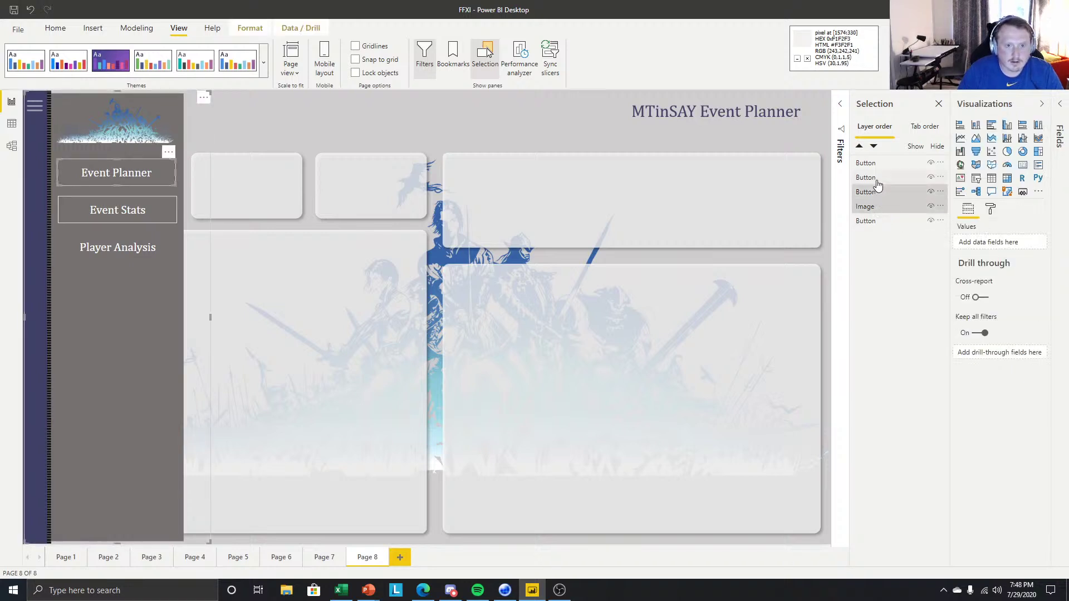
{"action": "left_click", "coordinate": [870, 164], "text": "ctrl"}
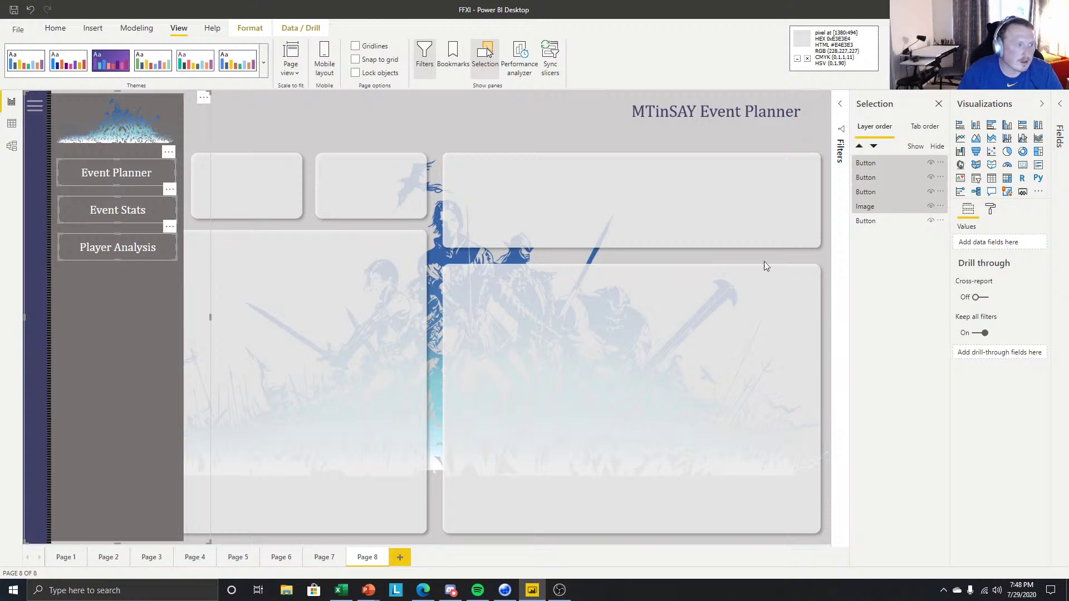
{"action": "left_click", "coordinate": [878, 177], "text": "ctrl"}
{"action": "left_click", "coordinate": [894, 191], "text": "ctrl"}
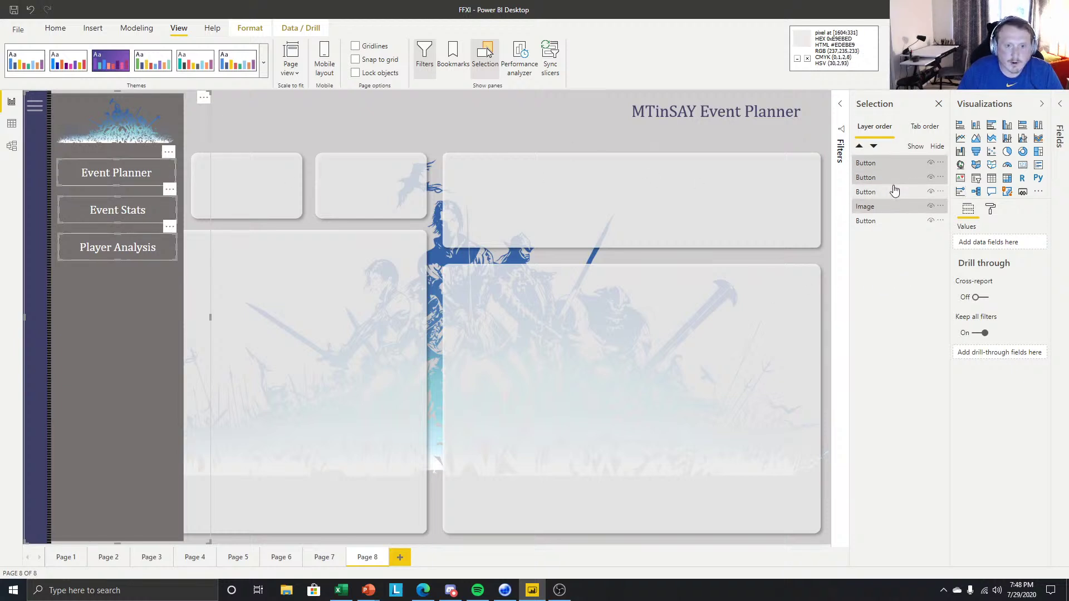
{"action": "left_click", "coordinate": [893, 195], "text": "ctrl"}
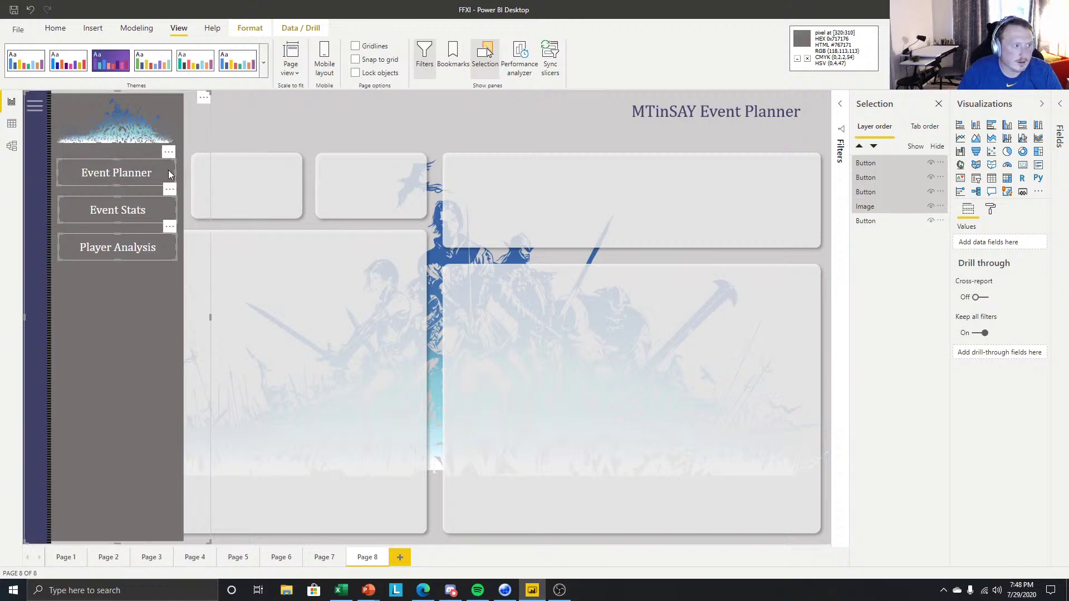
{"action": "right_click", "coordinate": [168, 169]}
{"action": "mouse_move", "coordinate": [234, 177]}
{"action": "left_click", "coordinate": [307, 178]}
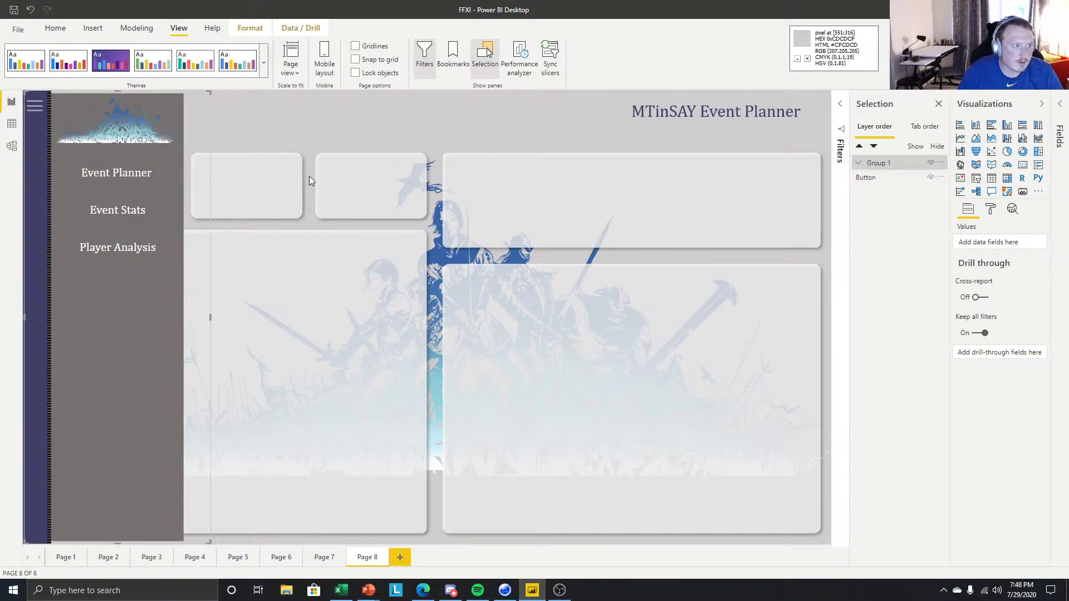
{"action": "left_click", "coordinate": [388, 129]}
Rename the new group as "Nav flyout" in the layer order.
{"action": "left_click", "coordinate": [869, 164]}
{"action": "double_click", "coordinate": [868, 164]}
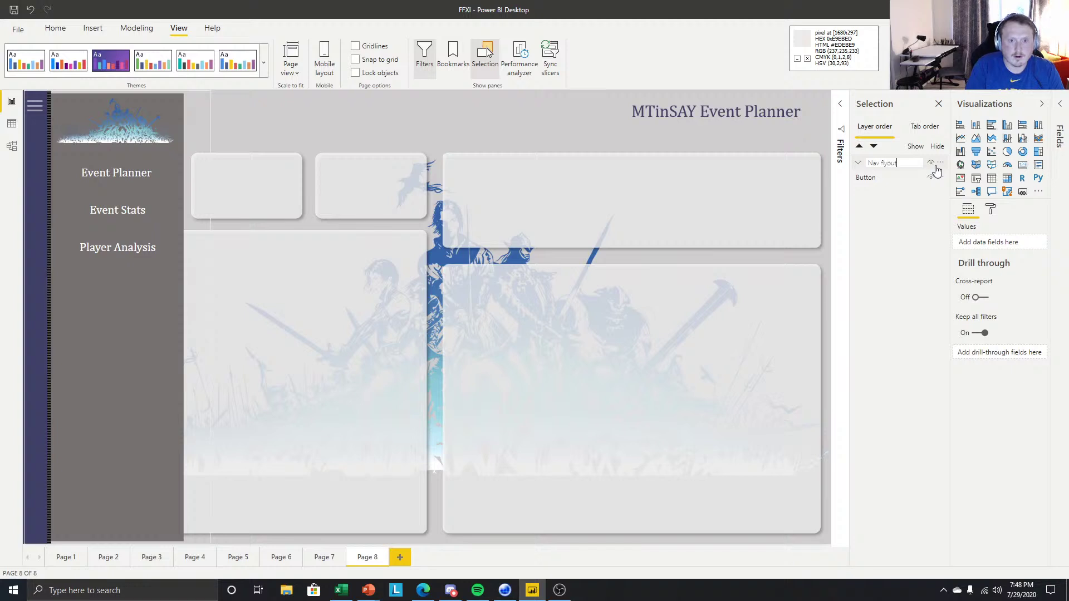
{"action": "key", "text": "Return"}
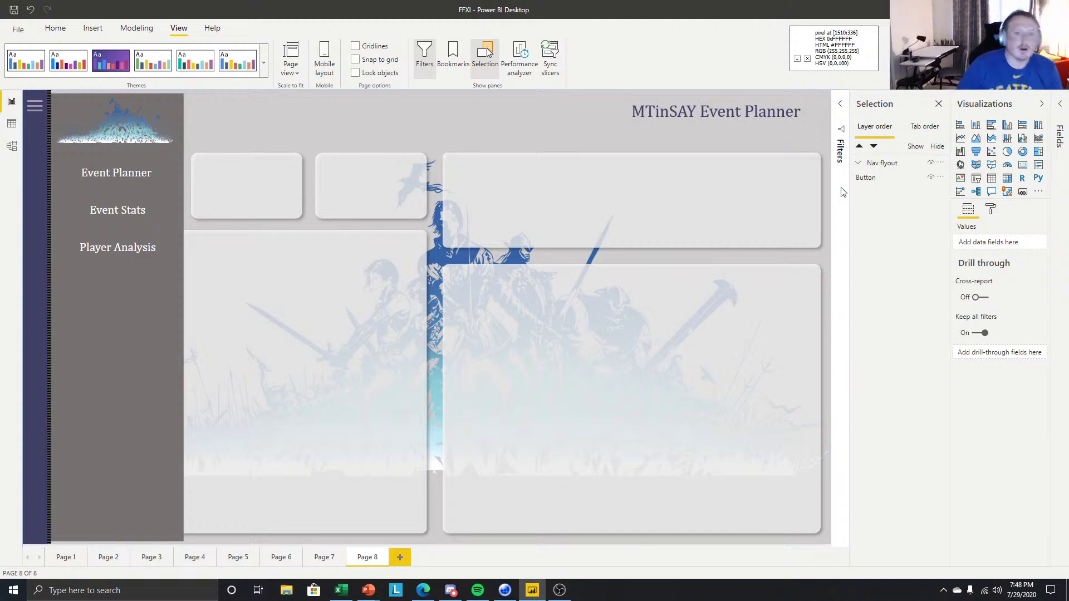
Toggle the Nav flyout group's visibility off and on twice to check that the whole menu hides and shows together.
{"action": "left_click", "coordinate": [932, 164]}
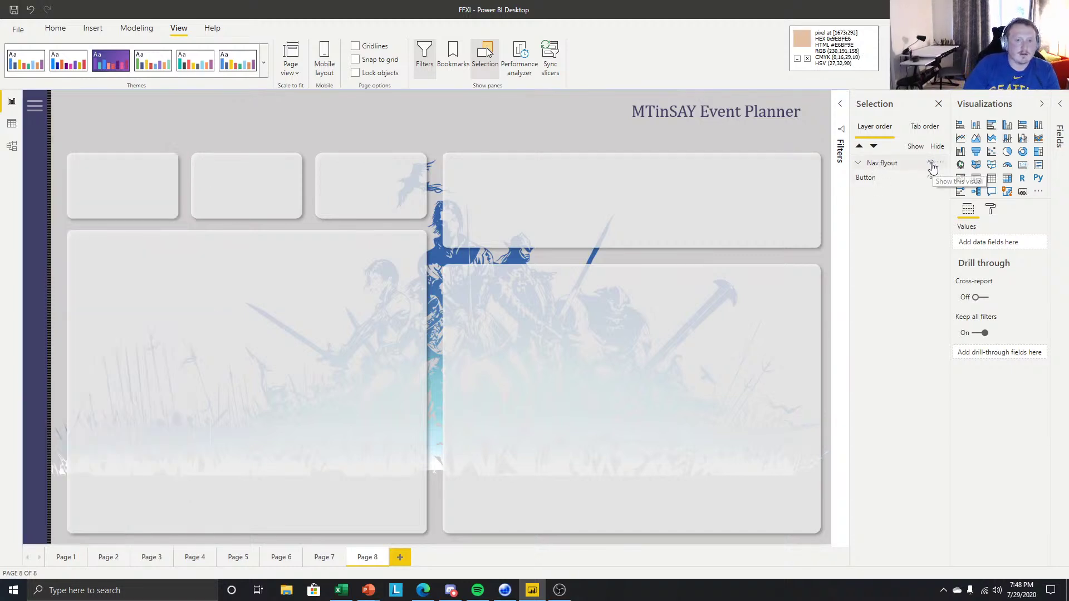
{"action": "left_click", "coordinate": [932, 164]}
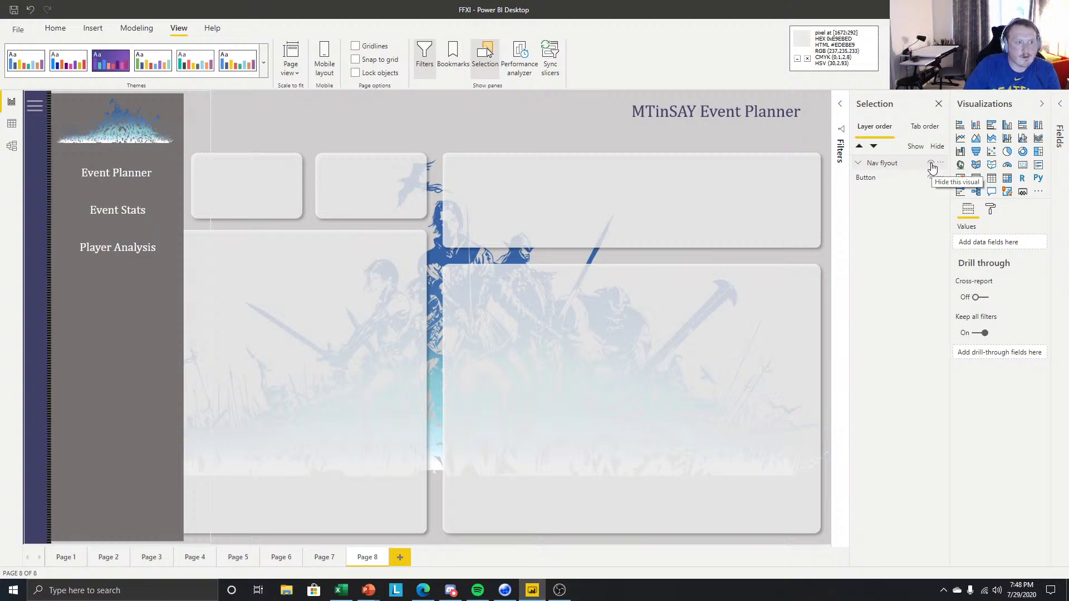
{"action": "left_click", "coordinate": [932, 164]}
{"action": "left_click", "coordinate": [932, 164]}
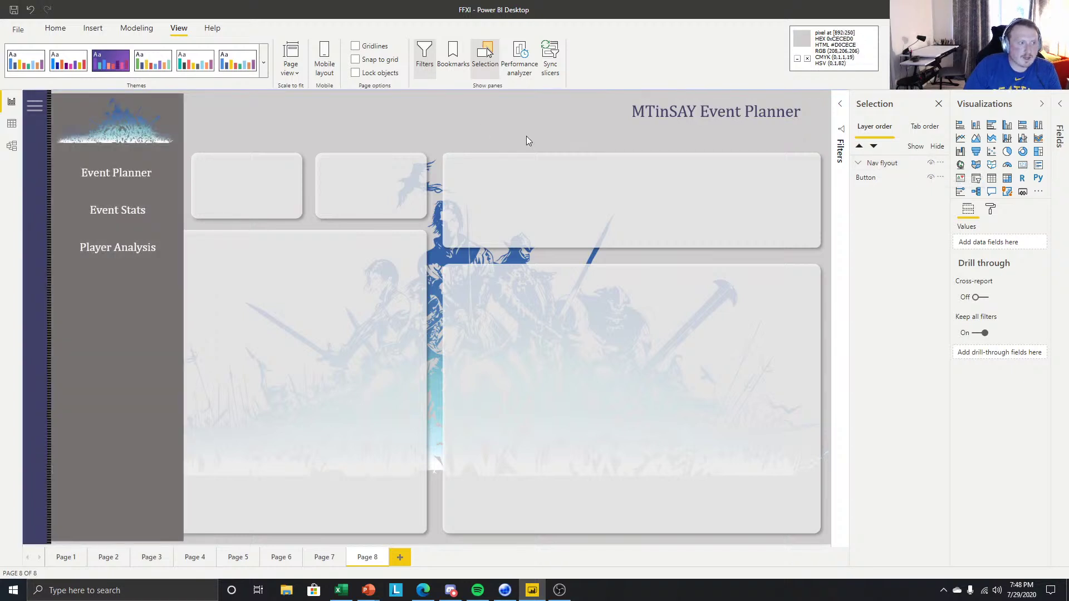
Try a light blue font color on the Event Planner button's default state, using the recent color swatches.
{"action": "left_click", "coordinate": [118, 214]}
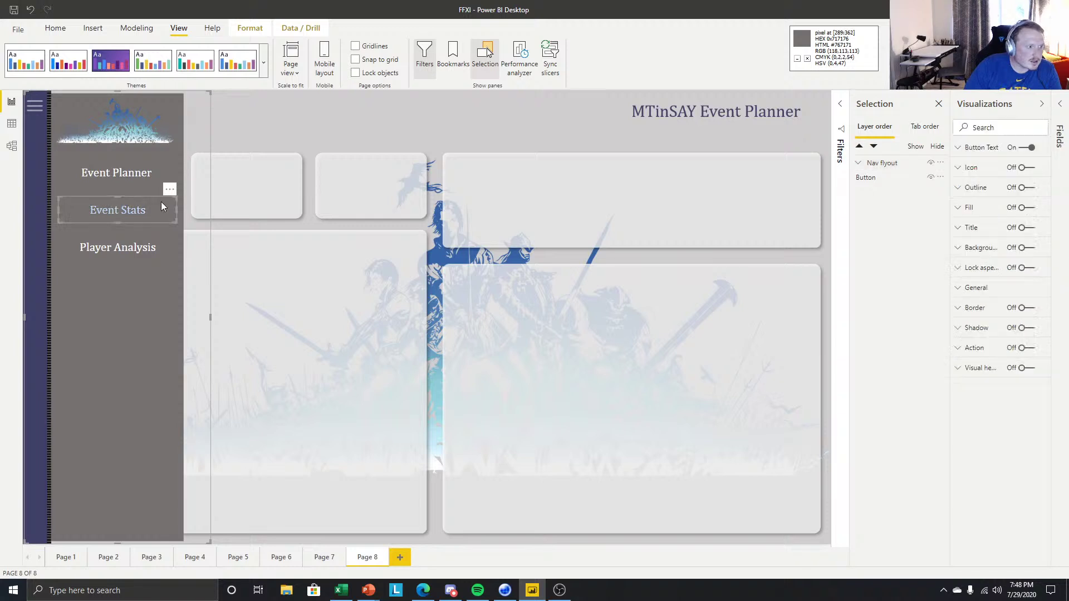
{"action": "left_click", "coordinate": [126, 175]}
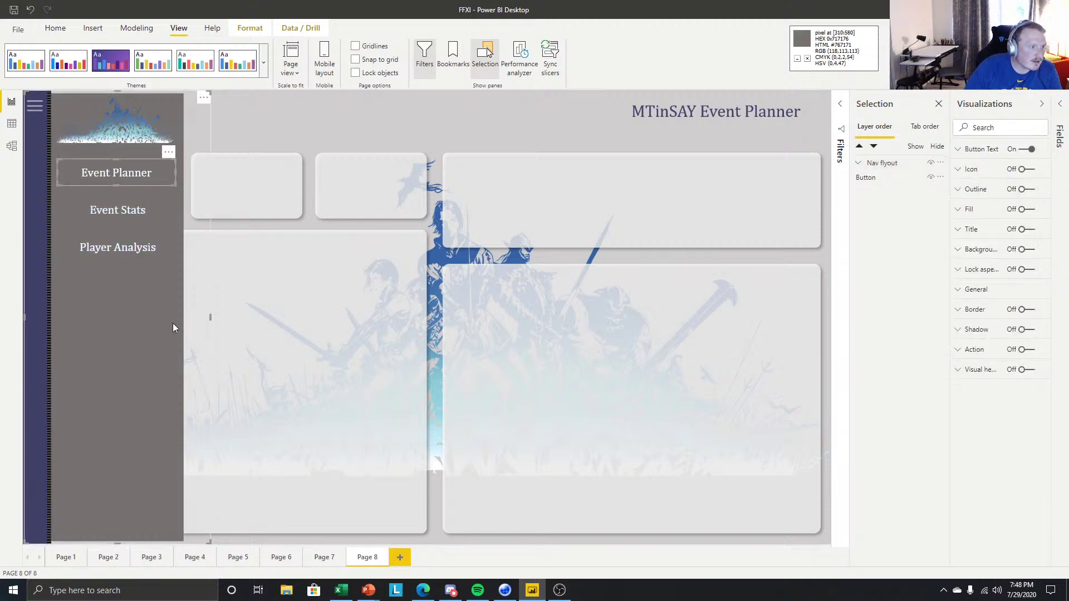
{"action": "left_click", "coordinate": [972, 151]}
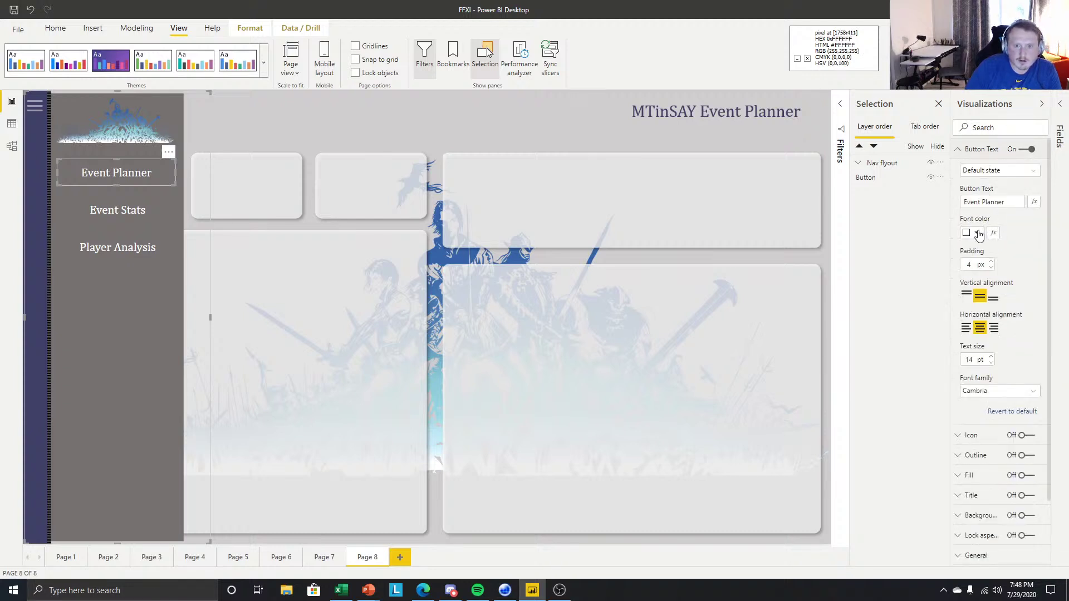
{"action": "left_click", "coordinate": [975, 232]}
{"action": "left_click", "coordinate": [967, 321]}
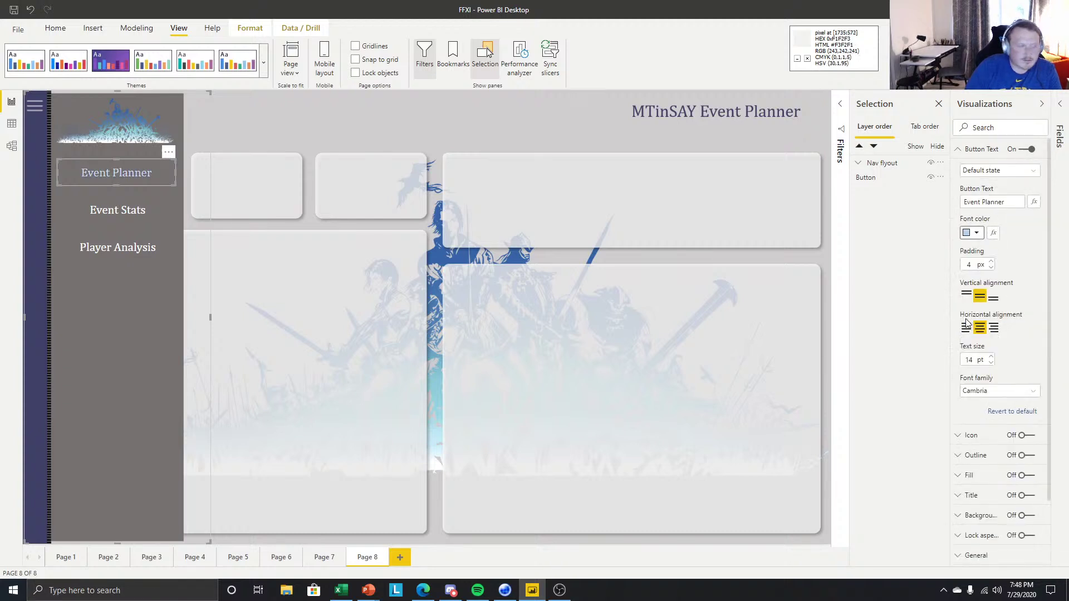
{"action": "left_click", "coordinate": [971, 235]}
{"action": "left_click", "coordinate": [976, 322]}
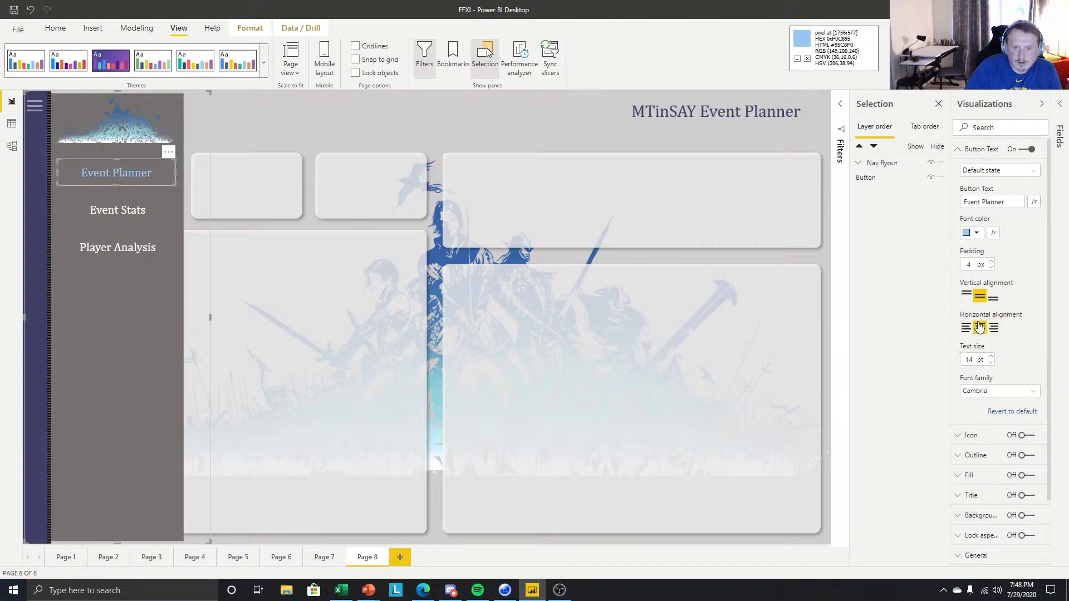
Apply the custom font color 8FCDD8 to the Event Planner button's default state.
{"action": "left_click", "coordinate": [971, 232]}
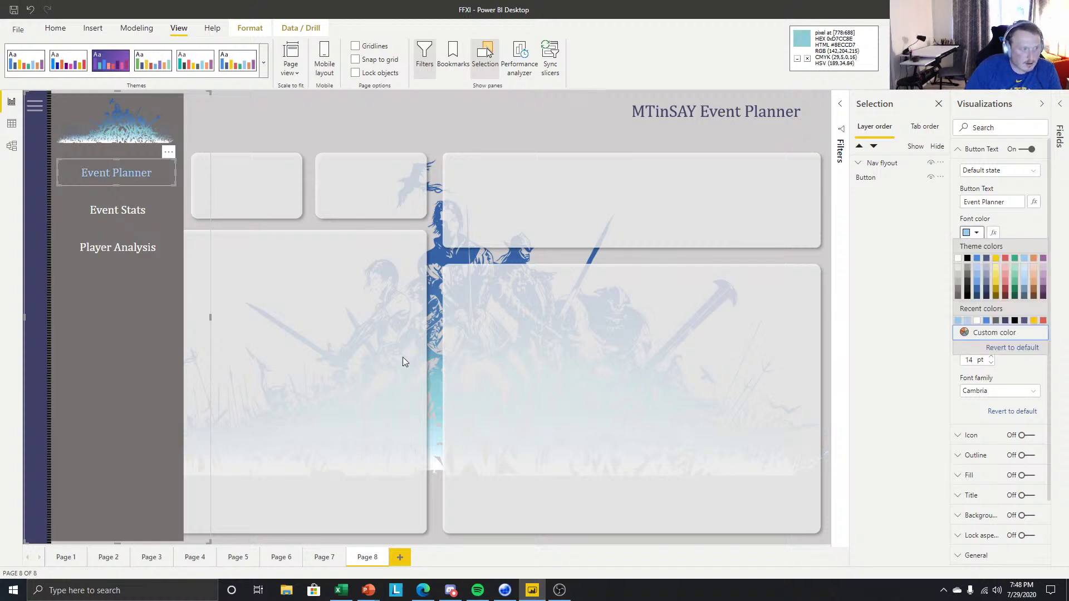
{"action": "left_click", "coordinate": [988, 333]}
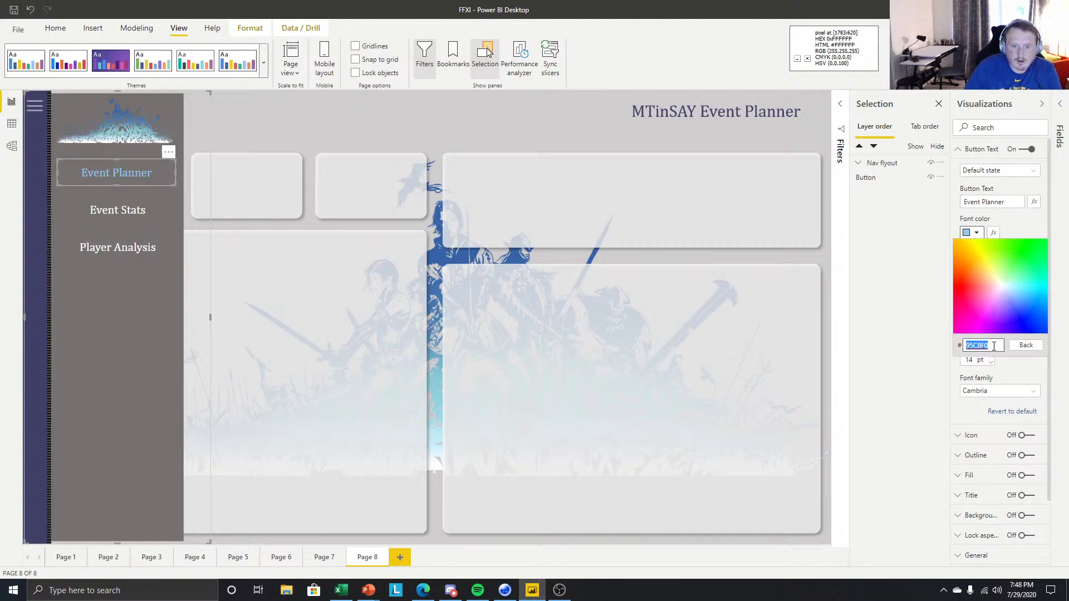
{"action": "key", "text": "ctrl+v"}
{"action": "key", "text": "Return"}
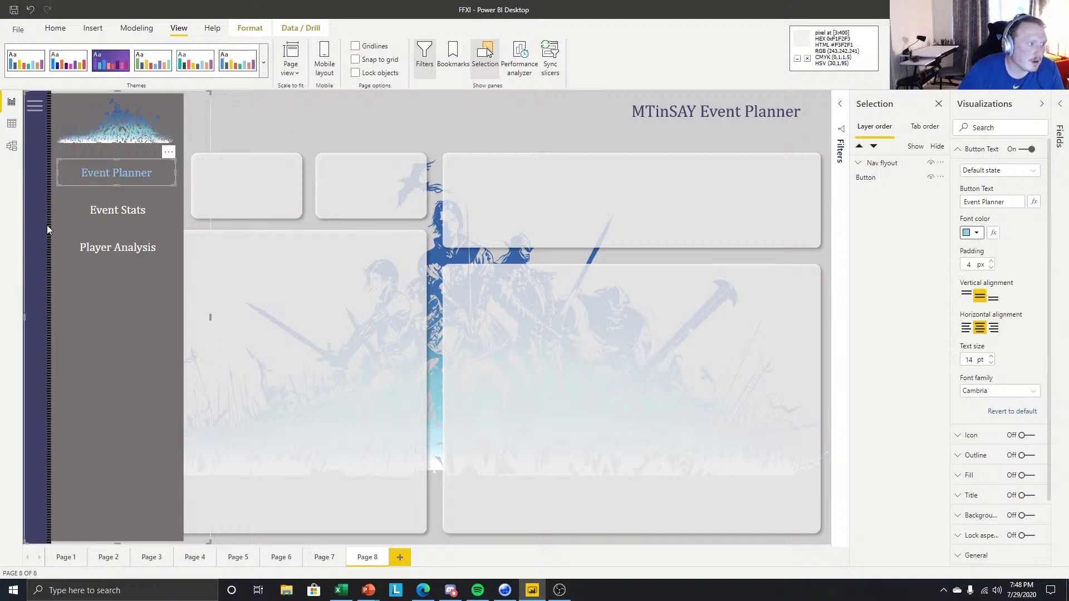
{"action": "left_click", "coordinate": [365, 126]}
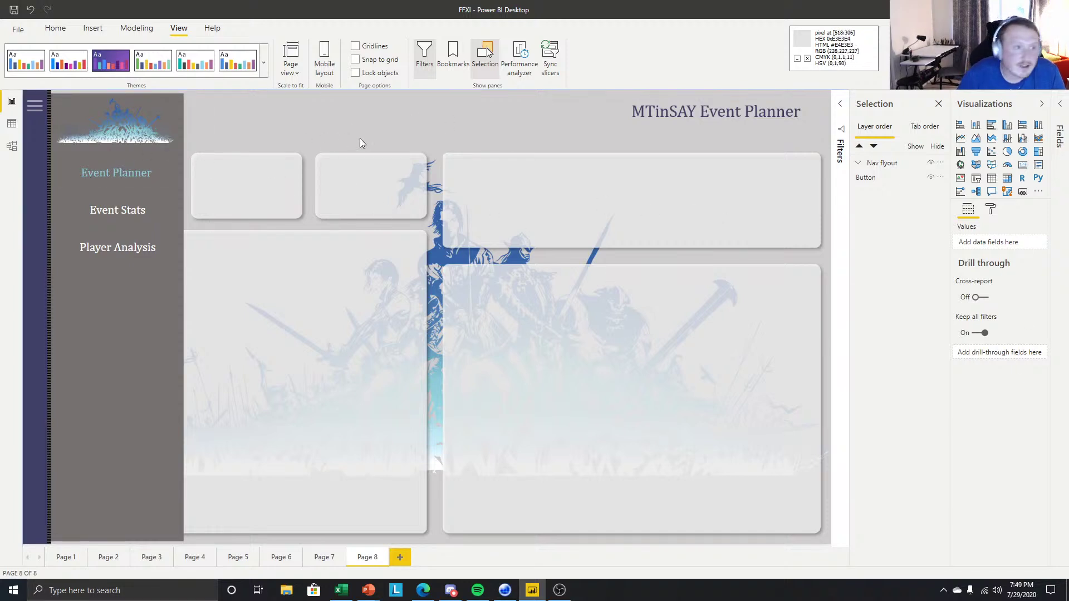
Show the gridlines on the report page, look at the layout, and hide them again.
{"action": "left_click", "coordinate": [375, 49]}
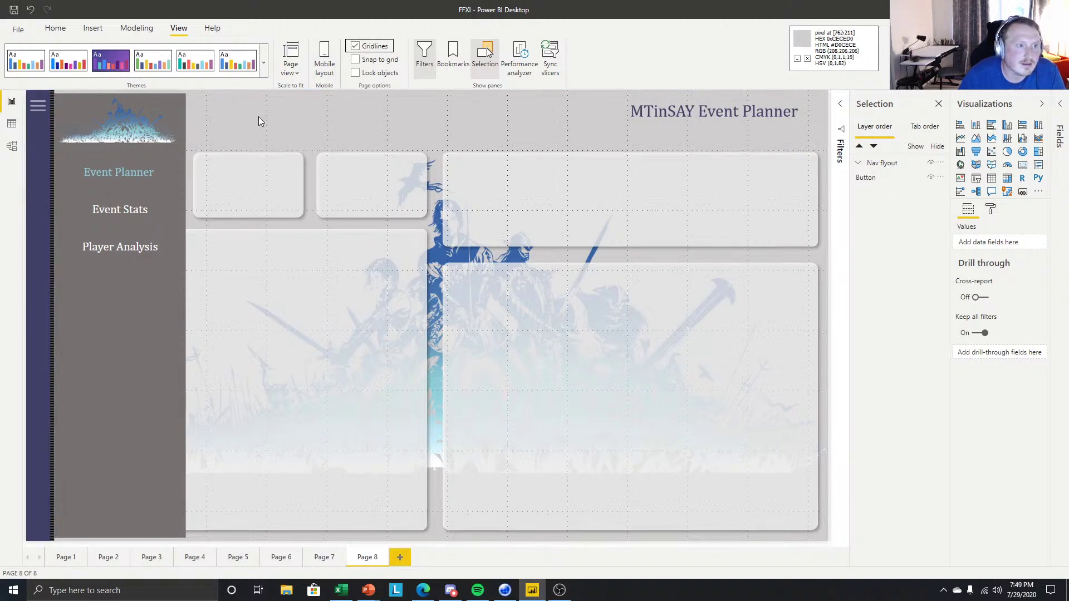
{"action": "left_click", "coordinate": [328, 109]}
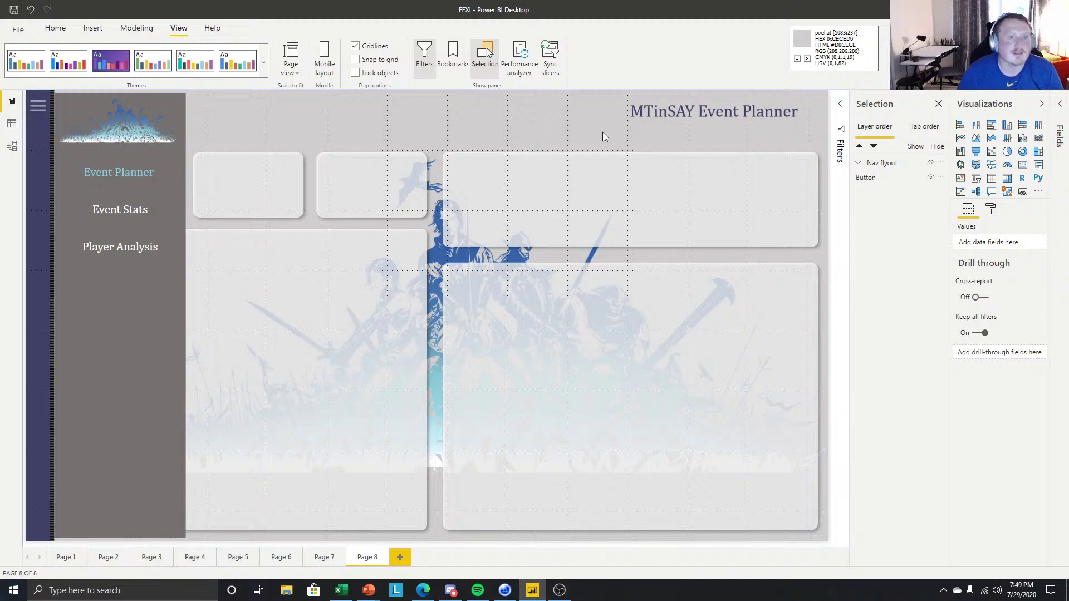
{"action": "left_click", "coordinate": [379, 46]}
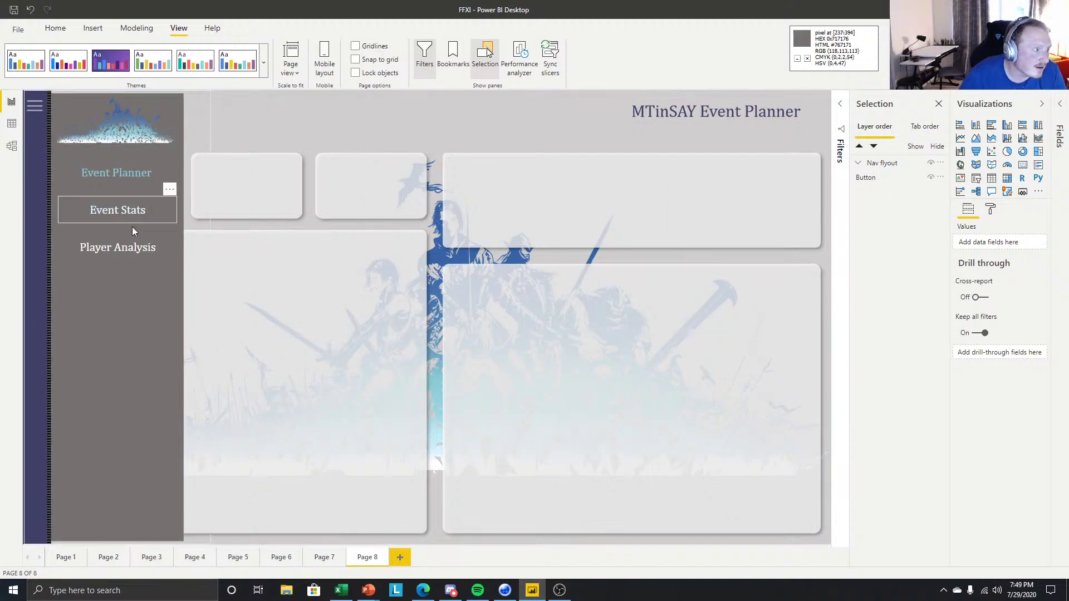
Try a custom dark blue font color, sampled from the background artwork, on the Event Planner button's default state.
{"action": "left_click", "coordinate": [122, 209]}
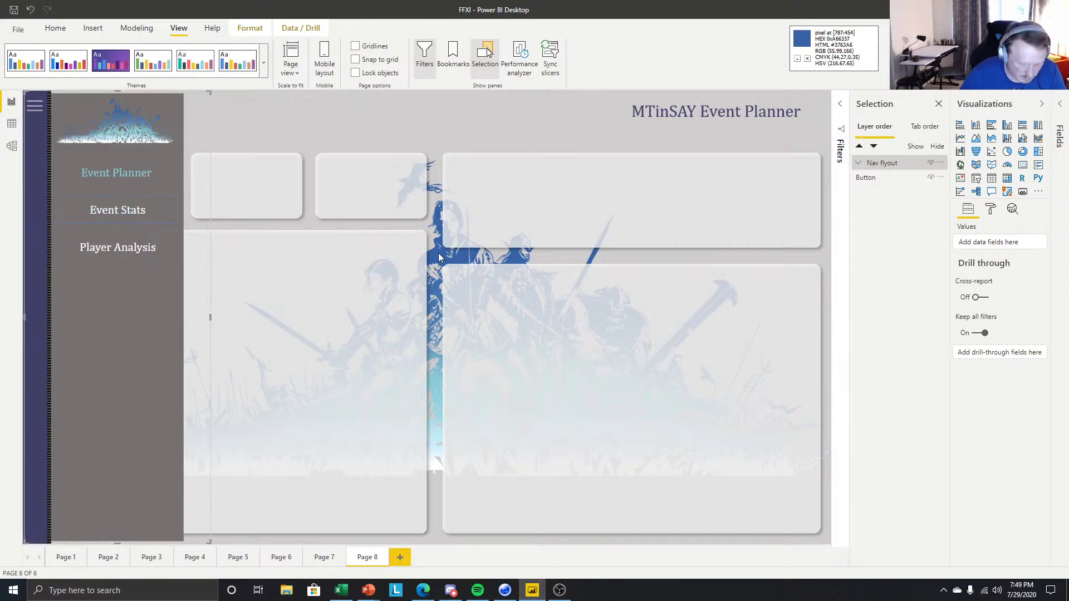
{"action": "left_click", "coordinate": [118, 173]}
{"action": "left_click", "coordinate": [969, 148]}
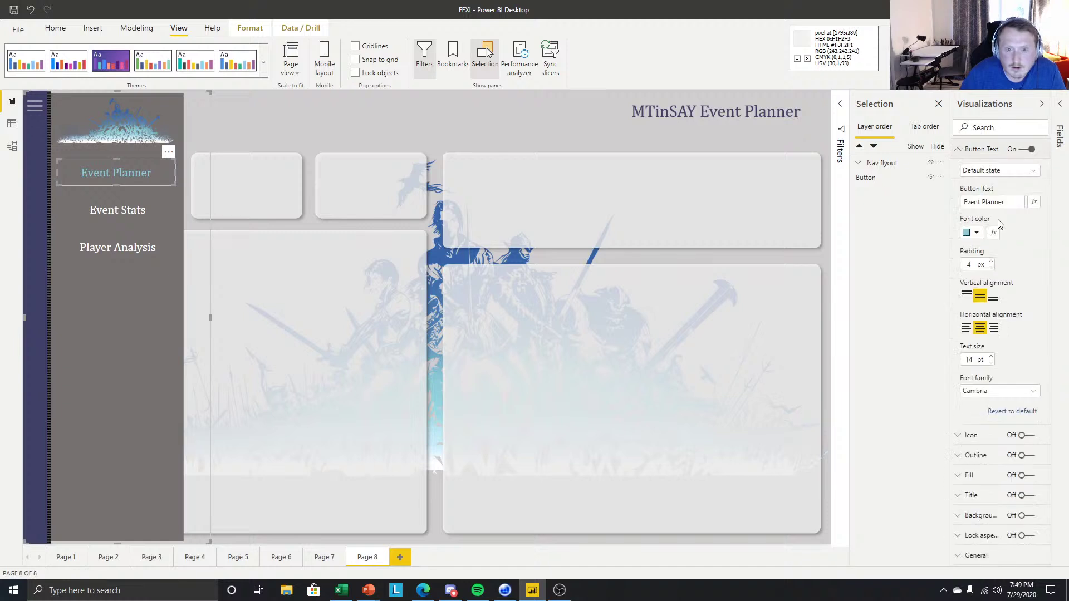
{"action": "left_click", "coordinate": [974, 233]}
{"action": "left_click", "coordinate": [983, 333]}
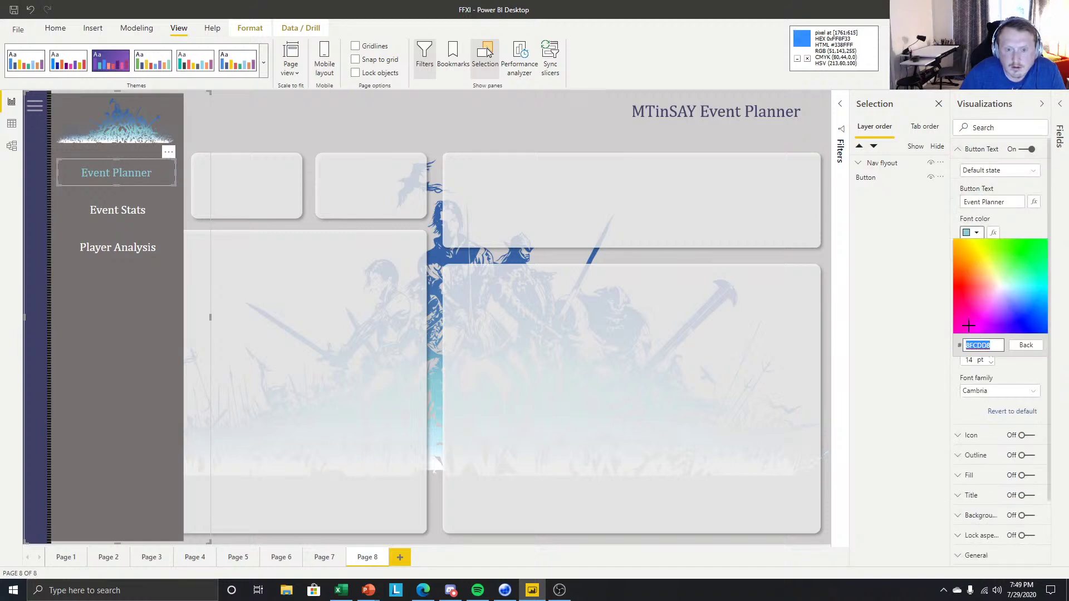
{"action": "key", "text": "ctrl+v"}
{"action": "key", "text": "Return"}
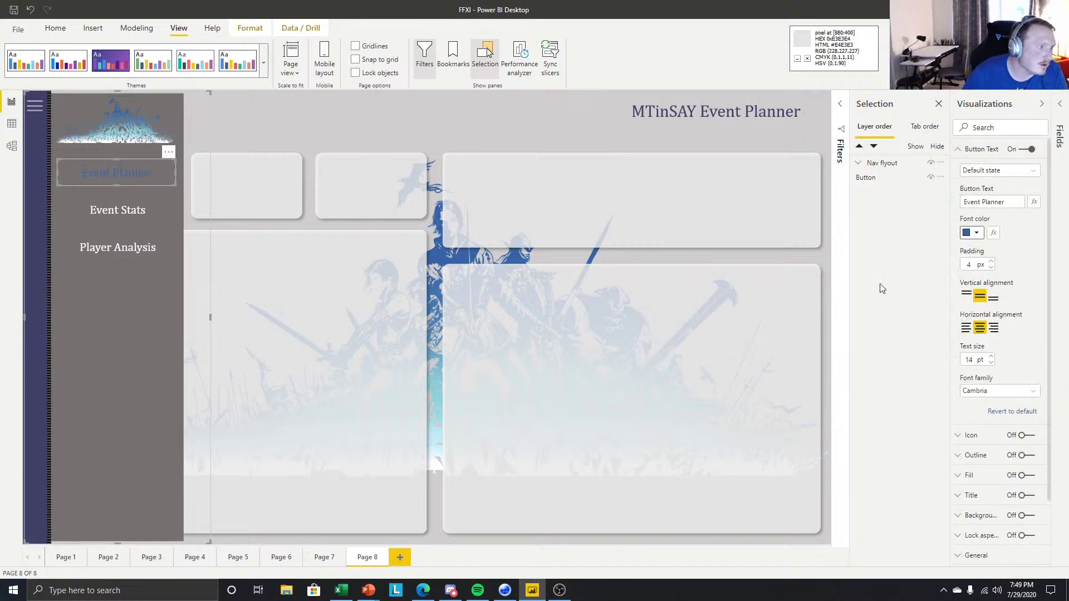
Set the Event Planner button's default font color to a lighter shade of the theme's blue.
{"action": "left_click", "coordinate": [967, 233]}
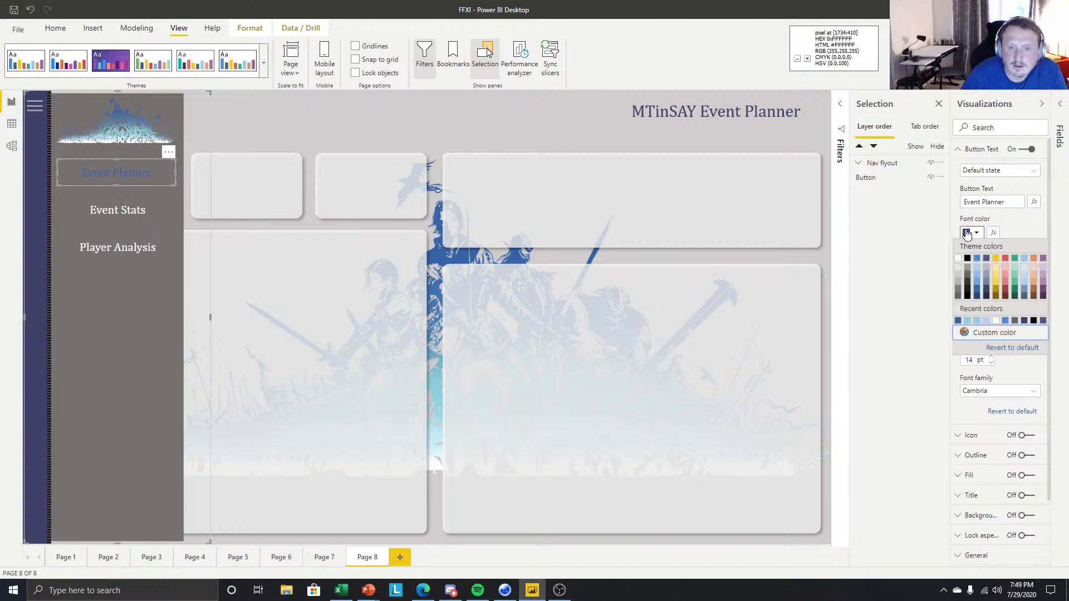
{"action": "left_click", "coordinate": [978, 294]}
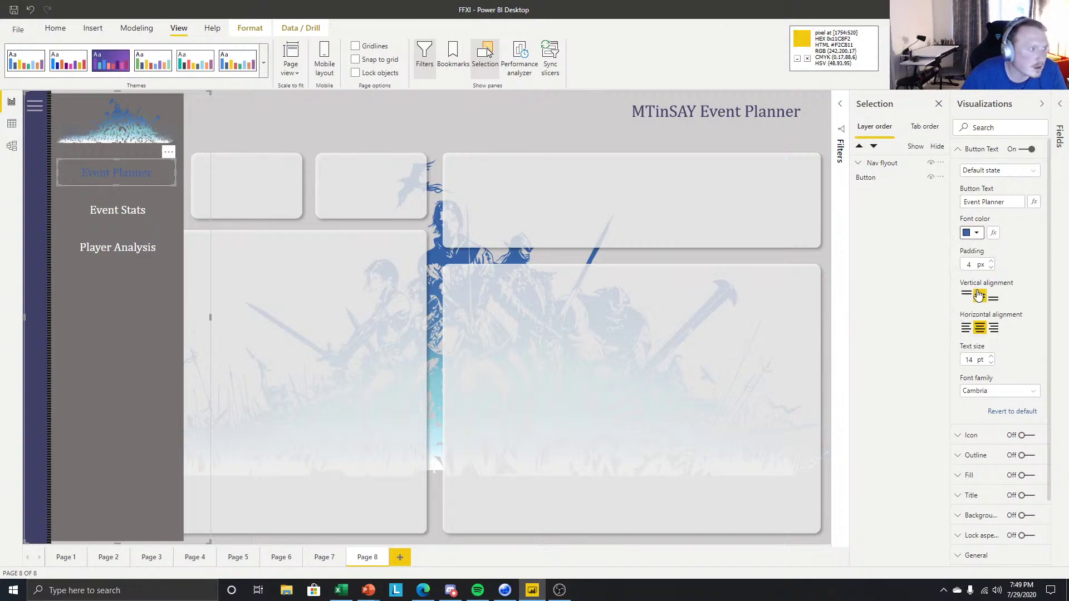
{"action": "left_click", "coordinate": [976, 243]}
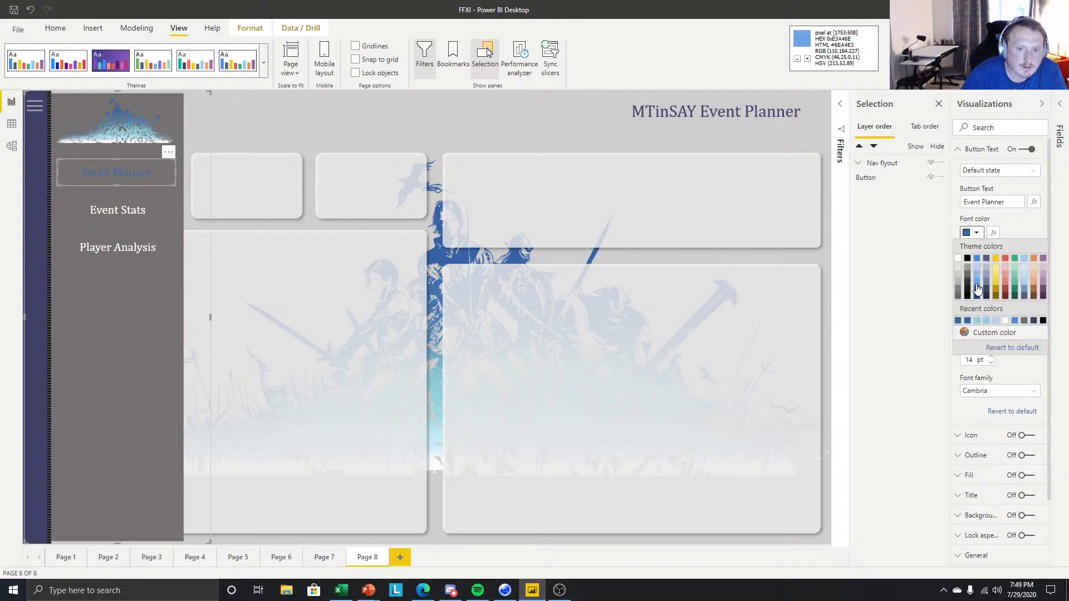
{"action": "left_click", "coordinate": [978, 281]}
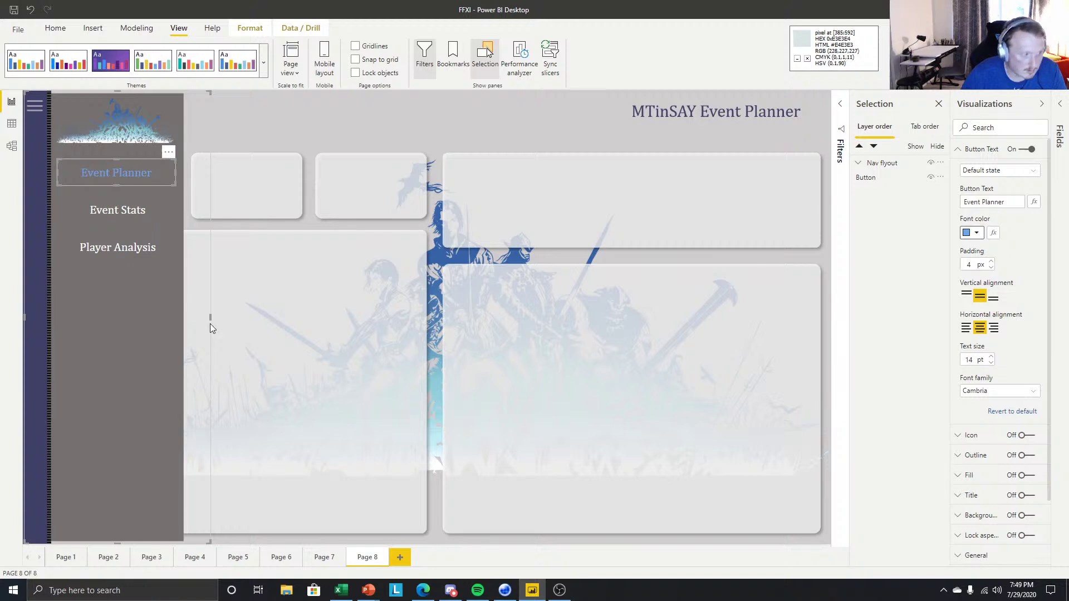
Set the Event Stats button's on-hover font color to the custom color 91CED9.
{"action": "left_click", "coordinate": [113, 209]}
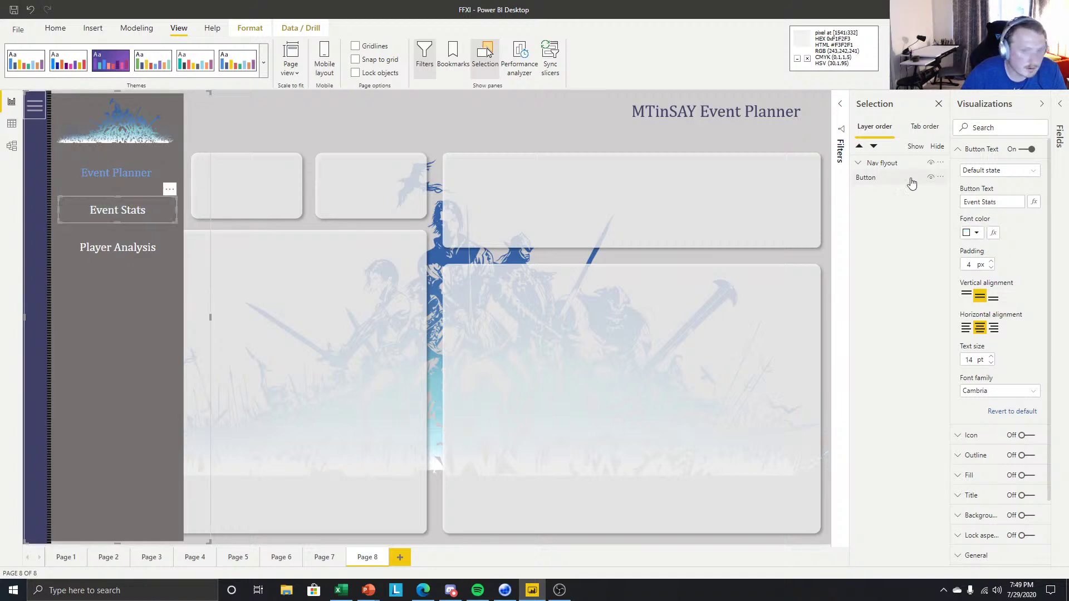
{"action": "left_click", "coordinate": [996, 172]}
{"action": "left_click", "coordinate": [980, 194]}
{"action": "left_click", "coordinate": [976, 232]}
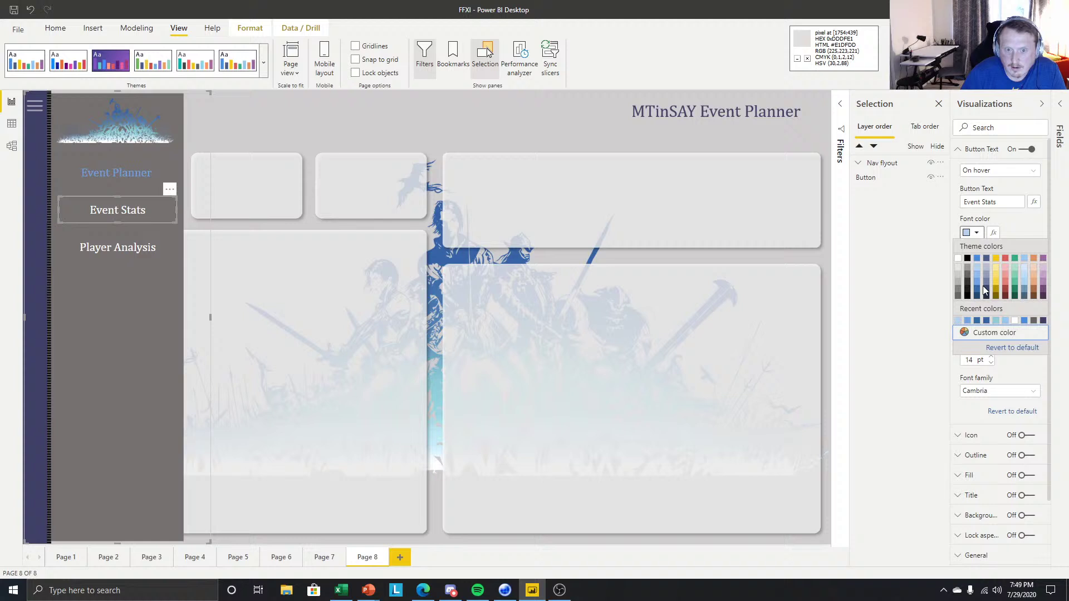
{"action": "left_click", "coordinate": [981, 334]}
{"action": "type", "text": "91CED9"}
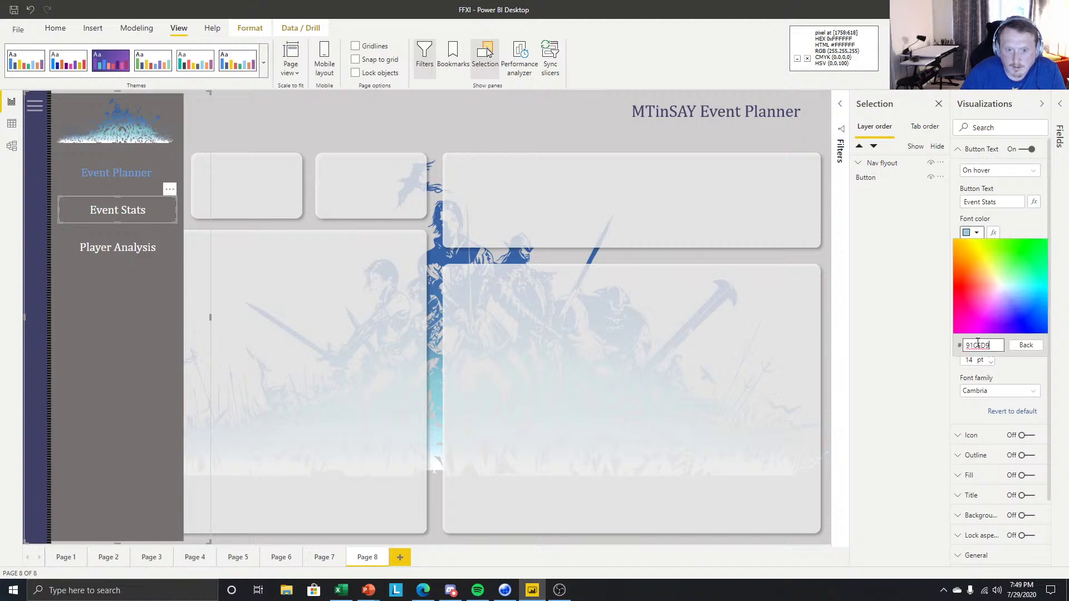
{"action": "left_click", "coordinate": [887, 338]}
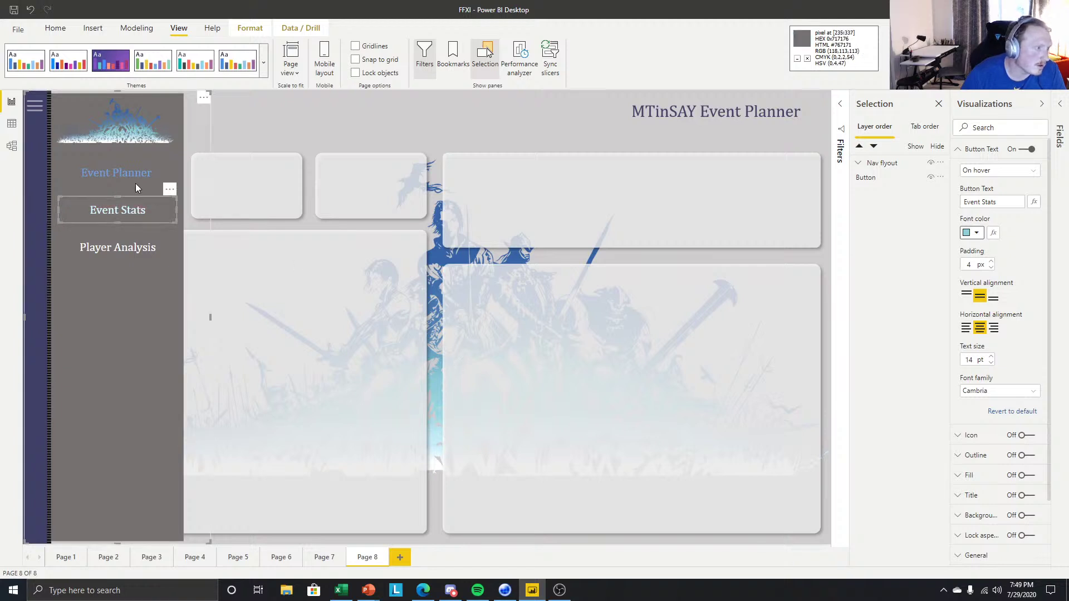
Expand the Nav flyout group to examine the objects it contains, and collapse it again.
{"action": "left_click", "coordinate": [55, 29]}
{"action": "left_click", "coordinate": [118, 247]}
{"action": "left_click", "coordinate": [336, 111]}
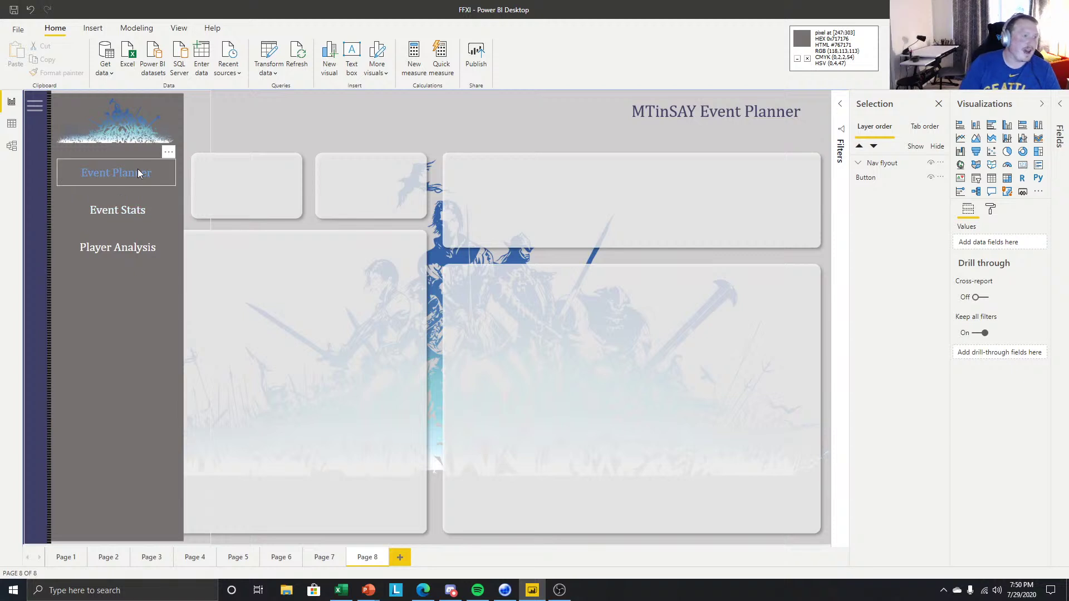
{"action": "left_click", "coordinate": [883, 164]}
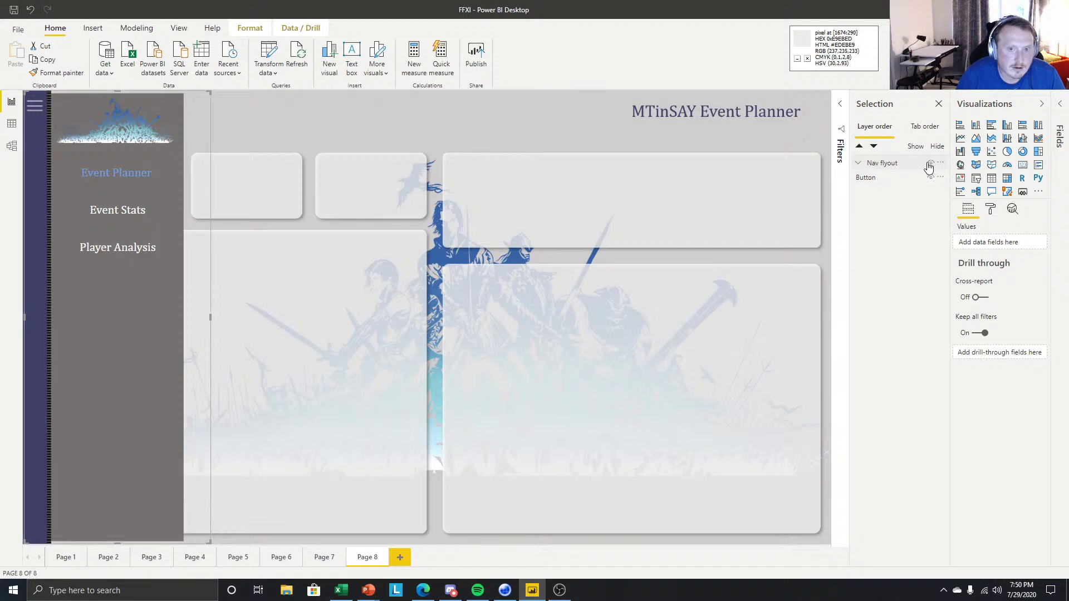
{"action": "left_click", "coordinate": [859, 166]}
{"action": "left_click", "coordinate": [856, 163]}
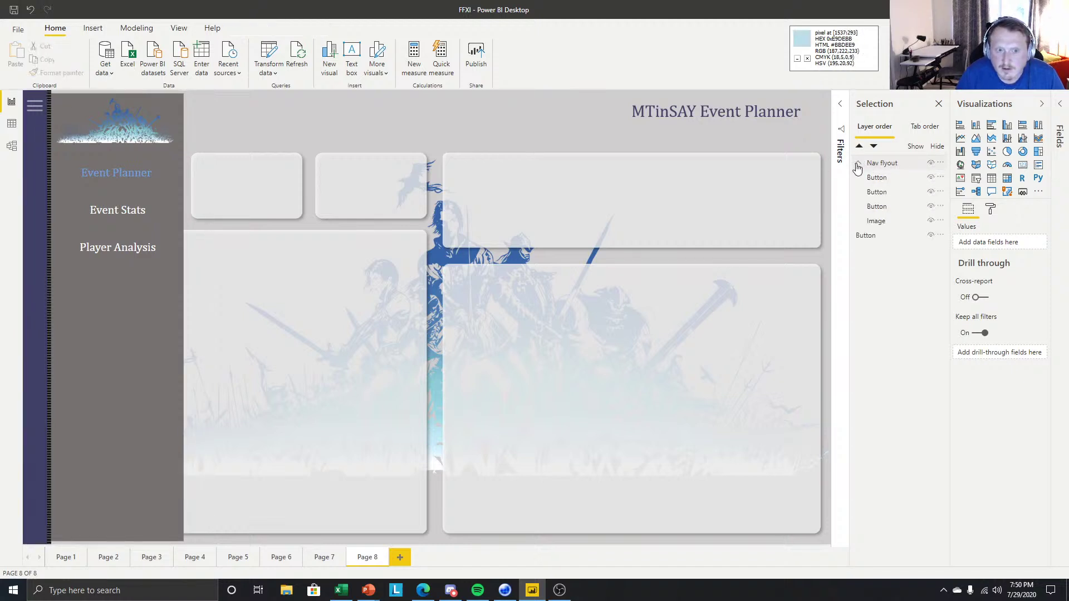
{"action": "left_click", "coordinate": [857, 163]}
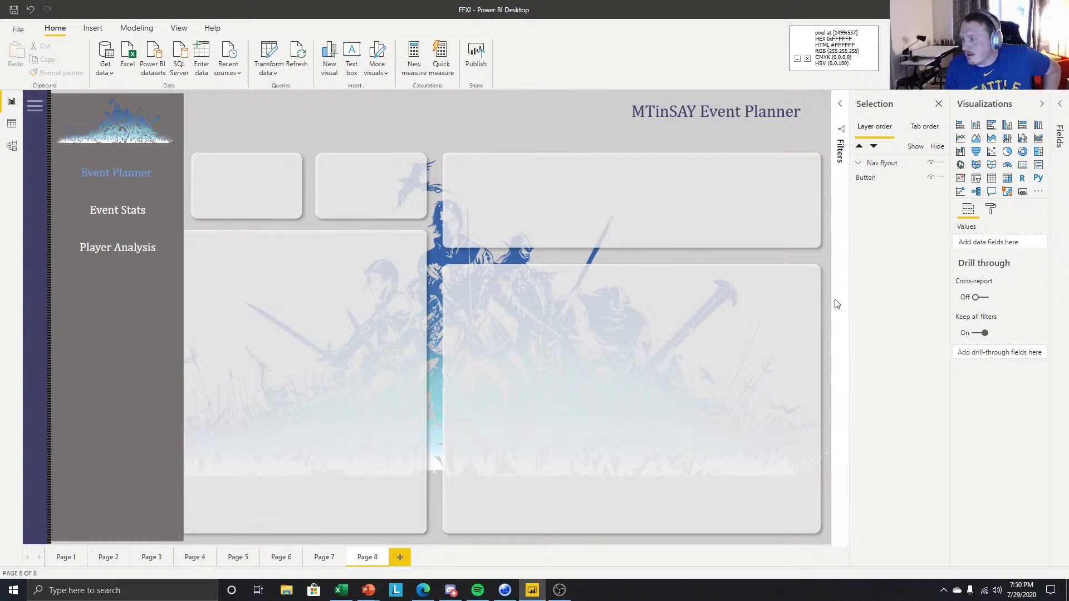
{"action": "left_click", "coordinate": [840, 104]}
{"action": "left_click", "coordinate": [841, 105]}
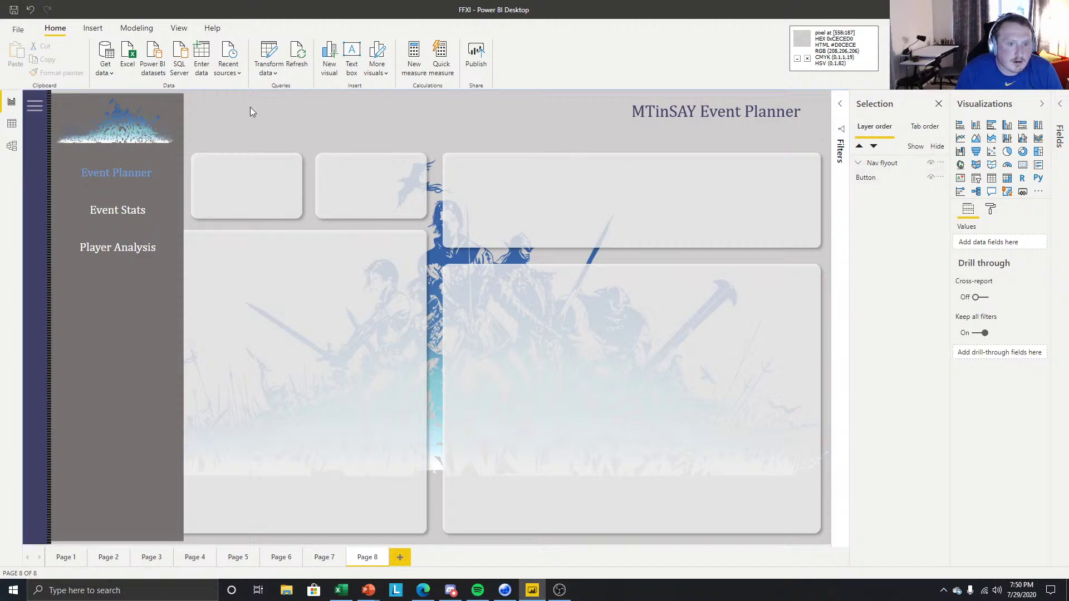
Show the bookmark list and add a bookmark with the visible Nav flyout group selected.
{"action": "left_click", "coordinate": [880, 162]}
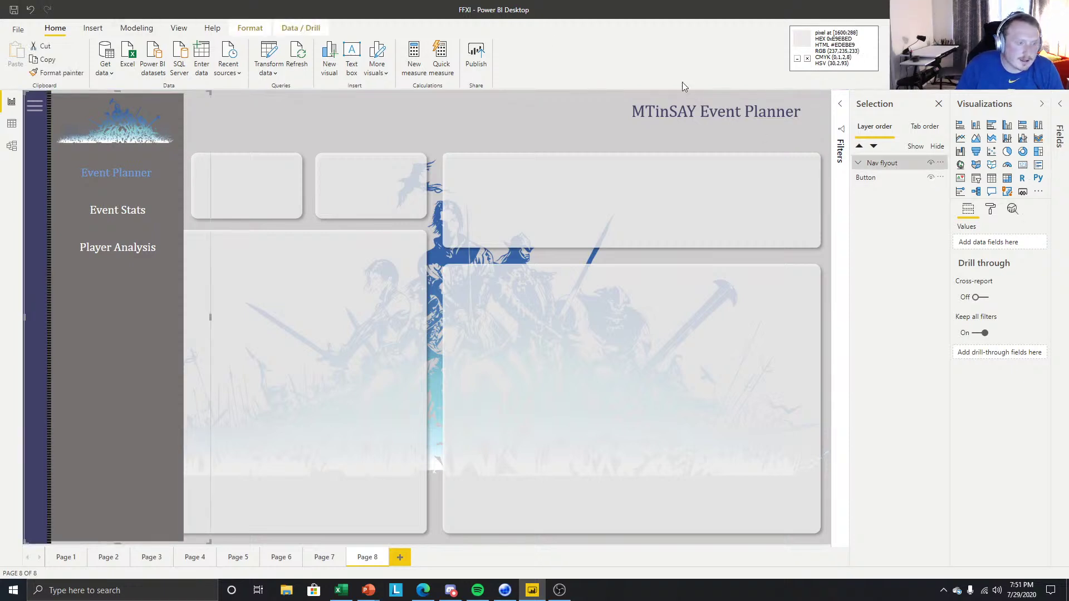
{"action": "left_click", "coordinate": [179, 28]}
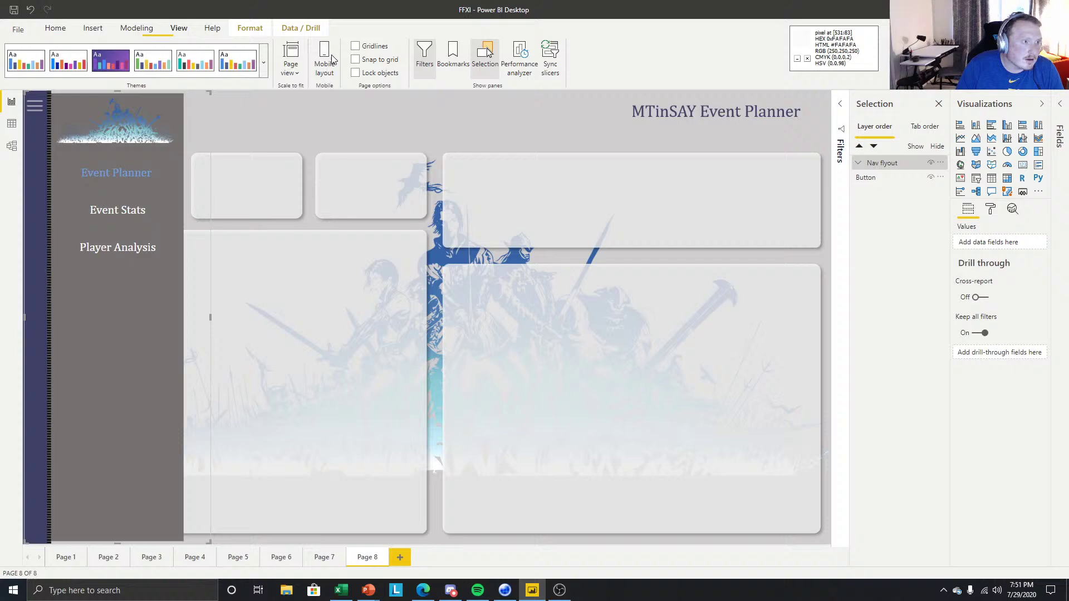
{"action": "left_click", "coordinate": [452, 59]}
{"action": "left_click", "coordinate": [871, 127]}
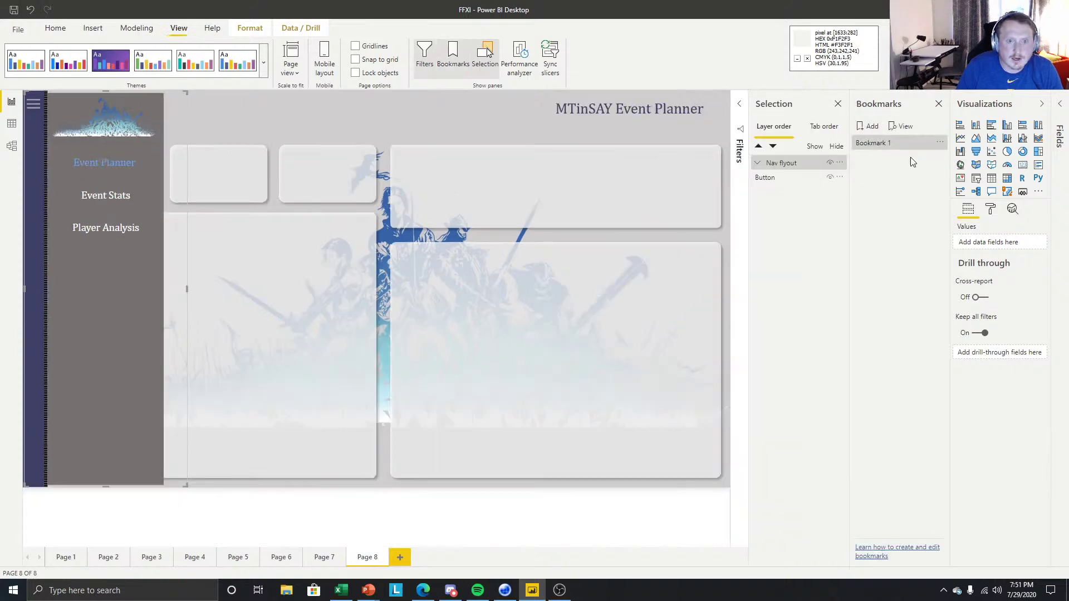
Limit the new bookmark to the selected visuals and exclude Data from what it stores.
{"action": "left_click", "coordinate": [939, 143]}
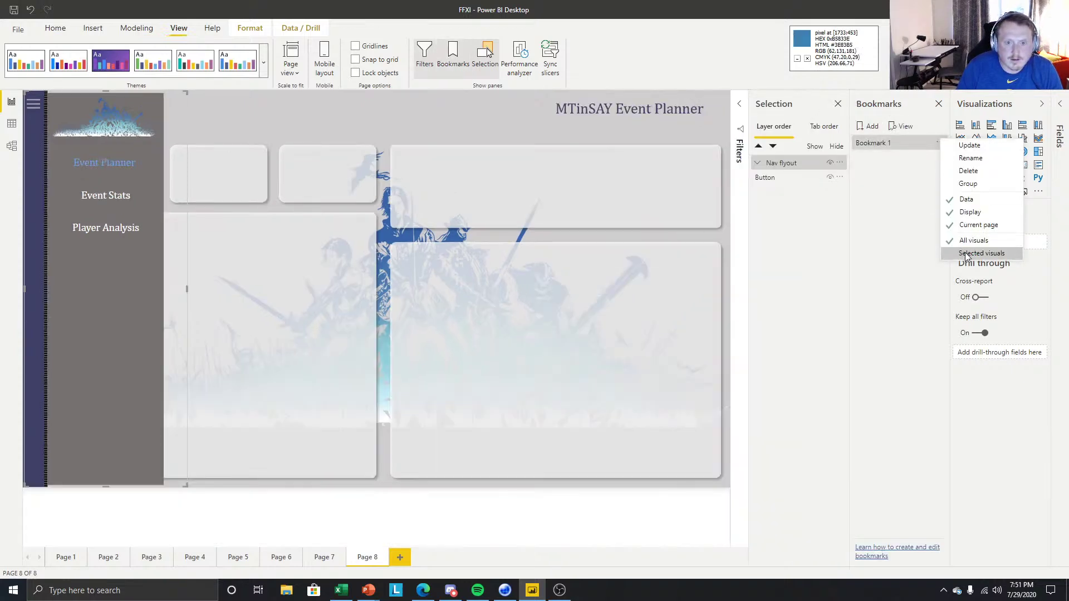
{"action": "left_click", "coordinate": [965, 253]}
{"action": "left_click", "coordinate": [941, 144]}
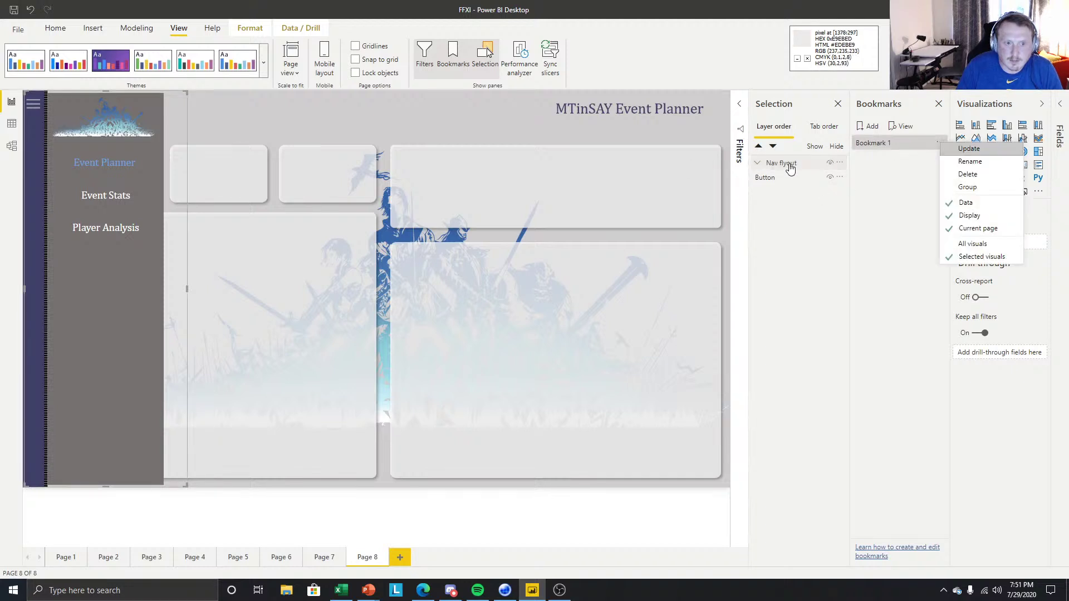
{"action": "left_click", "coordinate": [966, 203]}
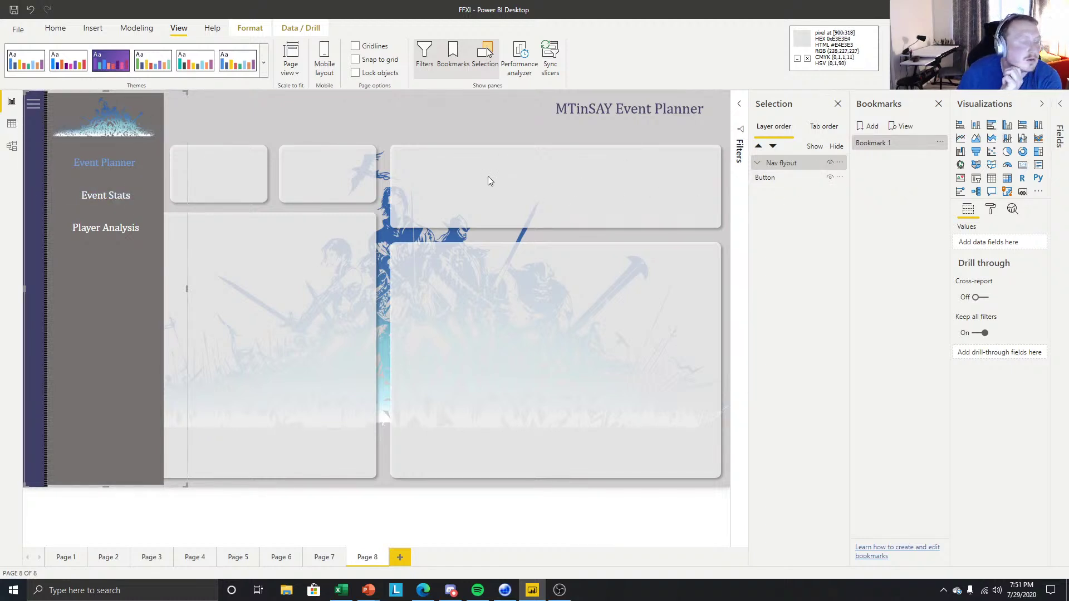
{"action": "left_click", "coordinate": [940, 143]}
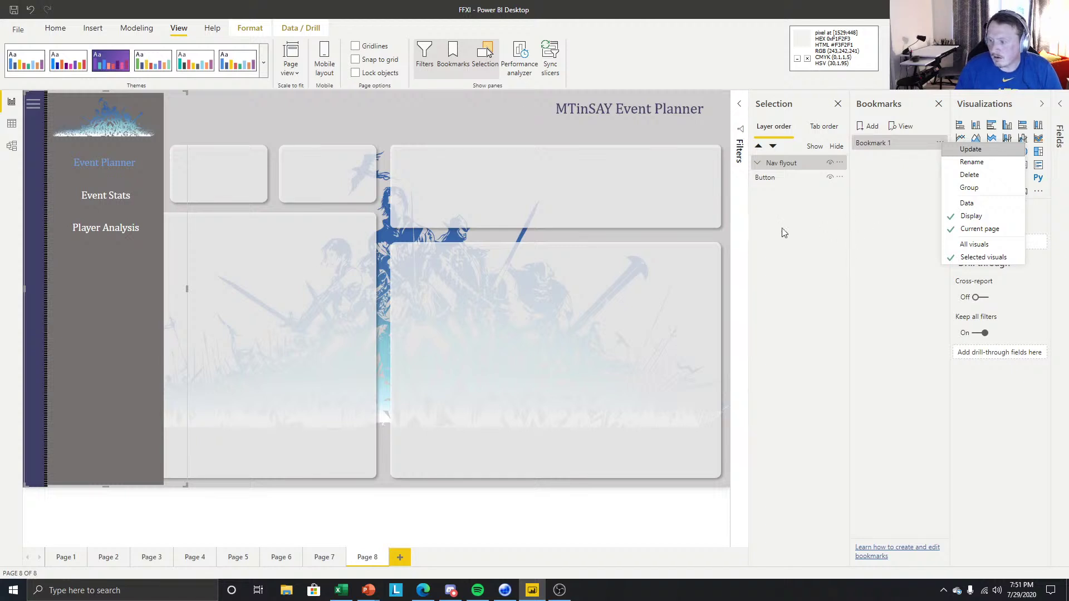
{"action": "left_click", "coordinate": [881, 230]}
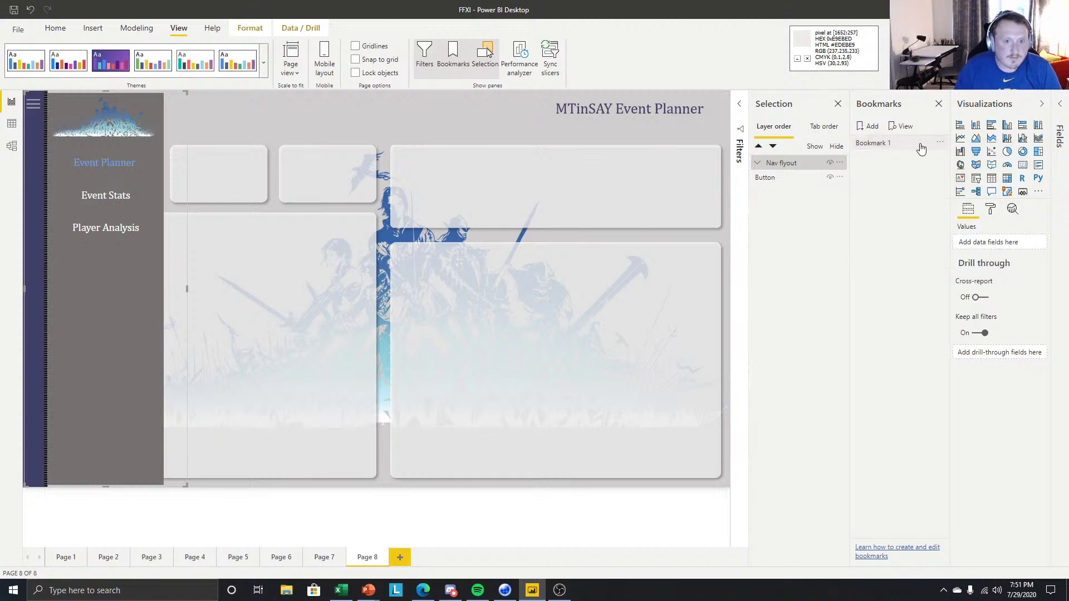
Rename the bookmark as Nav Flyout.
{"action": "left_click", "coordinate": [940, 143]}
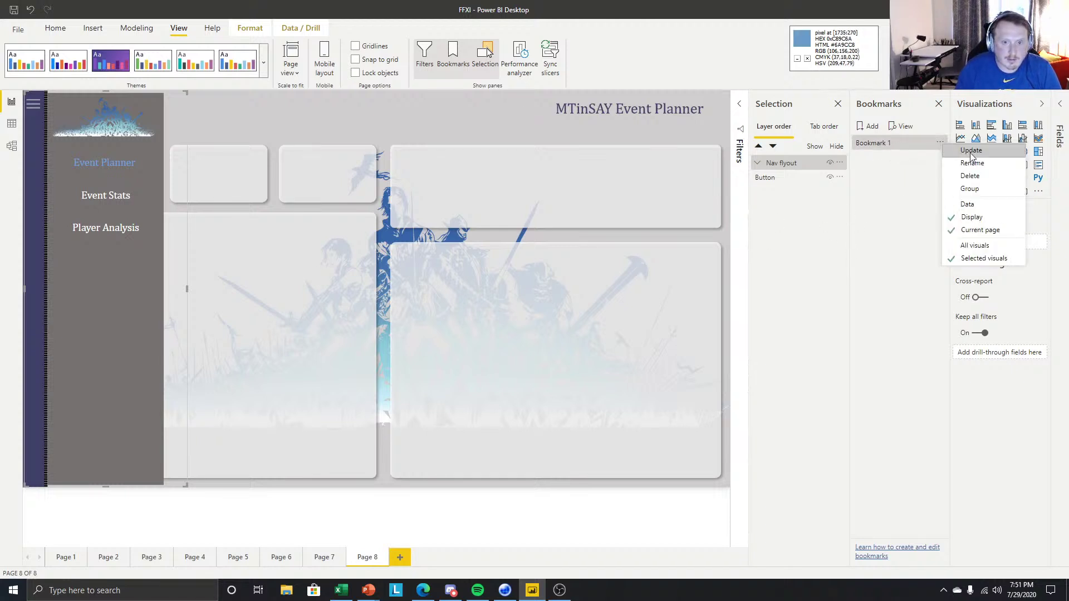
{"action": "left_click", "coordinate": [969, 162]}
{"action": "type", "text": "Nav Fly"}
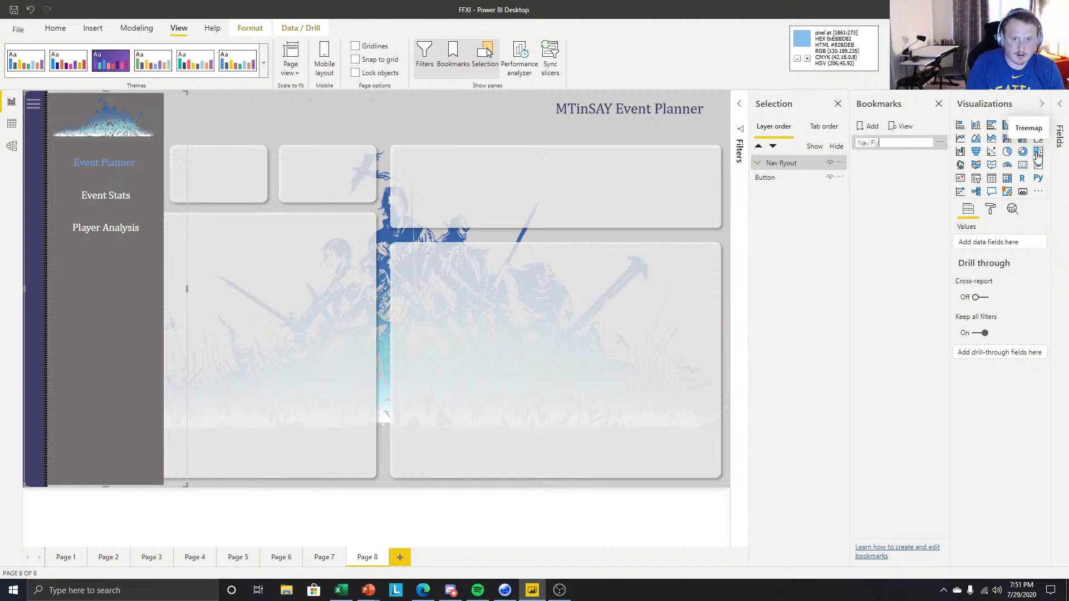
{"action": "type", "text": "out"}
{"action": "key", "text": "Return"}
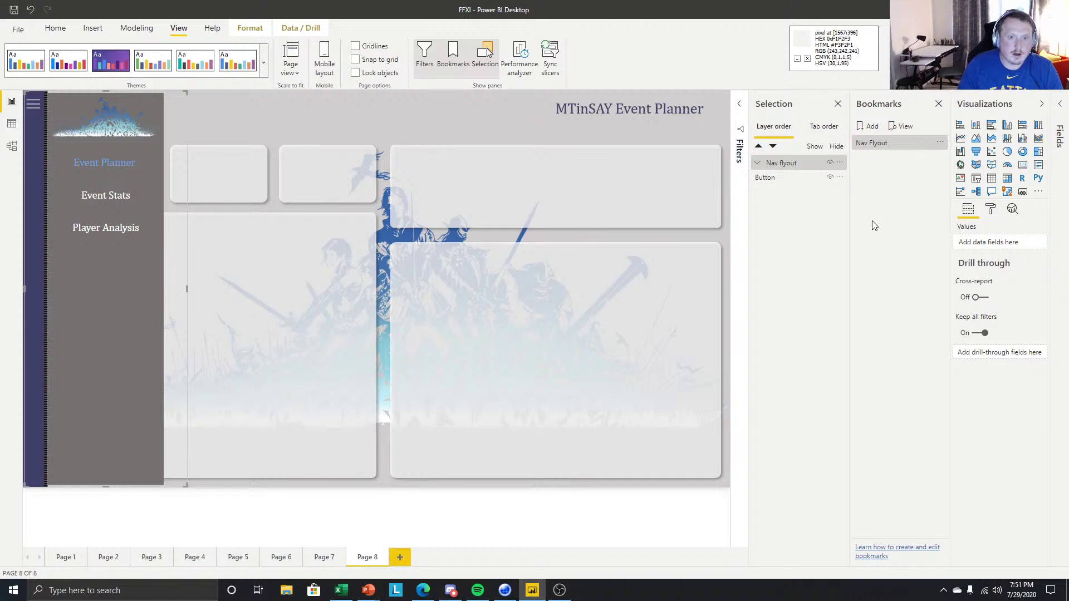
Hide the Nav flyout group and add a second bookmark limited to the selected visuals.
{"action": "left_click", "coordinate": [831, 162]}
{"action": "left_click", "coordinate": [782, 162]}
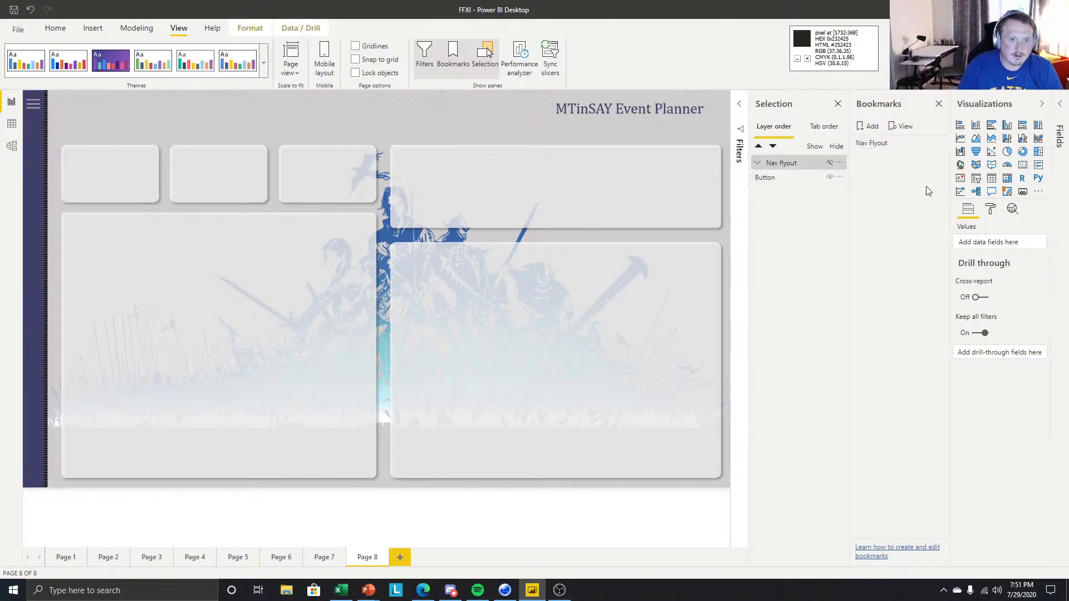
{"action": "left_click", "coordinate": [868, 126]}
{"action": "left_click", "coordinate": [940, 157]}
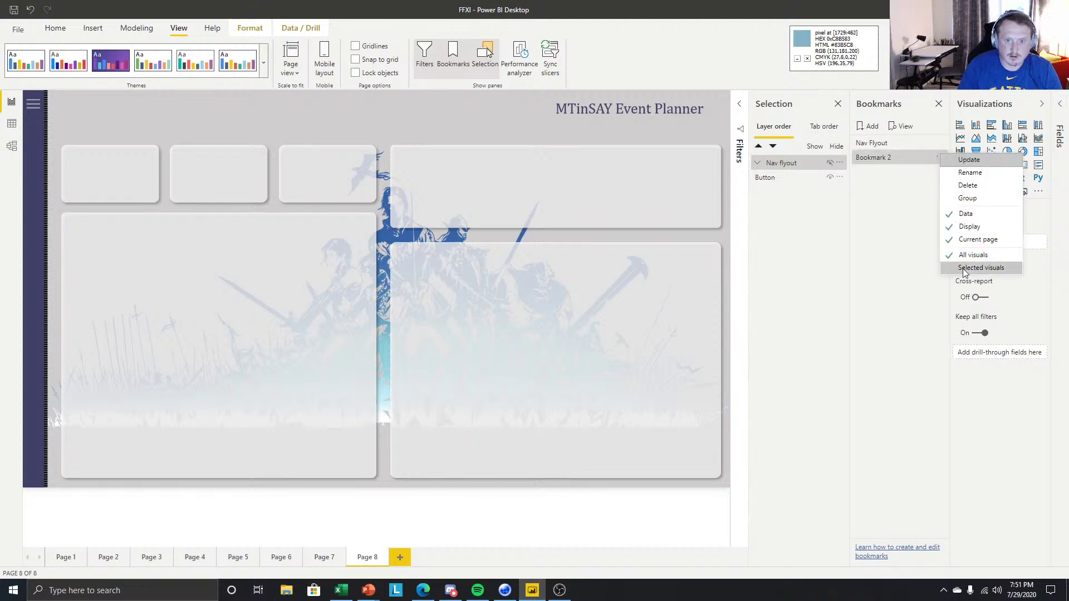
{"action": "left_click", "coordinate": [974, 266]}
{"action": "left_click", "coordinate": [940, 158]}
{"action": "left_click", "coordinate": [952, 229]}
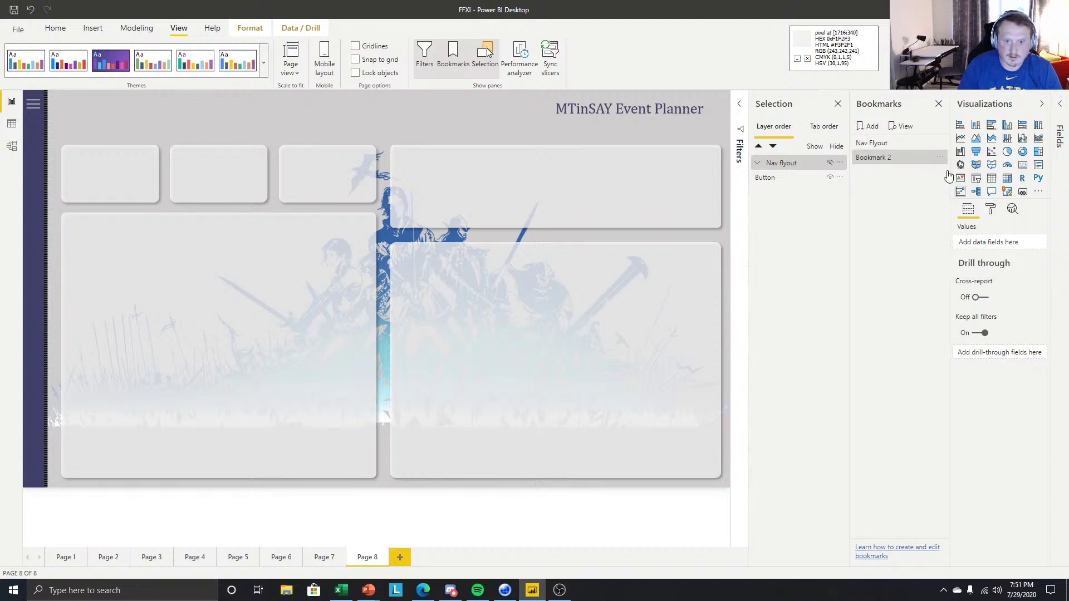
Rename the second bookmark as Nav Close.
{"action": "left_click", "coordinate": [941, 159]}
{"action": "left_click", "coordinate": [976, 176]}
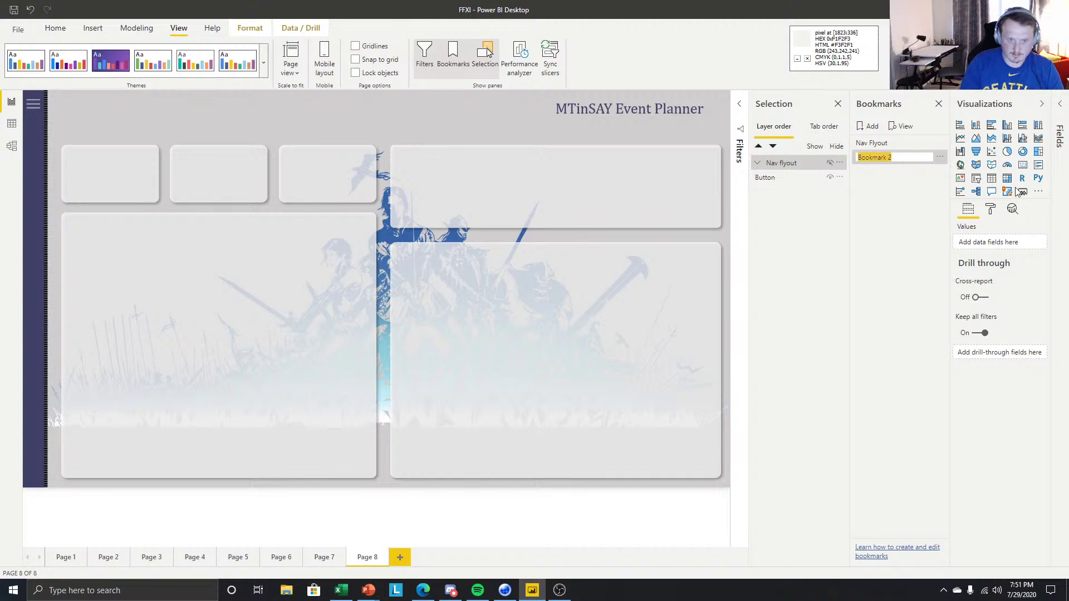
{"action": "type", "text": "Nav Clos"}
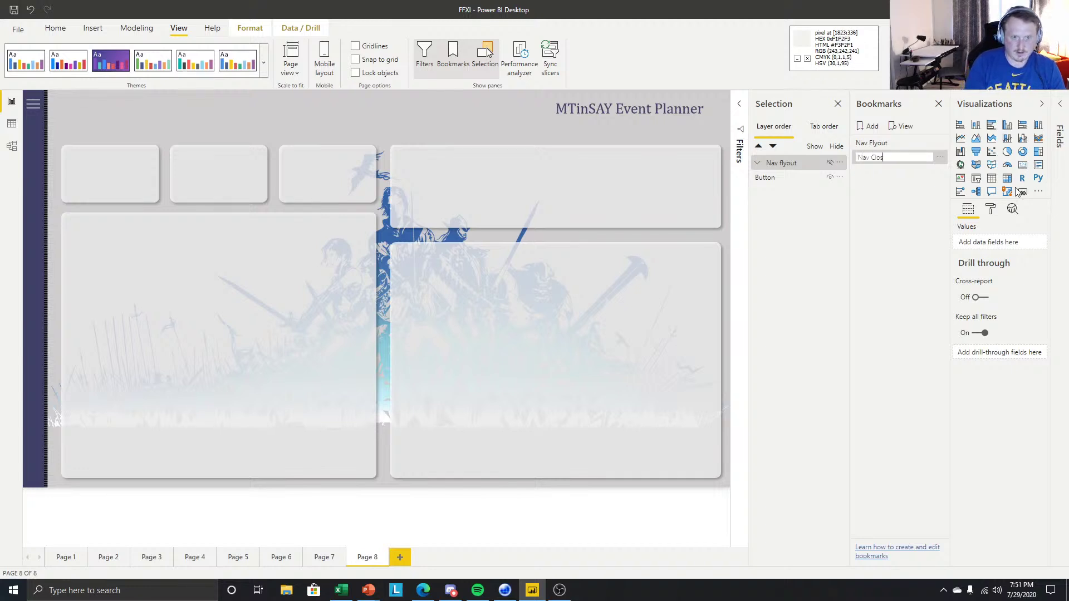
{"action": "type", "text": "e"}
{"action": "key", "text": "Return"}
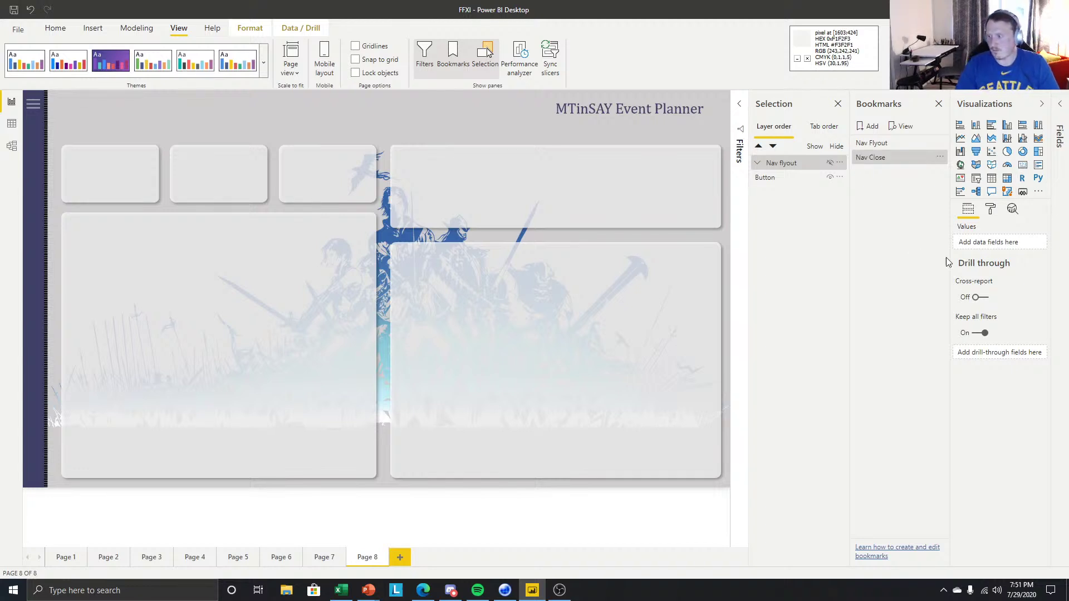
Apply the Nav Flyout bookmark to test it, and select the flyout's background image.
{"action": "left_click", "coordinate": [882, 146]}
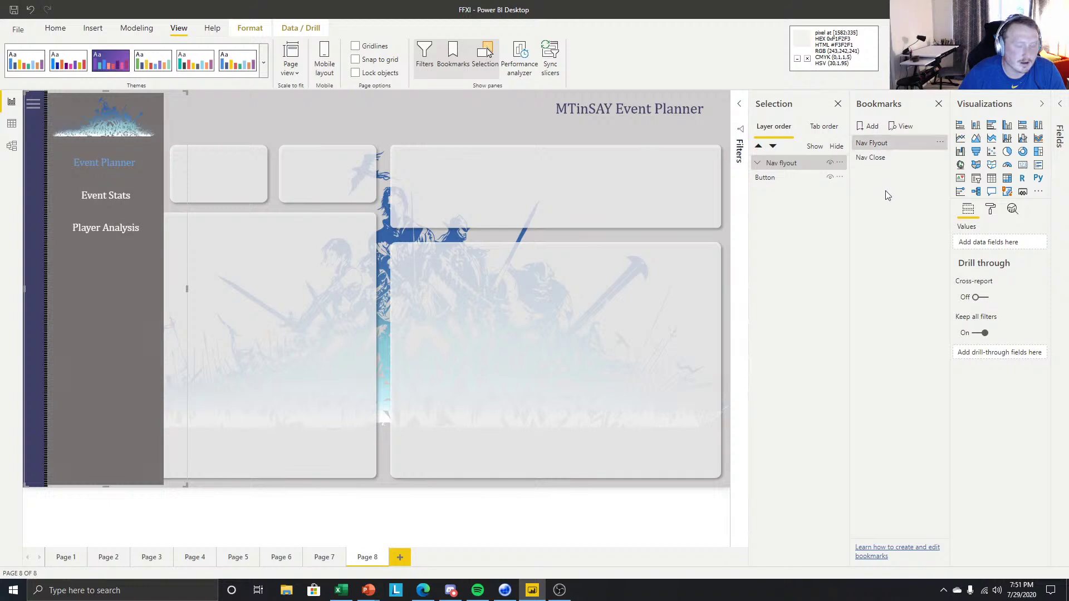
{"action": "left_click", "coordinate": [891, 143]}
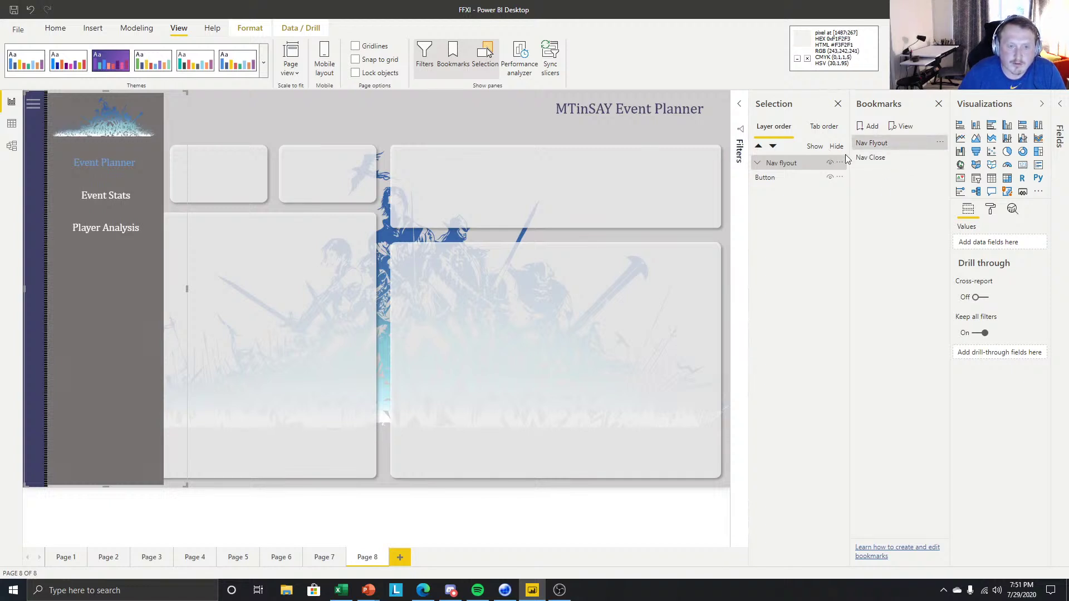
{"action": "left_click", "coordinate": [815, 165]}
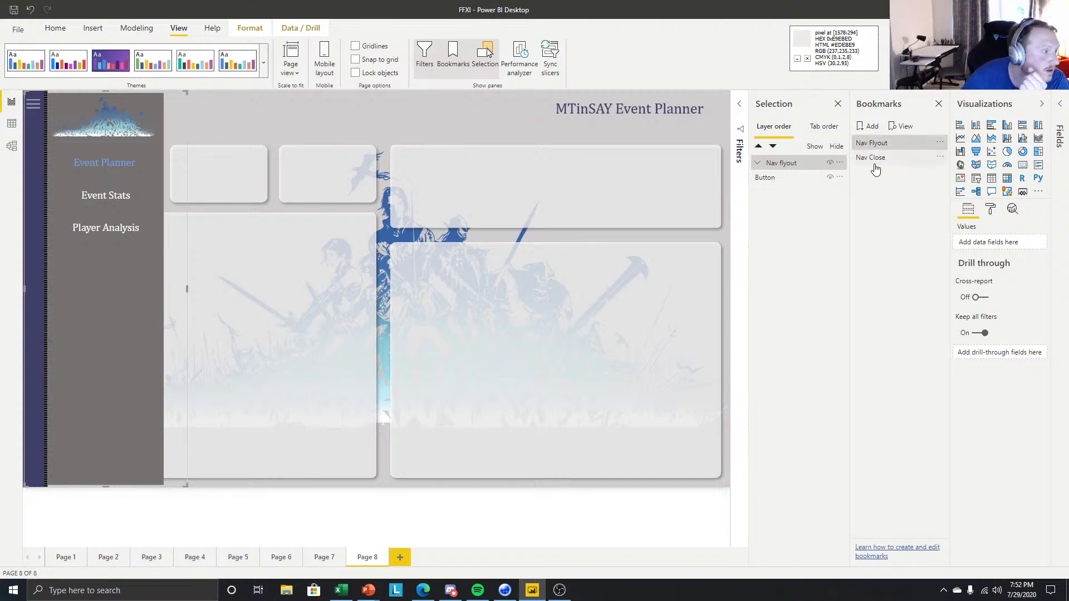
{"action": "left_click", "coordinate": [130, 439]}
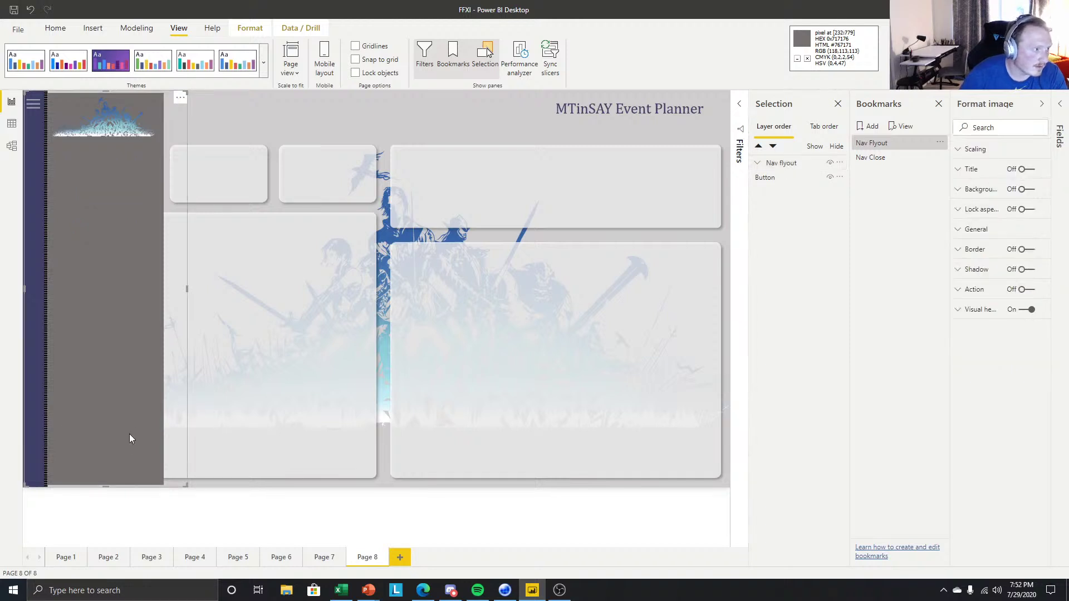
Switch to Presentation3 in PowerPoint and delete the logo picture from the flyout panel on slide 3.
{"action": "left_click", "coordinate": [185, 508]}
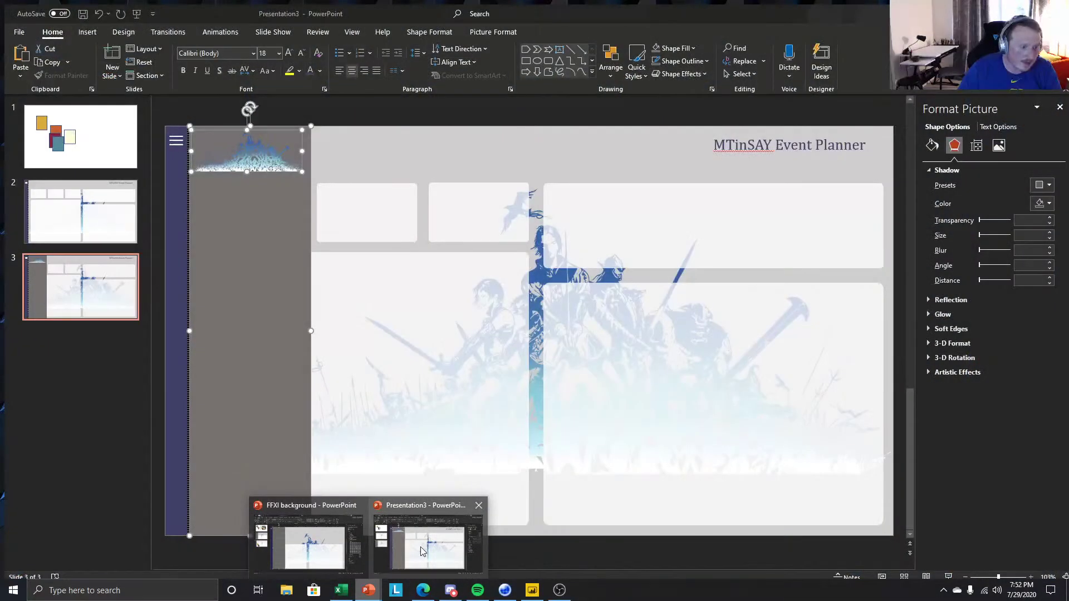
{"action": "left_click", "coordinate": [404, 533]}
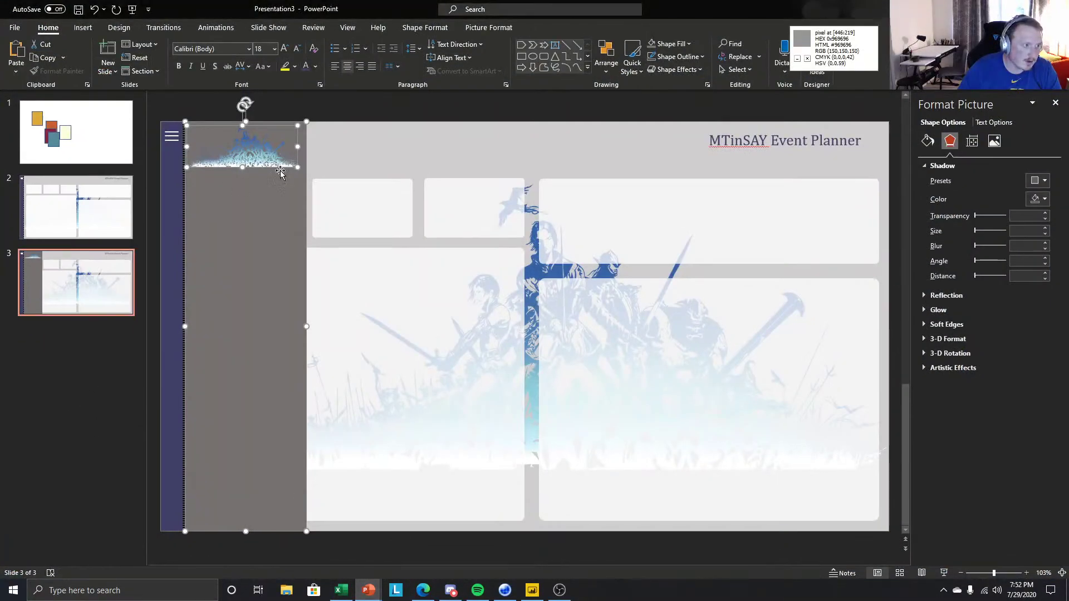
{"action": "left_click", "coordinate": [406, 108]}
{"action": "left_click", "coordinate": [311, 163]}
{"action": "key", "text": "Delete"}
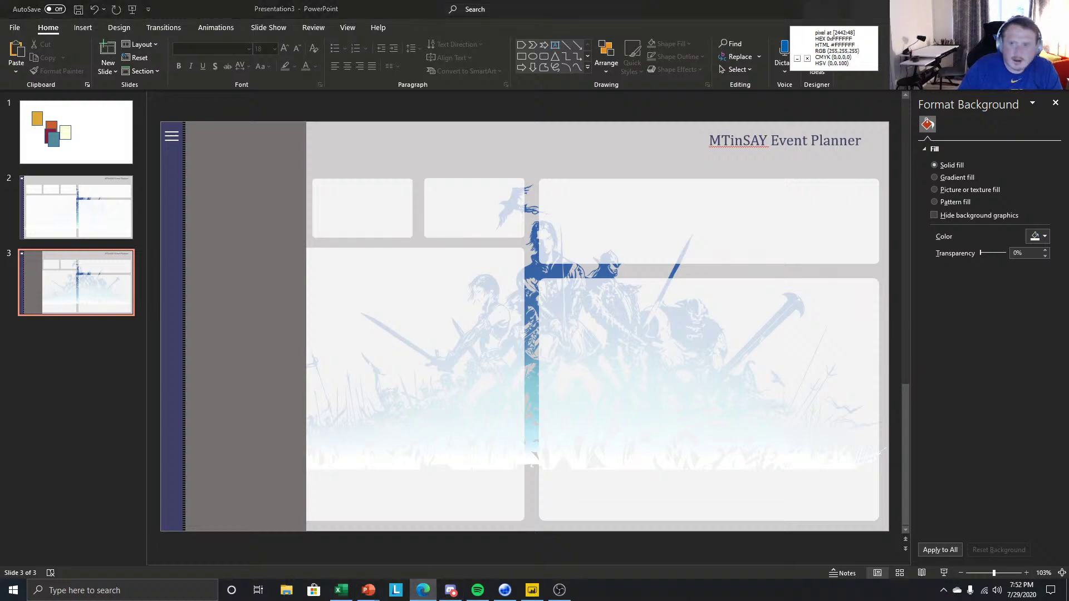
Switch to the browser, look through the BG Wiki areas list, and go forward to the Kraken Club page.
{"action": "left_click_drag", "start_coordinate": [1068, 6], "coordinate": [612, 2]}
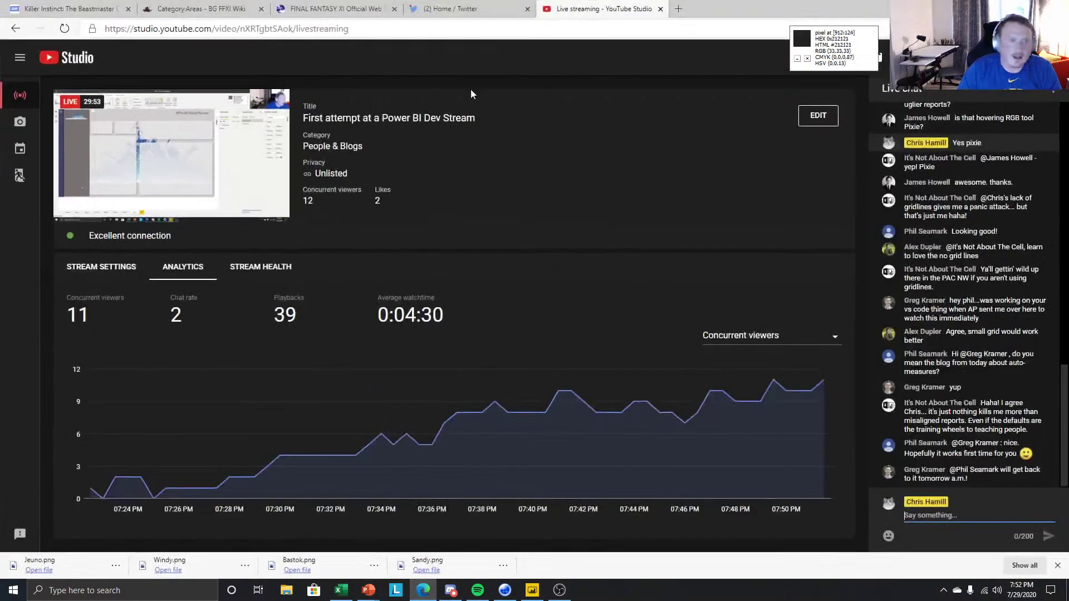
{"action": "left_click", "coordinate": [197, 8]}
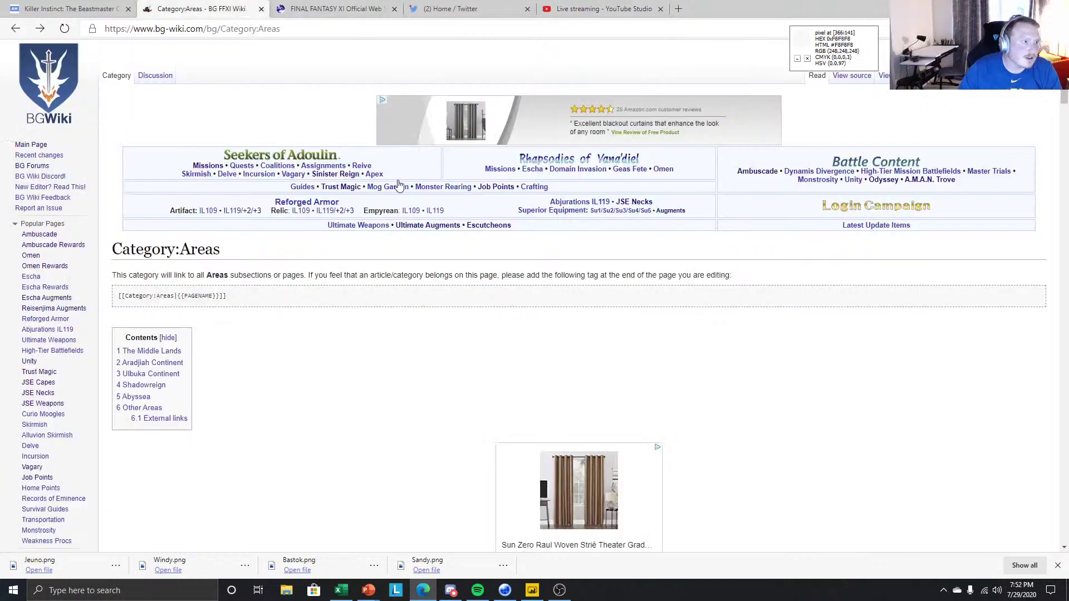
{"action": "left_click", "coordinate": [67, 9]}
{"action": "left_click", "coordinate": [209, 6]}
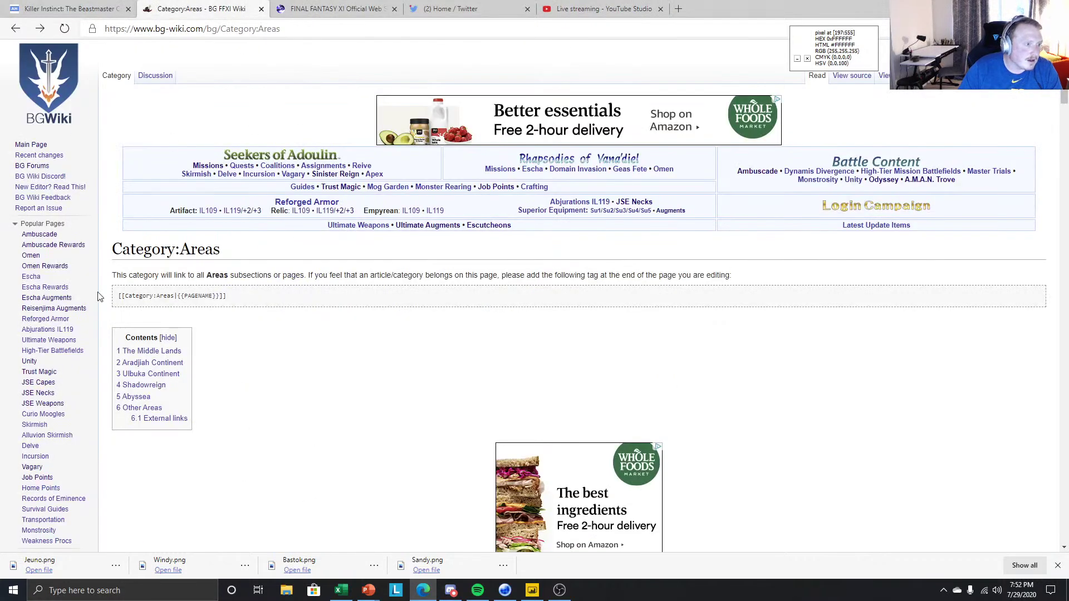
{"action": "scroll", "coordinate": [358, 412], "scroll_direction": "down", "scroll_amount": 5}
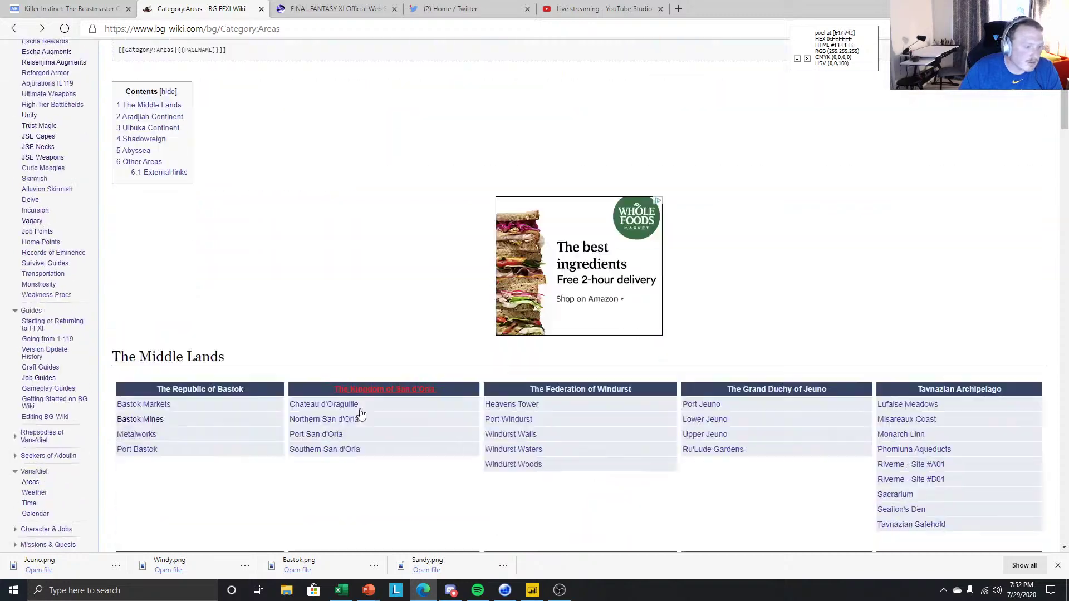
{"action": "scroll", "coordinate": [305, 397], "scroll_direction": "up", "scroll_amount": 5}
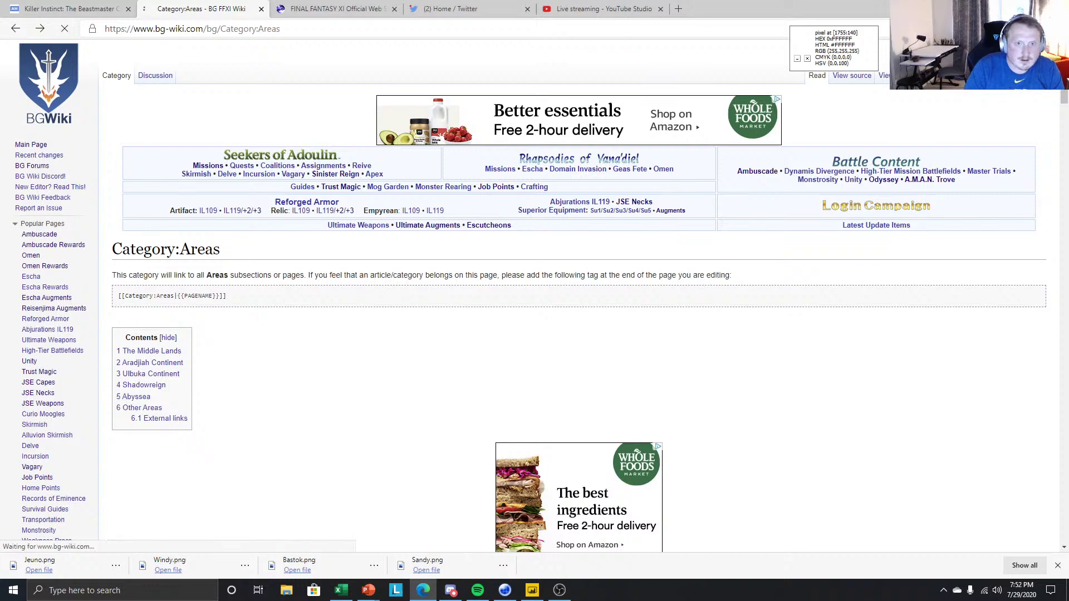
{"action": "key", "text": "alt+Right"}
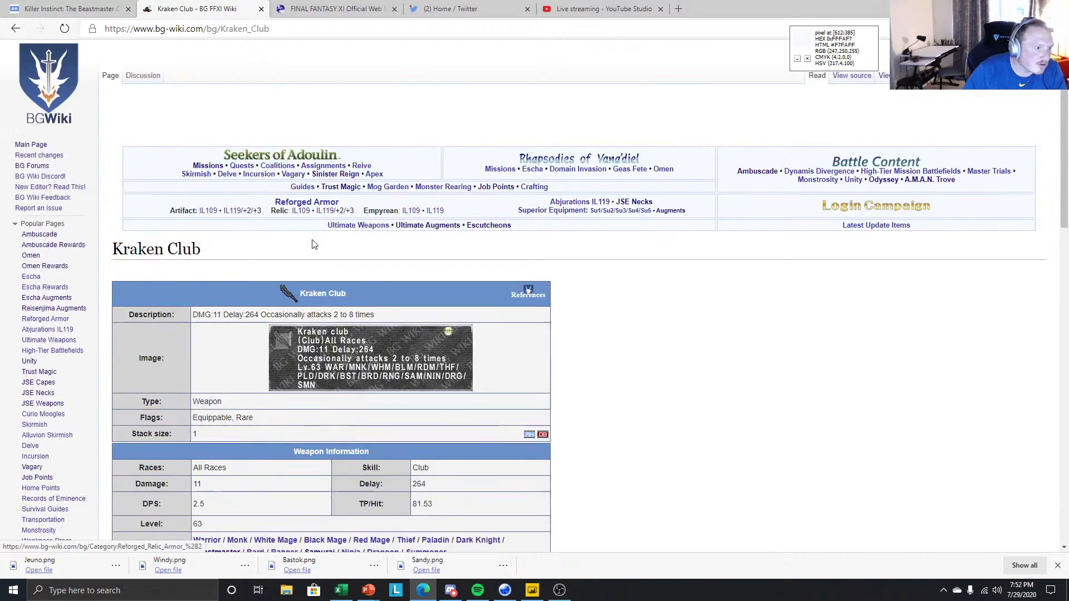
Copy the Kraken Club icon image from the wiki page, switch to PowerPoint, and paste it at the top of slide 3's flyout panel.
{"action": "right_click", "coordinate": [286, 292]}
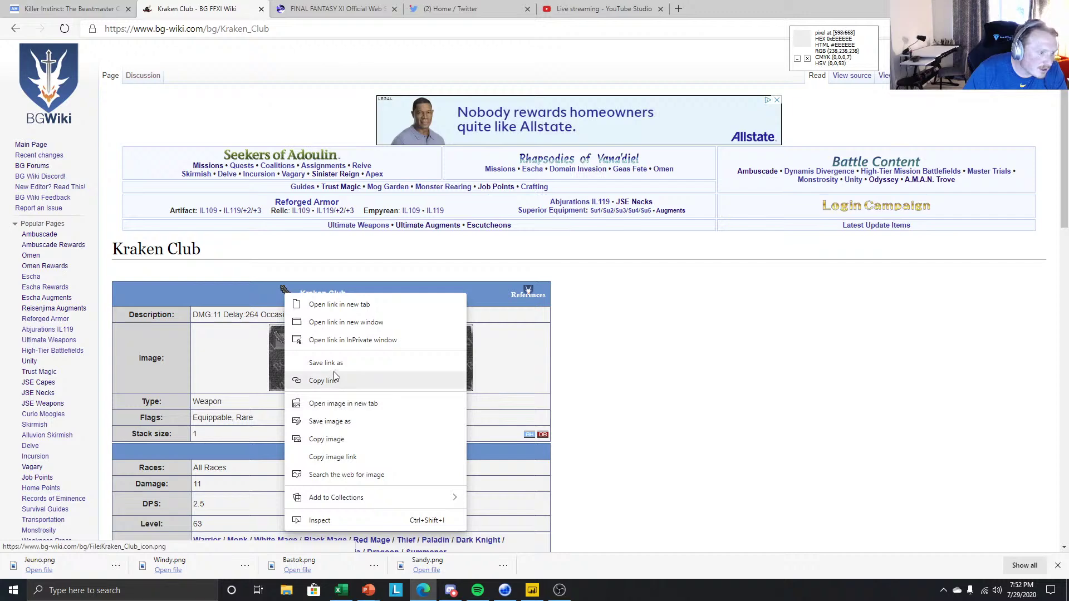
{"action": "left_click", "coordinate": [338, 438]}
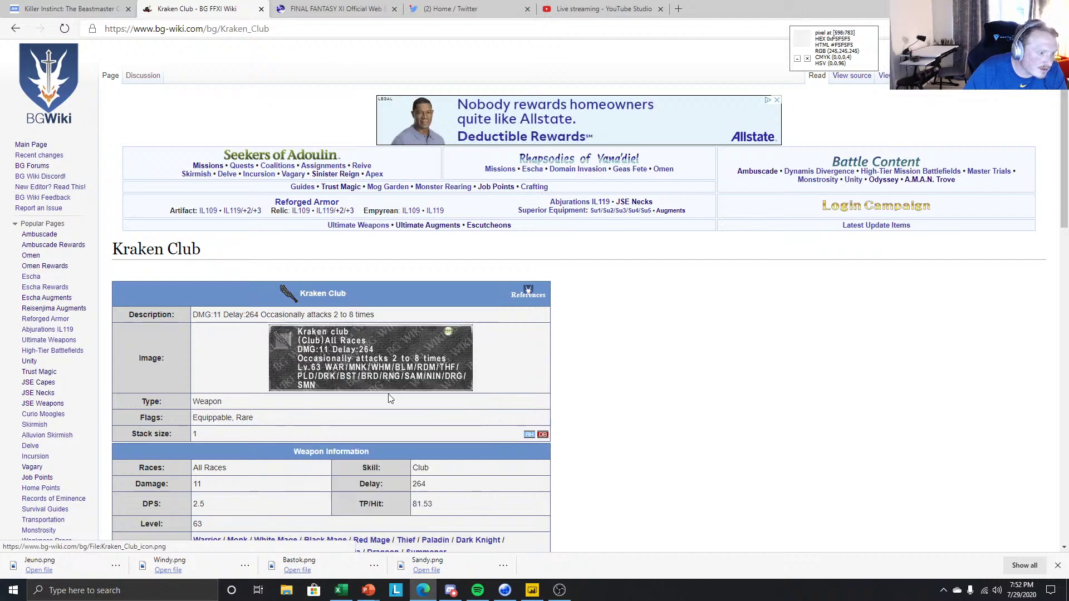
{"action": "left_click", "coordinate": [368, 590]}
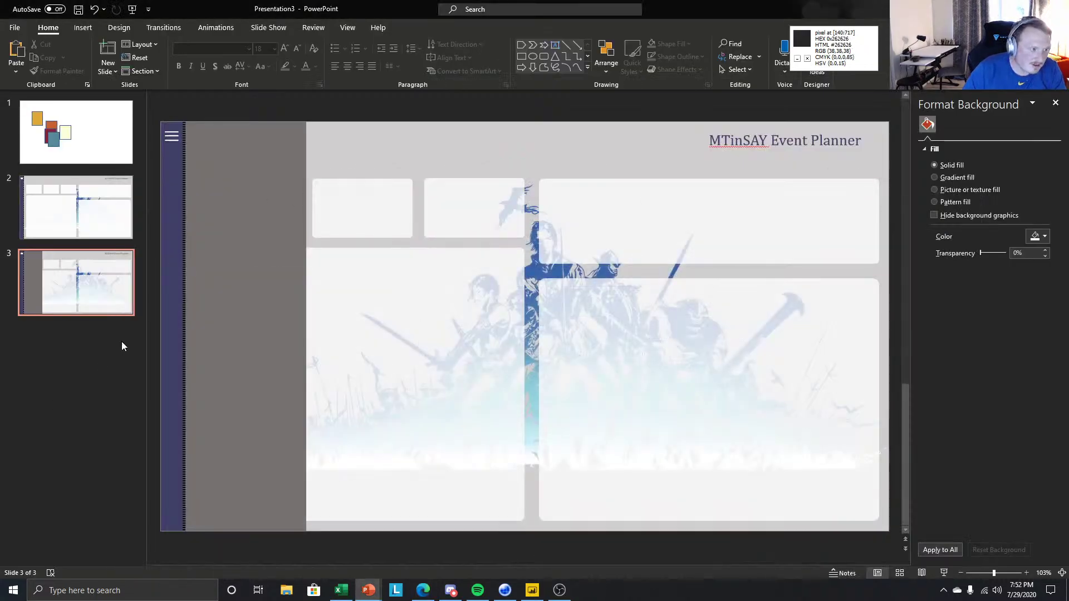
{"action": "key", "text": "ctrl+v"}
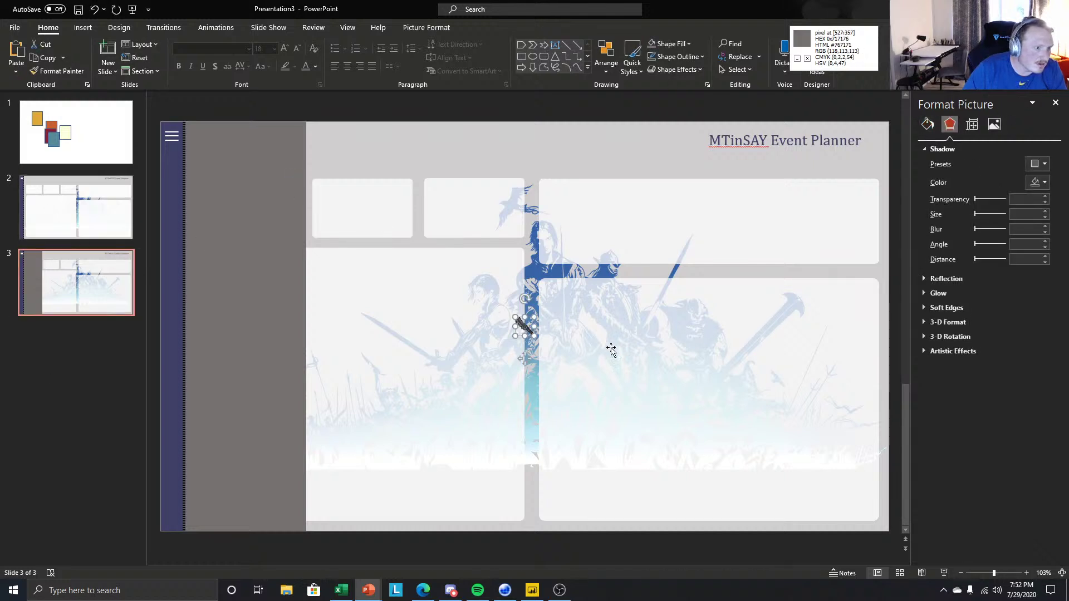
{"action": "left_click_drag", "start_coordinate": [526, 359], "coordinate": [206, 178]}
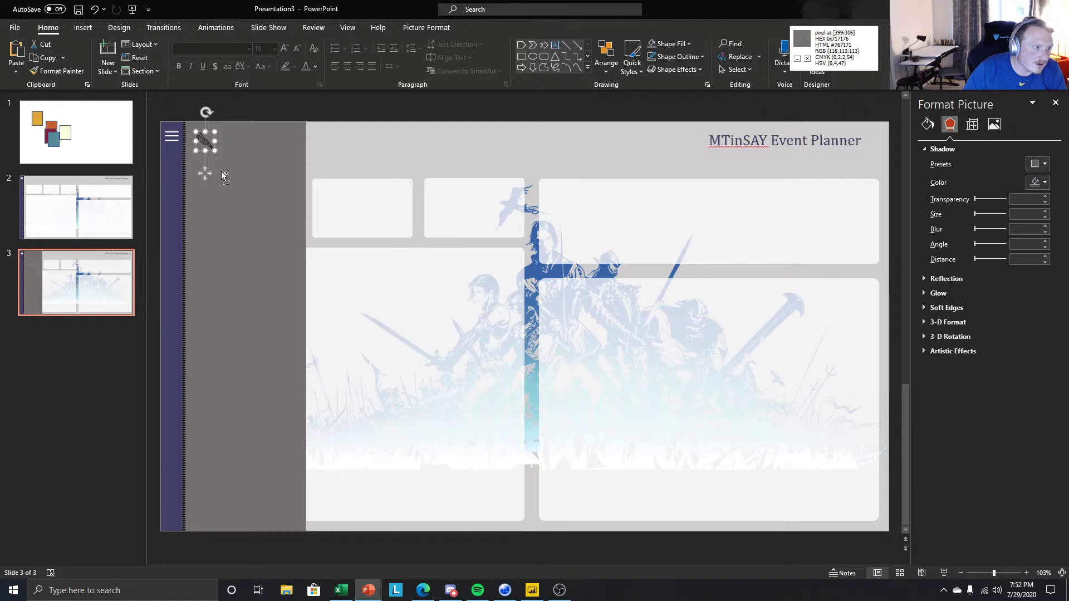
Add a second copy of the club icon and place the two icons in the upper left and upper right corners of the flyout panel.
{"action": "key", "text": "ctrl+z"}
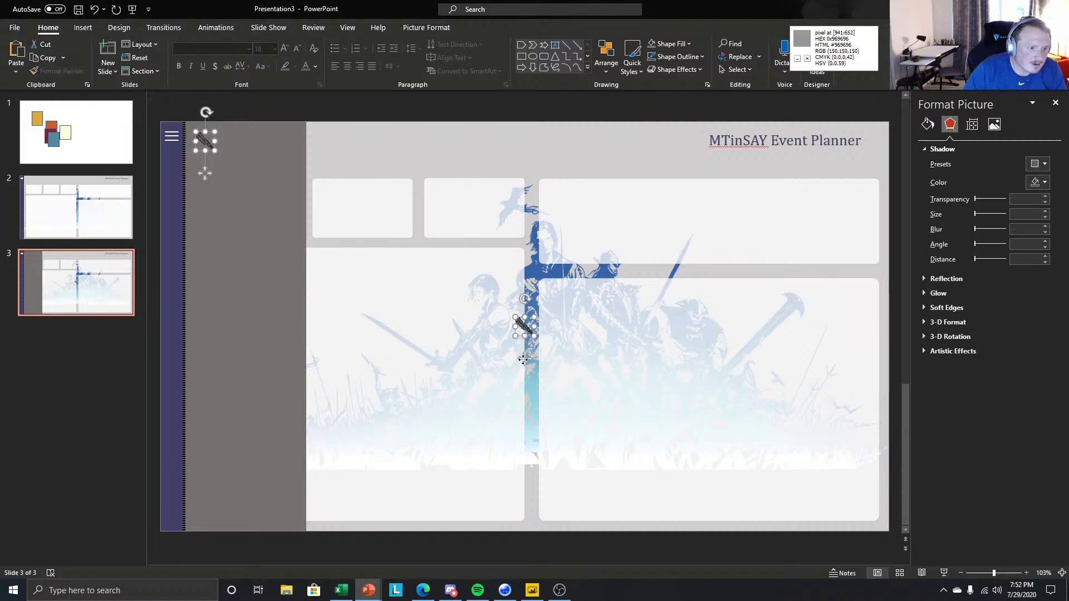
{"action": "left_click_drag", "start_coordinate": [523, 360], "coordinate": [565, 398]}
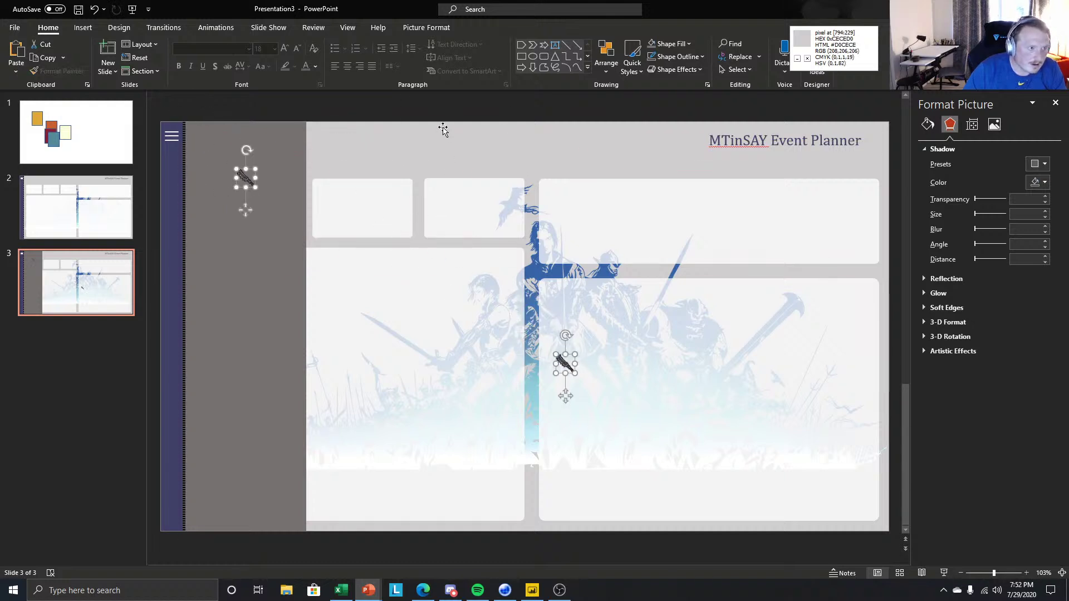
{"action": "left_click", "coordinate": [442, 129]}
{"action": "left_click", "coordinate": [465, 103]}
{"action": "left_click", "coordinate": [565, 365]}
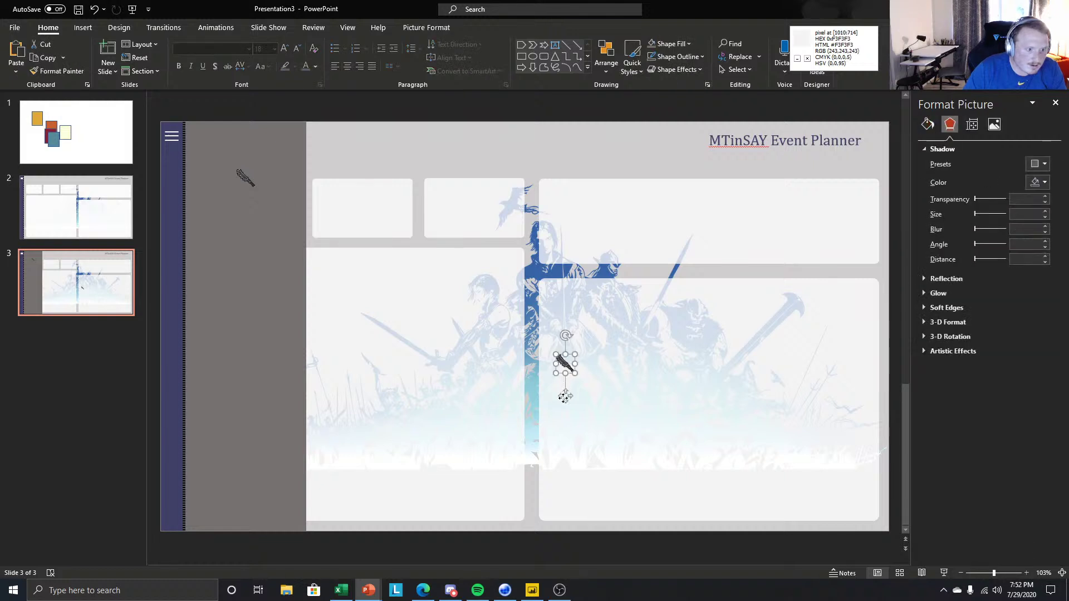
{"action": "left_click_drag", "start_coordinate": [564, 398], "coordinate": [272, 162]}
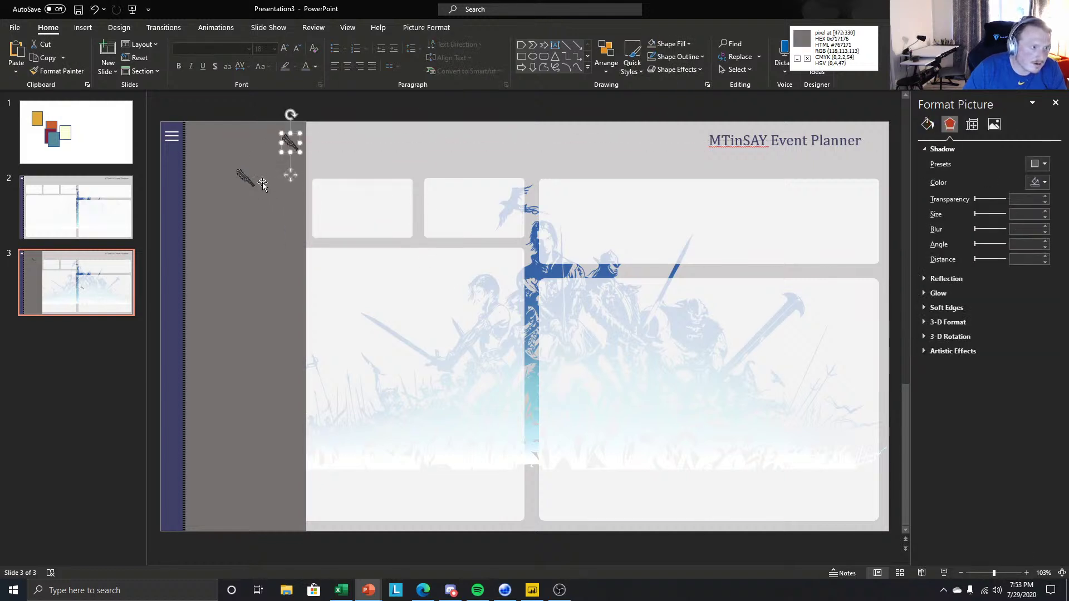
{"action": "left_click", "coordinate": [252, 200]}
{"action": "left_click", "coordinate": [245, 181]}
{"action": "mouse_move", "coordinate": [248, 208]}
{"action": "left_mouse_down"}
{"action": "mouse_move", "coordinate": [231, 169]}
{"action": "mouse_move", "coordinate": [207, 174]}
{"action": "left_mouse_up"}
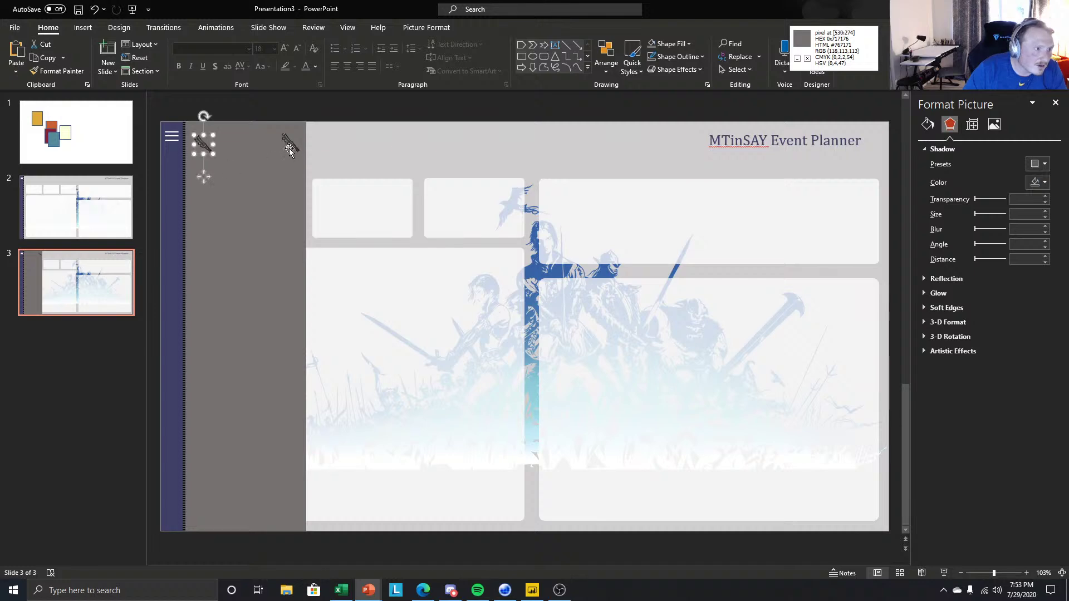
Align the two club icons at the top of the flyout panel to the same height.
{"action": "left_click", "coordinate": [289, 146], "text": "shift"}
{"action": "left_click", "coordinate": [621, 59]}
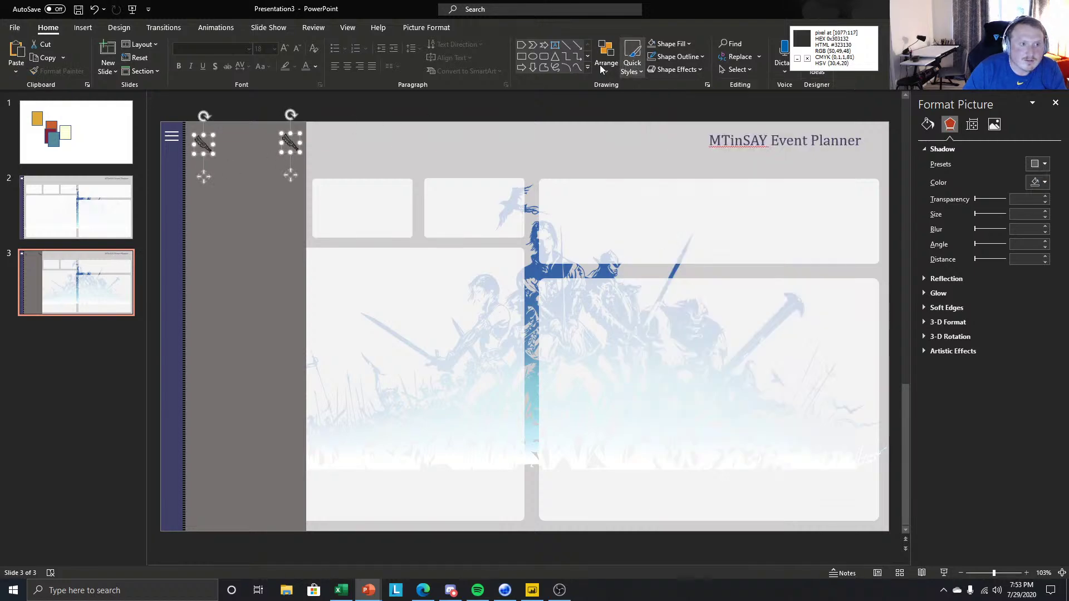
{"action": "left_click", "coordinate": [612, 63]}
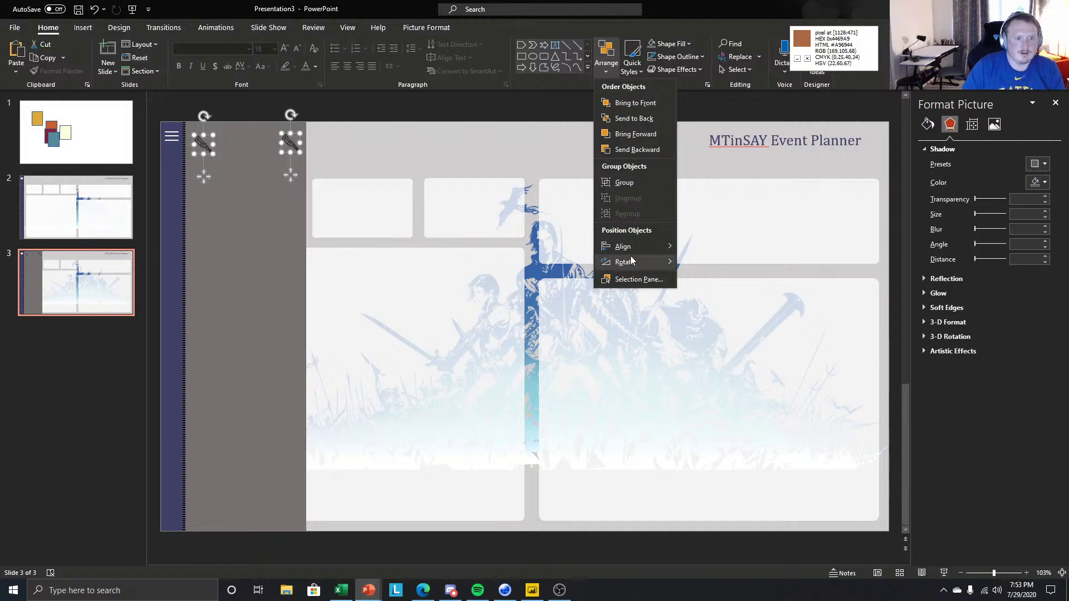
{"action": "mouse_move", "coordinate": [663, 245]}
{"action": "left_click", "coordinate": [710, 312]}
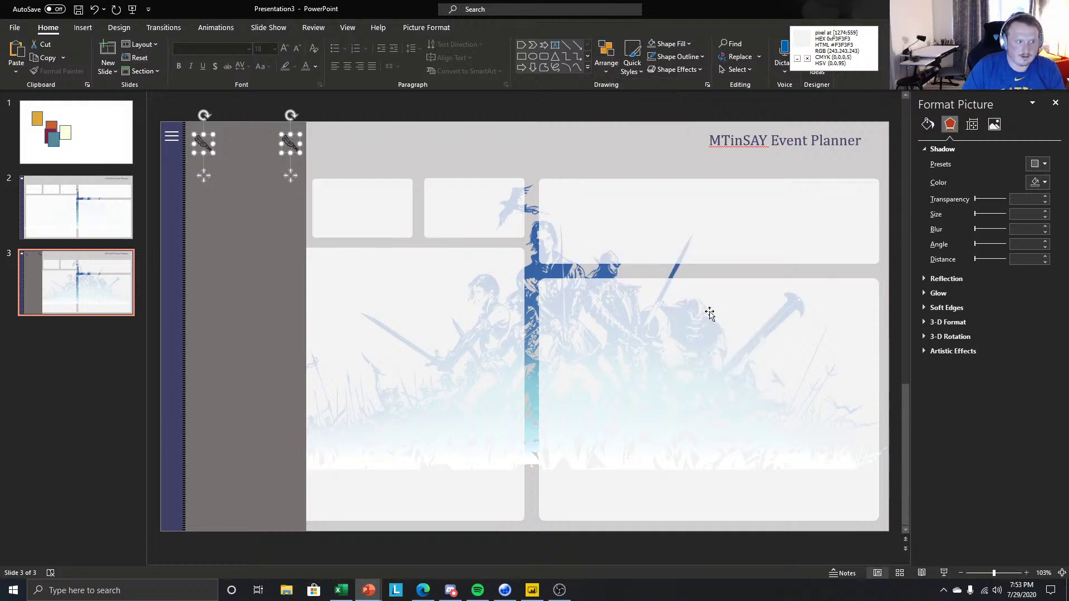
Insert a text box reading "Navigation" in the header area of slide 3.
{"action": "left_click", "coordinate": [77, 416]}
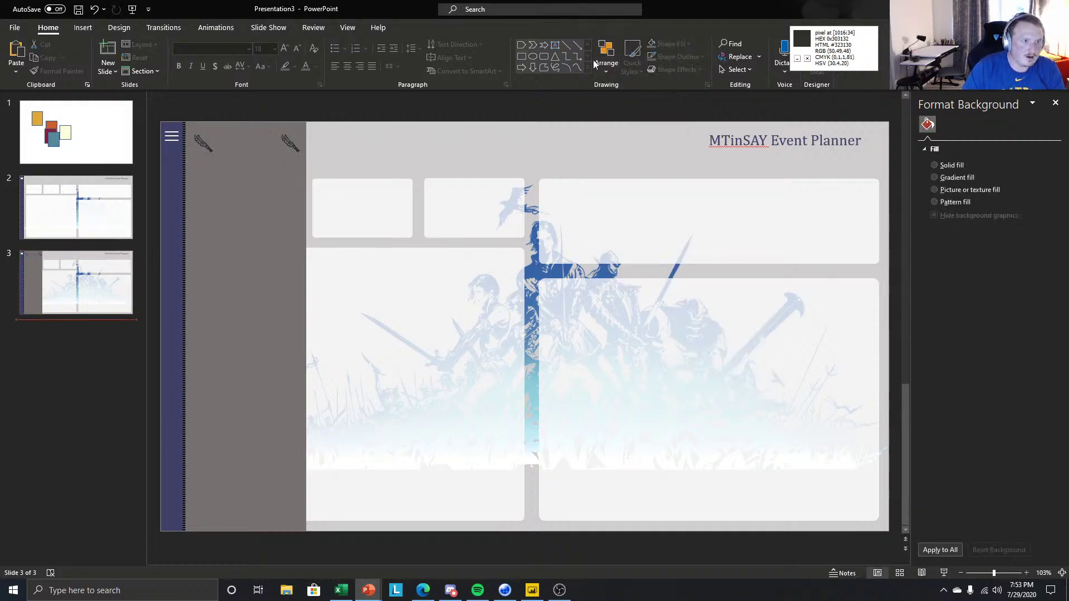
{"action": "left_click", "coordinate": [90, 29]}
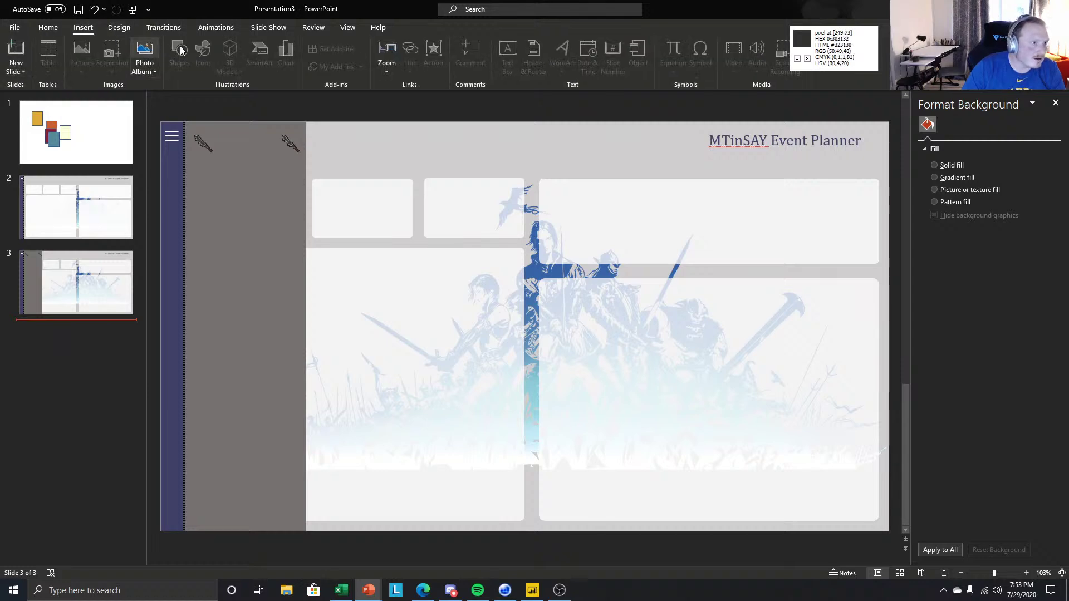
{"action": "left_click", "coordinate": [217, 118]}
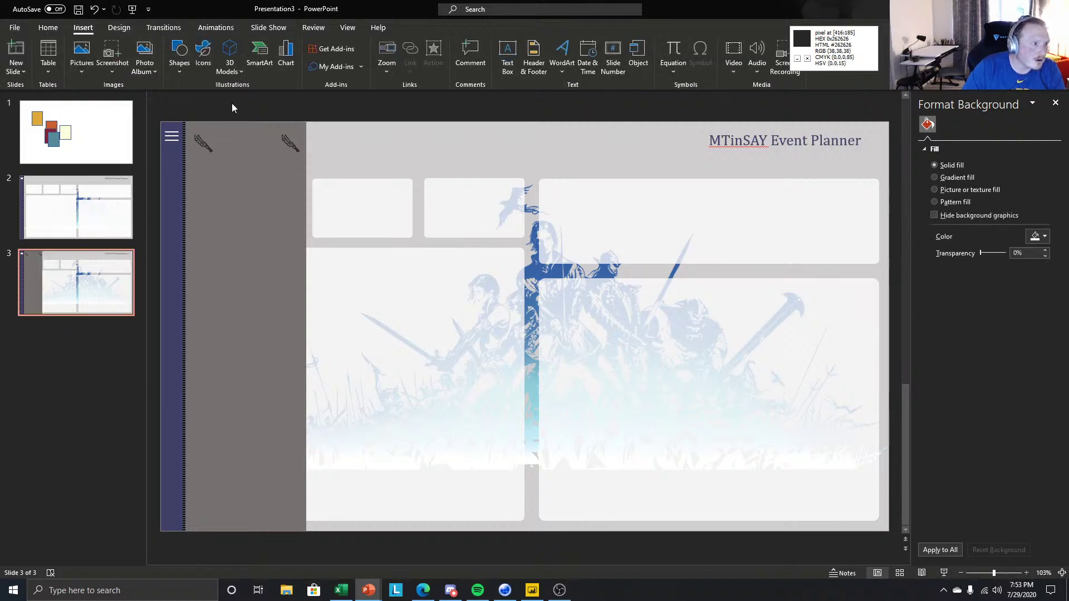
{"action": "left_click", "coordinate": [179, 56]}
{"action": "left_click", "coordinate": [209, 101]}
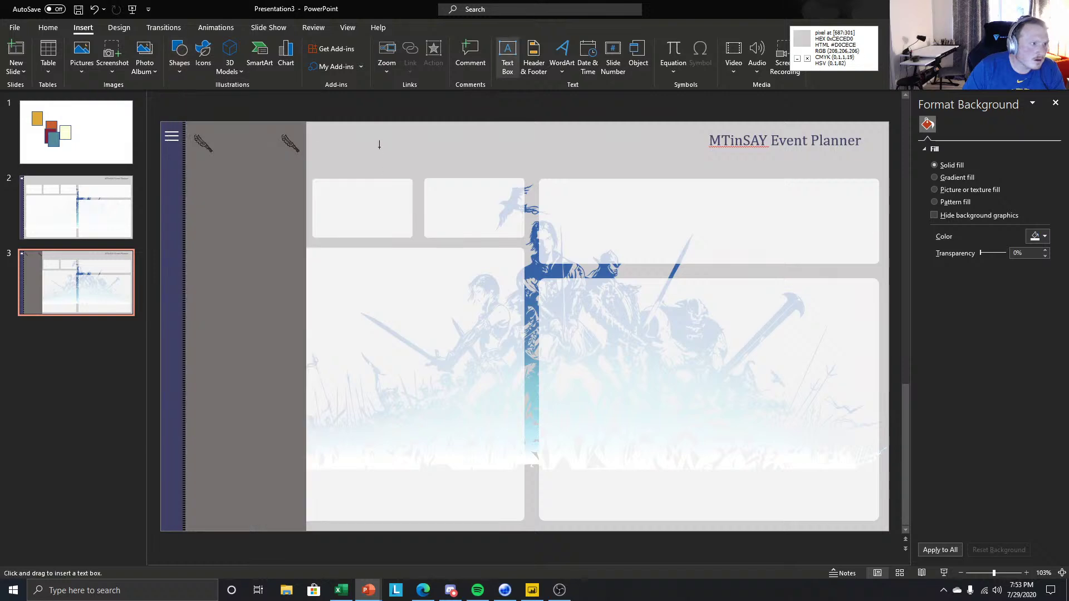
{"action": "left_click_drag", "start_coordinate": [378, 143], "coordinate": [556, 166]}
{"action": "type", "text": "Navigation"}
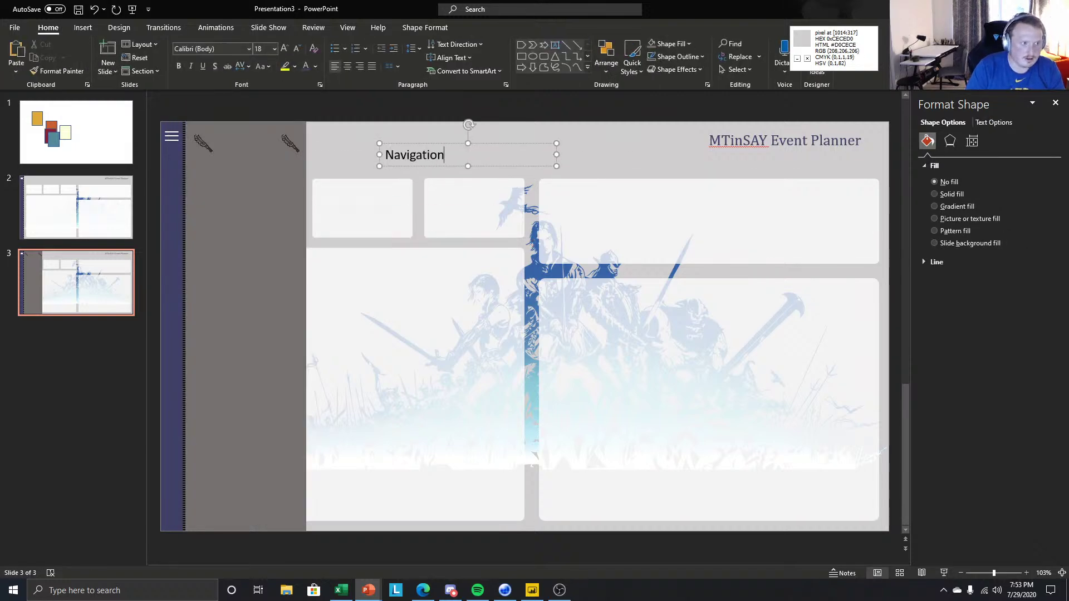
Format the Navigation text as white, centred Cambria, then narrow its box and place it between the two club icons.
{"action": "key", "text": "ctrl+a"}
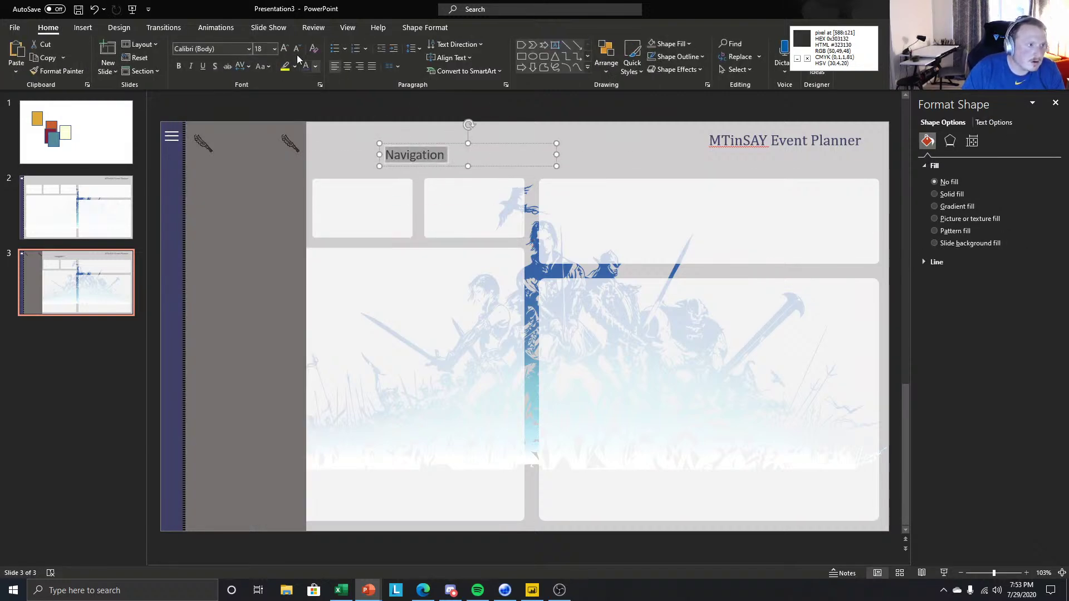
{"action": "left_click", "coordinate": [249, 50]}
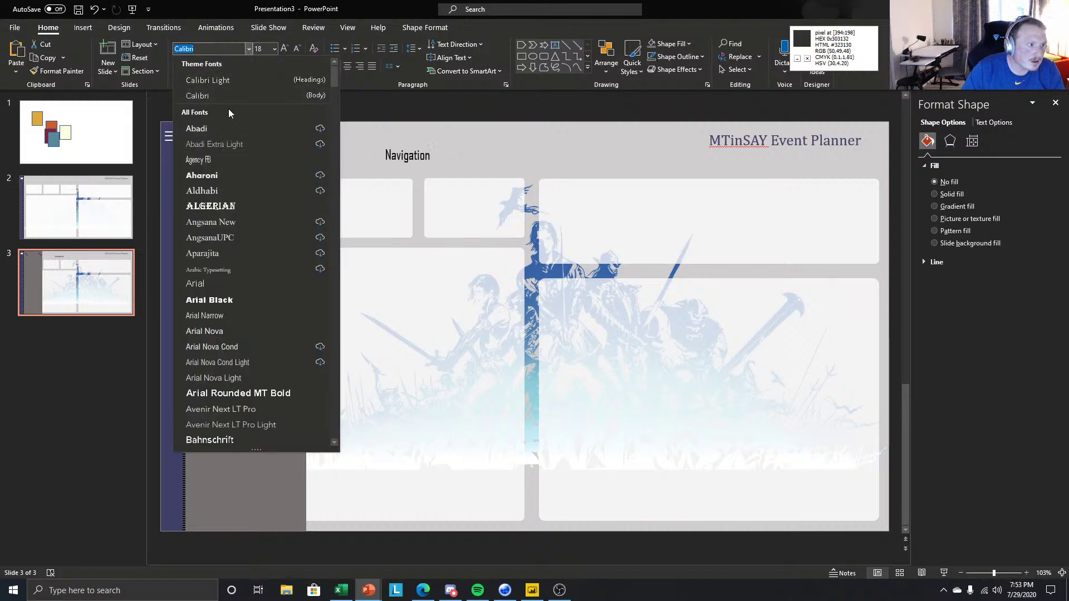
{"action": "type", "text": "Cam"}
{"action": "key", "text": "Return"}
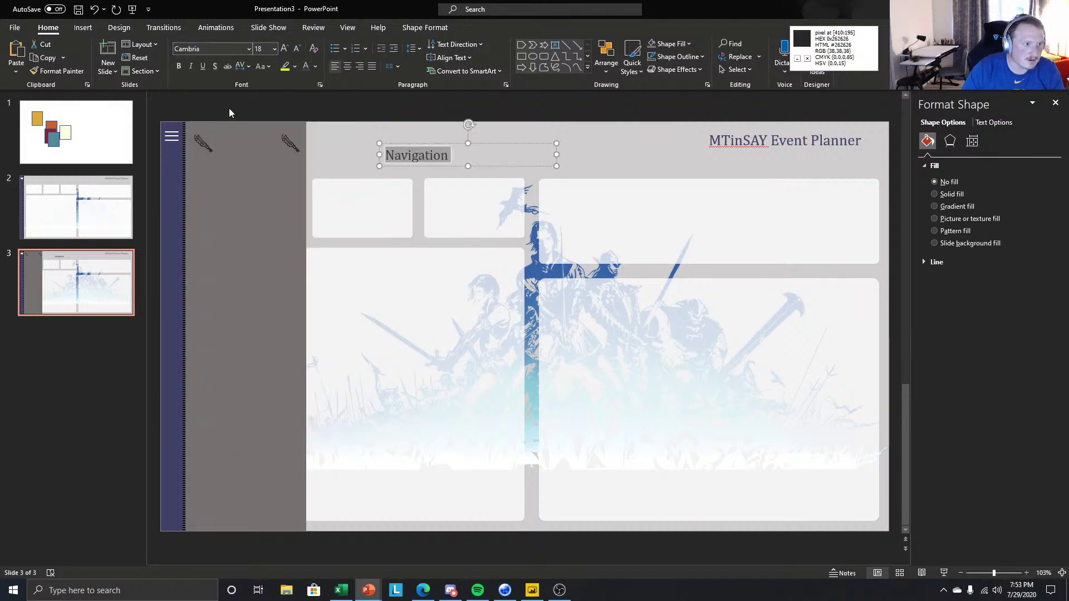
{"action": "left_click", "coordinate": [316, 66]}
{"action": "left_click", "coordinate": [309, 96]}
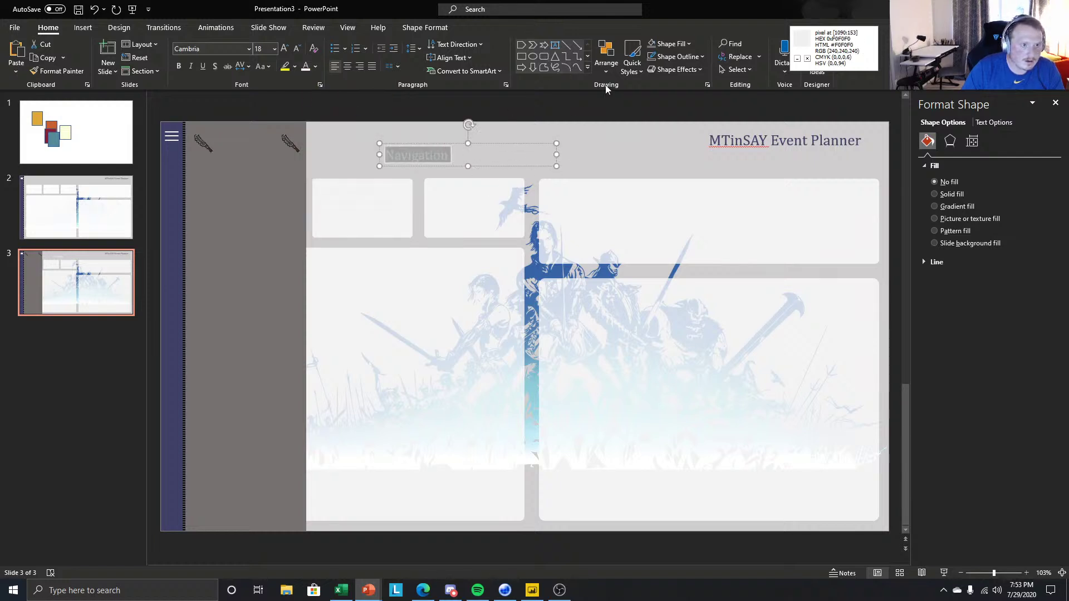
{"action": "left_click", "coordinate": [347, 67]}
{"action": "left_click_drag", "start_coordinate": [556, 154], "coordinate": [270, 154]}
Nudge the club icon before the Navigation title slightly left and up, away from the text.
{"action": "left_click", "coordinate": [193, 140]}
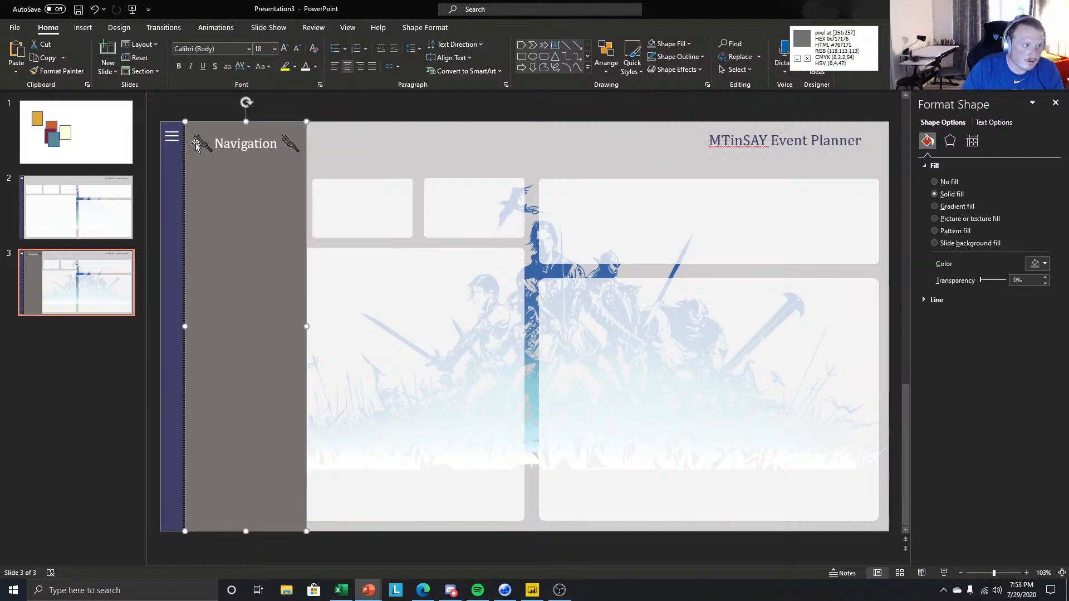
{"action": "left_click", "coordinate": [200, 142]}
{"action": "key", "text": "Left"}
{"action": "key", "text": "Up"}
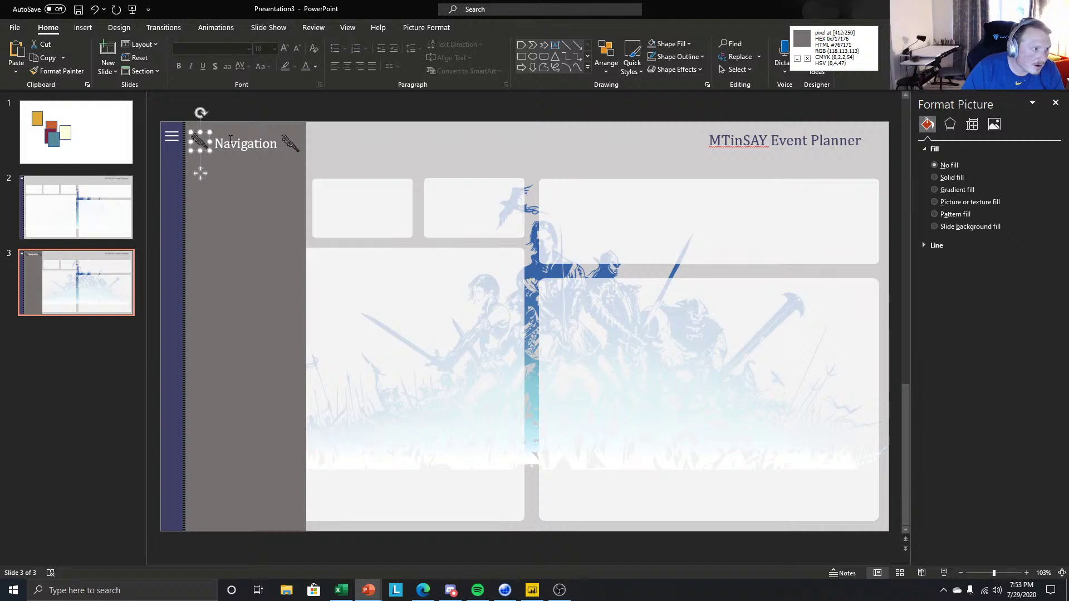
{"action": "key", "text": "Left"}
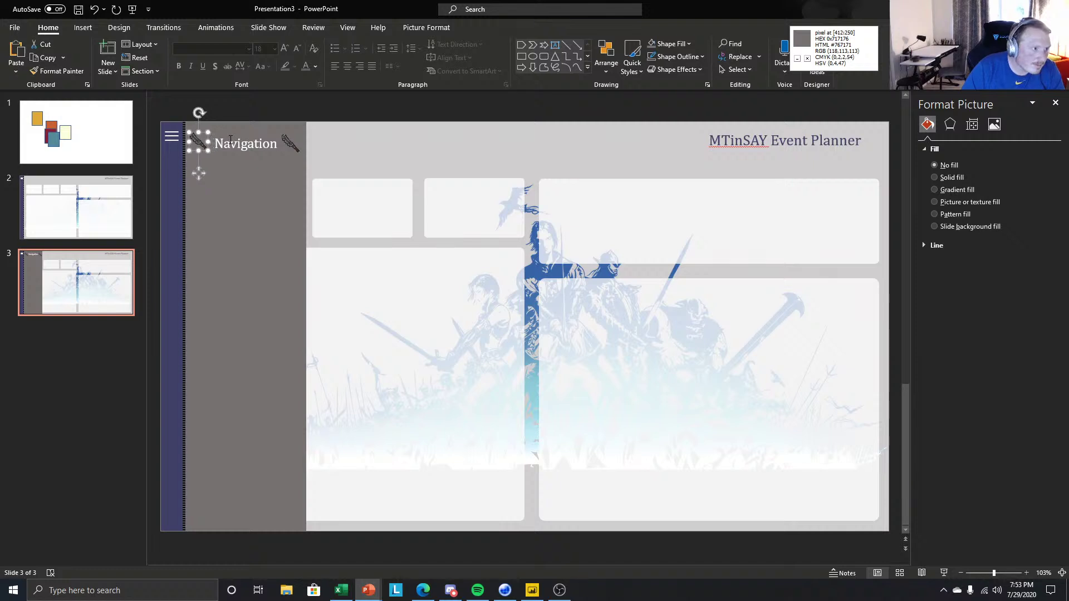
Nudge the weapon icon to the right of the Navigation heading slightly right and up.
{"action": "left_click", "coordinate": [287, 146]}
{"action": "left_click", "coordinate": [300, 149]}
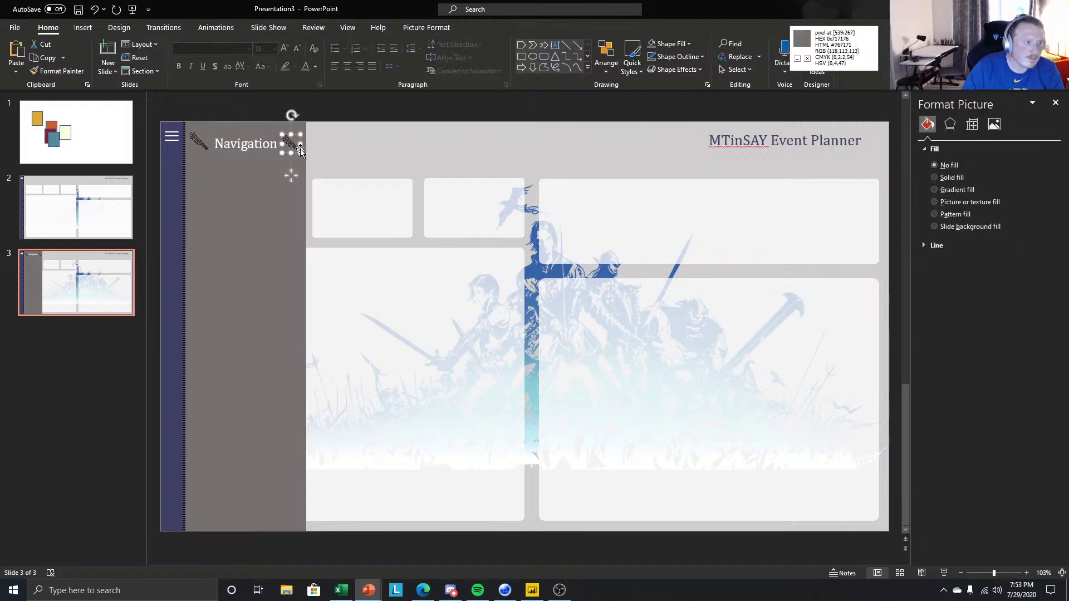
{"action": "key", "text": "Right"}
{"action": "key", "text": "Up"}
{"action": "key", "text": "Down"}
{"action": "key", "text": "Up"}
{"action": "key", "text": "Down"}
{"action": "key", "text": "Up"}
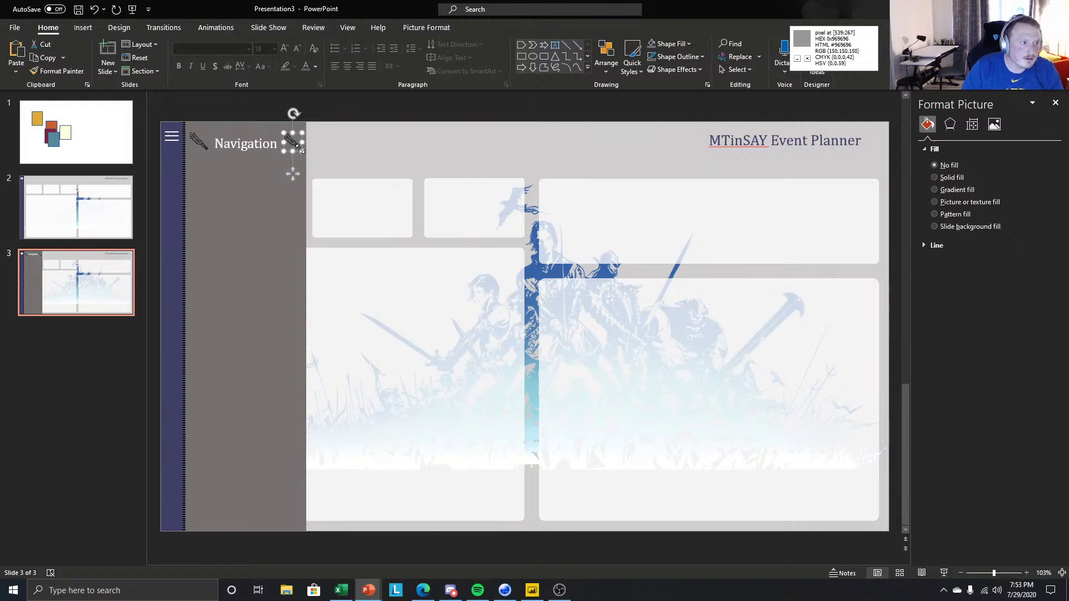
Nudge the Navigation heading text box up slightly between the two weapon icons.
{"action": "left_click", "coordinate": [265, 155]}
{"action": "left_click", "coordinate": [265, 149]}
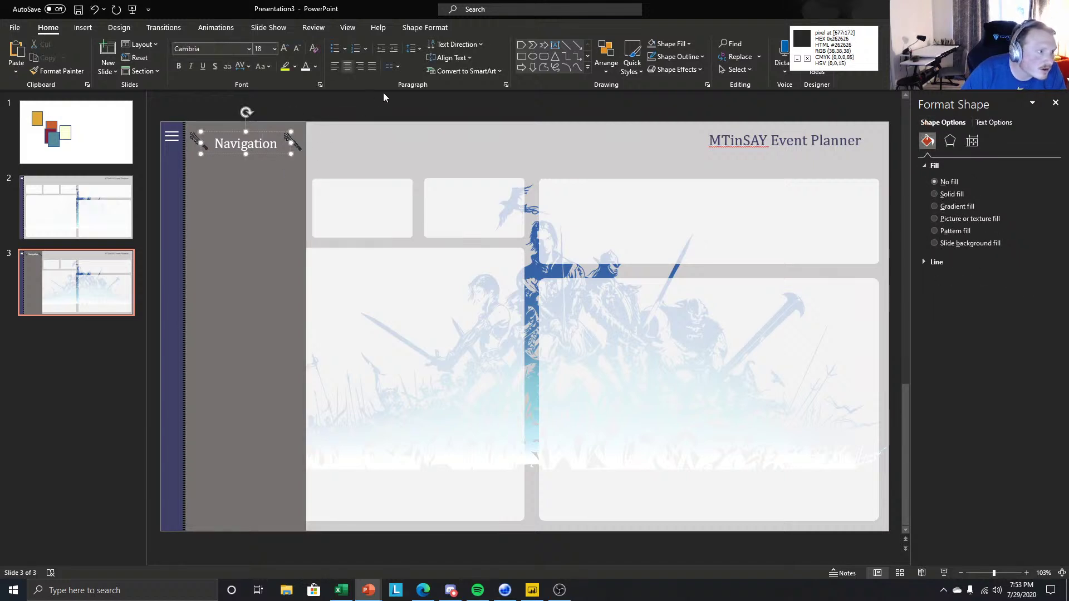
{"action": "left_click", "coordinate": [383, 97]}
{"action": "left_click", "coordinate": [267, 132]}
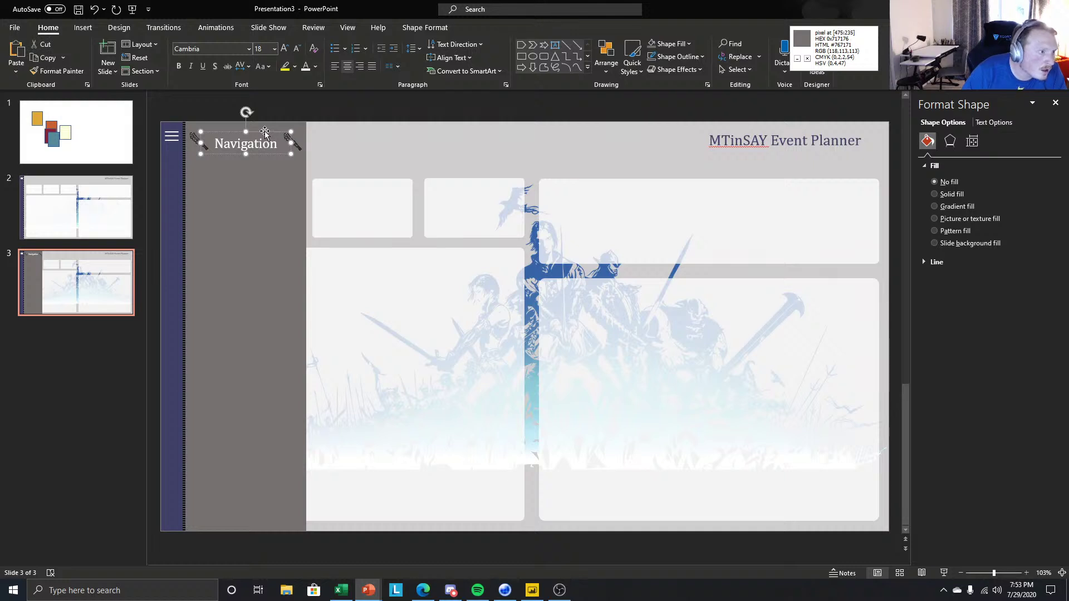
{"action": "key", "text": "Up"}
{"action": "left_click", "coordinate": [448, 116]}
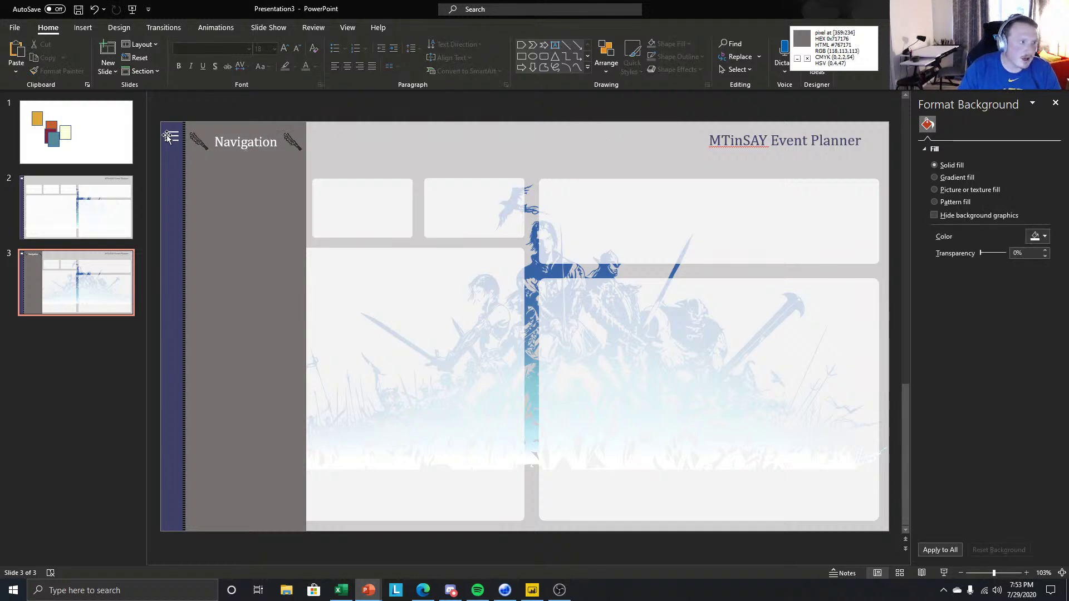
Save the Navigation heading, both weapon icons and the grey panel together as a picture, replacing the Nav flyout PNG on the Desktop.
{"action": "left_click", "coordinate": [199, 143]}
{"action": "left_click", "coordinate": [256, 142], "text": "shift"}
{"action": "left_click", "coordinate": [292, 142], "text": "shift"}
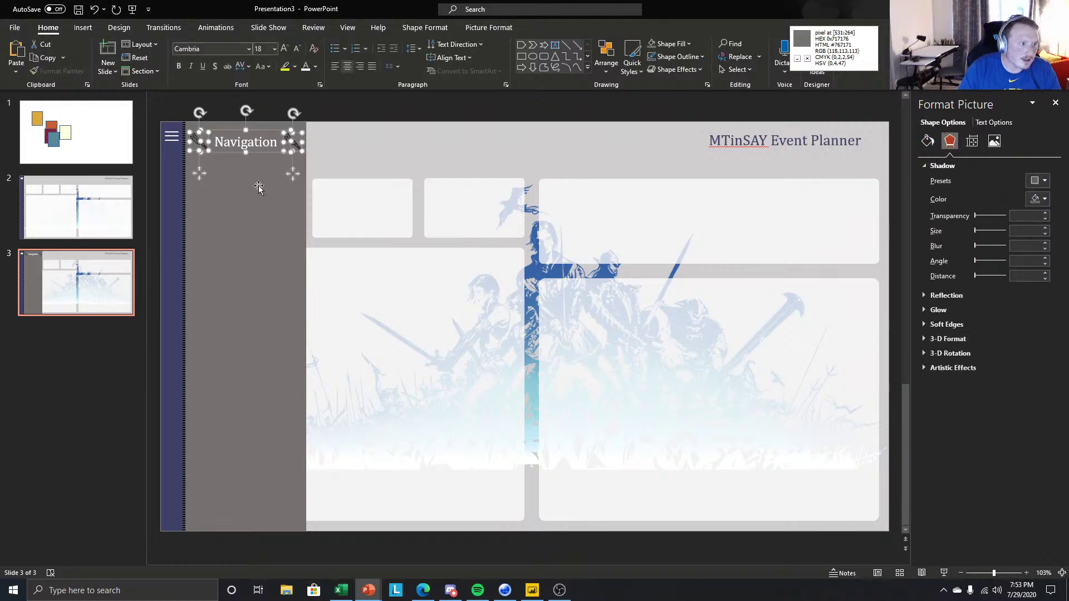
{"action": "left_click", "coordinate": [259, 185], "text": "shift"}
{"action": "right_click", "coordinate": [258, 185]}
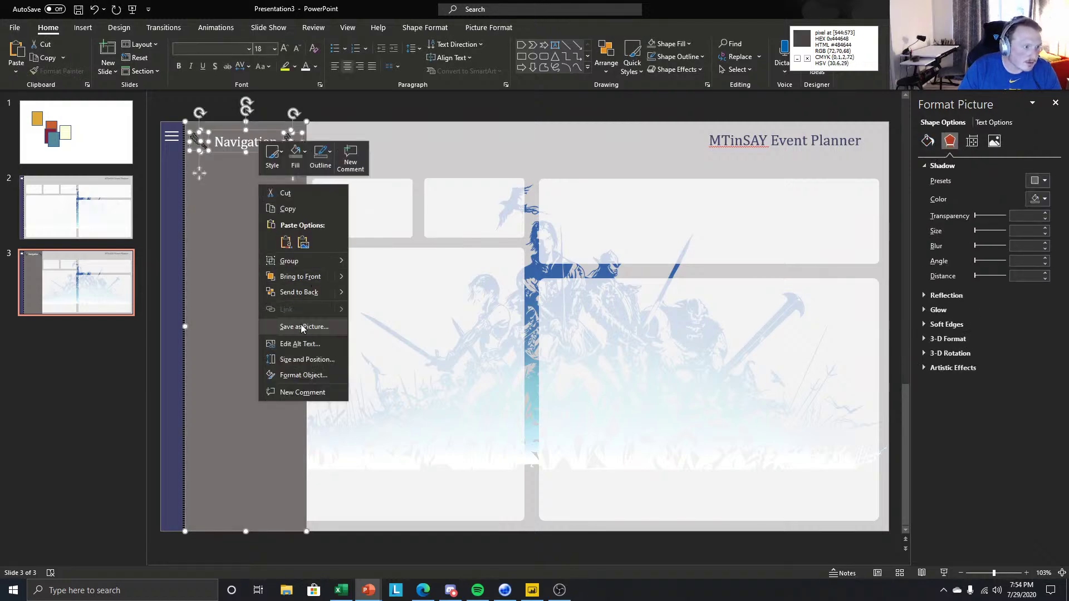
{"action": "left_click", "coordinate": [302, 328]}
{"action": "scroll", "coordinate": [189, 167], "scroll_direction": "down", "scroll_amount": 1}
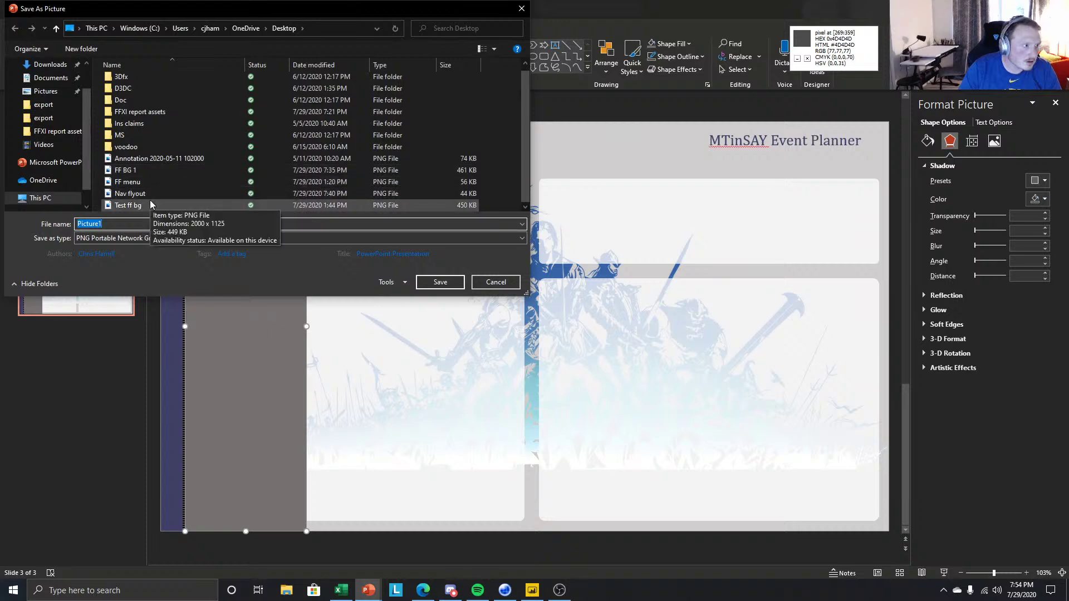
{"action": "left_click", "coordinate": [301, 194]}
{"action": "left_click", "coordinate": [450, 284]}
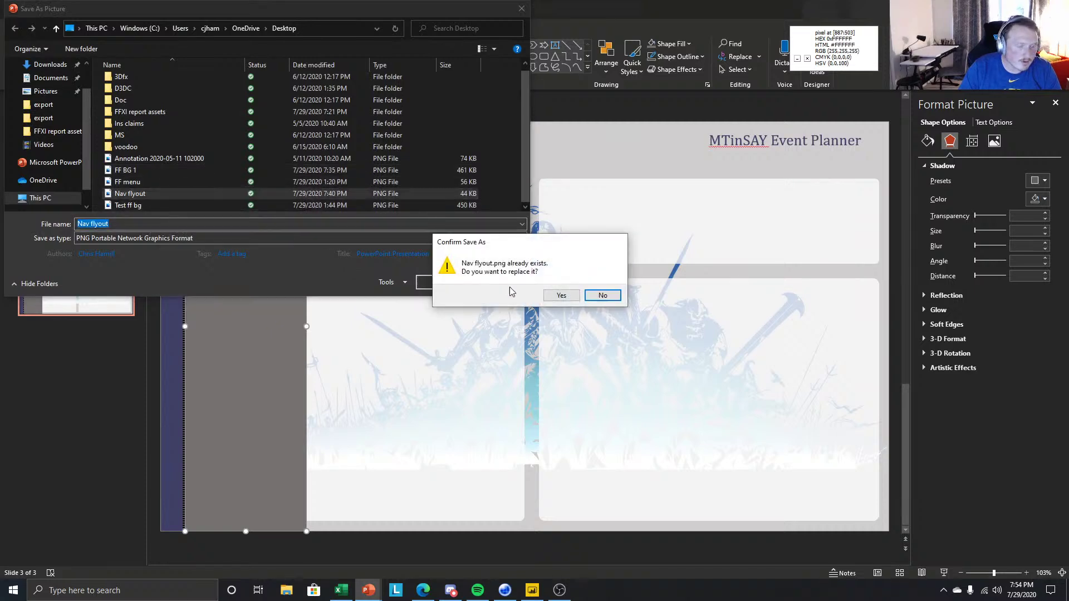
{"action": "left_click", "coordinate": [557, 295]}
Switch to Power BI Desktop and insert the Nav flyout image from the Desktop on Page 8.
{"action": "left_click", "coordinate": [532, 590]}
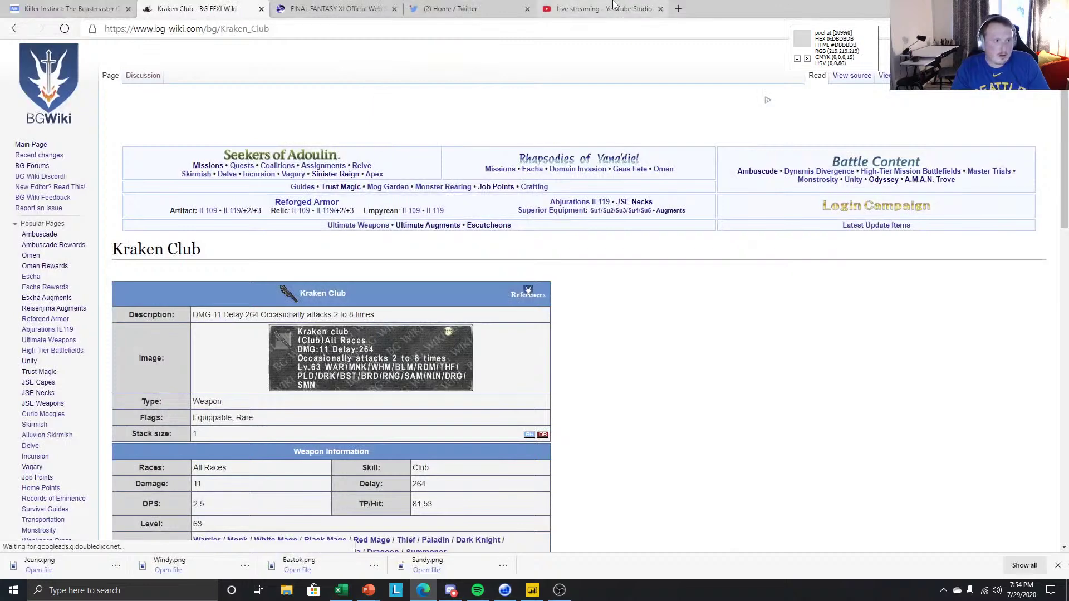
{"action": "key", "text": "alt+Tab"}
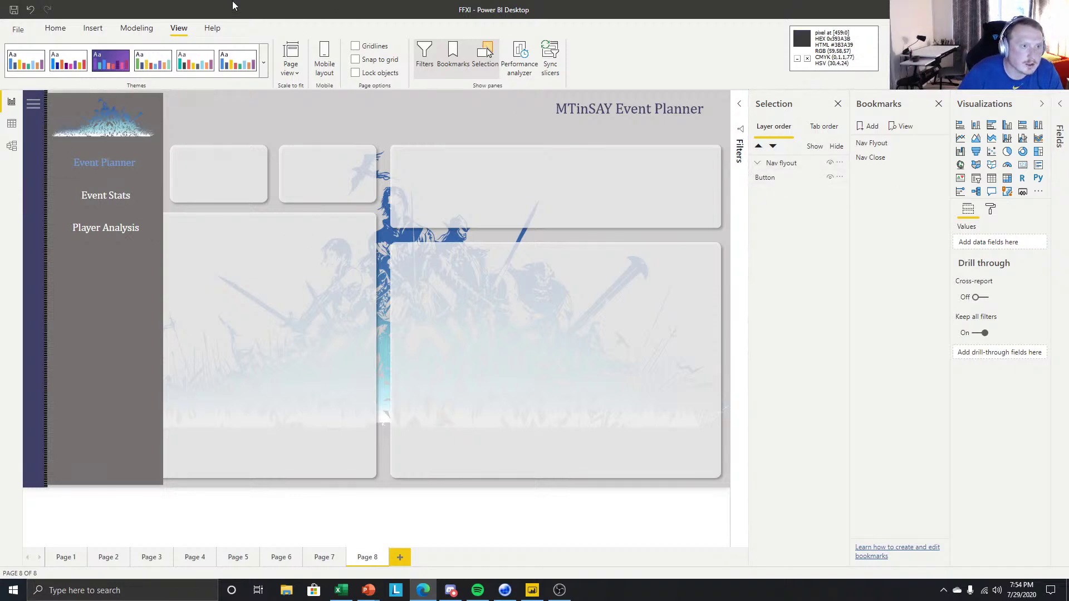
{"action": "left_click", "coordinate": [93, 28]}
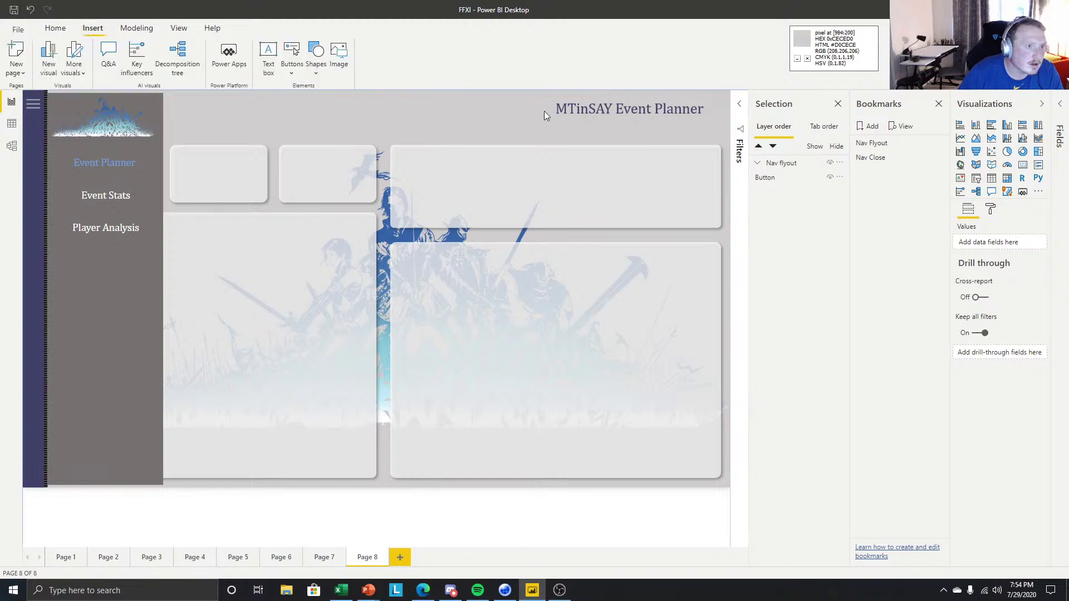
{"action": "left_click", "coordinate": [338, 60]}
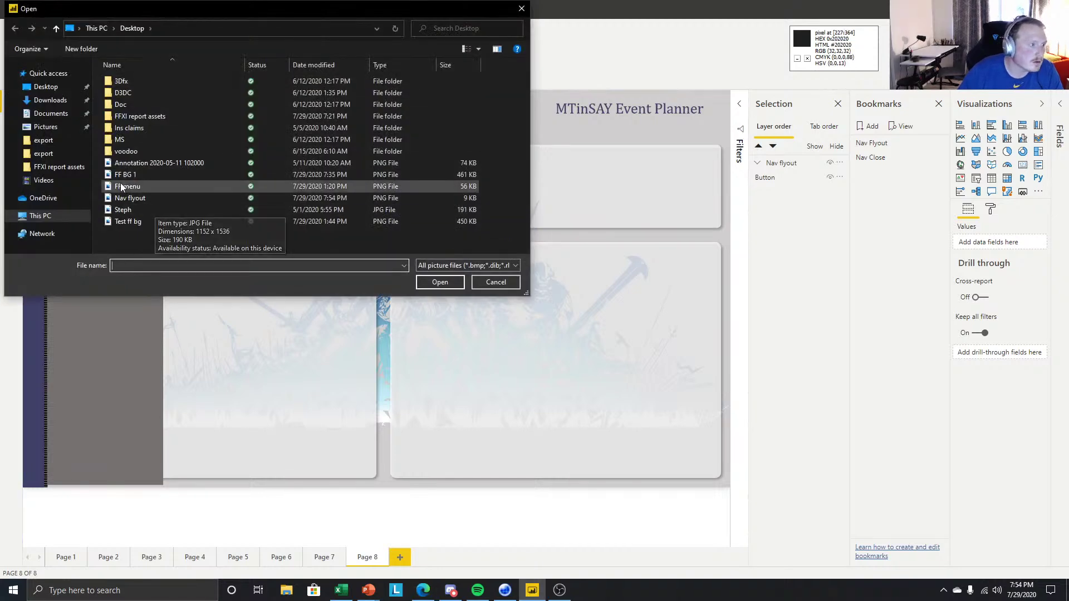
{"action": "left_click", "coordinate": [126, 198]}
{"action": "left_click", "coordinate": [440, 281]}
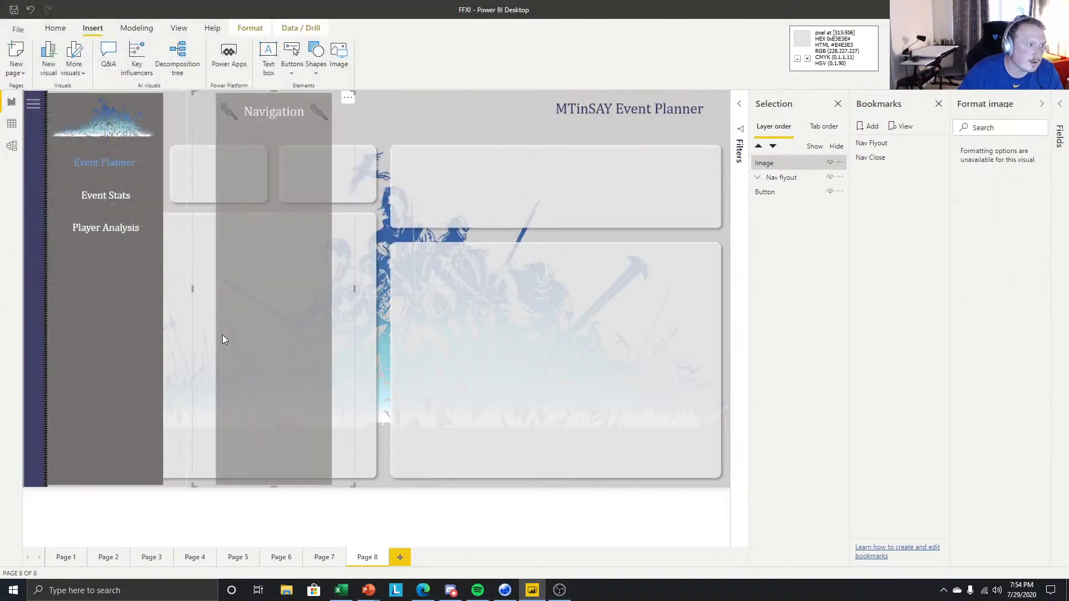
{"action": "left_click_drag", "start_coordinate": [278, 283], "coordinate": [283, 315]}
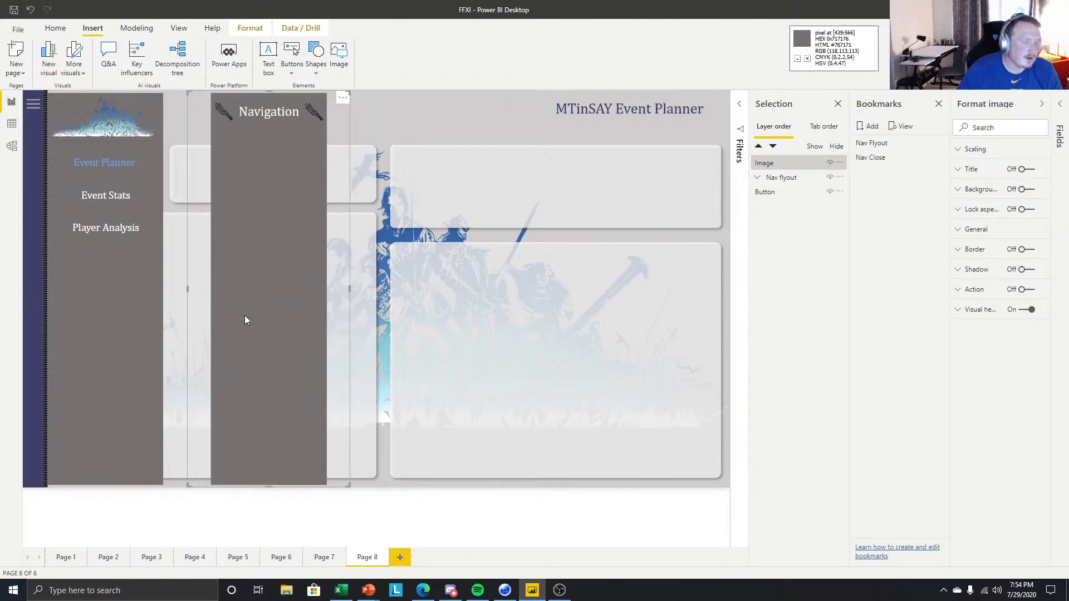
Delete the old image from the Nav flyout group and move the newly inserted image into its place at the group's end.
{"action": "left_click", "coordinate": [765, 178]}
{"action": "left_click", "coordinate": [758, 179]}
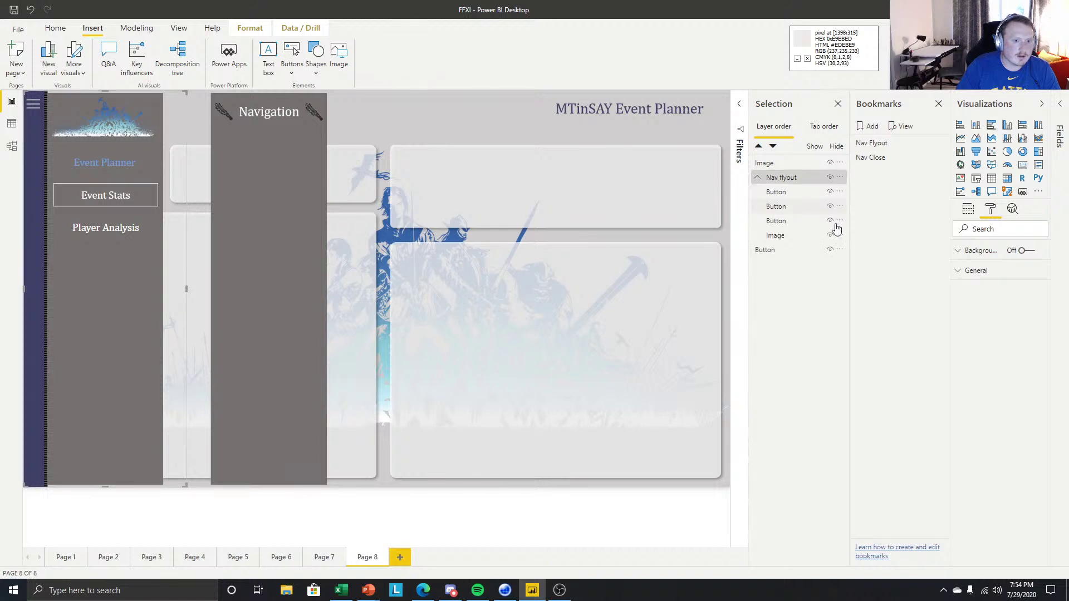
{"action": "left_click", "coordinate": [798, 236]}
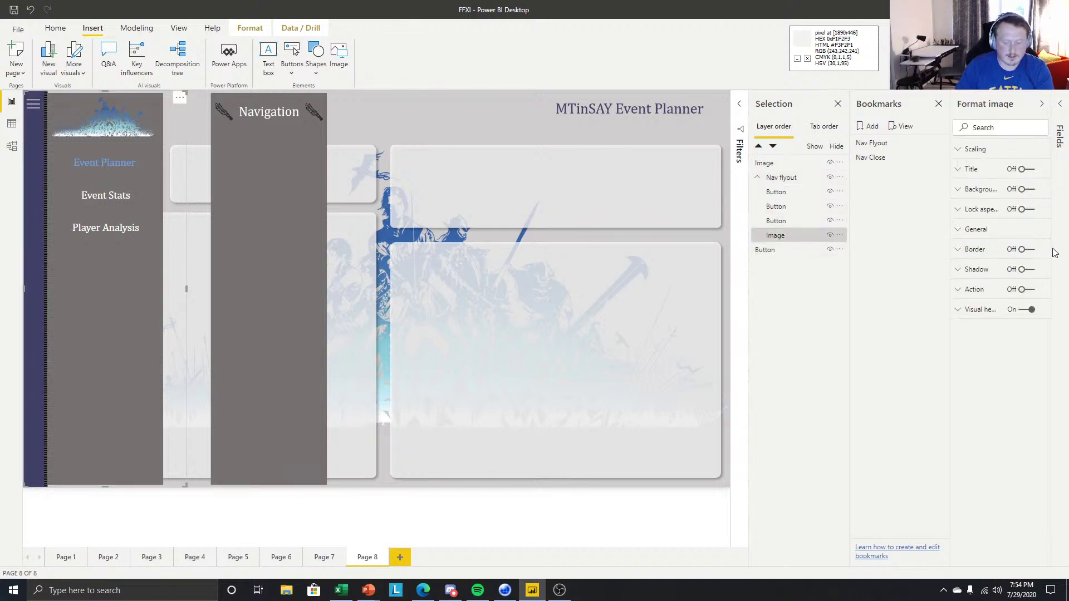
{"action": "key", "text": "Delete"}
{"action": "left_click_drag", "start_coordinate": [788, 164], "coordinate": [791, 222]}
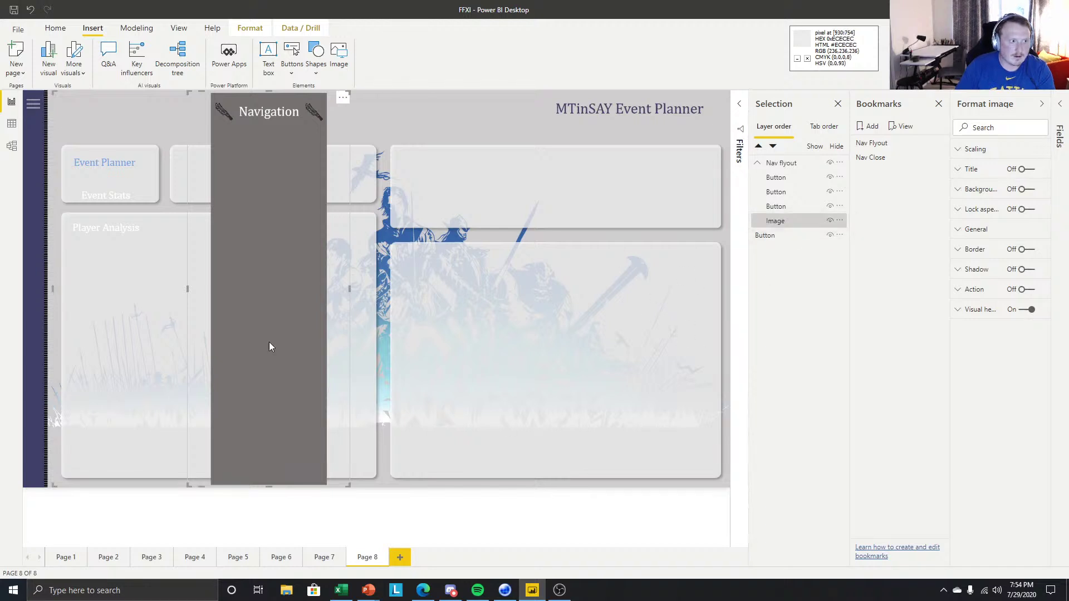
Position the new Navigation panel image flush against the dark purple sidebar, behind the page buttons.
{"action": "left_click_drag", "start_coordinate": [245, 320], "coordinate": [79, 310]}
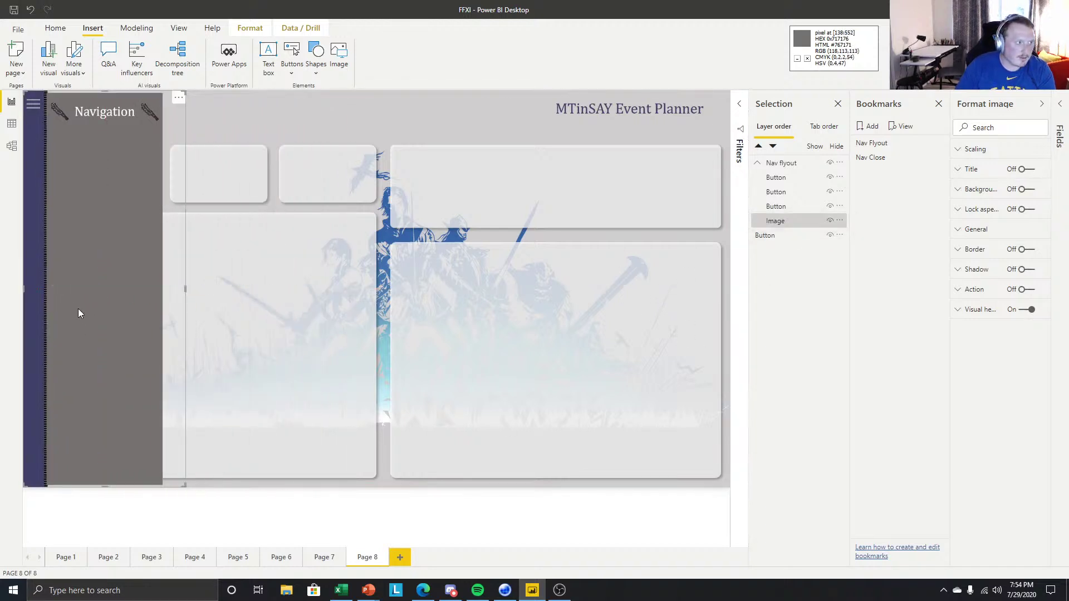
{"action": "key", "text": "Right"}
{"action": "key", "text": "Right"}
{"action": "key", "text": "Right"}
{"action": "key", "text": "Left"}
{"action": "key", "text": "Left"}
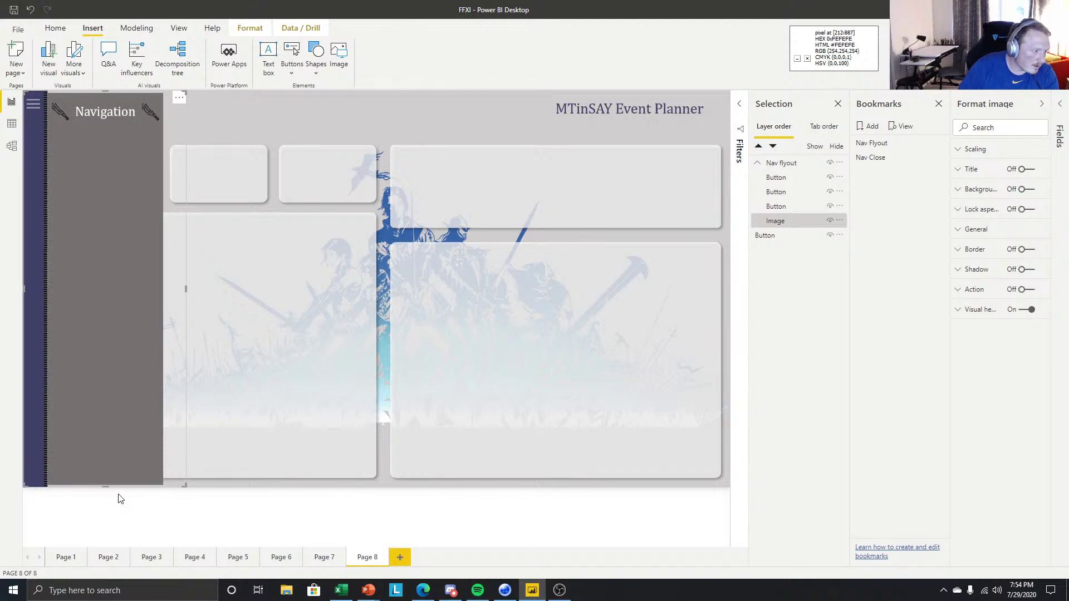
{"action": "left_click", "coordinate": [120, 502]}
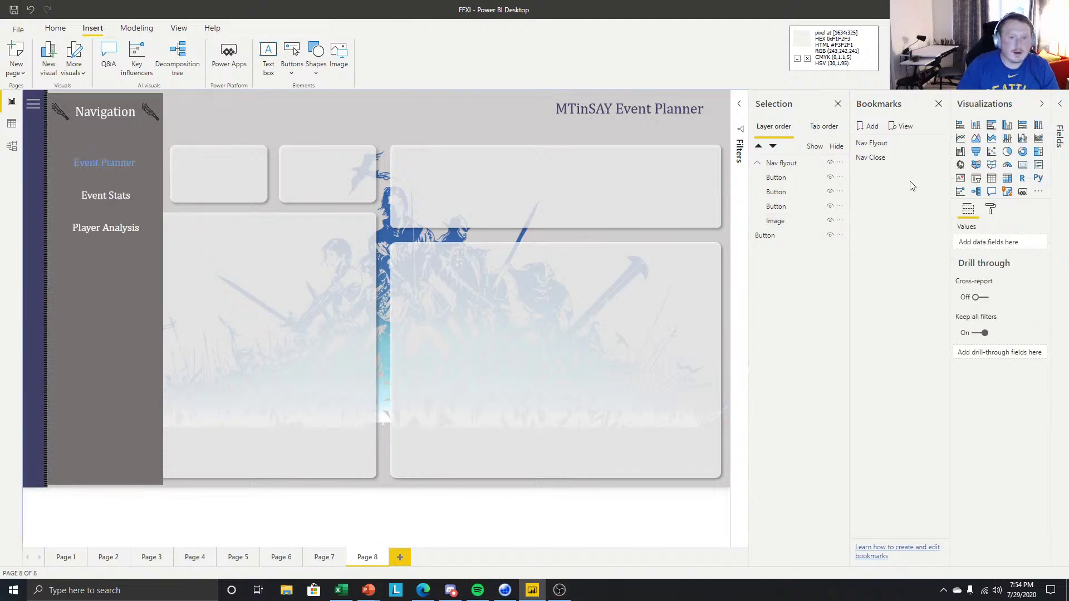
Test the Nav Close and Nav Flyout bookmarks, ending with the navigation flyout open.
{"action": "left_click", "coordinate": [877, 157]}
{"action": "left_click", "coordinate": [886, 146]}
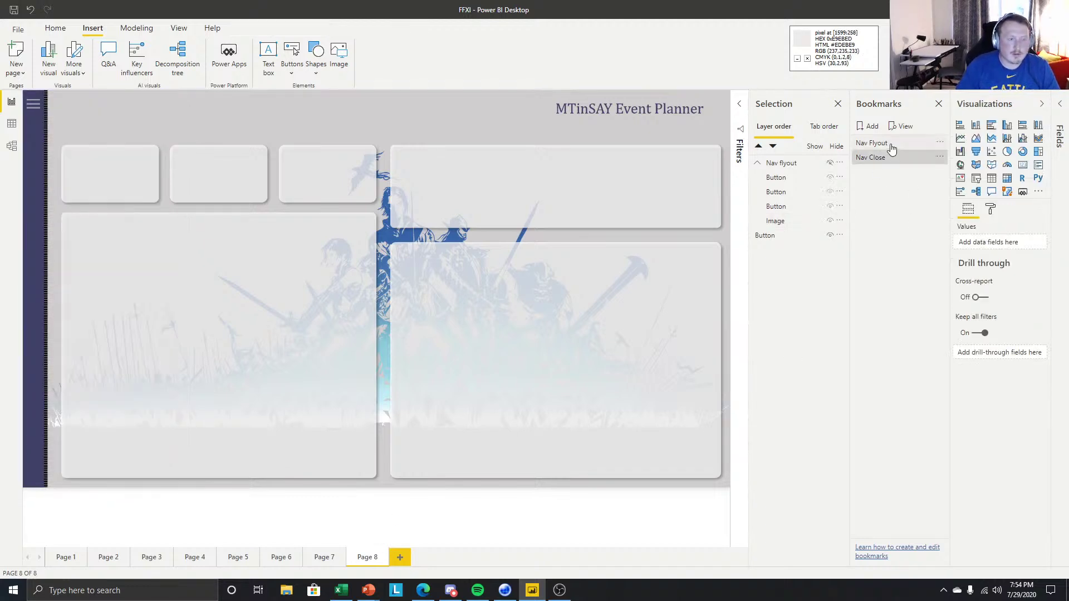
{"action": "left_click", "coordinate": [880, 157]}
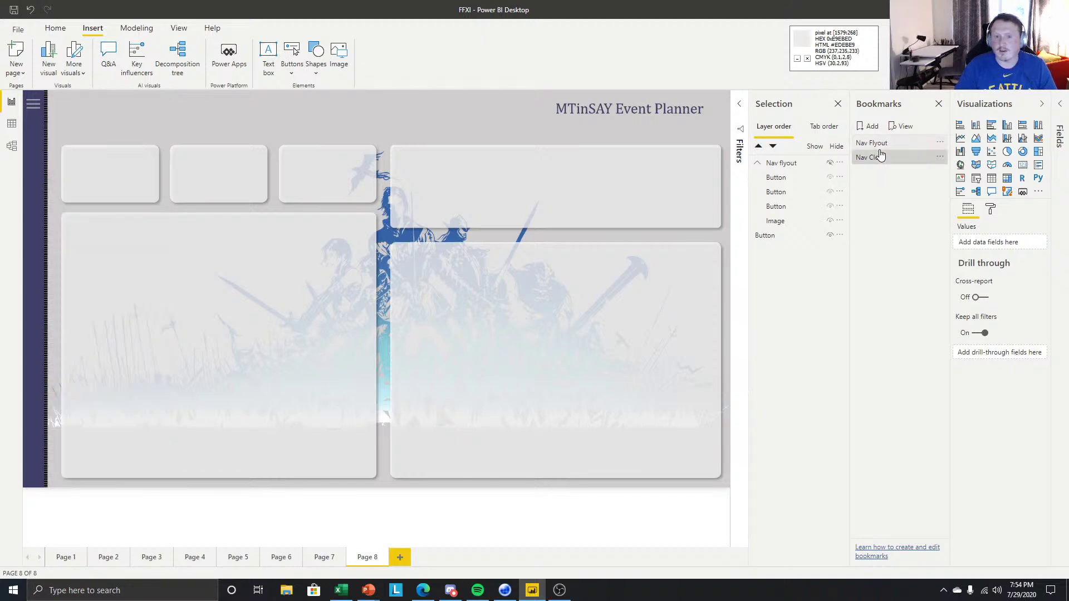
{"action": "left_click", "coordinate": [879, 145]}
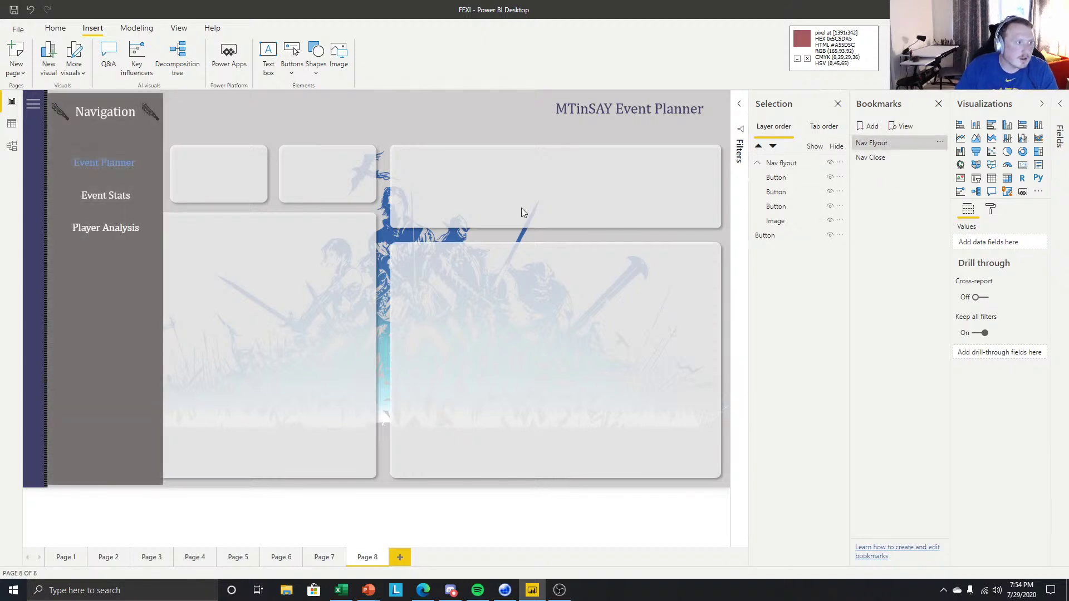
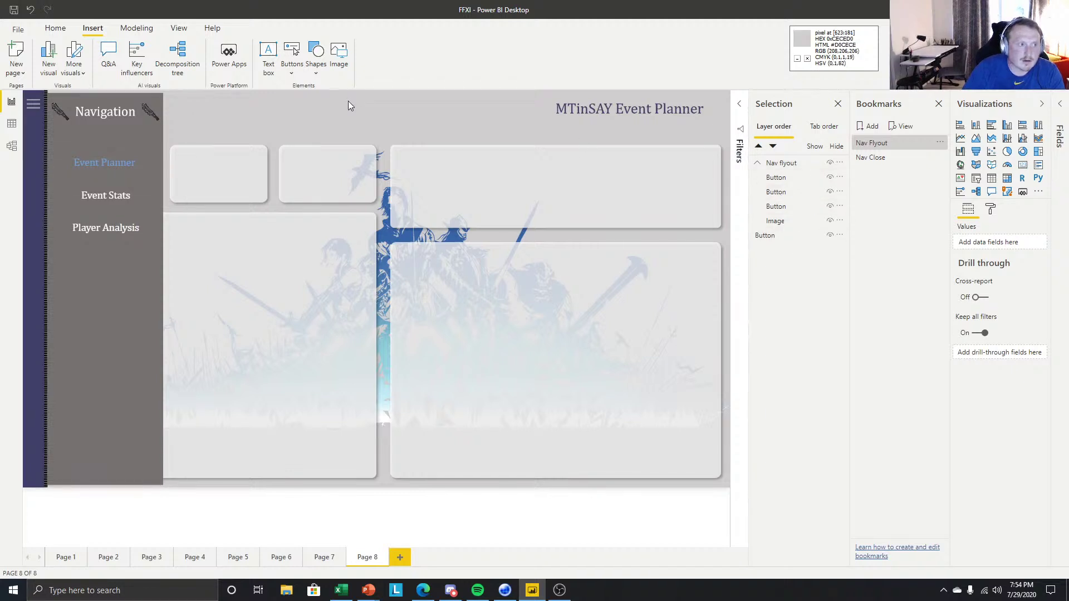
{"action": "left_click", "coordinate": [291, 56]}
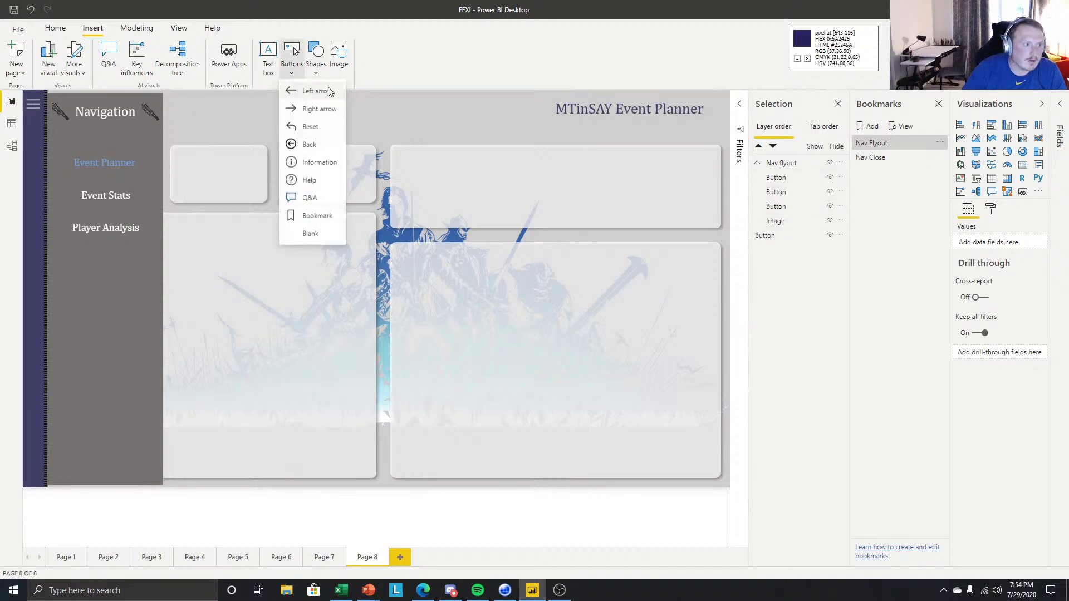
{"action": "left_click", "coordinate": [311, 234]}
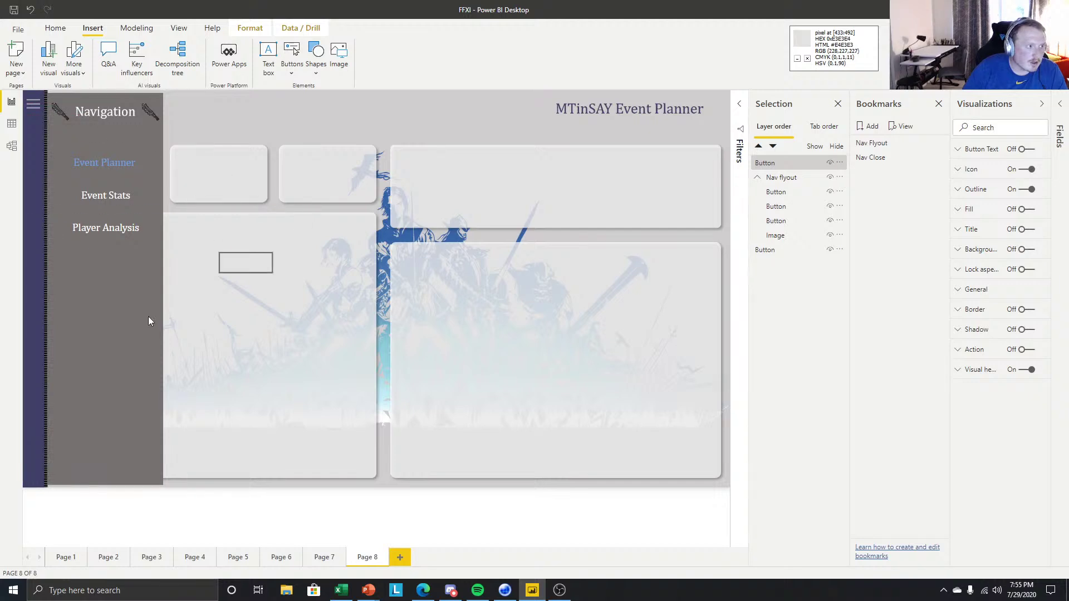
{"action": "left_click_drag", "start_coordinate": [255, 267], "coordinate": [98, 273]}
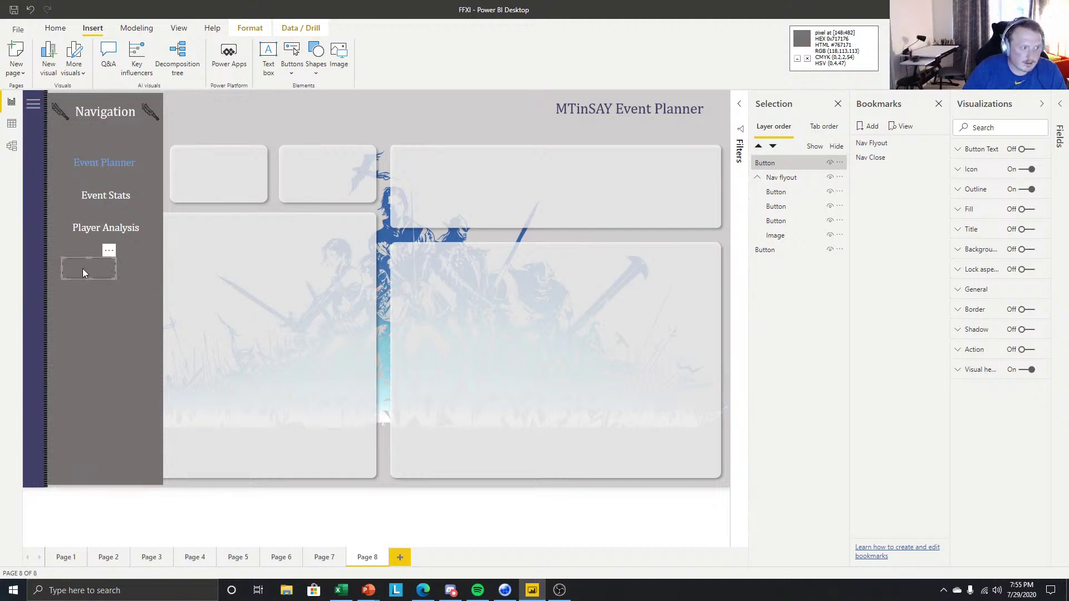
{"action": "key", "text": "Delete"}
Duplicate the Player Analysis button and place the copy directly below the original in the navigation panel.
{"action": "left_click", "coordinate": [91, 228]}
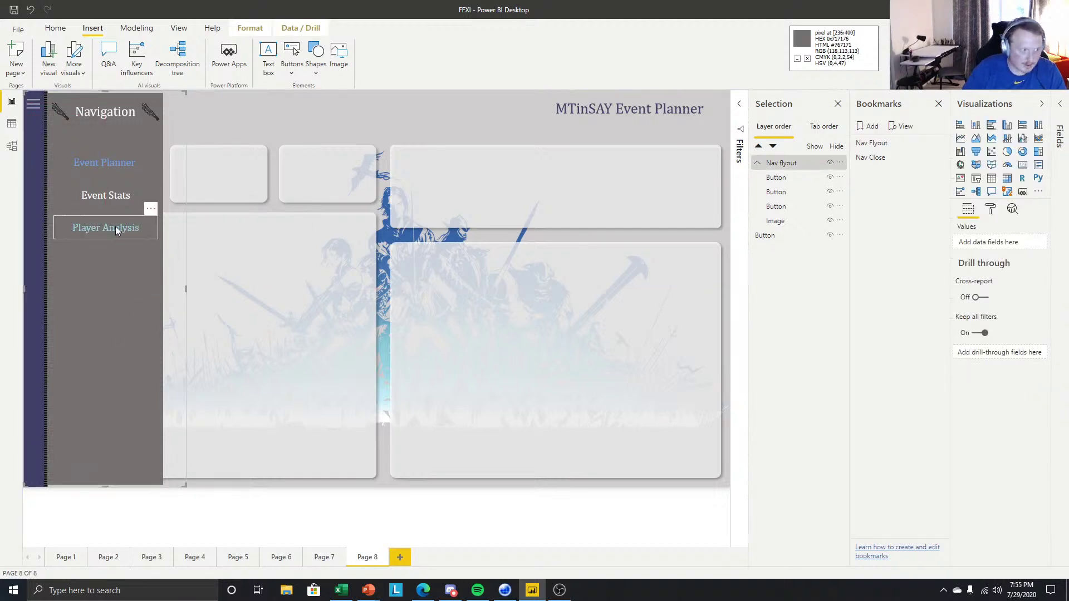
{"action": "key", "text": "ctrl+v"}
{"action": "left_click_drag", "start_coordinate": [133, 234], "coordinate": [129, 255]}
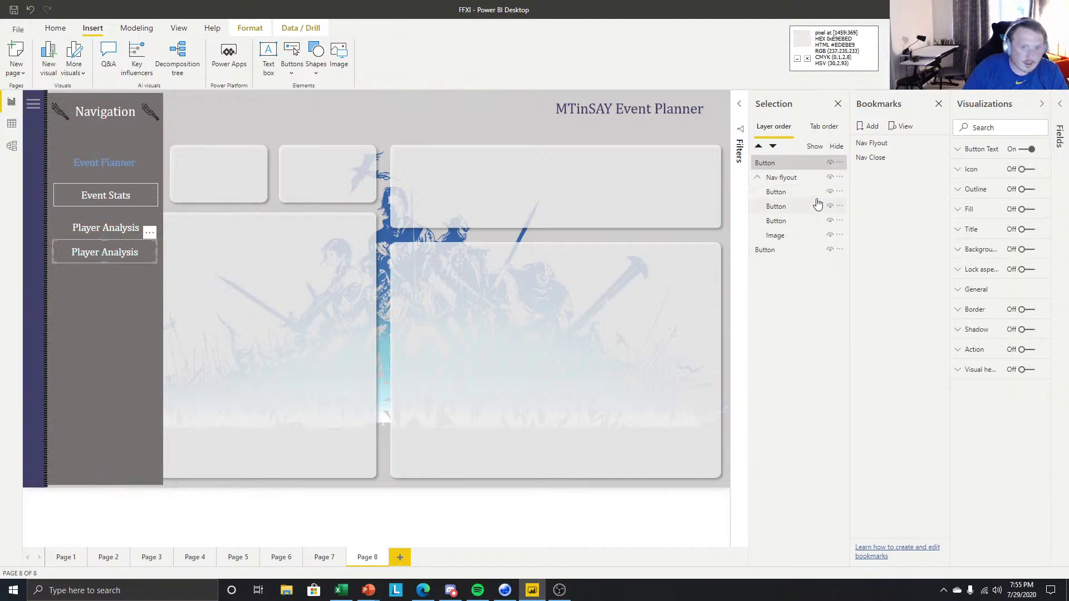
Change the default-state text of the duplicated Player Analysis button to "Resources".
{"action": "left_click", "coordinate": [981, 149]}
{"action": "double_click", "coordinate": [986, 201]}
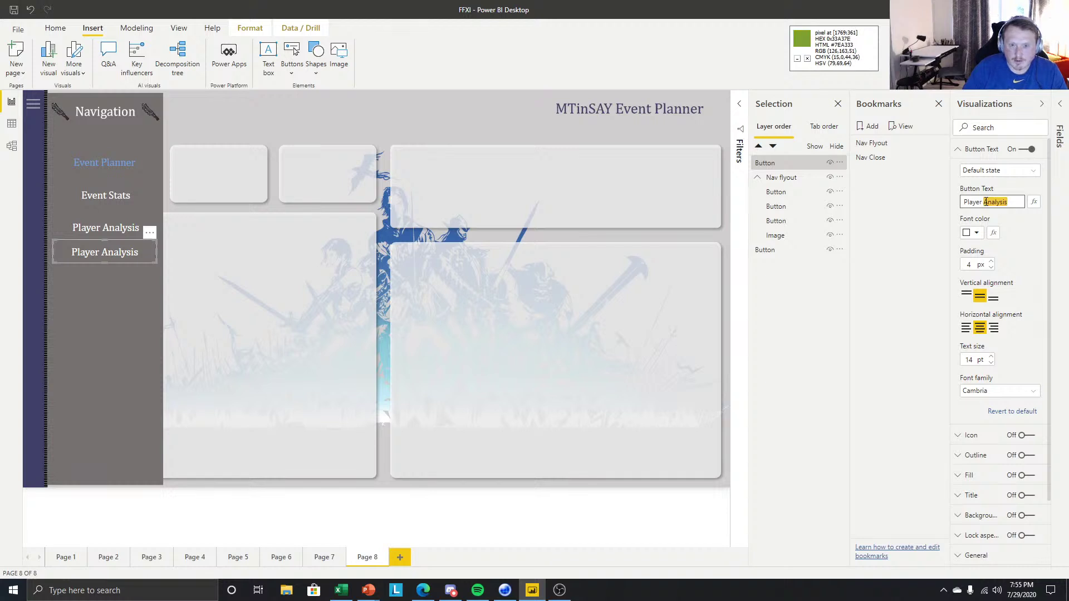
{"action": "key", "text": "BackSpace"}
{"action": "key", "text": "BackSpace"}
{"action": "key", "text": "BackSpace"}
{"action": "key", "text": "BackSpace"}
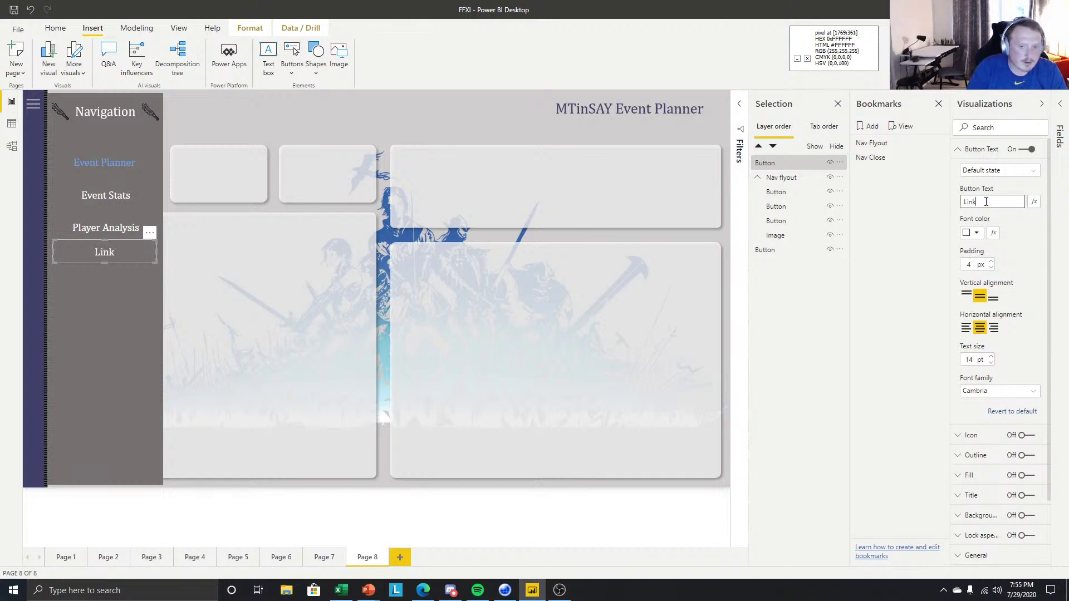
{"action": "type", "text": "Resources"}
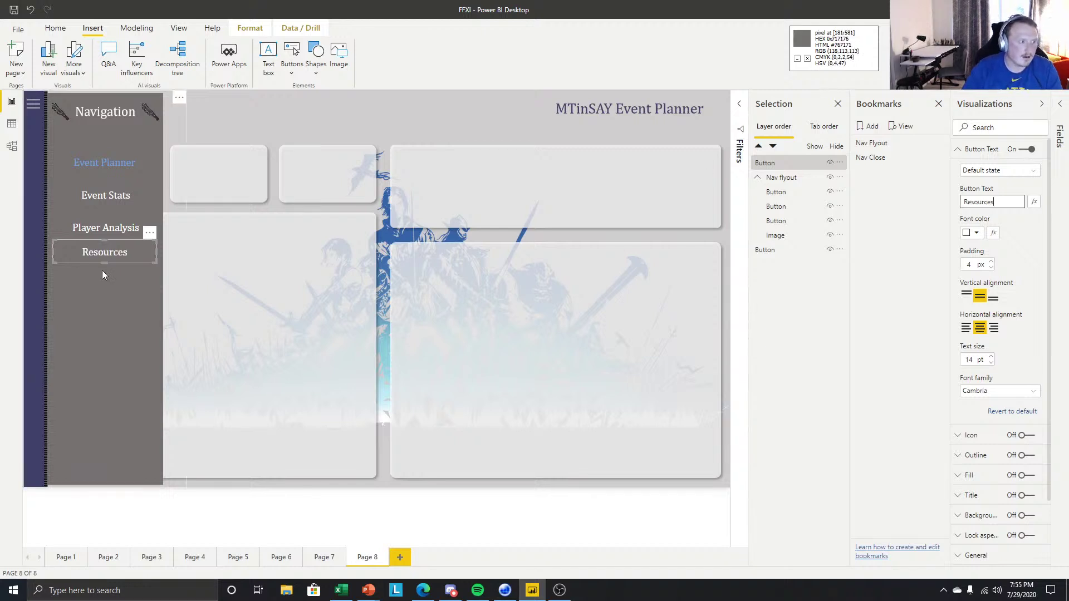
Nudge the Resources button slightly lower so it sits further below the Player Analysis button.
{"action": "key", "text": "Down"}
{"action": "key", "text": "Down"}
{"action": "key", "text": "Down"}
{"action": "key", "text": "Down"}
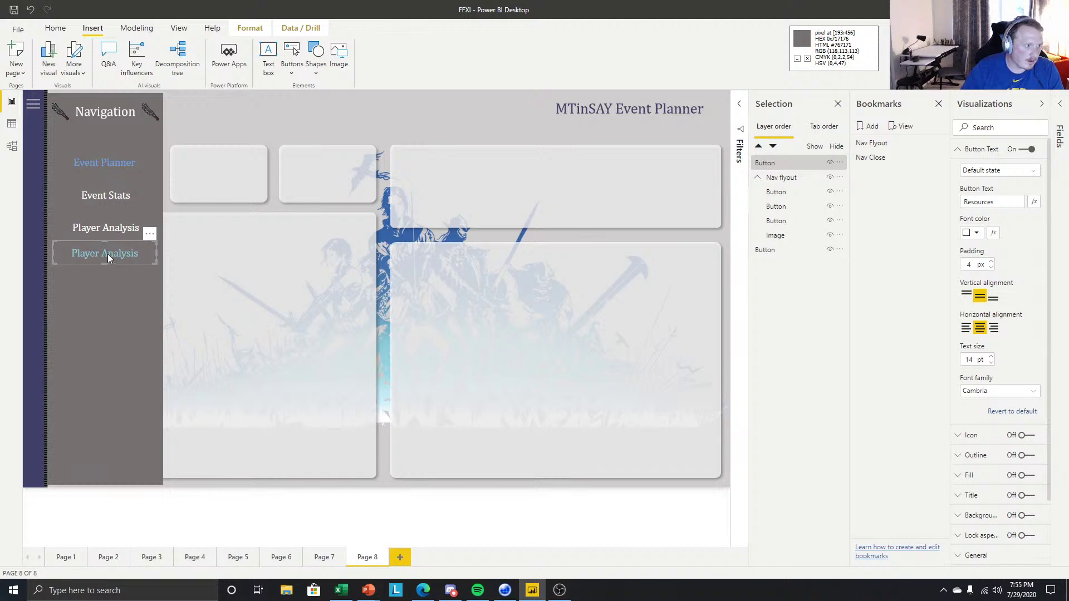
Distribute the Event Planner, Event Stats, Player Analysis and Resources buttons vertically.
{"action": "left_click", "coordinate": [113, 198], "text": "ctrl"}
{"action": "left_click", "coordinate": [122, 156], "text": "ctrl"}
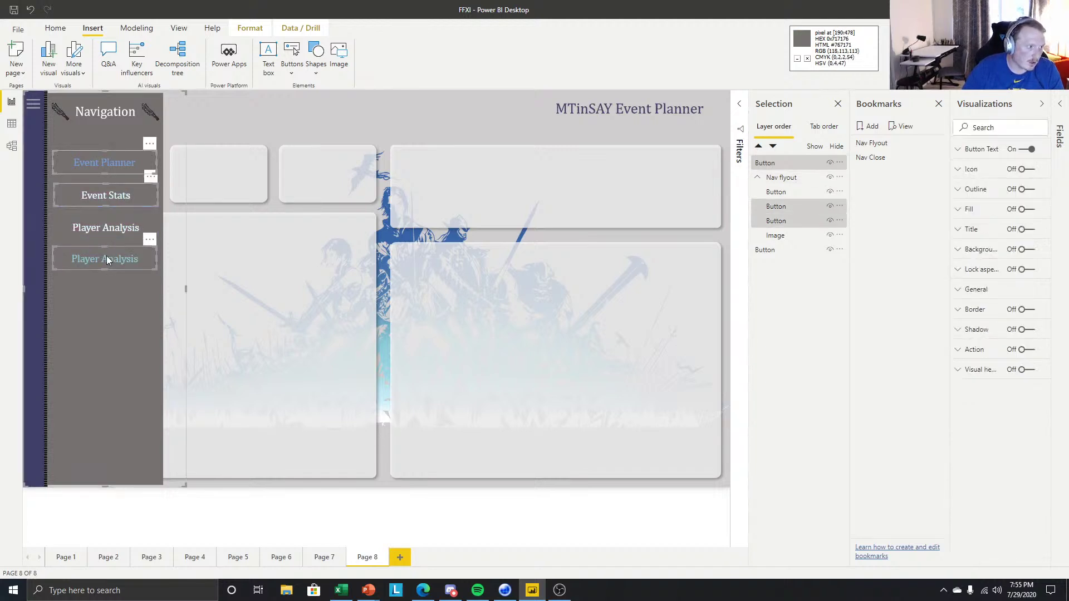
{"action": "left_click", "coordinate": [108, 234], "text": "ctrl"}
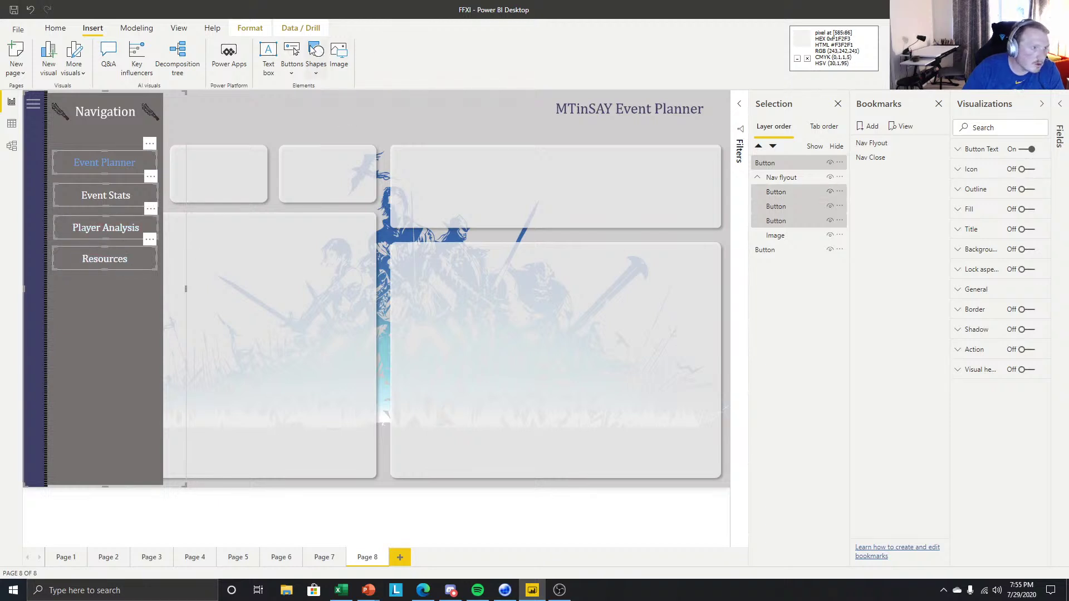
{"action": "left_click", "coordinate": [254, 29]}
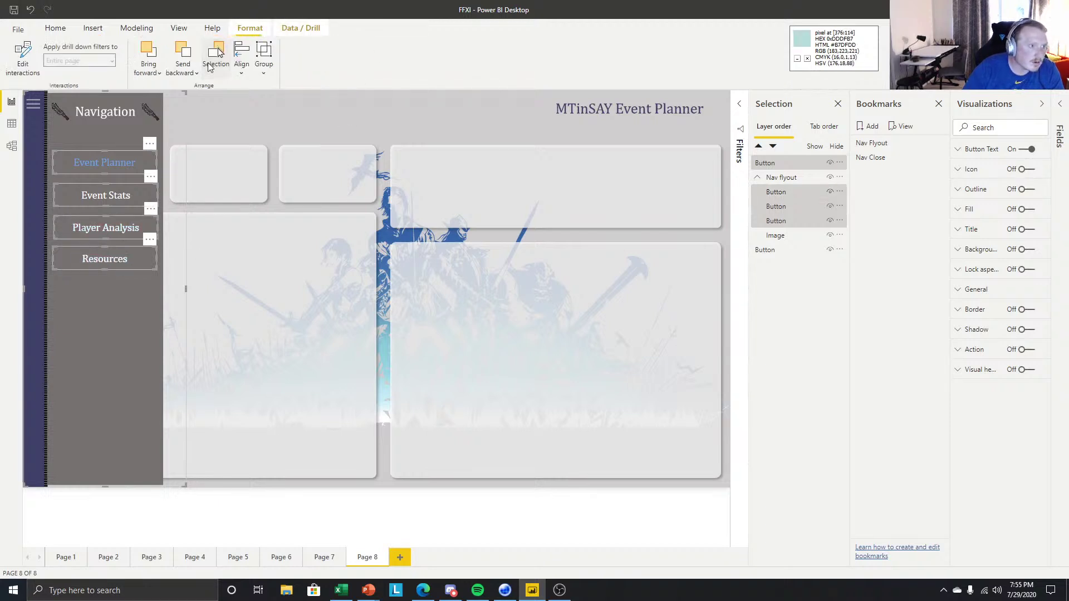
{"action": "left_click", "coordinate": [241, 59]}
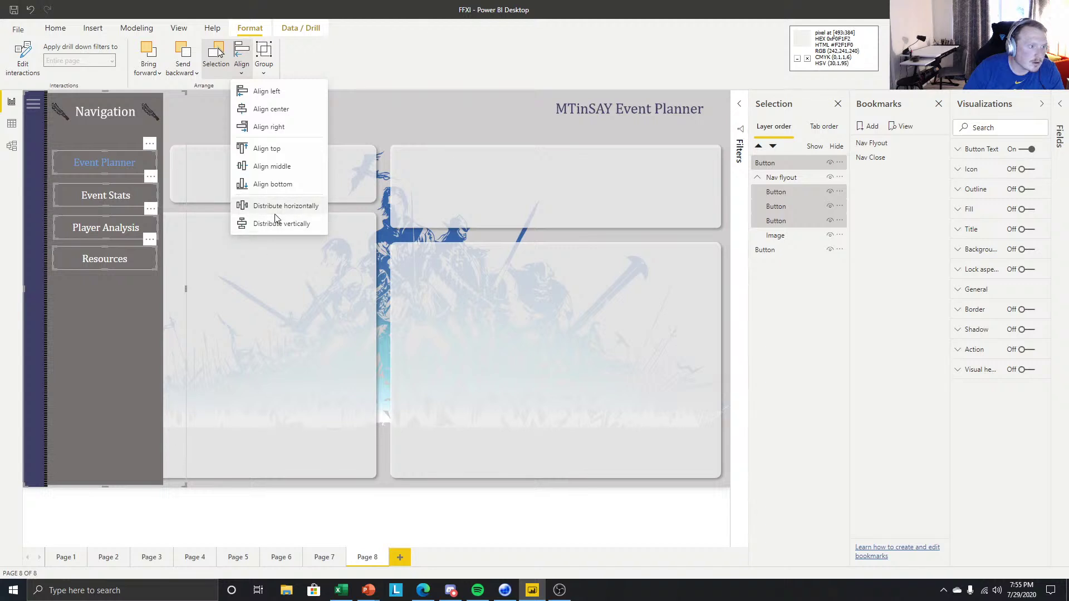
{"action": "left_click", "coordinate": [270, 224]}
{"action": "left_click", "coordinate": [294, 129]}
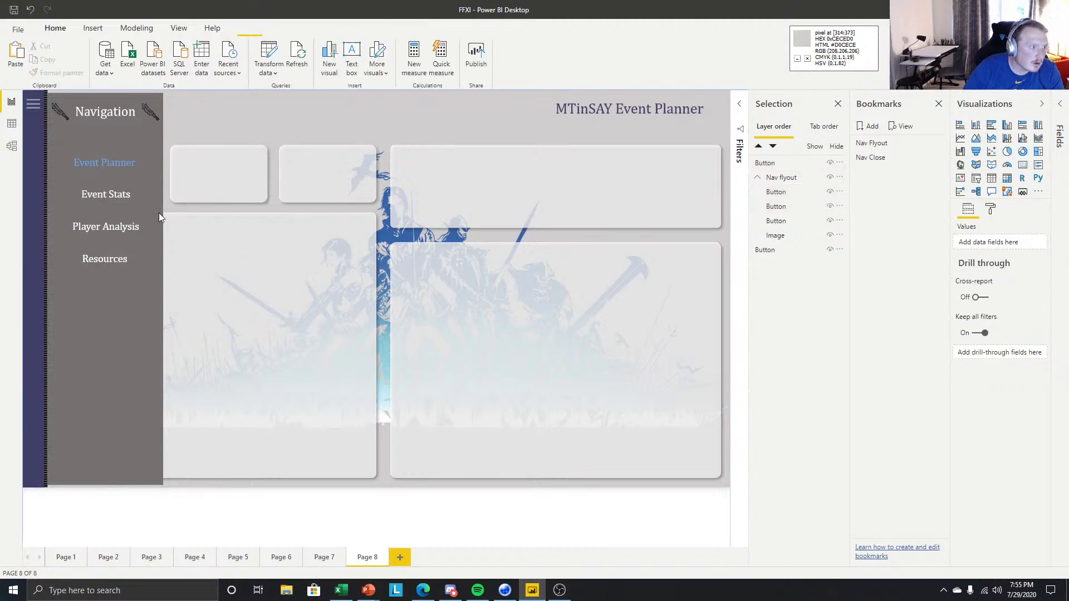
Change the on-hover text of the Resources button to "Resources".
{"action": "left_click", "coordinate": [100, 259]}
{"action": "left_click", "coordinate": [972, 150]}
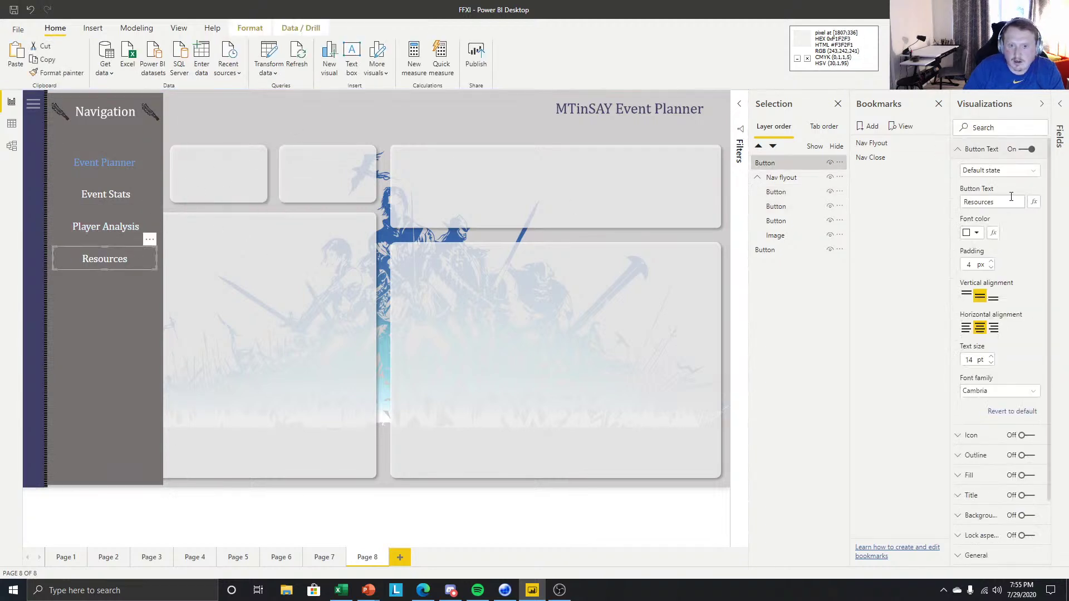
{"action": "left_click", "coordinate": [999, 170]}
{"action": "left_click", "coordinate": [997, 188]}
{"action": "left_click_drag", "start_coordinate": [1018, 202], "coordinate": [961, 198]}
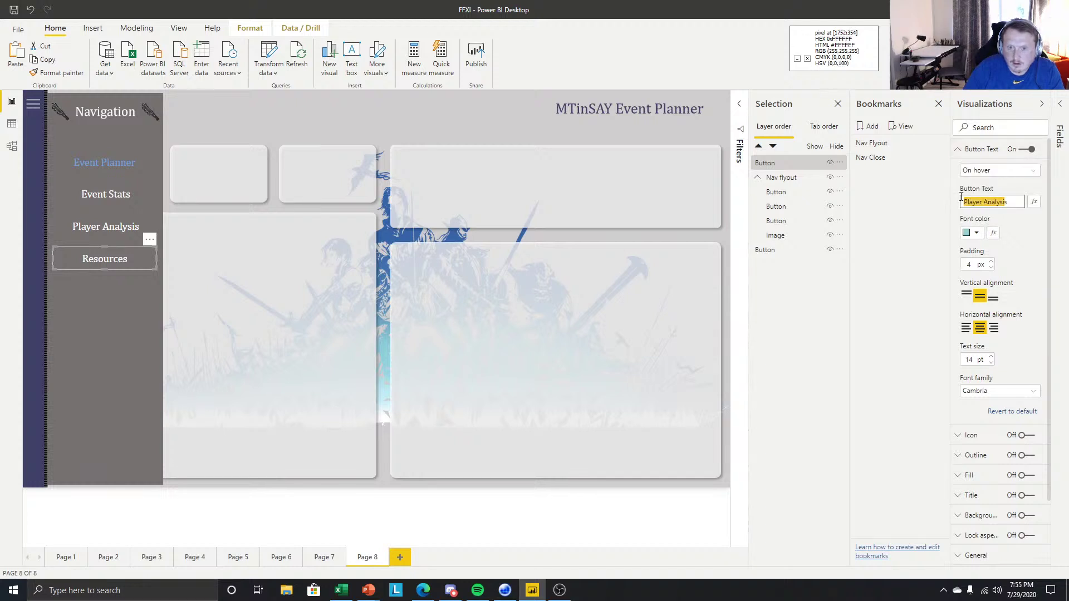
{"action": "type", "text": "Reco"}
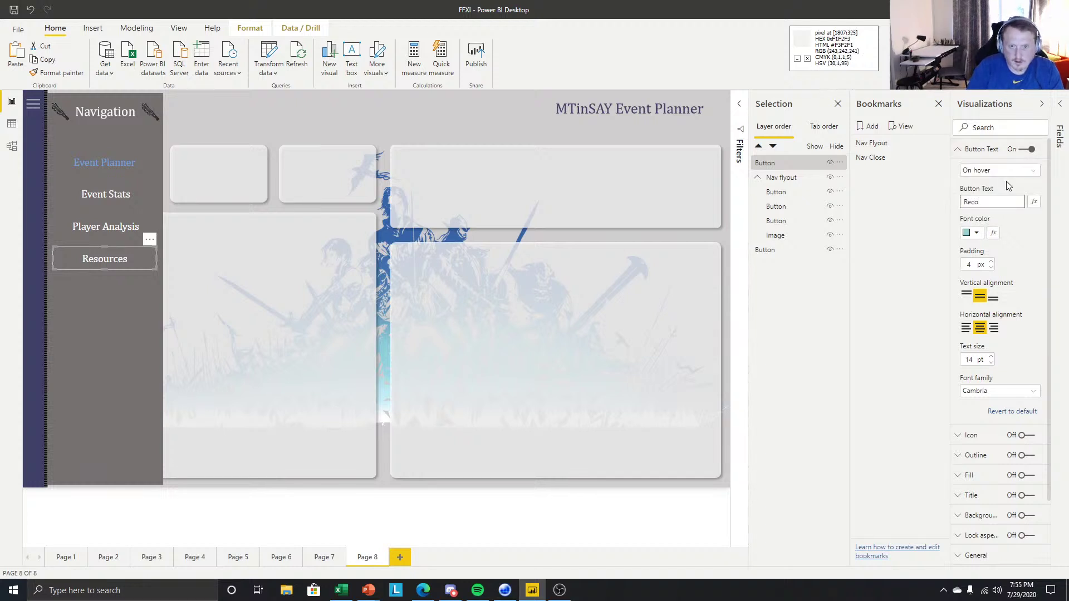
{"action": "type", "text": "urces"}
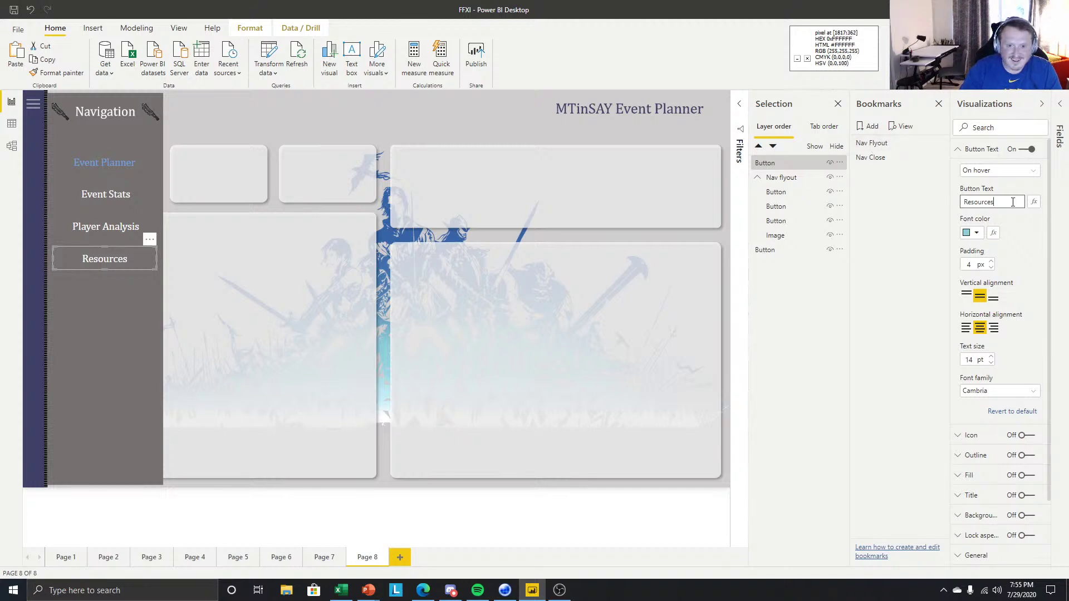
Check the Resources button's text in its default and on-press states.
{"action": "left_click", "coordinate": [1008, 177]}
{"action": "left_click", "coordinate": [1002, 185]}
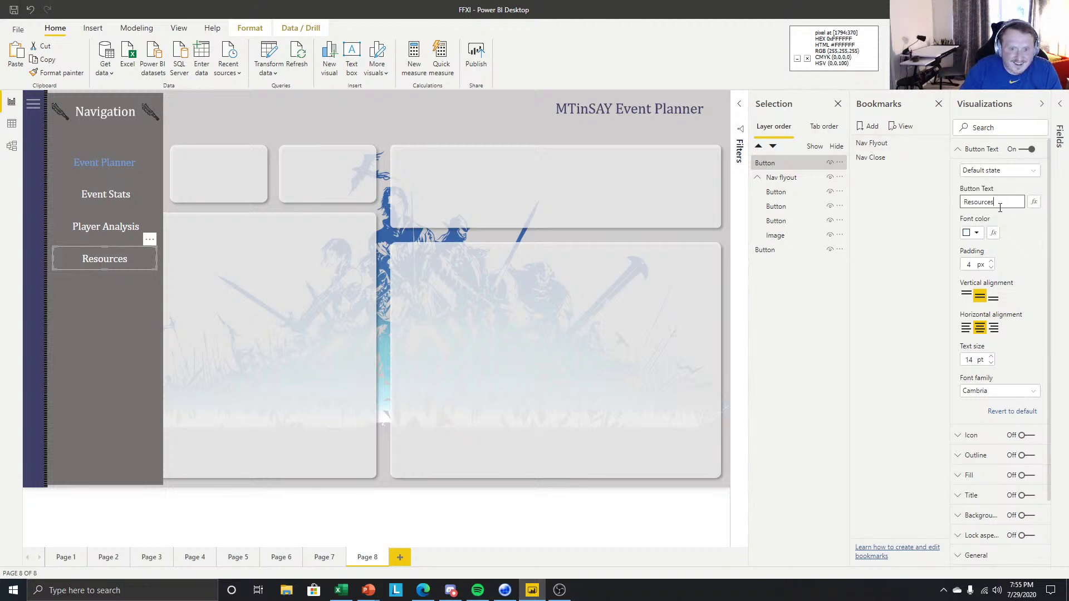
{"action": "left_click", "coordinate": [997, 176]}
{"action": "left_click", "coordinate": [1000, 199]}
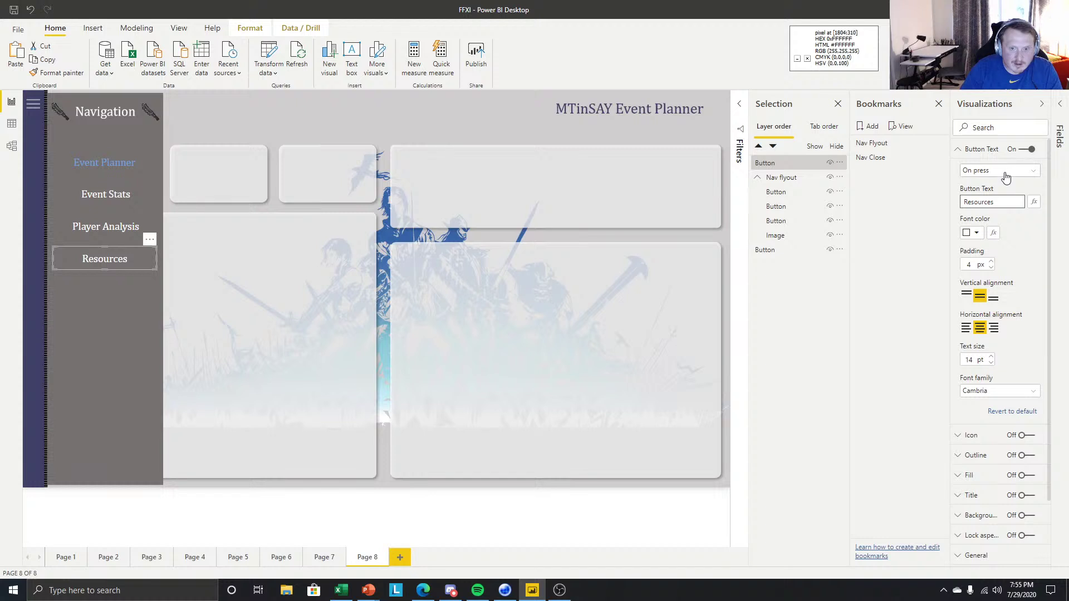
{"action": "left_click", "coordinate": [1006, 177]}
{"action": "left_click", "coordinate": [998, 219]}
{"action": "left_click", "coordinate": [996, 149]}
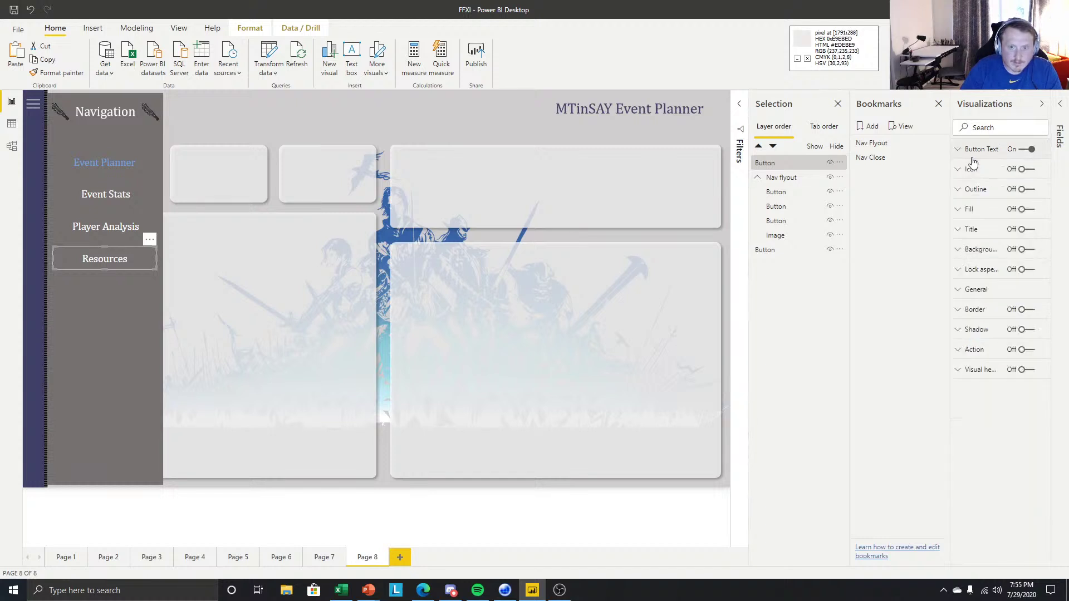
Move the Resources button into the Nav flyout group and apply the Nav Close bookmark to test it.
{"action": "left_click", "coordinate": [626, 529]}
{"action": "left_click_drag", "start_coordinate": [796, 162], "coordinate": [796, 220]}
{"action": "left_click", "coordinate": [873, 159]}
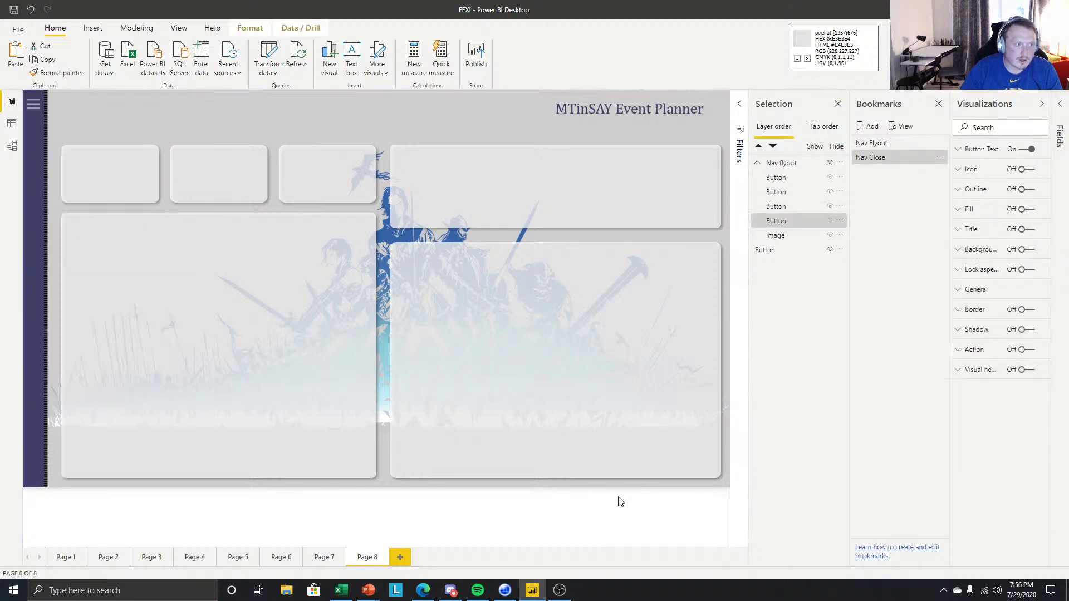
Give the hamburger menu button a Bookmark action that opens Nav Flyout, with the tooltip "Click for navigation".
{"action": "left_click", "coordinate": [34, 105]}
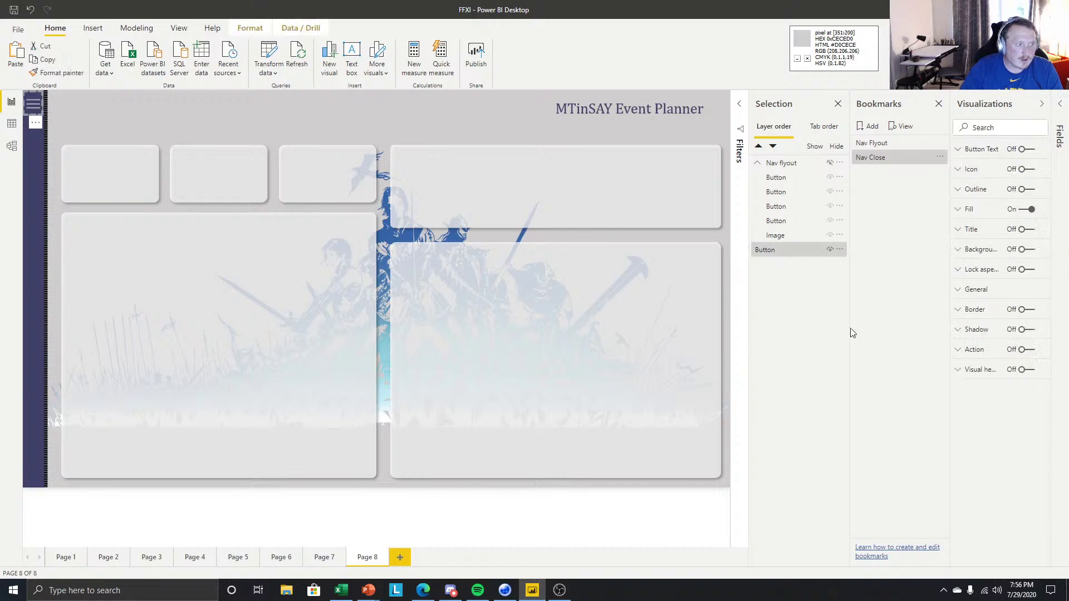
{"action": "left_click", "coordinate": [1022, 351]}
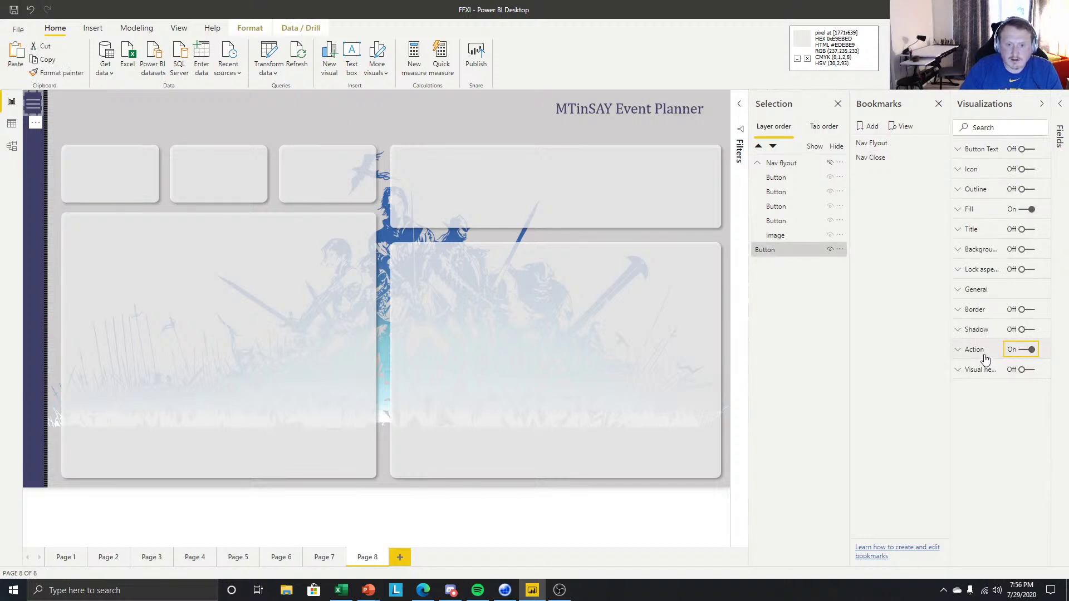
{"action": "left_click", "coordinate": [978, 352]}
{"action": "left_click", "coordinate": [1000, 382]}
{"action": "left_click", "coordinate": [991, 406]}
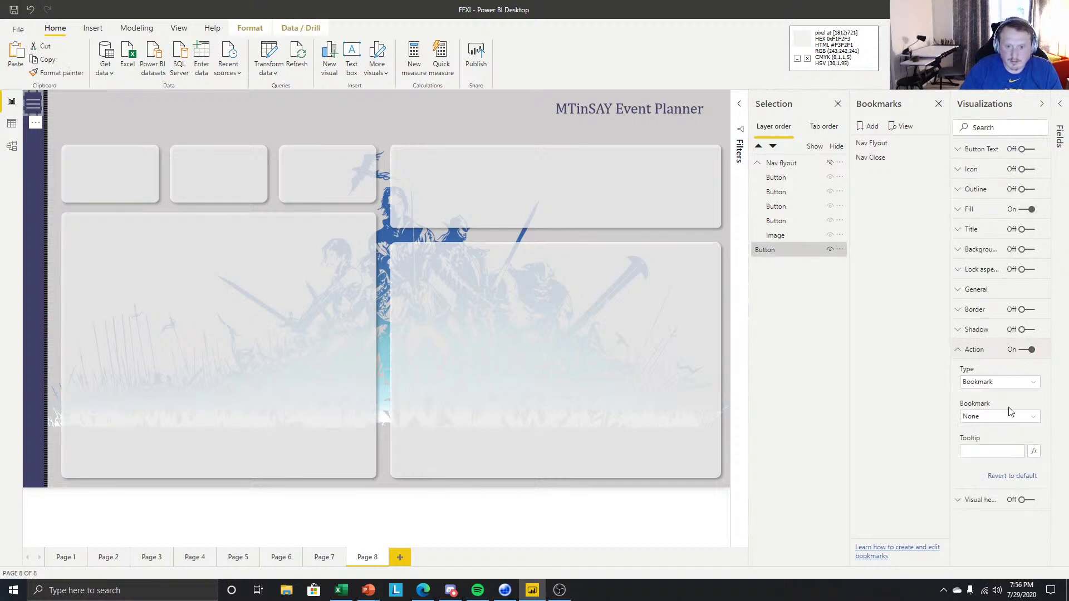
{"action": "left_click", "coordinate": [1007, 416]}
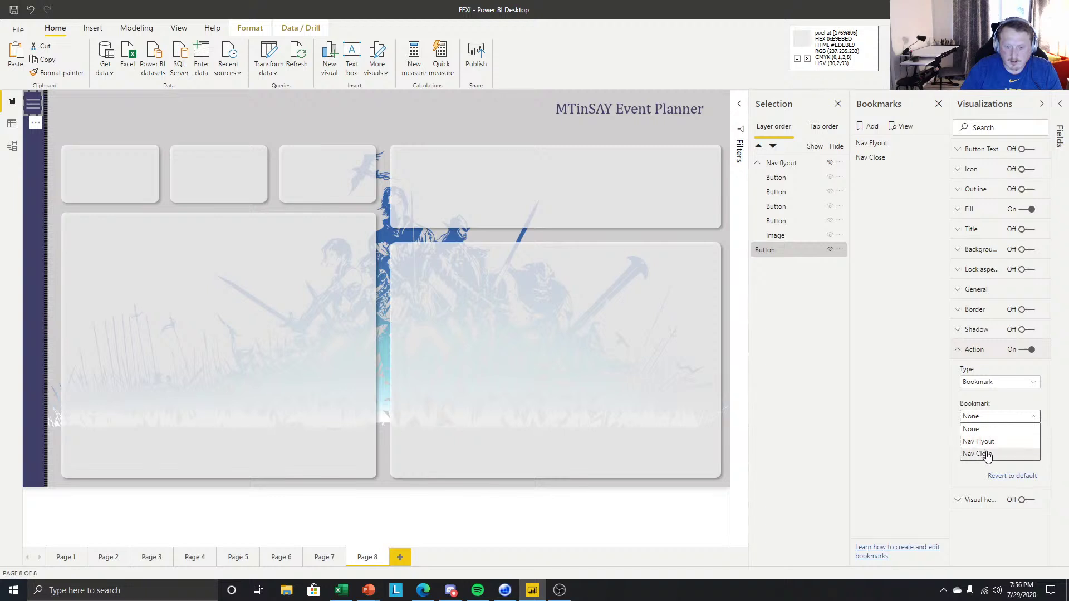
{"action": "left_click", "coordinate": [983, 442]}
{"action": "left_click", "coordinate": [1000, 448]}
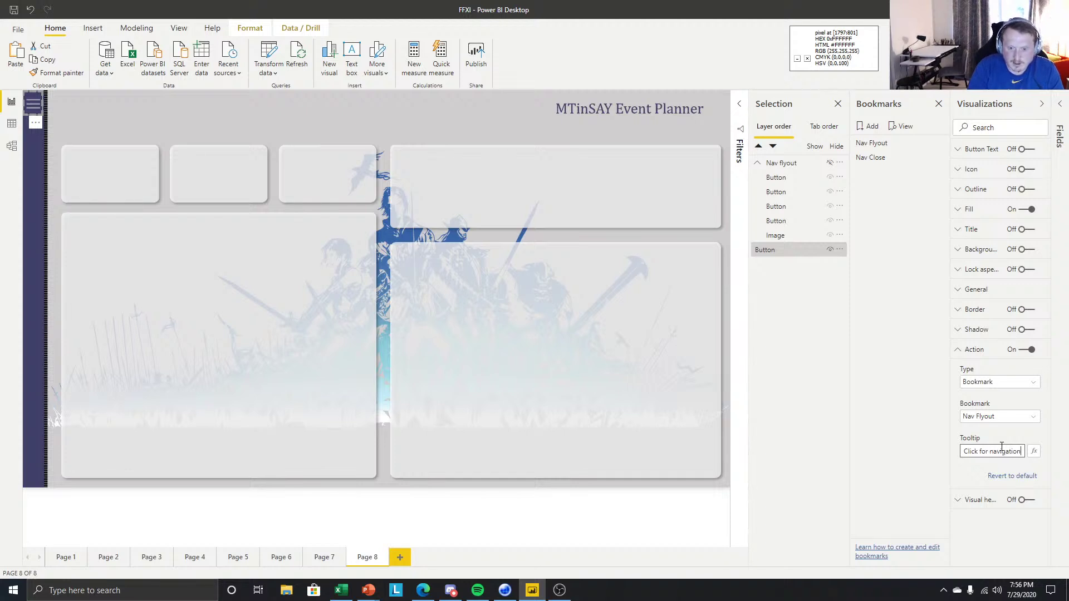
{"action": "left_click", "coordinate": [650, 505]}
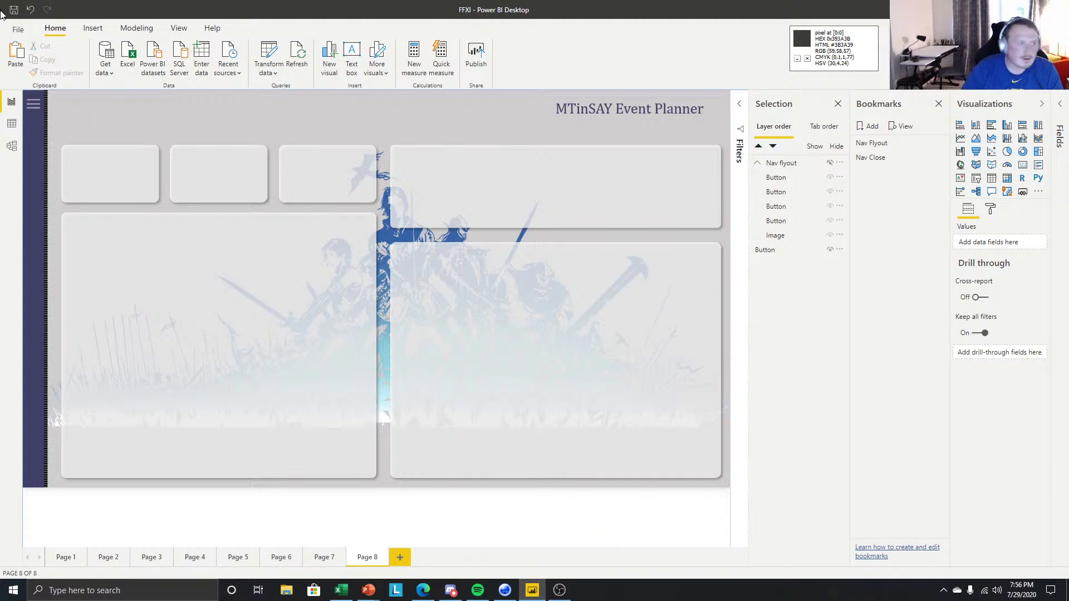
Test the hamburger menu button by opening the navigation flyout with it, and try the page buttons inside.
{"action": "left_click", "coordinate": [33, 103]}
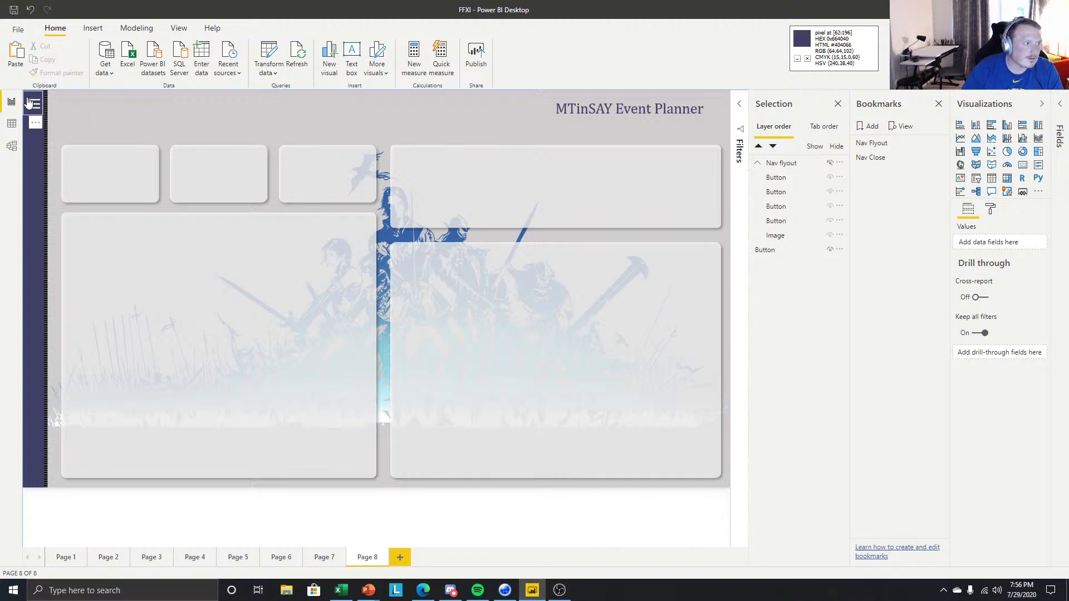
{"action": "left_click", "coordinate": [105, 104]}
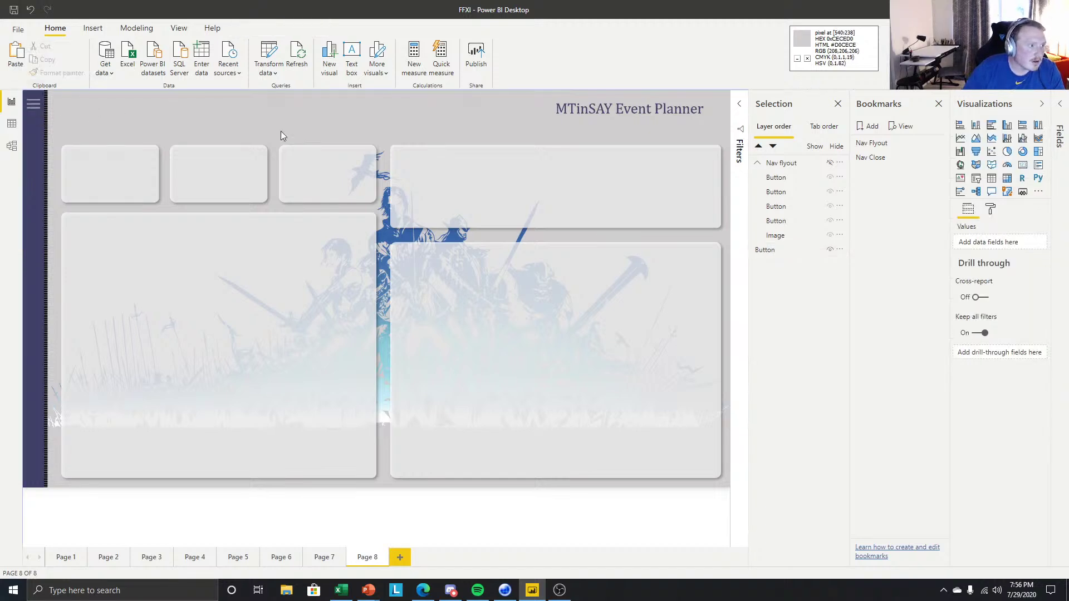
{"action": "left_click", "coordinate": [35, 108], "text": "ctrl"}
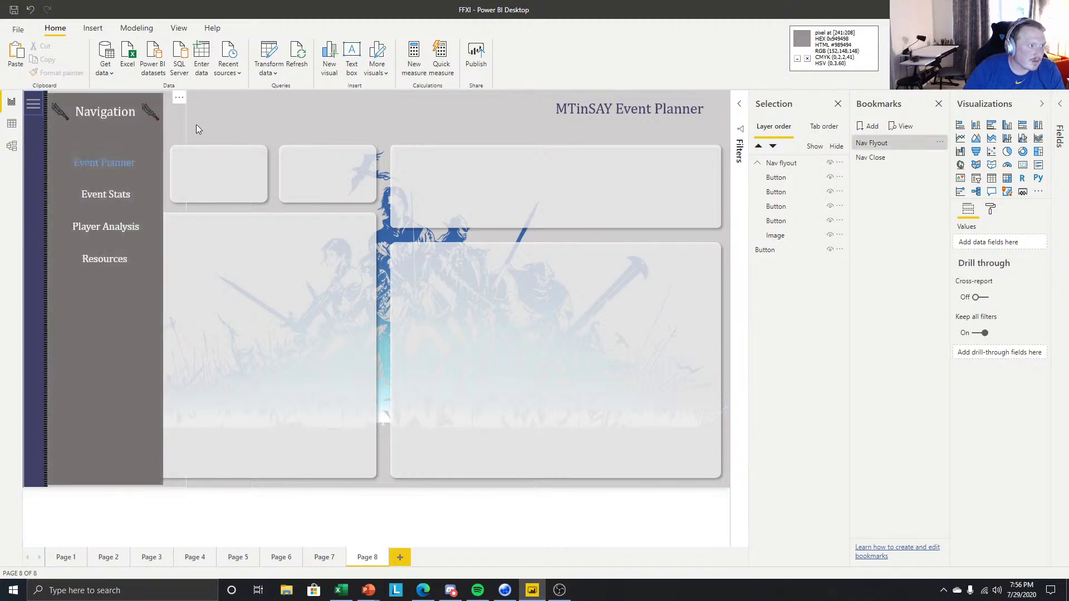
{"action": "left_click", "coordinate": [108, 196]}
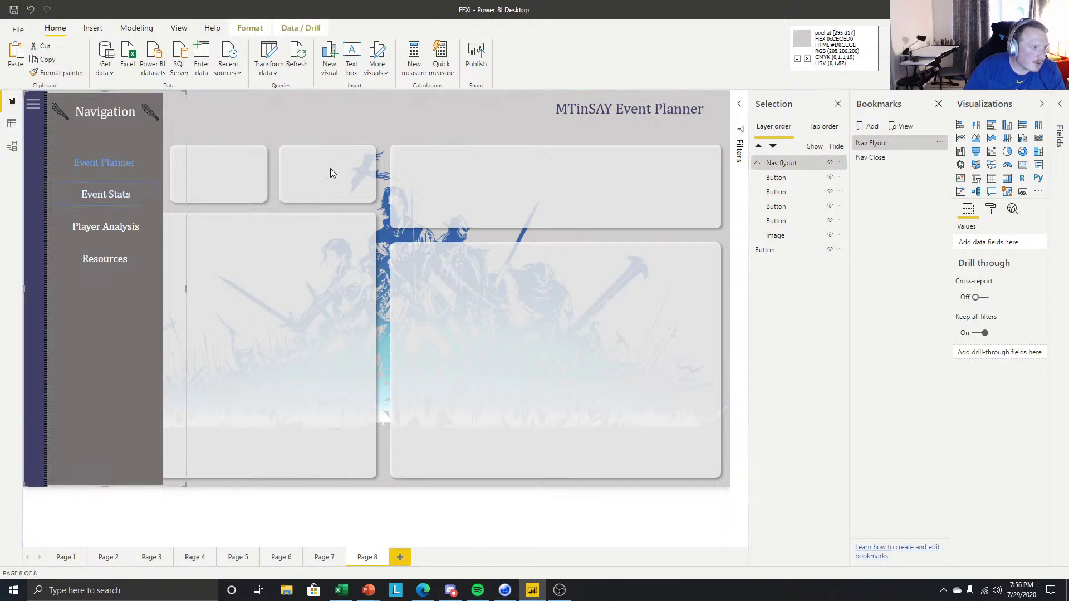
{"action": "left_click", "coordinate": [107, 195]}
{"action": "left_click", "coordinate": [108, 255]}
{"action": "left_click", "coordinate": [313, 122]}
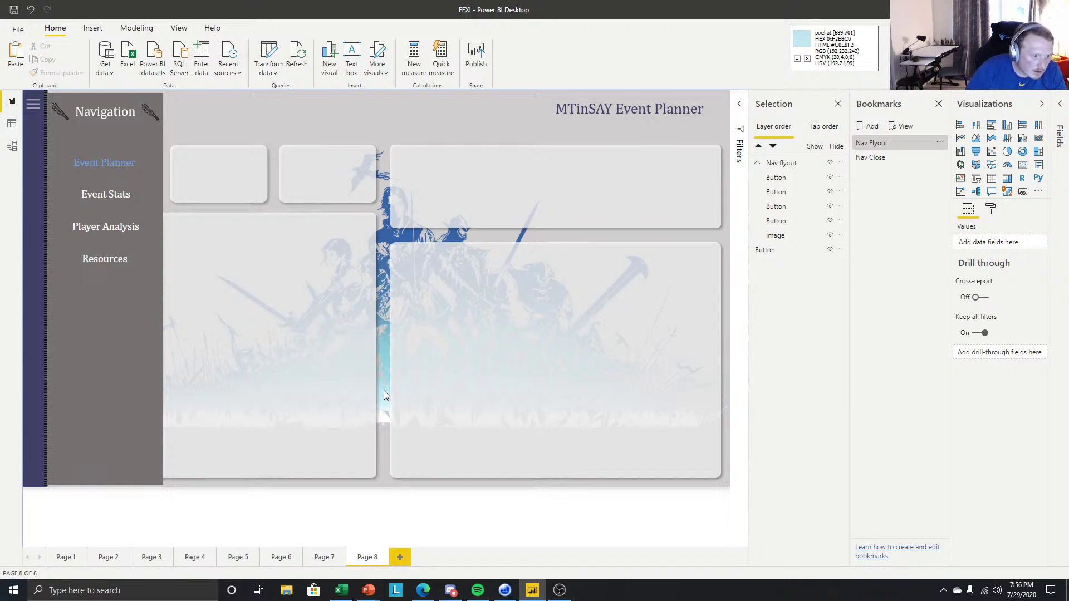
Check the default-state font color of the Event Planner button in the flyout.
{"action": "left_click", "coordinate": [94, 160]}
{"action": "left_click", "coordinate": [842, 163]}
{"action": "left_click", "coordinate": [991, 210]}
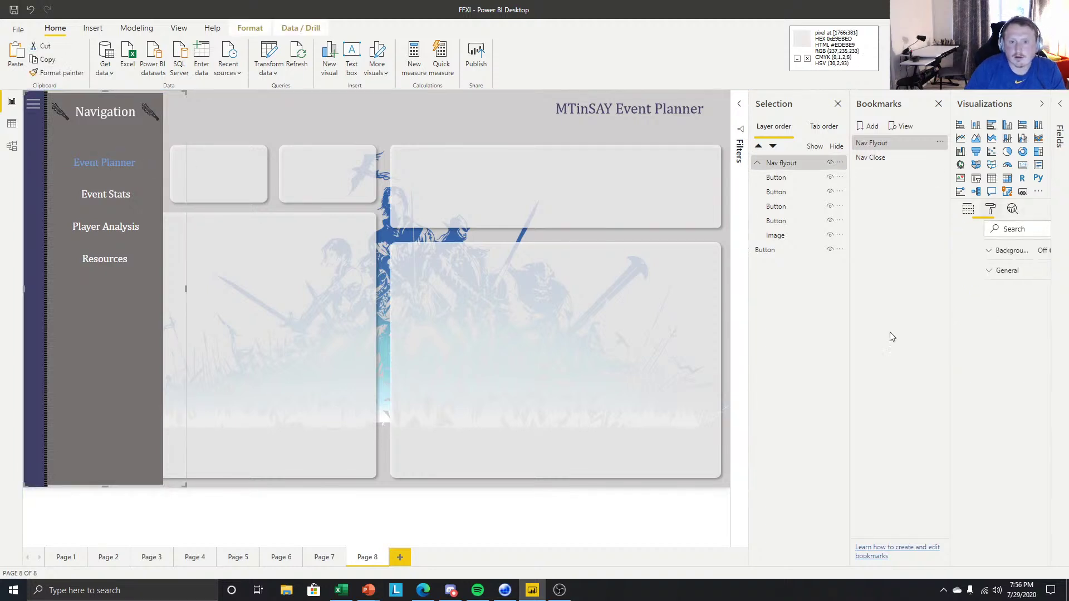
{"action": "left_click", "coordinate": [113, 169]}
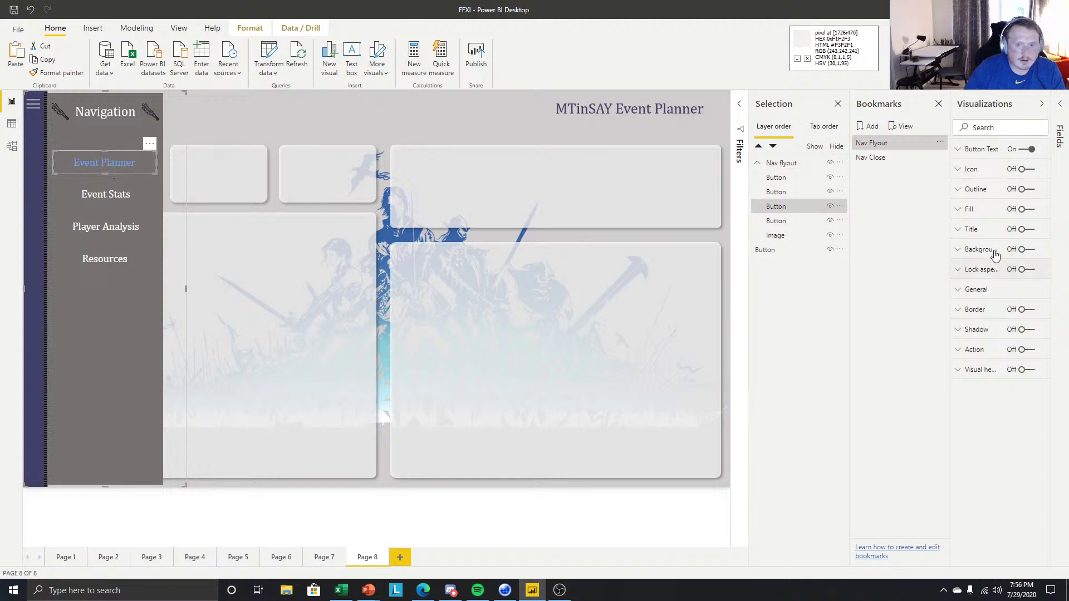
{"action": "left_click", "coordinate": [982, 150]}
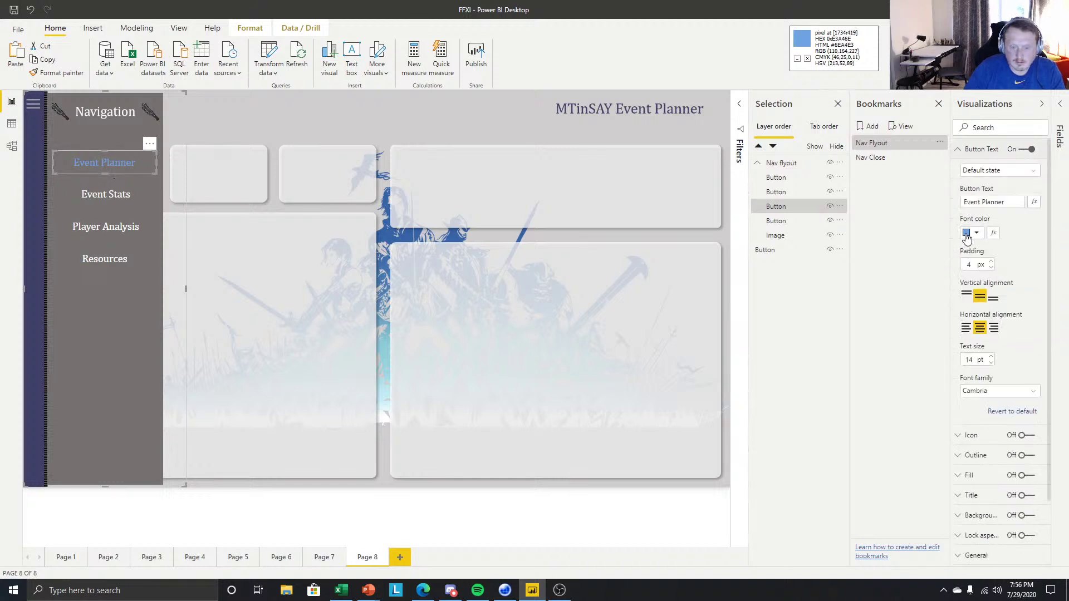
{"action": "left_click", "coordinate": [966, 234]}
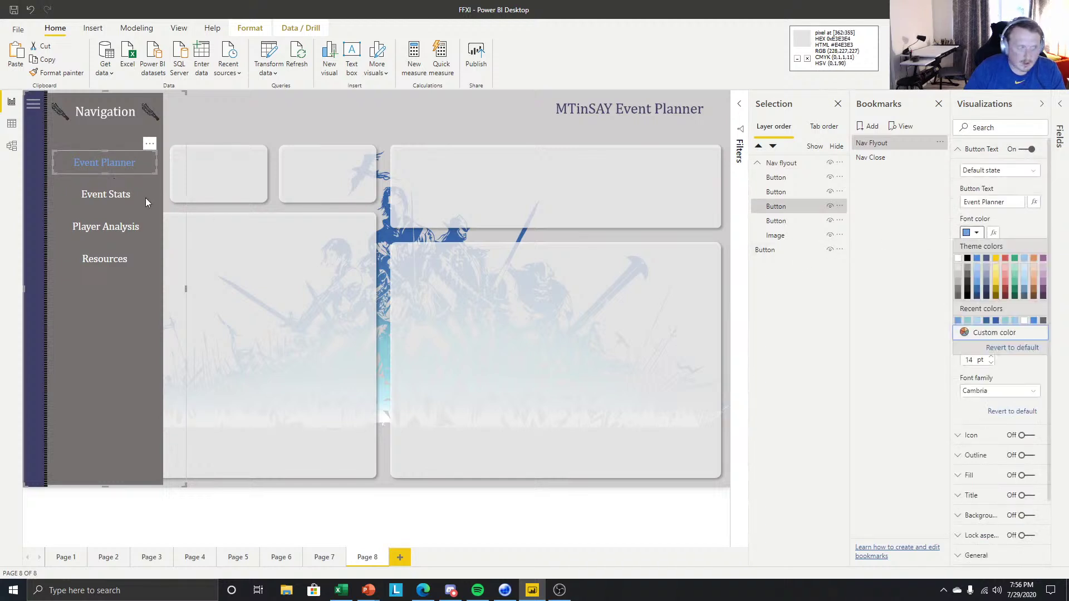
{"action": "left_click", "coordinate": [270, 522]}
Set the Event Stats button's on-hover font color to the custom color 6EA4E3.
{"action": "left_click", "coordinate": [108, 189]}
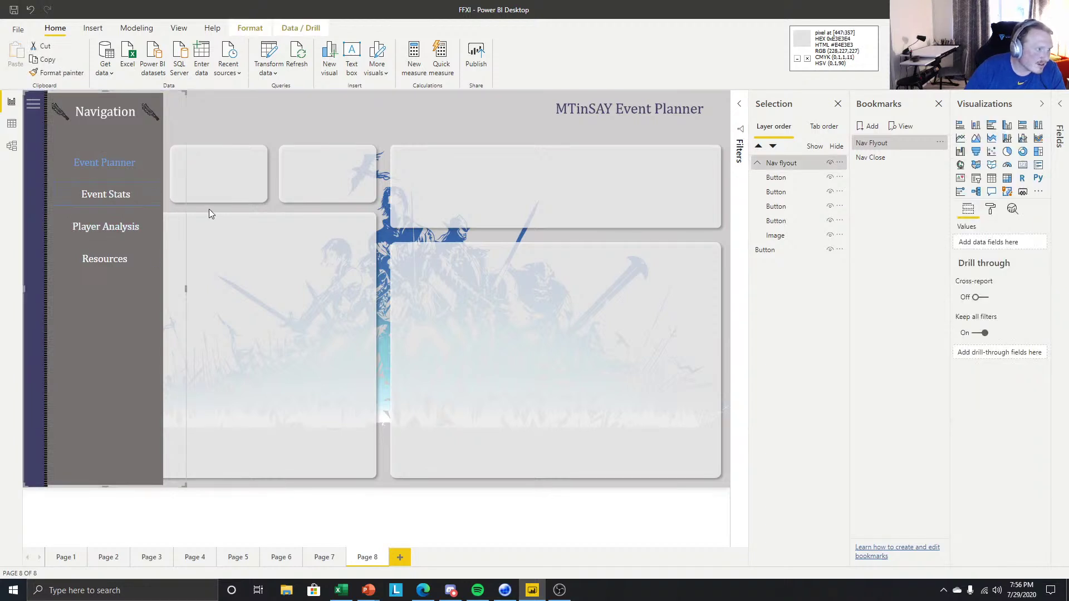
{"action": "left_click", "coordinate": [125, 200]}
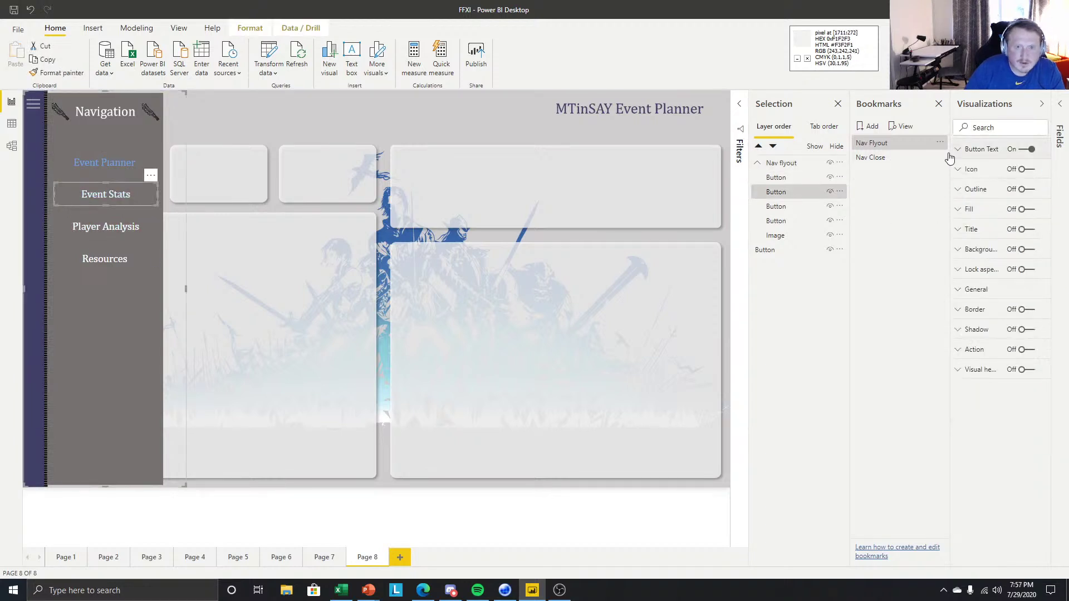
{"action": "left_click", "coordinate": [968, 150]}
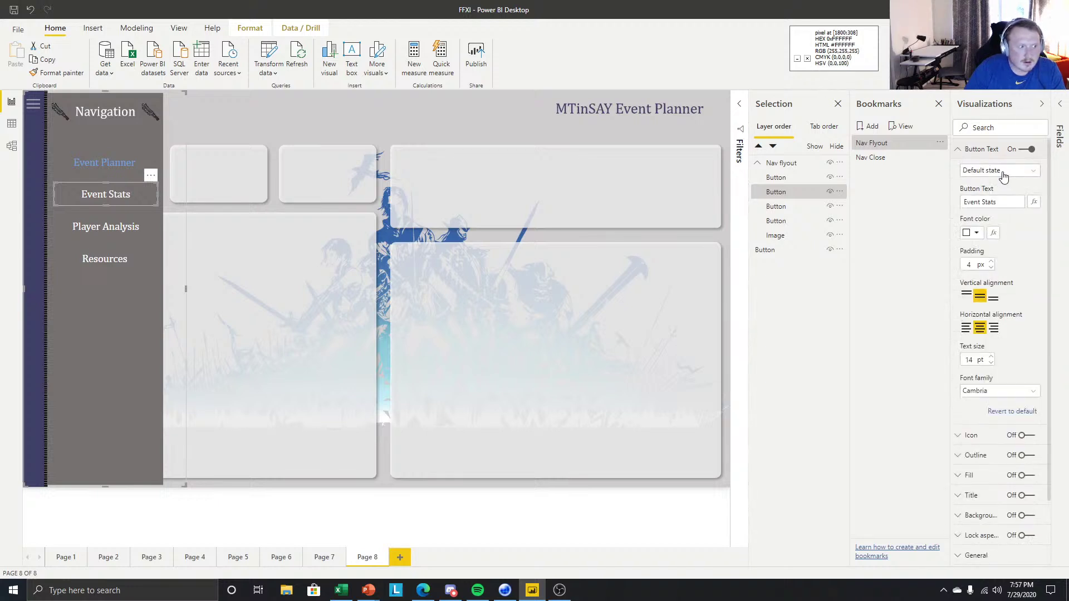
{"action": "left_click", "coordinate": [975, 234]}
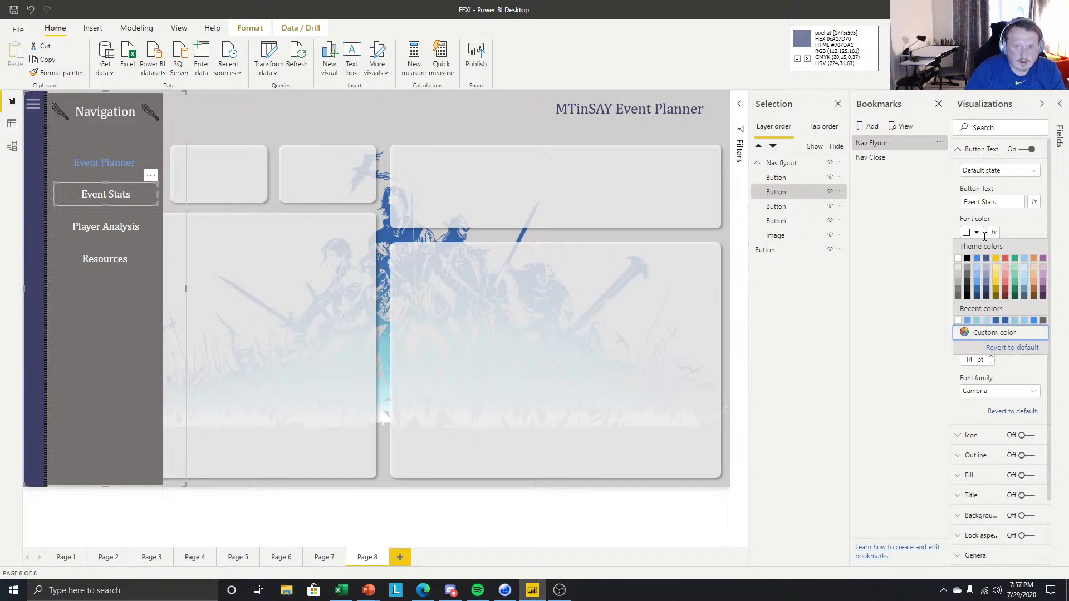
{"action": "left_click", "coordinate": [1012, 220]}
{"action": "left_click", "coordinate": [996, 172]}
{"action": "left_click", "coordinate": [994, 197]}
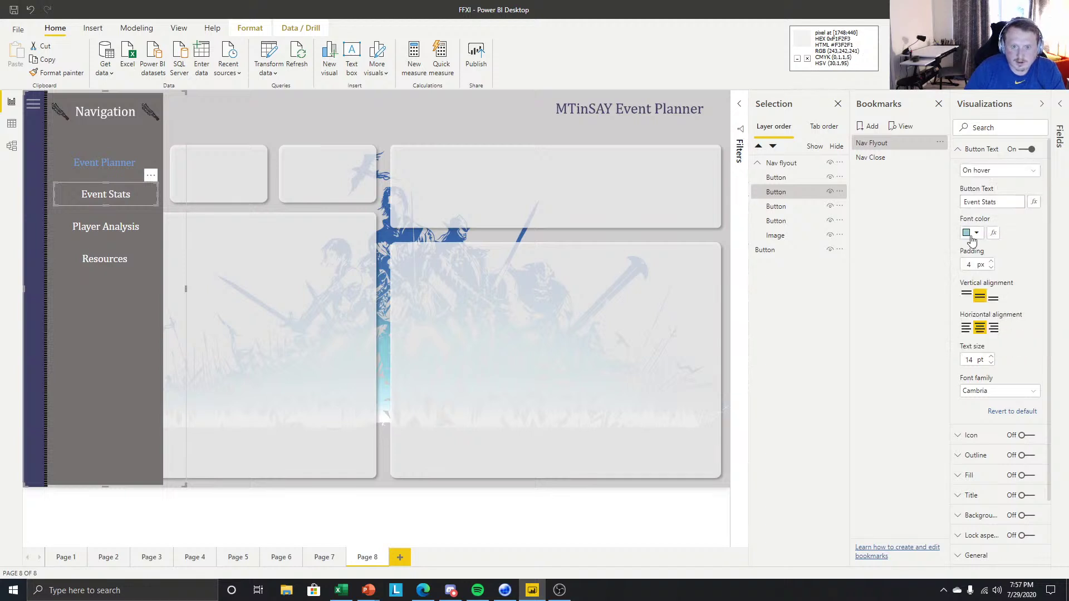
{"action": "left_click", "coordinate": [974, 234]}
{"action": "left_click", "coordinate": [981, 332]}
{"action": "double_click", "coordinate": [986, 344]}
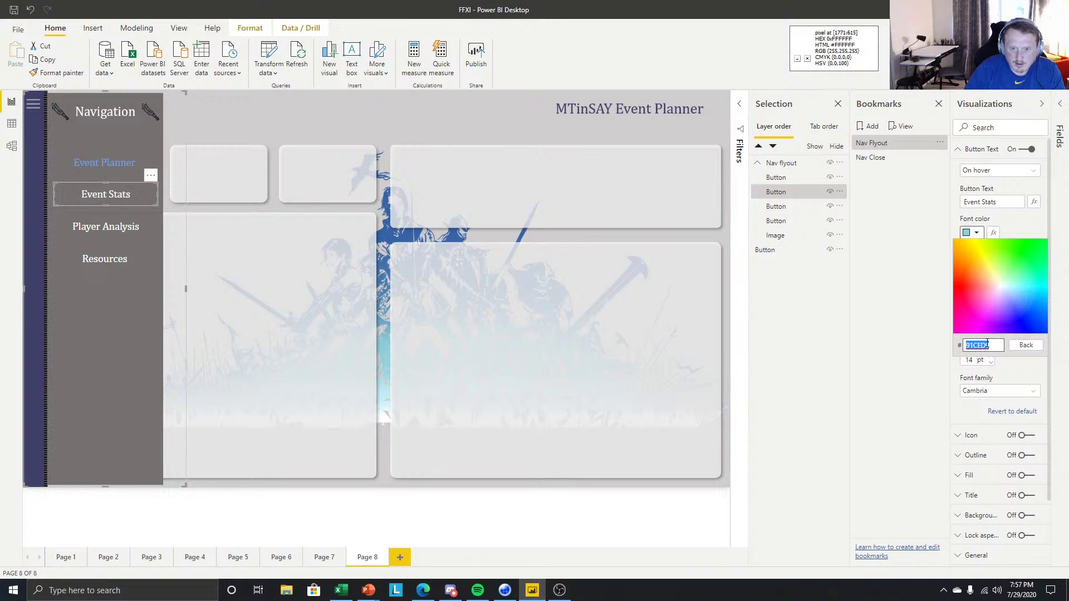
{"action": "type", "text": "6EA4E3"}
{"action": "left_click", "coordinate": [1050, 380]}
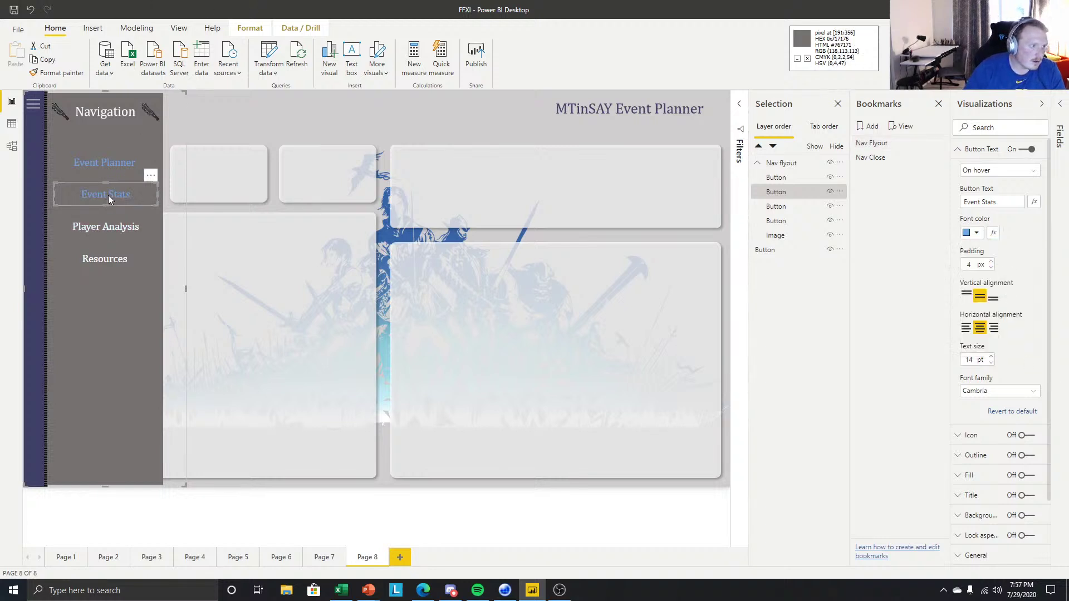
Try to copy the Event Stats button's formatting to the Player Analysis and Resources buttons with Format Painter.
{"action": "left_click", "coordinate": [124, 228], "text": "ctrl"}
{"action": "left_click", "coordinate": [122, 254], "text": "ctrl"}
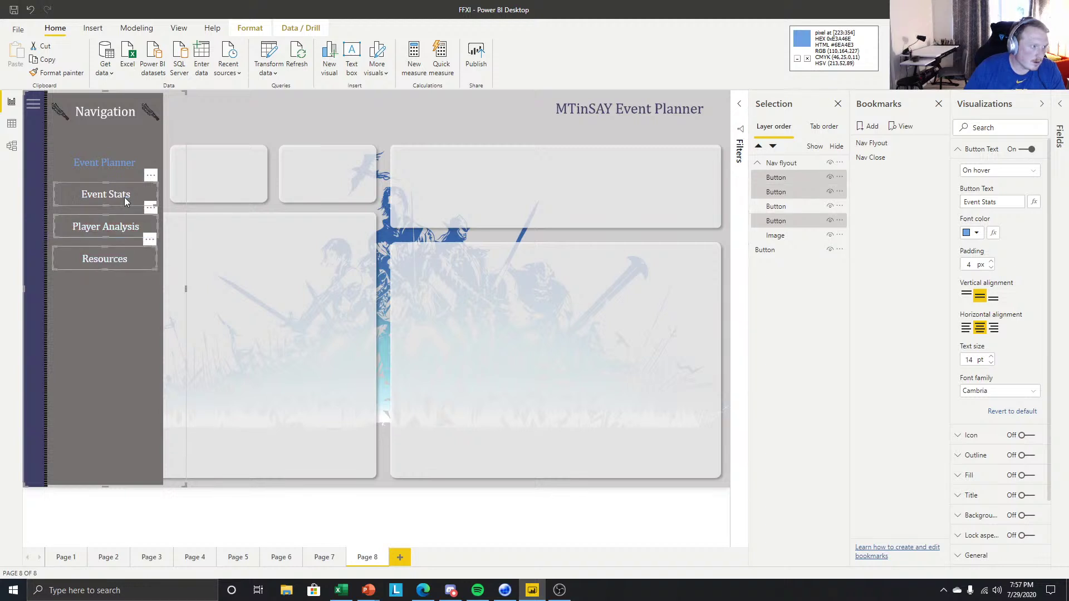
{"action": "left_click", "coordinate": [126, 199]}
{"action": "left_click", "coordinate": [232, 115]}
{"action": "left_click", "coordinate": [127, 193]}
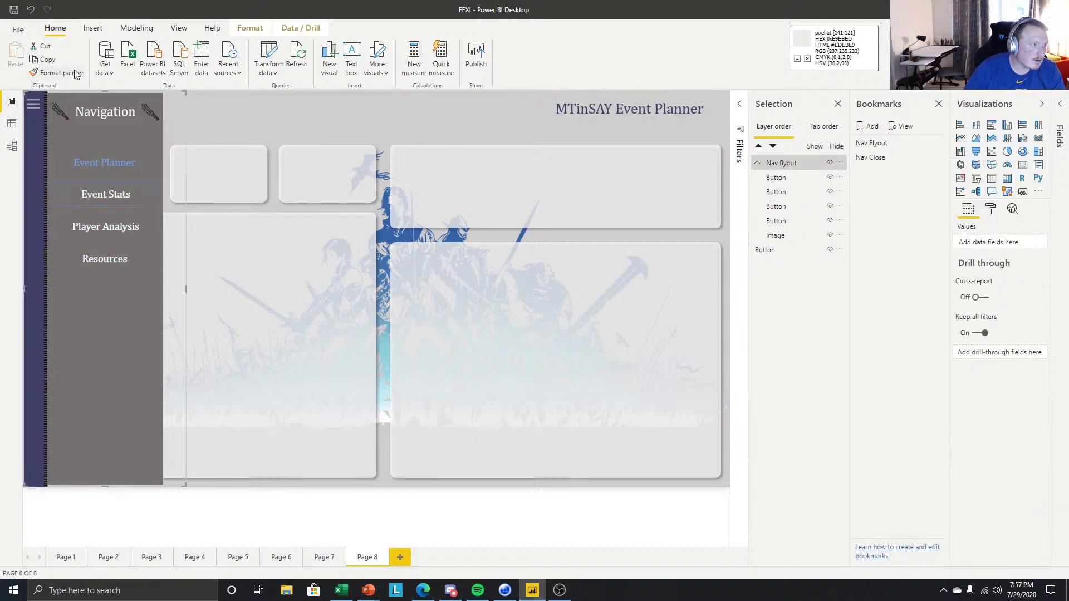
{"action": "left_click", "coordinate": [61, 72]}
{"action": "left_click", "coordinate": [112, 227]}
{"action": "left_click", "coordinate": [61, 72]}
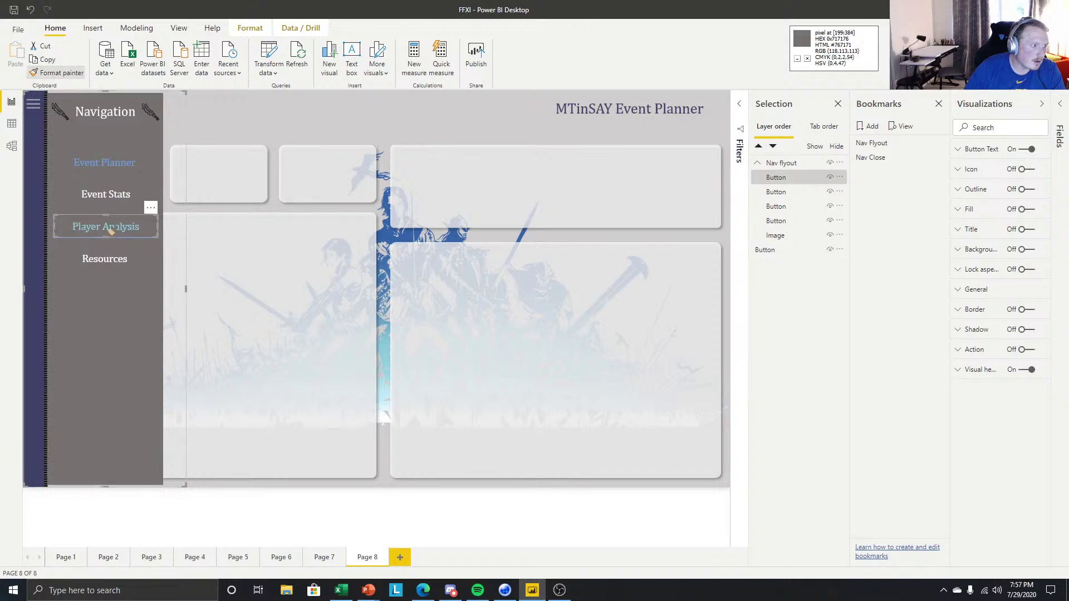
{"action": "left_click", "coordinate": [111, 258]}
{"action": "left_click", "coordinate": [222, 129]}
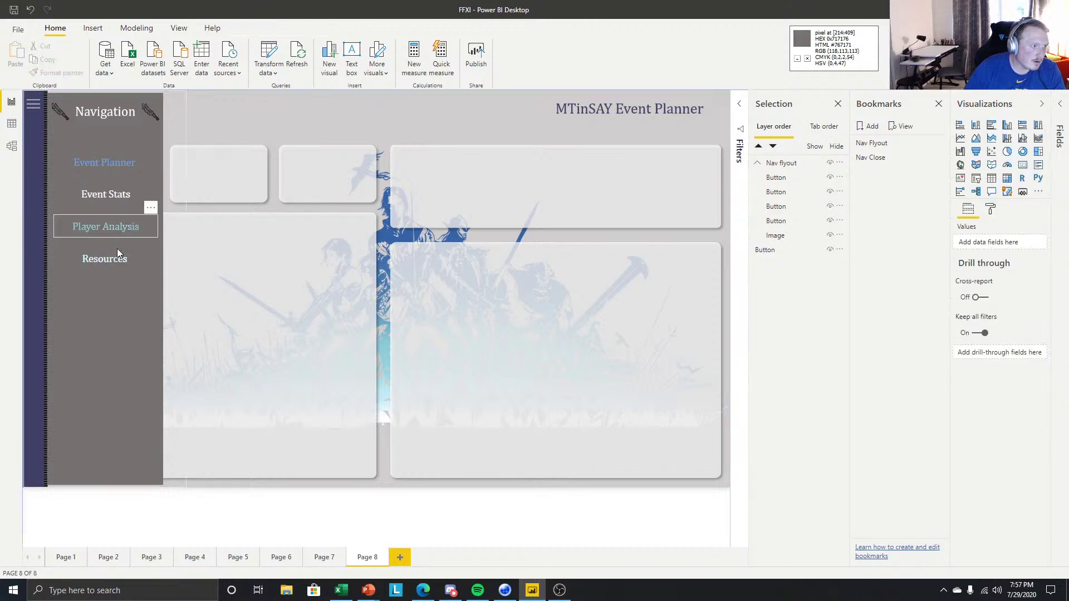
Select the Event Stats button itself within the group and apply its formatting to Player Analysis and Resources with Format Painter.
{"action": "left_click", "coordinate": [111, 191]}
{"action": "left_click", "coordinate": [105, 196]}
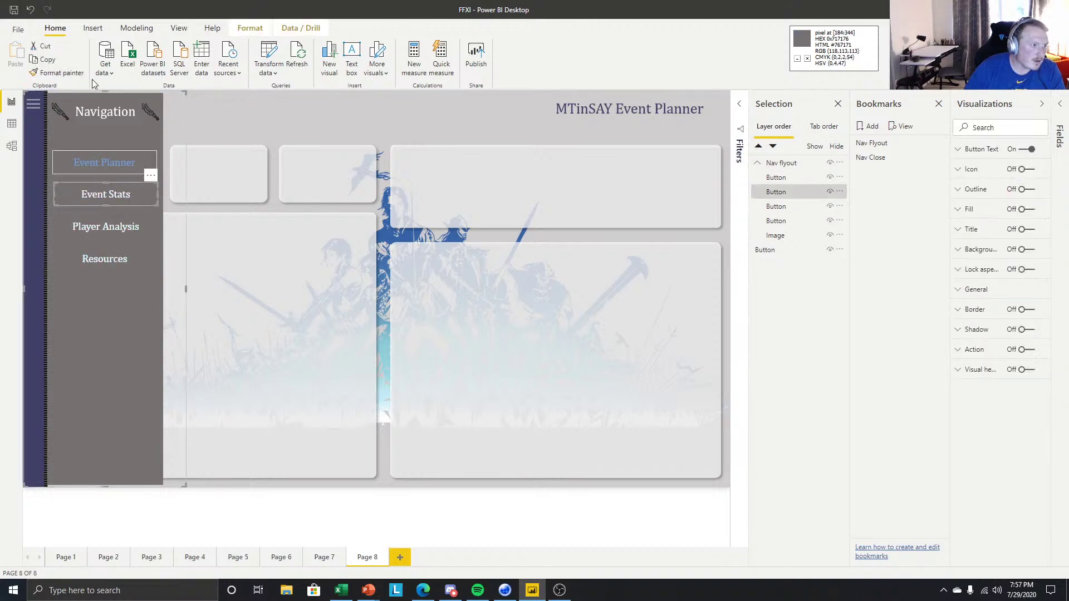
{"action": "left_click", "coordinate": [61, 73]}
{"action": "left_click", "coordinate": [116, 229]}
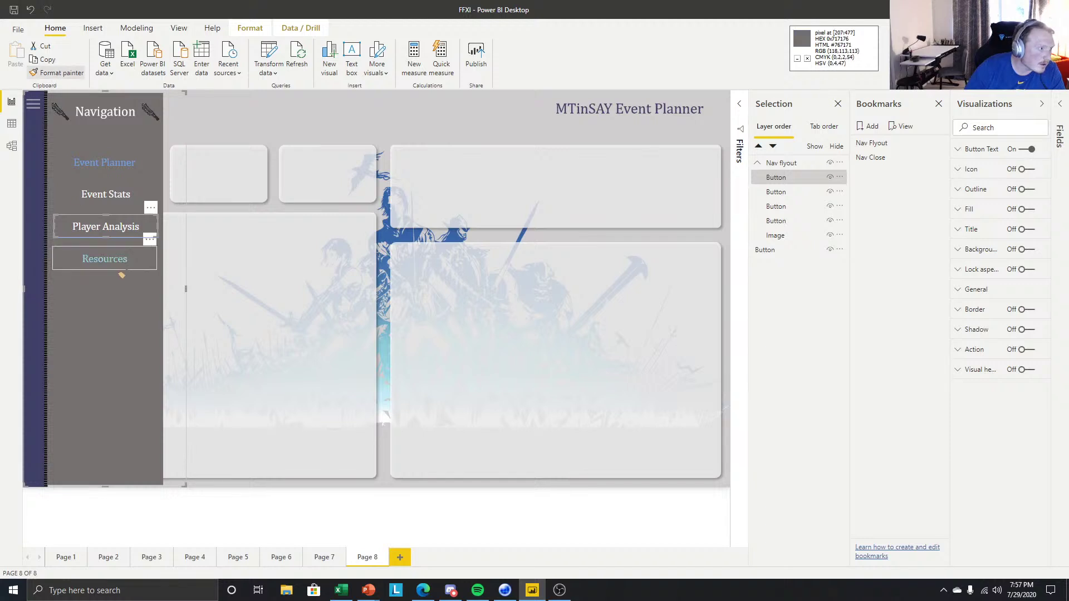
{"action": "left_click", "coordinate": [120, 258]}
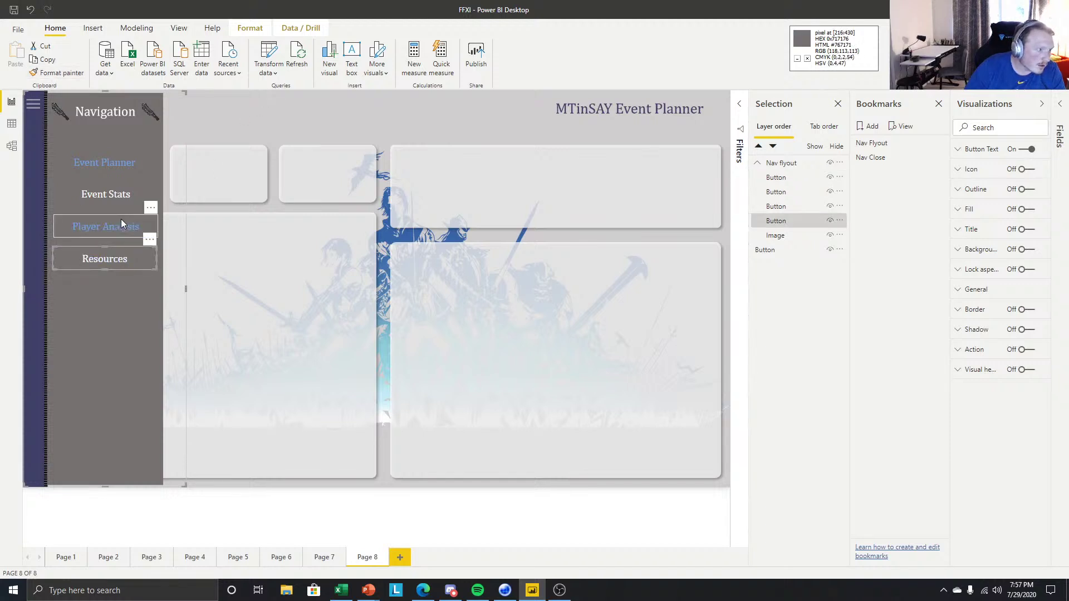
{"action": "left_click", "coordinate": [258, 114]}
Widen the Event Planner button so its right side reaches the edge of the gray navigation panel.
{"action": "left_click", "coordinate": [84, 202]}
{"action": "left_click", "coordinate": [126, 159]}
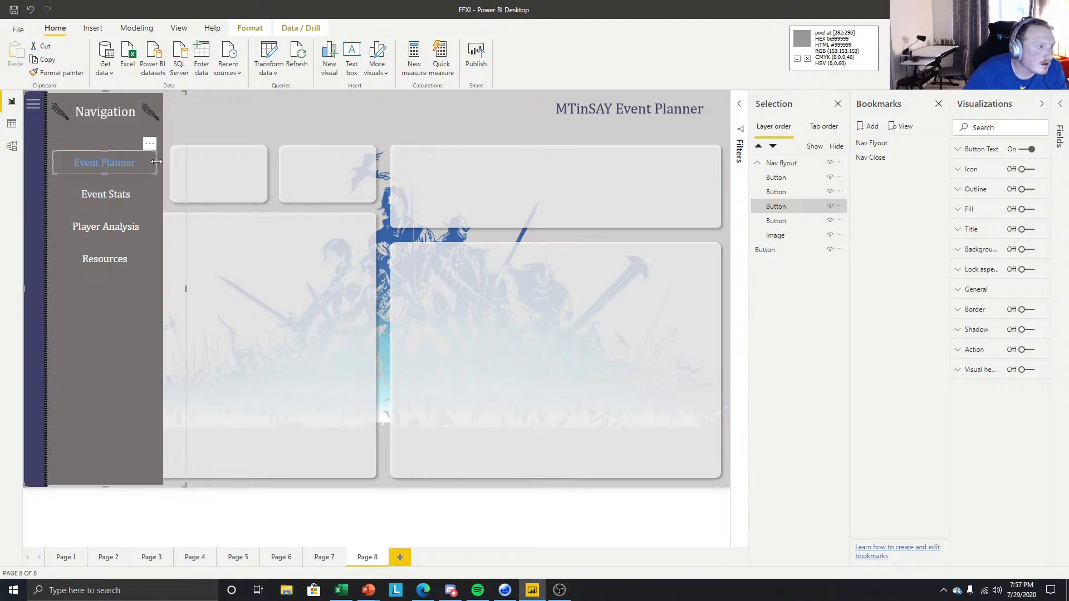
{"action": "left_click_drag", "start_coordinate": [157, 162], "coordinate": [165, 163]}
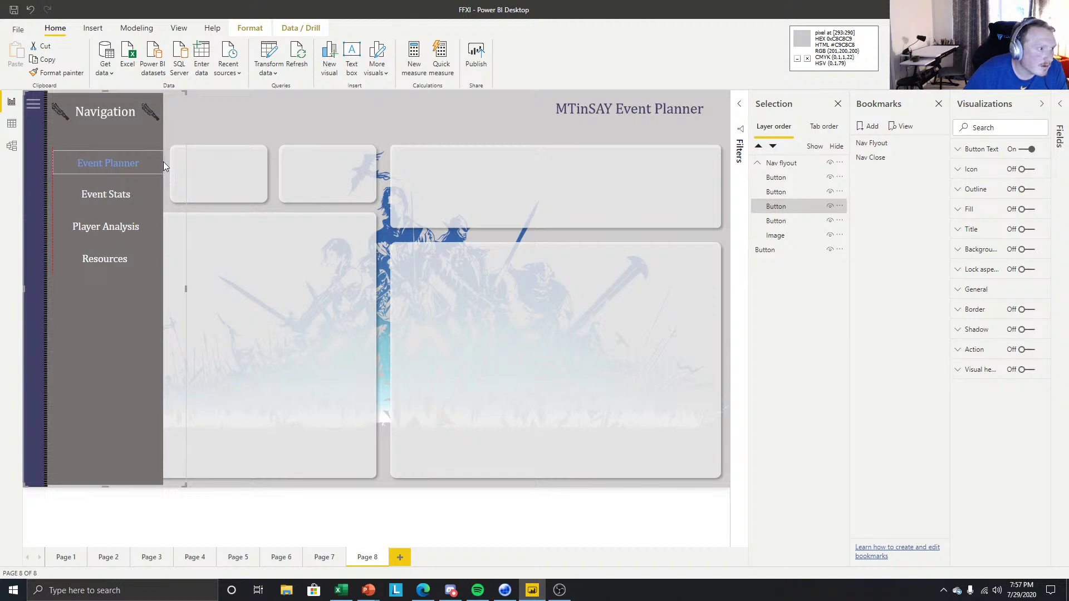
{"action": "left_click_drag", "start_coordinate": [162, 161], "coordinate": [163, 162]}
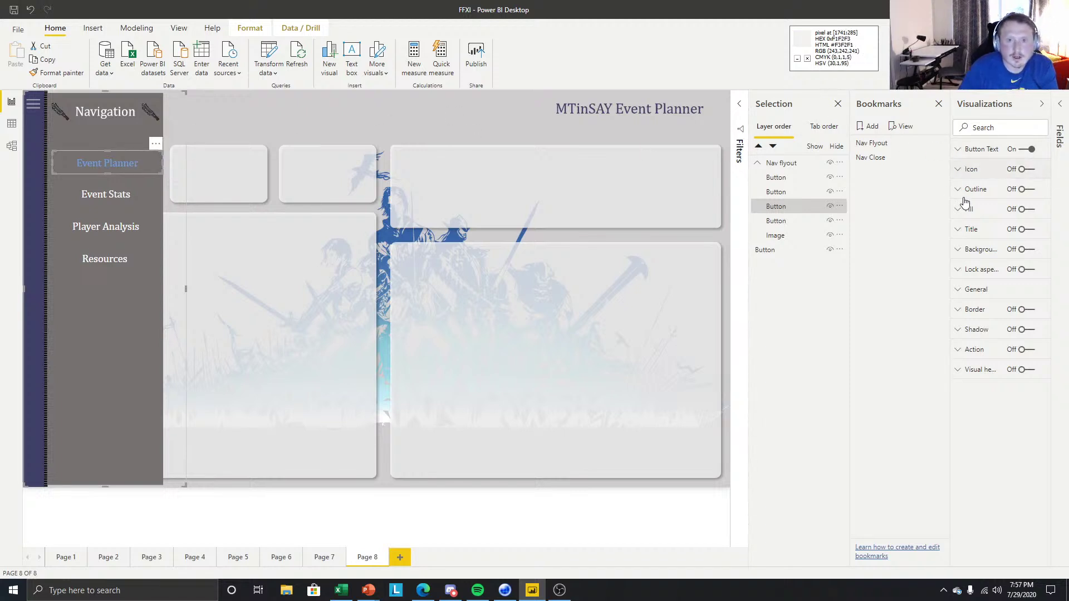
Turn on the Event Planner button's default-state fill with the custom color D0CECE and make it fully opaque.
{"action": "left_click", "coordinate": [1027, 209]}
{"action": "left_click", "coordinate": [966, 209]}
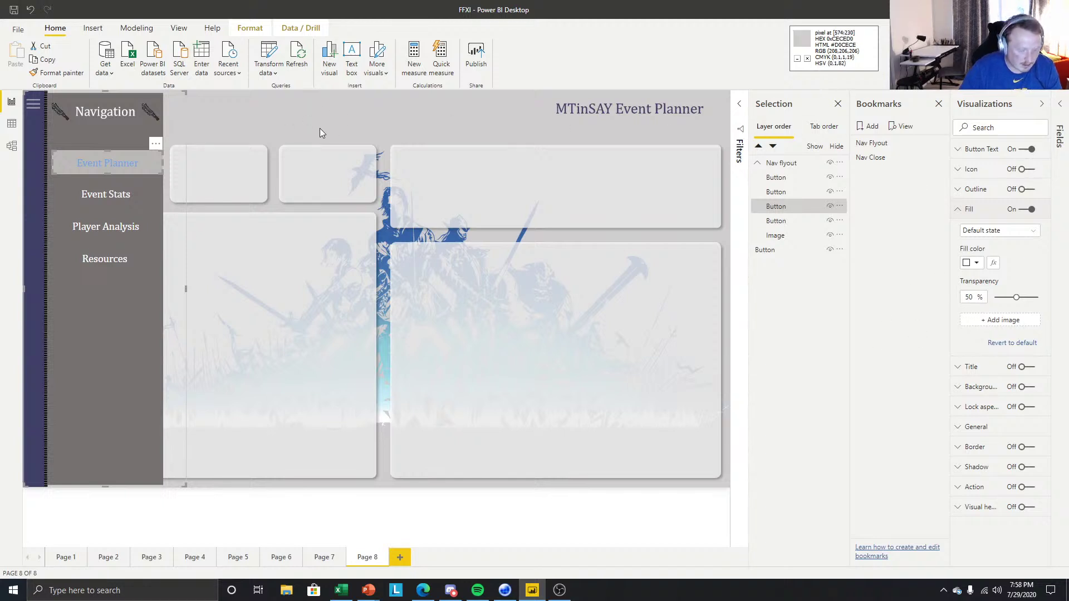
{"action": "left_click", "coordinate": [967, 263]}
{"action": "left_click", "coordinate": [967, 360]}
{"action": "double_click", "coordinate": [984, 378]}
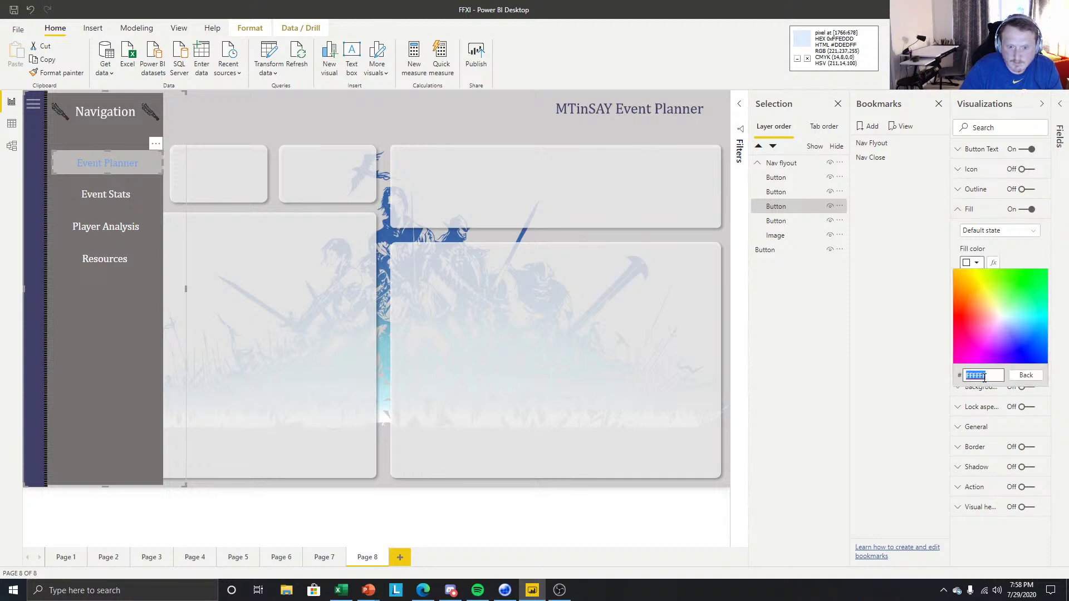
{"action": "type", "text": "D0CECE"}
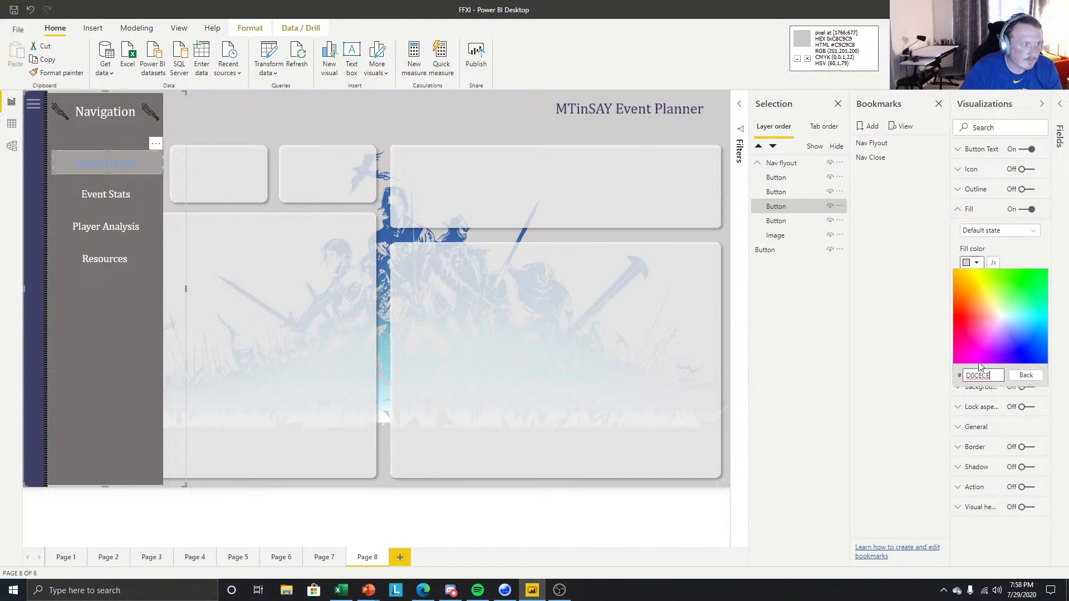
{"action": "left_click", "coordinate": [1027, 382]}
{"action": "left_click", "coordinate": [1027, 251]}
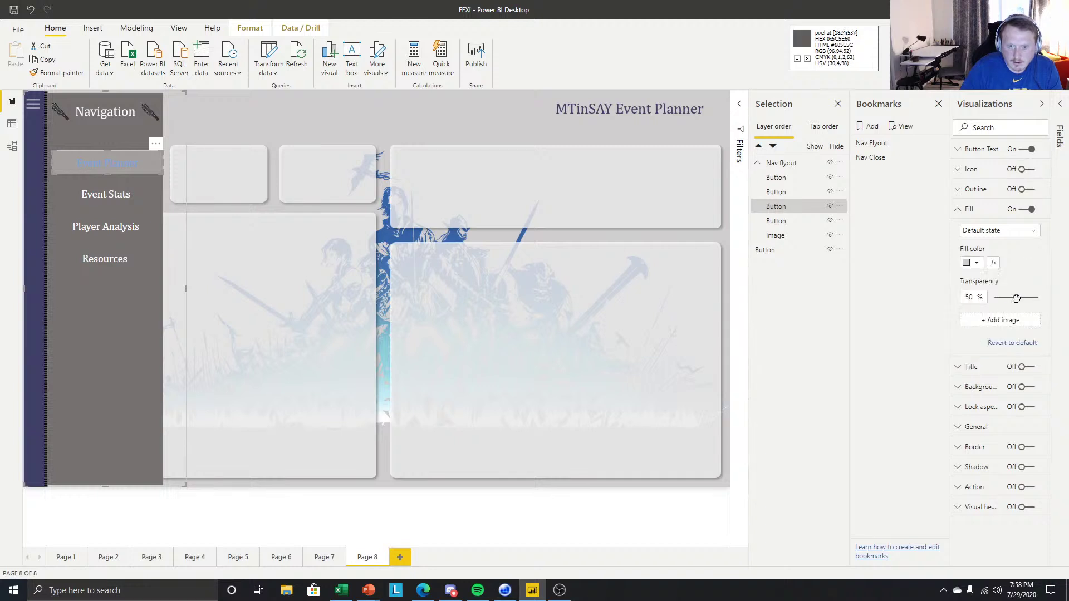
{"action": "left_click", "coordinate": [368, 356]}
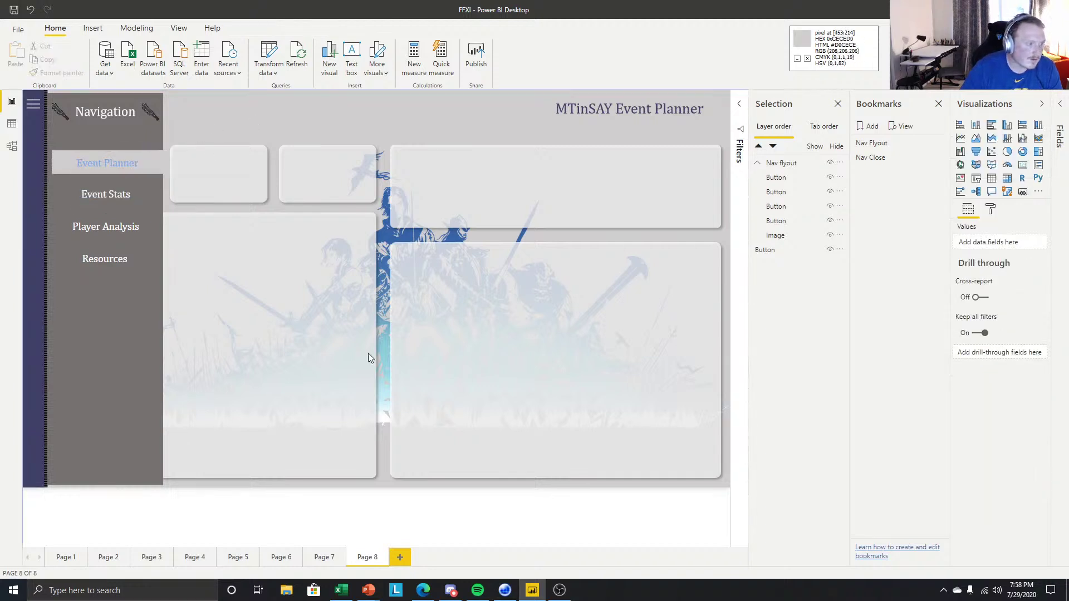
{"action": "left_click", "coordinate": [93, 169]}
{"action": "left_click", "coordinate": [235, 129]}
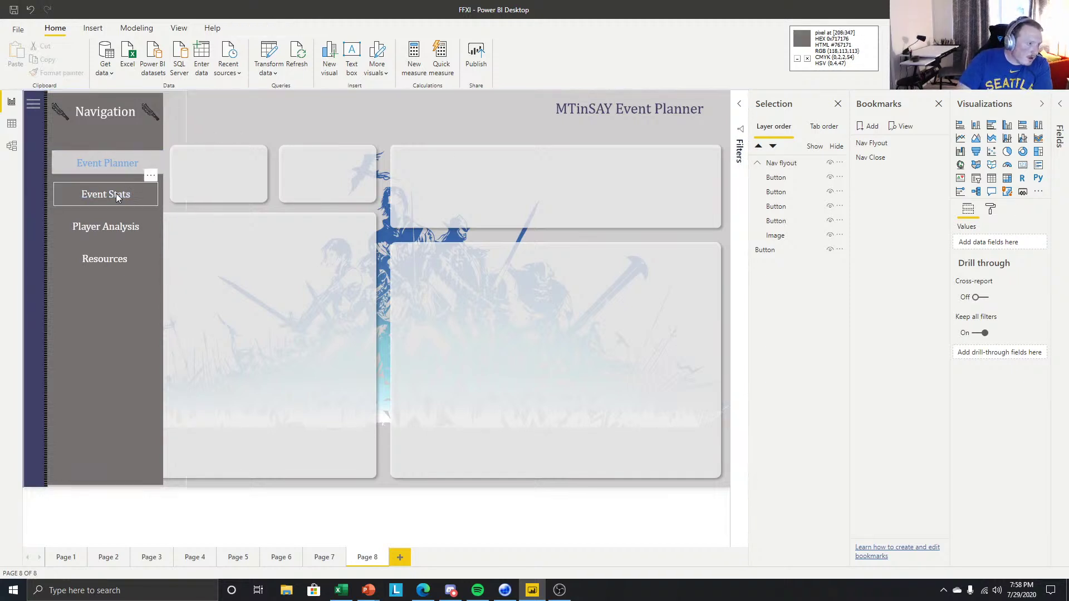
Widen the Event Stats button on both sides to match the Event Planner button's width.
{"action": "left_click", "coordinate": [158, 193]}
{"action": "left_click", "coordinate": [157, 194]}
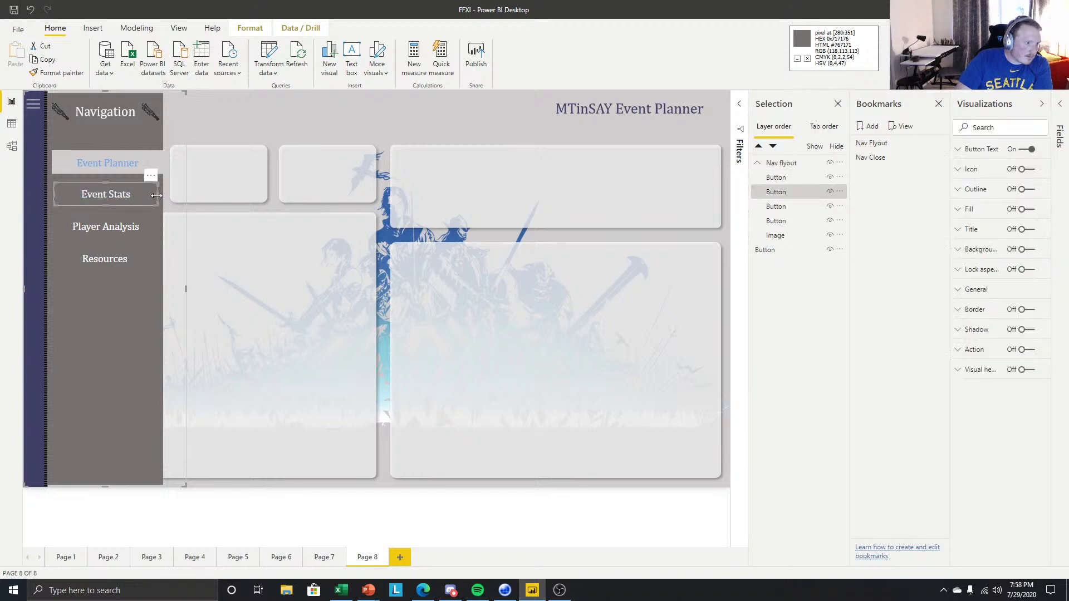
{"action": "left_click_drag", "start_coordinate": [156, 195], "coordinate": [162, 195]}
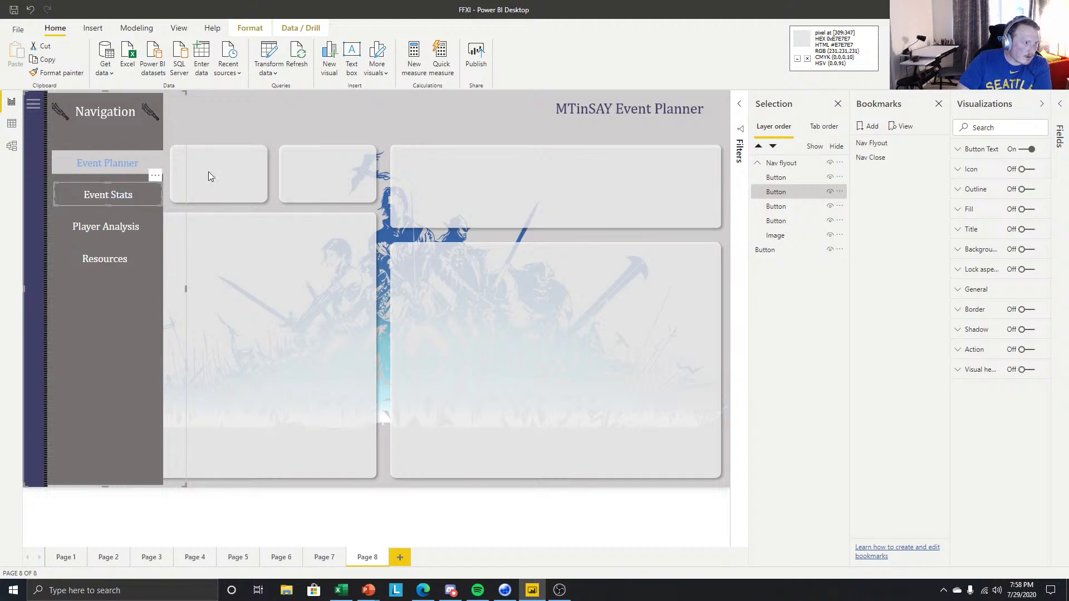
{"action": "left_click", "coordinate": [78, 174]}
{"action": "left_click", "coordinate": [81, 193]}
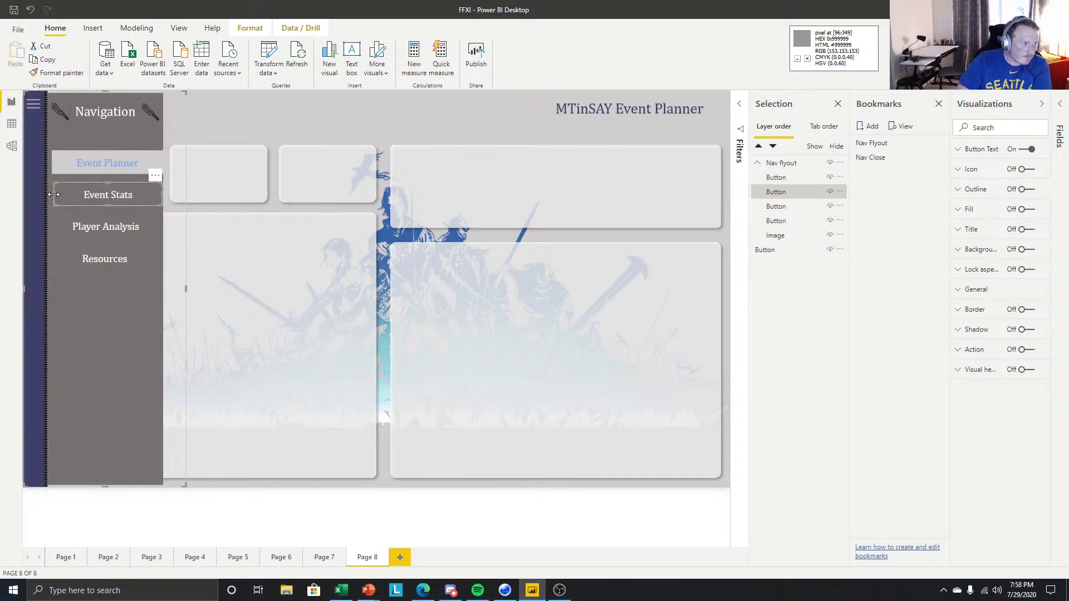
{"action": "left_click_drag", "start_coordinate": [52, 196], "coordinate": [51, 198]}
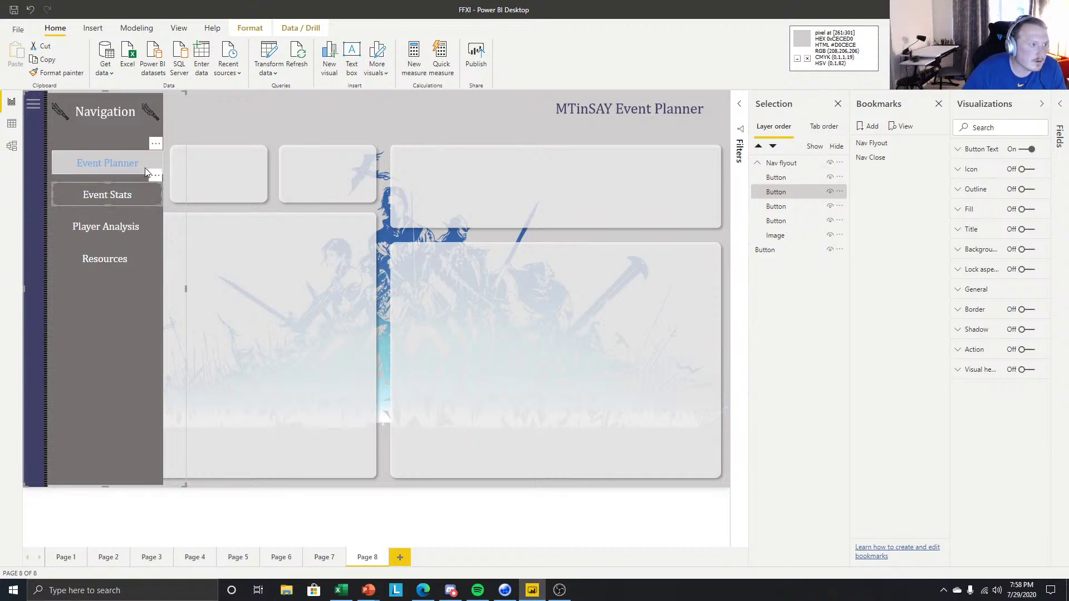
Turn on the Event Stats button's fill and set its default-state transparency to 100%.
{"action": "left_click", "coordinate": [1024, 212]}
{"action": "left_click", "coordinate": [1003, 230]}
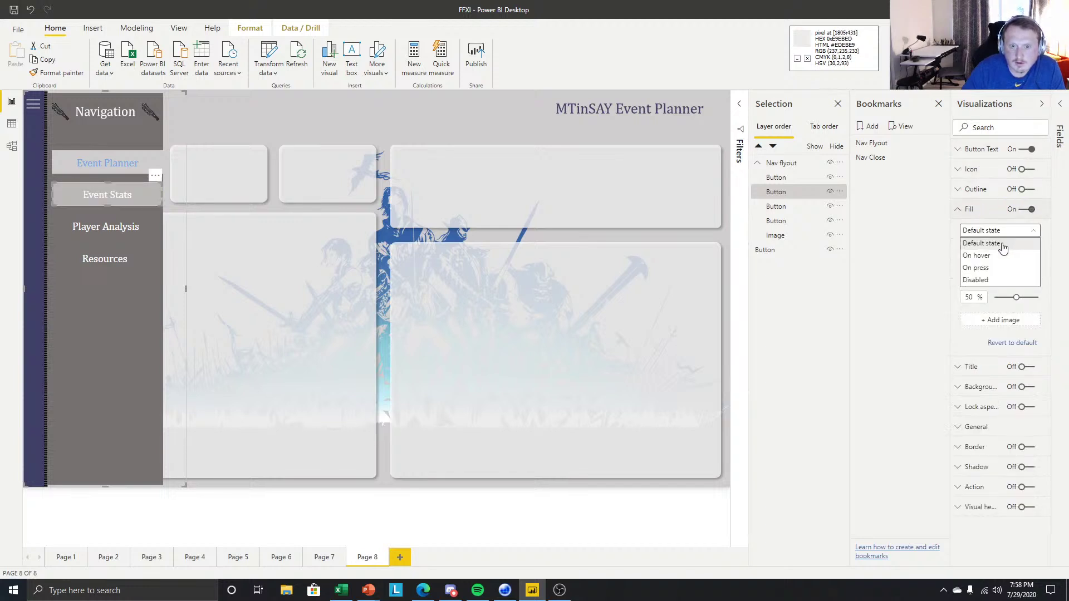
{"action": "left_click", "coordinate": [1000, 245]}
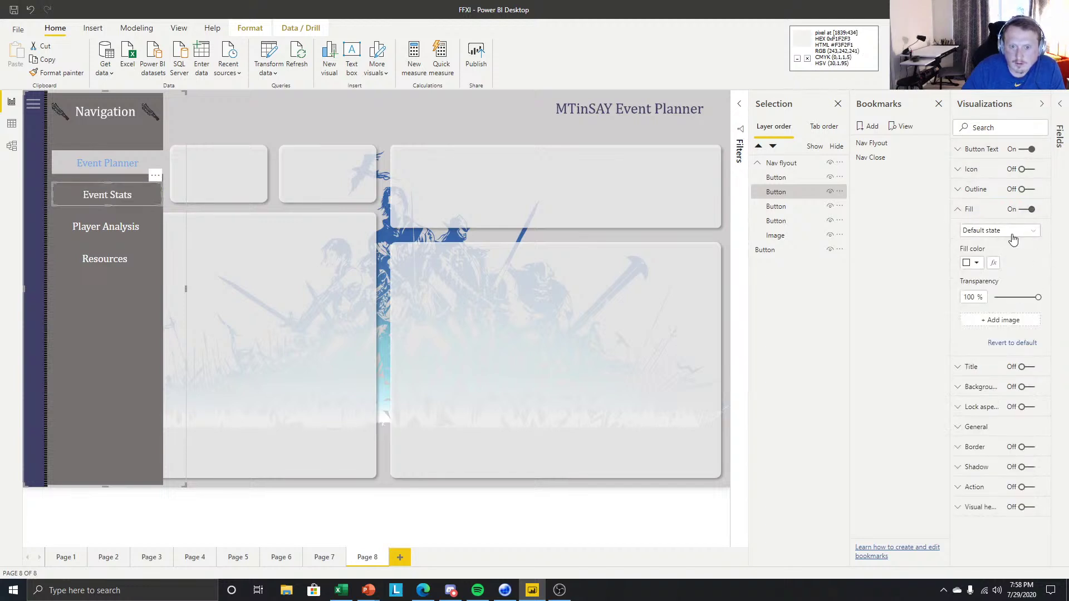
Give the Event Stats button an on-hover fill in the recent color D0CECE at 0% transparency and check it against Event Planner.
{"action": "left_click", "coordinate": [1011, 231]}
{"action": "left_click", "coordinate": [1002, 255]}
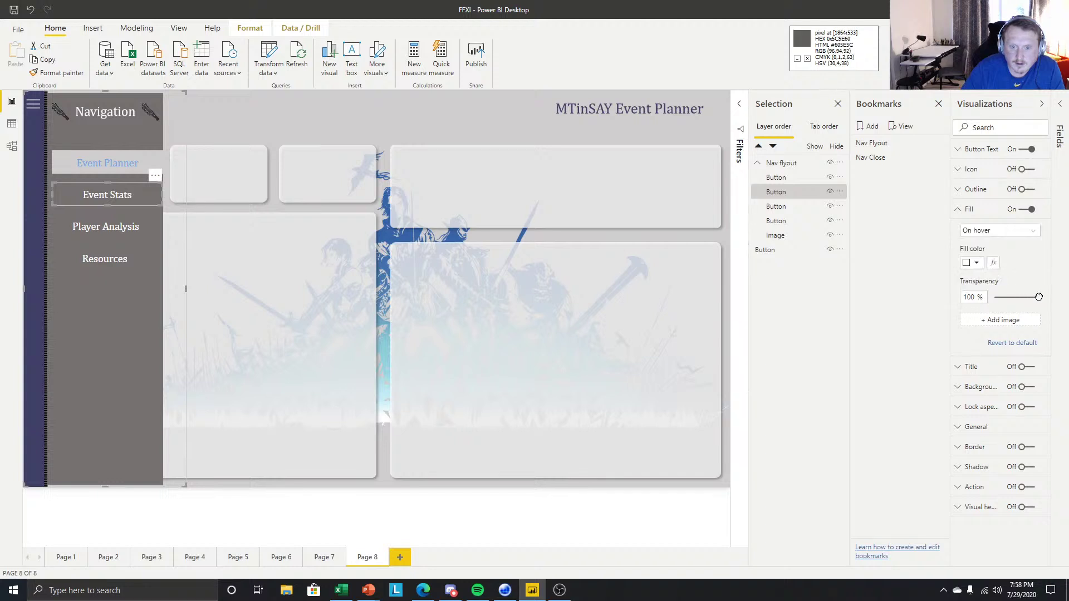
{"action": "left_click", "coordinate": [976, 264]}
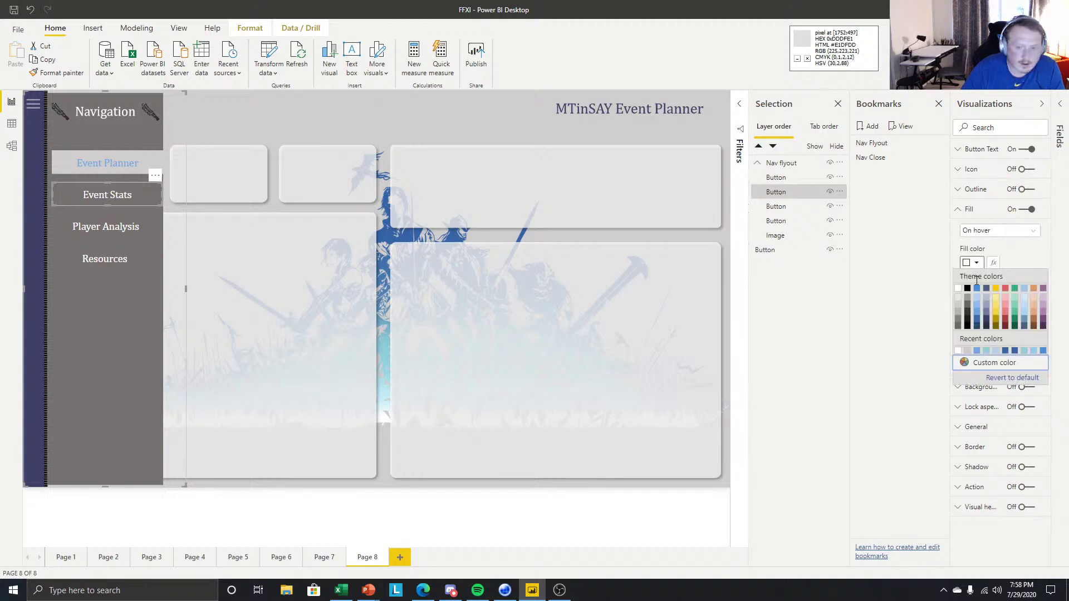
{"action": "left_click", "coordinate": [968, 351]}
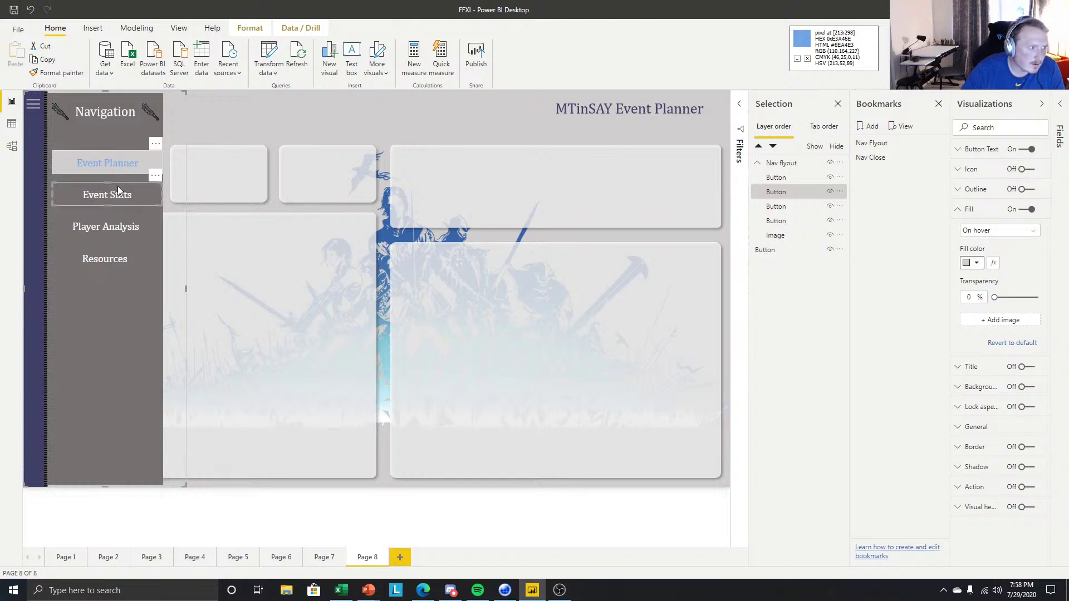
{"action": "left_click", "coordinate": [259, 122]}
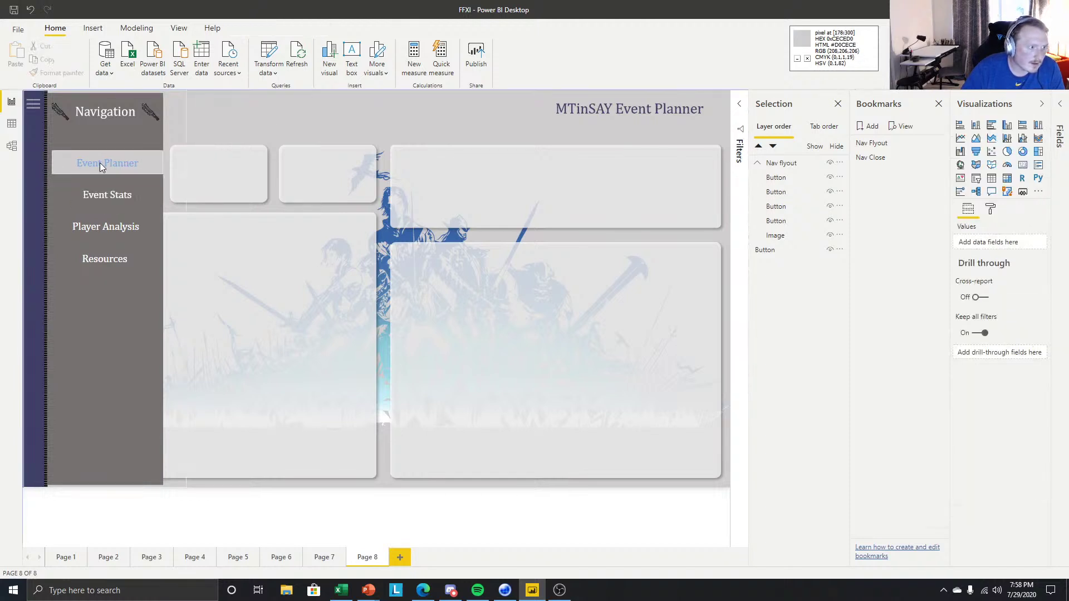
{"action": "left_click", "coordinate": [98, 203]}
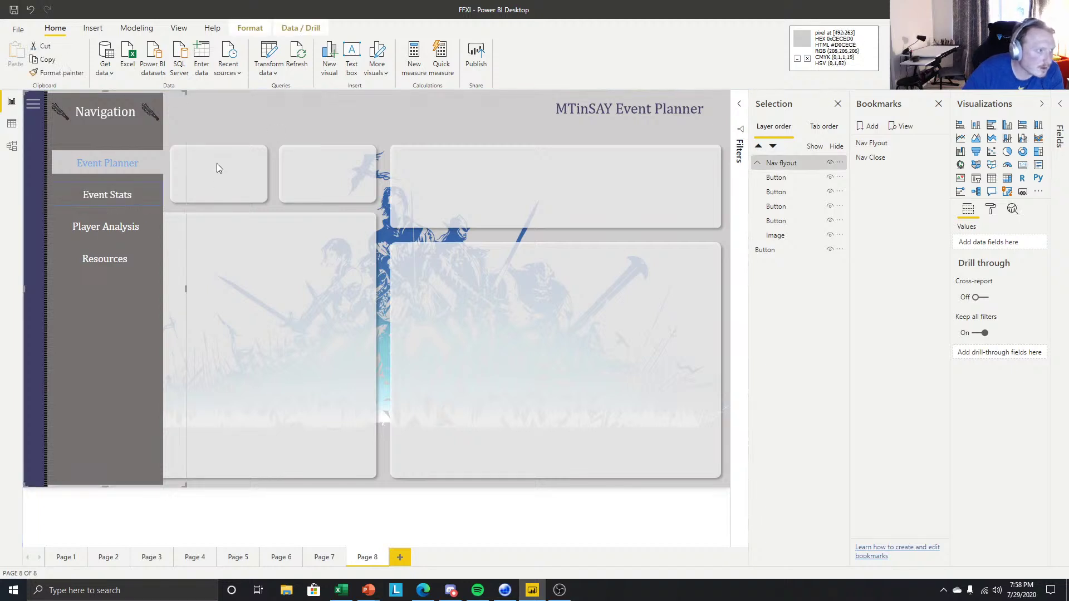
{"action": "left_click", "coordinate": [97, 194]}
{"action": "left_click", "coordinate": [231, 134]}
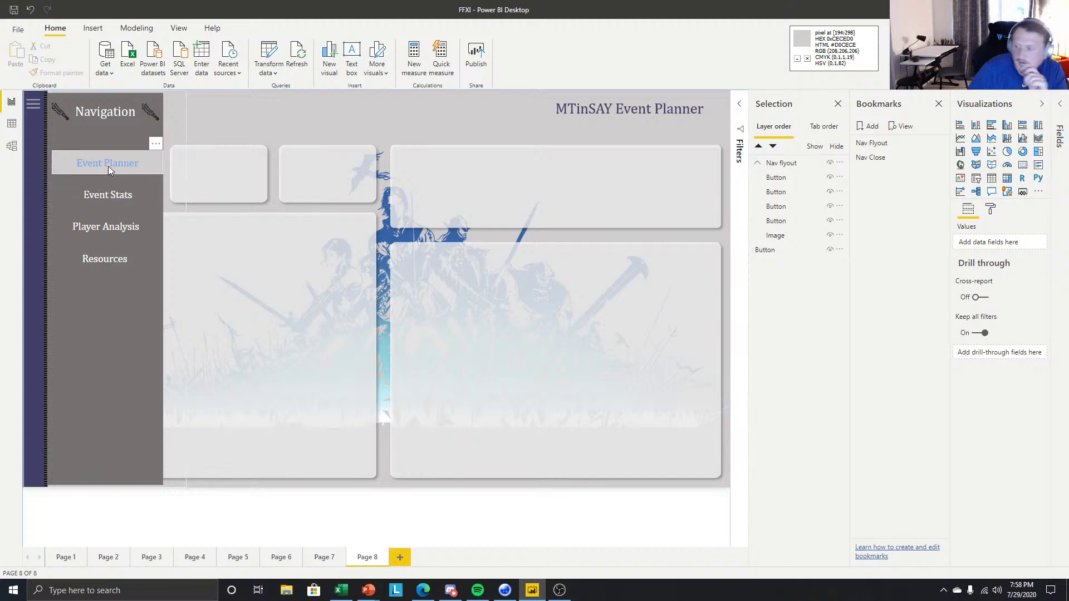
Right-align the Event Stats button's on-hover text and set its padding to 40 px.
{"action": "left_click", "coordinate": [107, 188]}
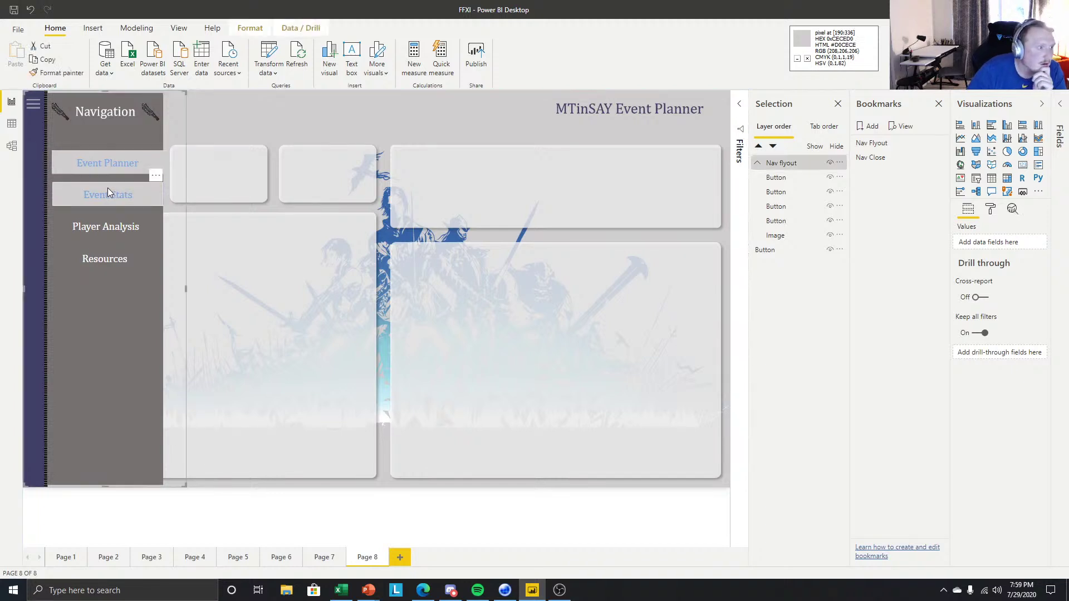
{"action": "left_click", "coordinate": [1060, 108]}
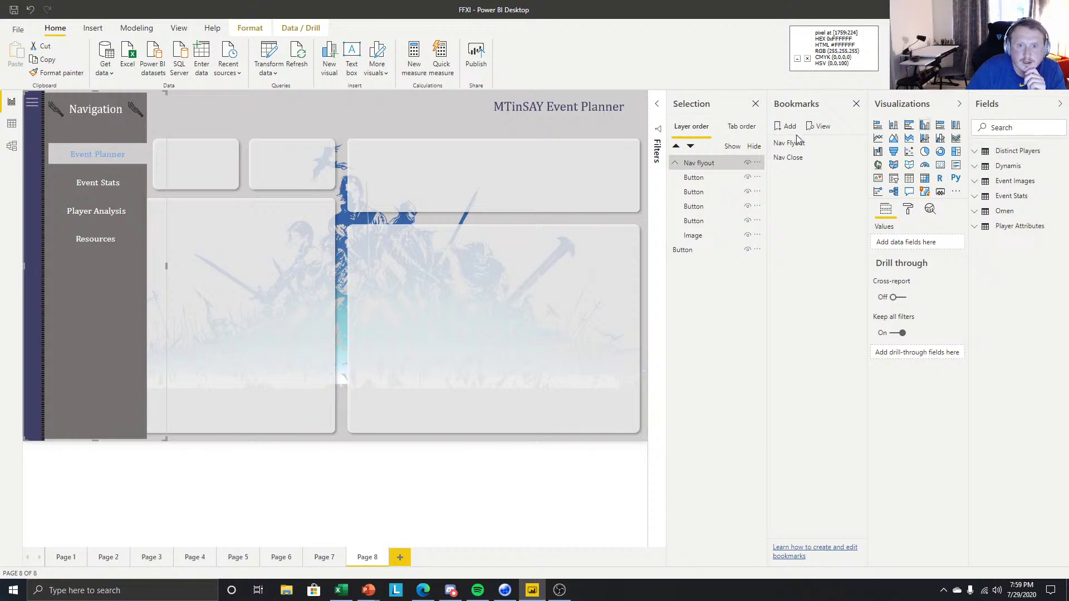
{"action": "left_click", "coordinate": [89, 184]}
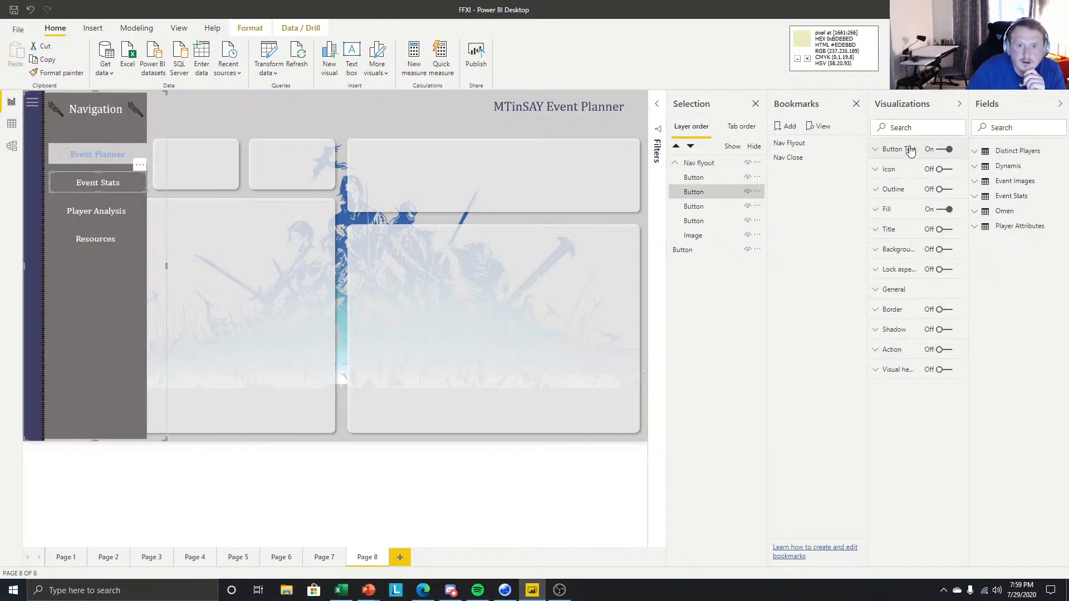
{"action": "left_click", "coordinate": [907, 149]}
{"action": "left_click", "coordinate": [919, 170]}
{"action": "left_click", "coordinate": [902, 196]}
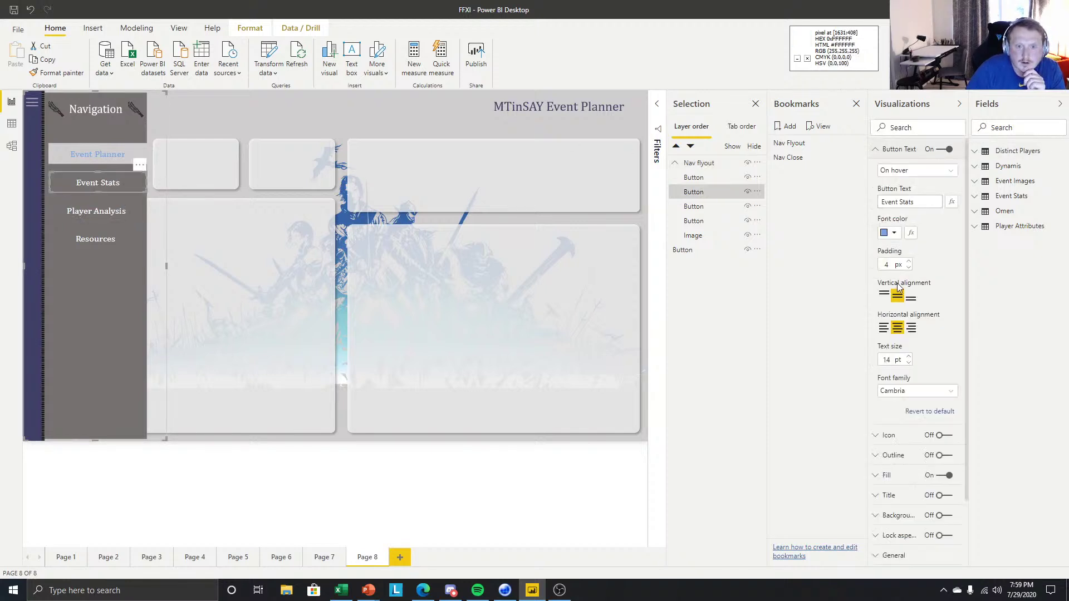
{"action": "left_click", "coordinate": [883, 328]}
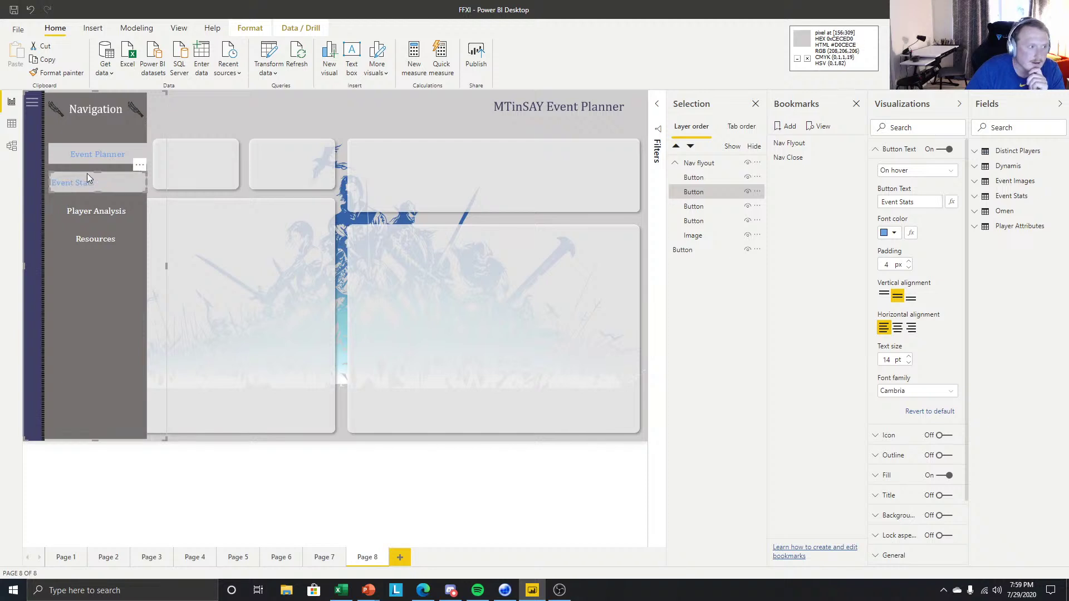
{"action": "left_click", "coordinate": [911, 328]}
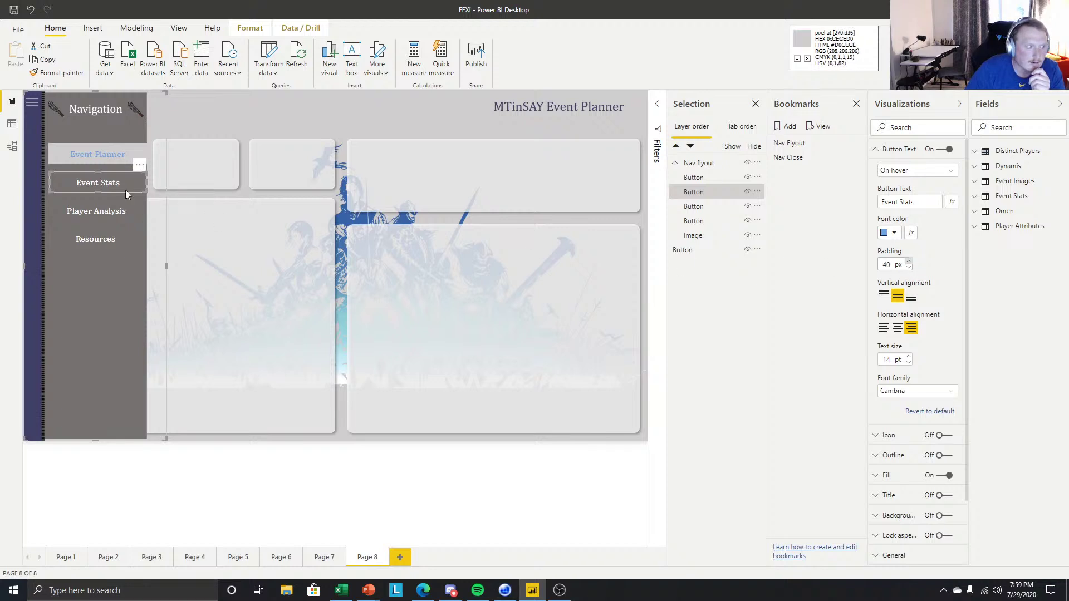
Copy the Event Stats button's formatting onto the Player Analysis button with Format Painter.
{"action": "left_click", "coordinate": [62, 73]}
{"action": "left_click", "coordinate": [101, 209]}
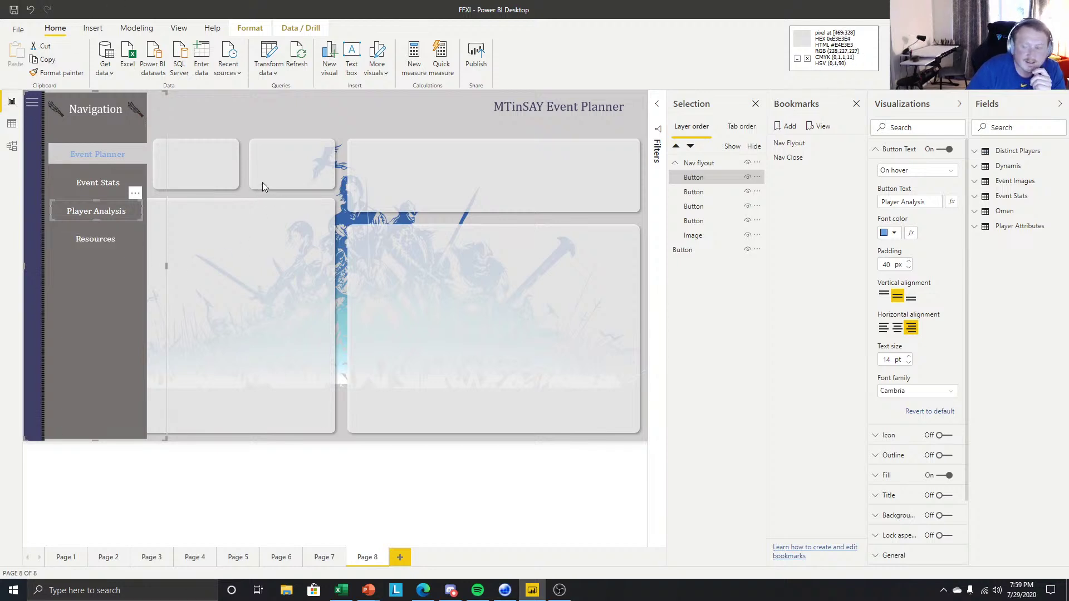
{"action": "left_click", "coordinate": [97, 188]}
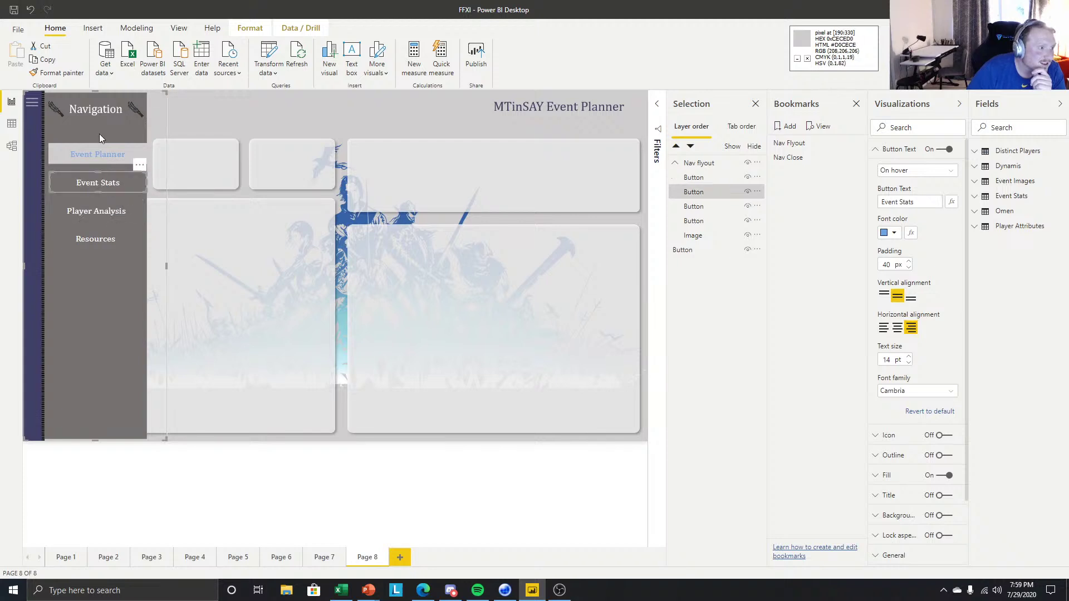
{"action": "left_click", "coordinate": [46, 59]}
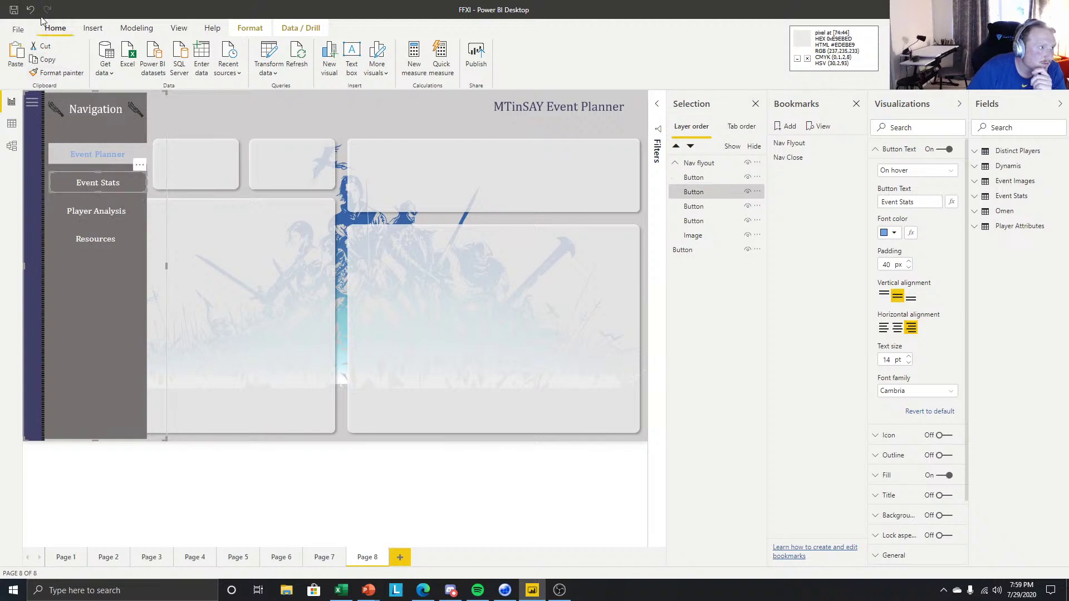
{"action": "left_click", "coordinate": [62, 73]}
{"action": "left_click", "coordinate": [114, 211]}
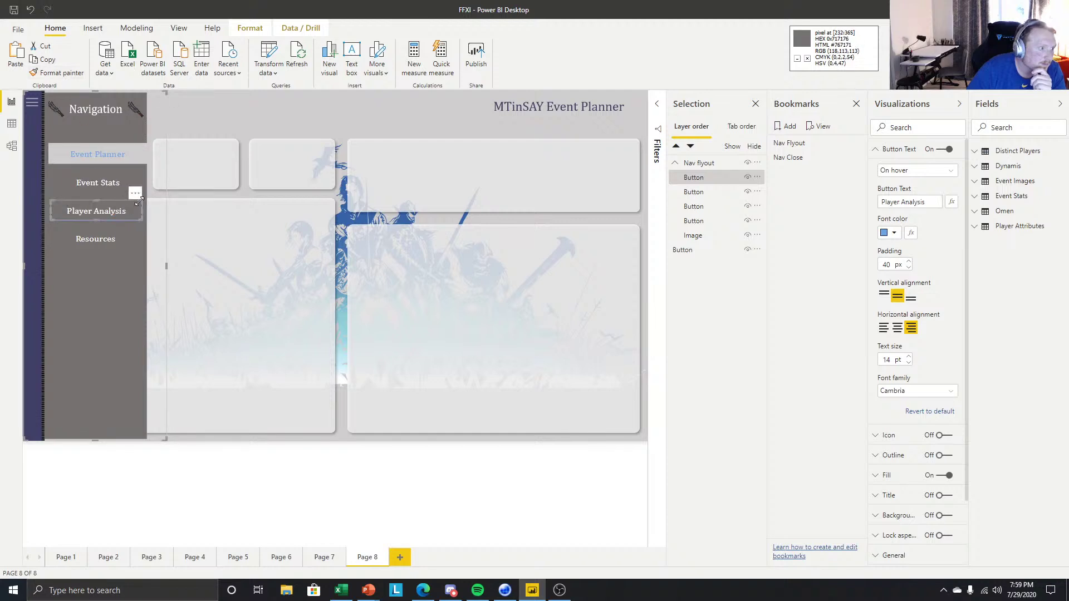
Widen the Player Analysis button to match the buttons above and set its on-hover text padding to 35 px.
{"action": "left_click_drag", "start_coordinate": [144, 209], "coordinate": [146, 212]}
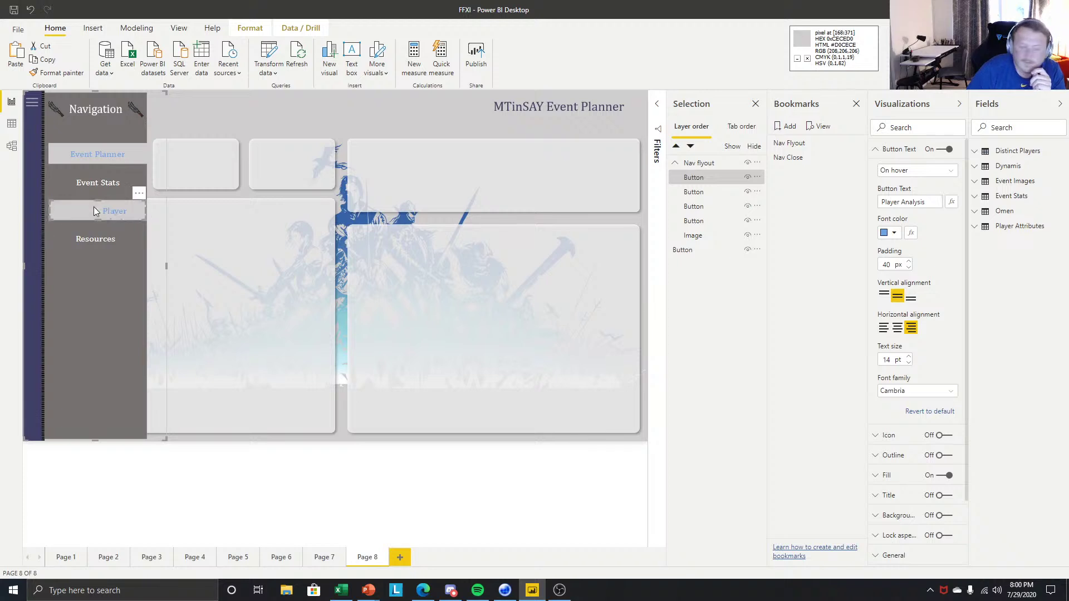
{"action": "left_click", "coordinate": [909, 267]}
{"action": "left_click", "coordinate": [910, 267]}
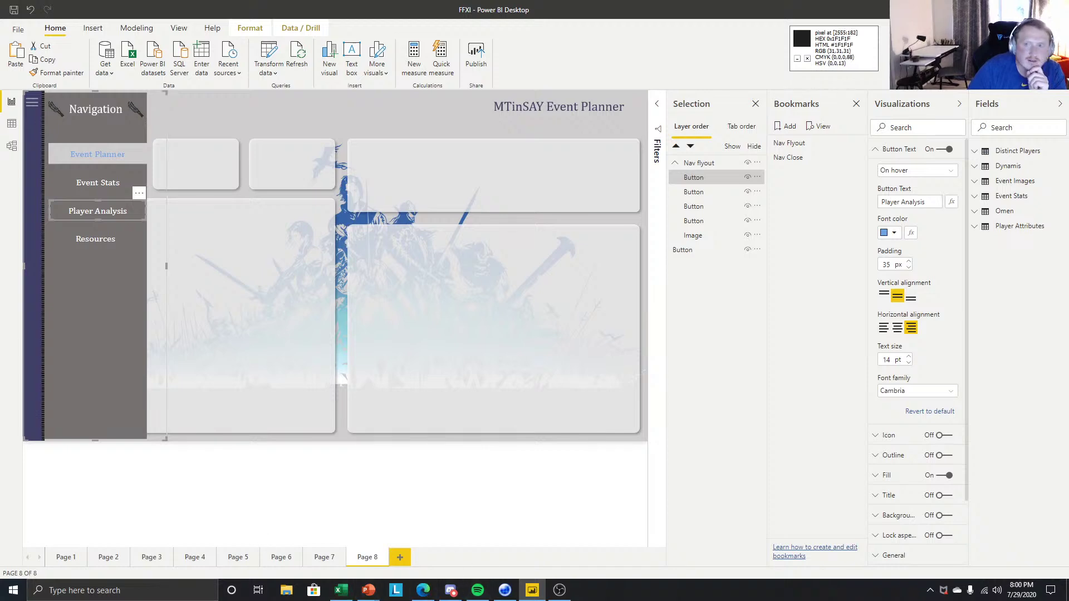
Switch to the browser, examine how the FINAL FANTASY XI site's navigation menu reacts on hover, and return to Power BI Desktop.
{"action": "left_click", "coordinate": [423, 591]}
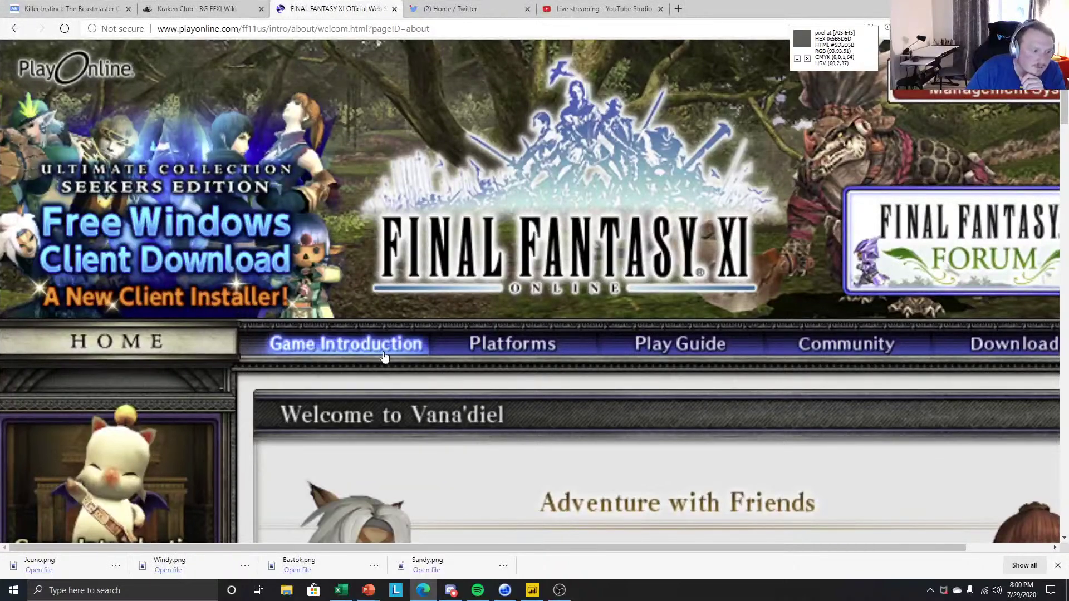
{"action": "mouse_move", "coordinate": [513, 346]}
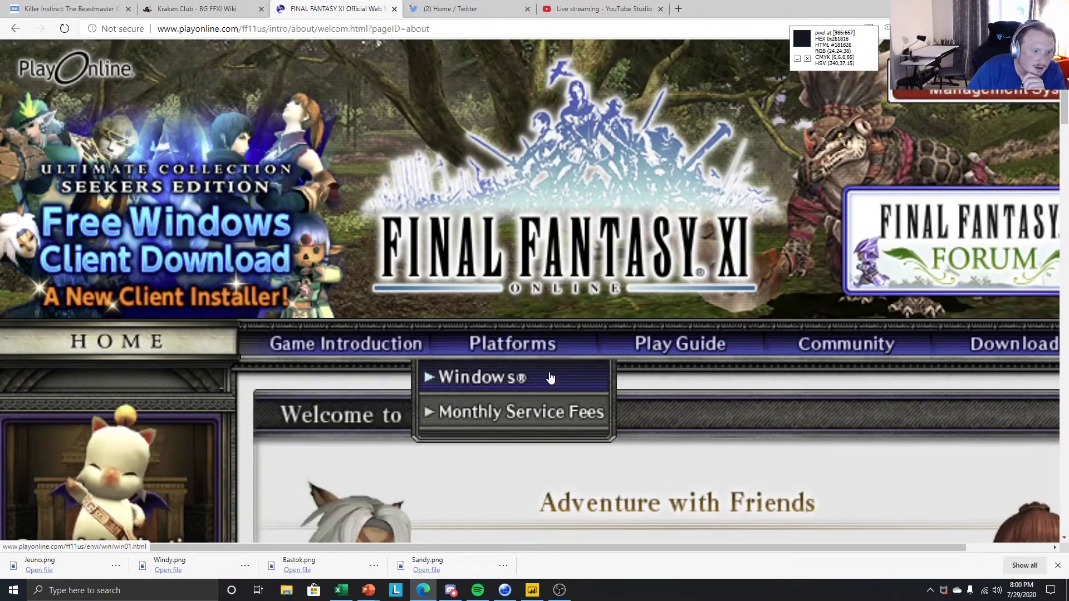
{"action": "mouse_move", "coordinate": [716, 355]}
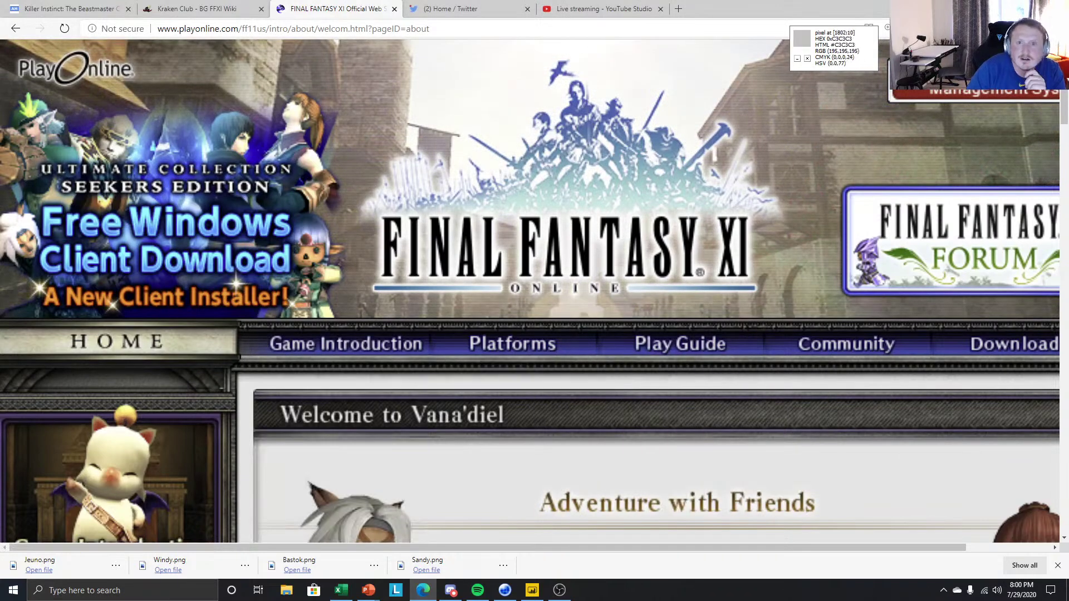
{"action": "left_click_drag", "start_coordinate": [913, 7], "coordinate": [1068, 1]}
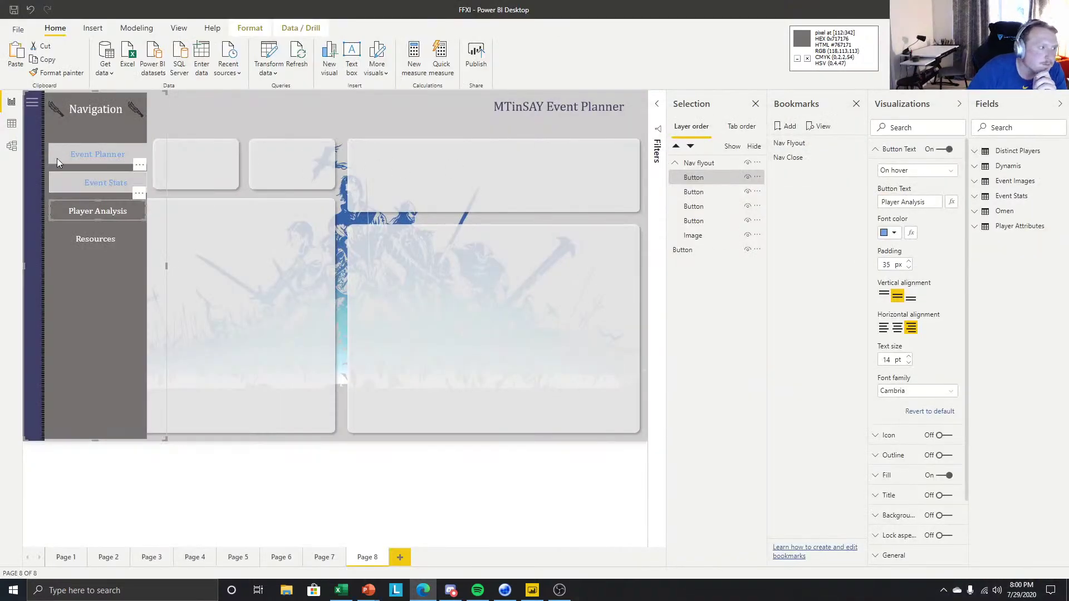
Widen the Resources button to match the width of the other navigation buttons.
{"action": "left_click", "coordinate": [91, 368]}
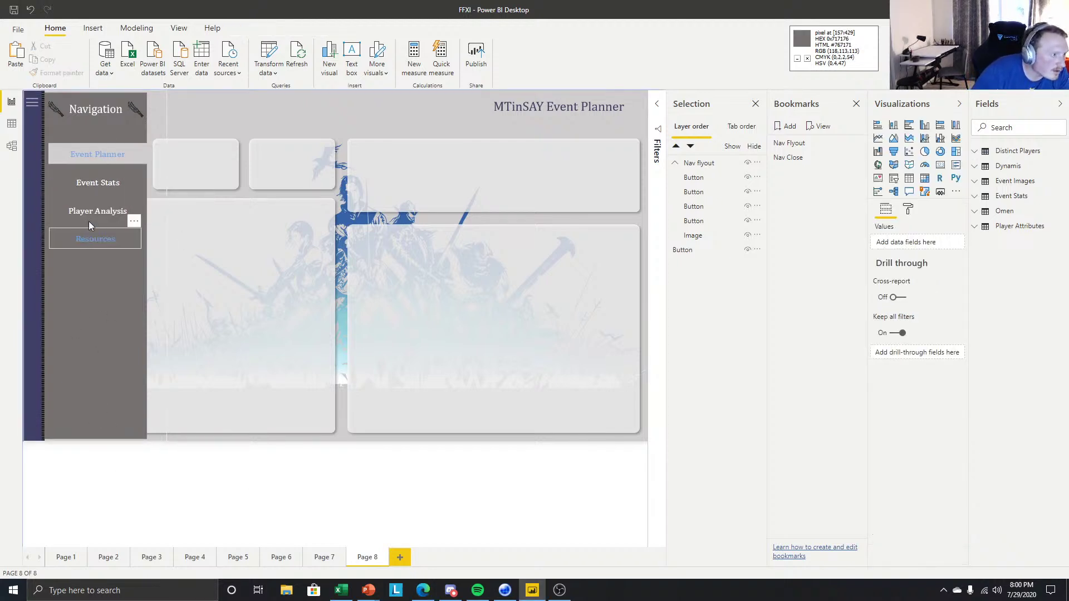
{"action": "left_click", "coordinate": [91, 192]}
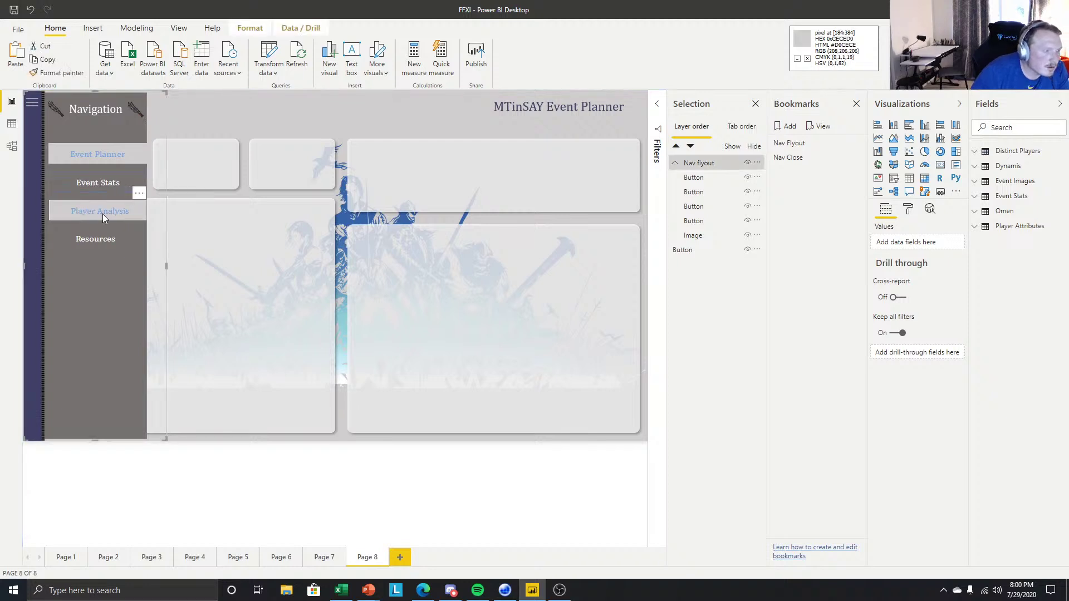
{"action": "left_click", "coordinate": [103, 214]}
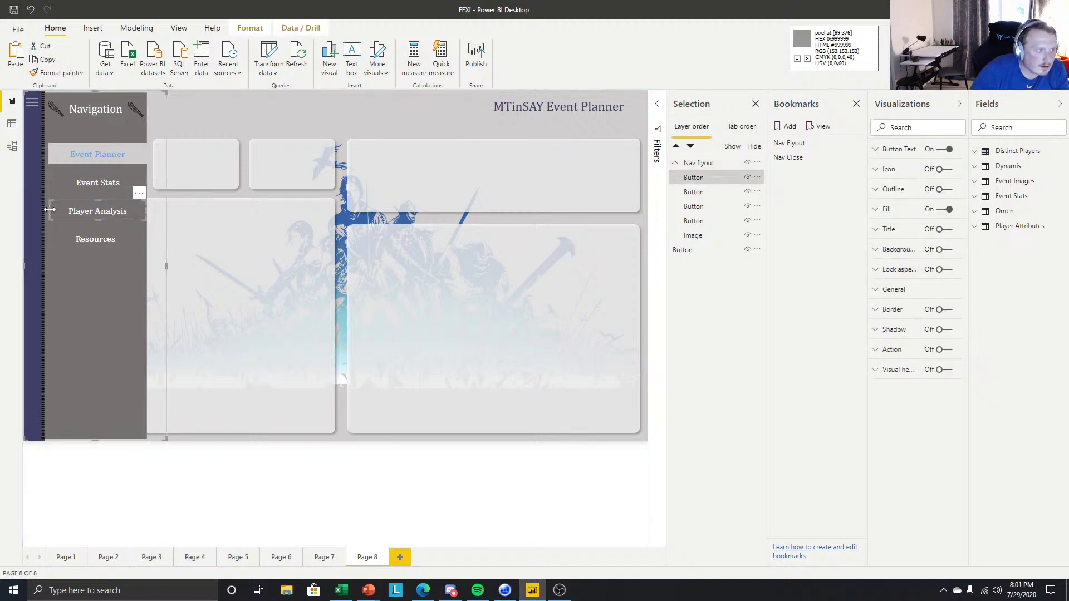
{"action": "left_click", "coordinate": [91, 239]}
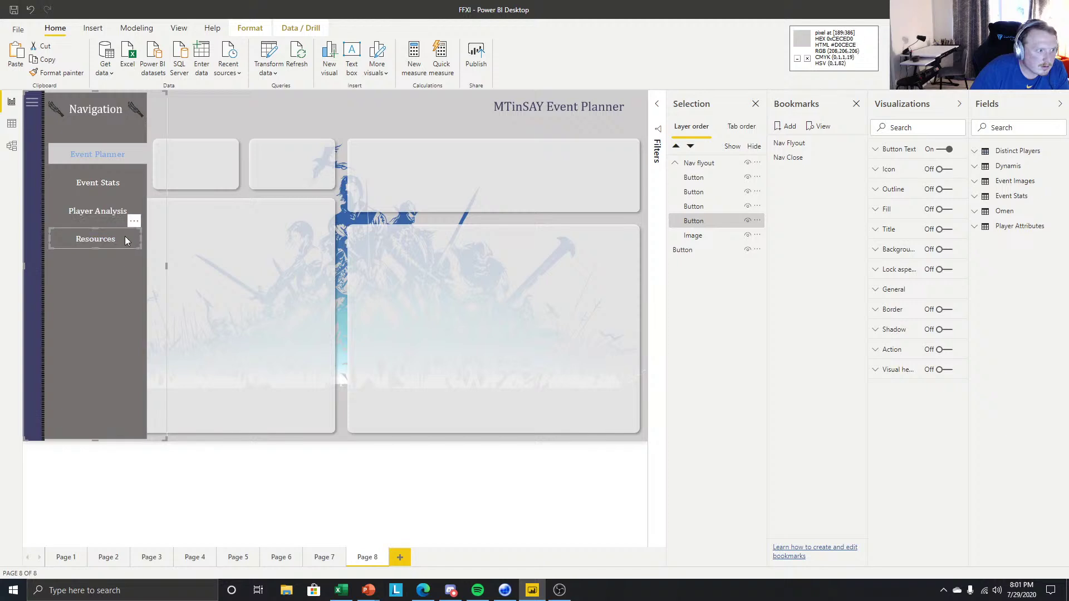
{"action": "left_click_drag", "start_coordinate": [140, 237], "coordinate": [146, 243]}
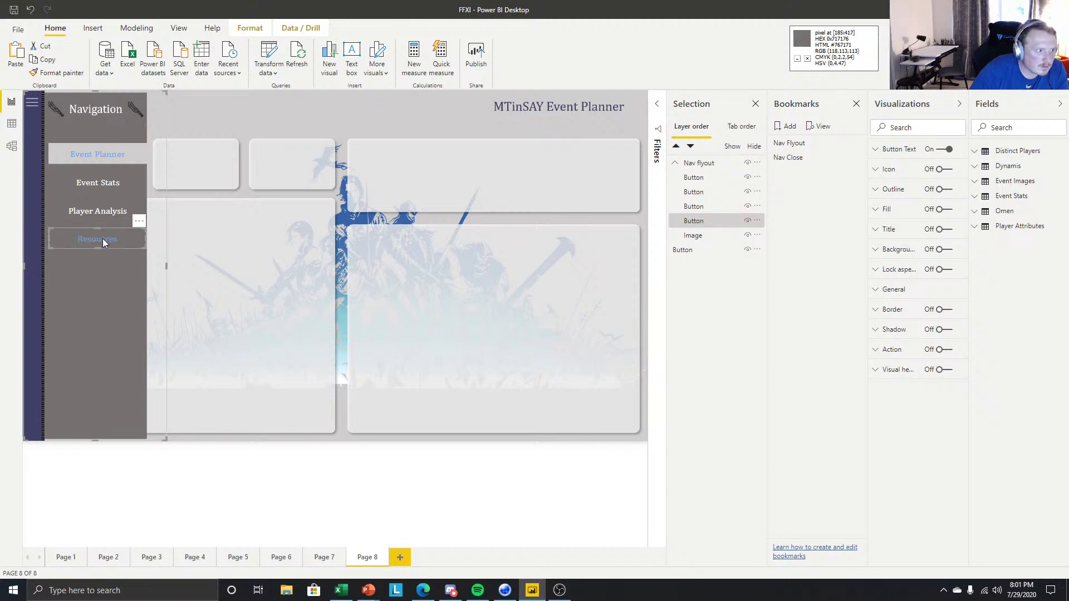
Copy the Player Analysis button's formatting onto the Resources and Event Stats buttons with Format Painter.
{"action": "left_click", "coordinate": [103, 213]}
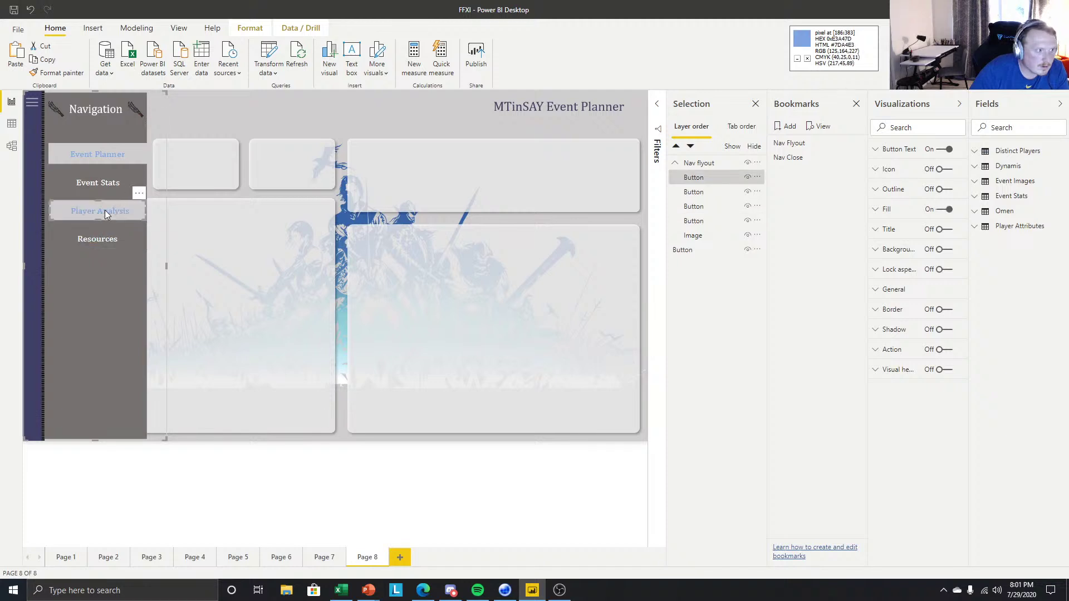
{"action": "left_click", "coordinate": [61, 71]}
{"action": "left_click", "coordinate": [108, 239]}
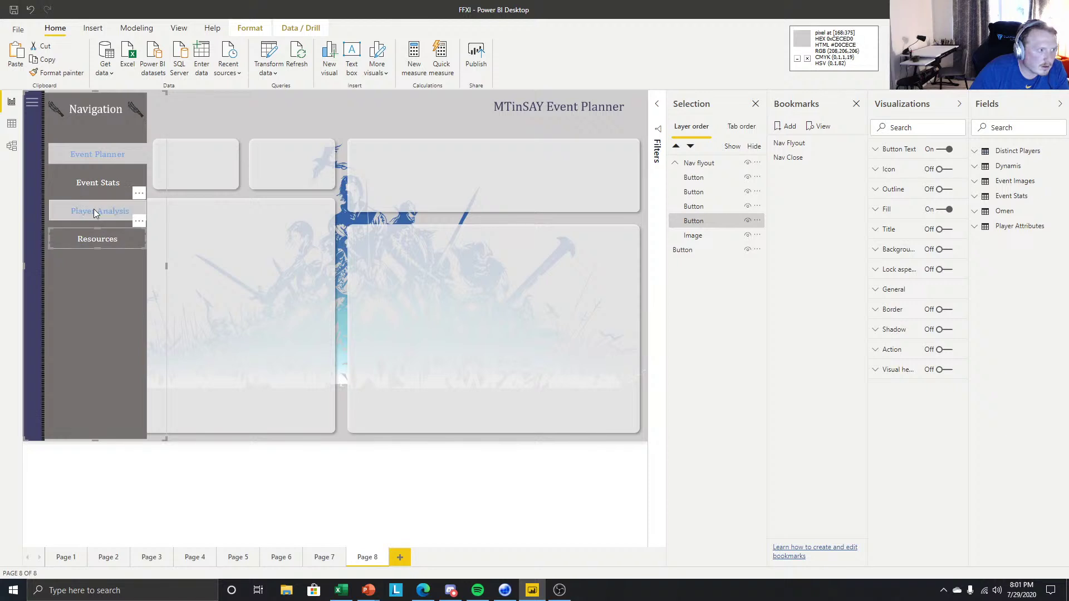
{"action": "left_click", "coordinate": [96, 215]}
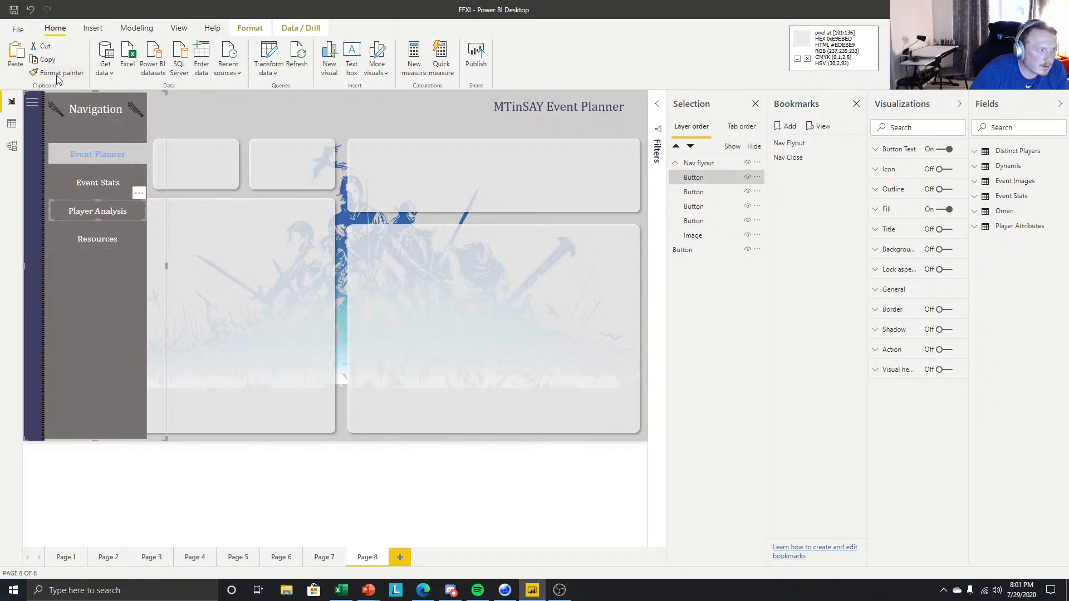
{"action": "left_click", "coordinate": [60, 72]}
{"action": "left_click", "coordinate": [112, 183]}
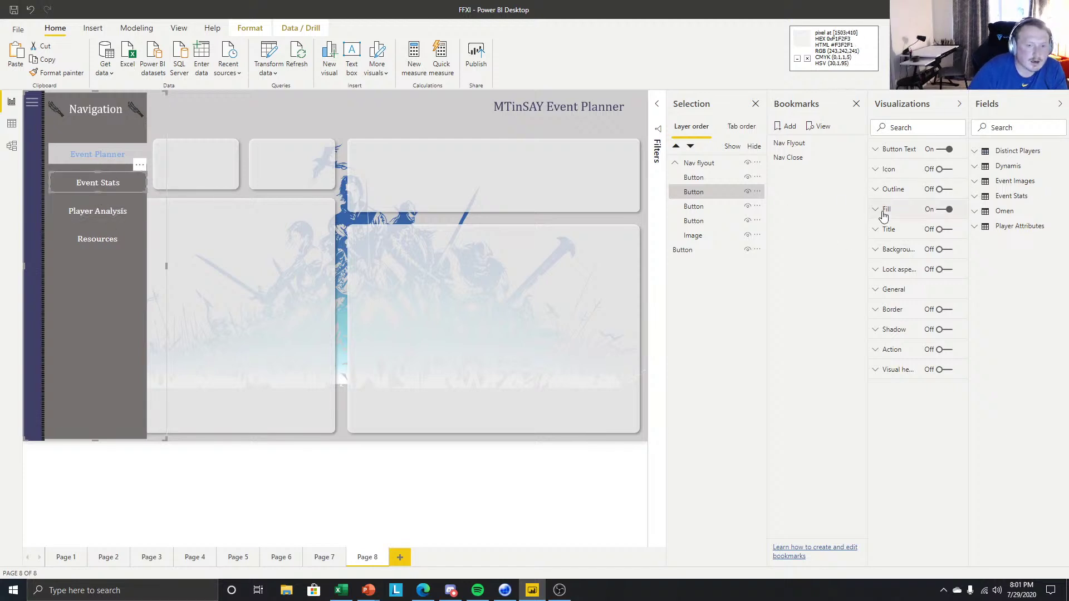
Left-align the Event Stats button's default-state text and set its padding to 16 px.
{"action": "left_click", "coordinate": [905, 154]}
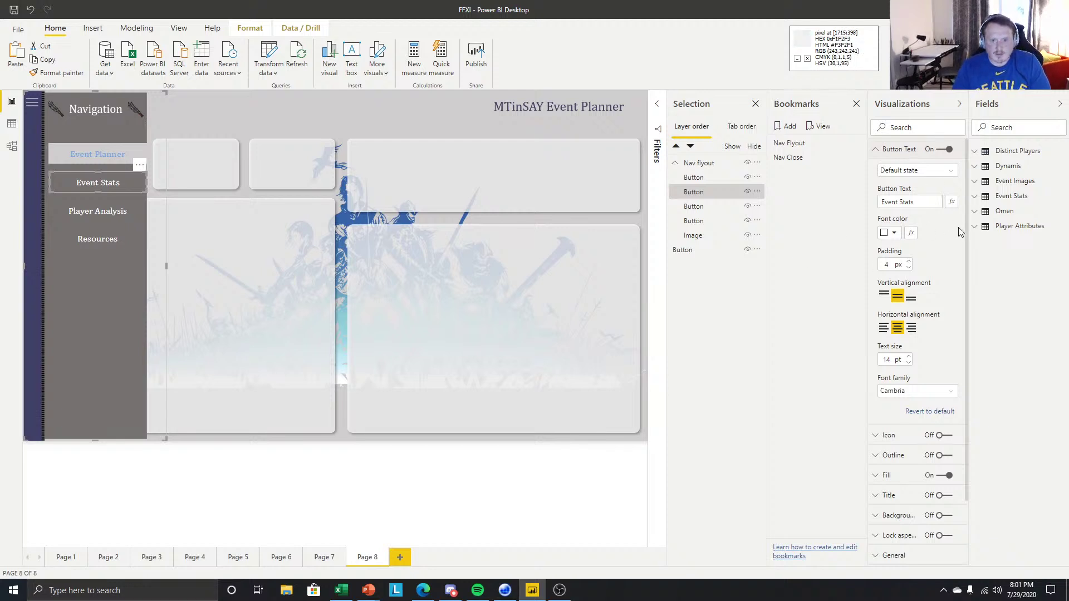
{"action": "left_click", "coordinate": [884, 328]}
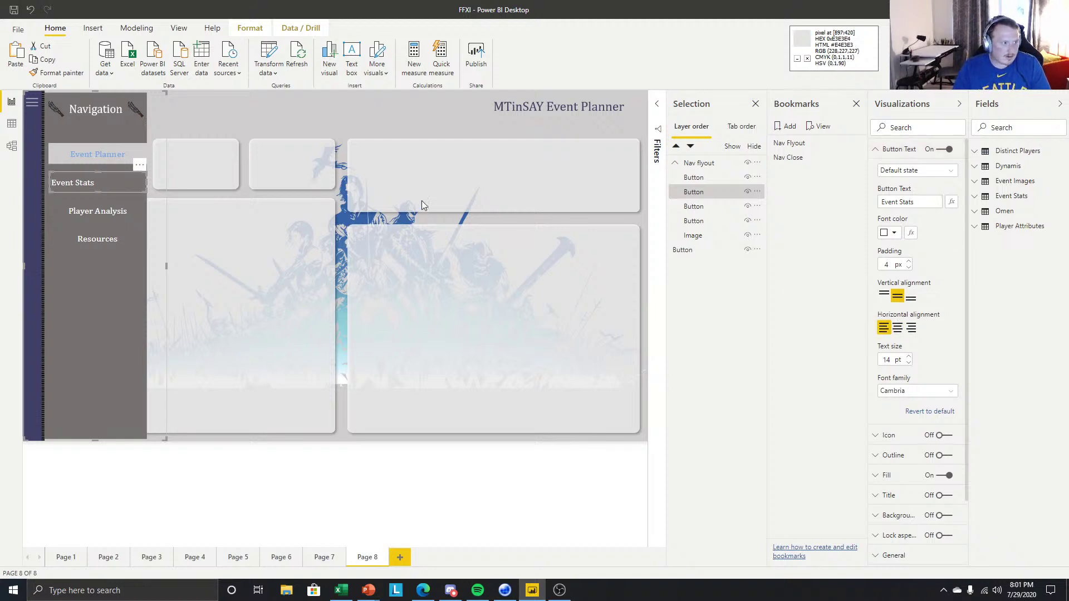
{"action": "left_click", "coordinate": [908, 262]}
{"action": "left_click", "coordinate": [908, 261]}
{"action": "left_click", "coordinate": [908, 261]}
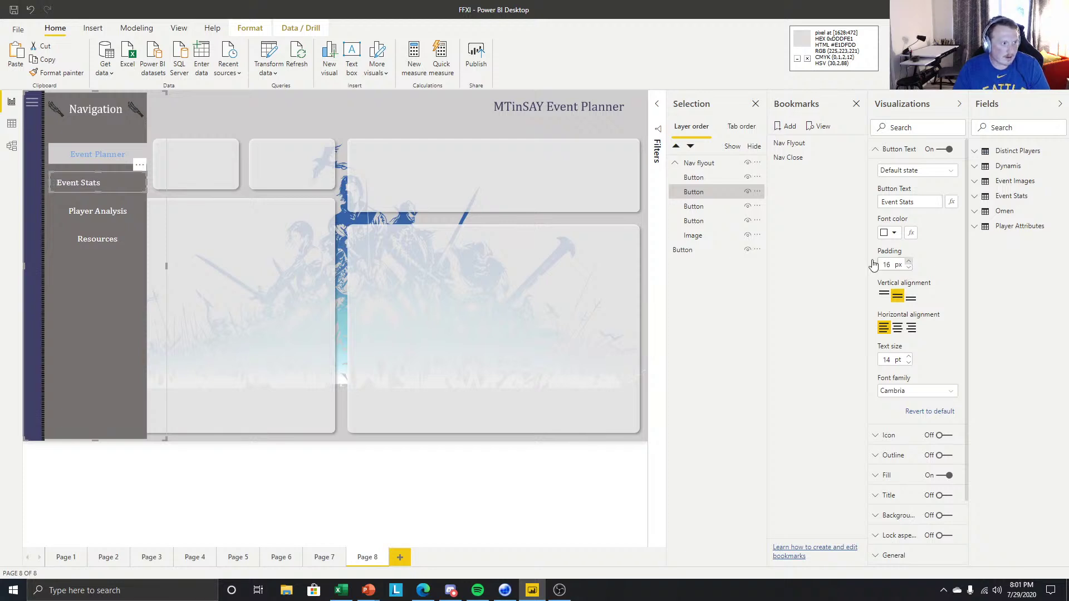
Apply the Event Stats button's left-aligned text formatting to the Player Analysis and Resources buttons with Format Painter.
{"action": "left_click", "coordinate": [84, 207]}
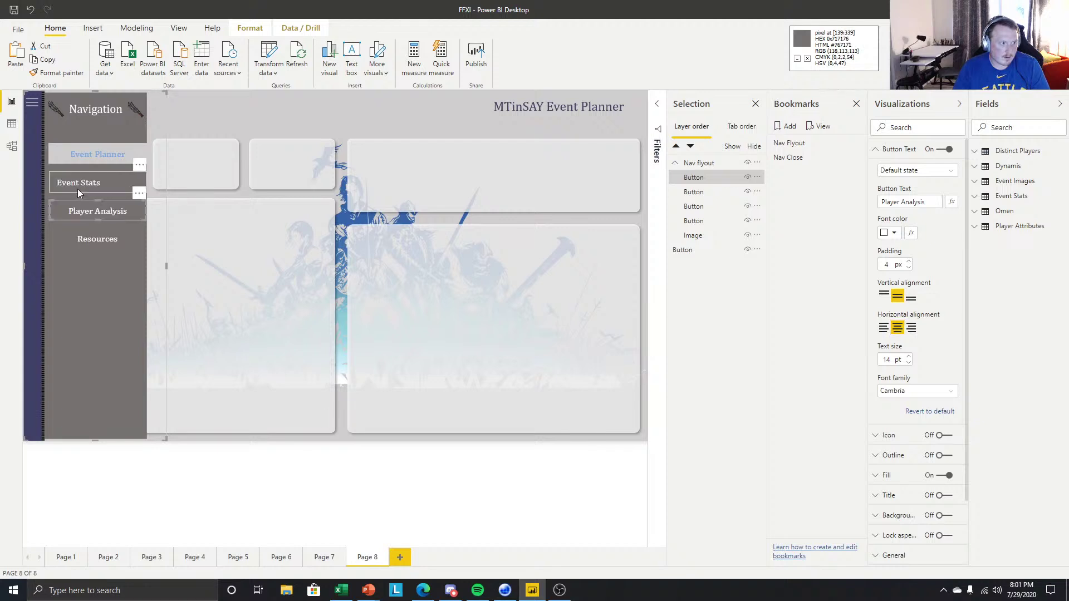
{"action": "left_click", "coordinate": [61, 72]}
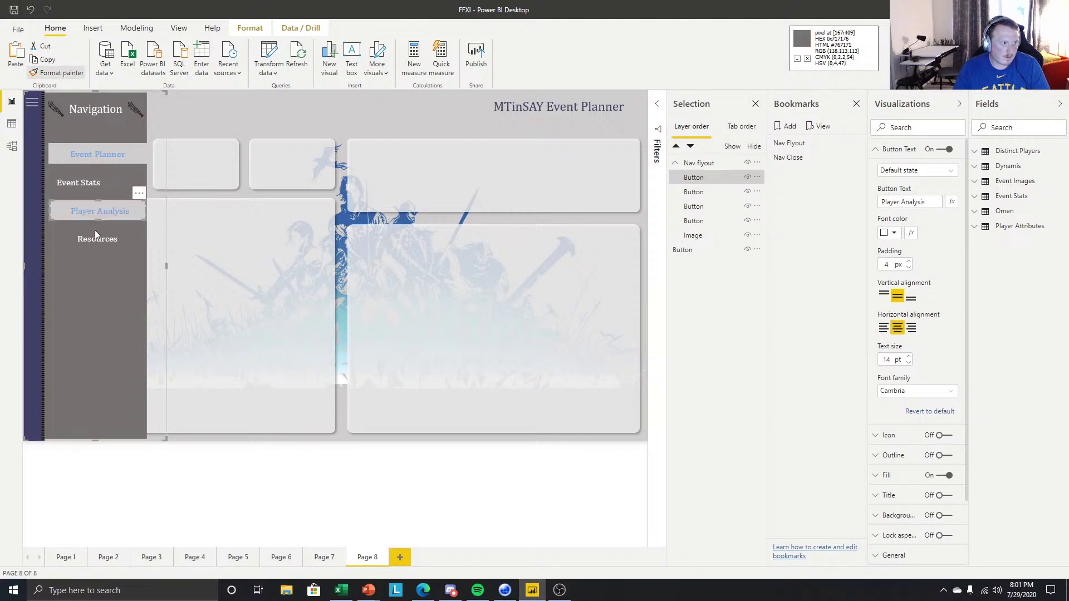
{"action": "left_click", "coordinate": [89, 213]}
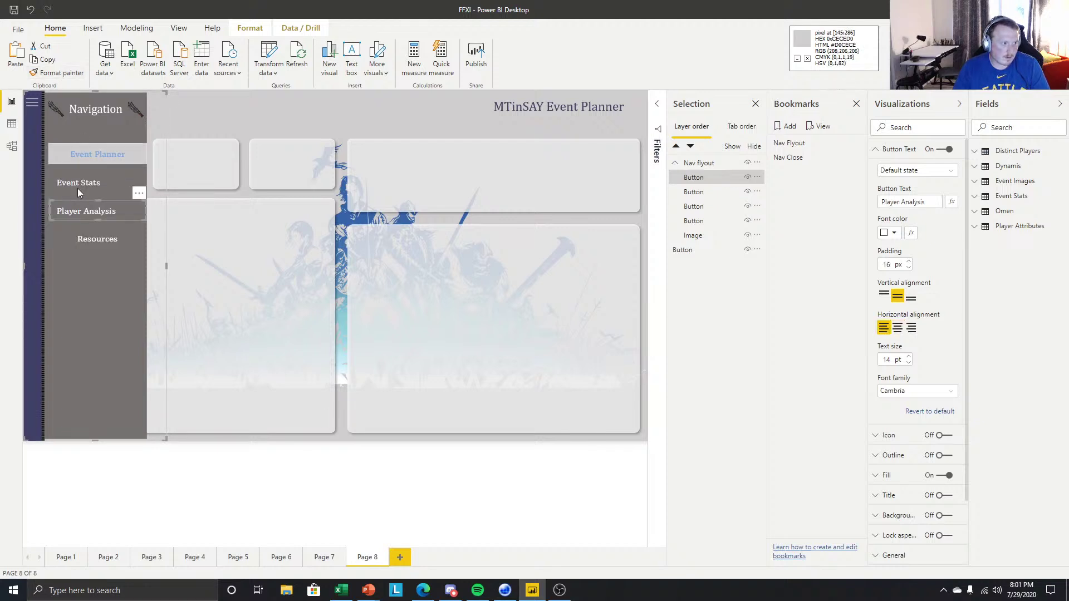
{"action": "left_click", "coordinate": [51, 74]}
{"action": "left_click", "coordinate": [97, 239]}
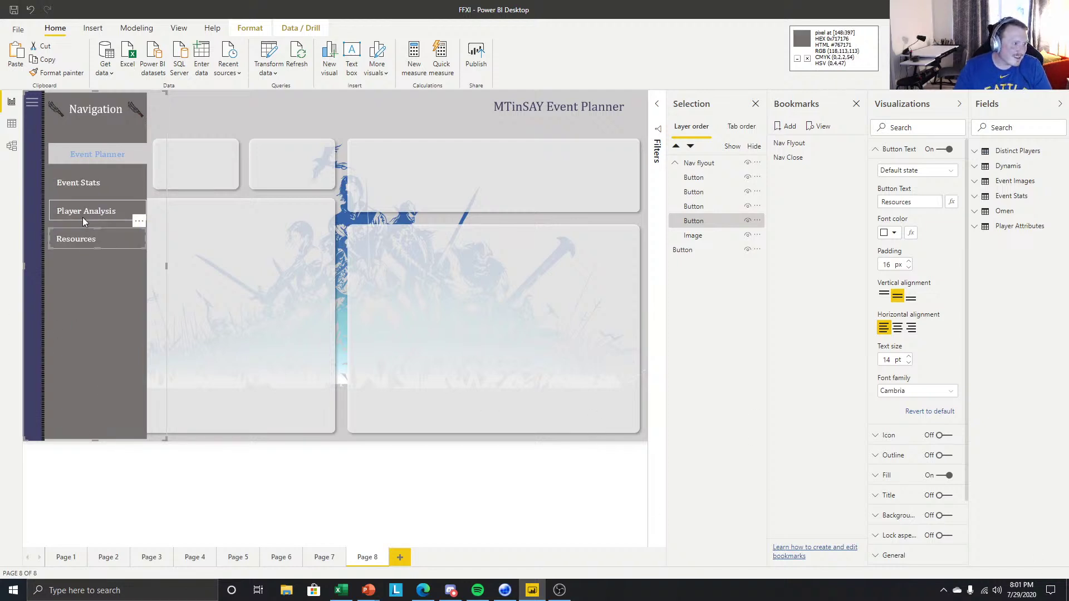
Right-align the Event Planner button's default-state text and set its padding to 16 px.
{"action": "left_click", "coordinate": [177, 155]}
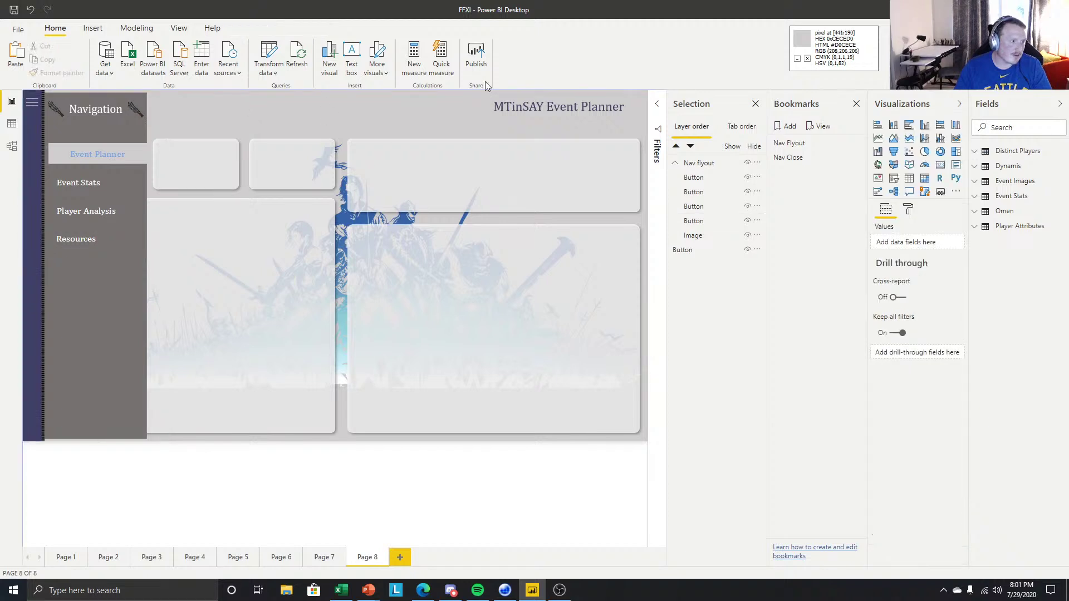
{"action": "left_click", "coordinate": [100, 155]}
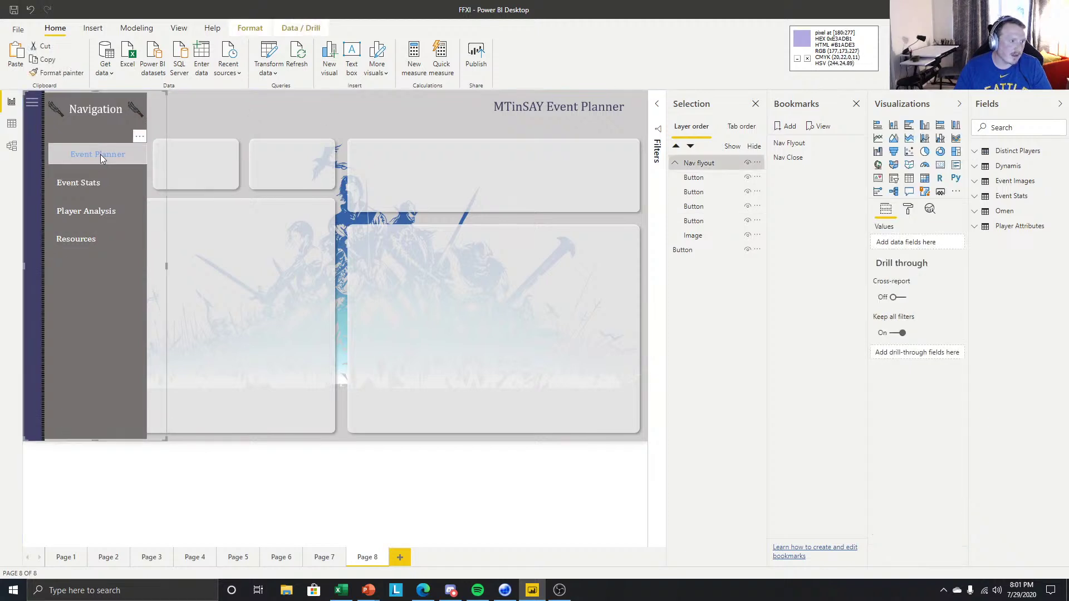
{"action": "left_click", "coordinate": [128, 152]}
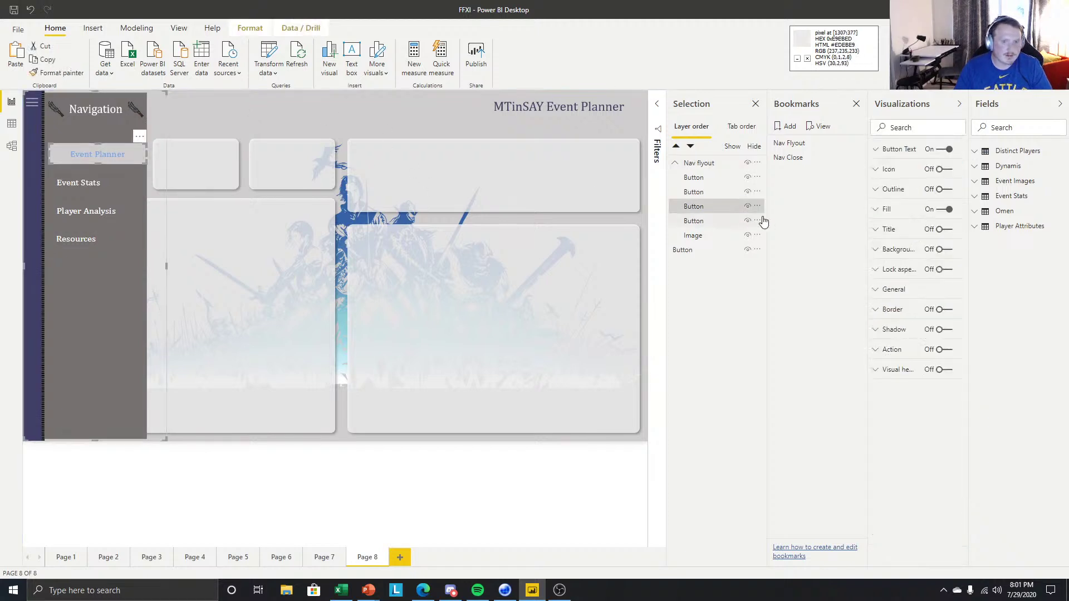
{"action": "left_click", "coordinate": [897, 149]}
{"action": "left_click", "coordinate": [911, 329]}
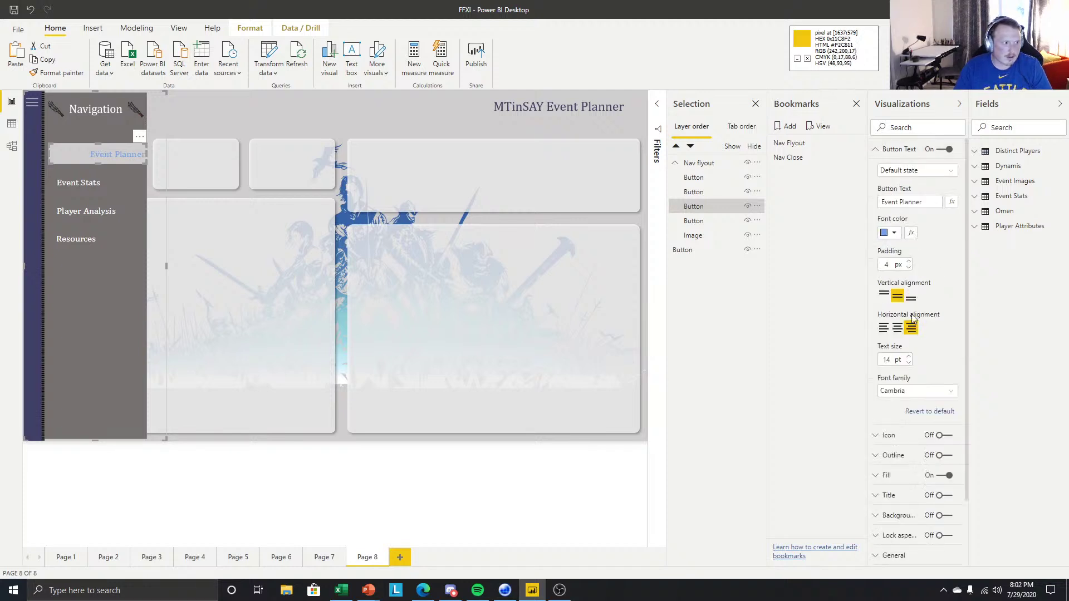
{"action": "left_click", "coordinate": [909, 262]}
{"action": "left_click", "coordinate": [909, 262]}
{"action": "left_click", "coordinate": [909, 262]}
{"action": "left_click", "coordinate": [909, 262]}
{"action": "left_click", "coordinate": [909, 262]}
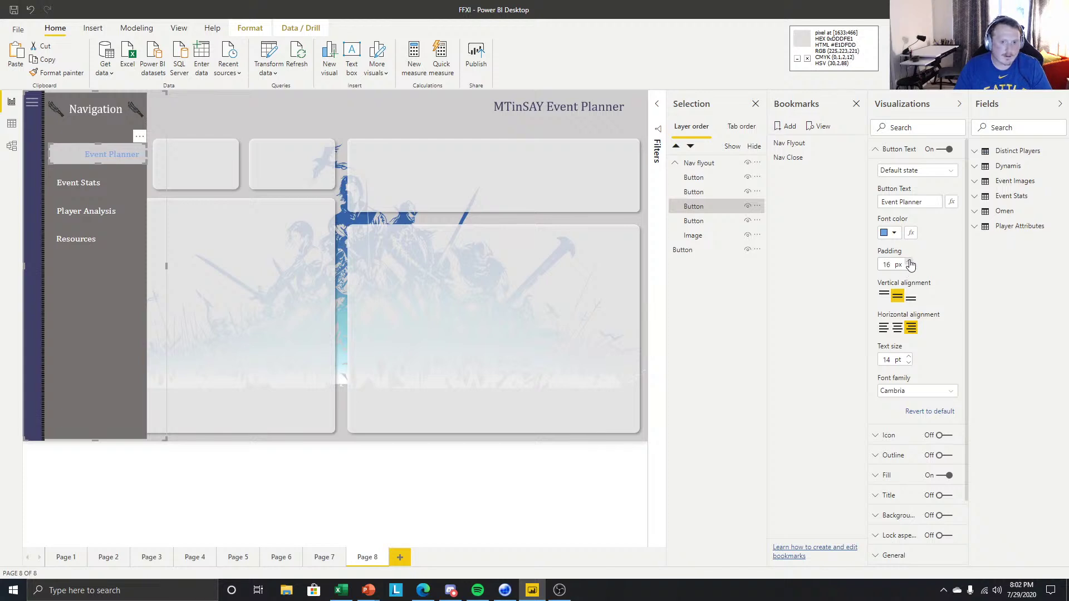
{"action": "left_click", "coordinate": [436, 467]}
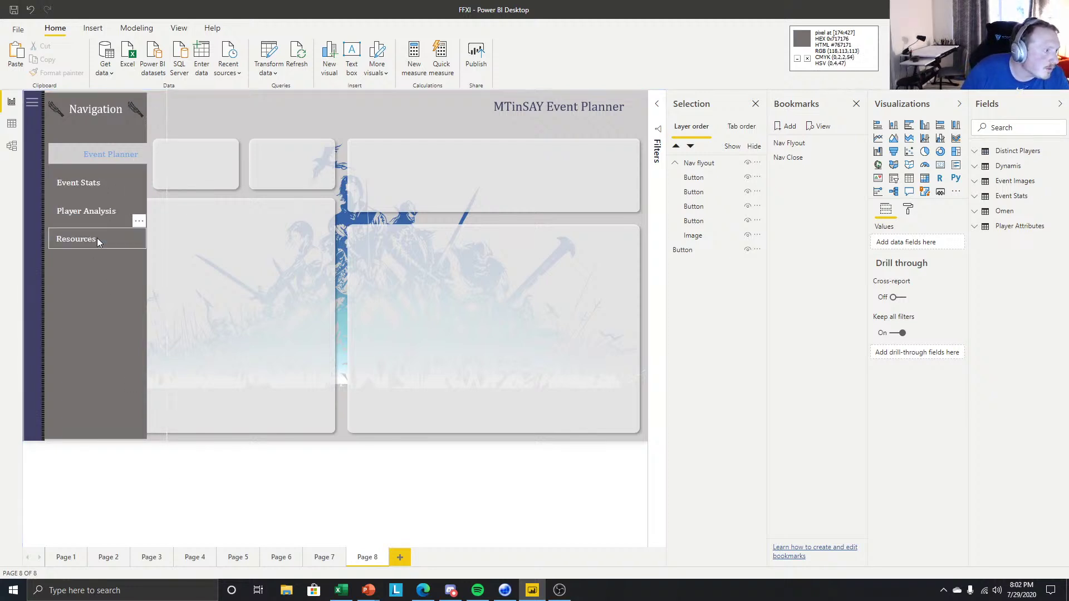
Nudge the navigation fly-out group slightly to the right and save the report.
{"action": "left_click", "coordinate": [114, 240]}
{"action": "left_click", "coordinate": [111, 240]}
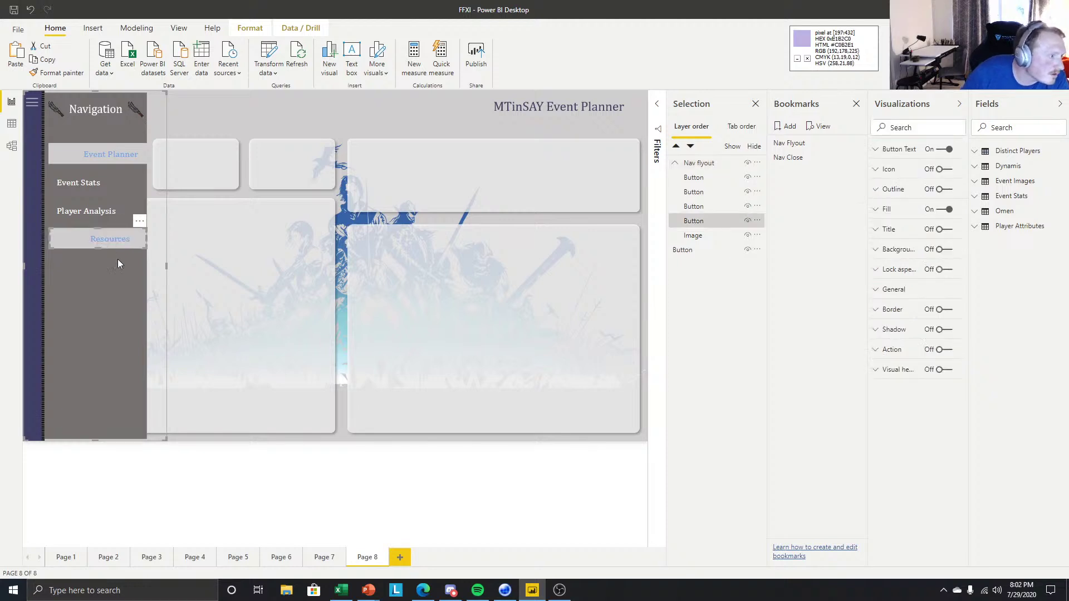
{"action": "left_click", "coordinate": [144, 472]}
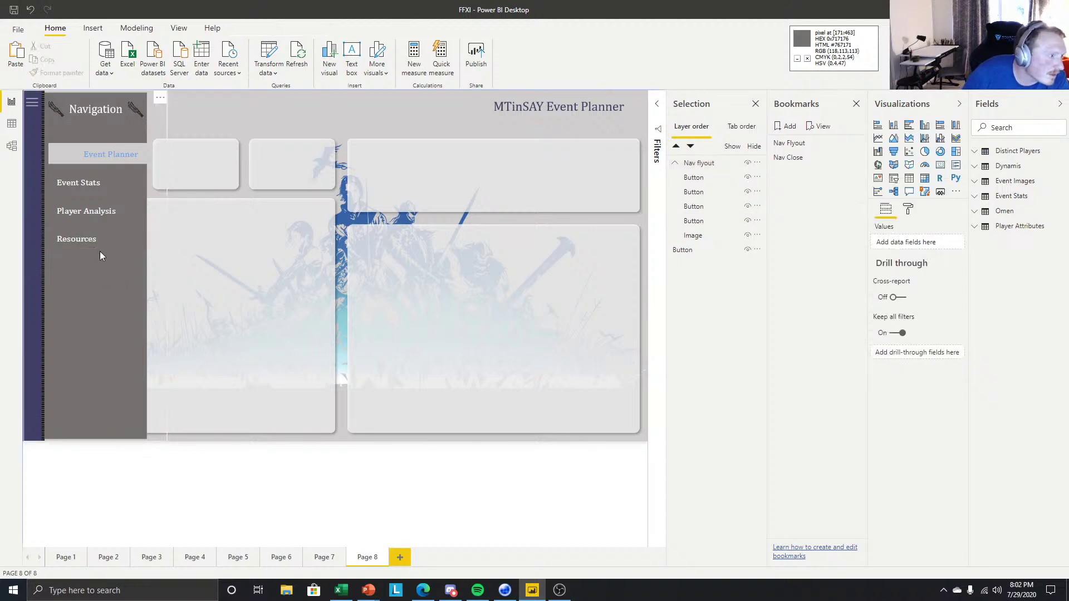
{"action": "left_click", "coordinate": [106, 211]}
{"action": "left_click", "coordinate": [106, 212]}
{"action": "left_click", "coordinate": [123, 441]}
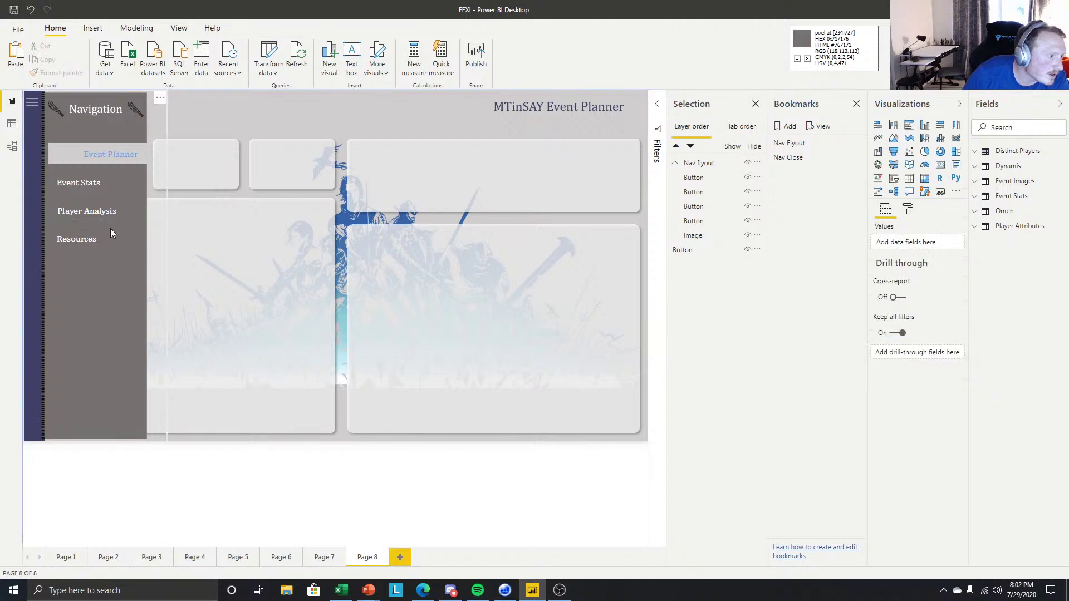
{"action": "left_click", "coordinate": [91, 184]}
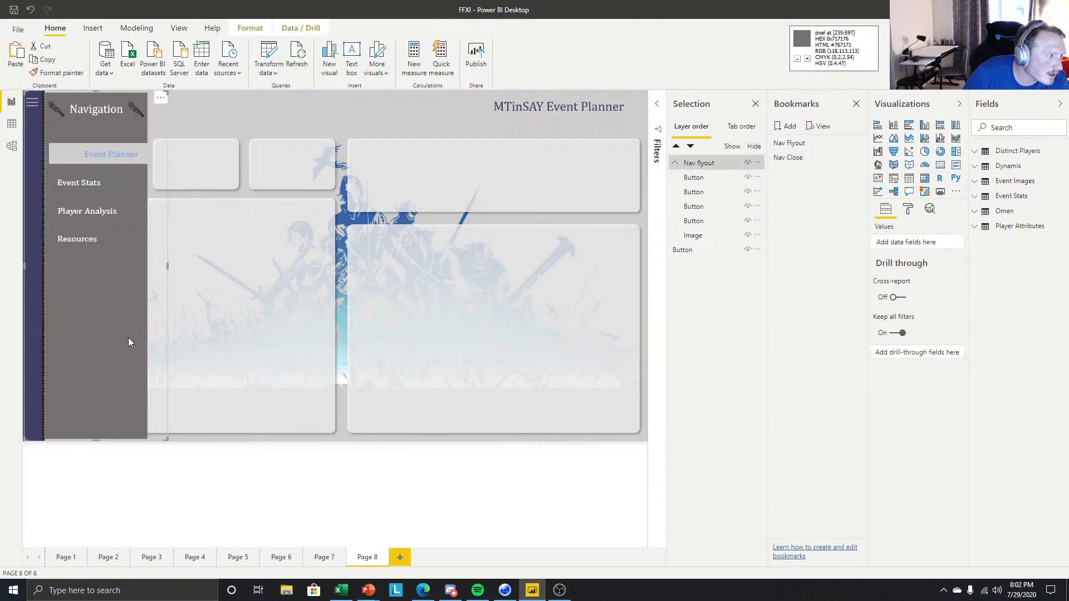
{"action": "left_click", "coordinate": [123, 466]}
{"action": "left_click", "coordinate": [119, 389]}
{"action": "left_click", "coordinate": [151, 507]}
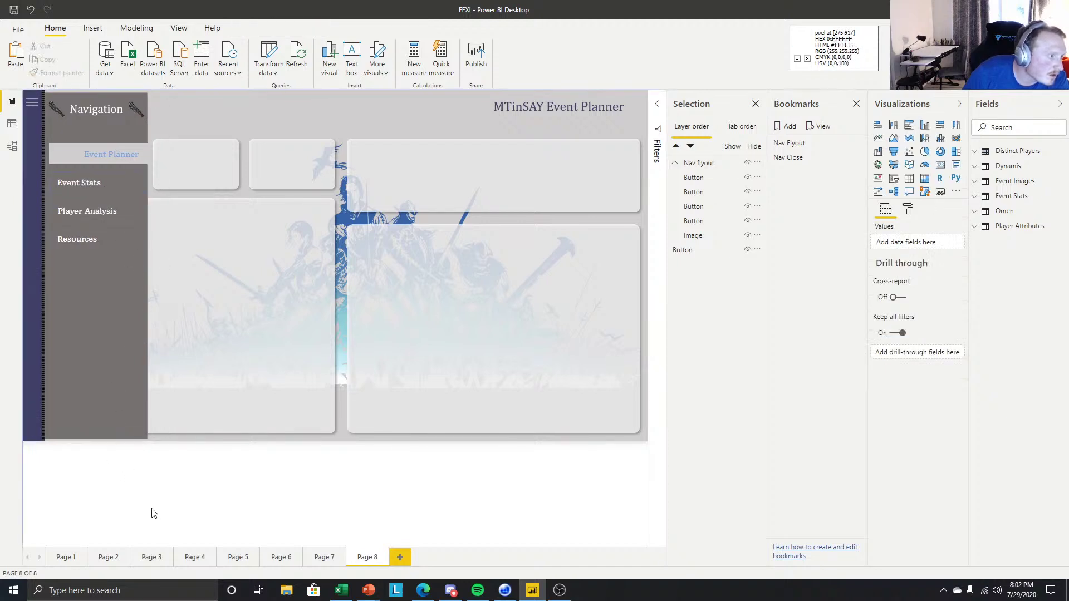
{"action": "left_click", "coordinate": [12, 11]}
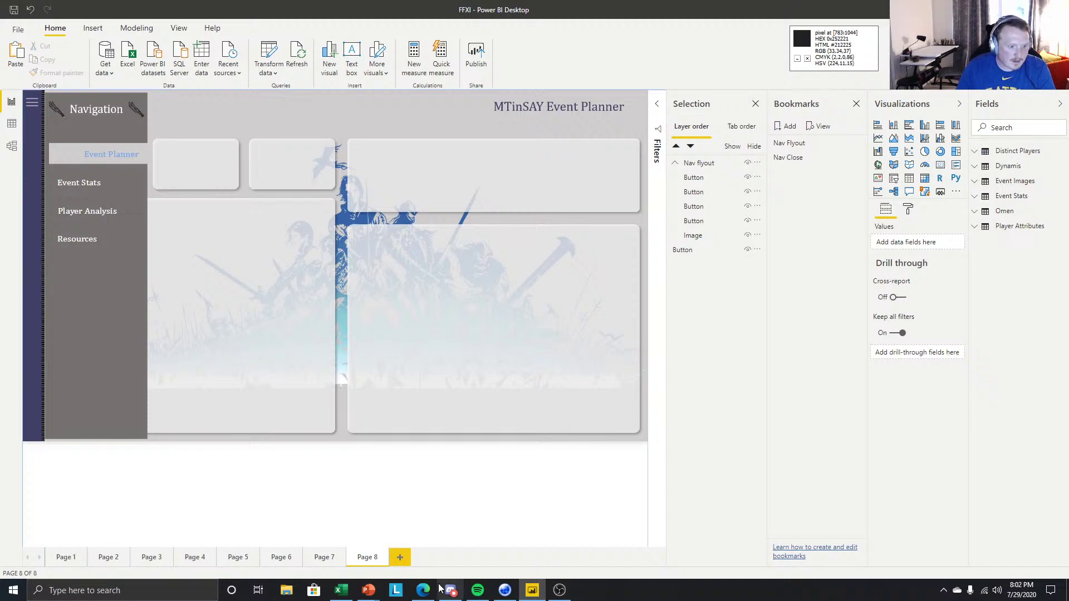
Switch to Presentation3 in PowerPoint, copy slide 3's grey navigation panel onto slide 2, and move it clear of the patterned strip.
{"action": "mouse_move", "coordinate": [372, 592]}
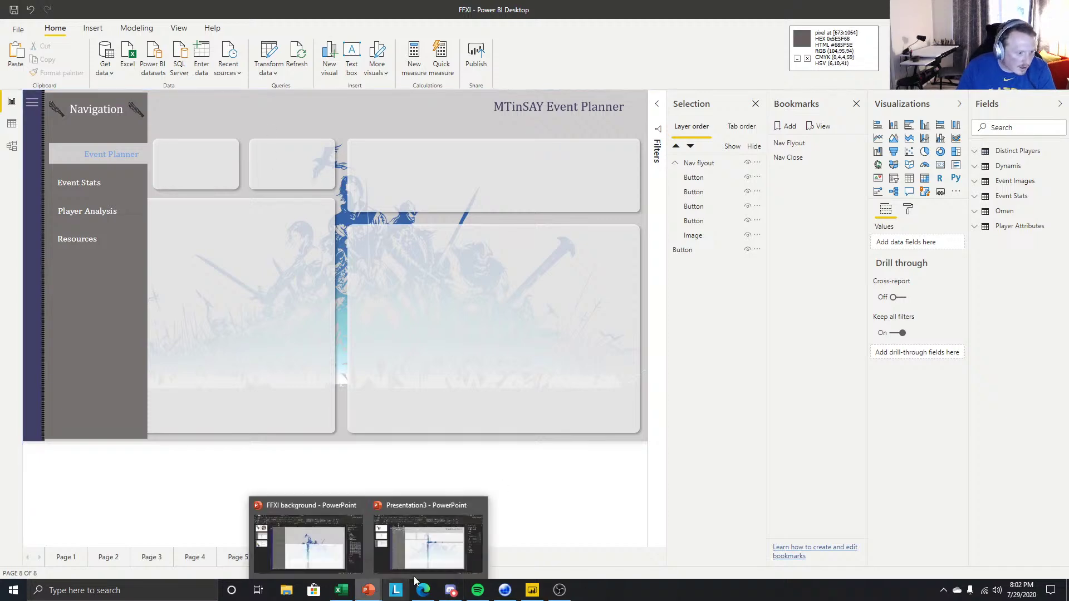
{"action": "left_click", "coordinate": [444, 539]}
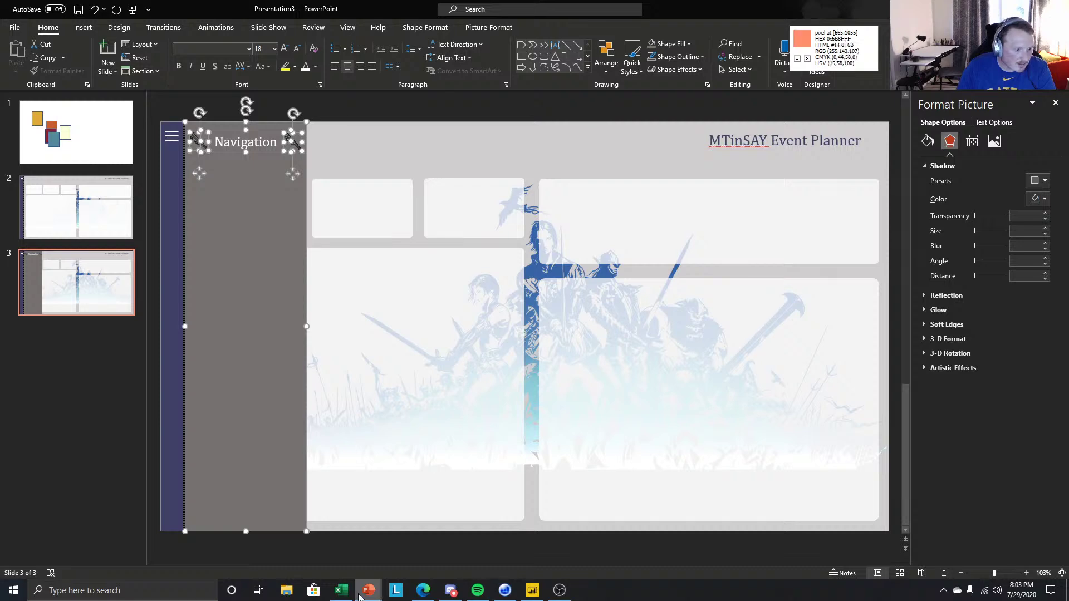
{"action": "left_click", "coordinate": [95, 377]}
{"action": "left_click", "coordinate": [109, 224]}
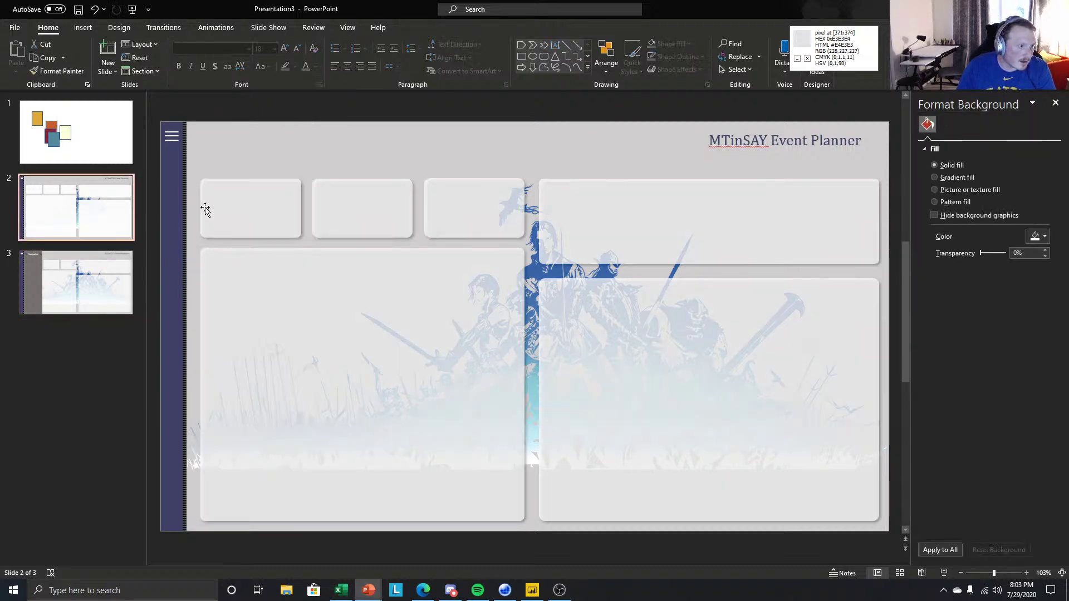
{"action": "left_click", "coordinate": [179, 209]}
{"action": "left_click", "coordinate": [84, 297]}
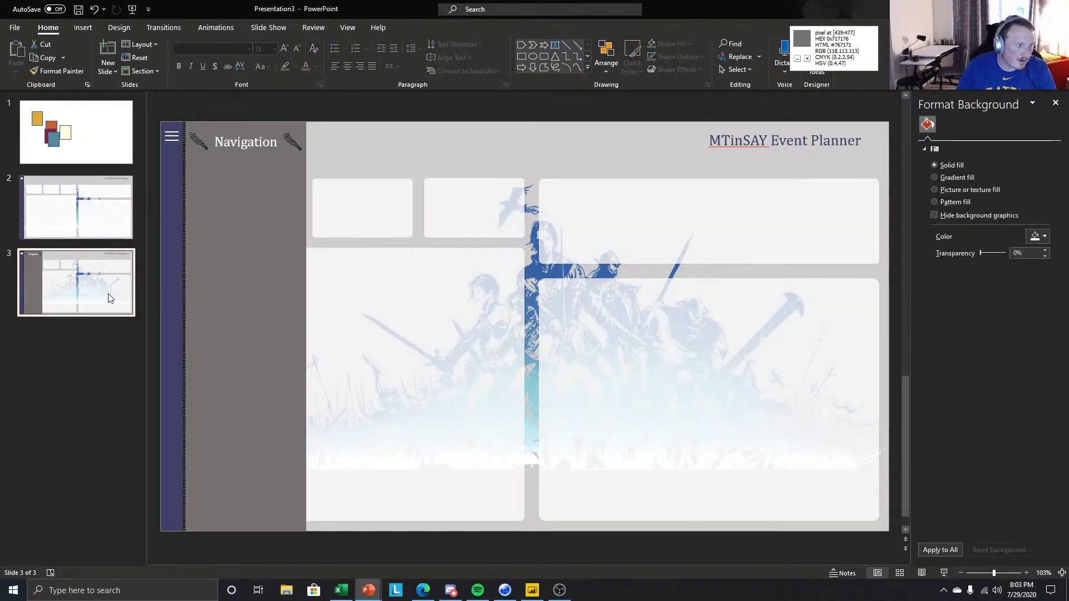
{"action": "left_click", "coordinate": [240, 263]}
{"action": "left_click", "coordinate": [54, 190]}
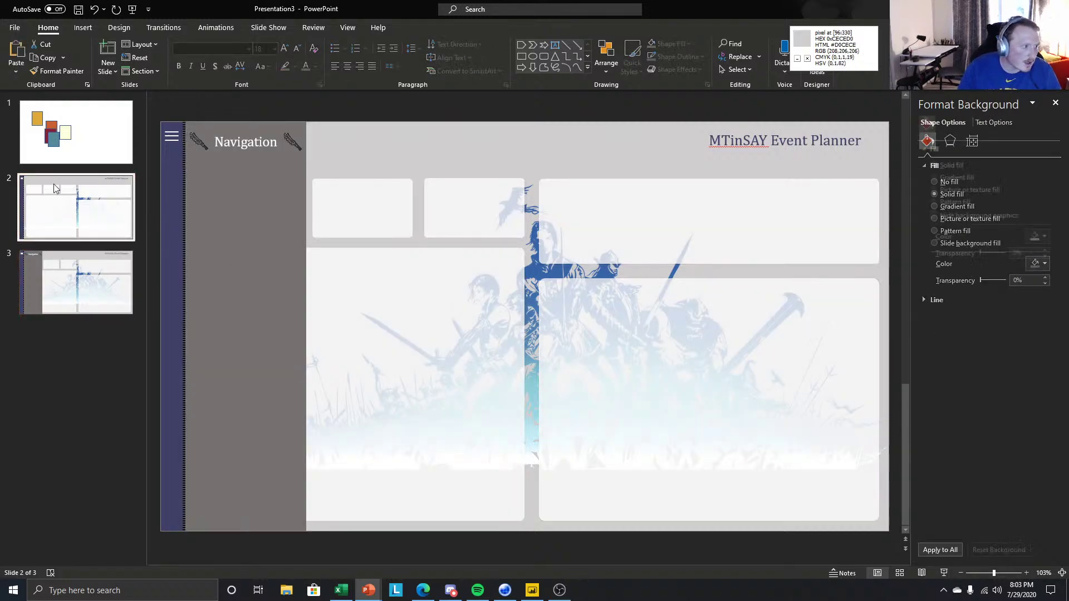
{"action": "key", "text": "ctrl+v"}
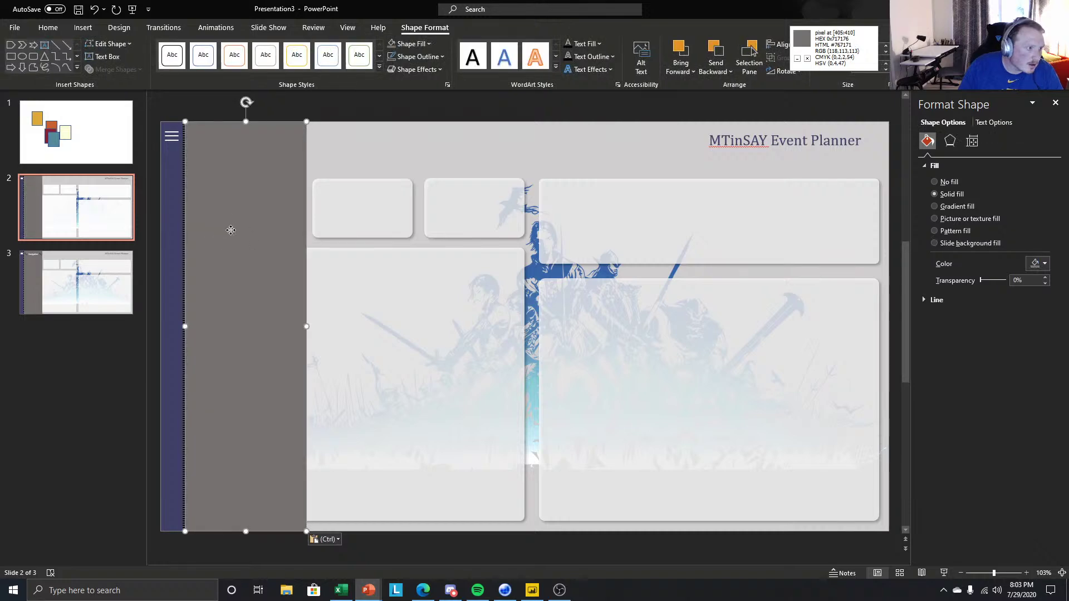
{"action": "left_click_drag", "start_coordinate": [226, 229], "coordinate": [269, 230]}
Give the narrow patterned strip beside the sidebar a solid fill sampled from the grey panel, and delete the pasted panel.
{"action": "left_click", "coordinate": [183, 212]}
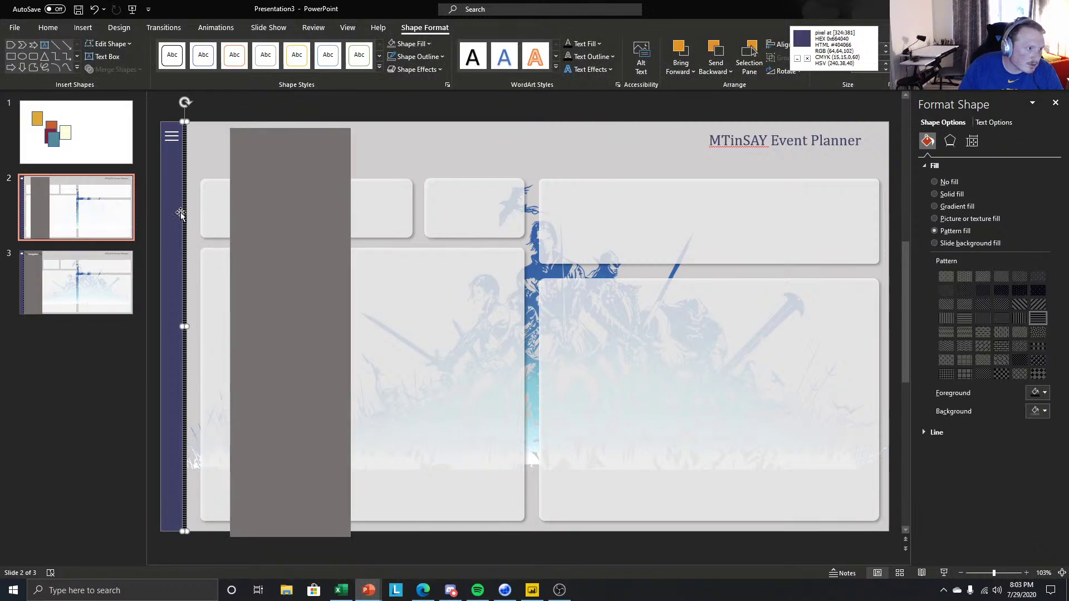
{"action": "left_click", "coordinate": [948, 194]}
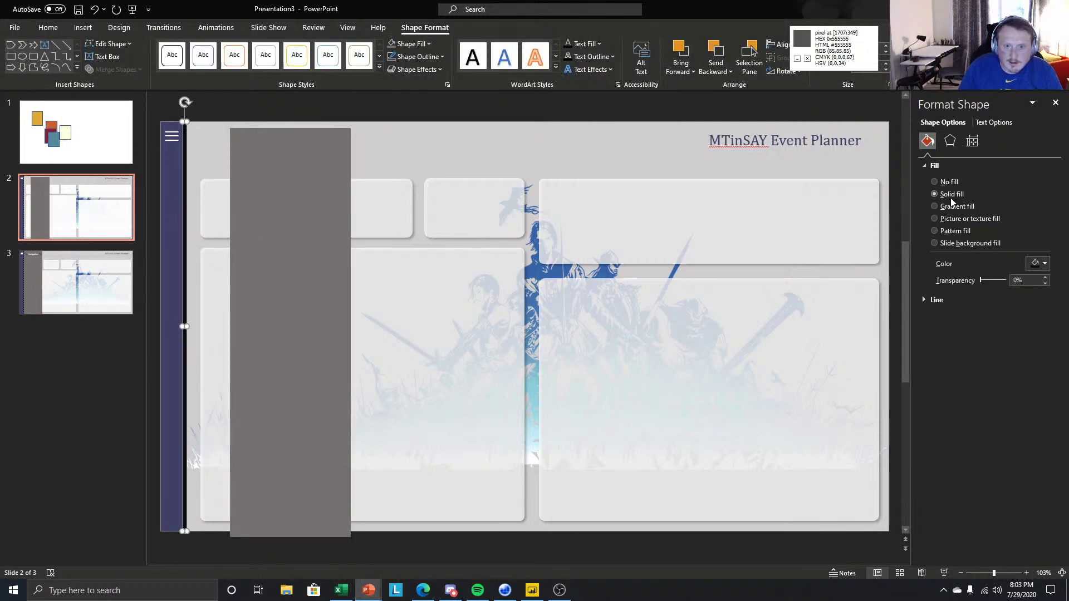
{"action": "left_click", "coordinate": [954, 300]}
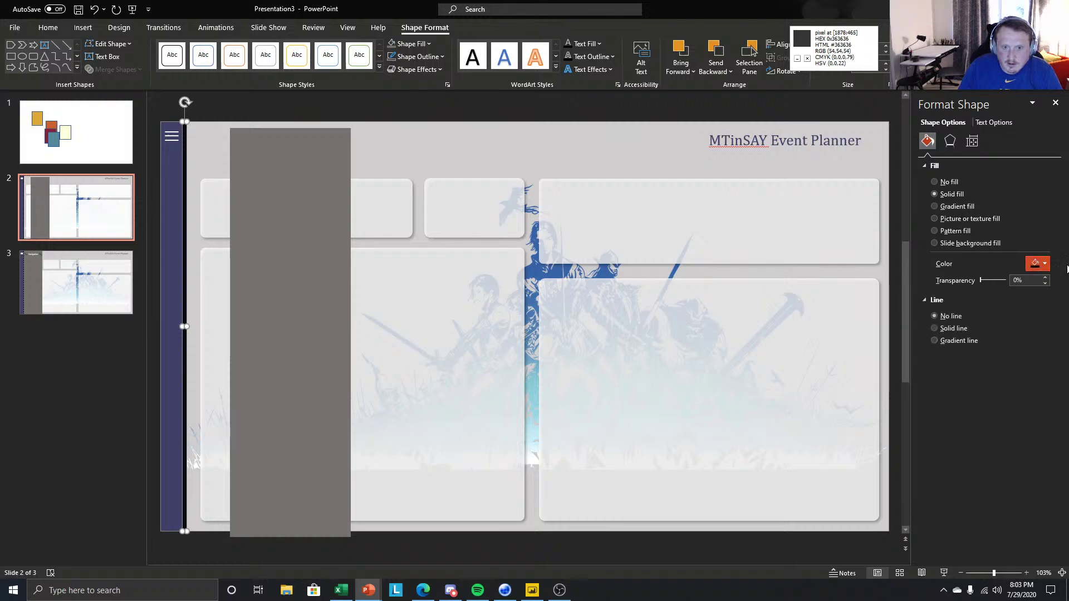
{"action": "left_click", "coordinate": [1044, 264]}
{"action": "left_click", "coordinate": [1000, 397]}
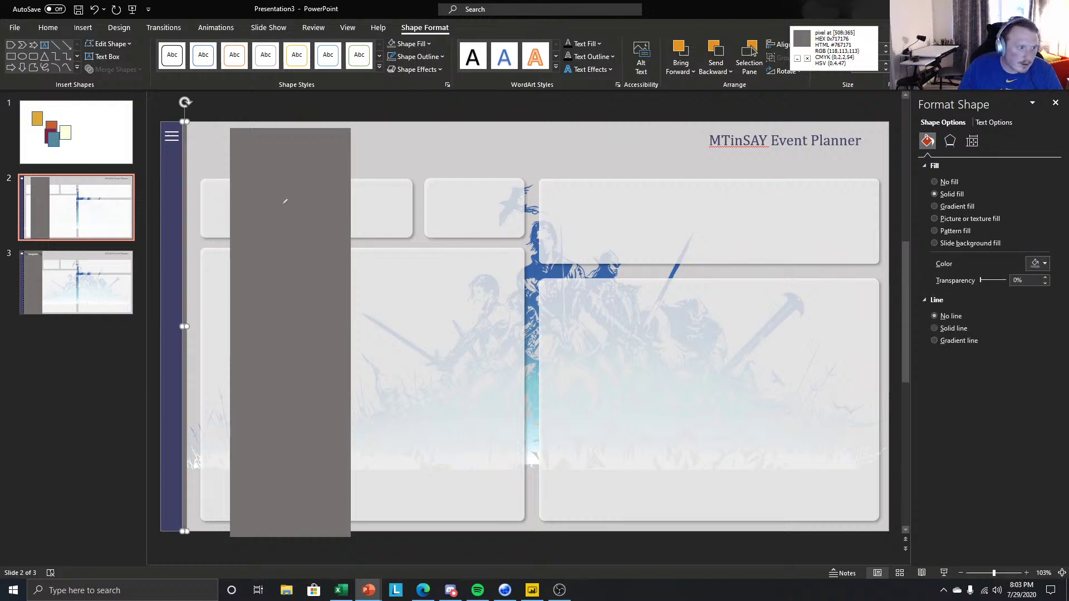
{"action": "left_click", "coordinate": [332, 375]}
{"action": "key", "text": "Delete"}
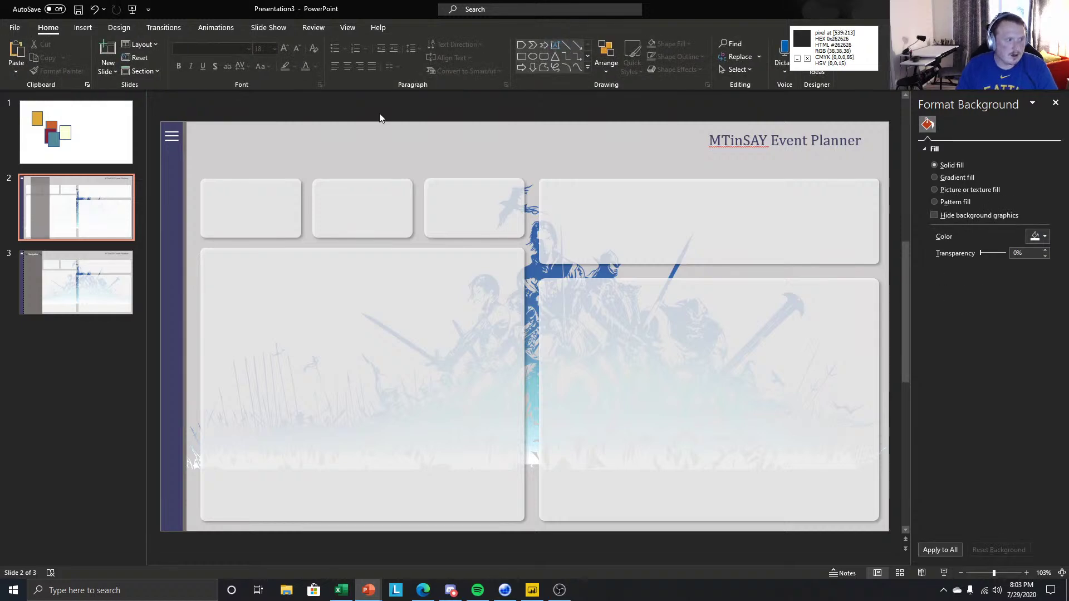
Export all of slide 2's objects as a PNG picture, overwriting the existing FF BG 1 file on the Desktop.
{"action": "left_click", "coordinate": [375, 135]}
{"action": "key", "text": "ctrl+a"}
{"action": "right_click", "coordinate": [376, 136]}
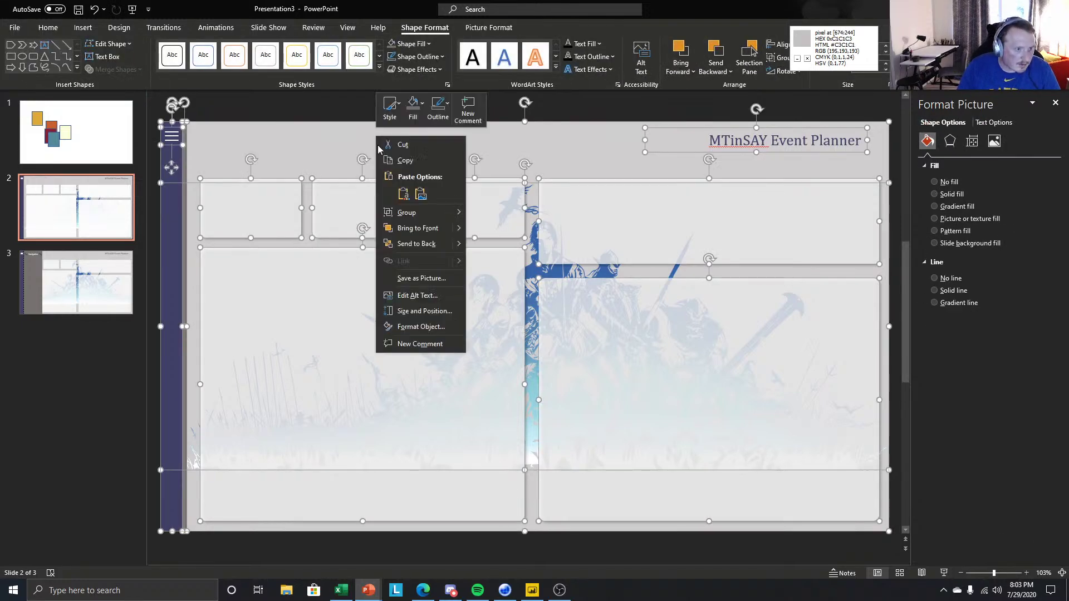
{"action": "left_click", "coordinate": [407, 279]}
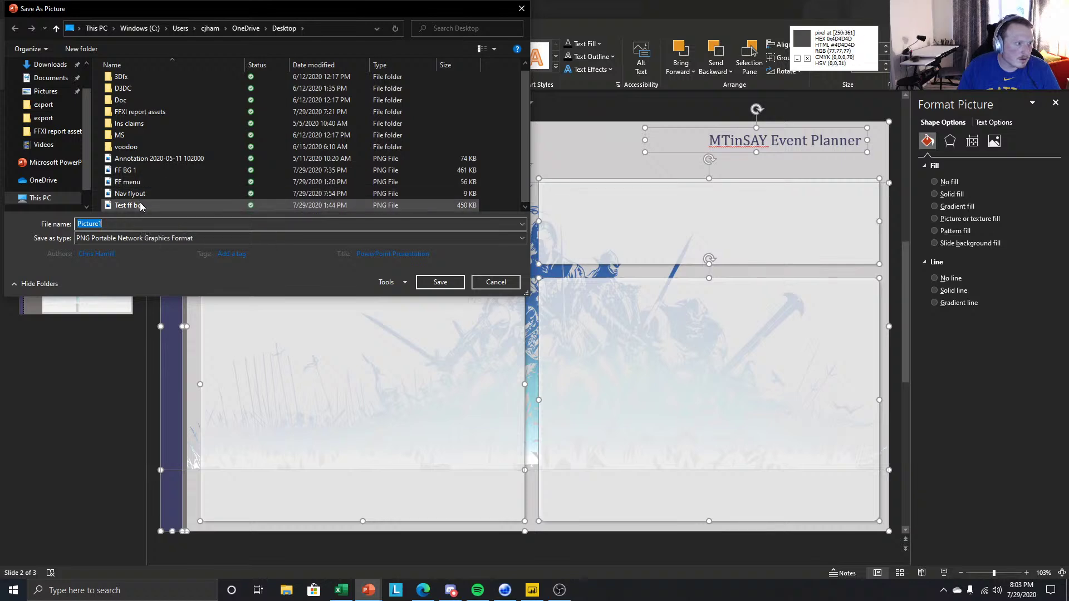
{"action": "left_click", "coordinate": [137, 208]}
{"action": "left_click", "coordinate": [127, 171]}
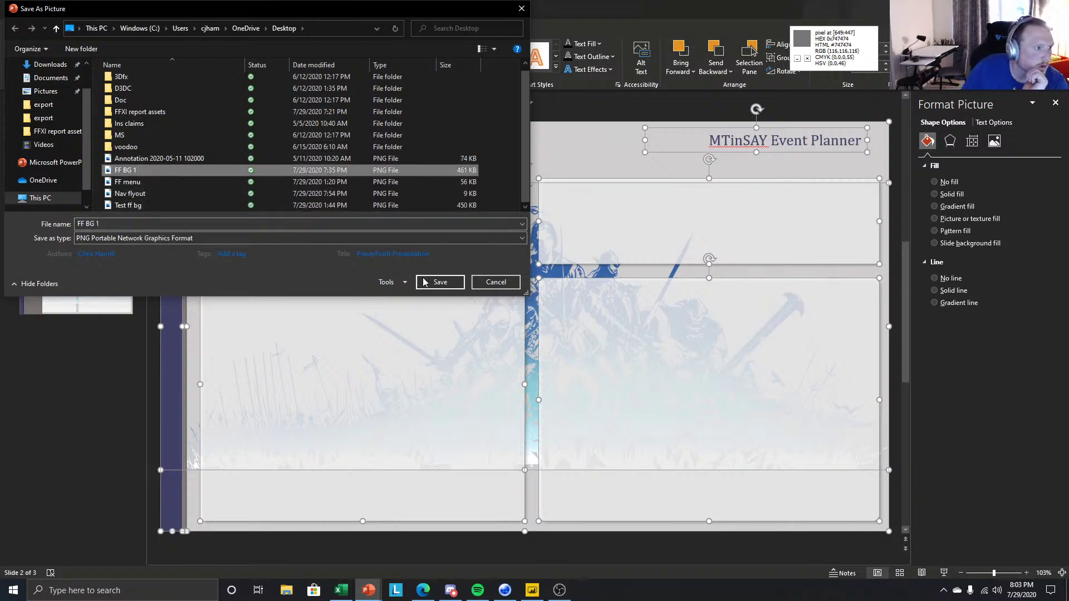
{"action": "left_click", "coordinate": [440, 282]}
{"action": "left_click", "coordinate": [560, 294]}
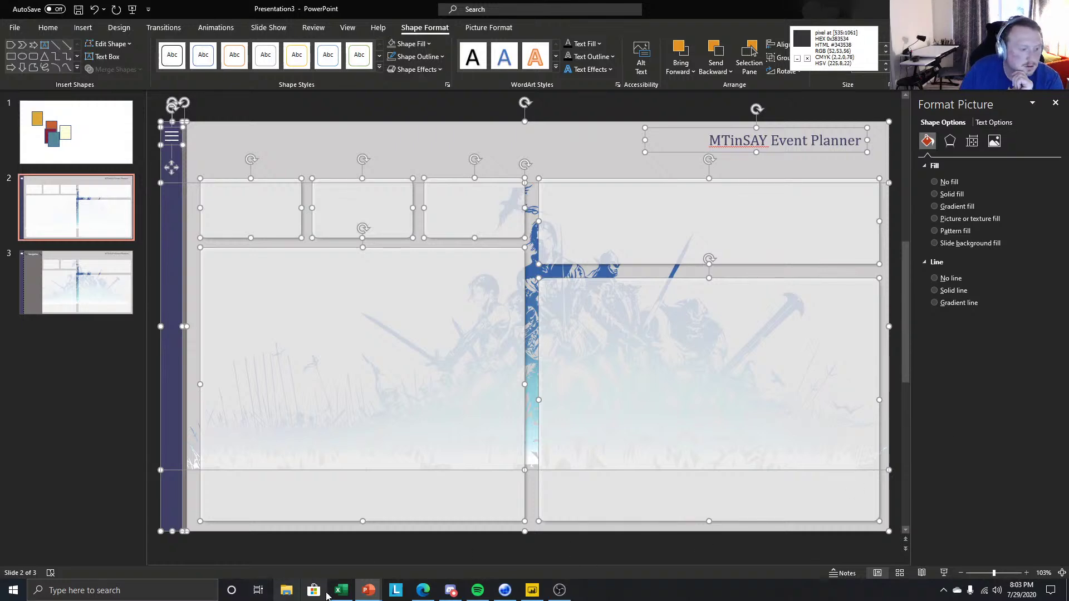
Switch to Power BI Desktop, apply the Nav Close bookmark, and replace the page background with FF BG 1.png using the Fit image setting.
{"action": "left_click", "coordinate": [536, 593]}
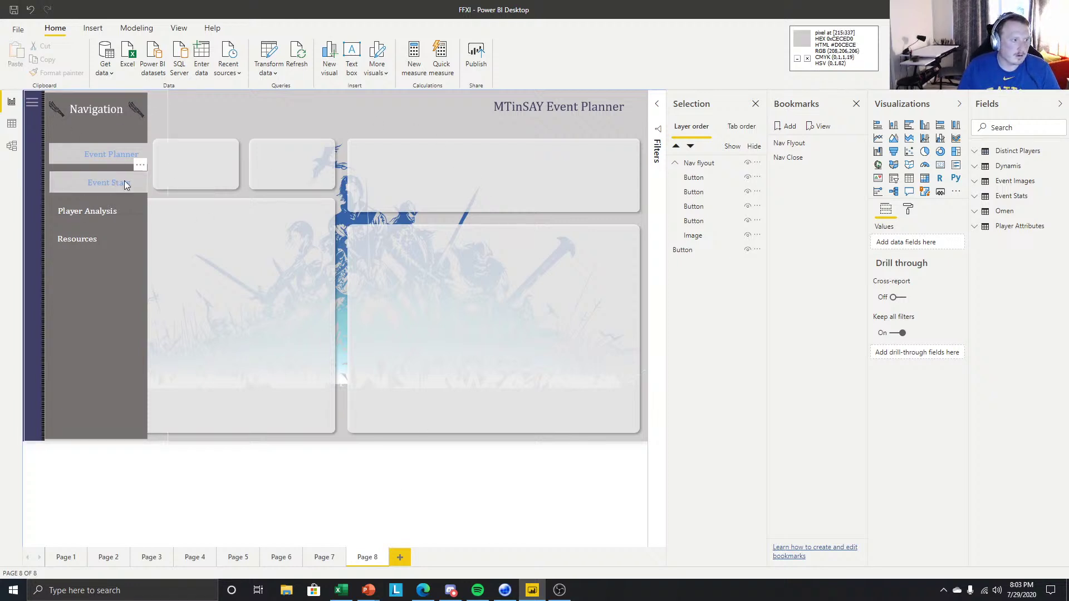
{"action": "left_click", "coordinate": [789, 158]}
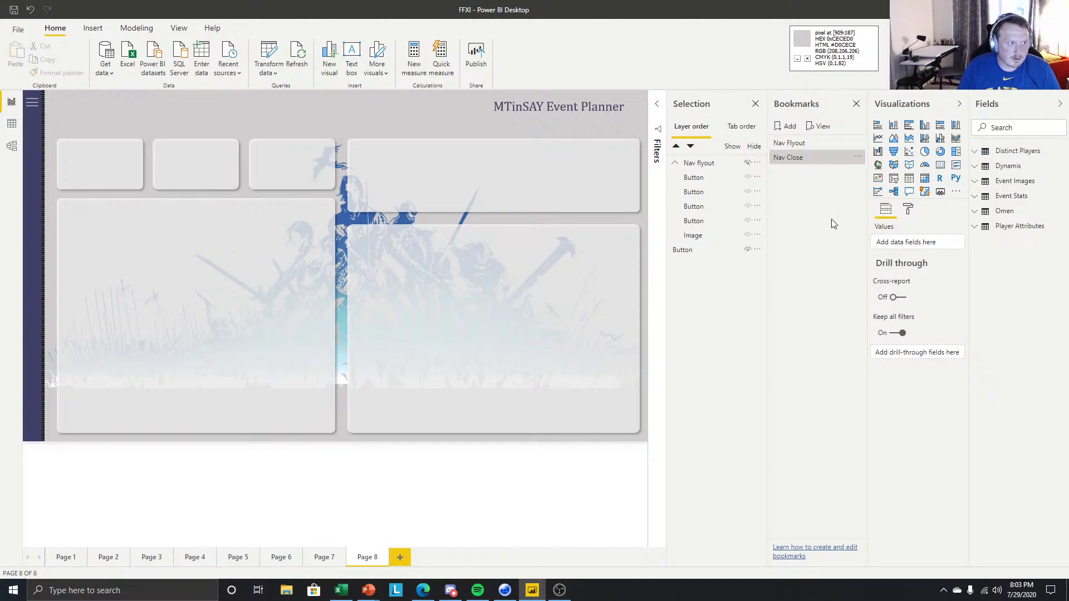
{"action": "left_click", "coordinate": [908, 210]}
{"action": "left_click", "coordinate": [908, 290]}
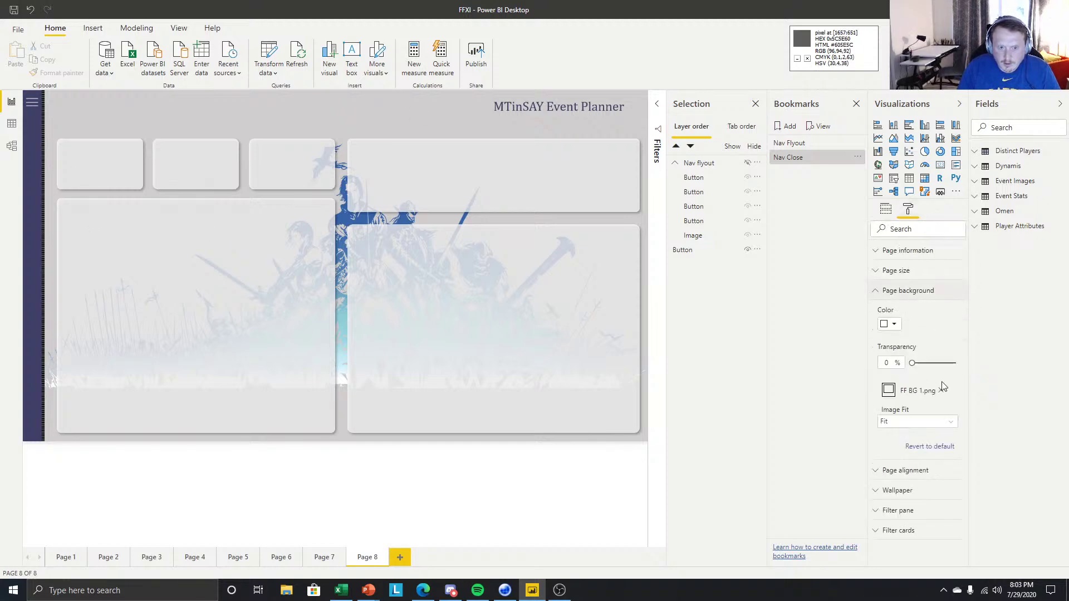
{"action": "left_click", "coordinate": [919, 392]}
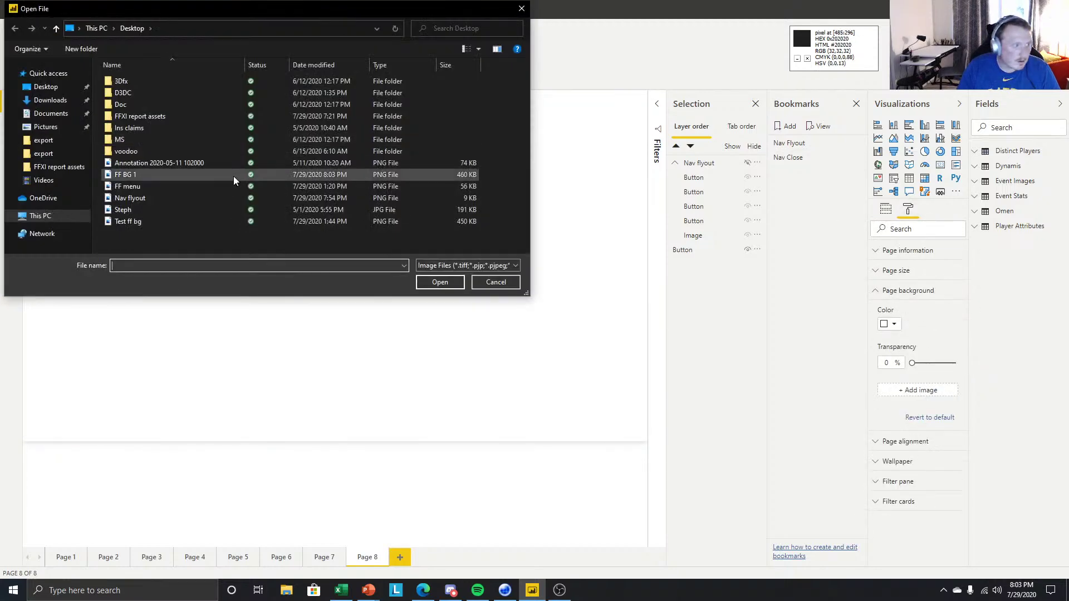
{"action": "left_click", "coordinate": [162, 176]}
{"action": "left_click", "coordinate": [438, 282]}
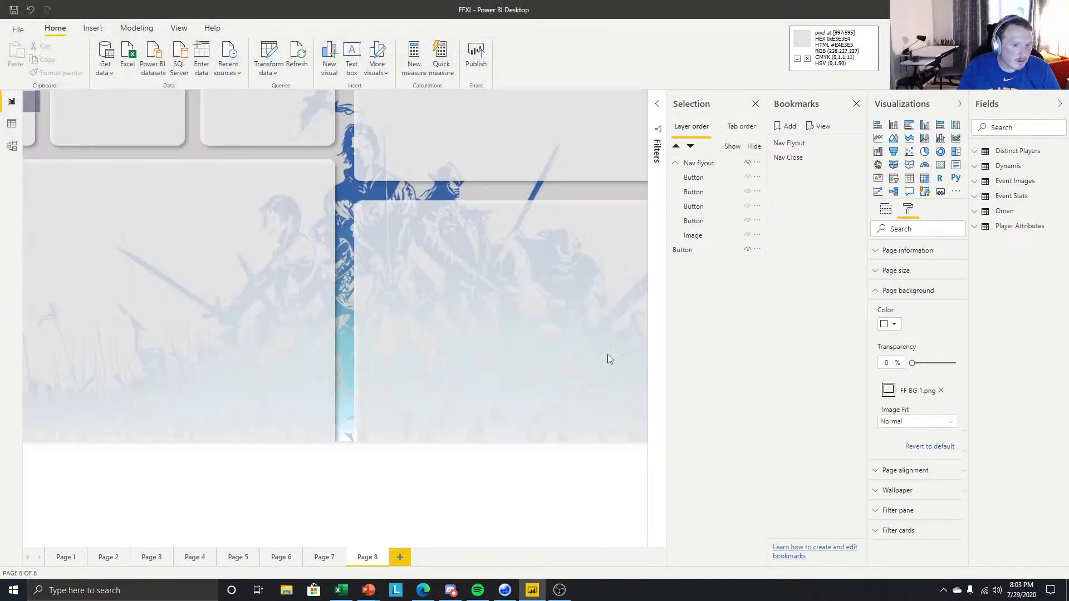
{"action": "left_click", "coordinate": [913, 426]}
{"action": "left_click", "coordinate": [891, 444]}
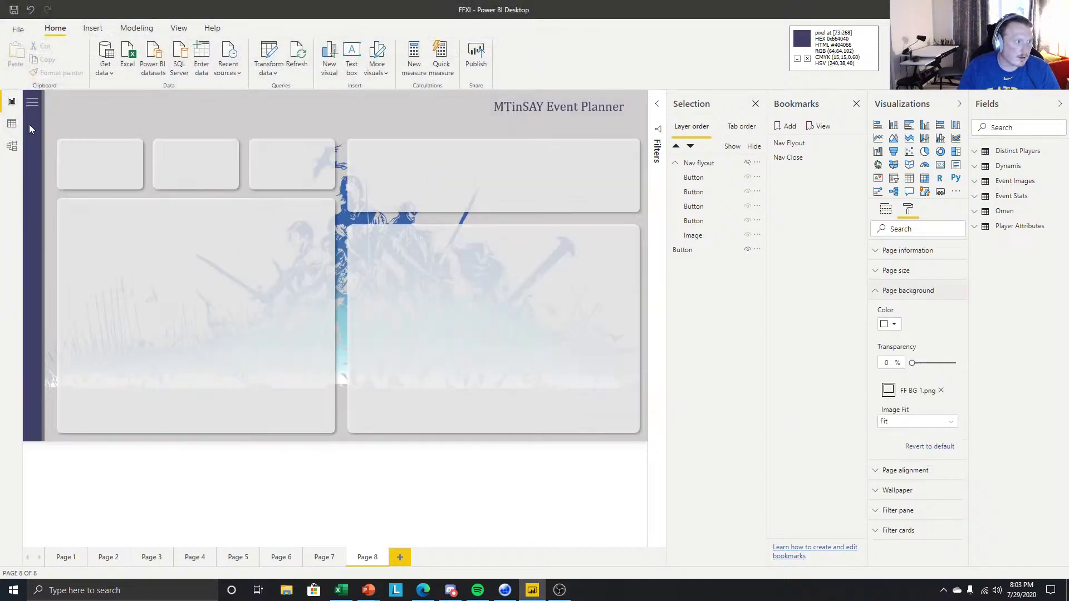
Show the navigation fly-out through its hamburger button and check how the menu buttons layer when the panel image is selected.
{"action": "left_click", "coordinate": [32, 104], "text": "ctrl"}
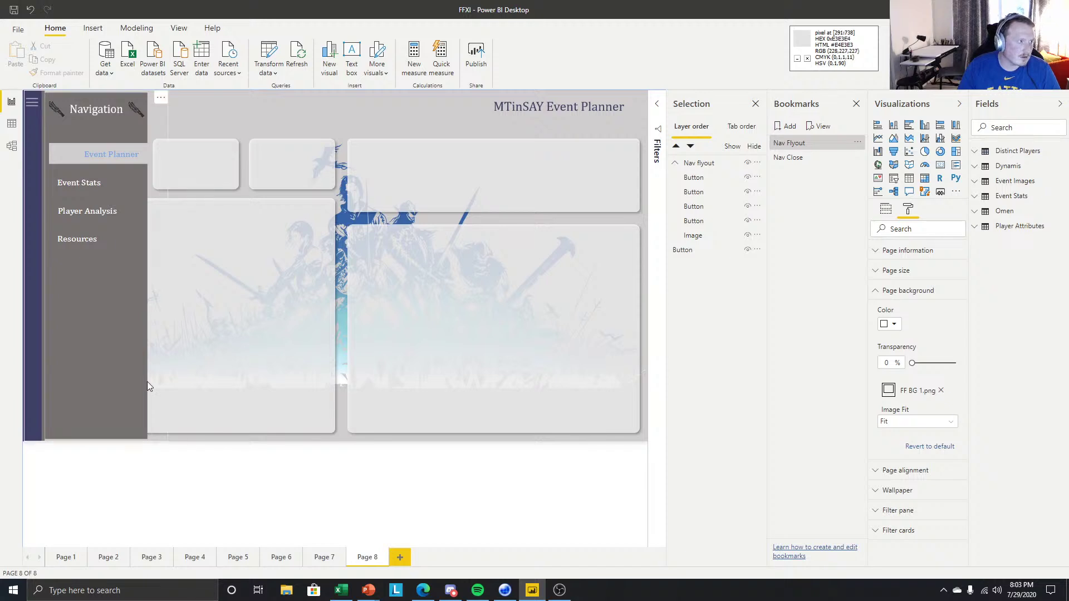
{"action": "left_click", "coordinate": [115, 384]}
{"action": "left_click", "coordinate": [115, 379]}
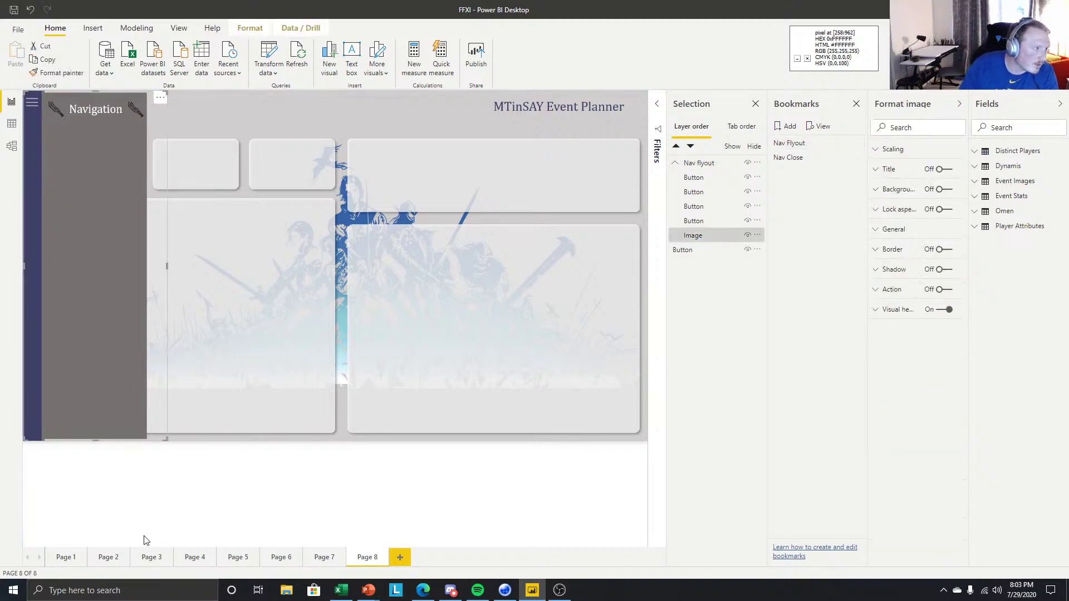
{"action": "left_click", "coordinate": [167, 515]}
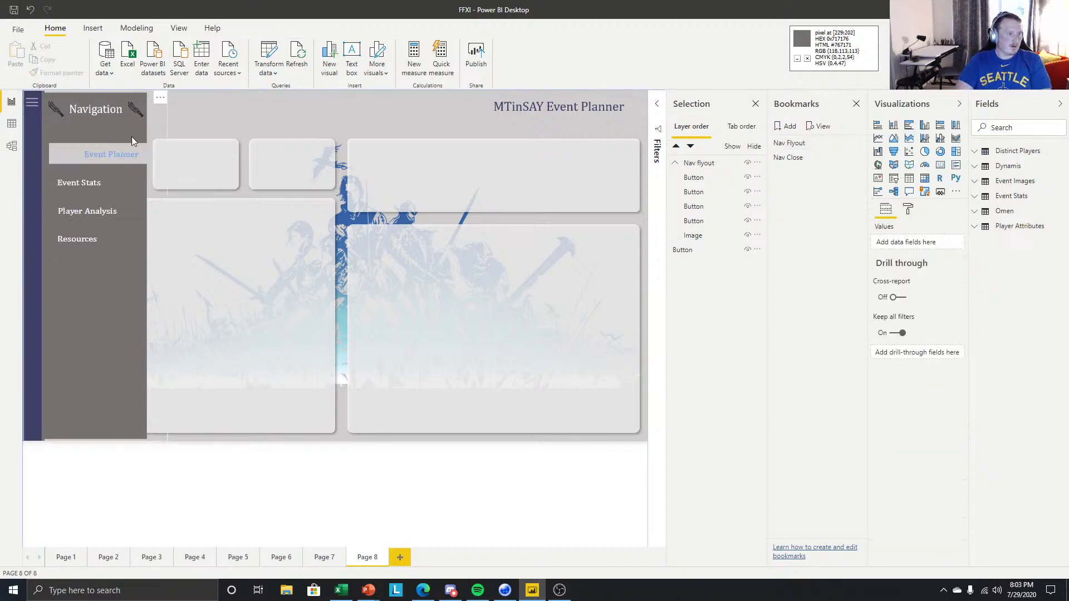
Examine how the Event Planner button and the grey panel image behave when selected and deselected in the open fly-out.
{"action": "left_click", "coordinate": [125, 152]}
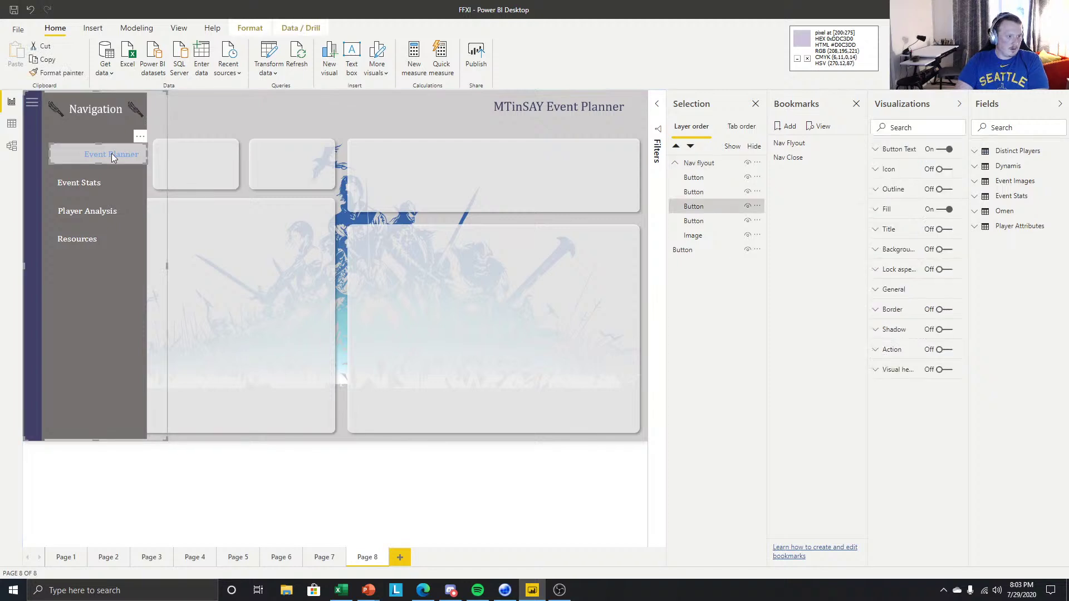
{"action": "left_click", "coordinate": [143, 483]}
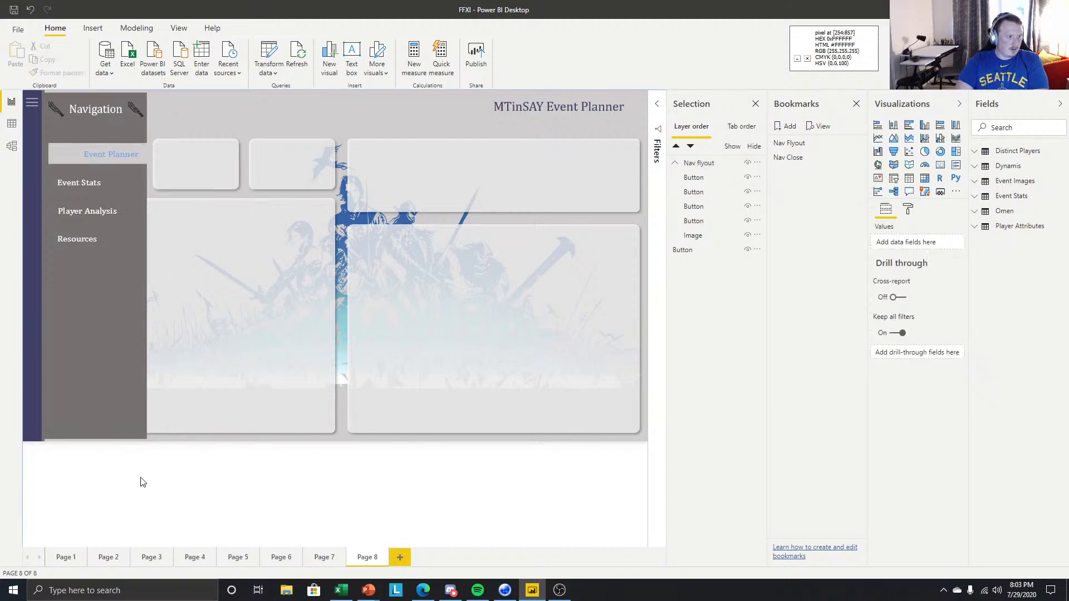
{"action": "left_click", "coordinate": [102, 152]}
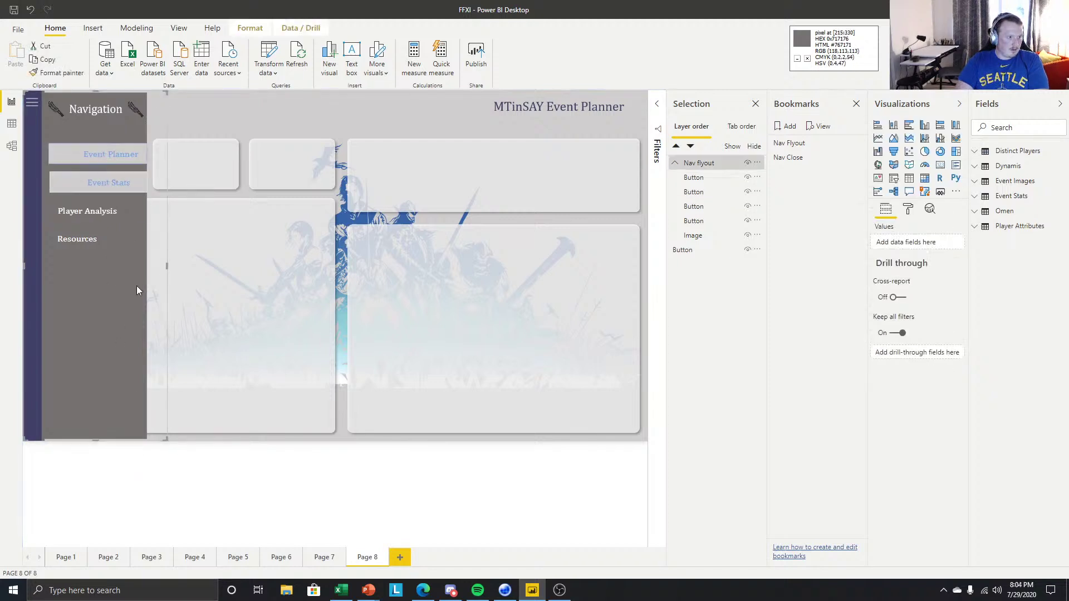
{"action": "left_click", "coordinate": [86, 150]}
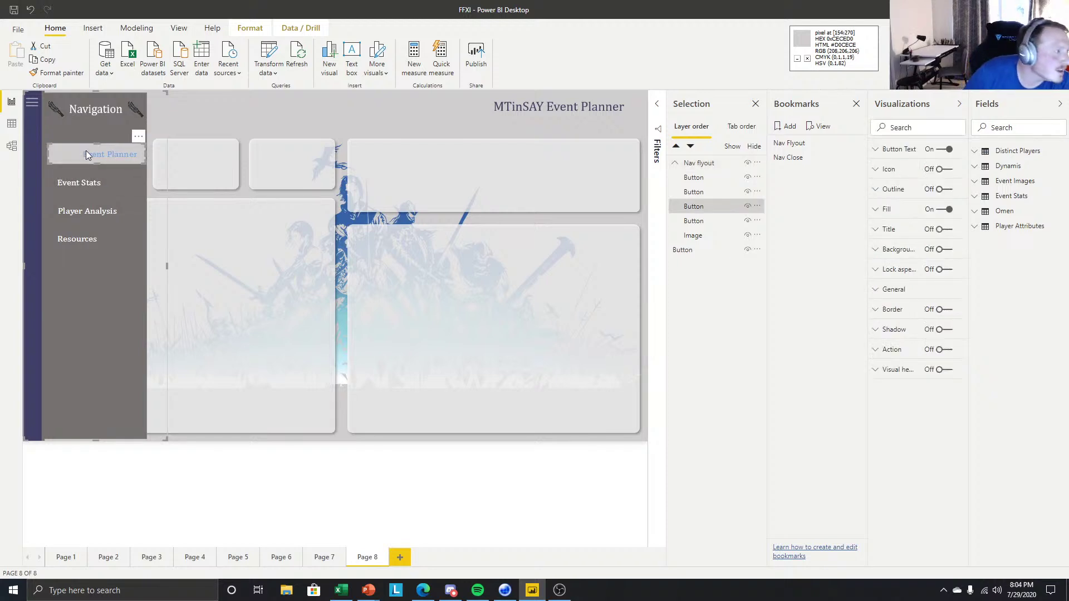
{"action": "left_click", "coordinate": [131, 512]}
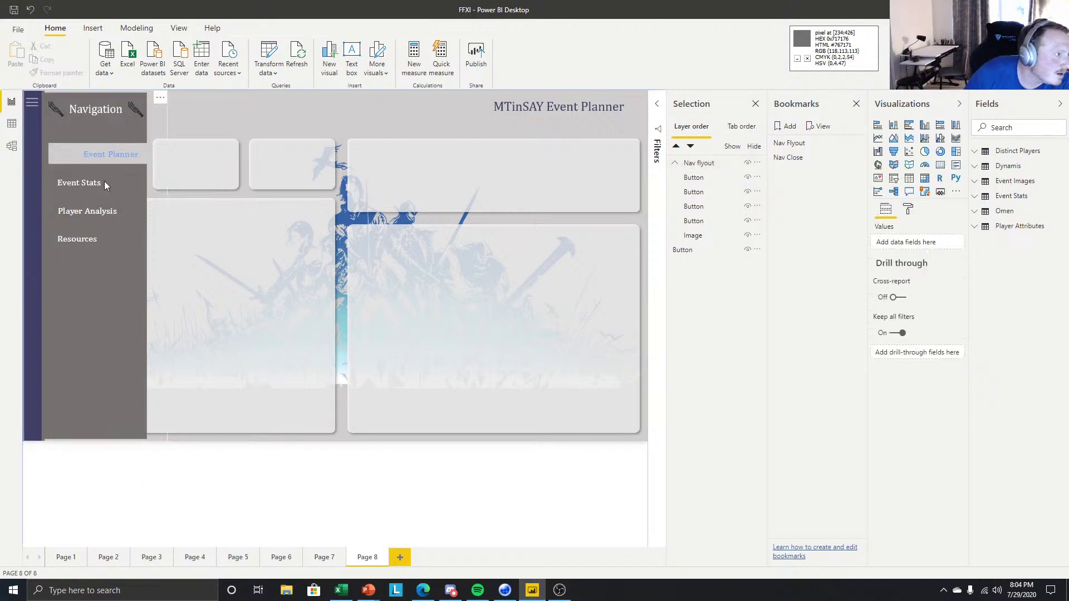
{"action": "left_click", "coordinate": [98, 147]}
{"action": "left_click", "coordinate": [169, 477]}
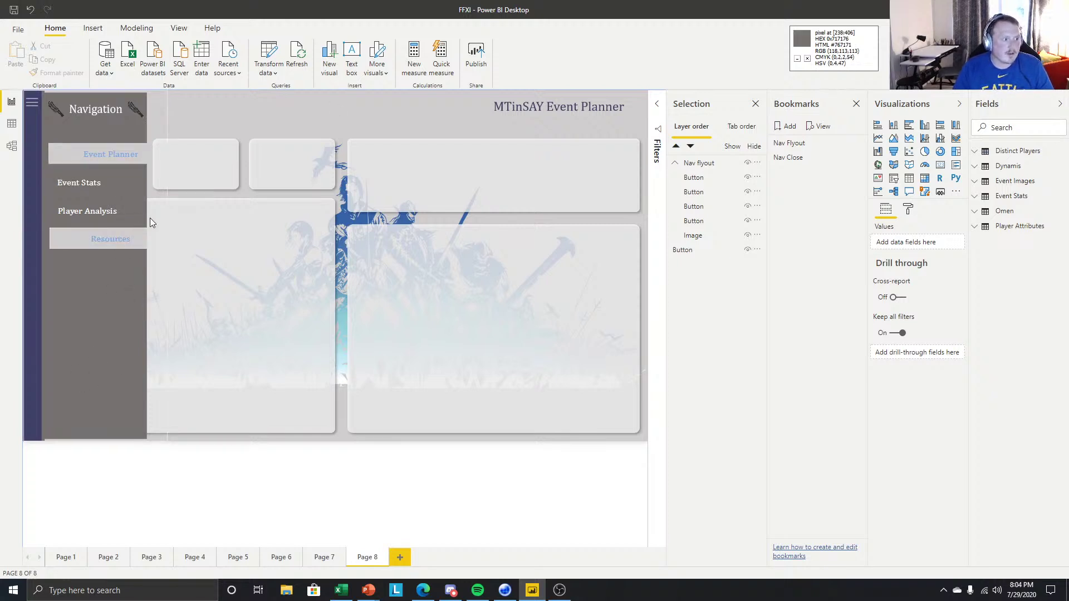
{"action": "left_click", "coordinate": [120, 295]}
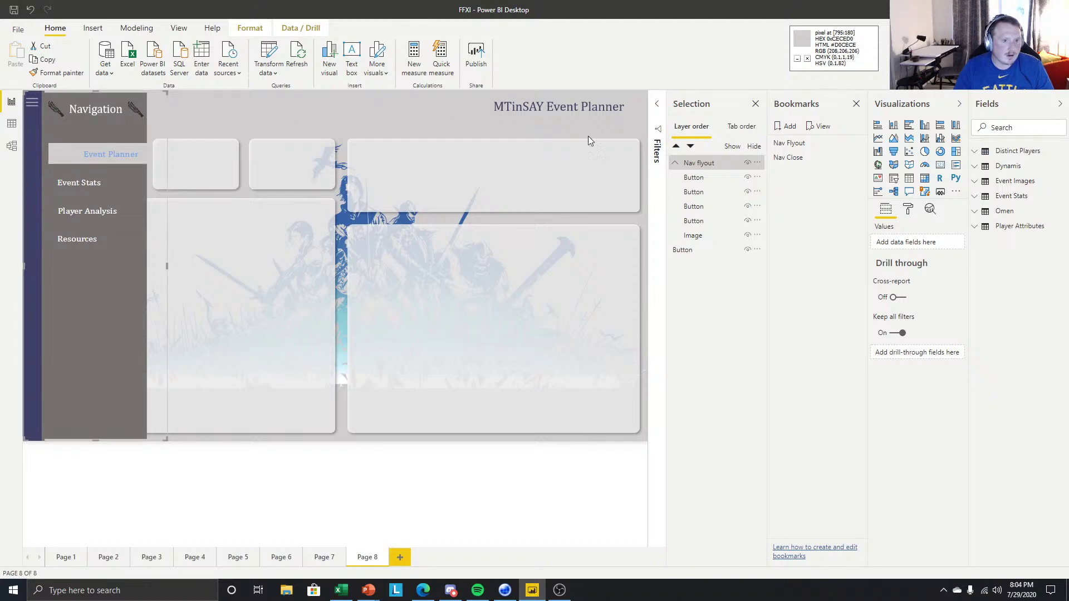
{"action": "left_click", "coordinate": [142, 318]}
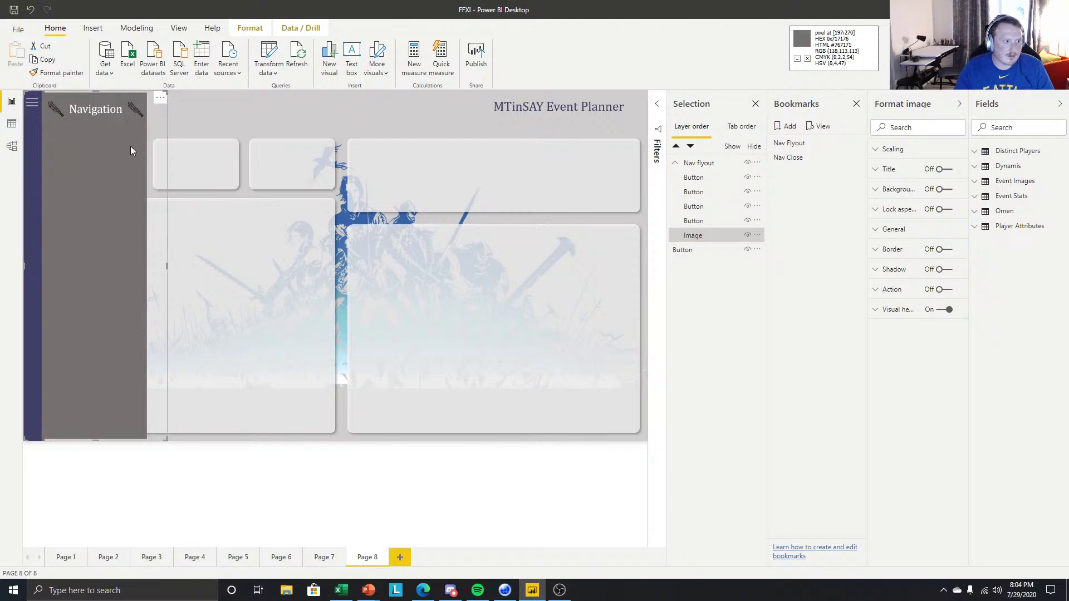
{"action": "left_click", "coordinate": [428, 102]}
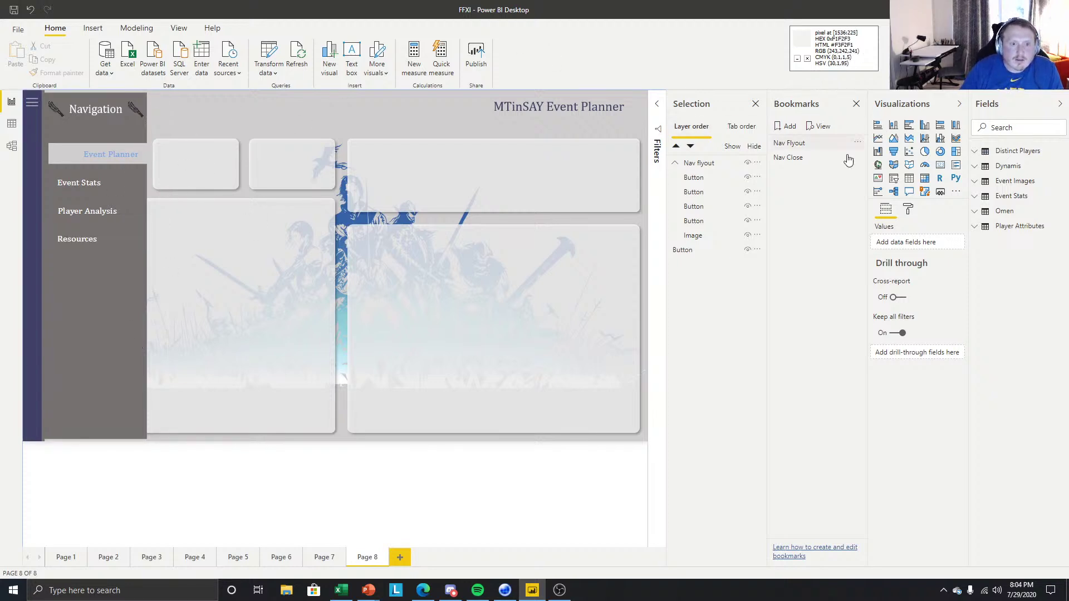
Add a bookmark limited to selected visuals, with its Data, Display and Current page options turned off.
{"action": "left_click", "coordinate": [786, 127]}
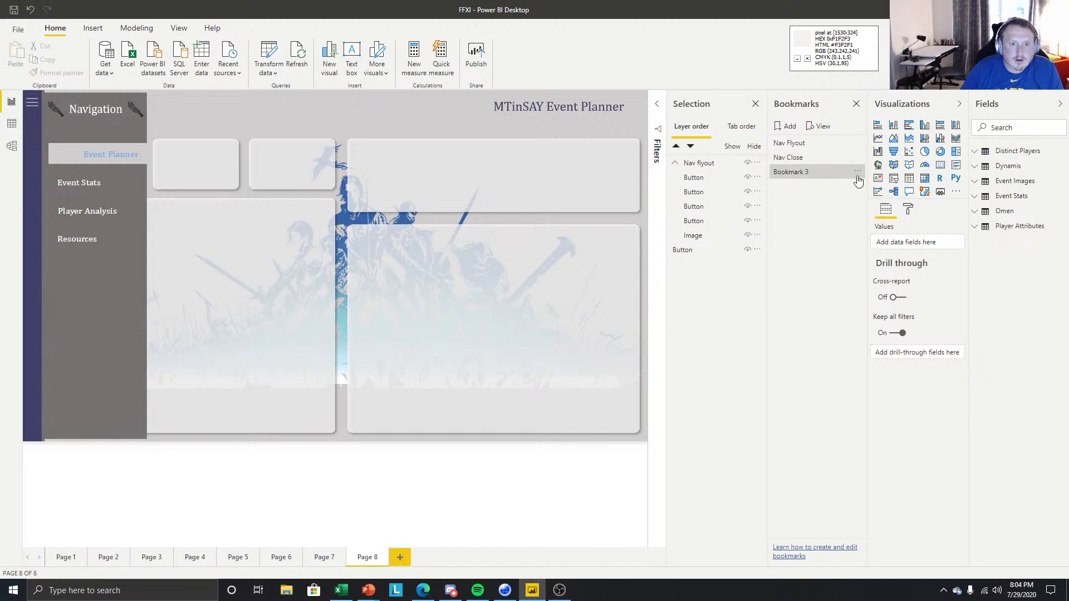
{"action": "left_click", "coordinate": [855, 172]}
{"action": "left_click", "coordinate": [881, 286]}
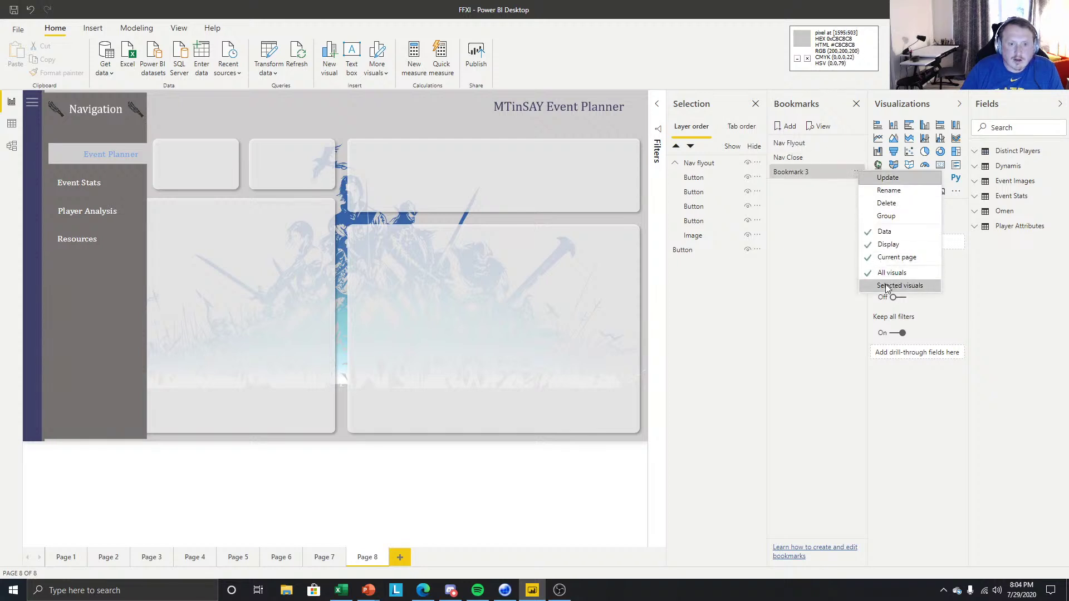
{"action": "left_click", "coordinate": [858, 172]}
{"action": "left_click", "coordinate": [866, 180]}
{"action": "left_click", "coordinate": [857, 171]}
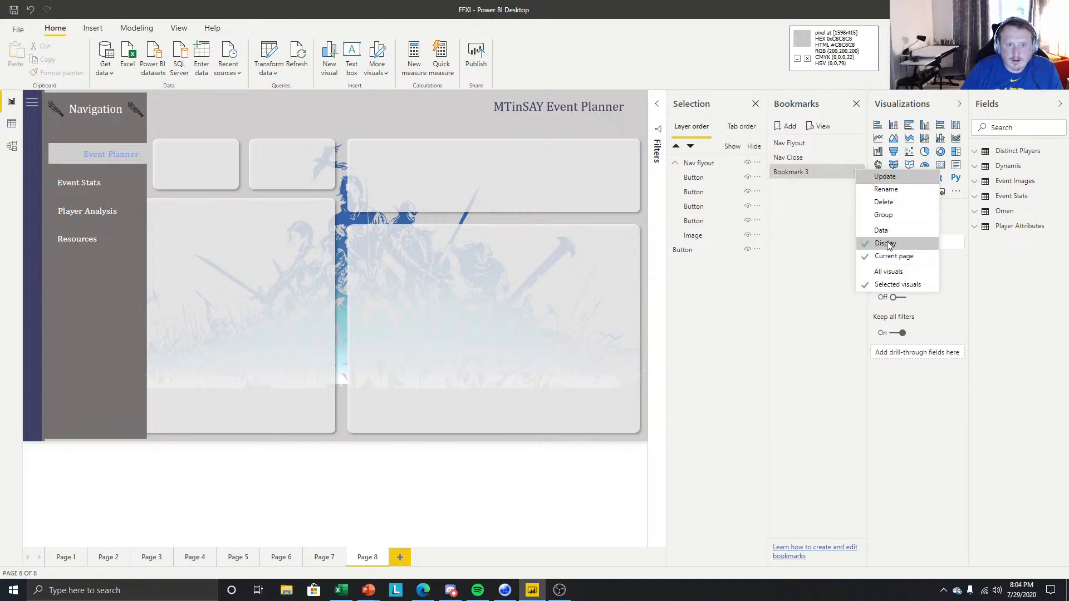
{"action": "left_click", "coordinate": [890, 243]}
{"action": "left_click", "coordinate": [860, 172]}
{"action": "left_click", "coordinate": [893, 260]}
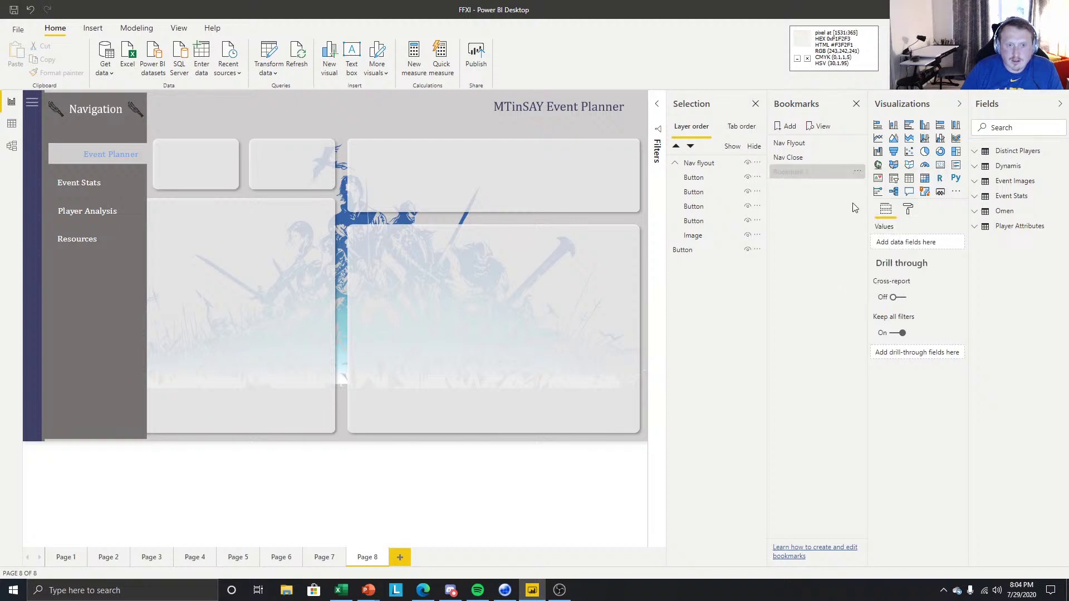
Rename the new bookmark as Safe Click.
{"action": "left_click", "coordinate": [858, 172]}
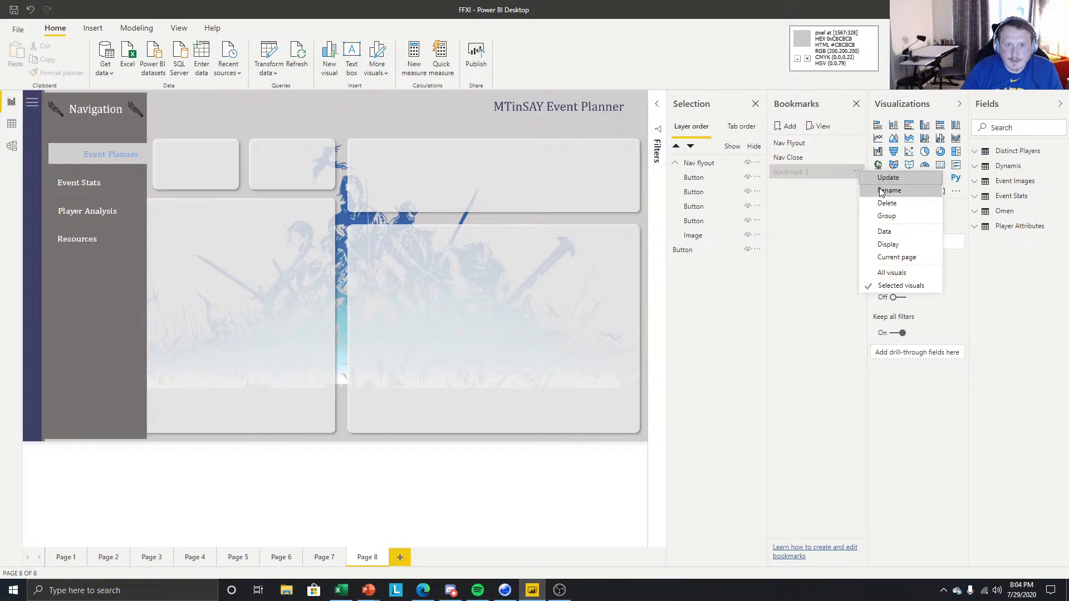
{"action": "left_click", "coordinate": [889, 191]}
{"action": "type", "text": "DS"}
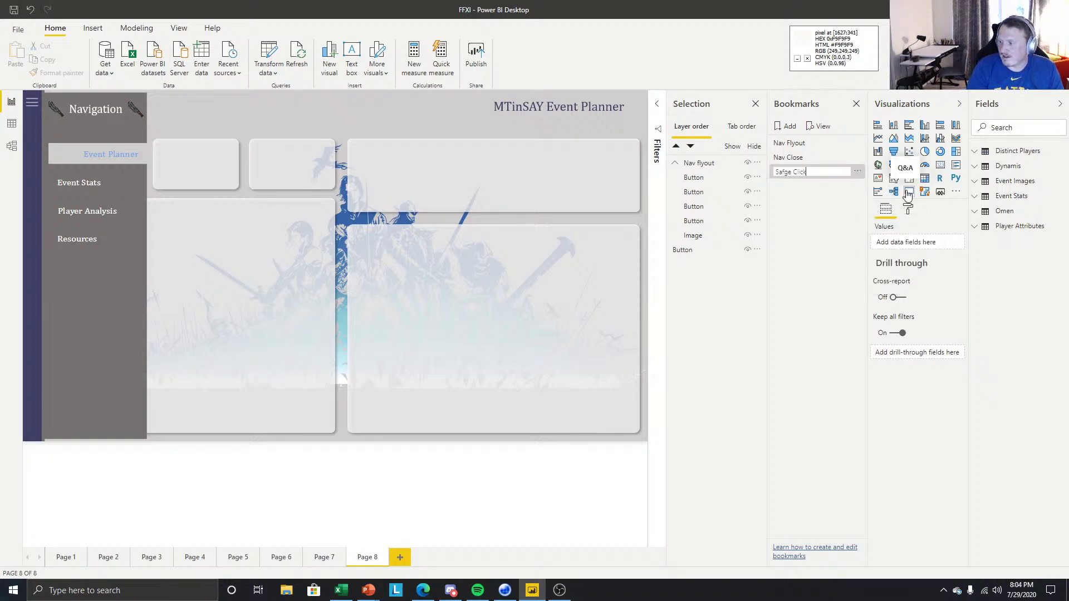
{"action": "left_click", "coordinate": [788, 173]}
{"action": "key", "text": "BackSpace"}
{"action": "key", "text": "Return"}
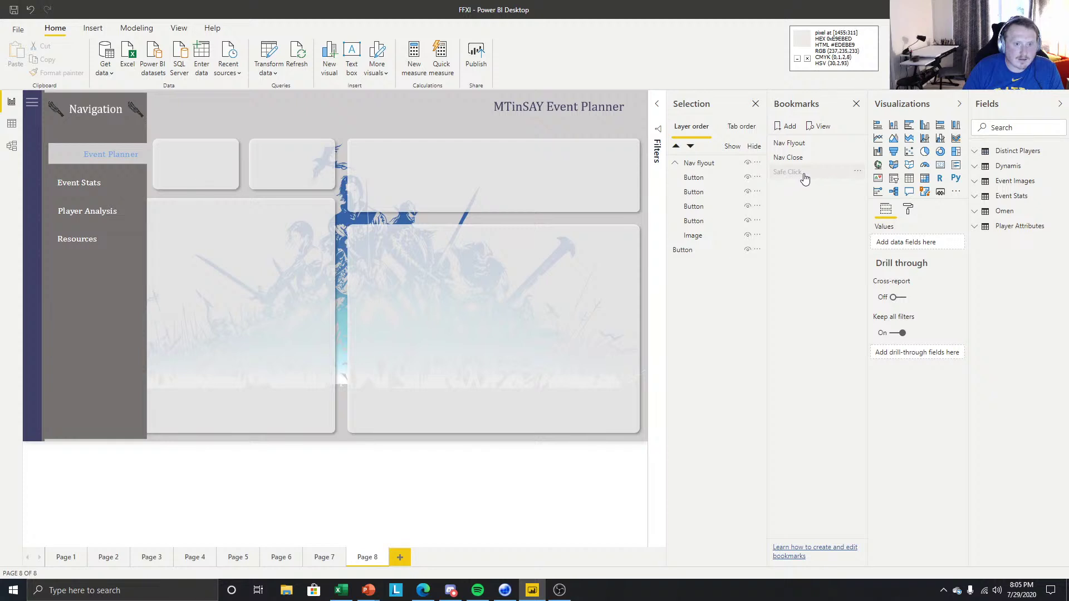
Select the panel image in the Nav flyout group, disable its visual header and enable its action.
{"action": "left_click", "coordinate": [805, 177]}
{"action": "left_click", "coordinate": [116, 312]}
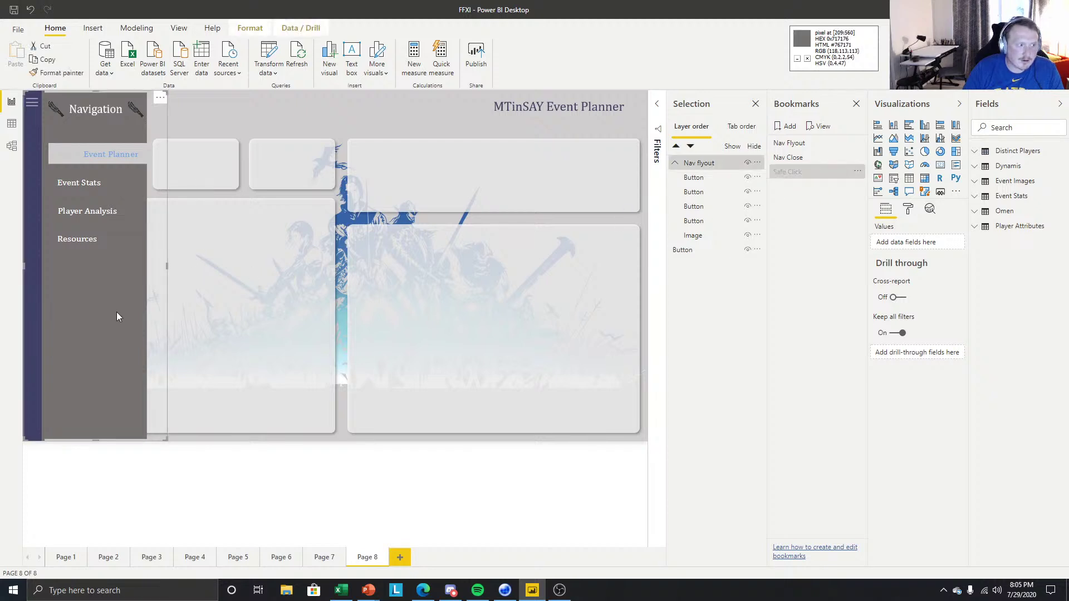
{"action": "left_click", "coordinate": [118, 315]}
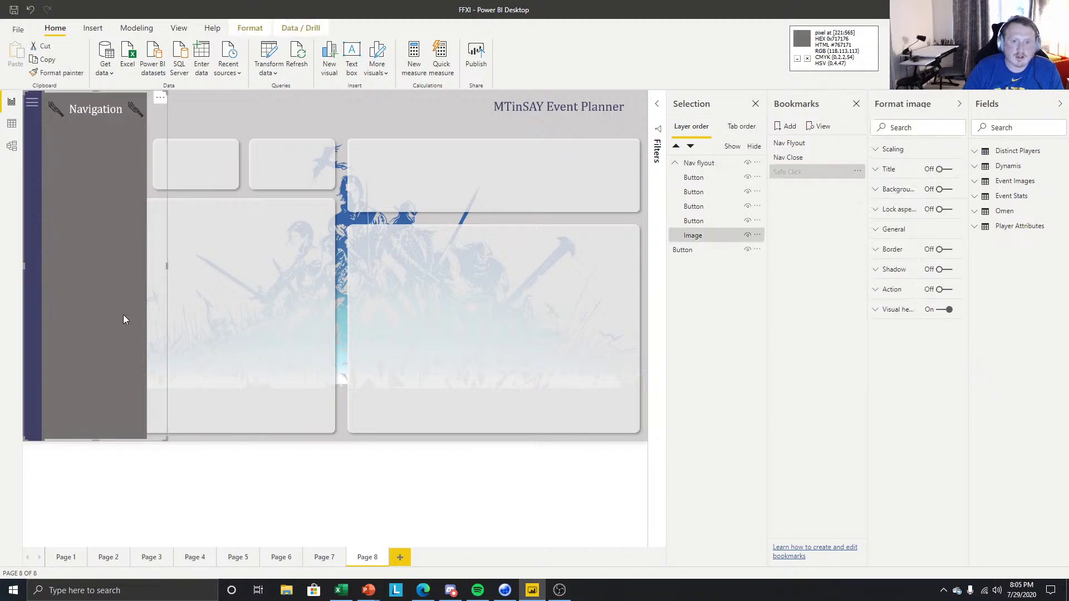
{"action": "left_click", "coordinate": [944, 309]}
{"action": "left_click", "coordinate": [944, 289]}
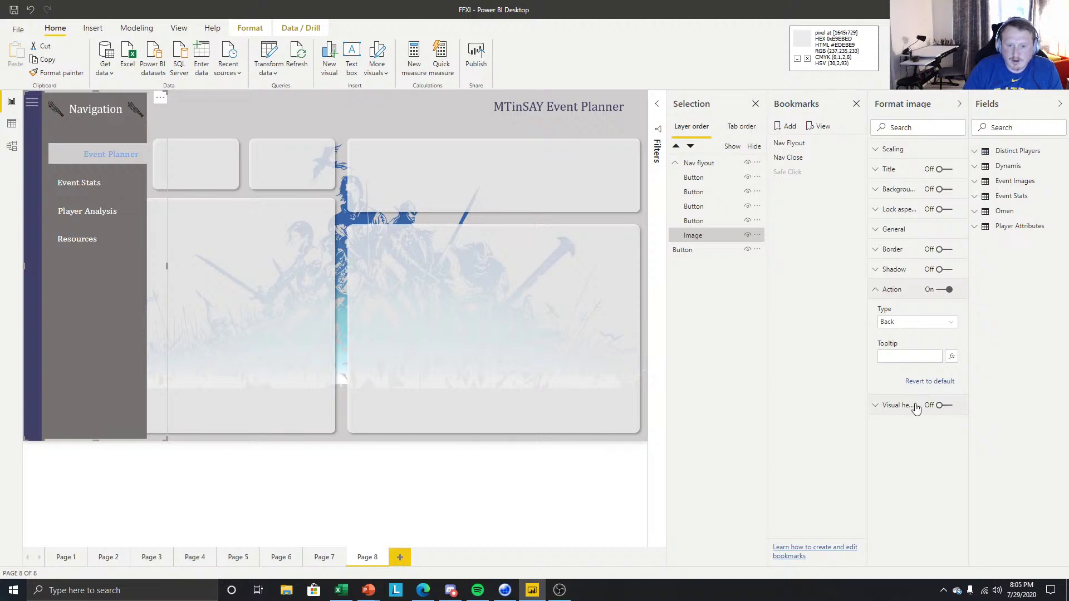
Set the panel image's action to the Safe Click bookmark with "." as tooltip, and test selecting the panel.
{"action": "left_click", "coordinate": [933, 323]}
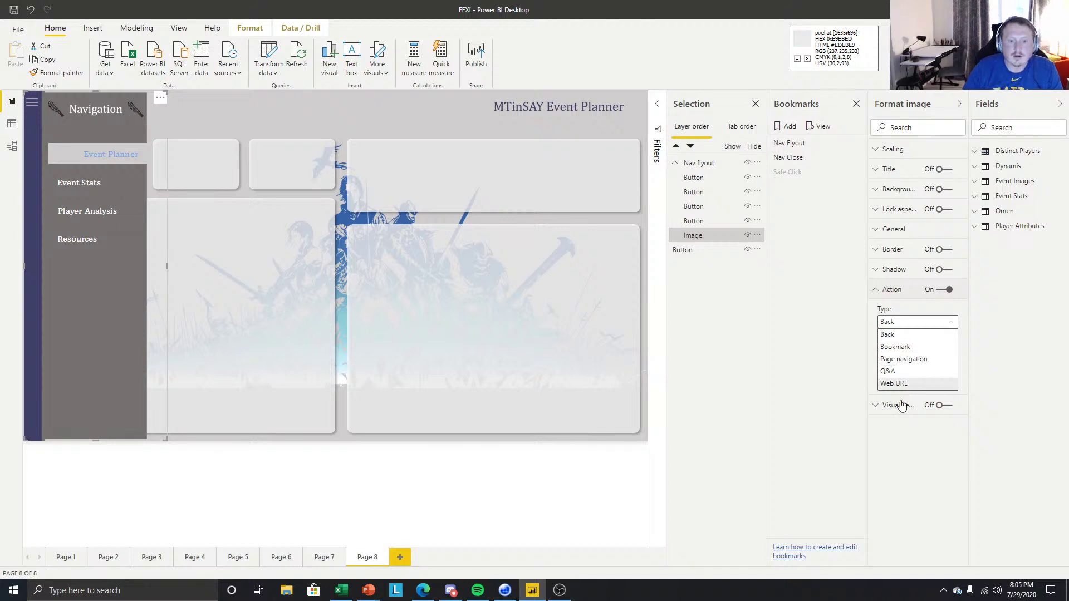
{"action": "left_click", "coordinate": [914, 347]}
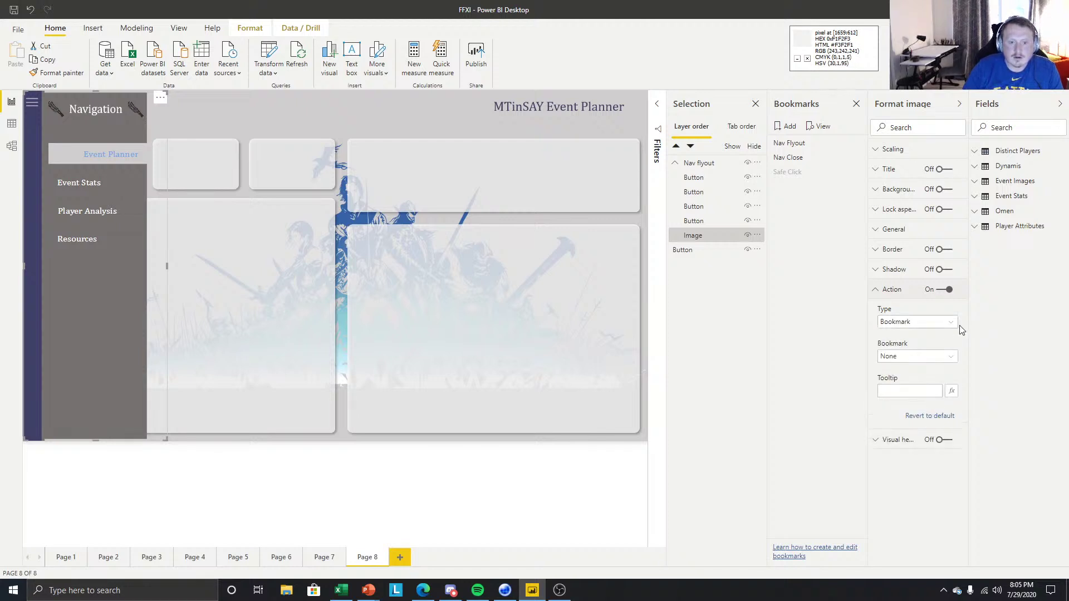
{"action": "left_click", "coordinate": [915, 365]}
{"action": "left_click", "coordinate": [909, 405]}
{"action": "left_click", "coordinate": [910, 391]}
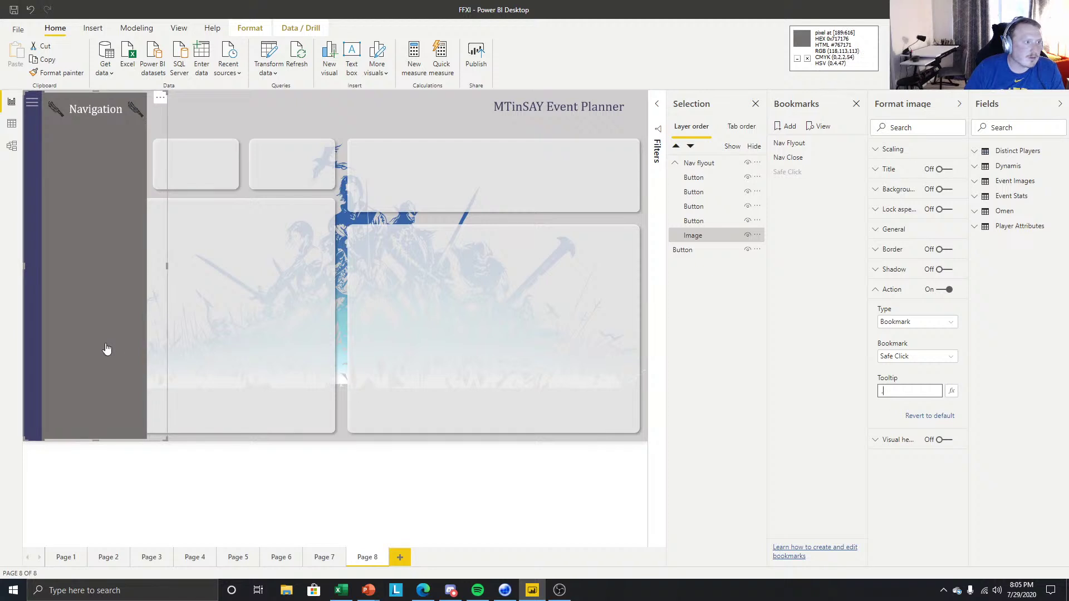
{"action": "left_click", "coordinate": [216, 497]}
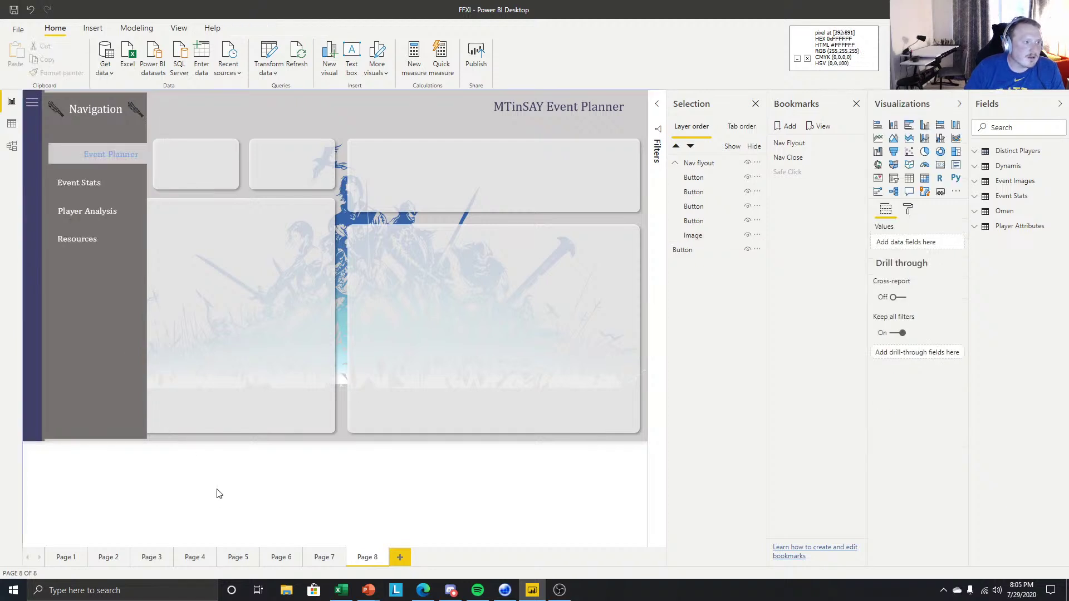
{"action": "left_click", "coordinate": [77, 355]}
{"action": "left_click", "coordinate": [174, 461]}
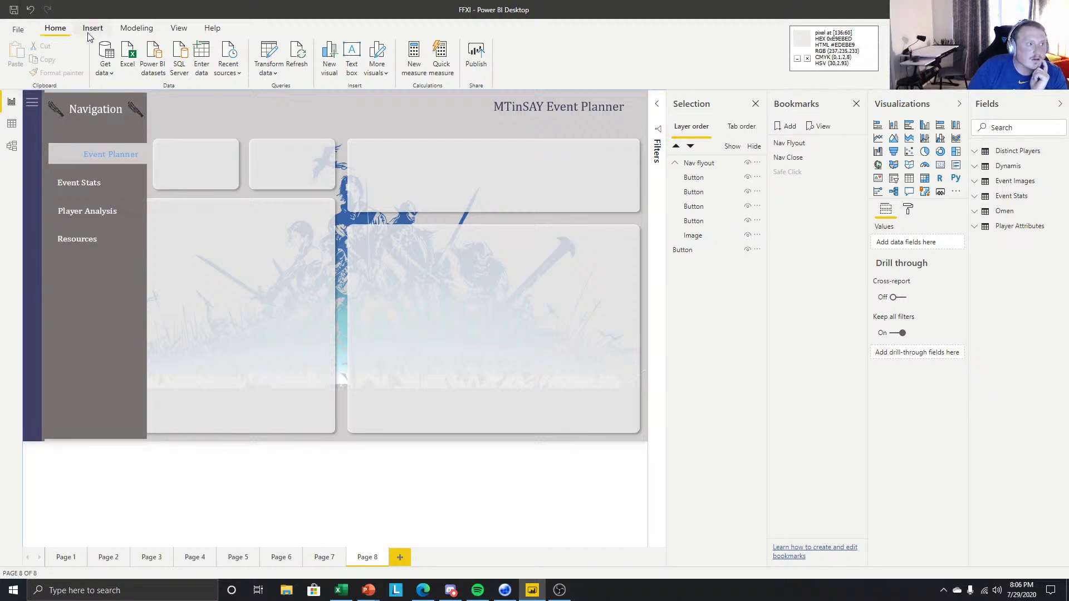
Narrow the Nav flyout group from its left edge and nudge it back against the purple sidebar.
{"action": "left_click", "coordinate": [76, 121]}
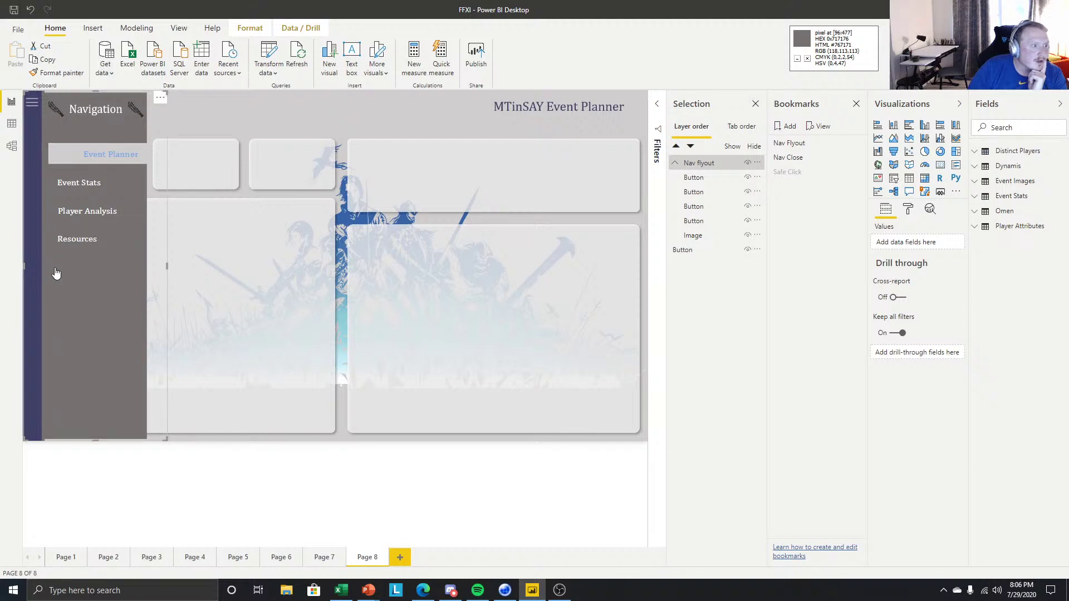
{"action": "left_click_drag", "start_coordinate": [23, 267], "coordinate": [51, 272]}
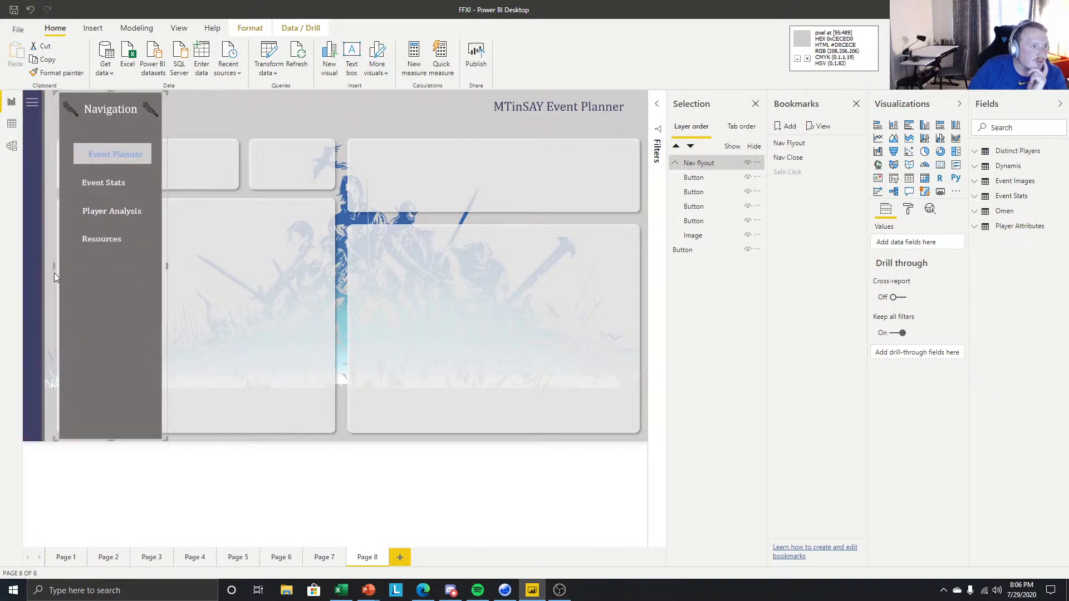
{"action": "key", "text": "Left"}
{"action": "key", "text": "Left"}
{"action": "key", "text": "Left"}
{"action": "key", "text": "Left"}
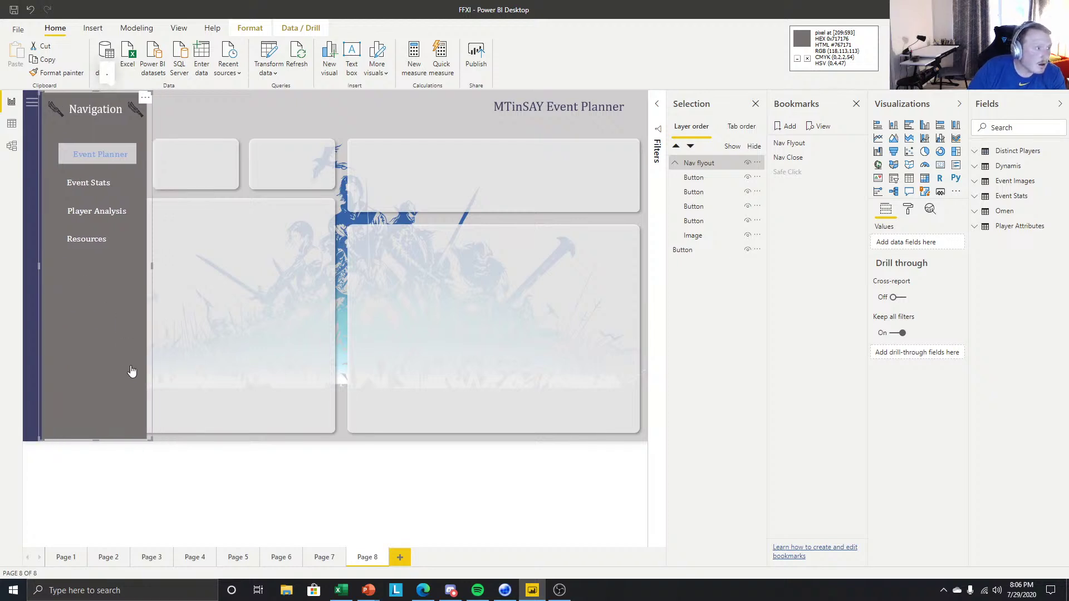
{"action": "key", "text": "Right"}
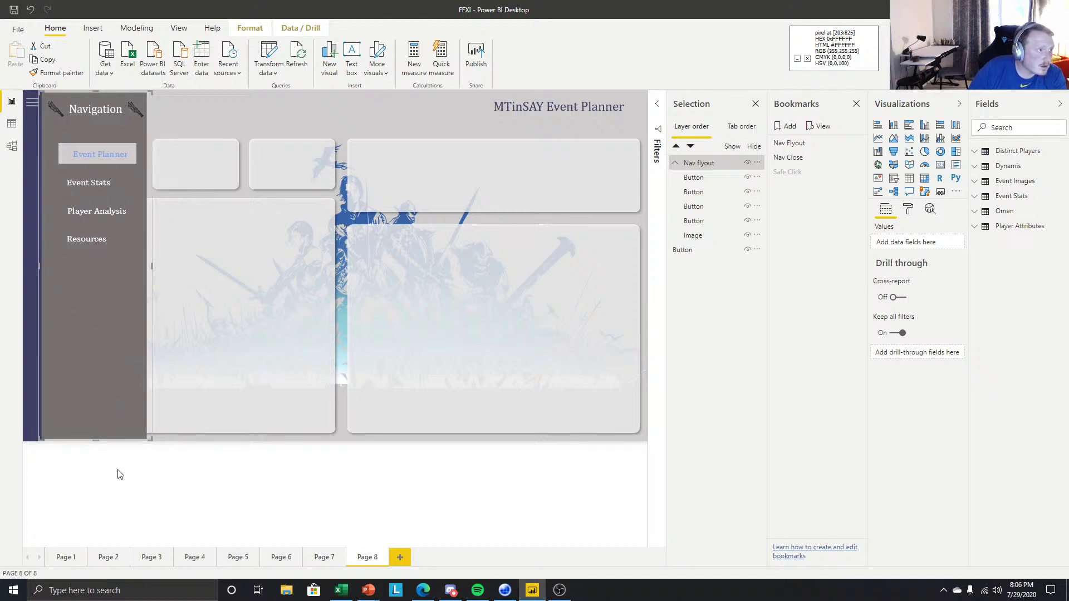
{"action": "key", "text": "Right"}
{"action": "key", "text": "Left"}
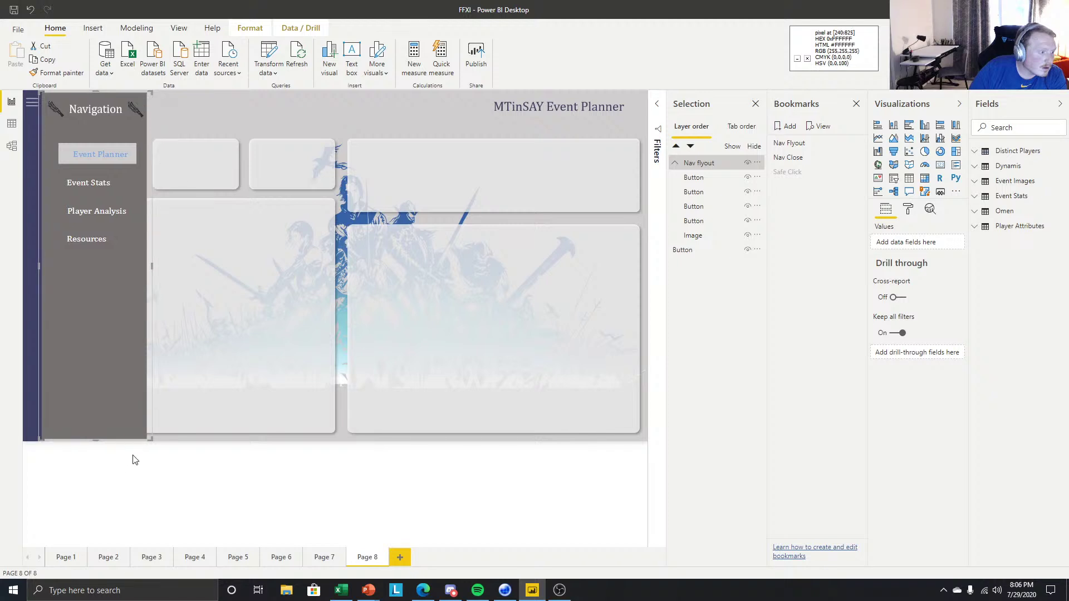
Nudge the Nav flyout group sideways to try its fit against the purple sidebar.
{"action": "left_click", "coordinate": [132, 457]}
{"action": "left_click", "coordinate": [123, 295]}
{"action": "key", "text": "Right"}
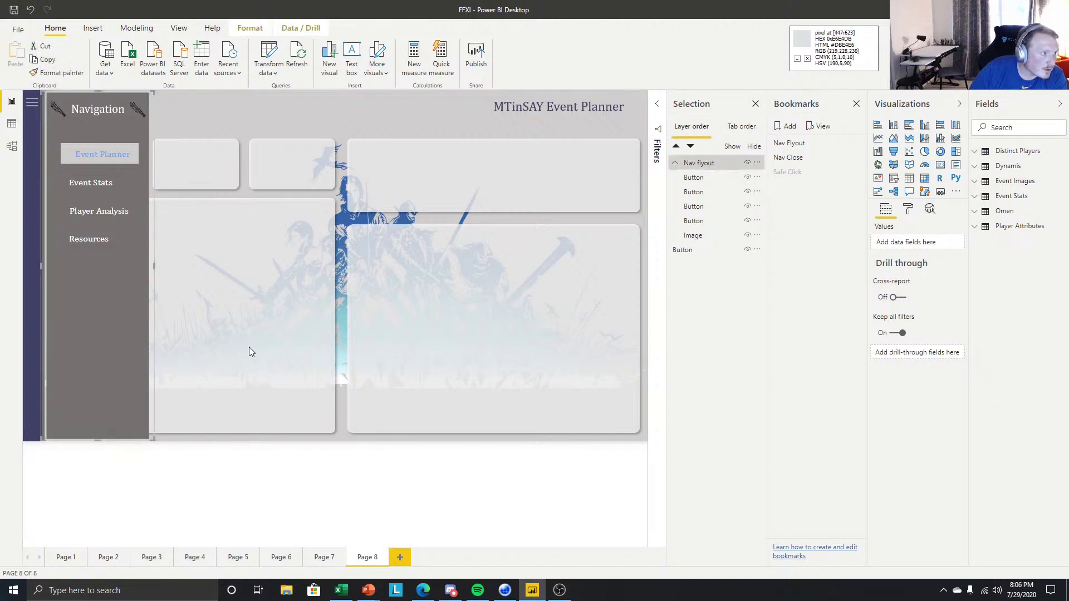
{"action": "key", "text": "Left"}
{"action": "key", "text": "Right"}
Set the Nav flyout group's X position to 32, trying neighbouring values to align it with the purple sidebar.
{"action": "left_click", "coordinate": [908, 209]}
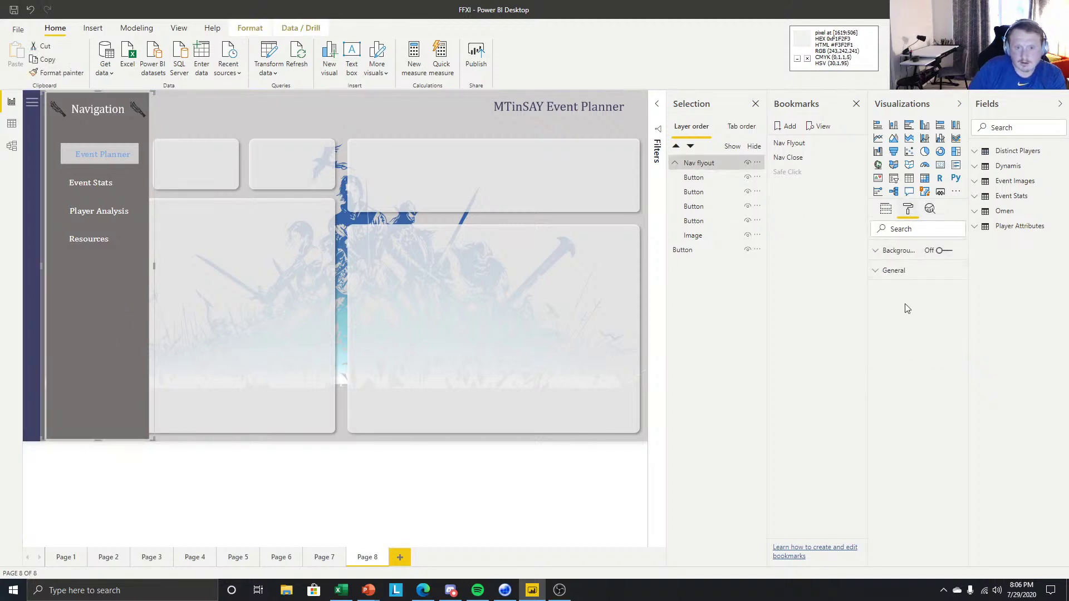
{"action": "left_click", "coordinate": [908, 274]}
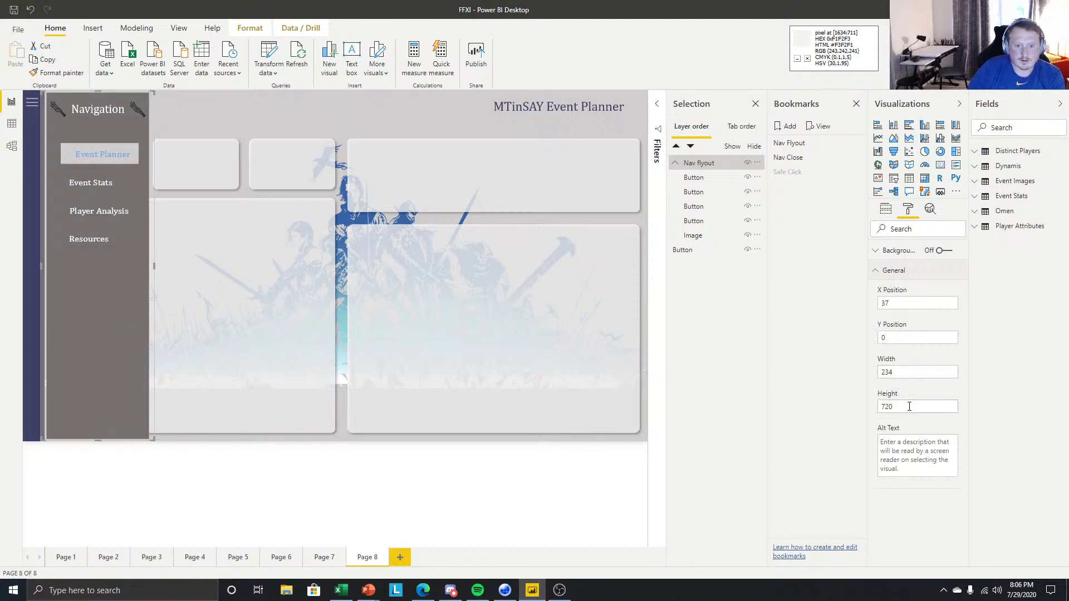
{"action": "left_click", "coordinate": [902, 304]}
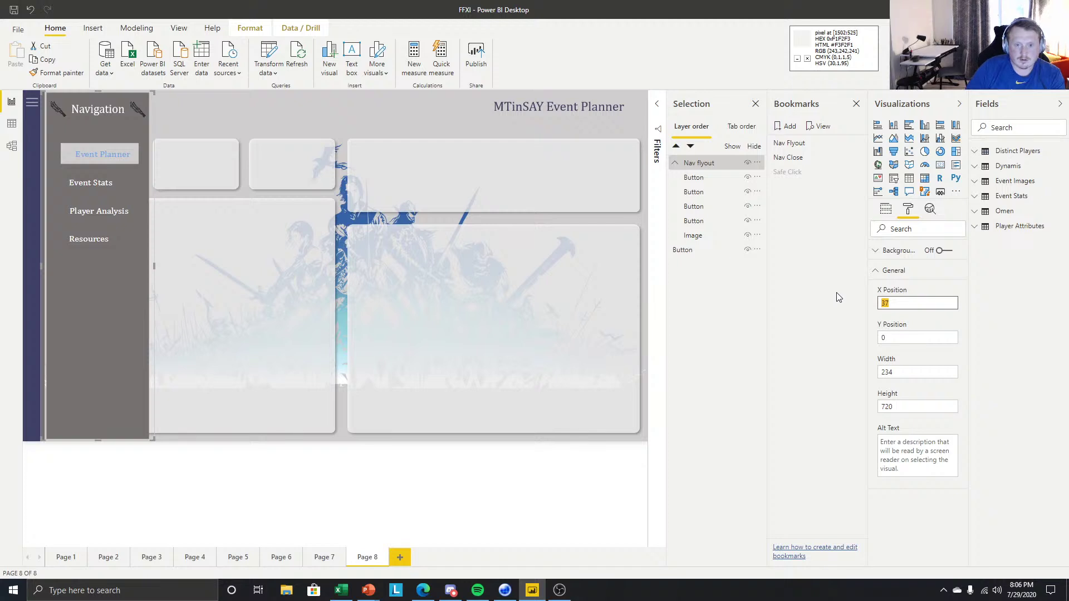
{"action": "type", "text": "36"}
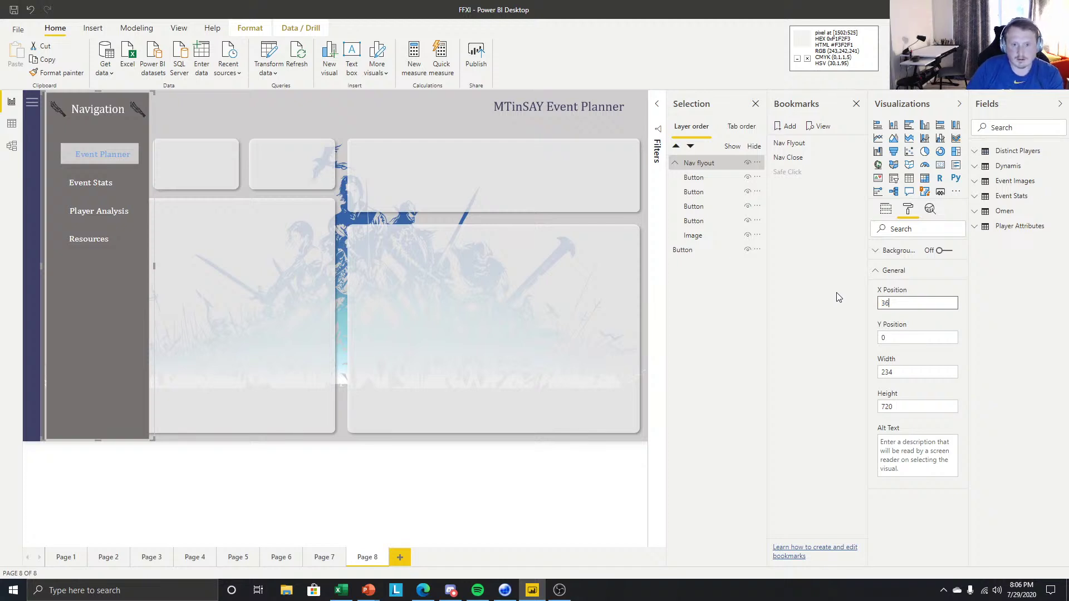
{"action": "key", "text": "BackSpace"}
{"action": "type", "text": "4"}
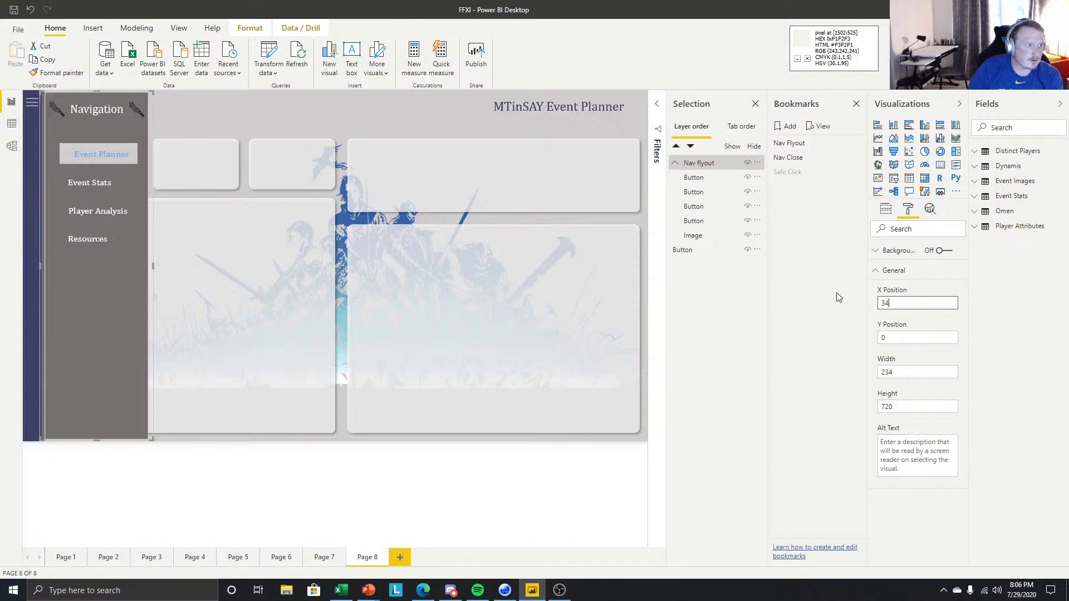
{"action": "type", "text": "2"}
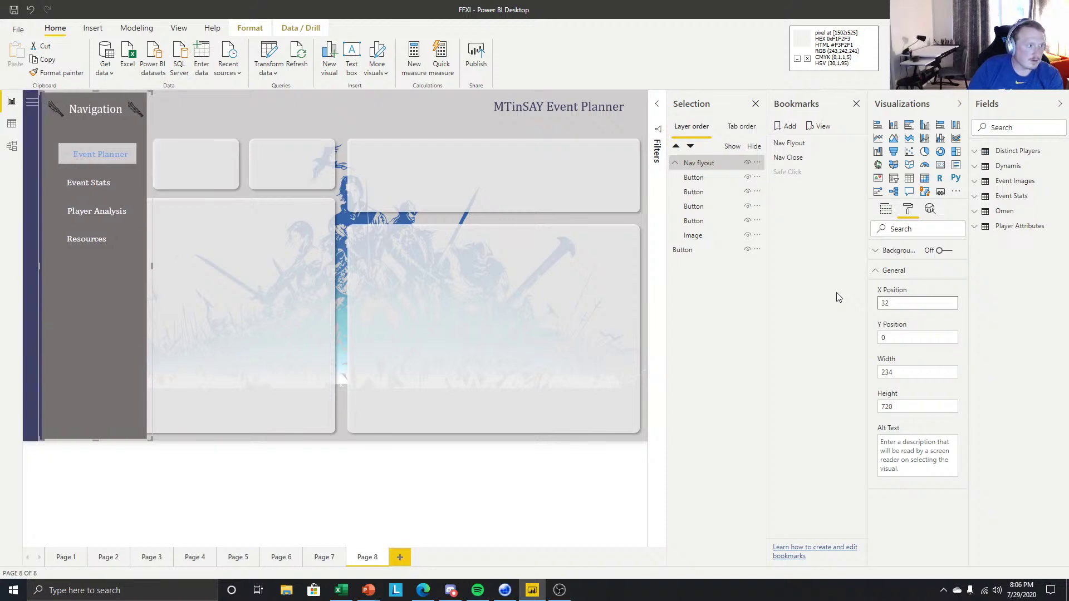
{"action": "key", "text": "BackSpace"}
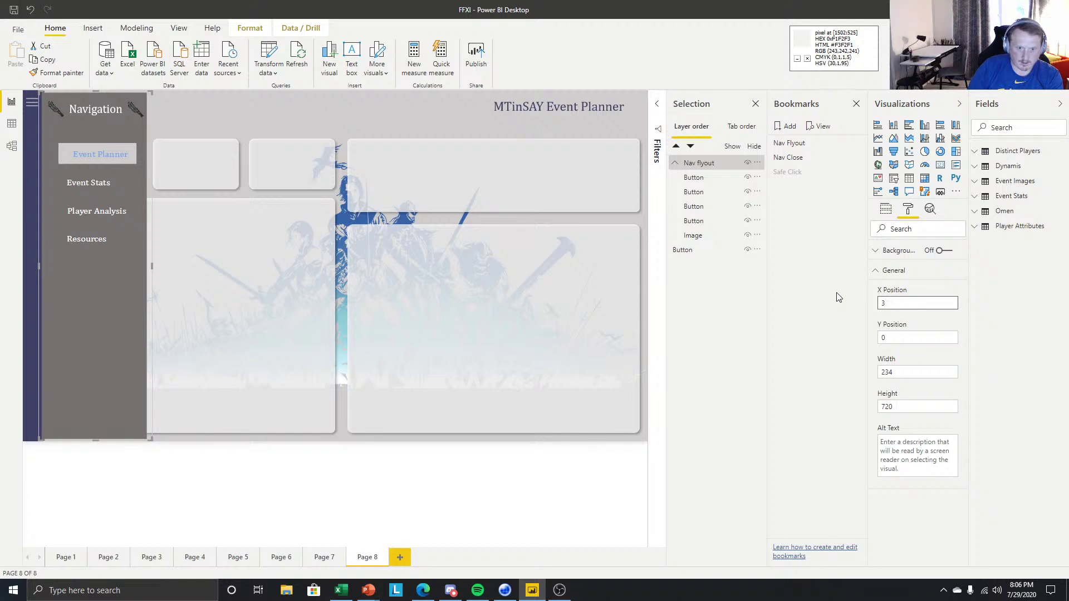
{"action": "type", "text": "3"}
{"action": "key", "text": "BackSpace"}
{"action": "type", "text": "2"}
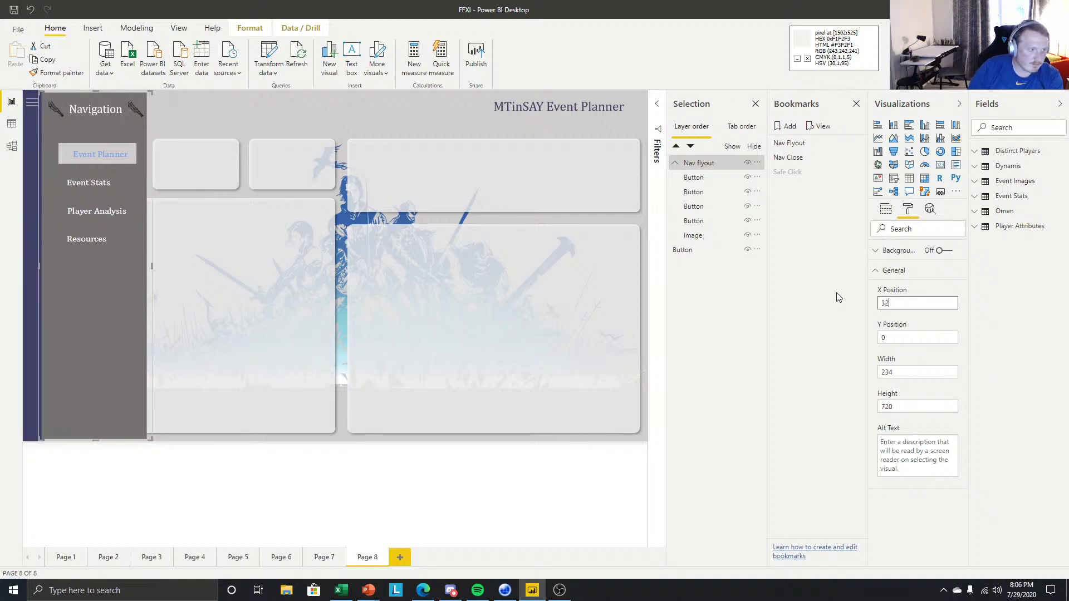
{"action": "left_click", "coordinate": [399, 477]}
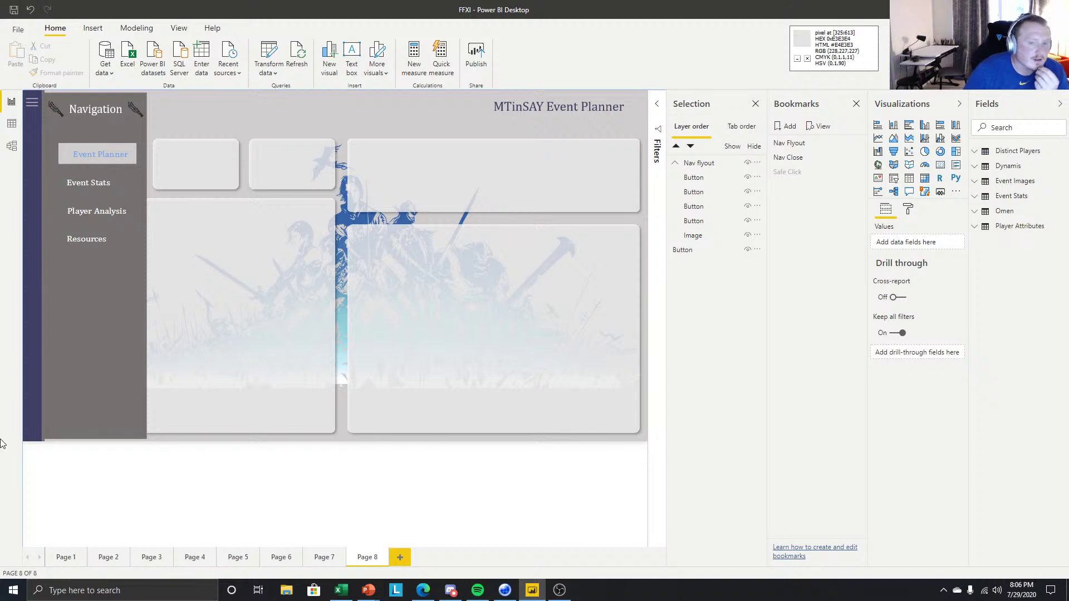
Switch to YouTube Studio in the browser, examine how its side menu expands and collapses, and return to the report.
{"action": "left_click", "coordinate": [425, 593]}
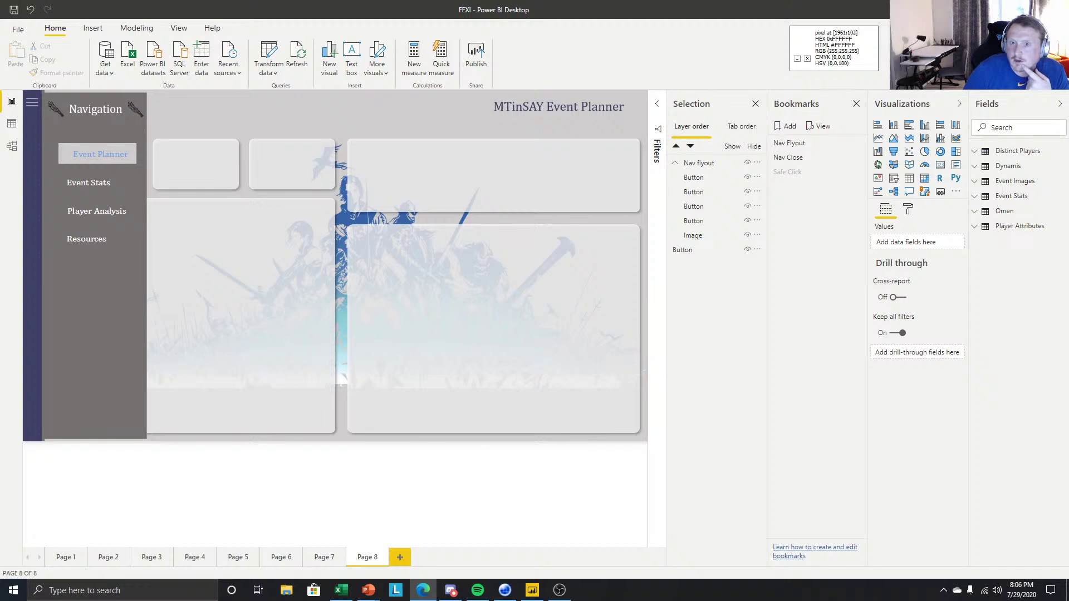
{"action": "left_click_drag", "start_coordinate": [1068, 57], "coordinate": [780, 1]}
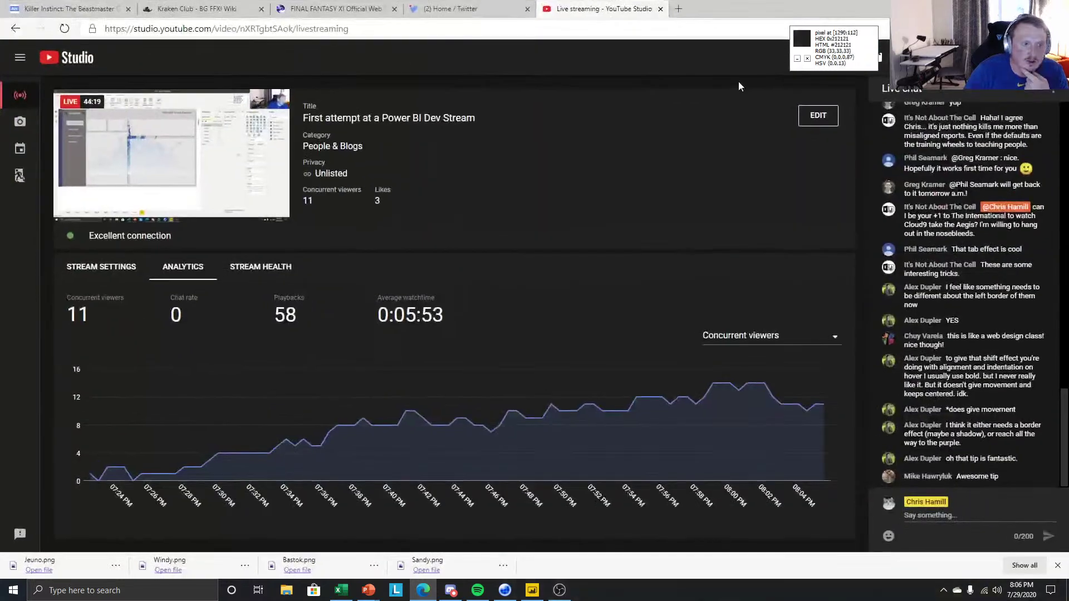
{"action": "left_click", "coordinate": [20, 65]}
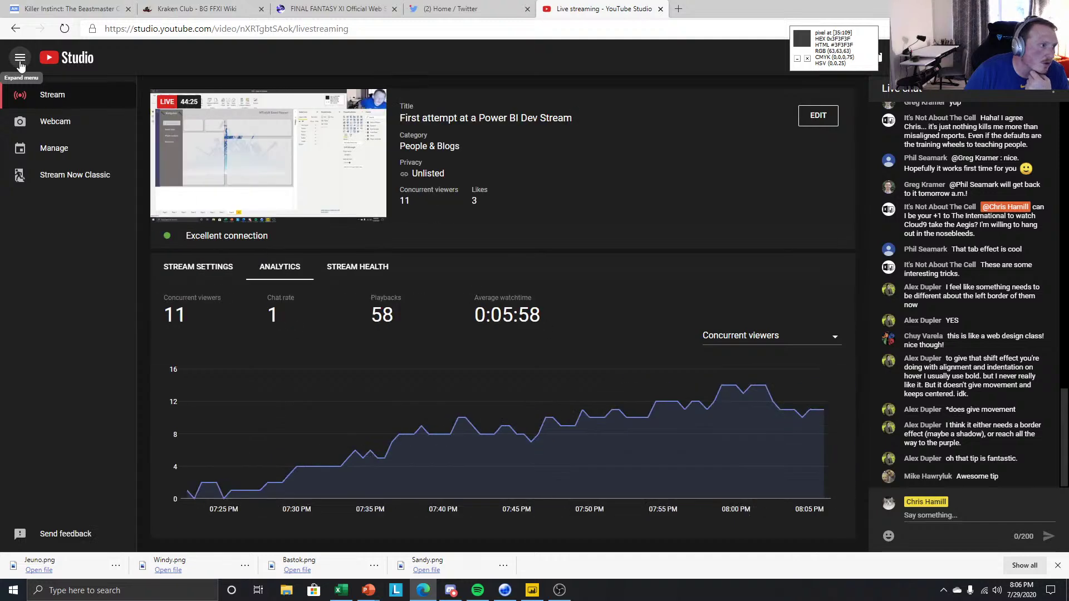
{"action": "left_click", "coordinate": [20, 65]}
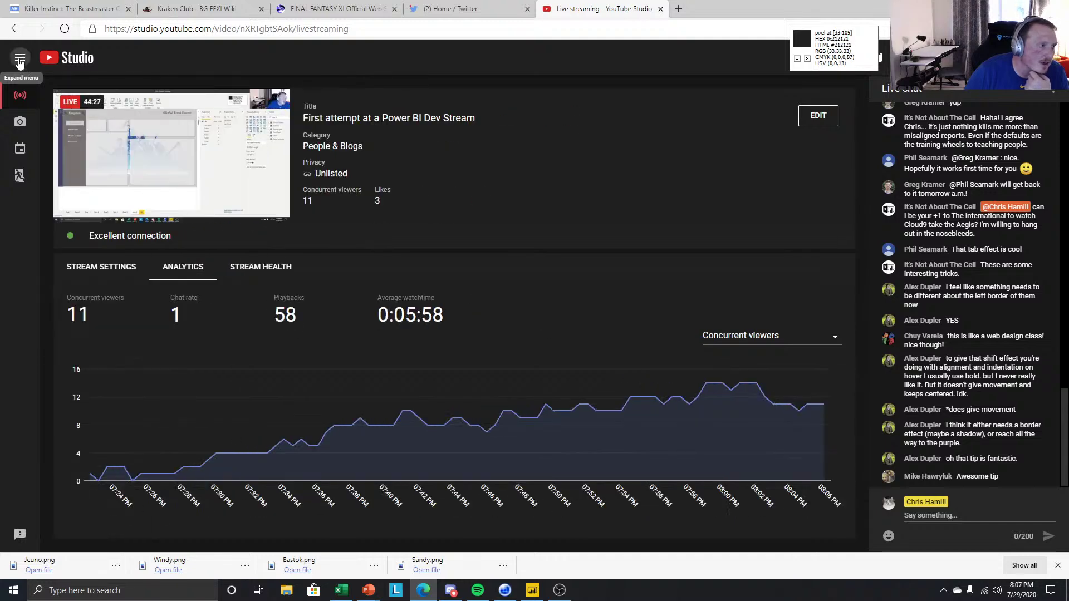
{"action": "left_click", "coordinate": [20, 66]}
{"action": "left_click", "coordinate": [21, 66]}
{"action": "left_click_drag", "start_coordinate": [867, 5], "coordinate": [1068, 100]}
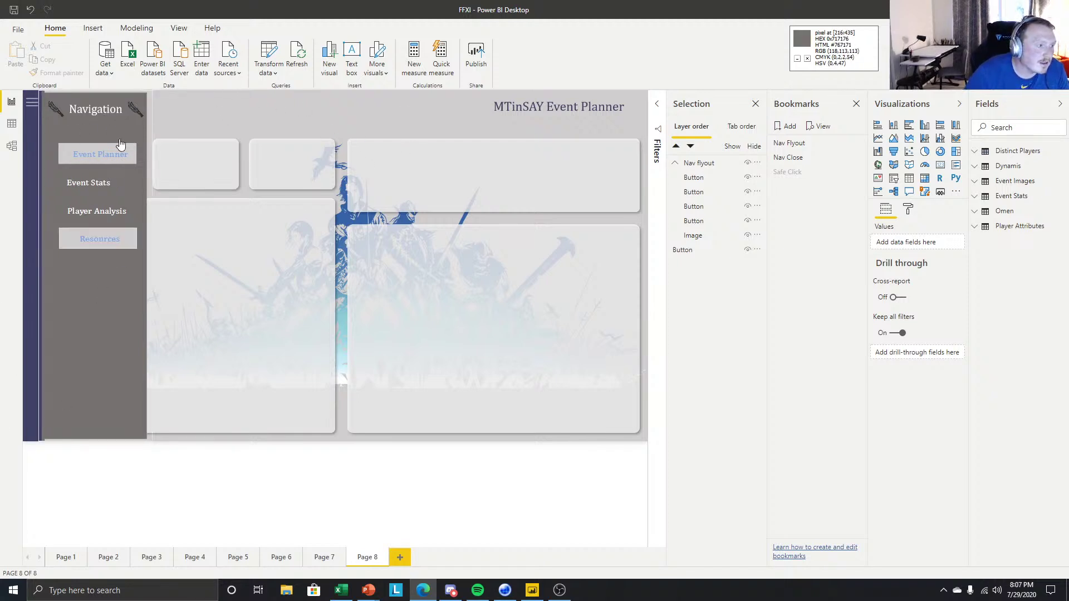
Widen the Event Planner button so it reaches the navigation panel's right edge and extends closer to the purple sidebar.
{"action": "left_click", "coordinate": [101, 155]}
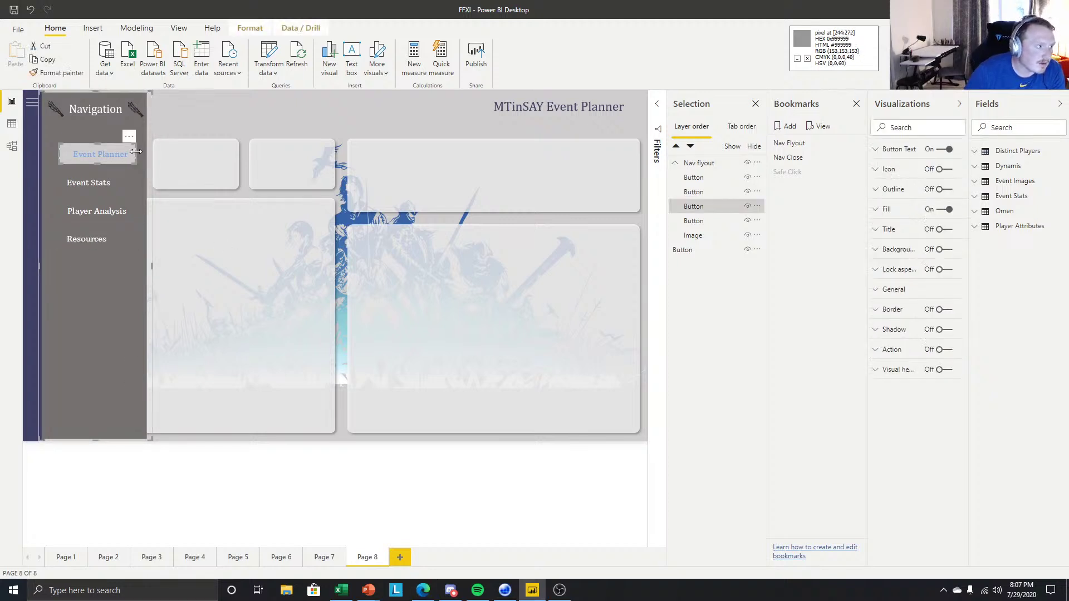
{"action": "left_click_drag", "start_coordinate": [138, 158], "coordinate": [148, 157]}
{"action": "left_click_drag", "start_coordinate": [146, 152], "coordinate": [144, 155]}
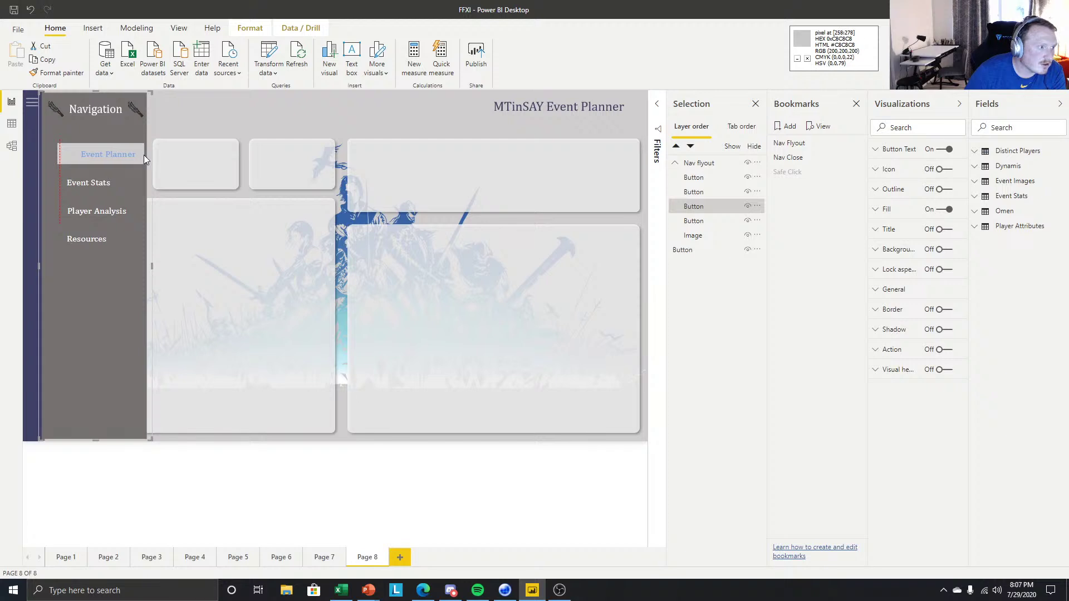
{"action": "left_click_drag", "start_coordinate": [58, 160], "coordinate": [49, 161]}
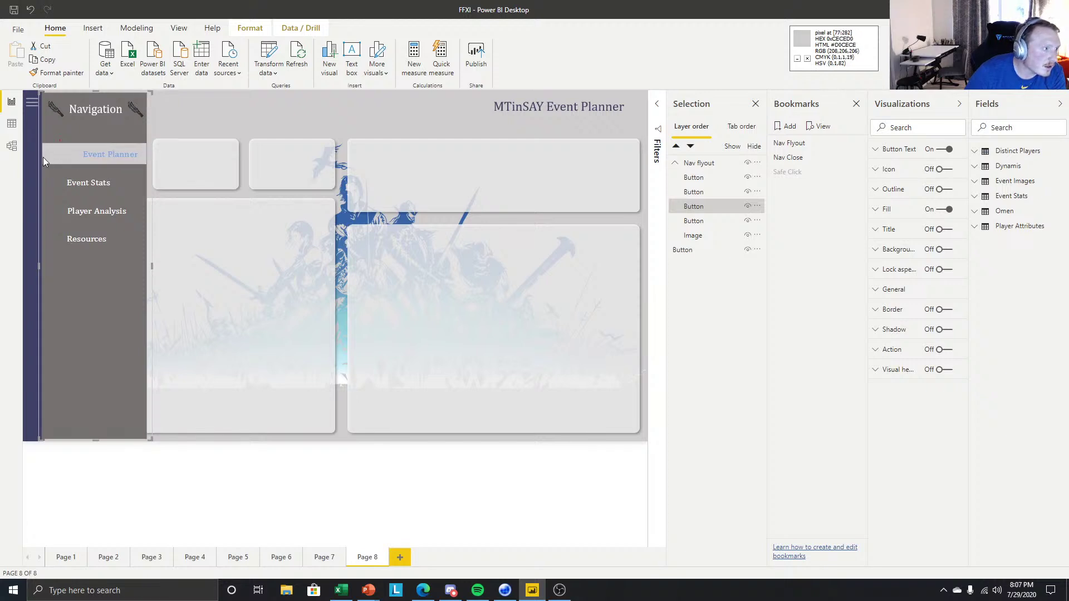
Widen the Event Stats and Player Analysis buttons on both sides to match the Event Planner button.
{"action": "left_click", "coordinate": [80, 180]}
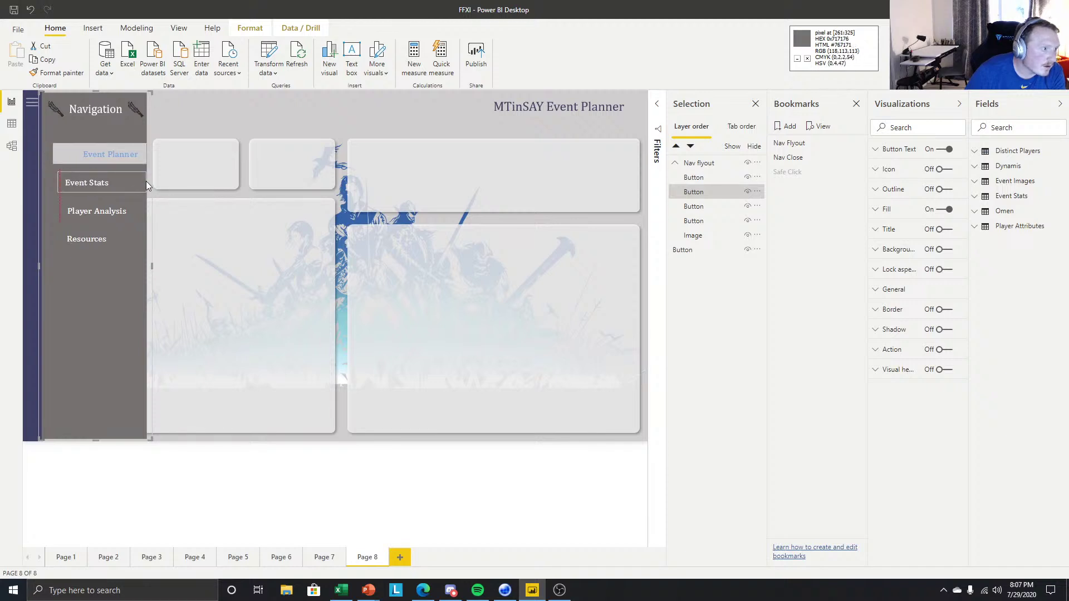
{"action": "left_click_drag", "start_coordinate": [57, 184], "coordinate": [53, 186]}
{"action": "left_click", "coordinate": [134, 211]}
{"action": "left_click_drag", "start_coordinate": [146, 210], "coordinate": [146, 211]}
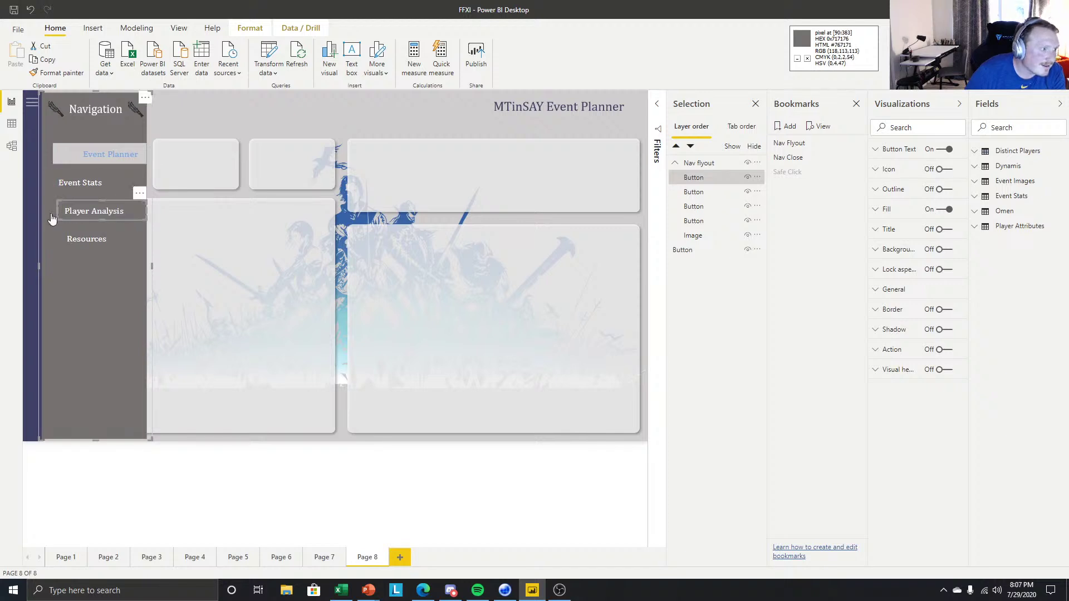
{"action": "left_click_drag", "start_coordinate": [58, 210], "coordinate": [56, 211]}
Widen the Resources button on both sides to line up with the other navigation buttons.
{"action": "left_click", "coordinate": [113, 237]}
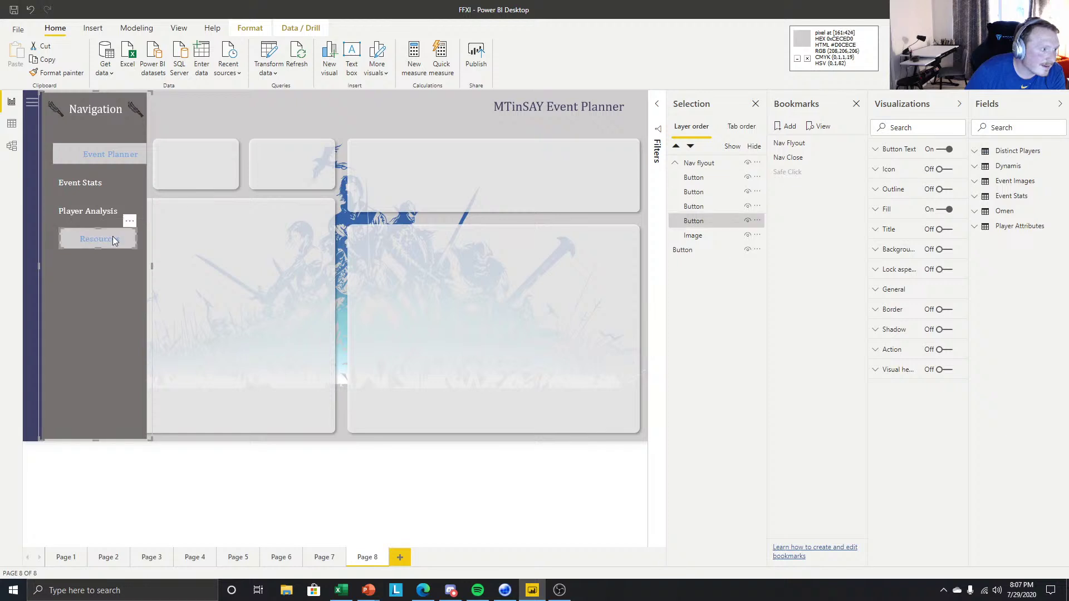
{"action": "left_click_drag", "start_coordinate": [135, 236], "coordinate": [146, 244]}
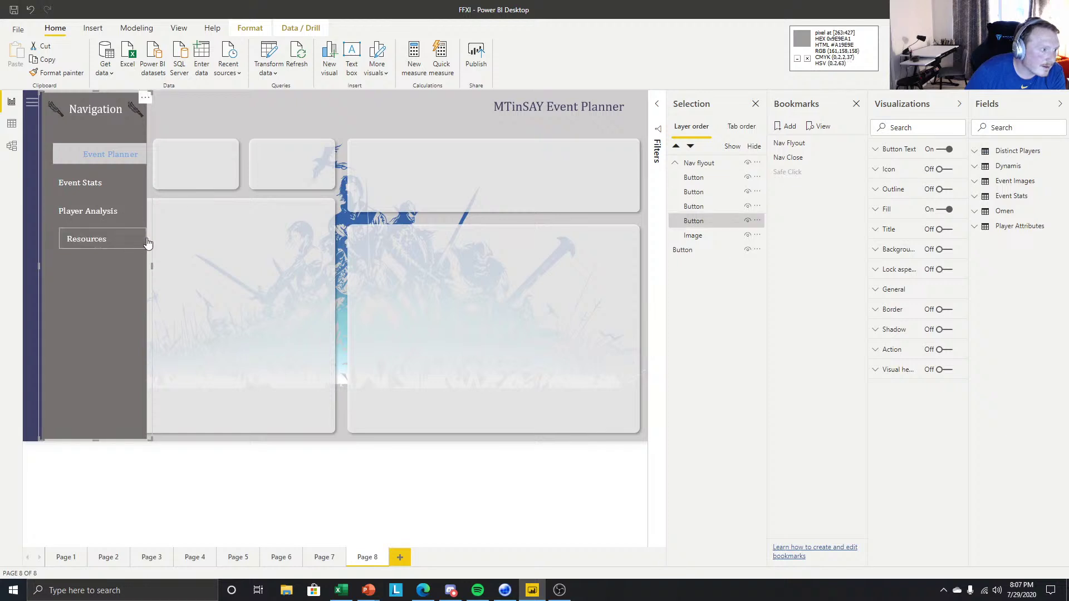
{"action": "left_click_drag", "start_coordinate": [62, 243], "coordinate": [54, 243]}
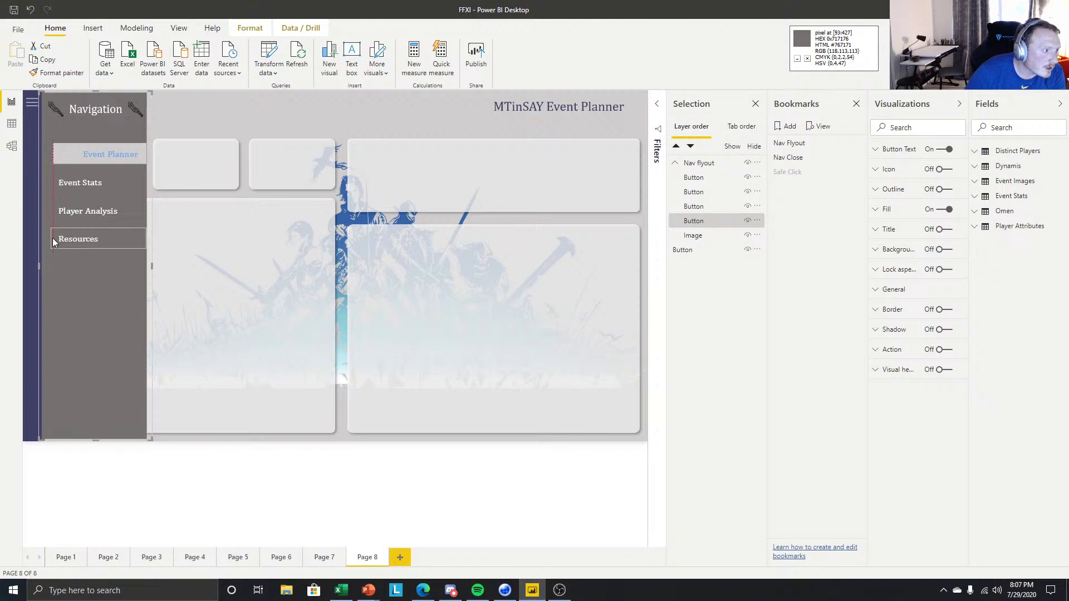
{"action": "left_click", "coordinate": [156, 539]}
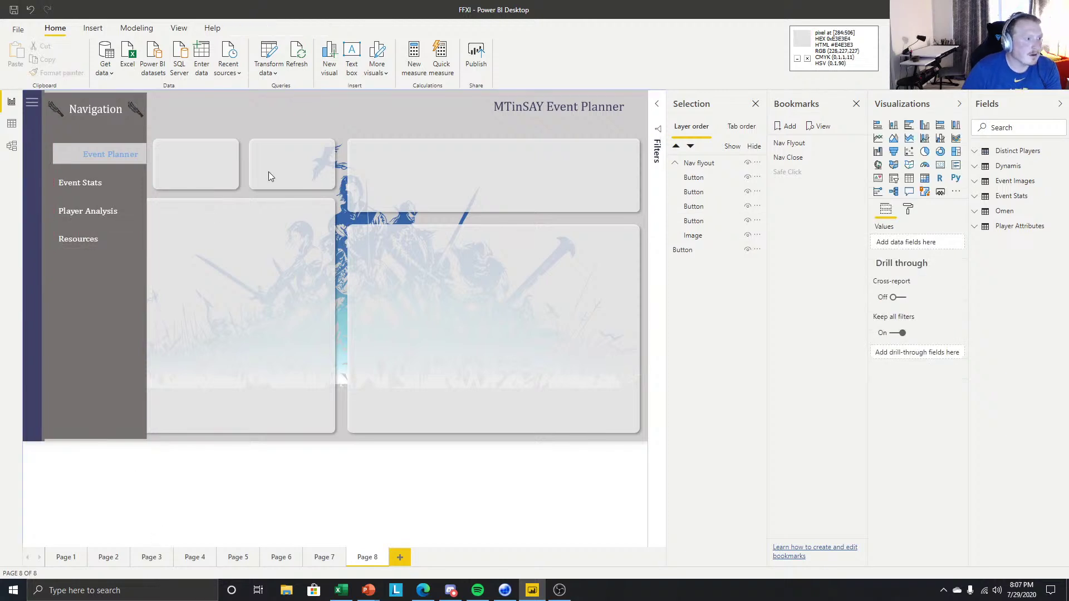
Insert a blank button and stretch it to cover the entire report page.
{"action": "left_click", "coordinate": [92, 28]}
{"action": "left_click", "coordinate": [292, 60]}
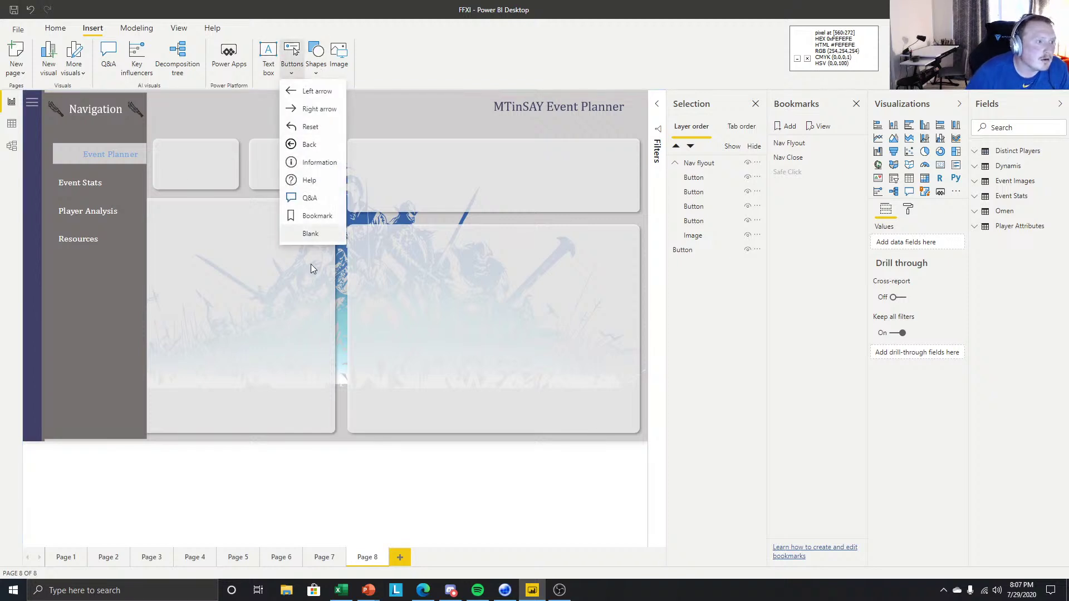
{"action": "left_click", "coordinate": [312, 235]}
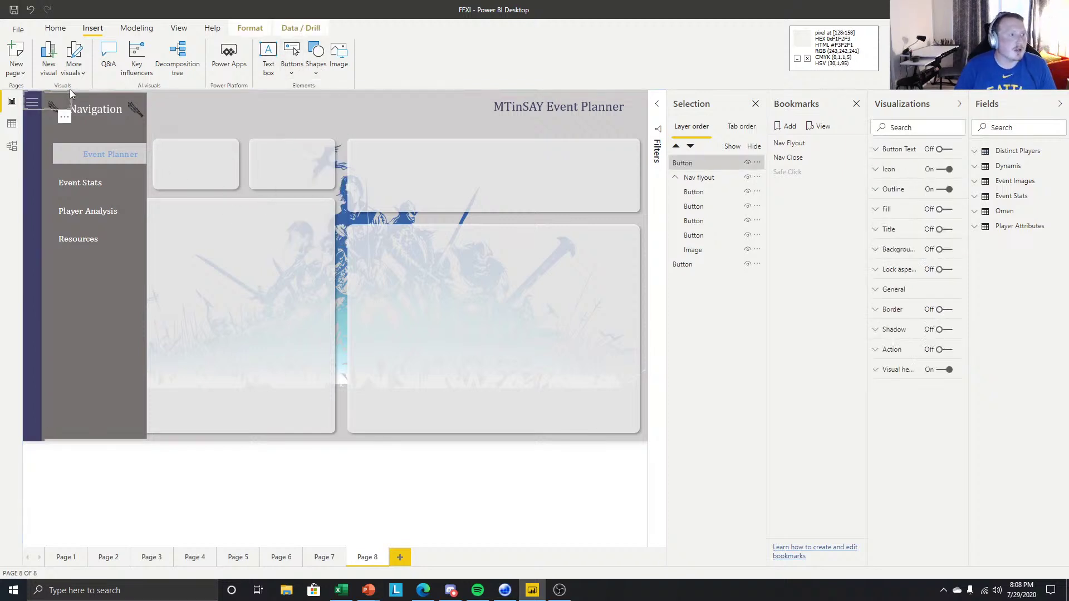
{"action": "left_click_drag", "start_coordinate": [71, 108], "coordinate": [712, 525]}
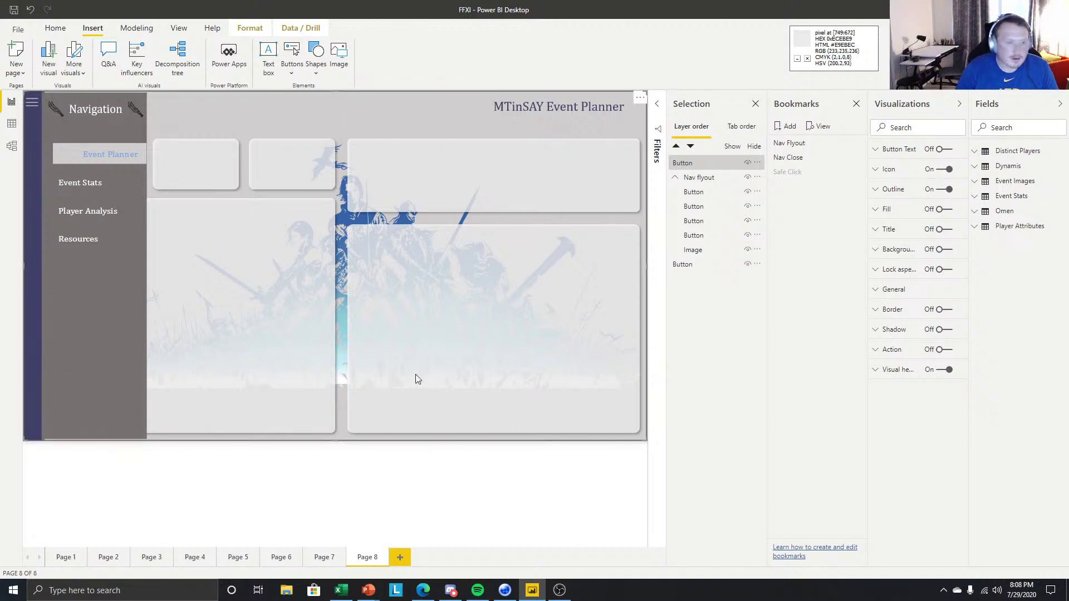
Turn off the full-page button's outline, icon and visual header.
{"action": "left_click", "coordinate": [944, 189]}
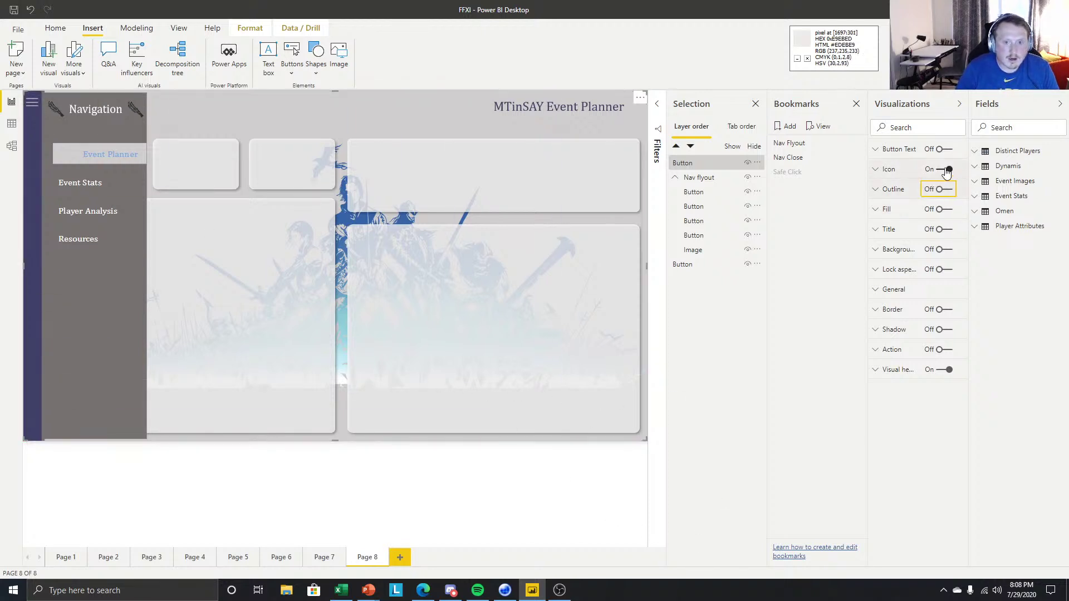
{"action": "left_click", "coordinate": [944, 169]}
{"action": "left_click", "coordinate": [945, 370]}
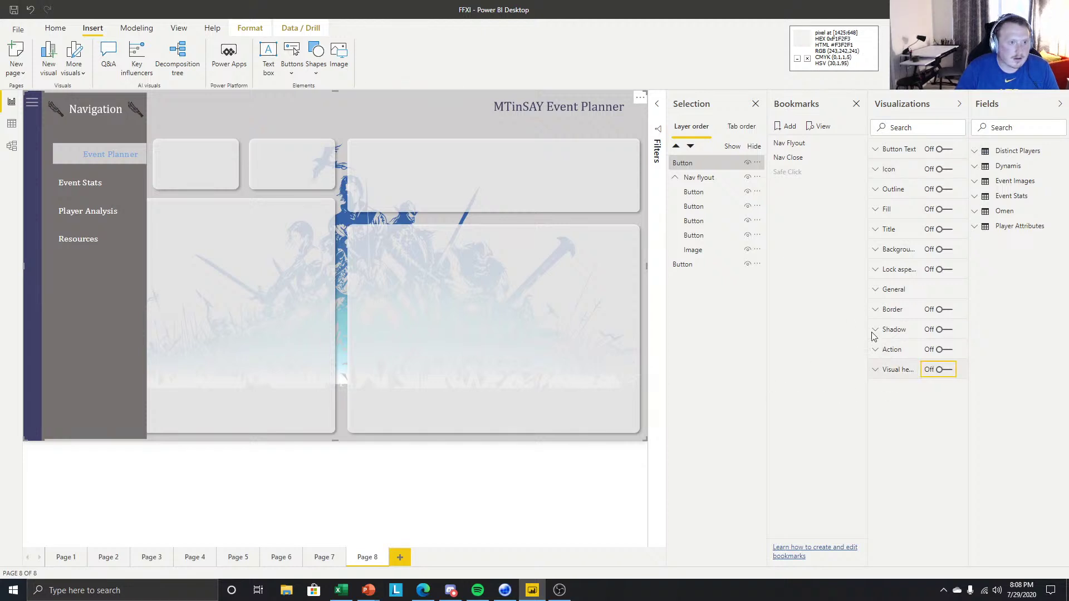
Enable the full-page button's action with the Nav Close bookmark and the tooltip "Click anywhere to continue".
{"action": "left_click", "coordinate": [941, 350]}
{"action": "left_click", "coordinate": [902, 356]}
{"action": "left_click", "coordinate": [913, 382]}
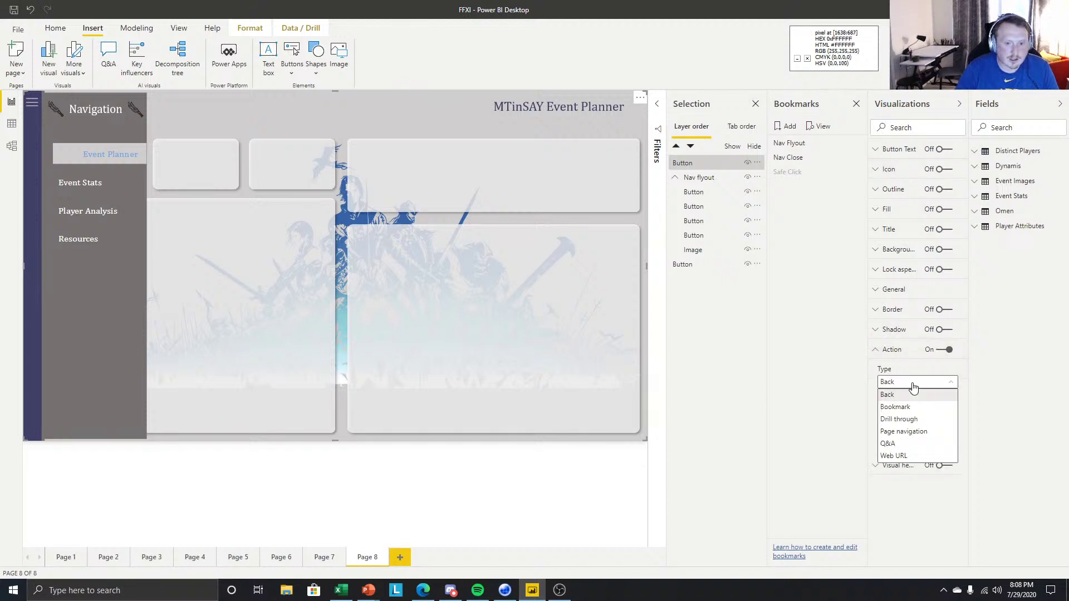
{"action": "left_click", "coordinate": [911, 407]}
{"action": "left_click", "coordinate": [913, 416]}
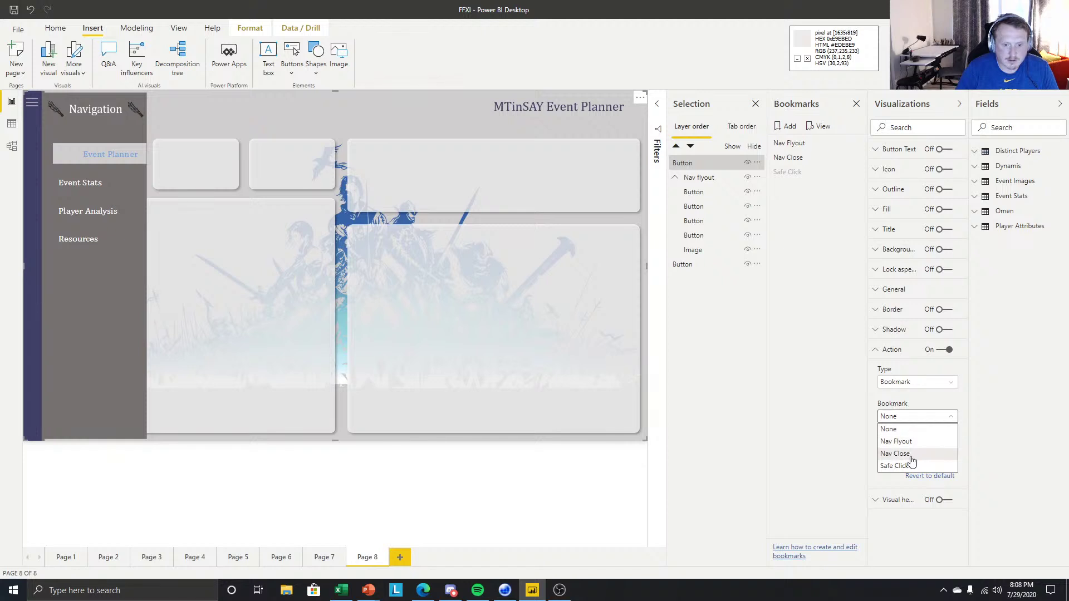
{"action": "left_click", "coordinate": [913, 454]}
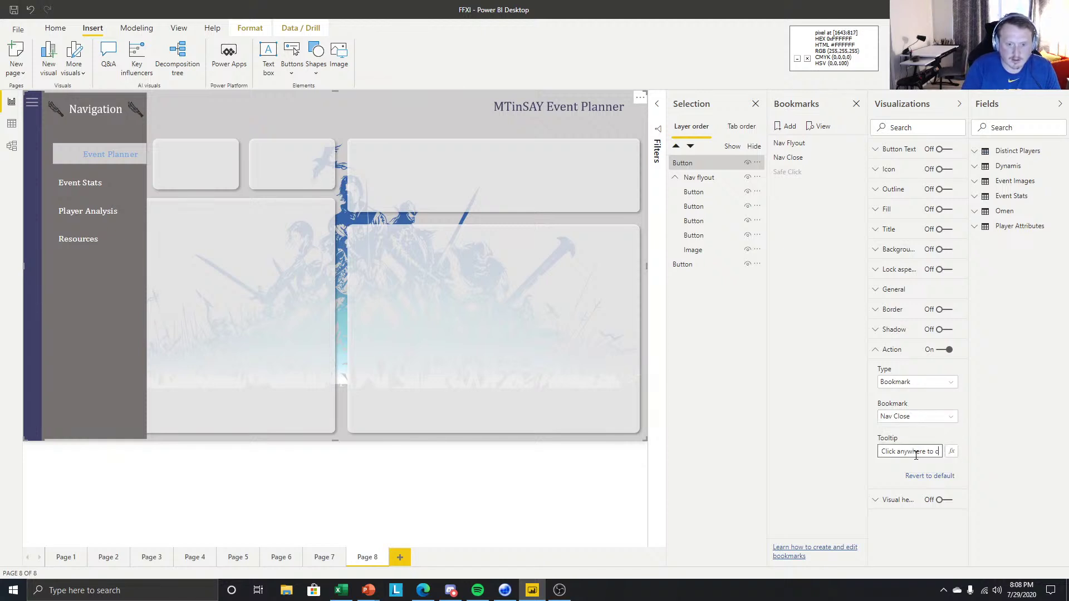
{"action": "type", "text": "inue"}
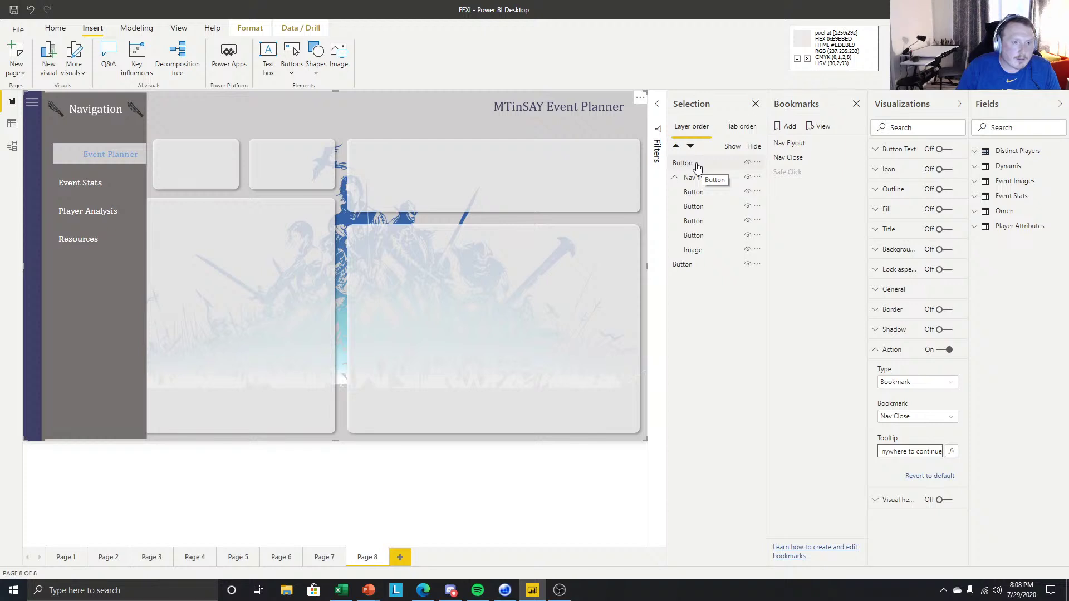
Place the full-page button below the panel image in the Nav flyout group, and test closing and reopening the menu.
{"action": "left_click_drag", "start_coordinate": [696, 167], "coordinate": [704, 250]}
{"action": "left_click", "coordinate": [460, 459]}
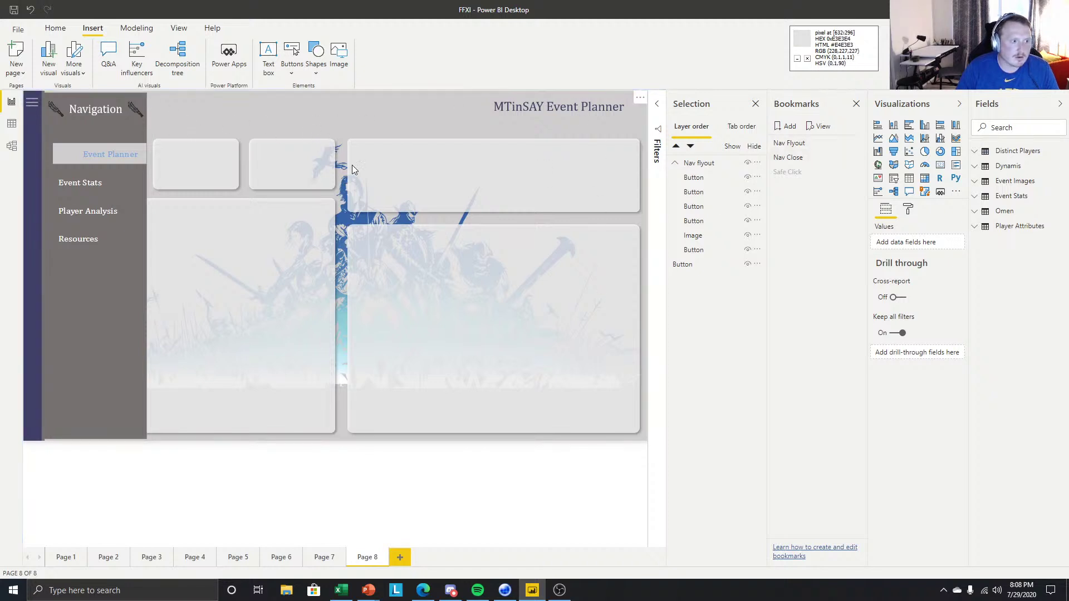
{"action": "left_click", "coordinate": [154, 127], "text": "ctrl"}
{"action": "left_click", "coordinate": [33, 104], "text": "ctrl"}
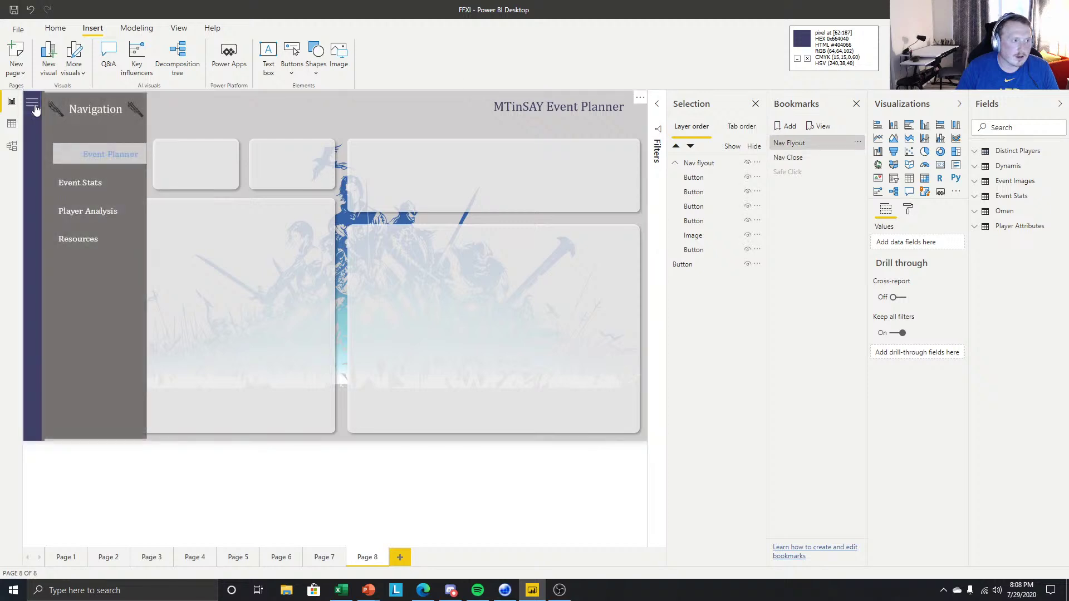
Test the navigation menu by opening it and closing it through the overlay at several places on the page.
{"action": "left_click", "coordinate": [35, 109], "text": "ctrl"}
{"action": "left_click", "coordinate": [32, 105], "text": "ctrl"}
{"action": "left_click", "coordinate": [181, 94], "text": "ctrl"}
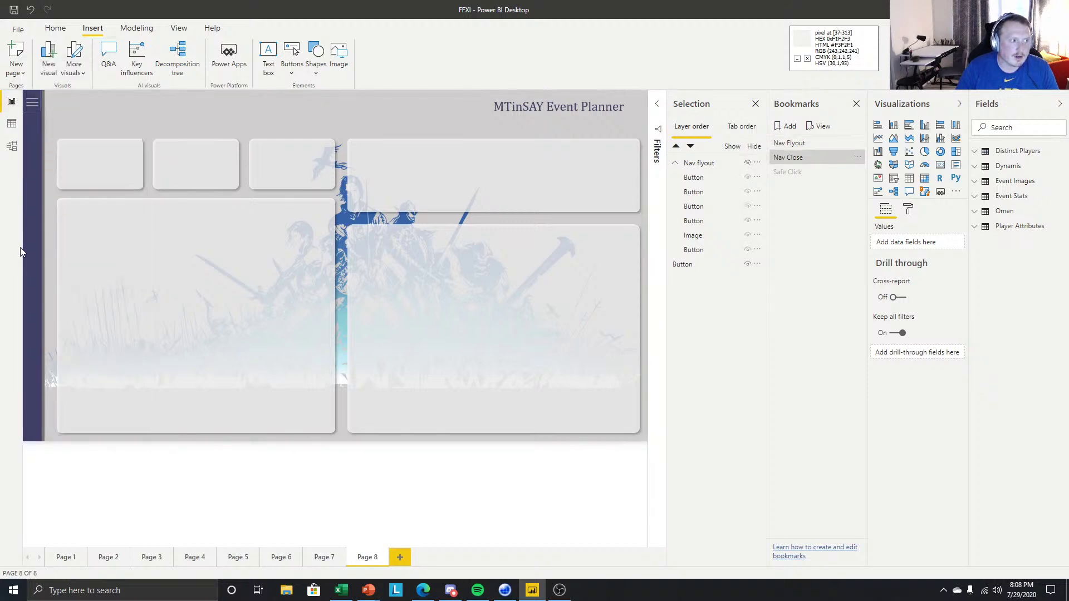
{"action": "left_click", "coordinate": [33, 104], "text": "ctrl"}
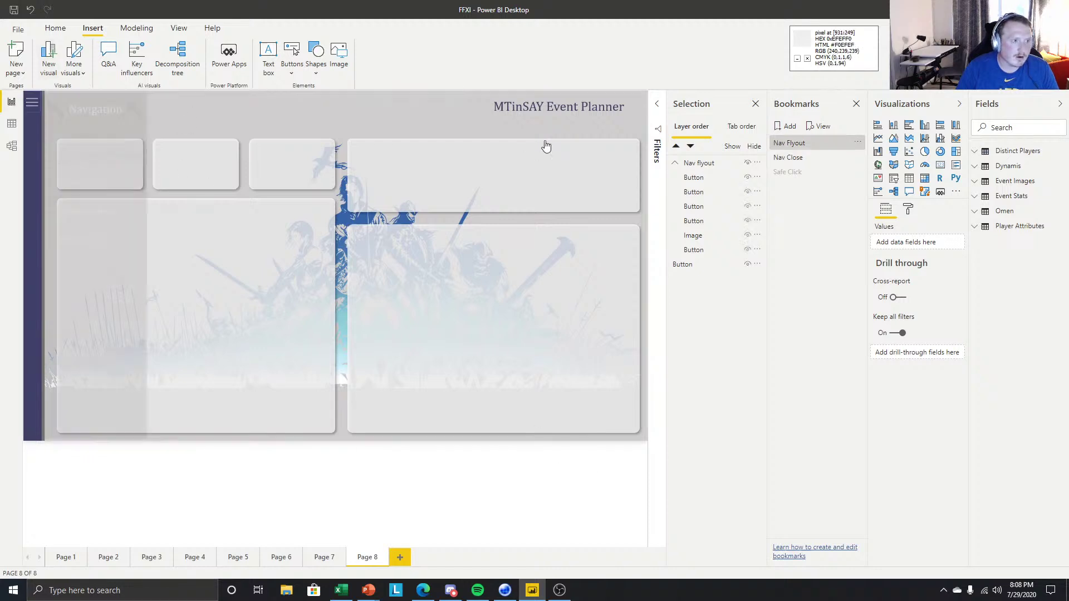
{"action": "left_click", "coordinate": [591, 140], "text": "ctrl"}
{"action": "left_click", "coordinate": [34, 107], "text": "ctrl"}
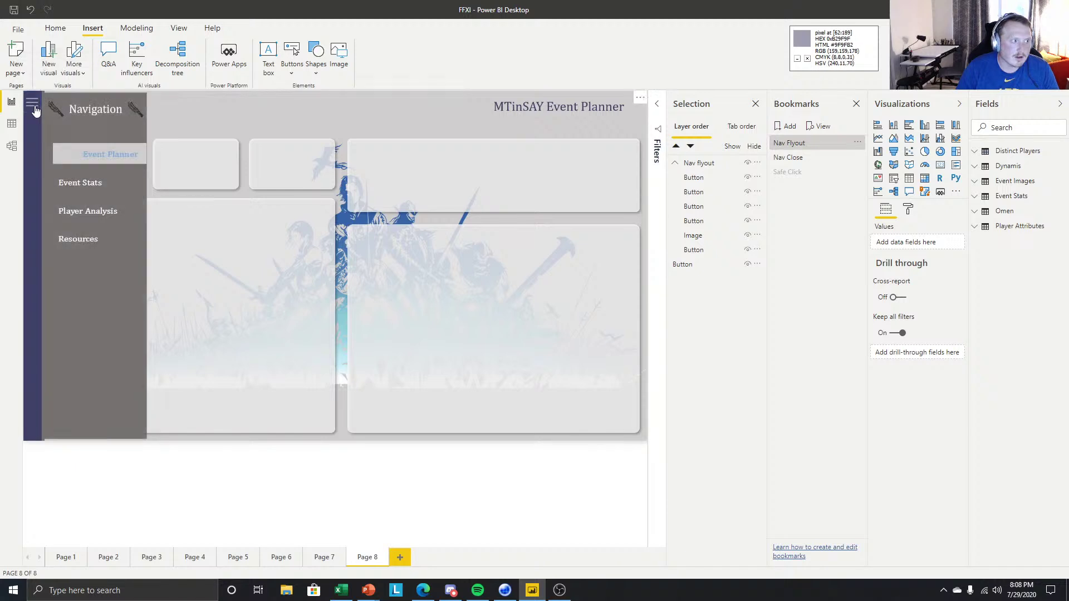
{"action": "left_click", "coordinate": [186, 109], "text": "ctrl"}
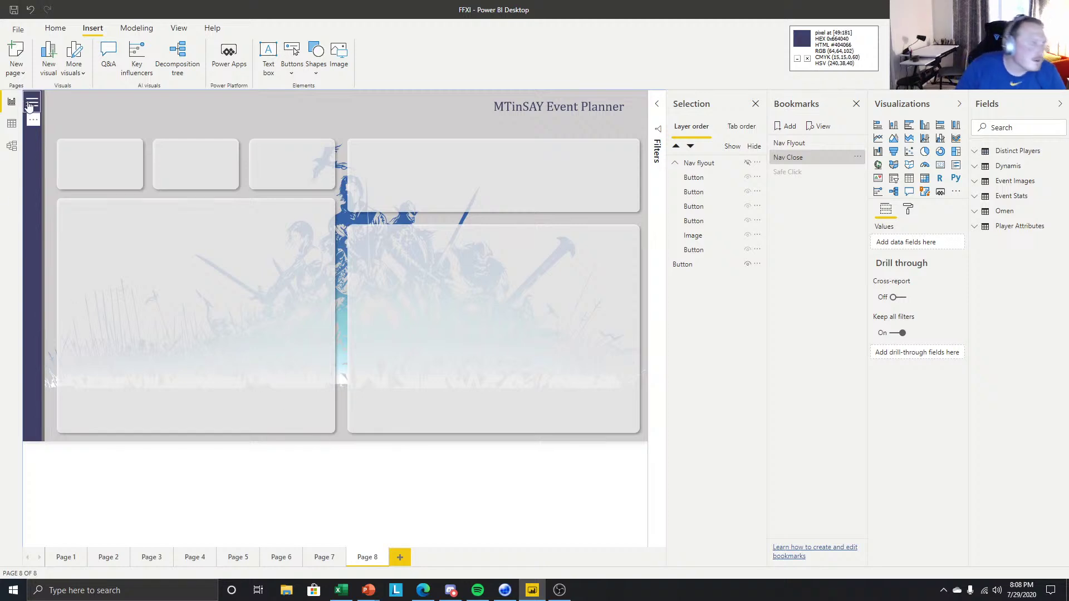
{"action": "left_click", "coordinate": [32, 103], "text": "ctrl"}
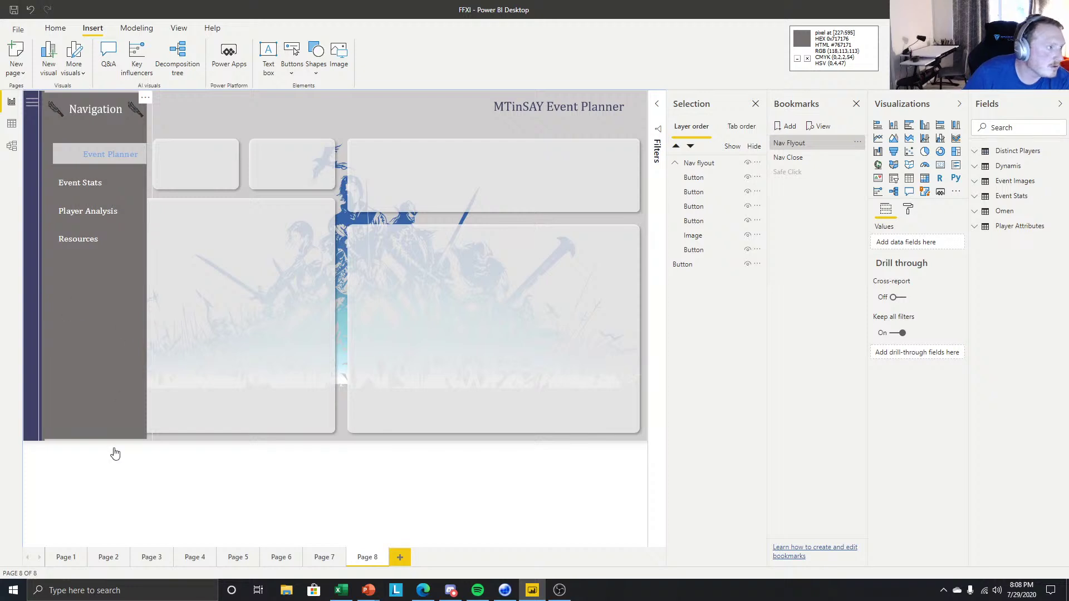
{"action": "left_click", "coordinate": [120, 150]}
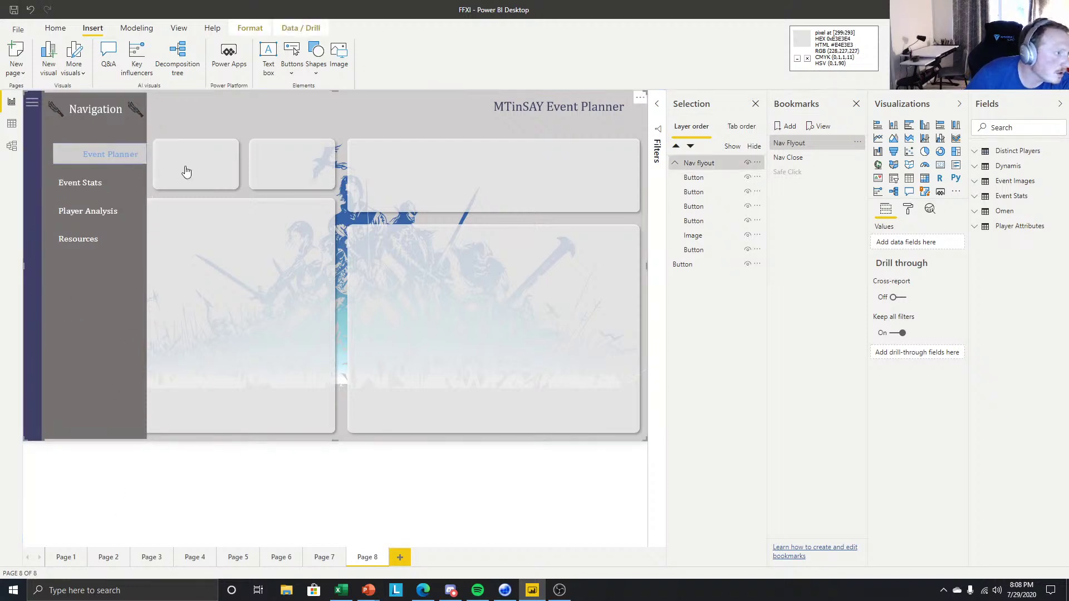
{"action": "left_click", "coordinate": [123, 156]}
{"action": "left_click", "coordinate": [173, 444]}
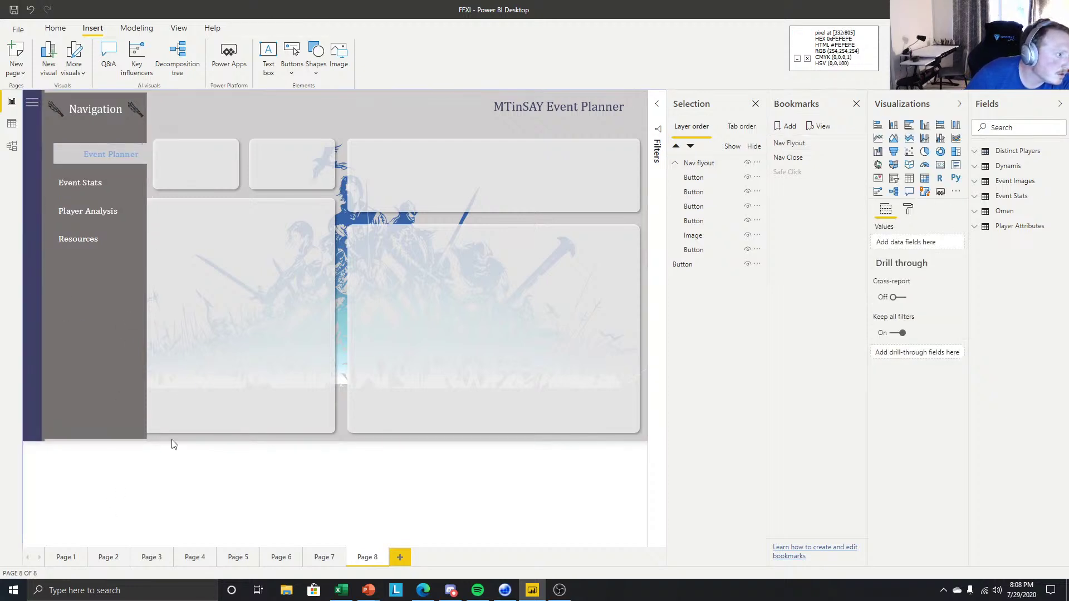
{"action": "left_click", "coordinate": [115, 148]}
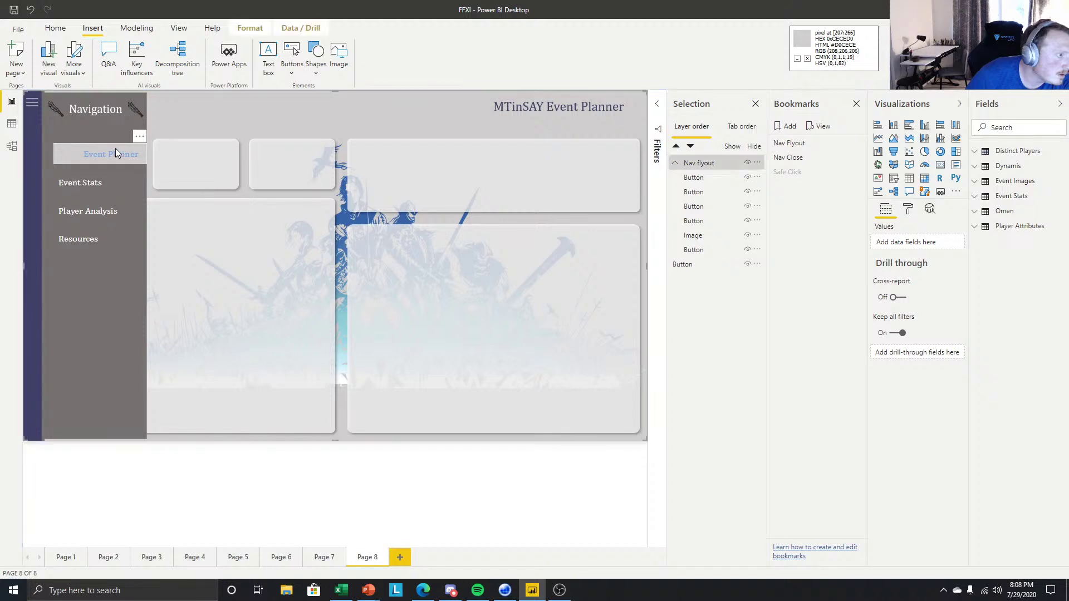
{"action": "left_click", "coordinate": [188, 464]}
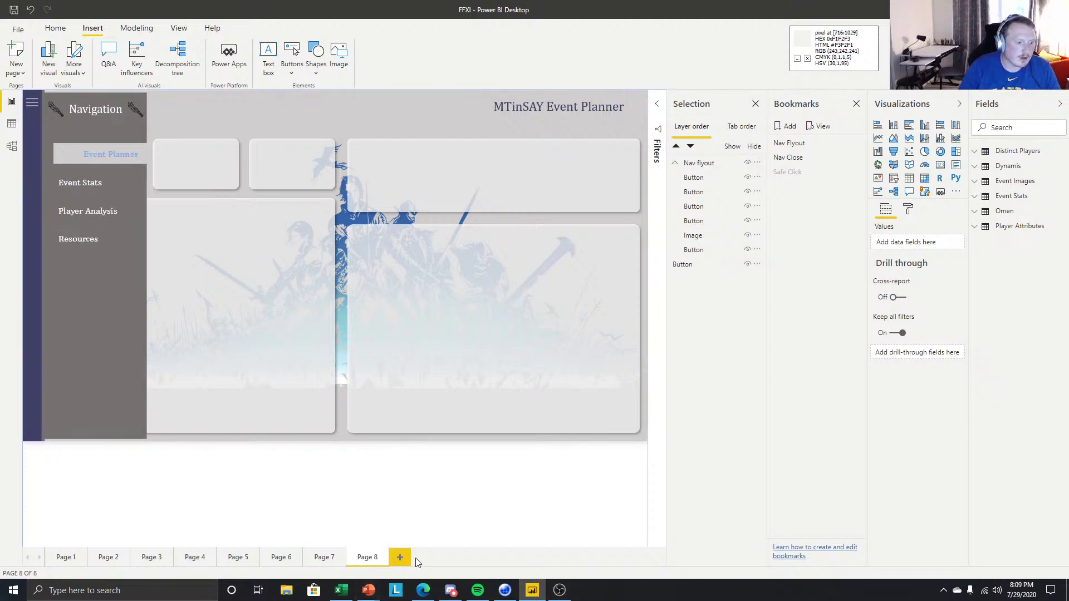
Copy the Nav flyout group from Page 8 onto a new blank page, and delete that page.
{"action": "left_click", "coordinate": [401, 557]}
{"action": "left_click", "coordinate": [359, 557]}
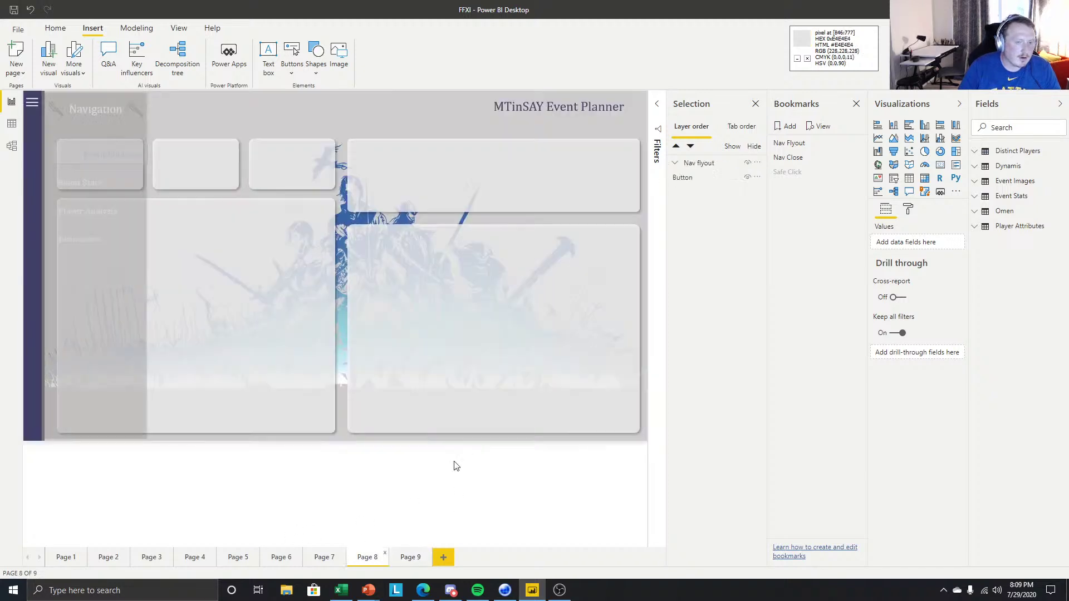
{"action": "left_click", "coordinate": [703, 163]}
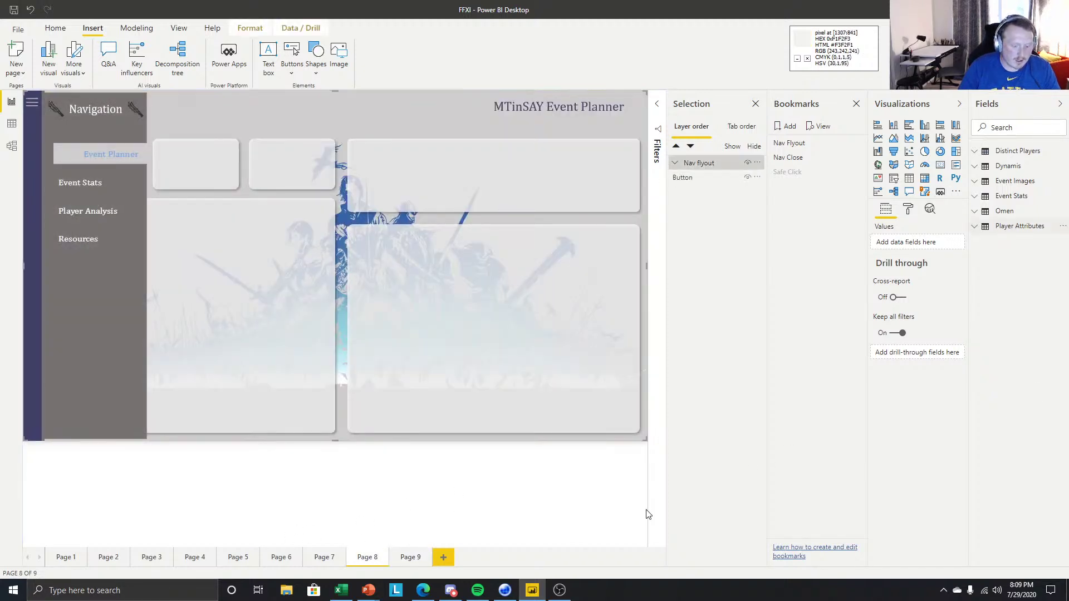
{"action": "key", "text": "ctrl+c"}
{"action": "left_click", "coordinate": [410, 557]}
{"action": "key", "text": "ctrl+v"}
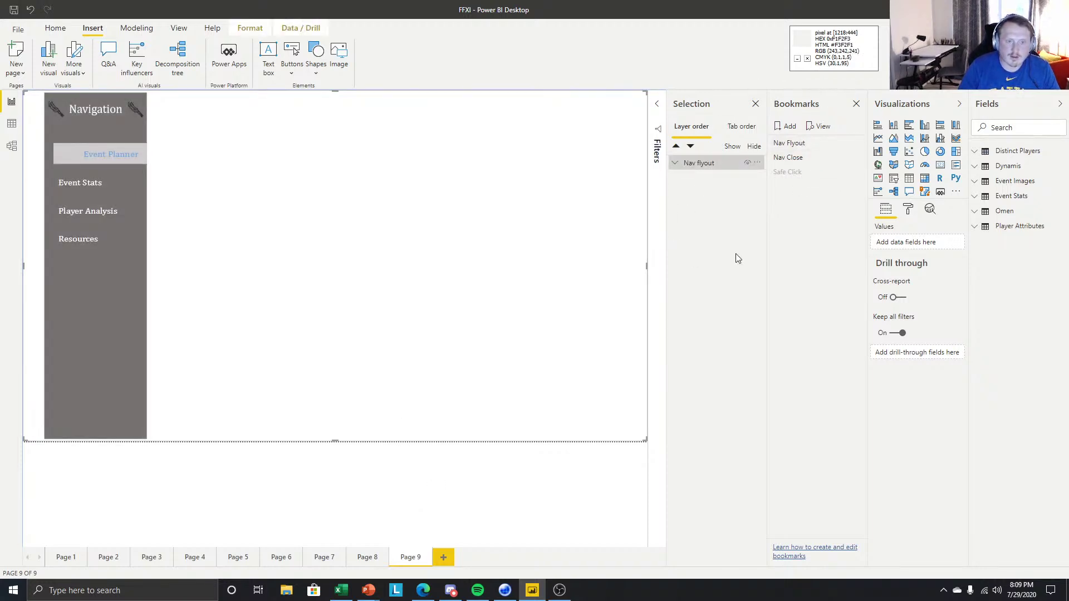
{"action": "left_click", "coordinate": [429, 554]}
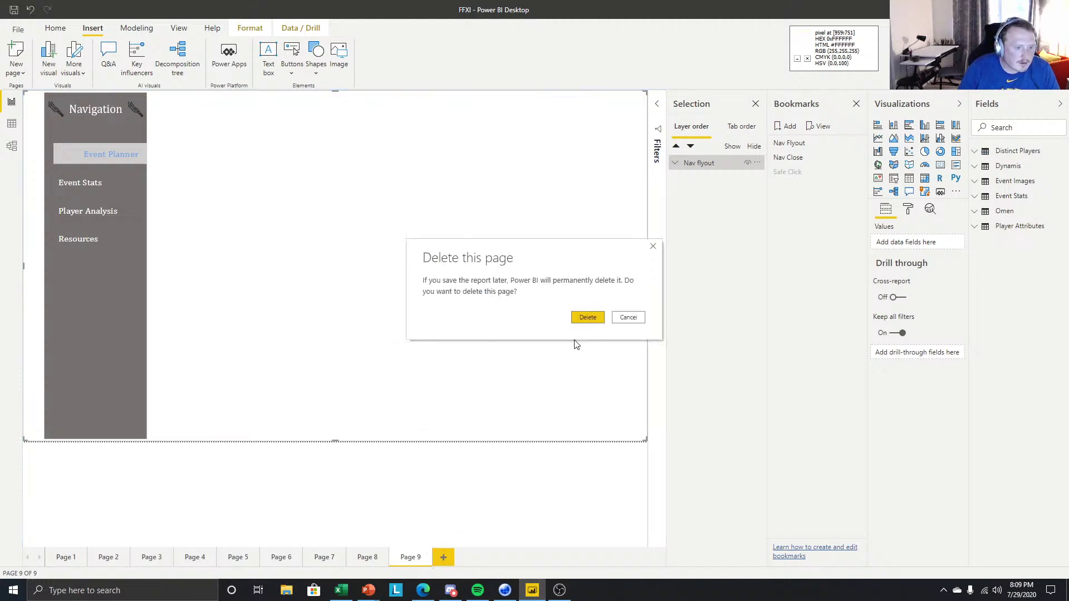
{"action": "left_click", "coordinate": [588, 317]}
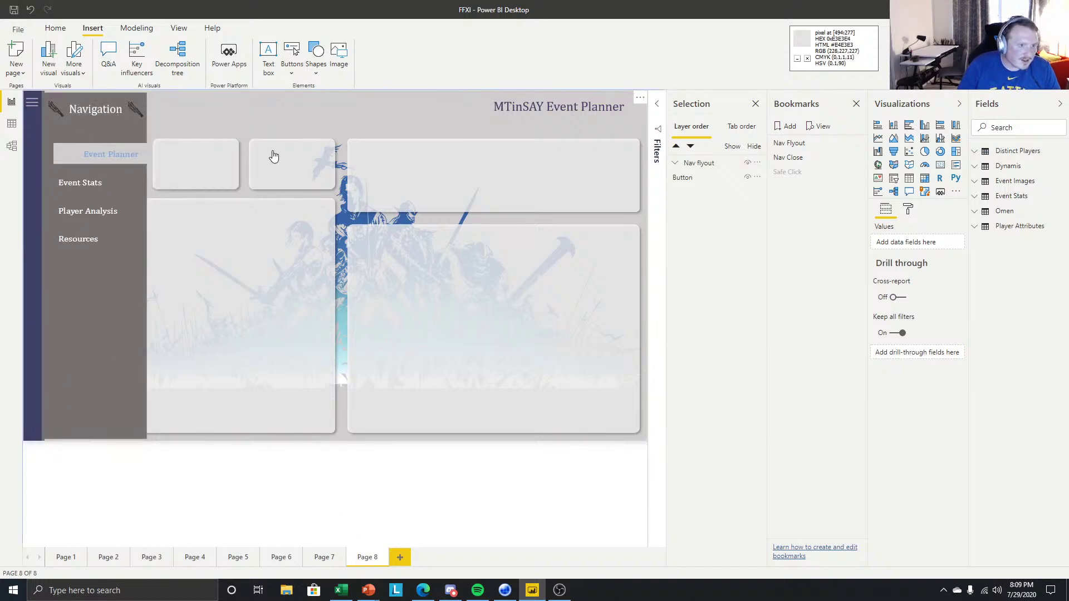
Center the Event Planner button's text horizontally and set its padding to 4 px.
{"action": "left_click", "coordinate": [69, 155]}
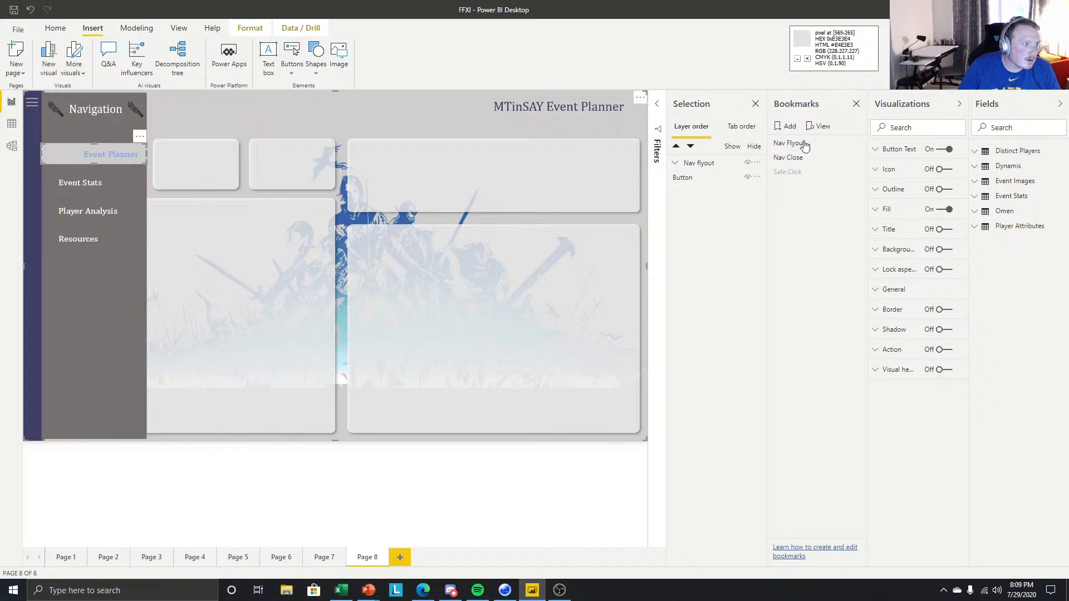
{"action": "left_click", "coordinate": [890, 155]}
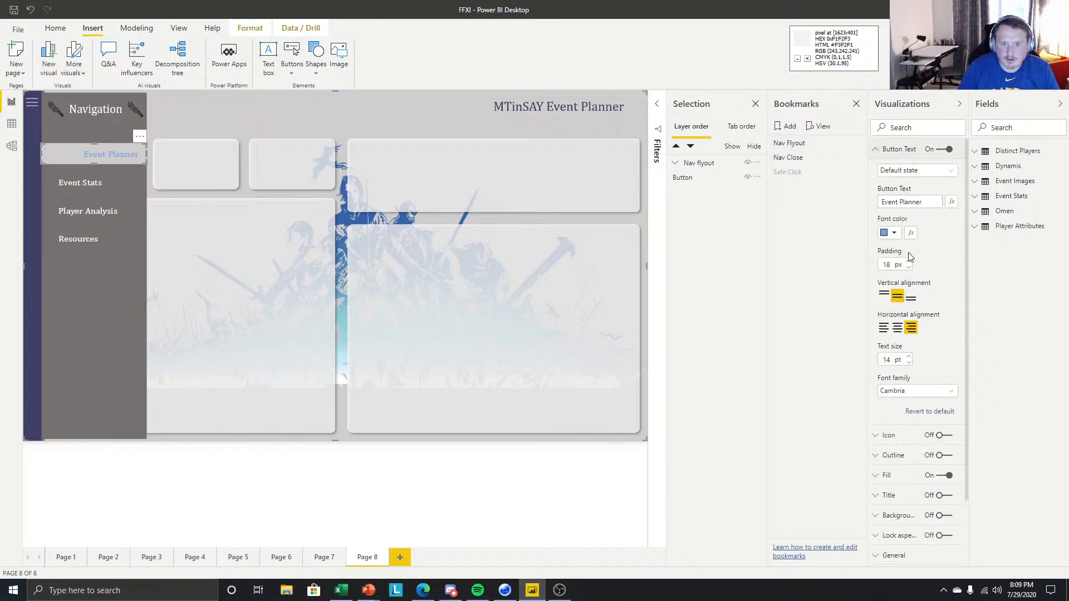
{"action": "left_click", "coordinate": [897, 328]}
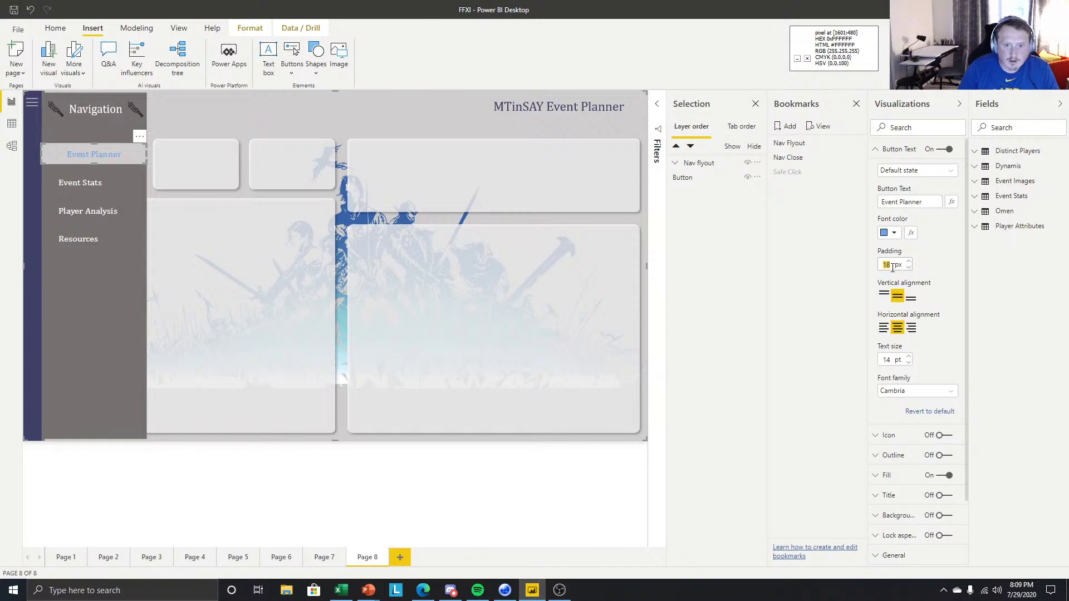
{"action": "left_click", "coordinate": [83, 184]}
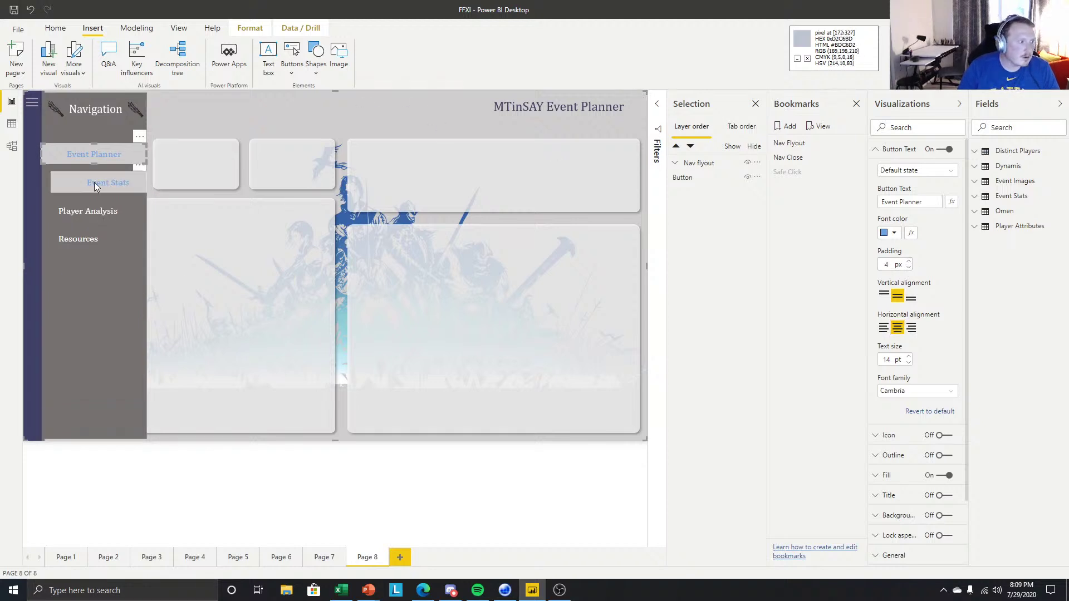
Narrow the Event Planner button slightly from its left edge and align it with the edges of the navigation panel.
{"action": "left_click", "coordinate": [47, 158]}
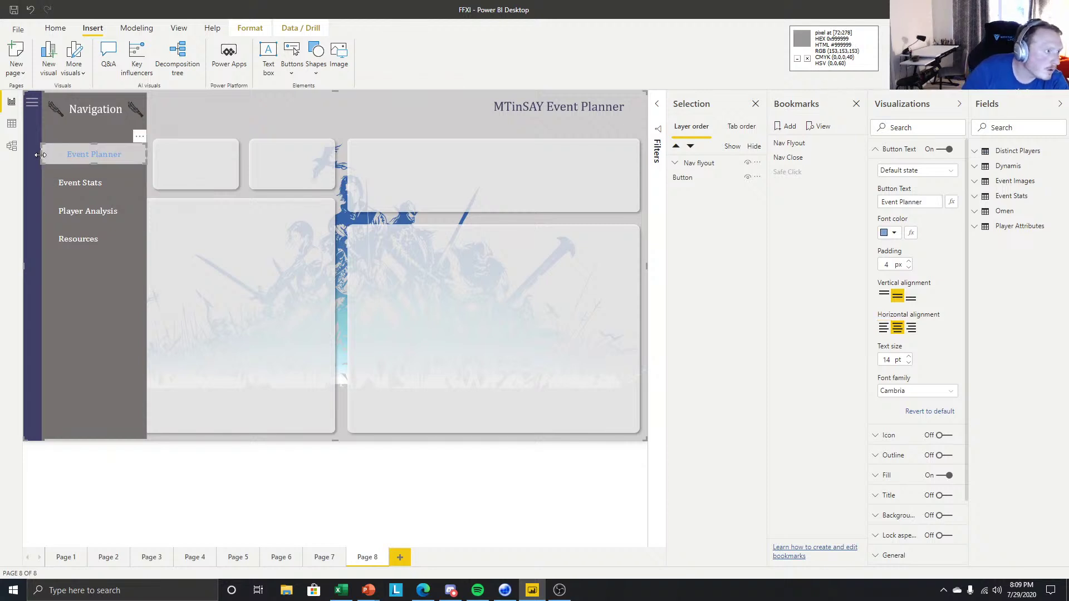
{"action": "left_click_drag", "start_coordinate": [41, 156], "coordinate": [44, 156]}
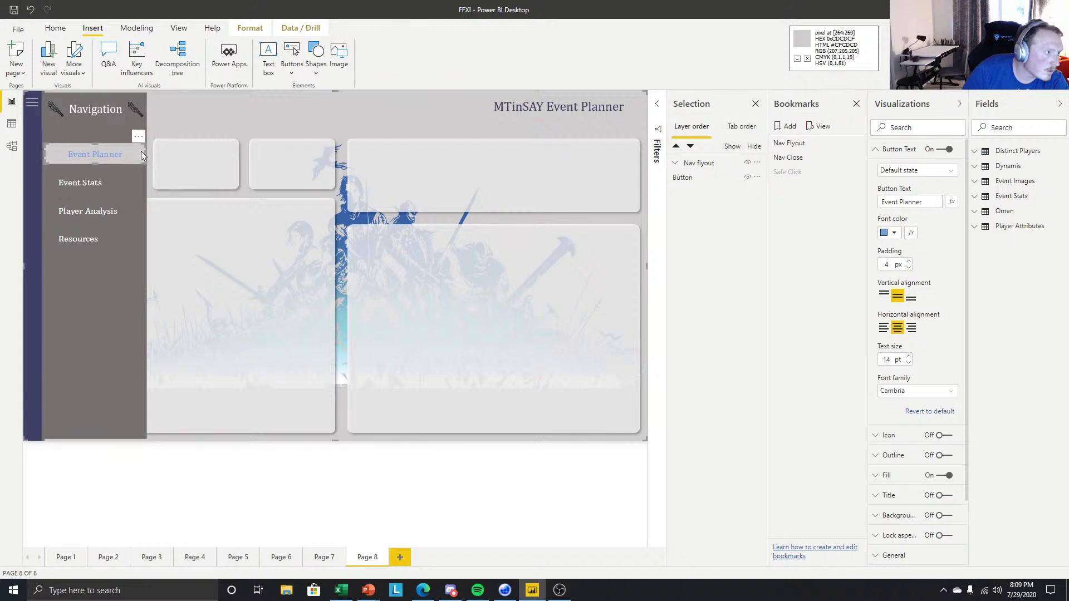
{"action": "left_click_drag", "start_coordinate": [143, 160], "coordinate": [143, 160]}
{"action": "left_click", "coordinate": [189, 125]}
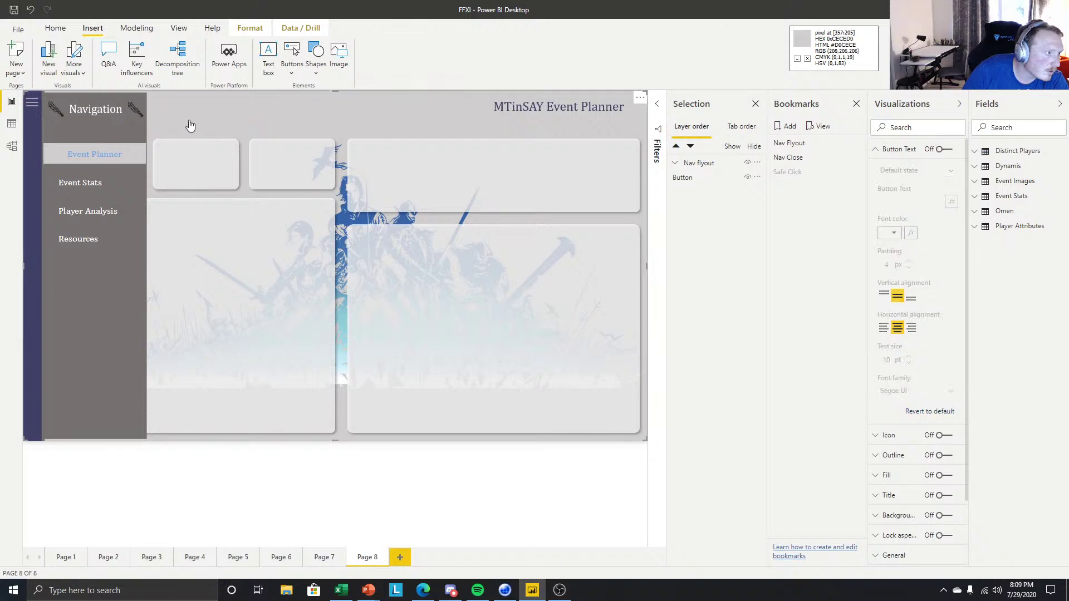
{"action": "left_click", "coordinate": [183, 500]}
{"action": "left_click", "coordinate": [112, 162]}
{"action": "left_click", "coordinate": [119, 154]}
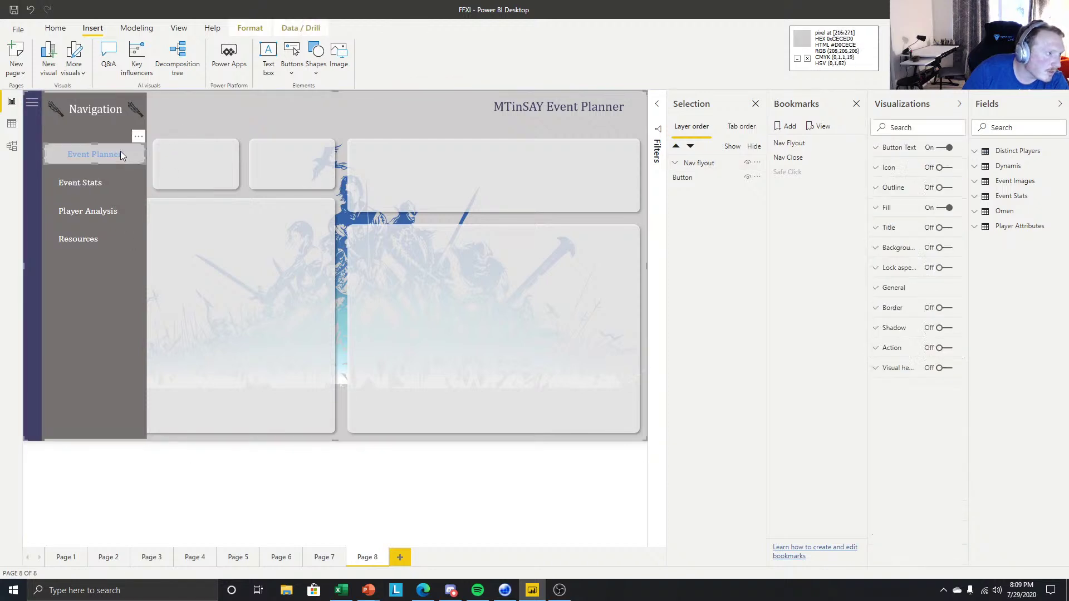
{"action": "left_click", "coordinate": [149, 477]}
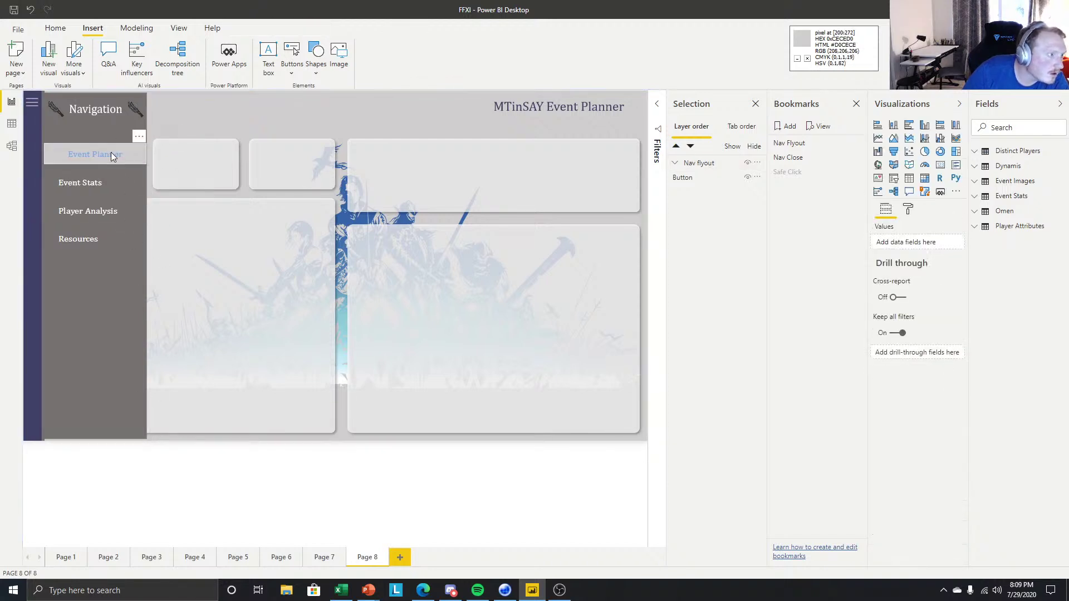
{"action": "left_click", "coordinate": [112, 155]}
{"action": "left_click", "coordinate": [115, 147]}
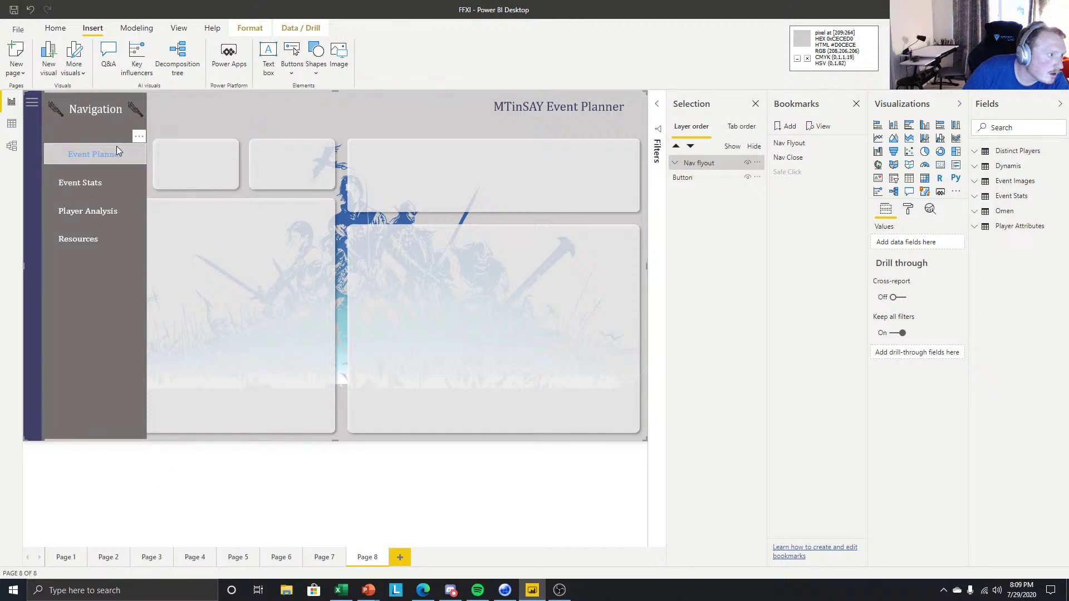
{"action": "left_click", "coordinate": [168, 492]}
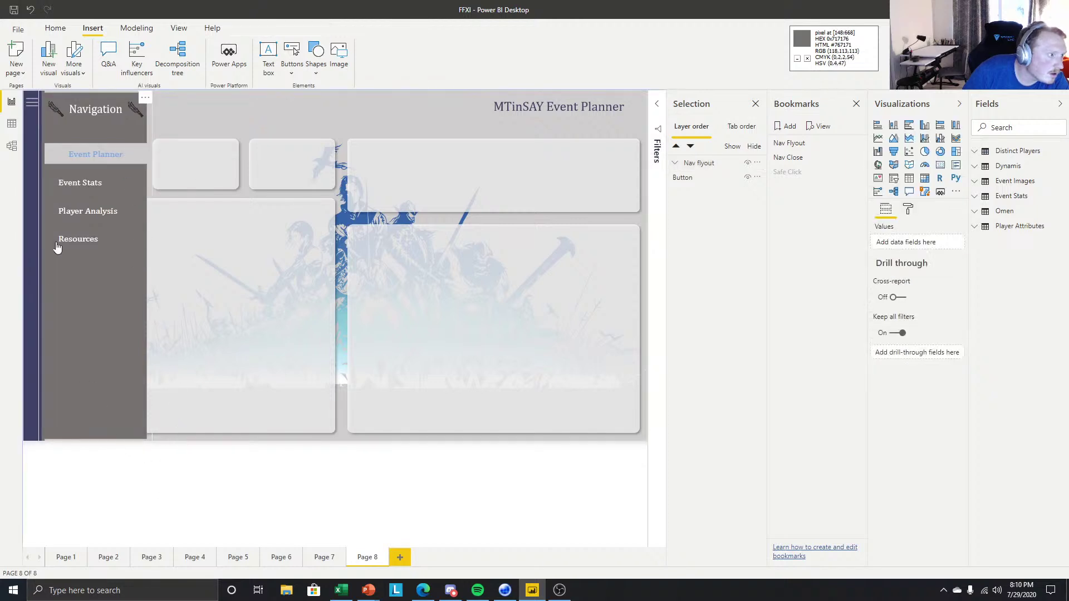
Center the default-state text of the Event Stats, Player Analysis and Resources buttons horizontally, and set the Resources padding to 4 px.
{"action": "left_click", "coordinate": [78, 175]}
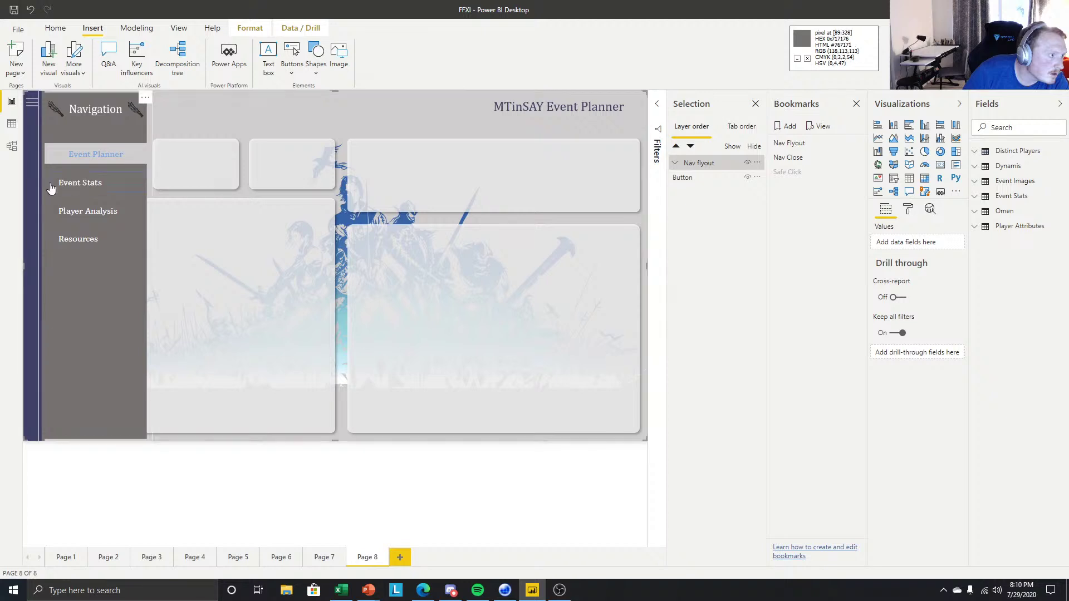
{"action": "left_click", "coordinate": [60, 184]}
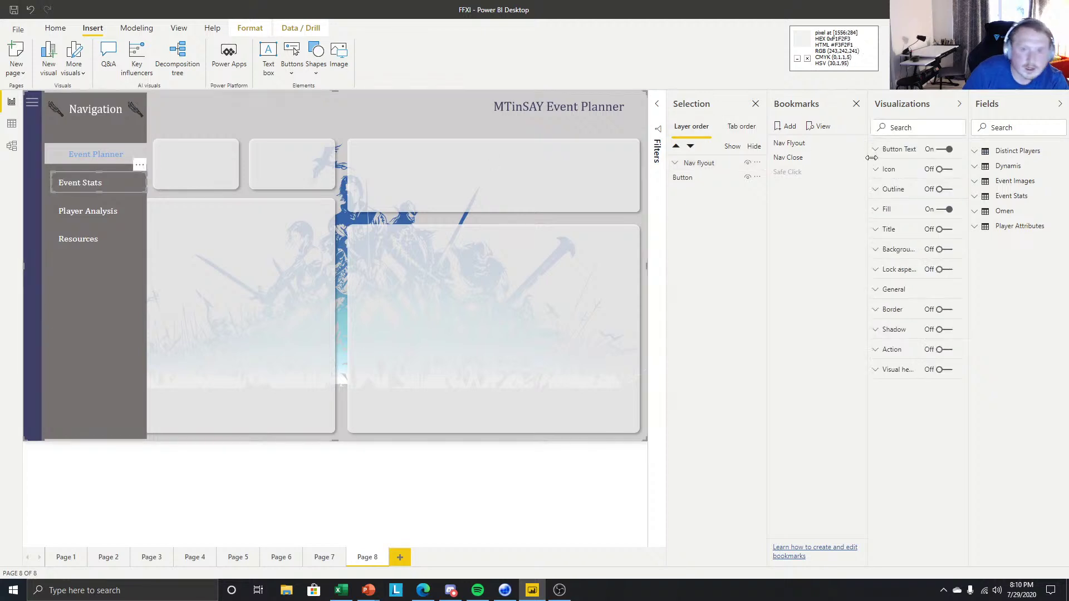
{"action": "left_click", "coordinate": [900, 150]}
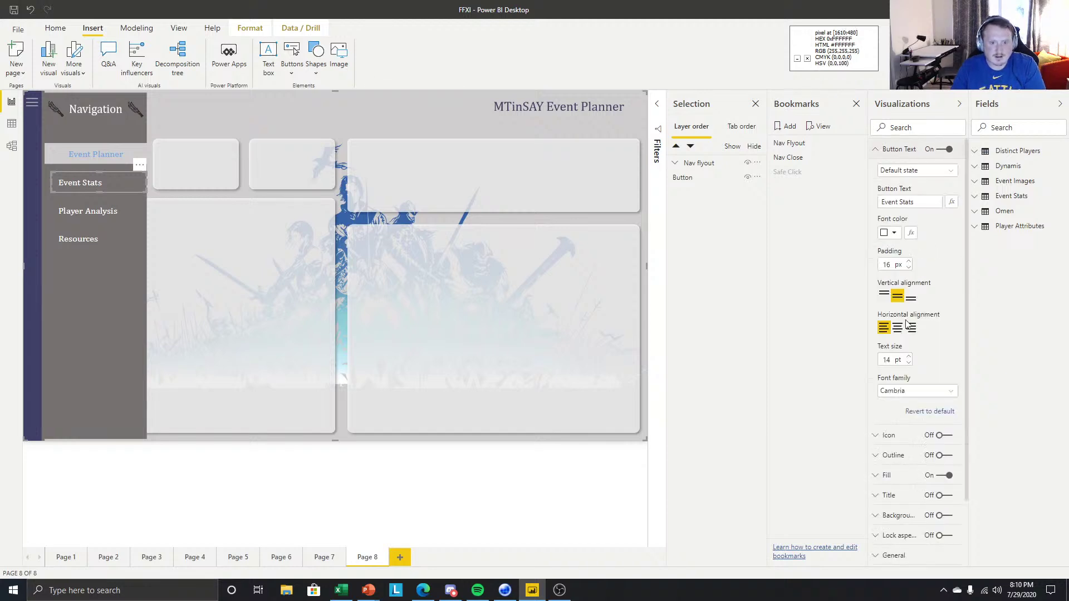
{"action": "left_click", "coordinate": [897, 329]}
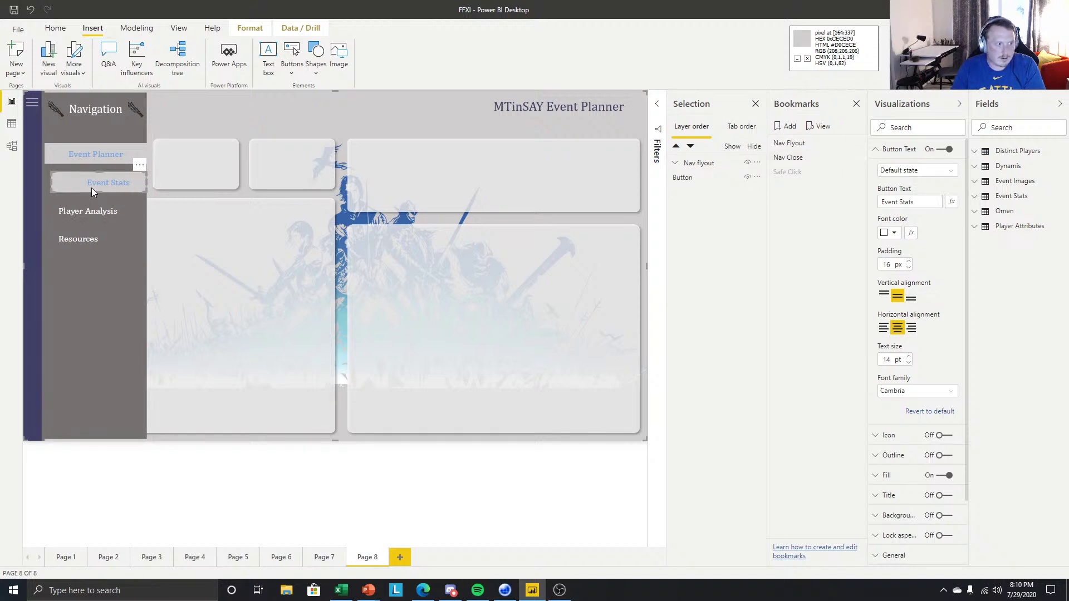
{"action": "left_click", "coordinate": [95, 213]}
{"action": "left_click", "coordinate": [897, 328]}
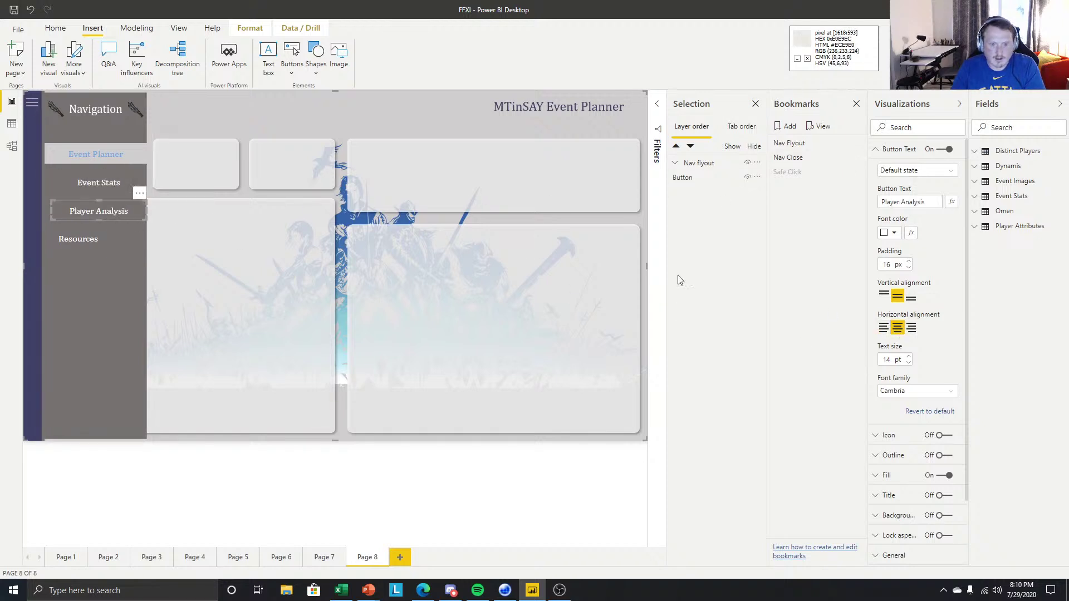
{"action": "left_click", "coordinate": [94, 239]}
{"action": "left_click", "coordinate": [896, 329]}
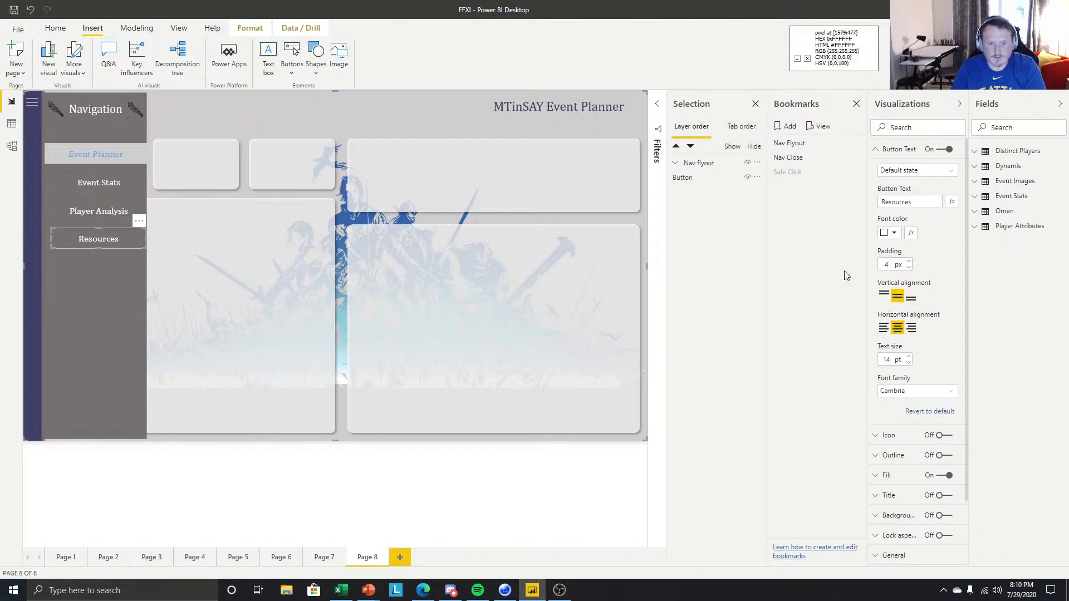
Center the Resources button's on-hover text horizontally and set its on-hover padding to 4 px.
{"action": "left_click", "coordinate": [107, 204]}
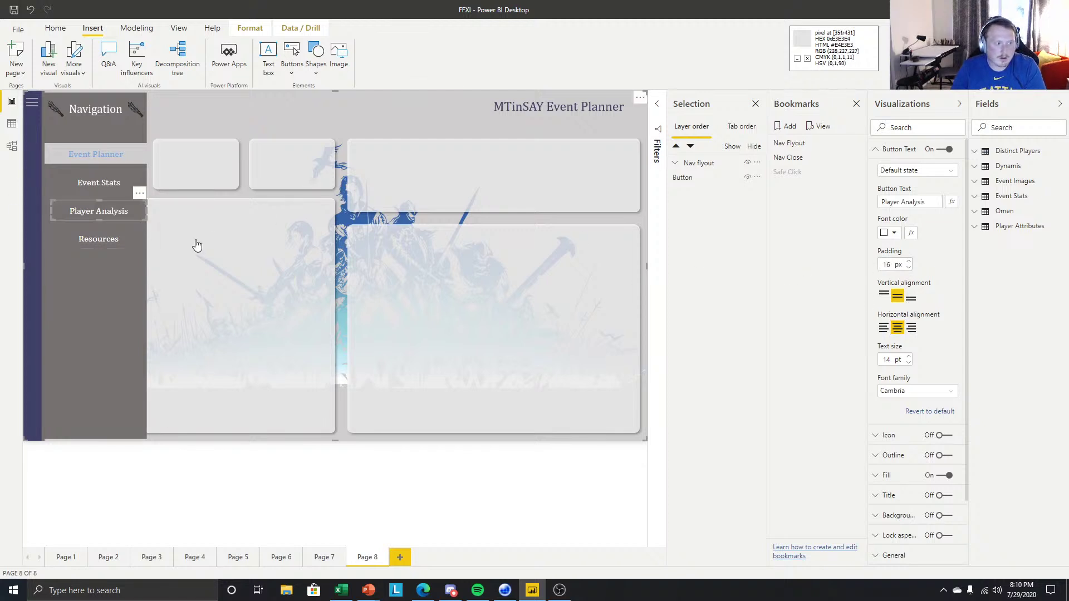
{"action": "left_click", "coordinate": [122, 243]}
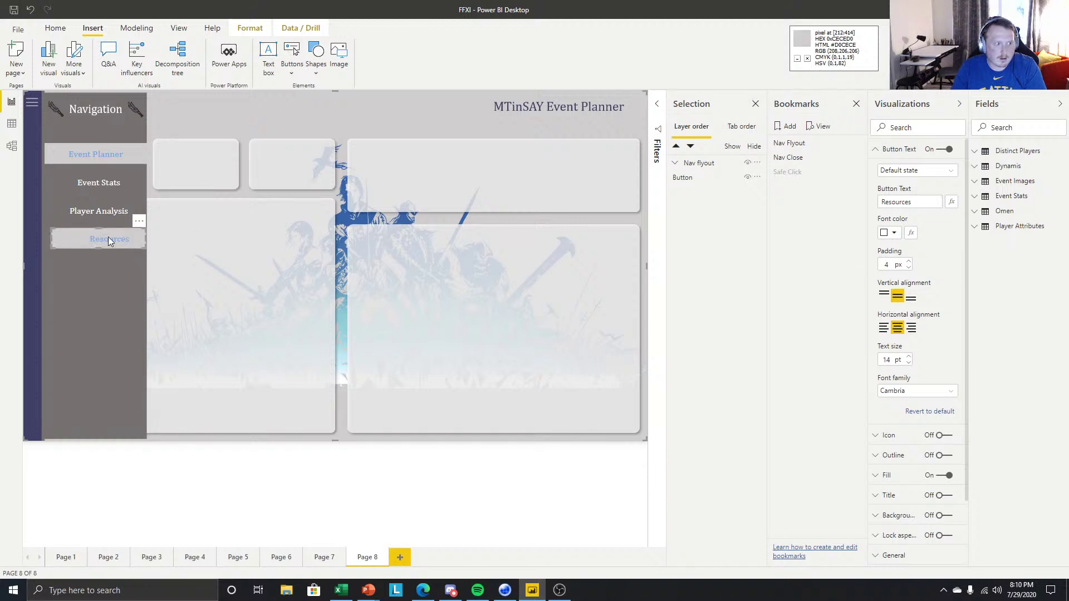
{"action": "left_click", "coordinate": [892, 169]}
{"action": "left_click", "coordinate": [894, 193]}
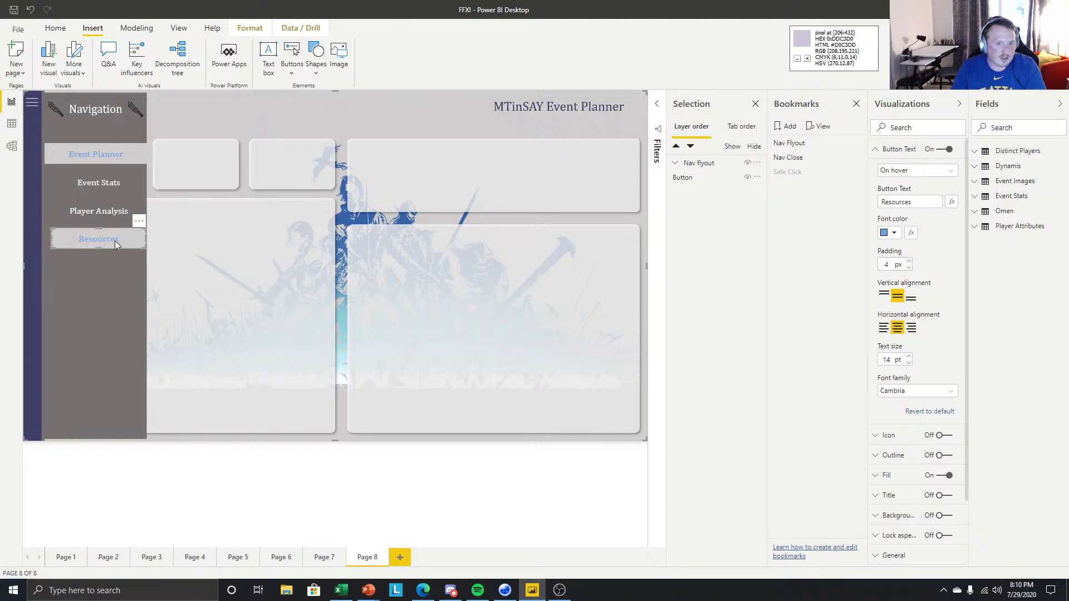
Try a 15 pt on-hover text size for the Resources button, and restore it to 14 pt.
{"action": "left_click", "coordinate": [930, 393]}
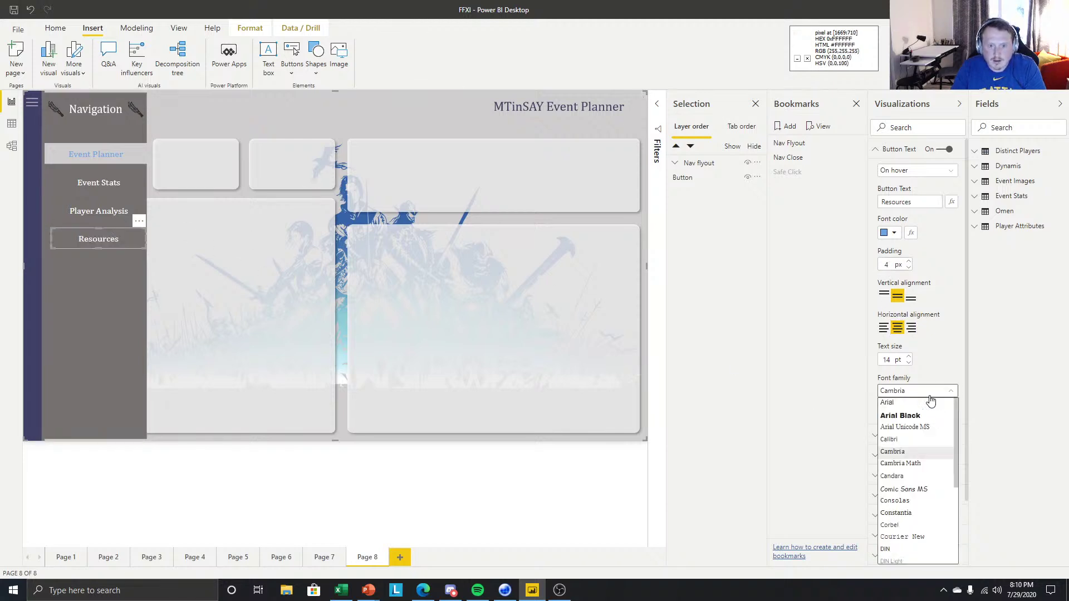
{"action": "left_click", "coordinate": [946, 372]}
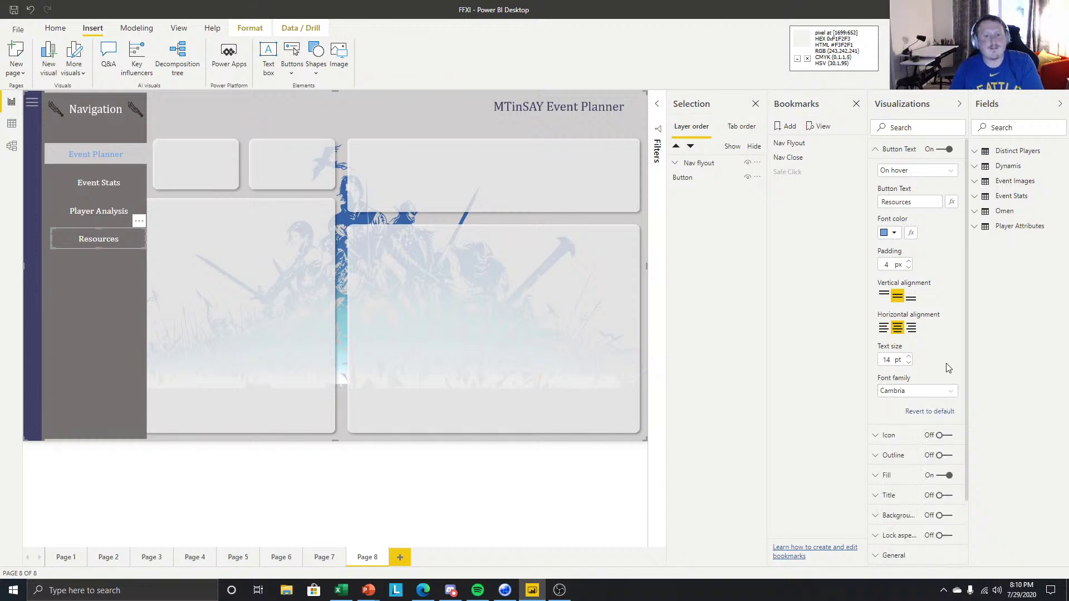
{"action": "left_click", "coordinate": [935, 397]}
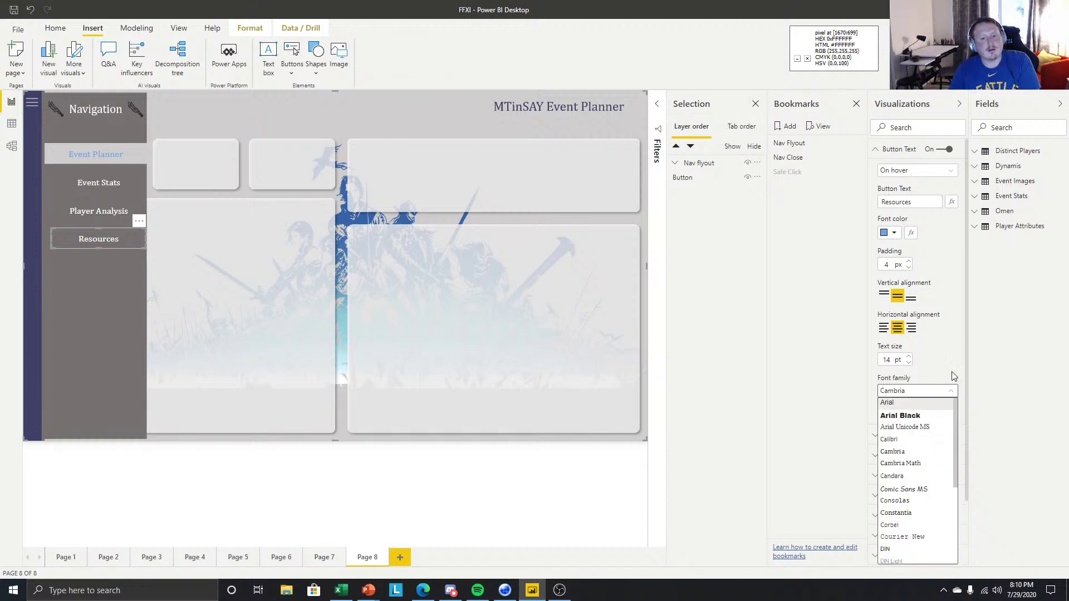
{"action": "left_click", "coordinate": [926, 371]}
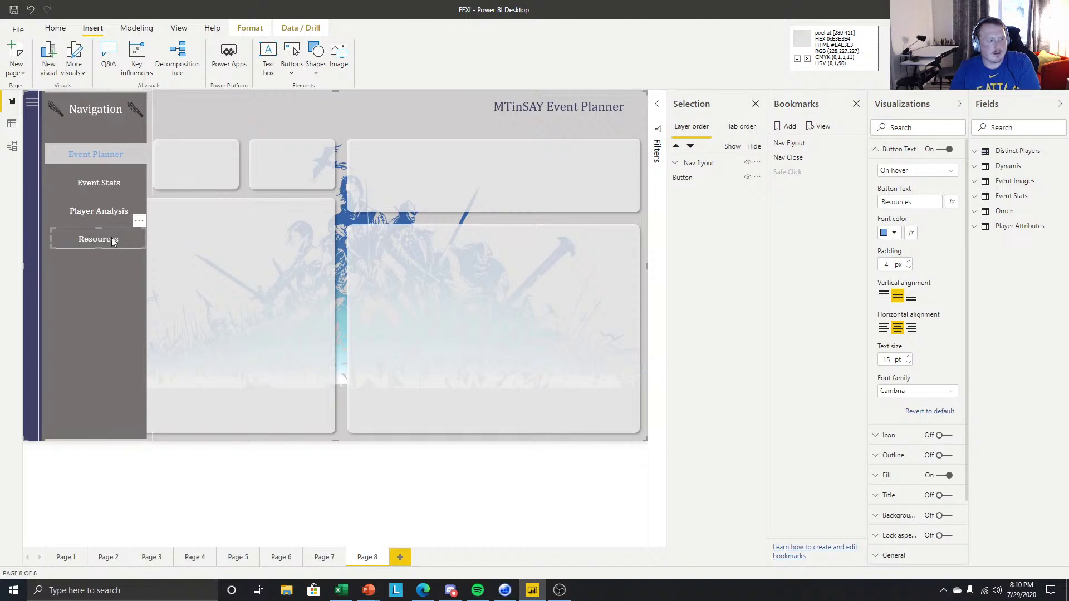
{"action": "left_click", "coordinate": [909, 362]}
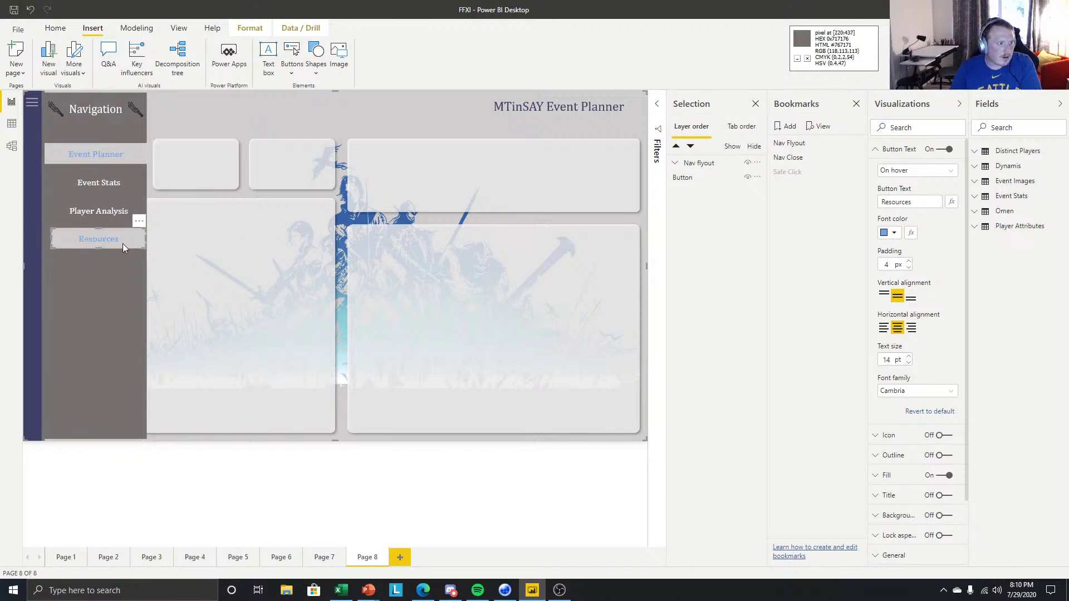
Copy the Resources button's formatting to the Player Analysis and Event Stats buttons, and close the navigation flyout by activating the overlay.
{"action": "left_click", "coordinate": [55, 29]}
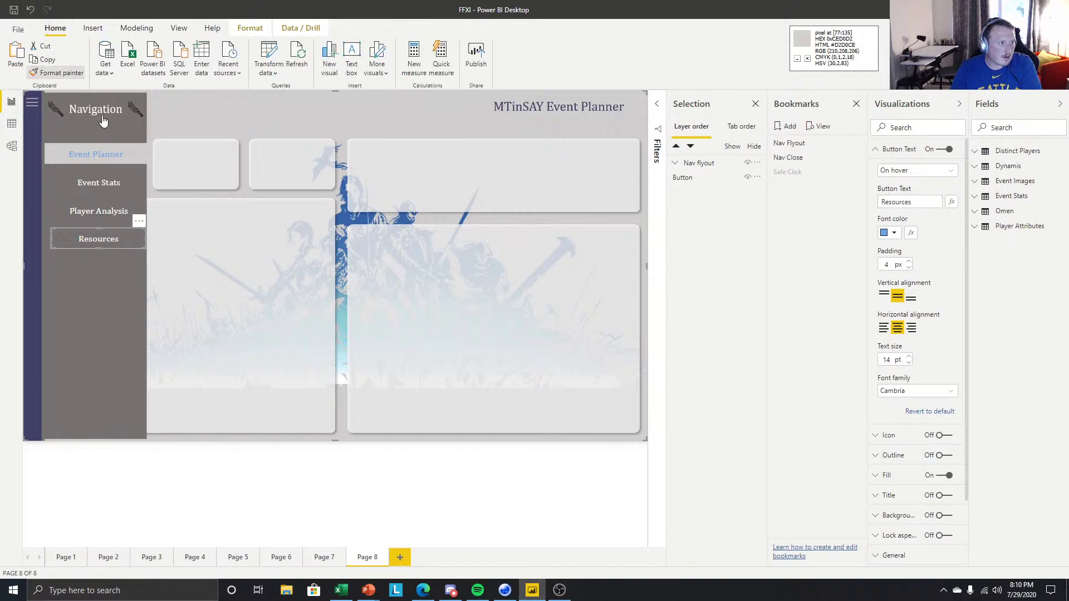
{"action": "left_click", "coordinate": [113, 211]}
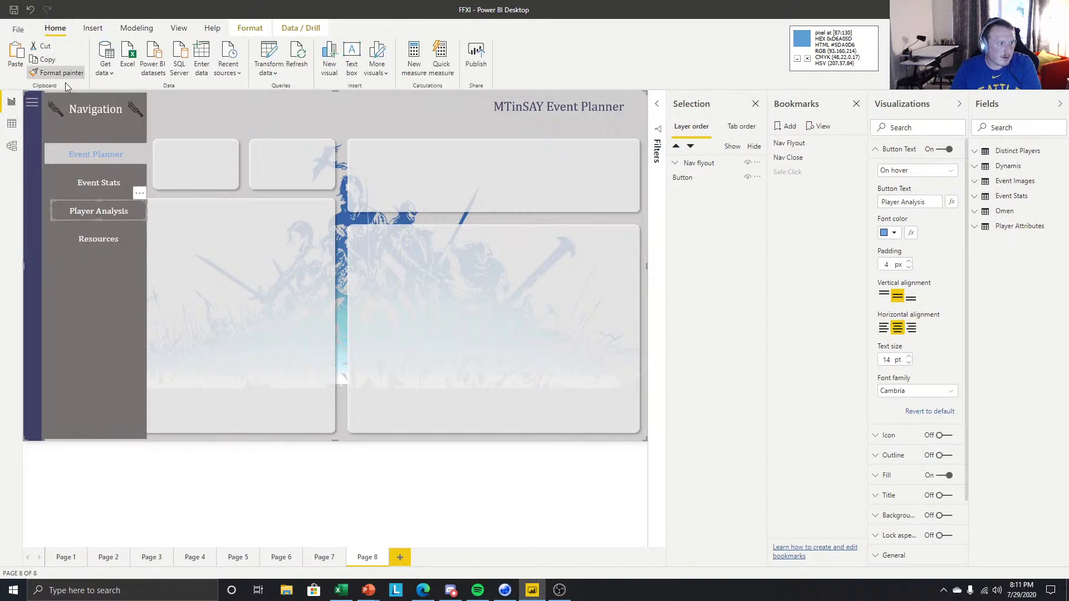
{"action": "left_click", "coordinate": [102, 184]}
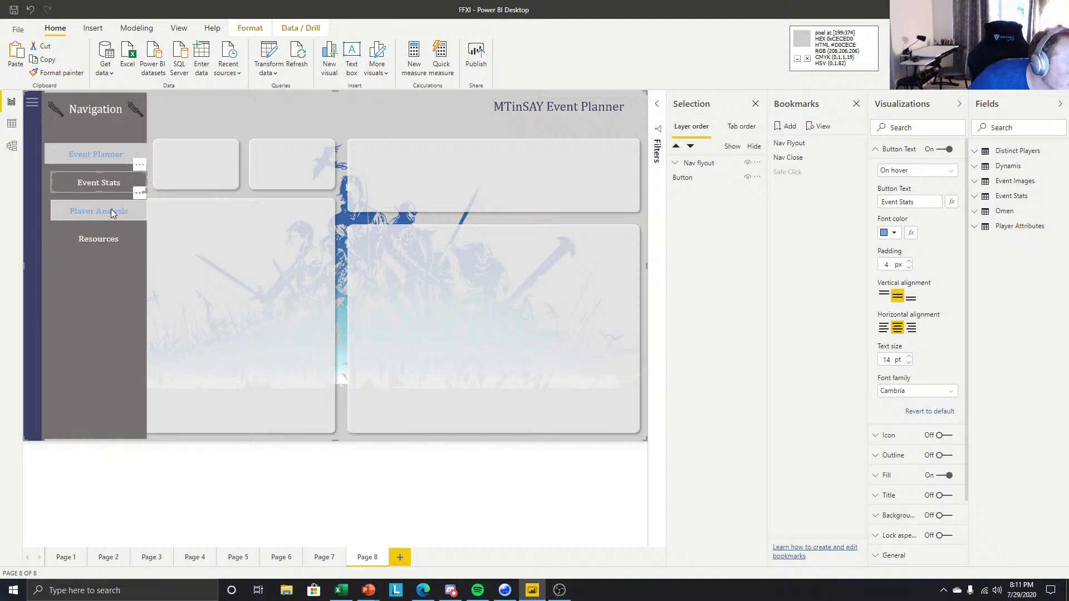
{"action": "left_click", "coordinate": [145, 473]}
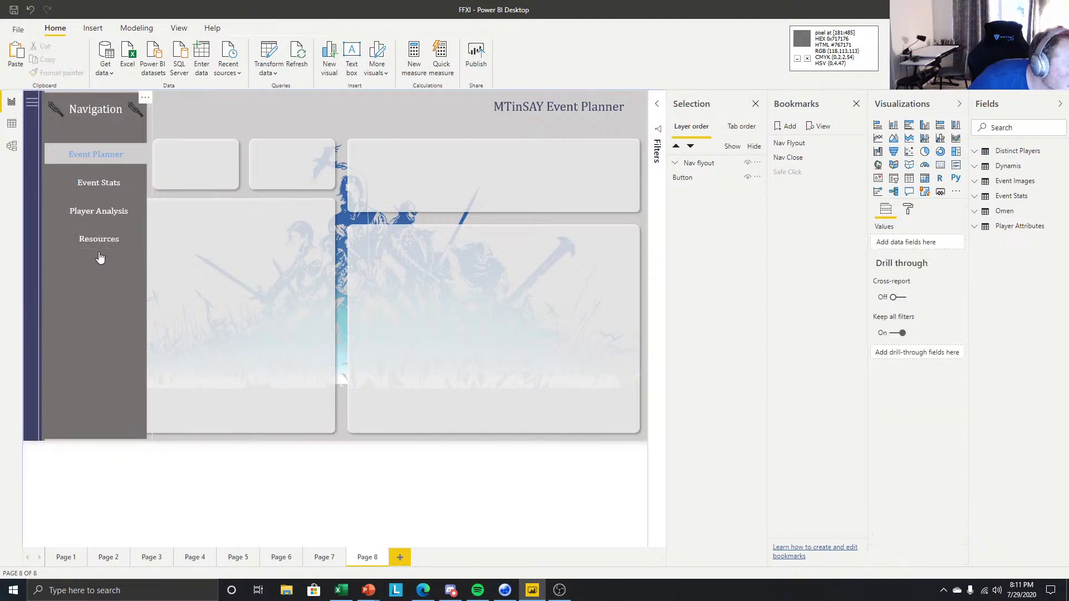
{"action": "left_click", "coordinate": [236, 114], "text": "ctrl"}
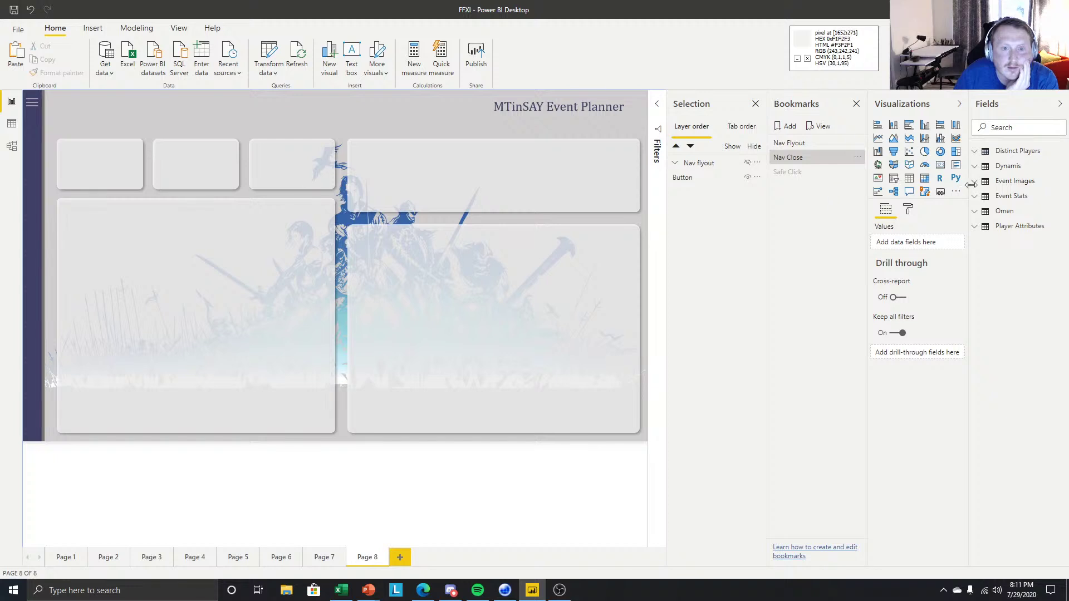
Add a map visual to the page, and move and enlarge it to fit inside the lower-right card.
{"action": "left_click", "coordinate": [877, 167]}
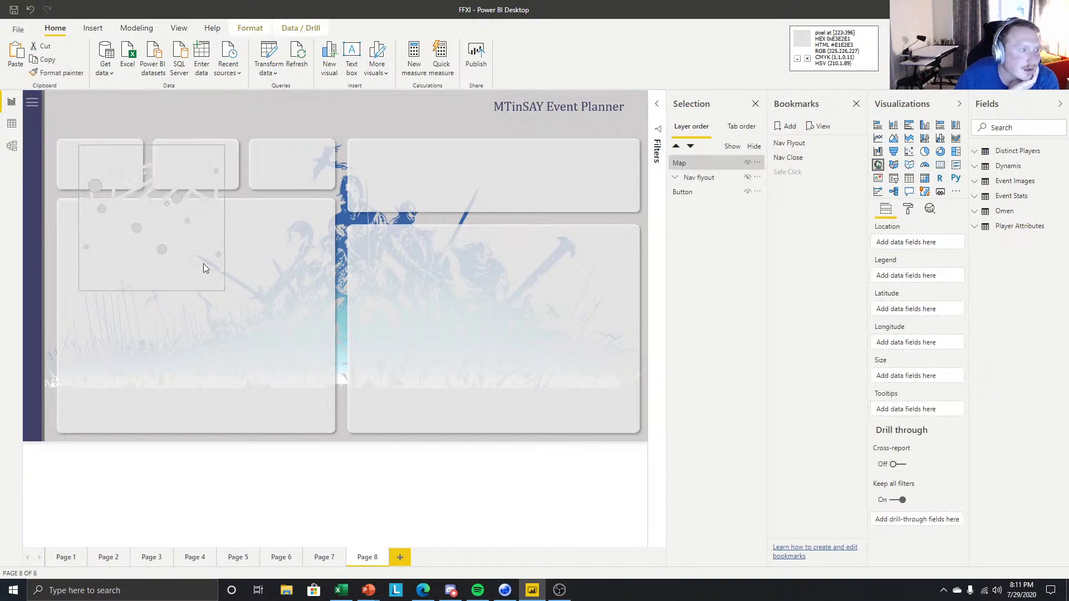
{"action": "left_click_drag", "start_coordinate": [202, 263], "coordinate": [416, 316]}
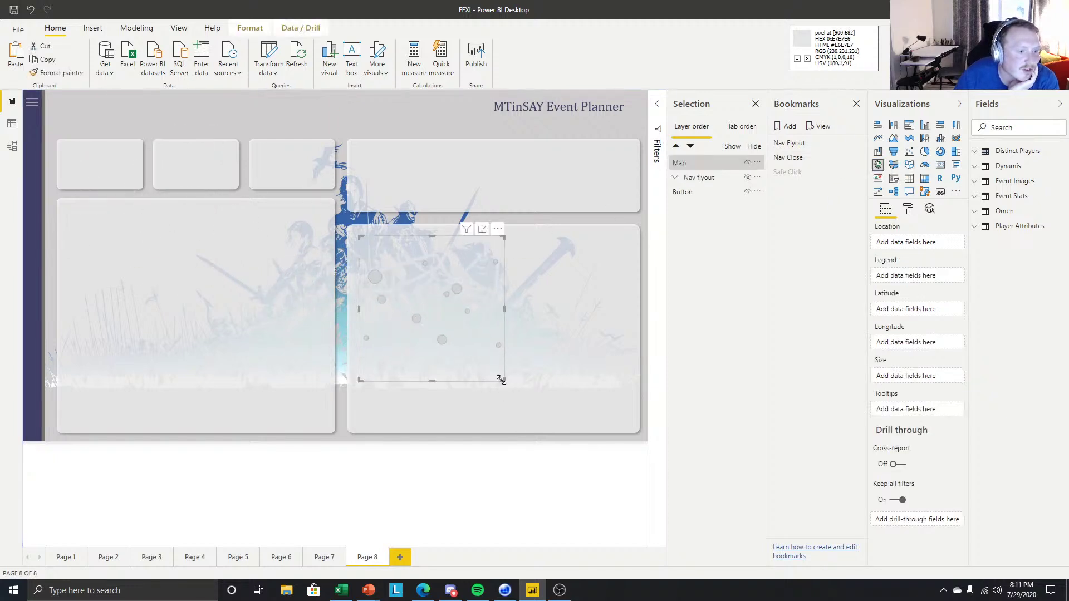
{"action": "left_click_drag", "start_coordinate": [502, 379], "coordinate": [630, 422]}
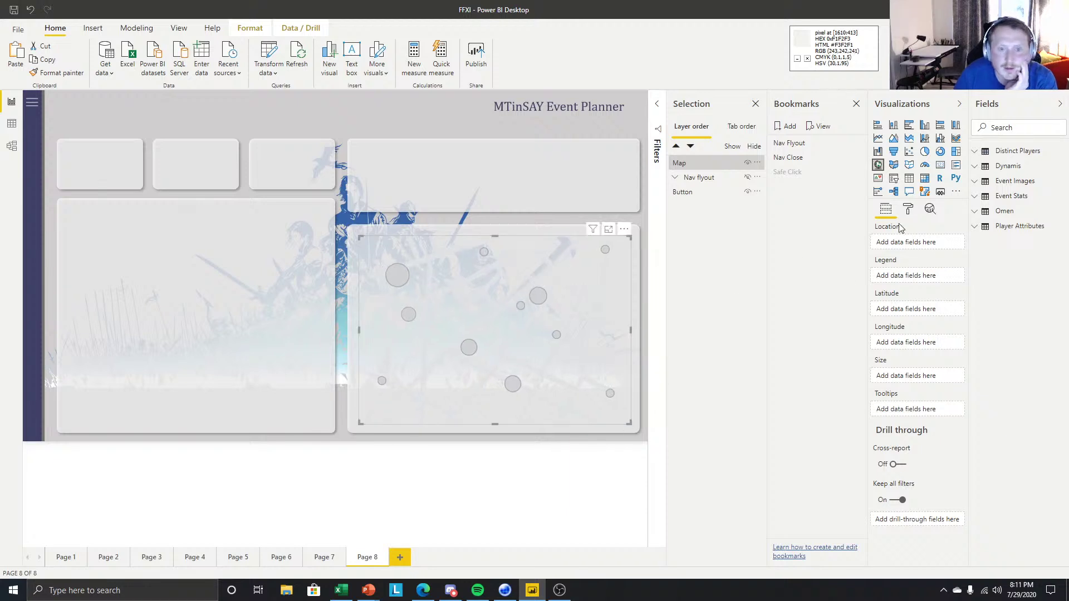
{"action": "left_click", "coordinate": [909, 209]}
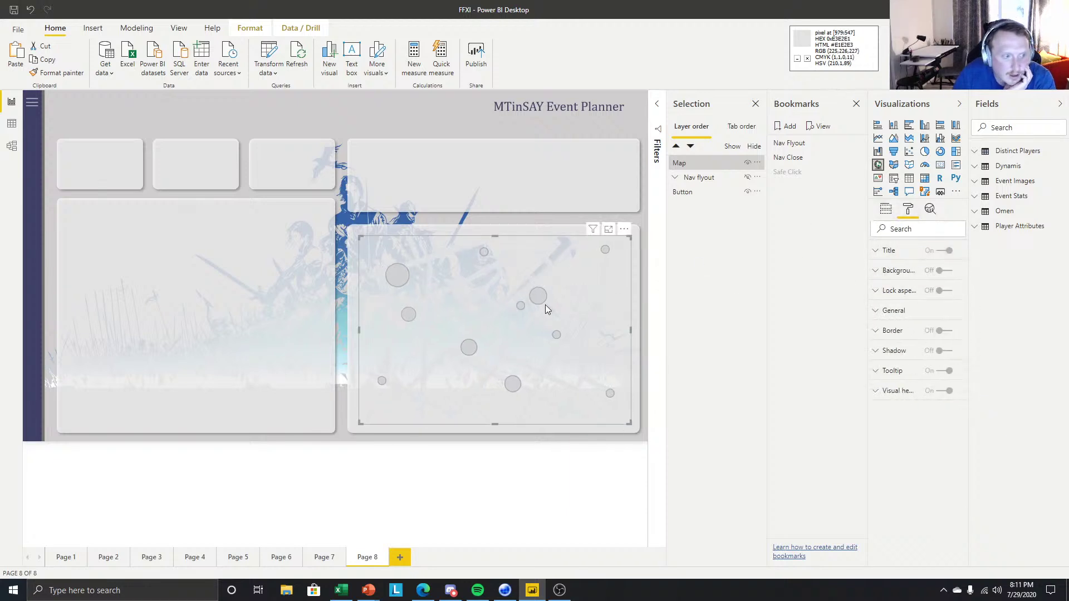
{"action": "left_click", "coordinate": [886, 209]}
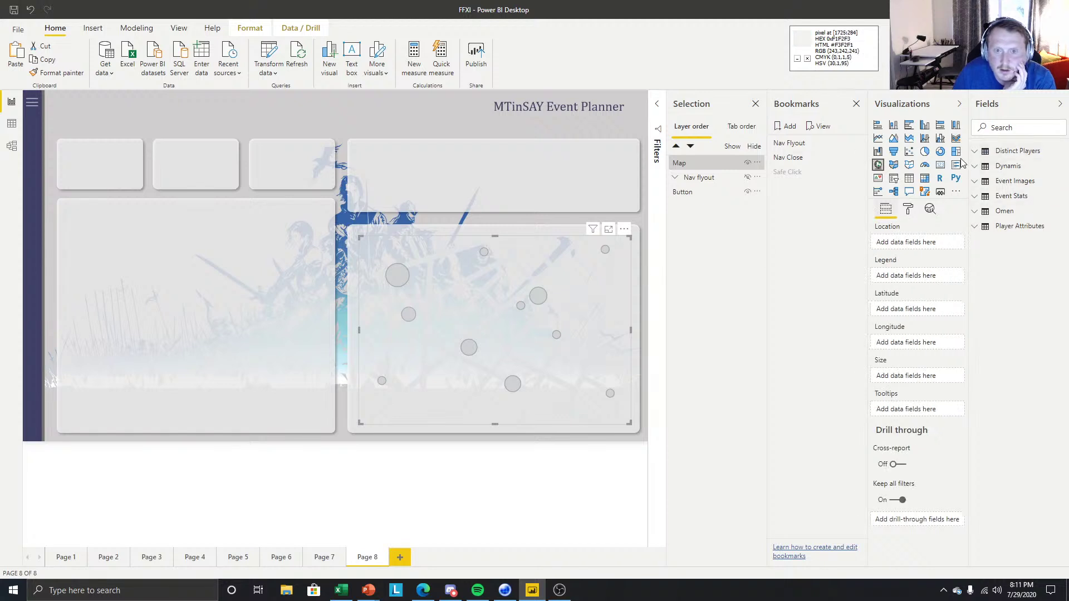
Assign Character Name from Player Attributes as the map's bubble size and State as its location.
{"action": "left_click", "coordinate": [975, 226]}
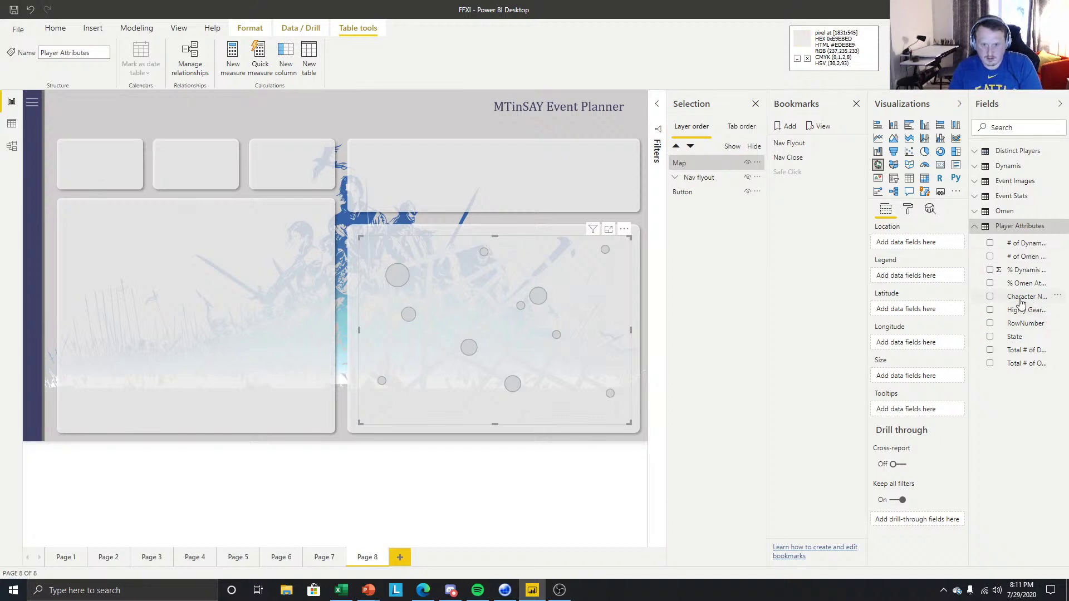
{"action": "left_click_drag", "start_coordinate": [1014, 306], "coordinate": [917, 376]}
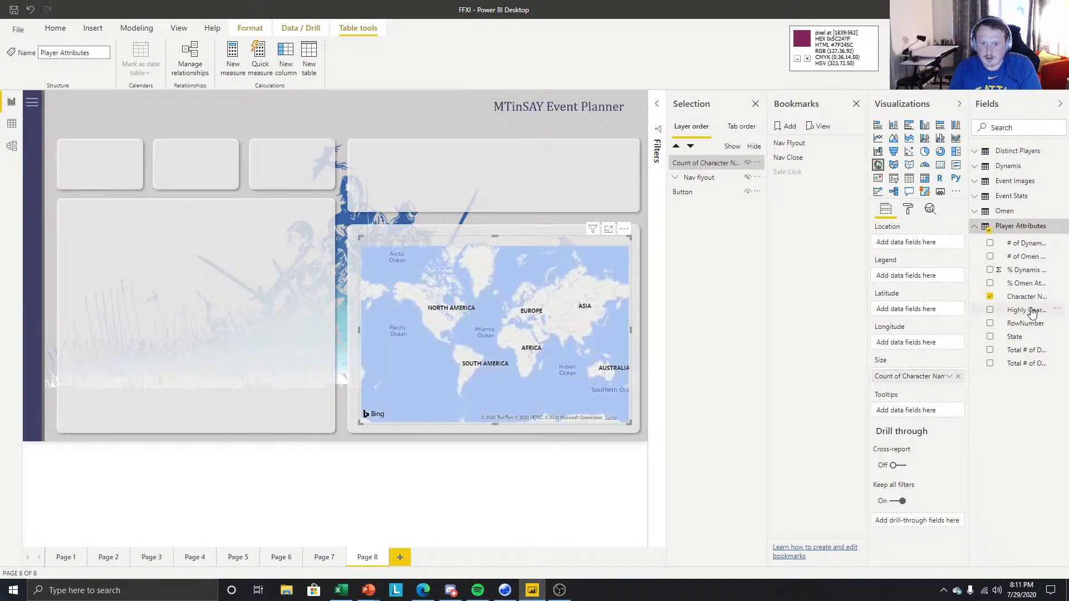
{"action": "left_click_drag", "start_coordinate": [1018, 339], "coordinate": [918, 244]}
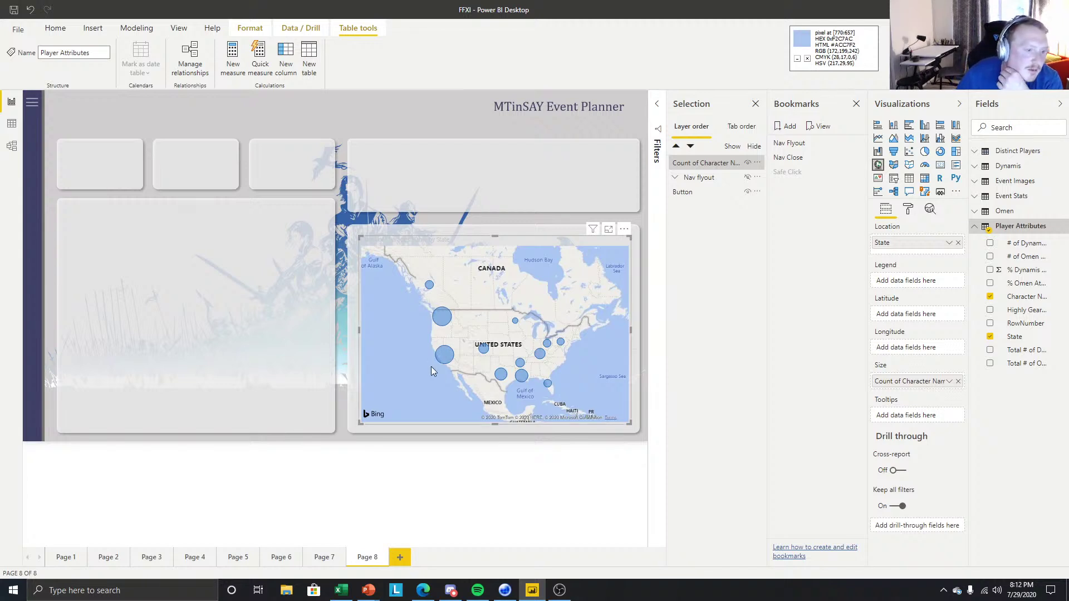
Turn off the map's title, tooltip and visual header.
{"action": "left_click", "coordinate": [908, 209]}
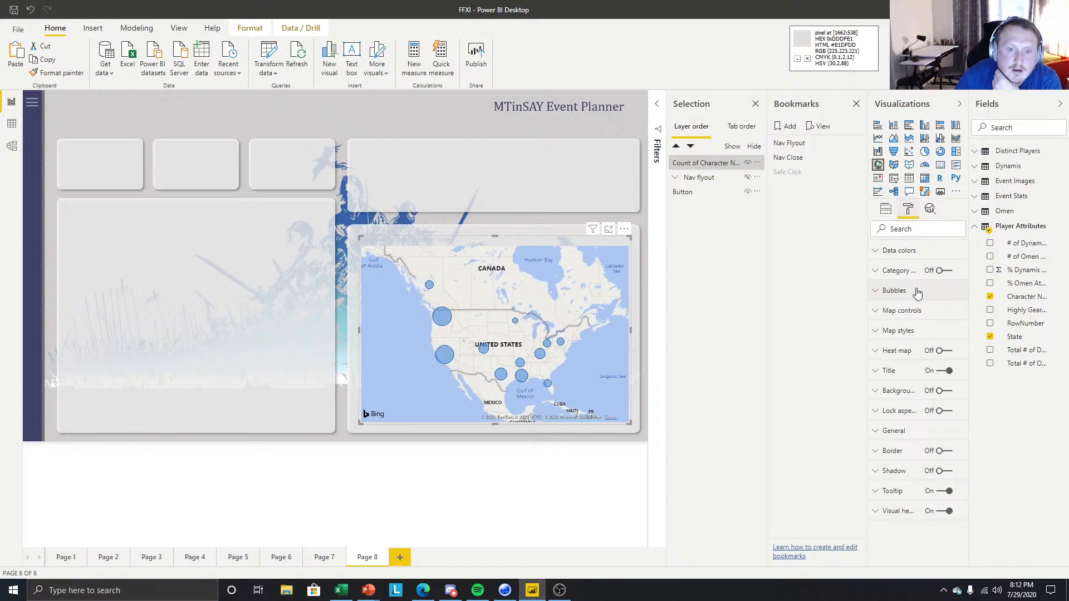
{"action": "left_click", "coordinate": [945, 494]}
{"action": "left_click", "coordinate": [947, 512]}
{"action": "left_click", "coordinate": [570, 488]}
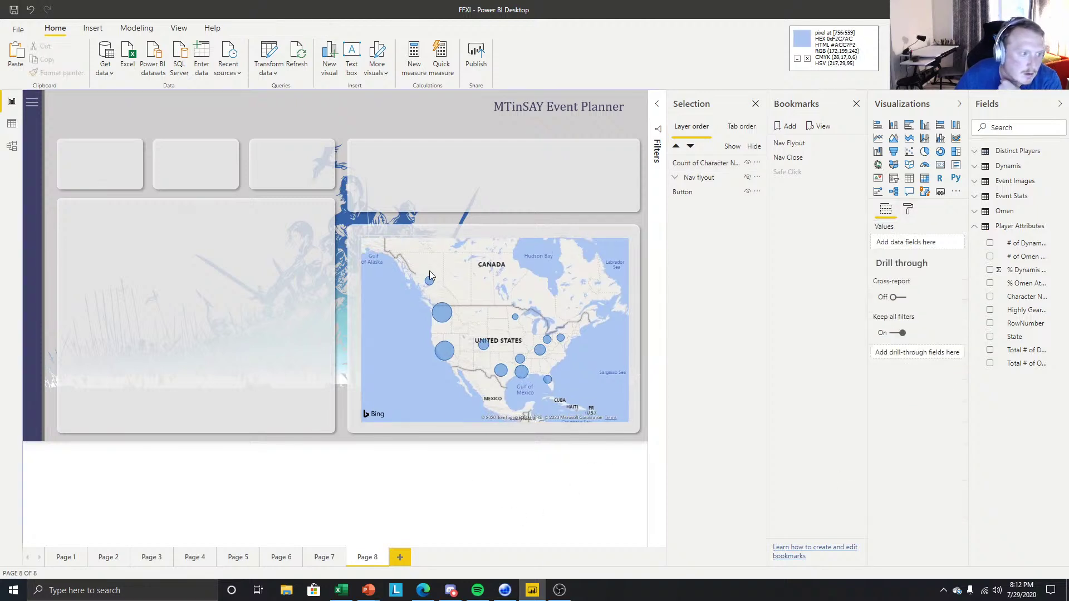
Enlarge the map slightly from its upper-left and lower-right corners to fill more of the surrounding card.
{"action": "left_click", "coordinate": [446, 238]}
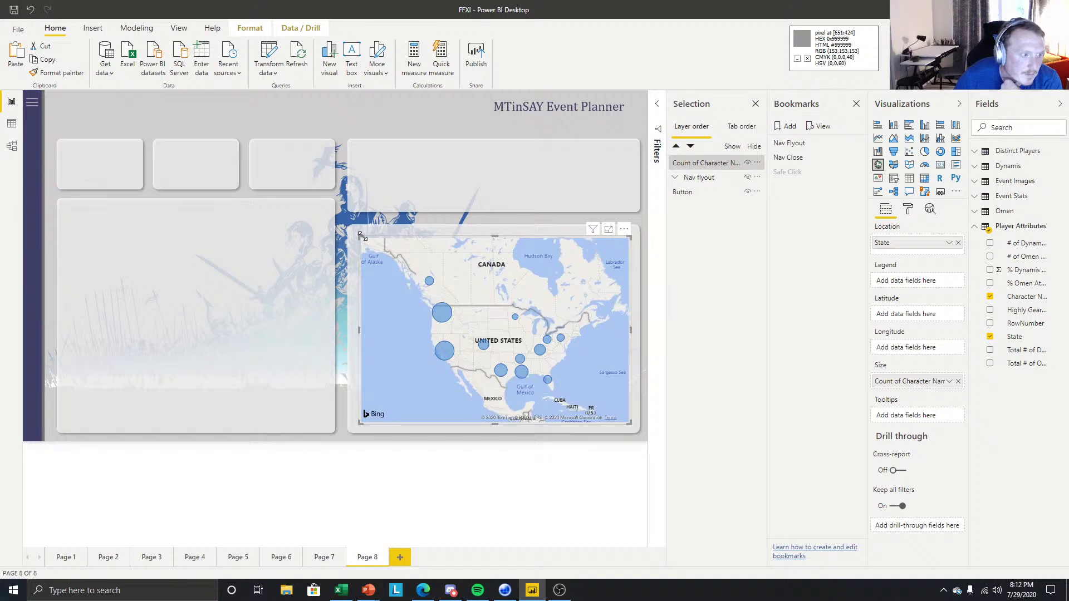
{"action": "left_click_drag", "start_coordinate": [359, 237], "coordinate": [350, 230]}
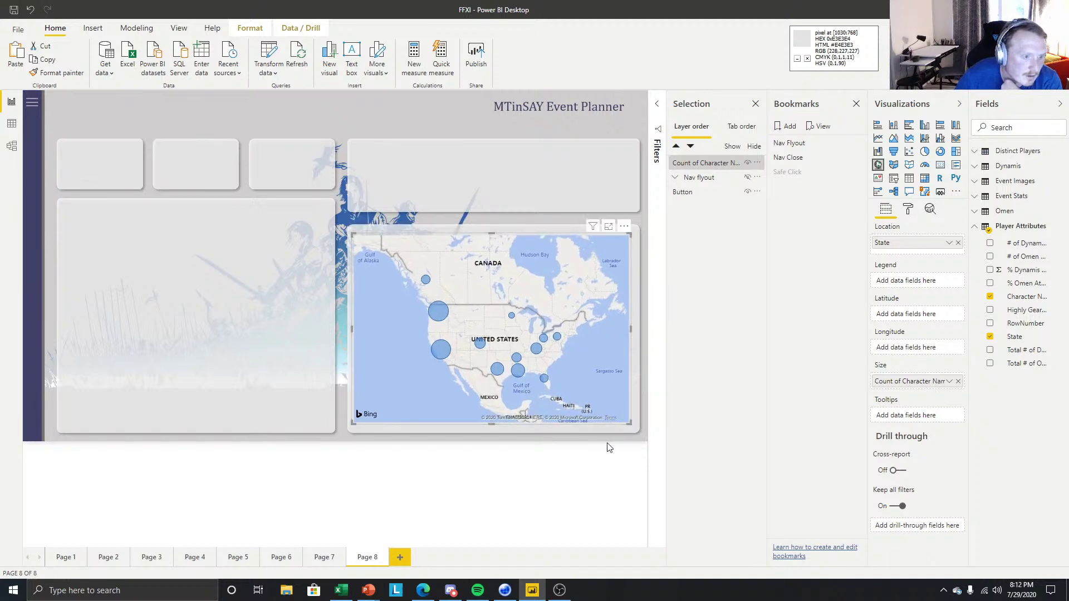
{"action": "left_click", "coordinate": [638, 434]}
{"action": "left_click_drag", "start_coordinate": [628, 429], "coordinate": [633, 433]}
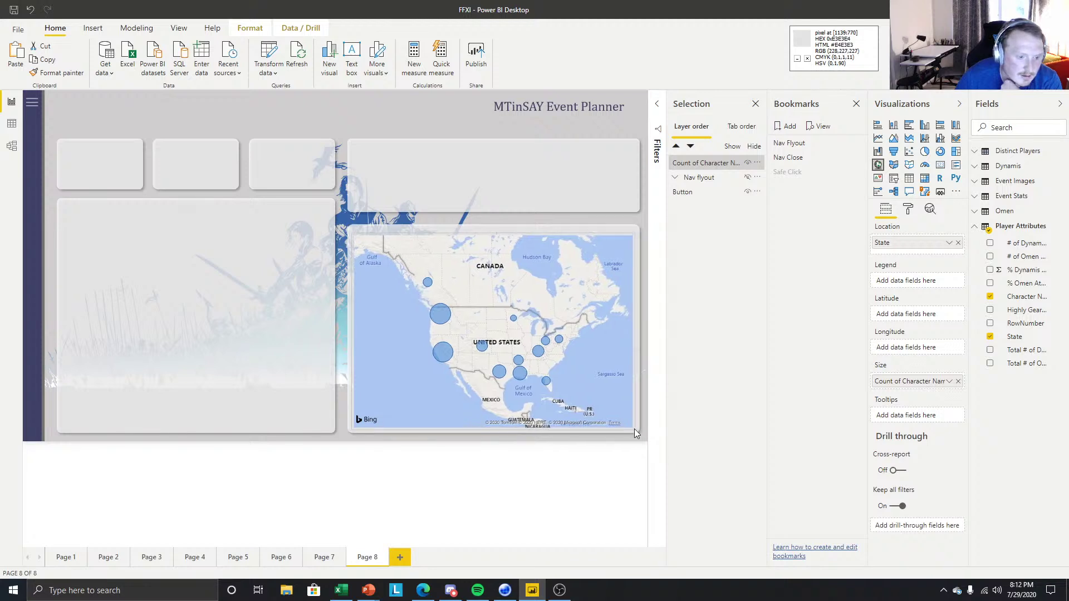
Set the map's style theme to Light and turn off its labels.
{"action": "left_click", "coordinate": [908, 210]}
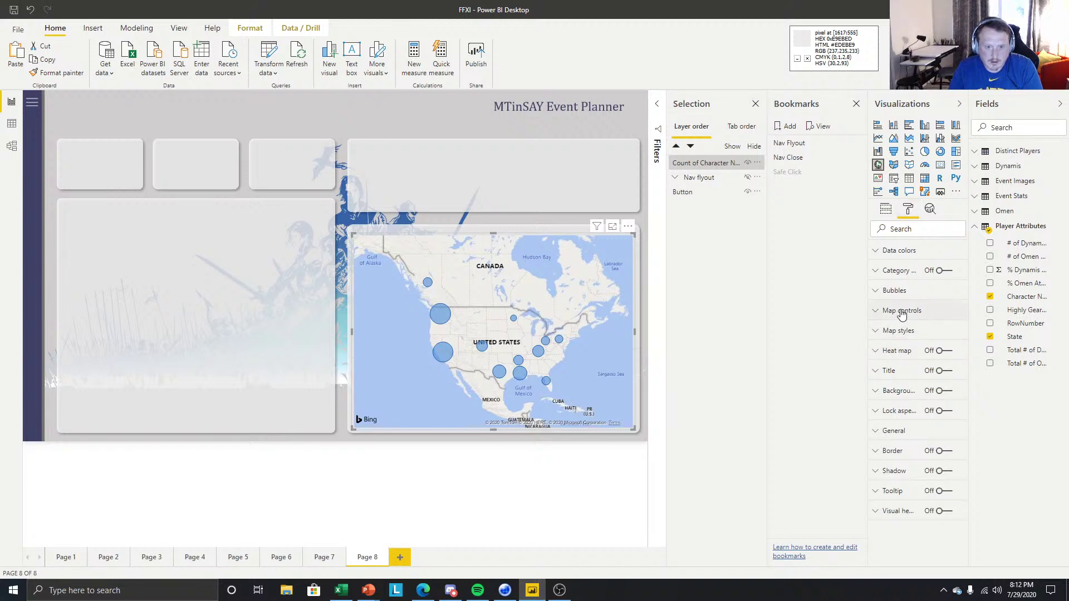
{"action": "left_click", "coordinate": [902, 313]}
{"action": "left_click", "coordinate": [901, 311]}
{"action": "left_click", "coordinate": [899, 332]}
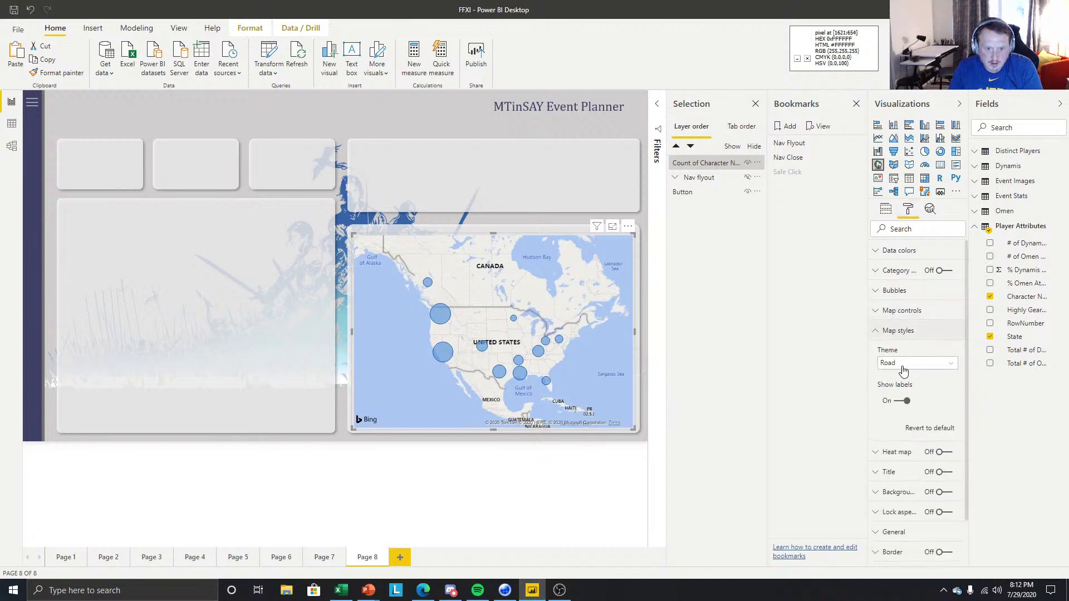
{"action": "left_click", "coordinate": [903, 366]}
{"action": "left_click", "coordinate": [899, 409]}
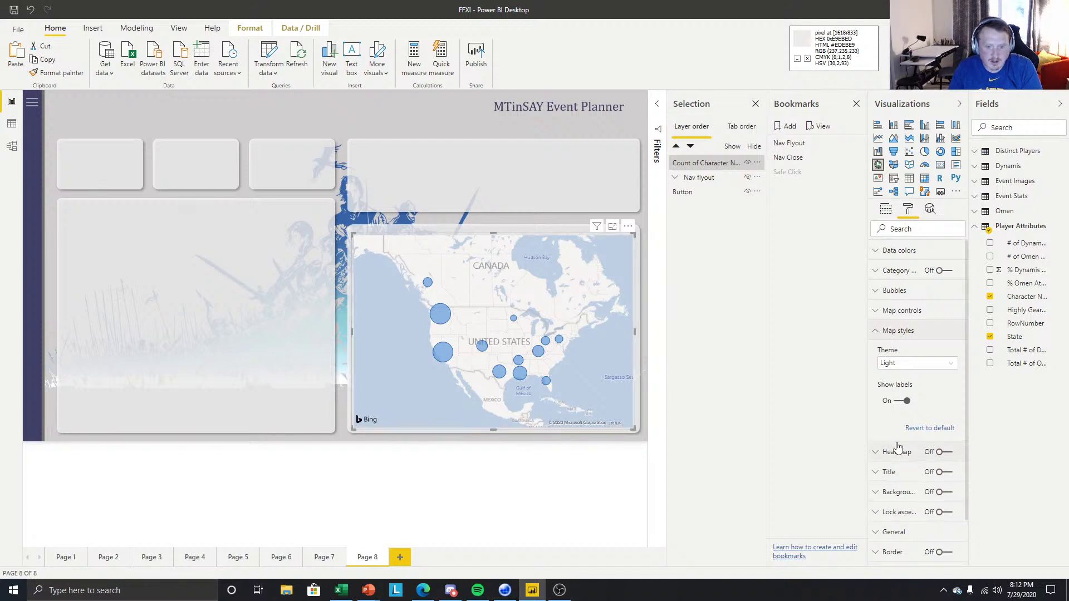
{"action": "left_click", "coordinate": [906, 402]}
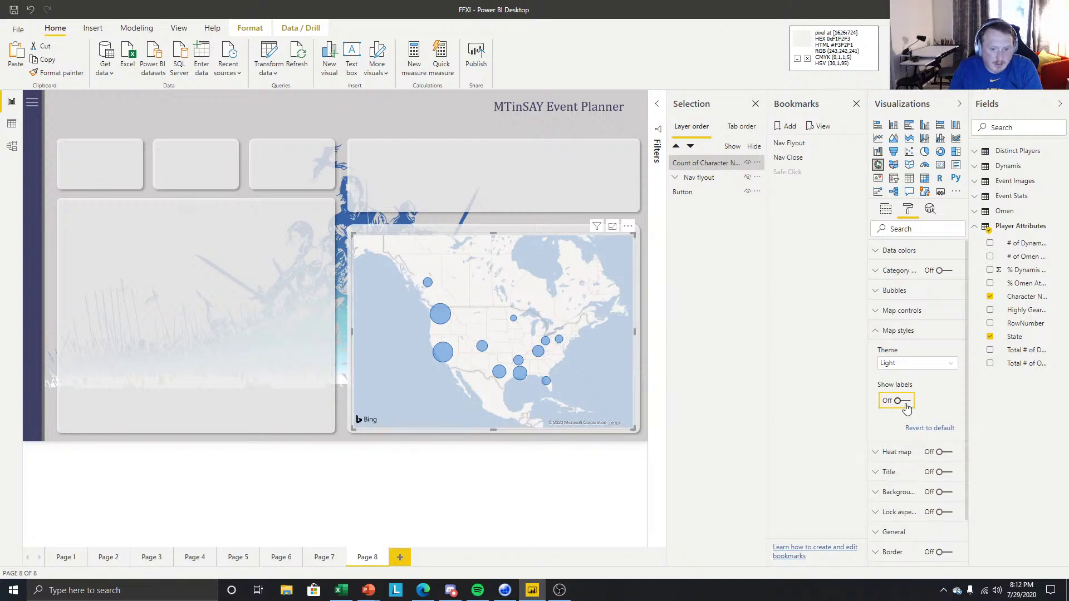
{"action": "left_click", "coordinate": [876, 334]}
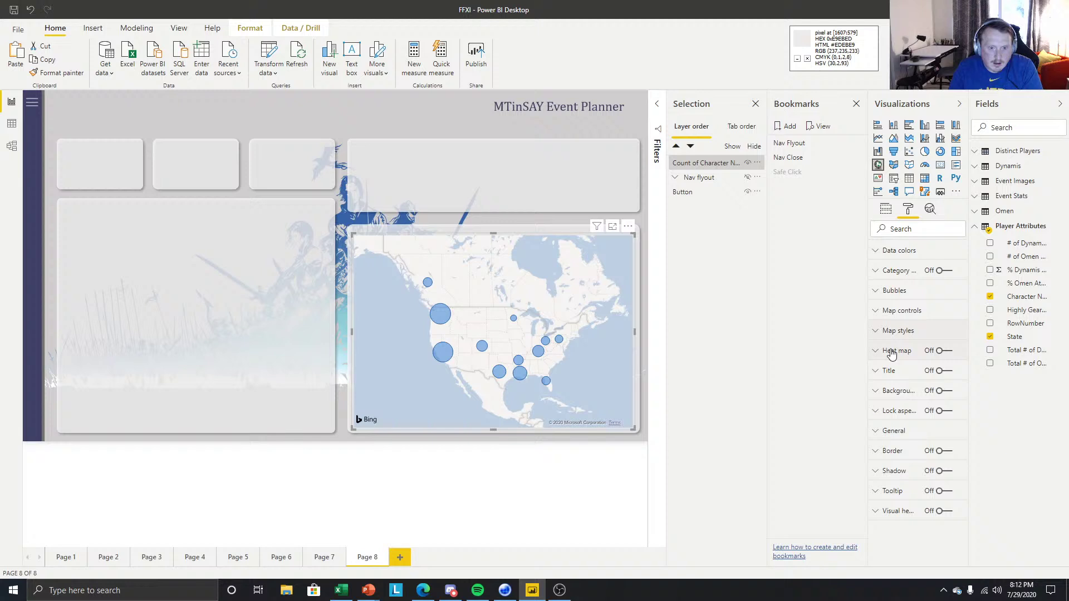
{"action": "left_click", "coordinate": [889, 290]}
{"action": "left_click", "coordinate": [886, 291]}
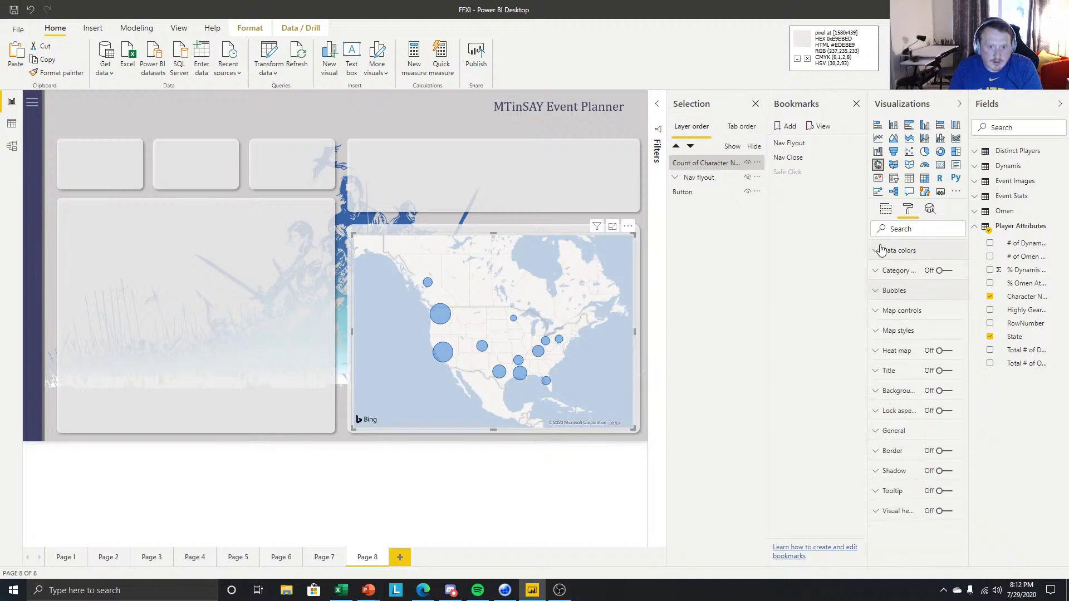
{"action": "left_click", "coordinate": [891, 251]}
{"action": "left_click", "coordinate": [893, 324]}
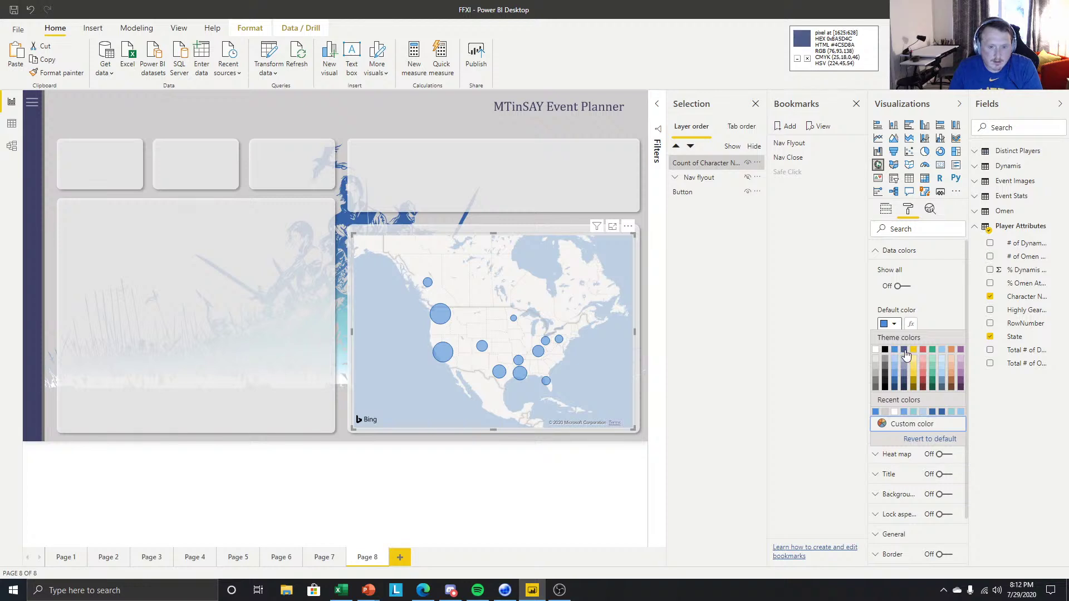
{"action": "left_click", "coordinate": [400, 538]}
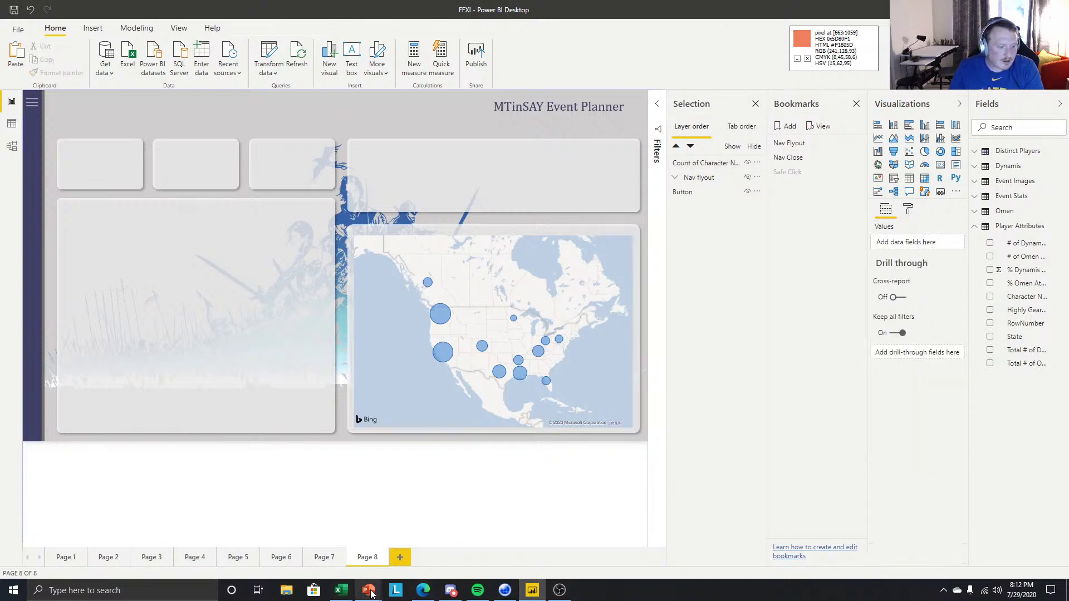
{"action": "mouse_move", "coordinate": [368, 591]}
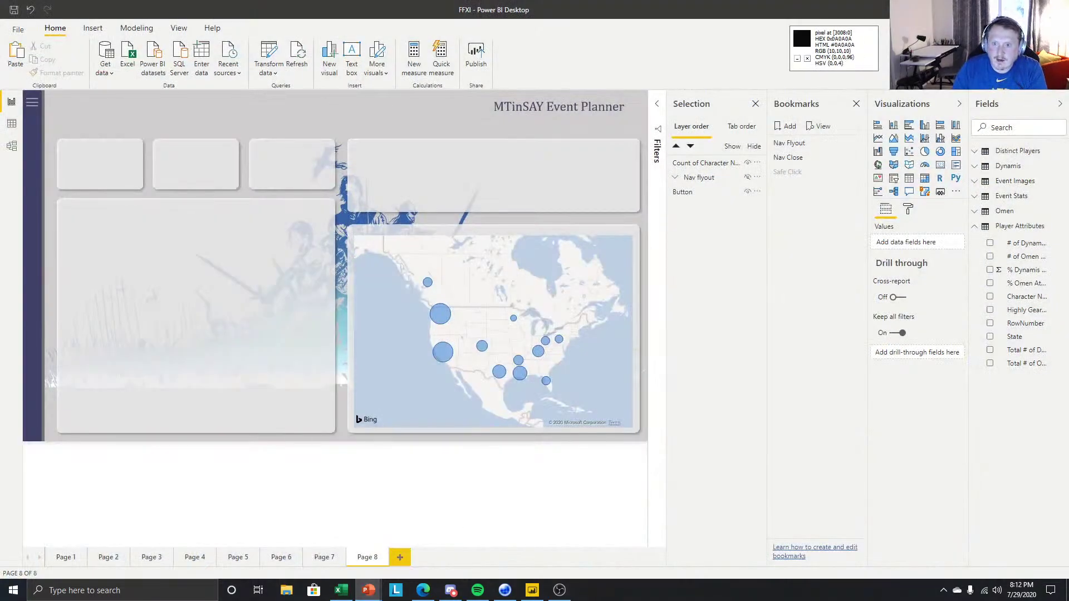
Switch to PowerPoint's colour palette slide and sample the burgundy rectangle's colour, then return to Power BI.
{"action": "left_click_drag", "start_coordinate": [1068, 6], "coordinate": [445, 0]}
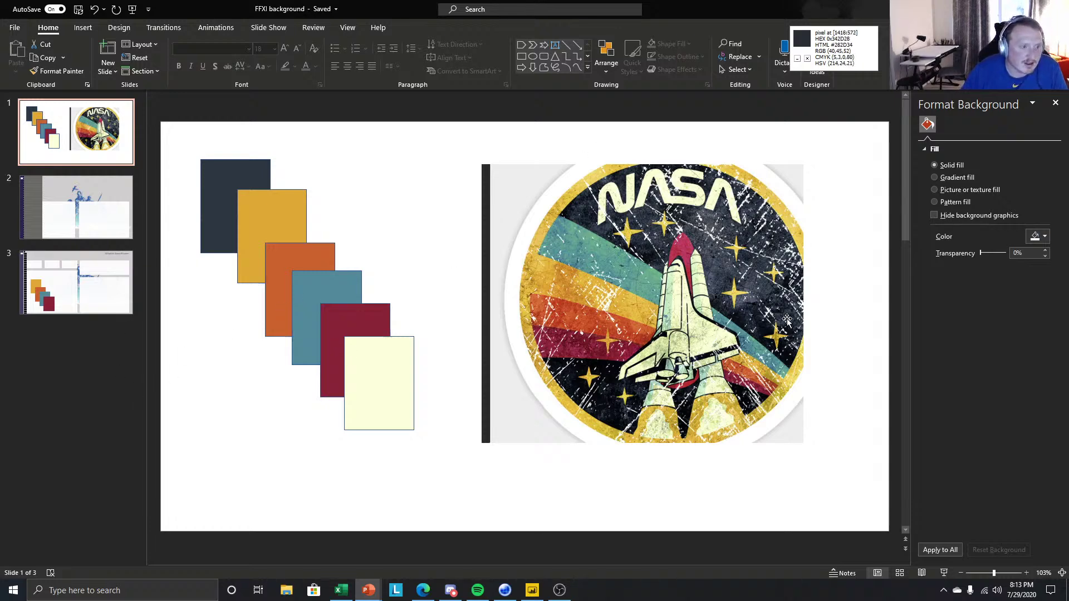
{"action": "left_click", "coordinate": [251, 224]}
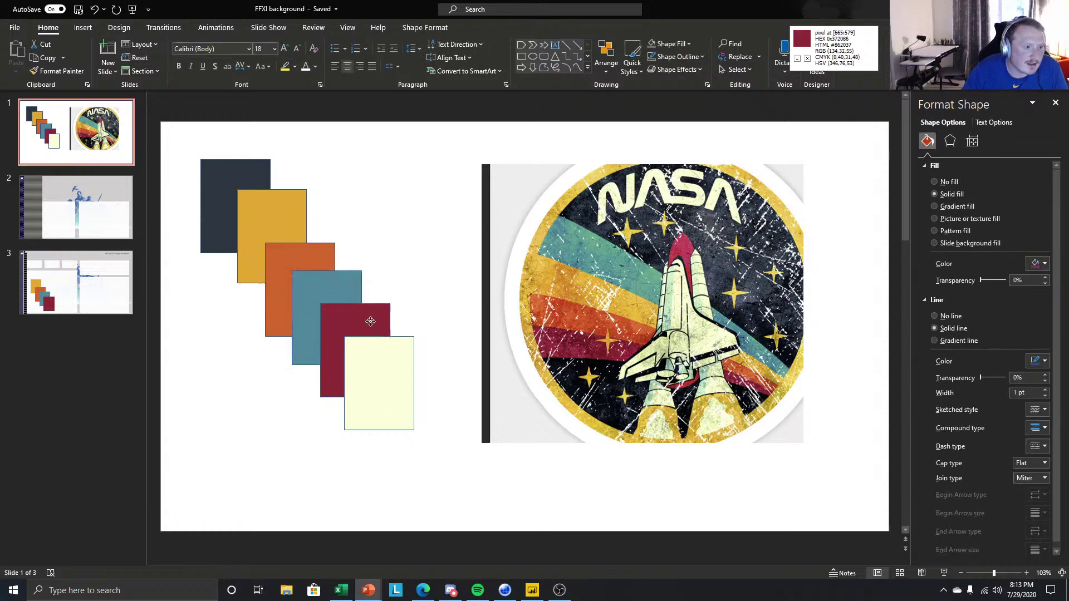
{"action": "left_click_drag", "start_coordinate": [371, 322], "coordinate": [375, 317]}
{"action": "left_click", "coordinate": [270, 192]}
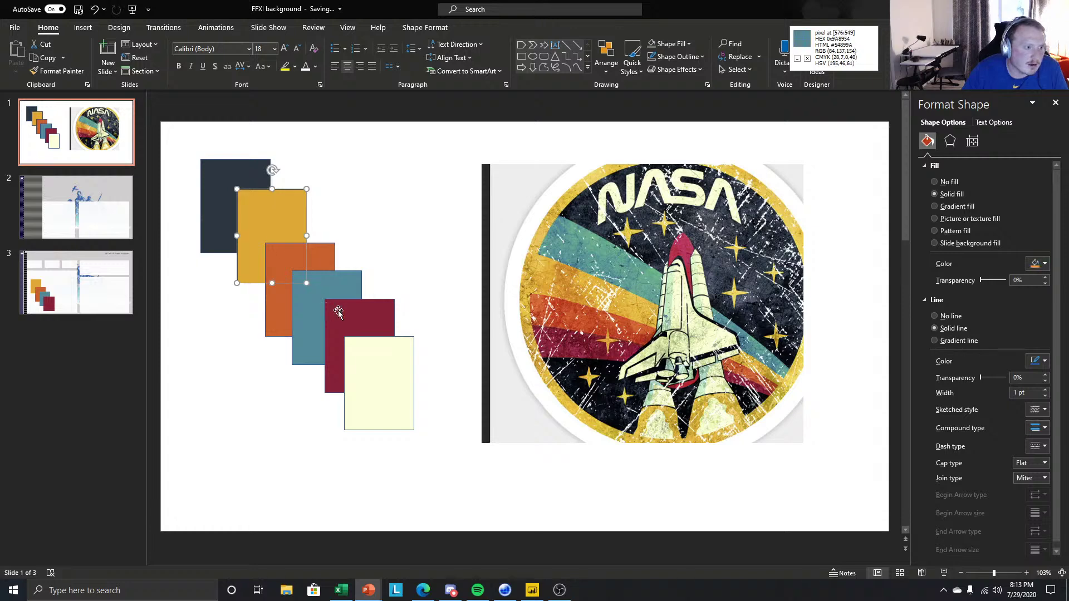
{"action": "left_click", "coordinate": [338, 313]}
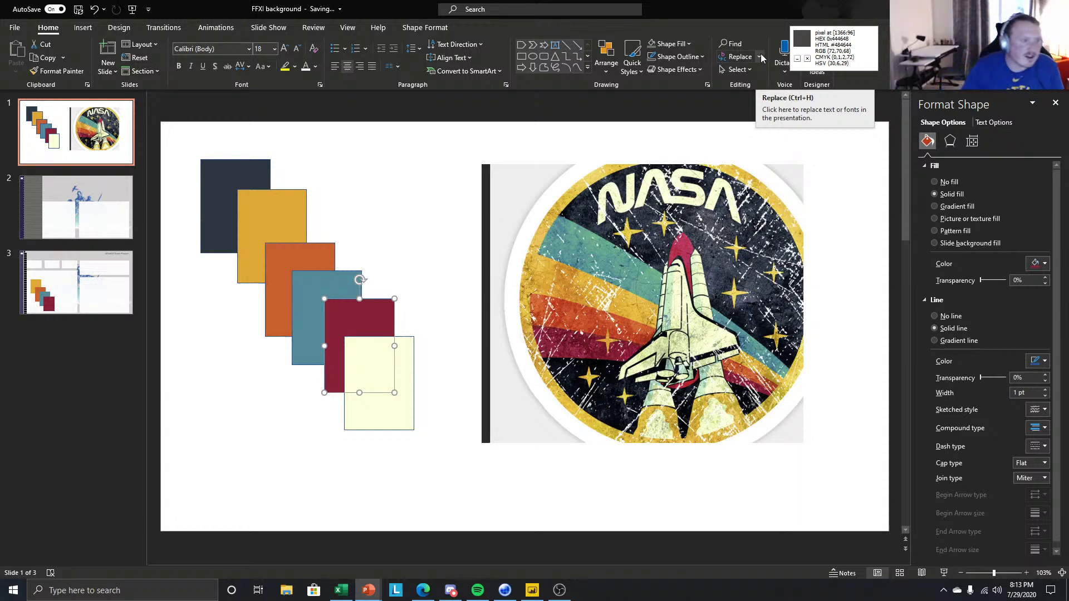
{"action": "left_click_drag", "start_coordinate": [392, 9], "coordinate": [1068, 0]}
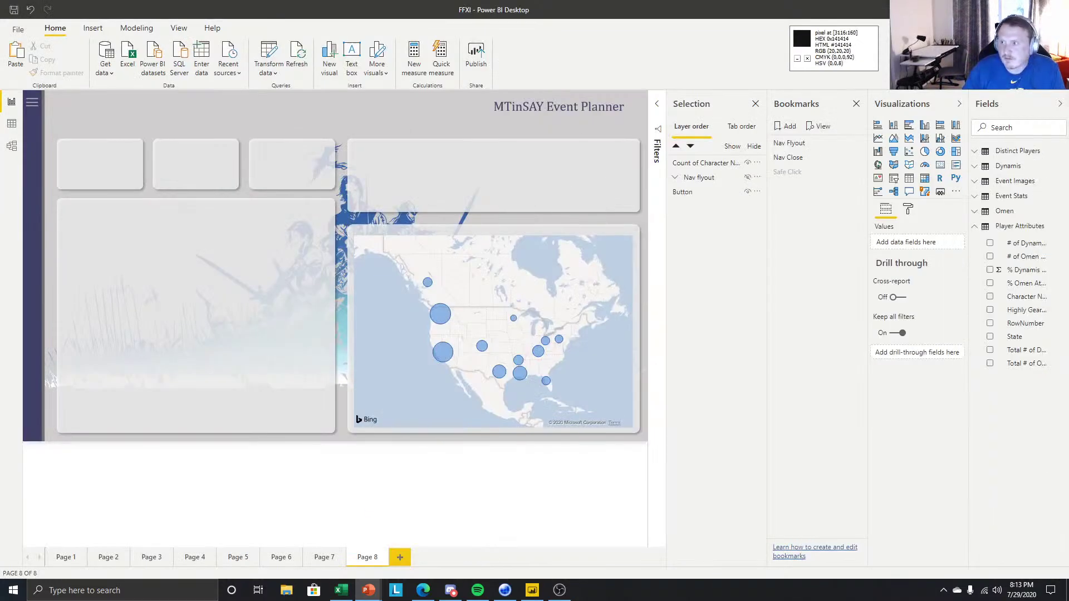
Set the map's default data colour to hex 862037.
{"action": "left_click", "coordinate": [490, 236]}
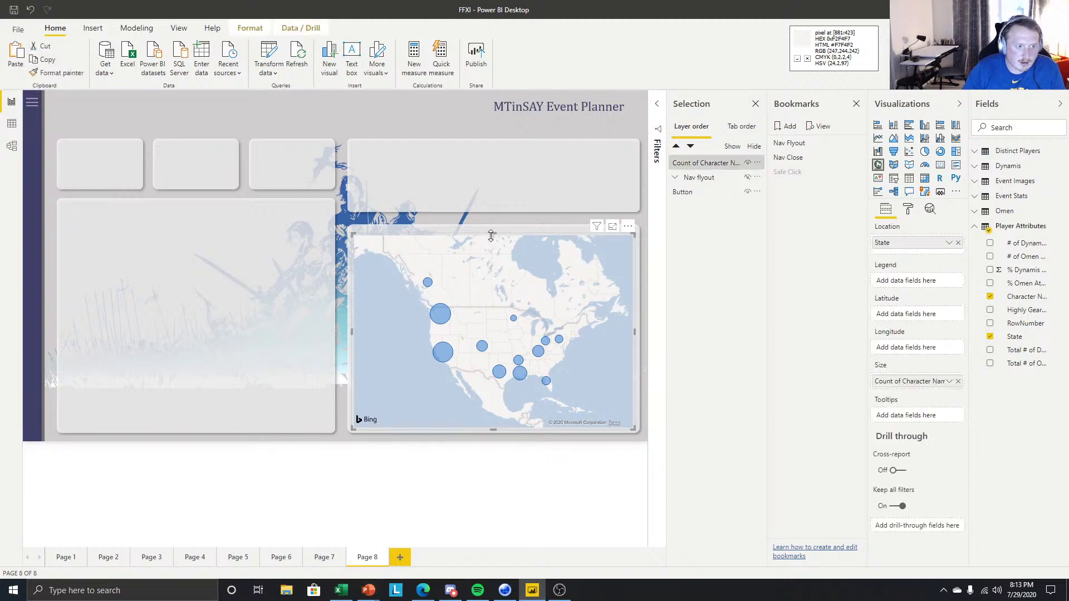
{"action": "left_click", "coordinate": [908, 210]}
{"action": "left_click", "coordinate": [894, 248]}
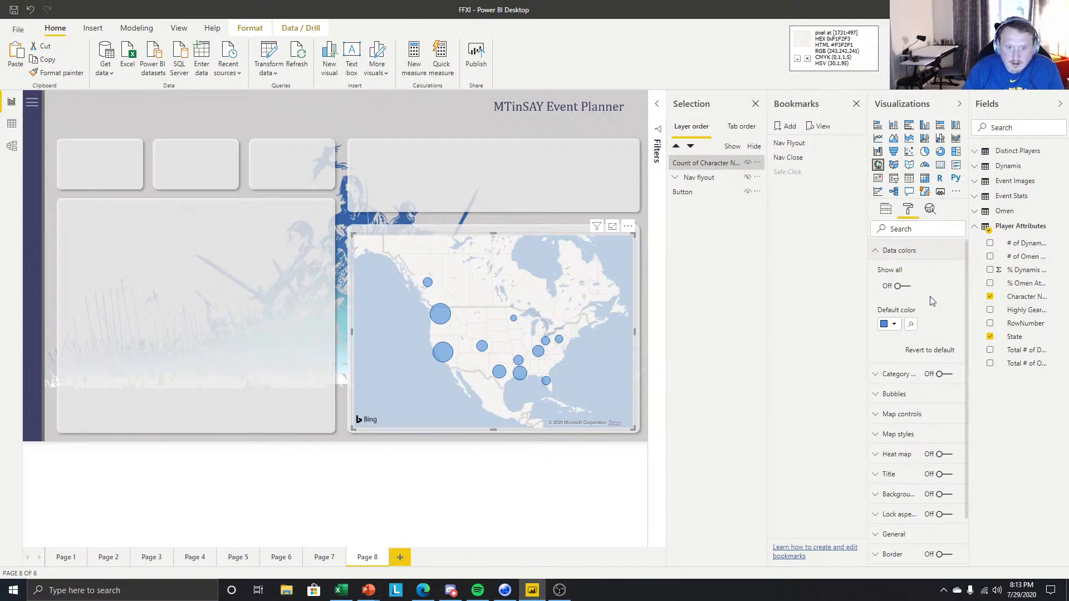
{"action": "left_click", "coordinate": [891, 324]}
{"action": "left_click", "coordinate": [920, 429]}
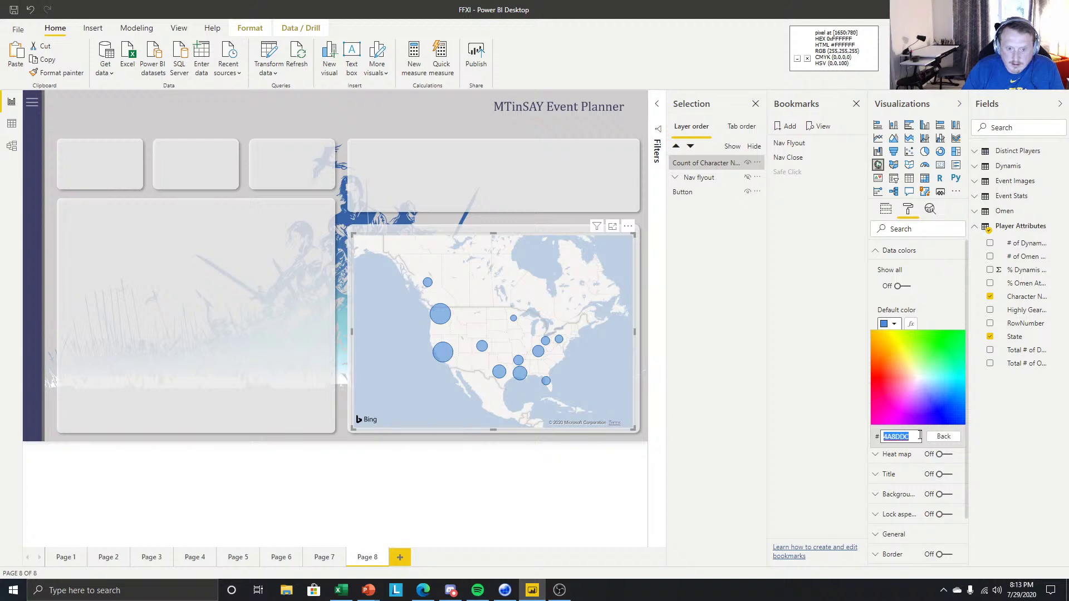
{"action": "type", "text": "862037"}
{"action": "left_click", "coordinate": [417, 493]}
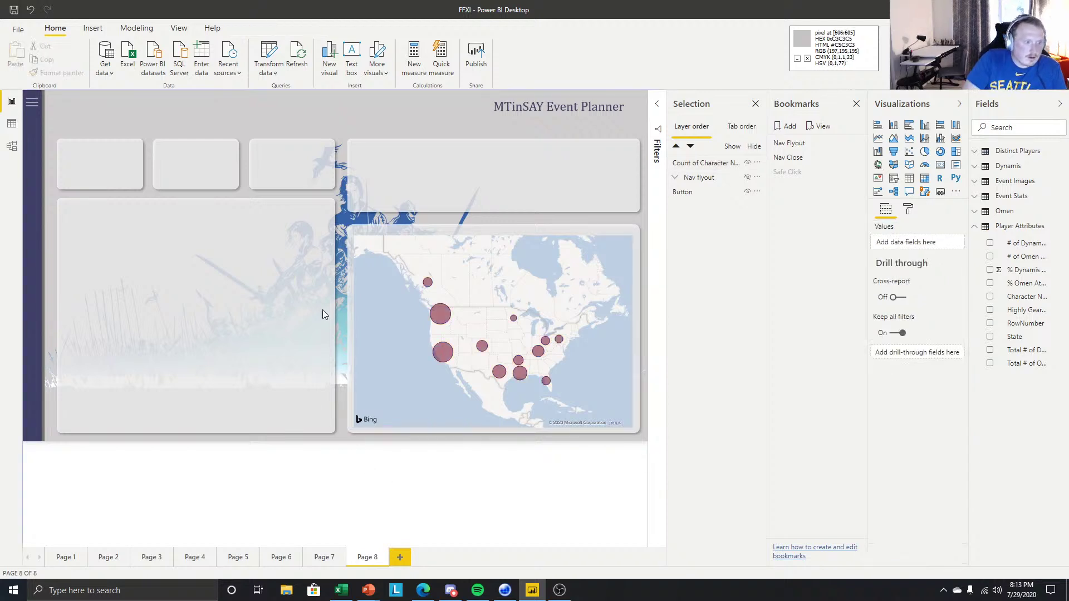
Switch to Adobe Color in the browser and try out the Analogous colour wheel.
{"action": "left_click", "coordinate": [463, 245]}
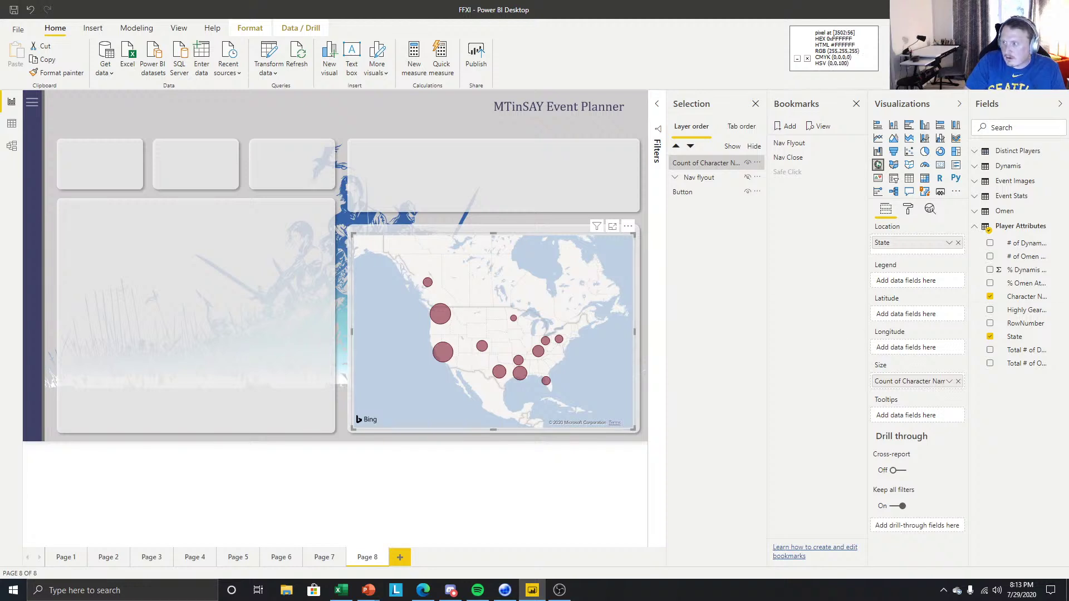
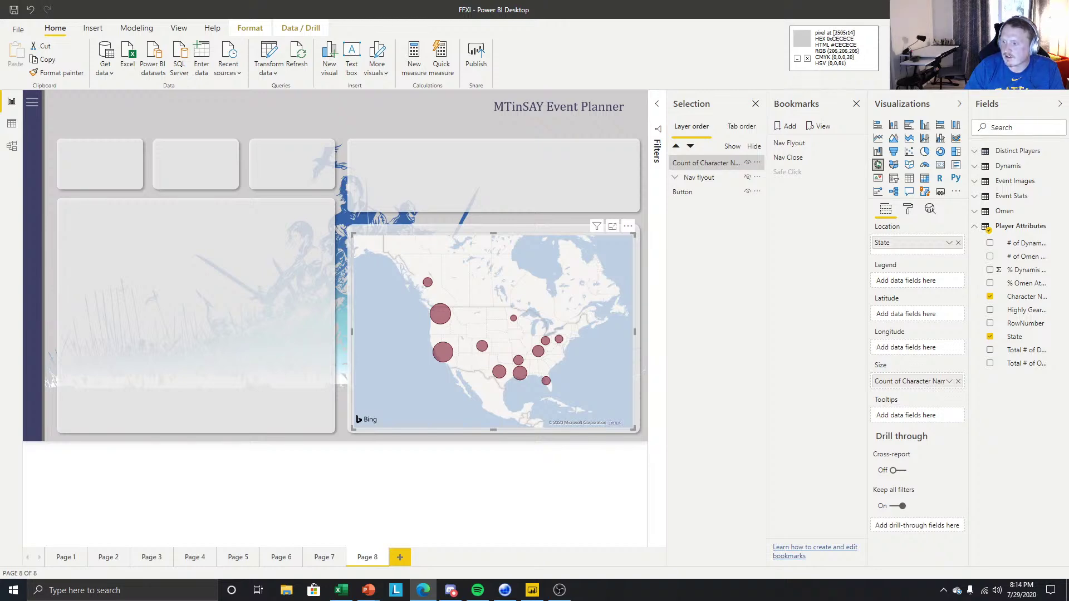
{"action": "left_click_drag", "start_coordinate": [1068, 5], "coordinate": [426, 0]}
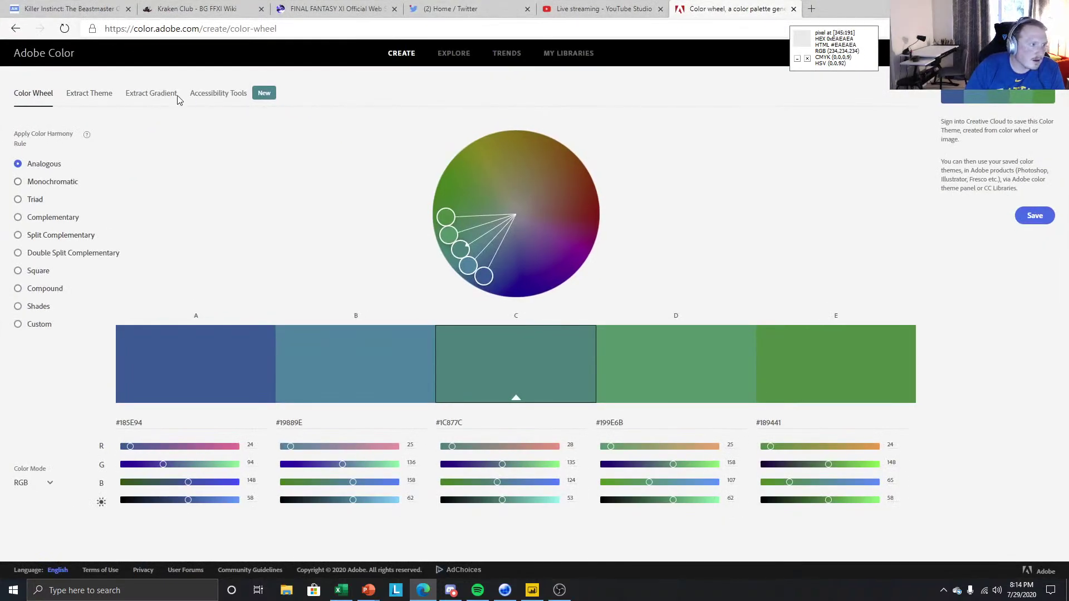
{"action": "left_click_drag", "start_coordinate": [486, 283], "coordinate": [577, 249]}
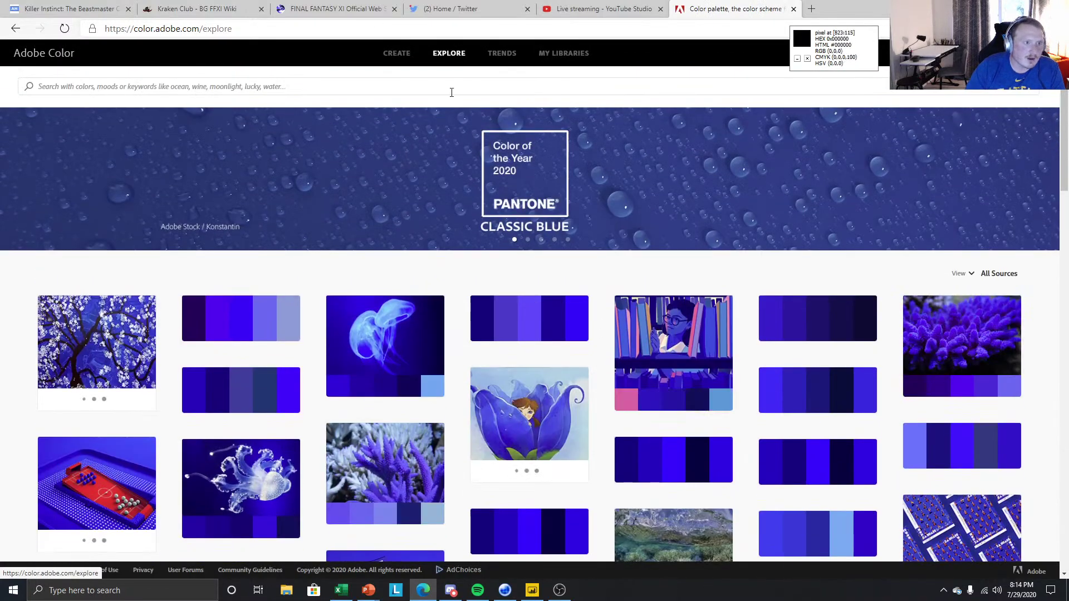
Browse the Explore colour palettes through the second page, close the Adobe Color page and return to Power BI.
{"action": "scroll", "coordinate": [557, 312], "scroll_direction": "down", "scroll_amount": 15}
{"action": "scroll", "coordinate": [519, 361], "scroll_direction": "down", "scroll_amount": 10}
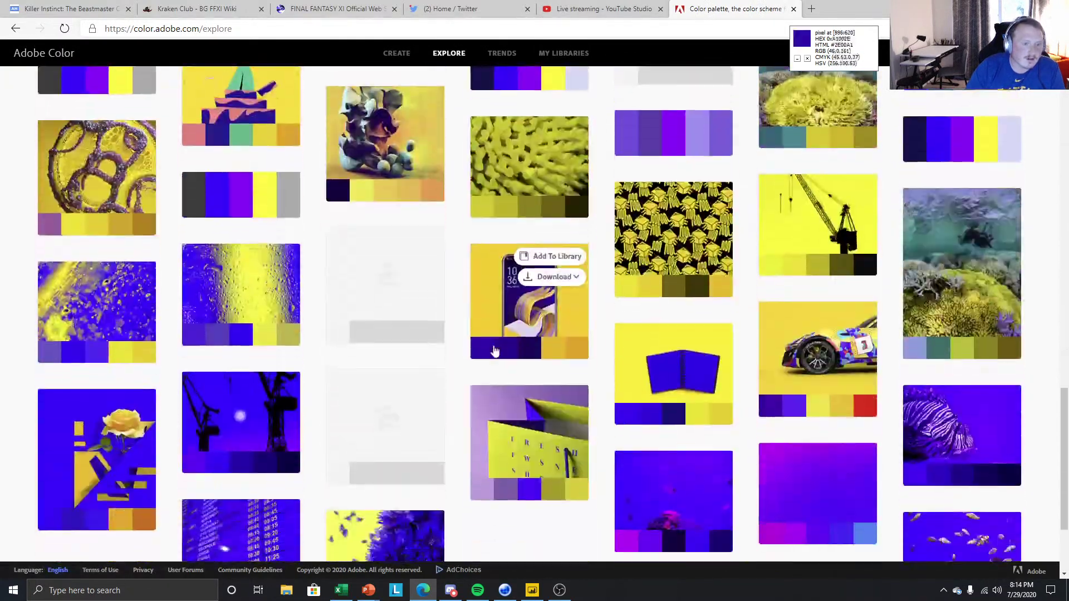
{"action": "left_click", "coordinate": [598, 522]}
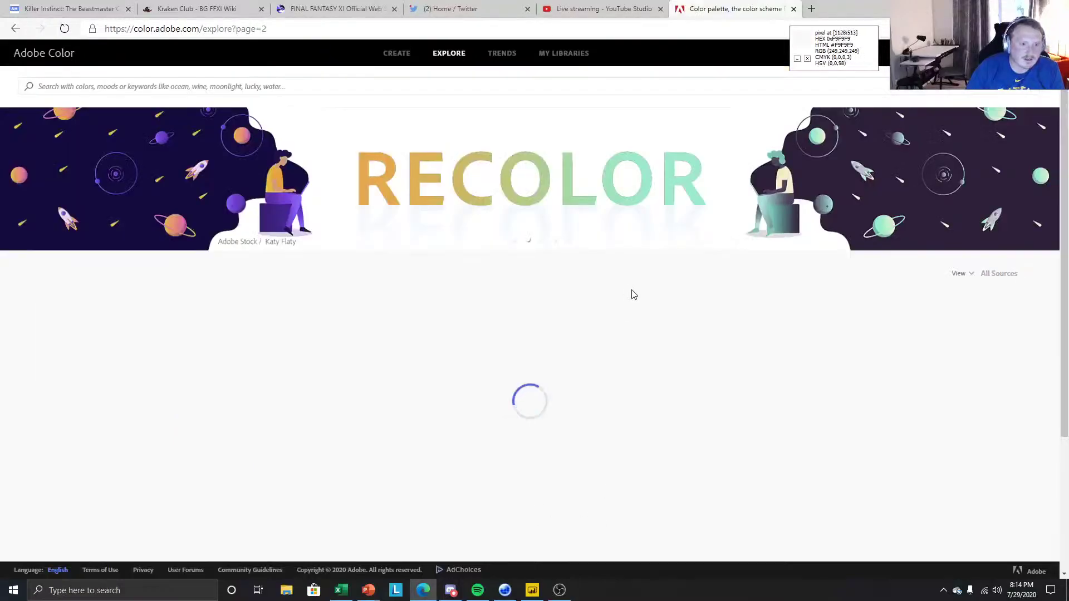
{"action": "scroll", "coordinate": [359, 384], "scroll_direction": "down", "scroll_amount": 8}
{"action": "scroll", "coordinate": [342, 388], "scroll_direction": "down", "scroll_amount": 2}
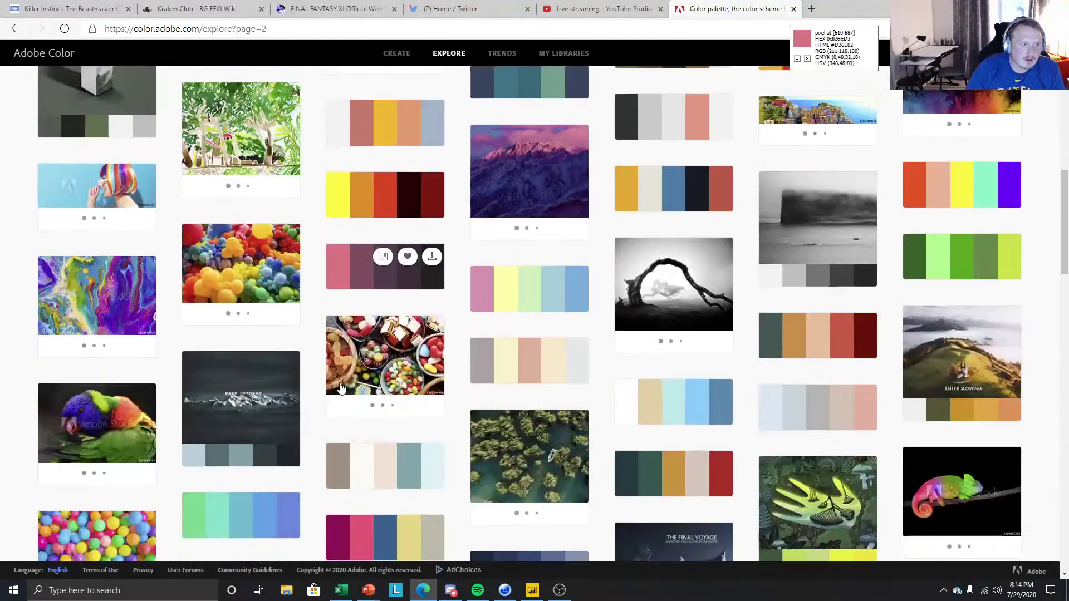
{"action": "scroll", "coordinate": [357, 385], "scroll_direction": "up", "scroll_amount": 10}
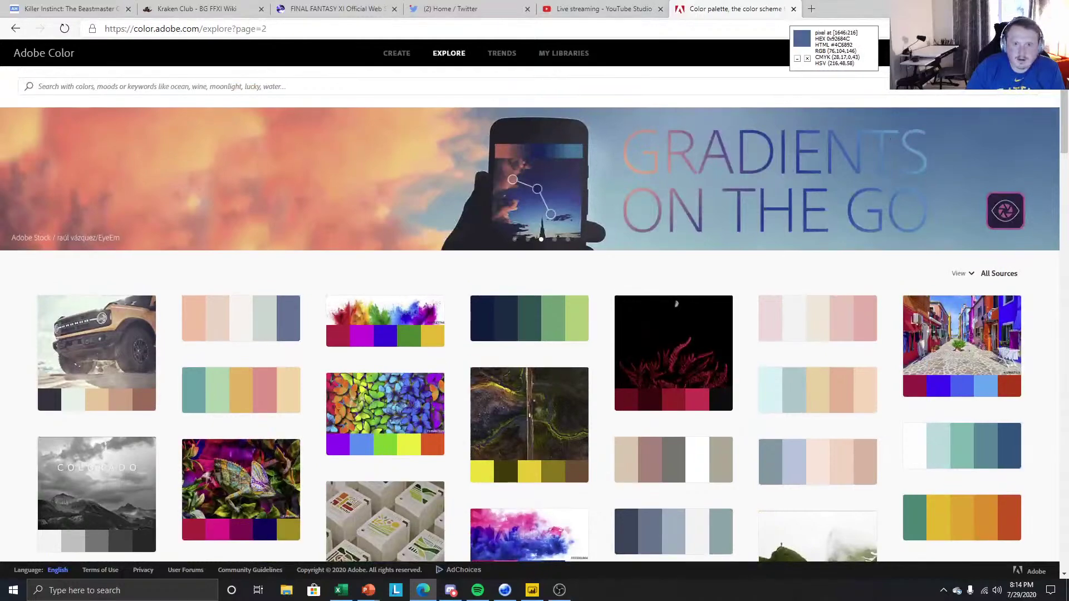
{"action": "left_click", "coordinate": [794, 10]}
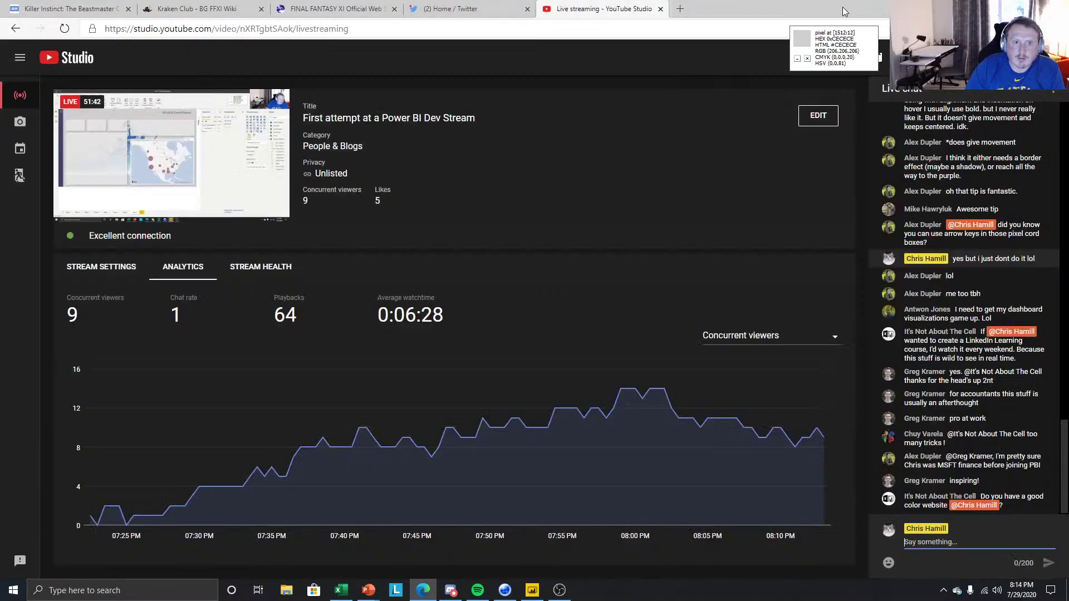
{"action": "key", "text": "alt+Tab"}
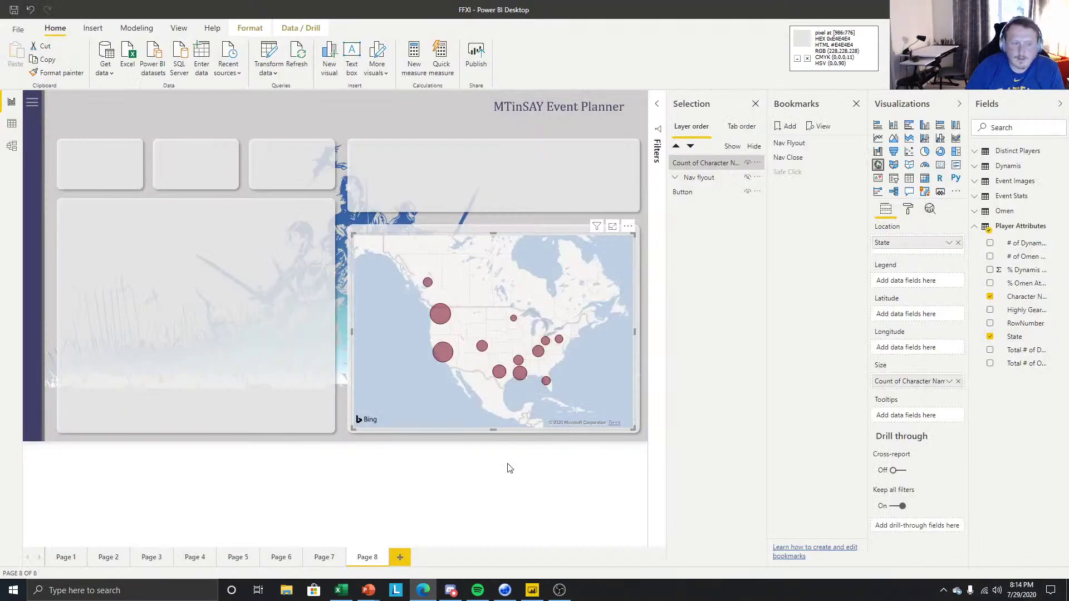
{"action": "left_click", "coordinate": [467, 489]}
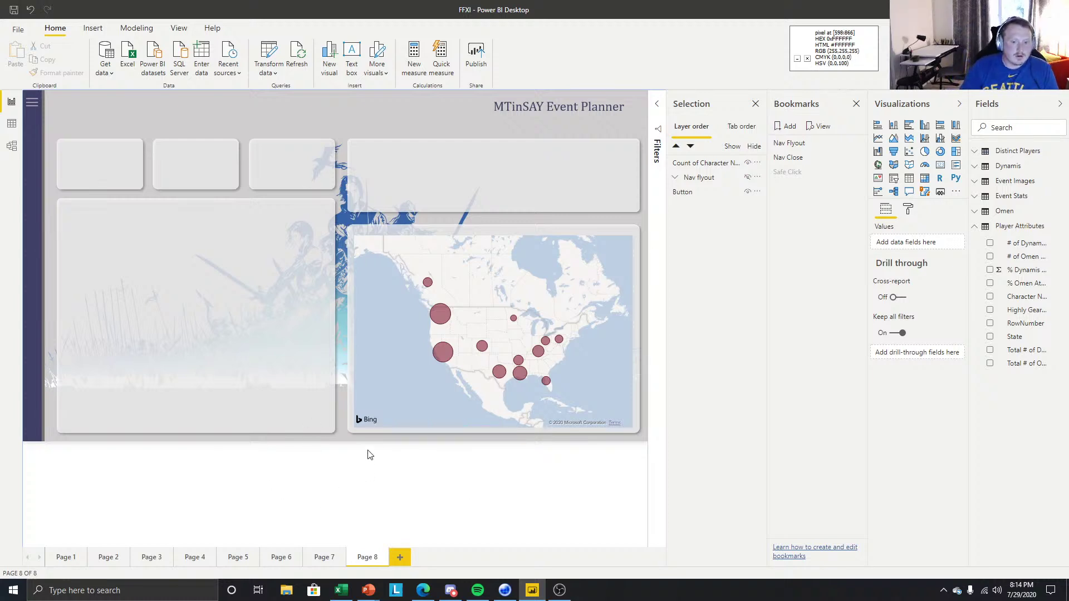
{"action": "left_click", "coordinate": [437, 237]}
{"action": "left_click", "coordinate": [390, 487]}
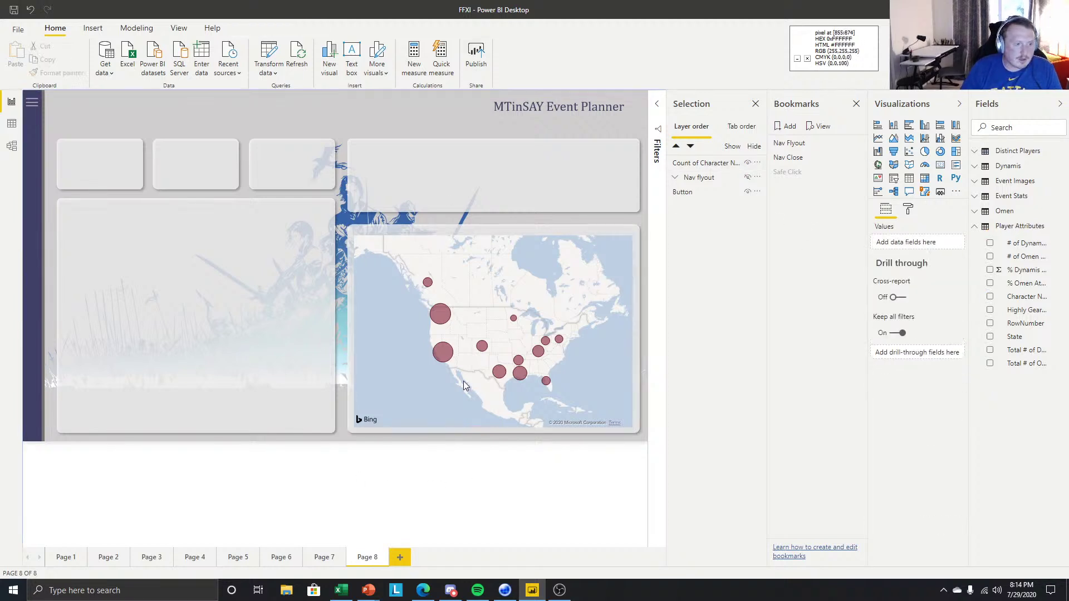
{"action": "left_click", "coordinate": [469, 236]}
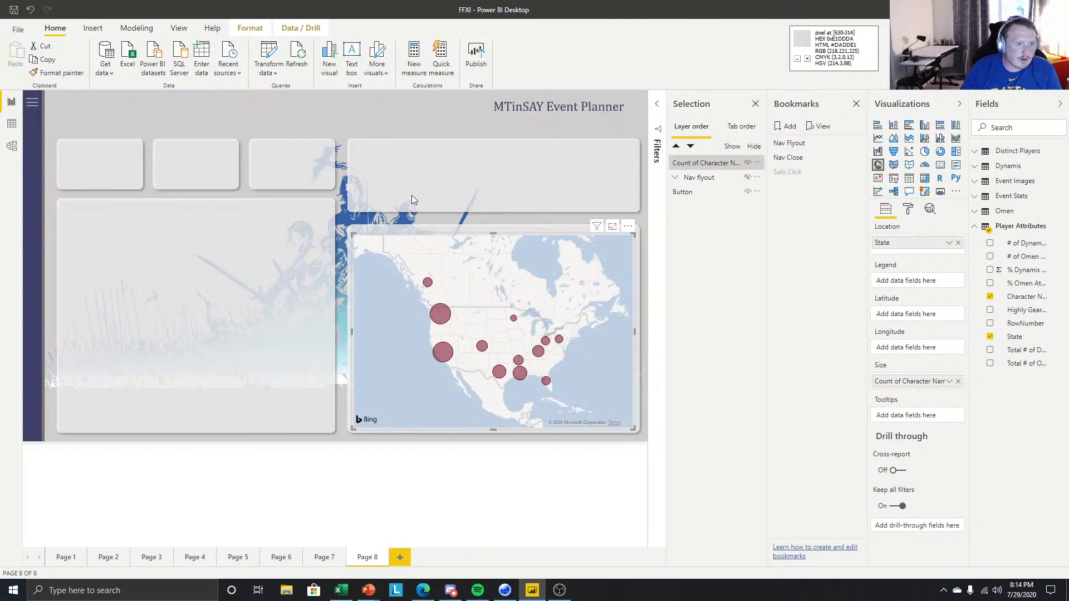
{"action": "left_click", "coordinate": [463, 496]}
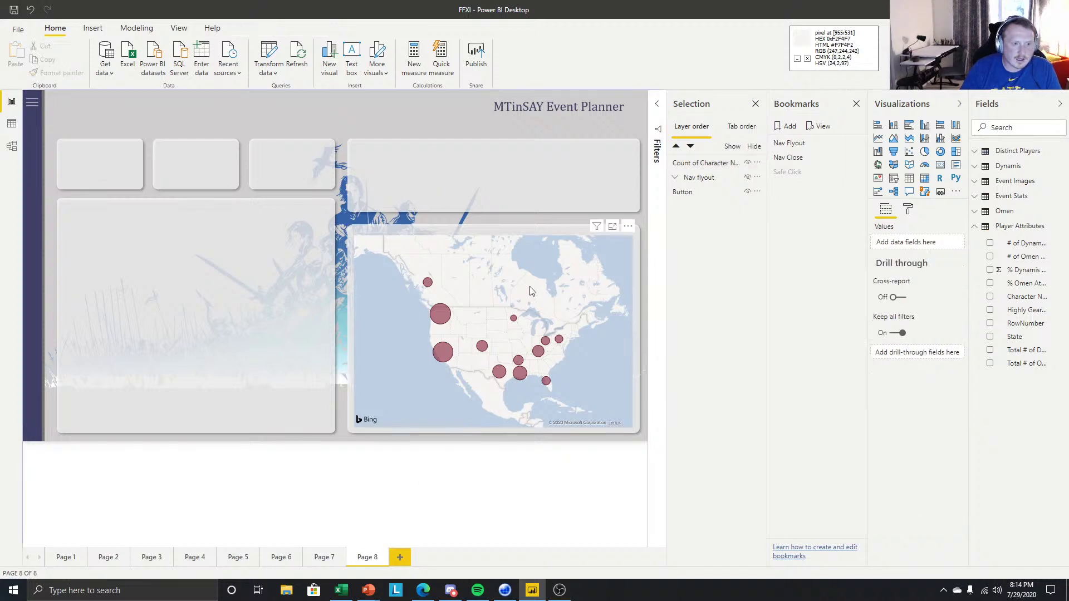
{"action": "left_click", "coordinate": [520, 234]}
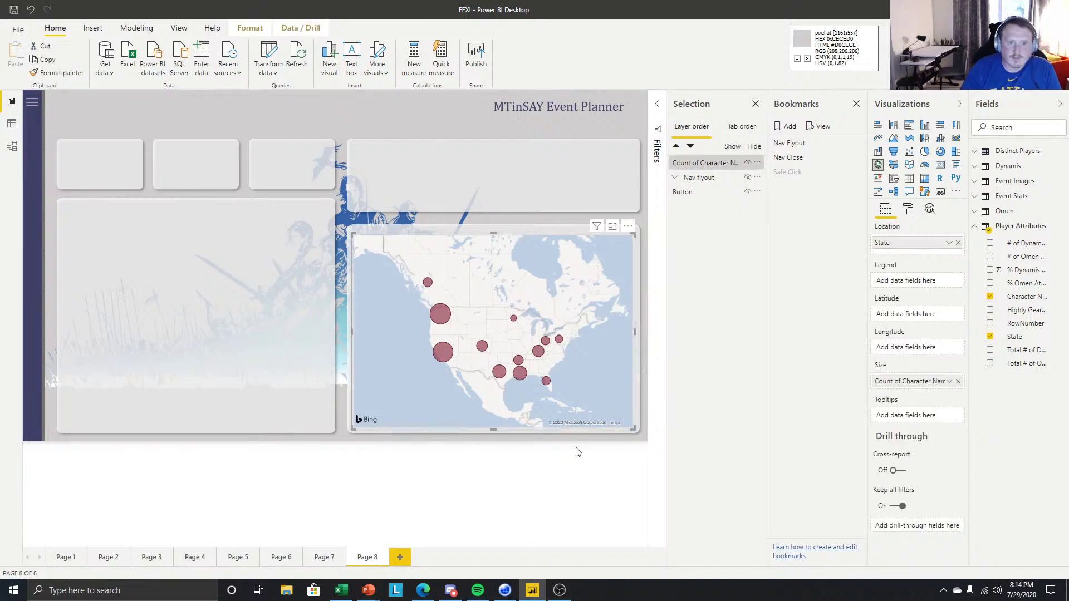
{"action": "left_click", "coordinate": [546, 445]}
{"action": "mouse_move", "coordinate": [721, 162]}
{"action": "left_mouse_down"}
{"action": "mouse_move", "coordinate": [716, 189]}
{"action": "mouse_move", "coordinate": [713, 149]}
{"action": "mouse_move", "coordinate": [716, 166]}
{"action": "left_mouse_up"}
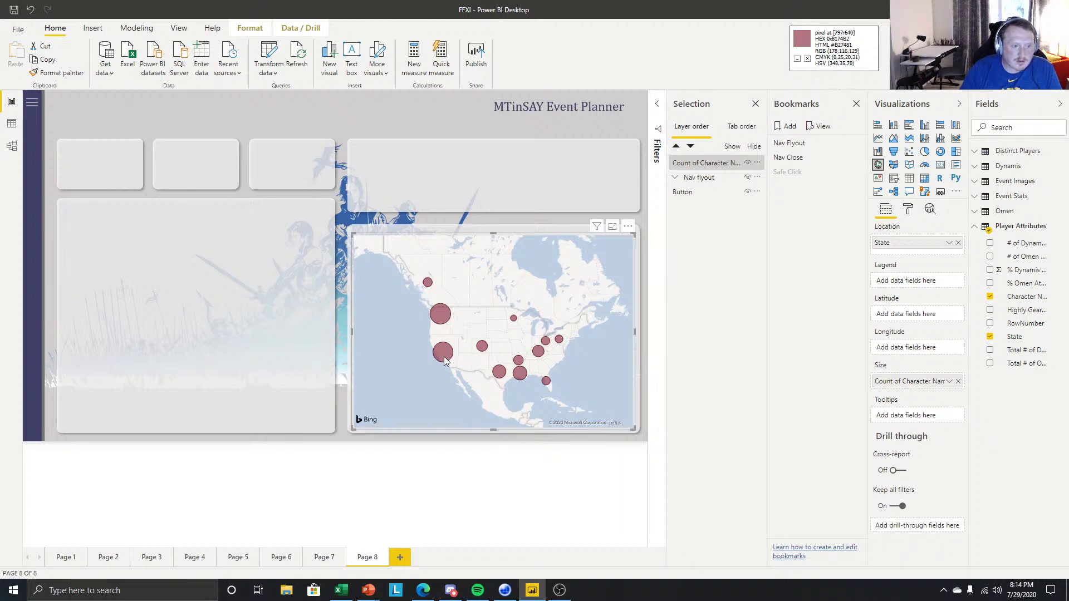
{"action": "left_click", "coordinate": [512, 205]}
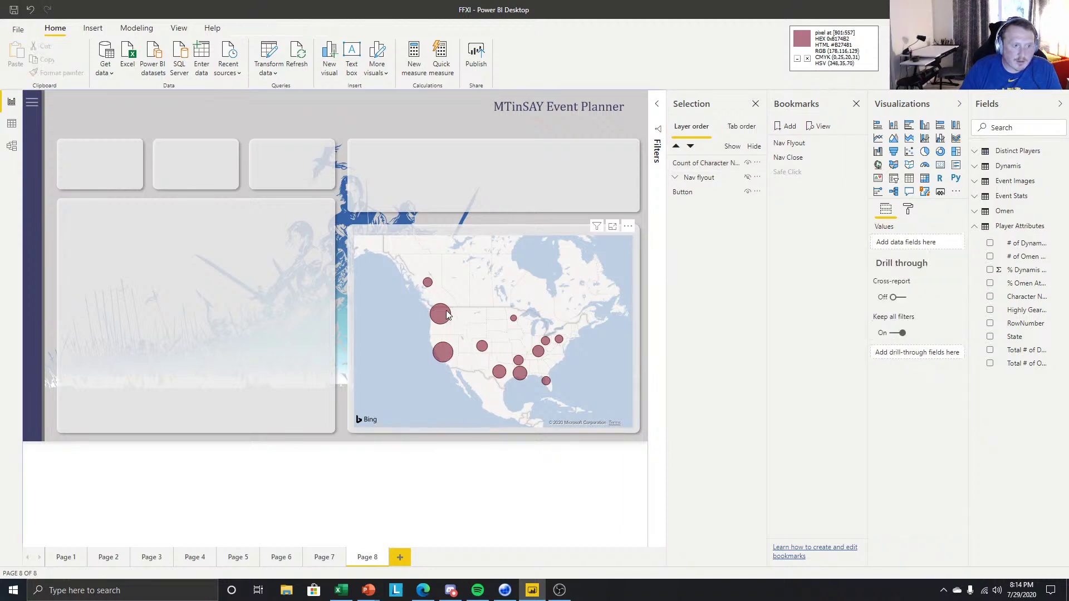
Turn the map's tooltip on and check it on the state bubbles.
{"action": "left_click", "coordinate": [448, 315]}
{"action": "left_click", "coordinate": [447, 317]}
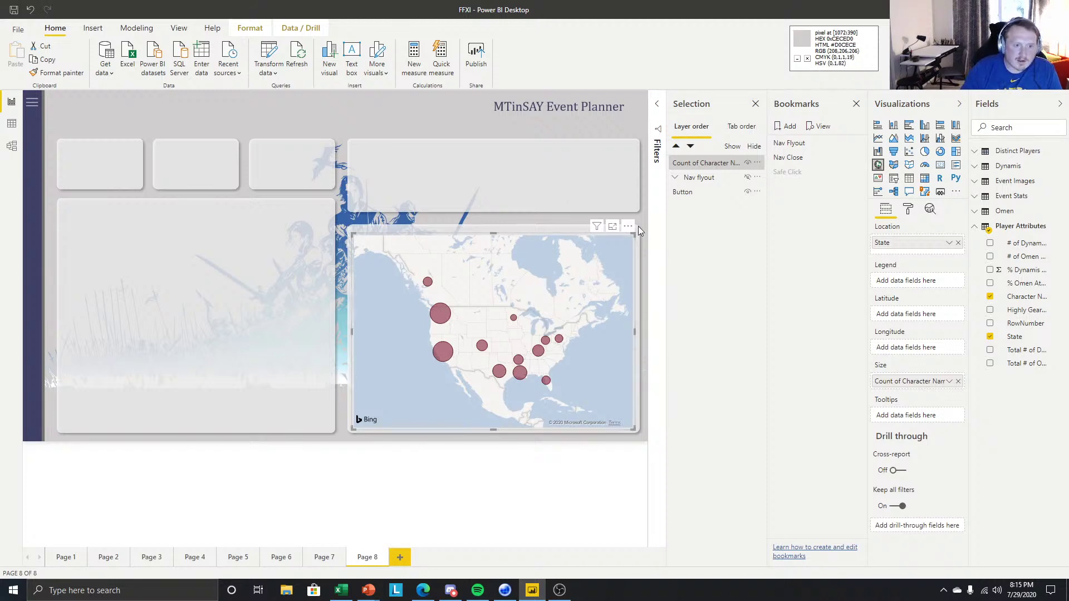
{"action": "left_click", "coordinate": [909, 210]}
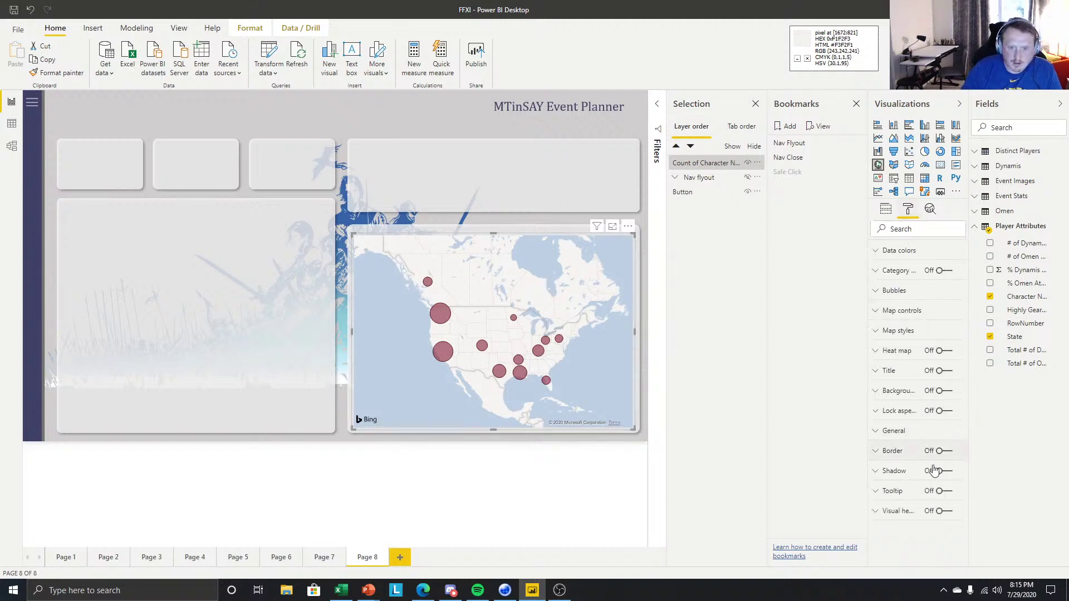
{"action": "left_click", "coordinate": [941, 493]}
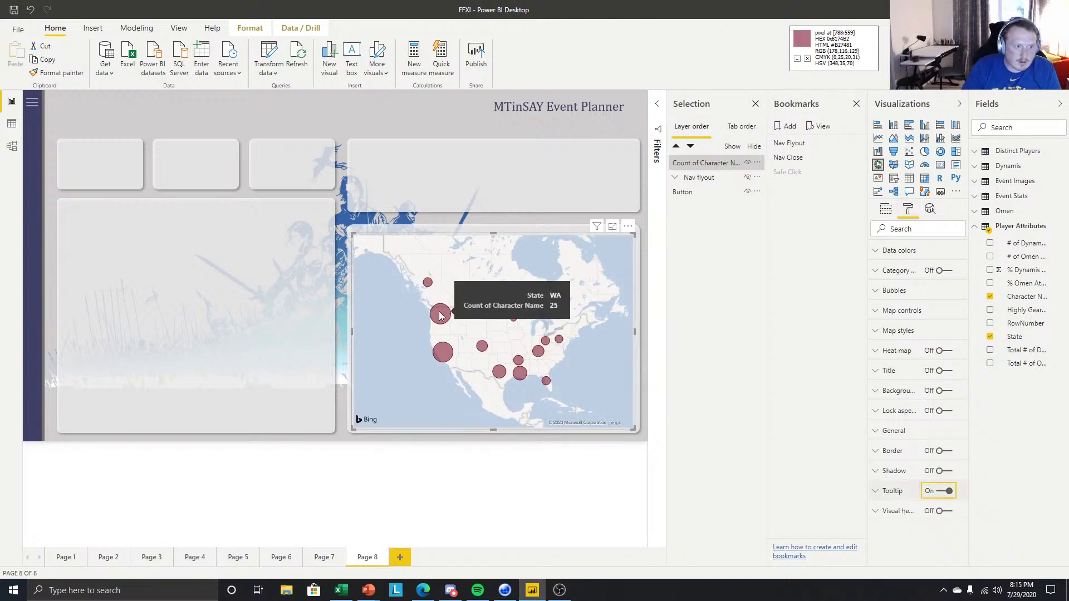
{"action": "mouse_move", "coordinate": [440, 353]}
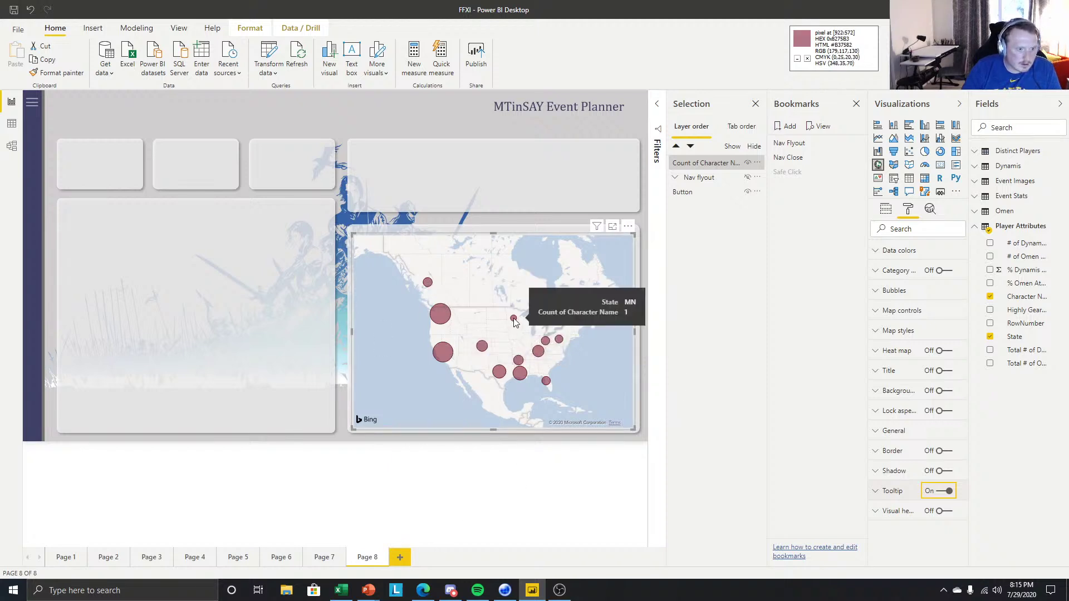
Change the aggregation of Character Name in the map's bubble size to a distinct count.
{"action": "left_click", "coordinate": [886, 210]}
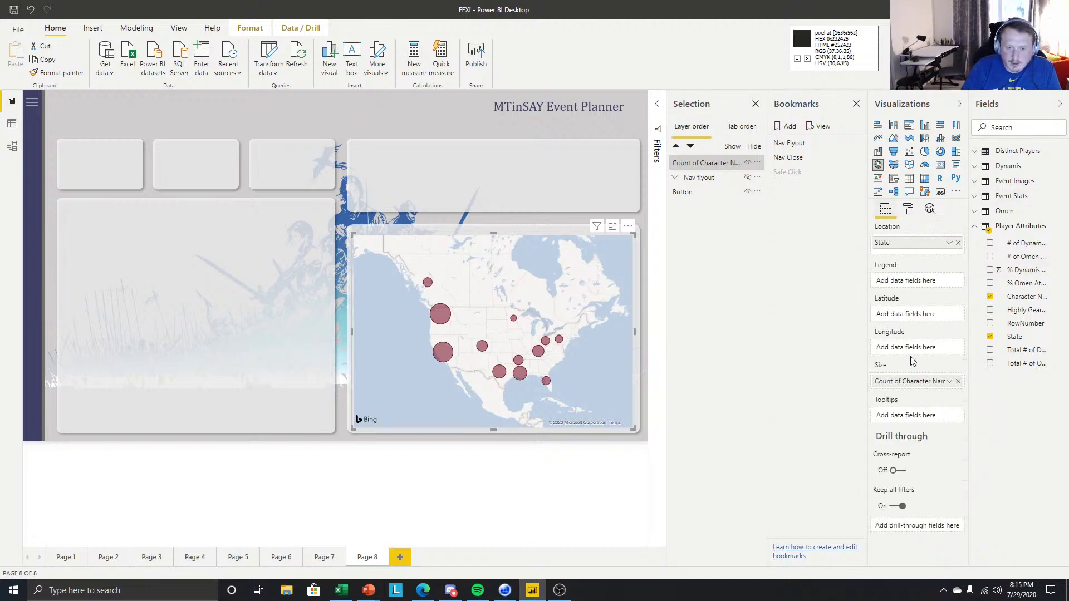
{"action": "left_click", "coordinate": [950, 381]}
{"action": "mouse_move", "coordinate": [984, 462]}
{"action": "left_click", "coordinate": [984, 436]}
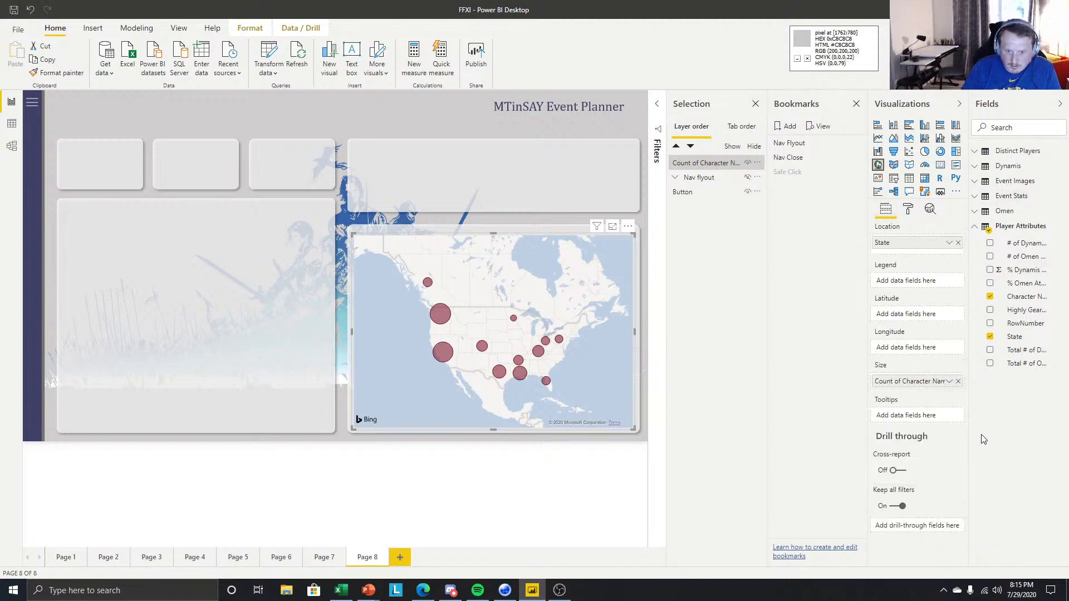
{"action": "left_click", "coordinate": [567, 468]}
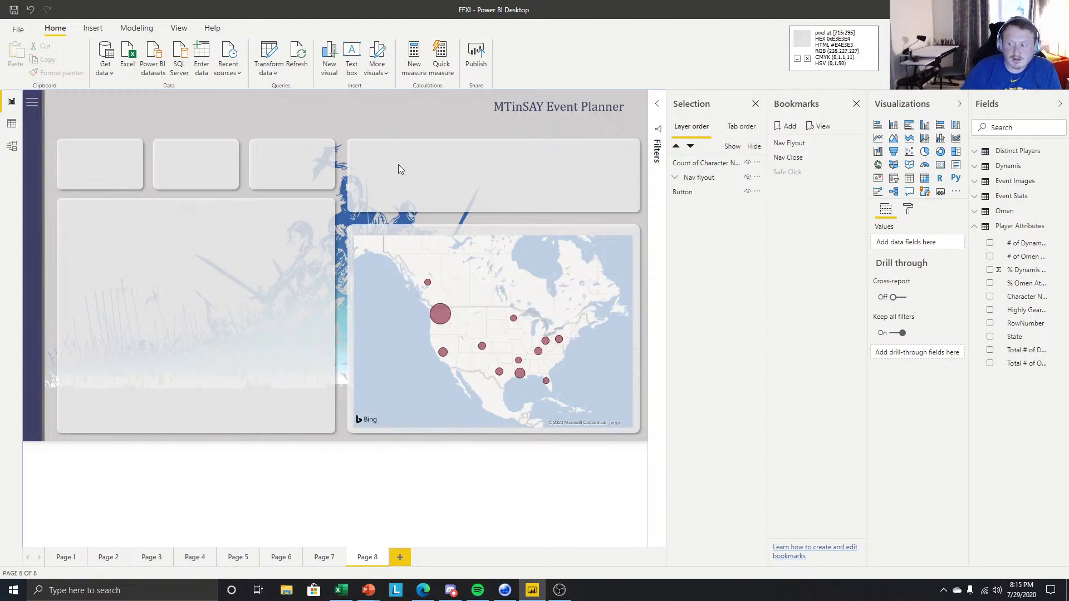
Extend the map's upper edge slightly upward within its card.
{"action": "left_click", "coordinate": [390, 237]}
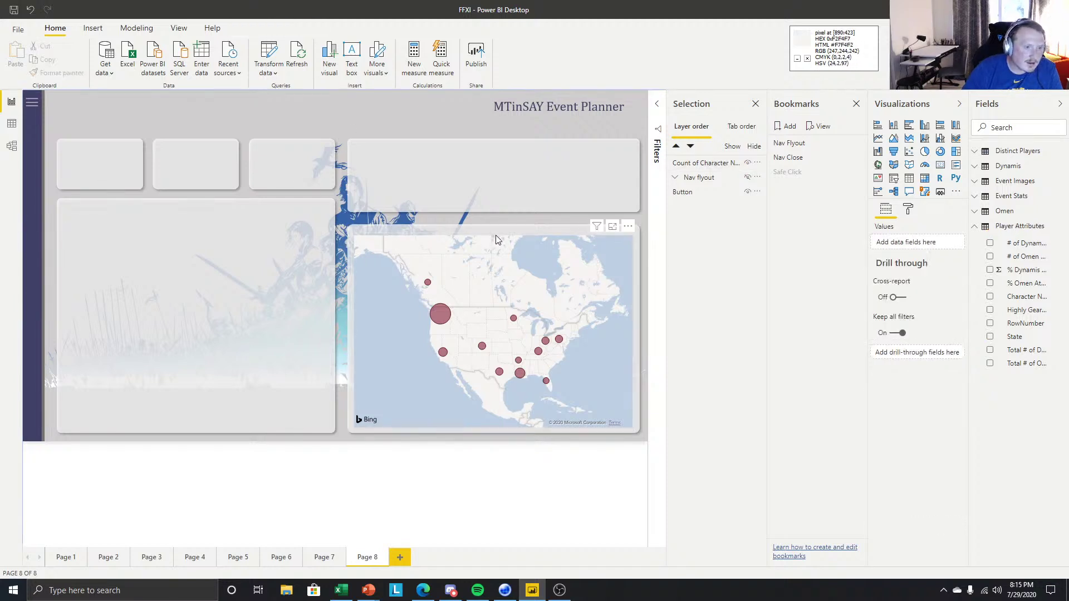
{"action": "left_click_drag", "start_coordinate": [495, 233], "coordinate": [492, 232]}
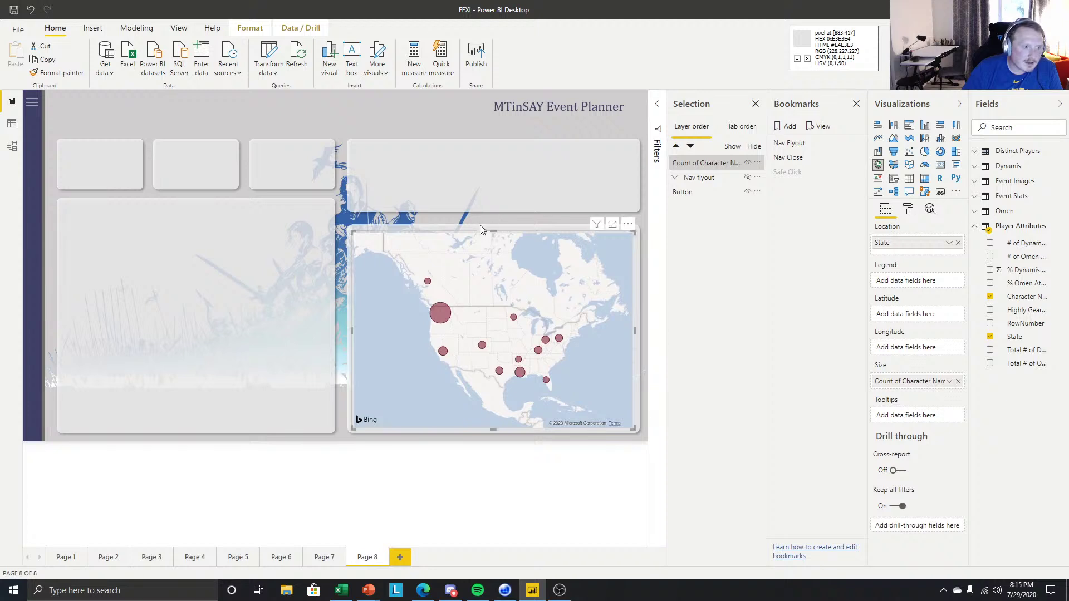
Turn on the map's title and set its text to "Characters by Location".
{"action": "left_click", "coordinate": [909, 210]}
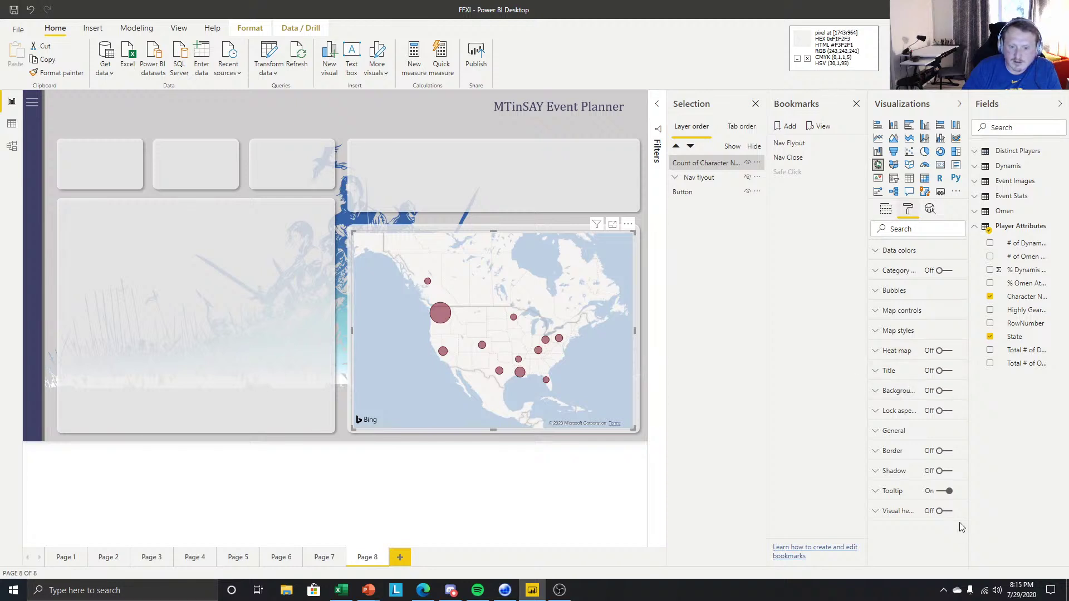
{"action": "left_click", "coordinate": [943, 370]}
{"action": "left_click", "coordinate": [888, 371]}
{"action": "double_click", "coordinate": [911, 403]}
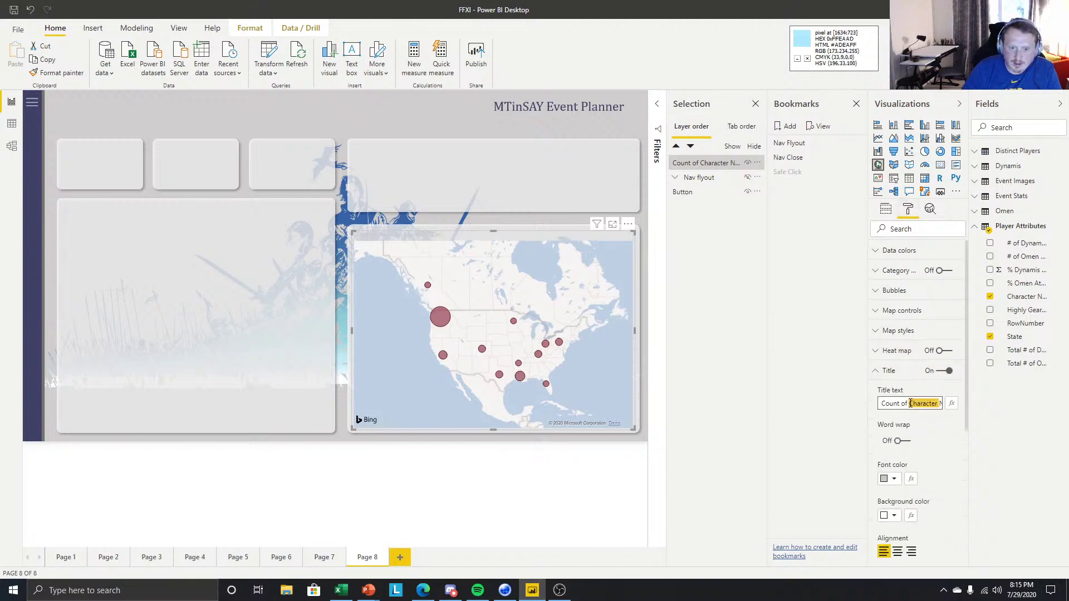
{"action": "triple_click", "coordinate": [911, 403]}
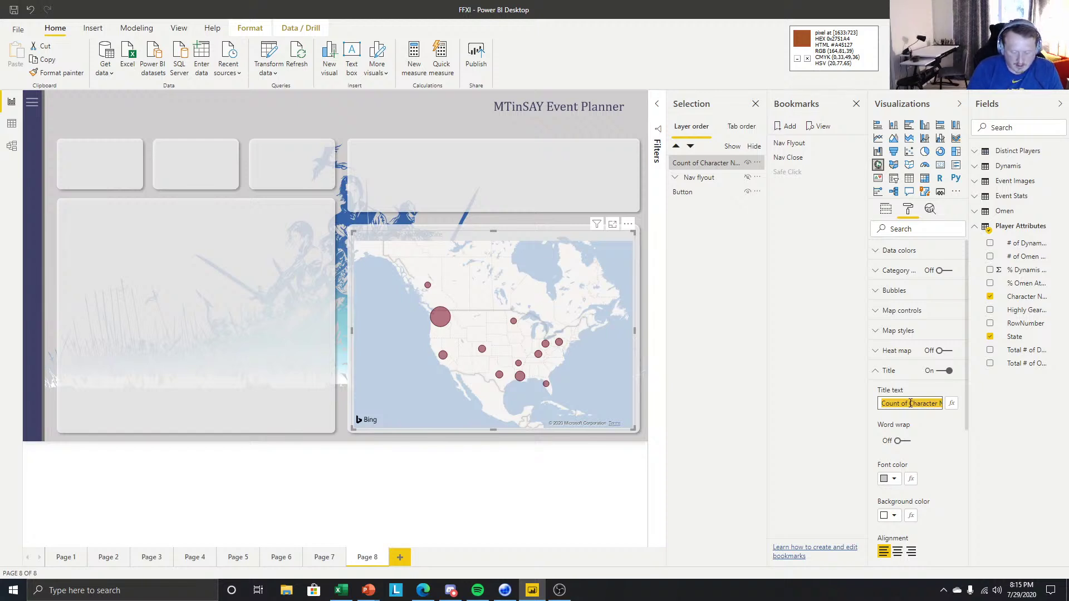
{"action": "type", "text": "Character"}
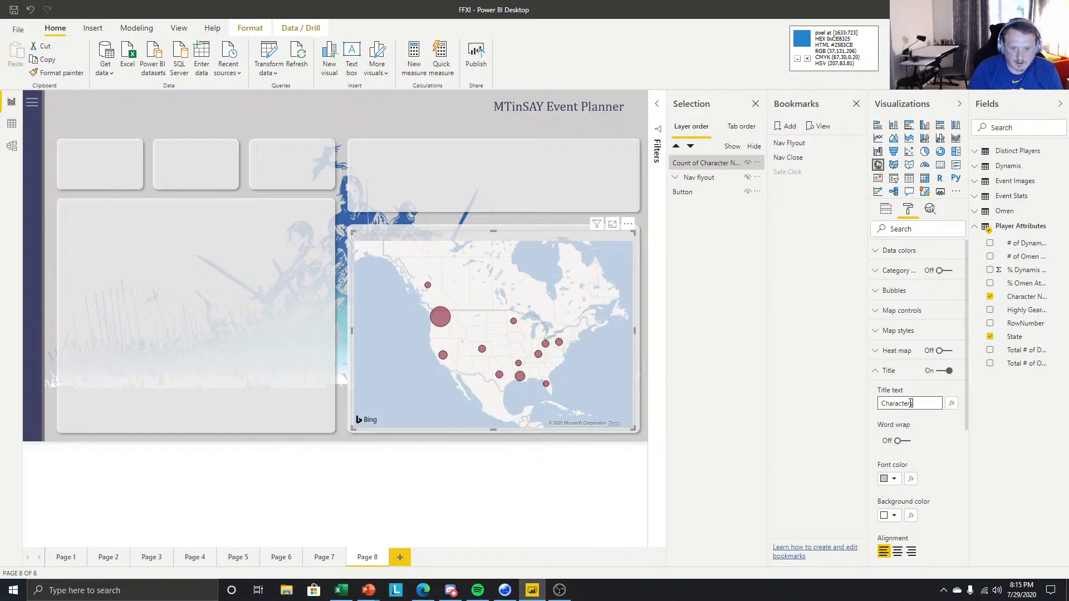
{"action": "type", "text": "s by Location"}
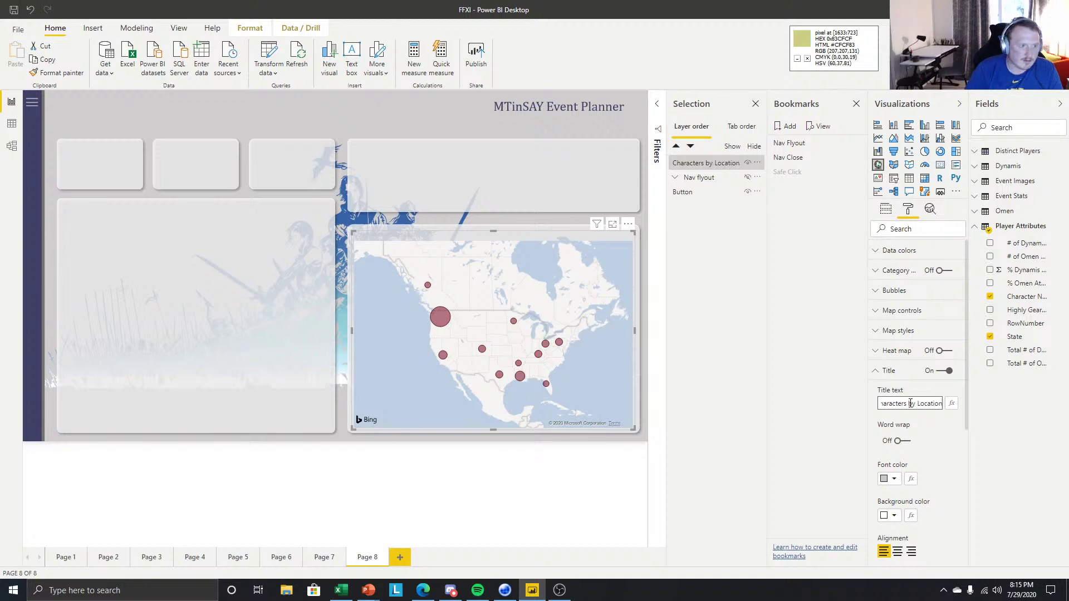
Format the map's title in black 11 pt Cambria, right-aligned, and extend the map's upper edge slightly upward.
{"action": "left_click", "coordinate": [891, 479]}
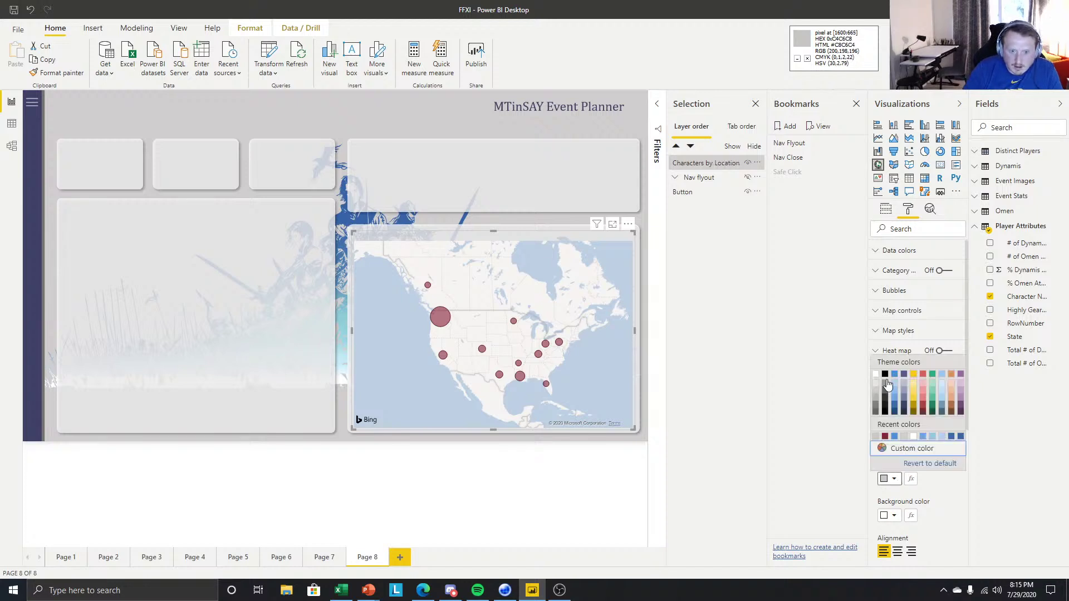
{"action": "left_click", "coordinate": [889, 412]}
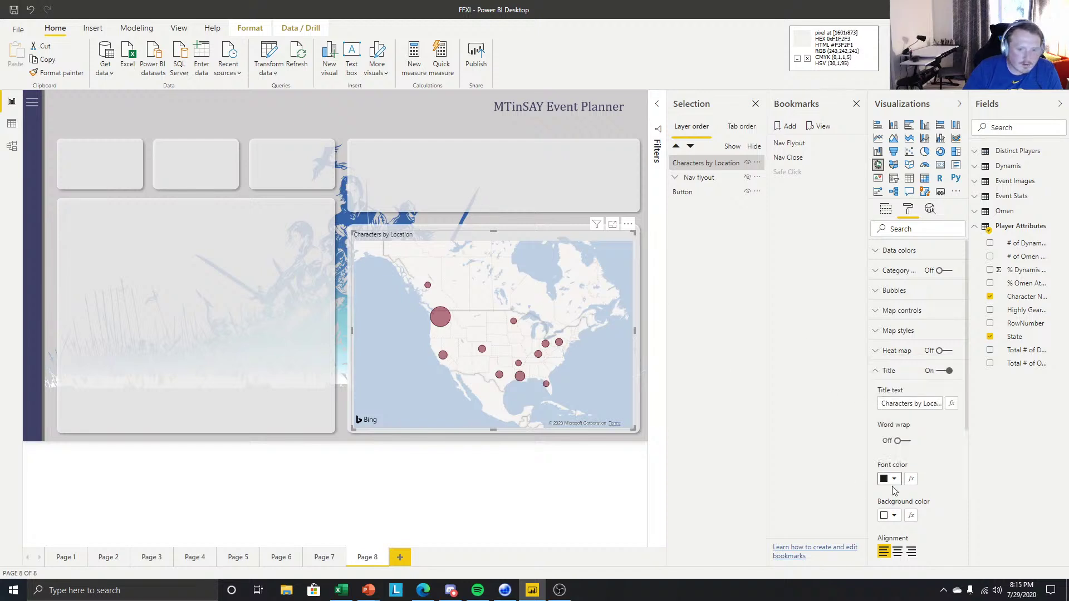
{"action": "scroll", "coordinate": [893, 490], "scroll_direction": "down", "scroll_amount": 2}
{"action": "left_click", "coordinate": [909, 475]}
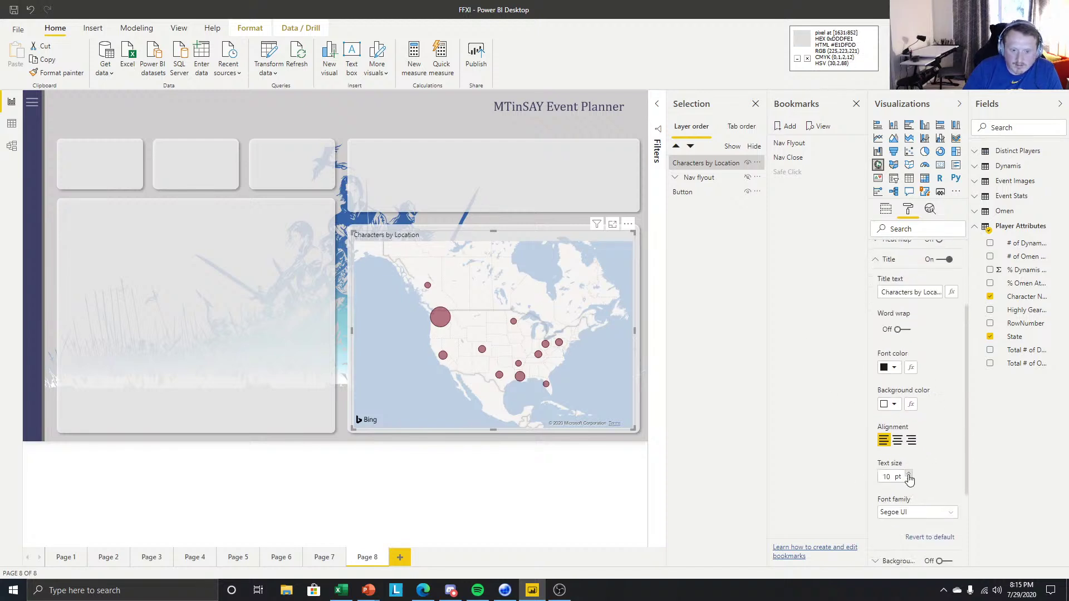
{"action": "left_click", "coordinate": [909, 475]}
{"action": "left_click", "coordinate": [936, 512]}
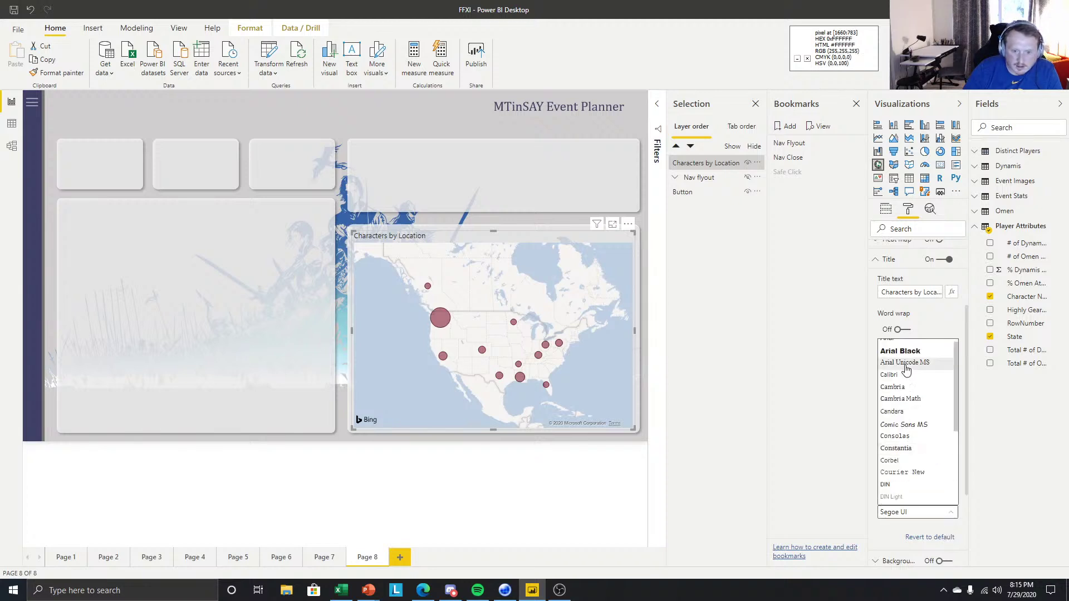
{"action": "left_click", "coordinate": [911, 396]}
{"action": "left_click_drag", "start_coordinate": [493, 232], "coordinate": [493, 230]}
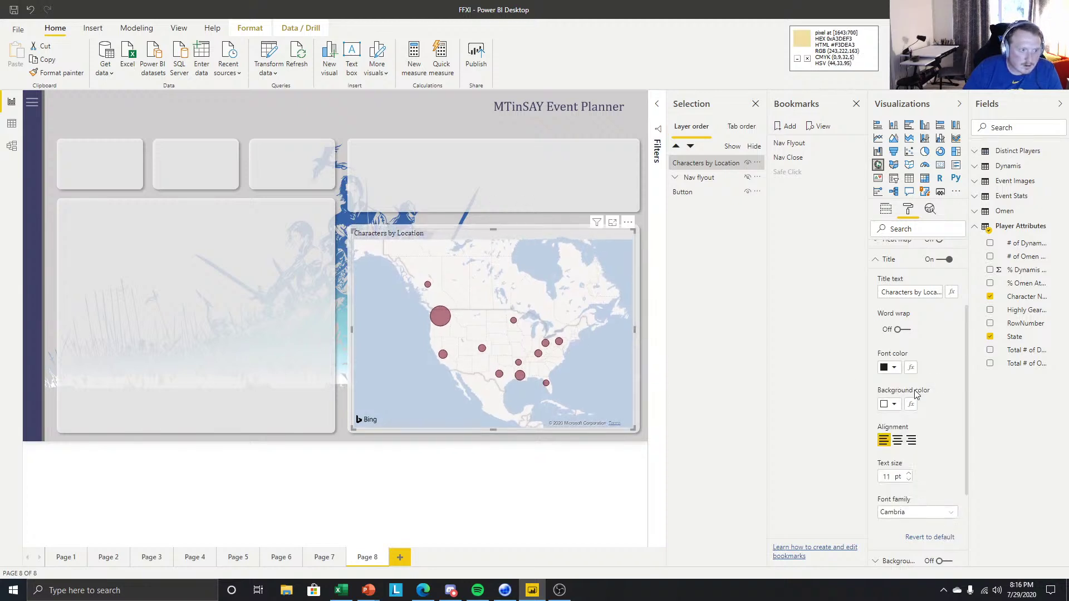
{"action": "left_click", "coordinate": [911, 440]}
Set the map title's font colour to a custom dark blue matching the report's side navigation bar.
{"action": "scroll", "coordinate": [922, 437], "scroll_direction": "up", "scroll_amount": 3}
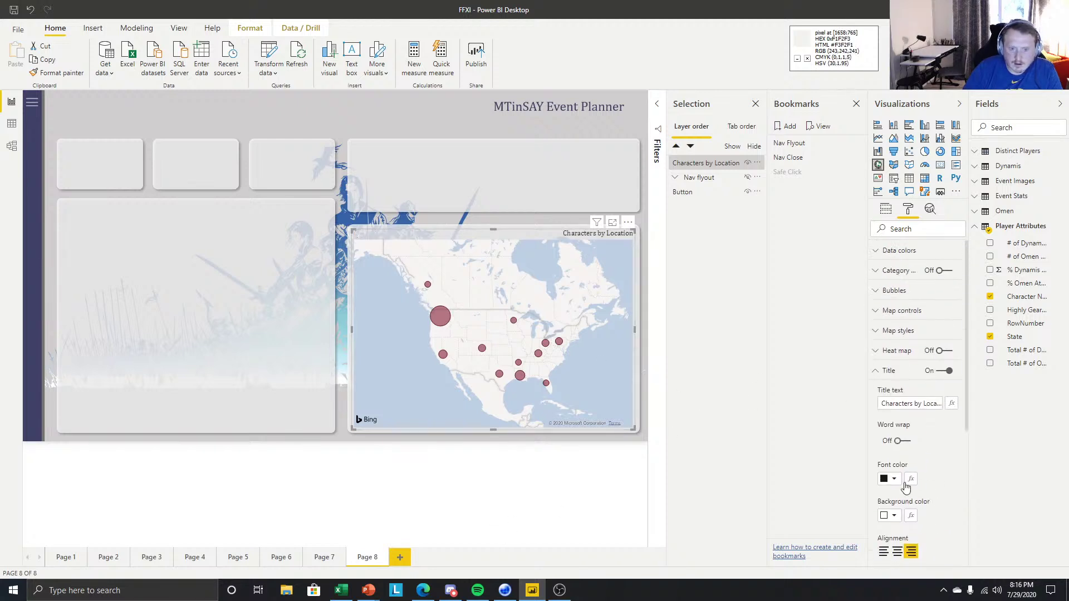
{"action": "left_click", "coordinate": [895, 479]}
{"action": "left_click", "coordinate": [903, 374]}
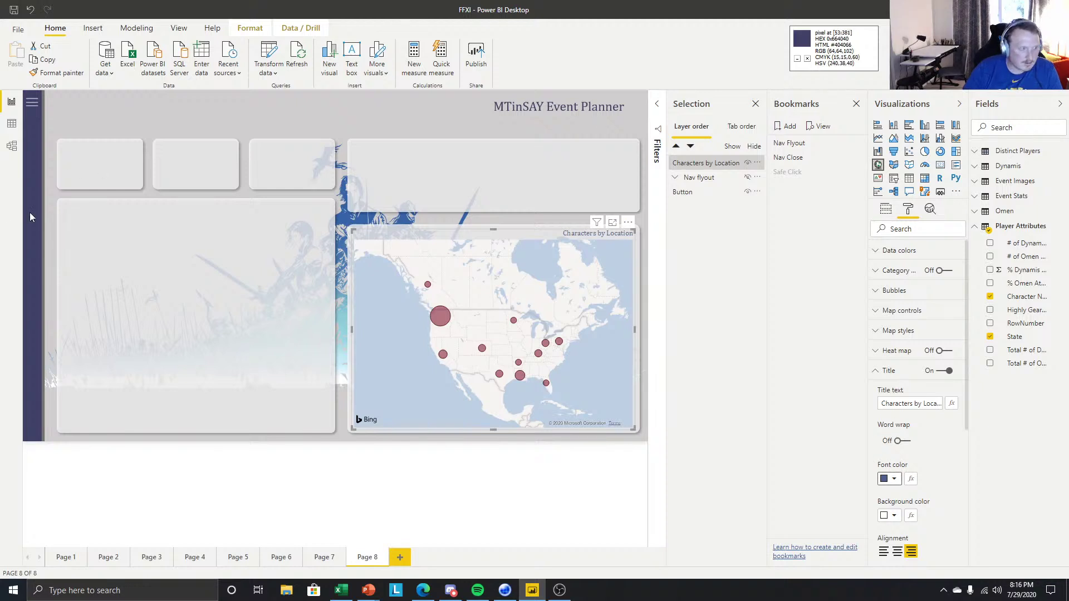
{"action": "left_click", "coordinate": [894, 478]}
{"action": "left_click", "coordinate": [896, 447]}
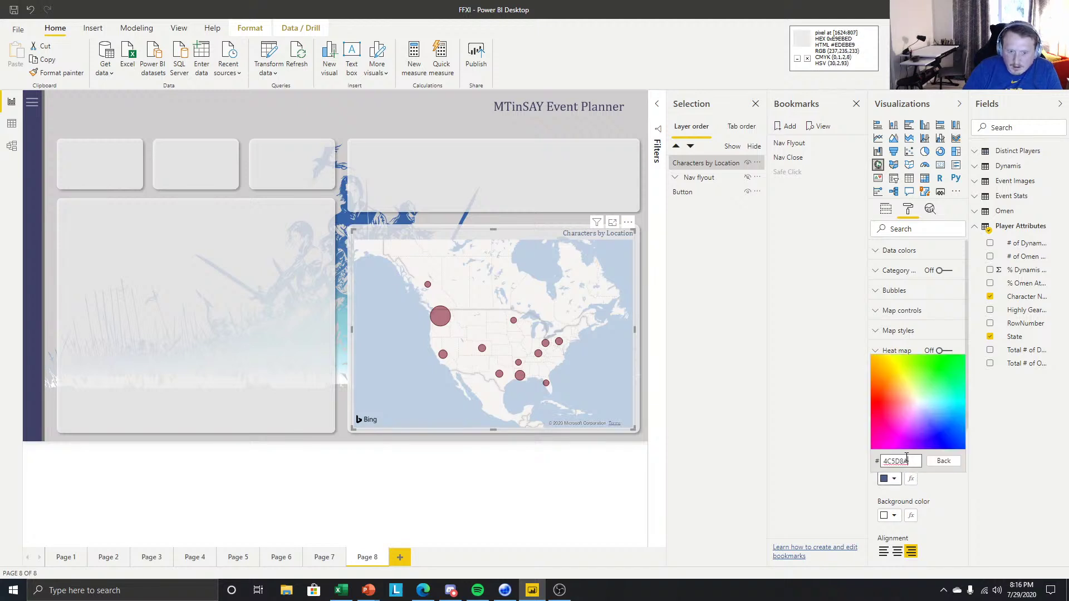
{"action": "double_click", "coordinate": [909, 460]}
{"action": "key", "text": "ctrl+v"}
{"action": "key", "text": "Return"}
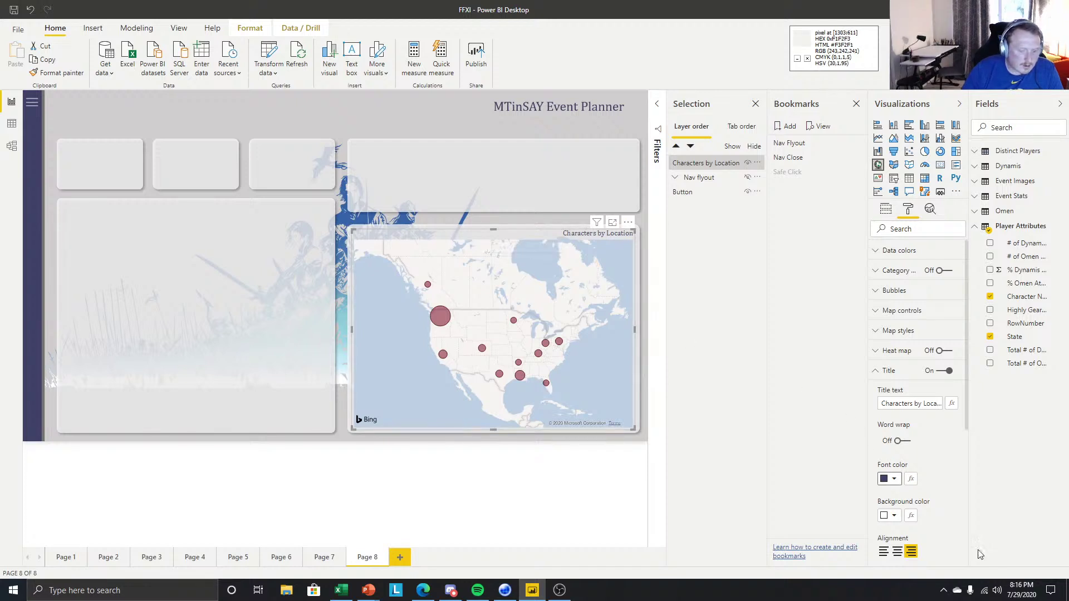
Increase the map title's text size to 12 pt and refit the map within its card.
{"action": "scroll", "coordinate": [945, 496], "scroll_direction": "down", "scroll_amount": 4}
{"action": "left_click", "coordinate": [909, 473]}
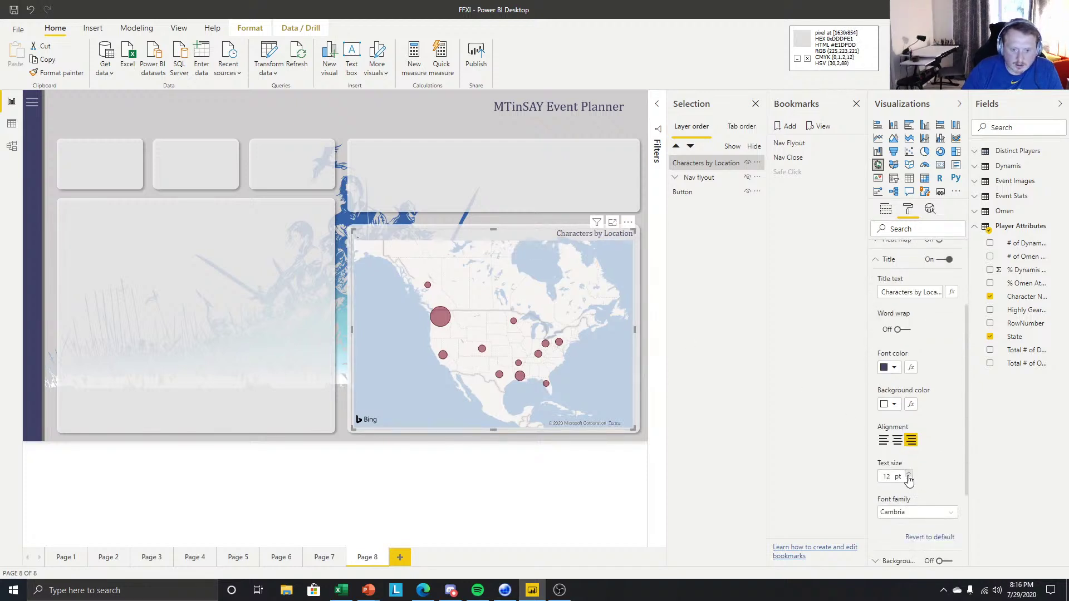
{"action": "left_click_drag", "start_coordinate": [493, 229], "coordinate": [498, 230]}
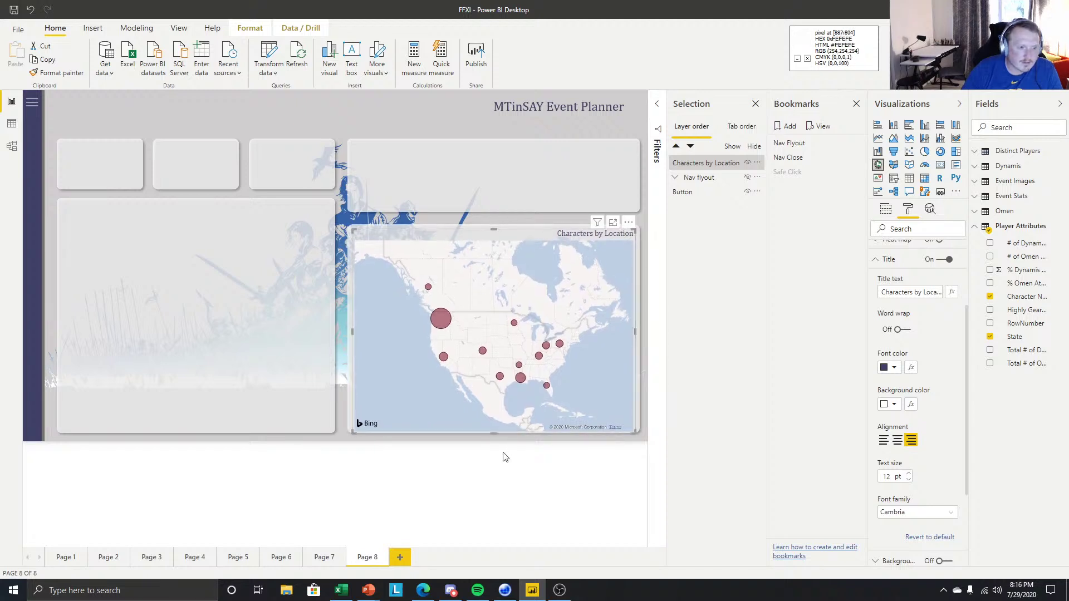
{"action": "left_click_drag", "start_coordinate": [493, 432], "coordinate": [491, 430]}
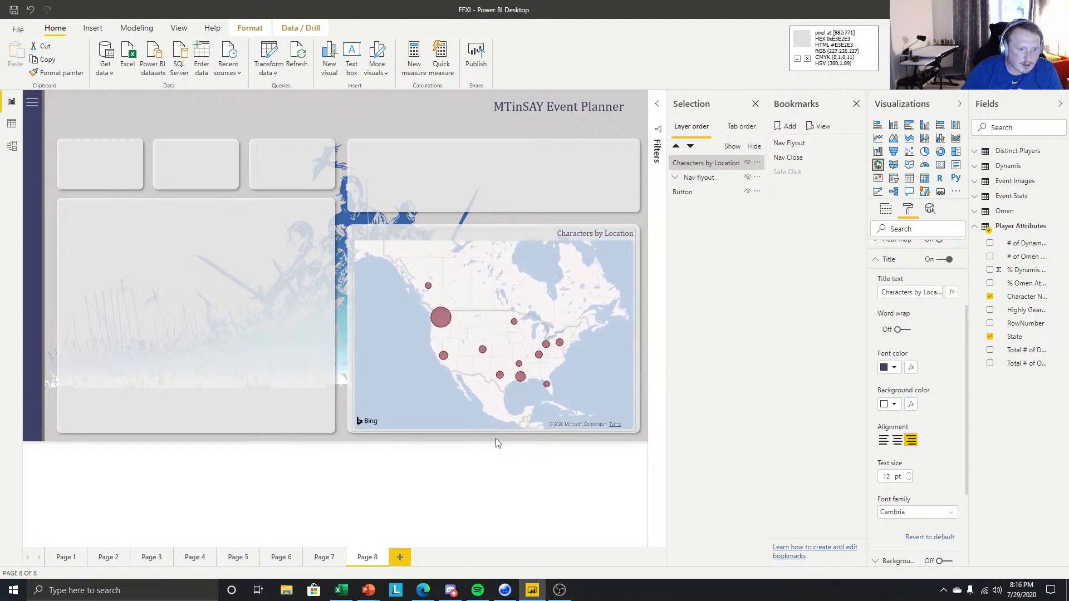
{"action": "left_click", "coordinate": [508, 468]}
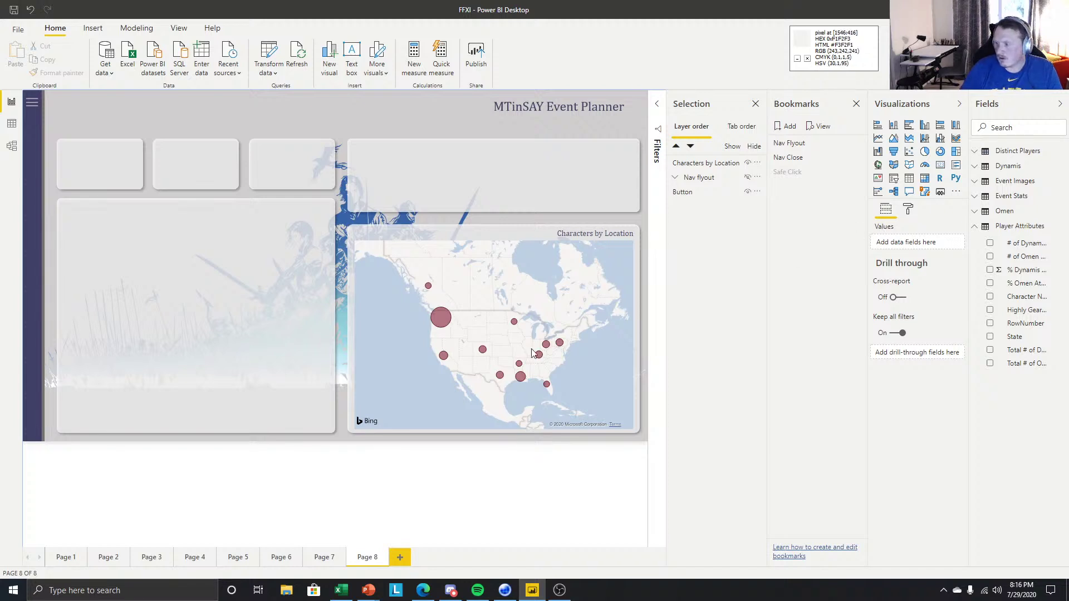
Change the map's theme to Grayscale.
{"action": "left_click", "coordinate": [431, 232]}
{"action": "left_click", "coordinate": [908, 209]}
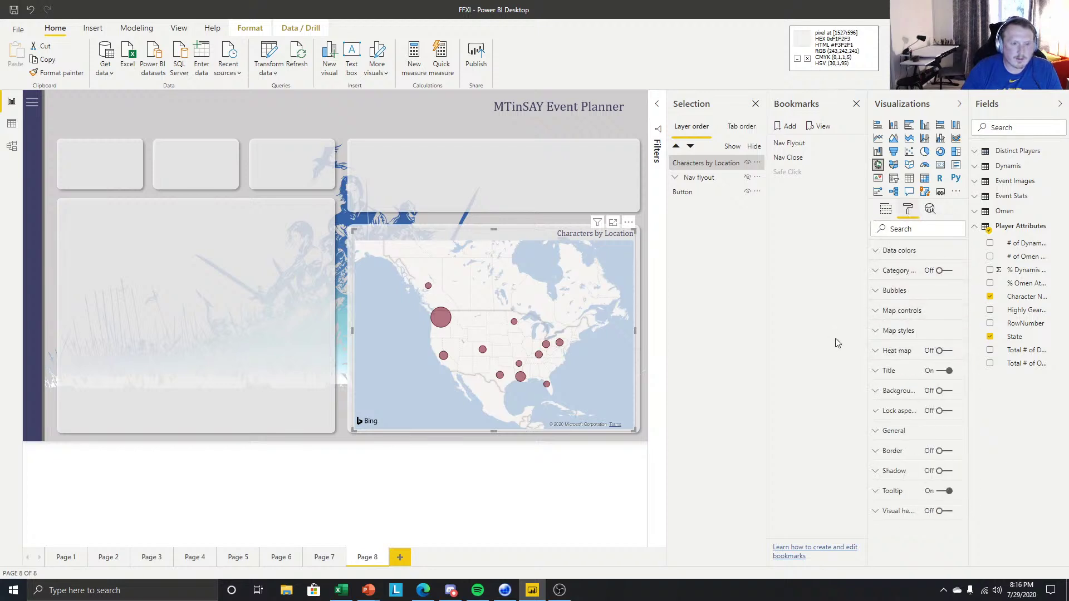
{"action": "left_click", "coordinate": [893, 331]}
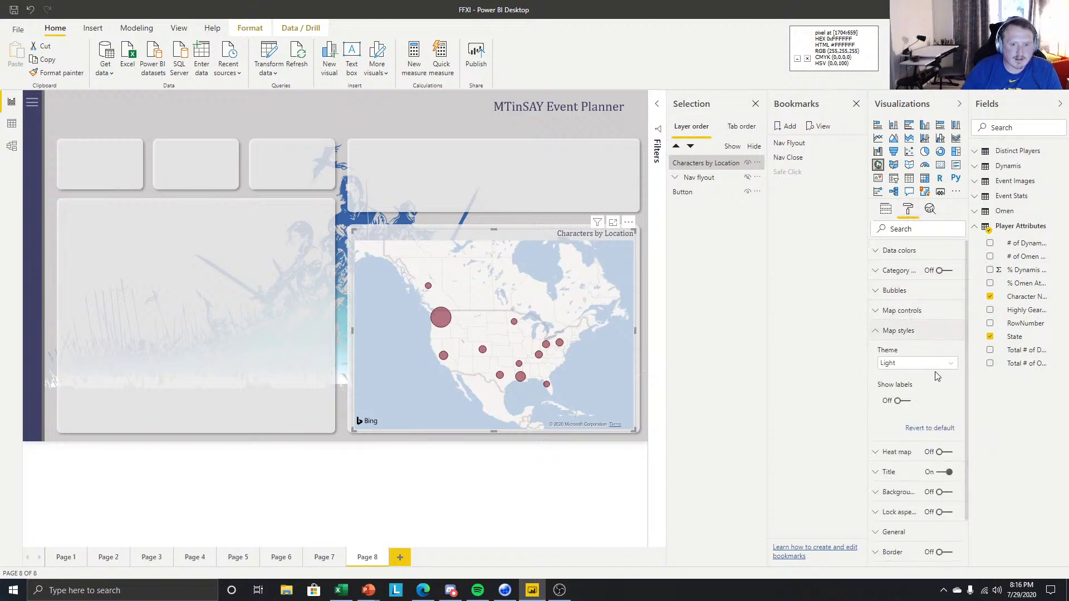
{"action": "left_click", "coordinate": [931, 363]}
{"action": "left_click", "coordinate": [908, 415]}
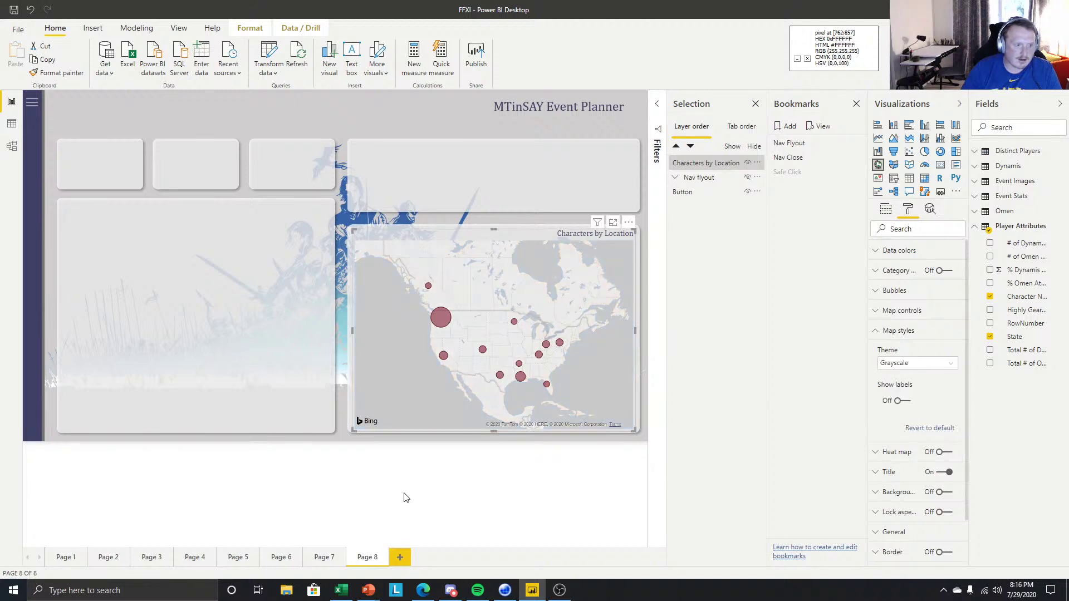
{"action": "left_click", "coordinate": [462, 511]}
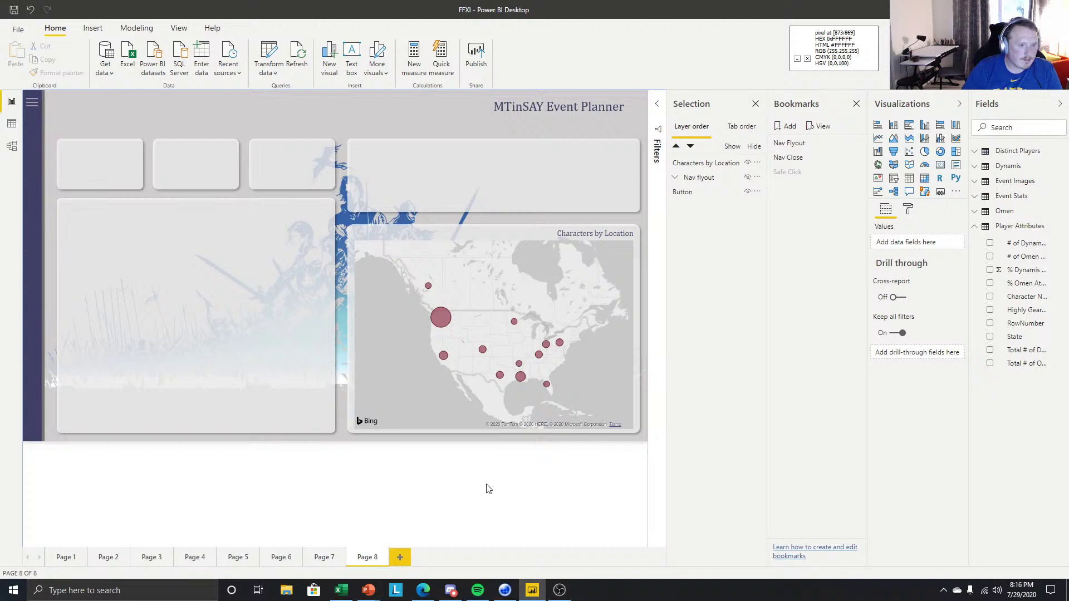
Try the Aerial and Dark themes on the map.
{"action": "left_click", "coordinate": [463, 281]}
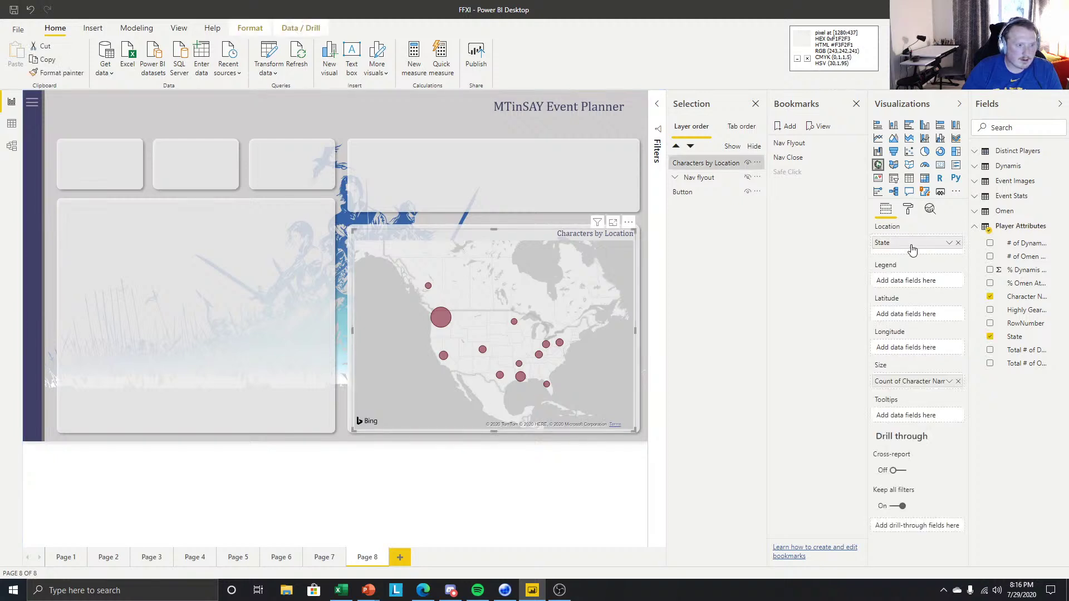
{"action": "left_click", "coordinate": [908, 209]}
{"action": "left_click", "coordinate": [897, 311]}
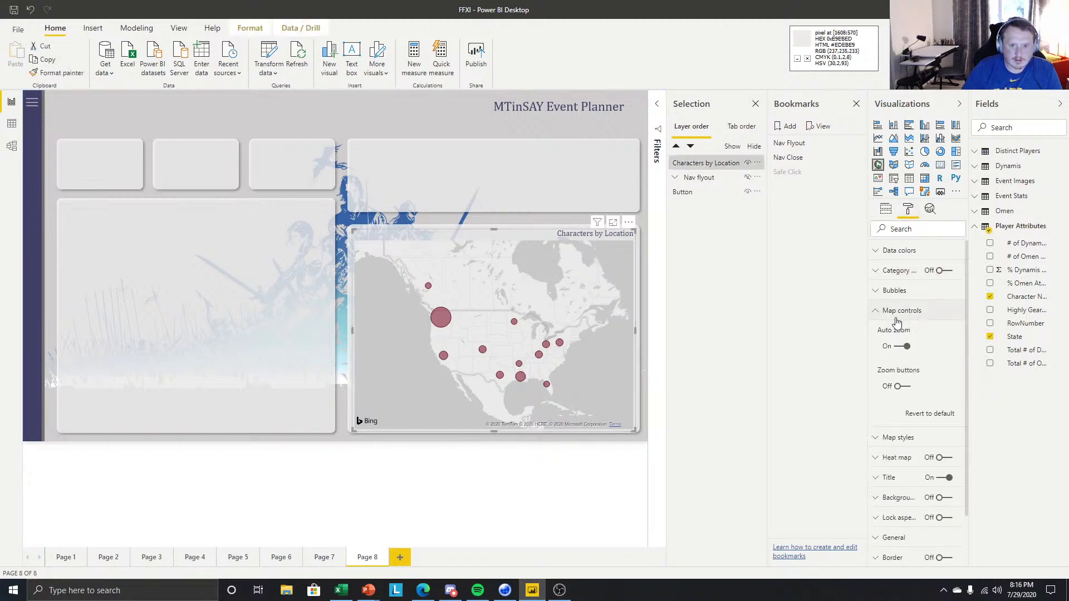
{"action": "left_click", "coordinate": [896, 311]}
{"action": "left_click", "coordinate": [898, 331]}
{"action": "left_click", "coordinate": [911, 365]}
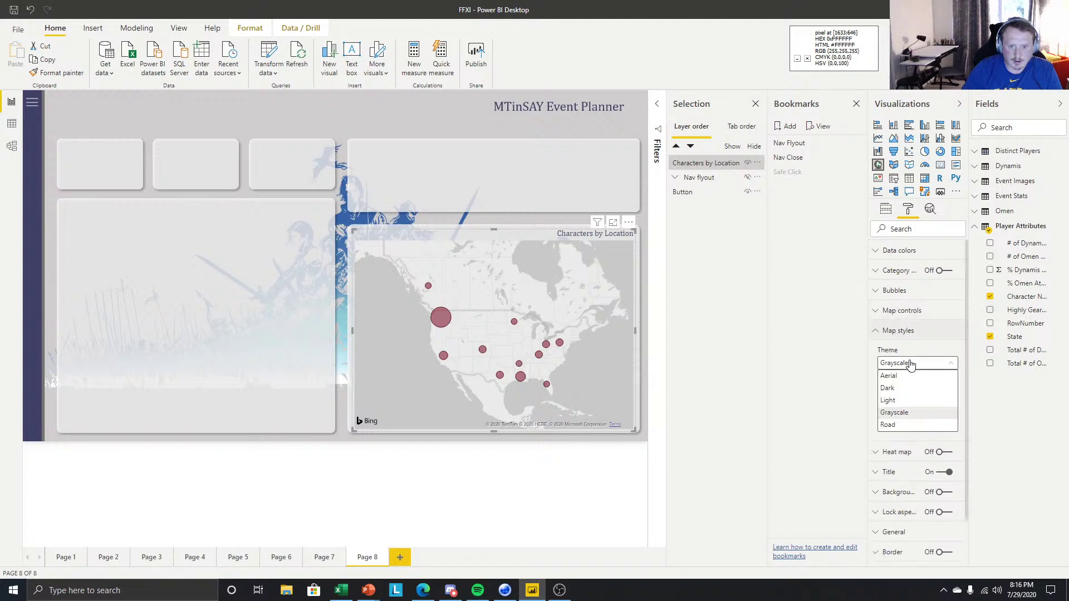
{"action": "left_click", "coordinate": [904, 378]}
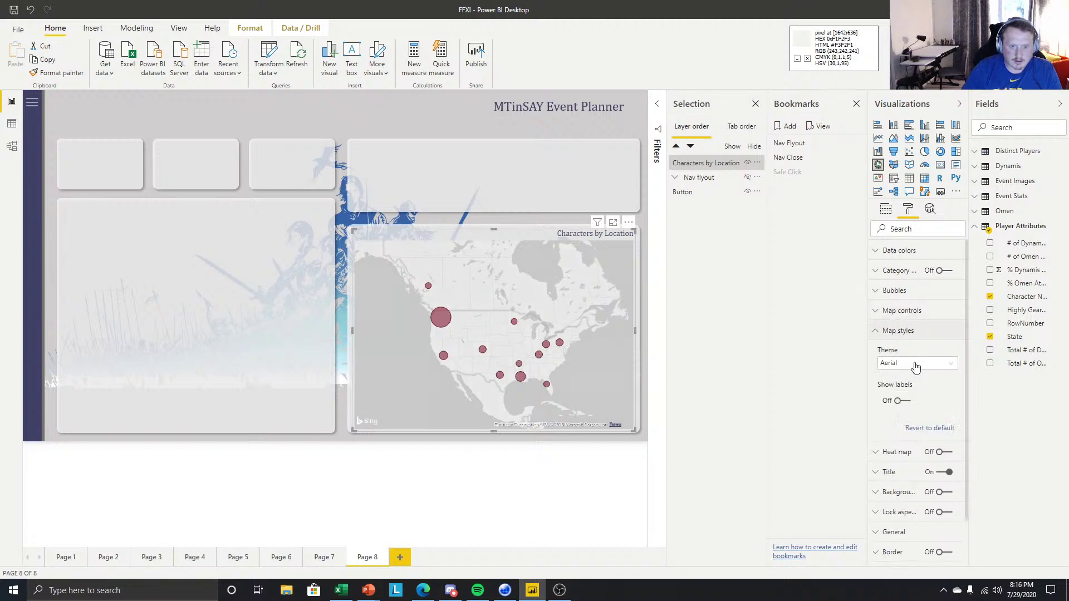
{"action": "left_click", "coordinate": [916, 368]}
{"action": "left_click", "coordinate": [903, 387]}
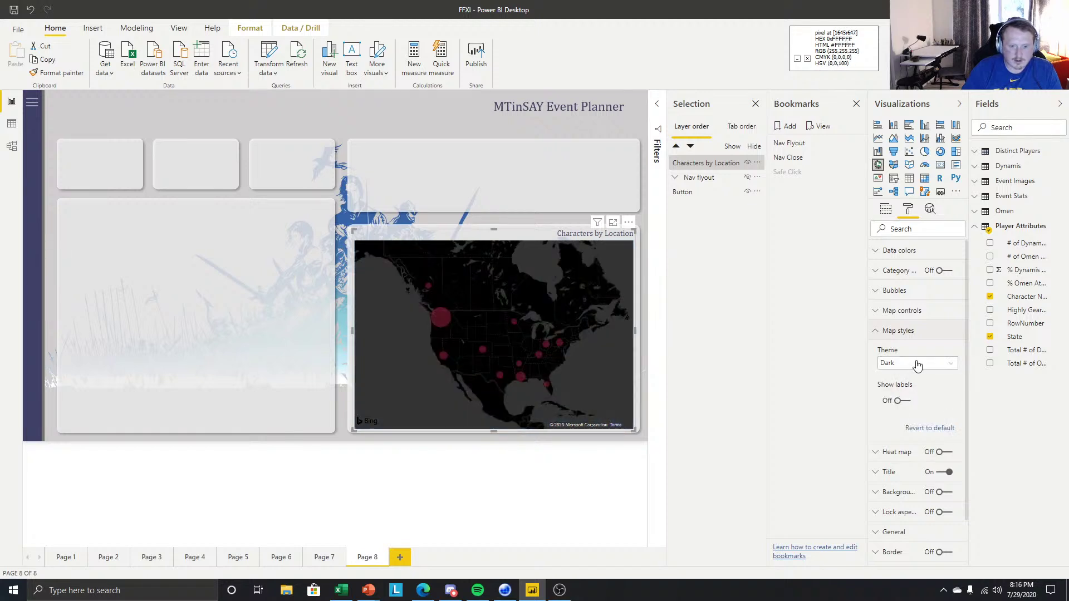
Compare the Light, Grayscale and Road themes on the map and return to Grayscale.
{"action": "left_click", "coordinate": [917, 364]}
{"action": "left_click", "coordinate": [902, 400]}
{"action": "left_click", "coordinate": [915, 364]}
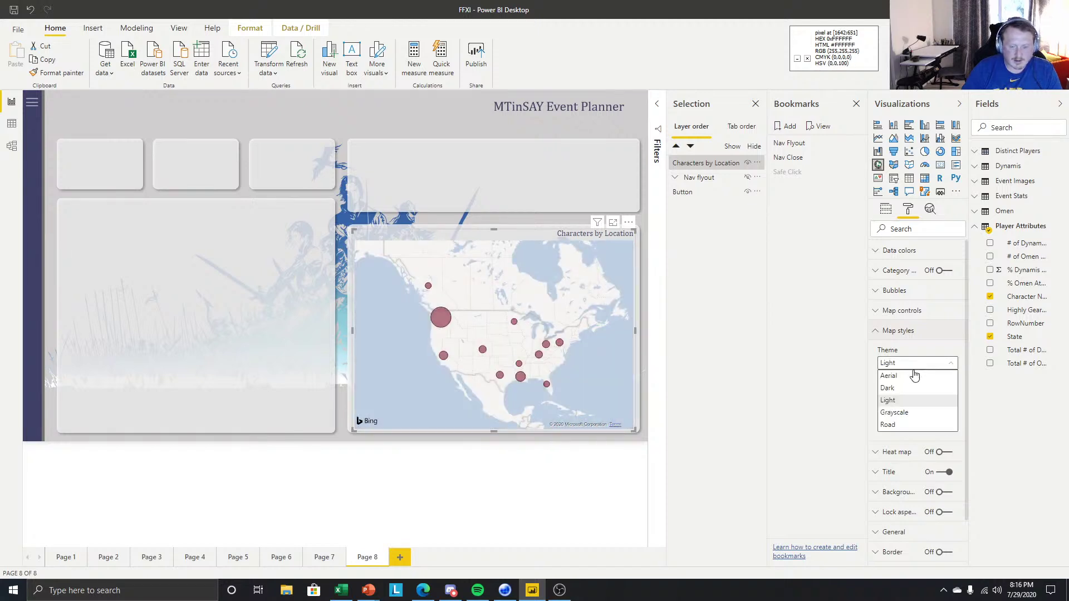
{"action": "left_click", "coordinate": [901, 413]}
{"action": "left_click", "coordinate": [923, 363]}
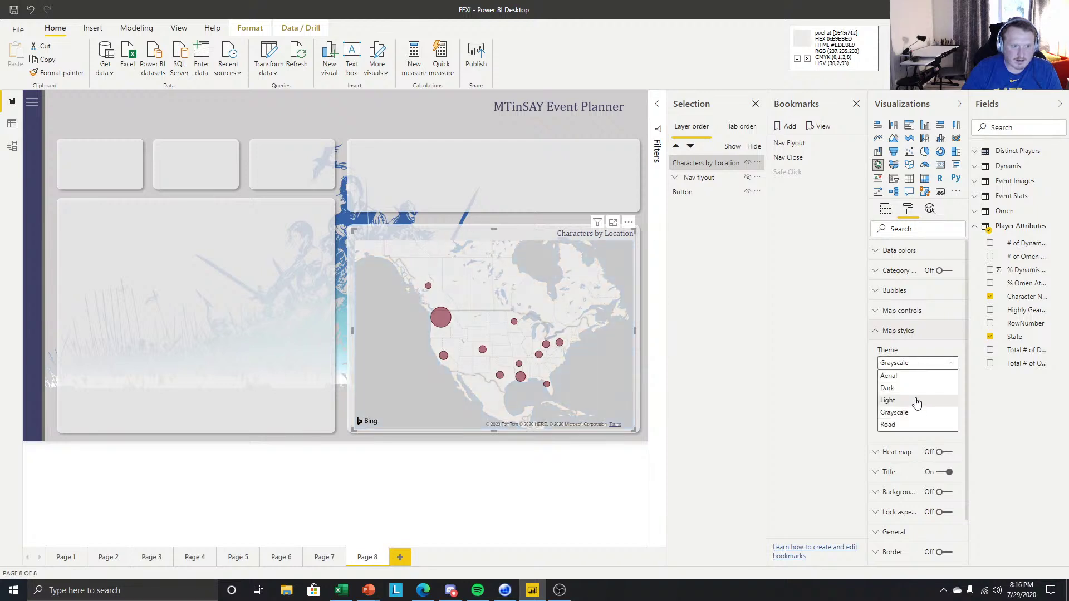
{"action": "left_click", "coordinate": [909, 425]}
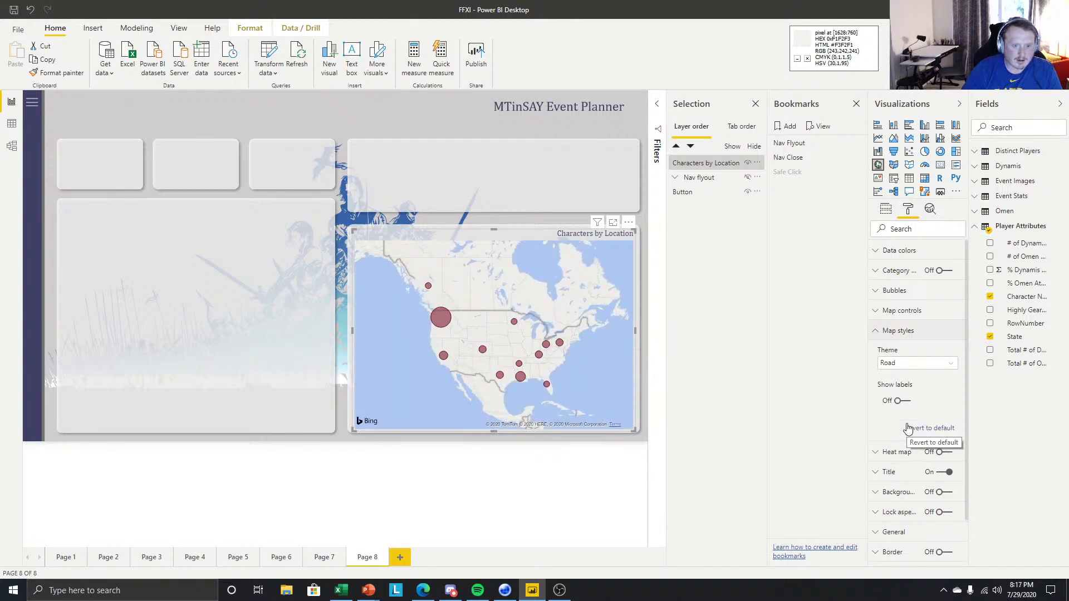
{"action": "left_click", "coordinate": [914, 365]}
{"action": "left_click", "coordinate": [909, 413]}
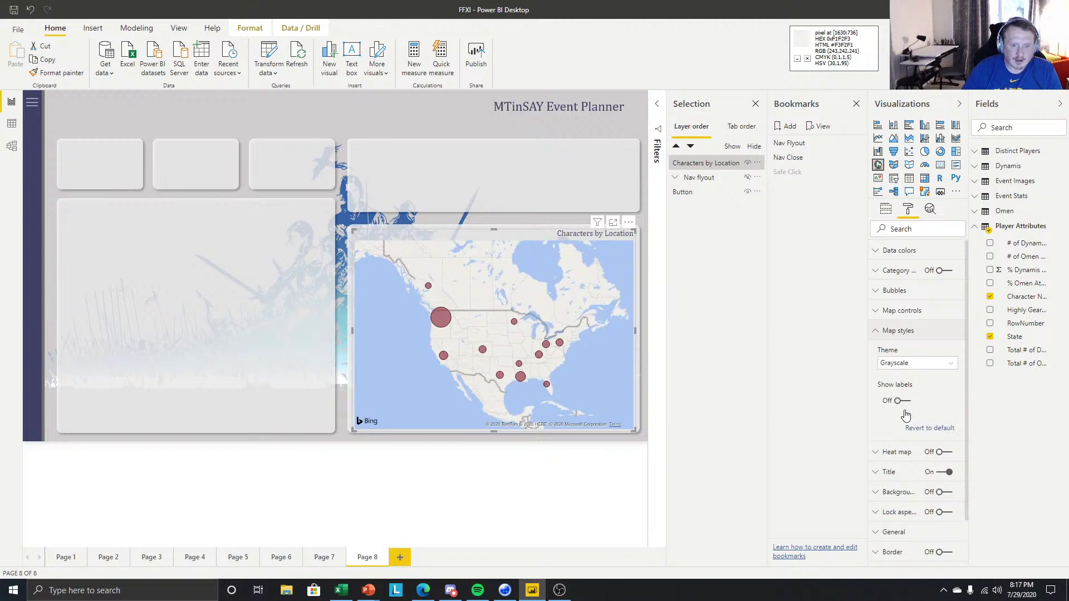
{"action": "left_click", "coordinate": [419, 483]}
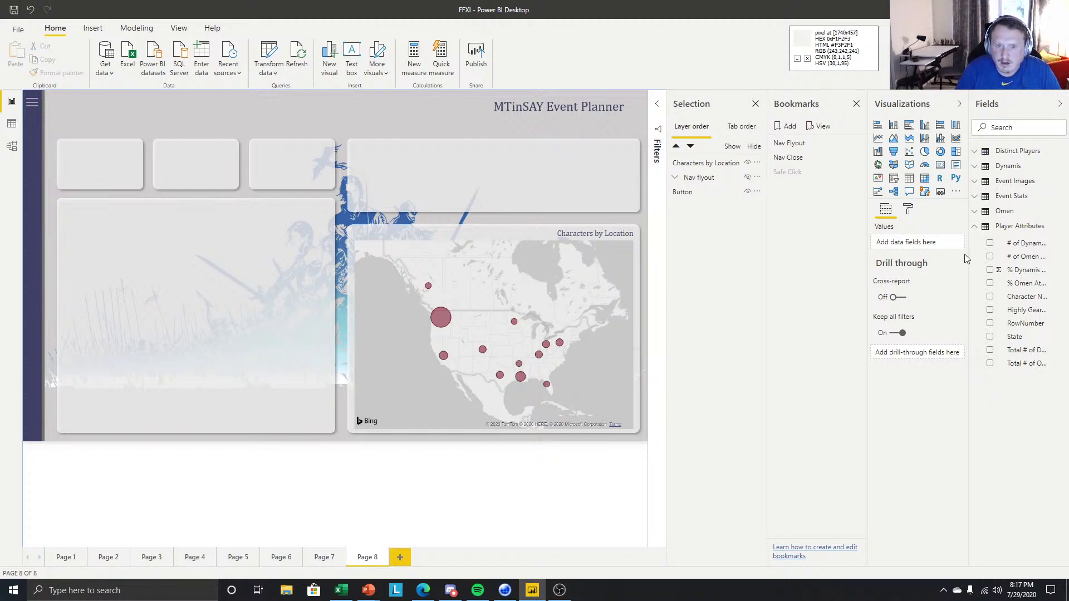
Widen the Fields pane to show full field names and place a new matrix visual in the large card beside the map.
{"action": "left_click_drag", "start_coordinate": [965, 254], "coordinate": [928, 256]}
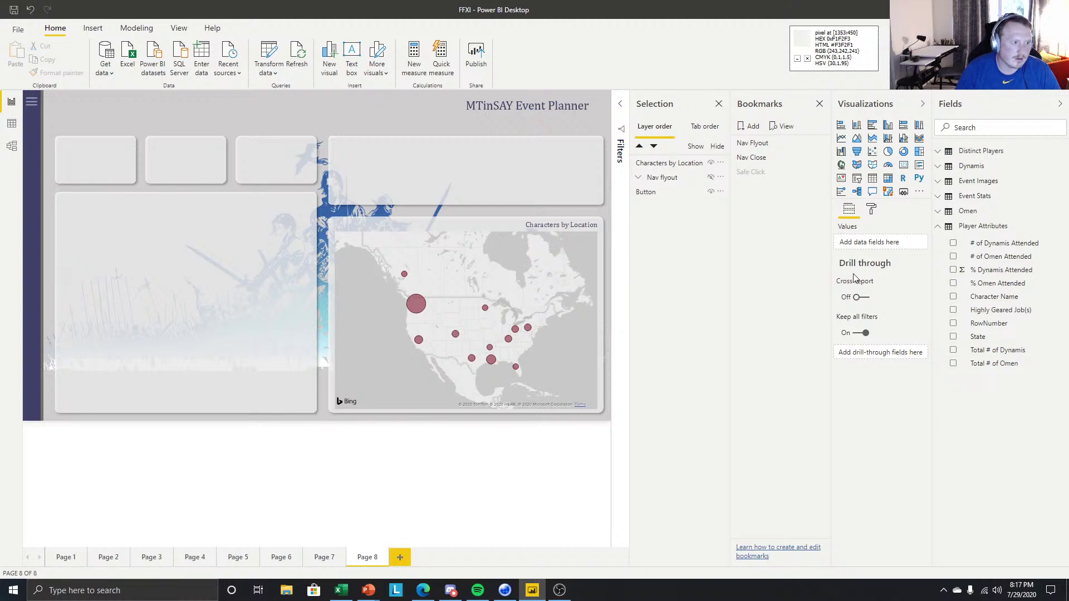
{"action": "left_click_drag", "start_coordinate": [956, 301], "coordinate": [327, 160]}
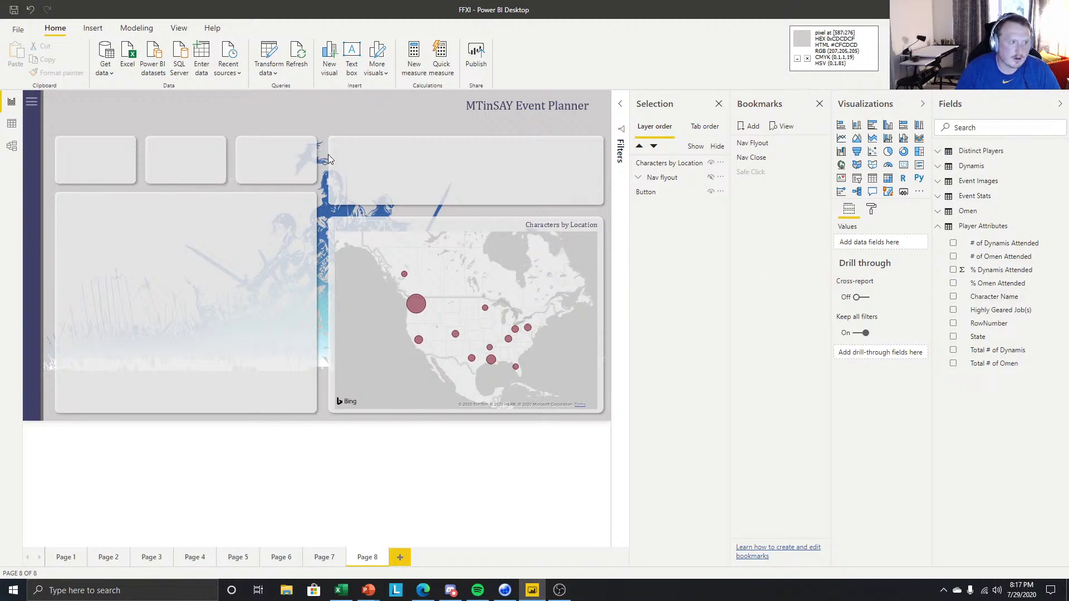
{"action": "left_click", "coordinate": [296, 197]}
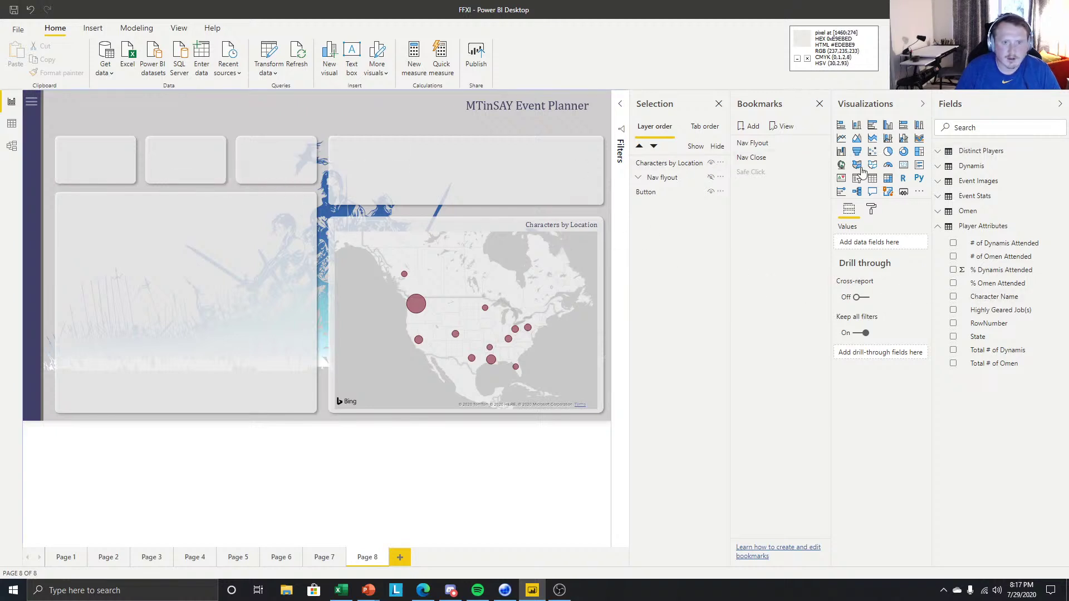
{"action": "left_click", "coordinate": [890, 180]}
{"action": "left_click_drag", "start_coordinate": [188, 210], "coordinate": [190, 298]}
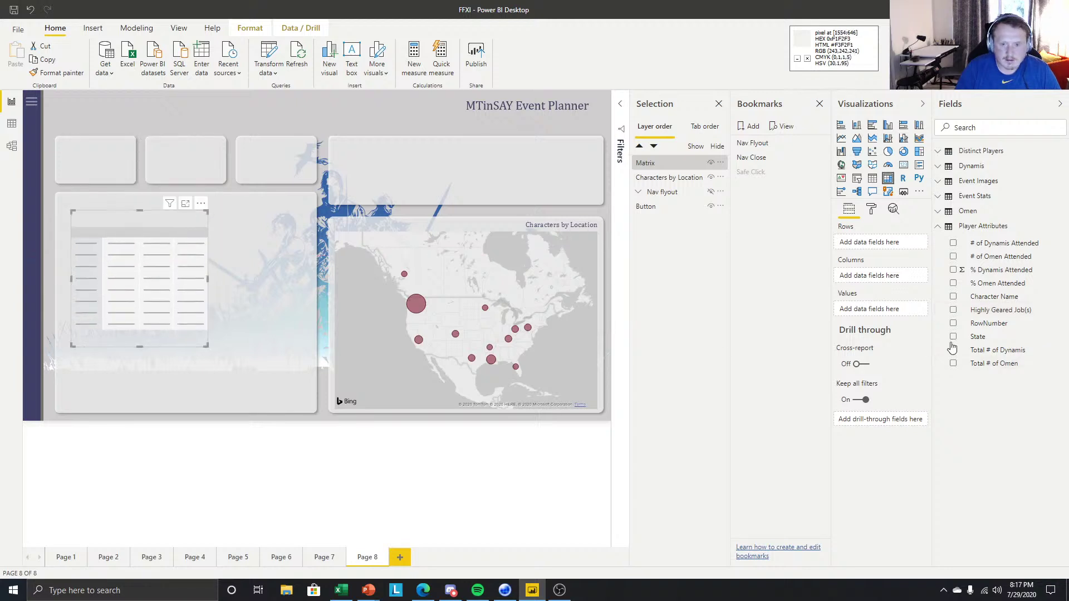
Add Character Name from Player Attributes and Omen from the Omen table to the matrix's rows.
{"action": "left_click_drag", "start_coordinate": [986, 304], "coordinate": [878, 245]}
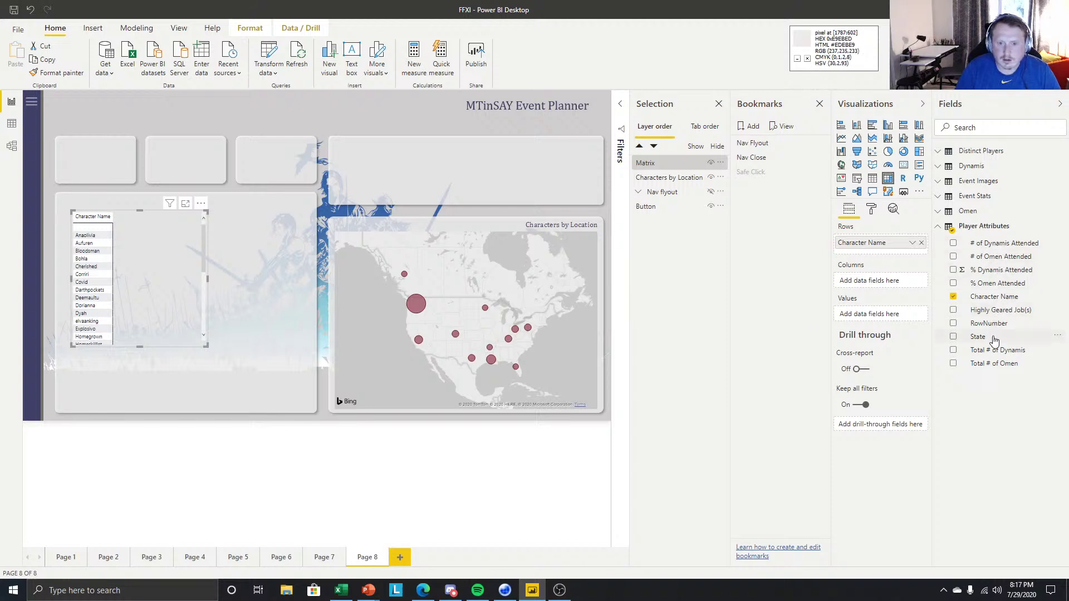
{"action": "left_click", "coordinate": [939, 225]}
{"action": "left_click", "coordinate": [938, 211]}
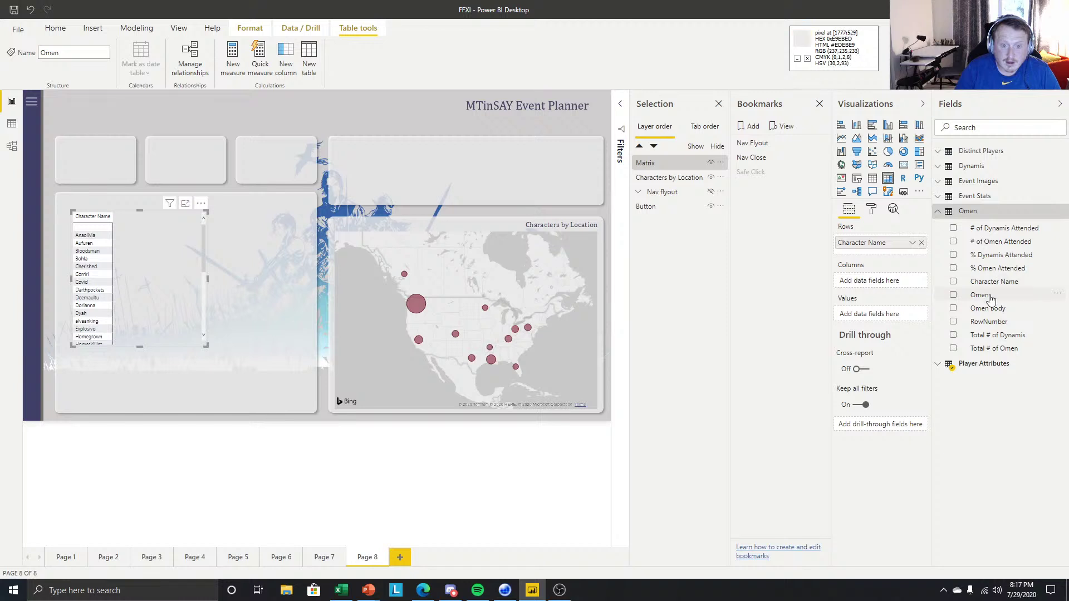
{"action": "mouse_move", "coordinate": [986, 296]}
{"action": "left_mouse_down"}
{"action": "mouse_move", "coordinate": [905, 273]}
{"action": "mouse_move", "coordinate": [886, 317]}
{"action": "mouse_move", "coordinate": [888, 262]}
{"action": "mouse_move", "coordinate": [981, 289]}
{"action": "left_mouse_up"}
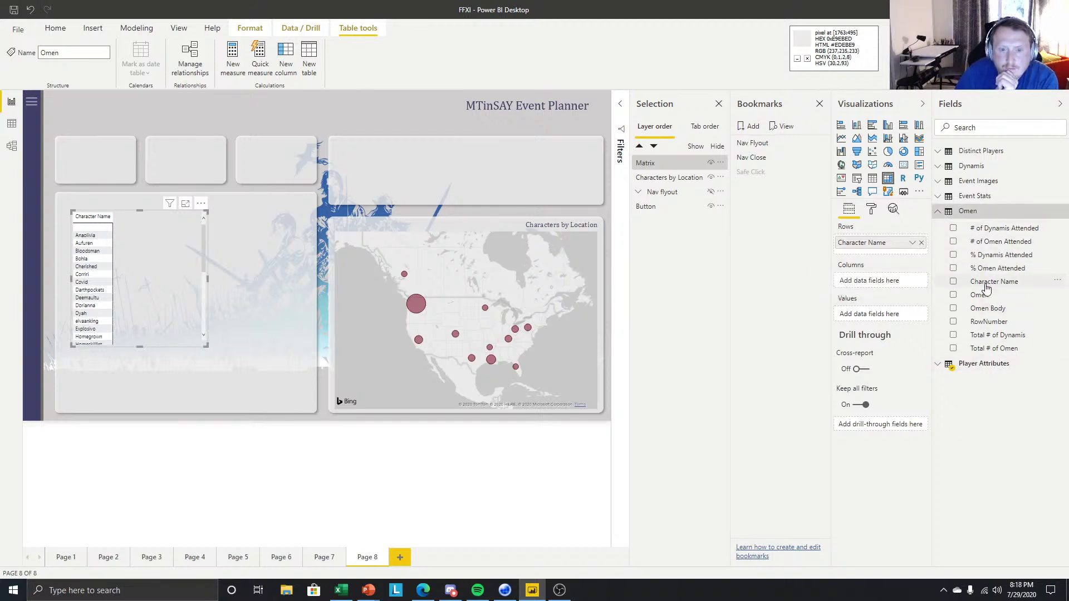
{"action": "left_click_drag", "start_coordinate": [980, 299], "coordinate": [875, 246]}
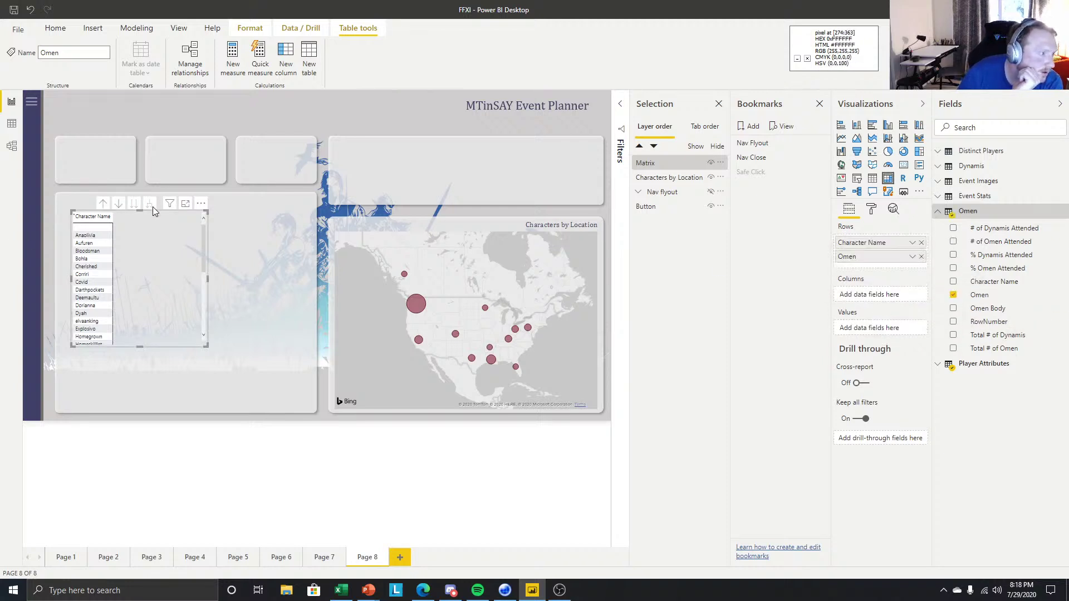
Remove the Omen field from the rows of the Character Name matrix.
{"action": "left_click", "coordinate": [153, 206]}
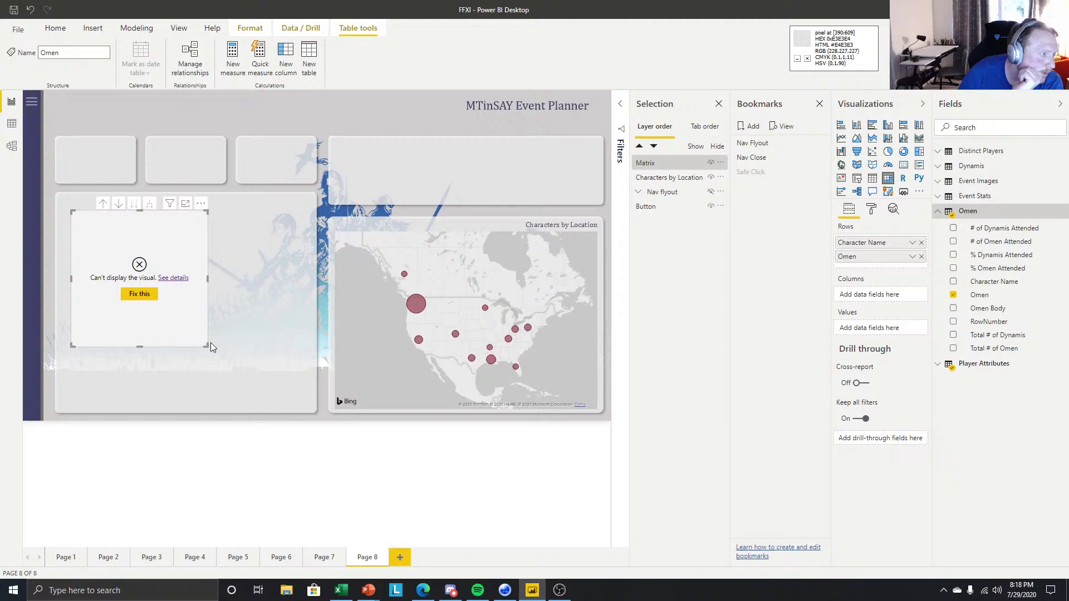
{"action": "left_click", "coordinate": [956, 295]}
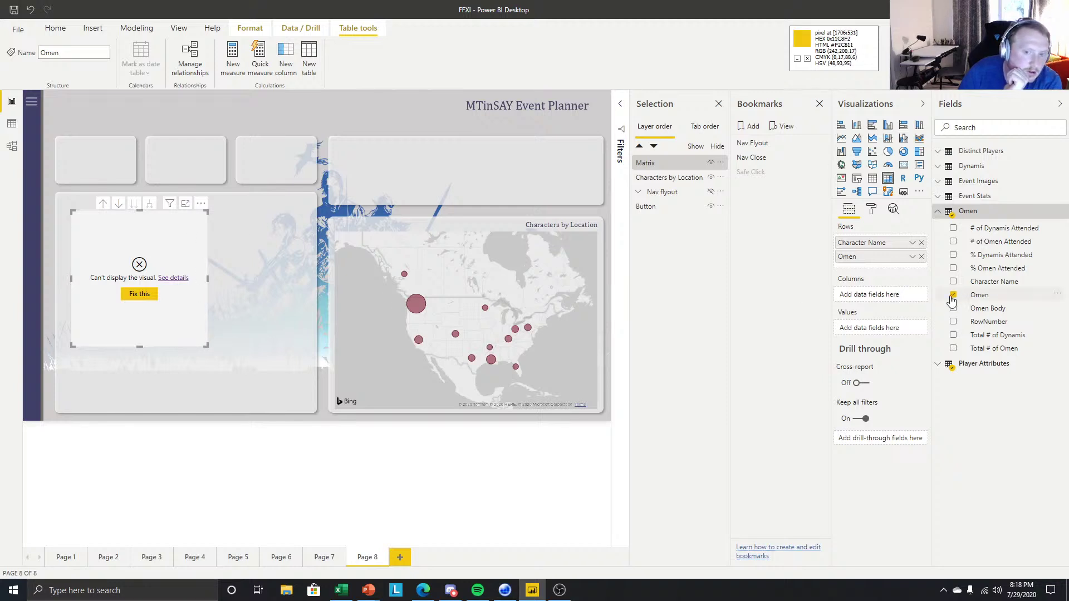
Examine which fields the Player Attributes, Event Stats and Omen tables offer for the matrix.
{"action": "left_click_drag", "start_coordinate": [934, 365], "coordinate": [938, 366]}
{"action": "left_click", "coordinate": [941, 365]}
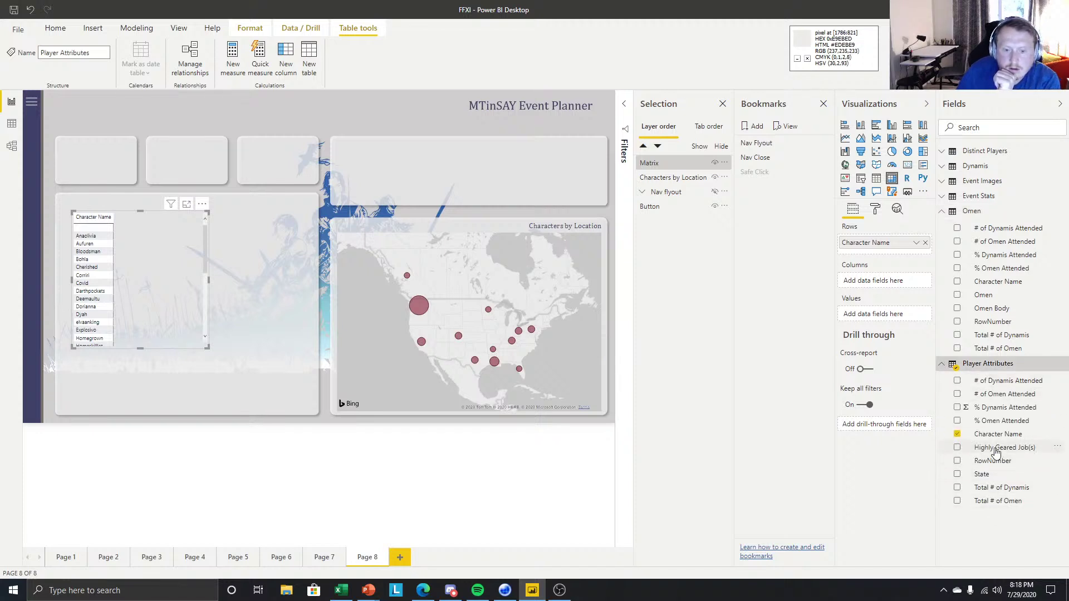
{"action": "left_click", "coordinate": [943, 212]}
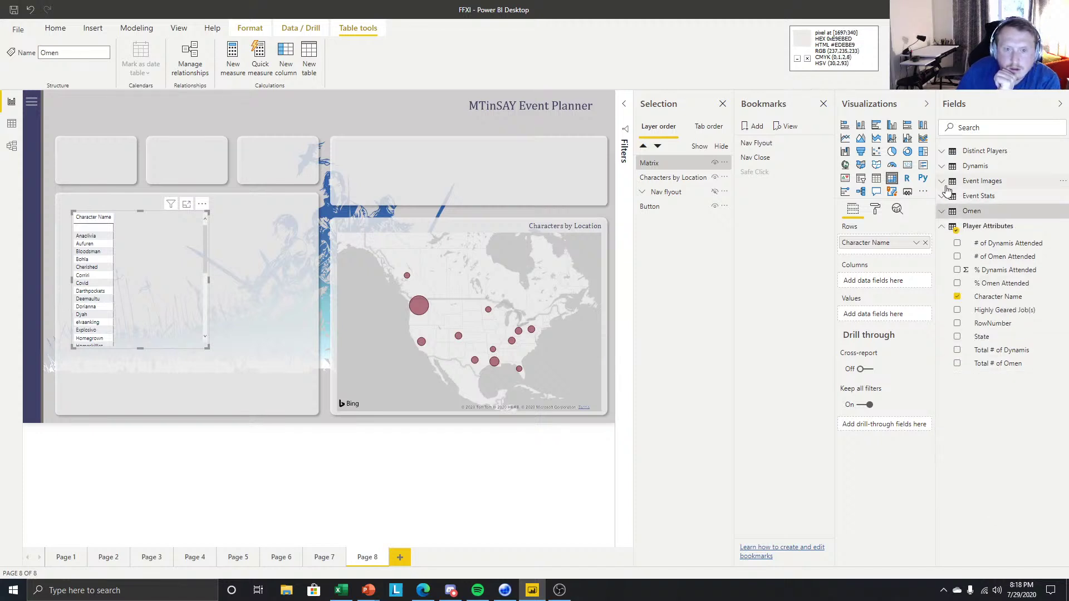
{"action": "left_click", "coordinate": [941, 227]}
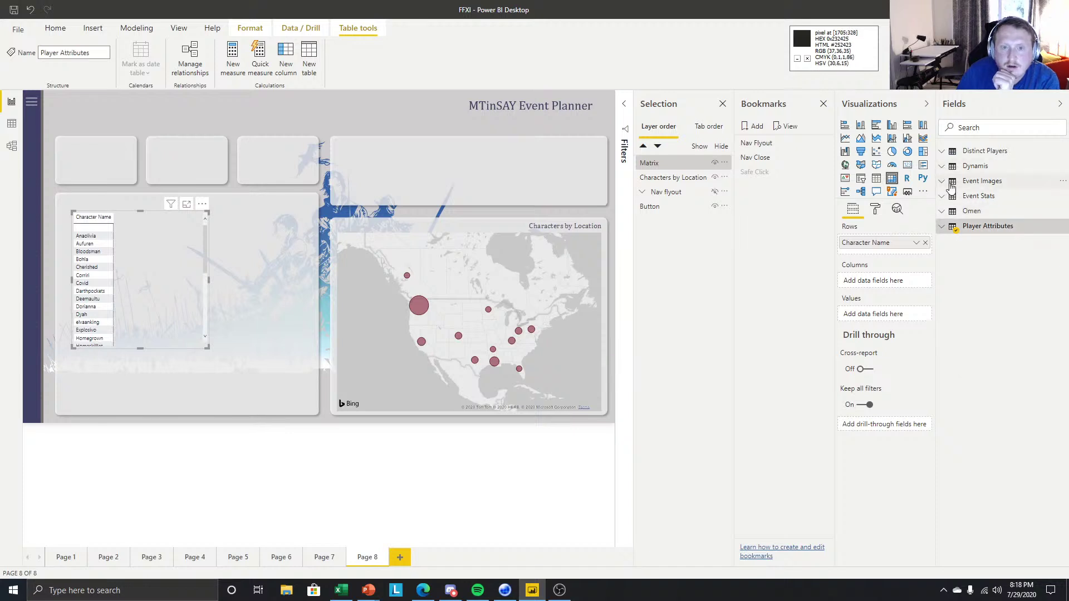
{"action": "left_click", "coordinate": [942, 198]}
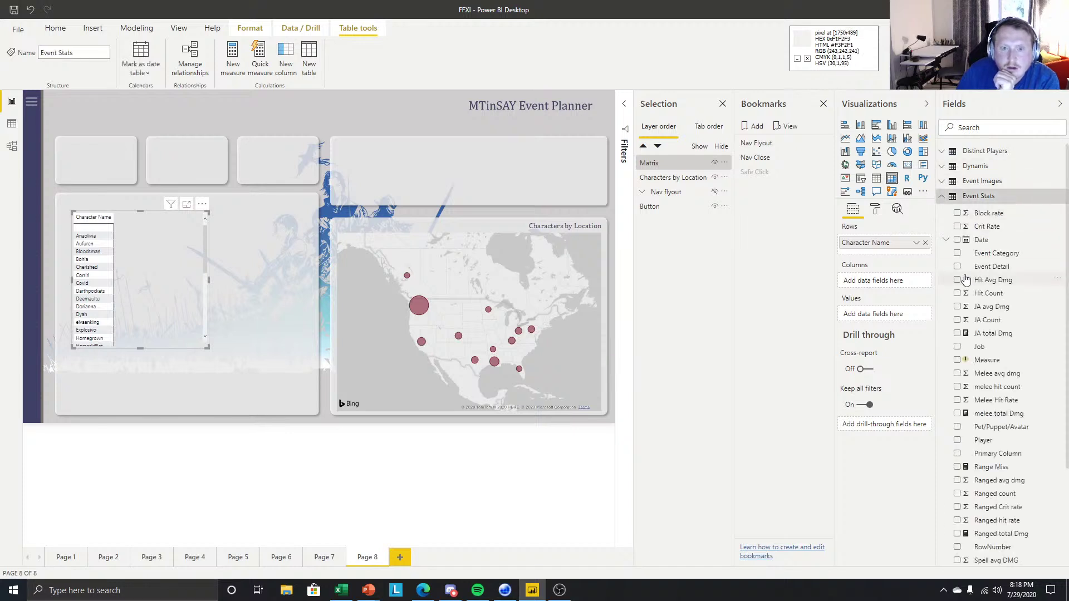
{"action": "left_click", "coordinate": [942, 197]}
{"action": "left_click", "coordinate": [942, 212]}
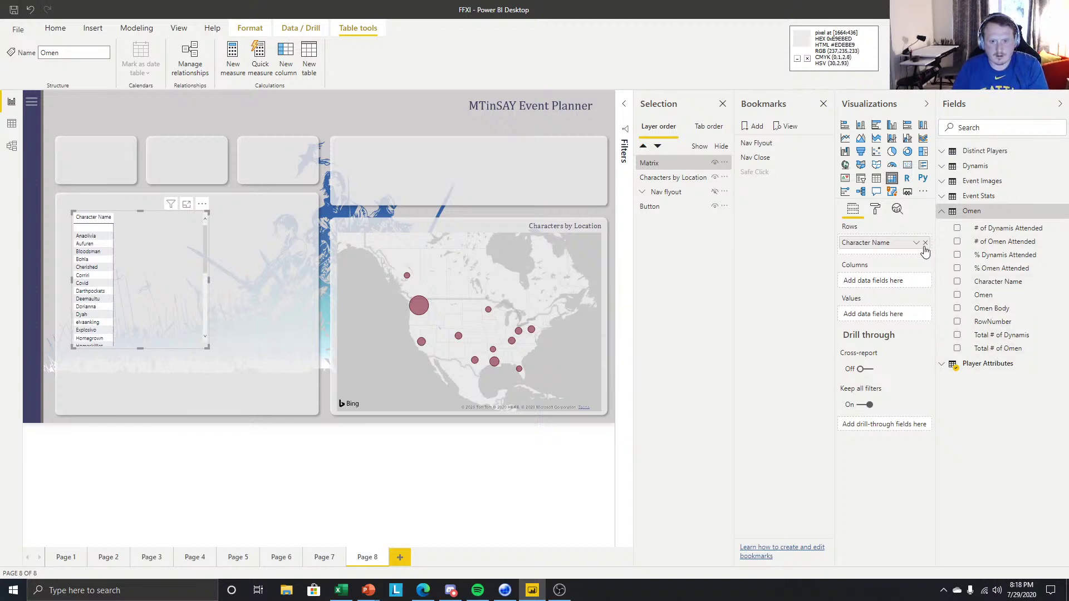
{"action": "left_click", "coordinate": [311, 203]}
{"action": "left_click", "coordinate": [891, 178]}
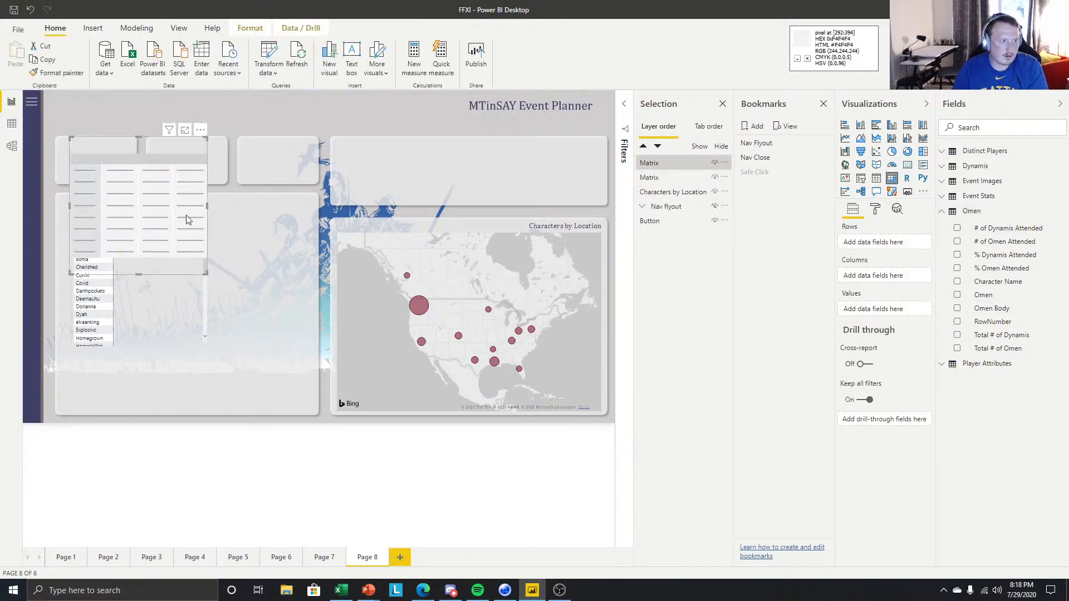
{"action": "left_click_drag", "start_coordinate": [186, 219], "coordinate": [526, 174]}
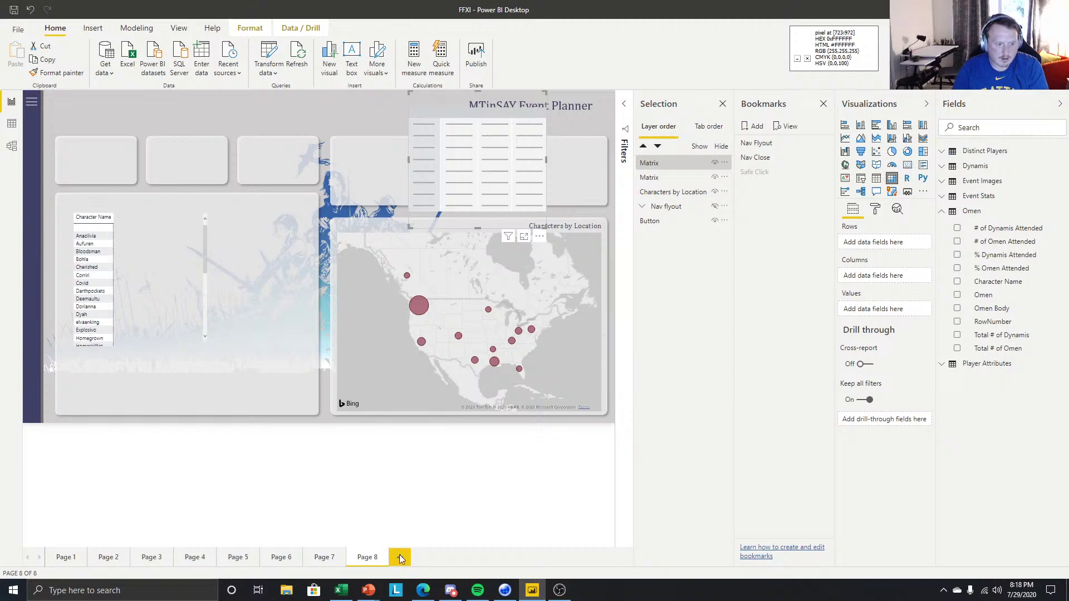
{"action": "key", "text": "Delete"}
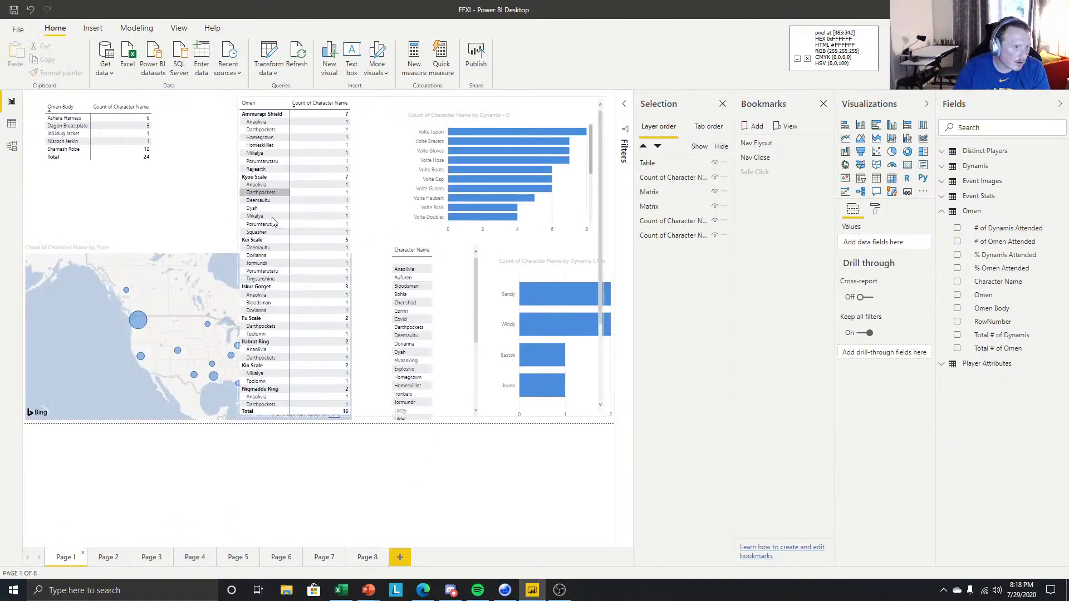
Make the Omen matrix with the character counts on Page 1 narrower so it clears the bar charts beside it.
{"action": "left_click", "coordinate": [394, 148]}
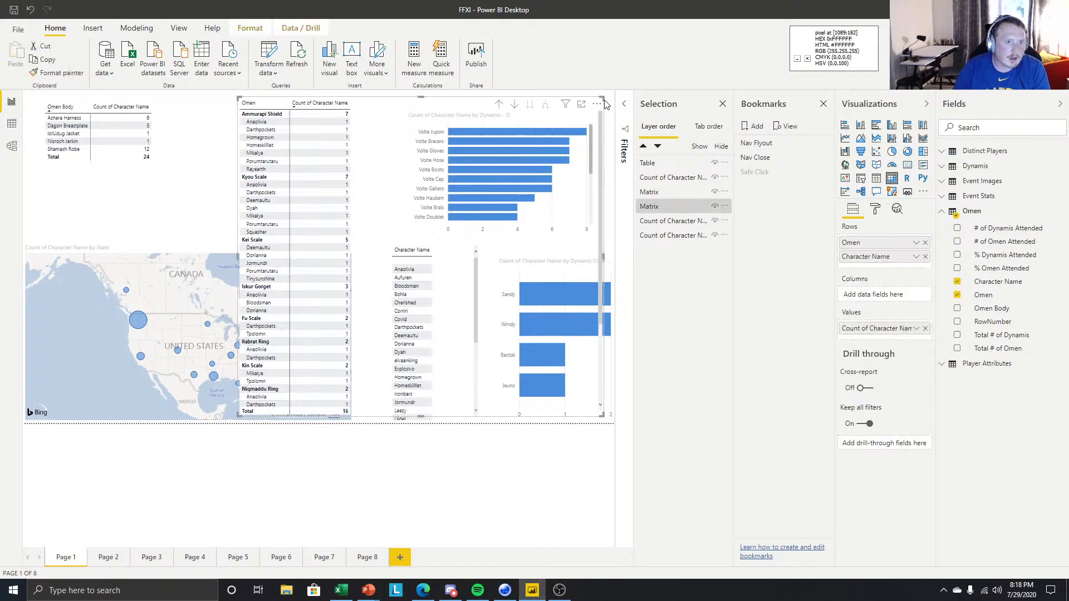
{"action": "left_click", "coordinate": [607, 97]}
{"action": "left_click", "coordinate": [372, 132]}
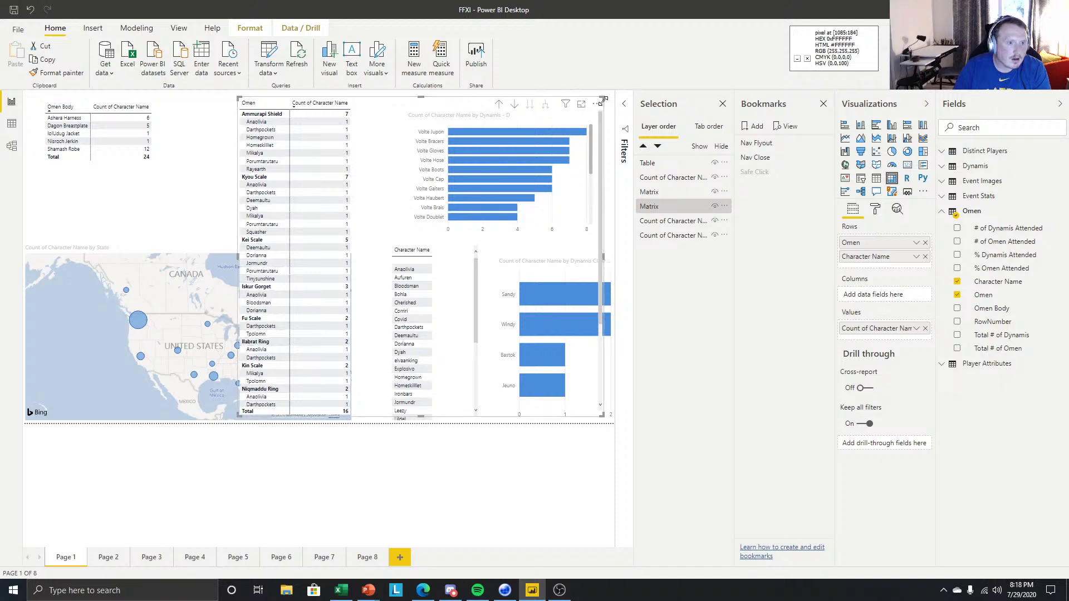
{"action": "left_click_drag", "start_coordinate": [602, 98], "coordinate": [393, 117]}
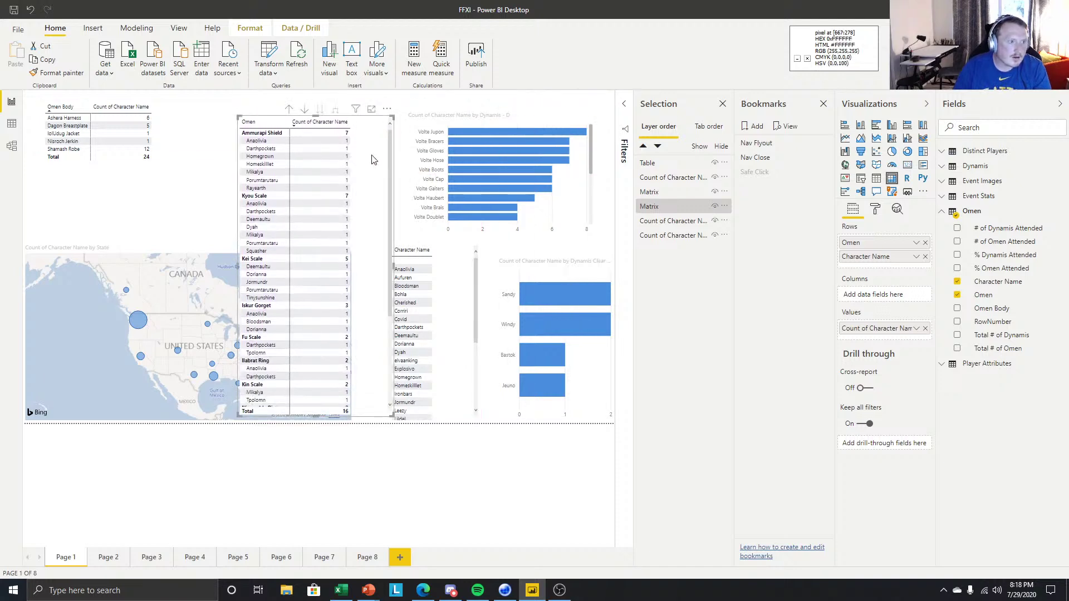
Copy the resized Omen matrix from Page 1 onto Page 8 and delete the old Character Name matrix there.
{"action": "left_click", "coordinate": [367, 557]}
{"action": "key", "text": "ctrl+v"}
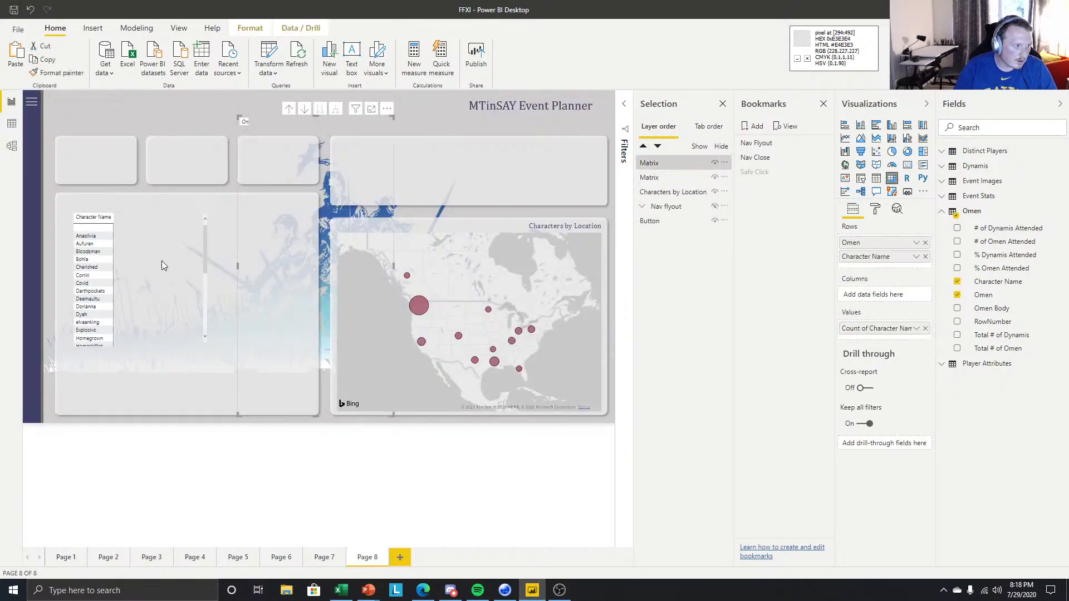
{"action": "left_click", "coordinate": [161, 260]}
{"action": "key", "text": "Delete"}
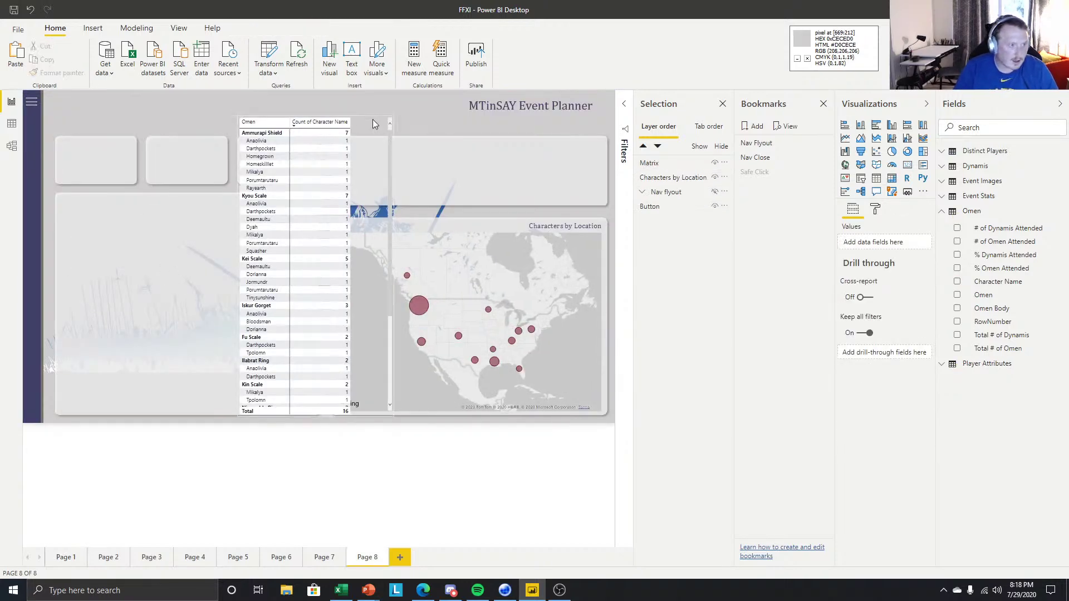
Resize and move the pasted Omen matrix to fit the large panel beside the map, and widen its Omen column.
{"action": "left_click", "coordinate": [388, 116]}
{"action": "left_click_drag", "start_coordinate": [387, 116], "coordinate": [363, 209]}
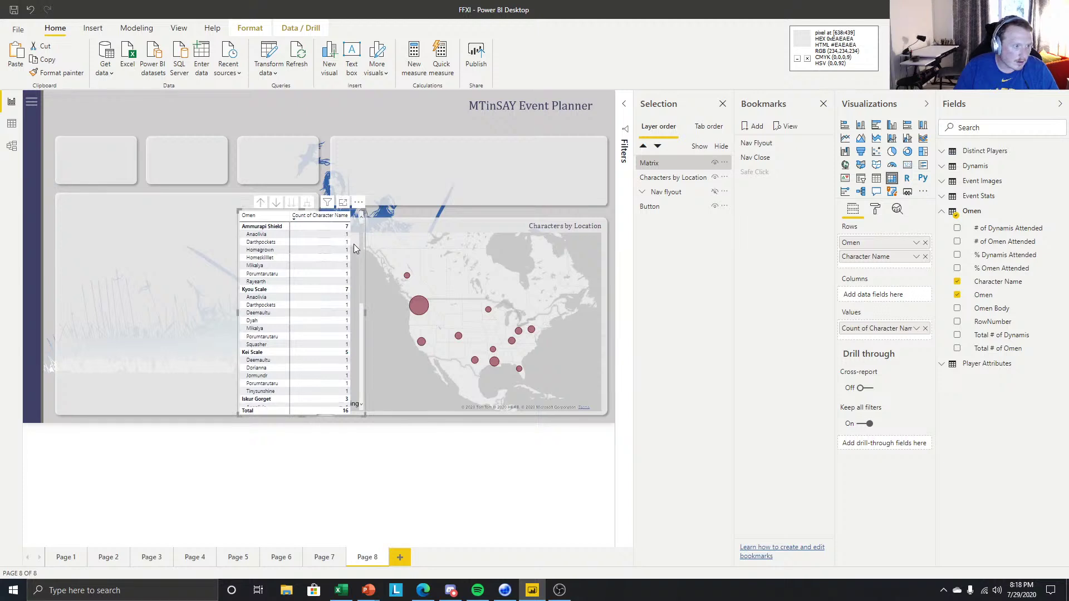
{"action": "left_click_drag", "start_coordinate": [356, 245], "coordinate": [186, 239]}
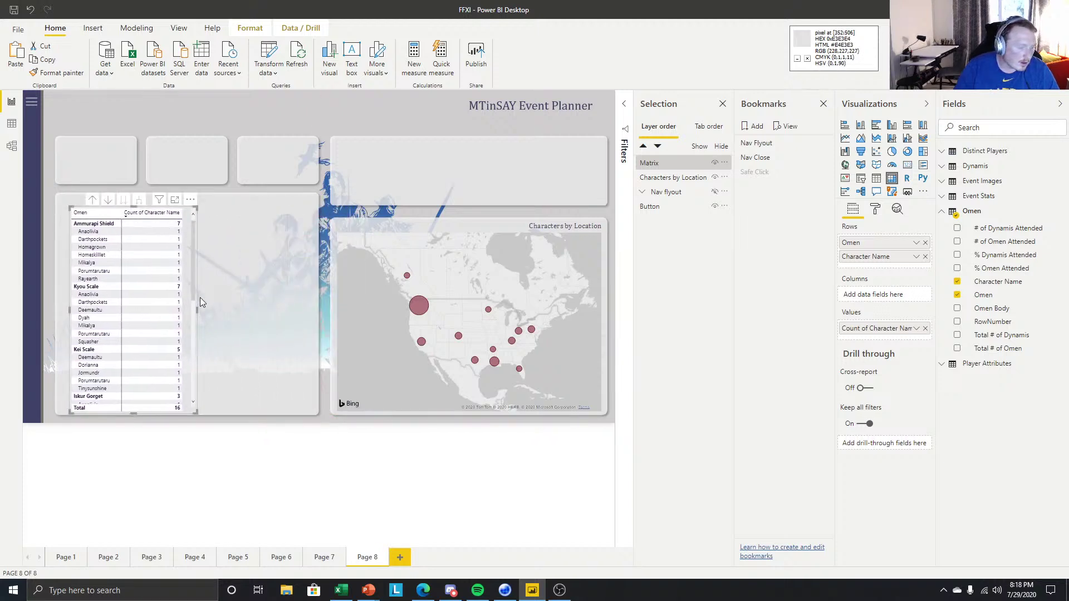
{"action": "left_click_drag", "start_coordinate": [197, 310], "coordinate": [287, 310]}
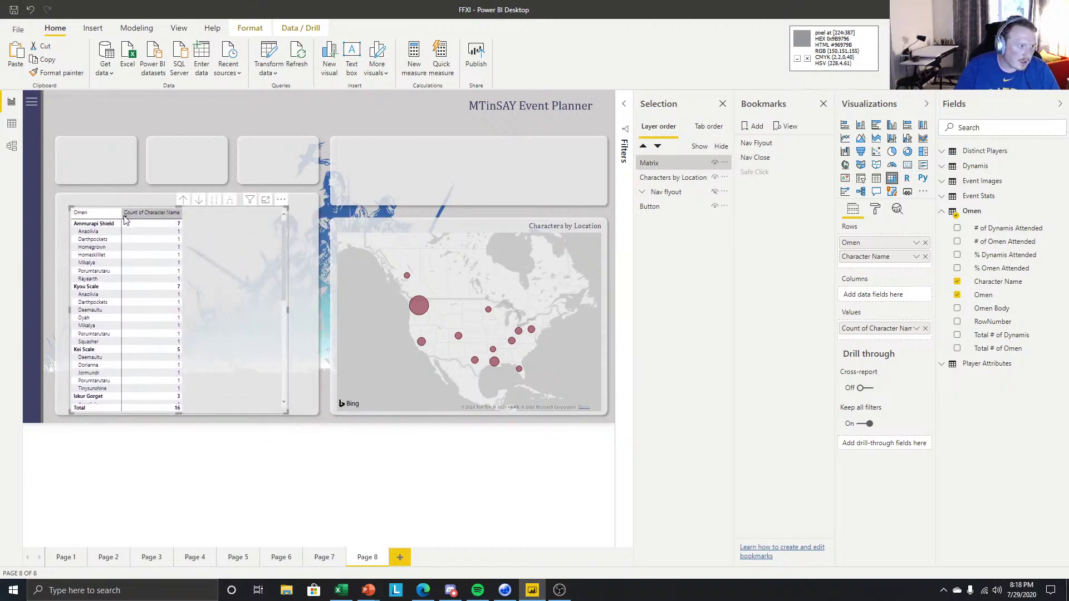
{"action": "left_click_drag", "start_coordinate": [123, 216], "coordinate": [155, 217]}
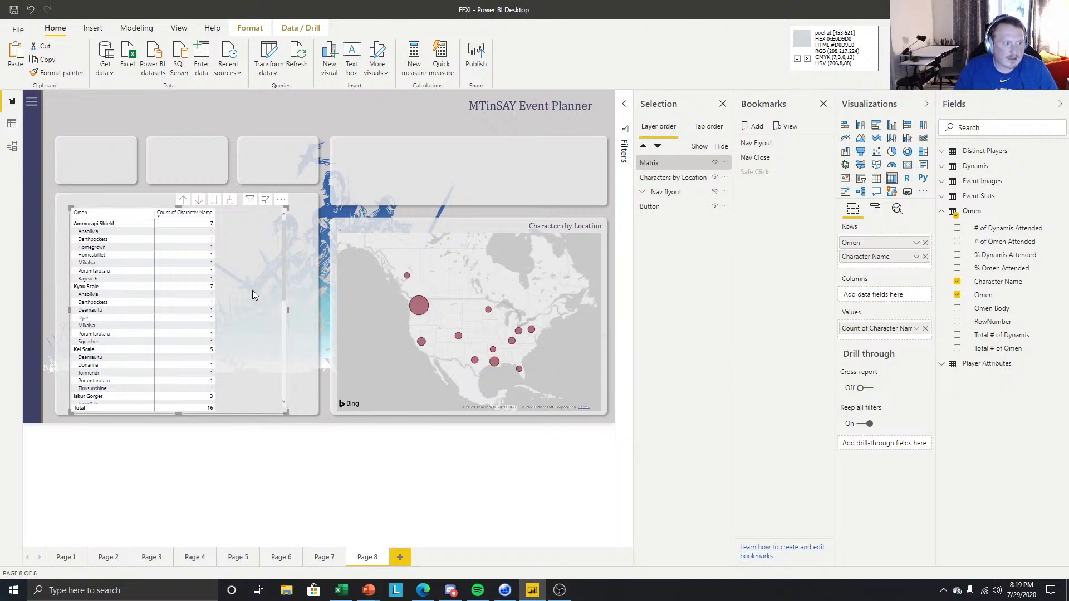
{"action": "mouse_move", "coordinate": [252, 290]}
{"action": "left_mouse_down"}
{"action": "mouse_move", "coordinate": [239, 286]}
{"action": "mouse_move", "coordinate": [252, 285]}
{"action": "left_mouse_up"}
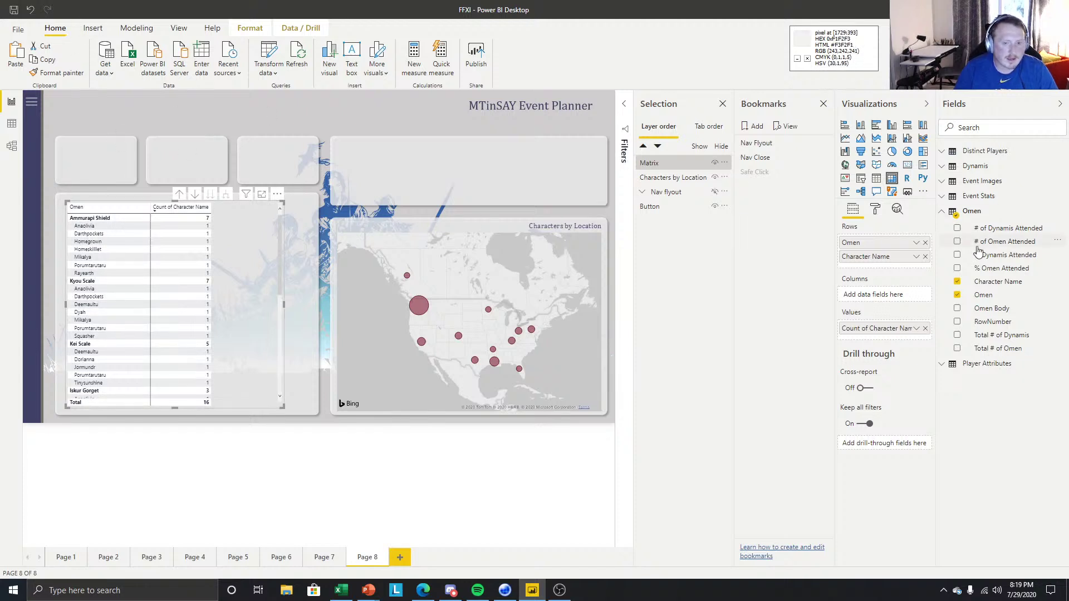
Set the Omen matrix's formatting style to None.
{"action": "left_click", "coordinate": [875, 210]}
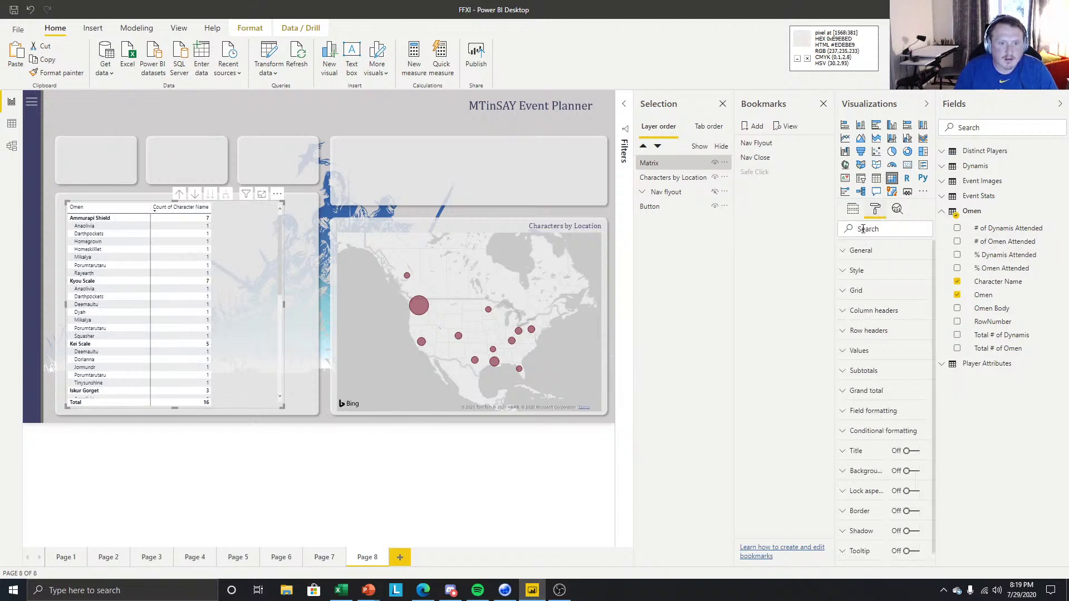
{"action": "left_click", "coordinate": [870, 271]}
{"action": "left_click", "coordinate": [883, 302]}
{"action": "left_click", "coordinate": [867, 316]}
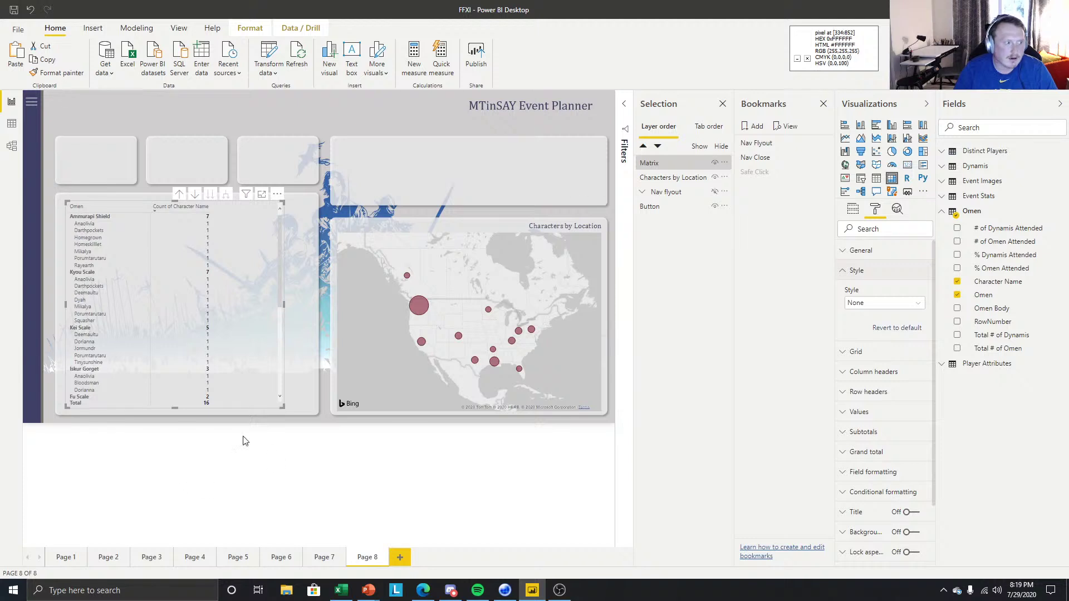
{"action": "left_click", "coordinate": [859, 274]}
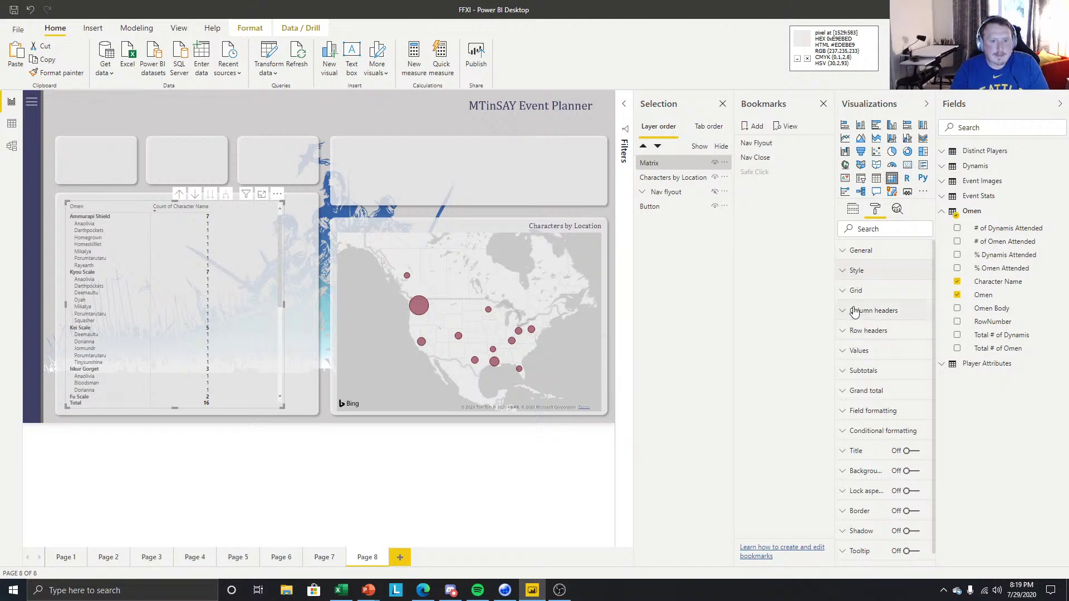
Set the matrix's grid row padding to 3 and its text size to 11 pt.
{"action": "left_click", "coordinate": [855, 290]}
{"action": "scroll", "coordinate": [897, 379], "scroll_direction": "down", "scroll_amount": 3}
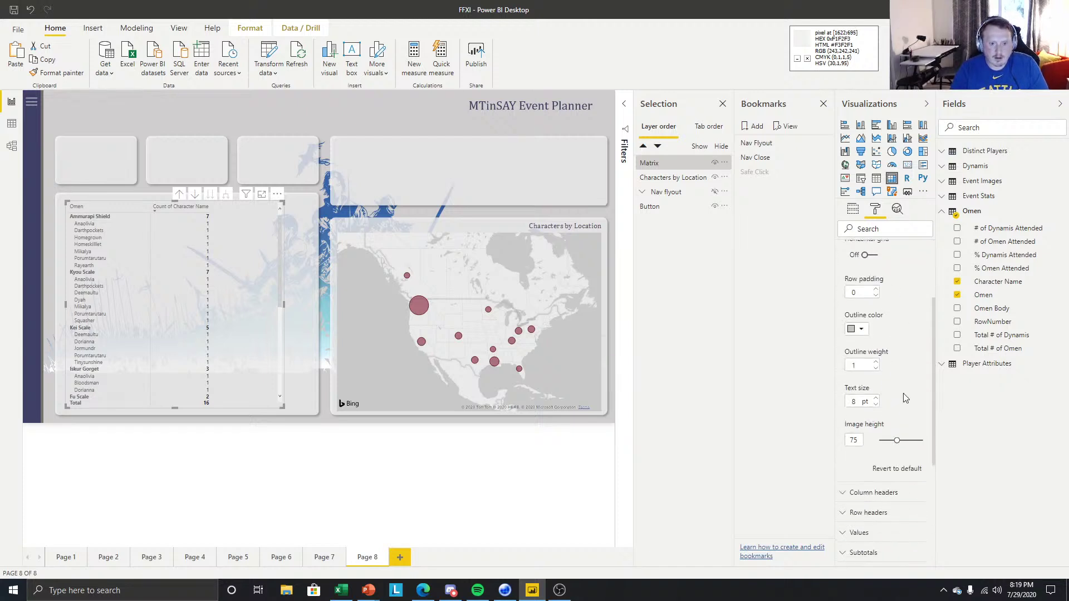
{"action": "scroll", "coordinate": [891, 365], "scroll_direction": "up", "scroll_amount": 2}
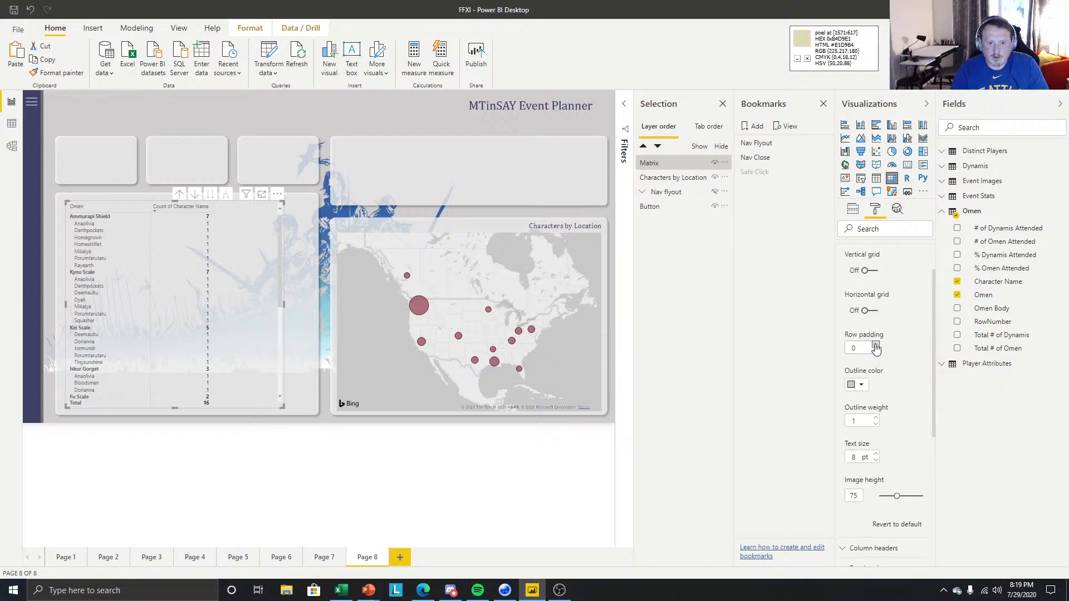
{"action": "left_click", "coordinate": [876, 345]}
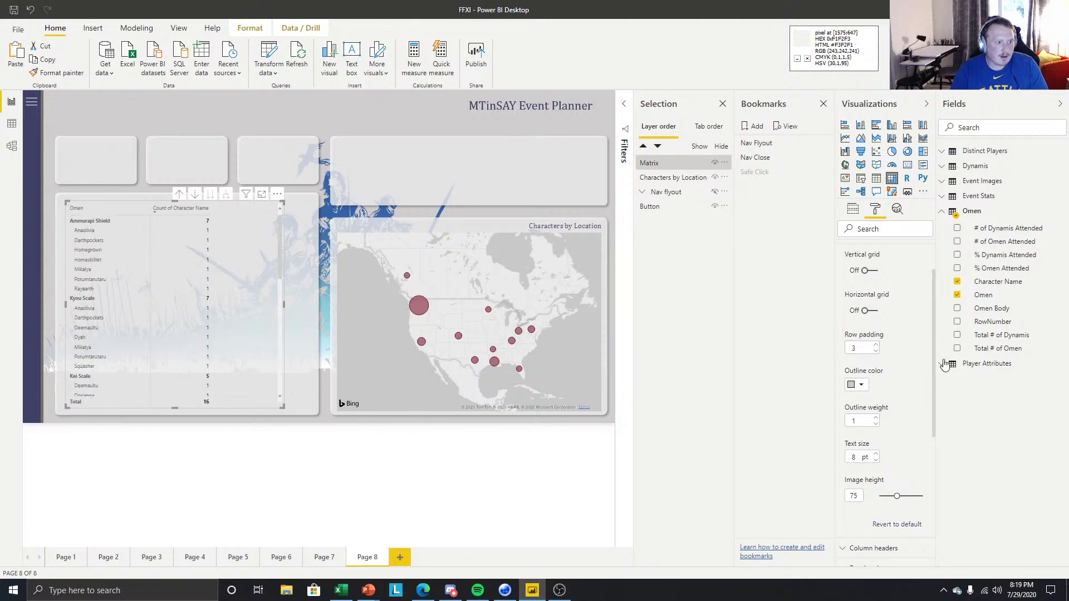
{"action": "scroll", "coordinate": [872, 419], "scroll_direction": "down", "scroll_amount": 2}
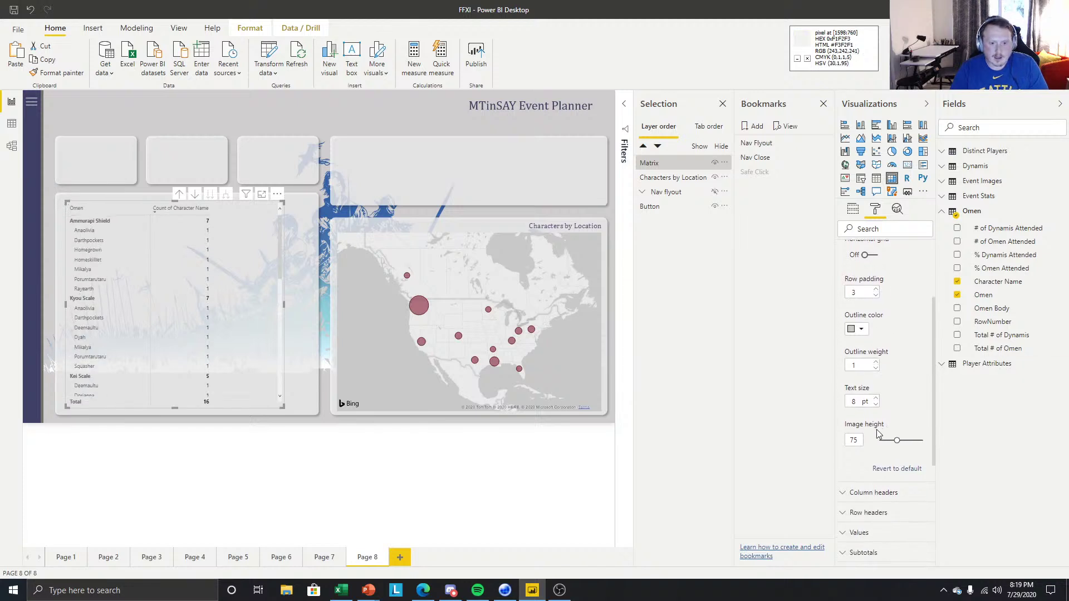
{"action": "left_click", "coordinate": [876, 399]}
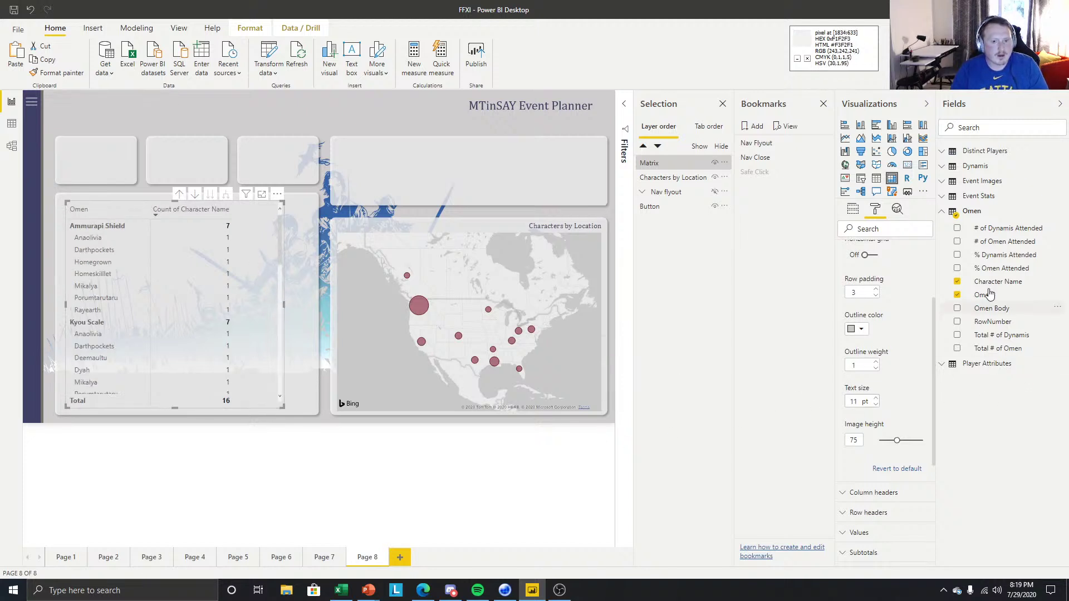
Set the matrix's grid text size to 12 pt and widen the Omen column further.
{"action": "scroll", "coordinate": [866, 270], "scroll_direction": "up", "scroll_amount": 3}
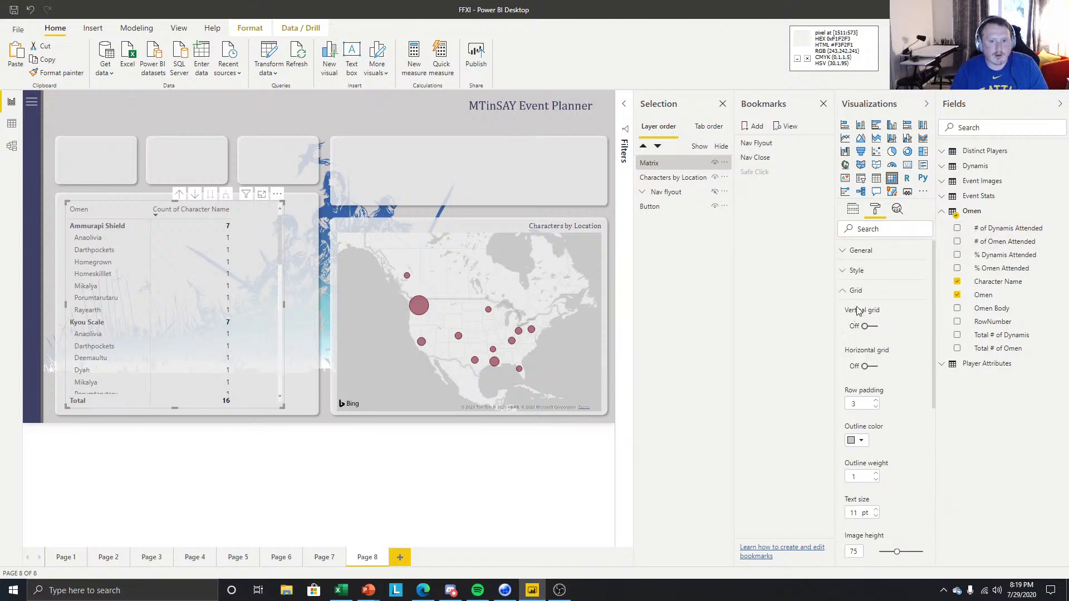
{"action": "scroll", "coordinate": [914, 435], "scroll_direction": "down", "scroll_amount": 2}
{"action": "scroll", "coordinate": [897, 497], "scroll_direction": "down", "scroll_amount": 2}
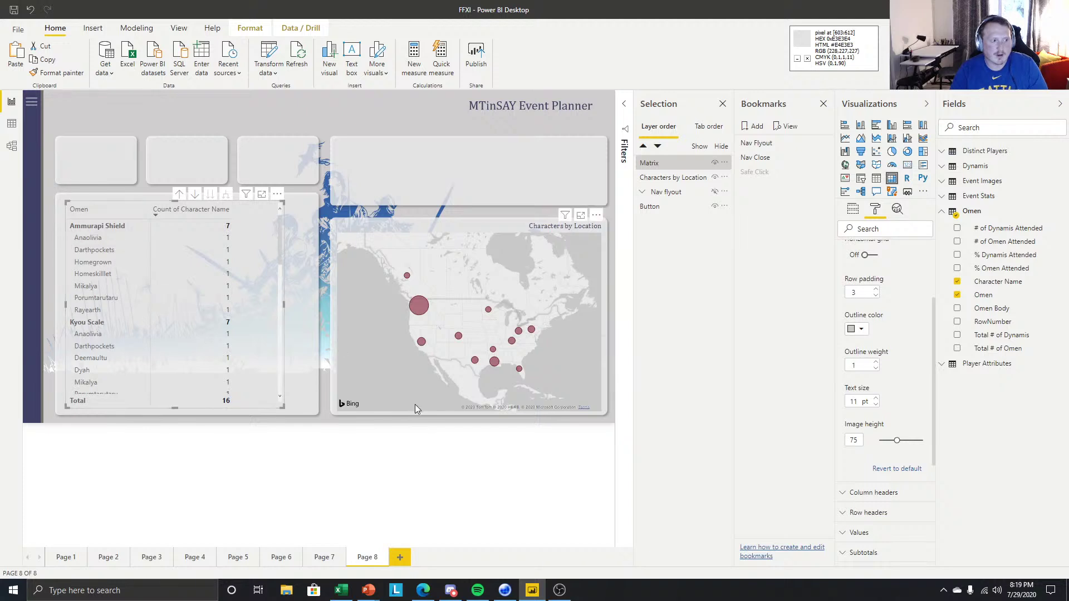
{"action": "left_click", "coordinate": [870, 497]}
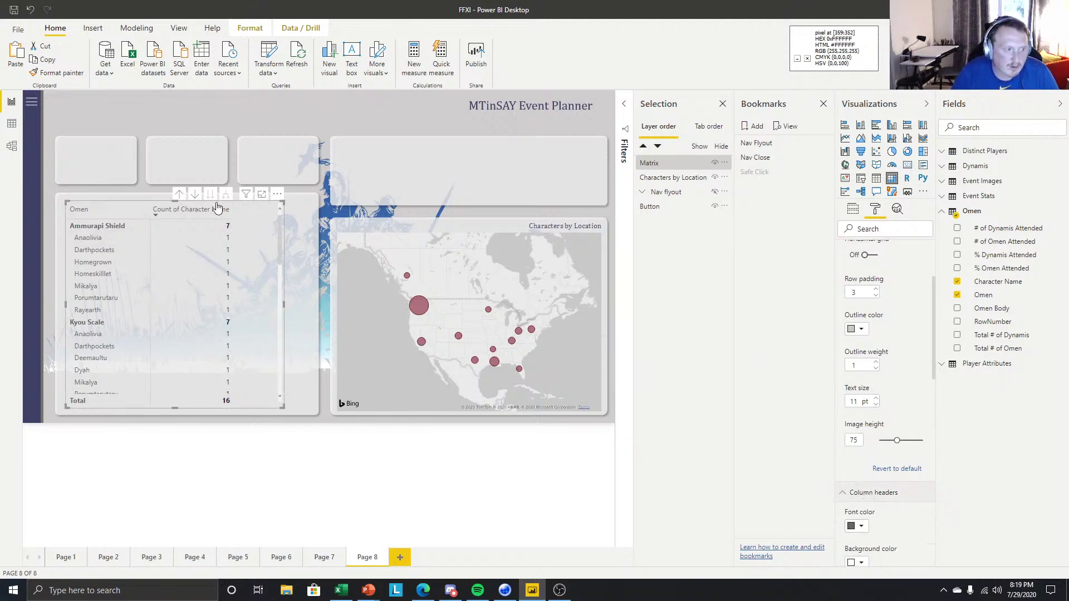
{"action": "left_click", "coordinate": [876, 405]}
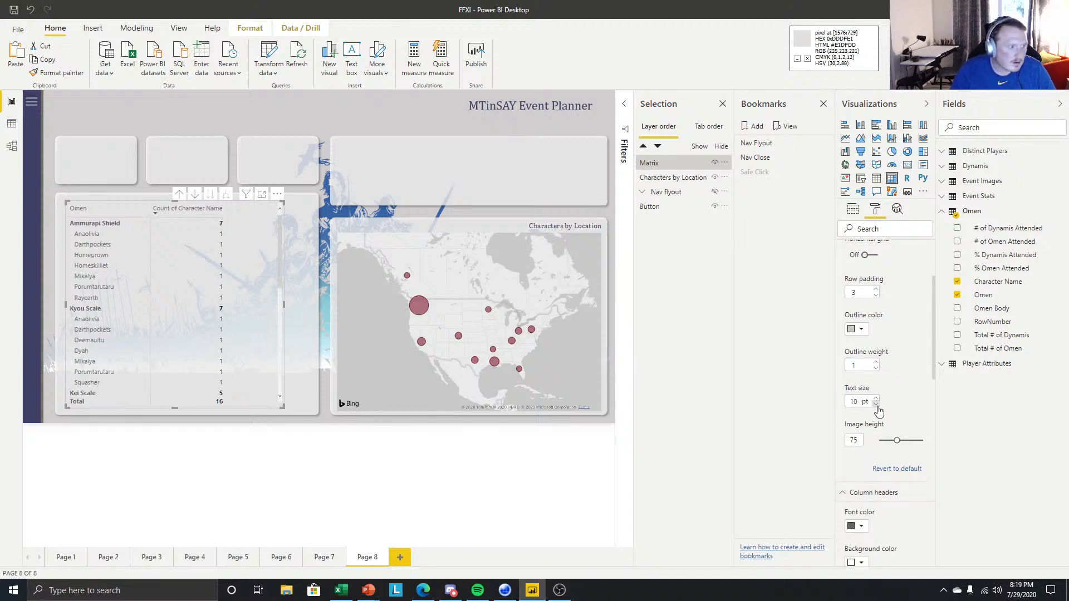
{"action": "left_click", "coordinate": [876, 398]}
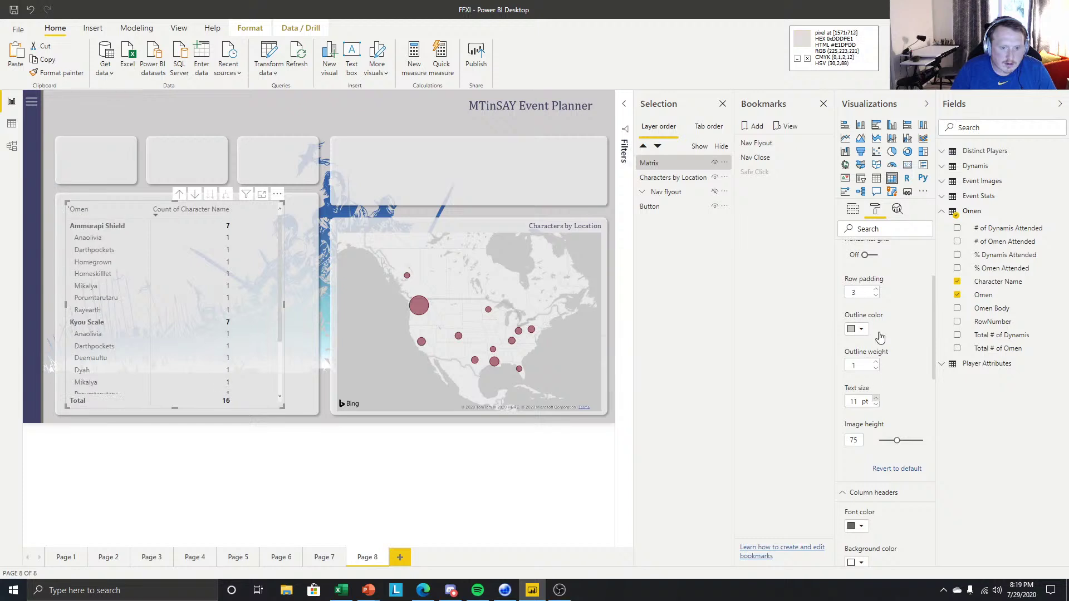
{"action": "left_click", "coordinate": [876, 399]}
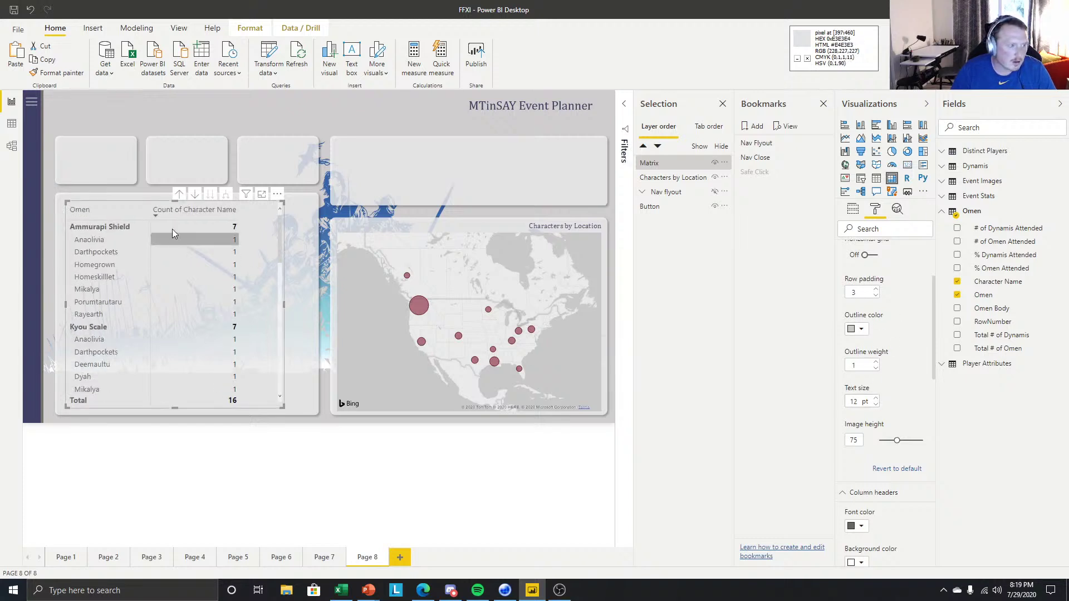
{"action": "left_click_drag", "start_coordinate": [150, 210], "coordinate": [178, 211]}
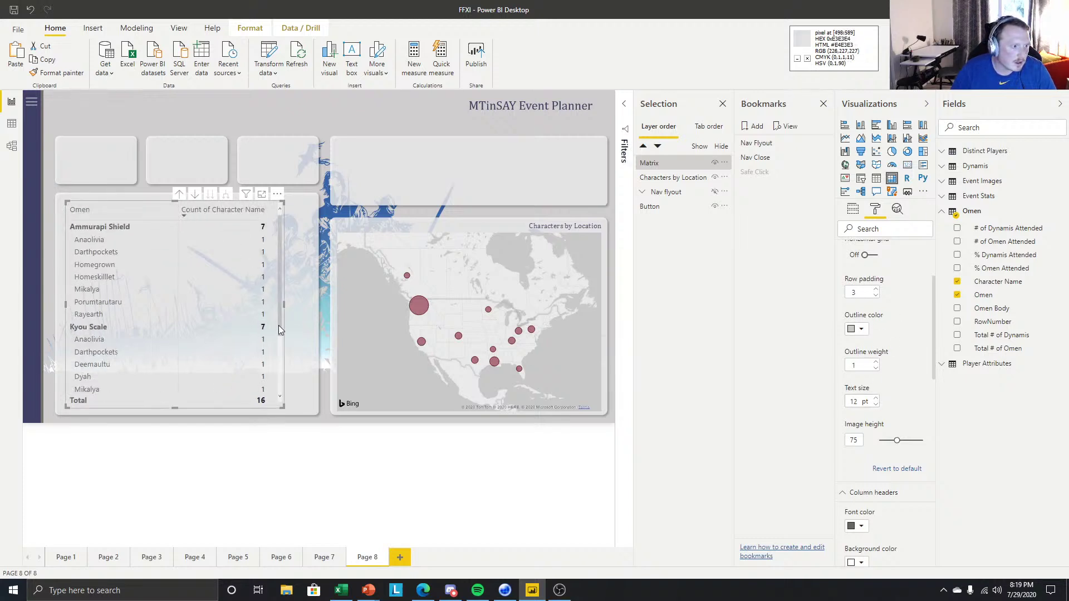
Widen the Omen matrix to the panel's right edge, lower its top edge, and widen its Omen column.
{"action": "left_click_drag", "start_coordinate": [284, 305], "coordinate": [318, 304]}
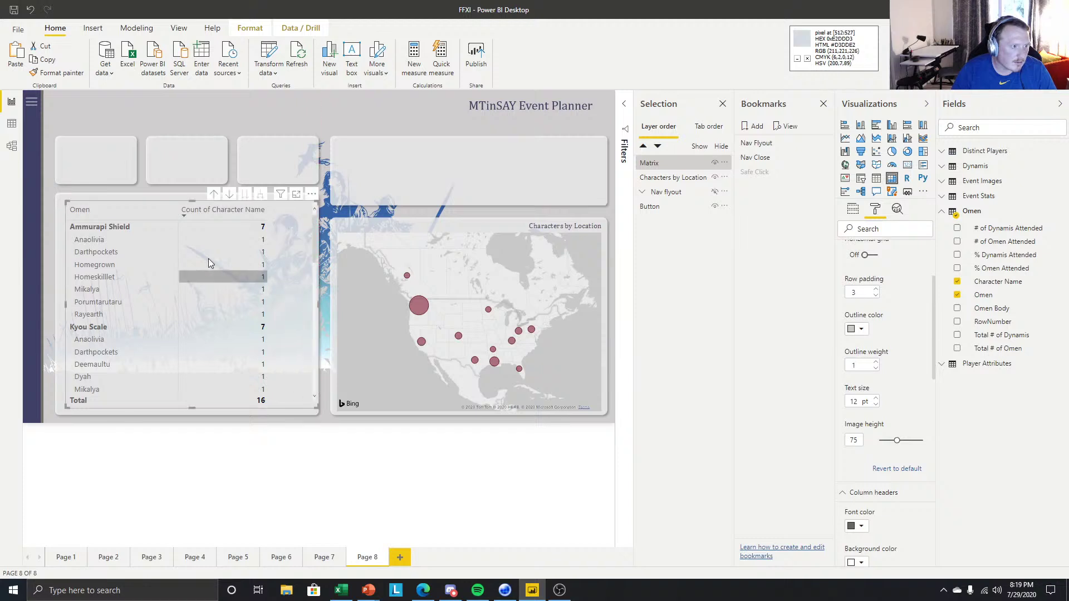
{"action": "mouse_move", "coordinate": [187, 210]}
{"action": "left_mouse_down"}
{"action": "mouse_move", "coordinate": [212, 210]}
{"action": "mouse_move", "coordinate": [182, 216]}
{"action": "left_mouse_up"}
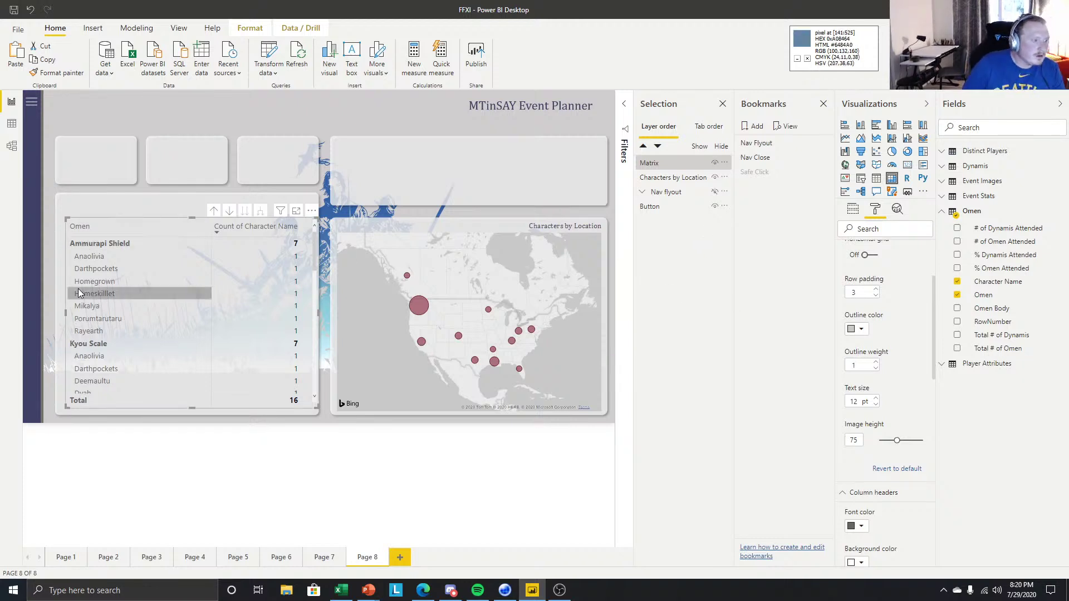
Set the font color of the matrix's column headers to dark blue.
{"action": "scroll", "coordinate": [902, 321], "scroll_direction": "up", "scroll_amount": 2}
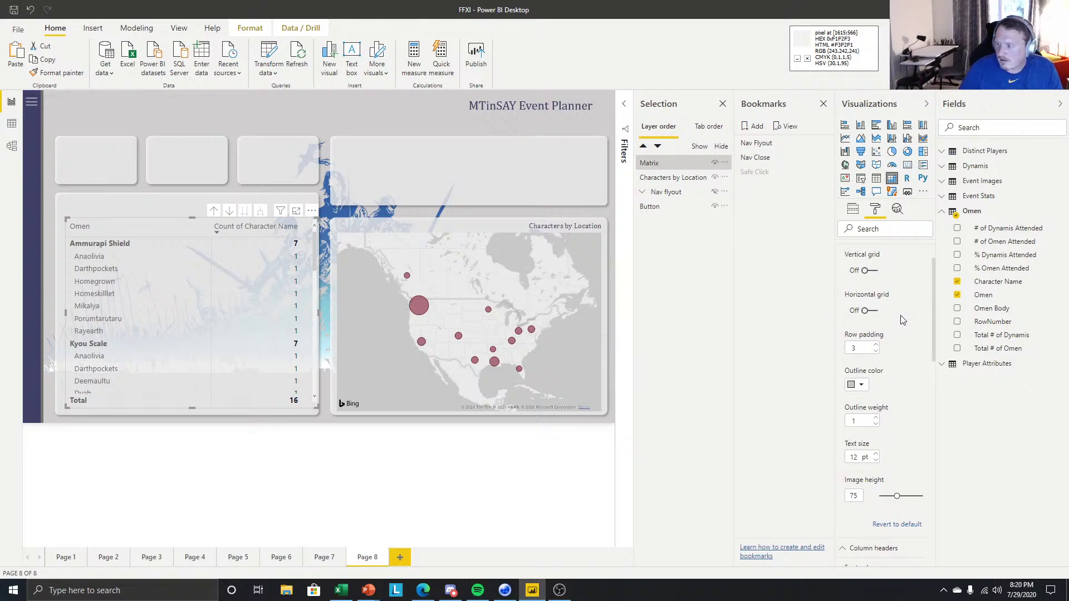
{"action": "scroll", "coordinate": [846, 283], "scroll_direction": "up", "scroll_amount": 2}
{"action": "left_click", "coordinate": [851, 290]}
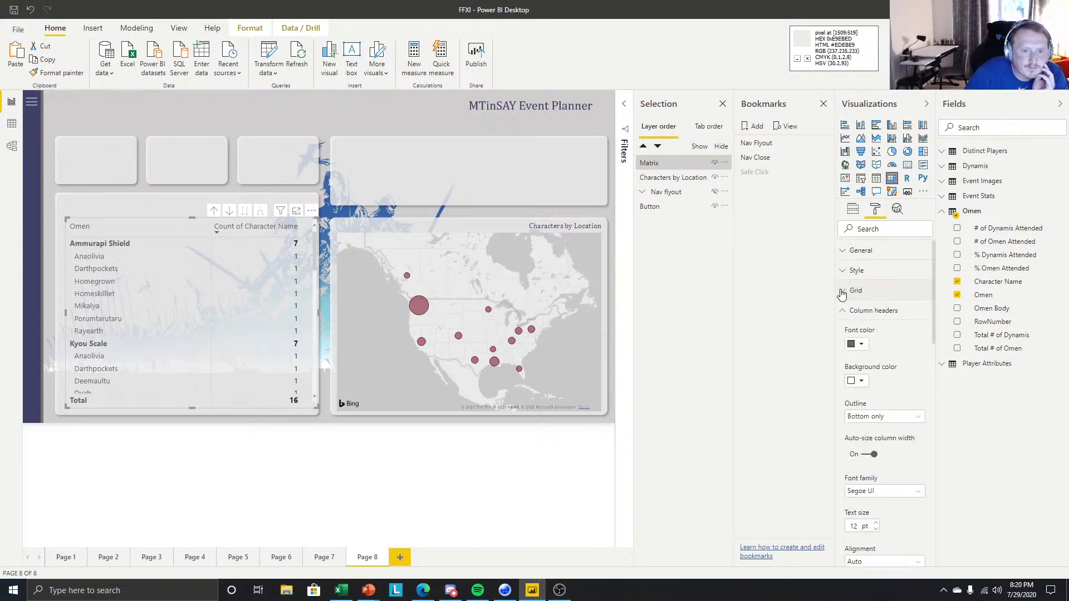
{"action": "left_click", "coordinate": [842, 312]}
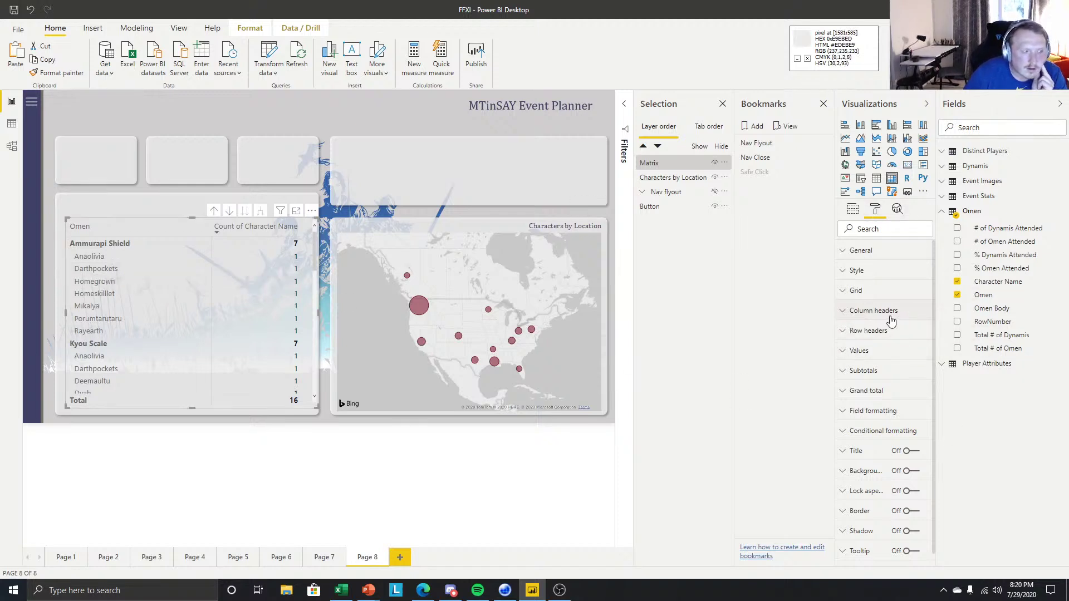
{"action": "left_click", "coordinate": [854, 291]}
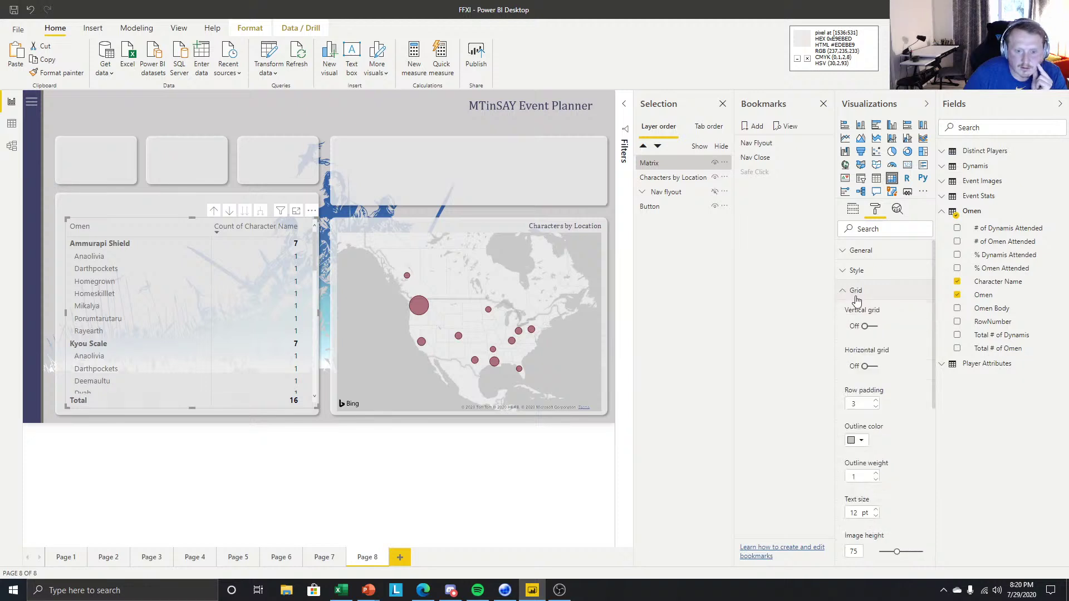
{"action": "left_click", "coordinate": [856, 295]}
{"action": "left_click", "coordinate": [856, 312]}
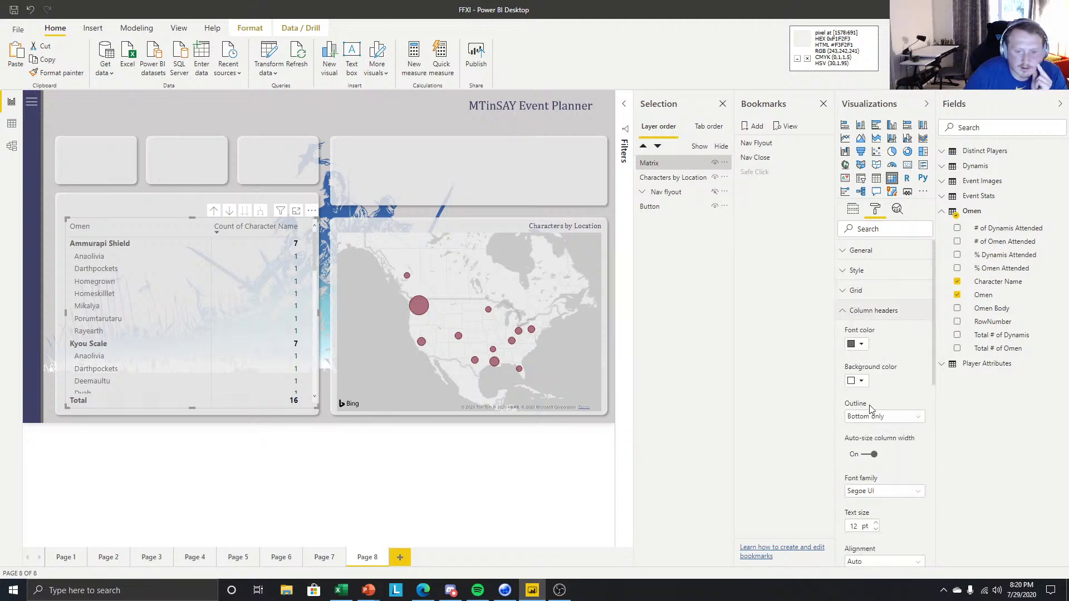
{"action": "left_click", "coordinate": [861, 345]}
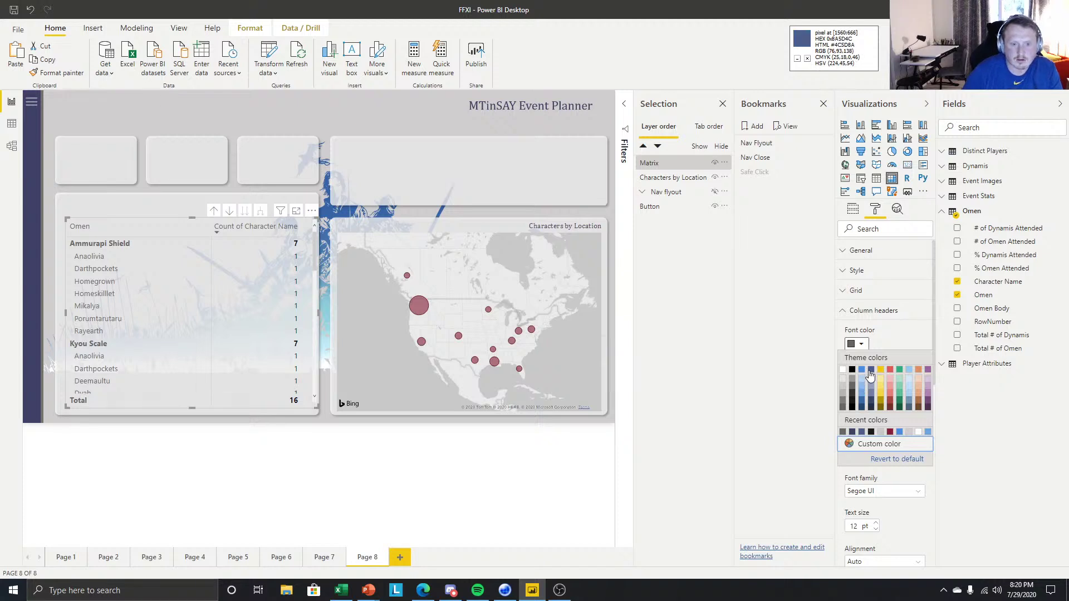
{"action": "left_click", "coordinate": [860, 432]}
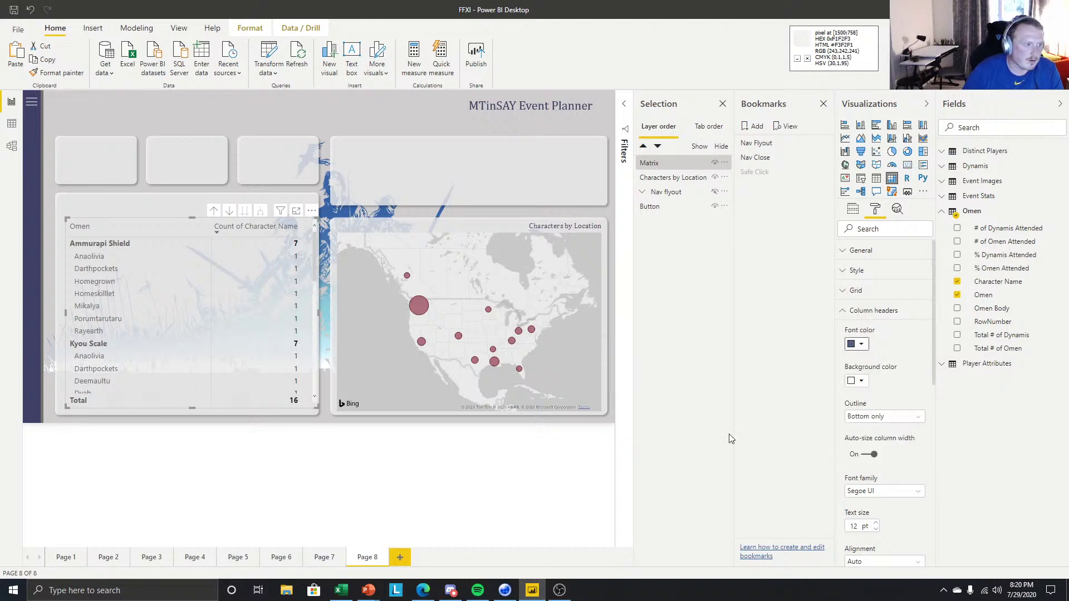
{"action": "scroll", "coordinate": [852, 440], "scroll_direction": "down", "scroll_amount": 1}
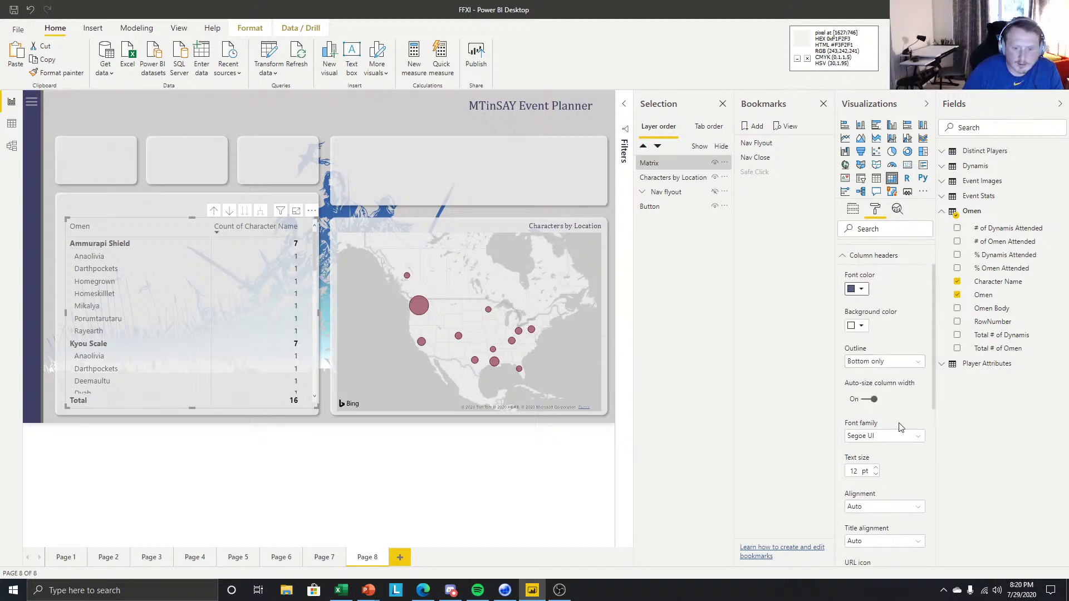
{"action": "left_click", "coordinate": [876, 474]}
{"action": "scroll", "coordinate": [907, 466], "scroll_direction": "down", "scroll_amount": 1}
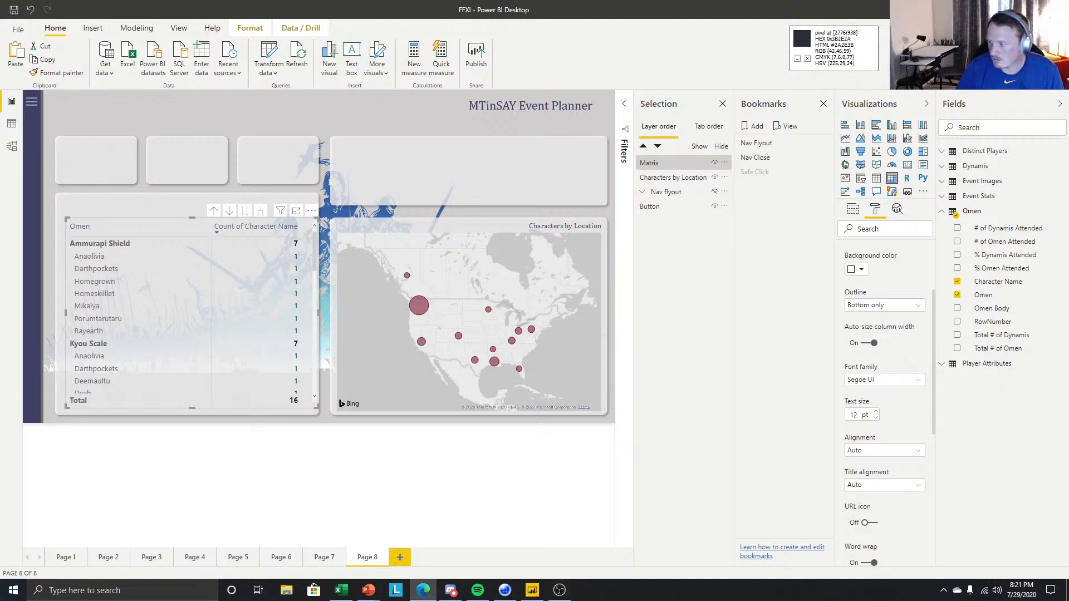
Extend the matrix's left edge slightly toward the left side of its panel.
{"action": "left_click", "coordinate": [314, 473]}
{"action": "left_click", "coordinate": [67, 245]}
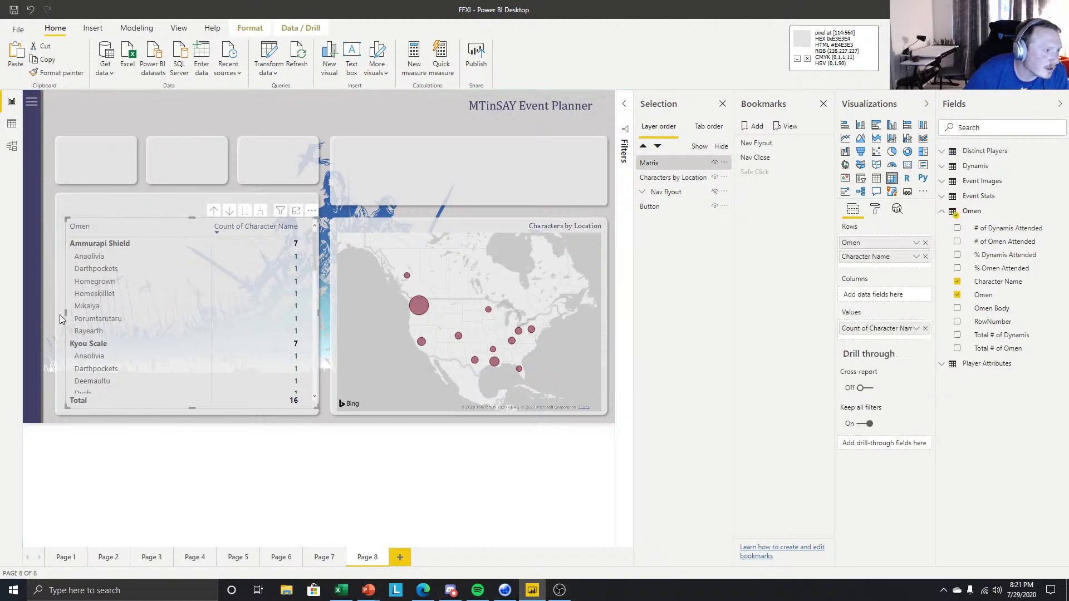
{"action": "left_click_drag", "start_coordinate": [64, 316], "coordinate": [59, 316]}
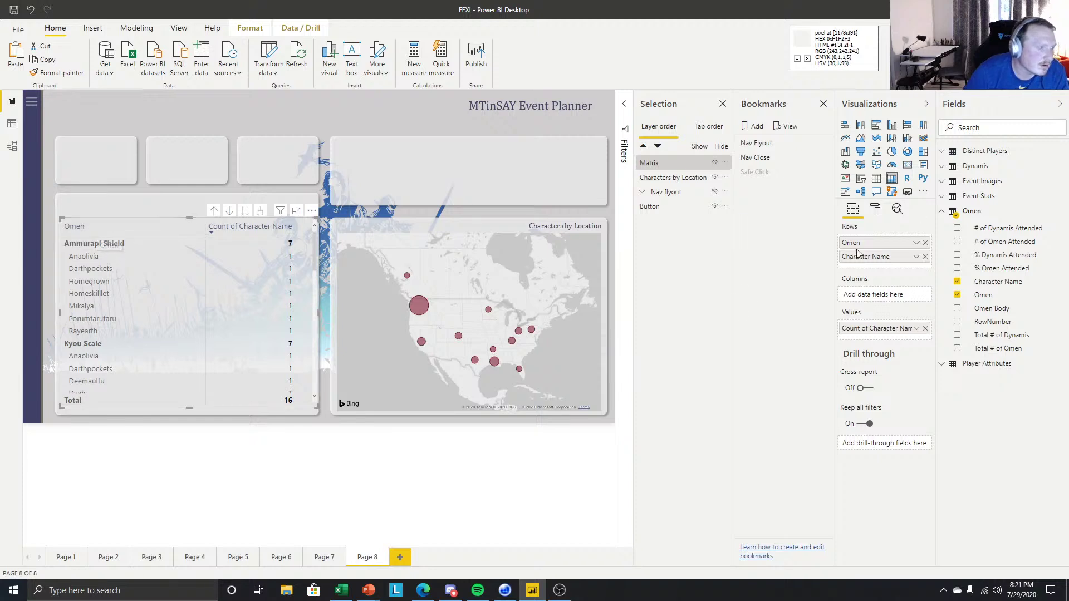
Give the matrix's column headers a dark blue background and a white font color.
{"action": "left_click", "coordinate": [875, 209]}
{"action": "left_click", "coordinate": [891, 310]}
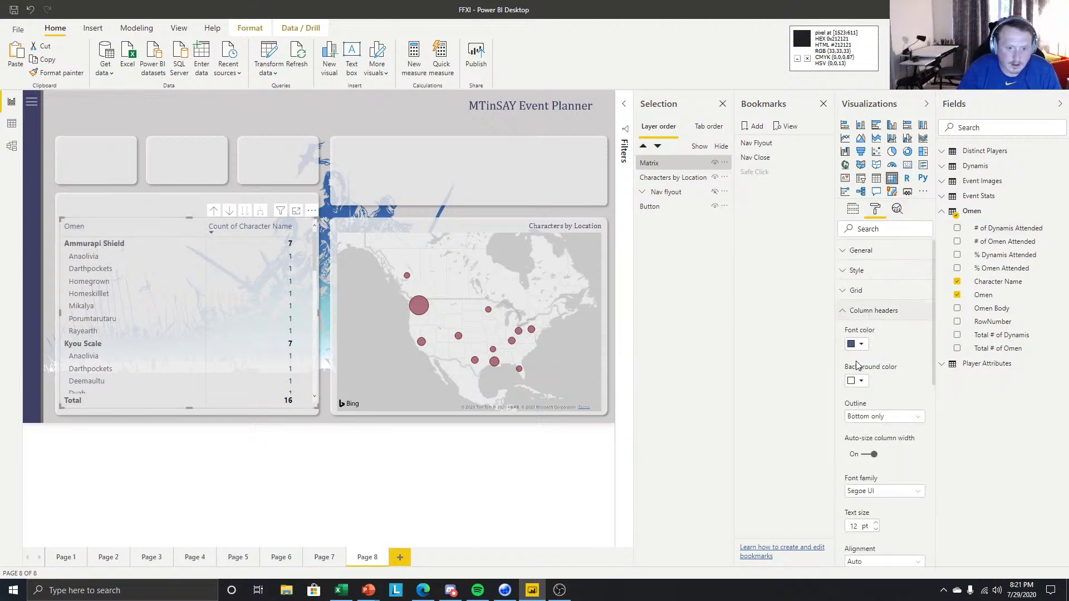
{"action": "left_click", "coordinate": [861, 381]}
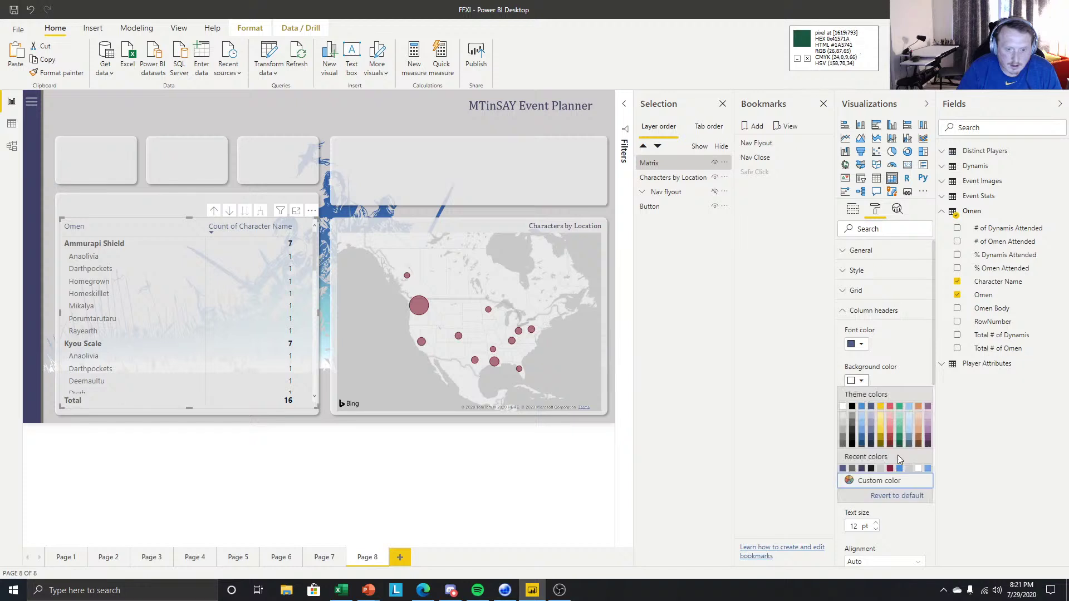
{"action": "left_click", "coordinate": [842, 469]}
{"action": "left_click", "coordinate": [858, 344]}
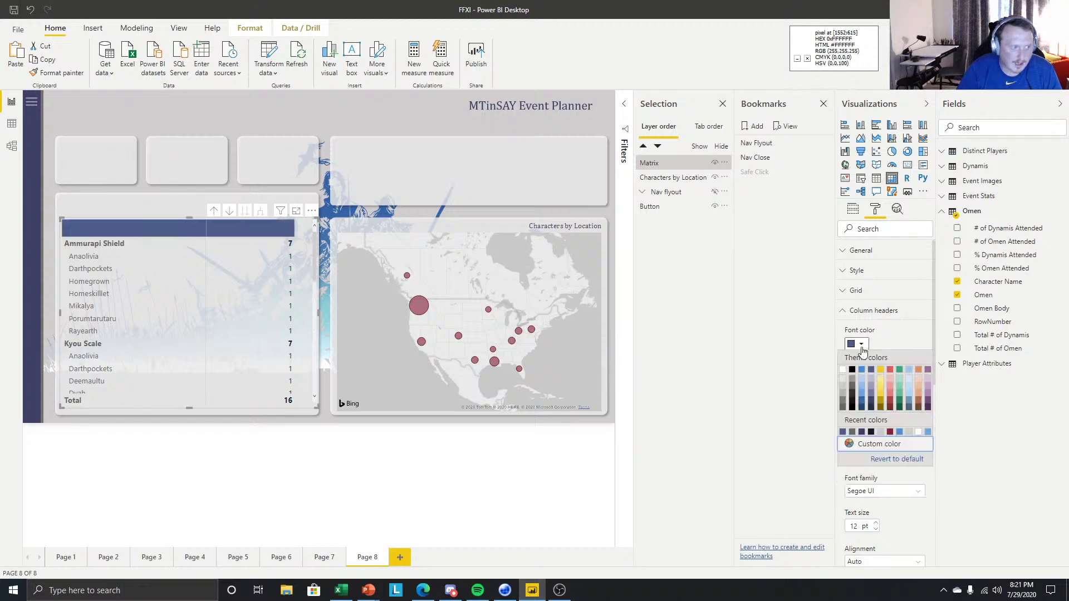
{"action": "left_click", "coordinate": [843, 370]}
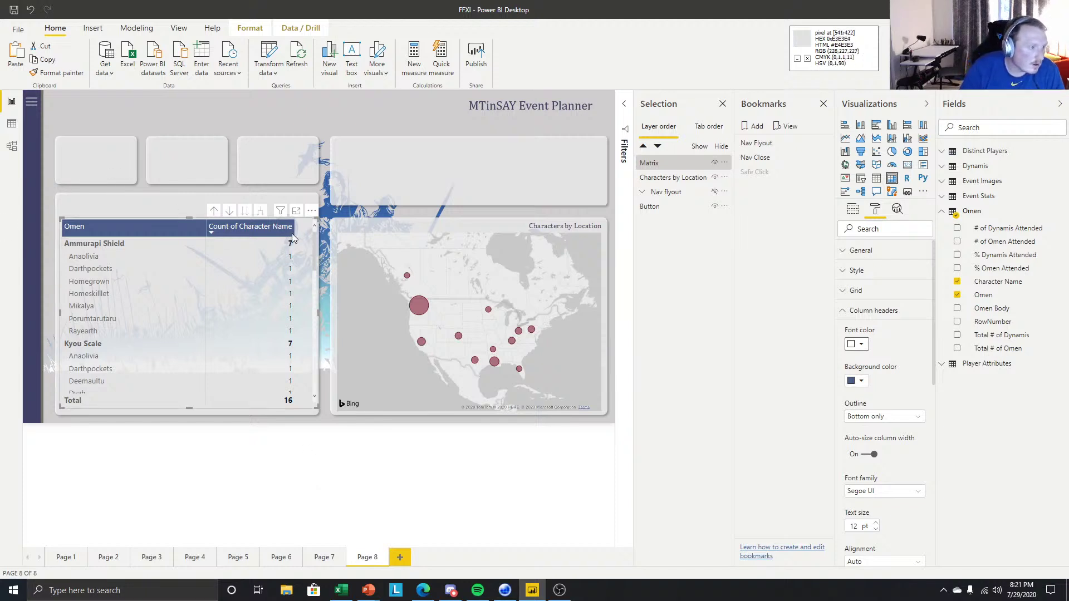
Widen the Count of Character Name column slightly and pull the matrix's right edge in to fit inside the panel.
{"action": "left_click_drag", "start_coordinate": [294, 227], "coordinate": [304, 230]}
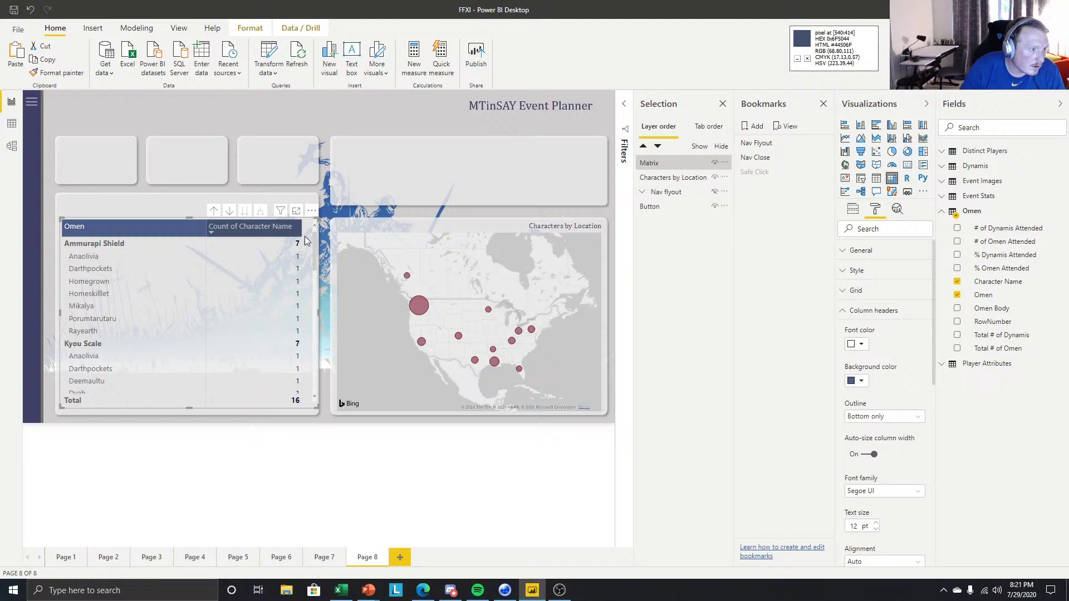
{"action": "left_click", "coordinate": [320, 312]}
{"action": "left_click", "coordinate": [316, 316]}
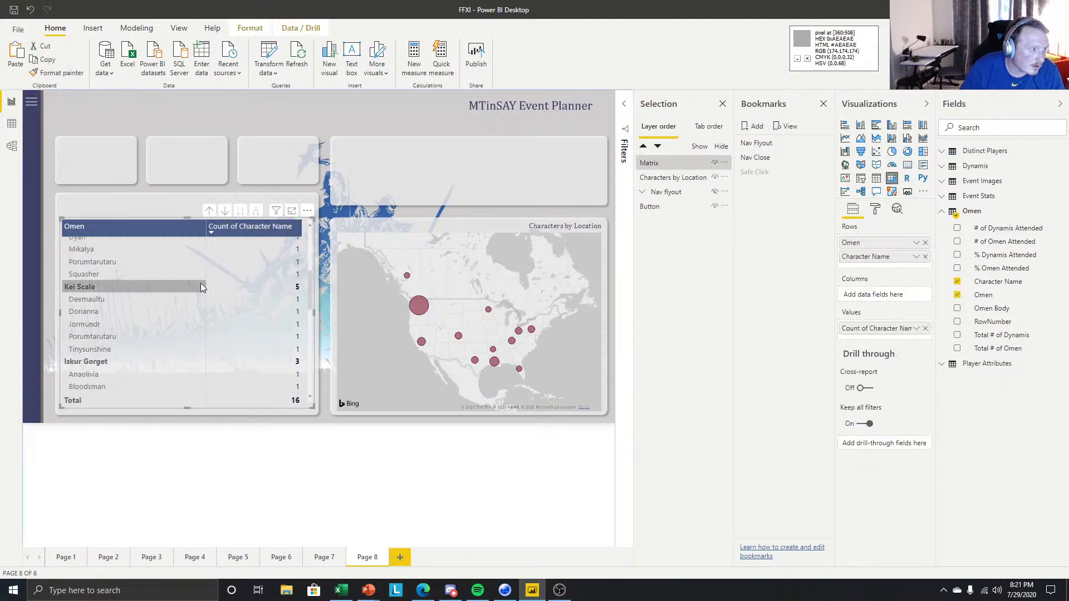
{"action": "scroll", "coordinate": [201, 283], "scroll_direction": "up", "scroll_amount": 4}
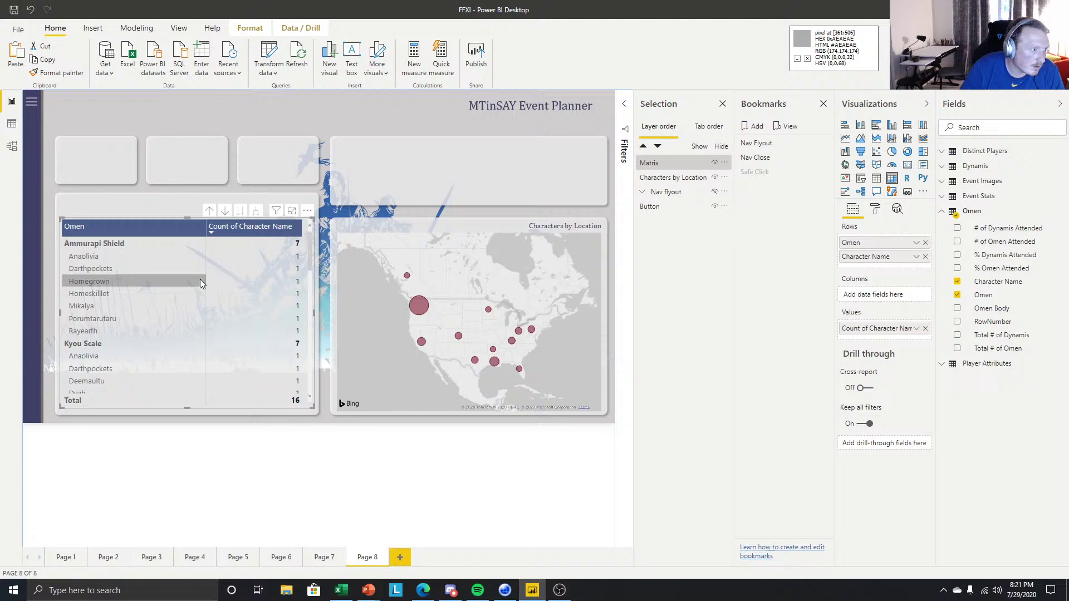
Set the font color of the matrix's row headers to black.
{"action": "left_click", "coordinate": [874, 210]}
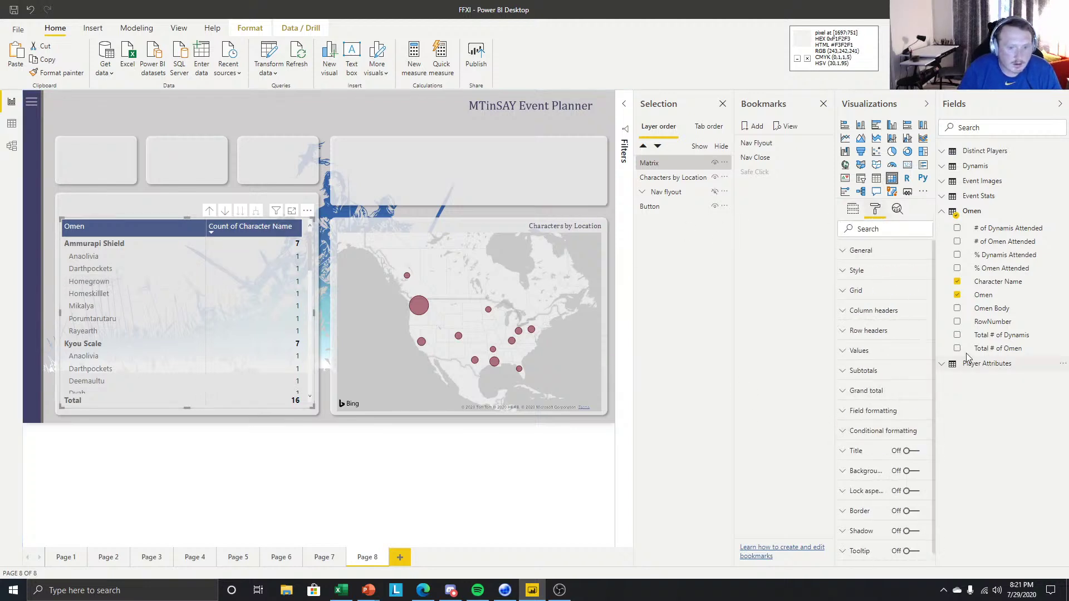
{"action": "left_click", "coordinate": [871, 353]}
{"action": "left_click", "coordinate": [871, 351]}
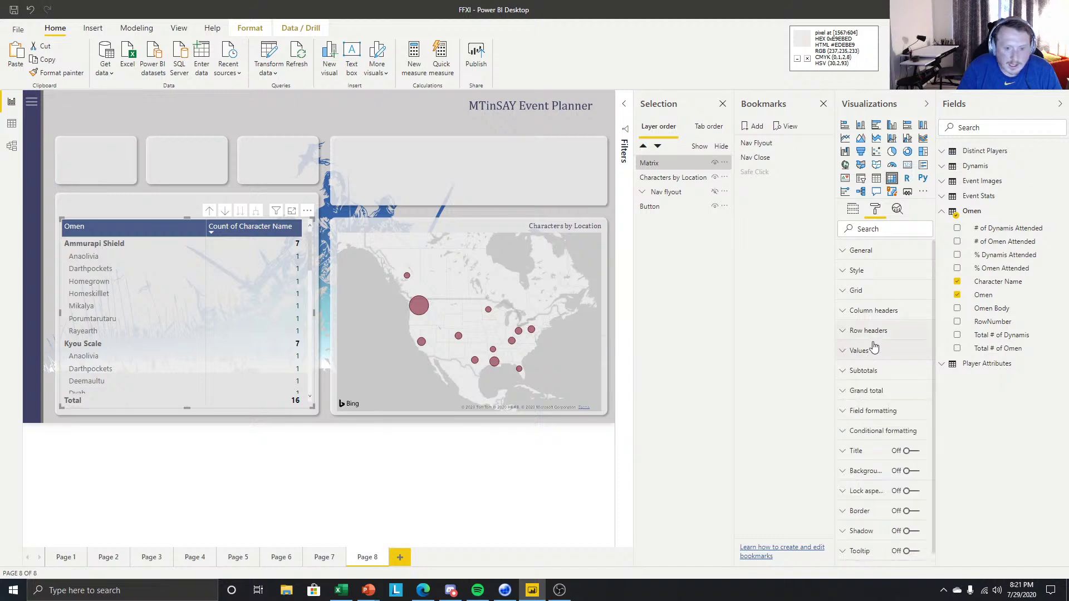
{"action": "left_click", "coordinate": [870, 330]}
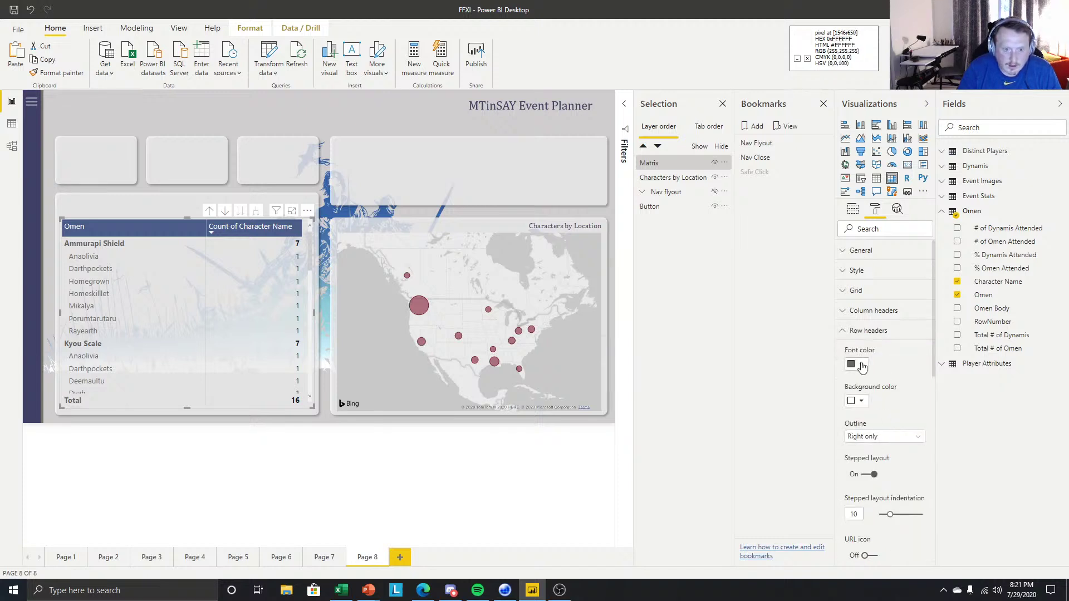
{"action": "left_click", "coordinate": [862, 364]}
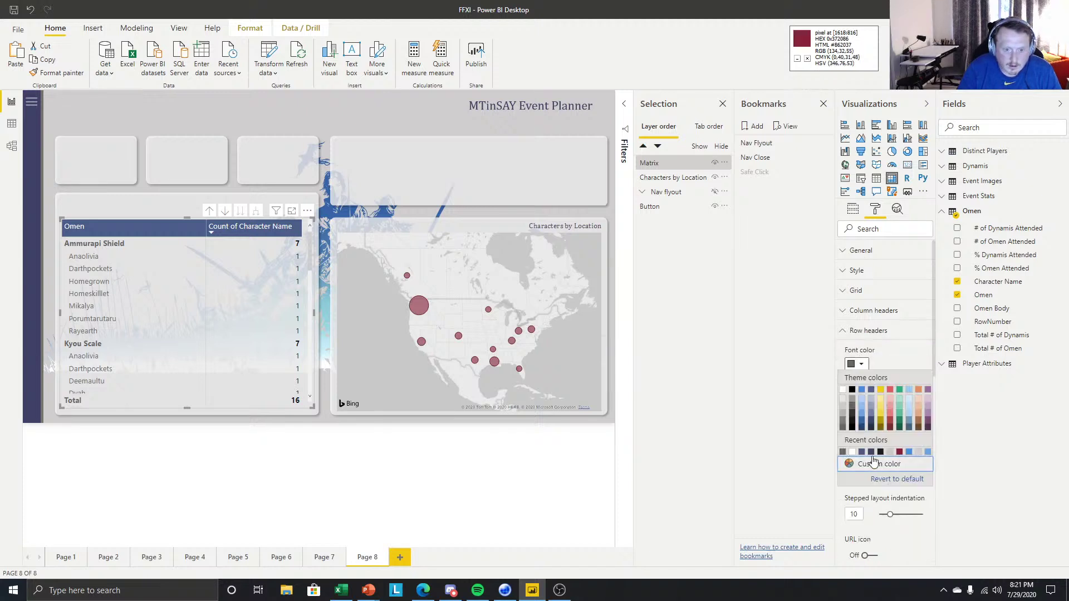
{"action": "left_click", "coordinate": [852, 426]}
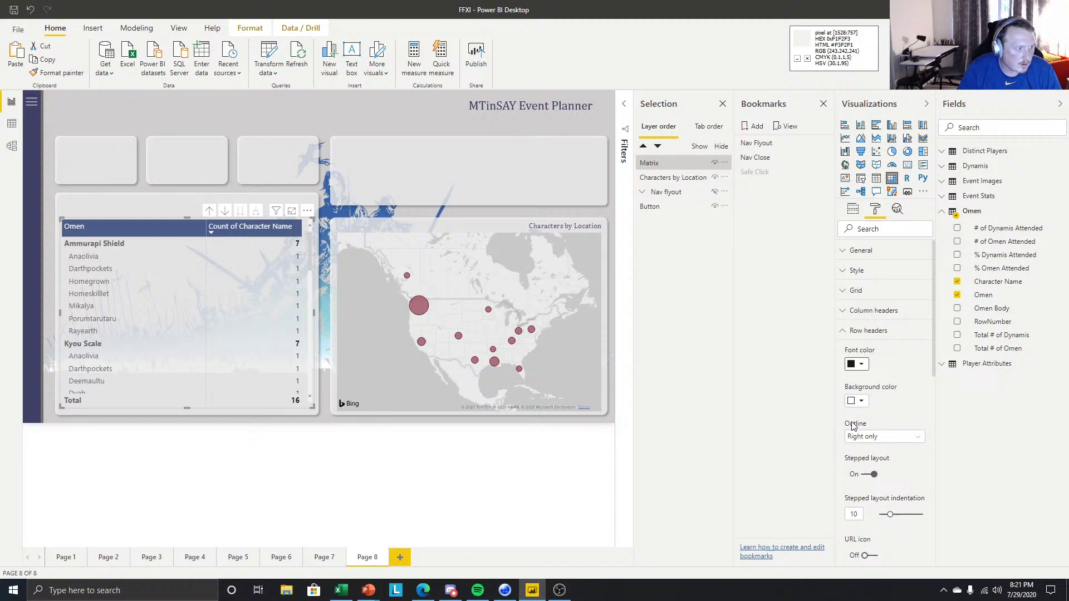
{"action": "left_click", "coordinate": [862, 363]}
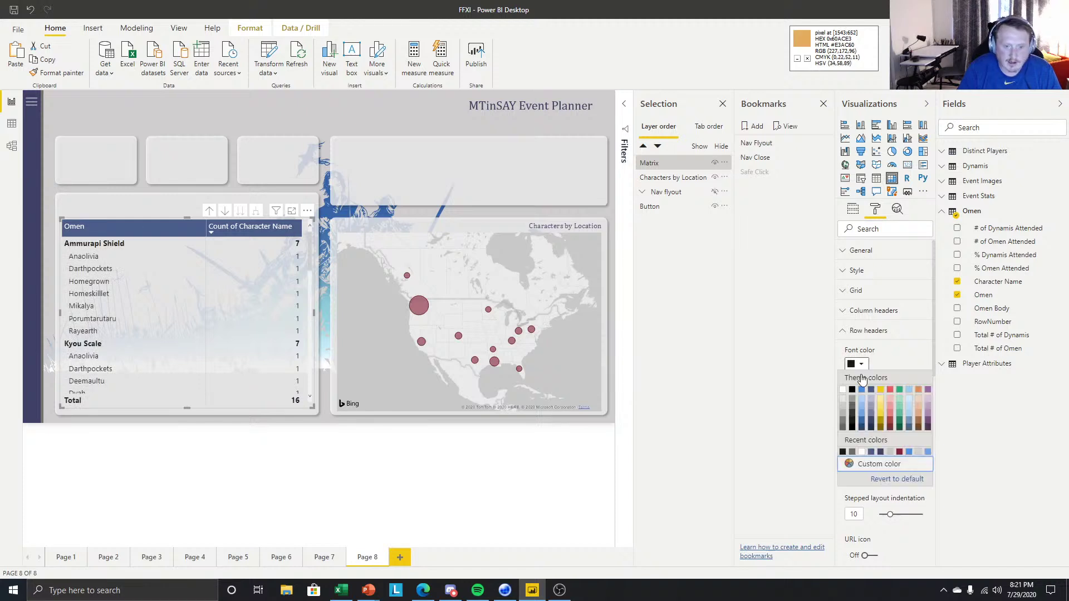
{"action": "left_click", "coordinate": [856, 425]}
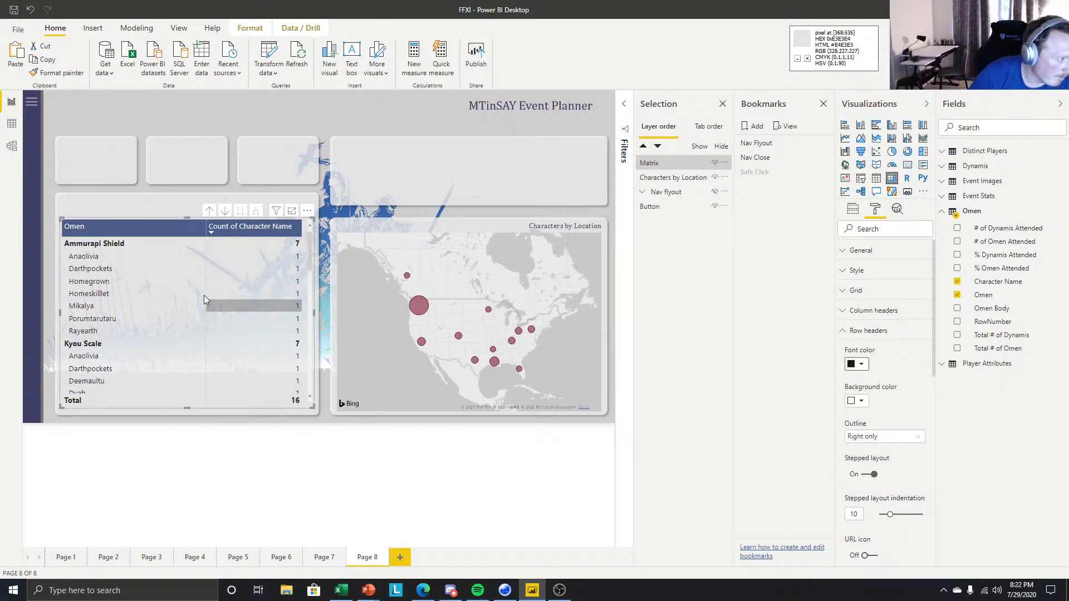
Set the stepped layout indentation of the matrix's row headers to 40.
{"action": "scroll", "coordinate": [200, 303], "scroll_direction": "down", "scroll_amount": 5}
{"action": "scroll", "coordinate": [199, 305], "scroll_direction": "up", "scroll_amount": 5}
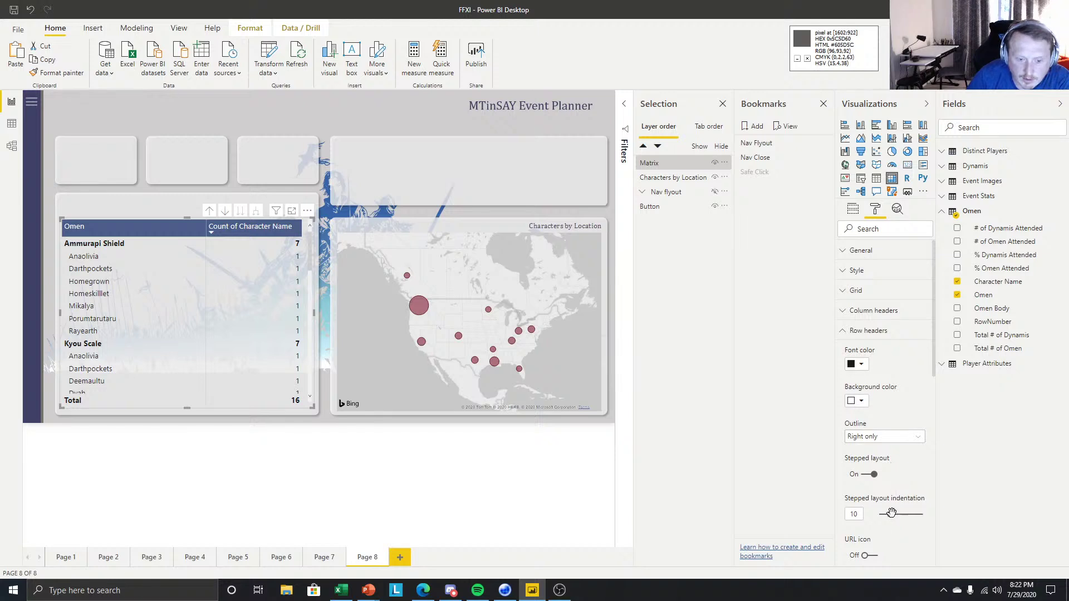
{"action": "left_click_drag", "start_coordinate": [900, 514], "coordinate": [922, 513]}
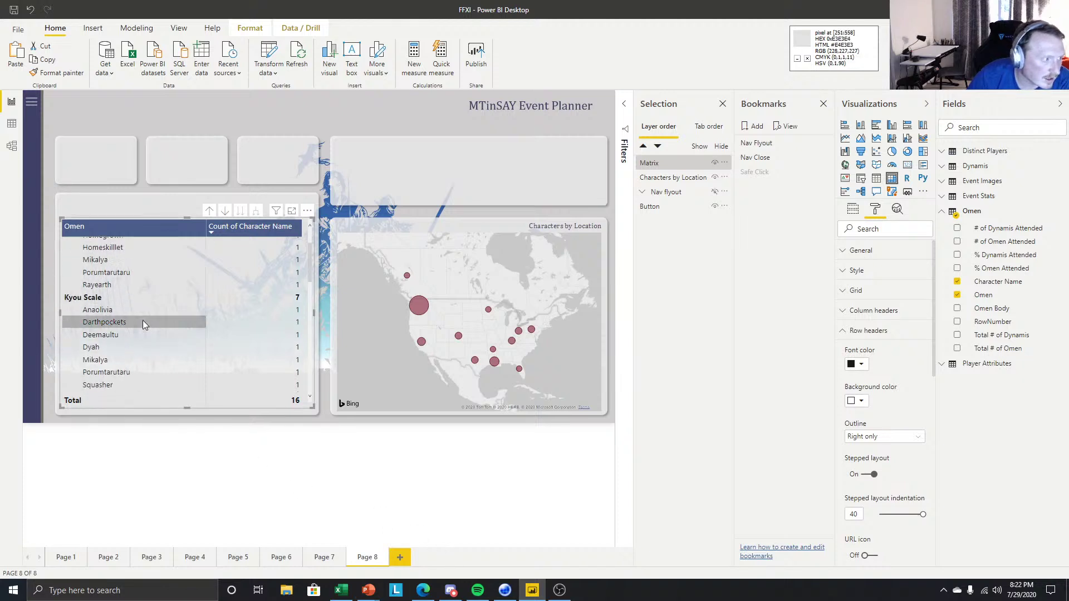
{"action": "left_click", "coordinate": [166, 482]}
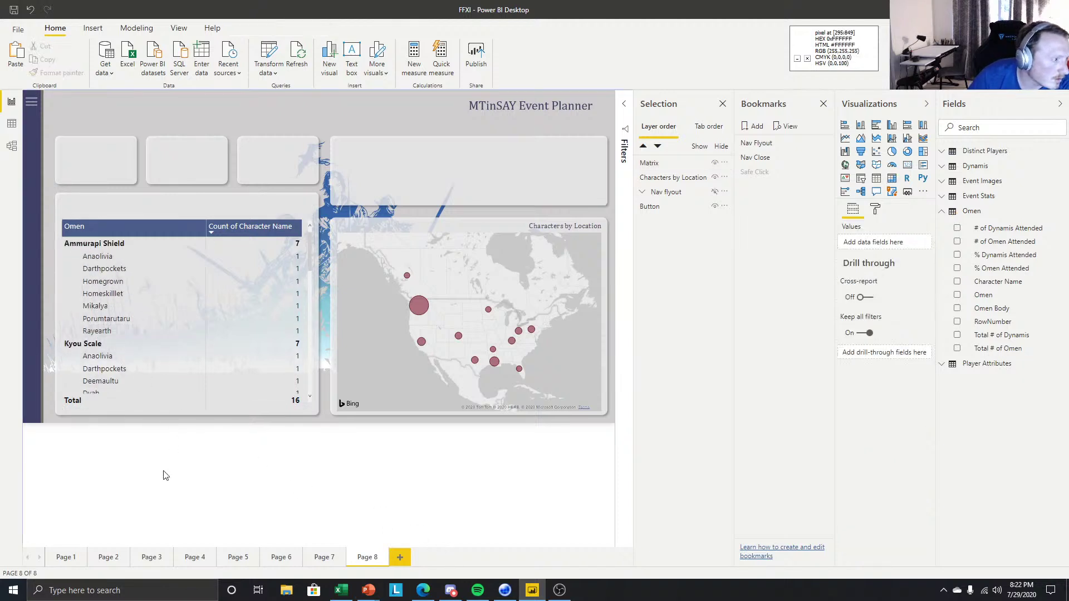
Lower the matrix's top edge to leave more space above it in the panel, and collapse the Omen table's fields.
{"action": "left_click", "coordinate": [207, 218]}
{"action": "left_click_drag", "start_coordinate": [207, 219], "coordinate": [188, 229]}
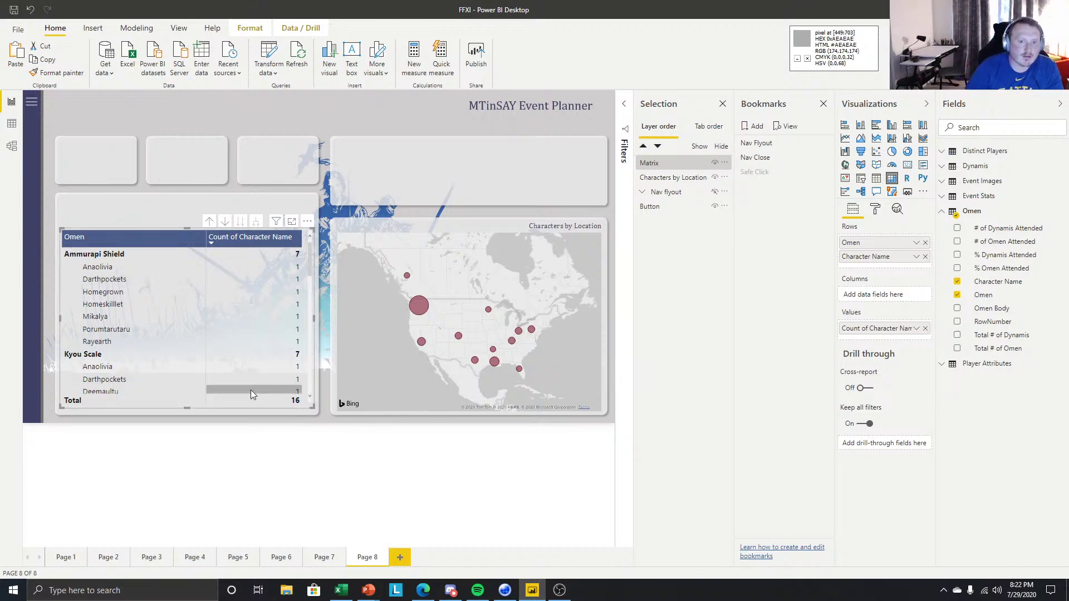
{"action": "scroll", "coordinate": [157, 312], "scroll_direction": "down", "scroll_amount": 8}
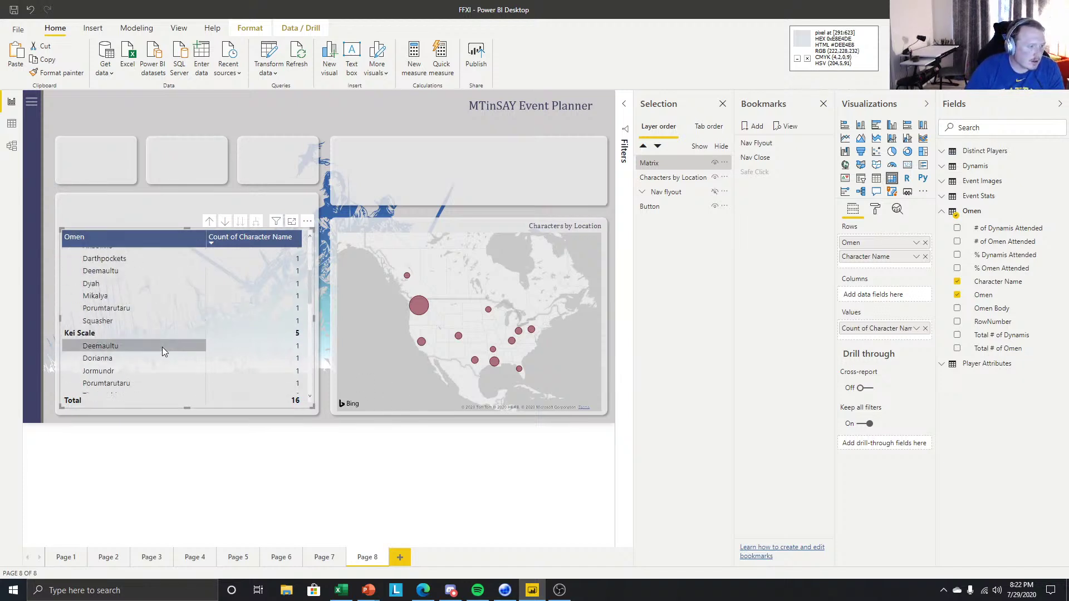
{"action": "scroll", "coordinate": [162, 346], "scroll_direction": "up", "scroll_amount": 8}
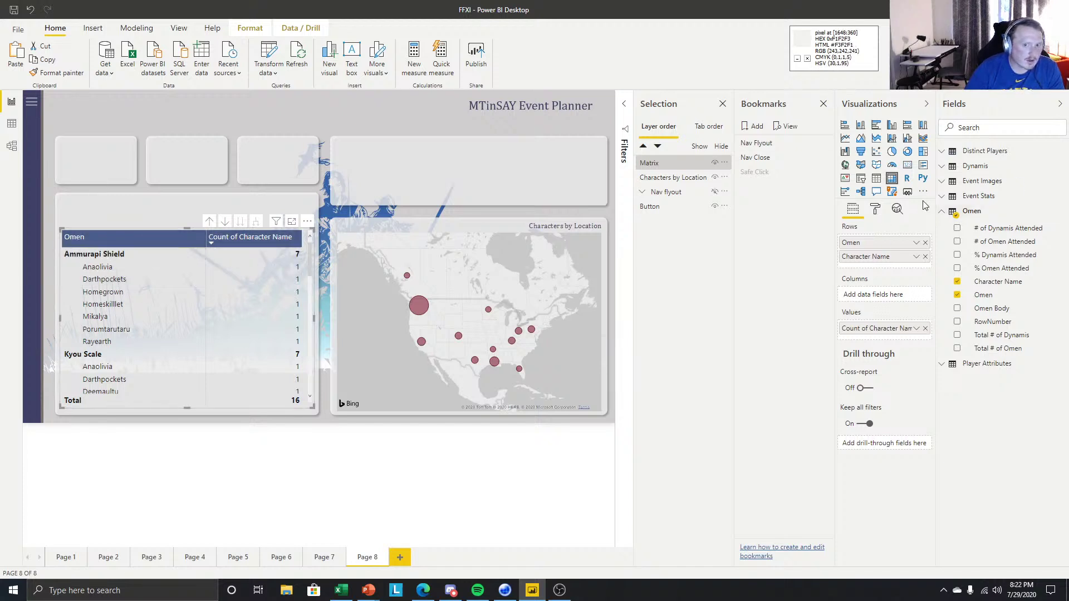
{"action": "left_click", "coordinate": [956, 213]}
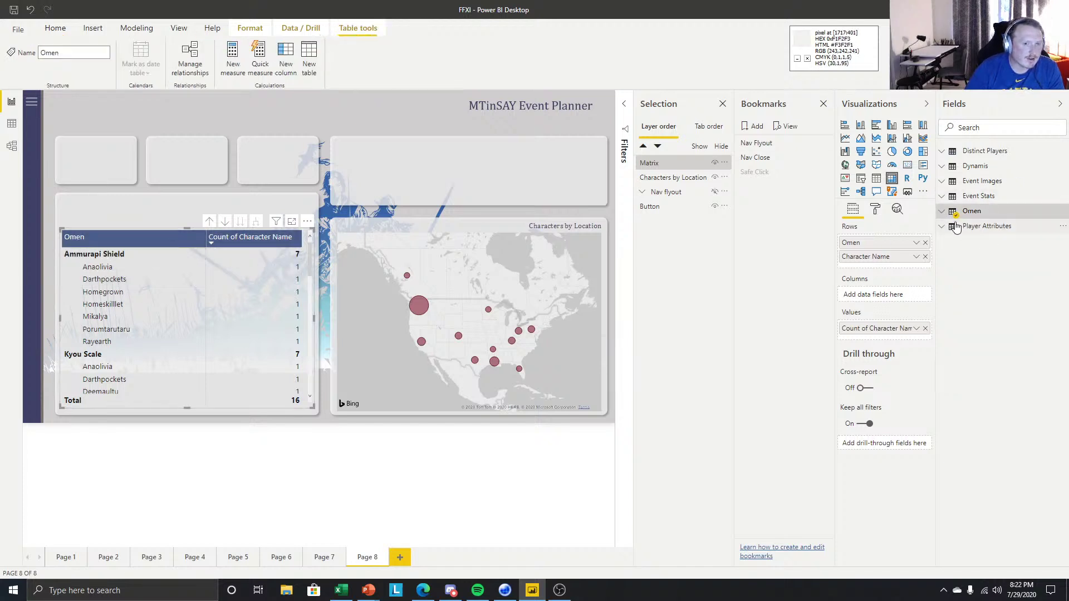
{"action": "left_click", "coordinate": [188, 477]}
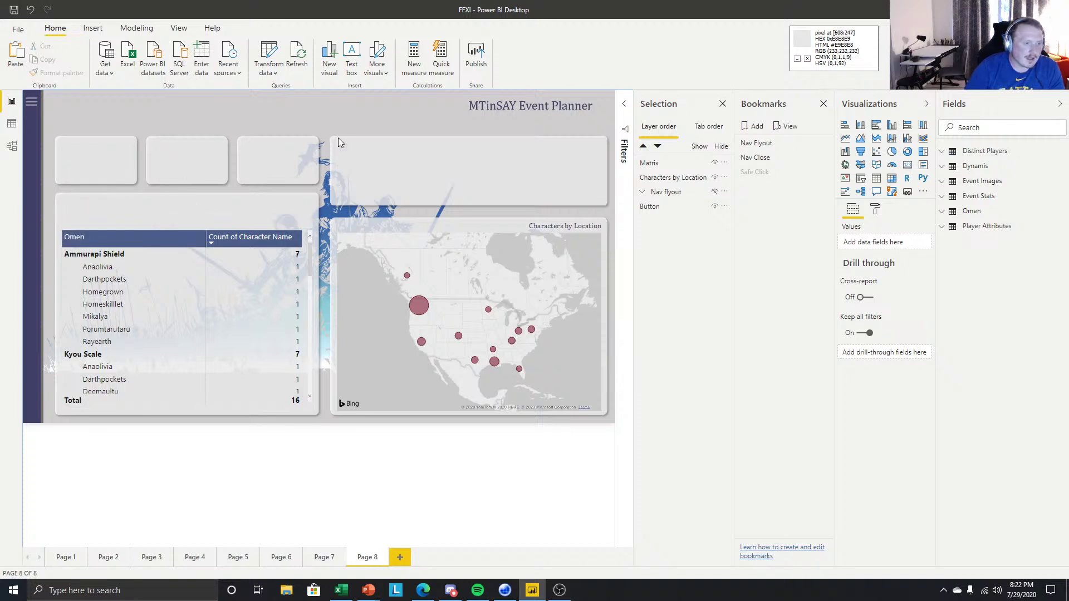
{"action": "left_click", "coordinate": [202, 229]}
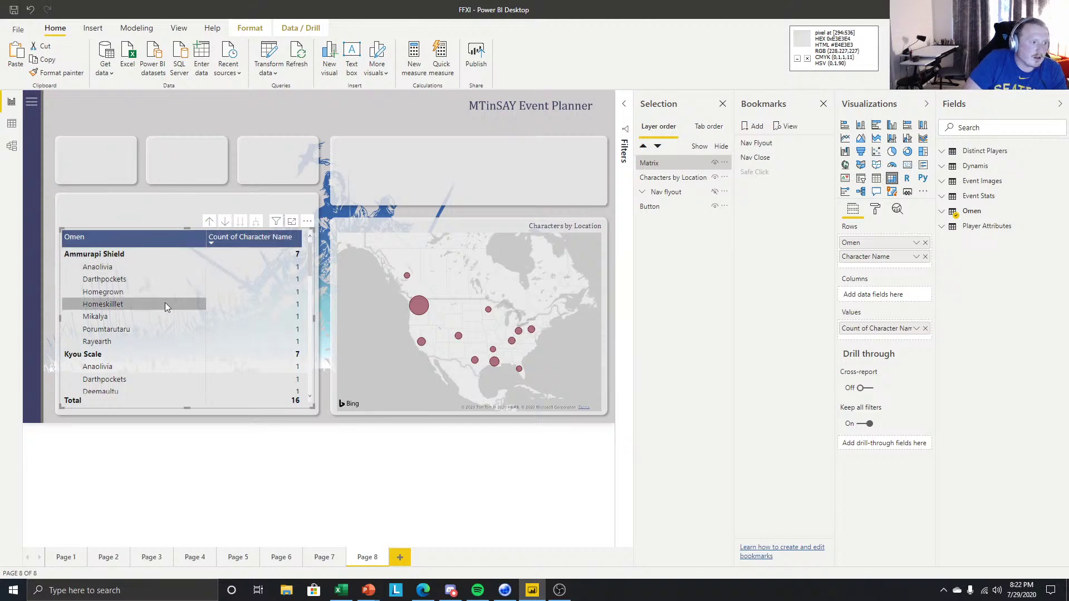
{"action": "scroll", "coordinate": [168, 304], "scroll_direction": "down", "scroll_amount": 6}
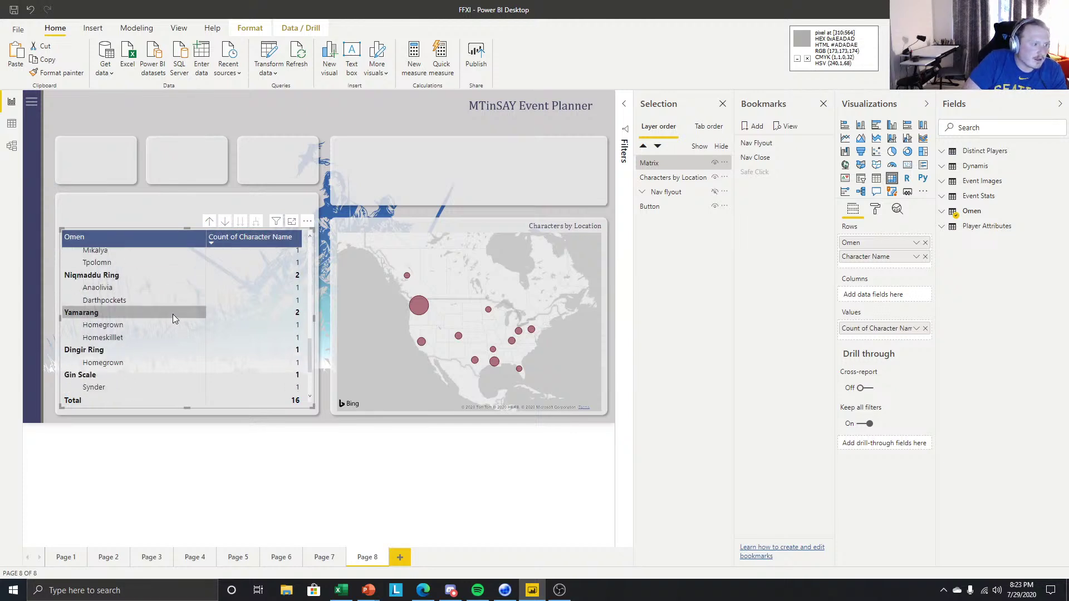
{"action": "scroll", "coordinate": [173, 314], "scroll_direction": "up", "scroll_amount": 6}
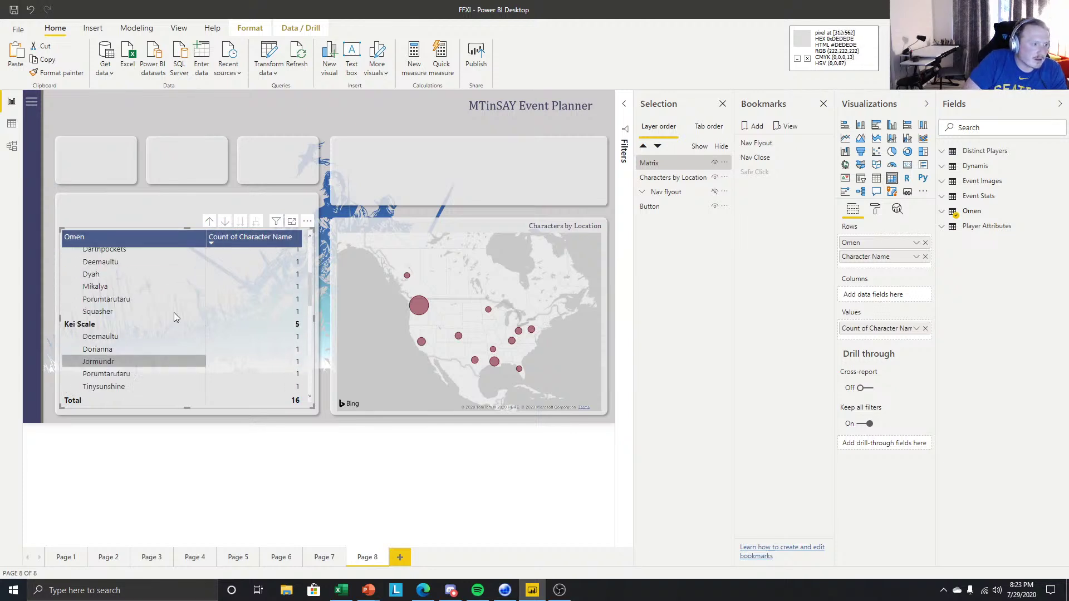
{"action": "left_click", "coordinate": [202, 442]}
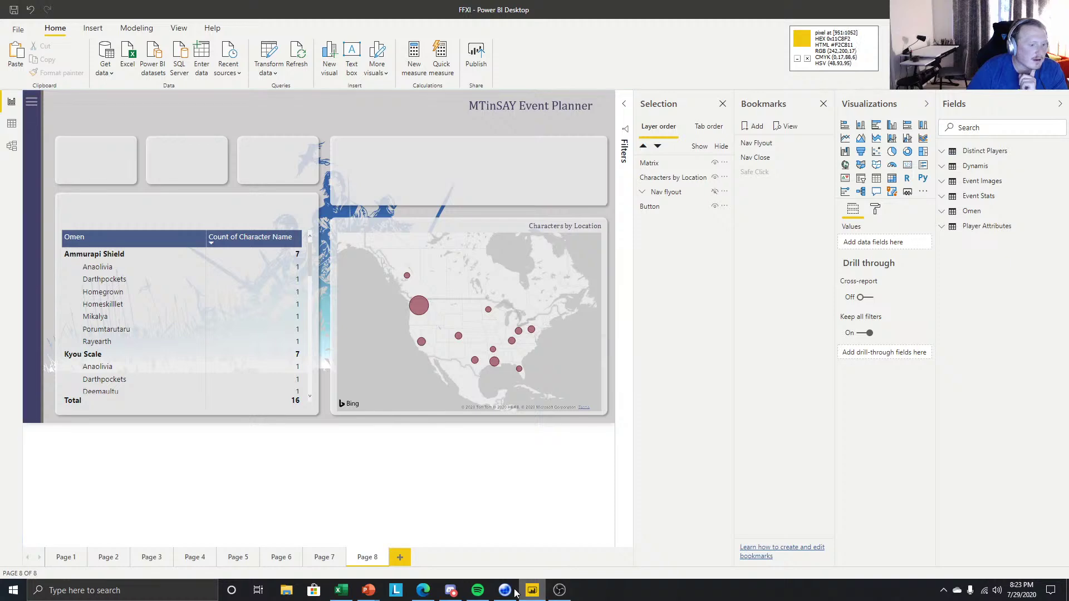
Switch to Presentation3 in PowerPoint and lower the top edge of slide 2's large lower-left panel to align with the adjacent large panel.
{"action": "mouse_move", "coordinate": [368, 589]}
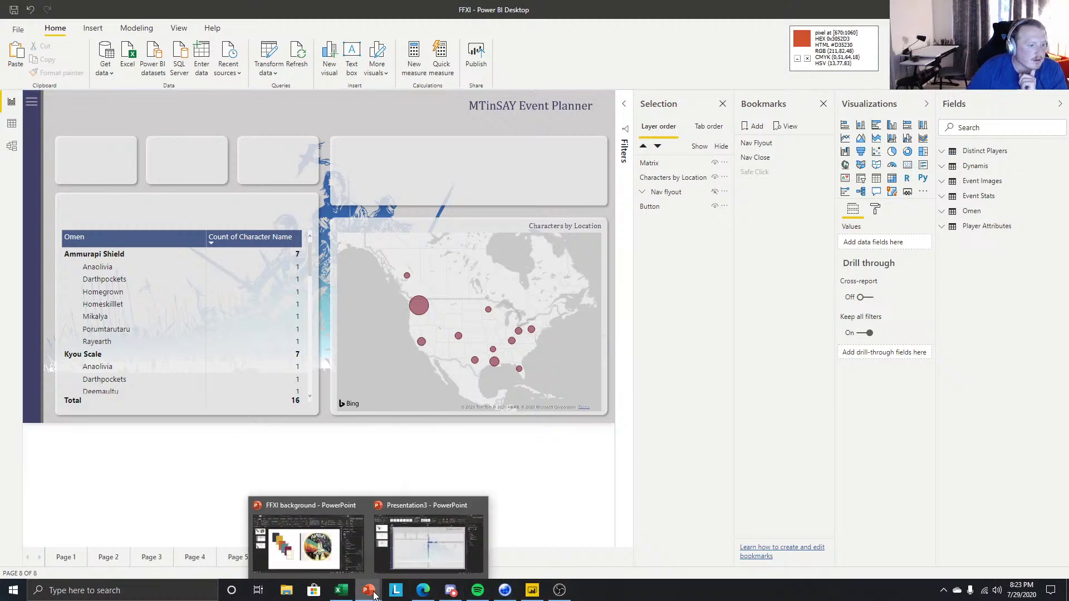
{"action": "left_click", "coordinate": [442, 547]}
{"action": "left_click", "coordinate": [109, 462]}
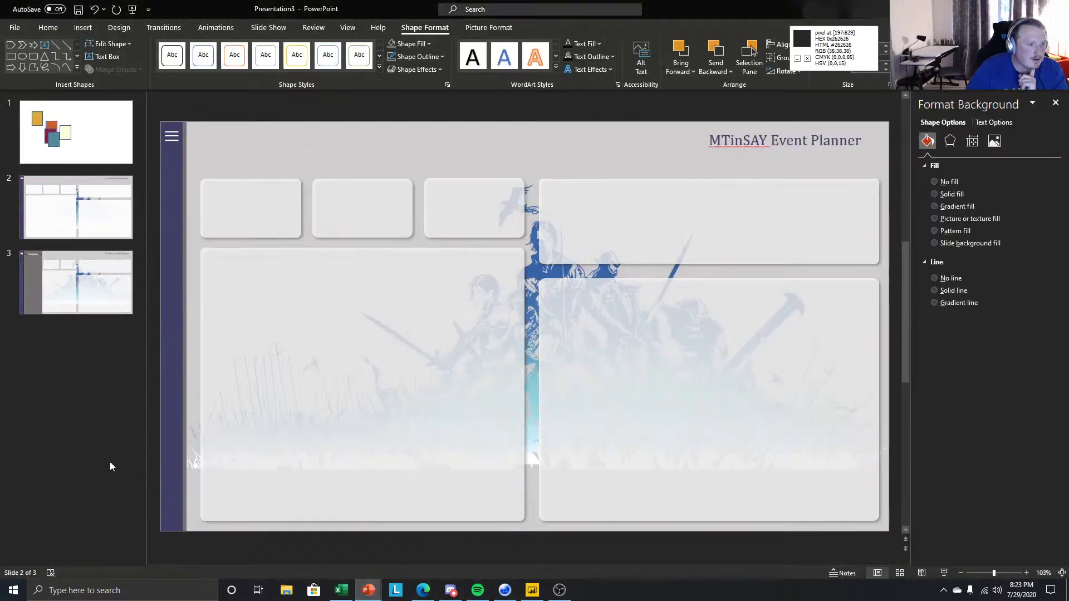
{"action": "left_click", "coordinate": [375, 281]}
{"action": "left_click", "coordinate": [39, 243]}
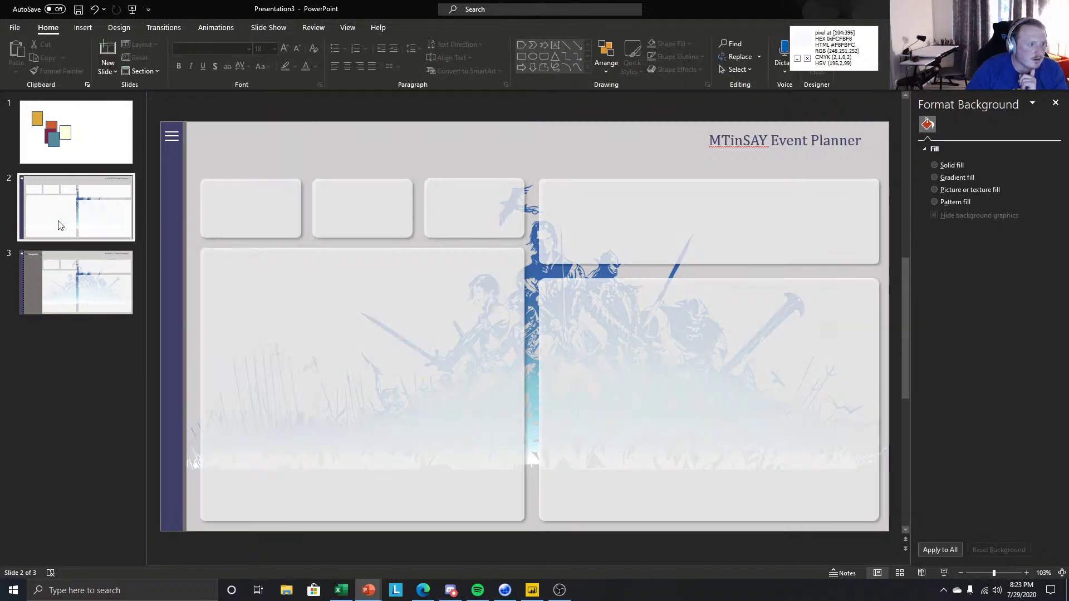
{"action": "left_click", "coordinate": [105, 388]}
{"action": "left_click", "coordinate": [113, 225]}
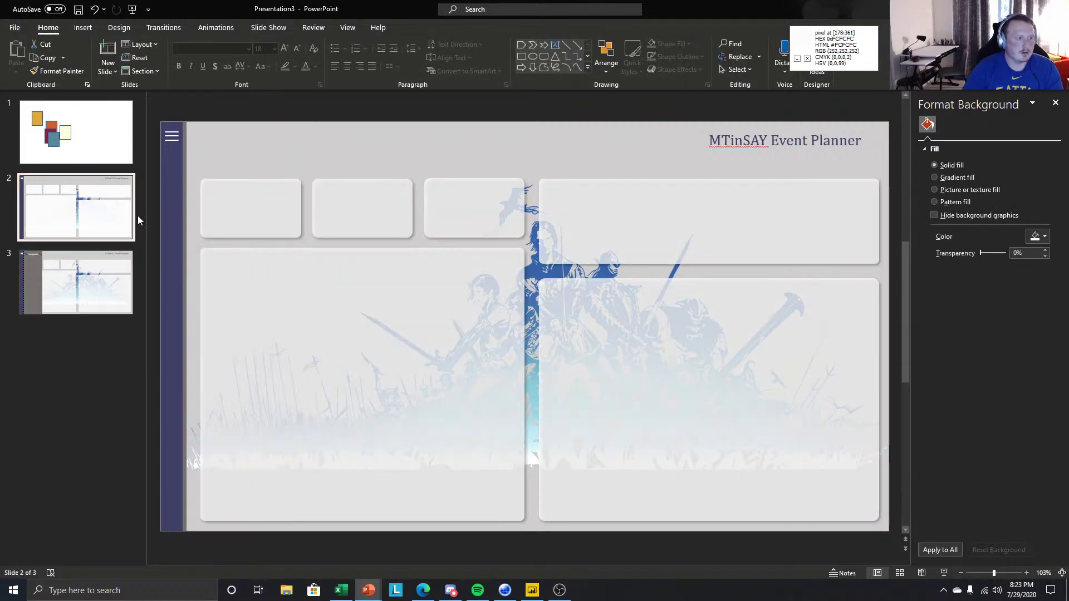
{"action": "left_click", "coordinate": [313, 254]}
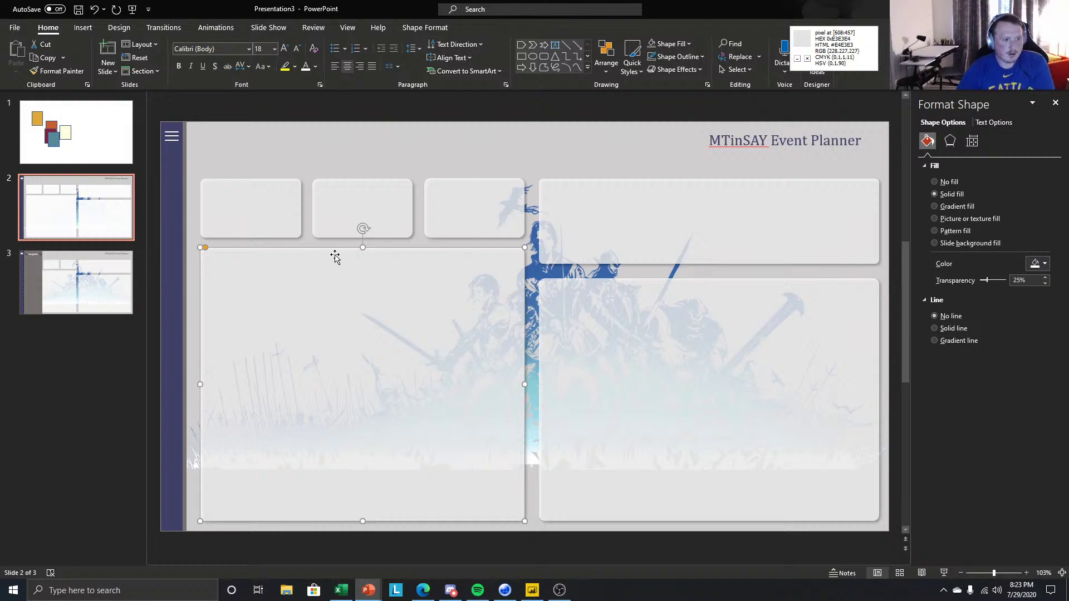
{"action": "left_click_drag", "start_coordinate": [363, 248], "coordinate": [366, 278]}
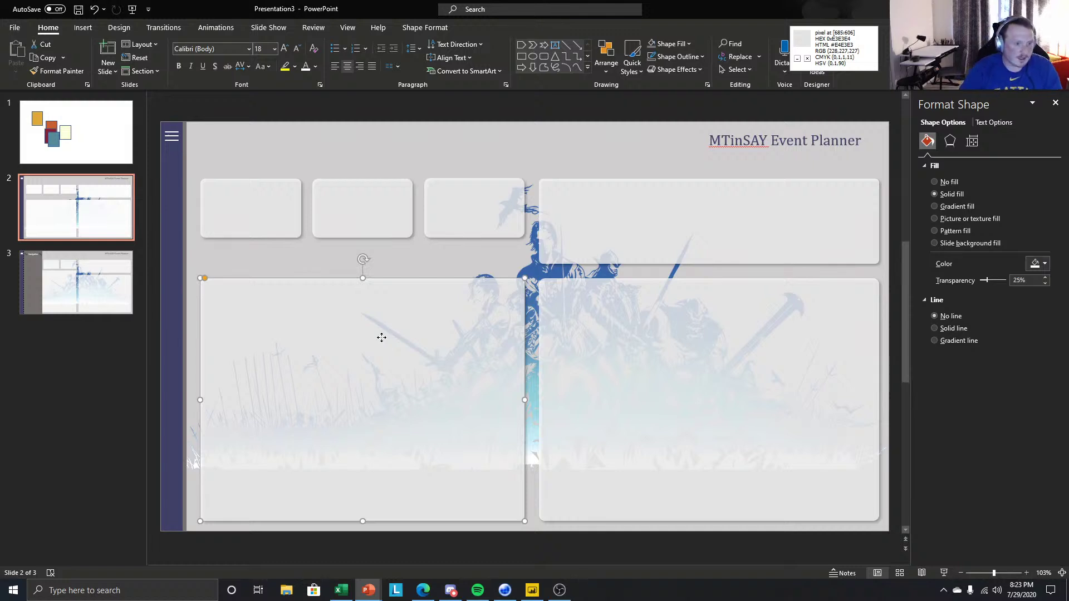
Paste a copy of the panel and shrink it to a small tab shape protruding above the large lower-left panel's upper-left corner.
{"action": "key", "text": "ctrl+v"}
{"action": "left_click_drag", "start_coordinate": [379, 339], "coordinate": [379, 305]}
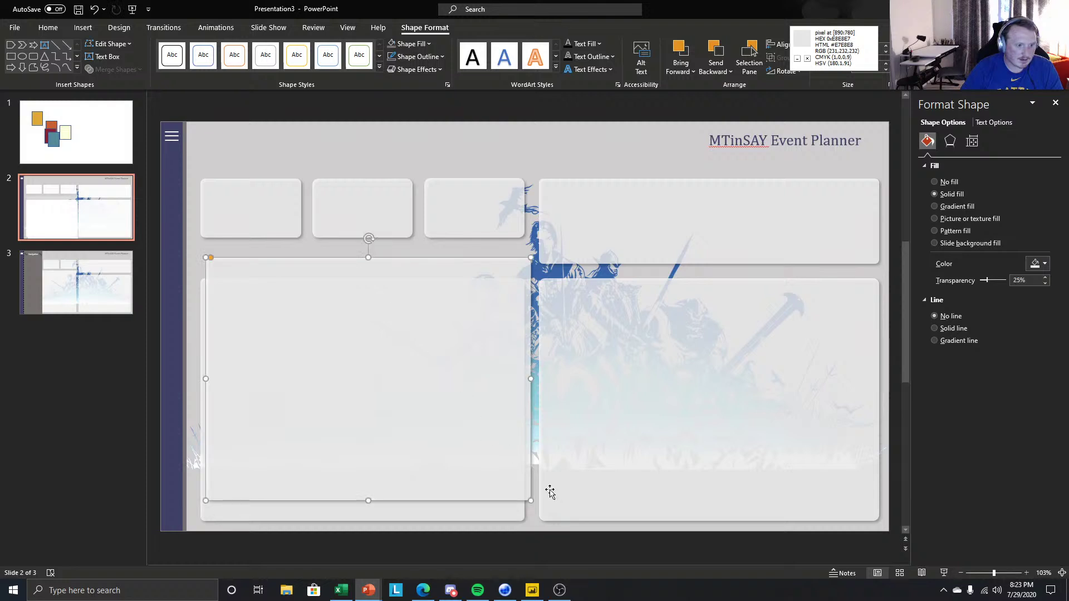
{"action": "left_click_drag", "start_coordinate": [530, 499], "coordinate": [337, 333]}
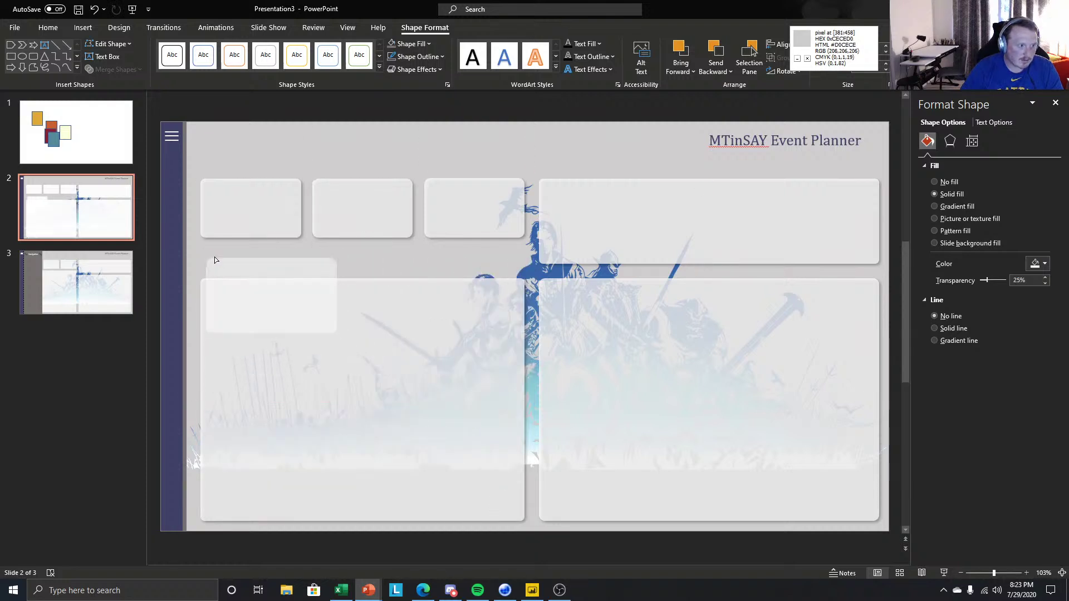
Bring the large lower-left panel to the front, over the small tab shape.
{"action": "left_click", "coordinate": [283, 359]}
{"action": "right_click", "coordinate": [283, 358]}
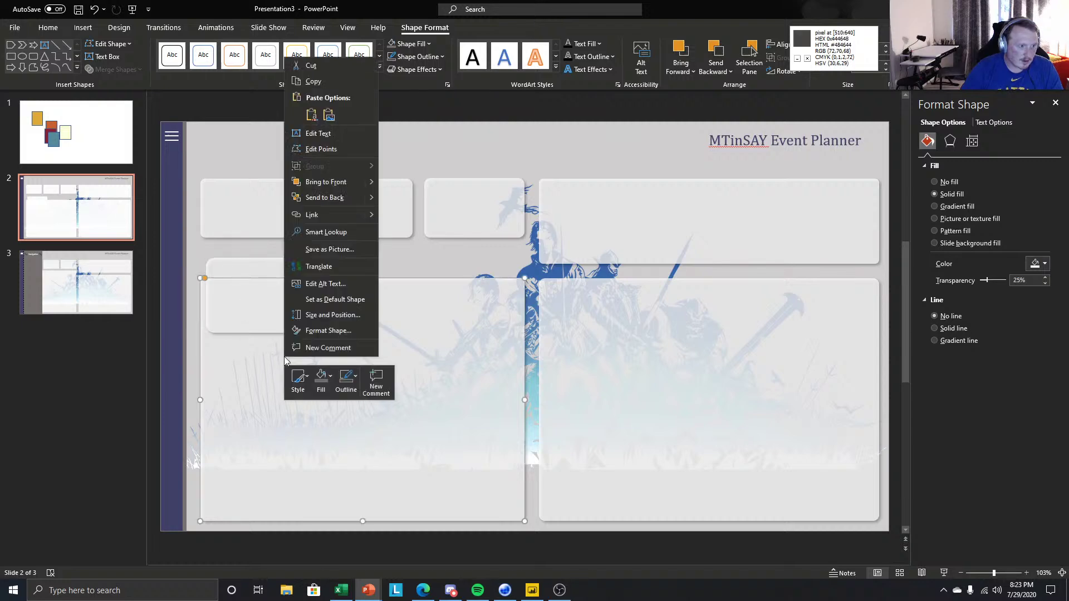
{"action": "left_click", "coordinate": [318, 187]}
{"action": "left_click", "coordinate": [109, 402]}
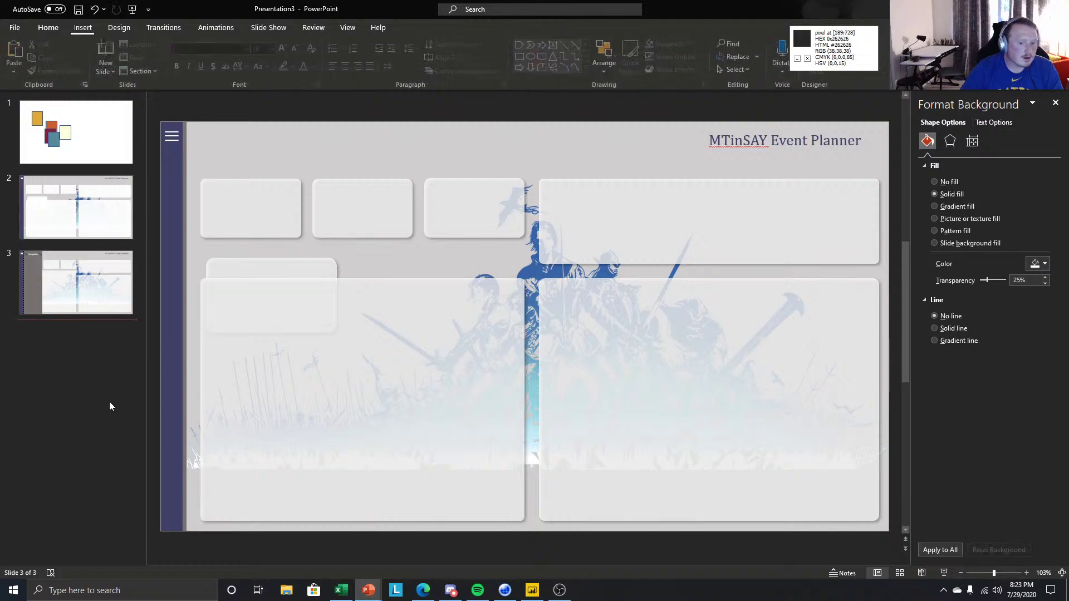
{"action": "left_click", "coordinate": [59, 214]}
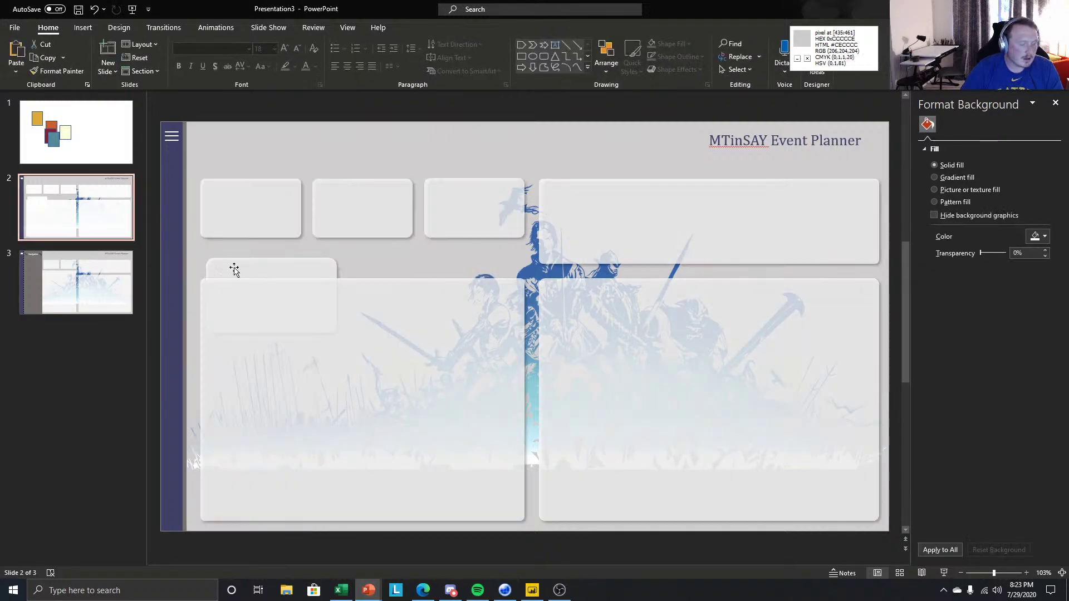
Merge the small tab shape and the large lower-left panel into one shape with Union.
{"action": "left_click", "coordinate": [298, 265]}
{"action": "left_click", "coordinate": [405, 299], "text": "shift"}
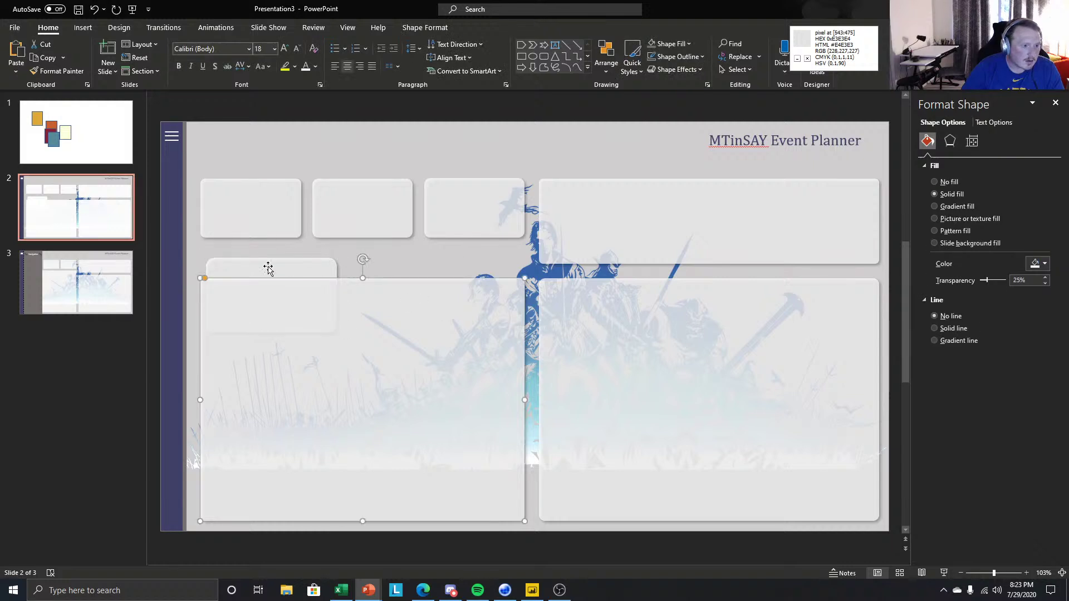
{"action": "left_click", "coordinate": [411, 28]}
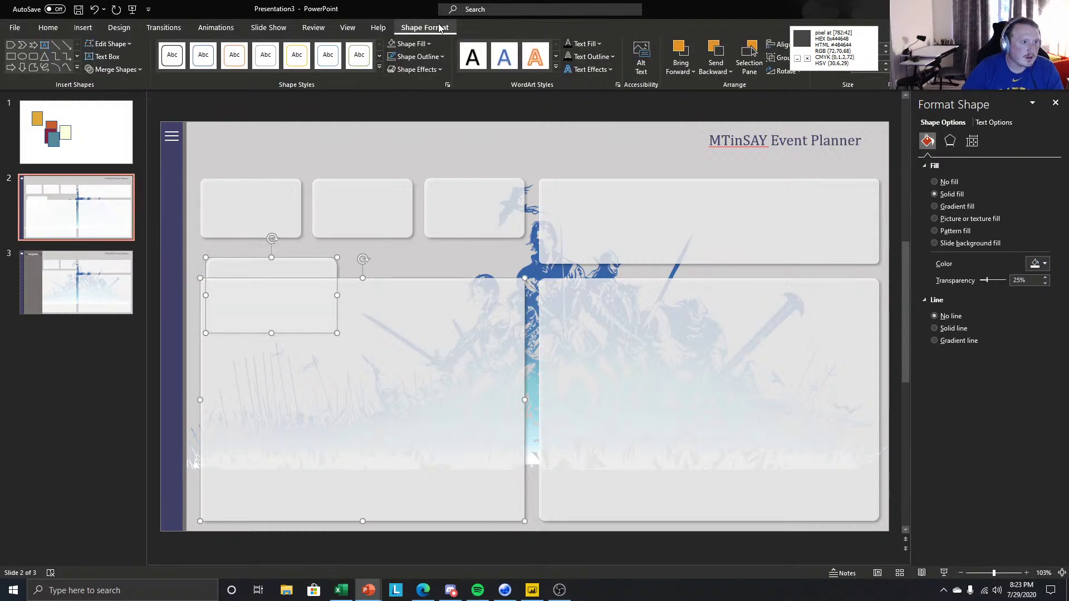
{"action": "left_click", "coordinate": [139, 69]}
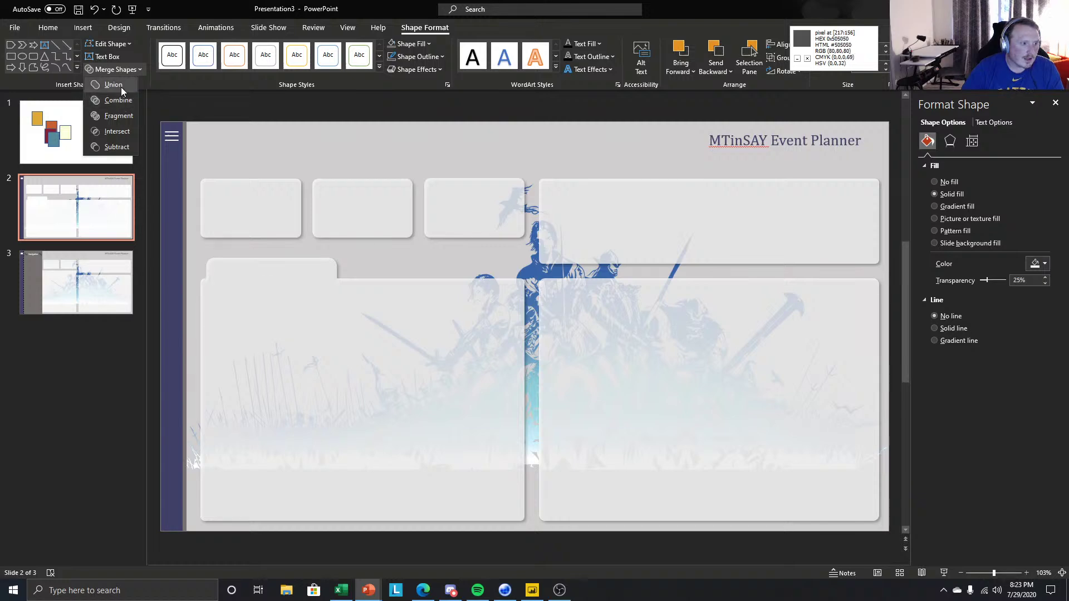
{"action": "left_click", "coordinate": [116, 89]}
{"action": "left_click", "coordinate": [117, 300]}
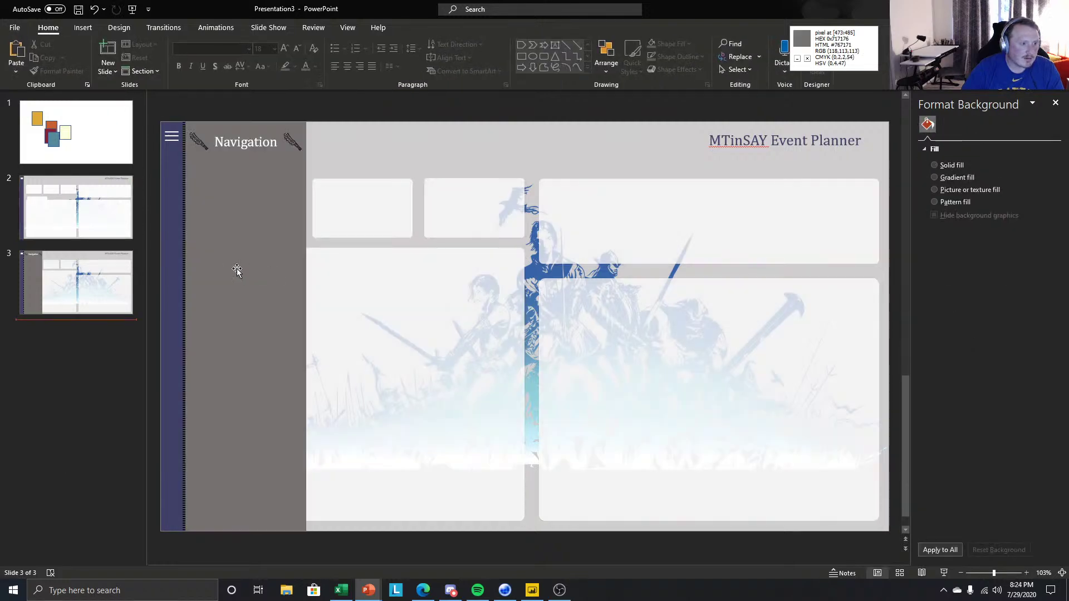
{"action": "left_click", "coordinate": [76, 207]}
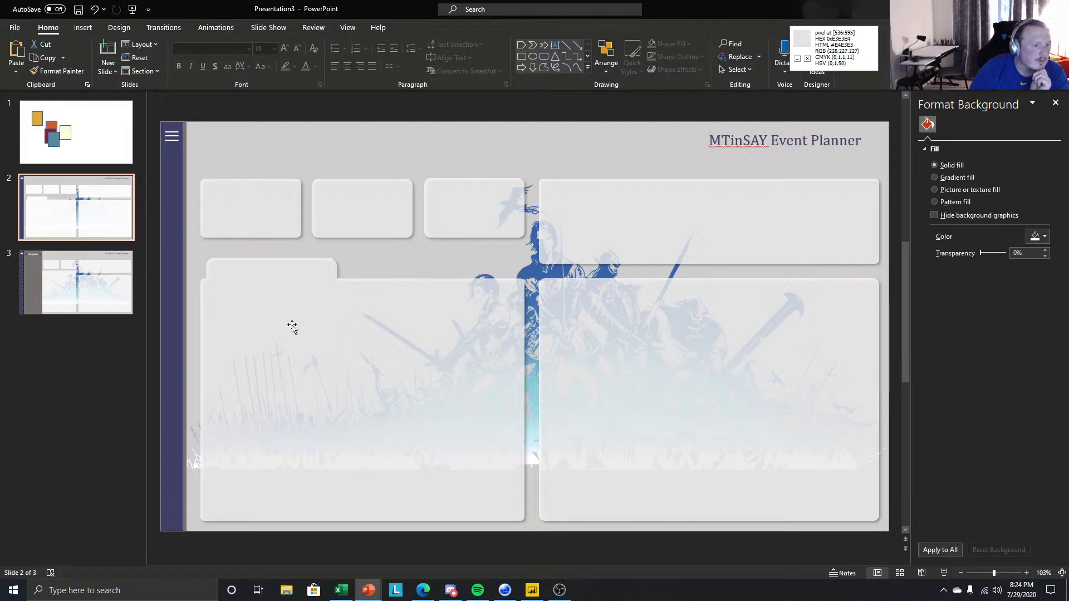
Try a solid line outline on the merged tabbed panel and set it back to no line.
{"action": "left_click", "coordinate": [225, 277]}
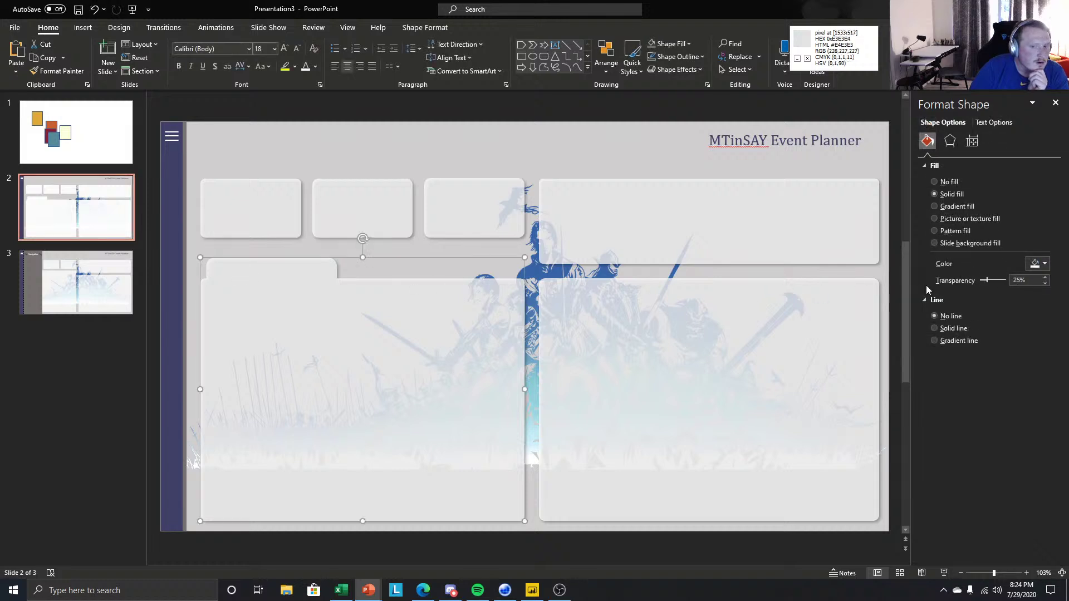
{"action": "left_click", "coordinate": [935, 329]}
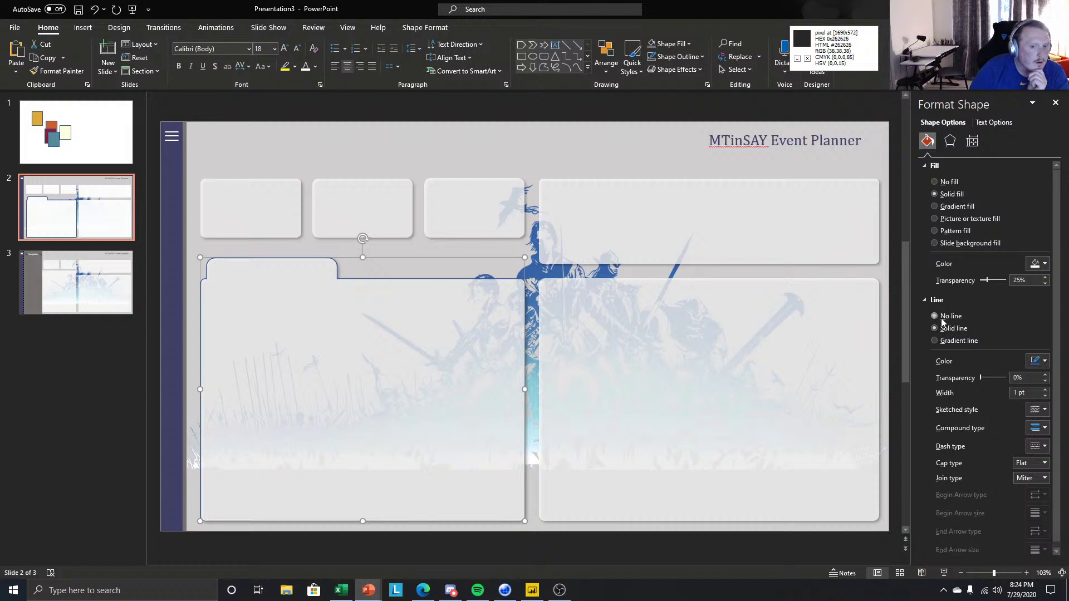
{"action": "left_click", "coordinate": [942, 318]}
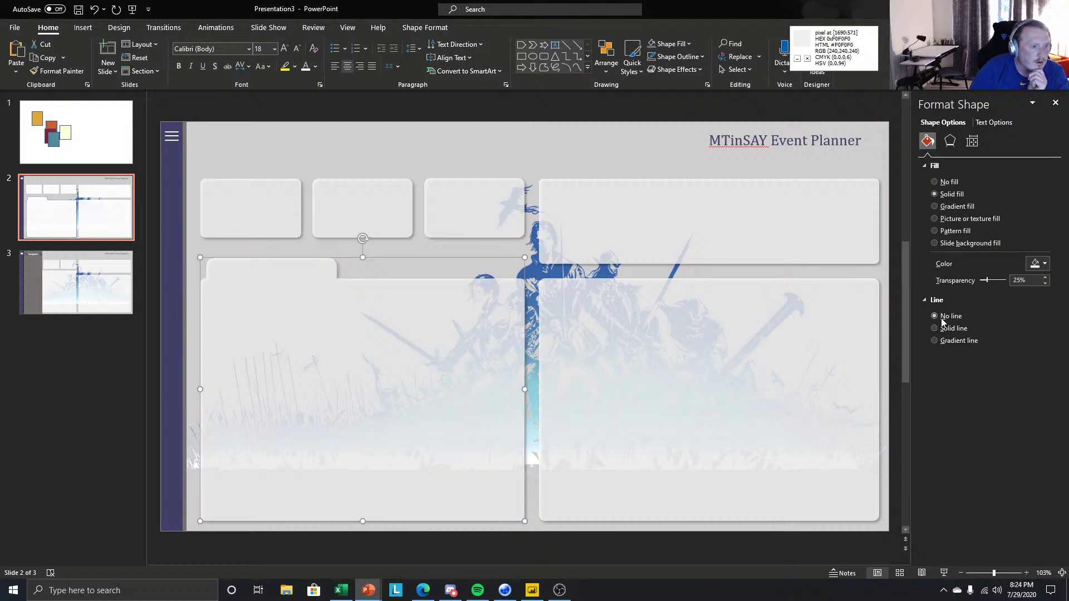
{"action": "left_click", "coordinate": [48, 390]}
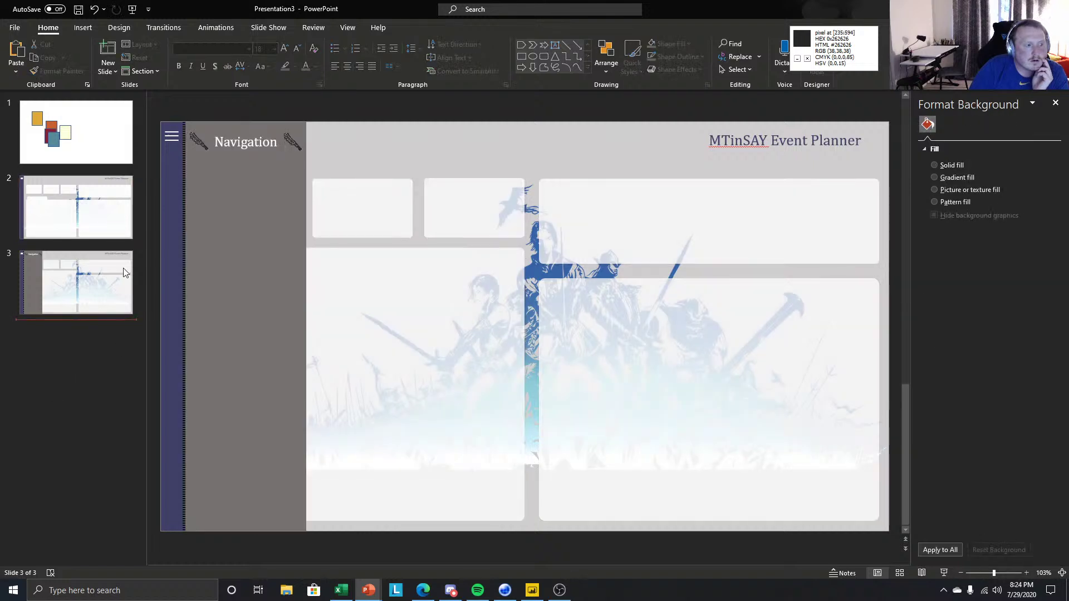
{"action": "left_click", "coordinate": [89, 170]}
{"action": "left_click", "coordinate": [84, 220]}
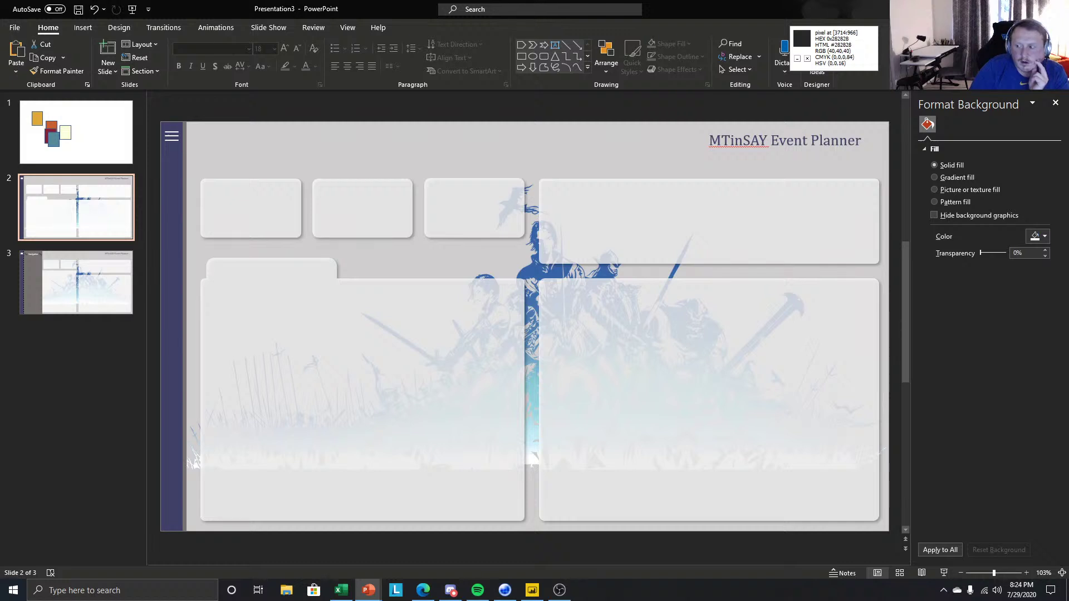
{"action": "left_click", "coordinate": [103, 200]}
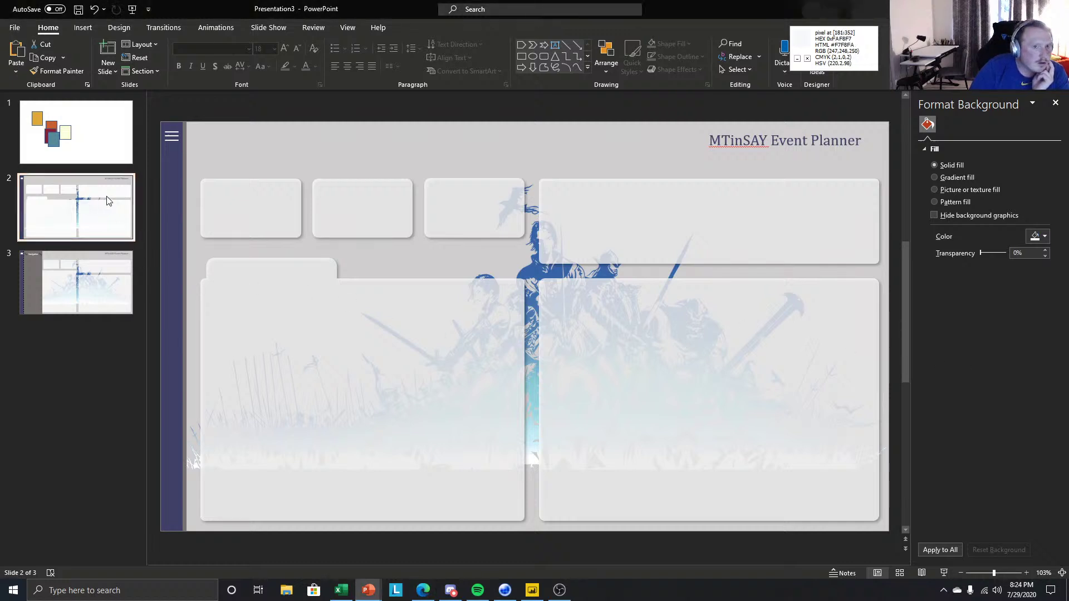
Save all of slide 2's objects together as a PNG picture on the Desktop, replacing the existing file FF BG 1.
{"action": "left_click", "coordinate": [238, 277]}
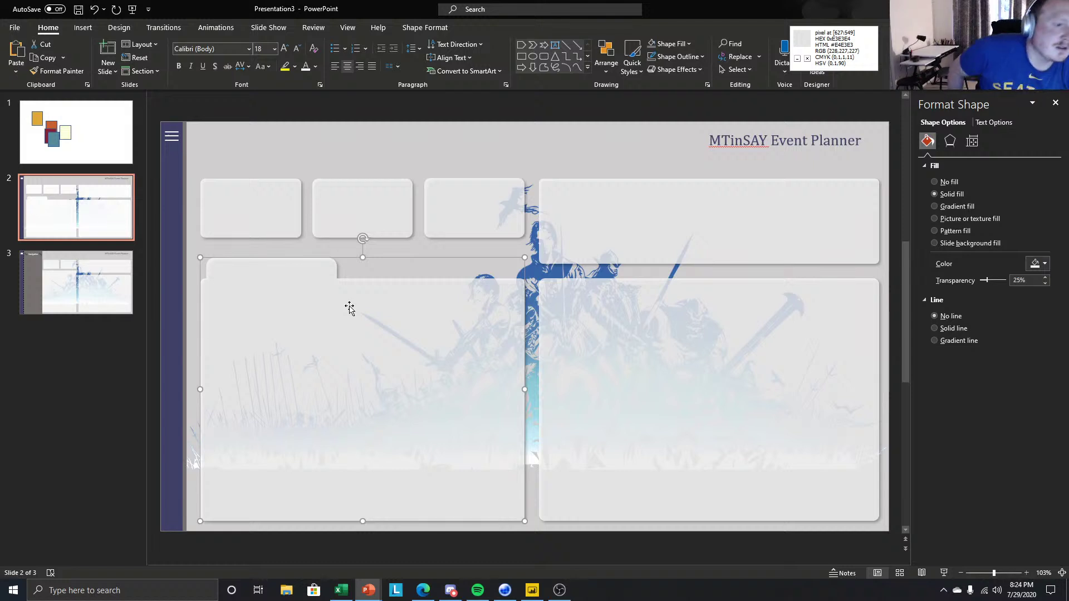
{"action": "key", "text": "ctrl+a"}
{"action": "right_click", "coordinate": [570, 167]}
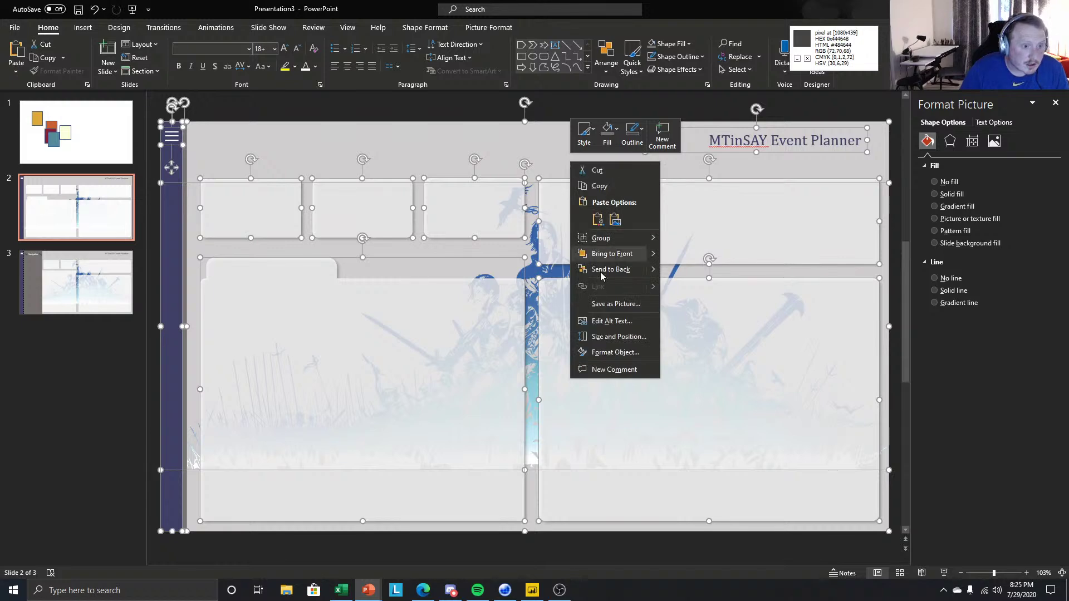
{"action": "left_click", "coordinate": [612, 304]}
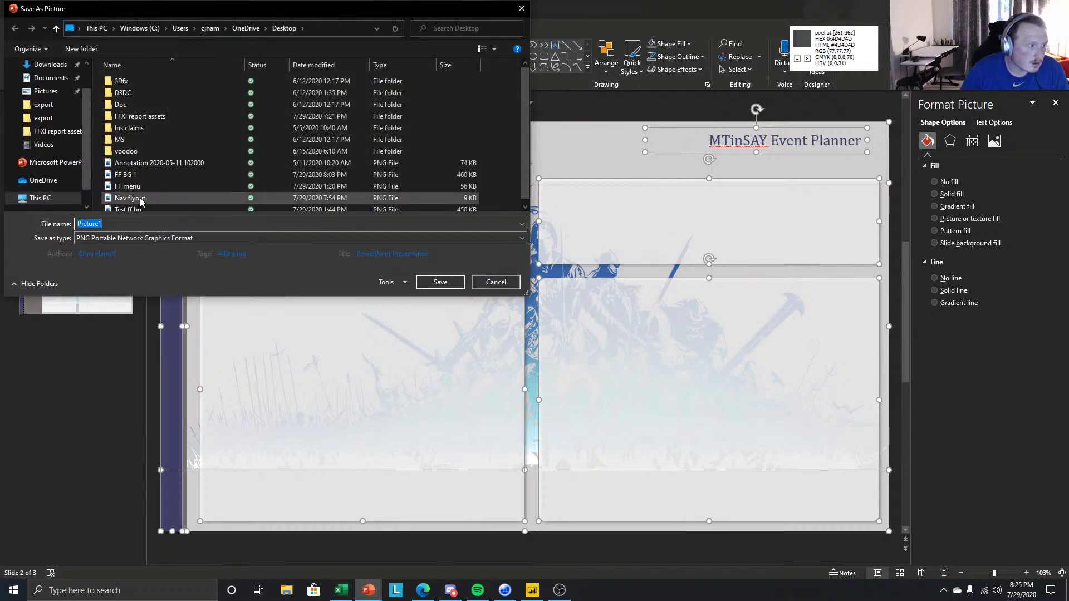
{"action": "left_click", "coordinate": [125, 174]}
{"action": "left_click", "coordinate": [440, 282]}
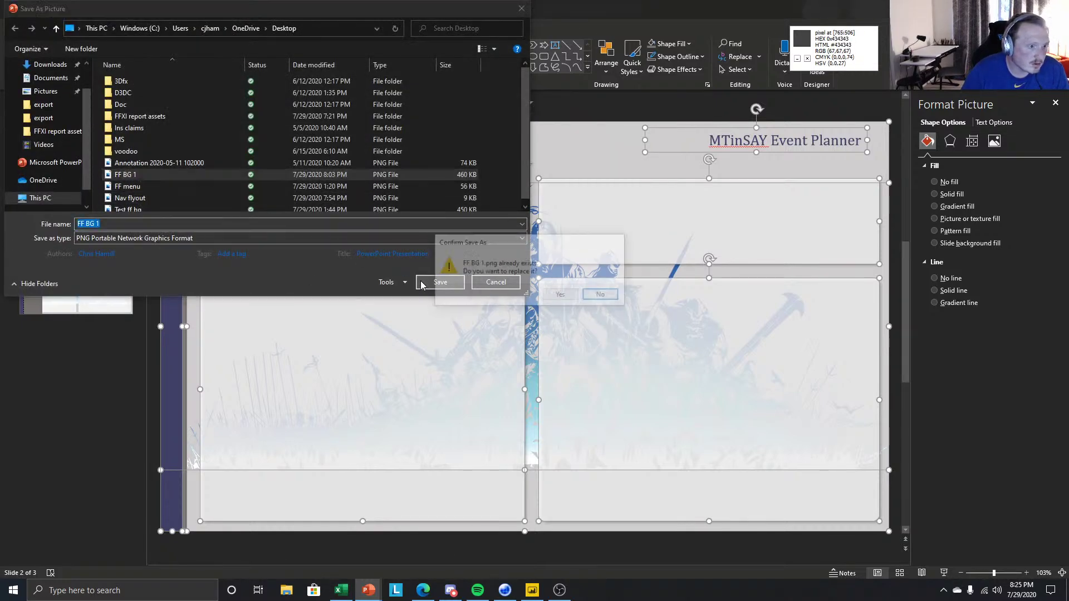
{"action": "left_click", "coordinate": [564, 296]}
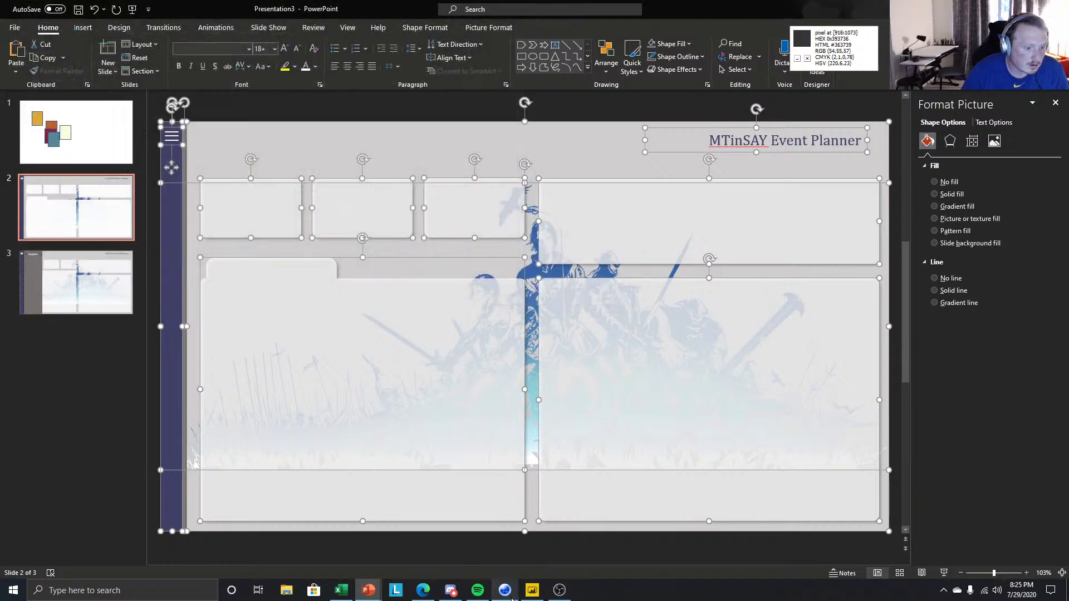
Switch to the FFXI report in Power BI and replace Page 8's background image with the updated FF BG 1.png, using image fit Fit.
{"action": "mouse_move", "coordinate": [454, 594]}
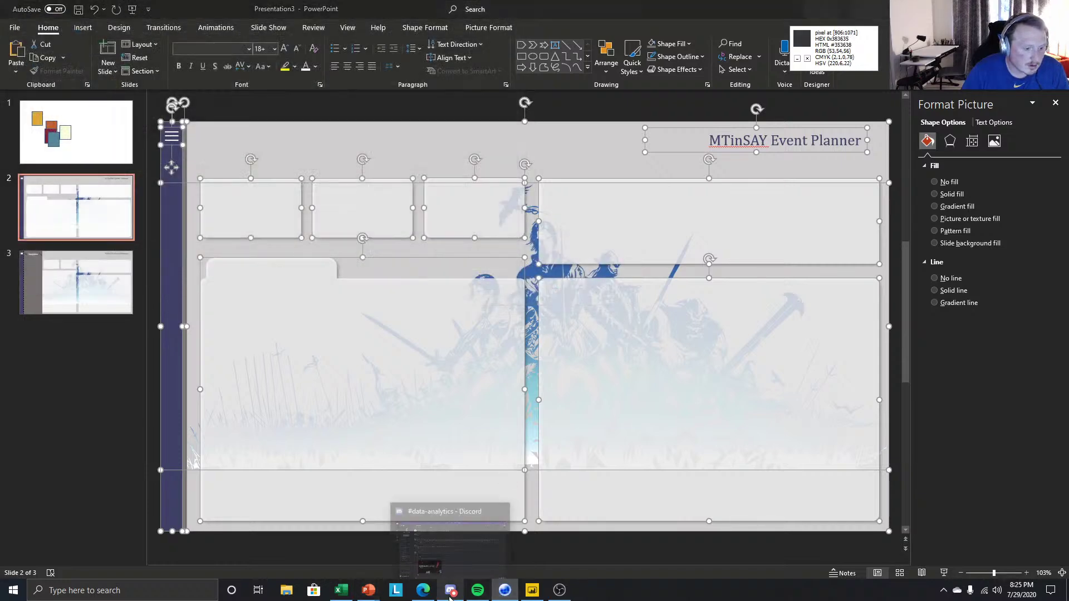
{"action": "left_click", "coordinate": [532, 591]}
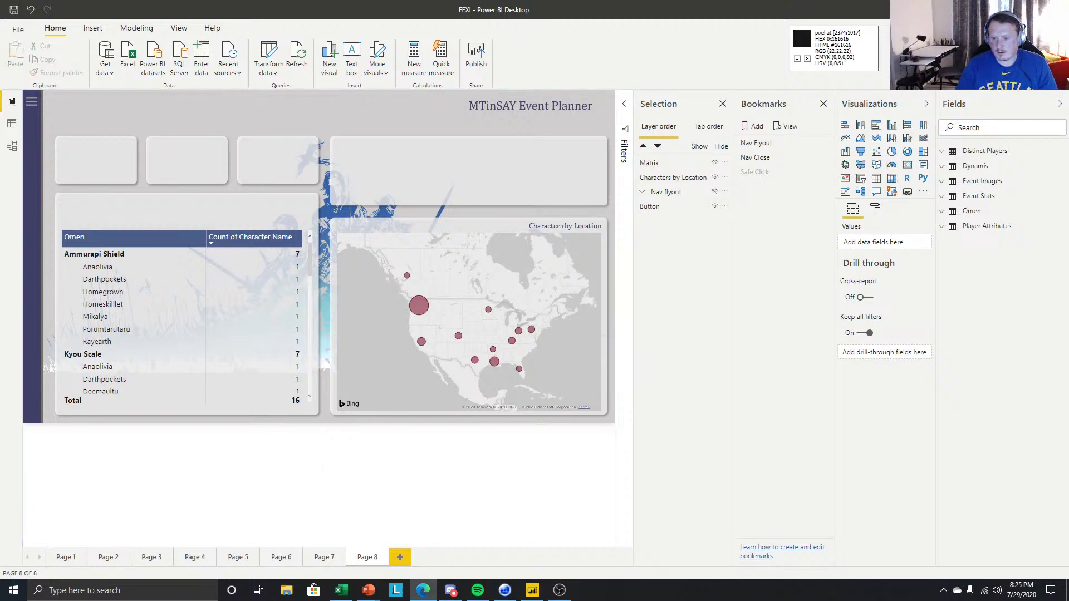
{"action": "left_click", "coordinate": [415, 460]}
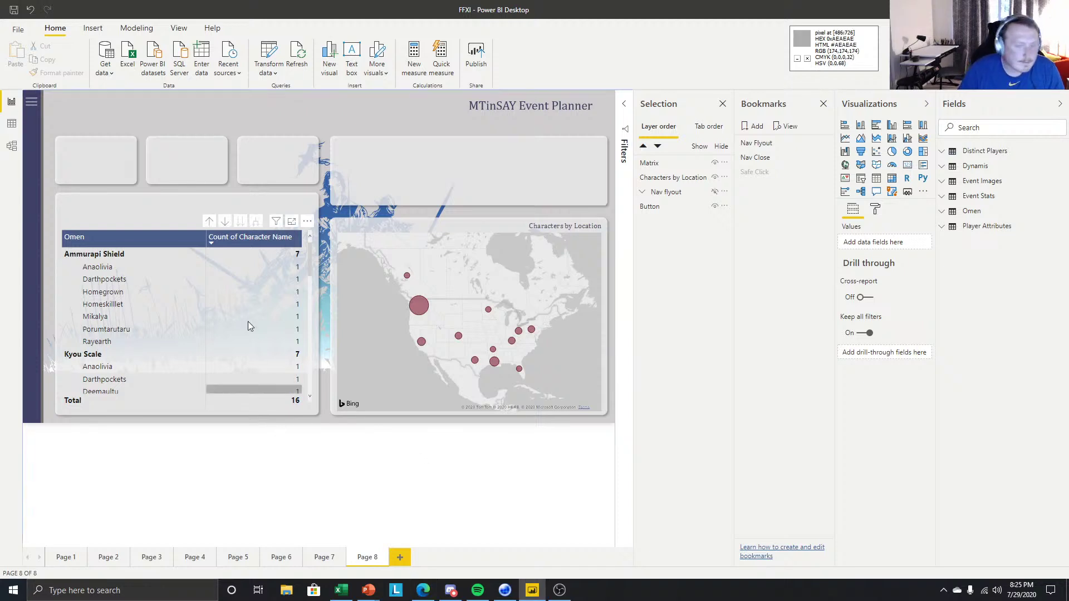
{"action": "left_click", "coordinate": [876, 212]}
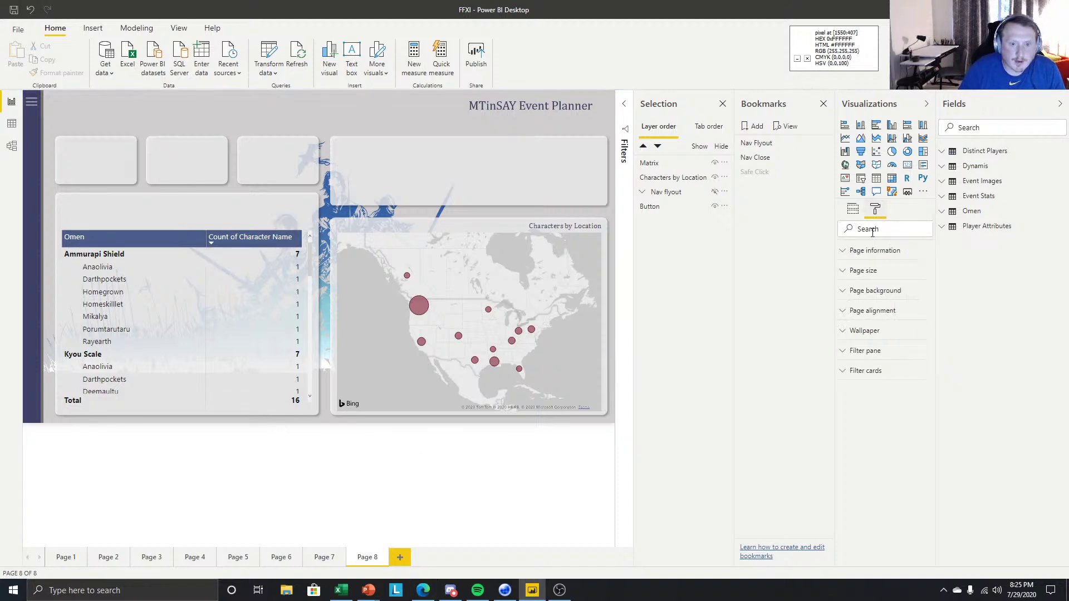
{"action": "left_click", "coordinate": [857, 290]}
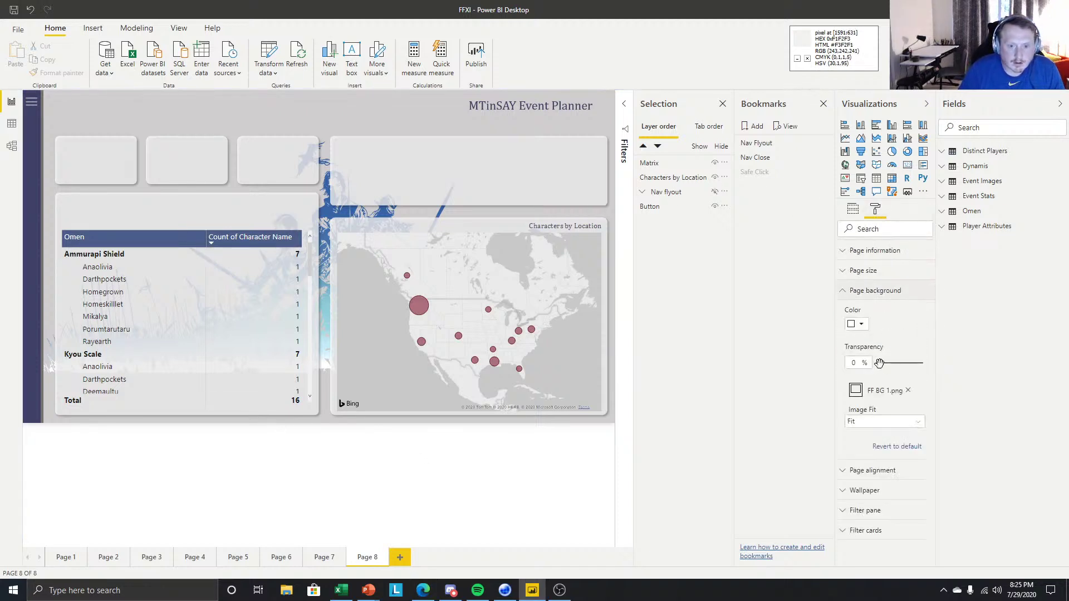
{"action": "left_click", "coordinate": [908, 391]}
{"action": "left_click", "coordinate": [908, 391]}
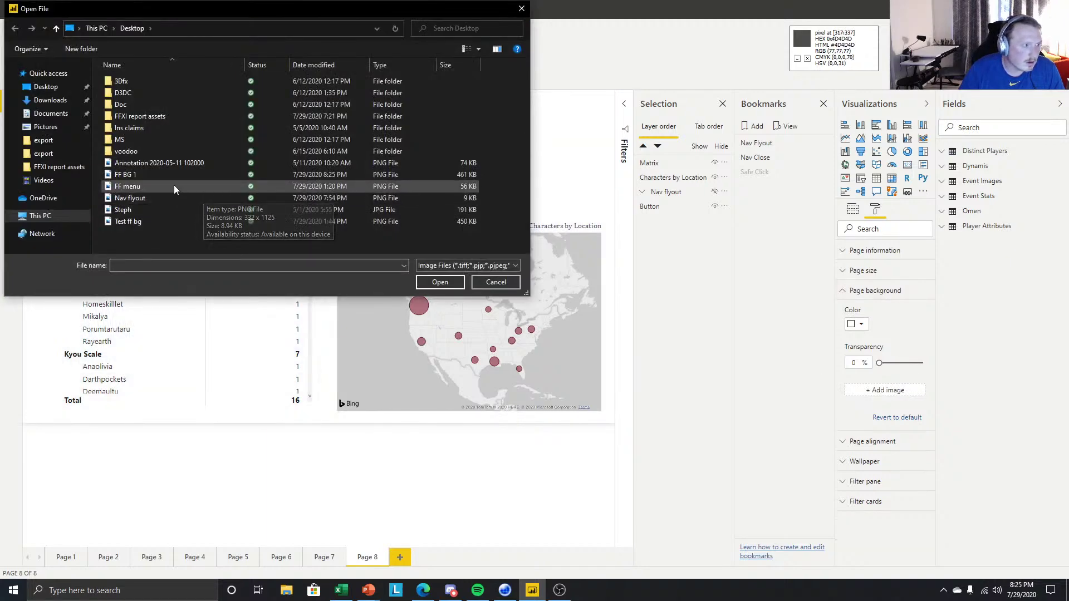
{"action": "left_click", "coordinate": [437, 280]}
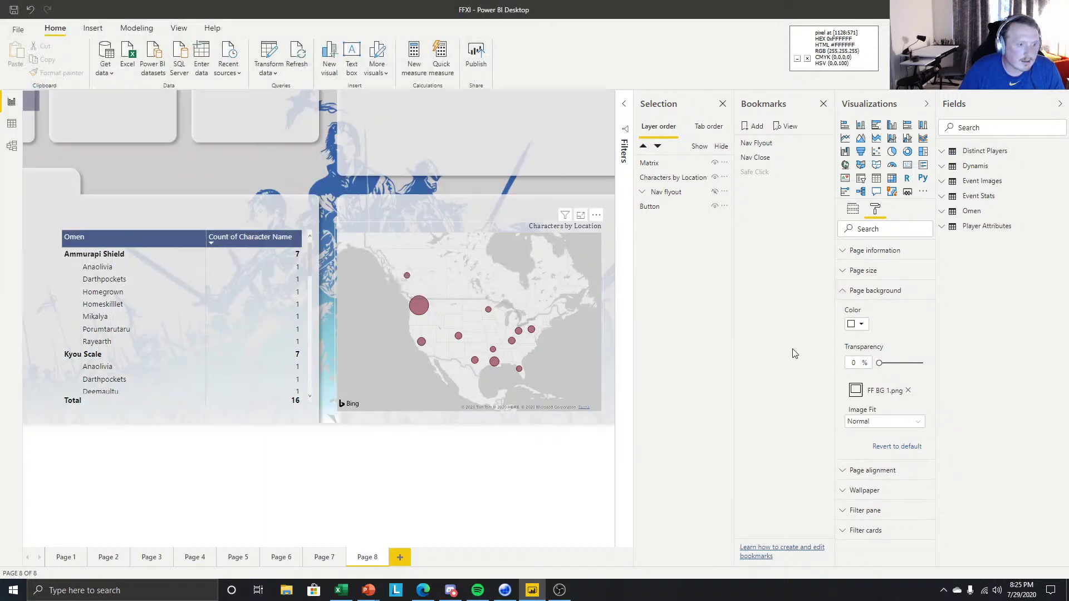
{"action": "left_click", "coordinate": [884, 422]}
{"action": "left_click", "coordinate": [883, 447]}
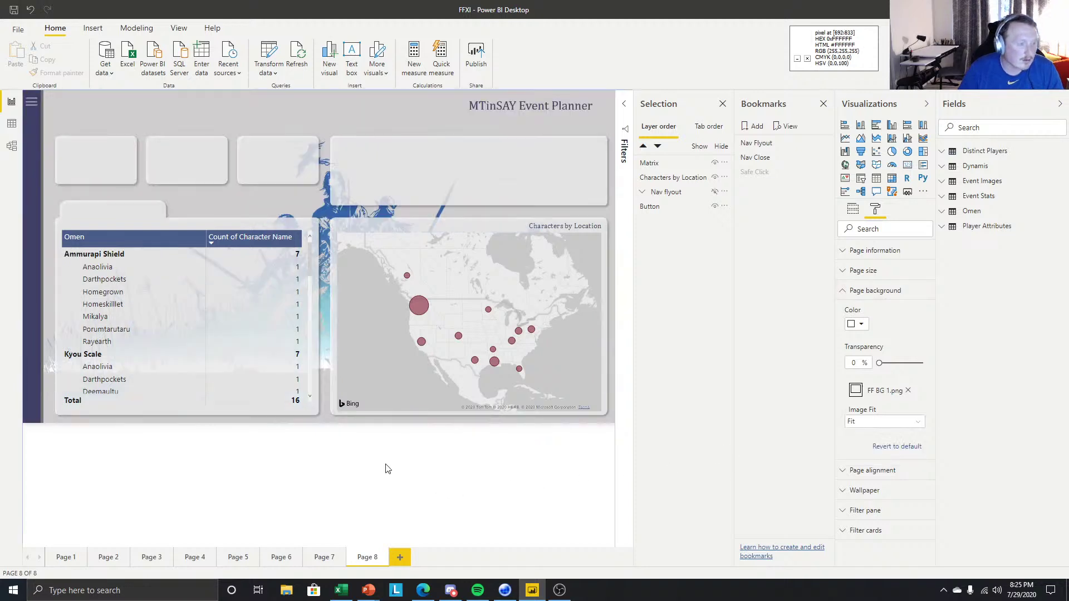
Adjust the top edge of the Omen matrix so its header sits just inside the panel, below the tab.
{"action": "left_click", "coordinate": [136, 229]}
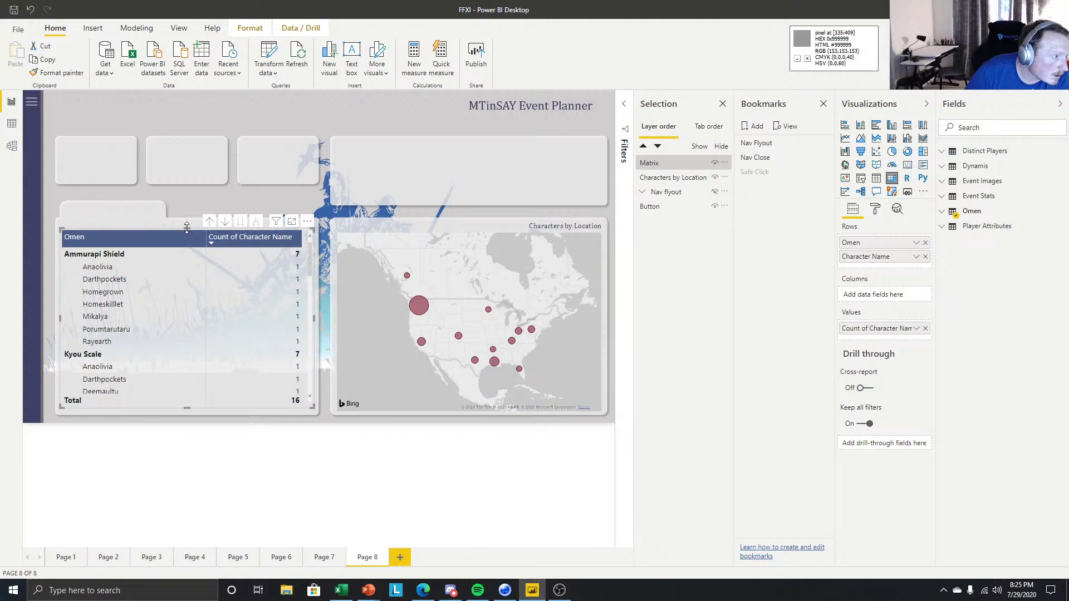
{"action": "left_click_drag", "start_coordinate": [186, 228], "coordinate": [185, 218]}
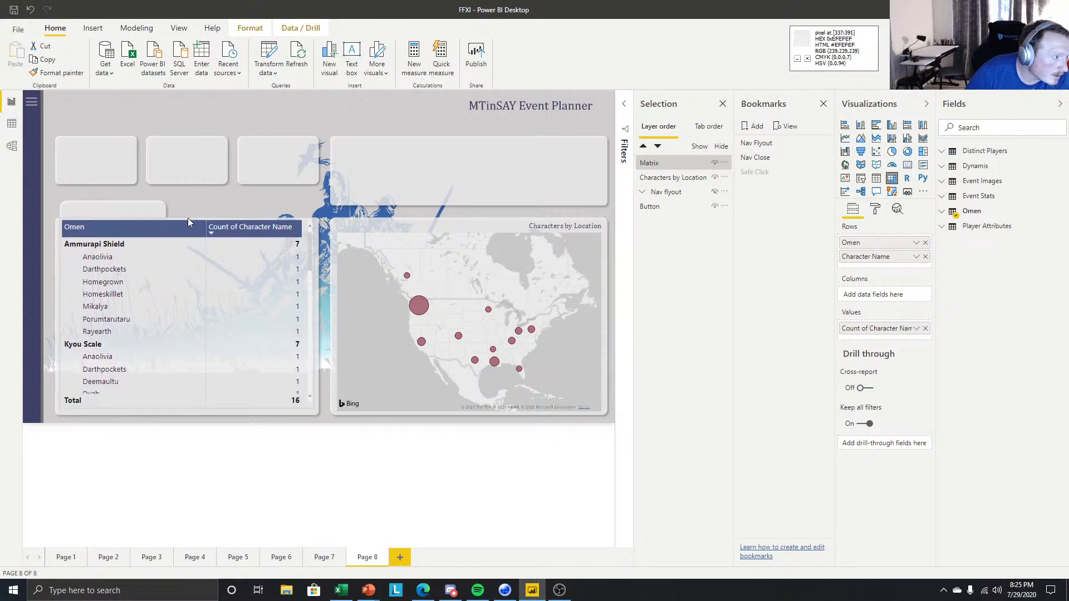
{"action": "mouse_move", "coordinate": [188, 218]}
{"action": "left_mouse_down"}
{"action": "mouse_move", "coordinate": [189, 231]}
{"action": "mouse_move", "coordinate": [186, 221]}
{"action": "left_mouse_up"}
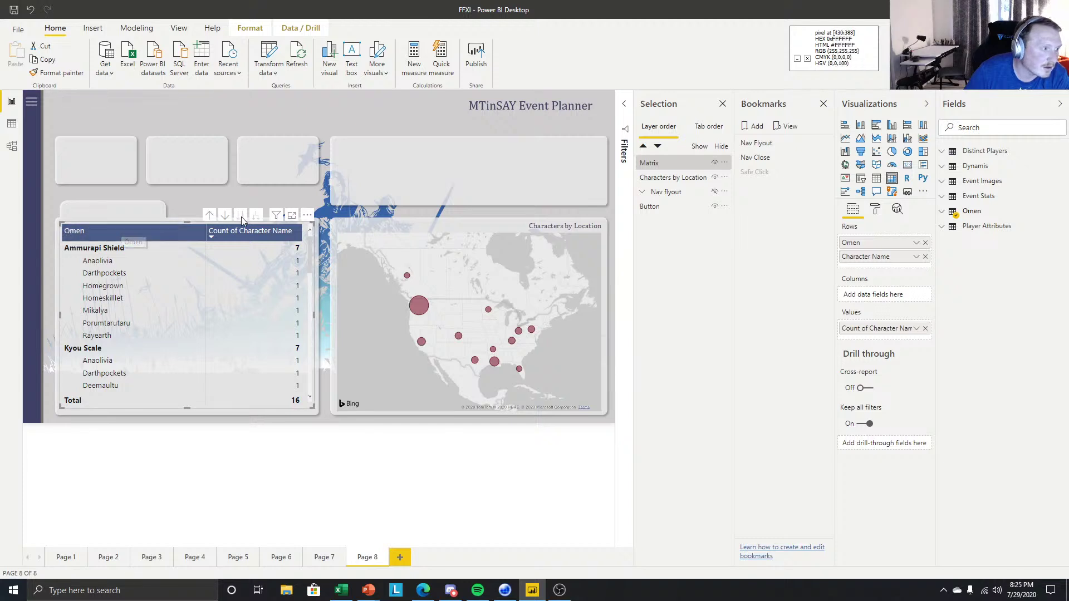
{"action": "left_click_drag", "start_coordinate": [188, 222], "coordinate": [186, 226]}
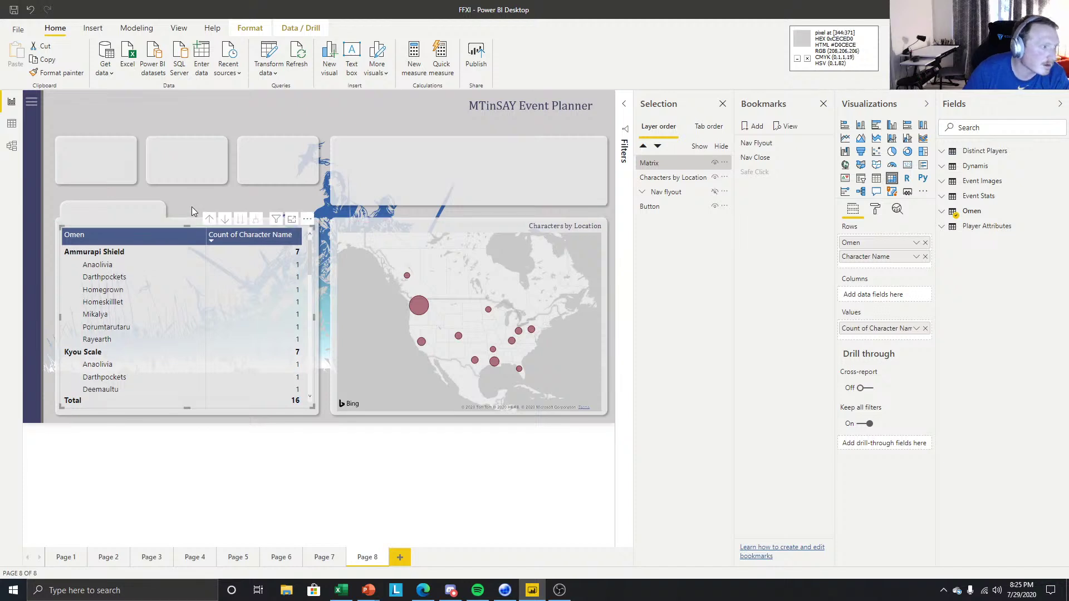
{"action": "left_click", "coordinate": [191, 206]}
Insert a blank button and place it on the tab above the Omen matrix.
{"action": "left_click", "coordinate": [92, 29]}
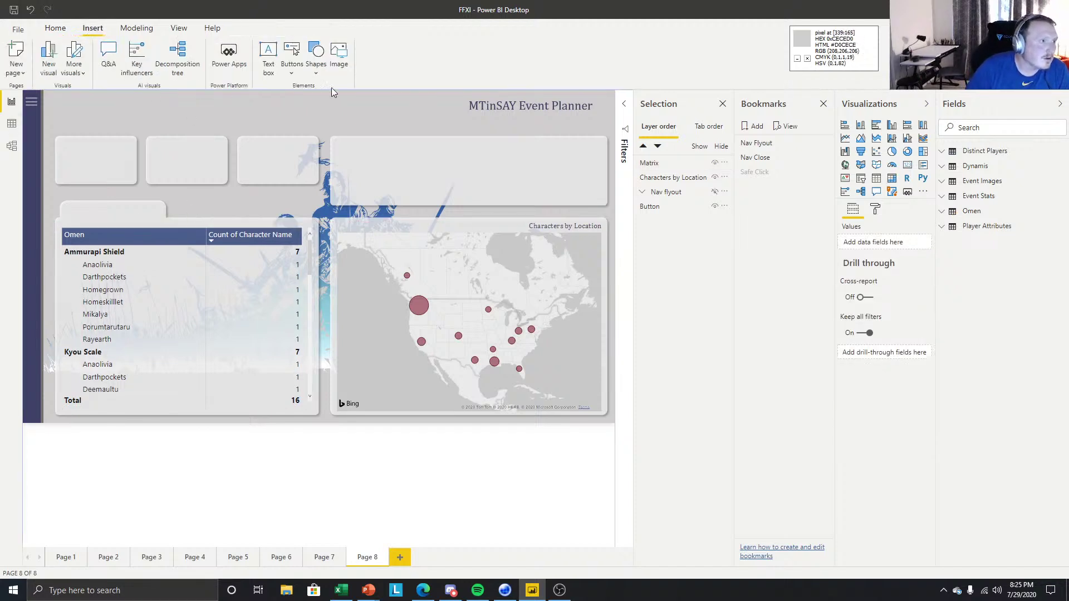
{"action": "left_click", "coordinate": [292, 58]}
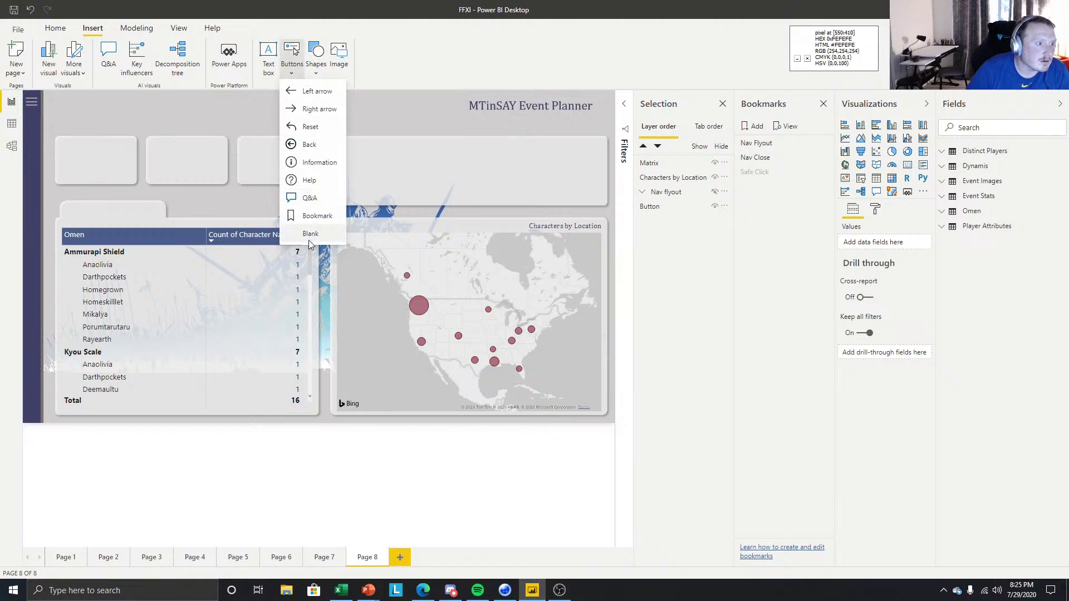
{"action": "left_click", "coordinate": [311, 238]}
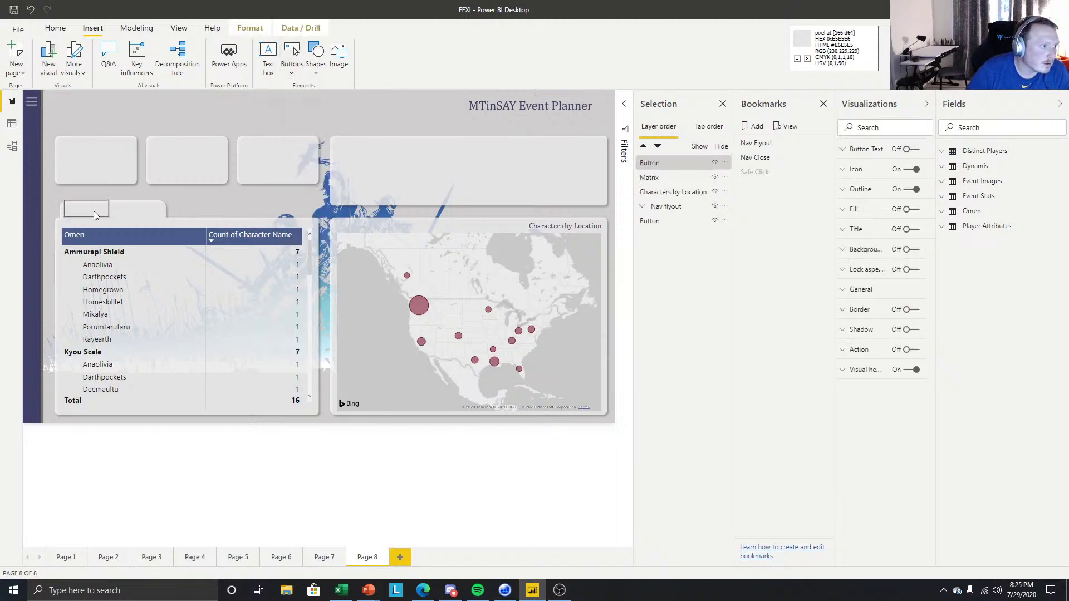
{"action": "left_click_drag", "start_coordinate": [93, 211], "coordinate": [94, 216]}
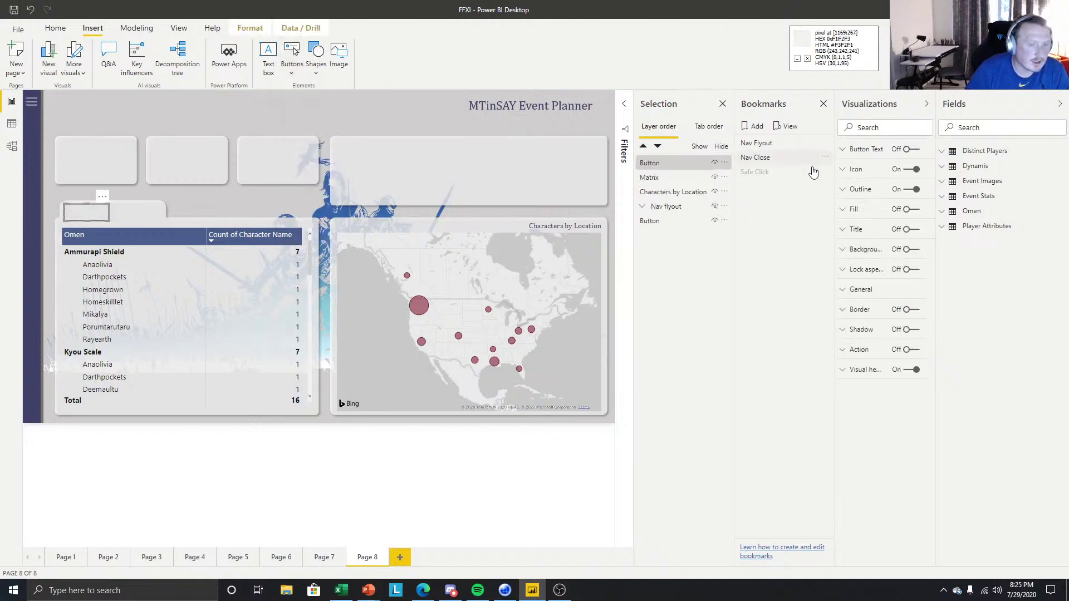
Turn off the outline, visual header and icon of the new blank button.
{"action": "left_click", "coordinate": [913, 189]}
{"action": "left_click", "coordinate": [912, 369]}
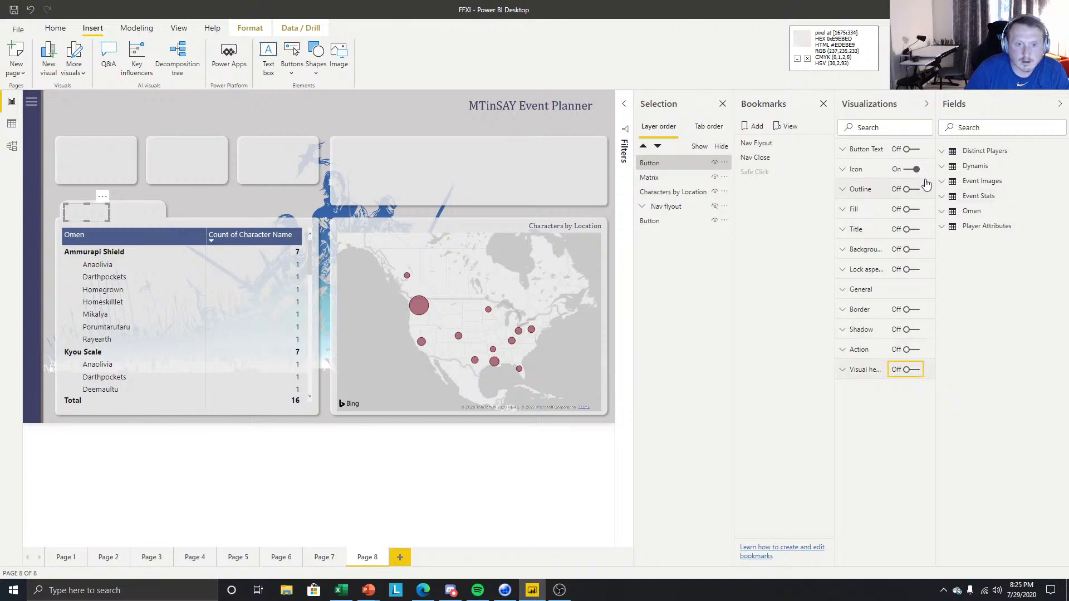
{"action": "left_click", "coordinate": [912, 169]}
Turn on the button's text, label it Omen and set the text size to 12 pt.
{"action": "left_click", "coordinate": [907, 149]}
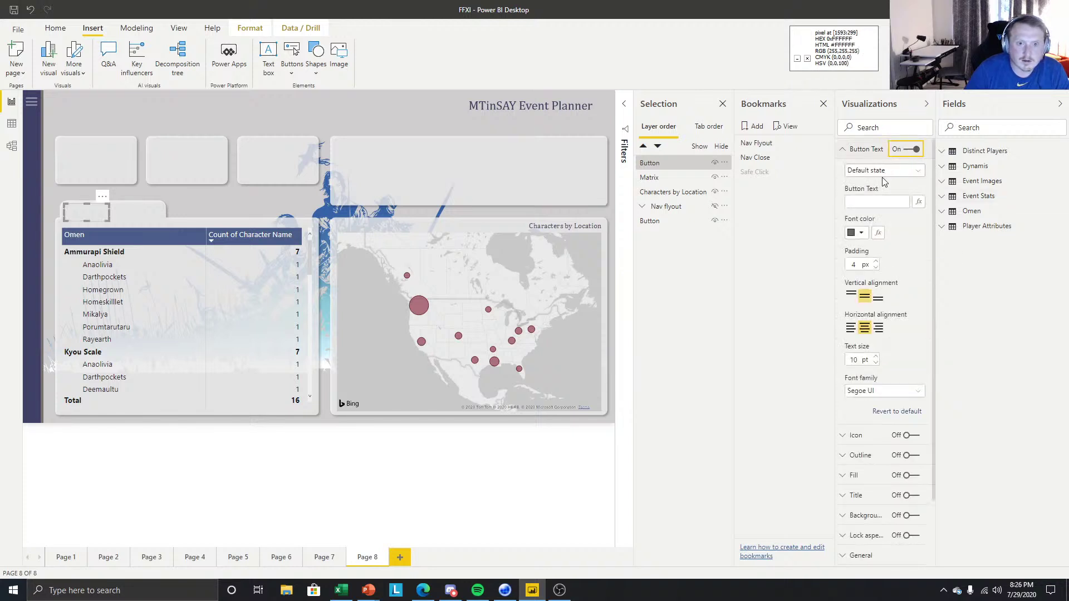
{"action": "left_click", "coordinate": [865, 204]}
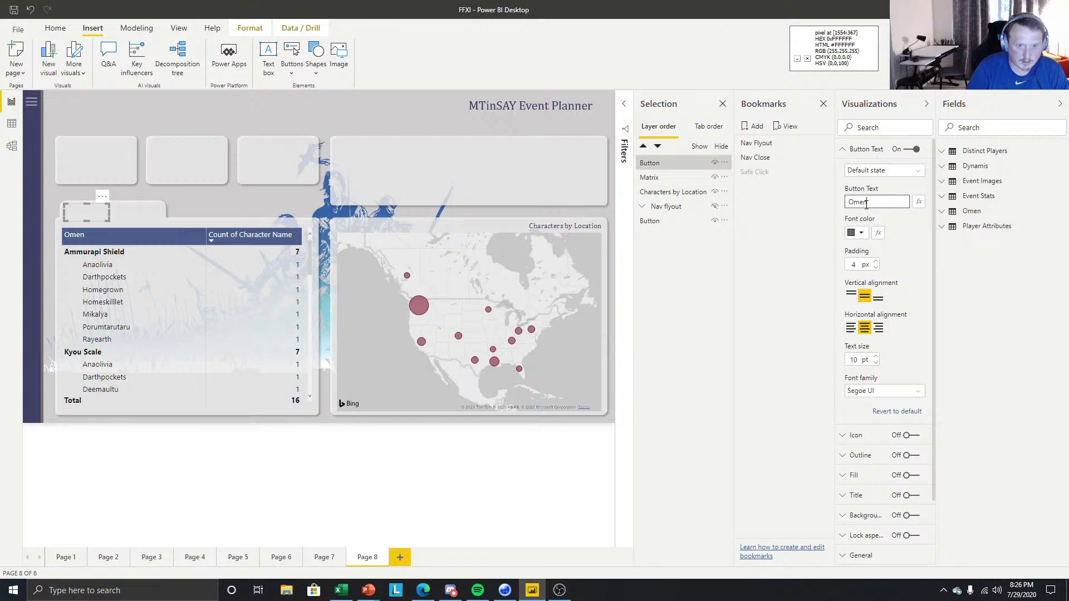
{"action": "left_click", "coordinate": [874, 357]}
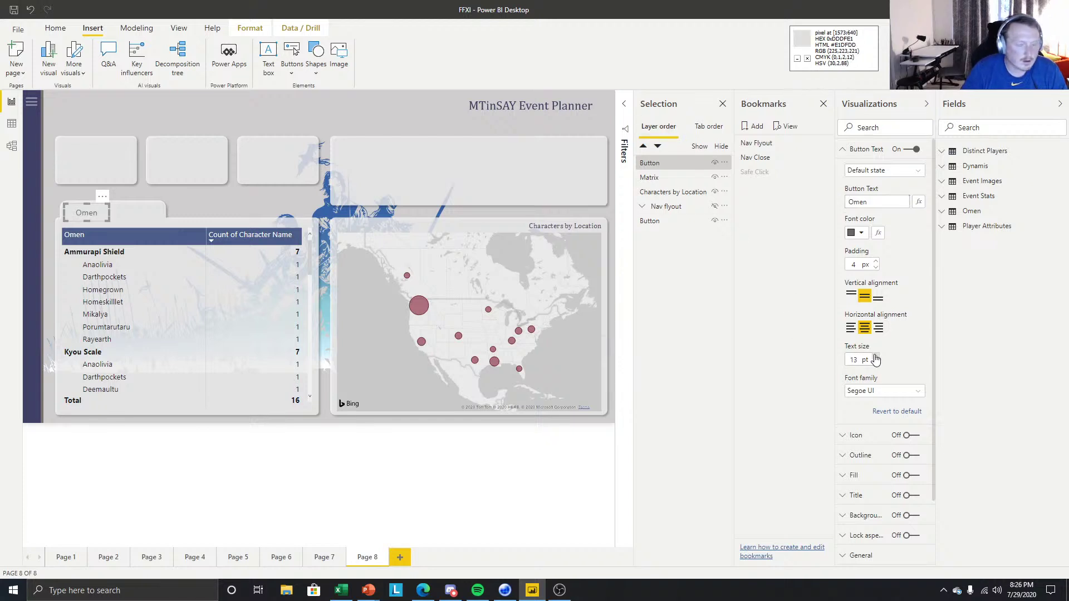
{"action": "left_click", "coordinate": [875, 357]}
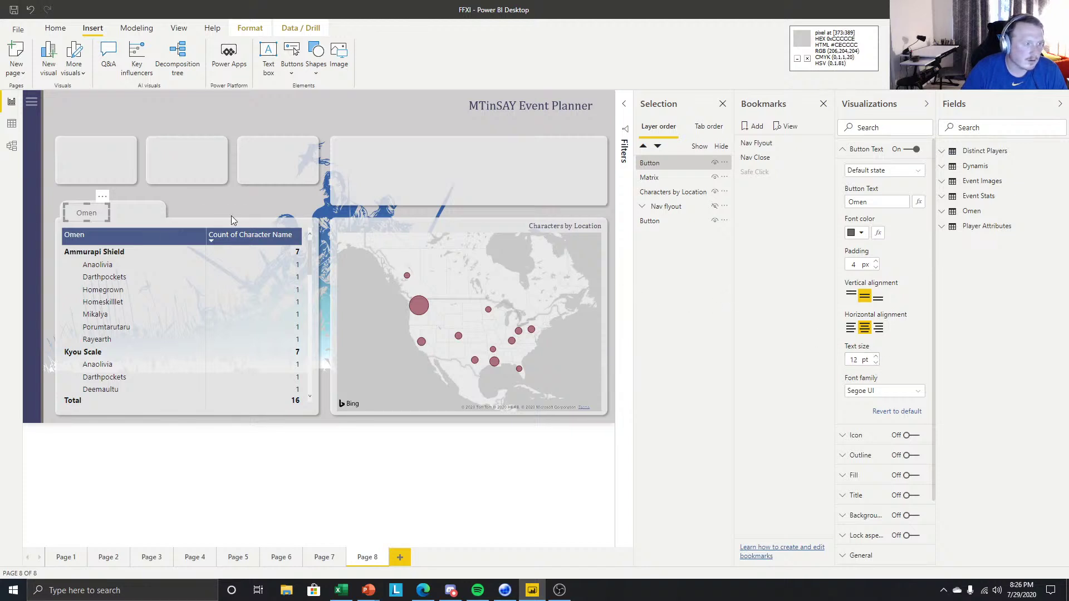
Nudge the Omen button slightly up and left on the tab, and deselect it.
{"action": "left_click", "coordinate": [190, 188]}
{"action": "left_click", "coordinate": [85, 213]}
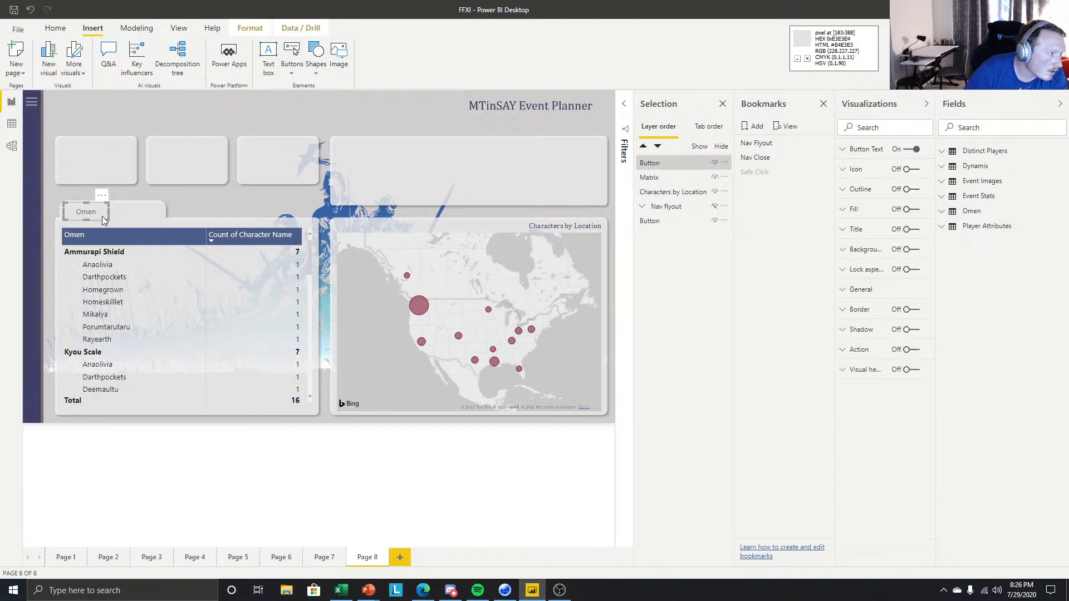
{"action": "left_click", "coordinate": [203, 184]}
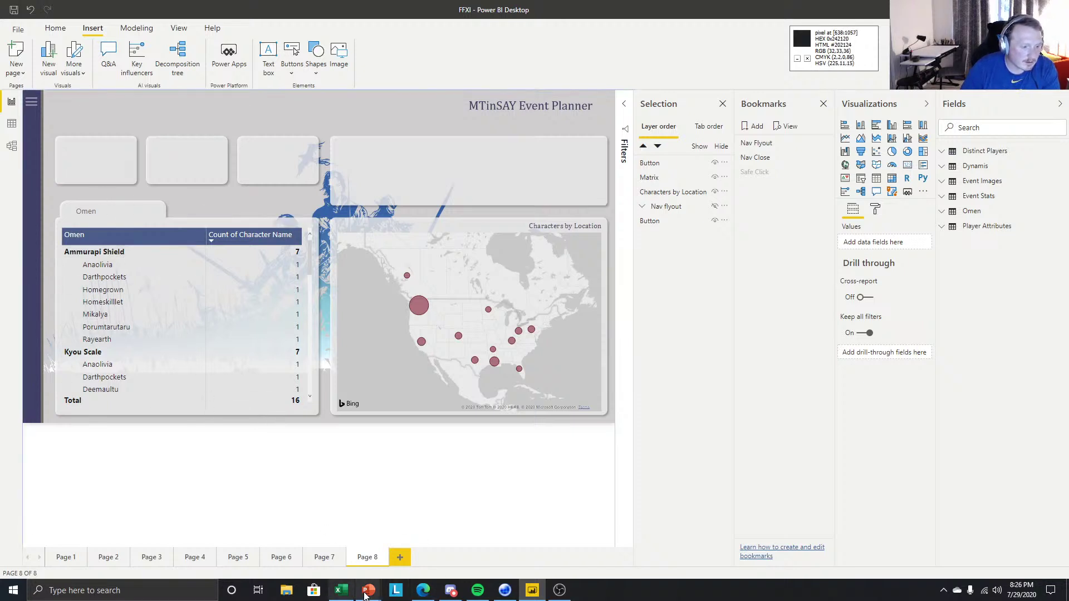
Switch to Presentation3 in PowerPoint and undo the Union of the small tab shape and the large lower-left panel on slide 2.
{"action": "mouse_move", "coordinate": [368, 589]}
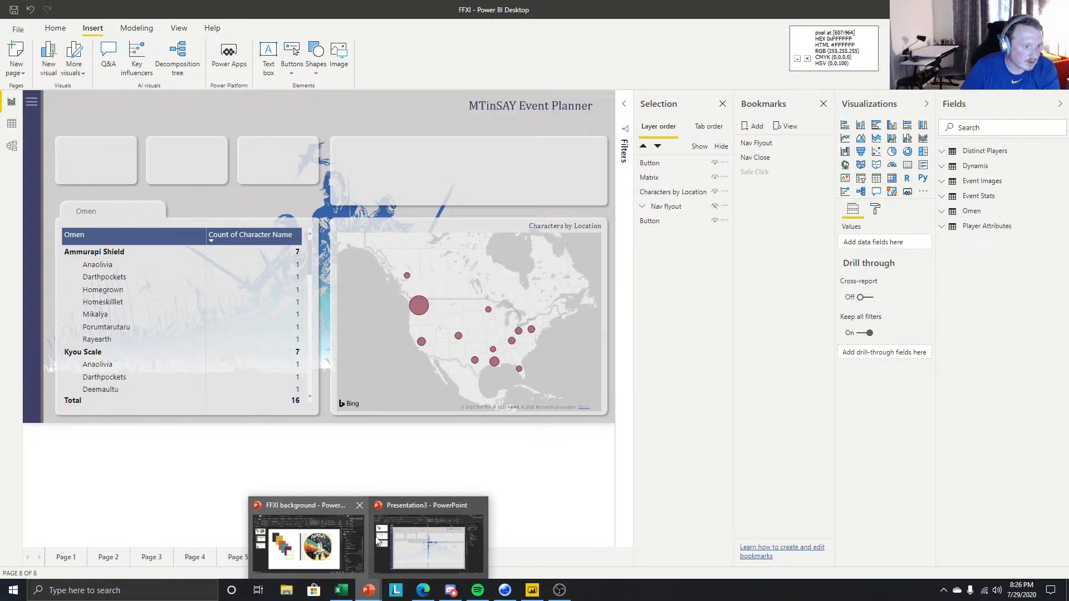
{"action": "left_click", "coordinate": [386, 541]}
{"action": "left_click", "coordinate": [92, 454]}
{"action": "left_click", "coordinate": [310, 317]}
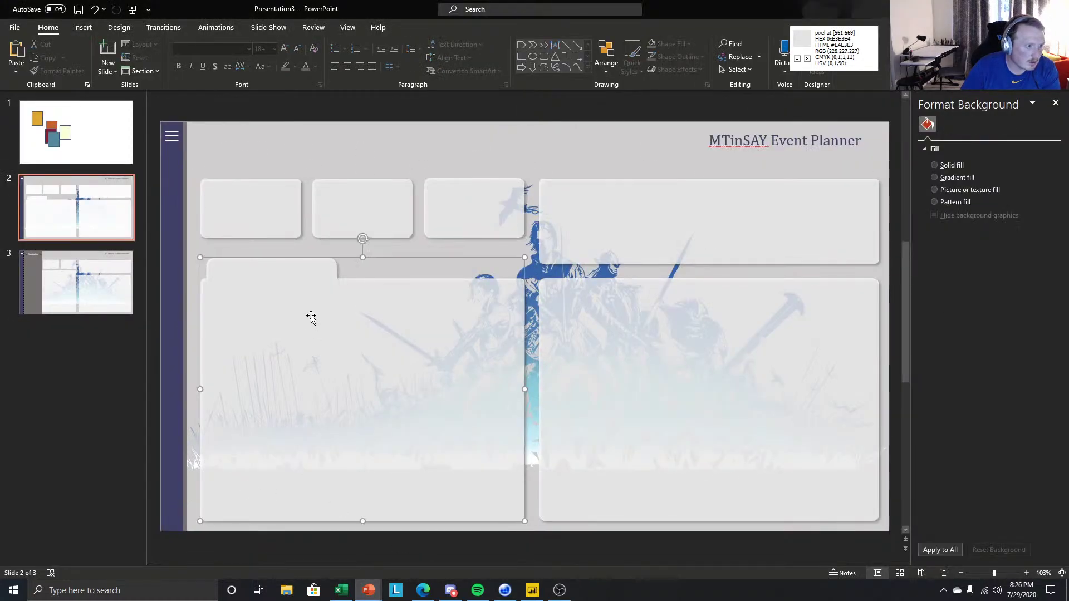
{"action": "left_click", "coordinate": [96, 12]}
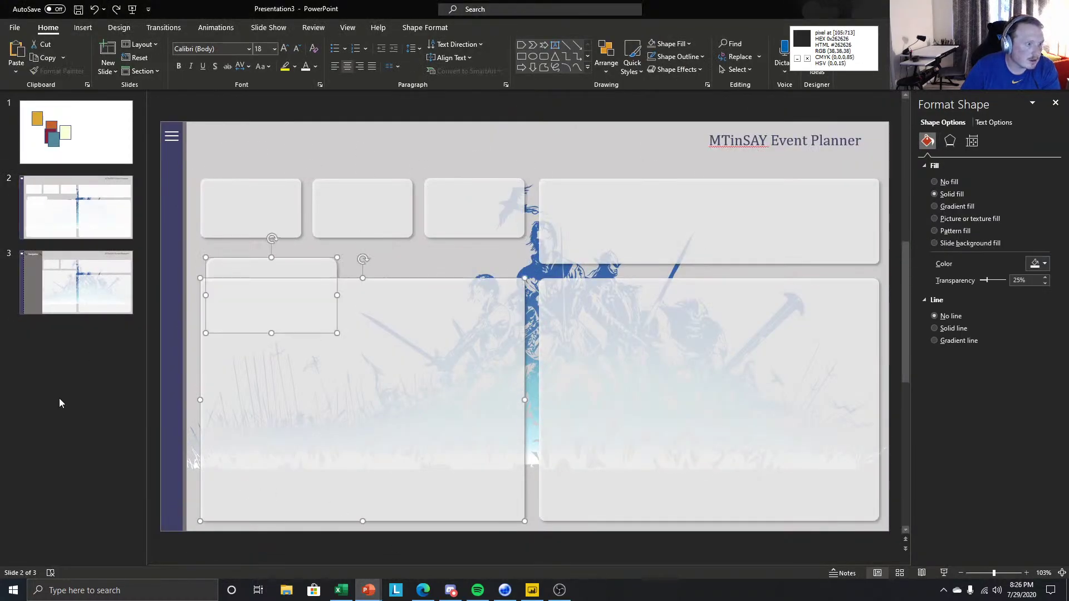
Shorten the small tab shape on slide 2 from below so it only slightly overlaps the large panel's upper edge.
{"action": "left_click", "coordinate": [76, 282]}
{"action": "left_click", "coordinate": [294, 273]}
{"action": "left_click", "coordinate": [36, 209]}
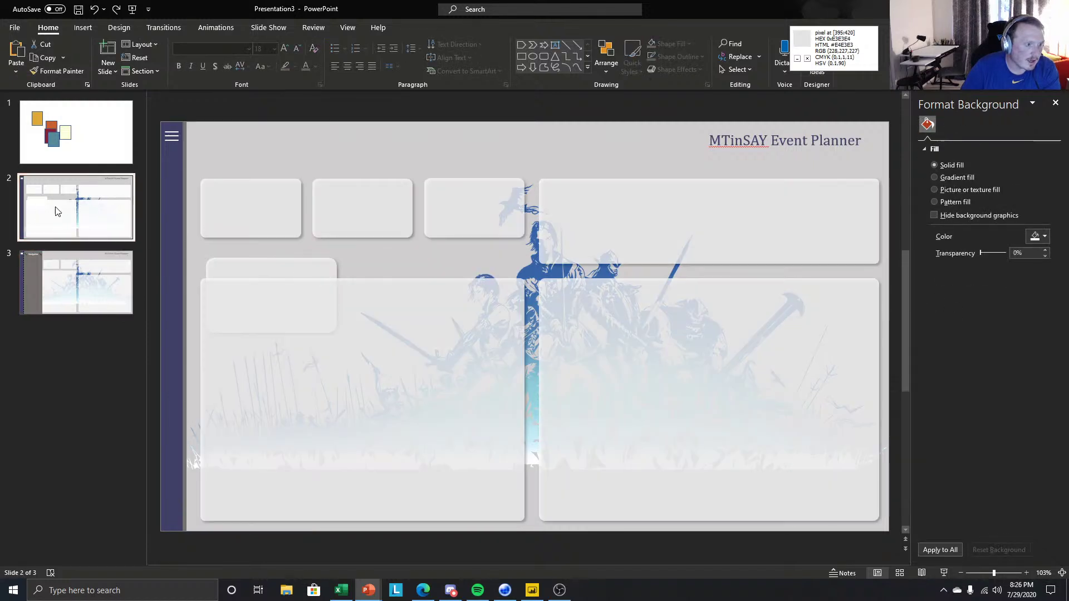
{"action": "left_click", "coordinate": [292, 263]}
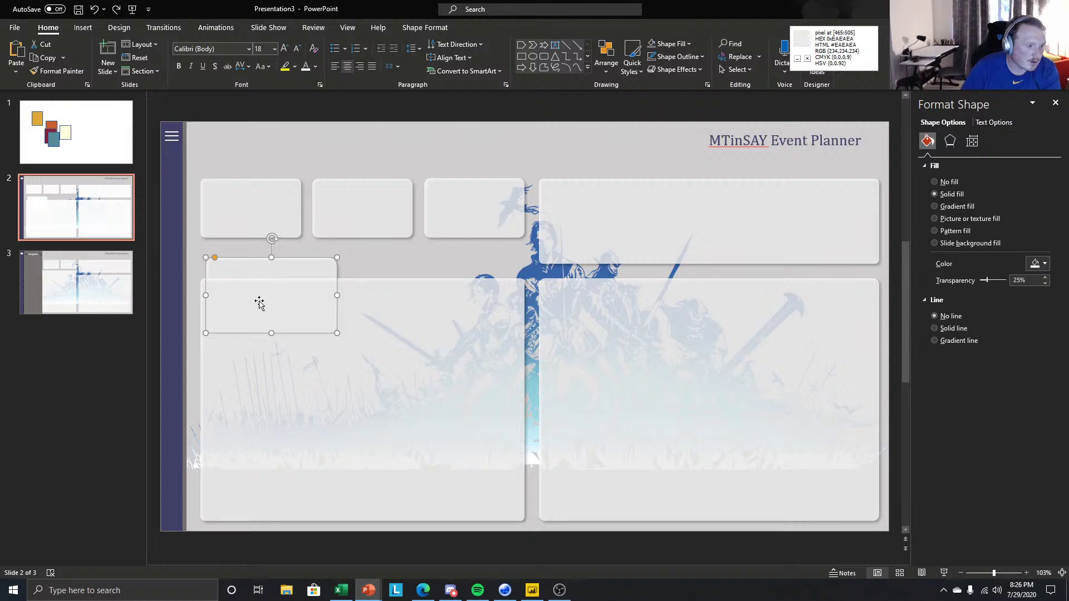
{"action": "left_click_drag", "start_coordinate": [270, 332], "coordinate": [268, 281]}
{"action": "left_click_drag", "start_coordinate": [210, 258], "coordinate": [215, 258]}
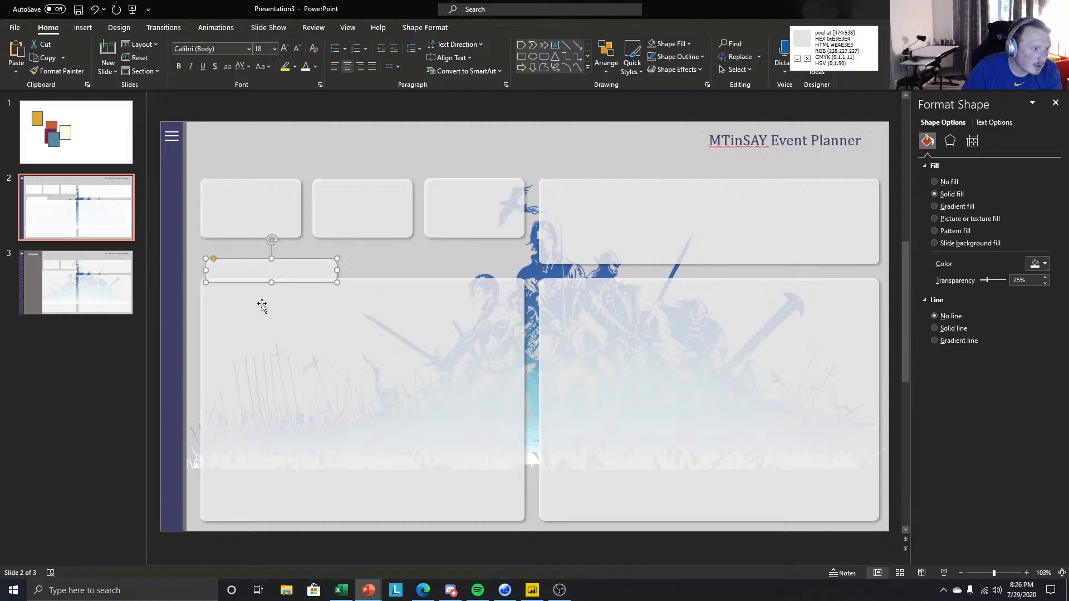
{"action": "left_click", "coordinate": [98, 393]}
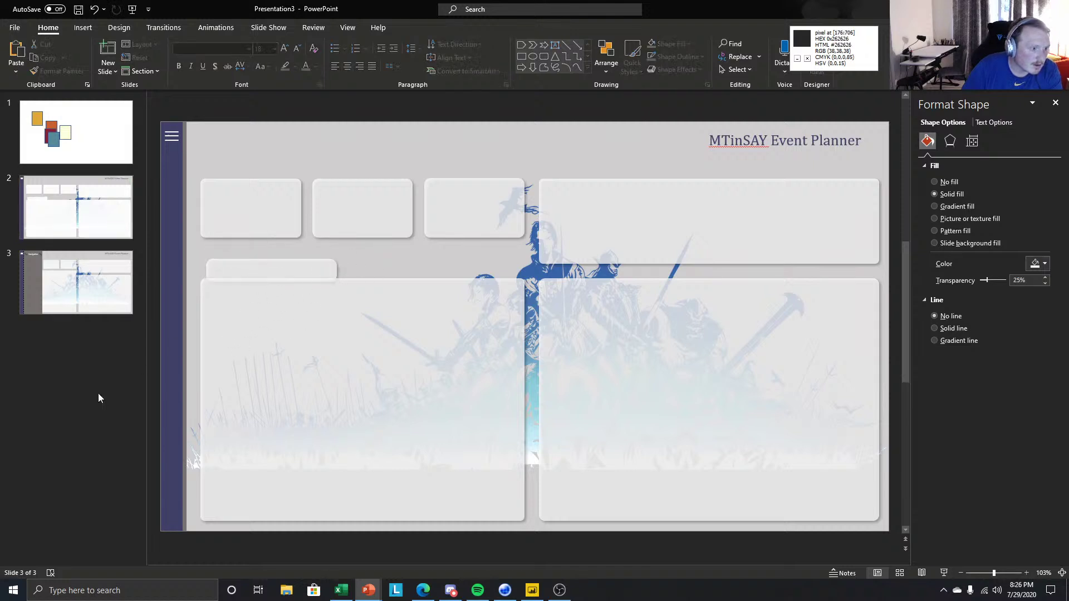
Move the shortened tab shape slightly down over the large panel's upper edge.
{"action": "left_click", "coordinate": [78, 226]}
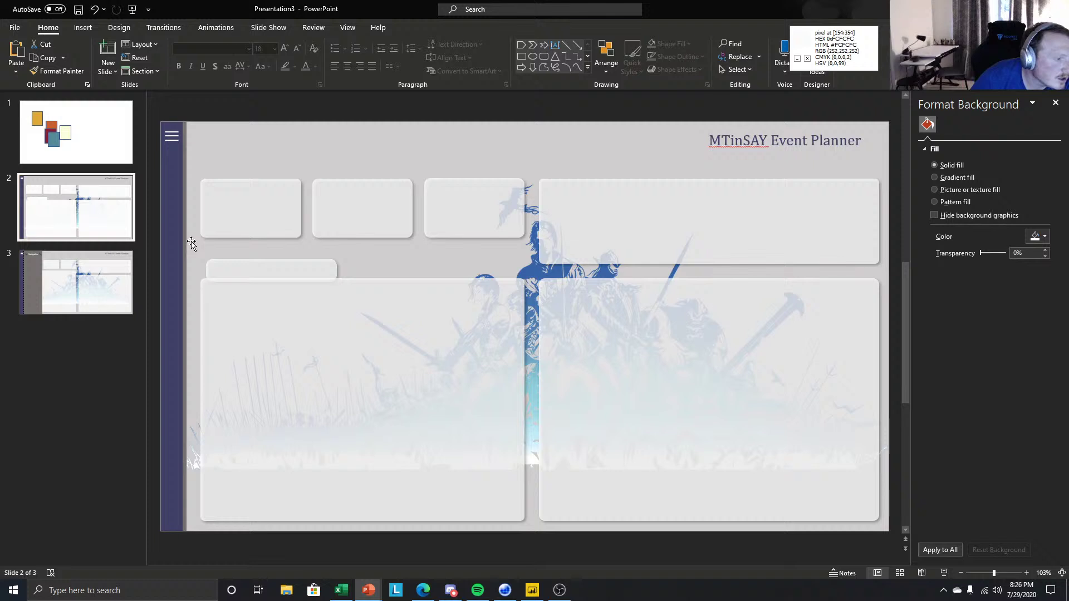
{"action": "left_click", "coordinate": [316, 260]}
{"action": "left_click_drag", "start_coordinate": [315, 261], "coordinate": [316, 263]}
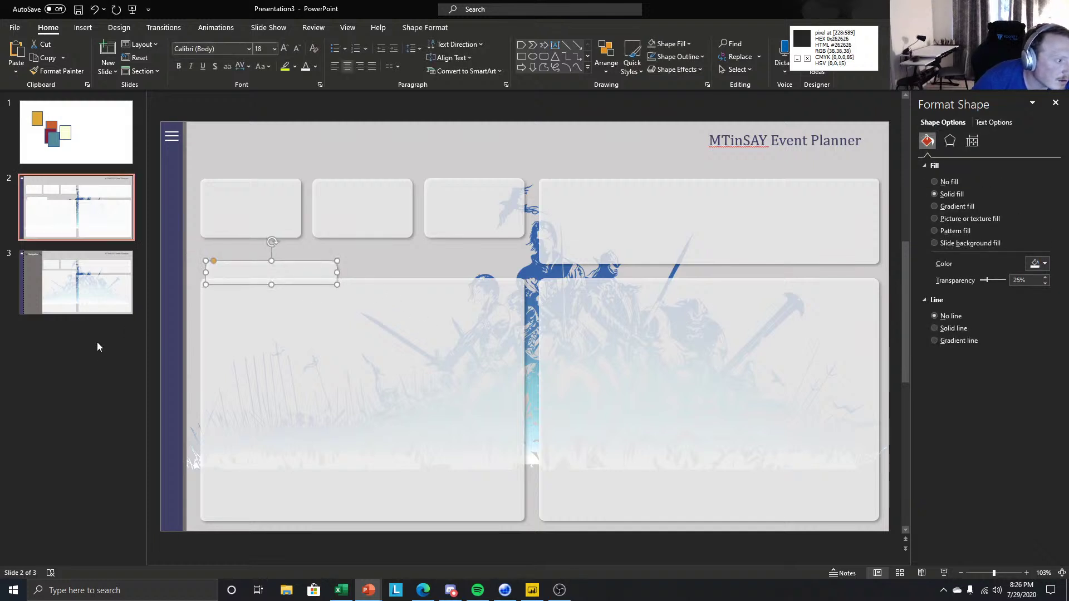
{"action": "left_click", "coordinate": [127, 378]}
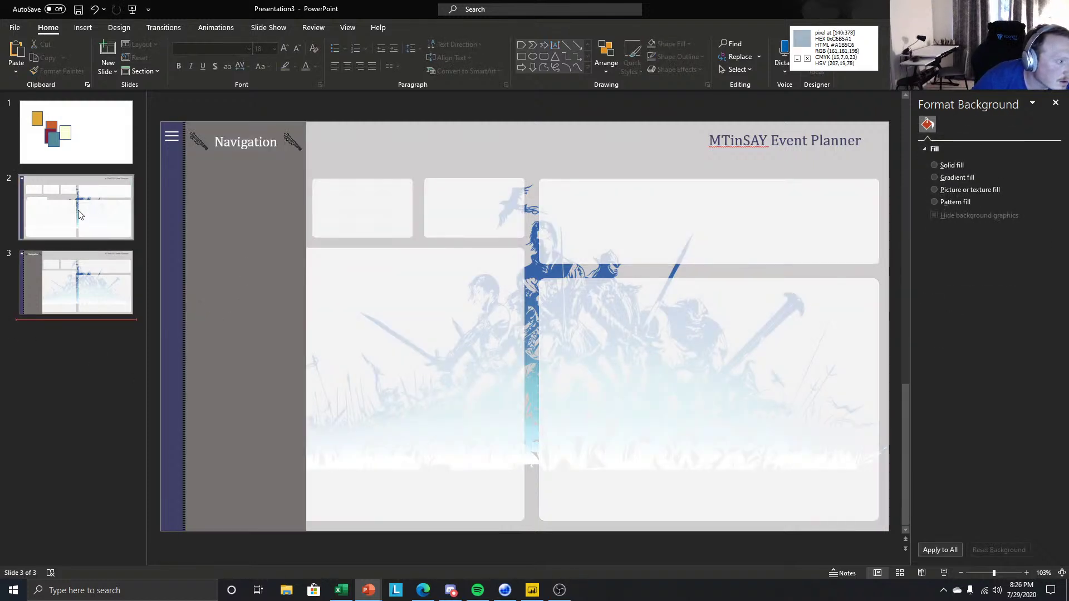
Set the fill transparency of the small tab shape on slide 2 to 0%.
{"action": "left_click", "coordinate": [78, 210]}
{"action": "left_click", "coordinate": [284, 268]}
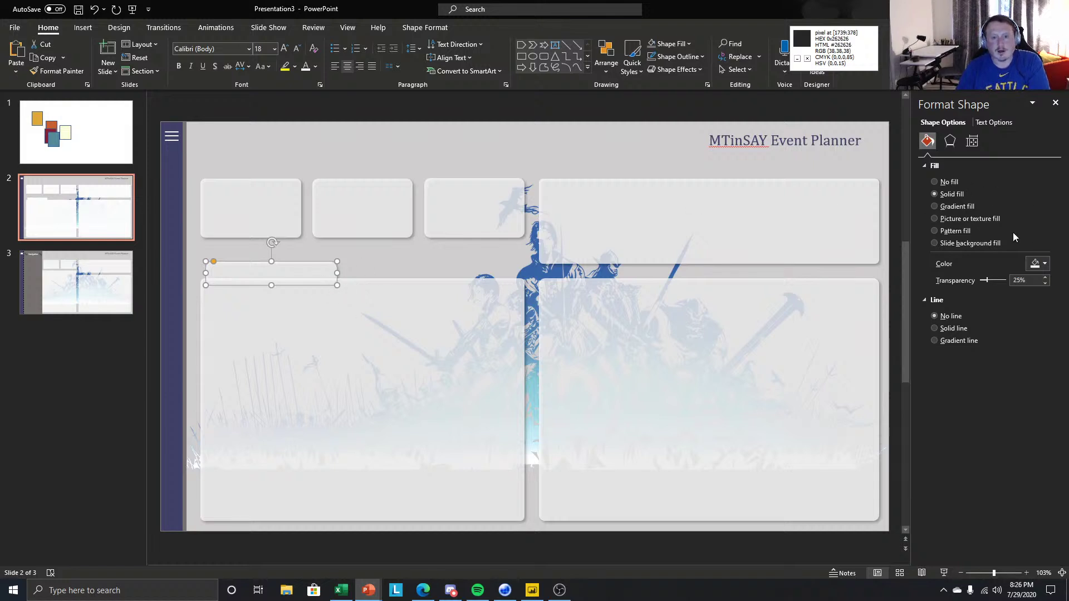
{"action": "left_click", "coordinate": [1046, 283]}
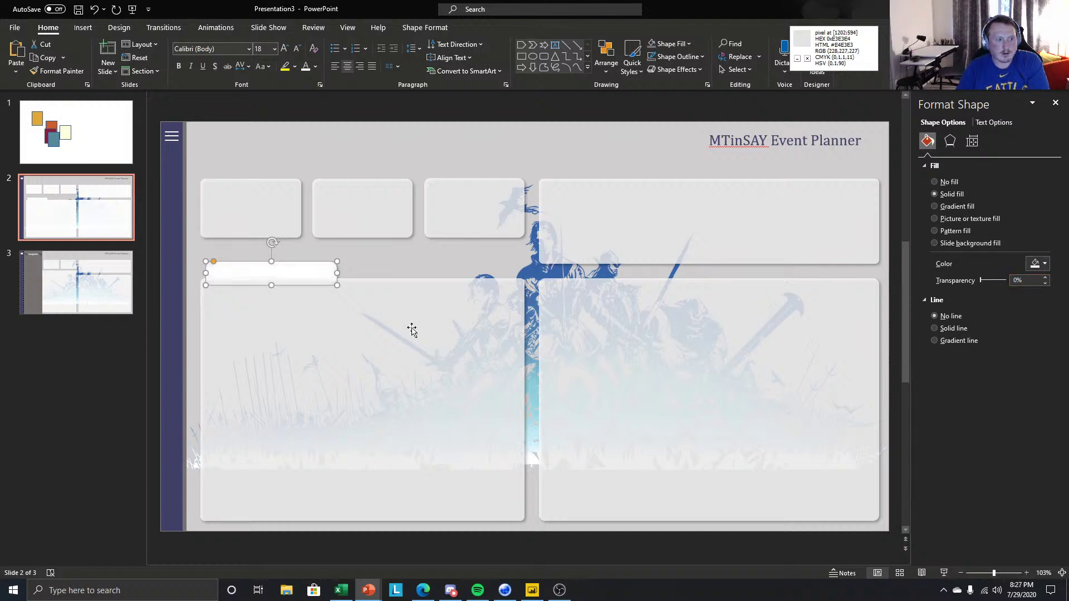
Shorten the small tab shape on slide 2 from below so it ends at the large panel's upper edge.
{"action": "left_click", "coordinate": [417, 111]}
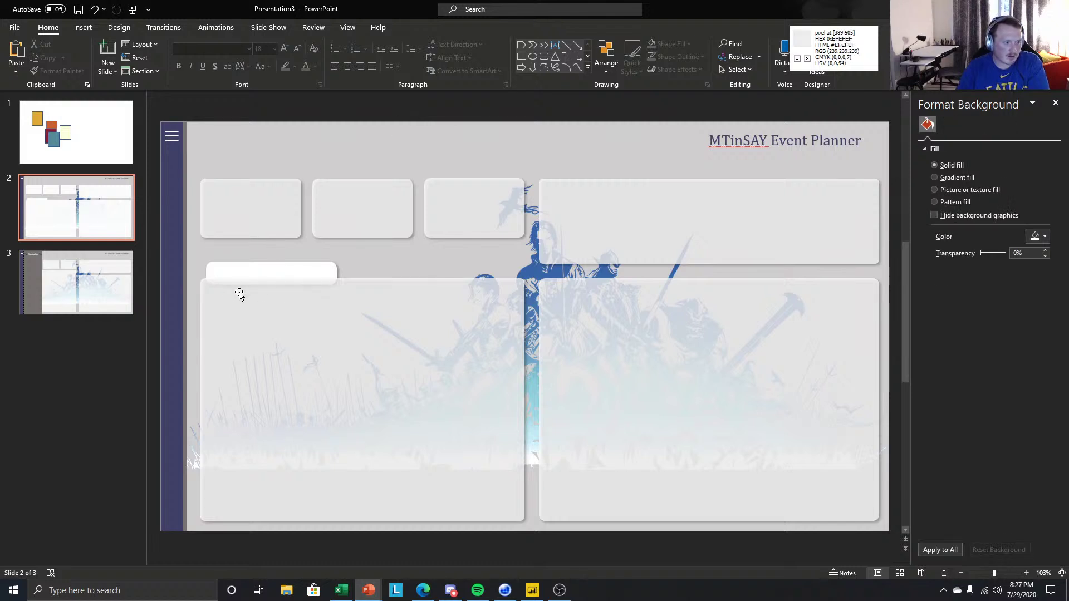
{"action": "left_click", "coordinate": [410, 306]}
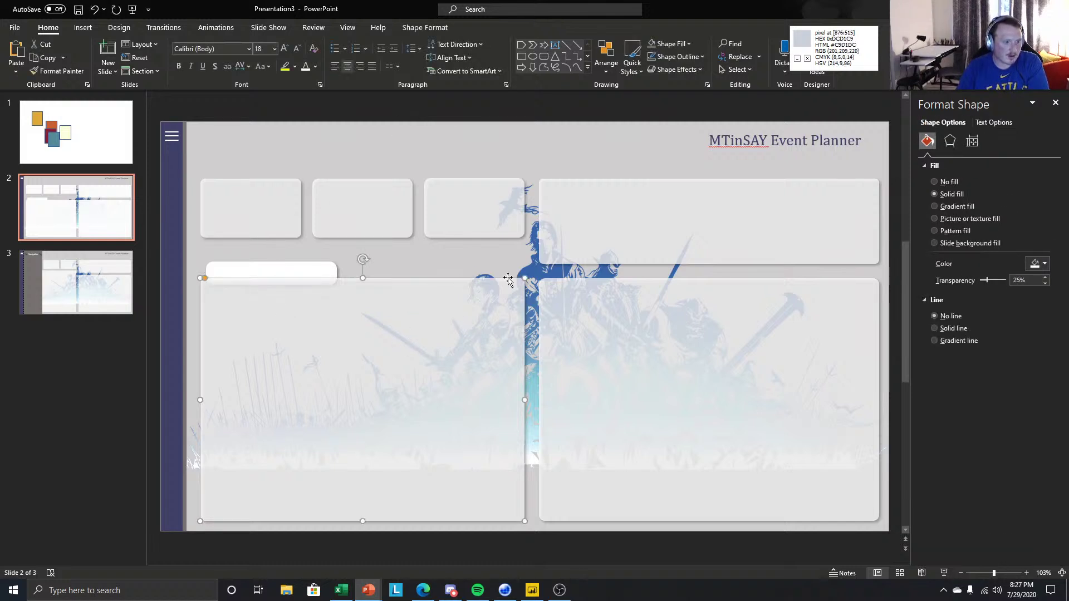
{"action": "left_click", "coordinate": [230, 270]}
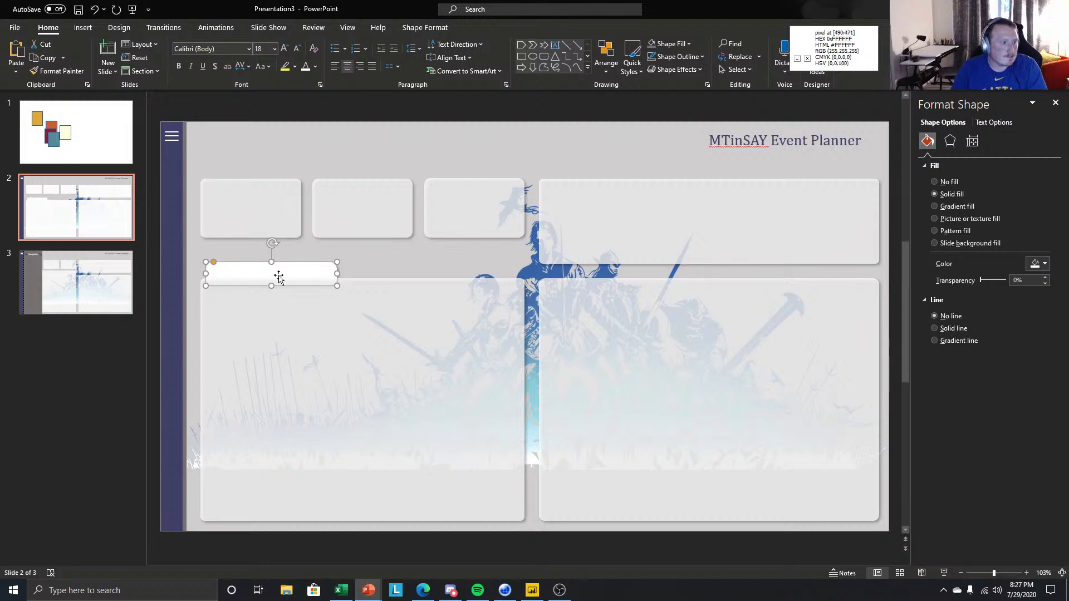
{"action": "left_click_drag", "start_coordinate": [270, 288], "coordinate": [274, 277]}
{"action": "left_click", "coordinate": [96, 373]}
{"action": "left_click", "coordinate": [99, 228]}
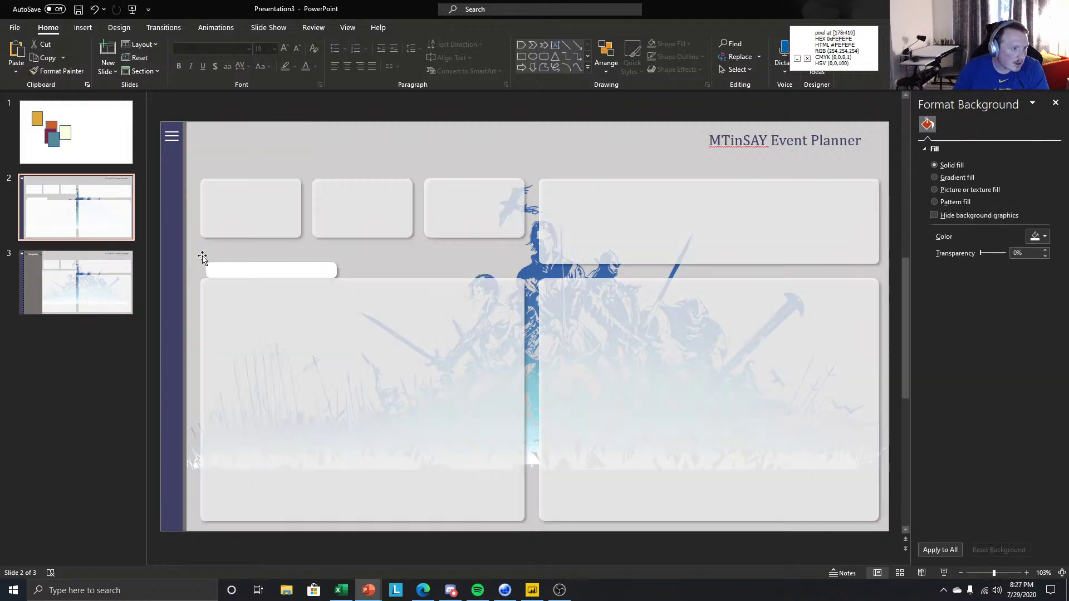
Duplicate the small tab shape on slide 2 and align the copy with its sides over its lower part.
{"action": "left_click", "coordinate": [238, 268]}
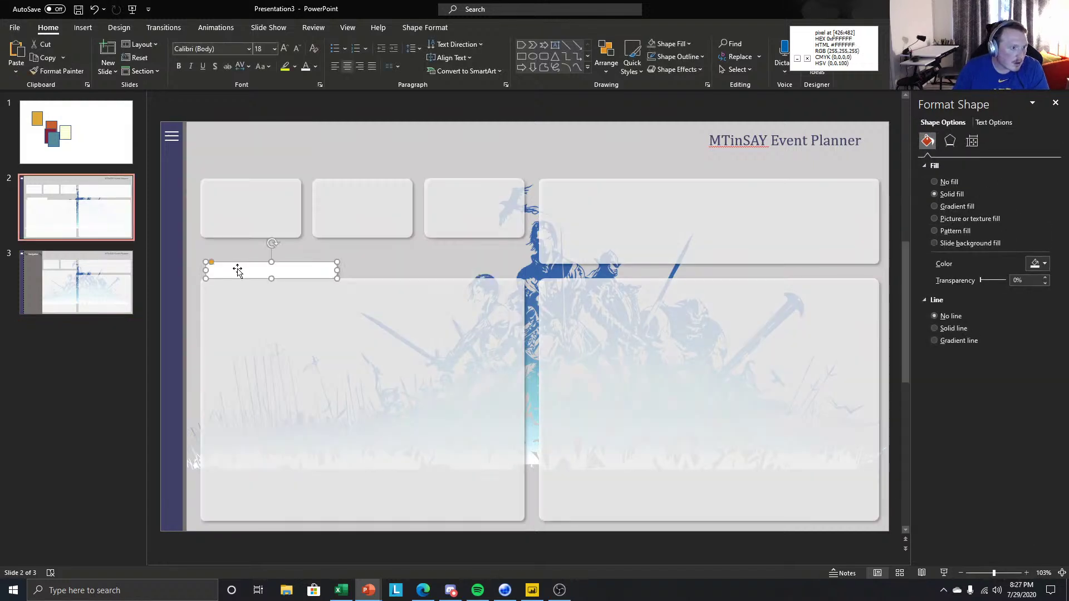
{"action": "key", "text": "ctrl+c"}
{"action": "key", "text": "ctrl+v"}
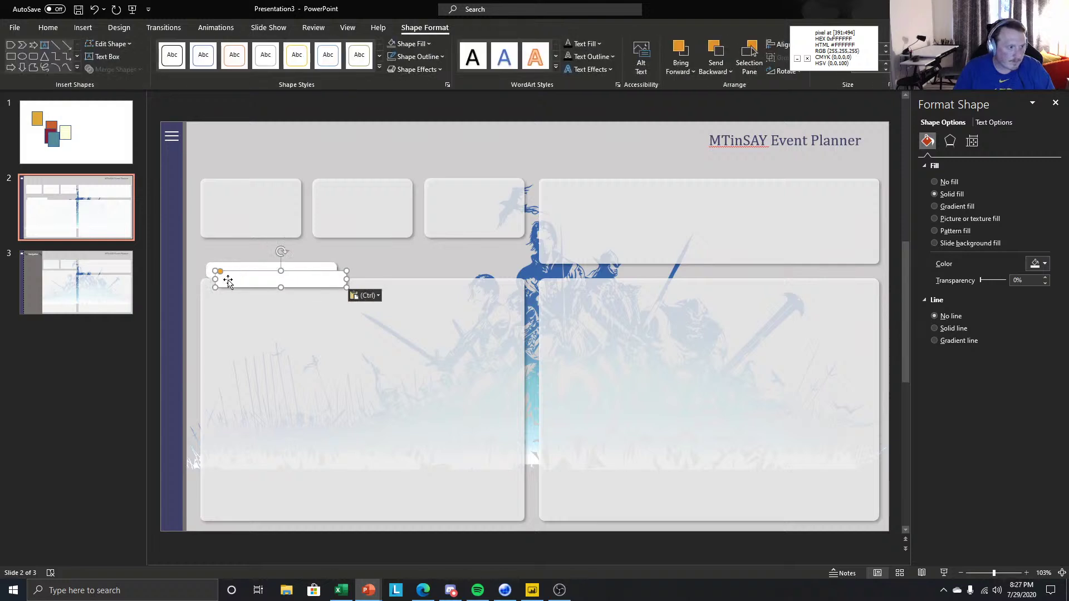
{"action": "mouse_move", "coordinate": [281, 288]}
{"action": "left_mouse_down"}
{"action": "mouse_move", "coordinate": [226, 272]}
{"action": "mouse_move", "coordinate": [271, 289]}
{"action": "left_mouse_up"}
Remove the corner rounding of the tab copy and shorten it from below to the large panel's upper edge.
{"action": "left_click_drag", "start_coordinate": [212, 269], "coordinate": [206, 269]}
{"action": "left_click_drag", "start_coordinate": [270, 286], "coordinate": [271, 281]}
{"action": "left_click", "coordinate": [118, 380]}
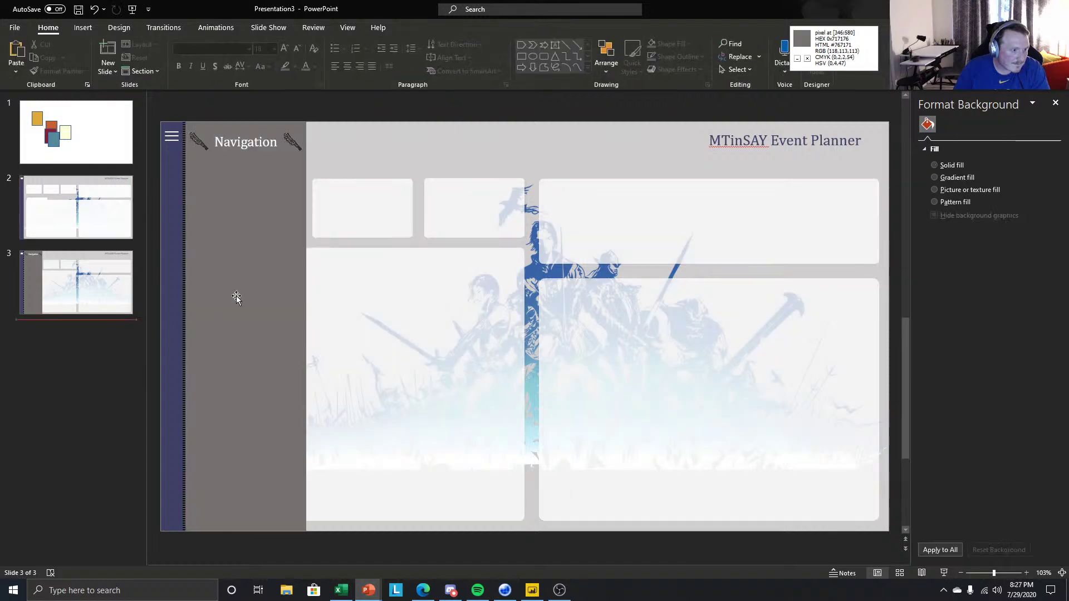
Nudge the square-cornered tab copy slightly upward and remove its shadow.
{"action": "key", "text": "Up"}
{"action": "left_click", "coordinate": [293, 279]}
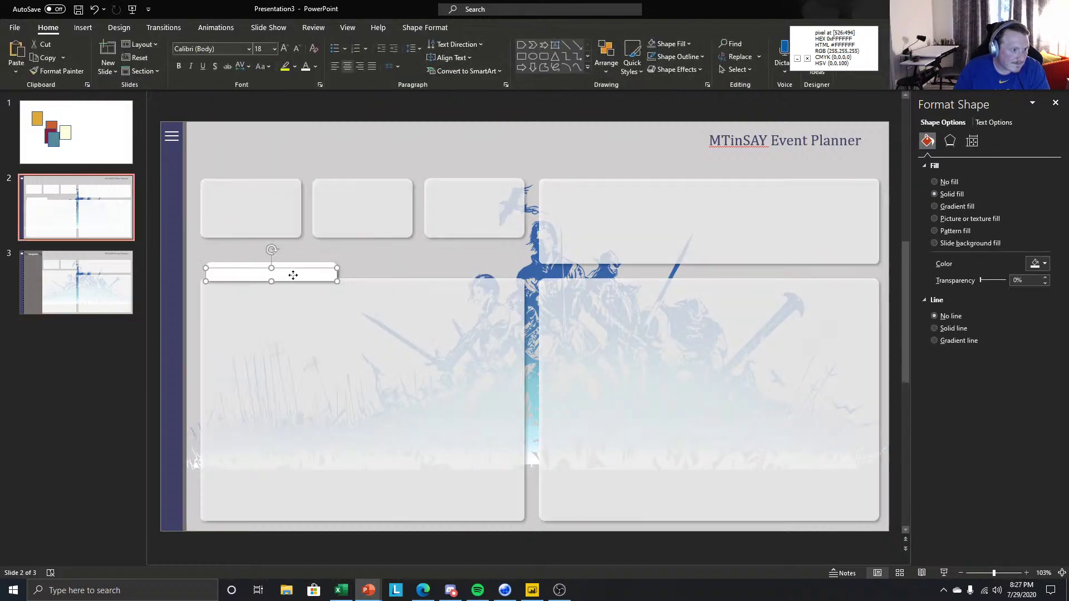
{"action": "left_click", "coordinate": [950, 141]}
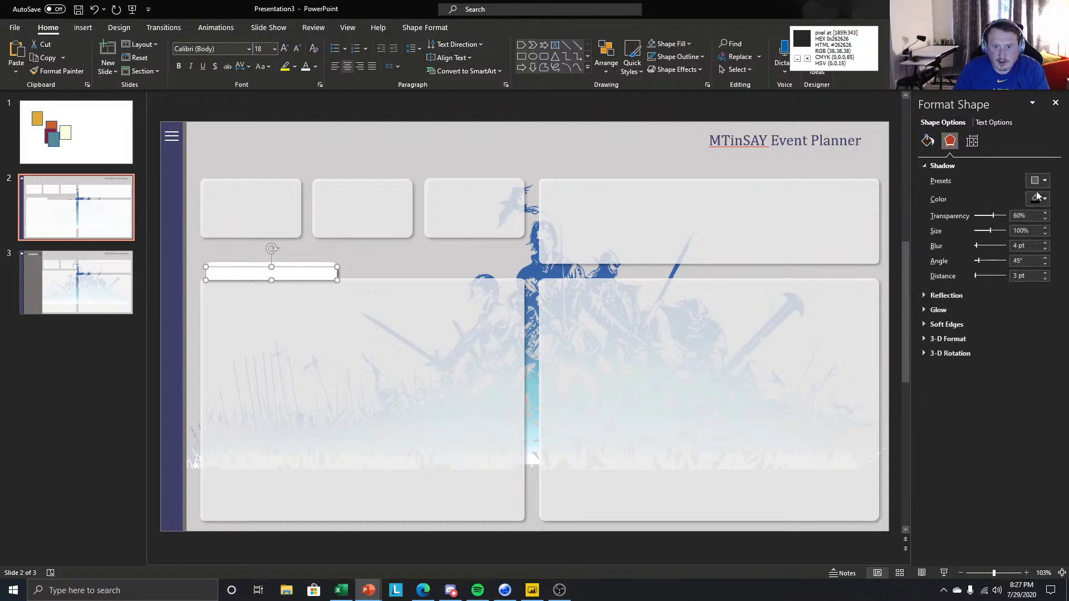
{"action": "left_click", "coordinate": [1039, 181]}
{"action": "left_click", "coordinate": [989, 220]}
{"action": "left_click", "coordinate": [99, 399]}
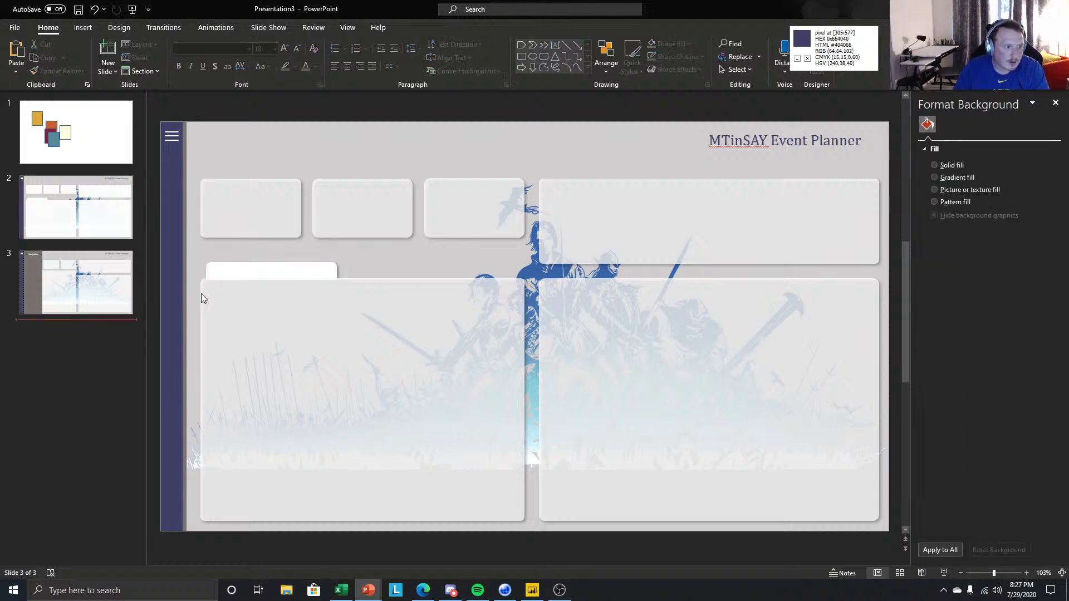
{"action": "scroll", "coordinate": [201, 295], "scroll_direction": "down", "scroll_amount": 1}
{"action": "scroll", "coordinate": [220, 264], "scroll_direction": "up", "scroll_amount": 1}
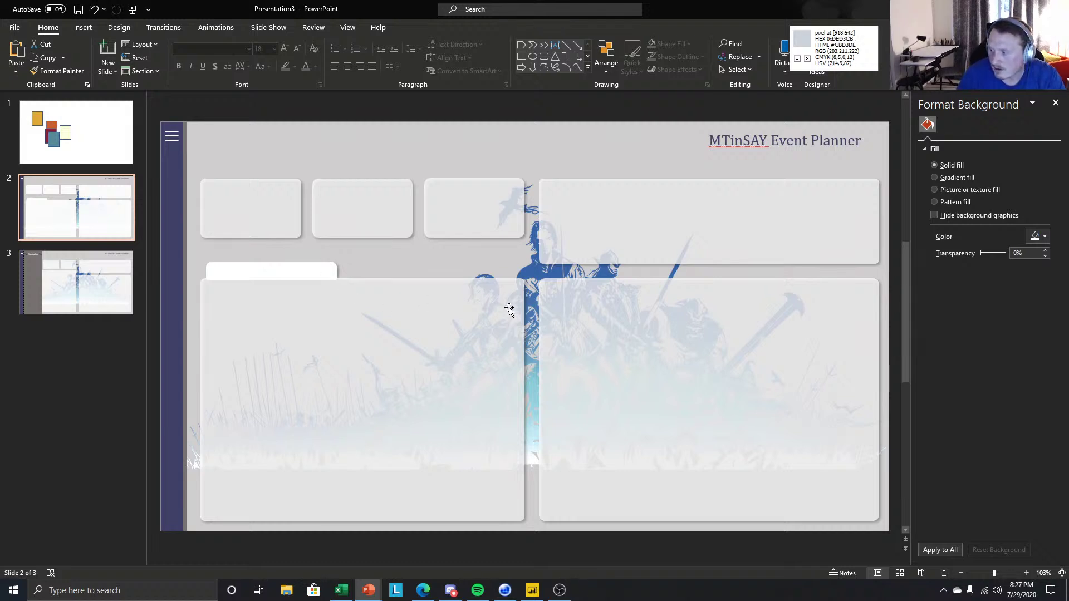
Trim the square-cornered tab copy slightly from below so it no longer overlaps the large panel.
{"action": "left_click", "coordinate": [264, 280]}
{"action": "left_click", "coordinate": [44, 361]}
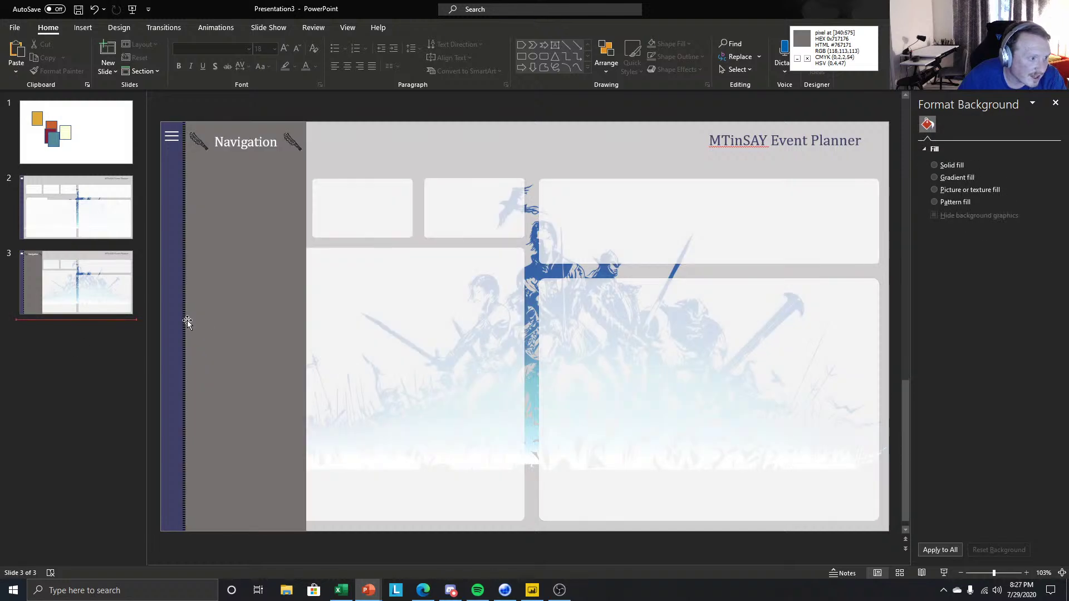
{"action": "left_click", "coordinate": [77, 207]}
{"action": "left_click", "coordinate": [275, 277]}
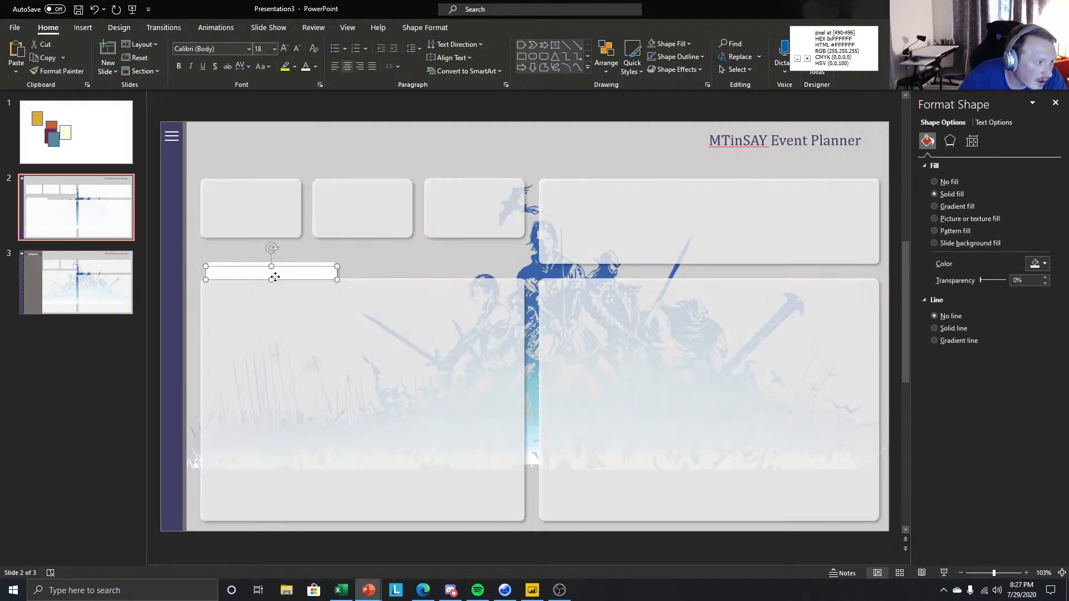
{"action": "left_click_drag", "start_coordinate": [271, 279], "coordinate": [270, 278]}
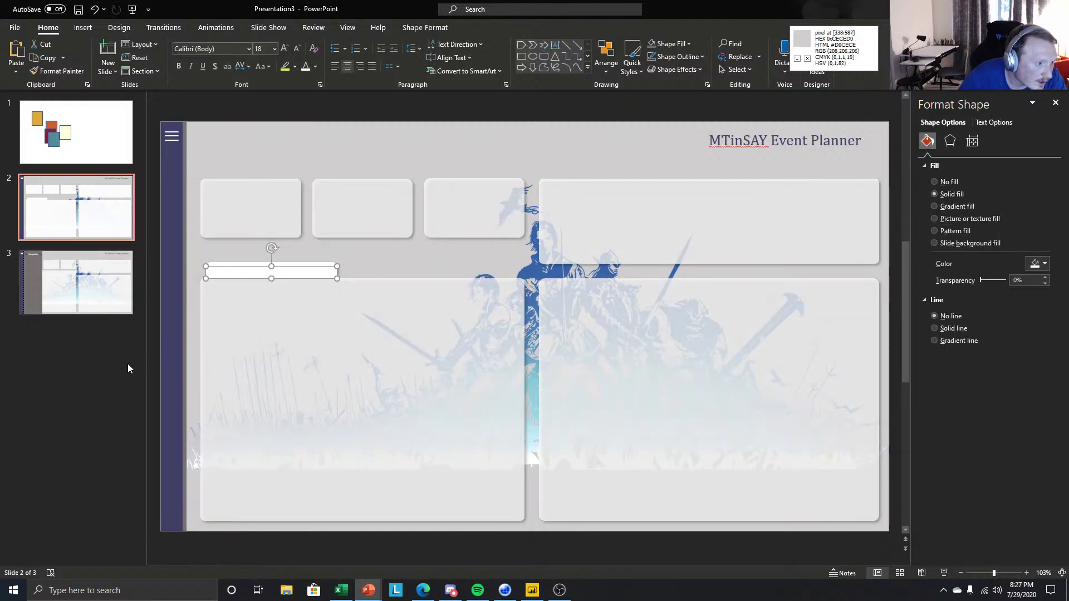
{"action": "left_click", "coordinate": [68, 386]}
{"action": "left_click", "coordinate": [88, 210]}
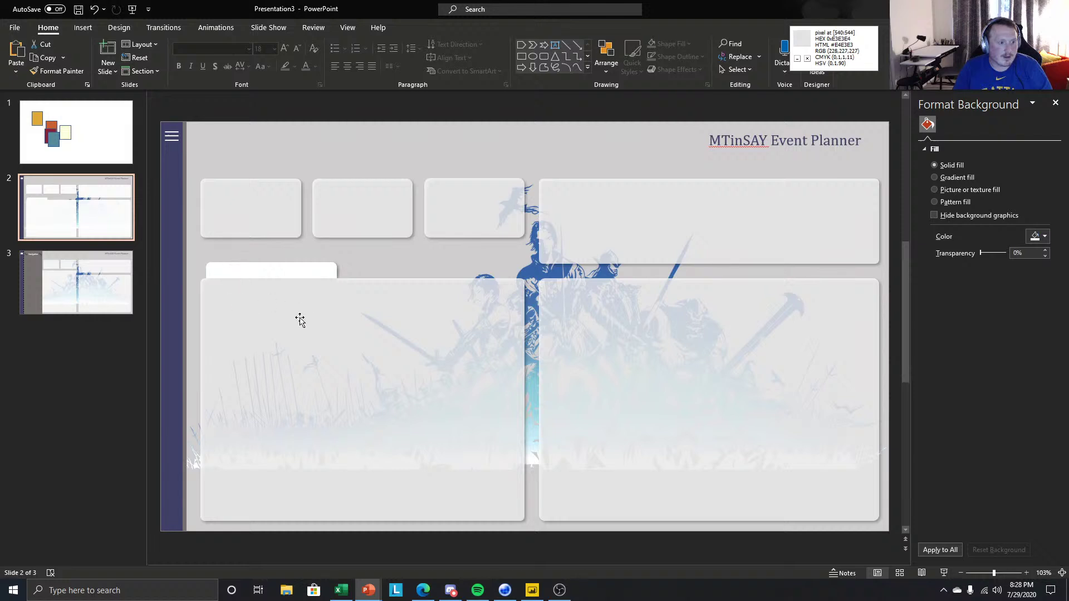
Save all objects on slide 2 as a PNG picture named FF BG 1 on the Desktop, replacing the existing file.
{"action": "left_click", "coordinate": [319, 333]}
{"action": "key", "text": "ctrl+a"}
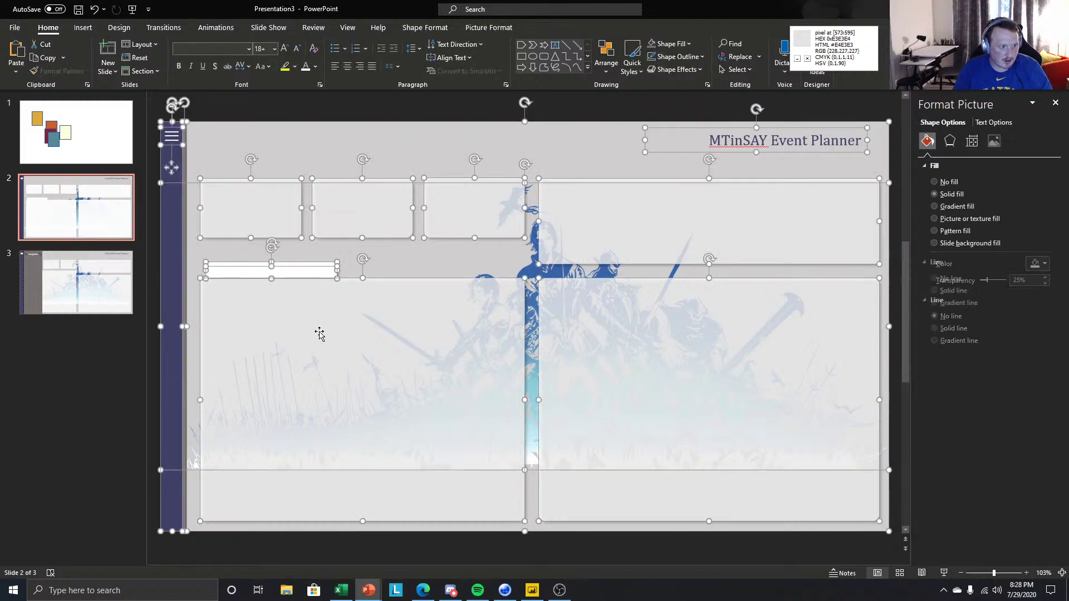
{"action": "right_click", "coordinate": [319, 333]}
{"action": "left_click", "coordinate": [362, 474]}
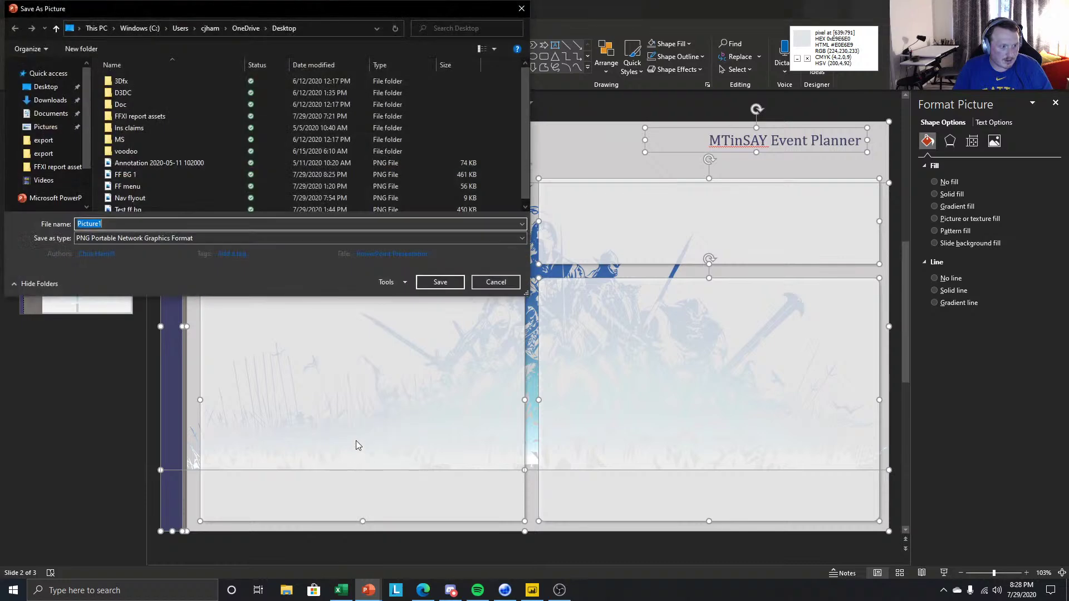
{"action": "left_click", "coordinate": [149, 175]}
{"action": "left_click", "coordinate": [447, 283]}
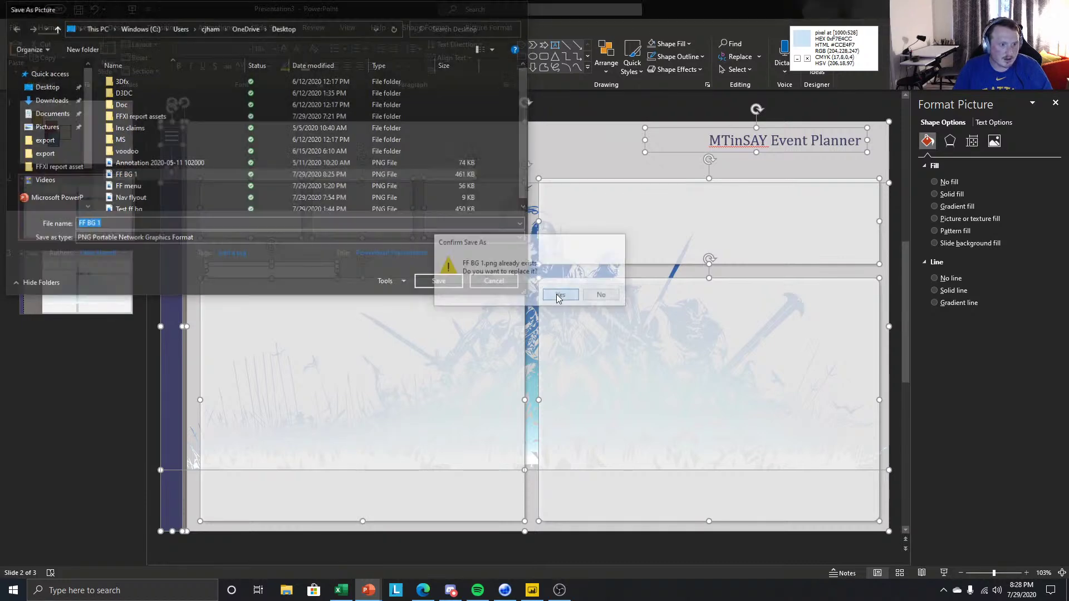
{"action": "left_click", "coordinate": [560, 295]}
Switch to Power BI Desktop and replace Page 8's background image with the new FF BG 1.png, setting Image Fit to Fit.
{"action": "left_click", "coordinate": [532, 590]}
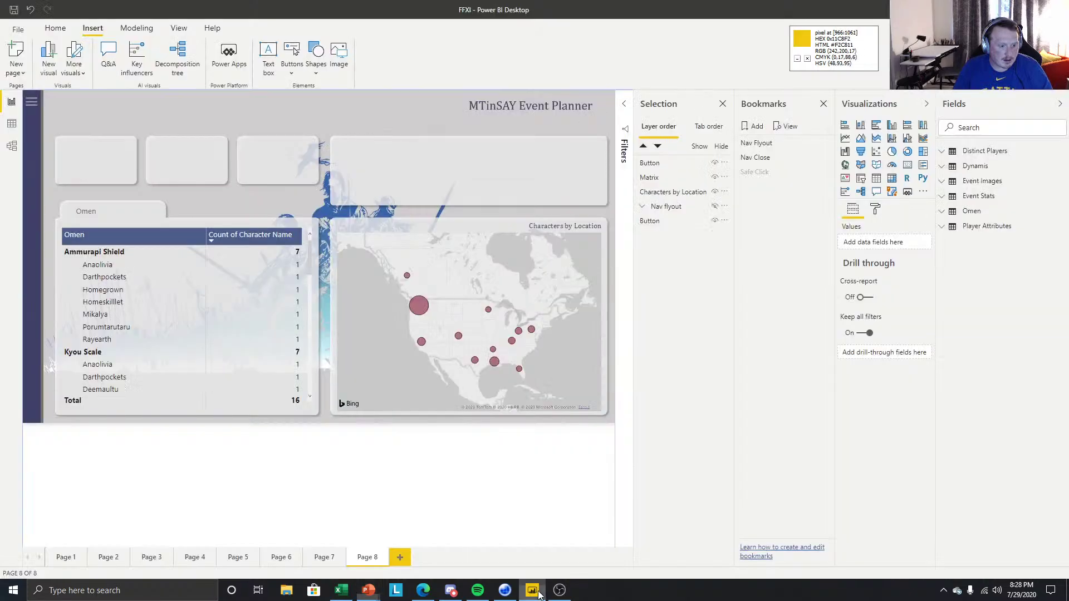
{"action": "left_click", "coordinate": [876, 209]}
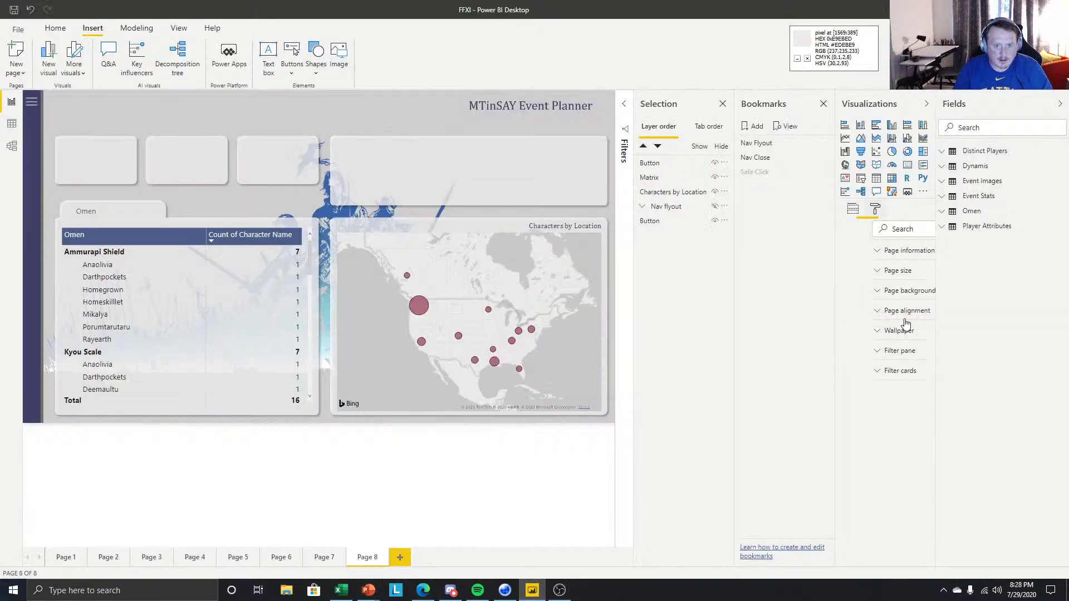
{"action": "left_click", "coordinate": [880, 290]}
{"action": "left_click", "coordinate": [908, 392]}
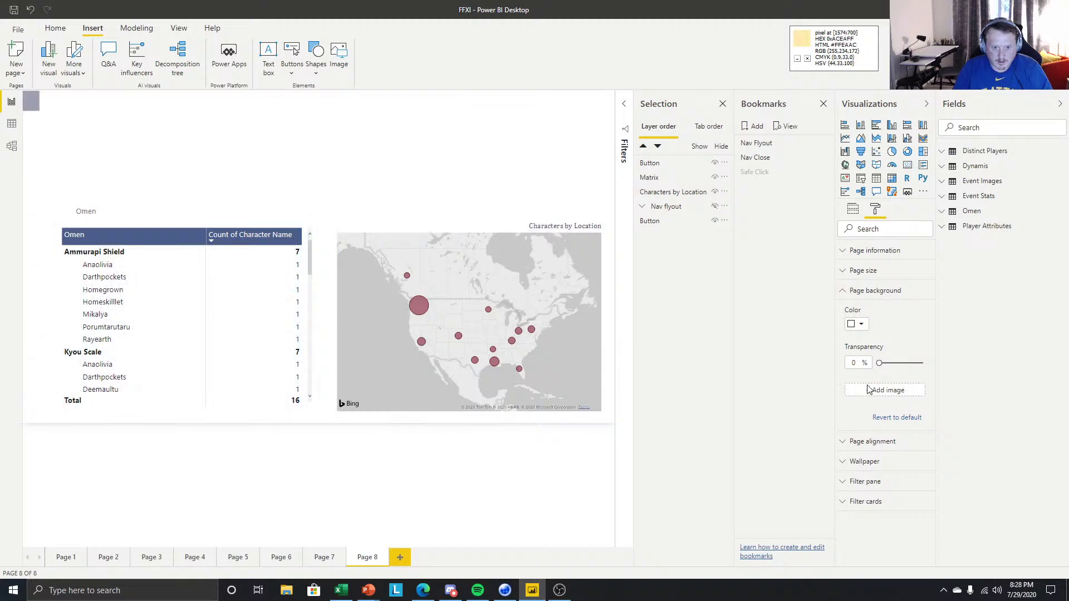
{"action": "left_click", "coordinate": [909, 391]}
{"action": "left_click", "coordinate": [146, 174]}
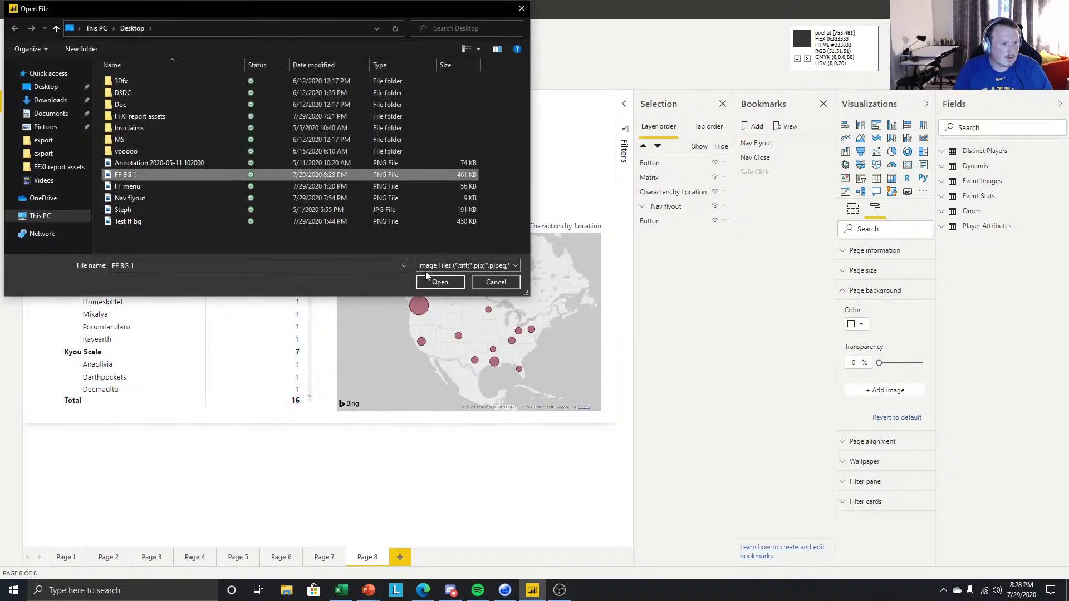
{"action": "left_click", "coordinate": [428, 282]}
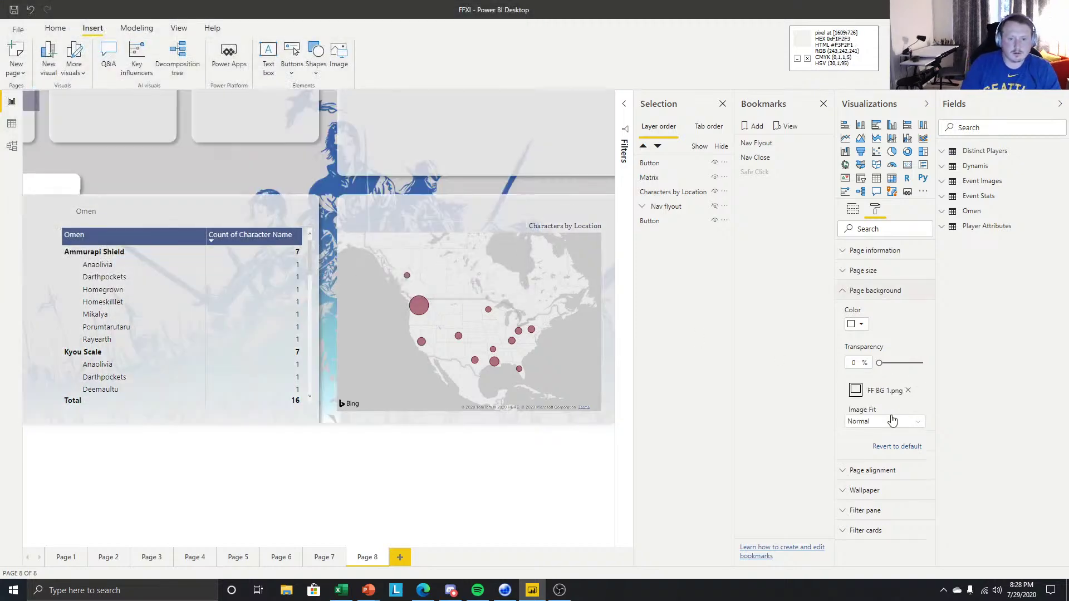
{"action": "left_click", "coordinate": [892, 420]}
{"action": "left_click", "coordinate": [876, 443]}
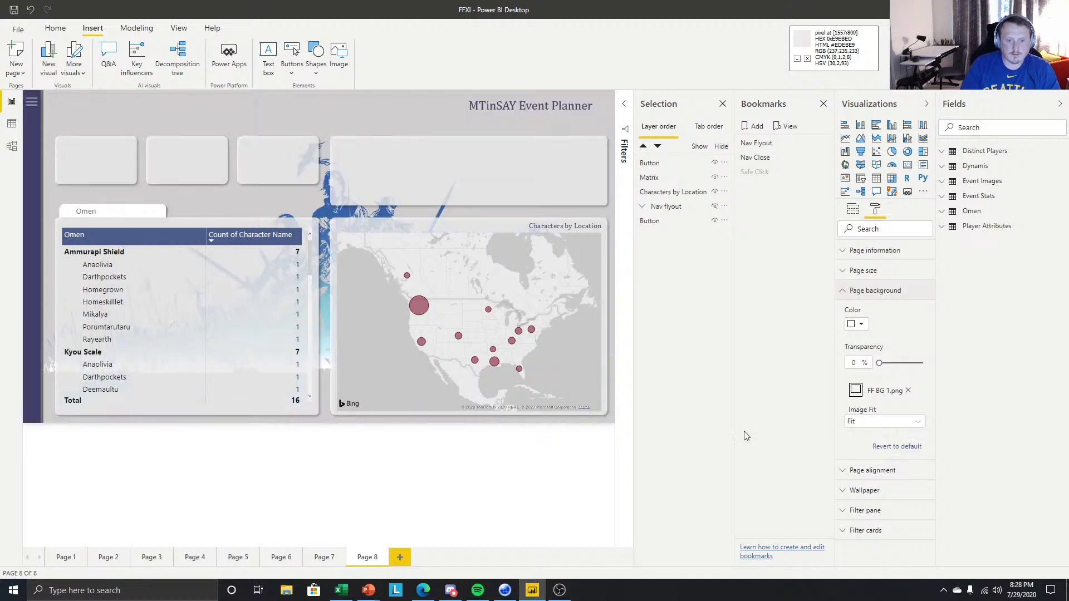
Move the Omen button slightly down on its tab and turn on its outline with 10 px round edges.
{"action": "left_click", "coordinate": [96, 211]}
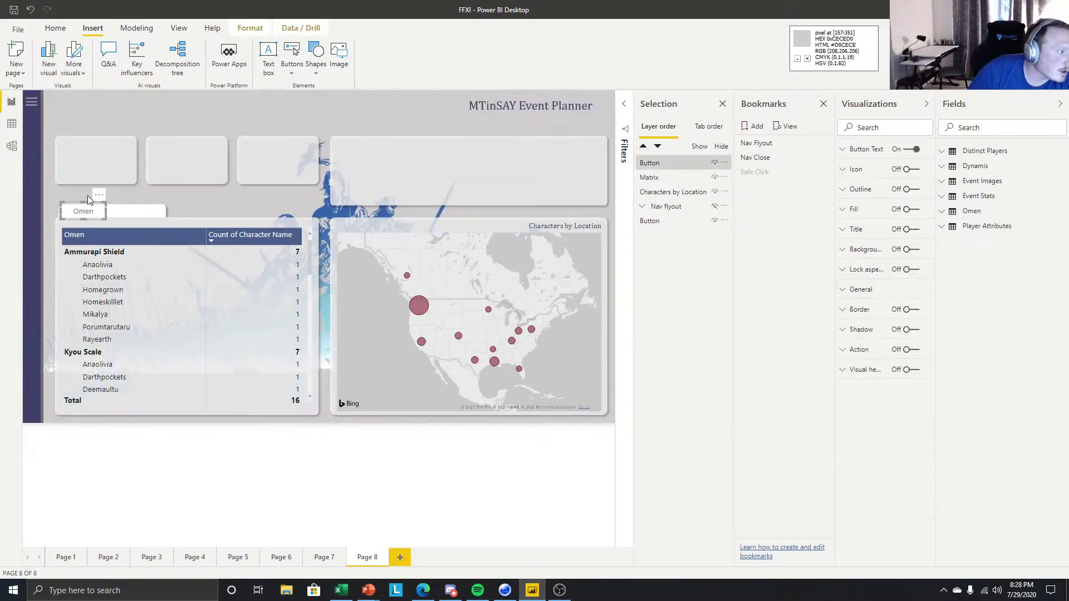
{"action": "left_click_drag", "start_coordinate": [83, 212], "coordinate": [83, 214]}
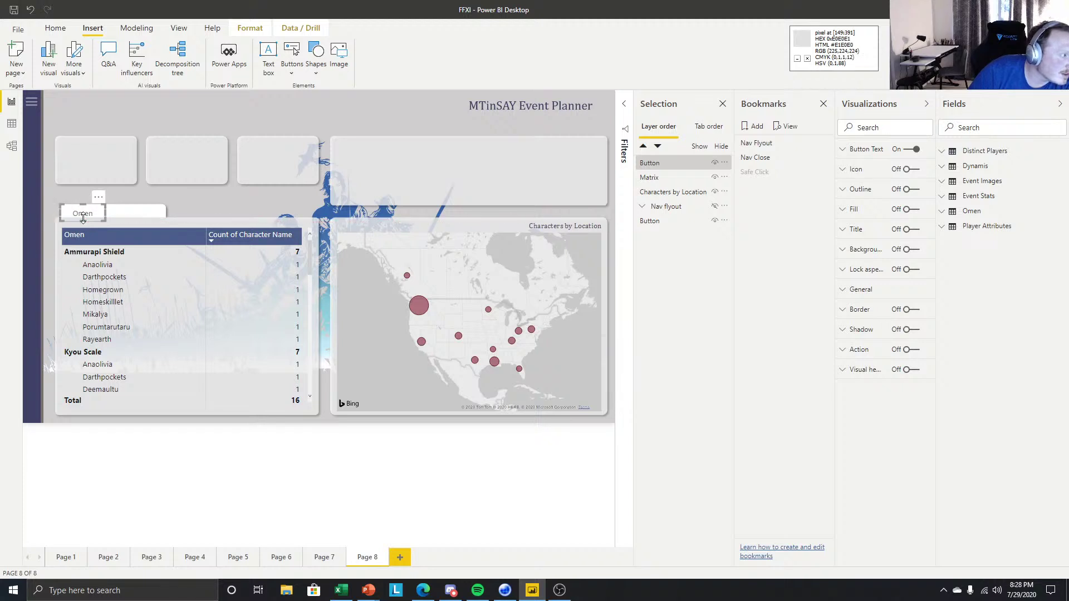
{"action": "left_click", "coordinate": [911, 189]}
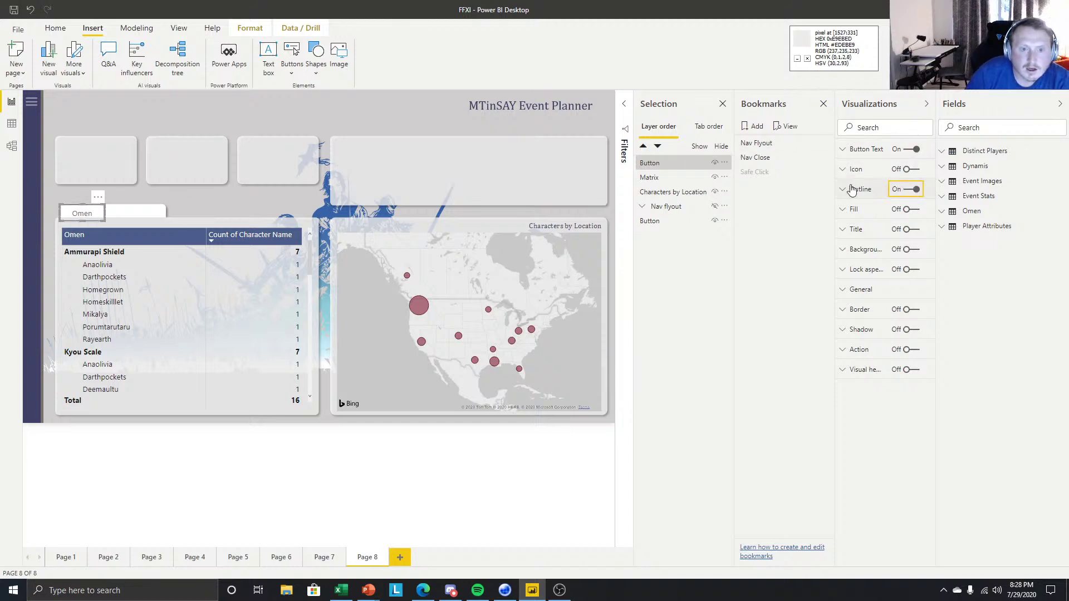
{"action": "left_click", "coordinate": [853, 189]}
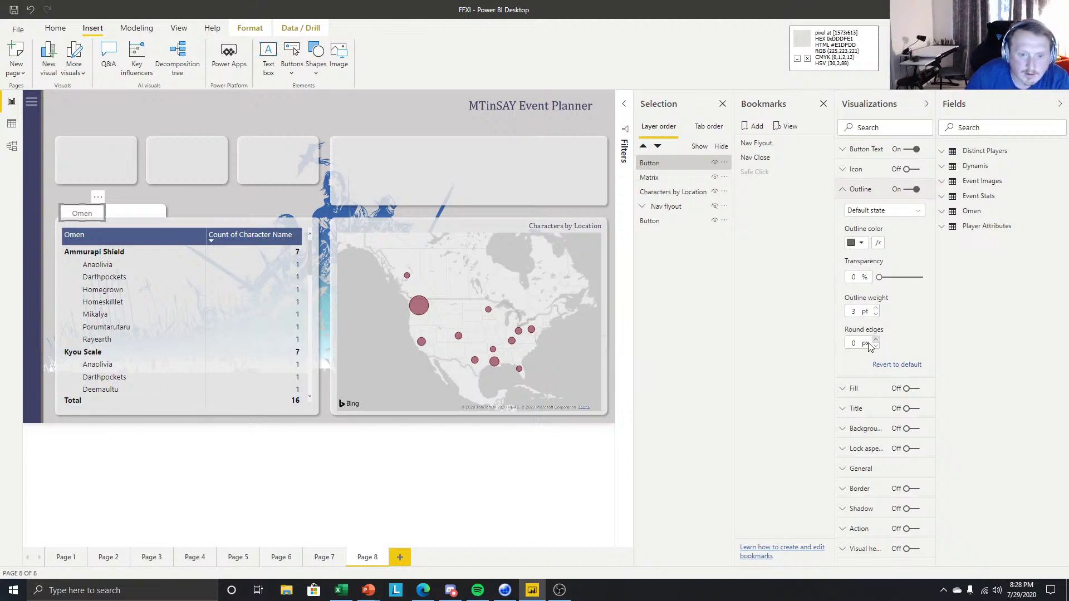
{"action": "left_click_drag", "start_coordinate": [860, 343], "coordinate": [837, 339]}
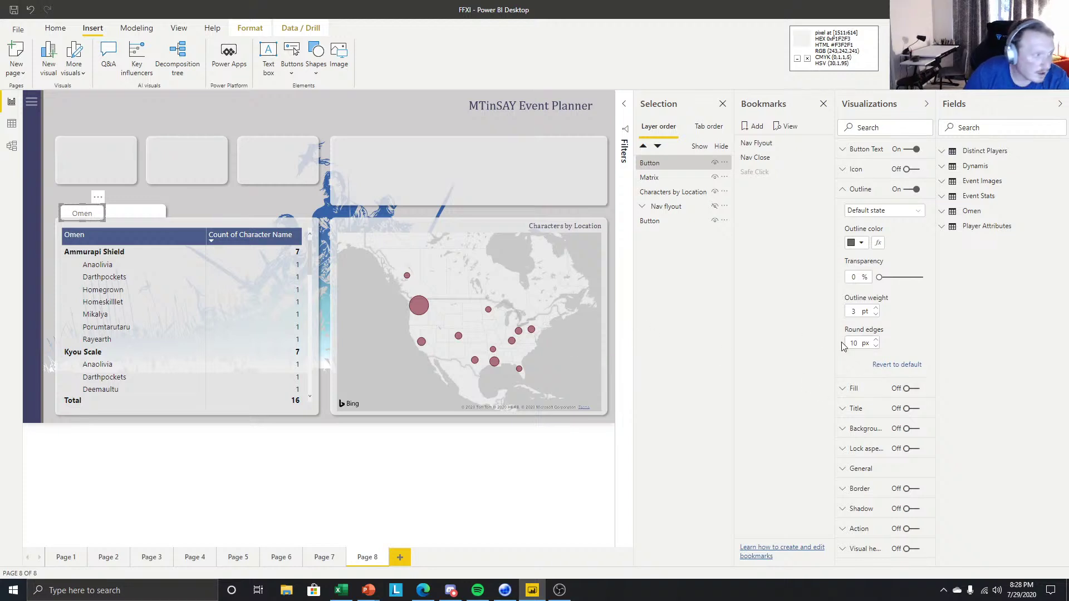
{"action": "left_click", "coordinate": [335, 453]}
Turn on the Omen button's fill and open its fill settings.
{"action": "left_click", "coordinate": [89, 215]}
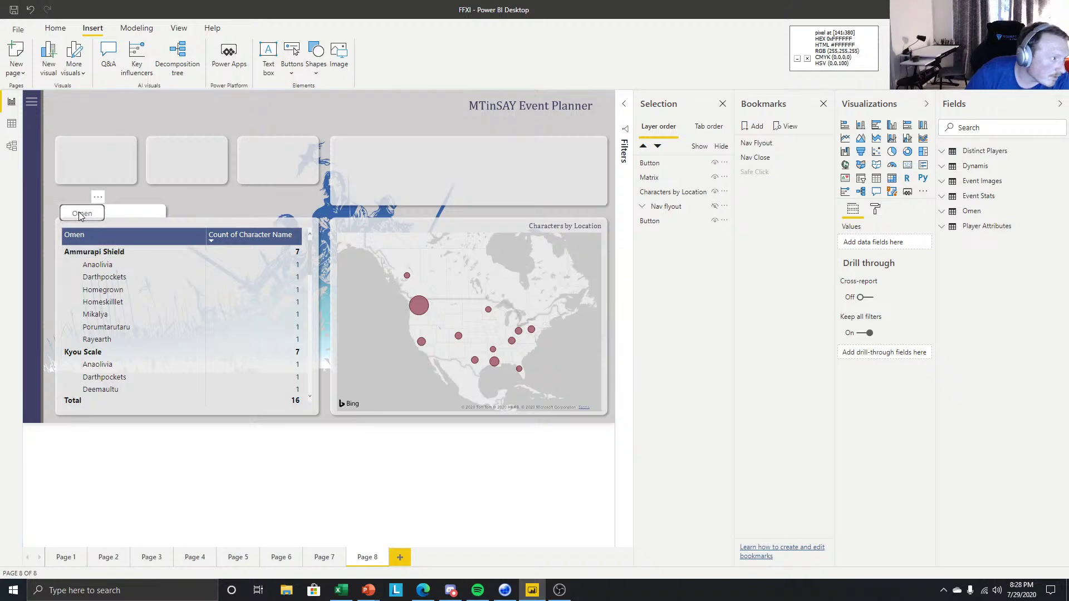
{"action": "left_click", "coordinate": [172, 522]}
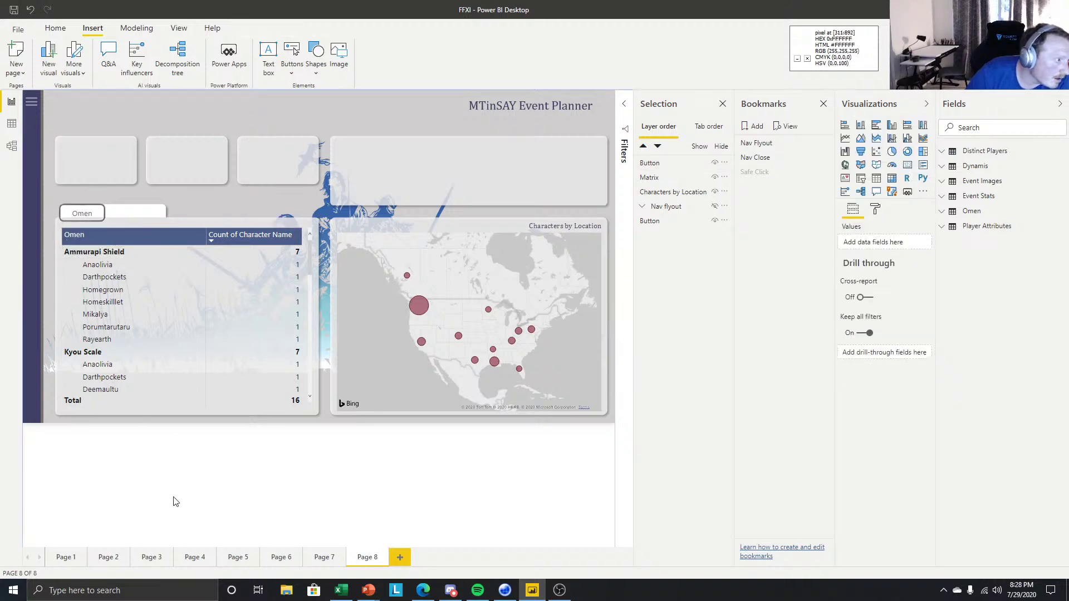
{"action": "left_click", "coordinate": [84, 214]}
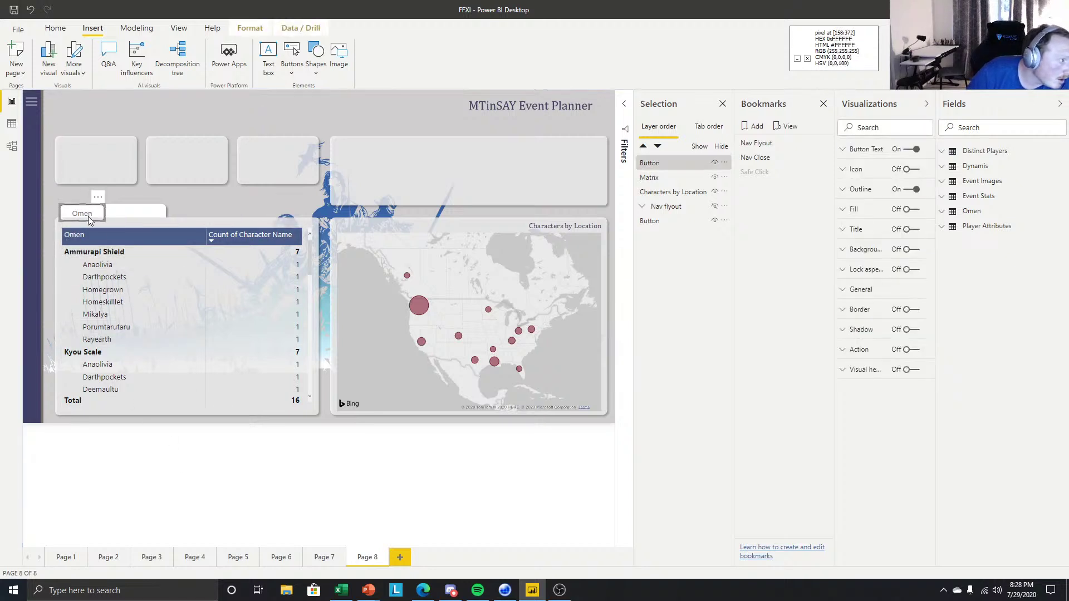
{"action": "left_click", "coordinate": [150, 433]}
{"action": "left_click", "coordinate": [83, 214]}
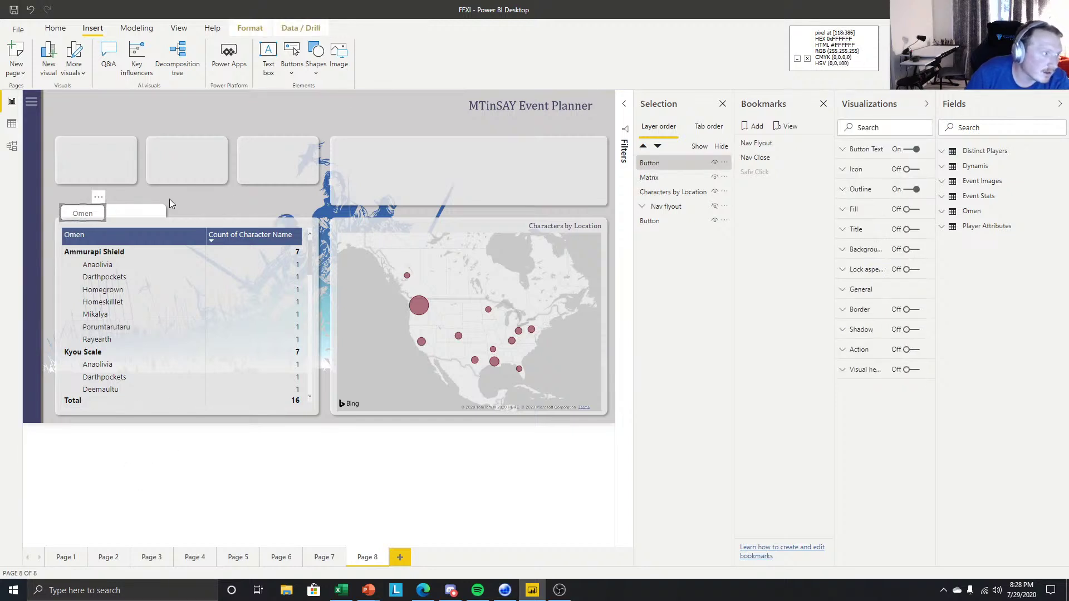
{"action": "left_click", "coordinate": [907, 209]}
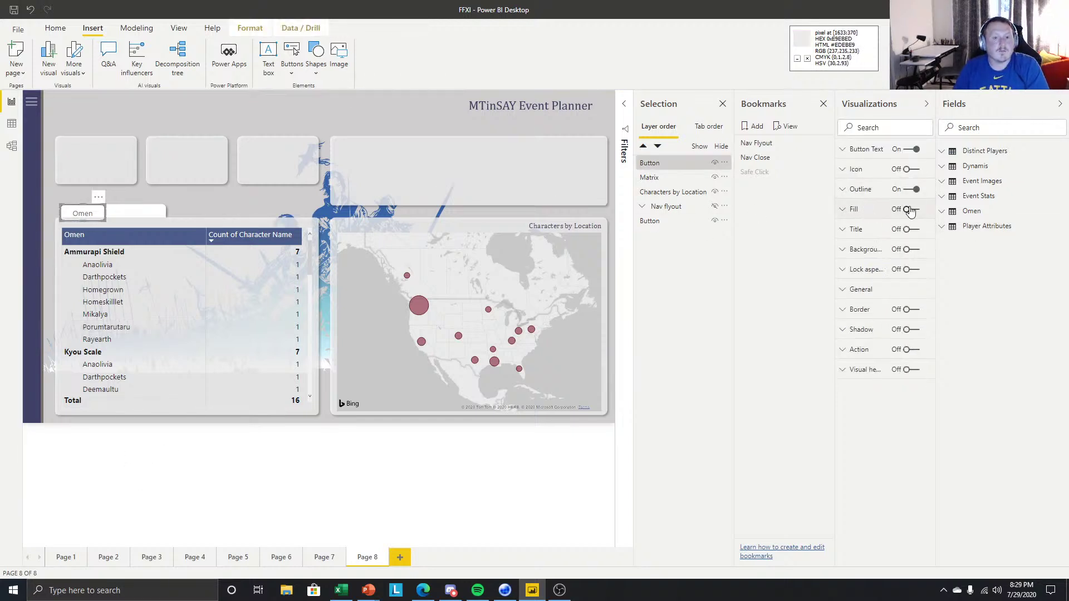
{"action": "left_click", "coordinate": [858, 210]}
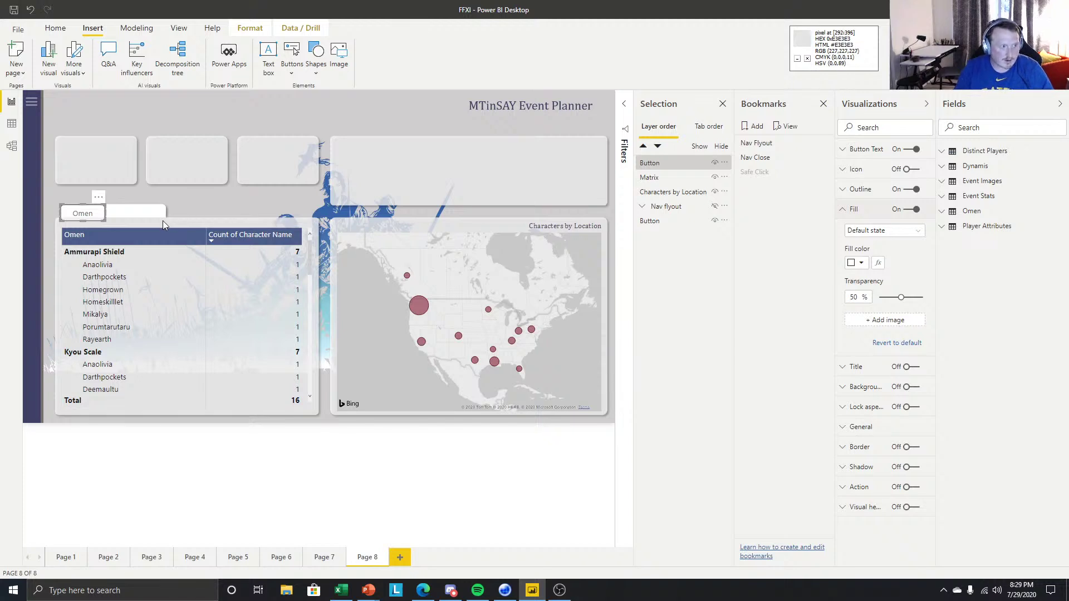
Set the Omen button's fill to a light gray color with 0% transparency.
{"action": "left_click", "coordinate": [858, 263]}
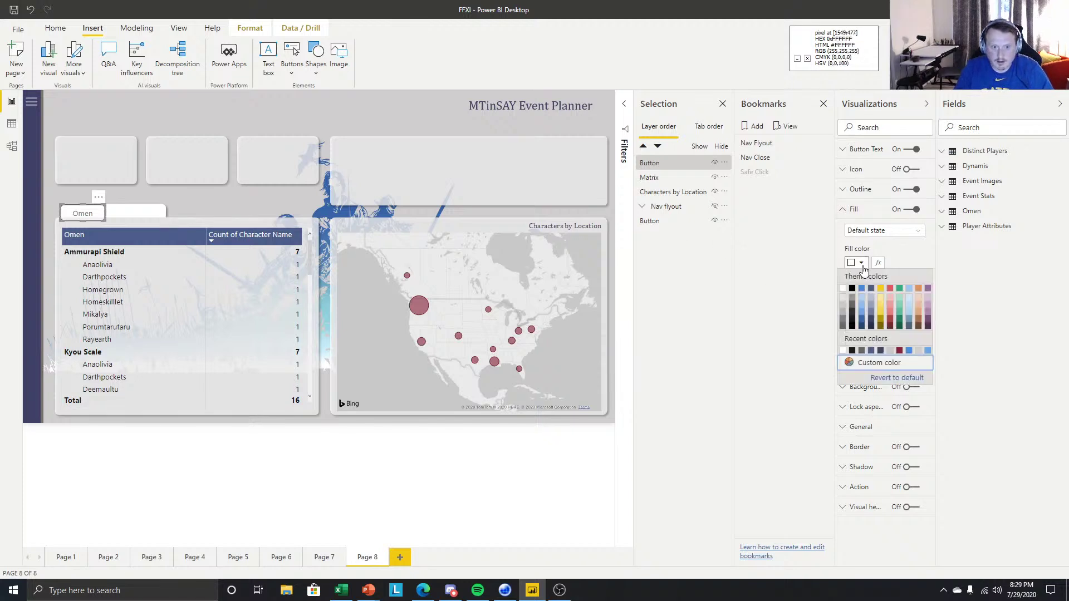
{"action": "left_click", "coordinate": [869, 374]}
{"action": "left_click", "coordinate": [857, 263]}
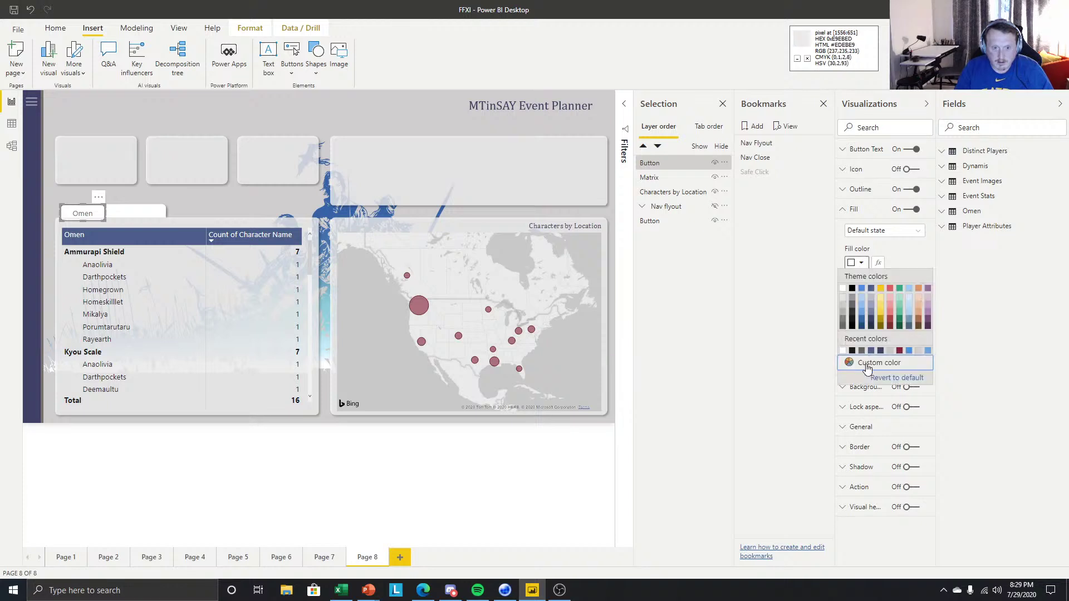
{"action": "left_click", "coordinate": [868, 371]}
{"action": "double_click", "coordinate": [867, 375]}
{"action": "left_click", "coordinate": [911, 375]}
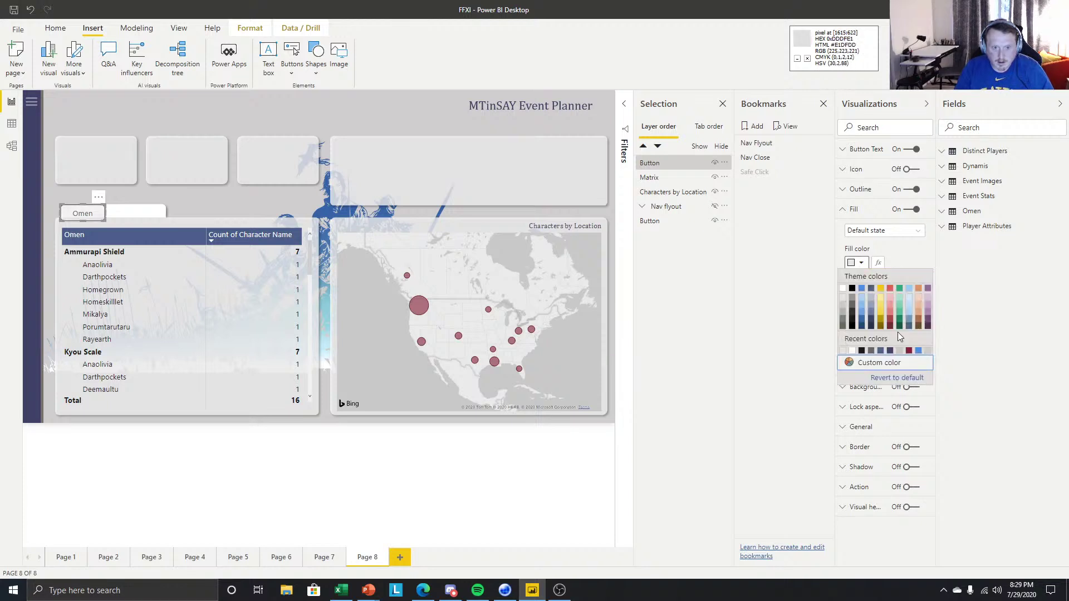
{"action": "left_click", "coordinate": [916, 258]}
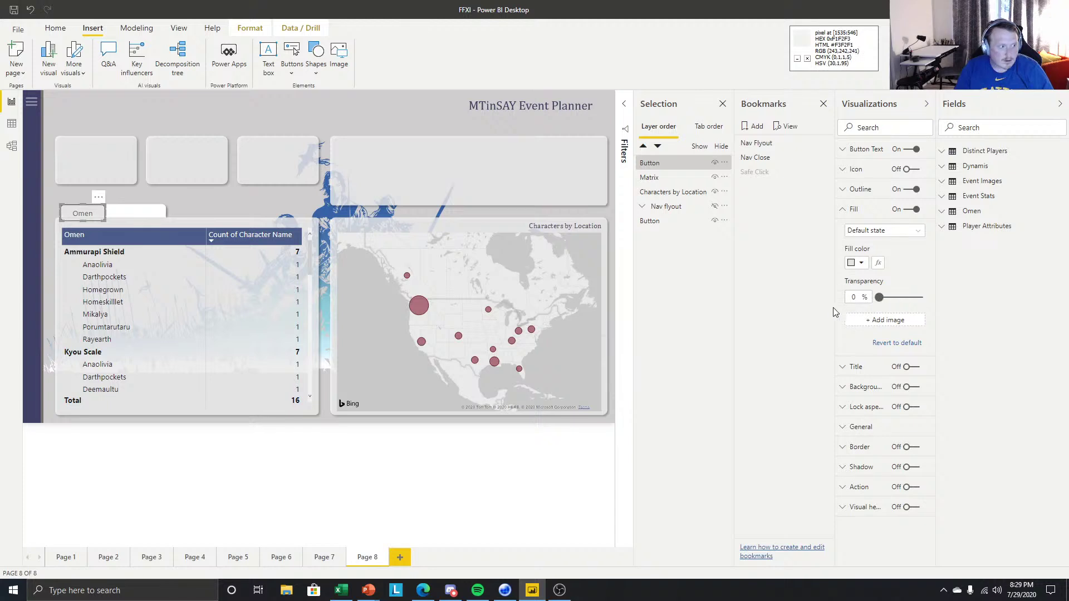
Turn off the Omen button's outline so only its fill and text remain.
{"action": "left_click", "coordinate": [304, 497]}
{"action": "left_click", "coordinate": [82, 213]}
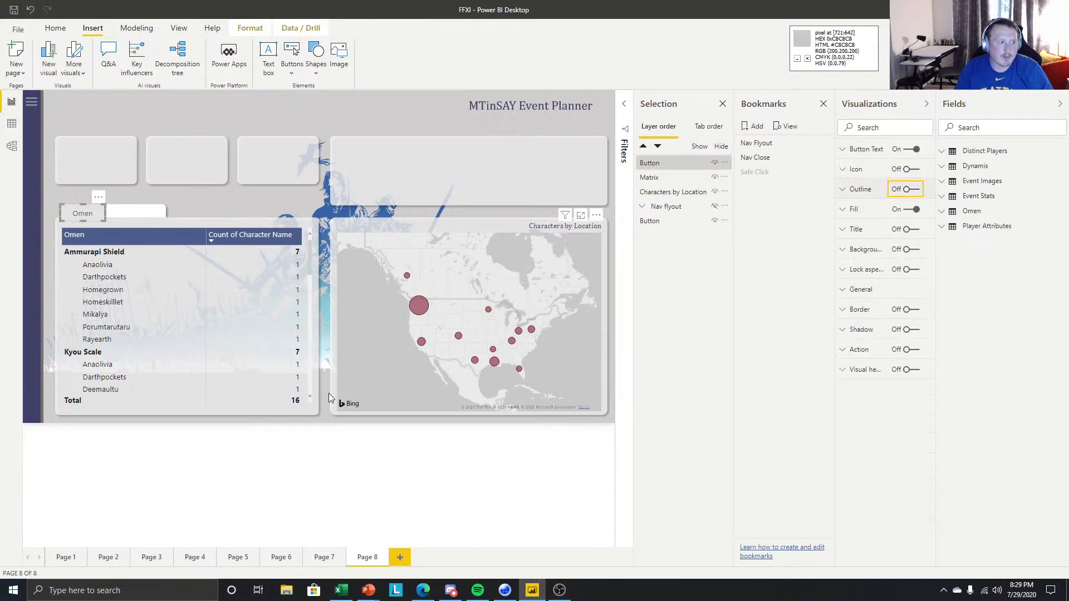
{"action": "left_click", "coordinate": [273, 462]}
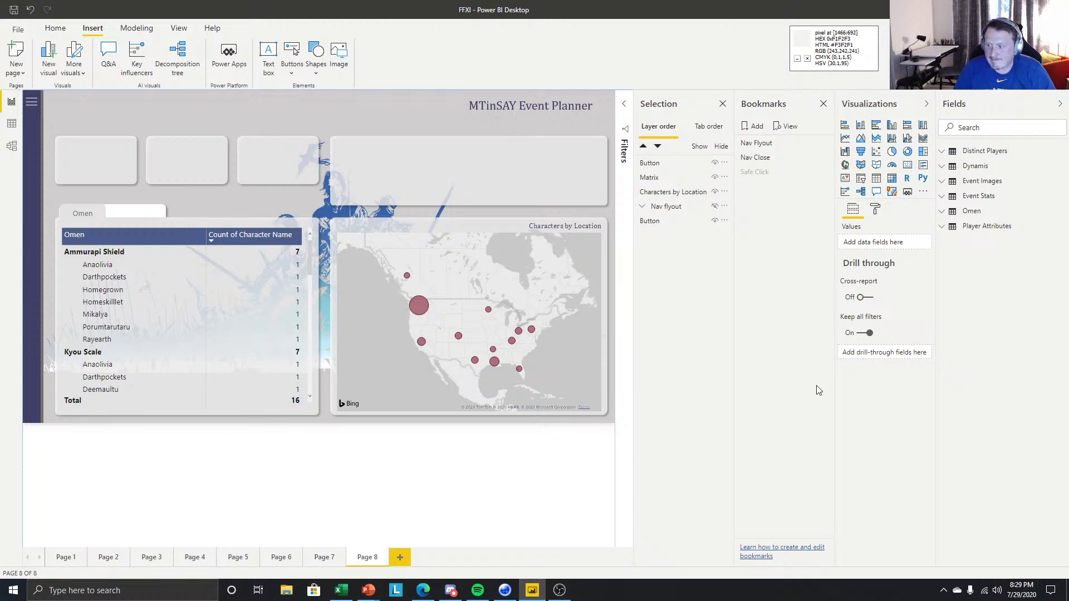
Widen the Omen button slightly so it spans its tab up to the start of the neighbouring white tab.
{"action": "left_click", "coordinate": [97, 210]}
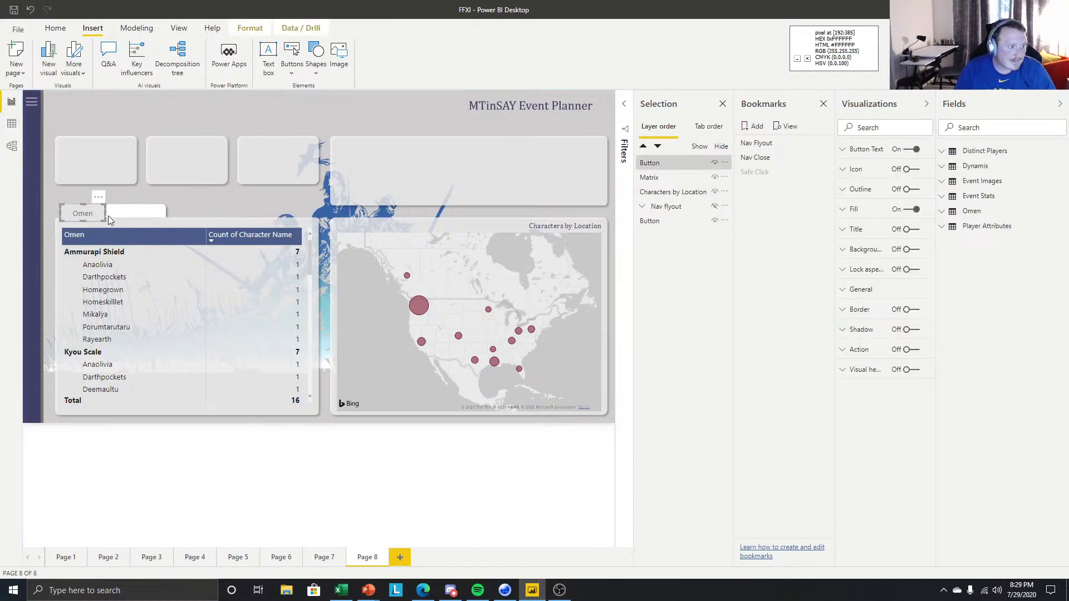
{"action": "left_click_drag", "start_coordinate": [105, 215], "coordinate": [117, 218]}
{"action": "left_click", "coordinate": [154, 450]}
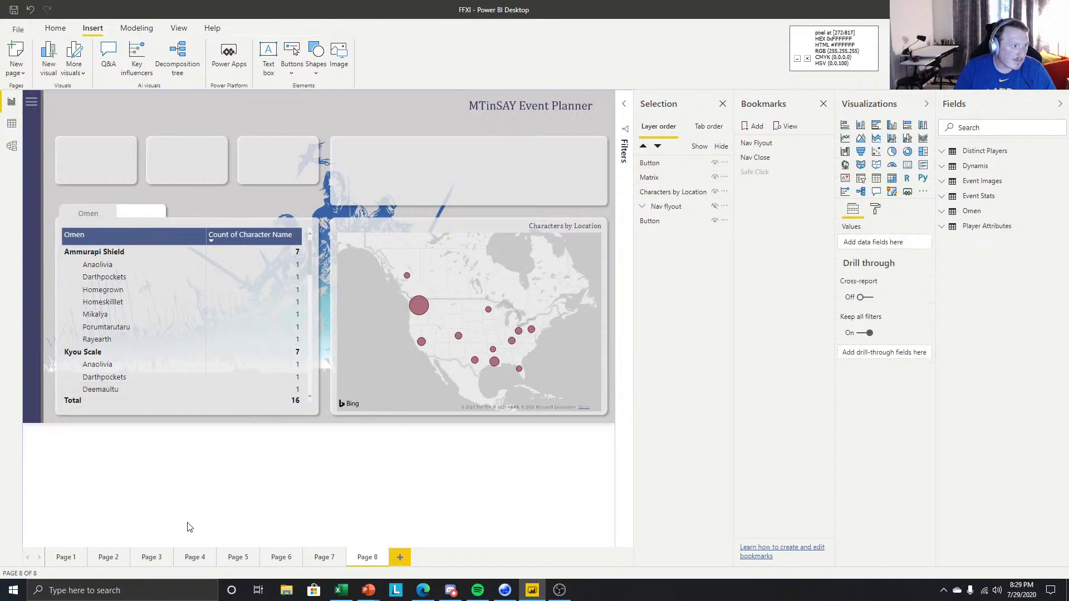
Duplicate the Omen button, place the copy on the white tab beside it and set its text to Dynamis.
{"action": "left_click", "coordinate": [97, 209]}
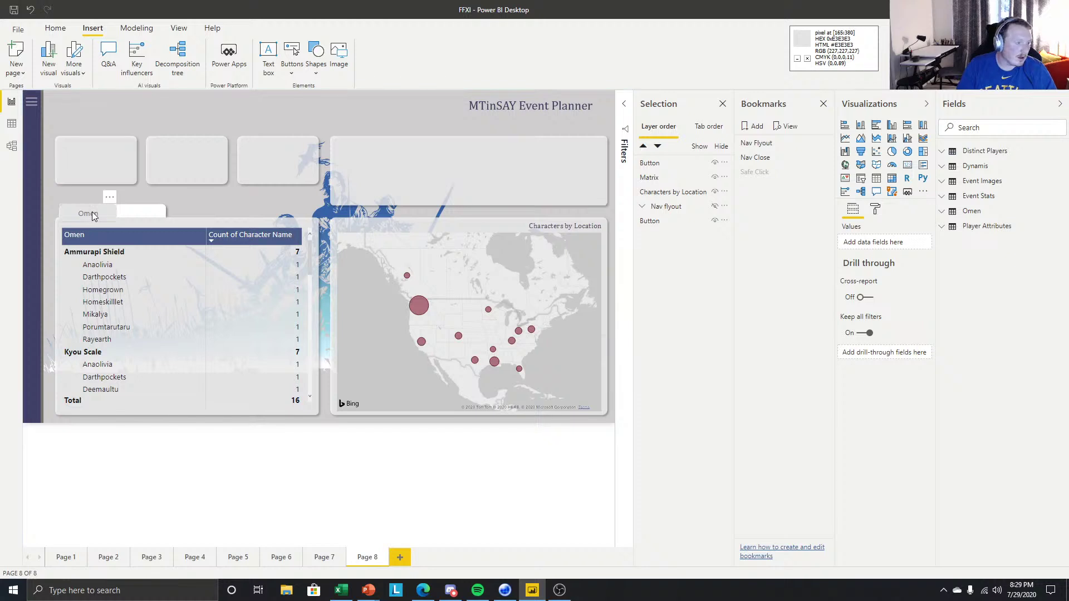
{"action": "key", "text": "ctrl+c"}
{"action": "key", "text": "ctrl+v"}
{"action": "left_click_drag", "start_coordinate": [99, 216], "coordinate": [145, 219]}
{"action": "left_click", "coordinate": [875, 149]}
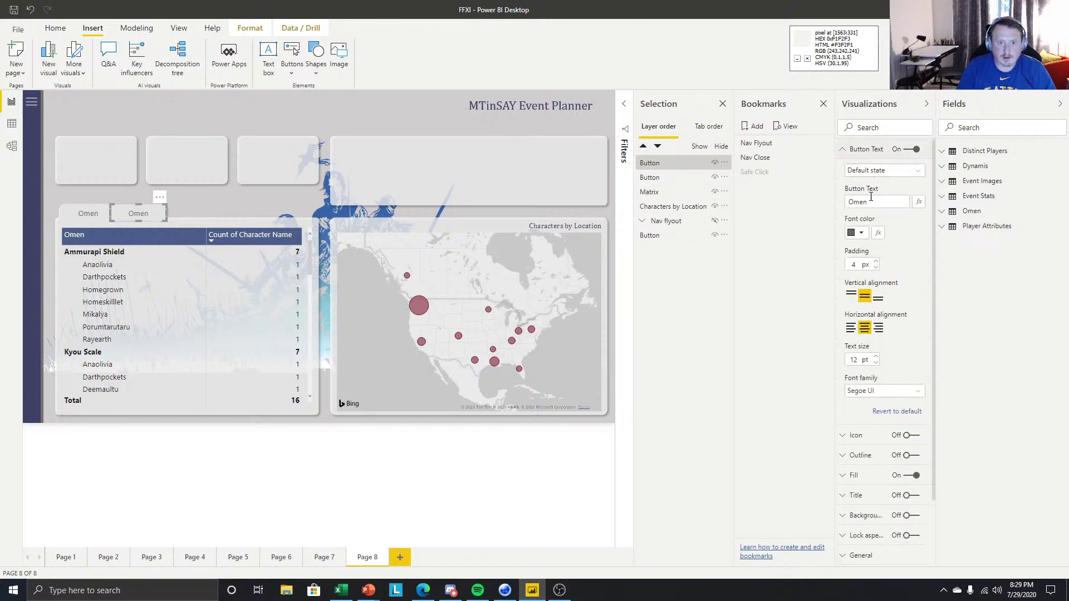
{"action": "double_click", "coordinate": [871, 200]}
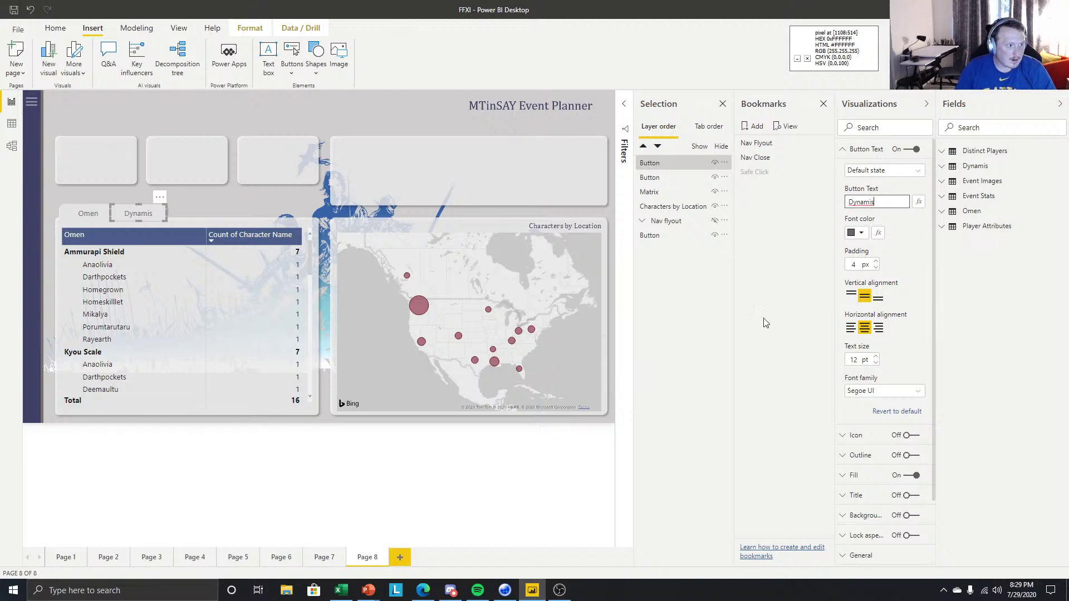
{"action": "left_click", "coordinate": [849, 150]}
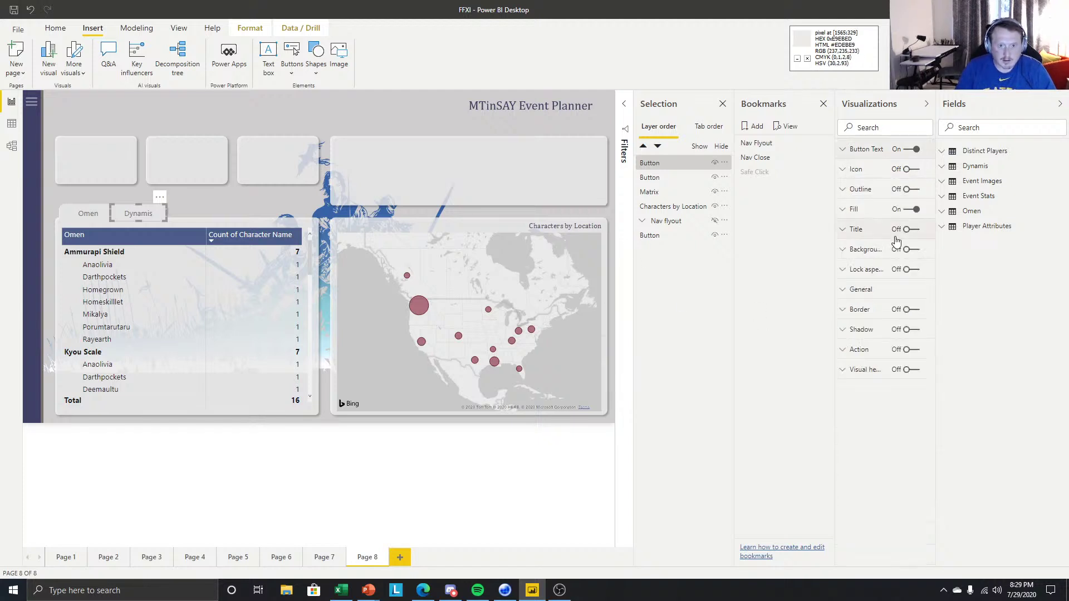
Turn off the Dynamis button's fill and narrow the button so it fits inside its white tab.
{"action": "left_click", "coordinate": [913, 210]}
{"action": "left_click", "coordinate": [454, 434]}
{"action": "left_click", "coordinate": [126, 220]}
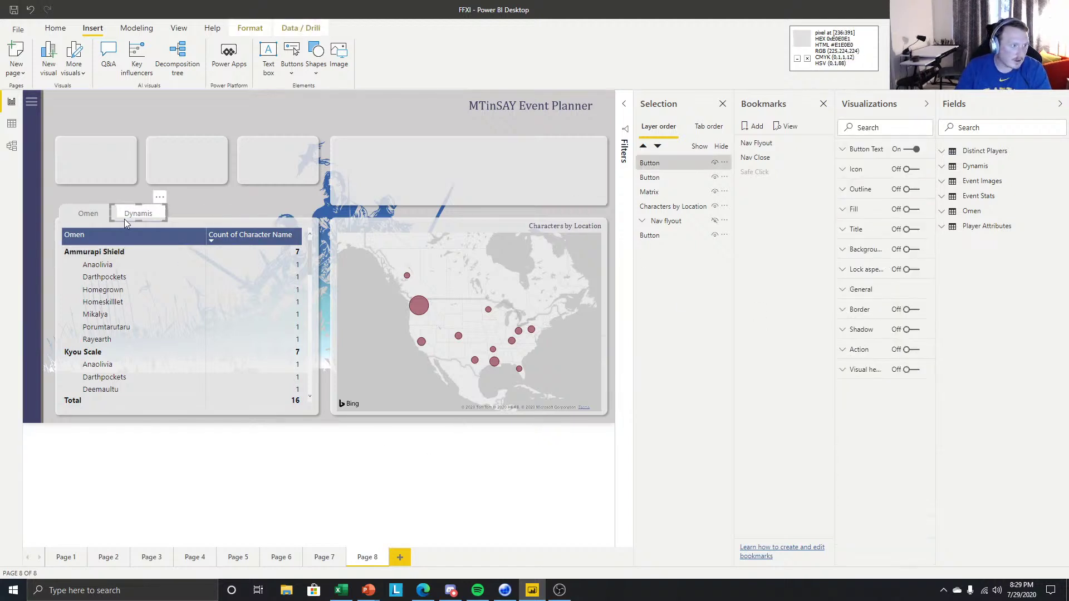
{"action": "left_click_drag", "start_coordinate": [111, 213], "coordinate": [141, 216]}
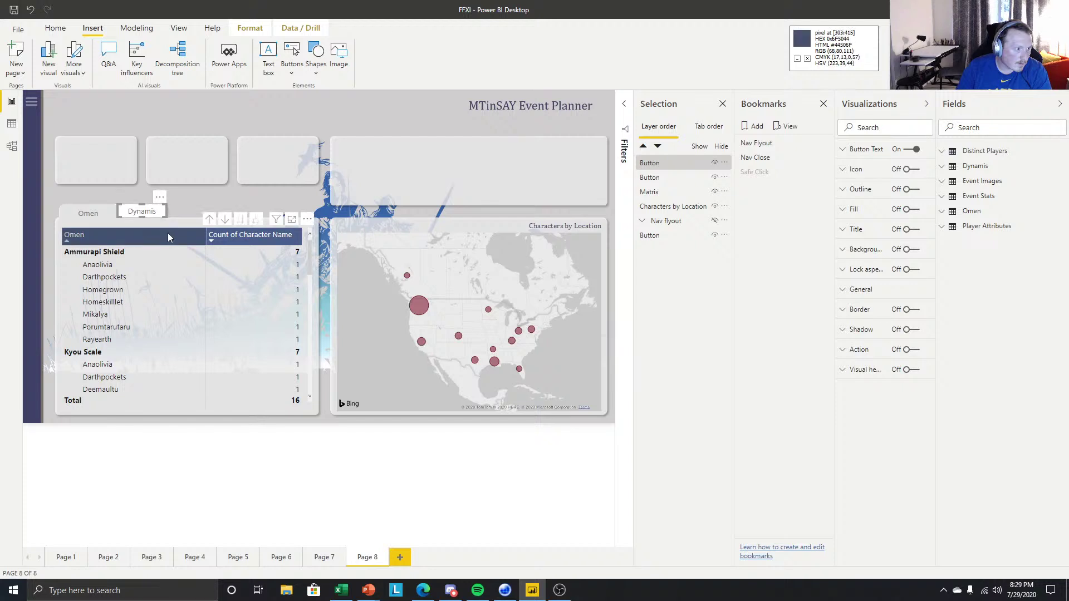
{"action": "left_click", "coordinate": [156, 465]}
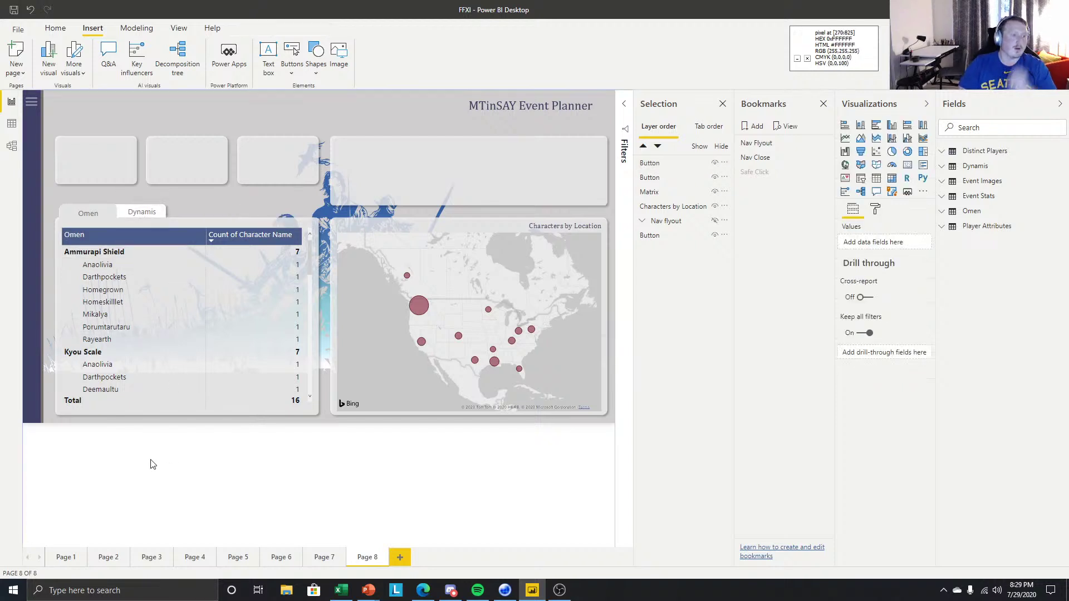
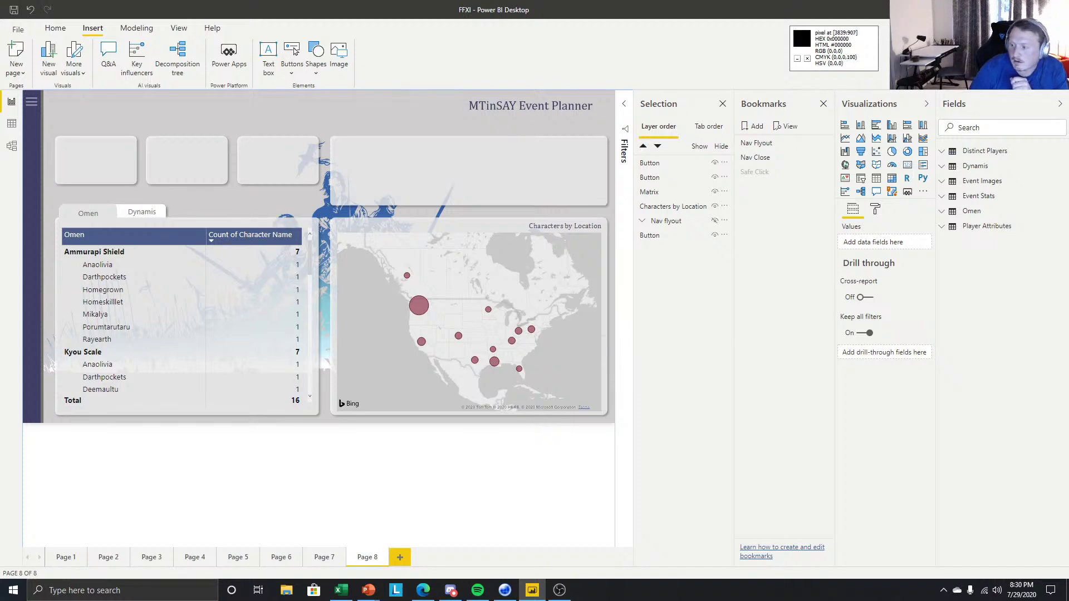
{"action": "key", "text": "alt+Tab"}
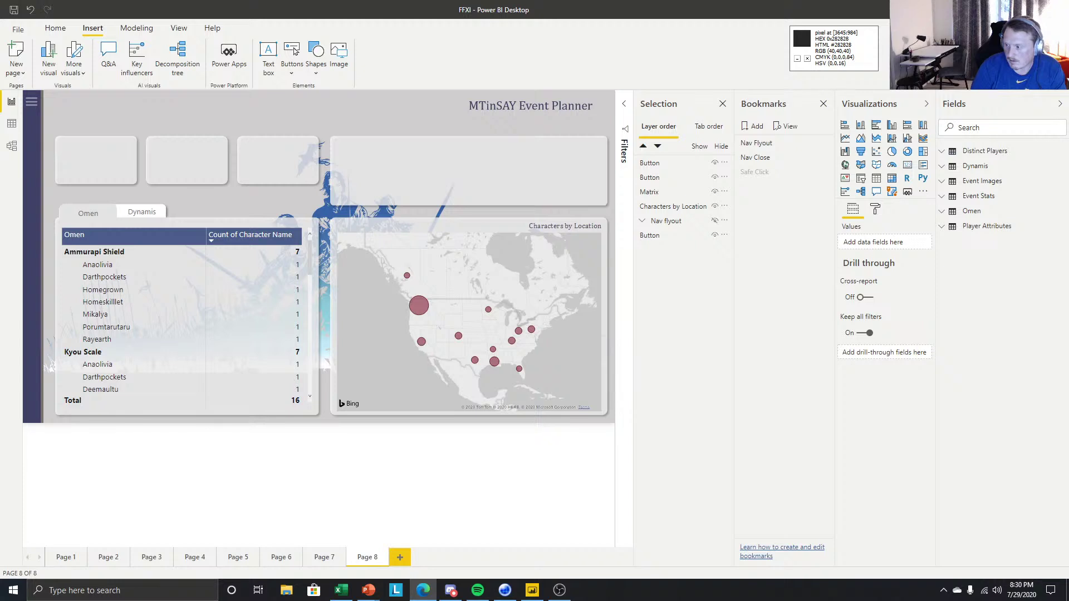
{"action": "left_click", "coordinate": [133, 216]}
{"action": "left_click", "coordinate": [200, 191]}
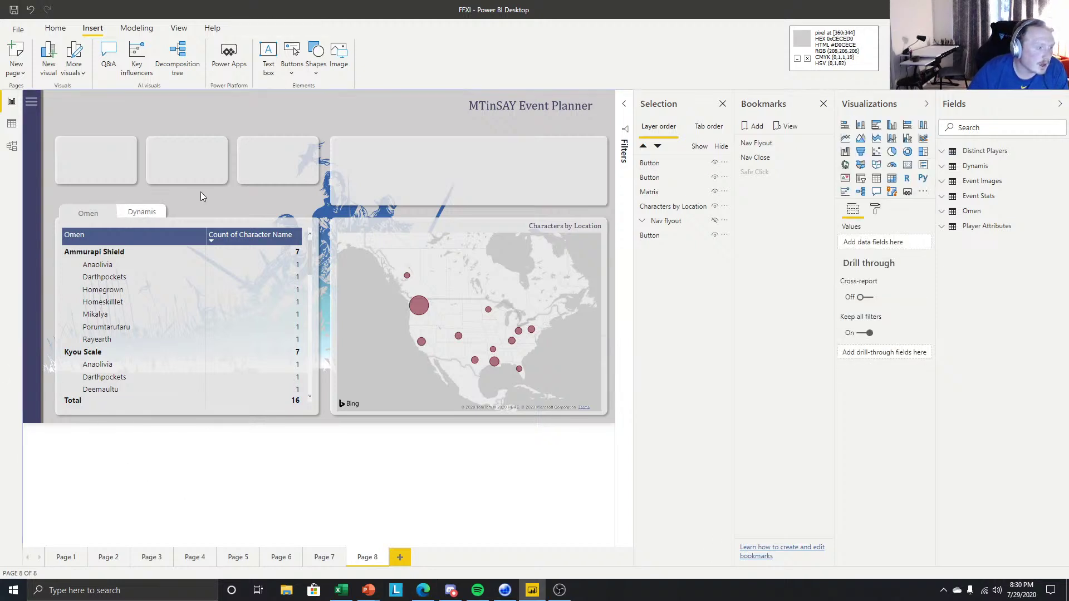
{"action": "left_click", "coordinate": [142, 215]}
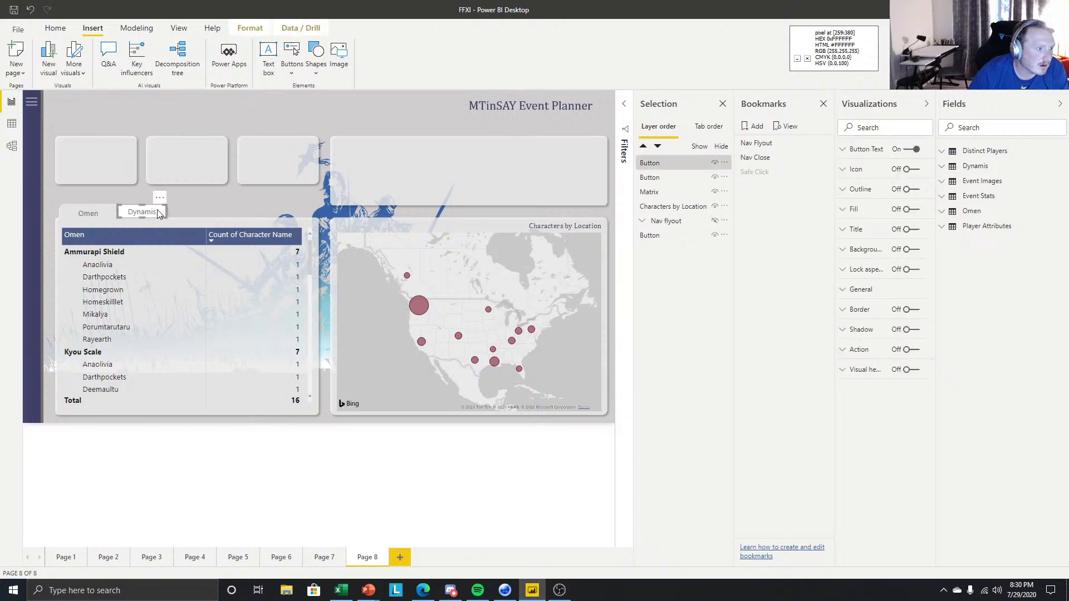
{"action": "left_click", "coordinate": [906, 190]}
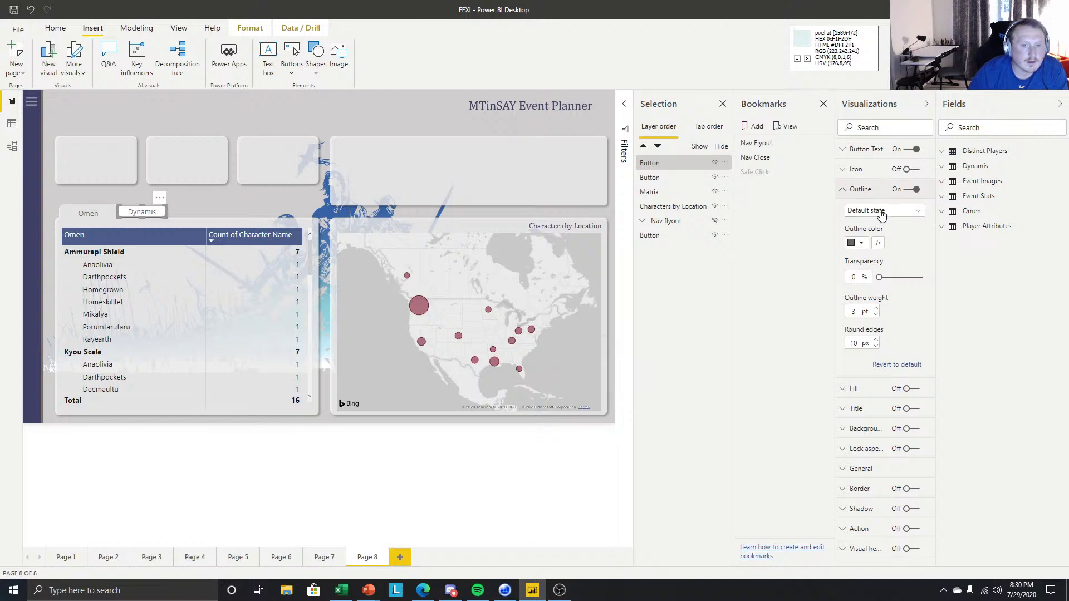
{"action": "left_click", "coordinate": [909, 189]}
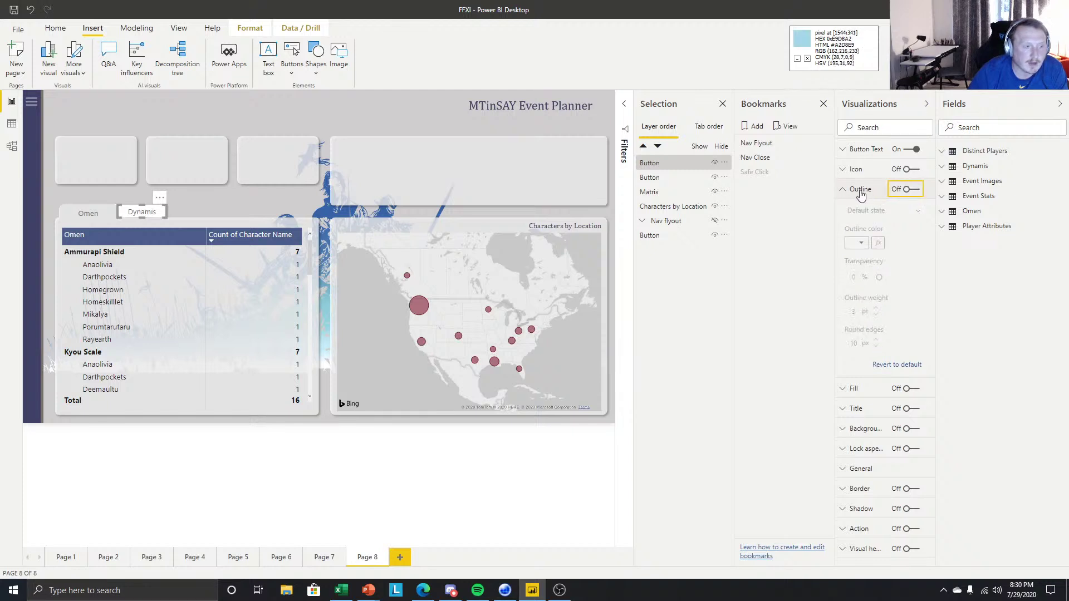
{"action": "left_click", "coordinate": [858, 190]}
Turn on the Dynamis button's fill, set its default state to 100% transparency and show the On hover fill settings.
{"action": "left_click", "coordinate": [908, 211]}
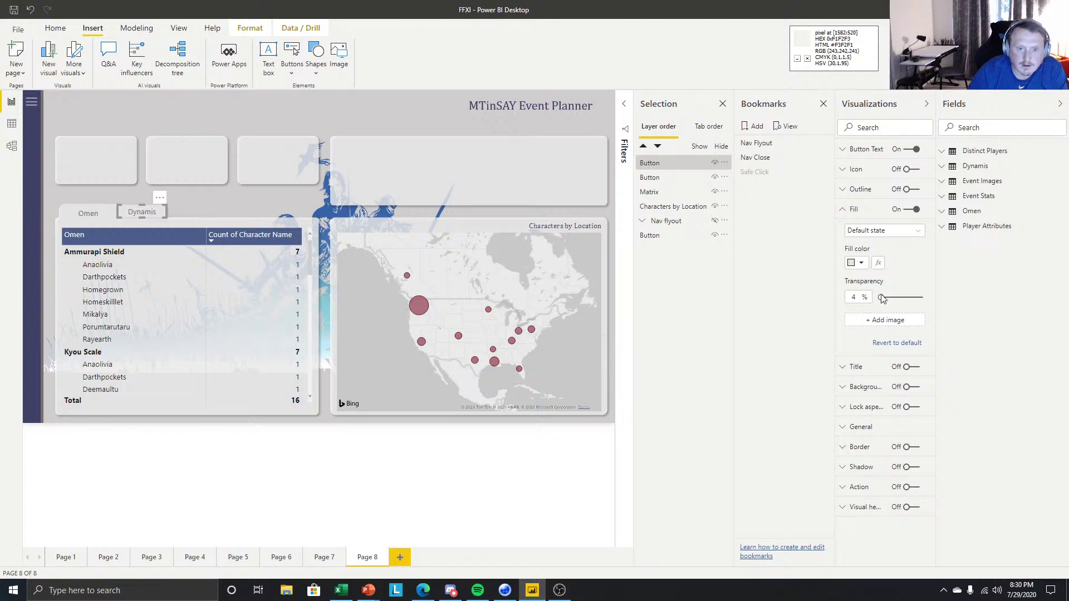
{"action": "left_click_drag", "start_coordinate": [880, 297], "coordinate": [976, 301]}
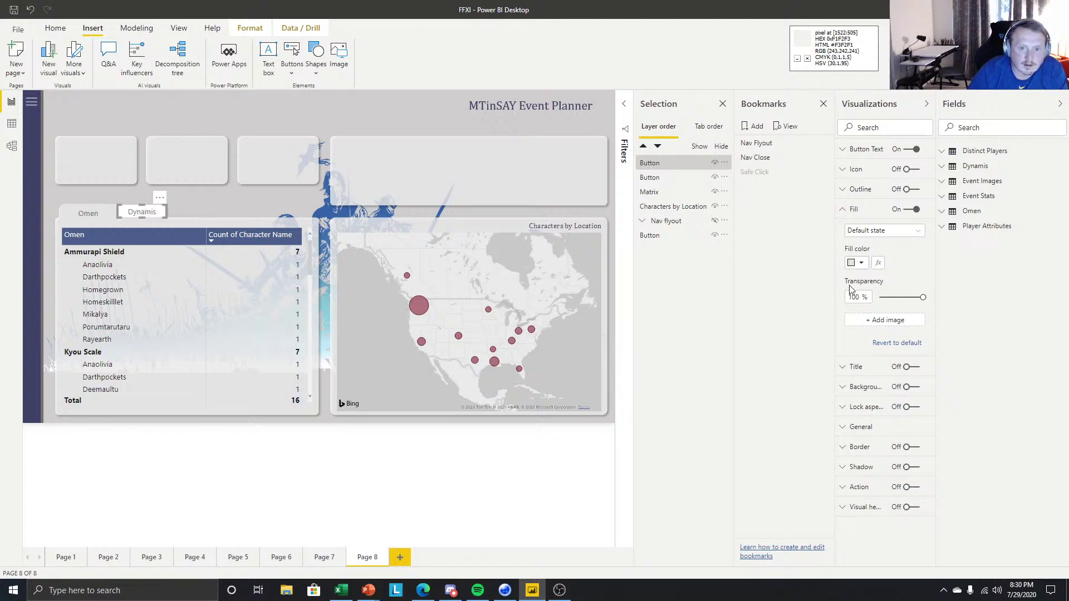
{"action": "left_click", "coordinate": [891, 231]}
{"action": "left_click", "coordinate": [860, 250]}
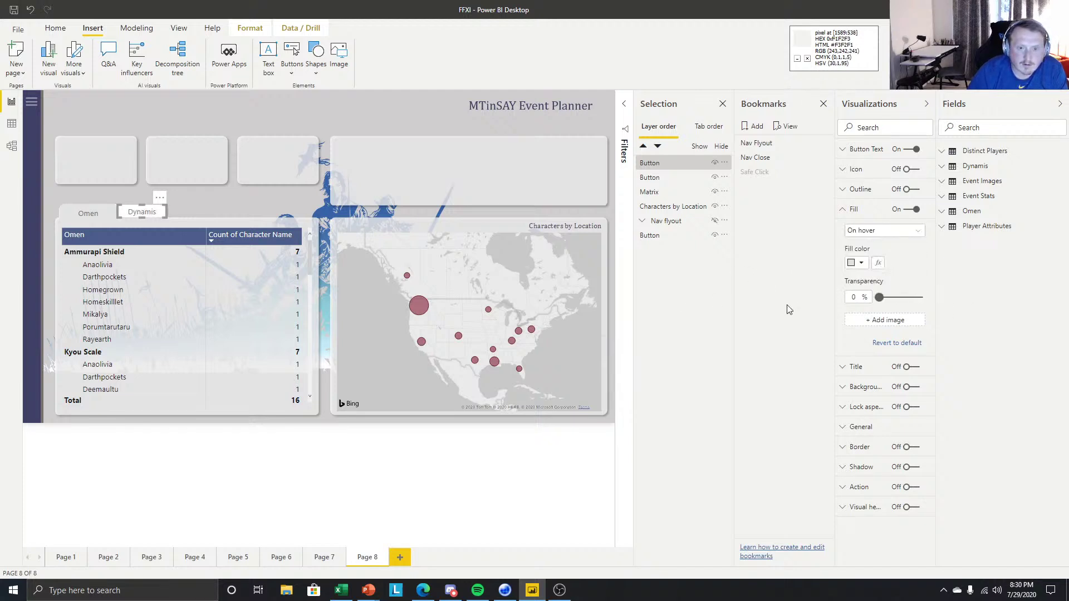
{"action": "left_click", "coordinate": [353, 445]}
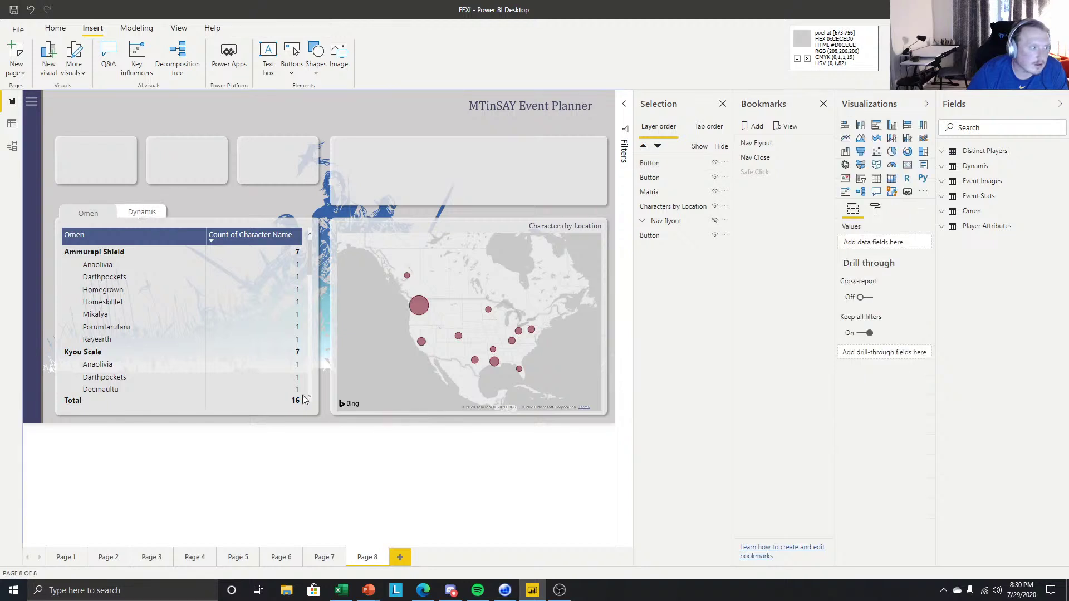
Extend the Dynamis button's lower edge slightly so it reaches the bottom of its tab.
{"action": "left_click", "coordinate": [129, 212]}
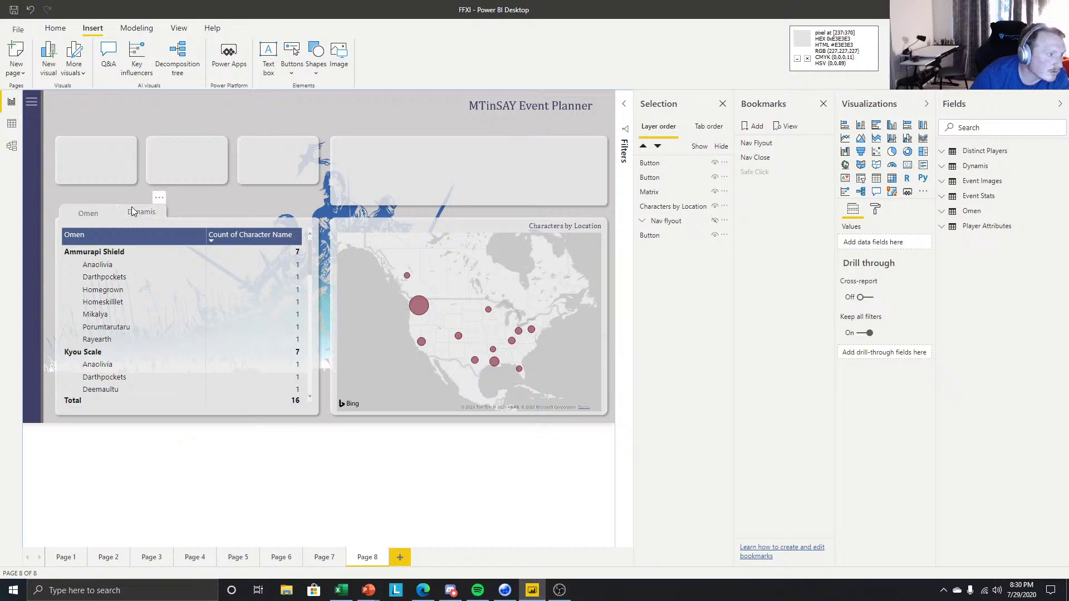
{"action": "left_click", "coordinate": [127, 216]}
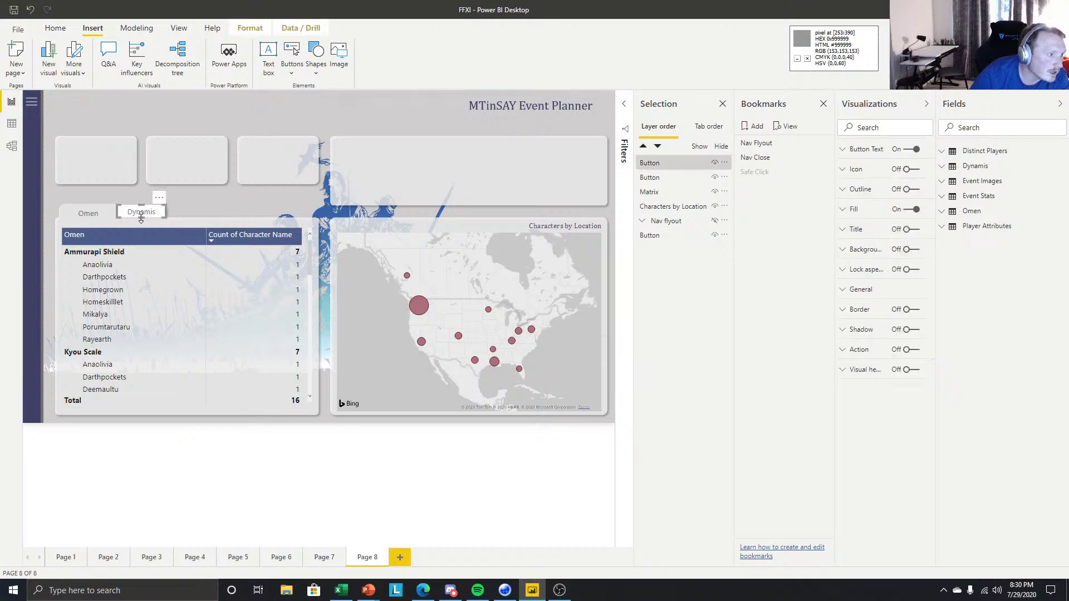
{"action": "left_click_drag", "start_coordinate": [140, 218], "coordinate": [140, 221]}
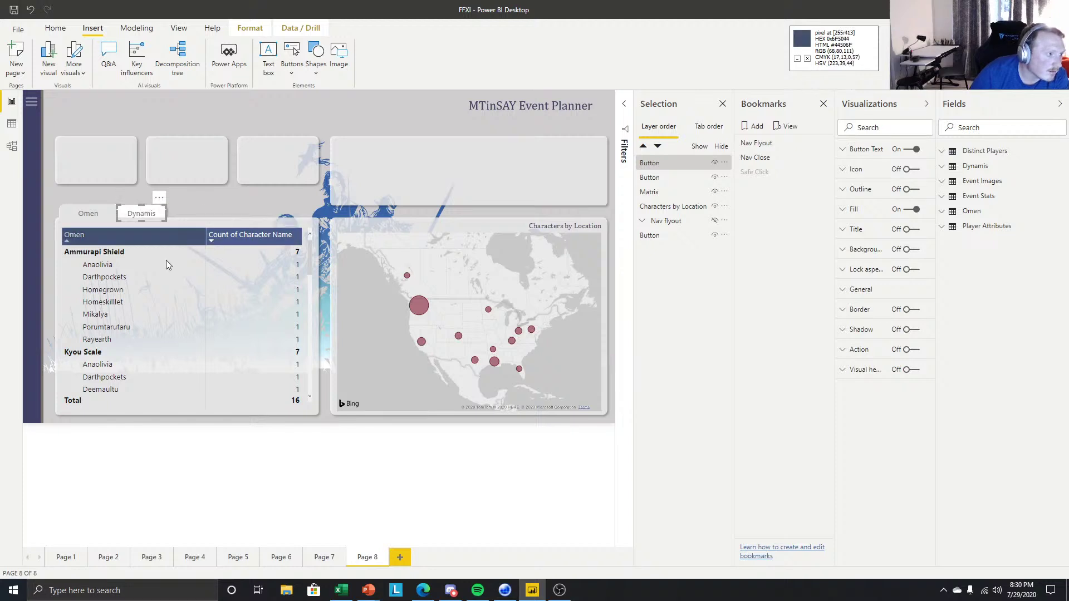
Set the vertical alignment of the Dynamis button's default-state text to top.
{"action": "left_click", "coordinate": [866, 150]}
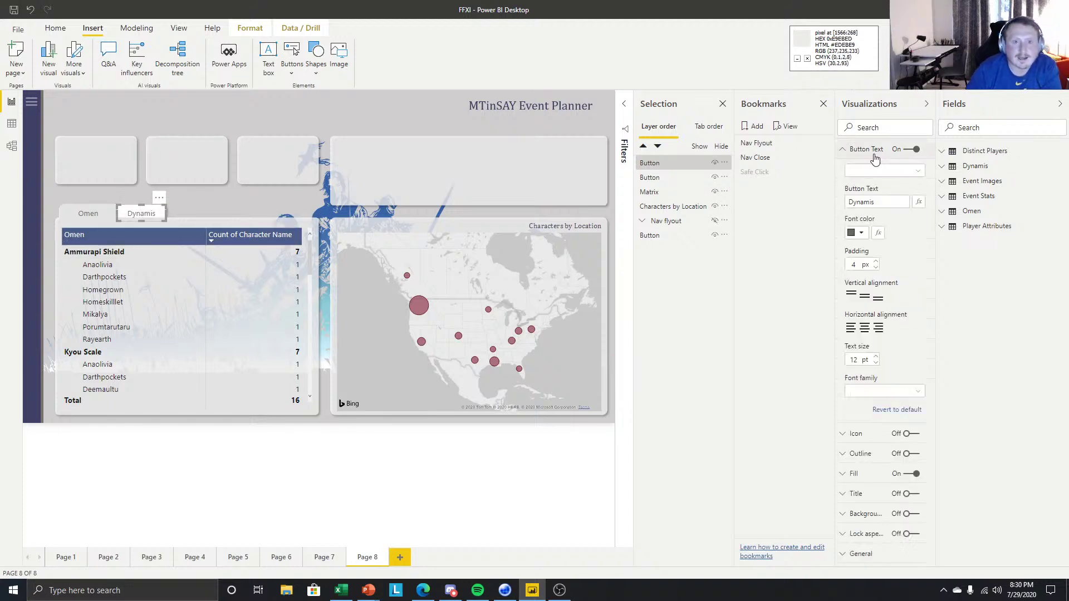
{"action": "left_click", "coordinate": [854, 296]}
{"action": "left_click", "coordinate": [312, 468]}
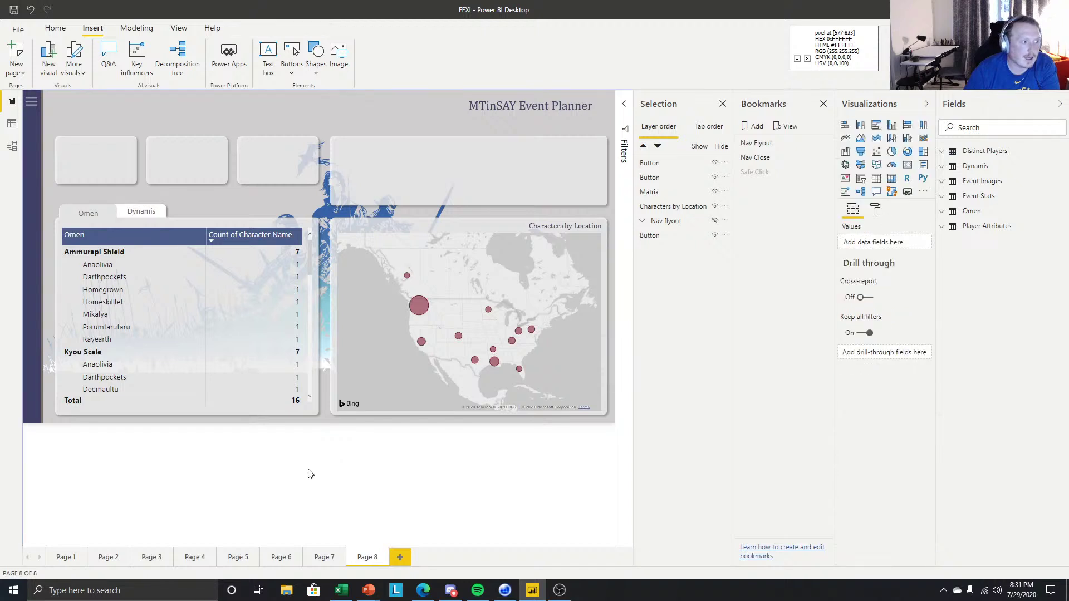
Set the vertical alignment of the Dynamis button's On hover text to middle and reselect the button.
{"action": "left_click", "coordinate": [142, 219]}
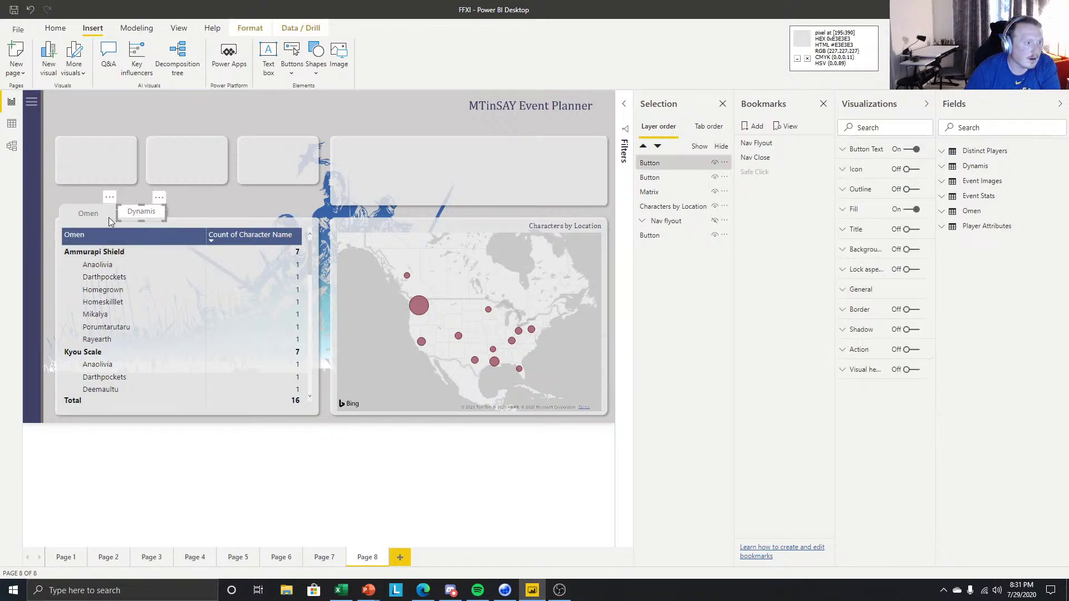
{"action": "left_click", "coordinate": [865, 150]}
{"action": "left_click", "coordinate": [886, 170]}
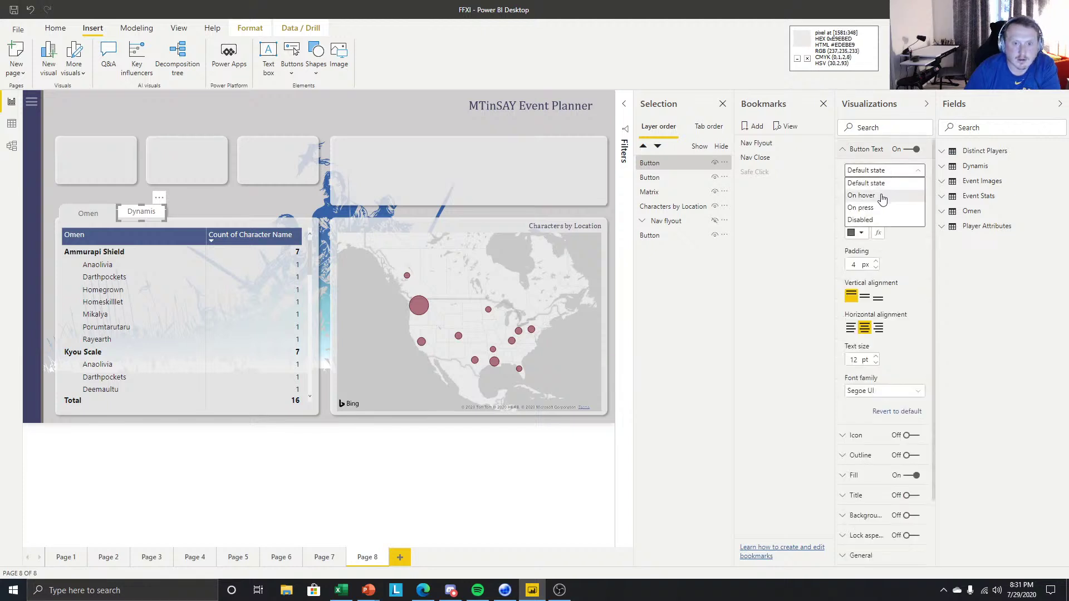
{"action": "left_click", "coordinate": [882, 199]}
{"action": "left_click", "coordinate": [865, 297]}
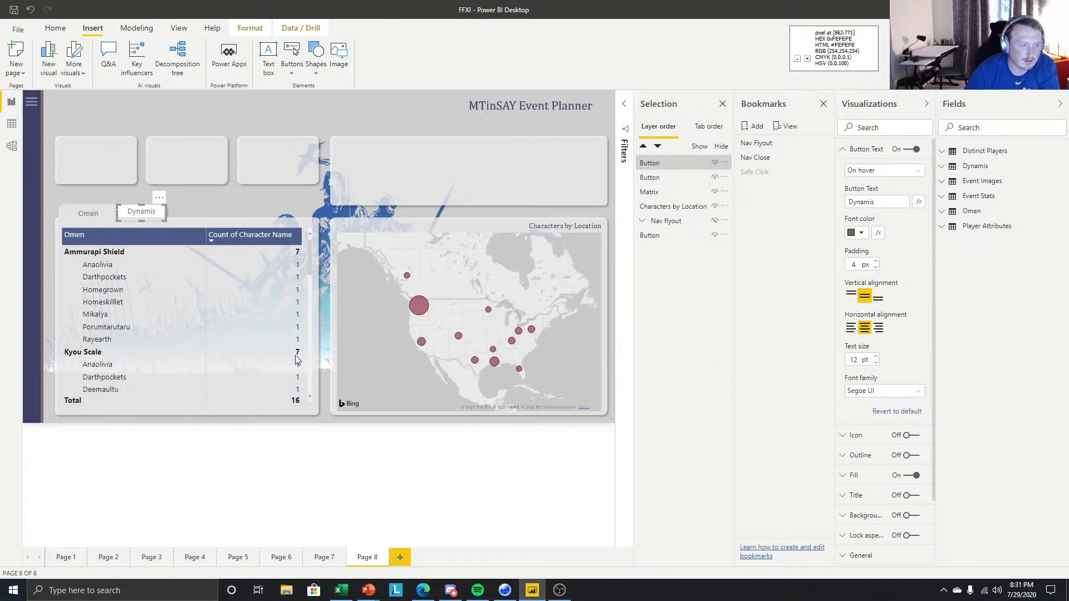
{"action": "key", "text": "Escape"}
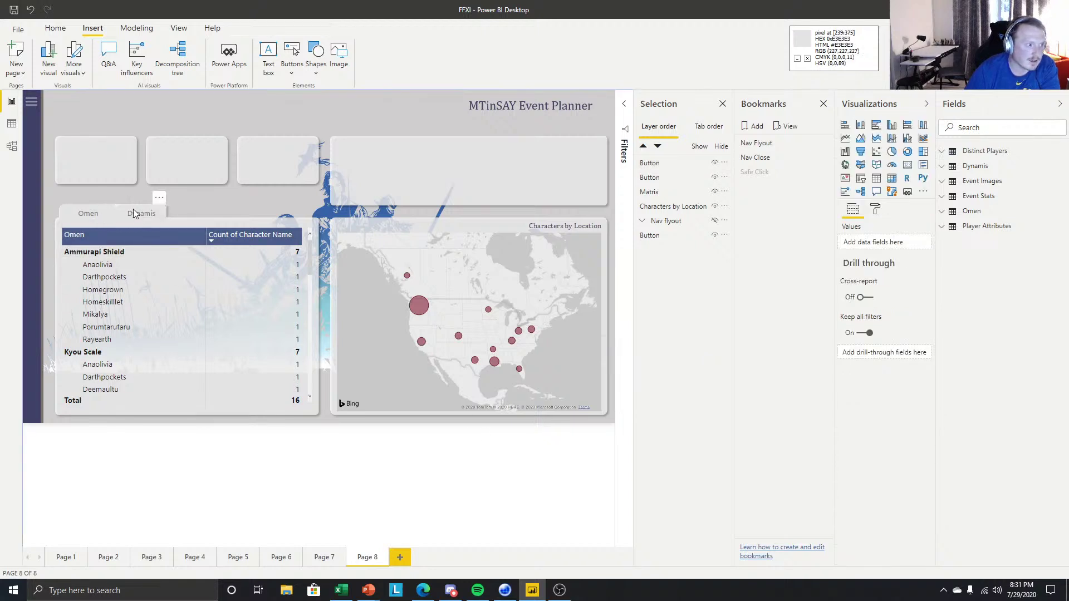
{"action": "left_click", "coordinate": [145, 217]}
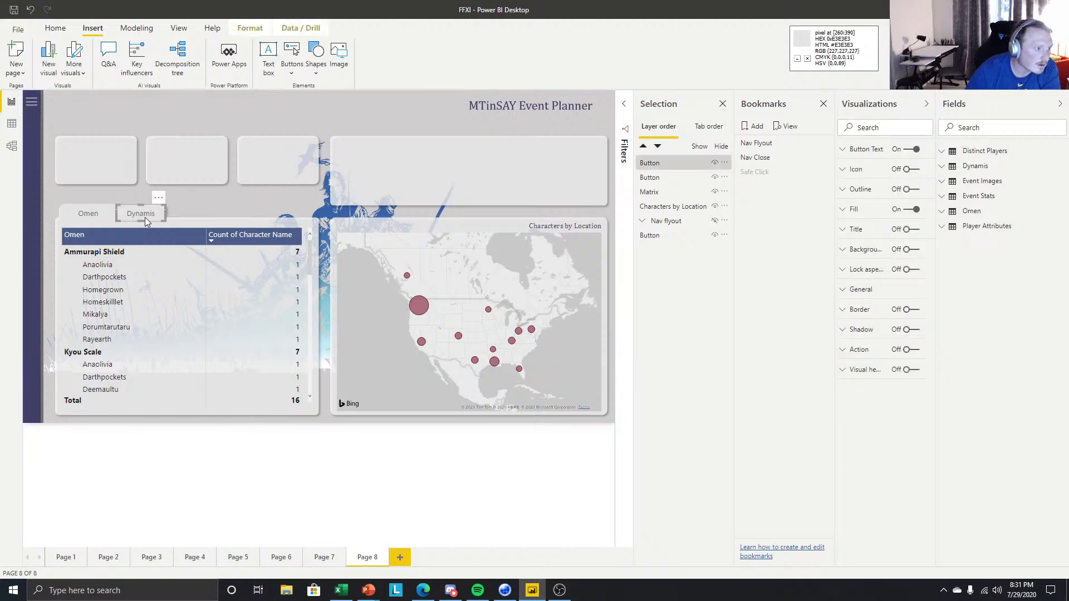
Deselect everything, try out the Dynamis tab button and save the report.
{"action": "key", "text": "Escape"}
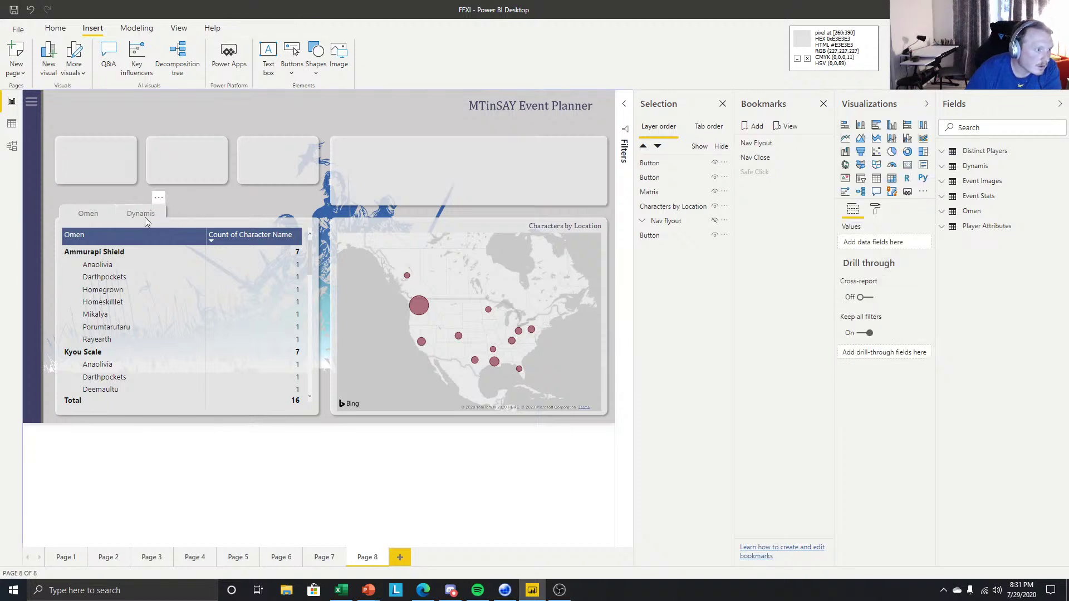
{"action": "left_click", "coordinate": [144, 219], "text": "ctrl"}
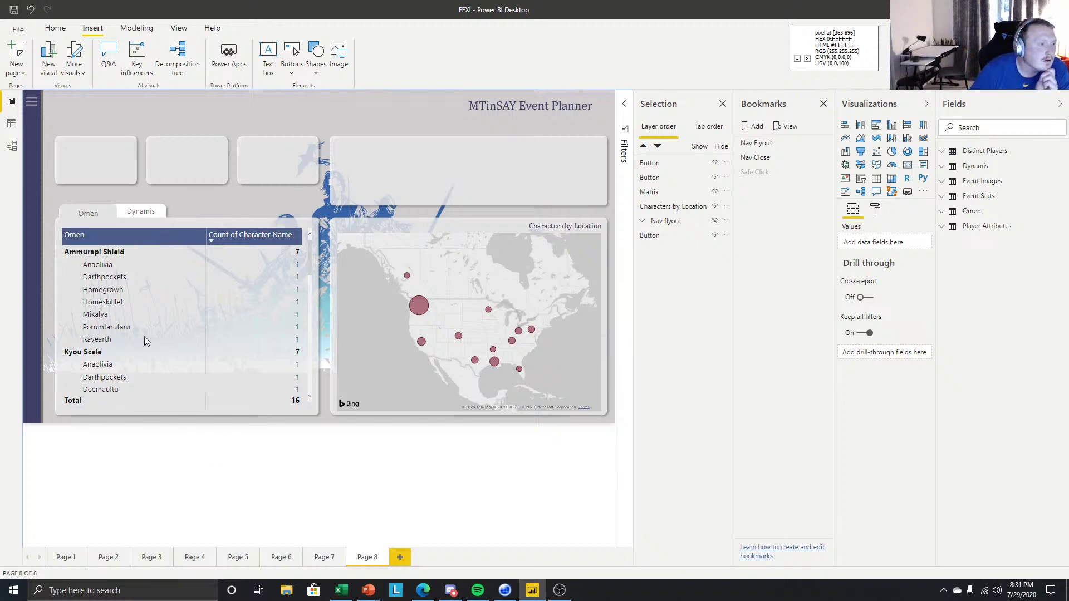
{"action": "left_click", "coordinate": [16, 9]}
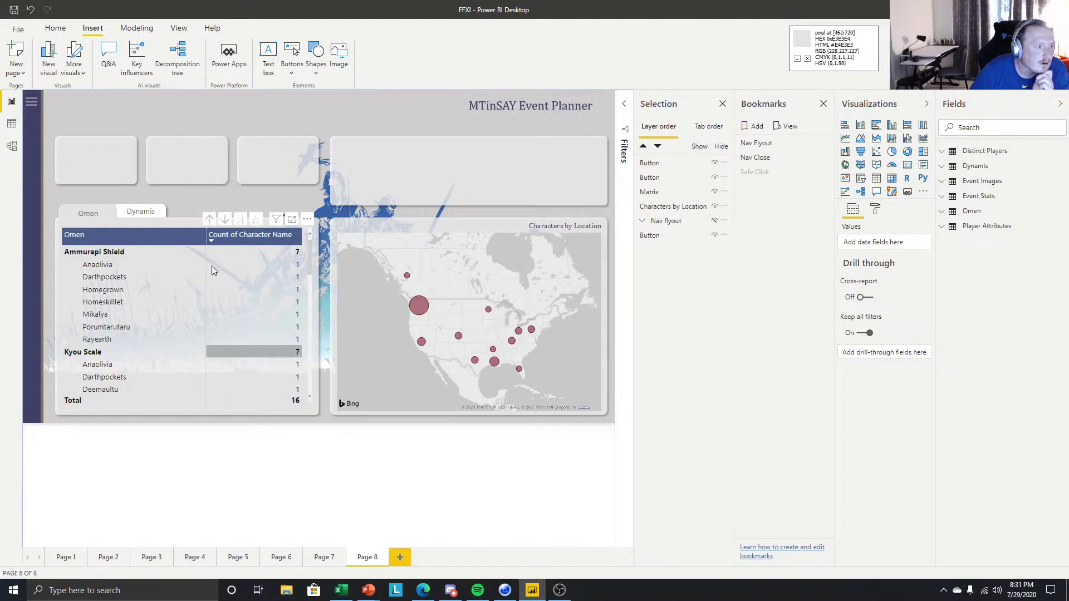
Duplicate the Omen matrix and place the copy over the upper part of the location map.
{"action": "left_click", "coordinate": [190, 226]}
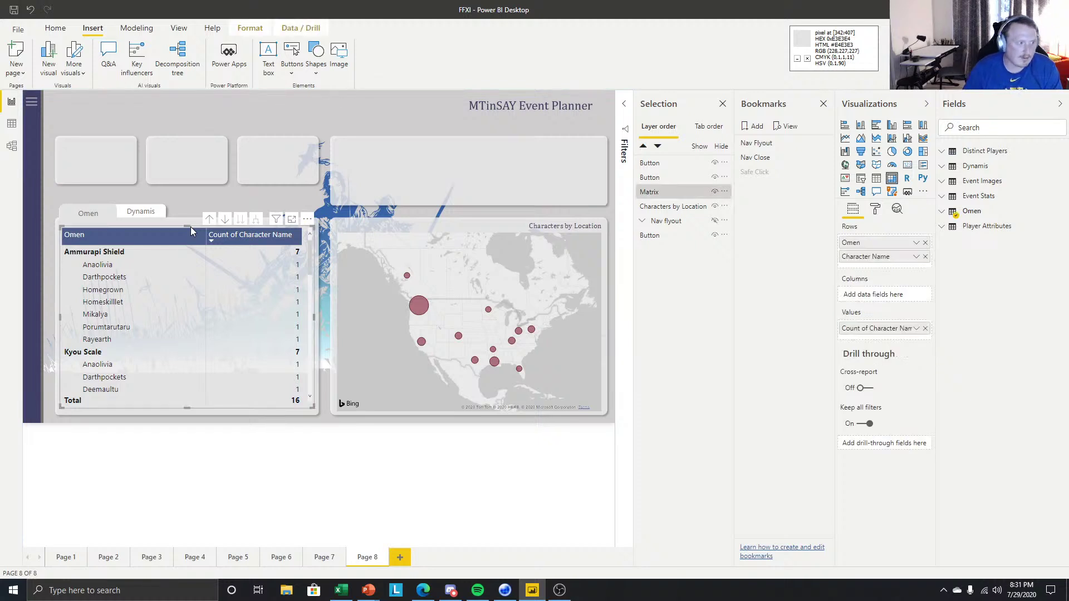
{"action": "key", "text": "ctrl+c"}
{"action": "key", "text": "ctrl+v"}
{"action": "left_click_drag", "start_coordinate": [190, 226], "coordinate": [618, 112]}
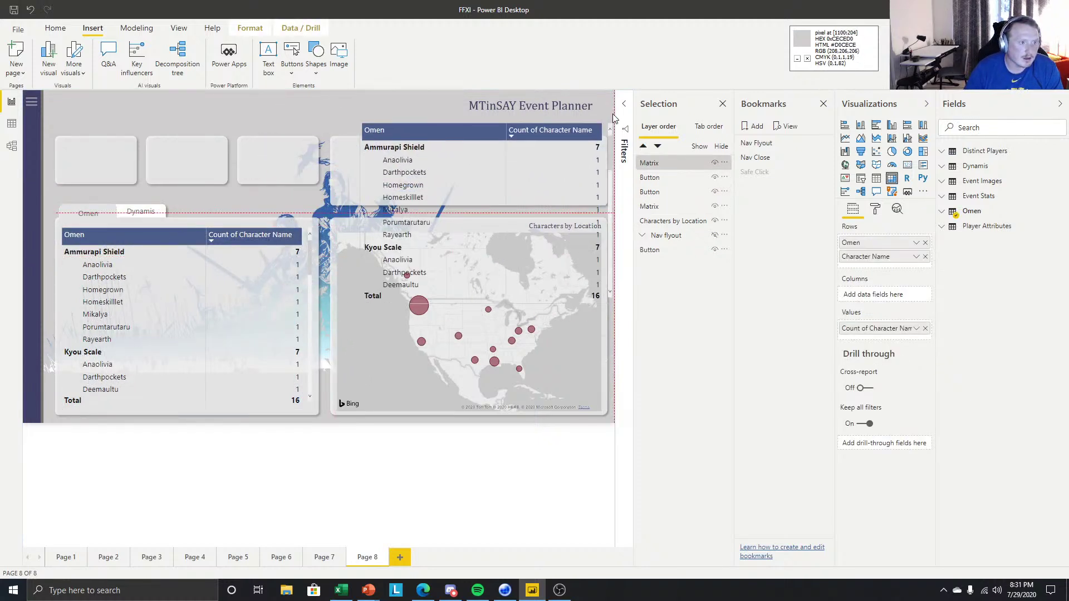
Replace the copied matrix's row fields with only Character Name from the Dynamis table.
{"action": "left_click", "coordinate": [943, 168]}
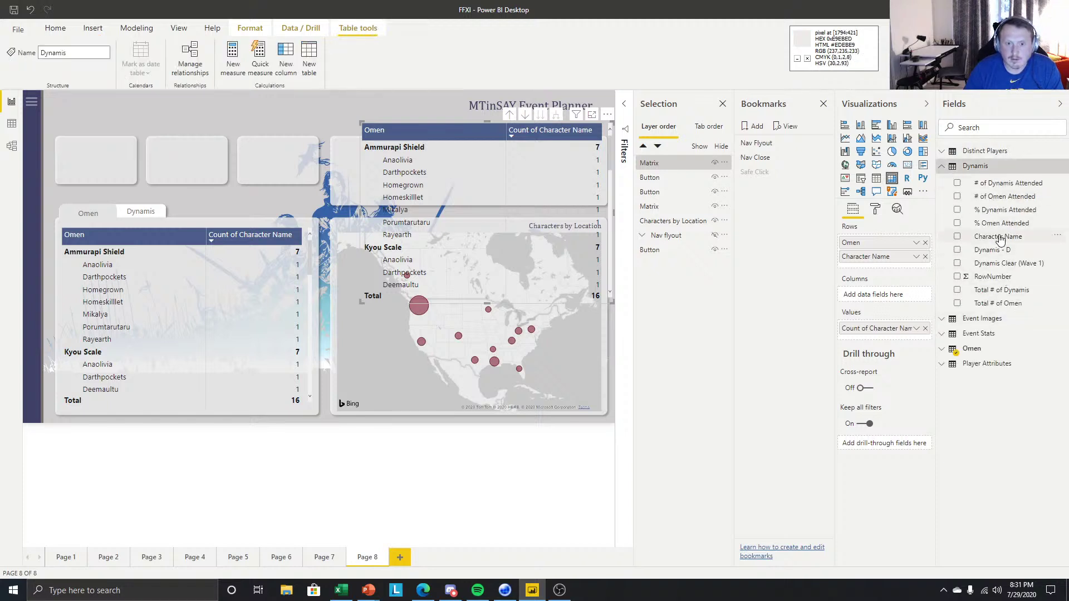
{"action": "left_click_drag", "start_coordinate": [1001, 238], "coordinate": [926, 270]}
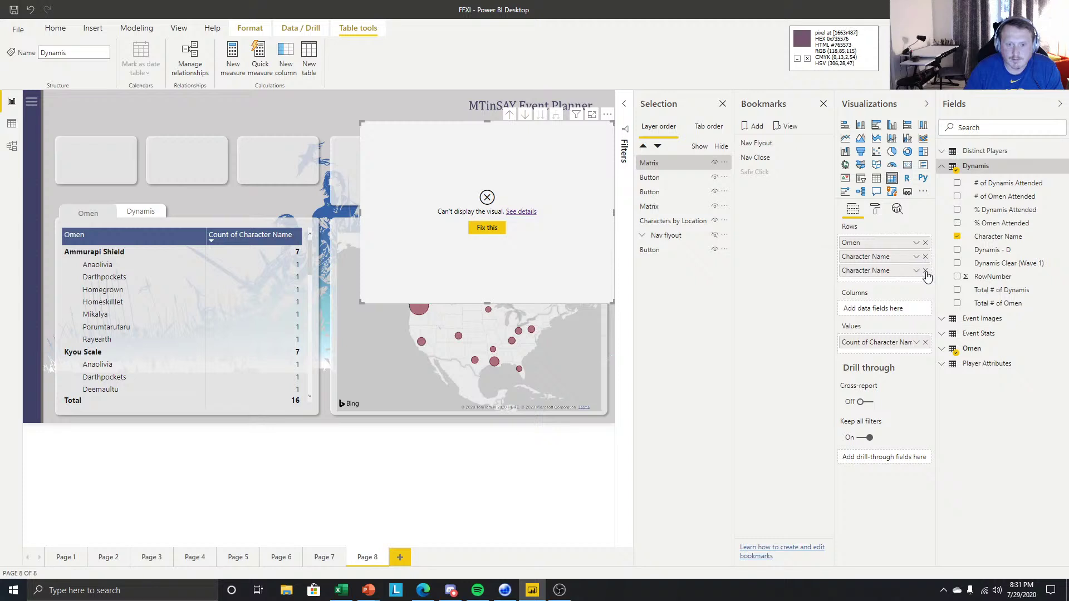
{"action": "left_click", "coordinate": [925, 271]}
{"action": "left_click", "coordinate": [926, 242]}
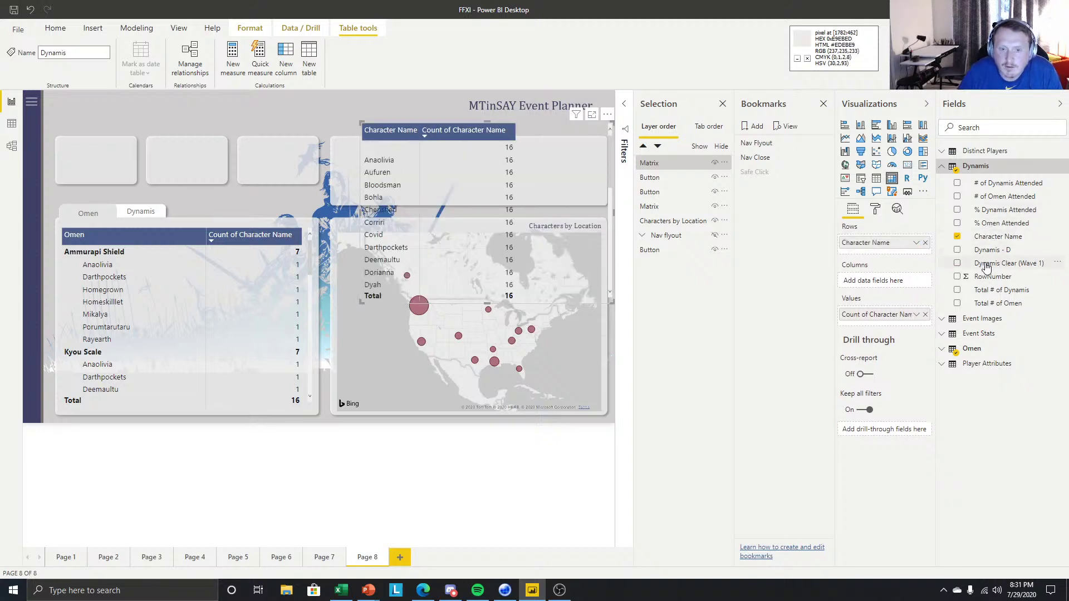
Try Dynamis Clear (Wave 1) as a second row level below Character Name, expanding the matrix and drilling back up.
{"action": "left_click_drag", "start_coordinate": [997, 263], "coordinate": [877, 255]}
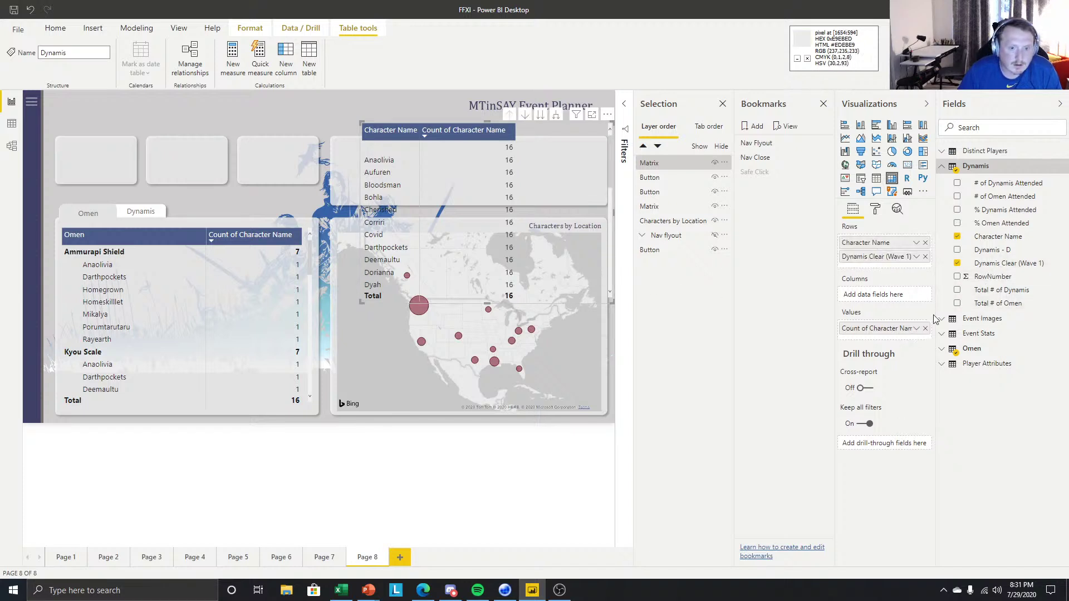
{"action": "mouse_move", "coordinate": [565, 181]}
{"action": "left_mouse_down"}
{"action": "mouse_move", "coordinate": [540, 196]}
{"action": "mouse_move", "coordinate": [560, 189]}
{"action": "left_mouse_up"}
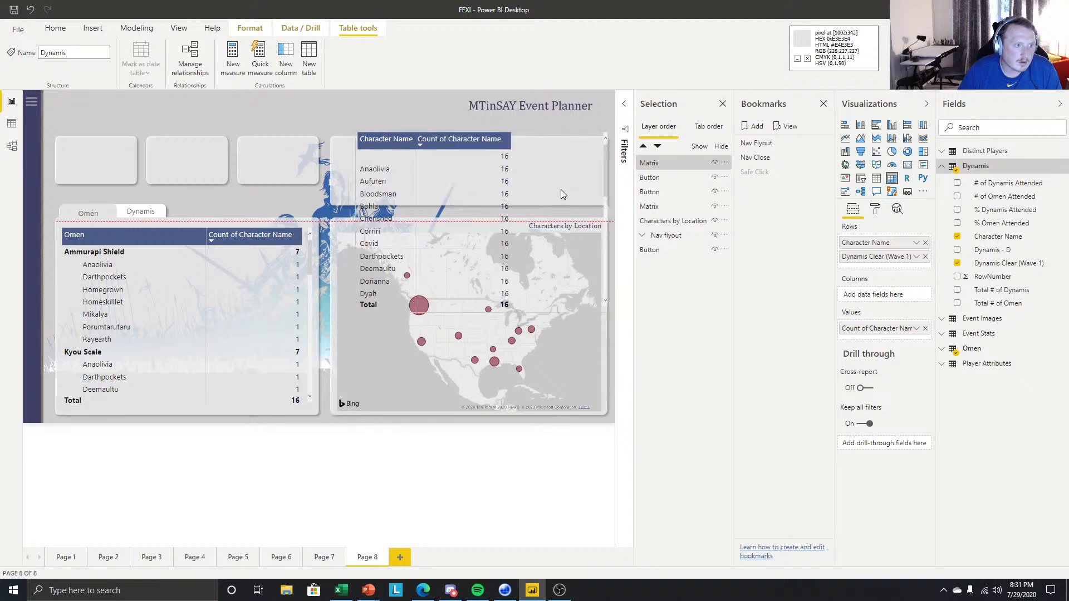
{"action": "left_click", "coordinate": [552, 125]}
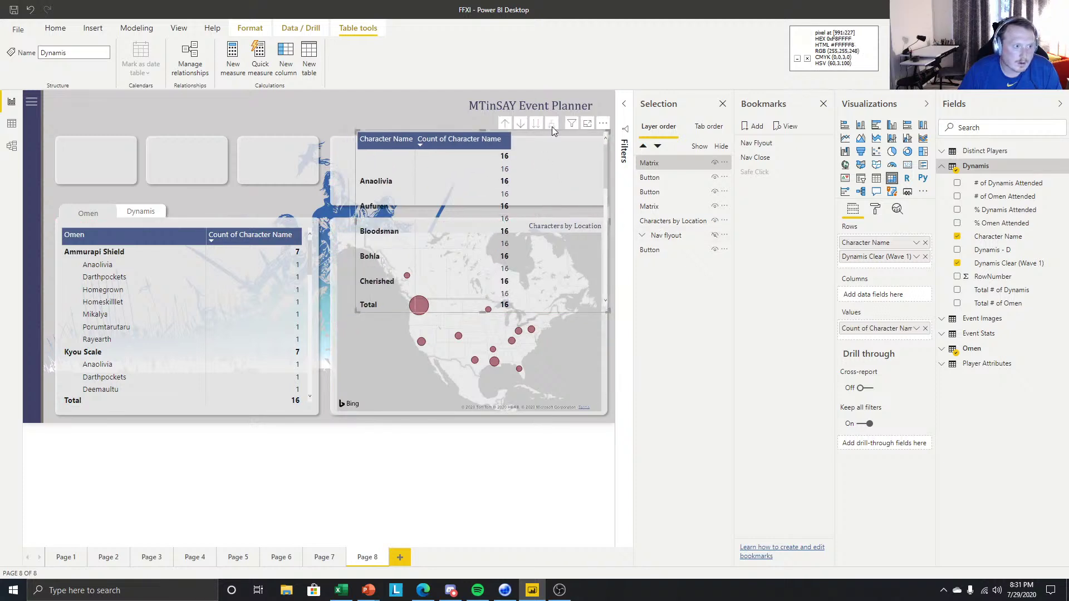
{"action": "left_click", "coordinate": [506, 126]}
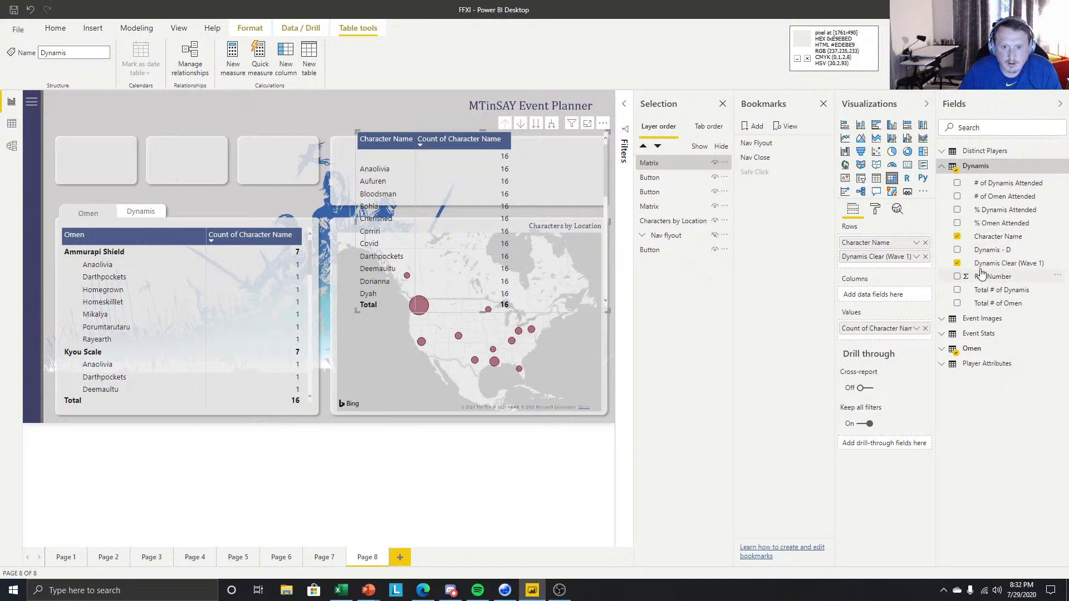
Examine the Dynamis table's records in the data view, especially its Dynamis Clear (Wave 1) and Dynamis - D columns, and return to the report.
{"action": "left_click", "coordinate": [12, 123]}
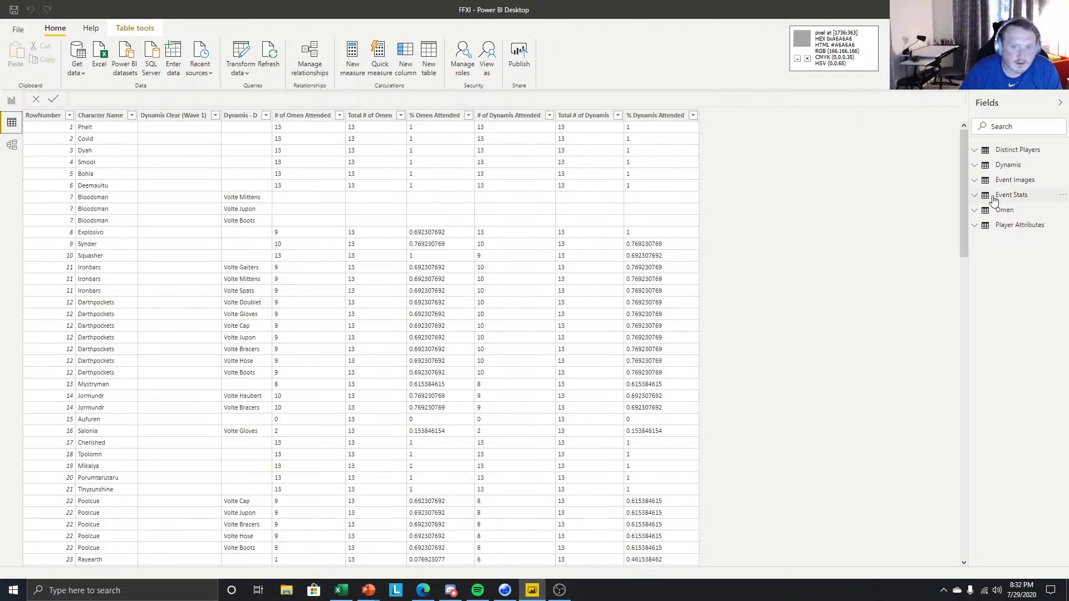
{"action": "left_click", "coordinate": [980, 164]}
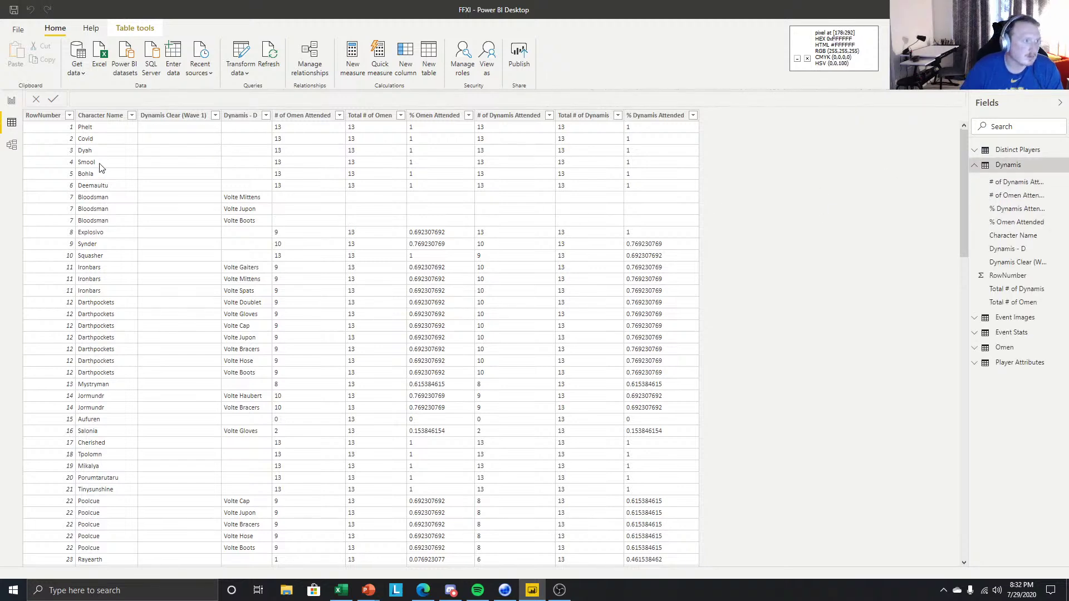
{"action": "scroll", "coordinate": [211, 206], "scroll_direction": "down", "scroll_amount": 15}
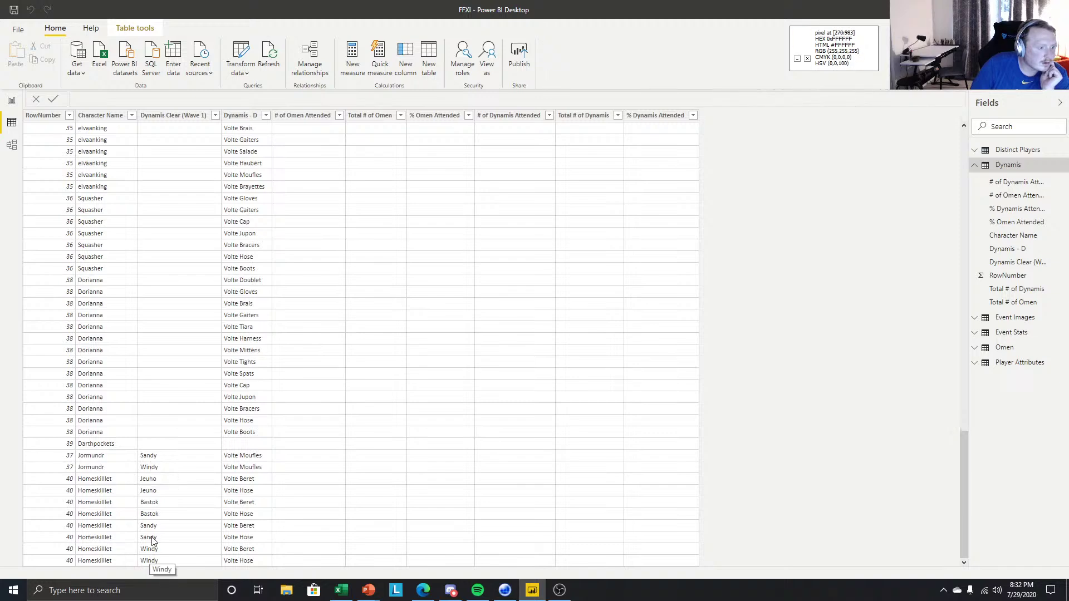
{"action": "scroll", "coordinate": [189, 414], "scroll_direction": "up", "scroll_amount": 15}
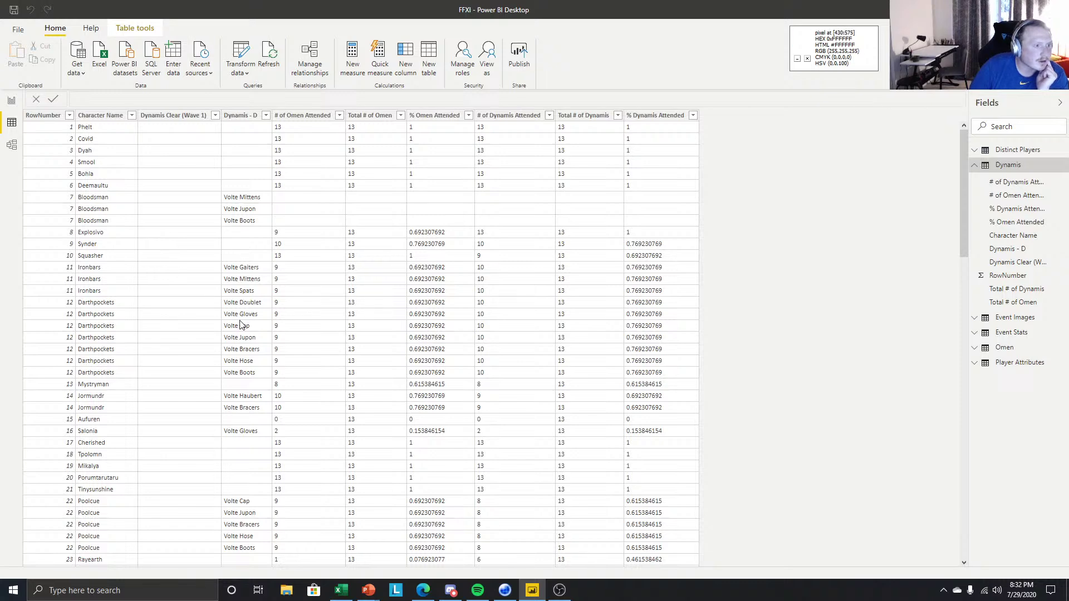
{"action": "scroll", "coordinate": [245, 319], "scroll_direction": "down", "scroll_amount": 2}
{"action": "scroll", "coordinate": [245, 319], "scroll_direction": "up", "scroll_amount": 2}
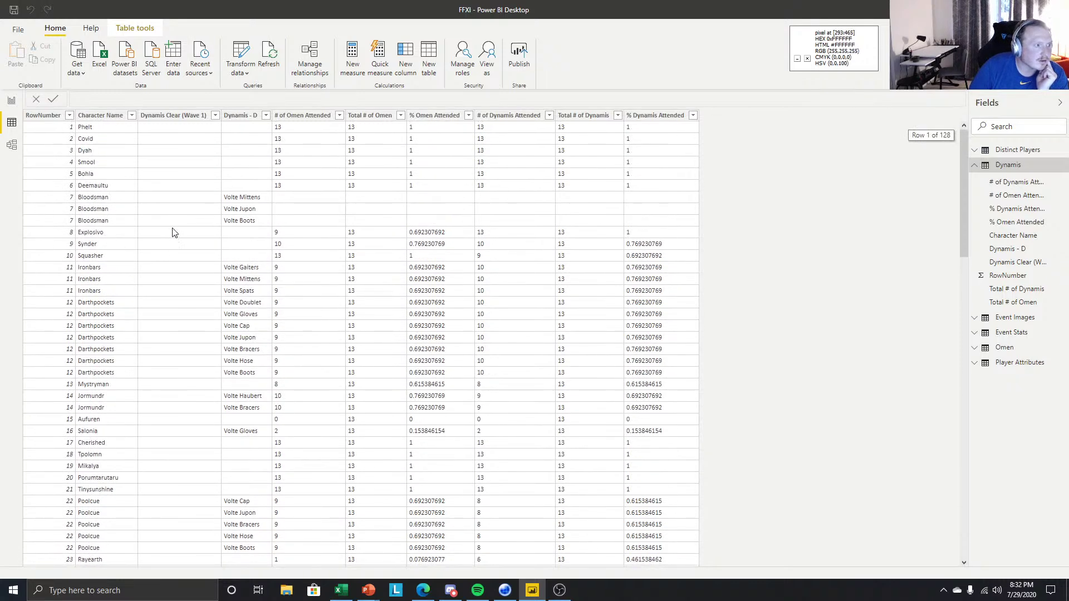
{"action": "left_click", "coordinate": [11, 102]}
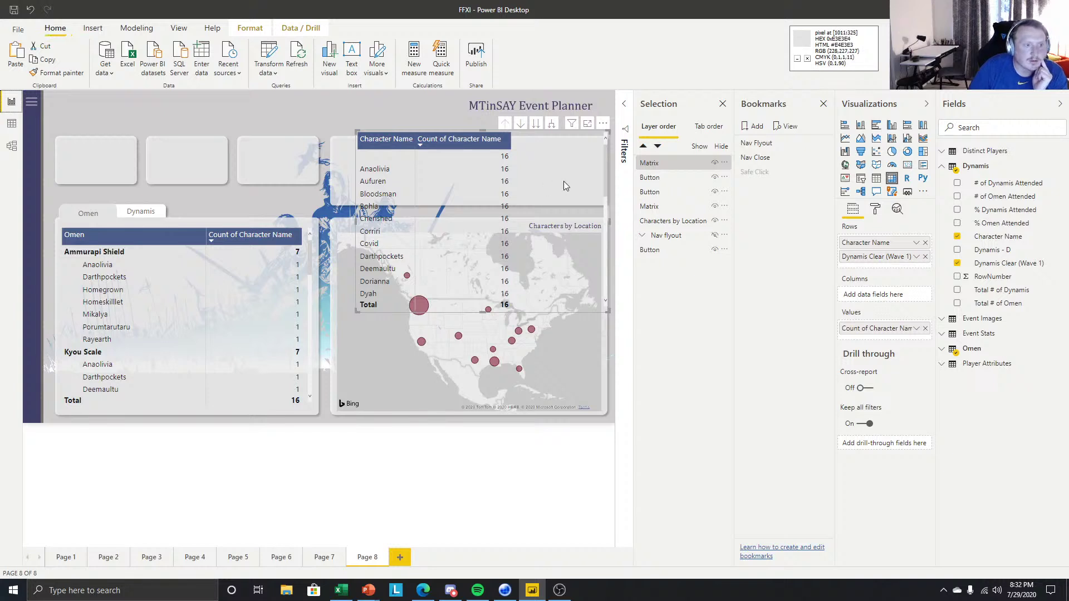
Swap Dynamis Clear (Wave 1) for Dynamis - D above Character Name in the copied matrix's rows and expand it one level.
{"action": "left_click", "coordinate": [957, 263]}
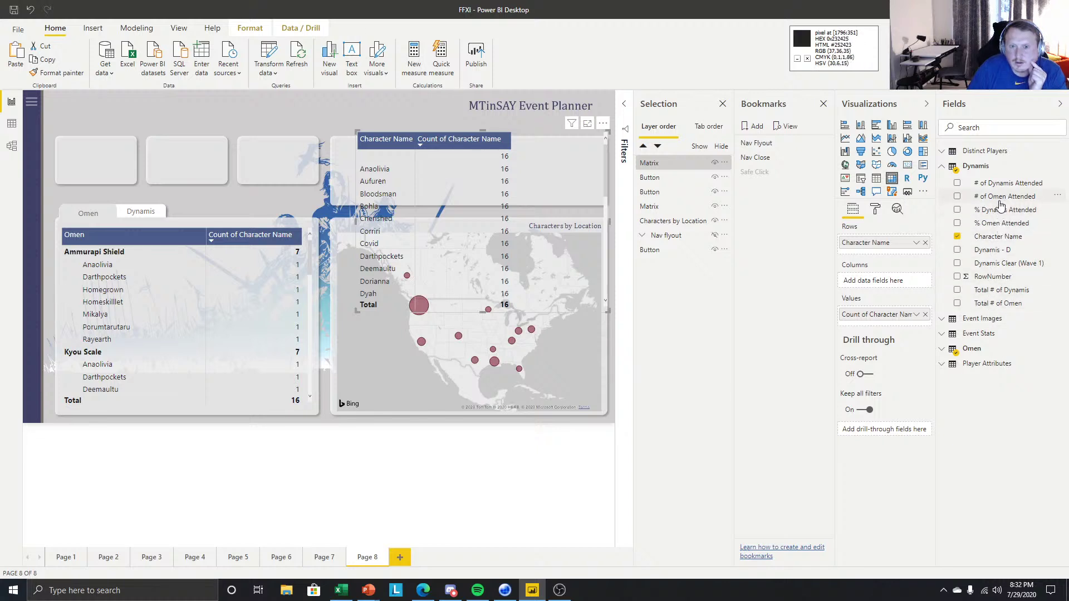
{"action": "left_click_drag", "start_coordinate": [926, 260], "coordinate": [855, 243]}
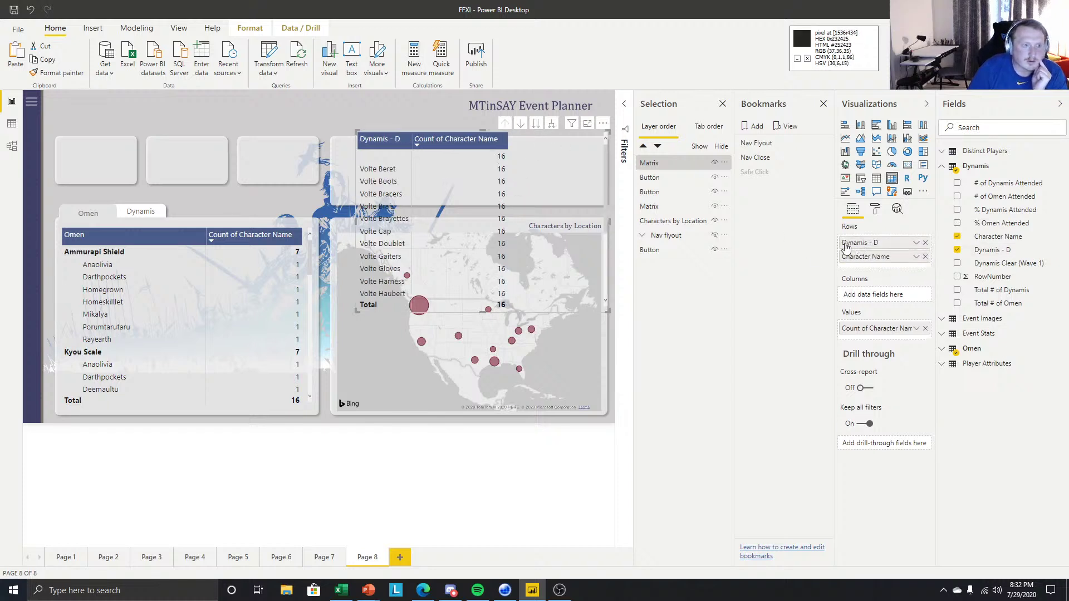
{"action": "left_click", "coordinate": [555, 124]}
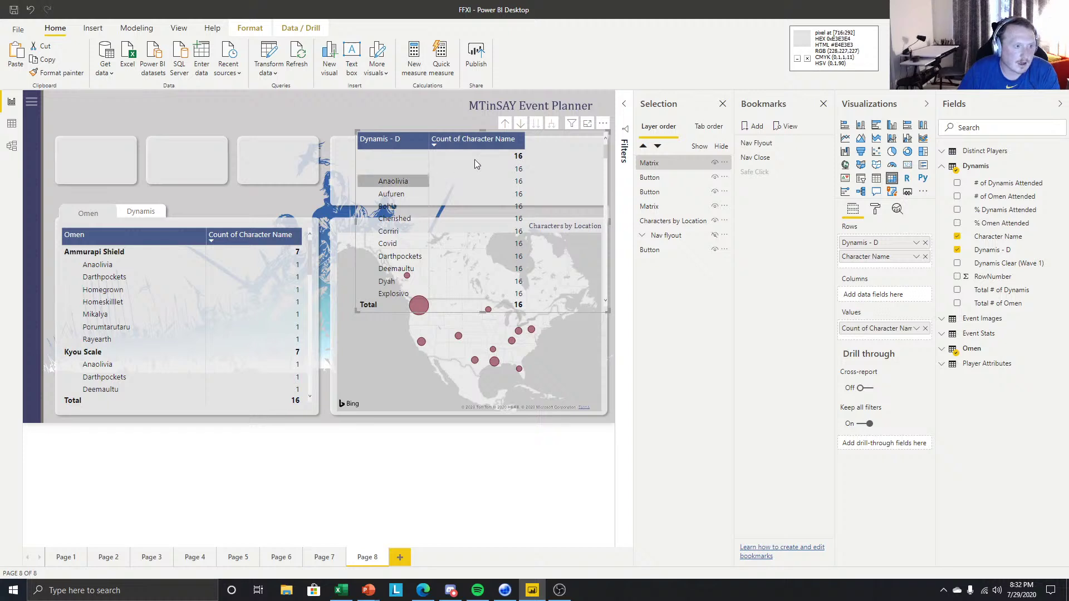
{"action": "left_click_drag", "start_coordinate": [587, 164], "coordinate": [573, 167]}
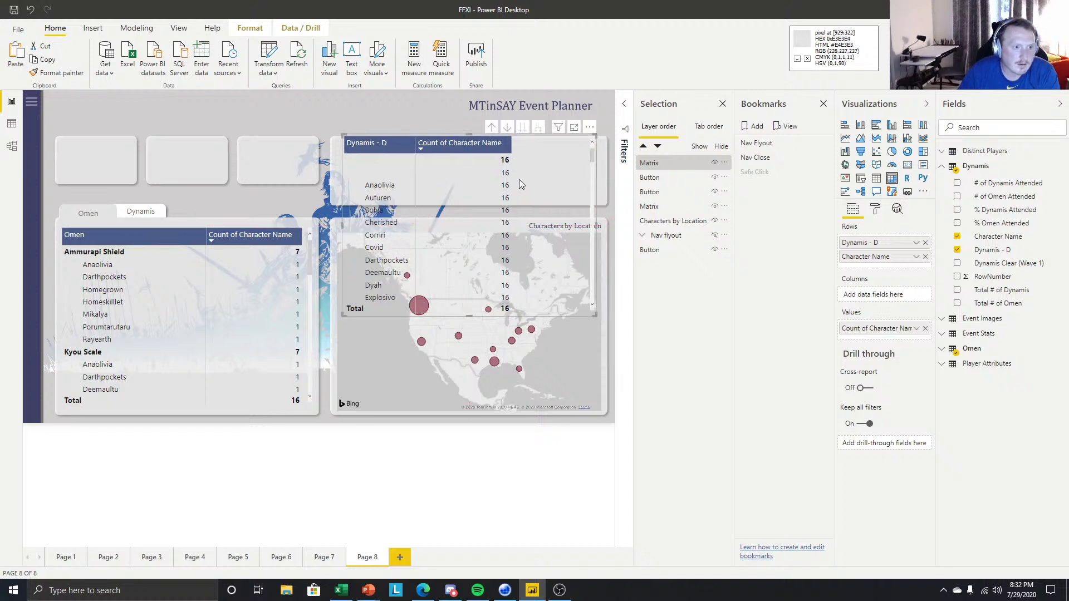
Replace the copied matrix's value field with Character Name from the Dynamis table, summarized as Count (Distinct).
{"action": "scroll", "coordinate": [519, 184], "scroll_direction": "down", "scroll_amount": 10}
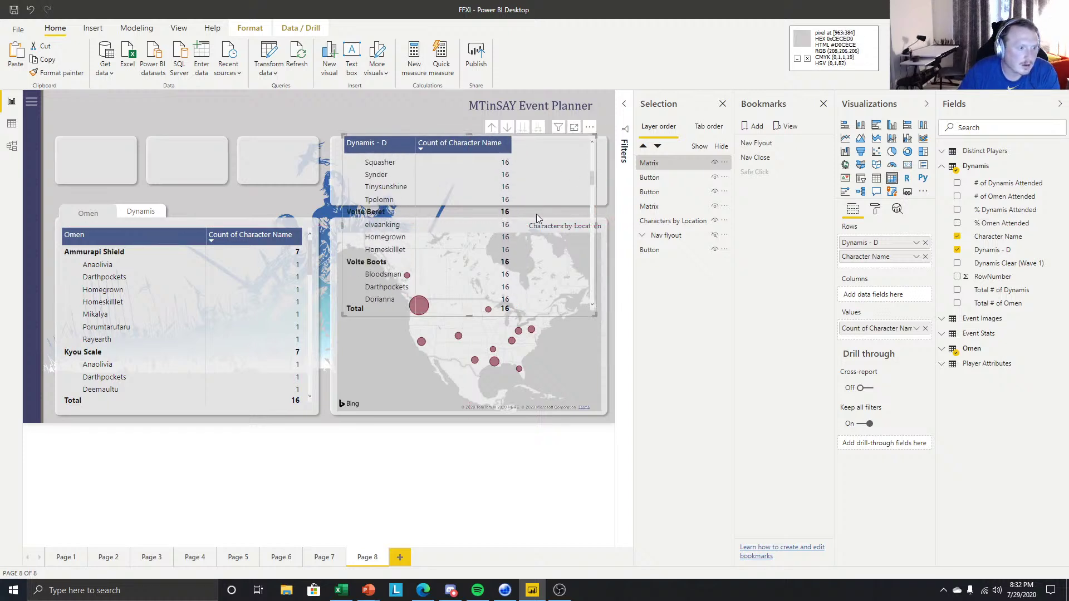
{"action": "scroll", "coordinate": [536, 214], "scroll_direction": "down", "scroll_amount": 6}
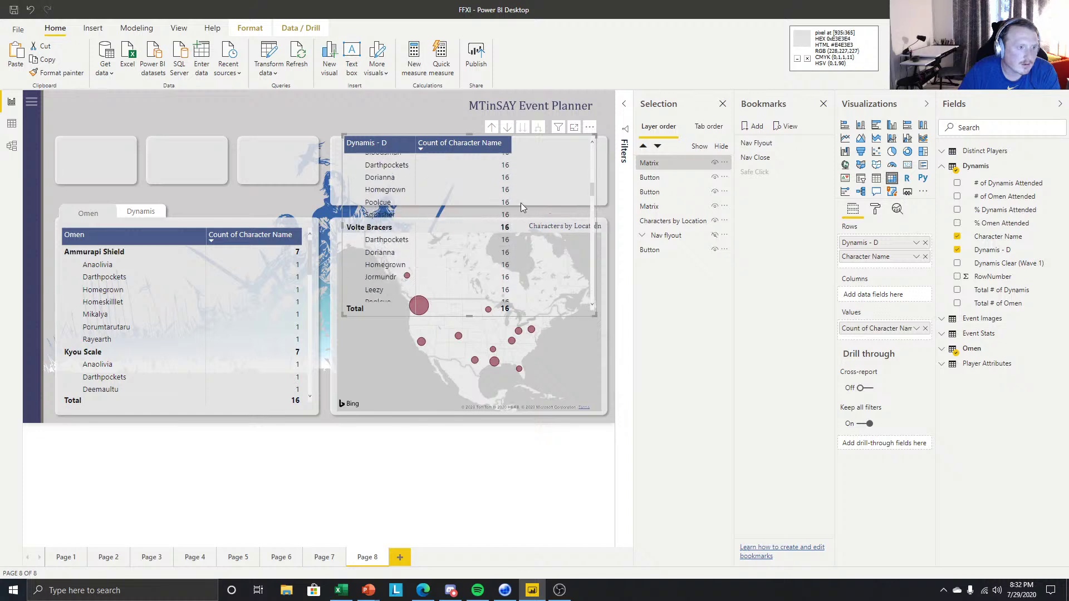
{"action": "scroll", "coordinate": [520, 203], "scroll_direction": "up", "scroll_amount": 5}
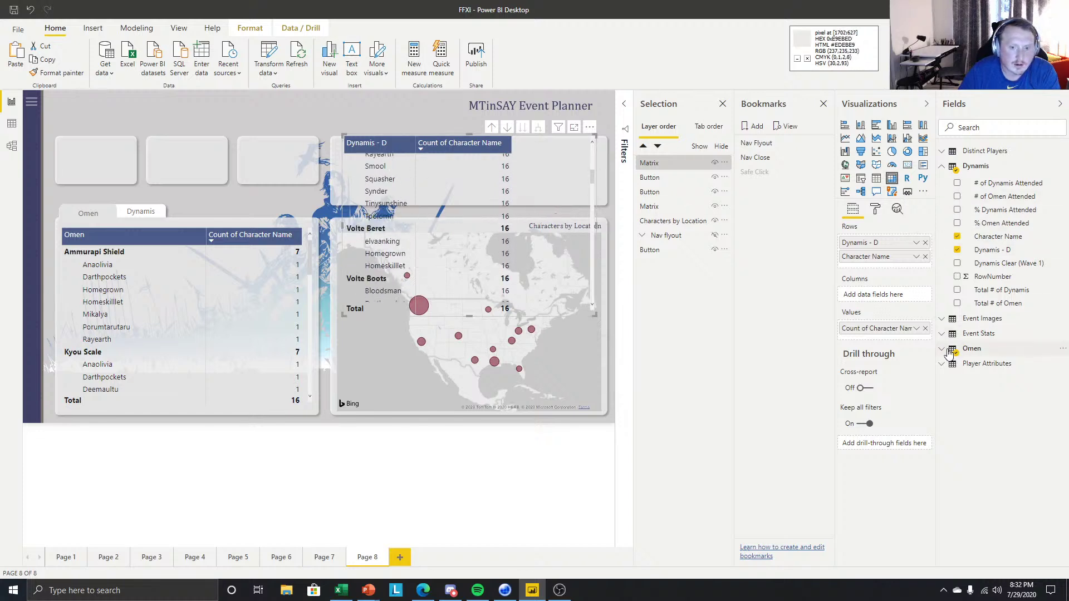
{"action": "left_click", "coordinate": [925, 329]}
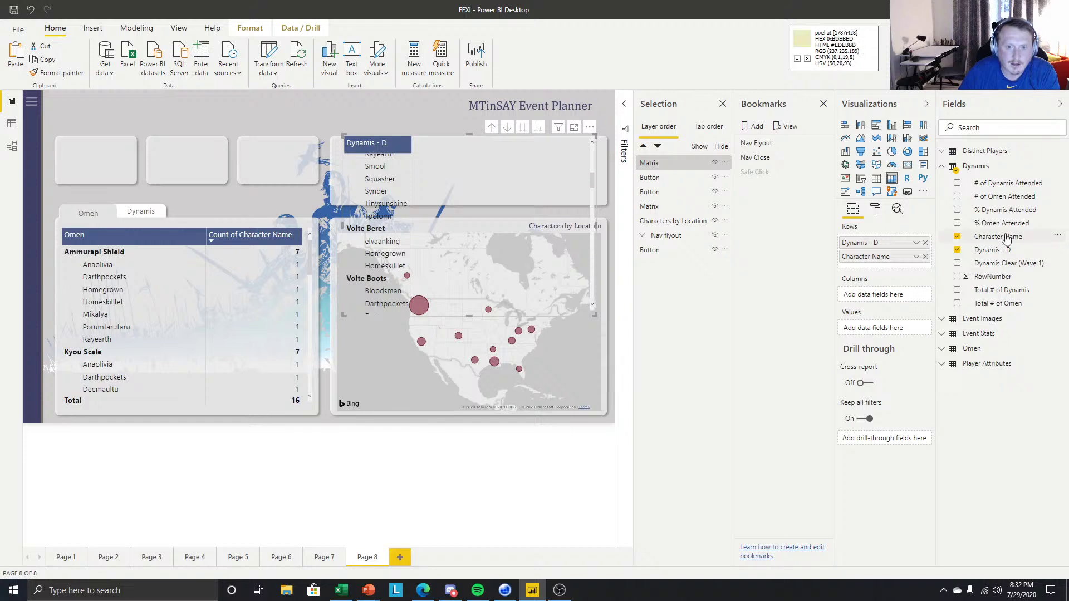
{"action": "left_click_drag", "start_coordinate": [999, 242], "coordinate": [891, 333]}
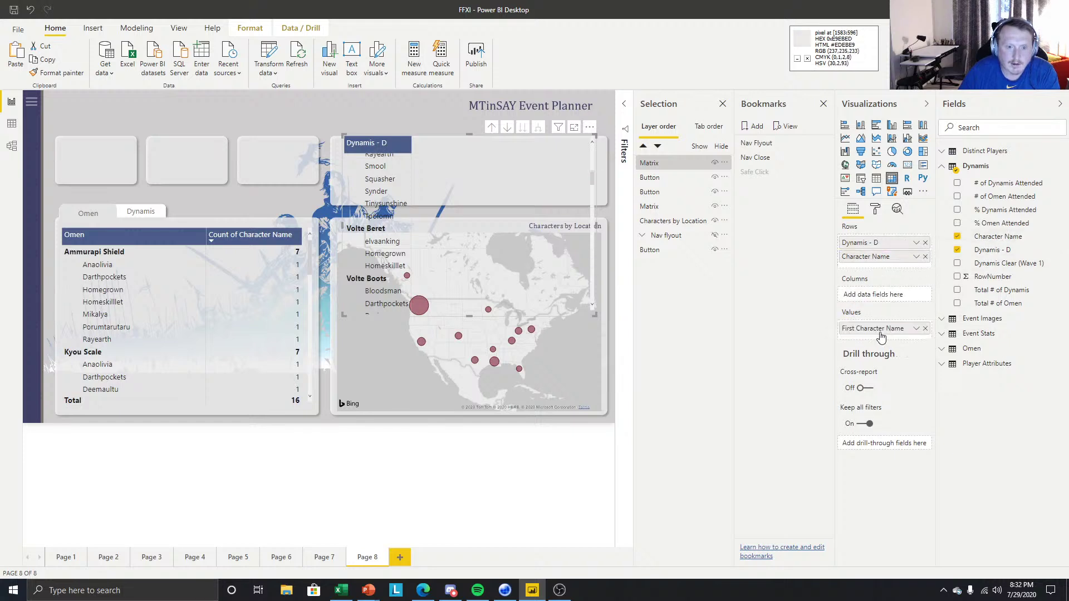
{"action": "left_click", "coordinate": [916, 329]}
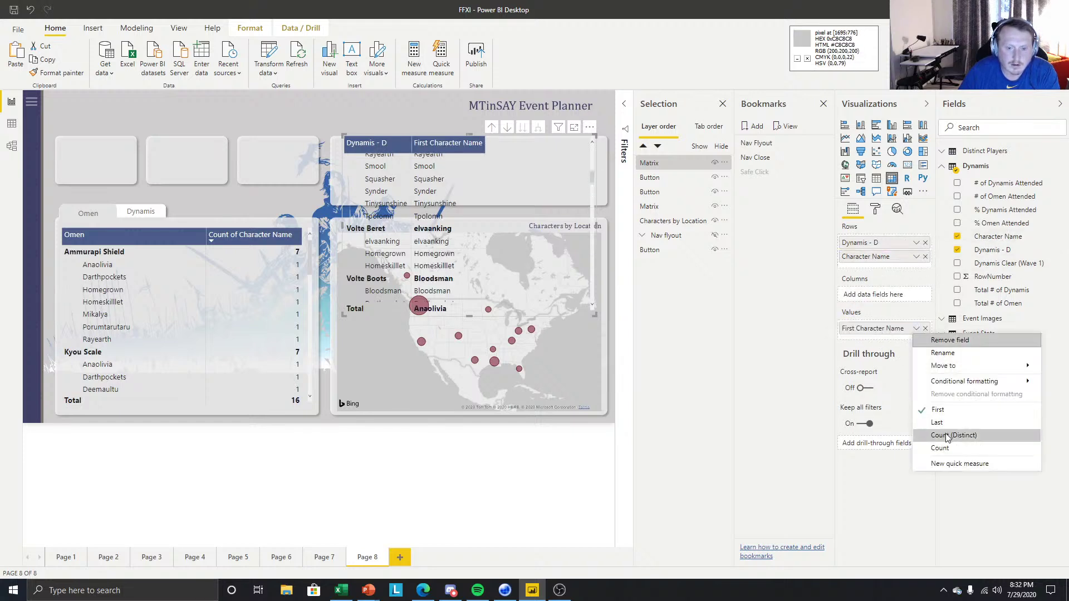
{"action": "left_click", "coordinate": [891, 435]}
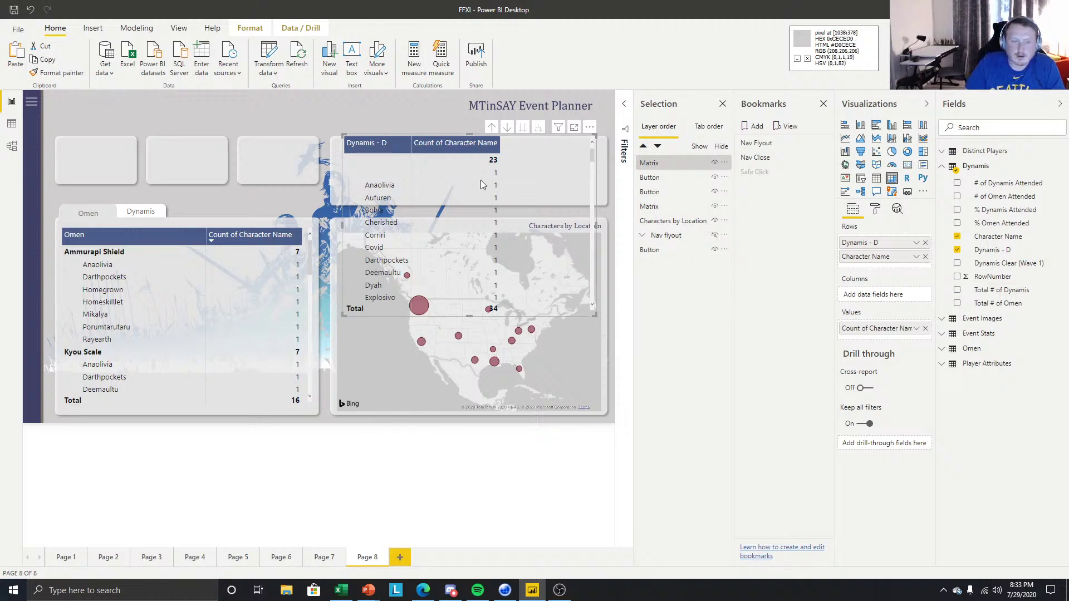
Remove the Omen filter from the copied matrix and filter Dynamis - D to all values except (Blank).
{"action": "left_click", "coordinate": [876, 210]}
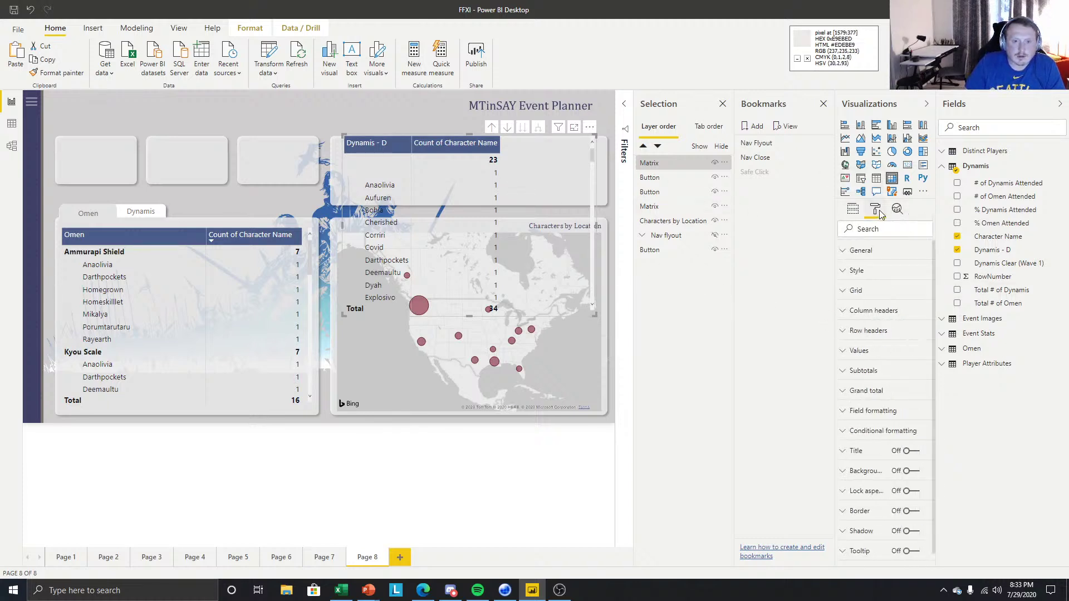
{"action": "left_click", "coordinate": [627, 106]}
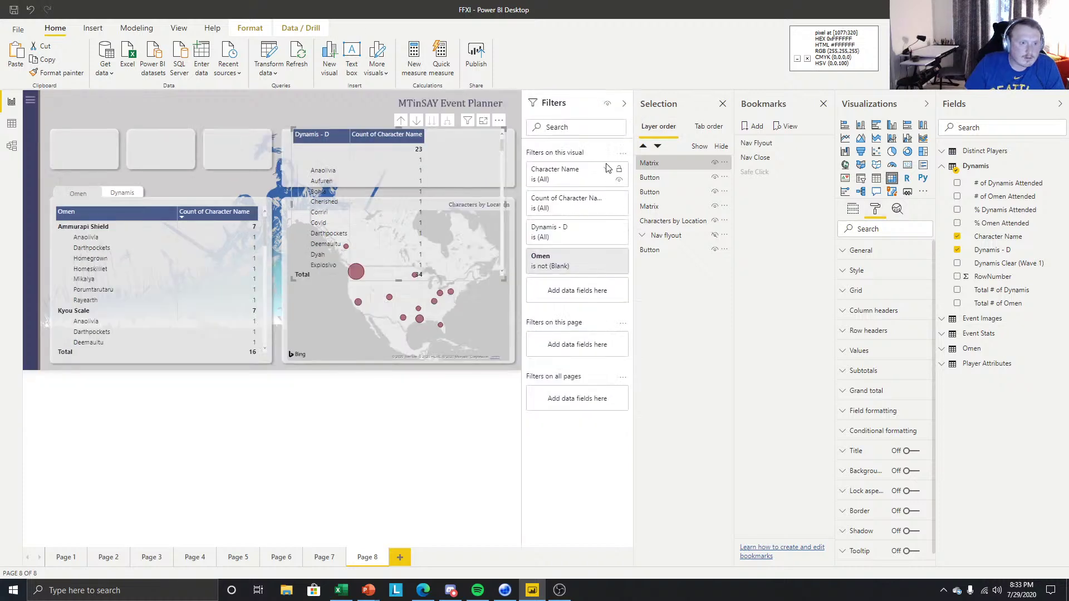
{"action": "left_click", "coordinate": [608, 256]}
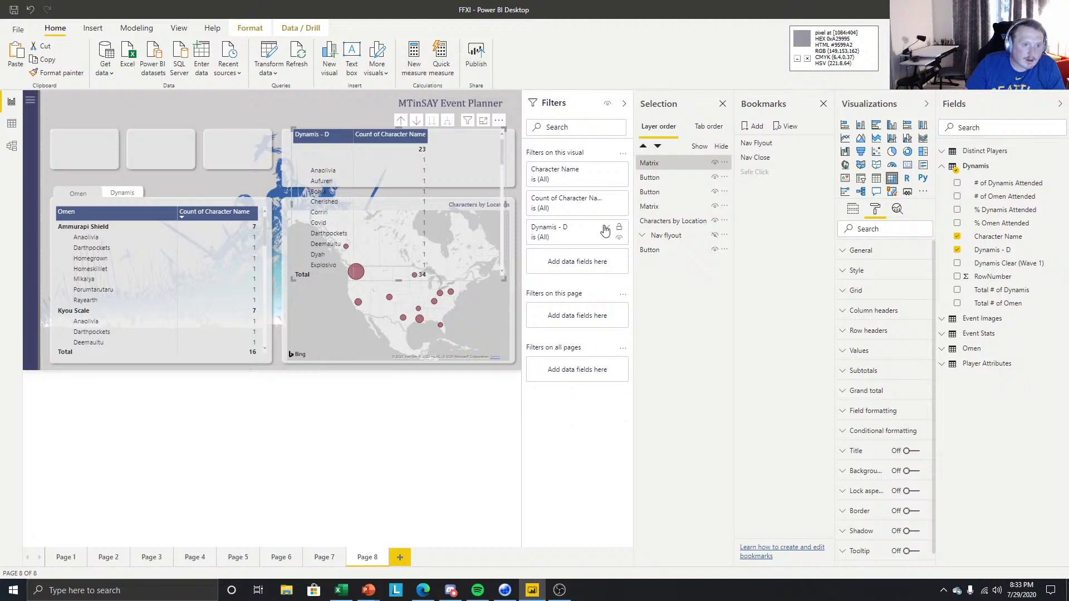
{"action": "left_click", "coordinate": [606, 232]}
{"action": "left_click", "coordinate": [539, 296]}
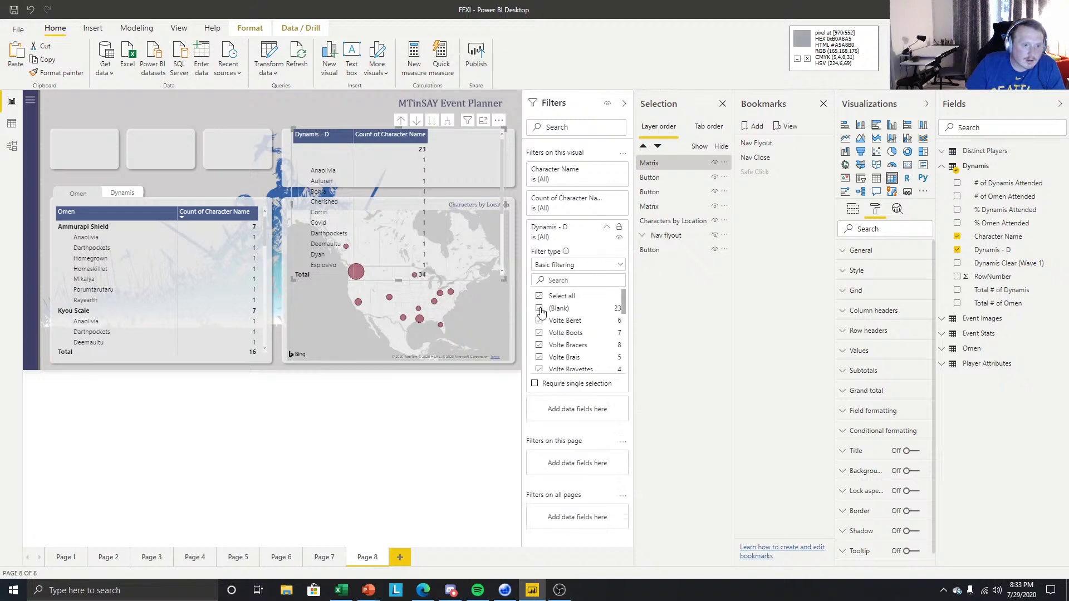
{"action": "left_click", "coordinate": [539, 309]}
Resize the Dynamis matrix to be narrower, closer to its column widths, and slightly taller.
{"action": "left_click", "coordinate": [333, 421]}
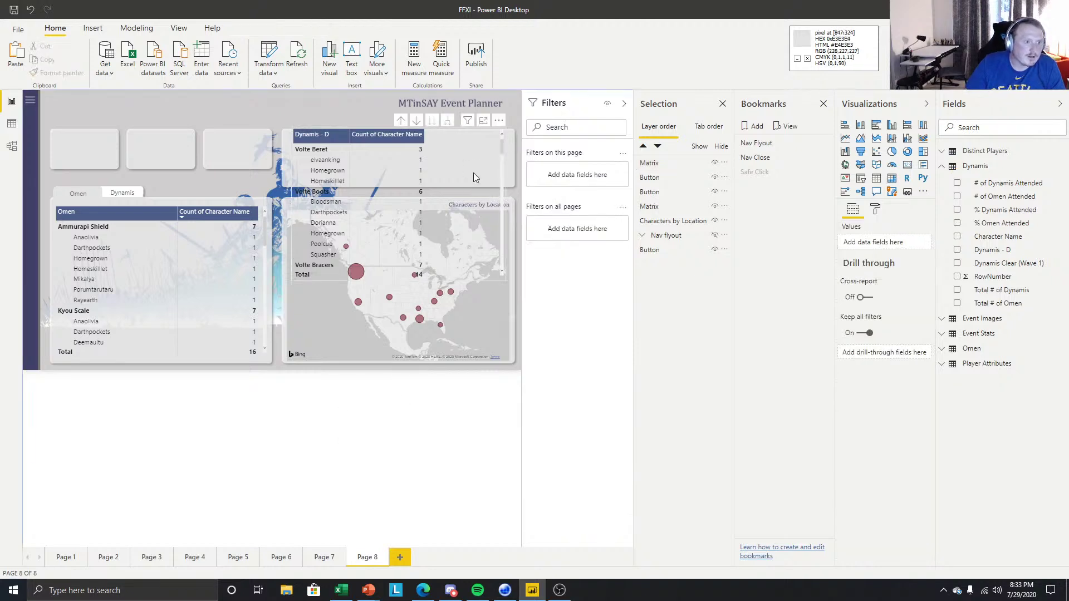
{"action": "left_click_drag", "start_coordinate": [504, 280], "coordinate": [444, 289]}
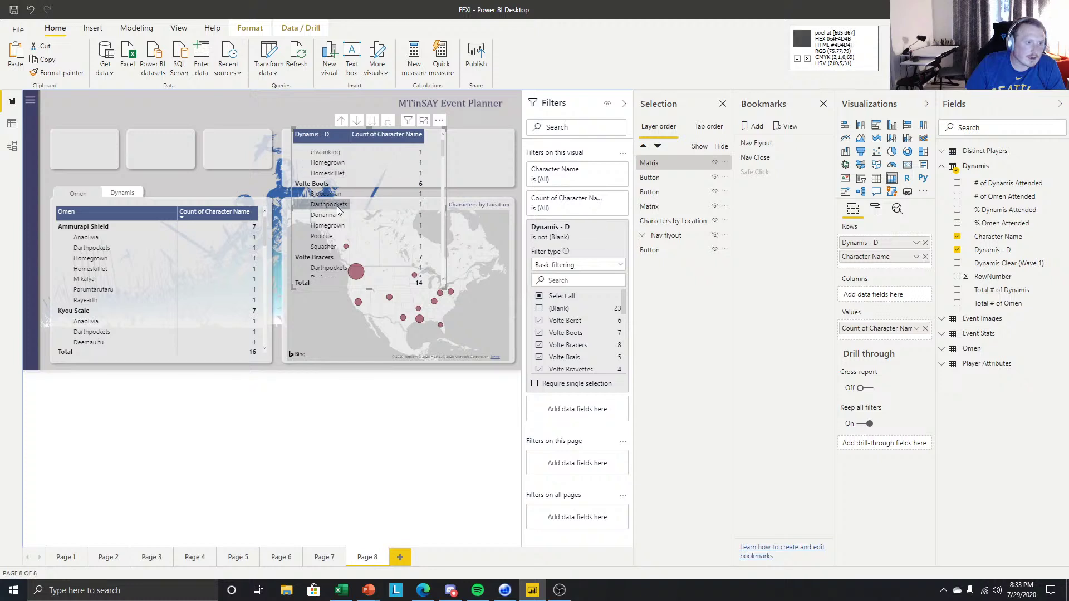
Shorten the Dynamis matrix by raising its lower edge, leaving no row highlighted.
{"action": "scroll", "coordinate": [320, 205], "scroll_direction": "up", "scroll_amount": 1}
{"action": "left_click", "coordinate": [315, 153]}
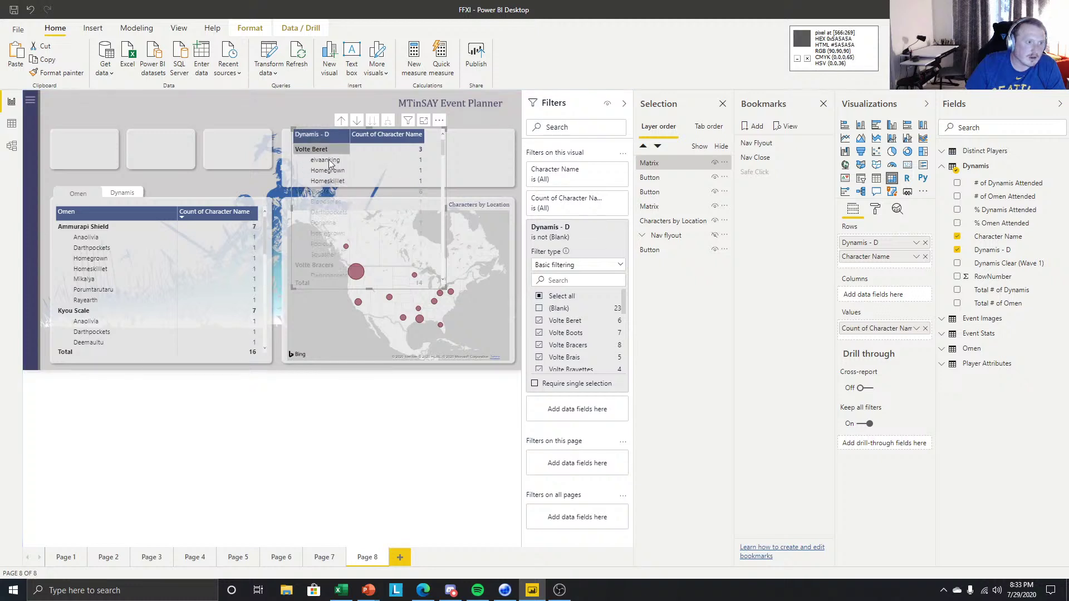
{"action": "left_click", "coordinate": [331, 150]}
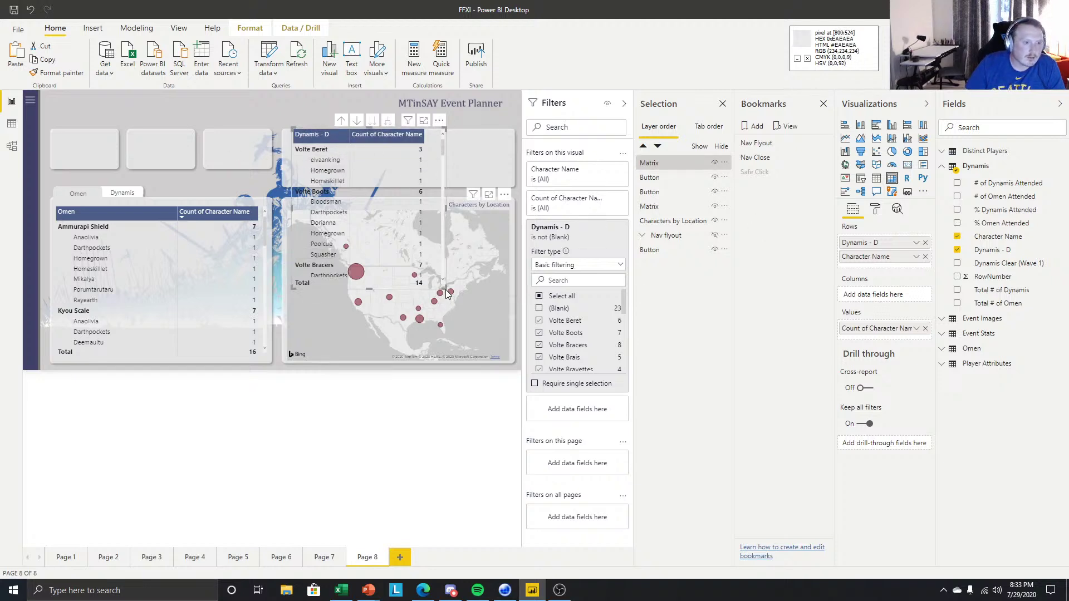
{"action": "left_click_drag", "start_coordinate": [444, 289], "coordinate": [442, 256]}
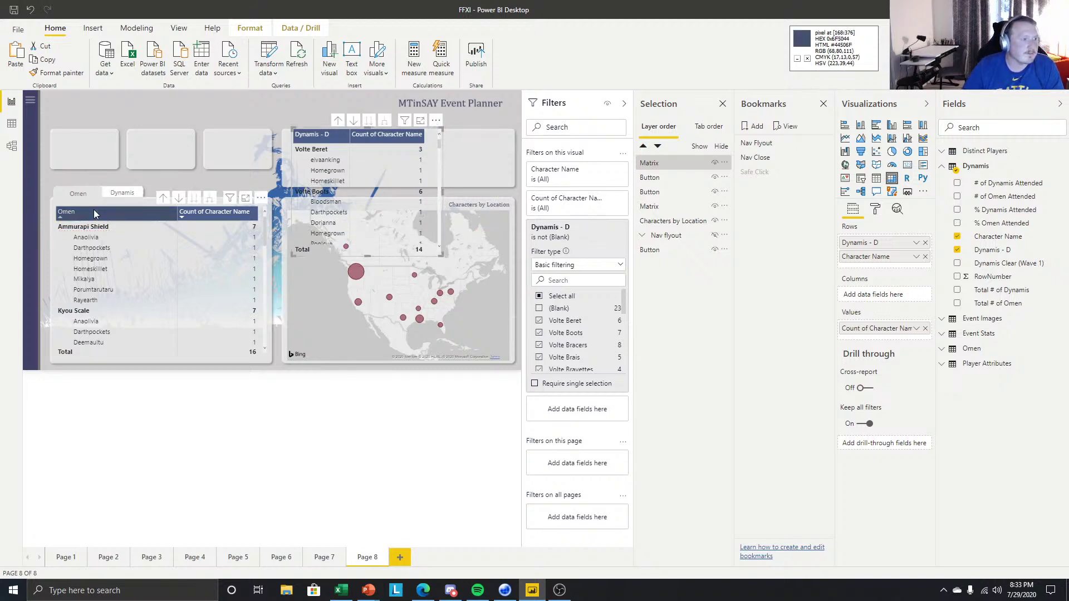
Duplicate the Omen and Dynamis tab buttons together and place the copies just above the originals.
{"action": "left_click", "coordinate": [84, 194]}
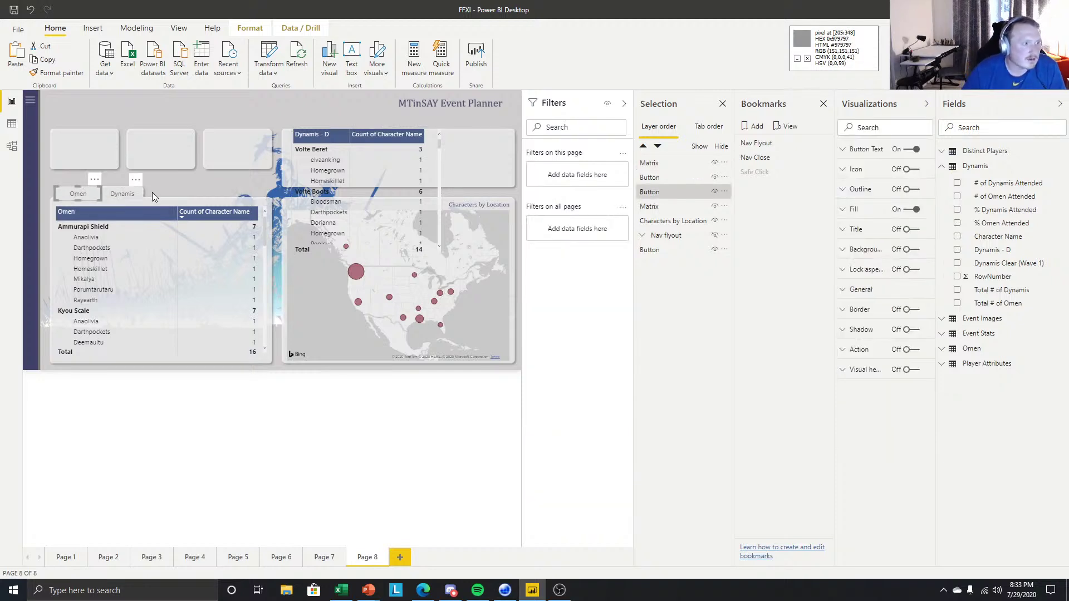
{"action": "left_click", "coordinate": [138, 193], "text": "ctrl"}
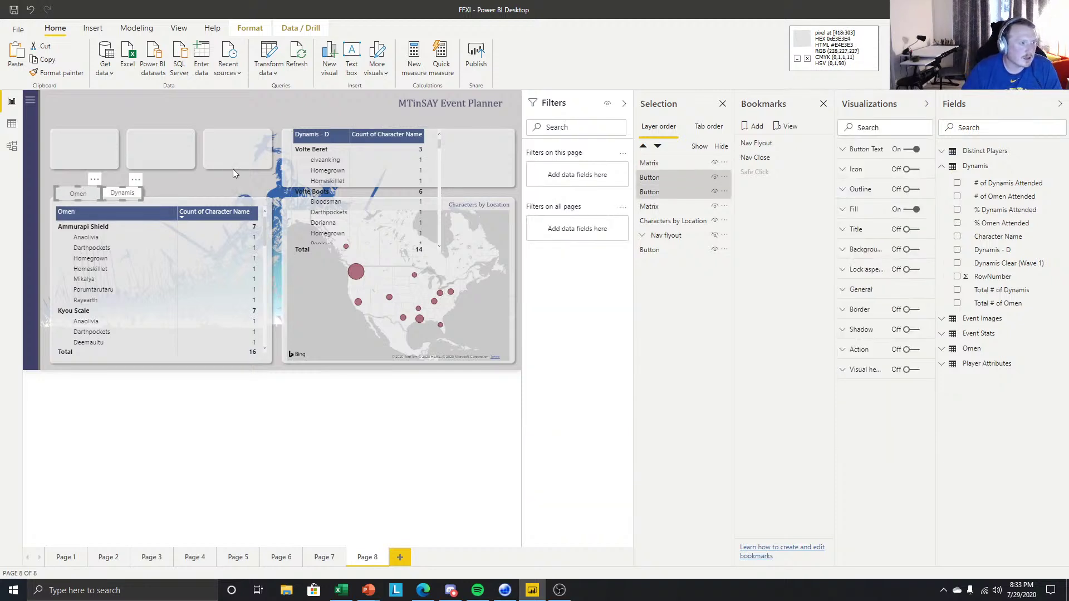
{"action": "key", "text": "ctrl+c"}
{"action": "key", "text": "ctrl+v"}
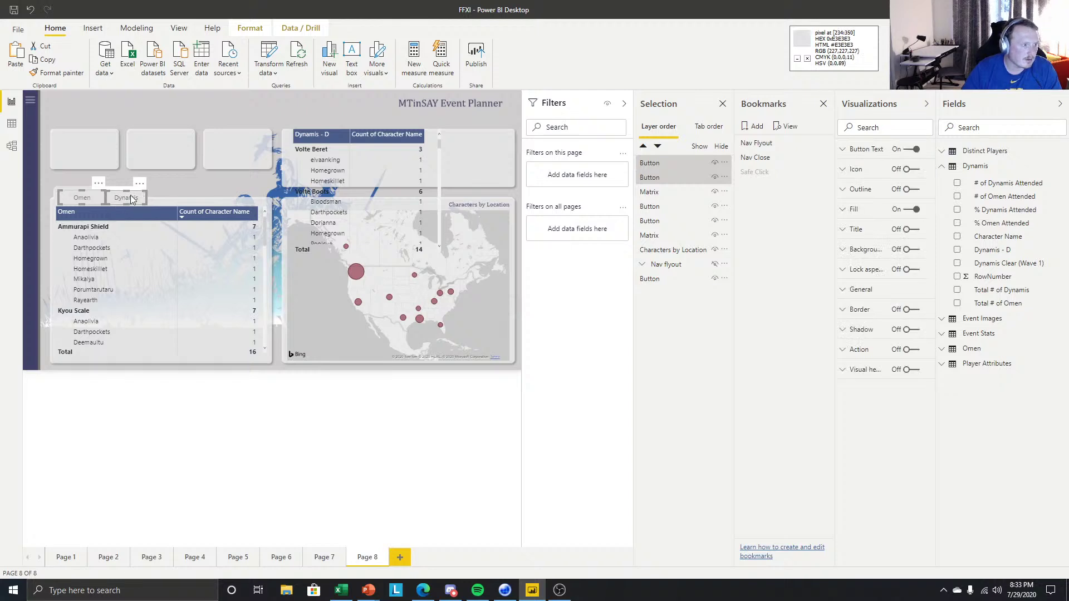
{"action": "left_click_drag", "start_coordinate": [128, 193], "coordinate": [128, 176]}
{"action": "left_click", "coordinate": [126, 175]}
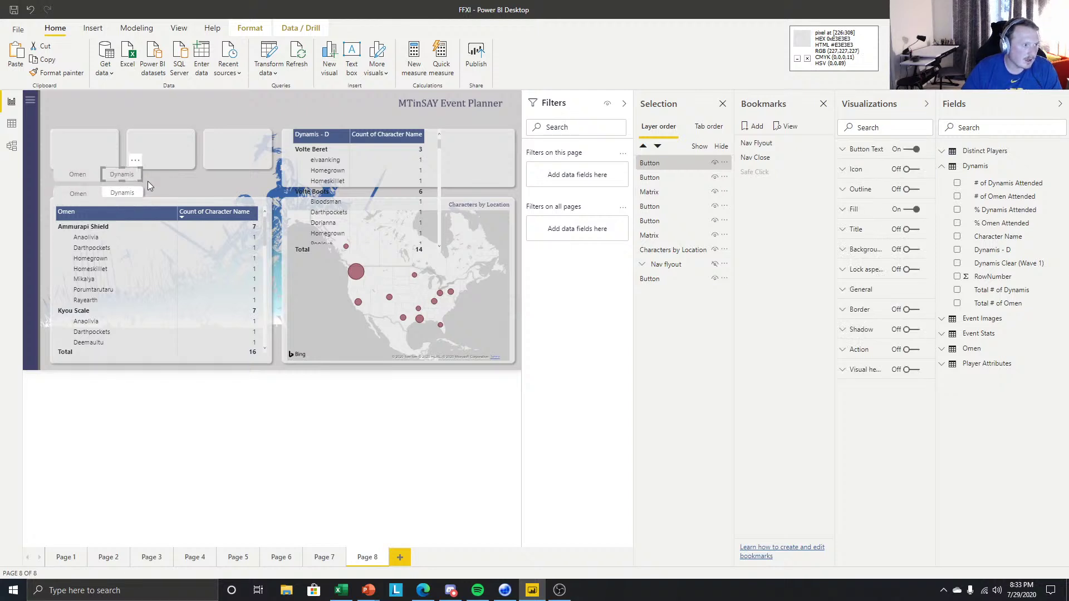
{"action": "left_click", "coordinate": [169, 176]}
Copy the original Dynamis button's formatting onto the duplicate Omen button, and the original Omen button's formatting onto the duplicate Dynamis button.
{"action": "left_click", "coordinate": [128, 191]}
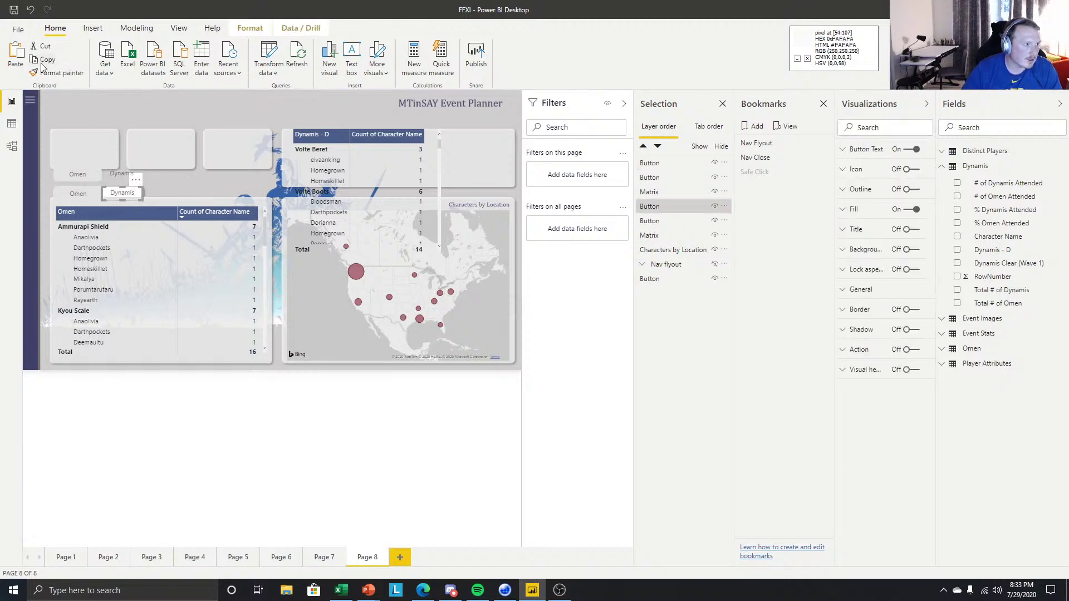
{"action": "left_click", "coordinate": [50, 74]}
{"action": "left_click", "coordinate": [80, 175]}
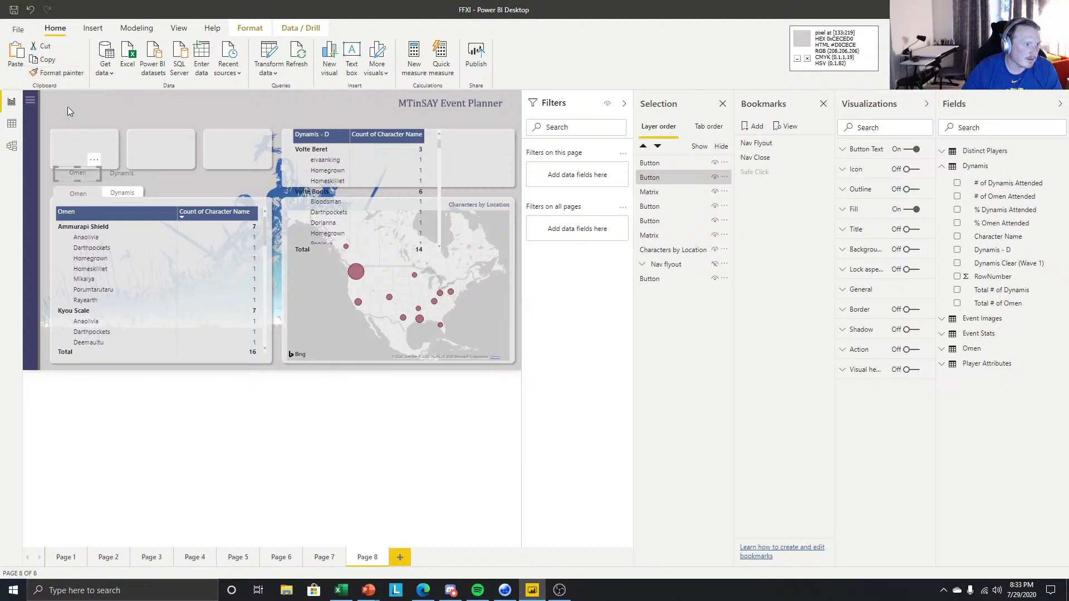
{"action": "left_click", "coordinate": [84, 197]}
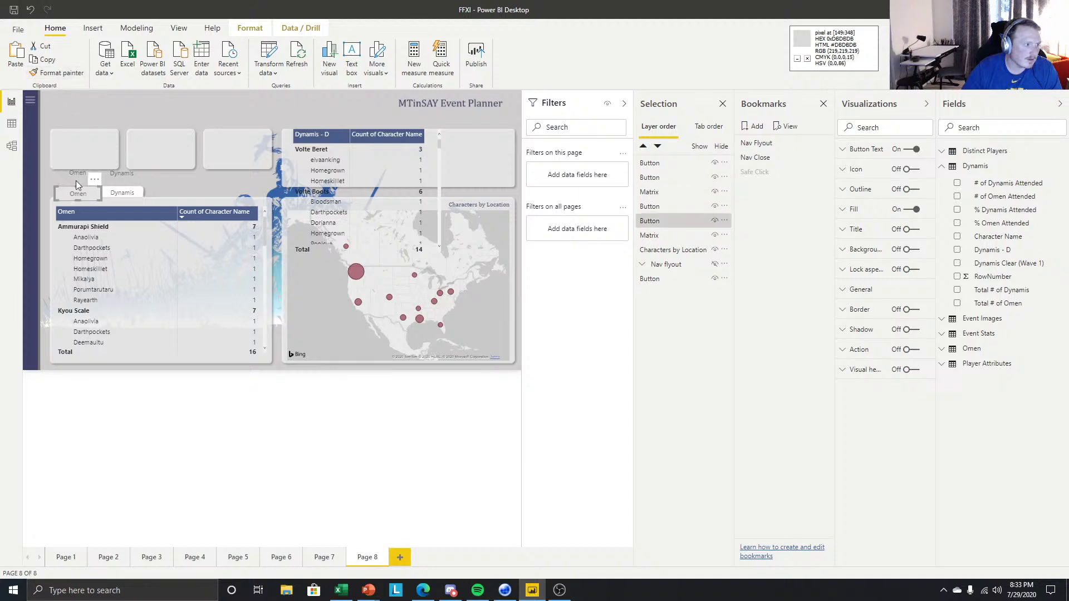
{"action": "left_click", "coordinate": [61, 73]}
{"action": "left_click", "coordinate": [121, 174]}
{"action": "left_click", "coordinate": [172, 198]}
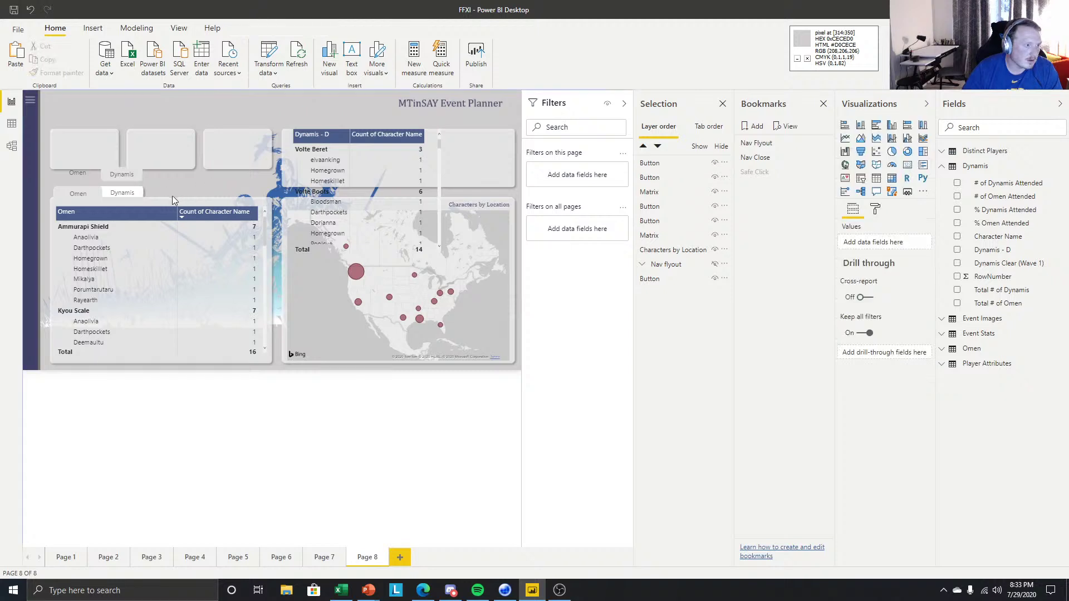
Hide the Omen matrix and move the Dynamis matrix into its place in the tabbed panel.
{"action": "left_click", "coordinate": [161, 205]}
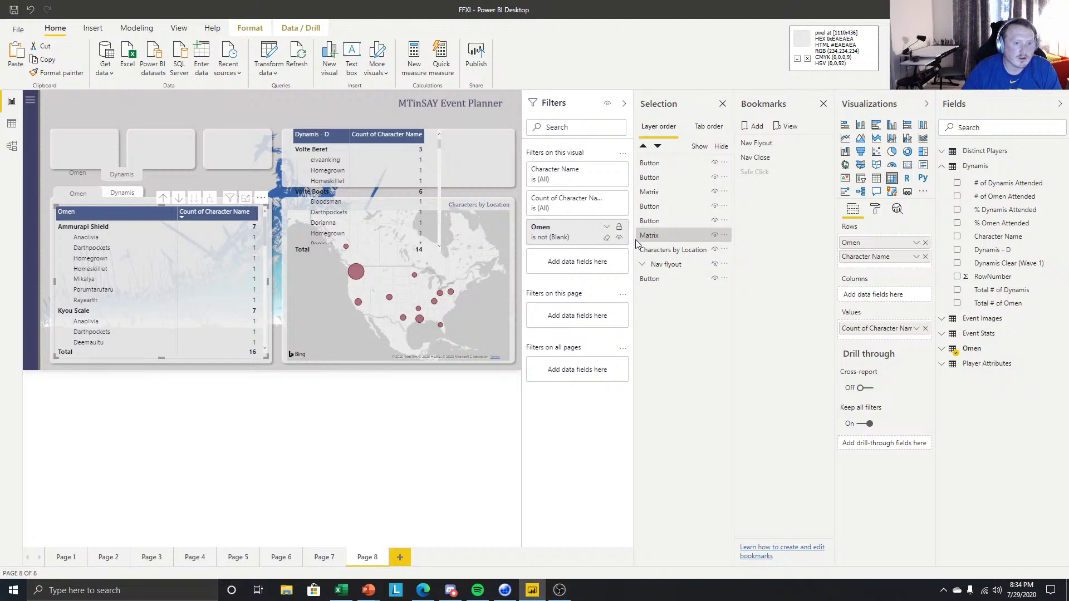
{"action": "left_click", "coordinate": [715, 236]}
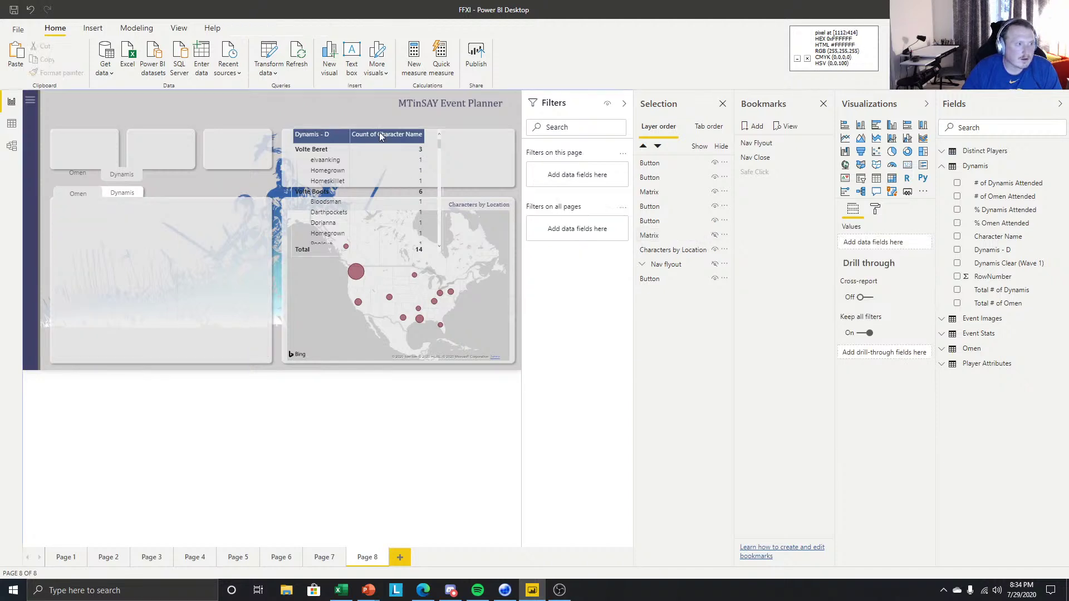
{"action": "left_click", "coordinate": [418, 154]}
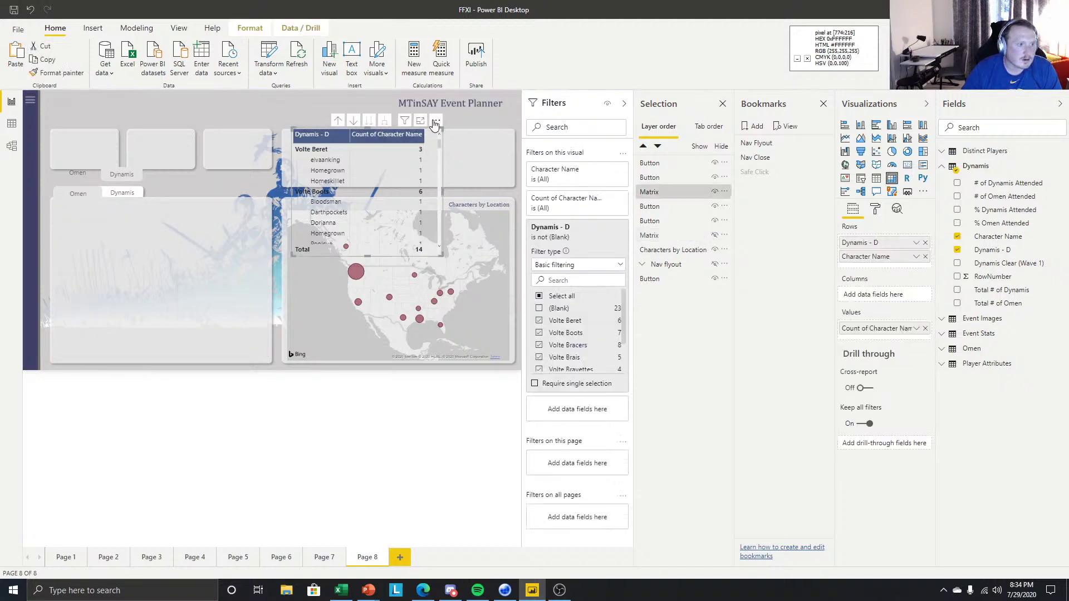
{"action": "left_click_drag", "start_coordinate": [425, 122], "coordinate": [196, 199]}
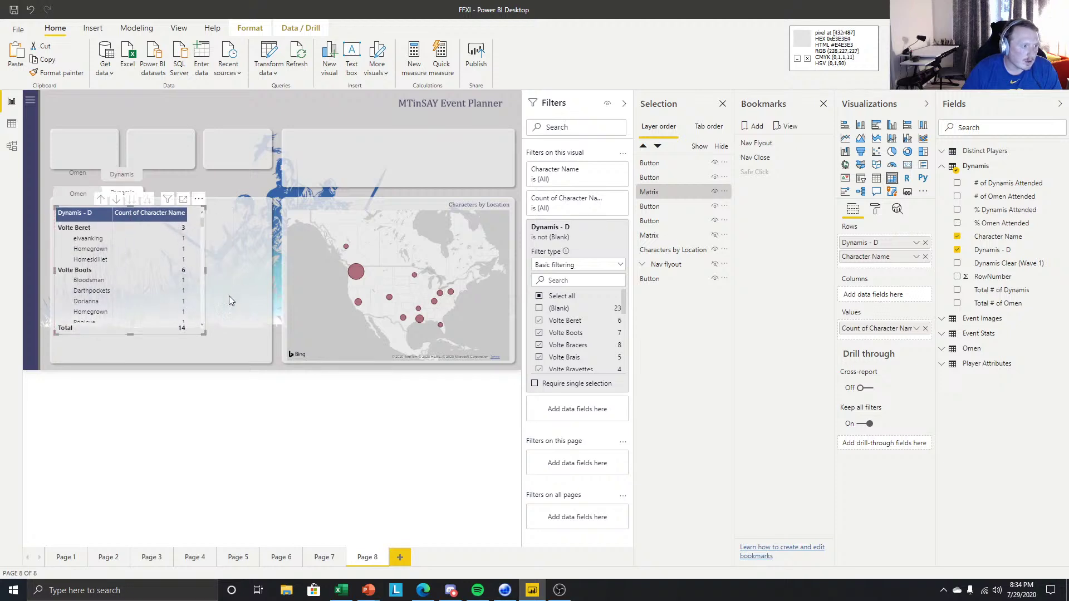
Enlarge the Dynamis matrix to fill the tabbed panel and widen its Dynamis - D column.
{"action": "left_click_drag", "start_coordinate": [203, 333], "coordinate": [258, 356]}
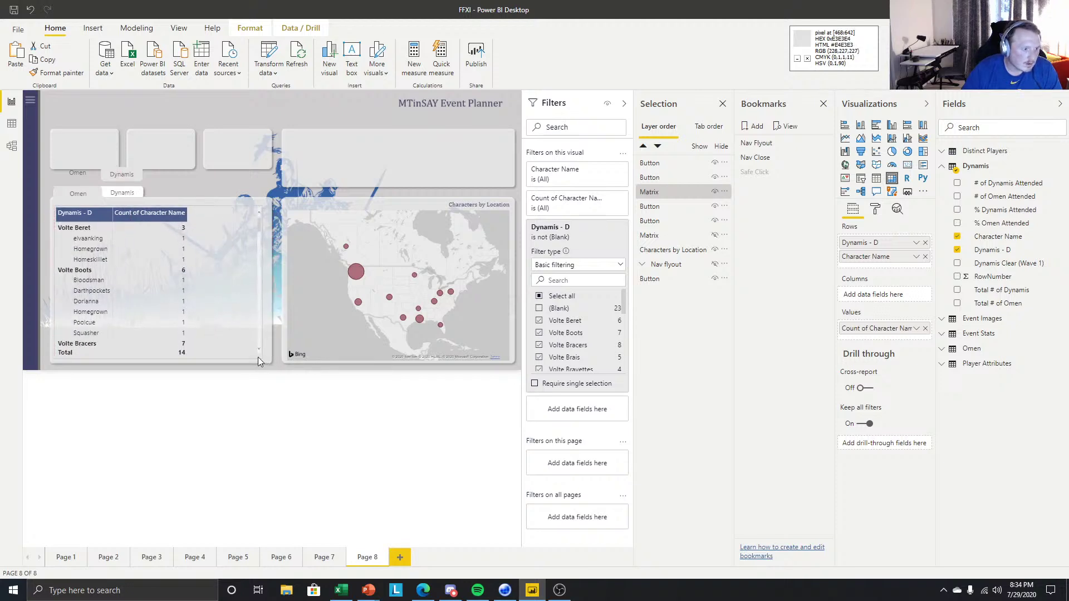
{"action": "left_click_drag", "start_coordinate": [153, 221], "coordinate": [177, 221]}
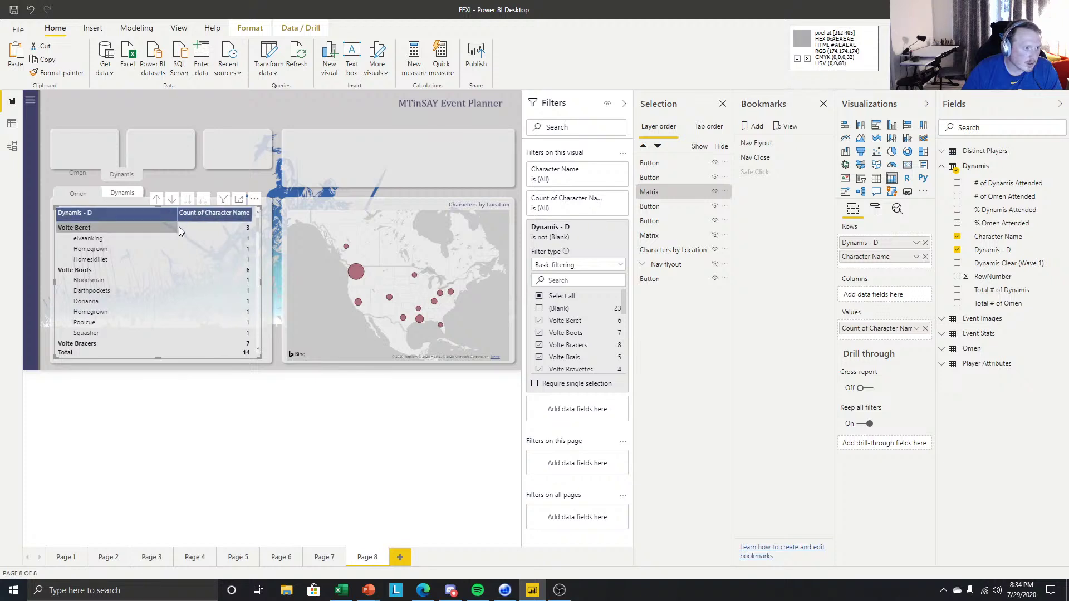
{"action": "scroll", "coordinate": [134, 278], "scroll_direction": "down", "scroll_amount": 10}
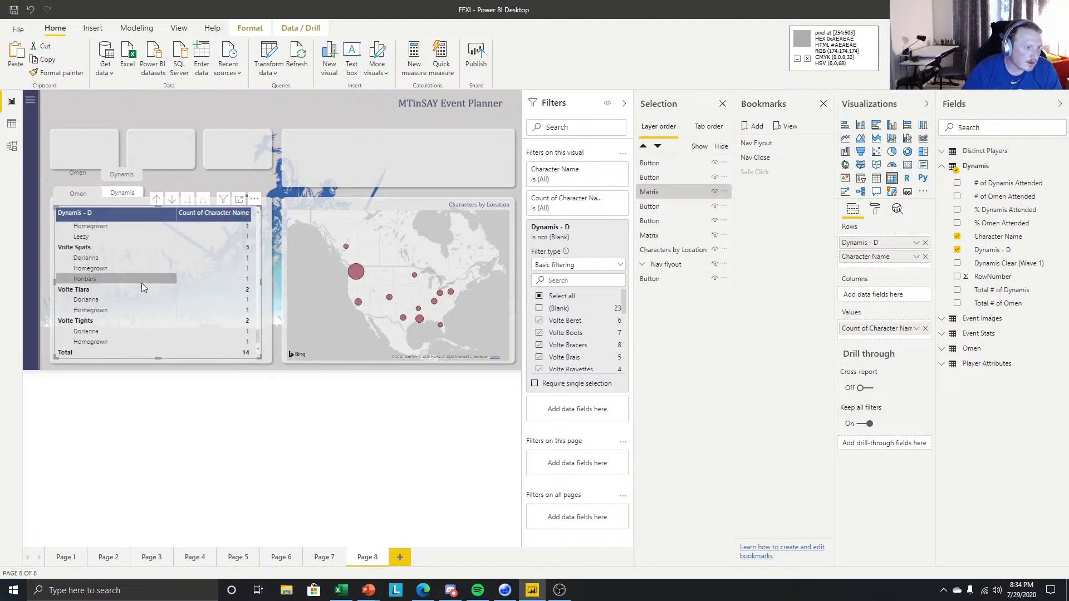
{"action": "scroll", "coordinate": [142, 283], "scroll_direction": "up", "scroll_amount": 5}
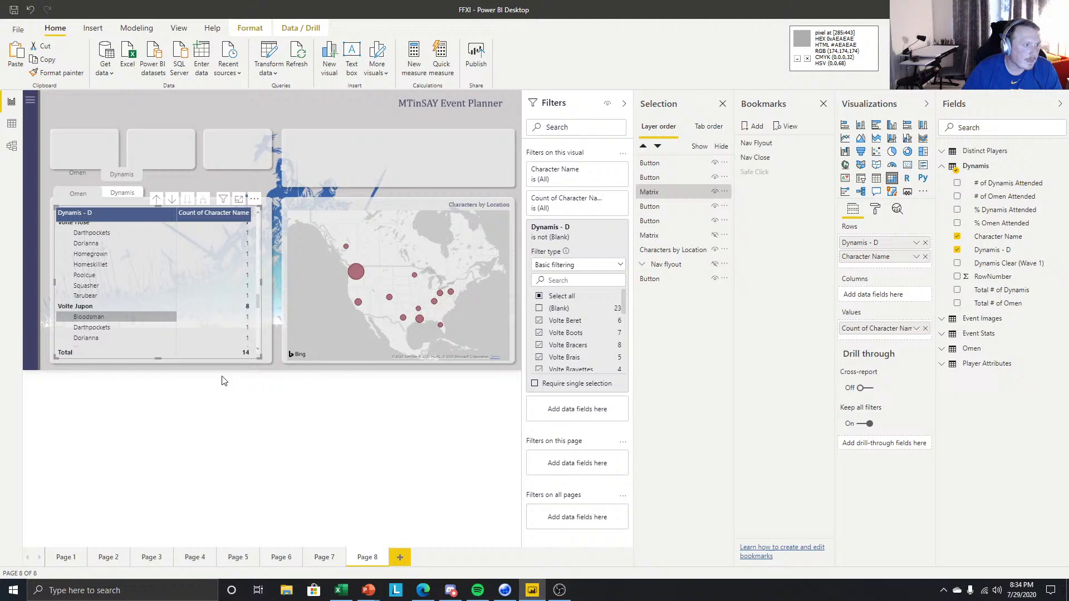
Nudge the duplicate Dynamis and Omen buttons slightly downward, clear of the small panels above them.
{"action": "left_click", "coordinate": [122, 175]}
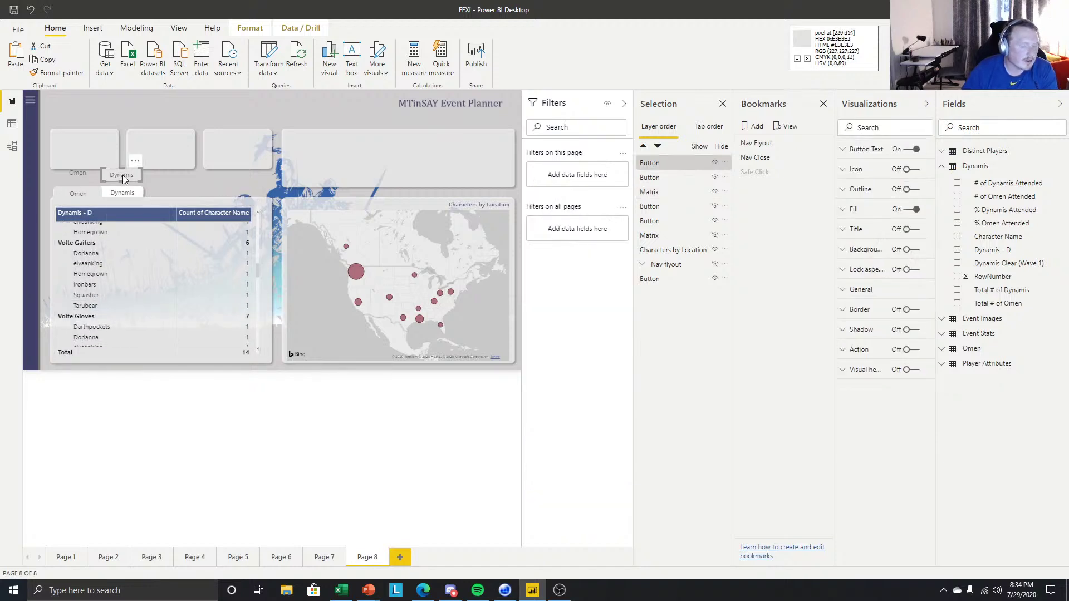
{"action": "left_click", "coordinate": [77, 171]}
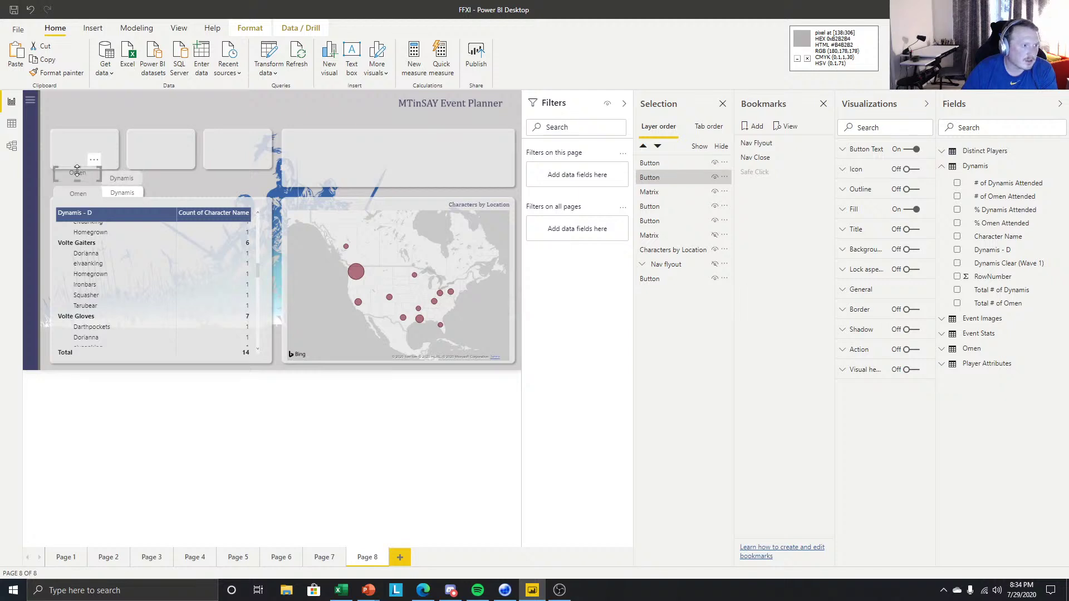
{"action": "left_click_drag", "start_coordinate": [77, 169], "coordinate": [77, 173]}
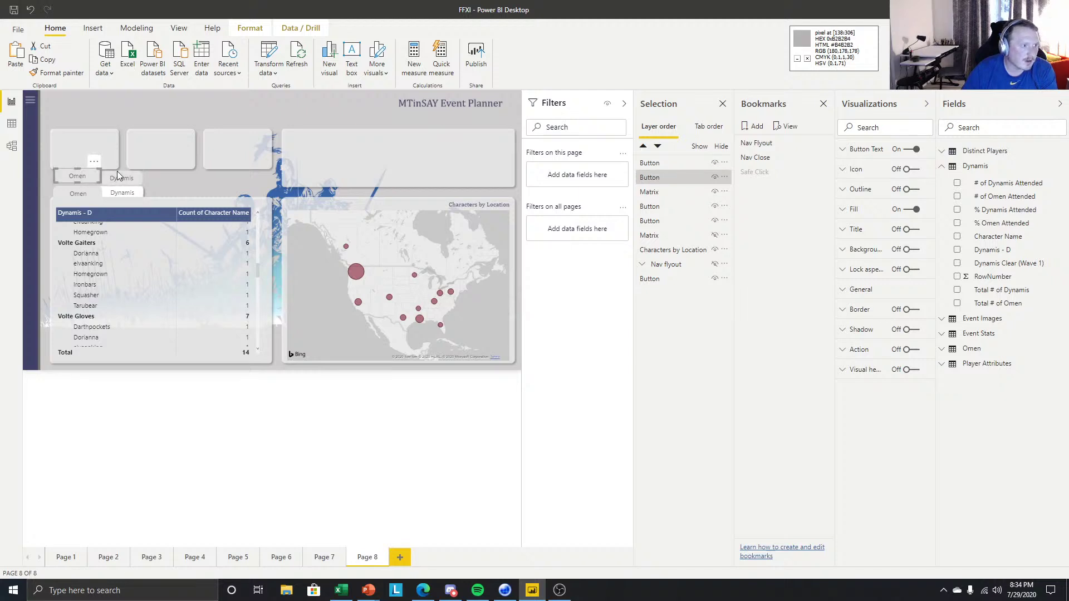
Rename the original Dynamis tab button's layer as Dynamis Unselect.
{"action": "left_click", "coordinate": [85, 193]}
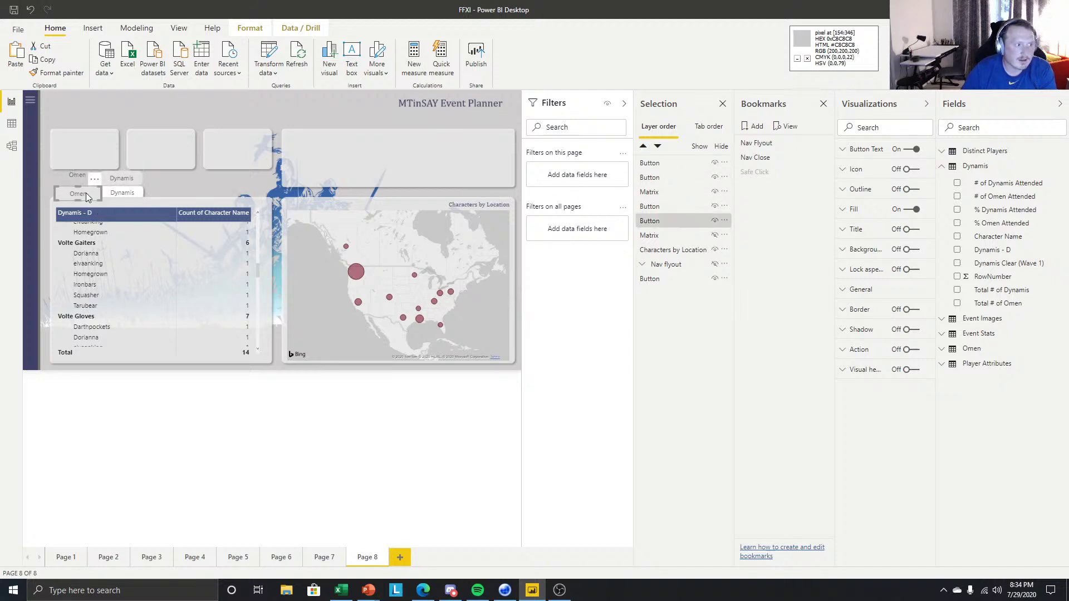
{"action": "left_click", "coordinate": [122, 191]}
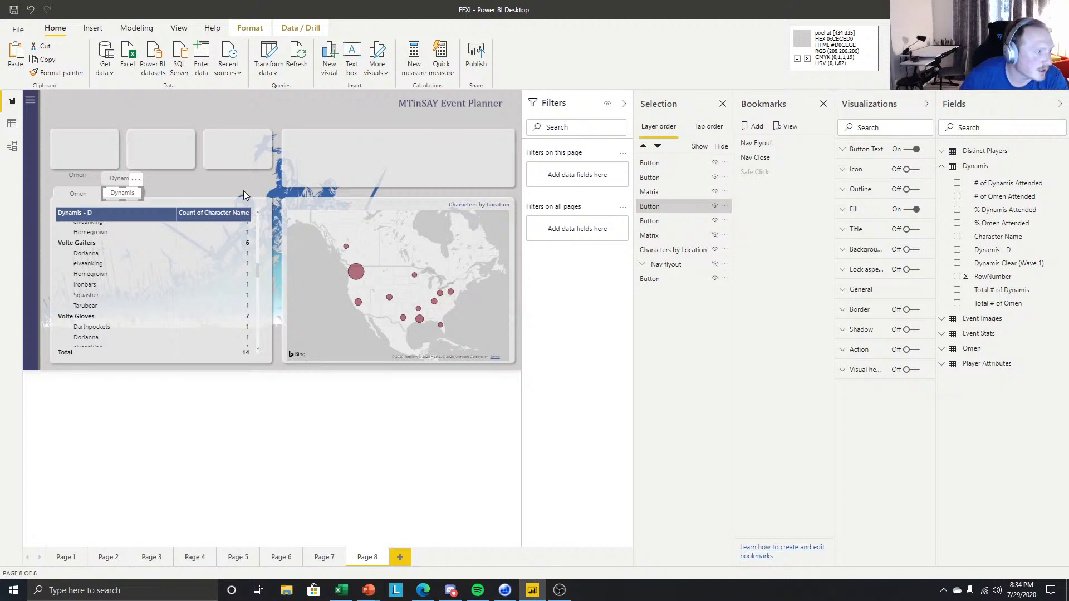
{"action": "double_click", "coordinate": [660, 206]}
{"action": "type", "text": "Dynamis Unselect"}
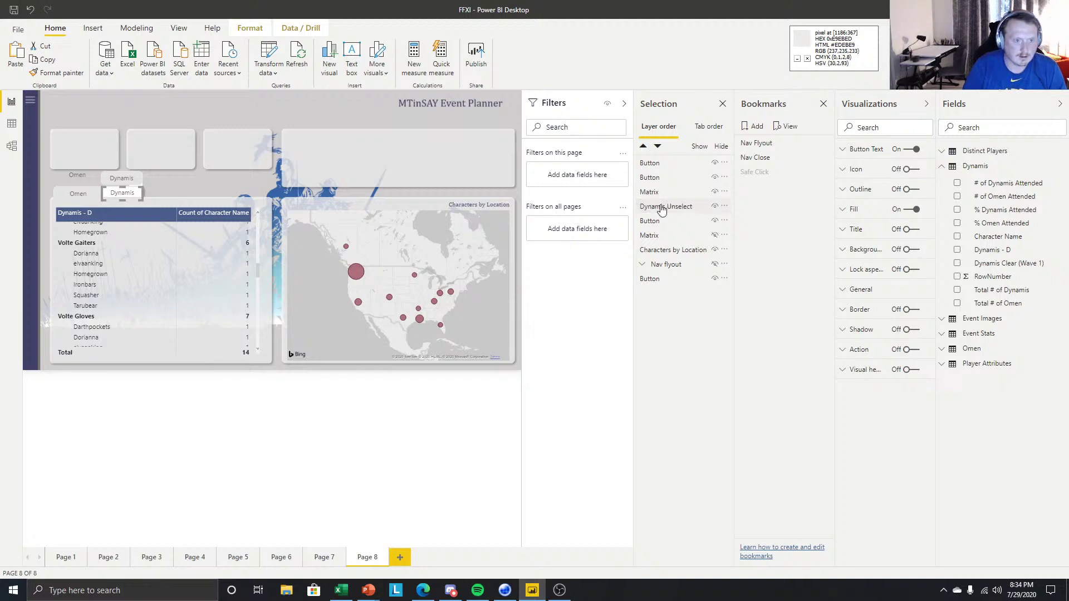
{"action": "key", "text": "Return"}
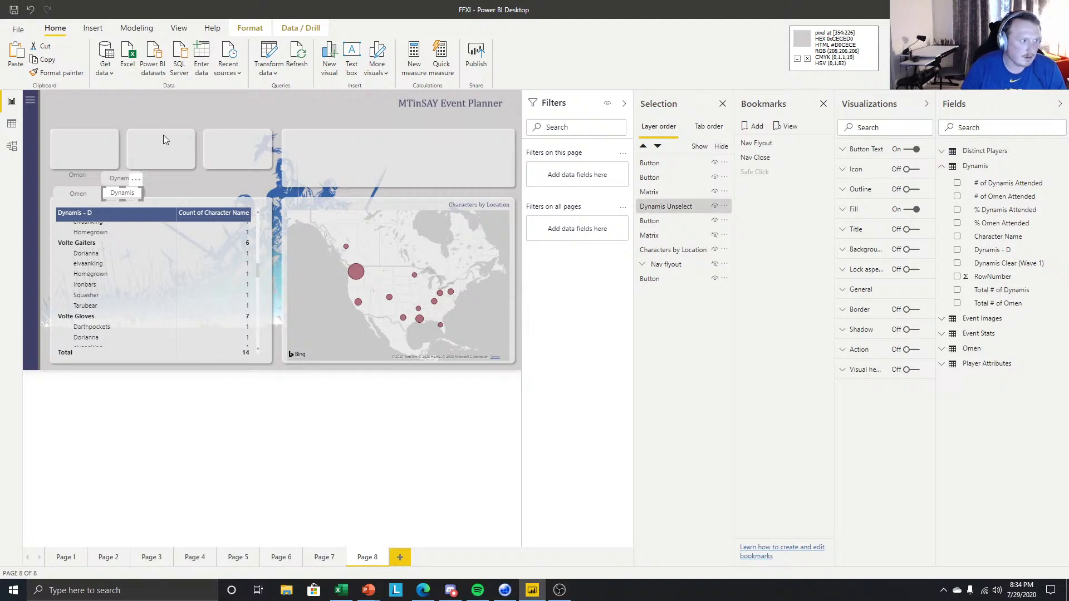
Rename the original Omen tab button's layer as Omen Selected.
{"action": "left_click", "coordinate": [77, 195]}
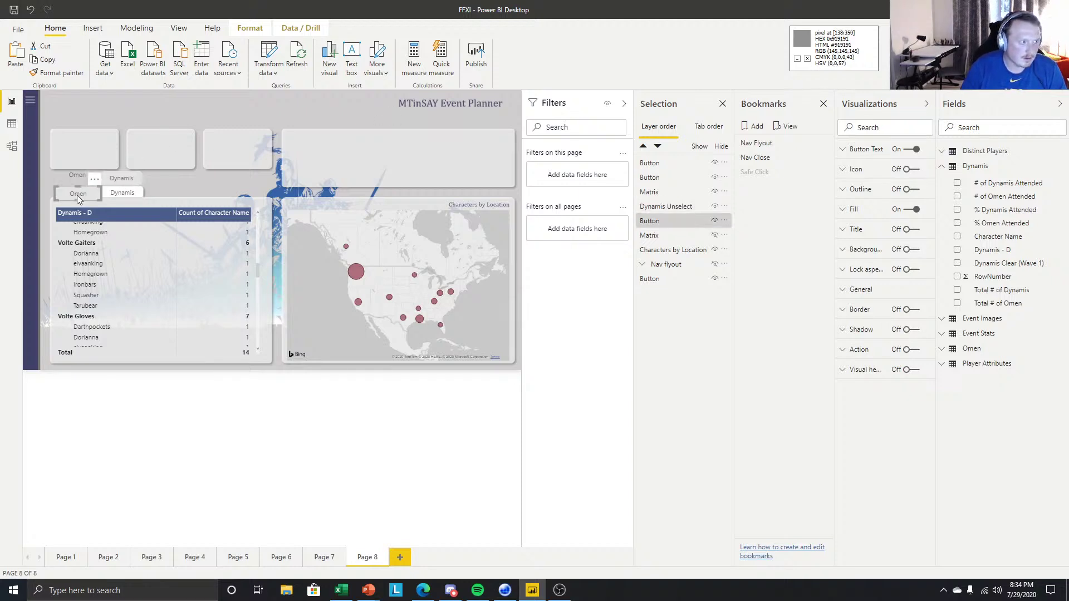
{"action": "double_click", "coordinate": [663, 220]}
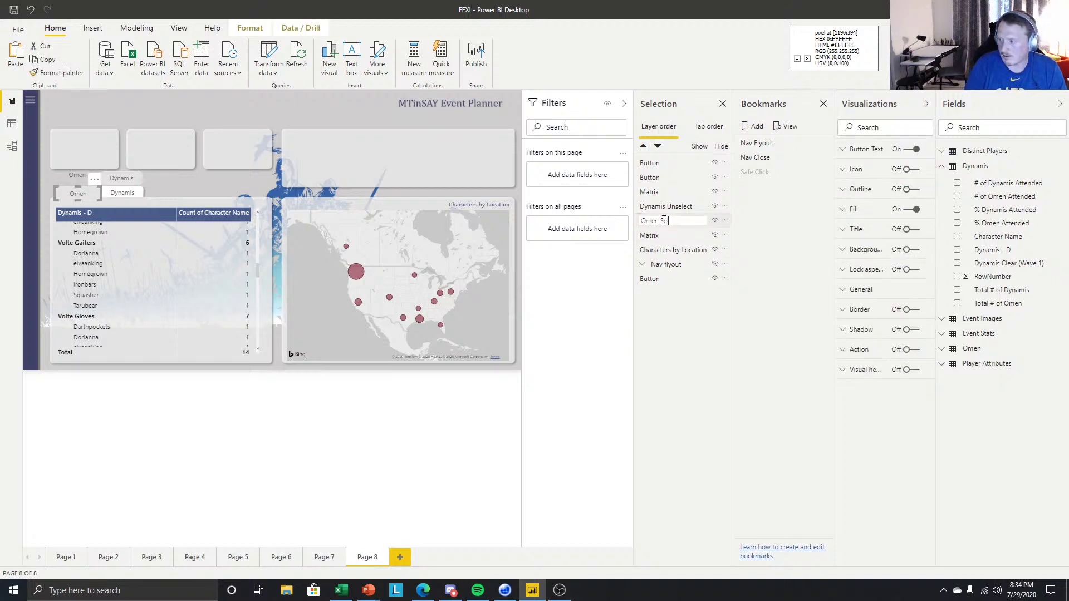
{"action": "type", "text": "Omen Selected"}
{"action": "key", "text": "Return"}
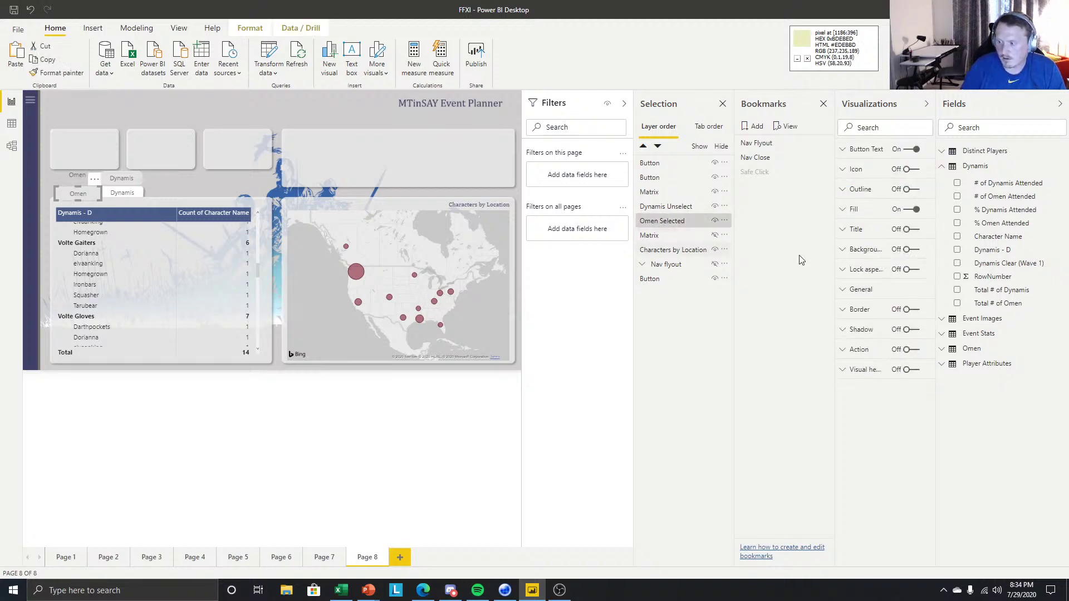
Rename the duplicate Omen button's layer as Omen Unselected.
{"action": "left_click", "coordinate": [75, 176]}
{"action": "double_click", "coordinate": [672, 177]}
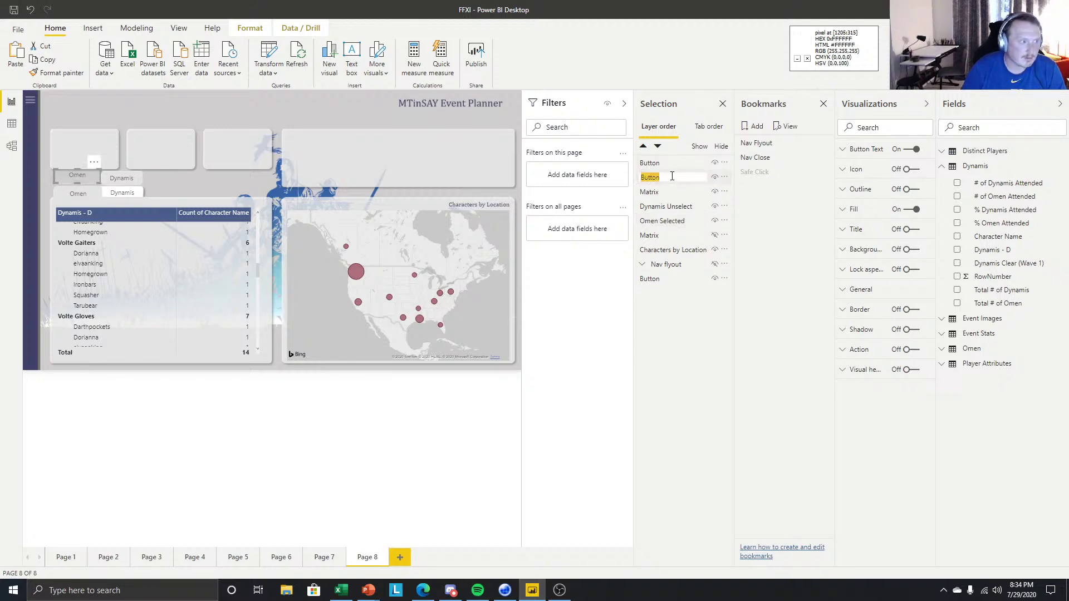
{"action": "type", "text": "Omen Unsele"}
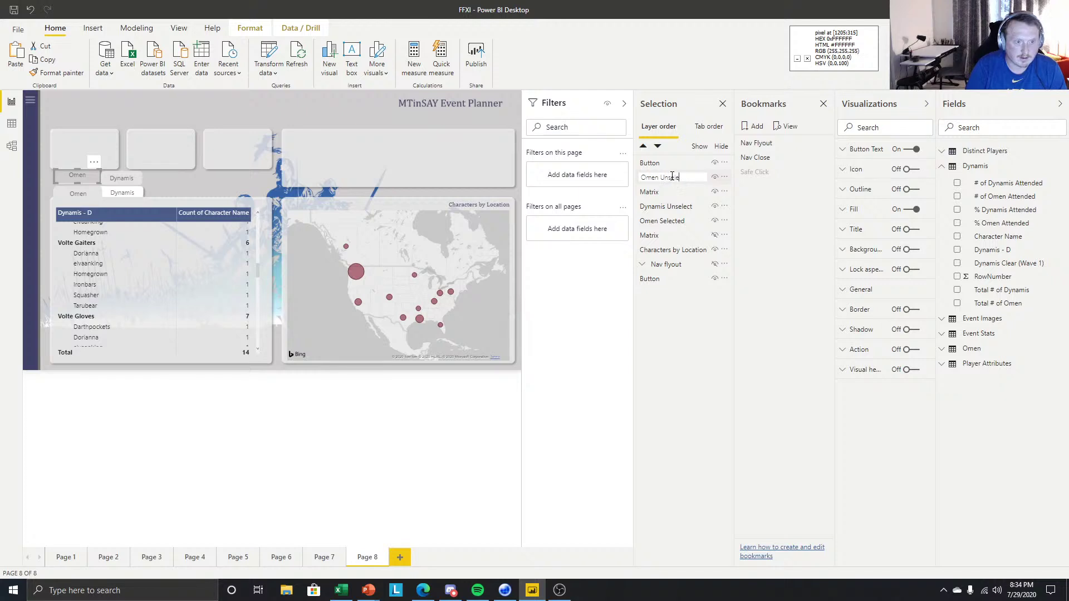
{"action": "type", "text": "cted"}
{"action": "key", "text": "Return"}
Rename the duplicate Dynamis button's layer as Dynamis Selected.
{"action": "left_click", "coordinate": [699, 162]}
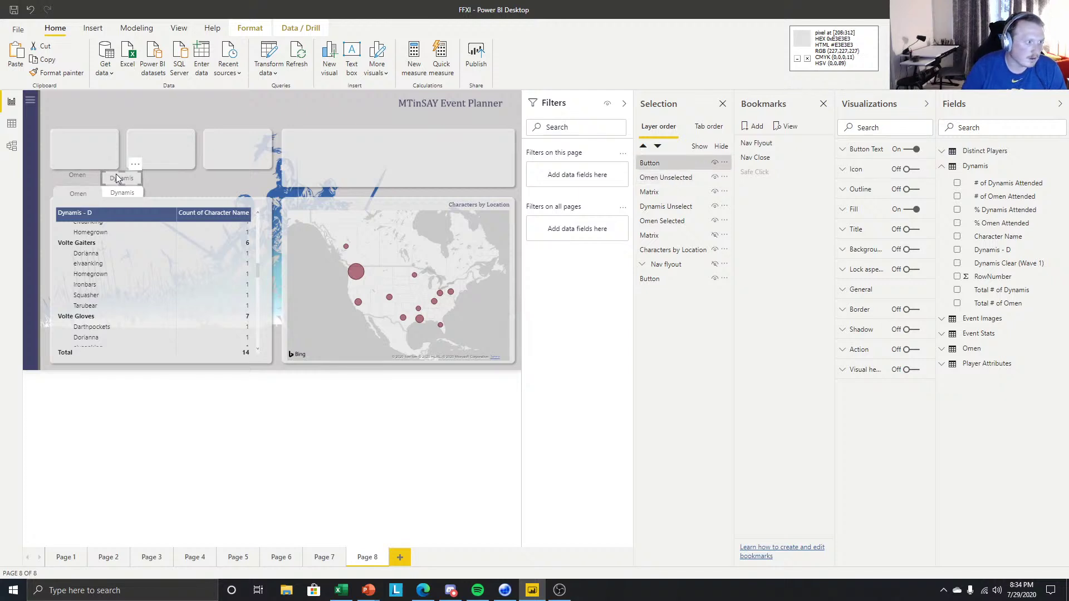
{"action": "double_click", "coordinate": [665, 163]}
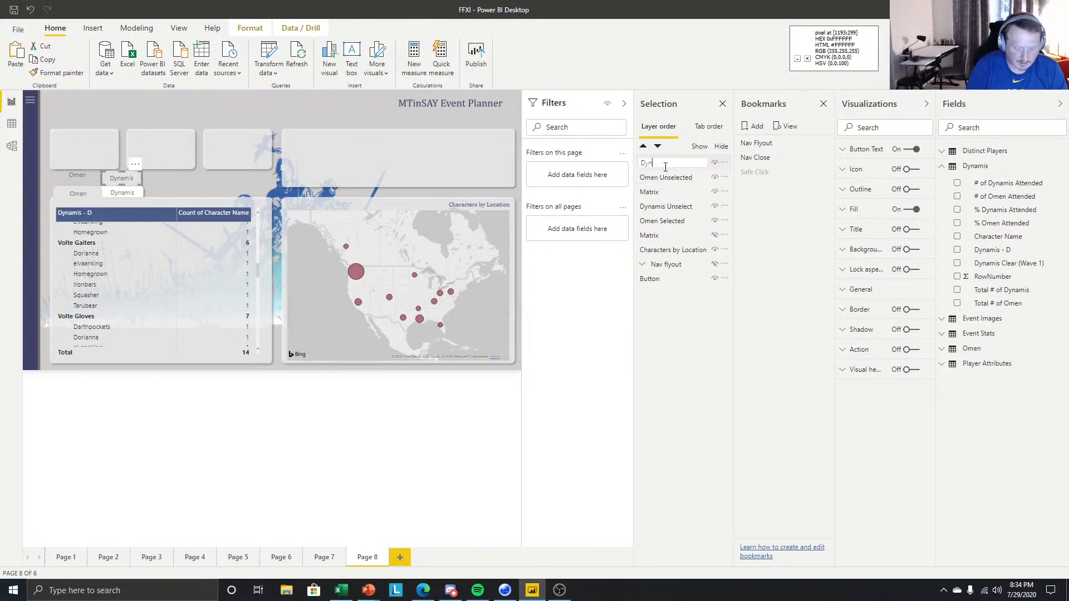
{"action": "type", "text": "Dynamis Selected"}
{"action": "key", "text": "Return"}
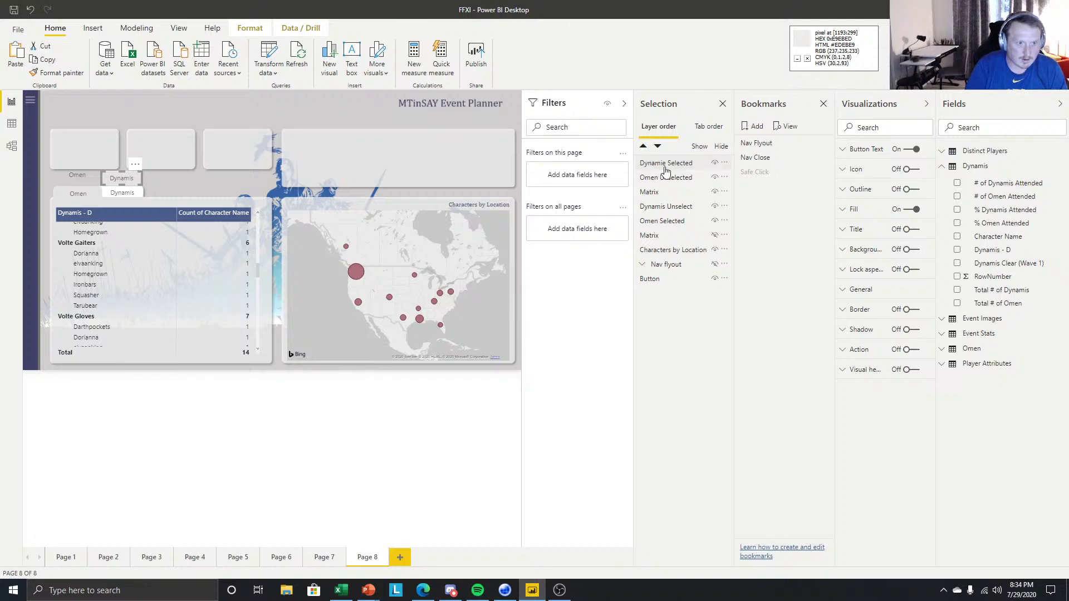
{"action": "double_click", "coordinate": [665, 167]}
{"action": "type", "text": "Dynamis"}
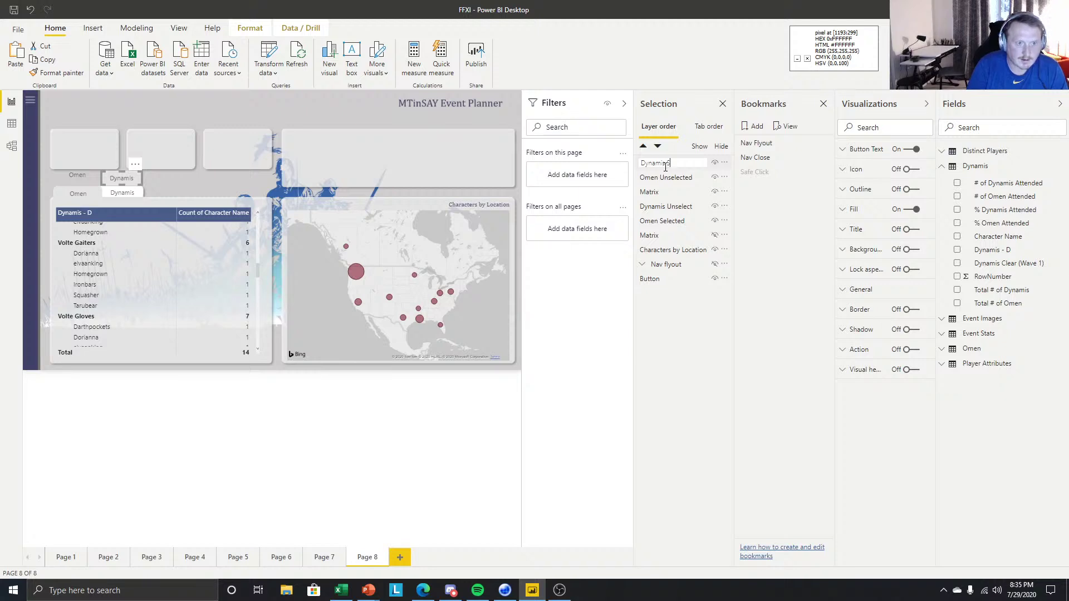
{"action": "type", "text": " Selected"}
{"action": "key", "text": "Return"}
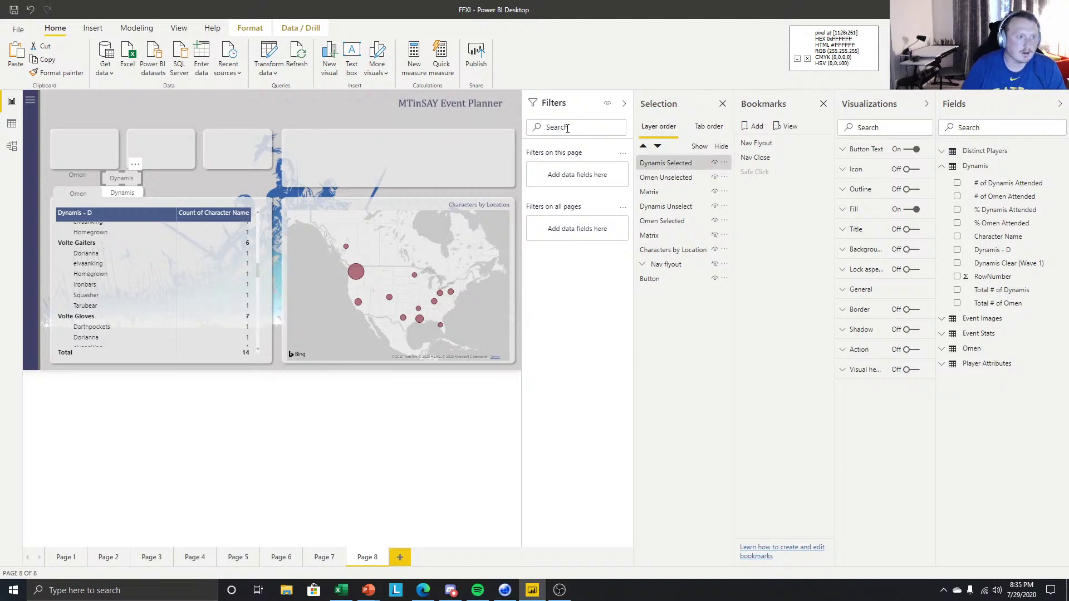
Hide the Dynamis Unselect and Omen Selected button layers on the page.
{"action": "left_click", "coordinate": [137, 184]}
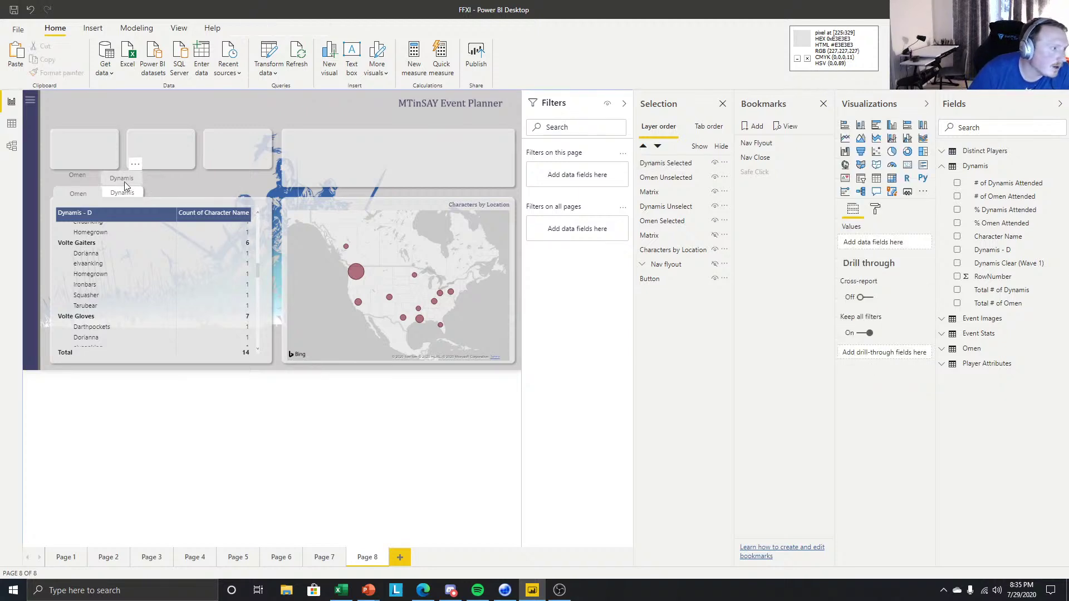
{"action": "left_click", "coordinate": [81, 196]}
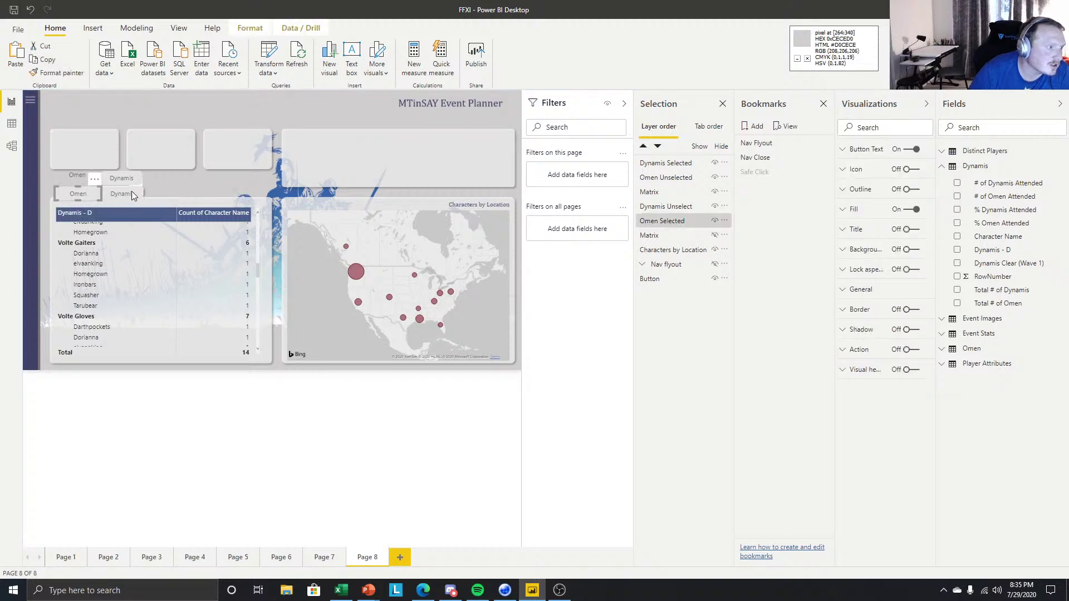
{"action": "left_click", "coordinate": [134, 192], "text": "ctrl"}
{"action": "left_click", "coordinate": [715, 206]}
{"action": "left_click", "coordinate": [715, 220]}
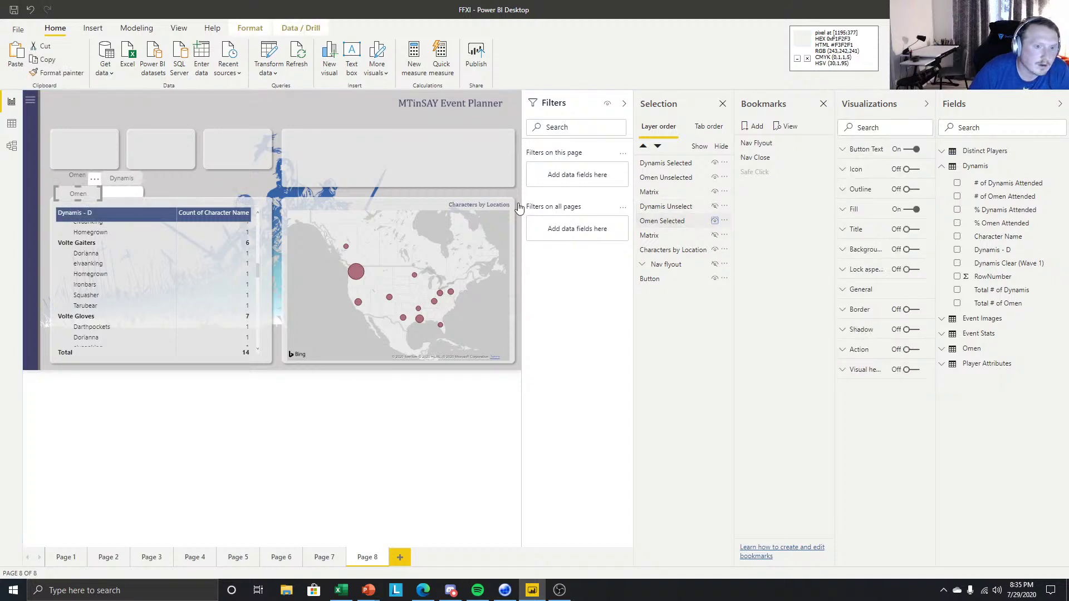
Move the Dynamis Selected button down onto the Dynamis tab of the matrix panel.
{"action": "left_click", "coordinate": [310, 401]}
{"action": "left_click_drag", "start_coordinate": [126, 177], "coordinate": [125, 193]}
{"action": "left_click", "coordinate": [212, 176]}
{"action": "left_click", "coordinate": [136, 193]}
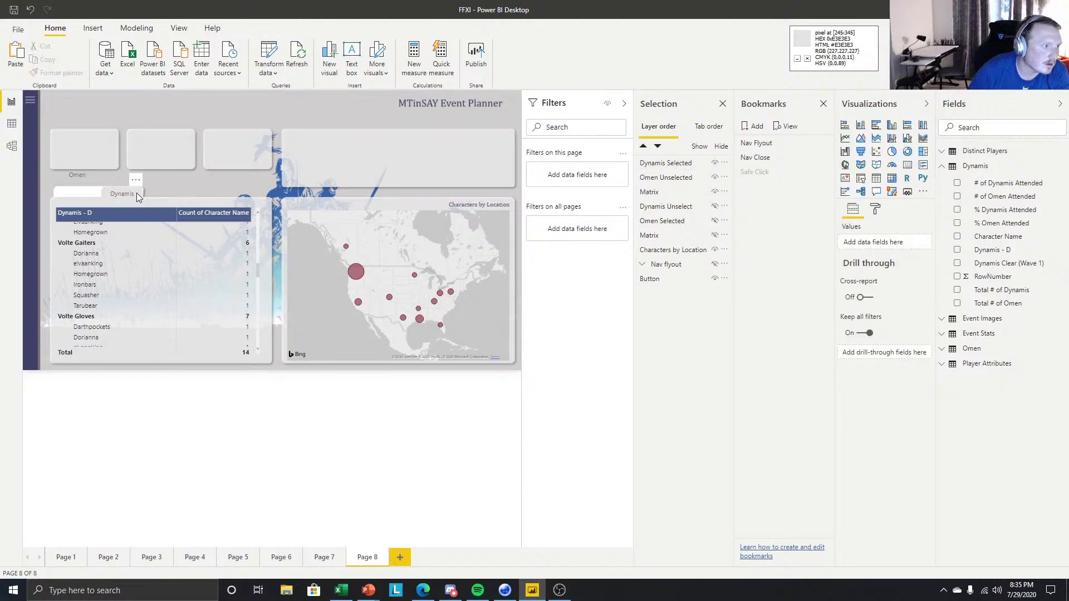
{"action": "left_click", "coordinate": [175, 179]}
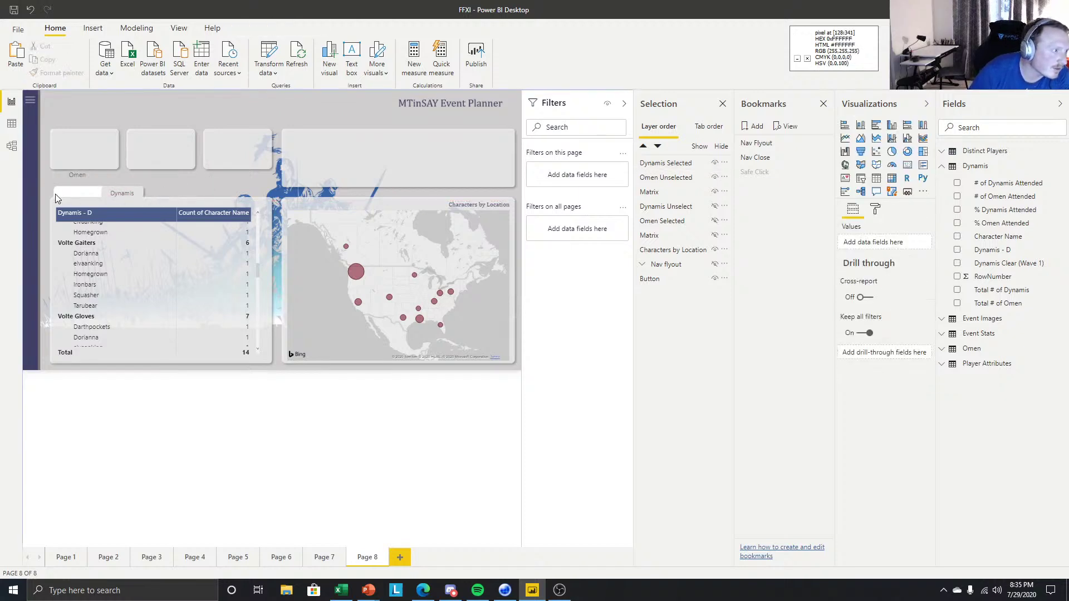
Nudge the Omen Unselected button down until it covers the Omen tab of the matrix panel.
{"action": "left_click", "coordinate": [76, 178]}
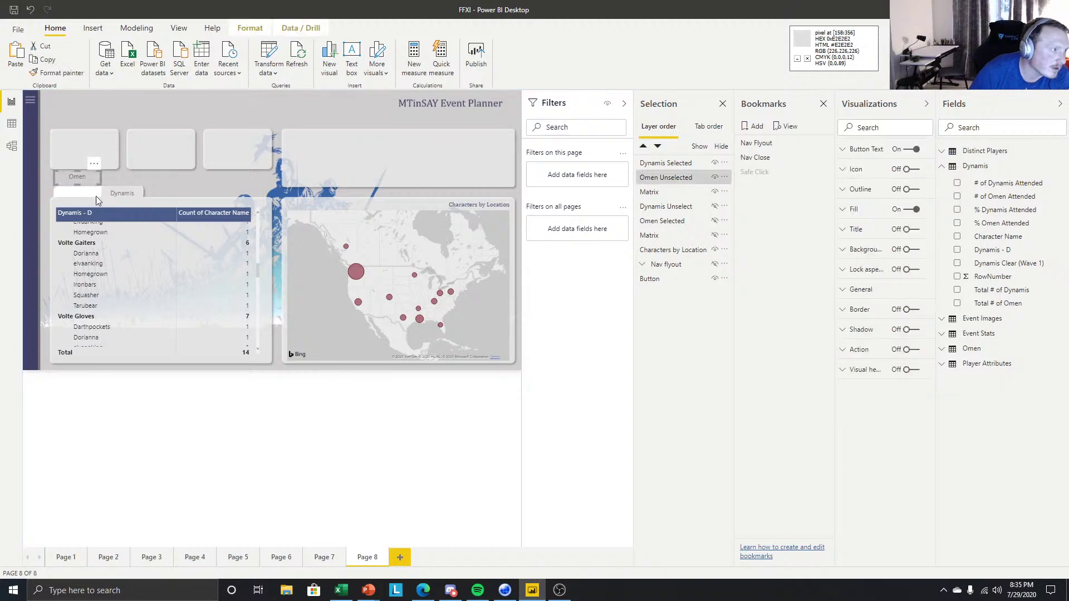
{"action": "key", "text": "Down"}
{"action": "key", "text": "Down"}
{"action": "key", "text": "Down"}
{"action": "key", "text": "Down"}
{"action": "key", "text": "Down"}
{"action": "key", "text": "Down"}
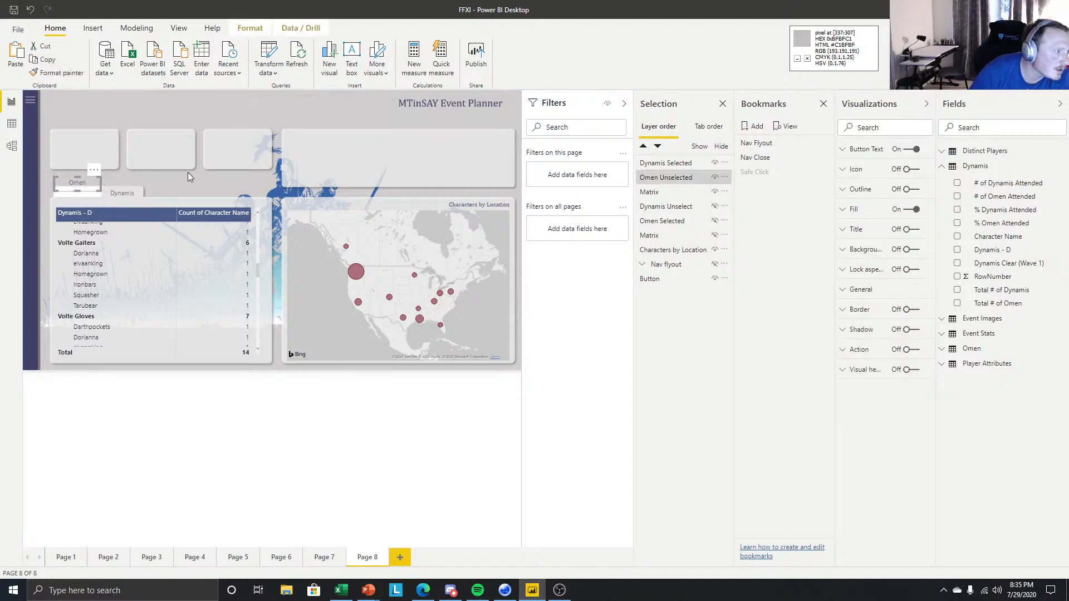
{"action": "key", "text": "Down"}
{"action": "key", "text": "Down"}
{"action": "key", "text": "Down"}
{"action": "key", "text": "Down"}
{"action": "key", "text": "Down"}
{"action": "key", "text": "Down"}
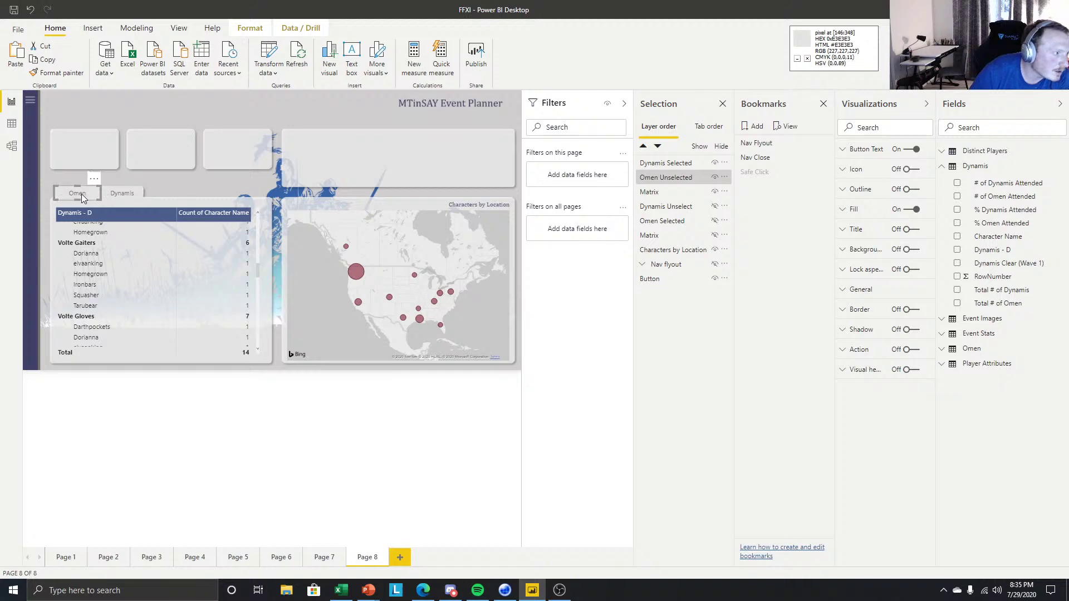
{"action": "left_click", "coordinate": [189, 180]}
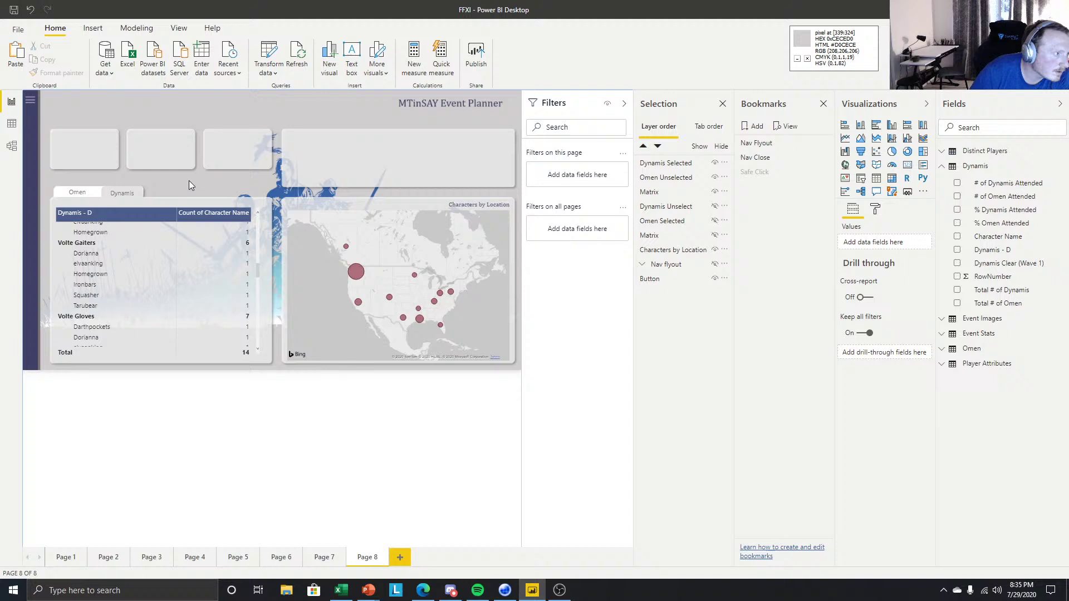
{"action": "left_click", "coordinate": [95, 196]}
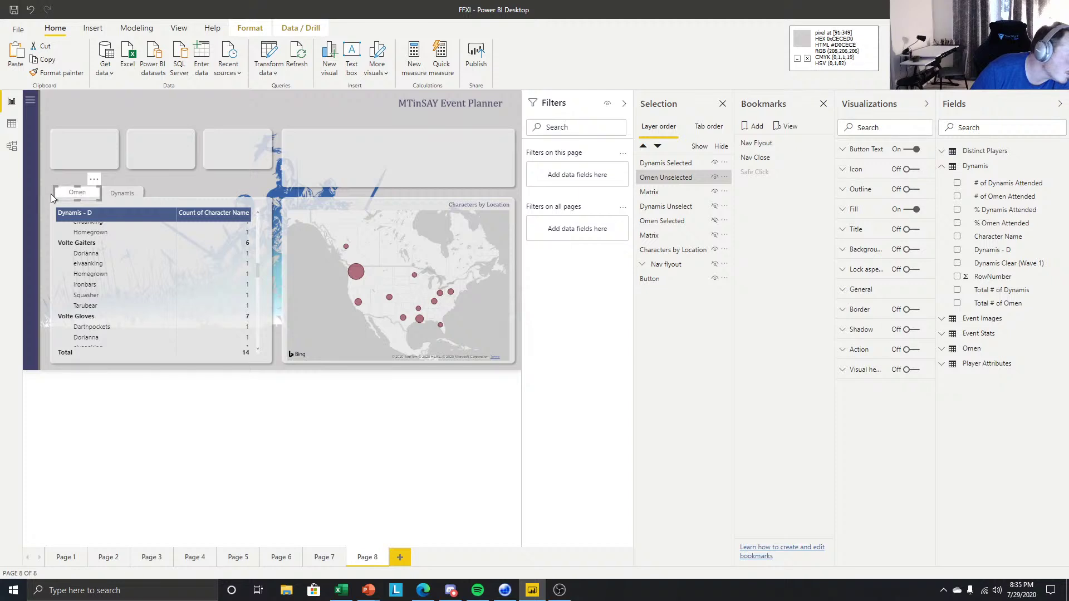
{"action": "left_click", "coordinate": [156, 175]}
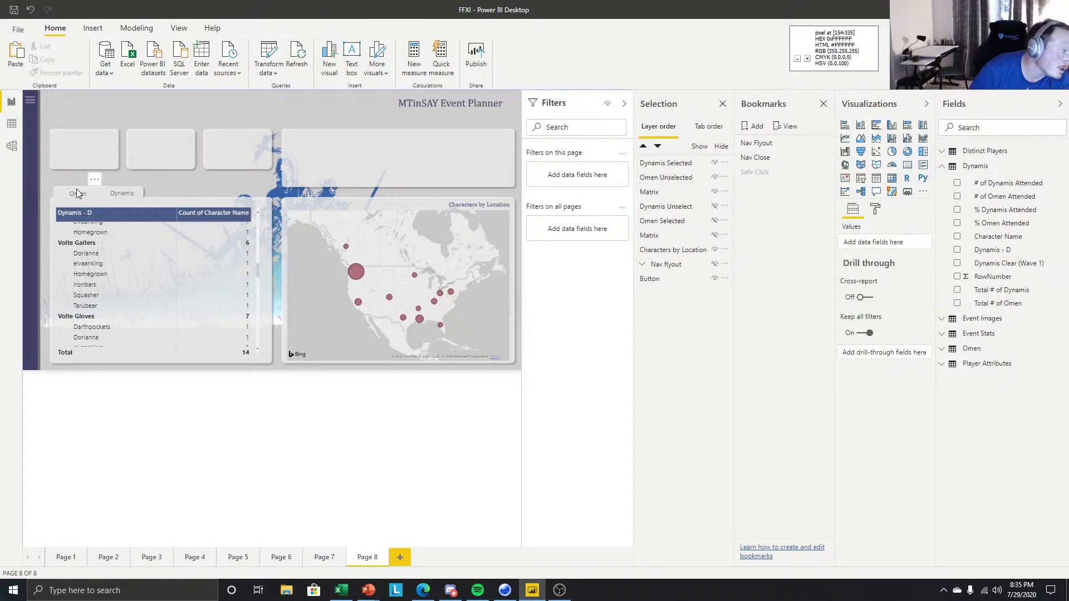
{"action": "left_click", "coordinate": [77, 194]}
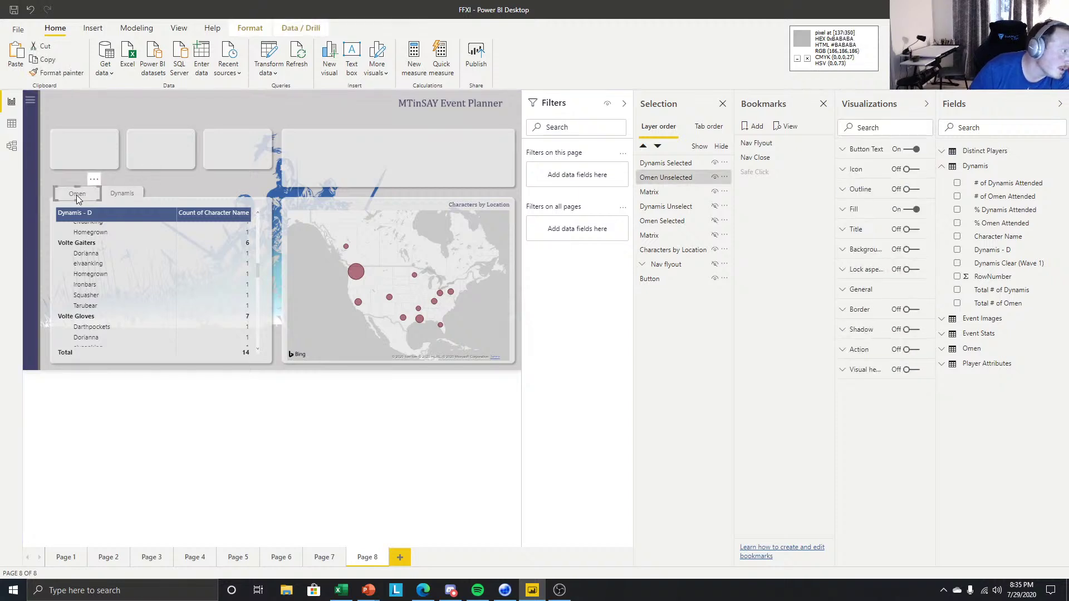
{"action": "left_click", "coordinate": [156, 182]}
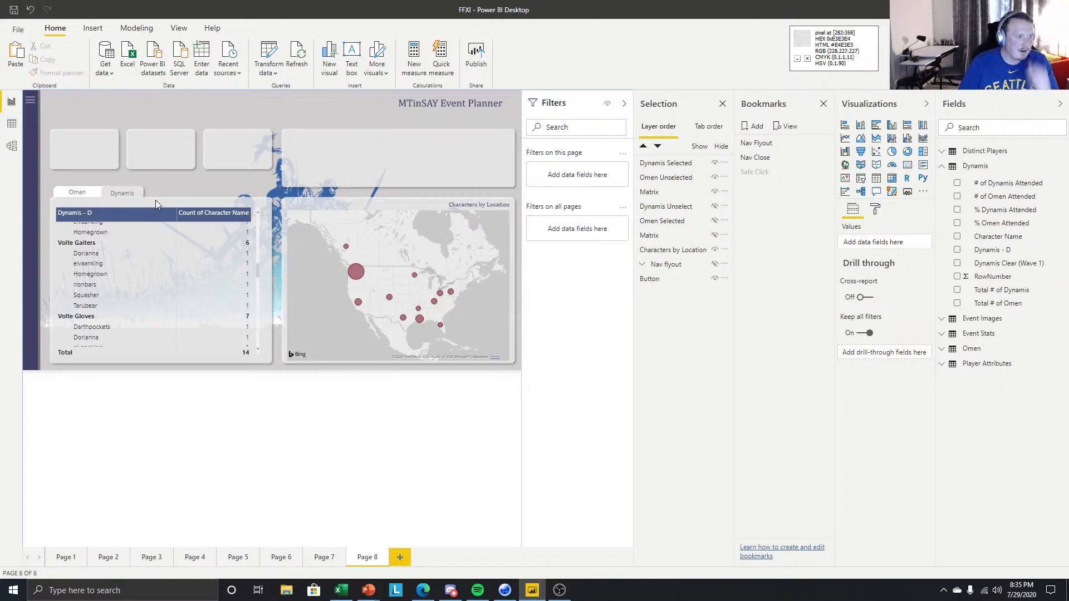
{"action": "scroll", "coordinate": [118, 220], "scroll_direction": "up", "scroll_amount": 5}
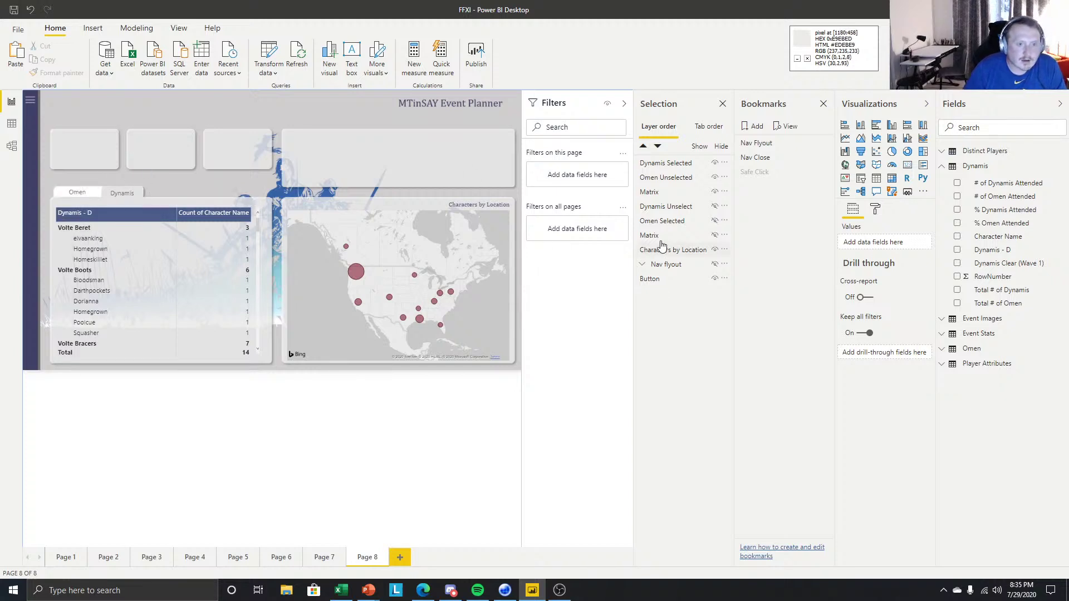
Rename the visible Dynamis matrix's layer as DynamisMatrix and the hidden matrix's layer as Omen Matrix.
{"action": "double_click", "coordinate": [664, 193]}
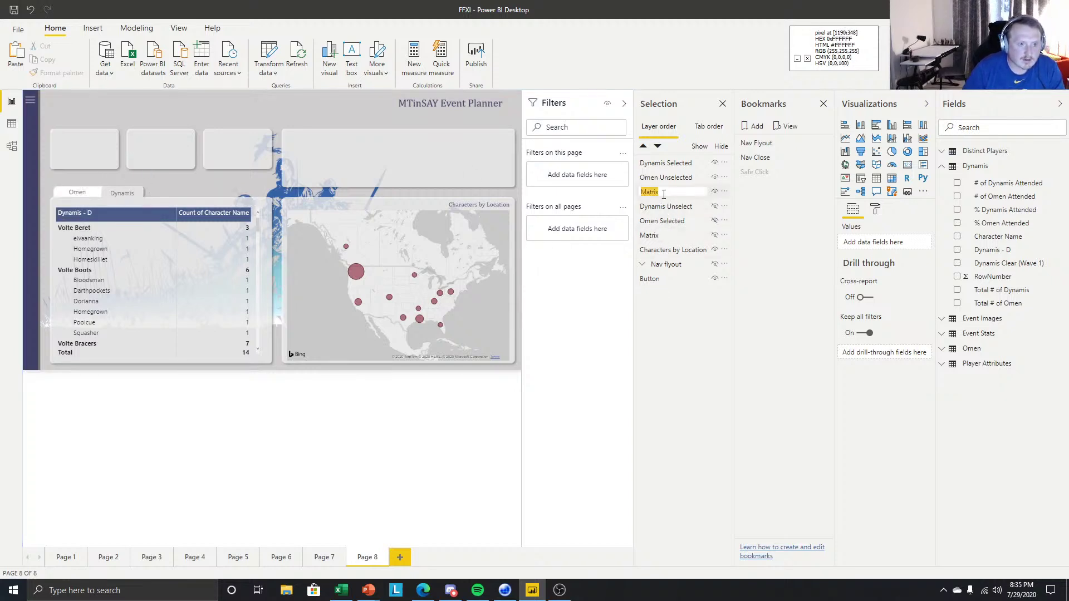
{"action": "type", "text": "Dynamis"}
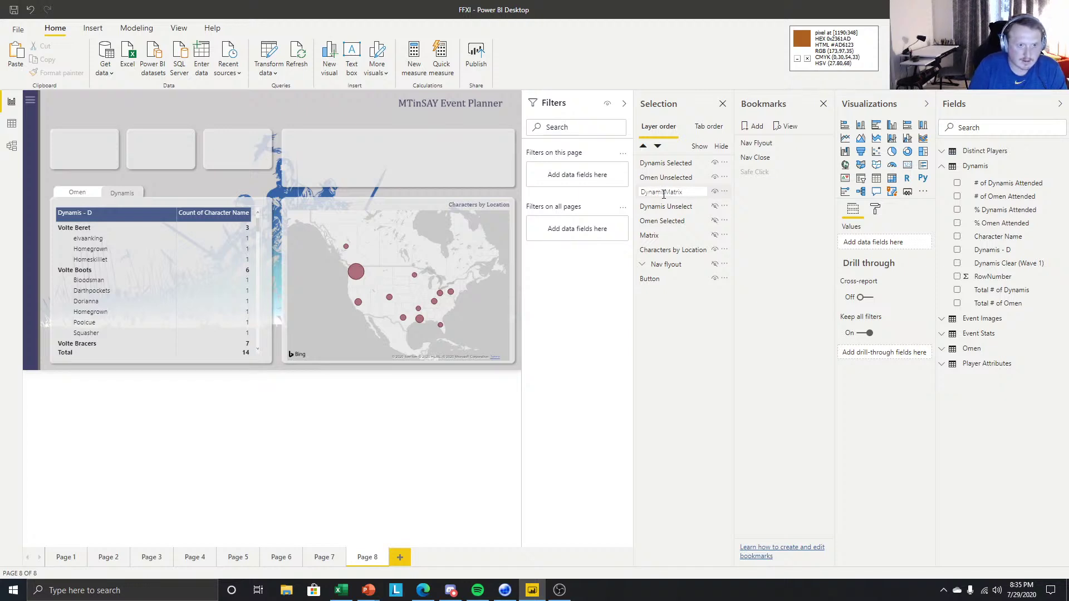
{"action": "key", "text": "Return"}
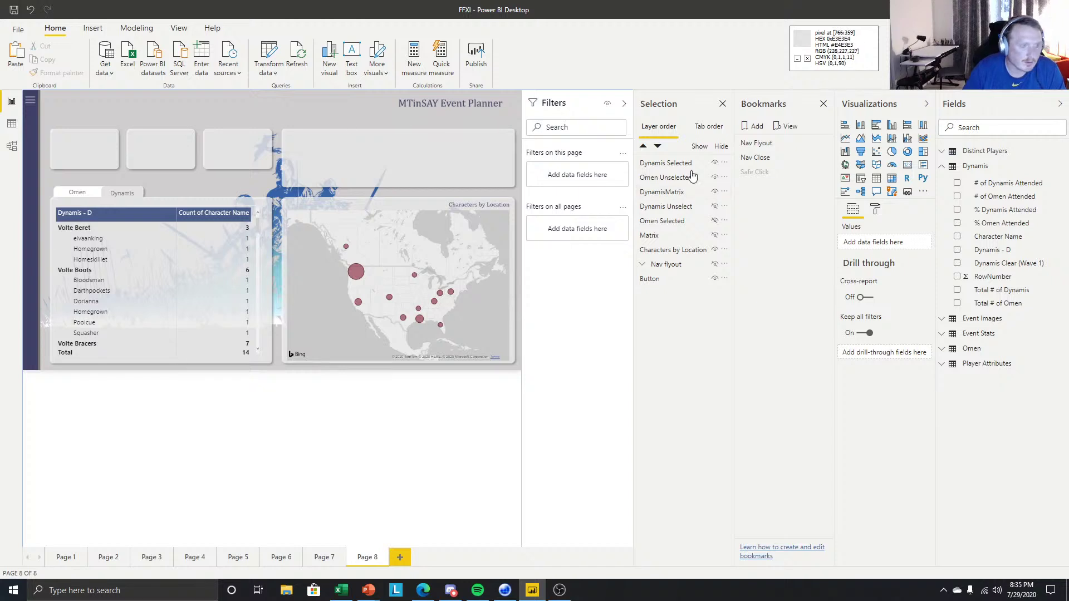
{"action": "double_click", "coordinate": [655, 236]}
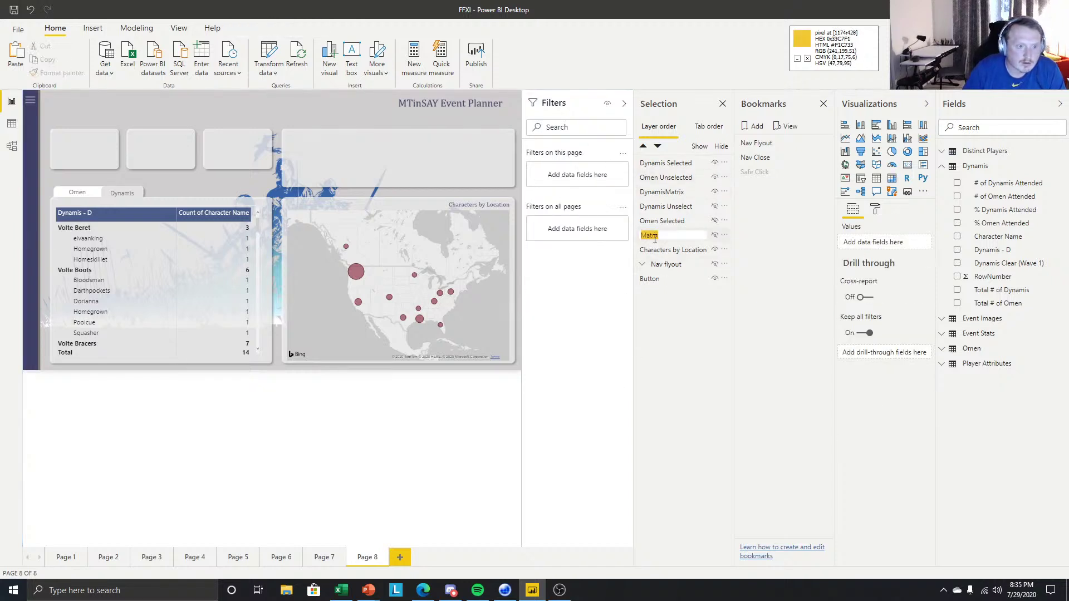
{"action": "type", "text": "Omen"}
{"action": "key", "text": "Return"}
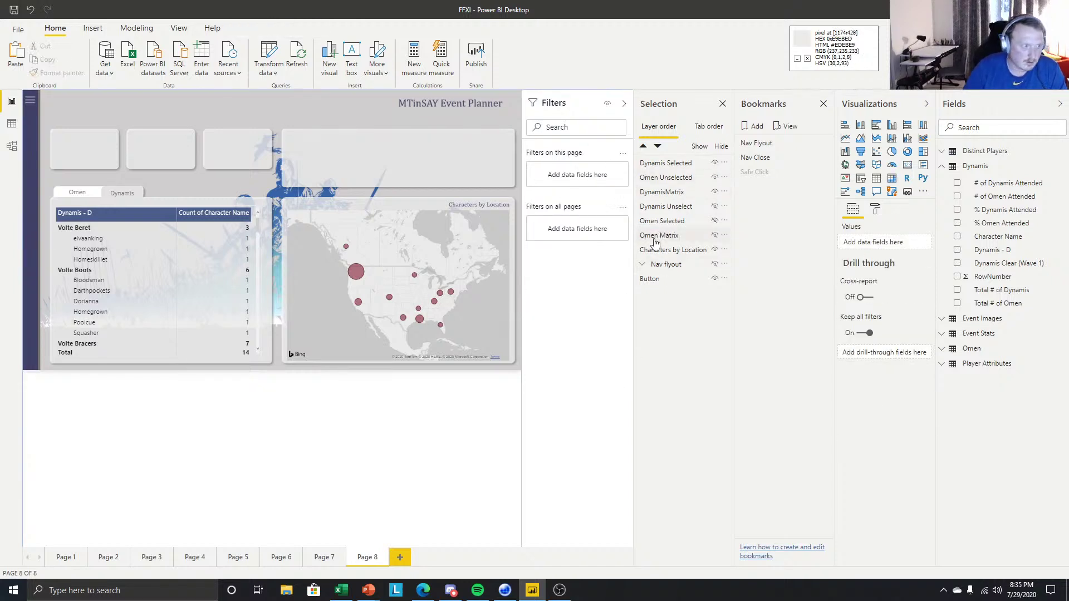
Reorder the layers as Omen Selected, Omen Unselected, Dynamis Selected, Dynamis Unselect, Omen Matrix and DynamisMatrix, from front to back.
{"action": "left_click", "coordinate": [79, 193]}
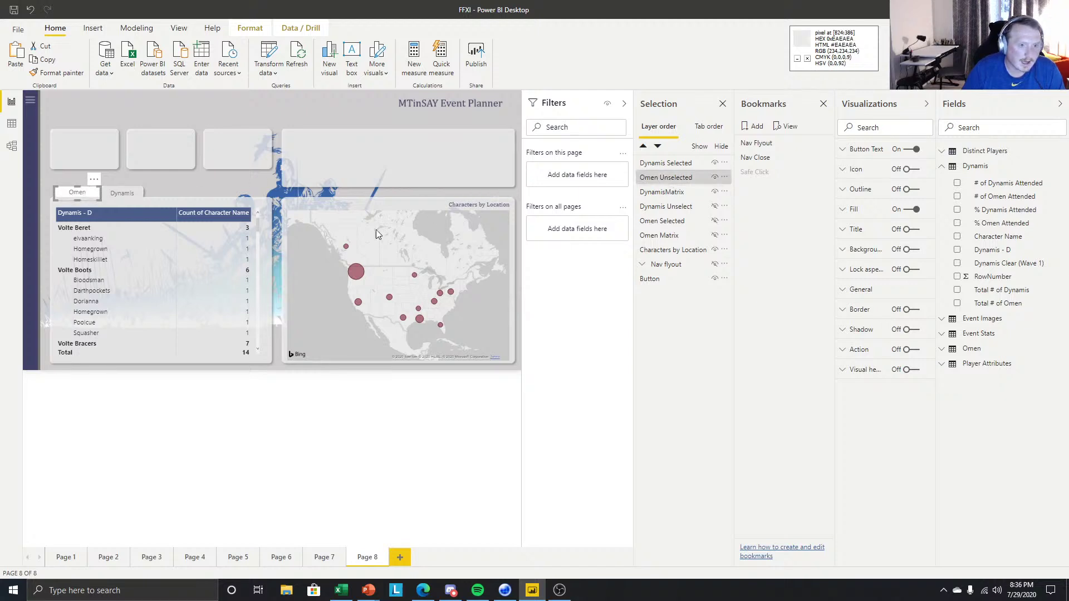
{"action": "left_click", "coordinate": [331, 419]}
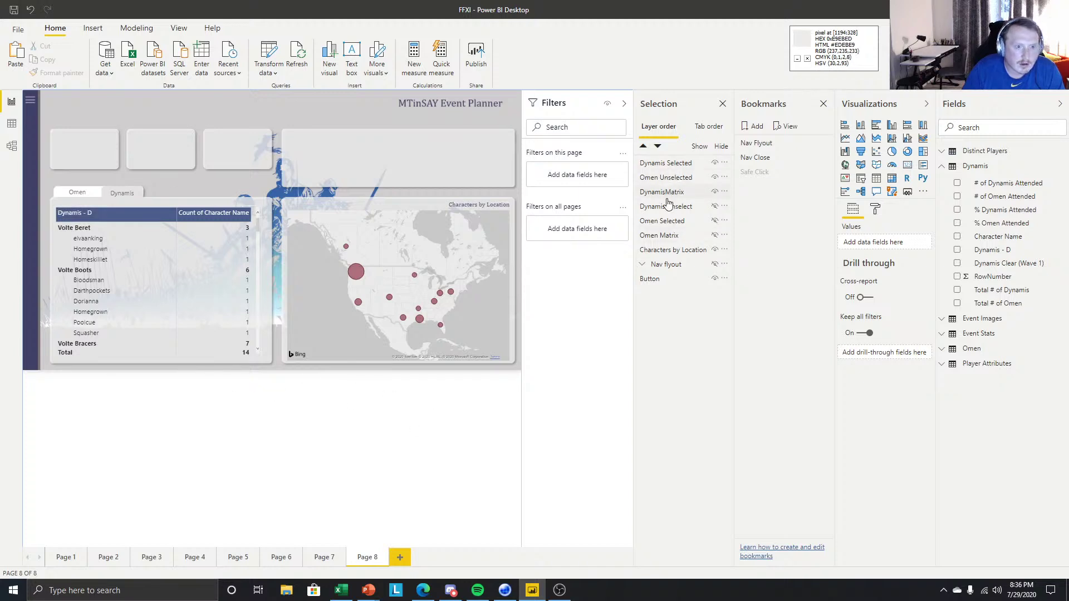
{"action": "left_click_drag", "start_coordinate": [668, 198], "coordinate": [674, 221]}
{"action": "left_click", "coordinate": [671, 221]}
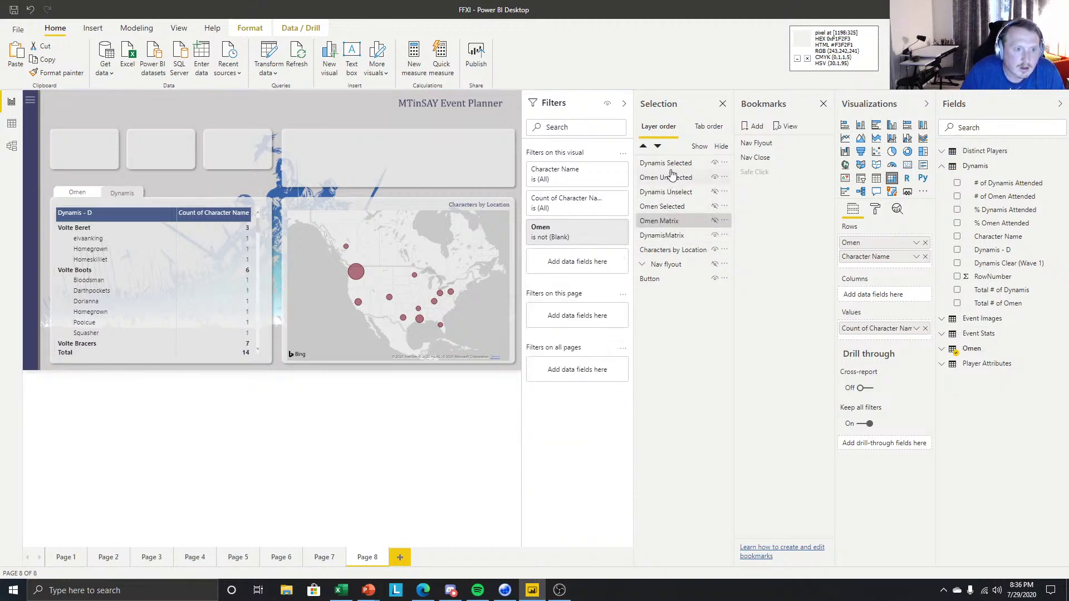
{"action": "mouse_move", "coordinate": [669, 195]}
{"action": "left_mouse_down"}
{"action": "mouse_move", "coordinate": [669, 209]}
{"action": "mouse_move", "coordinate": [673, 163]}
{"action": "mouse_move", "coordinate": [667, 196]}
{"action": "left_mouse_up"}
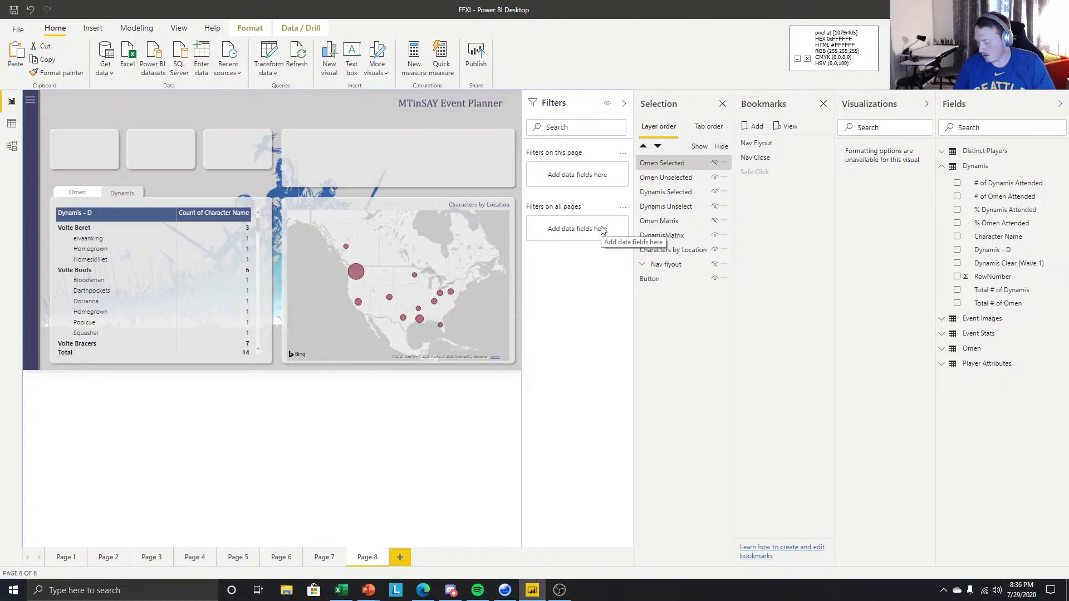
{"action": "left_click", "coordinate": [301, 507]}
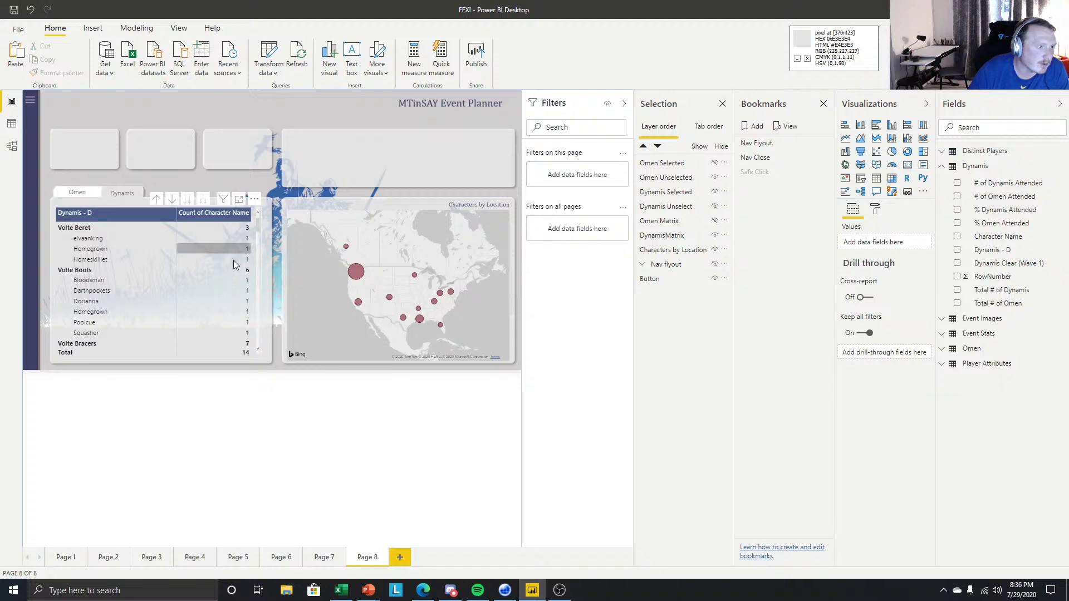
{"action": "scroll", "coordinate": [154, 259], "scroll_direction": "down", "scroll_amount": 1}
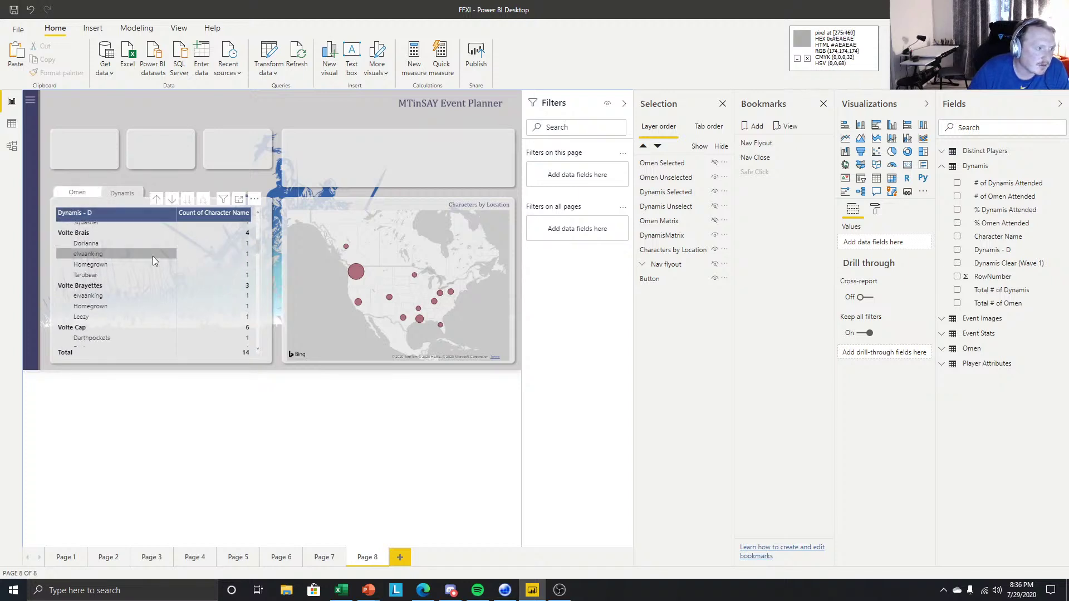
{"action": "scroll", "coordinate": [153, 256], "scroll_direction": "up", "scroll_amount": 1}
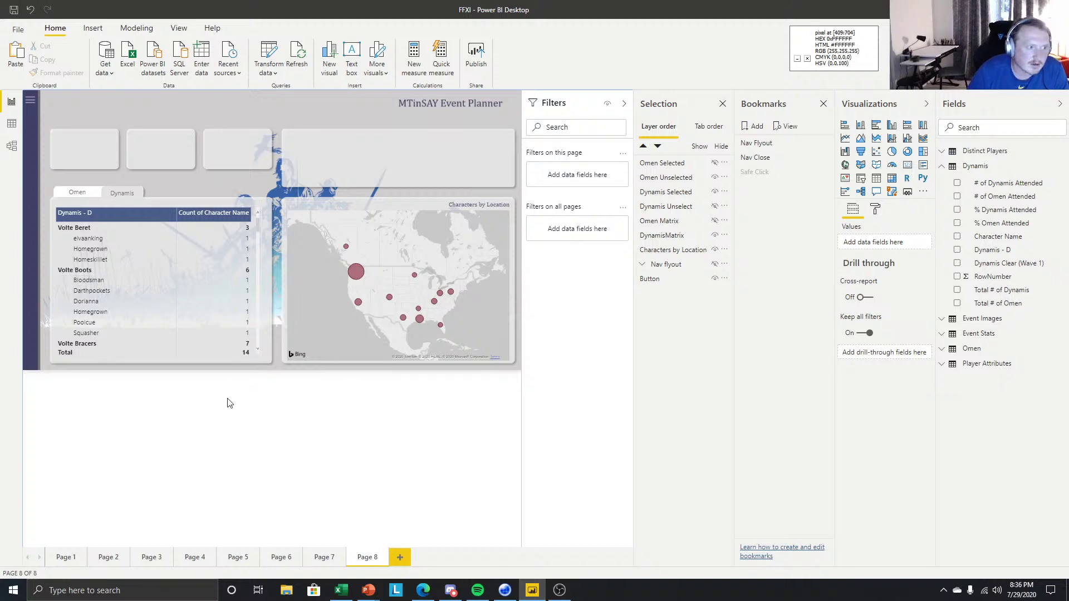
{"action": "left_click", "coordinate": [259, 358]}
{"action": "left_click", "coordinate": [260, 359]}
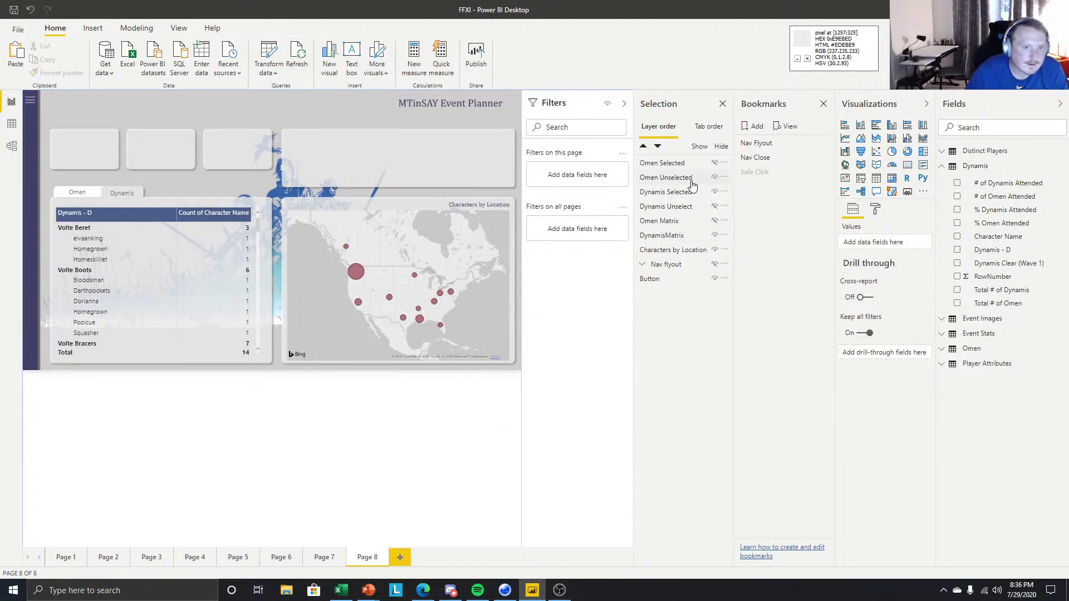
{"action": "left_click", "coordinate": [110, 206]}
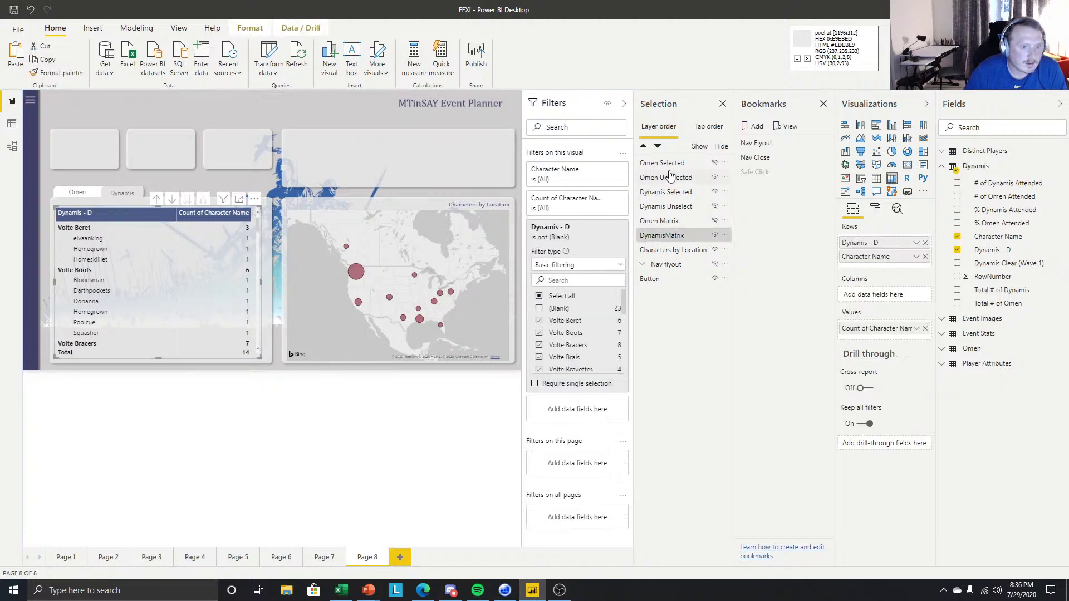
{"action": "left_click", "coordinate": [258, 410]}
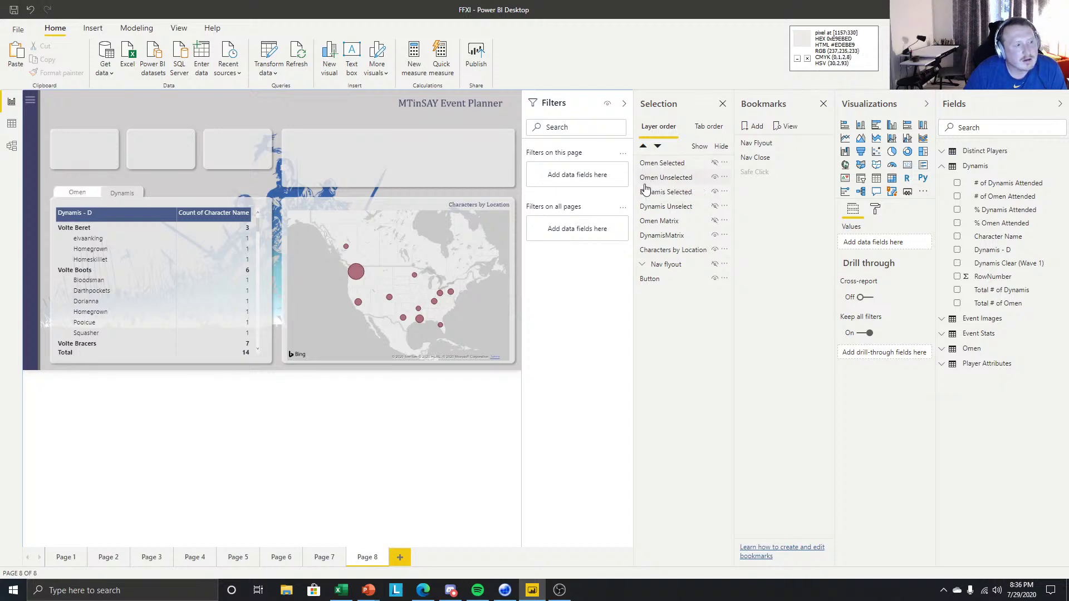
Group the Omen Matrix and DynamisMatrix layers and name the group Wants tables.
{"action": "left_click", "coordinate": [672, 222]}
{"action": "left_click", "coordinate": [668, 235], "text": "ctrl"}
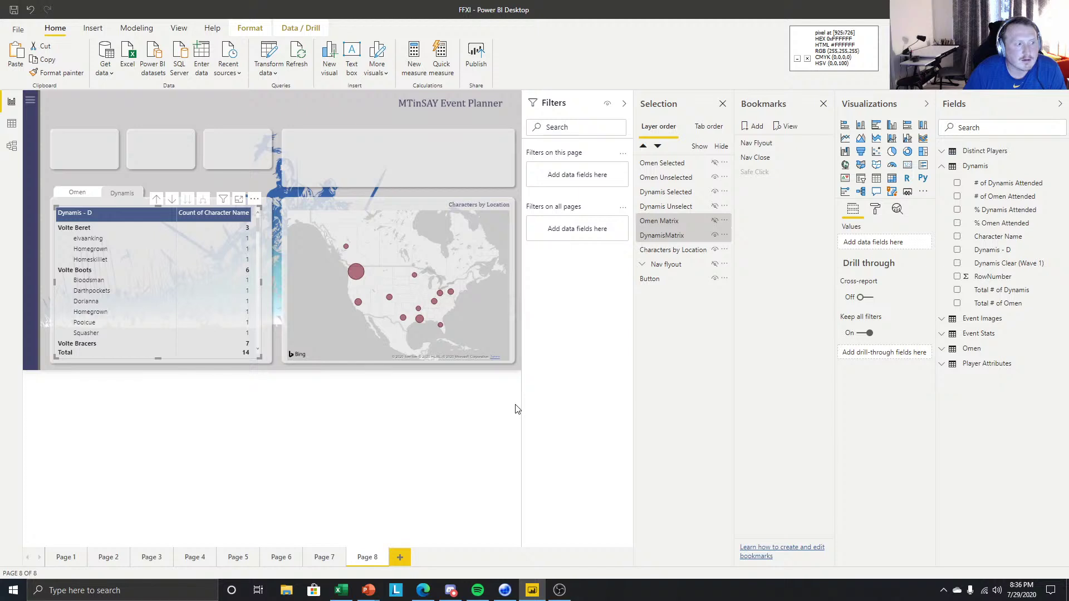
{"action": "left_click", "coordinate": [669, 235], "text": "ctrl"}
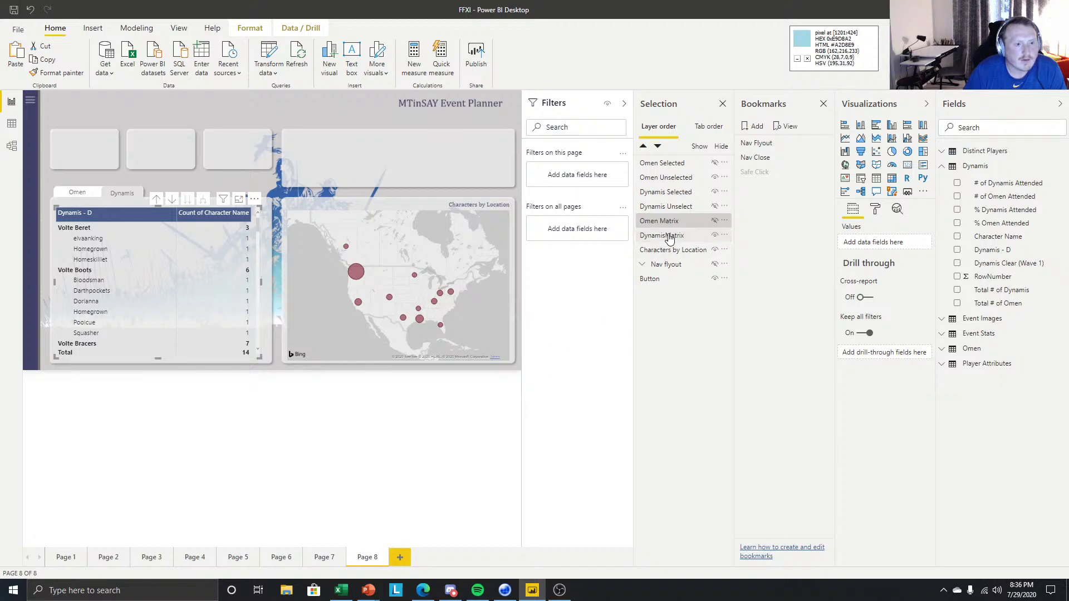
{"action": "left_click", "coordinate": [668, 235], "text": "ctrl"}
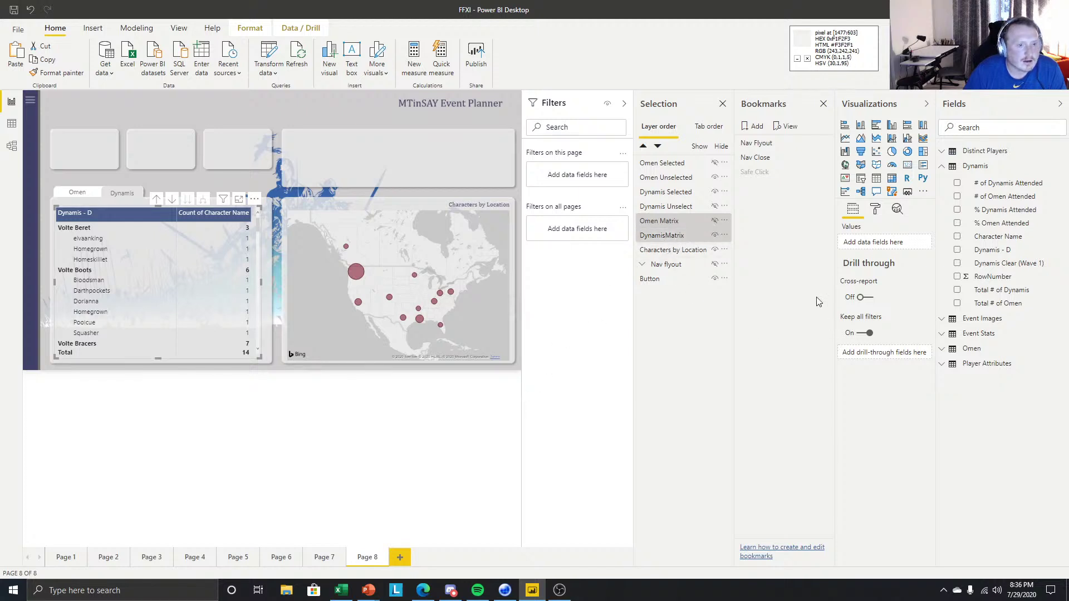
{"action": "left_click", "coordinate": [687, 241], "text": "ctrl"}
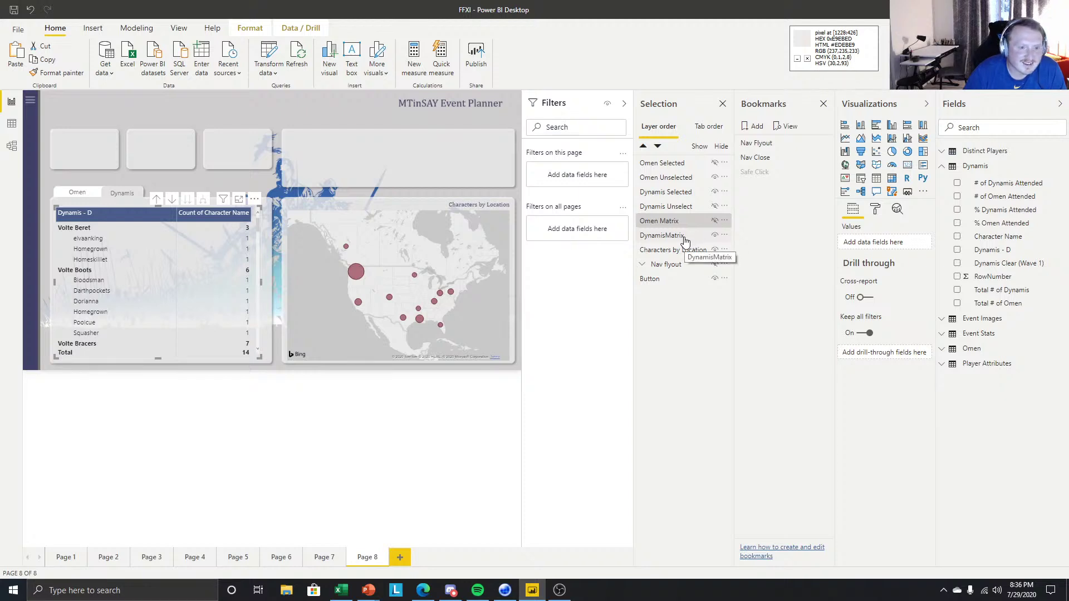
{"action": "right_click", "coordinate": [684, 239], "text": "ctrl"}
{"action": "mouse_move", "coordinate": [730, 244]}
{"action": "left_click", "coordinate": [793, 244]}
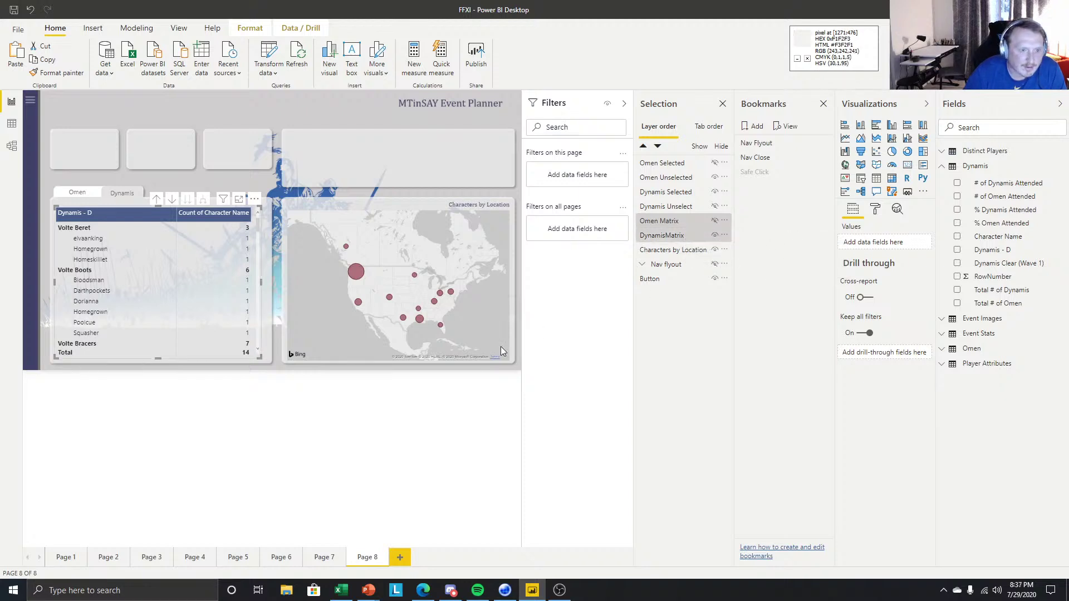
{"action": "double_click", "coordinate": [677, 162]}
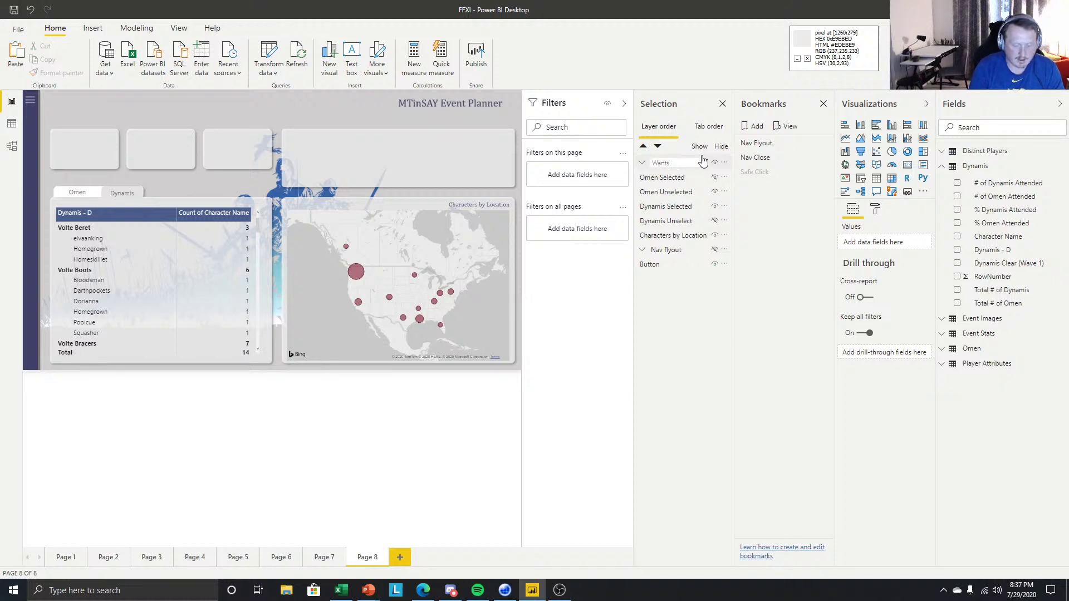
{"action": "key", "text": "Return"}
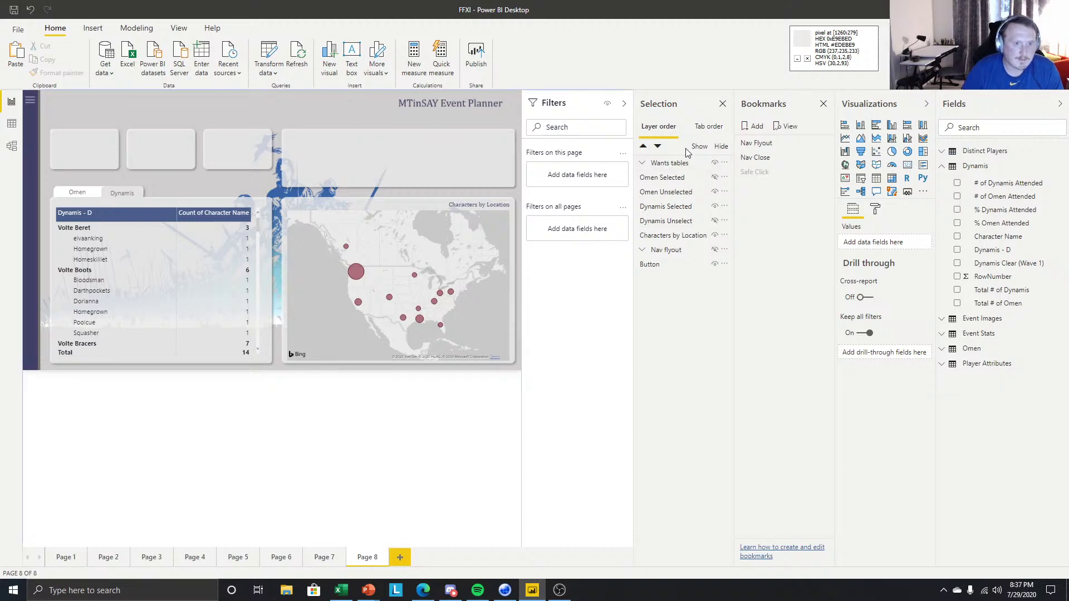
Move the Wants tables group directly below Dynamis Unselect in the layer order and expand it.
{"action": "left_click_drag", "start_coordinate": [679, 163], "coordinate": [685, 220]}
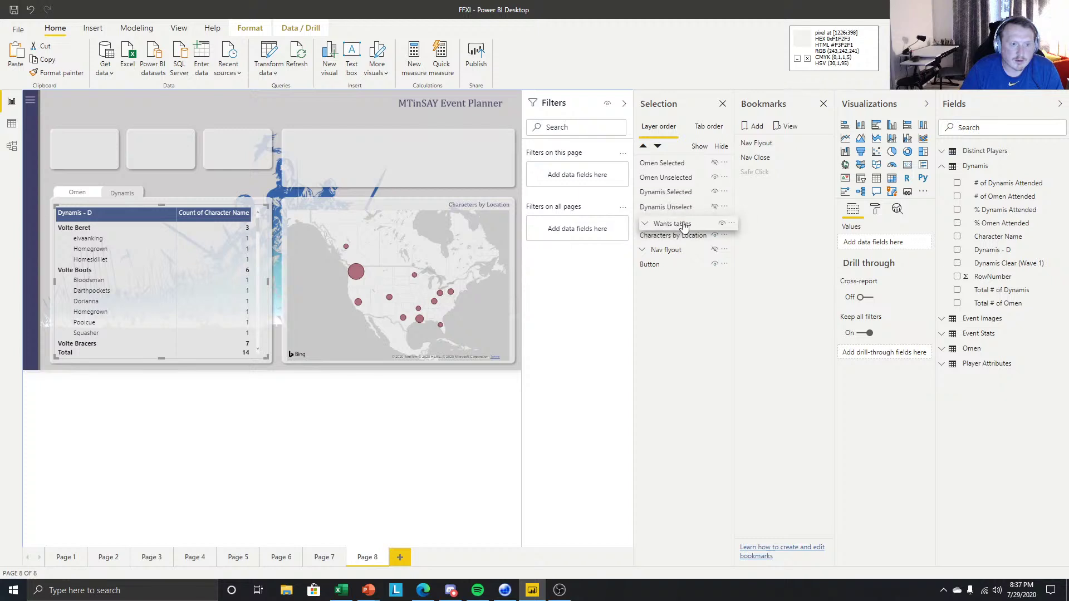
{"action": "left_click", "coordinate": [642, 220]}
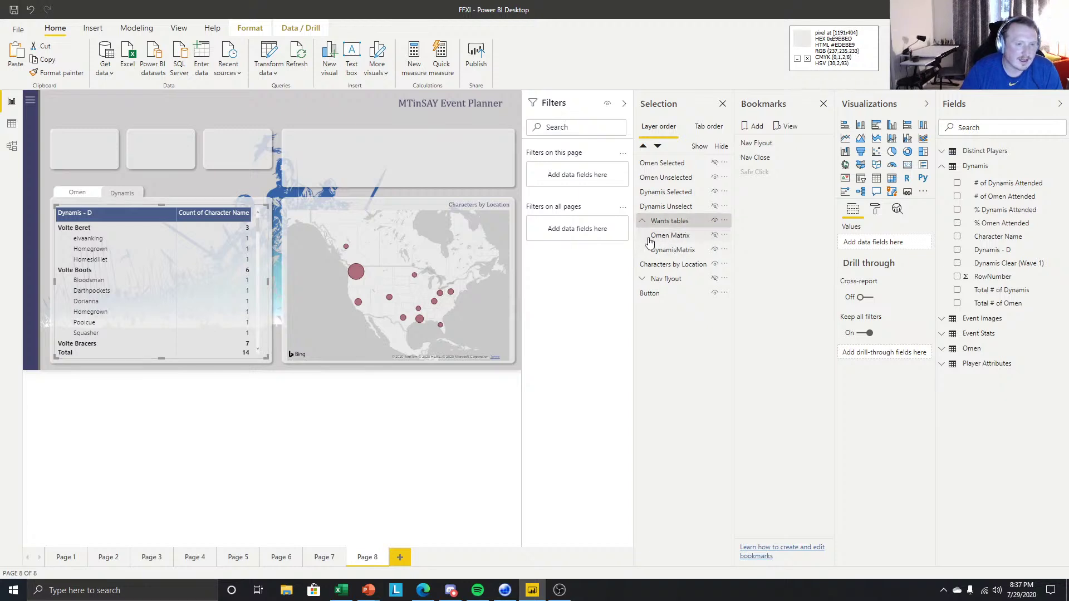
{"action": "left_click", "coordinate": [676, 221]}
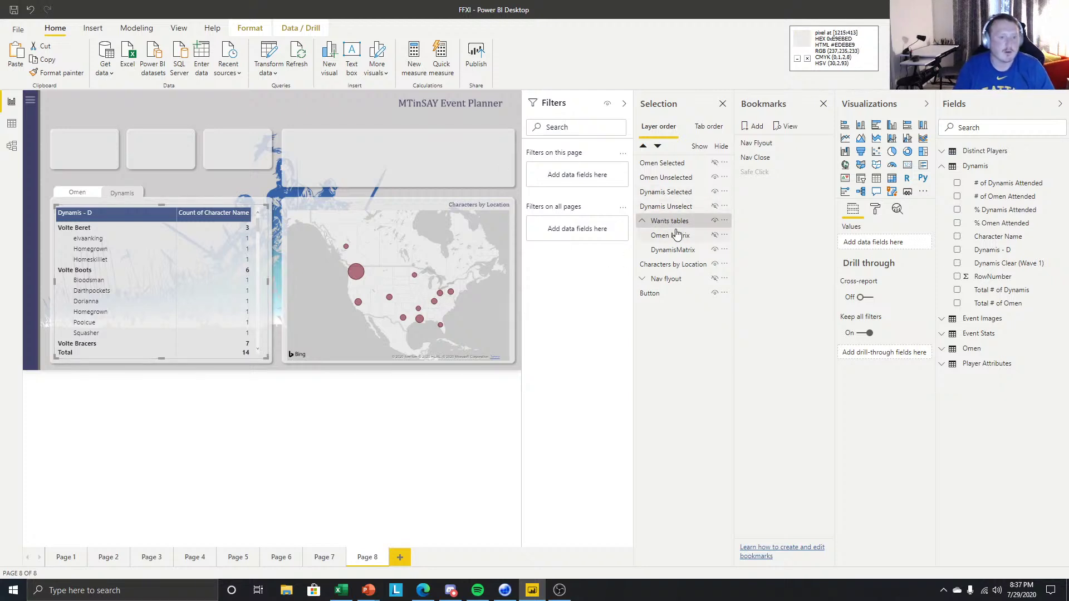
{"action": "left_click", "coordinate": [265, 386]}
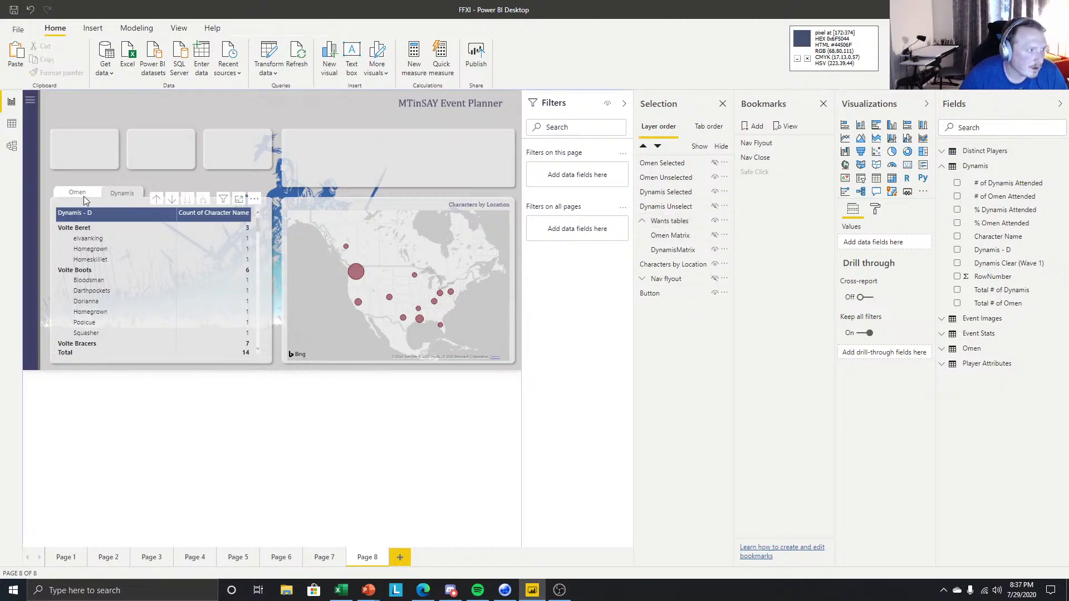
{"action": "left_click", "coordinate": [670, 165]}
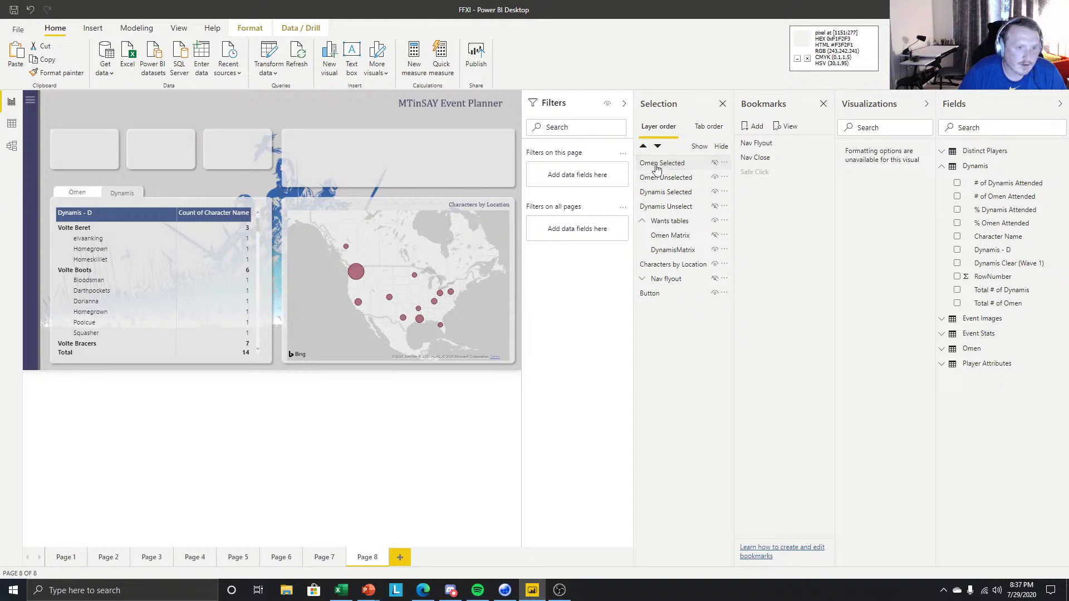
{"action": "left_click", "coordinate": [676, 251]}
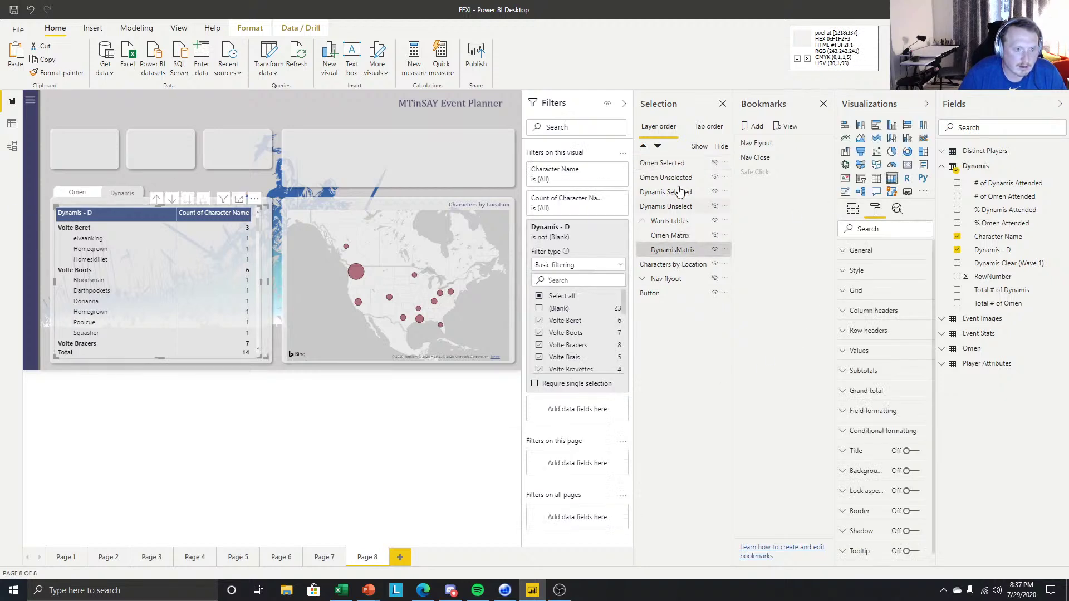
{"action": "key", "text": "ctrl+a"}
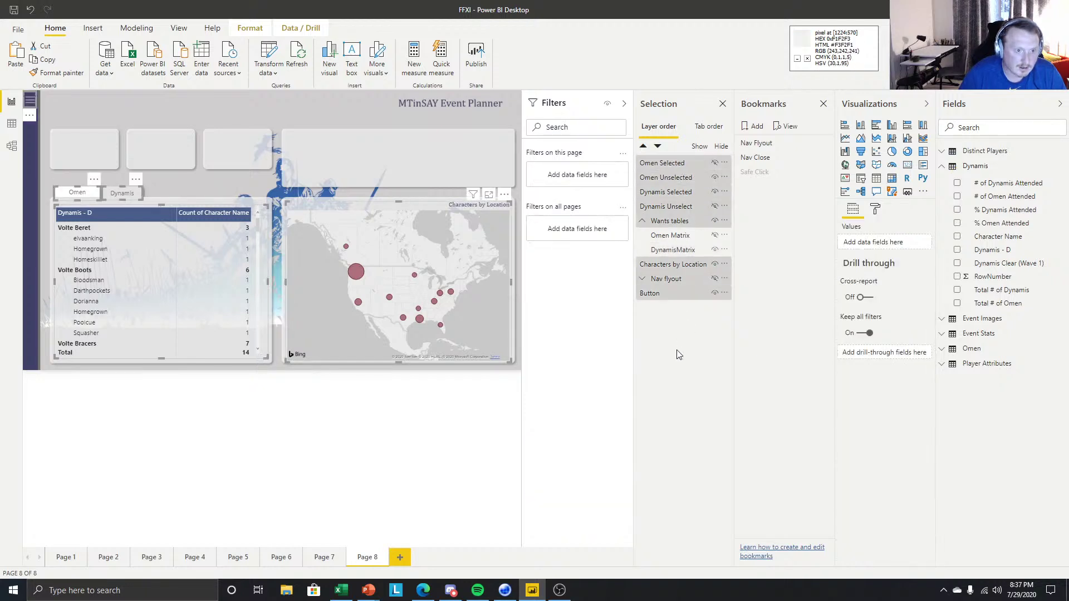
{"action": "left_click", "coordinate": [471, 426]}
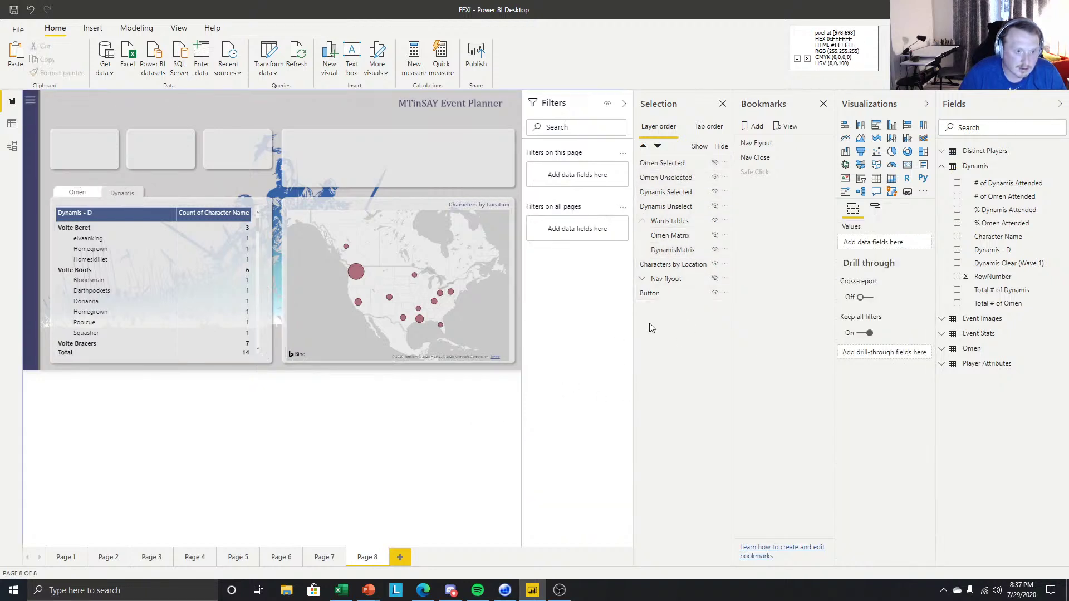
Add a bookmark that applies only to selected visuals, covering the four Omen and Dynamis tab buttons and the Wants tables group.
{"action": "left_click", "coordinate": [643, 221]}
{"action": "left_click", "coordinate": [670, 222]}
{"action": "left_click", "coordinate": [678, 164], "text": "shift"}
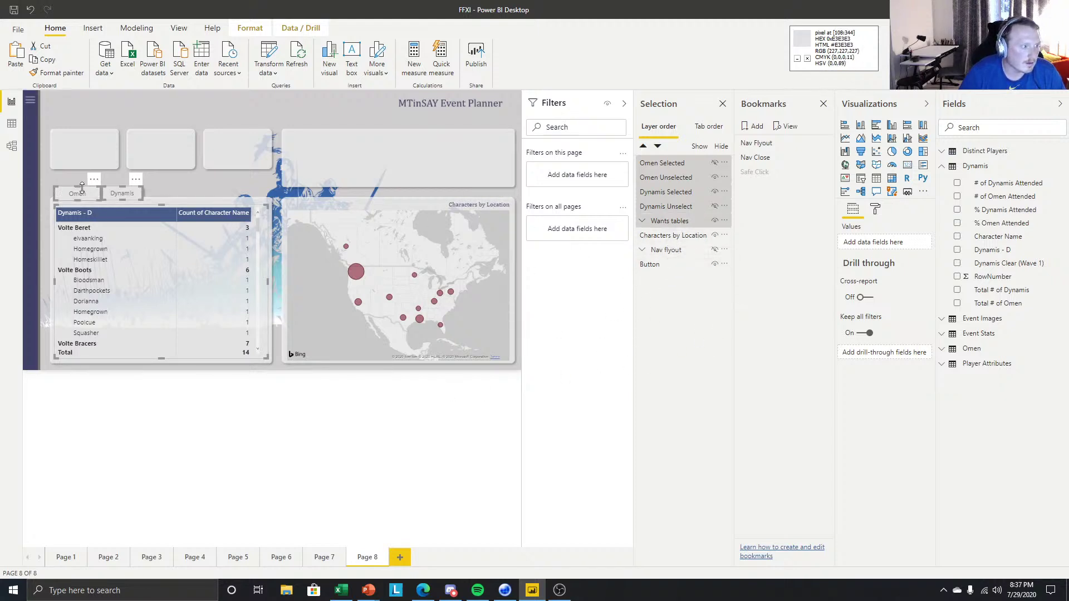
{"action": "left_click", "coordinate": [646, 222]}
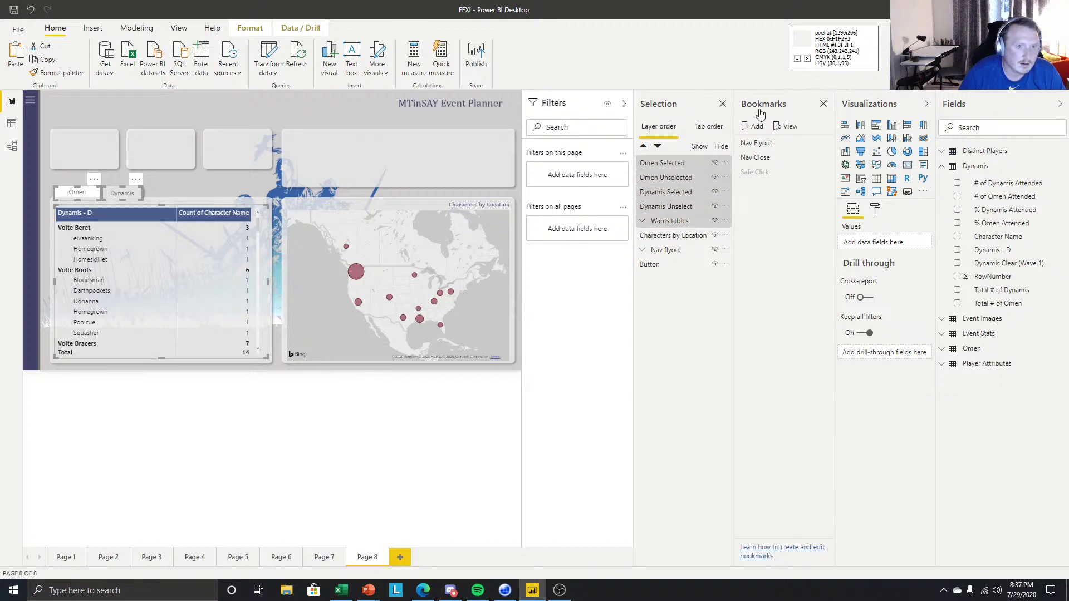
{"action": "left_click", "coordinate": [752, 126]}
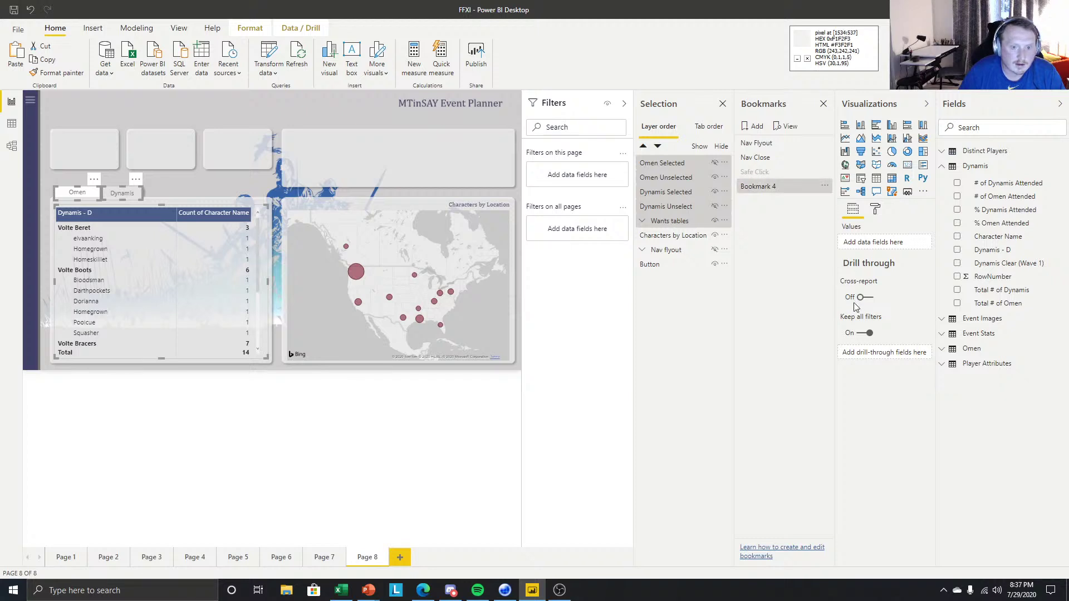
{"action": "left_click", "coordinate": [826, 186]}
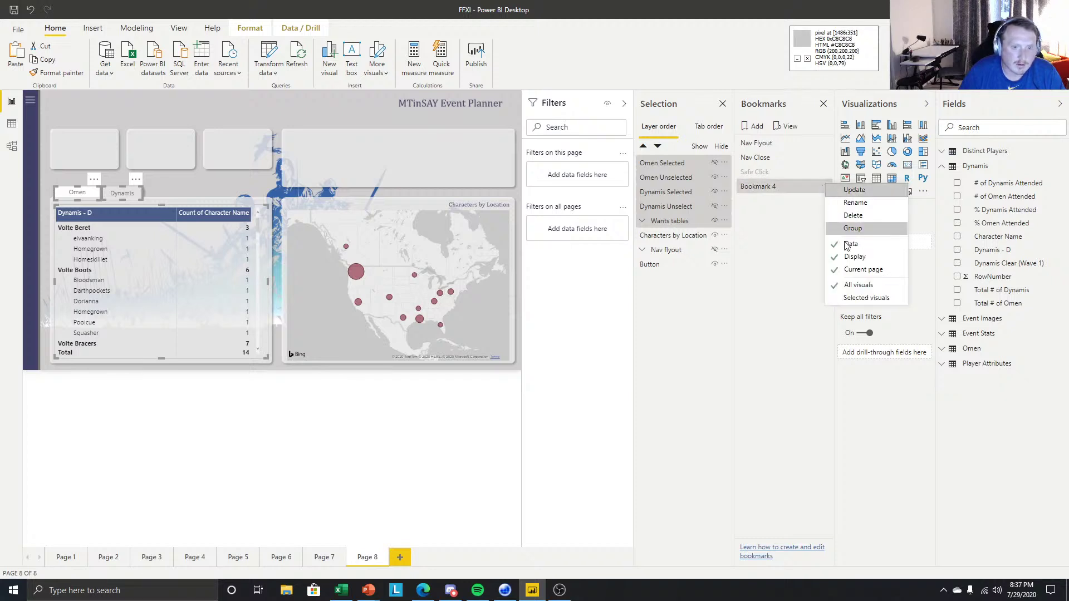
{"action": "left_click", "coordinate": [847, 299]}
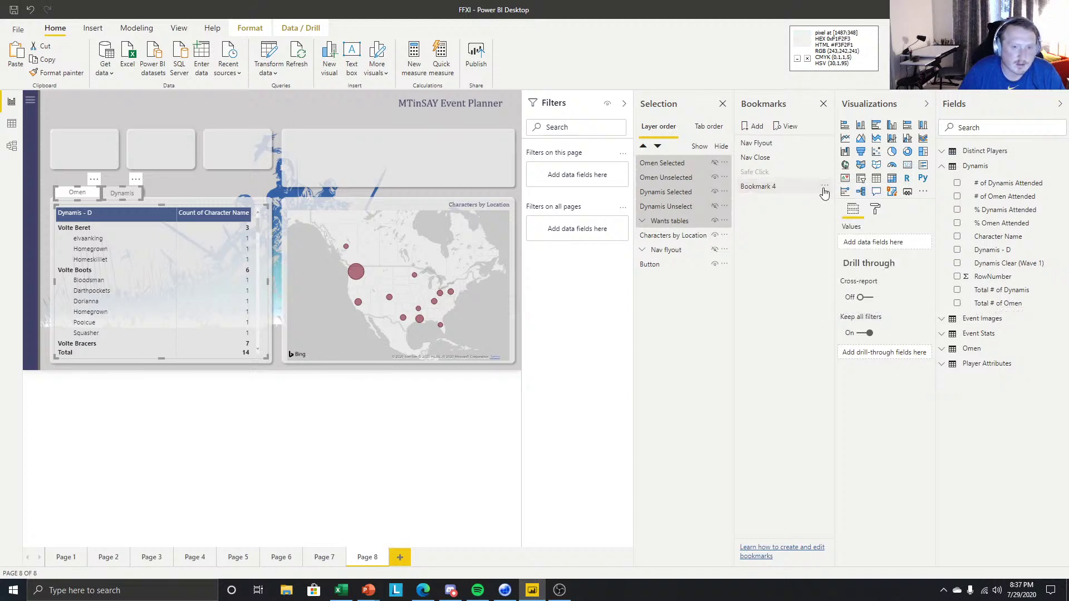
{"action": "left_click", "coordinate": [825, 187]}
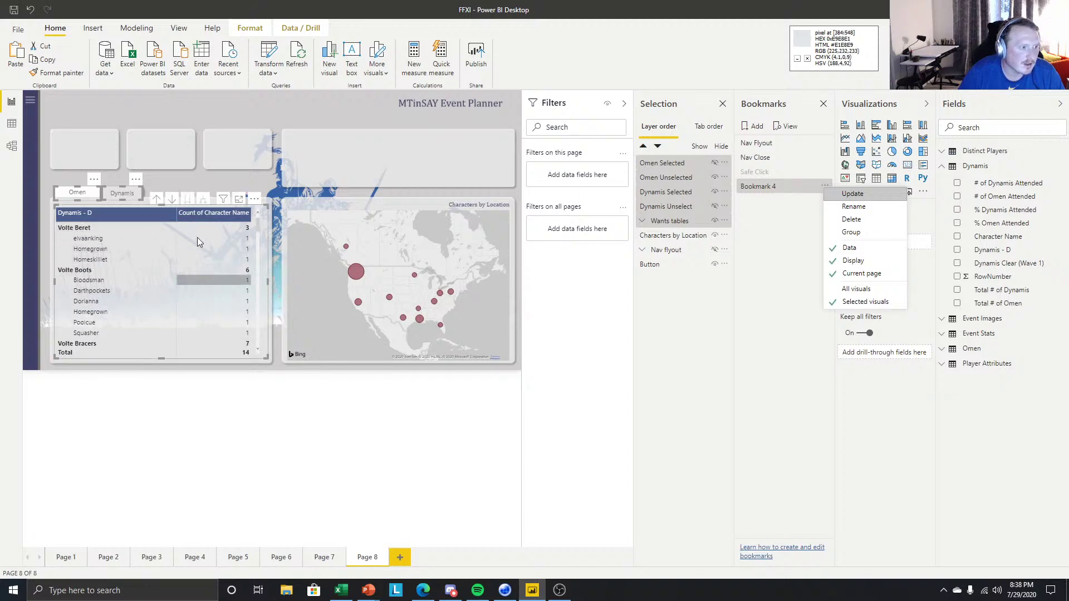
{"action": "left_click", "coordinate": [301, 390]}
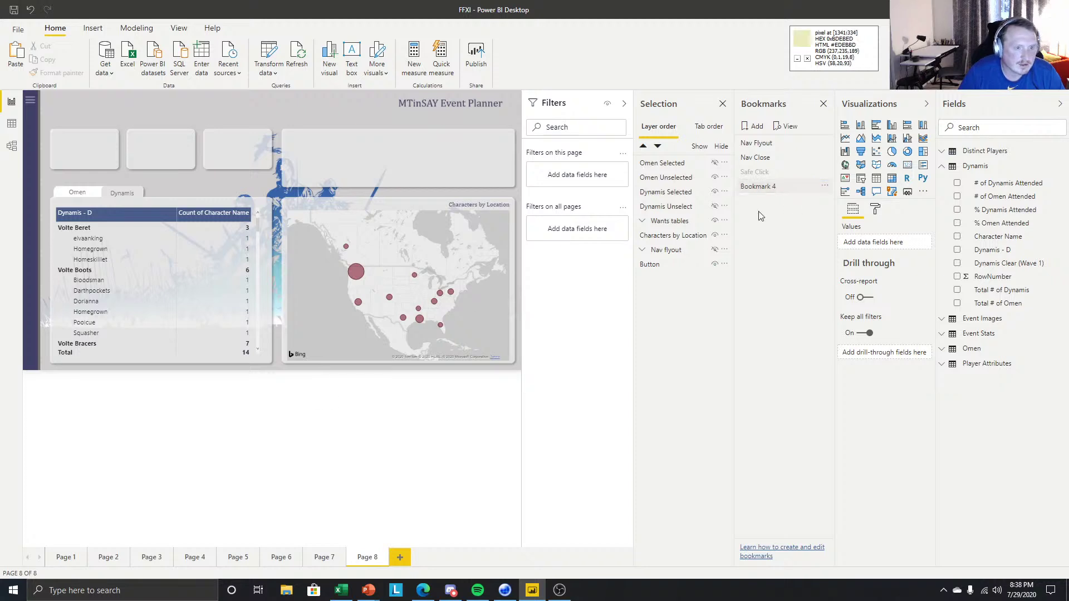
Rename the new bookmark as Dynamis.
{"action": "right_click", "coordinate": [771, 190]}
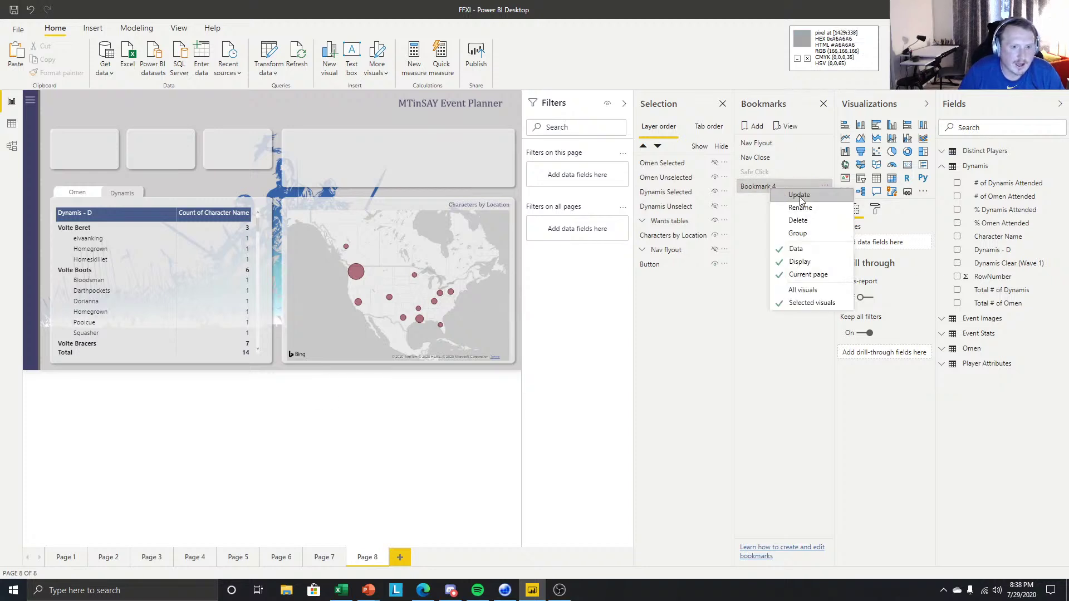
{"action": "left_click", "coordinate": [800, 207]}
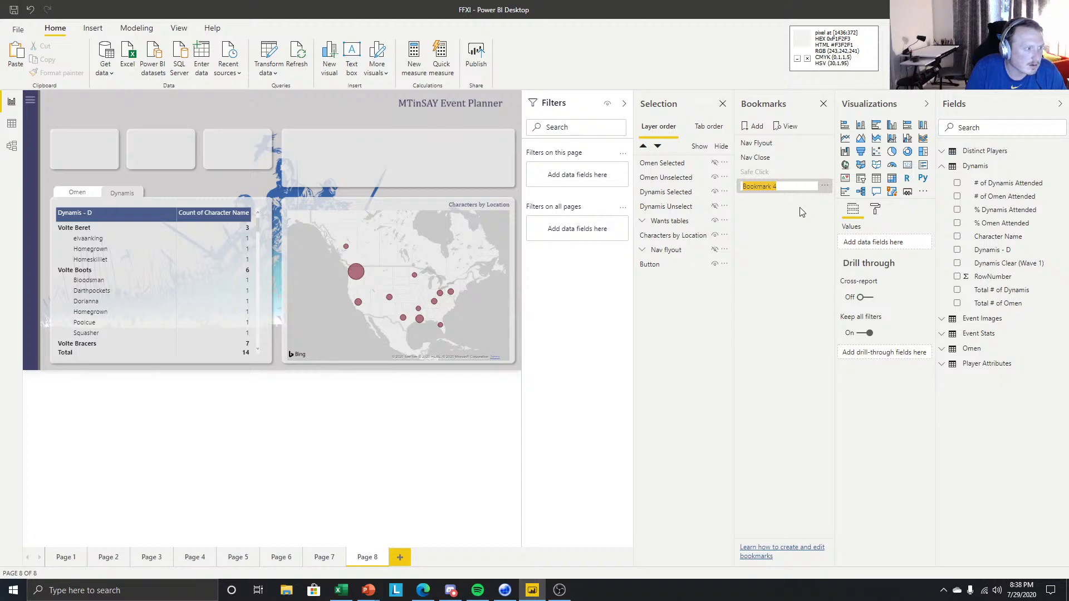
{"action": "type", "text": "Dy"}
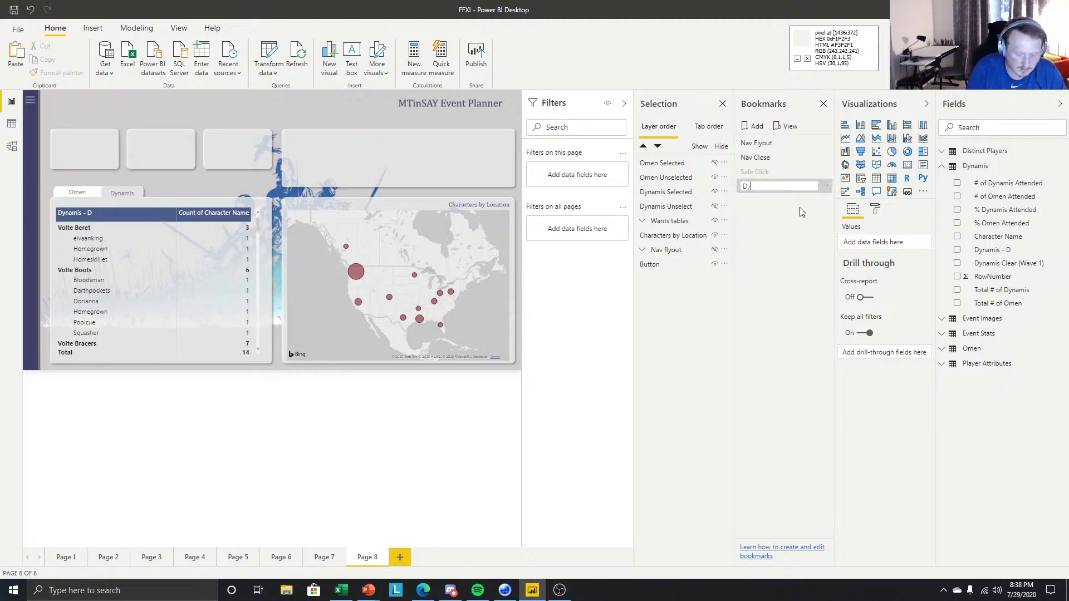
{"action": "type", "text": "namis"}
{"action": "key", "text": "Return"}
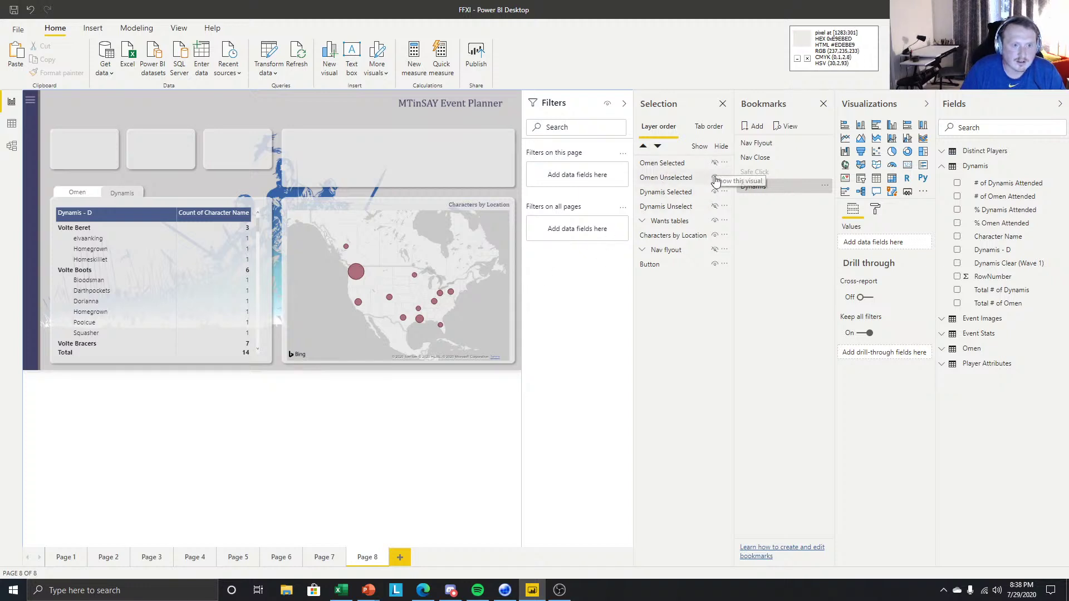
Show Omen Selected, Dynamis Unselect and Omen Matrix, and hide Omen Unselected, Dynamis Selected and DynamisMatrix.
{"action": "left_click", "coordinate": [714, 163]}
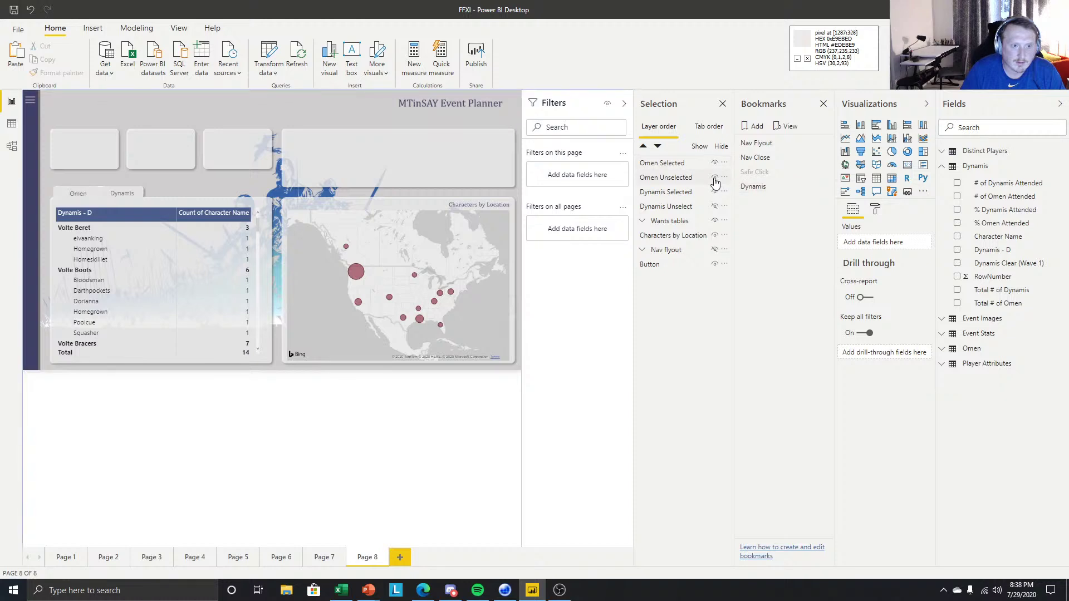
{"action": "left_click", "coordinate": [715, 178]}
{"action": "left_click", "coordinate": [715, 192]}
{"action": "left_click", "coordinate": [714, 206]}
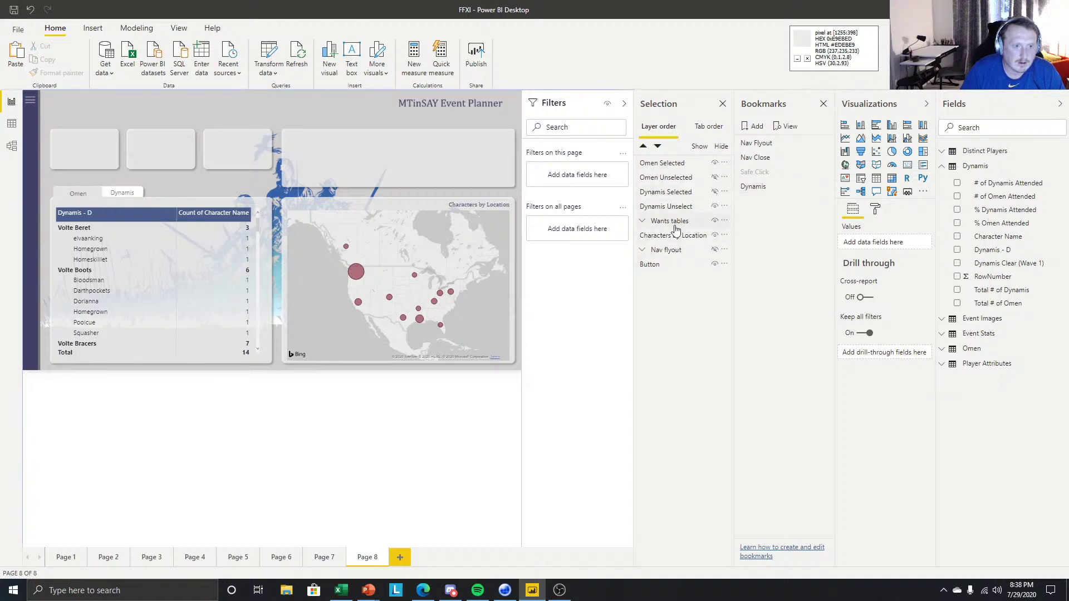
{"action": "left_click", "coordinate": [642, 223]}
{"action": "left_click", "coordinate": [715, 237]}
{"action": "left_click", "coordinate": [715, 250]}
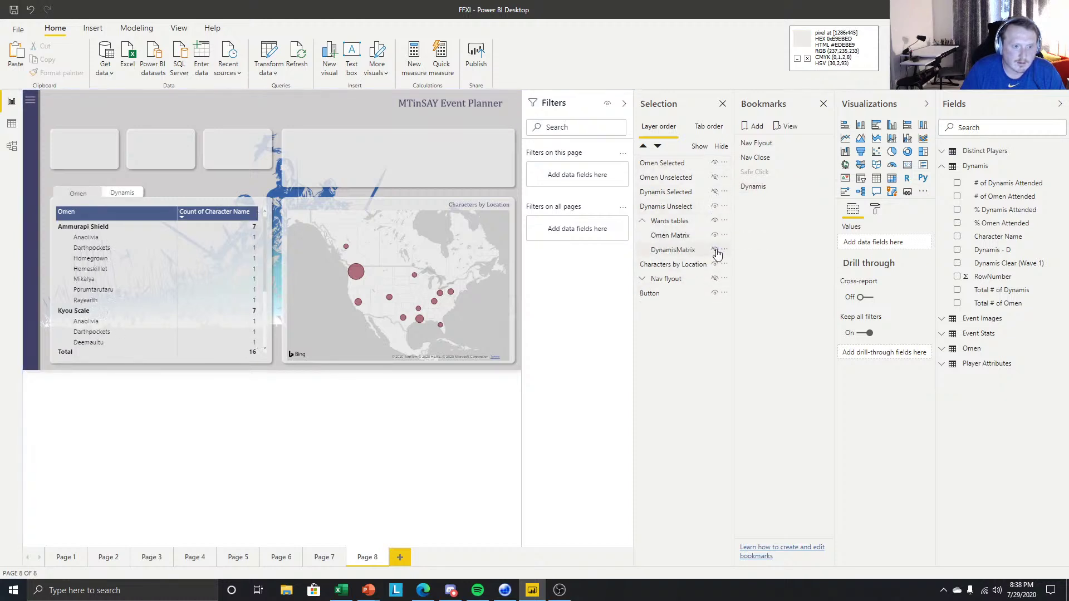
{"action": "left_click", "coordinate": [643, 222]}
Add a second bookmark for the four tab buttons and the Wants tables group, limited to selected visuals.
{"action": "left_click", "coordinate": [669, 164]}
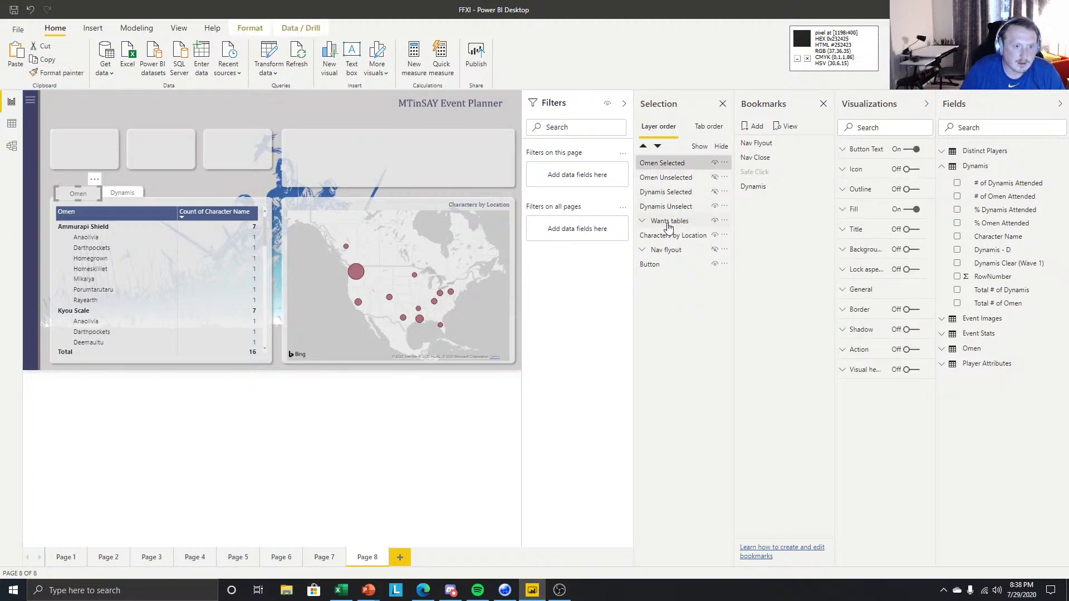
{"action": "left_click", "coordinate": [669, 220], "text": "shift"}
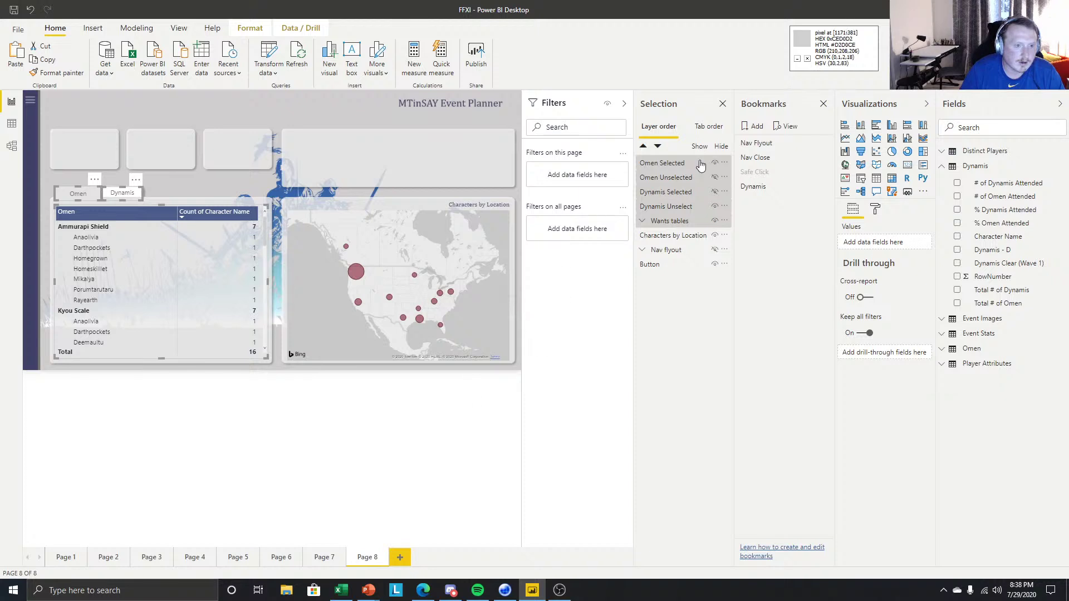
{"action": "left_click", "coordinate": [756, 127]}
{"action": "left_click", "coordinate": [824, 201]}
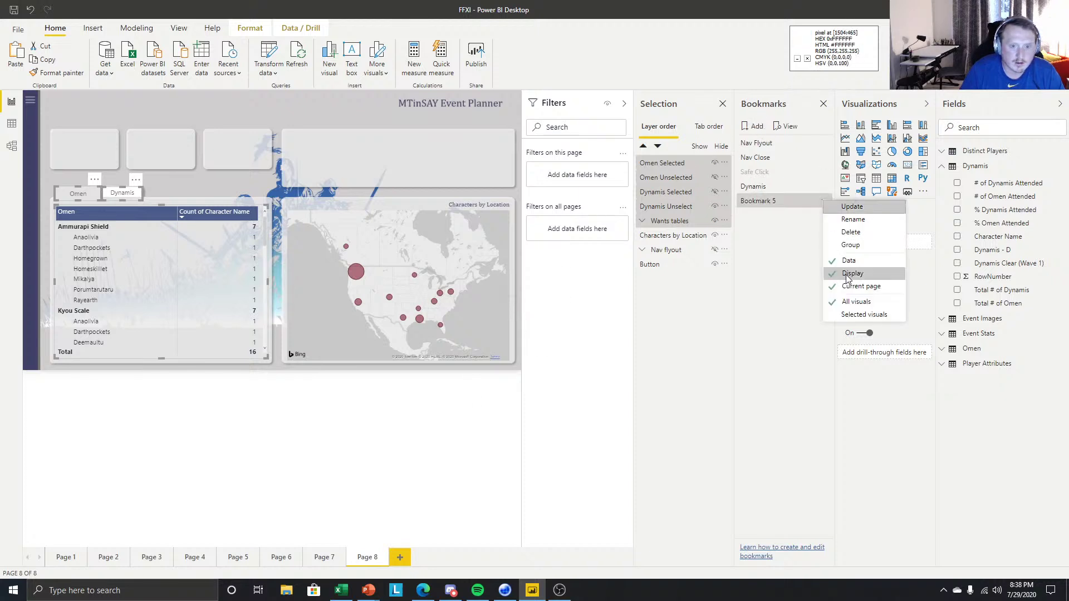
{"action": "left_click", "coordinate": [859, 315]}
Rename the second bookmark as Omen.
{"action": "left_click", "coordinate": [825, 201]}
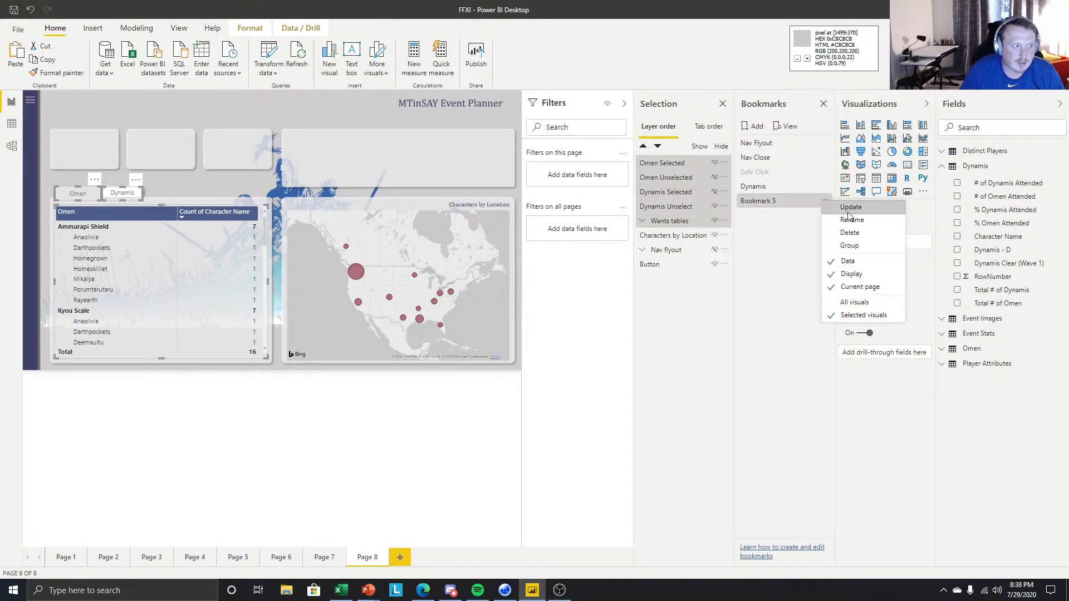
{"action": "left_click", "coordinate": [857, 220]}
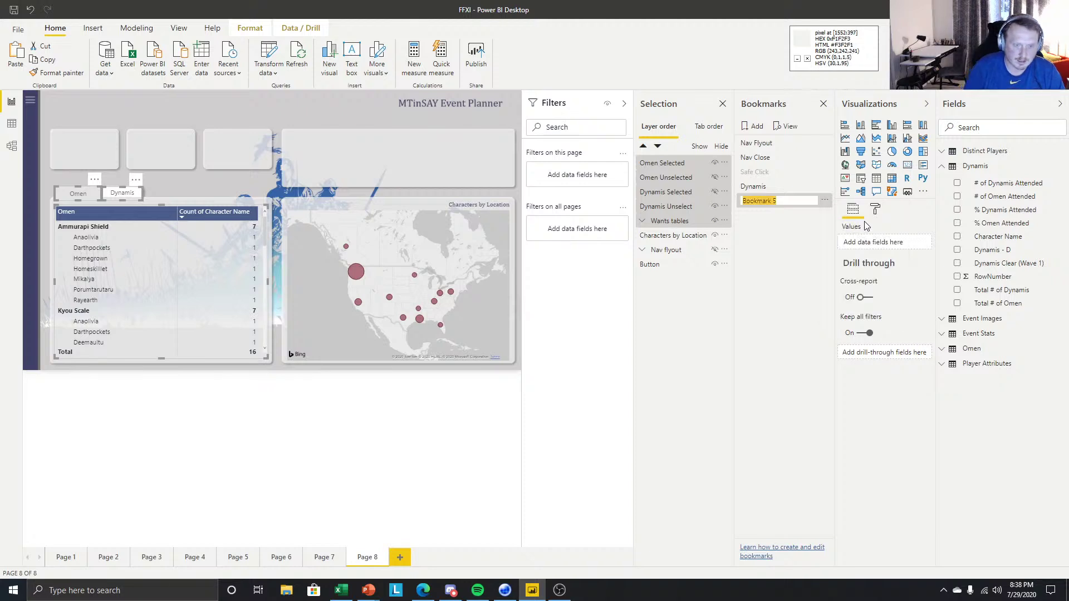
{"action": "type", "text": "C"}
{"action": "type", "text": "men"}
{"action": "key", "text": "Return"}
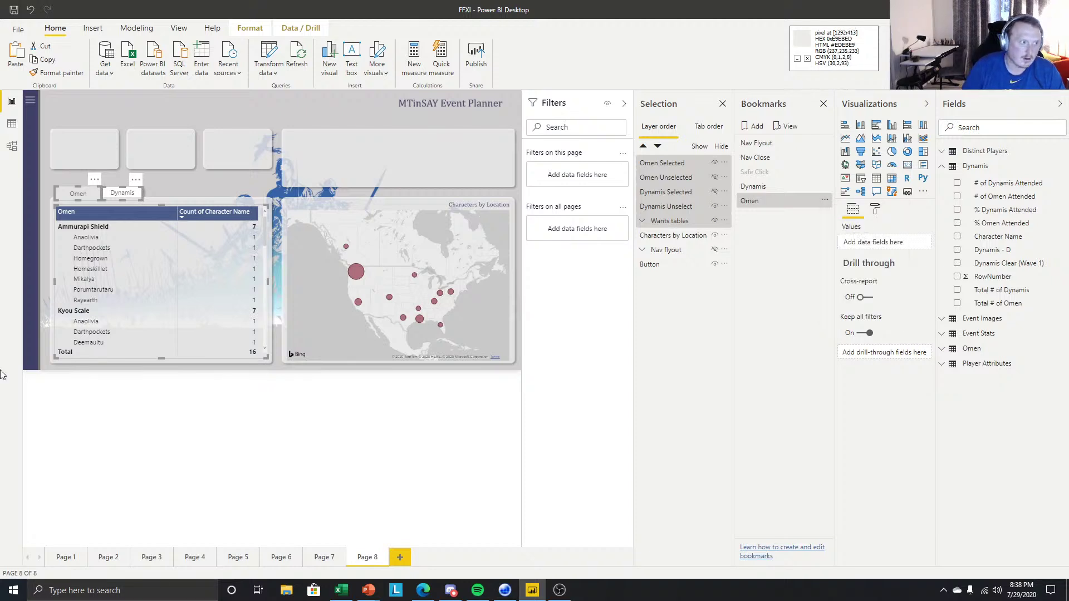
Turn on the action of the unselected Dynamis tab button and make it open the Dynamis bookmark.
{"action": "left_click", "coordinate": [214, 465]}
{"action": "left_click", "coordinate": [136, 191]}
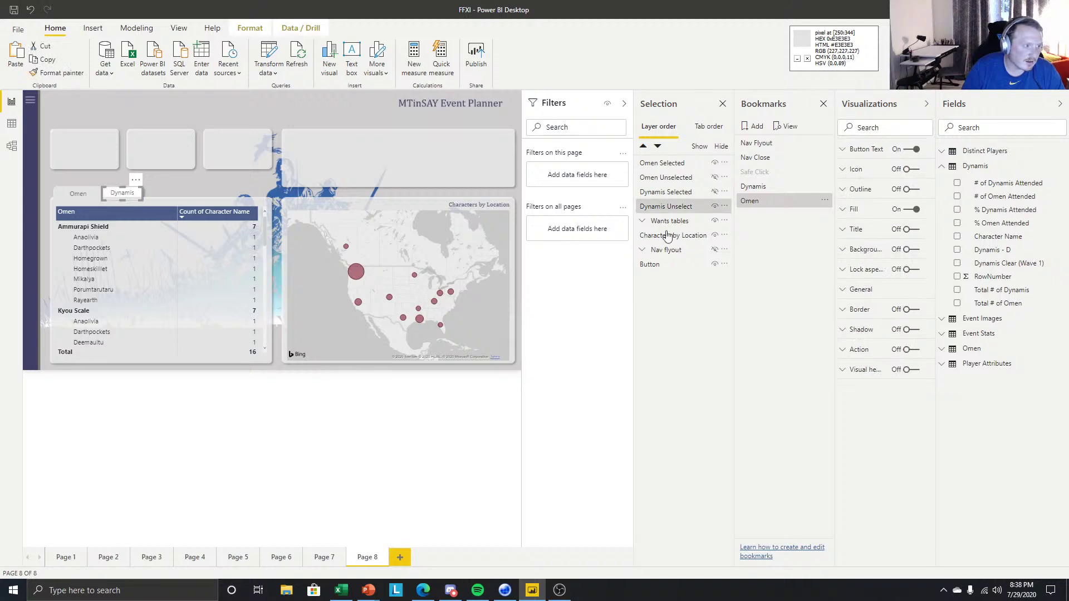
{"action": "left_click", "coordinate": [894, 351]}
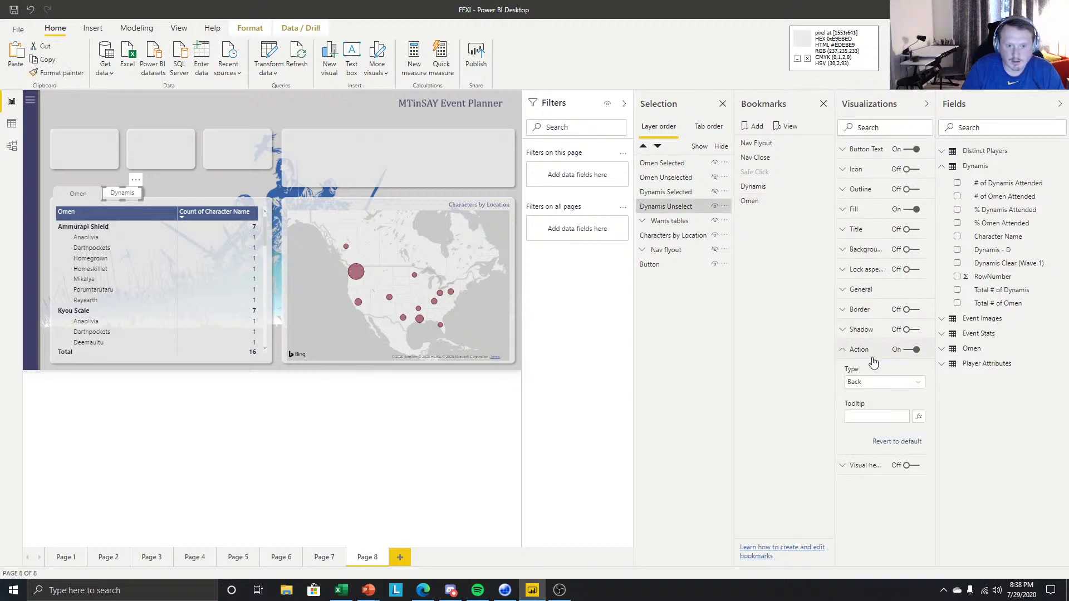
{"action": "left_click", "coordinate": [883, 384]}
{"action": "left_click", "coordinate": [870, 409]}
{"action": "left_click", "coordinate": [879, 416]}
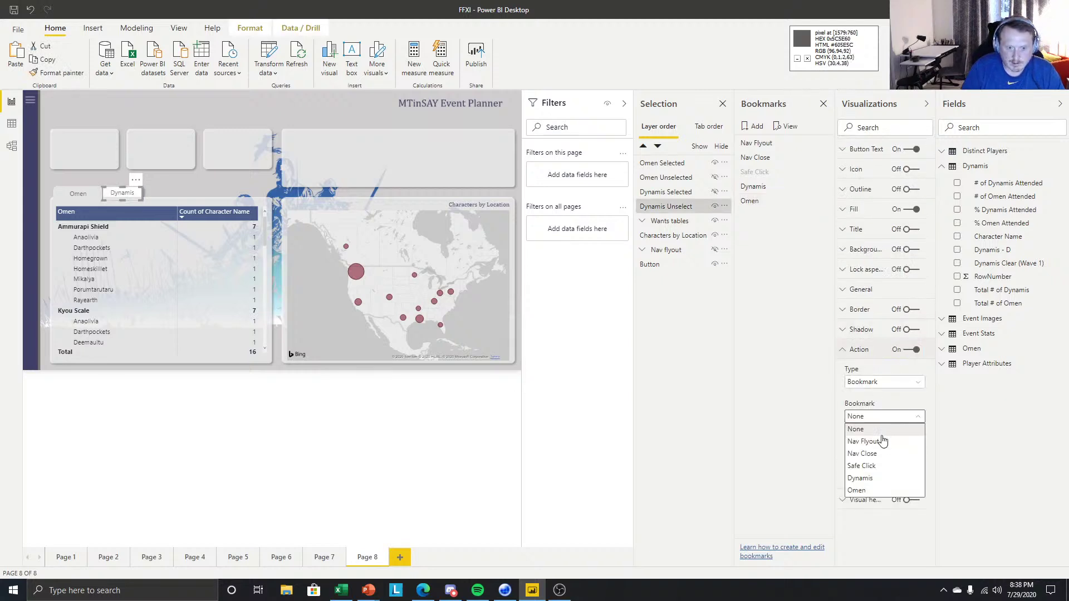
{"action": "left_click", "coordinate": [869, 479]}
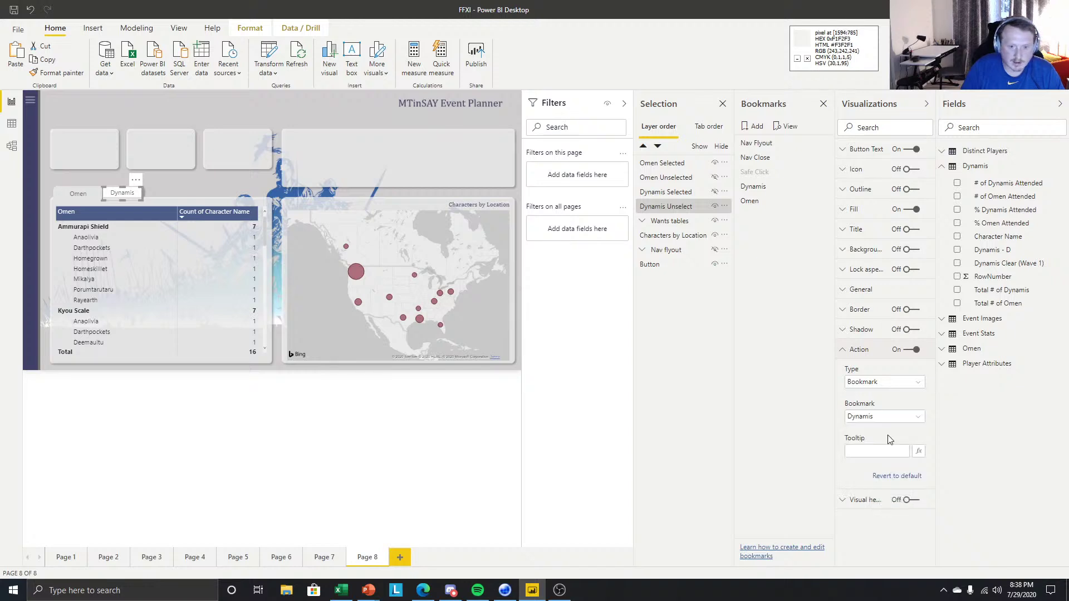
Give the Dynamis tab button's action the tooltip "Click for Dynamis".
{"action": "left_click", "coordinate": [883, 451]}
{"action": "type", "text": "Click for"}
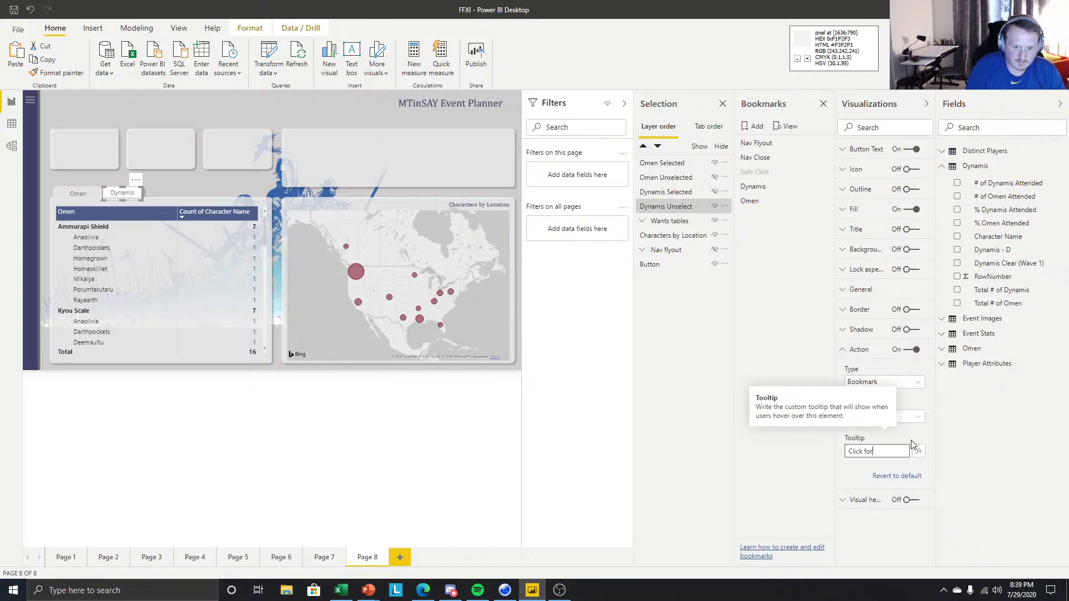
{"action": "type", "text": " Dynamis"}
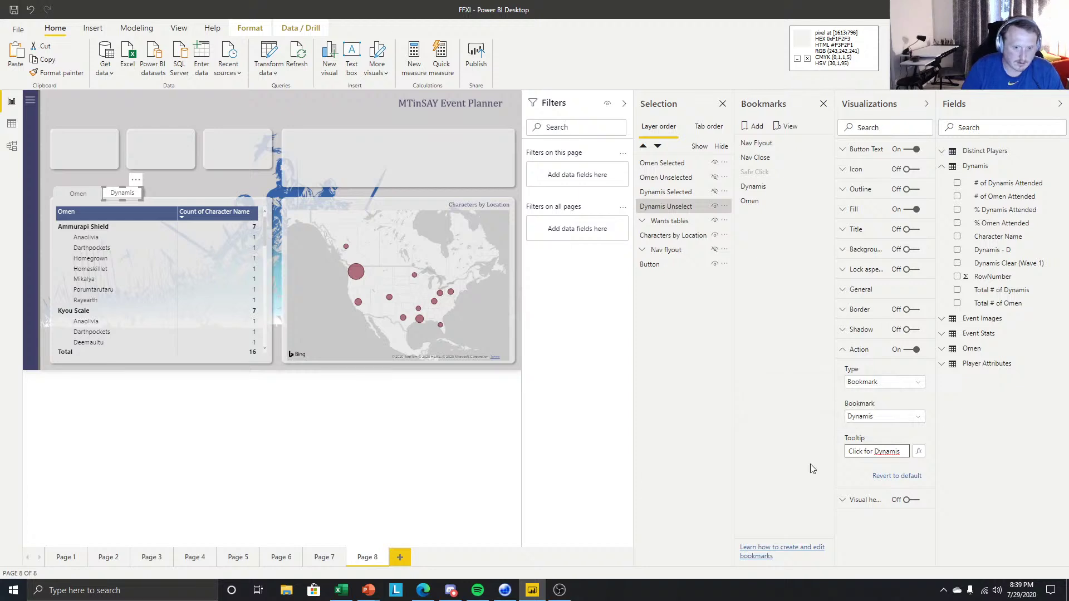
{"action": "left_click", "coordinate": [251, 425]}
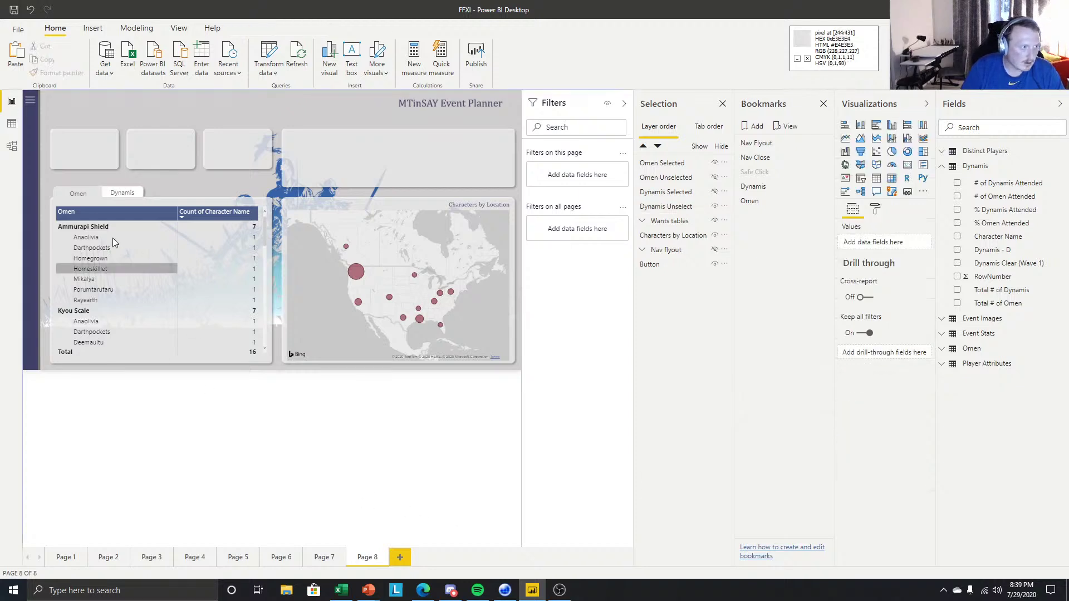
Switch the report to the Dynamis view and turn on the action of the unselected Omen tab button.
{"action": "left_click", "coordinate": [133, 192], "text": "ctrl"}
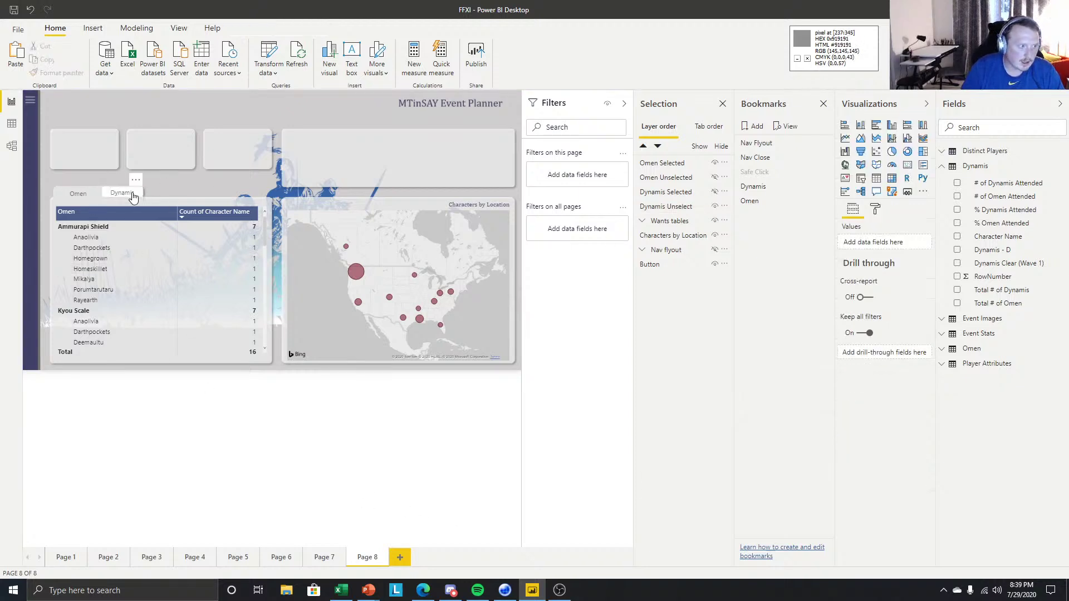
{"action": "left_click", "coordinate": [77, 192]}
{"action": "left_click", "coordinate": [855, 210]}
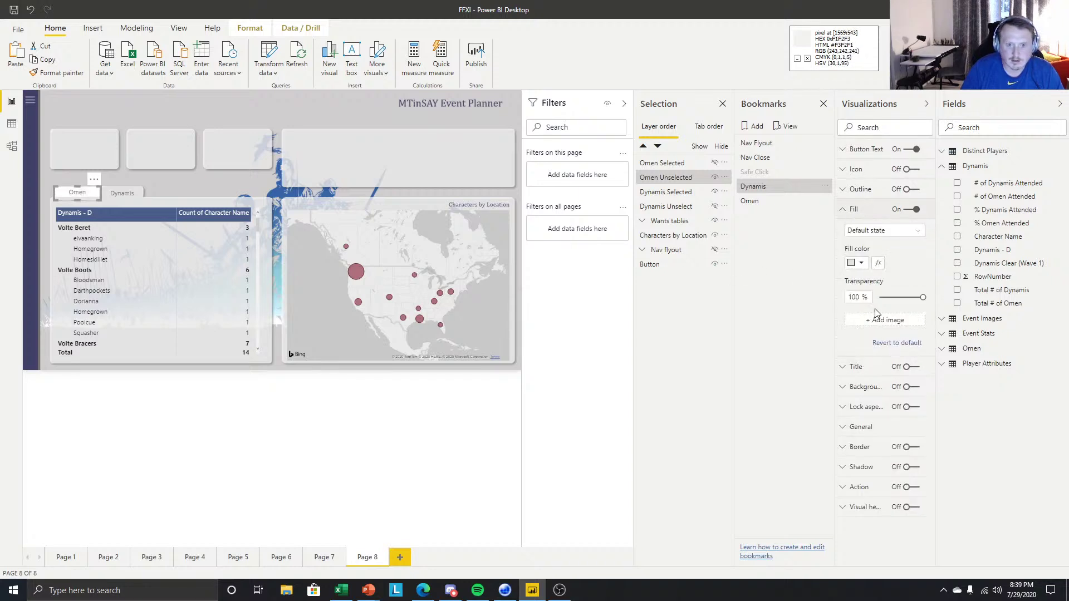
{"action": "left_click", "coordinate": [848, 212]}
{"action": "left_click", "coordinate": [913, 350]}
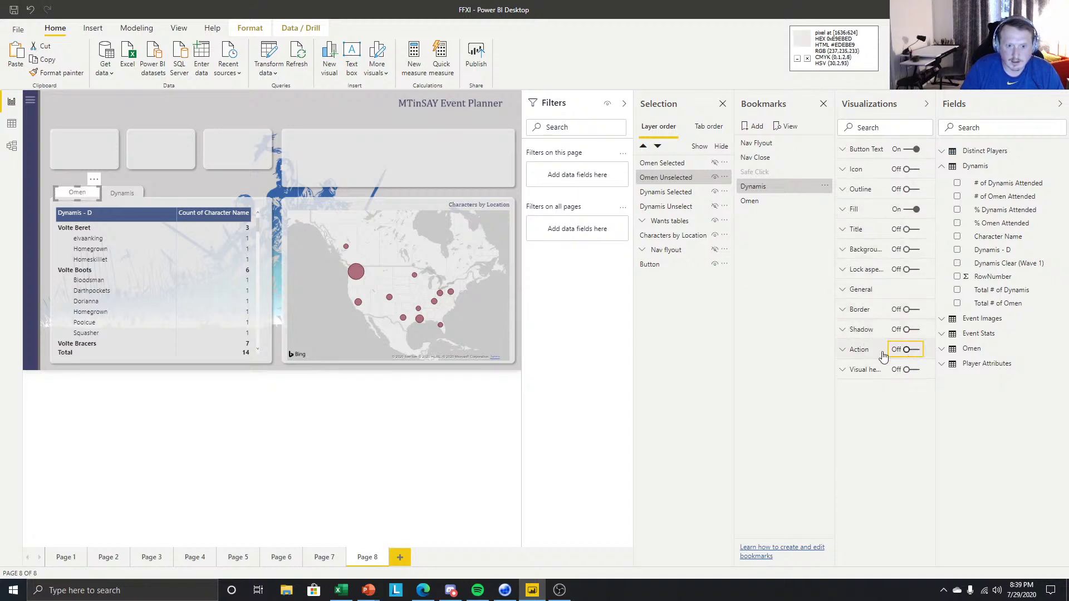
Make the Omen tab button's action open the Omen bookmark, with the tooltip "Click for Omen".
{"action": "left_click", "coordinate": [879, 416]}
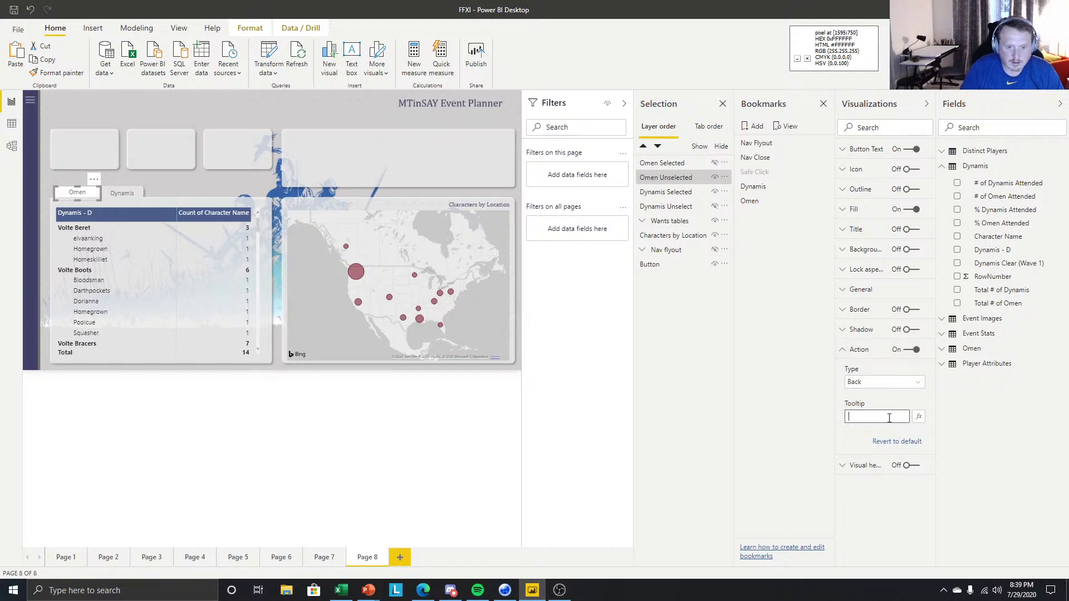
{"action": "left_click", "coordinate": [888, 384]}
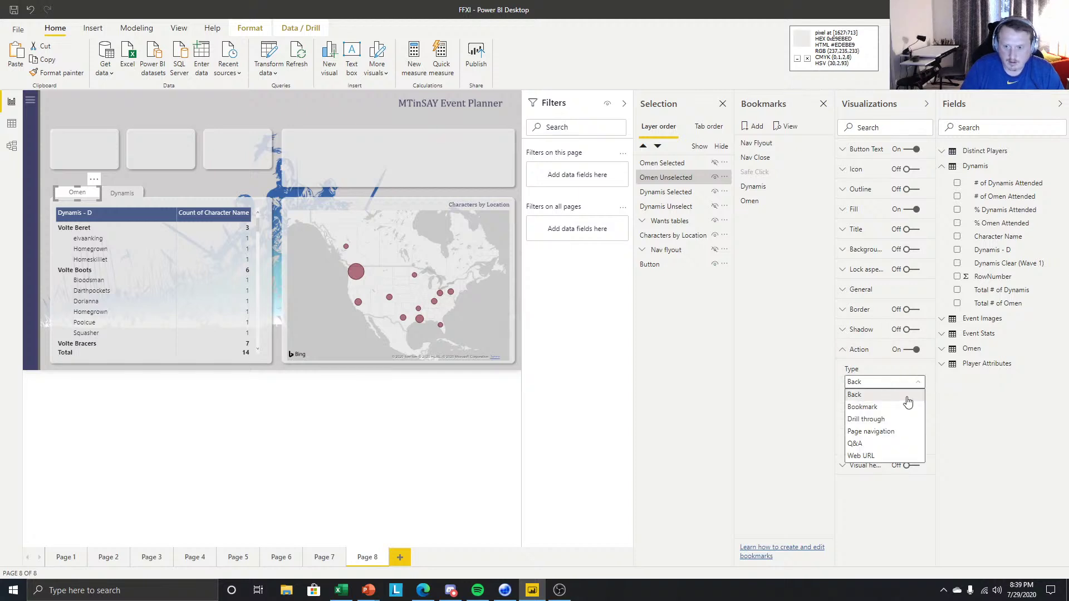
{"action": "left_click", "coordinate": [878, 408]}
{"action": "left_click", "coordinate": [877, 419]}
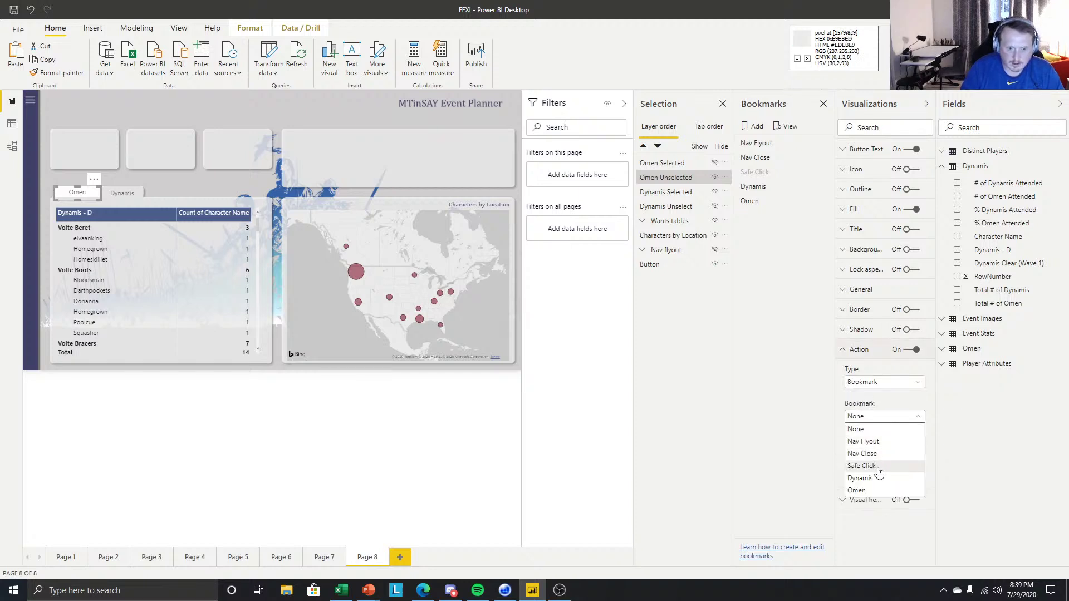
{"action": "left_click", "coordinate": [864, 489]}
{"action": "left_click", "coordinate": [870, 452]}
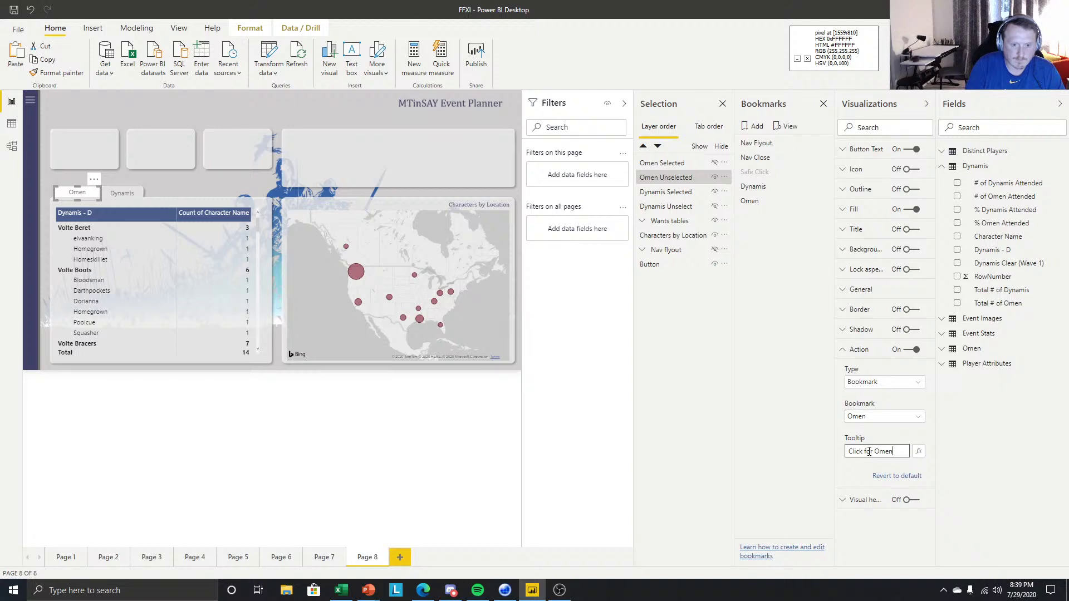
{"action": "left_click", "coordinate": [434, 467]}
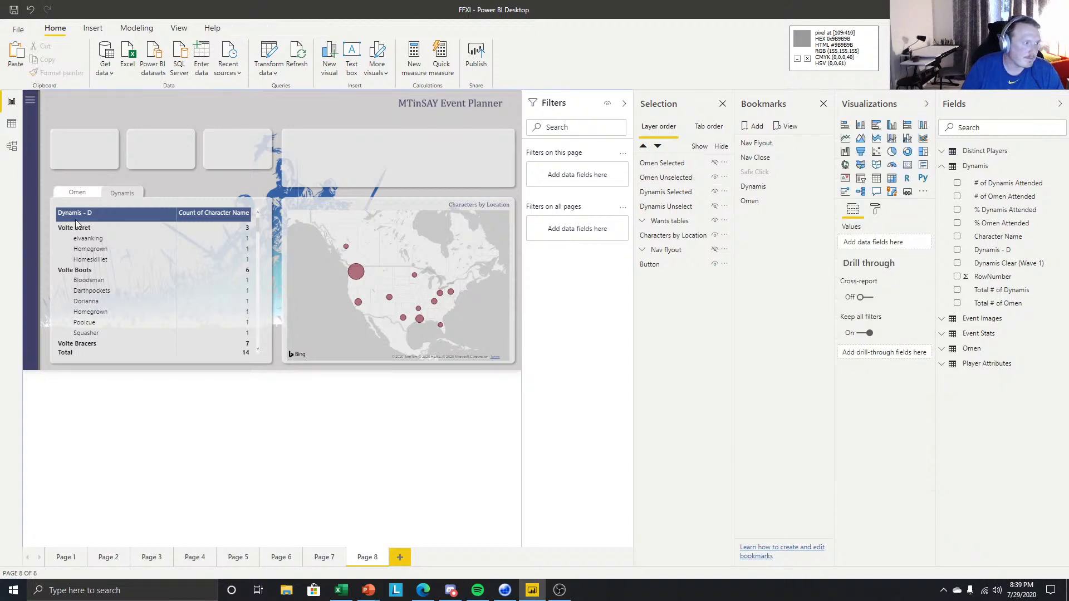
Test both tab buttons by switching back and forth between the Omen and Dynamis matrices.
{"action": "left_click", "coordinate": [83, 197], "text": "ctrl"}
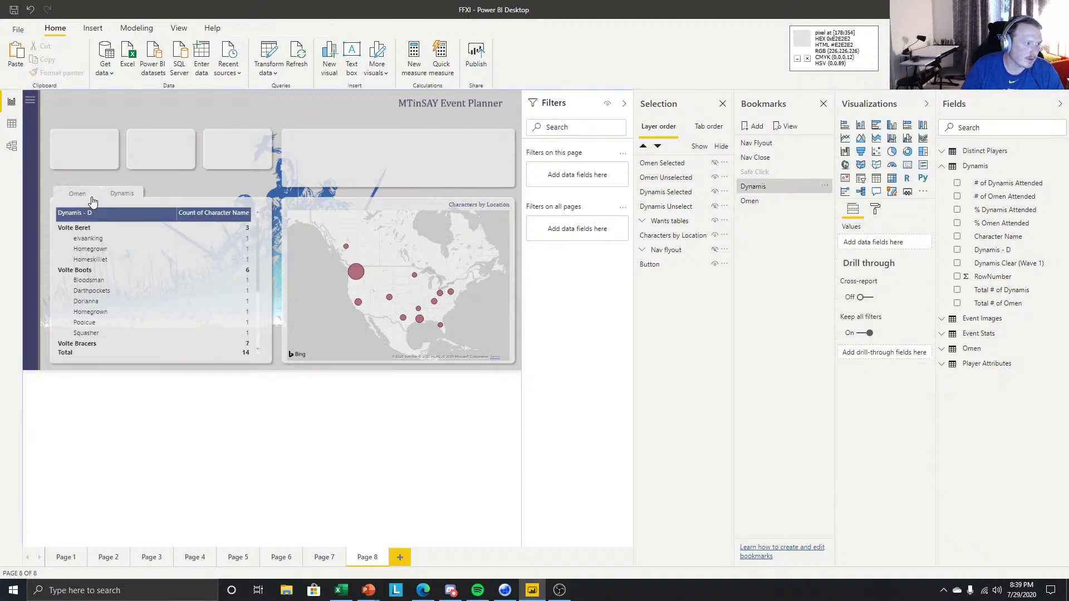
{"action": "left_click", "coordinate": [112, 195], "text": "ctrl"}
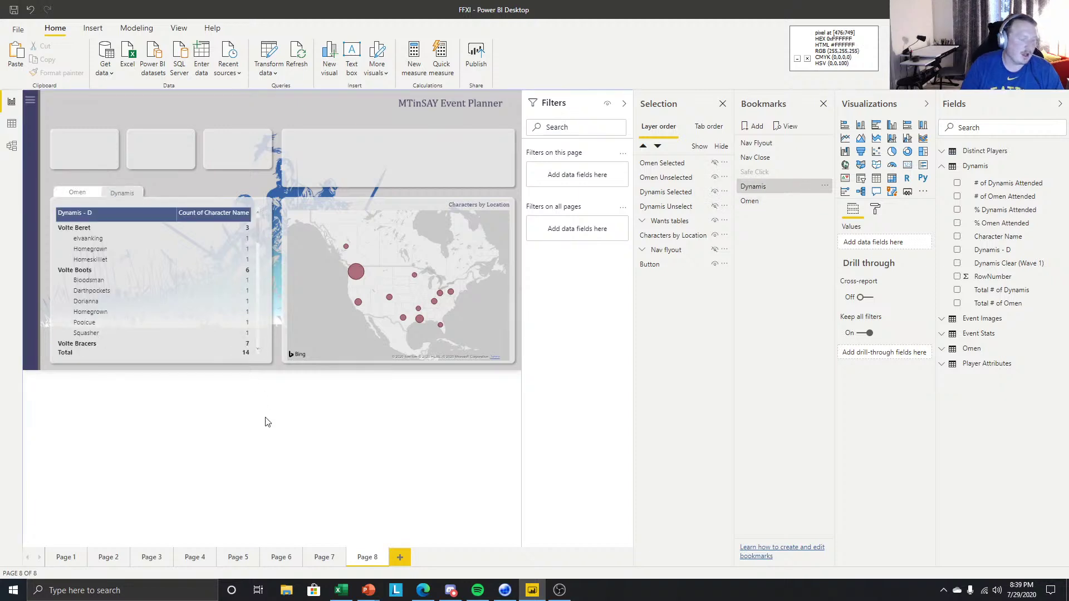
{"action": "left_click", "coordinate": [82, 198], "text": "ctrl"}
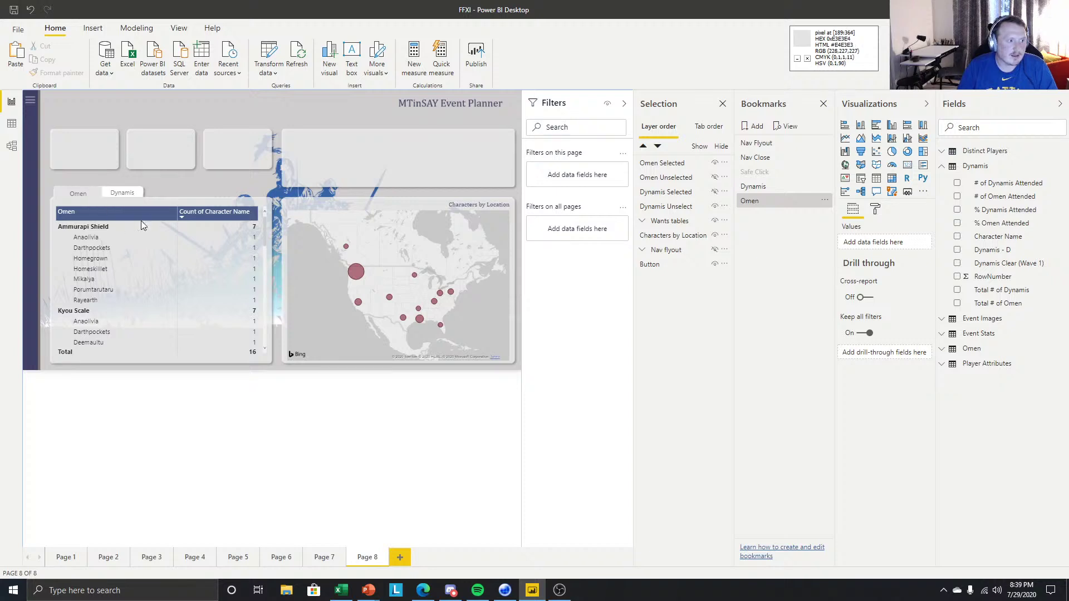
{"action": "left_click", "coordinate": [125, 194], "text": "ctrl"}
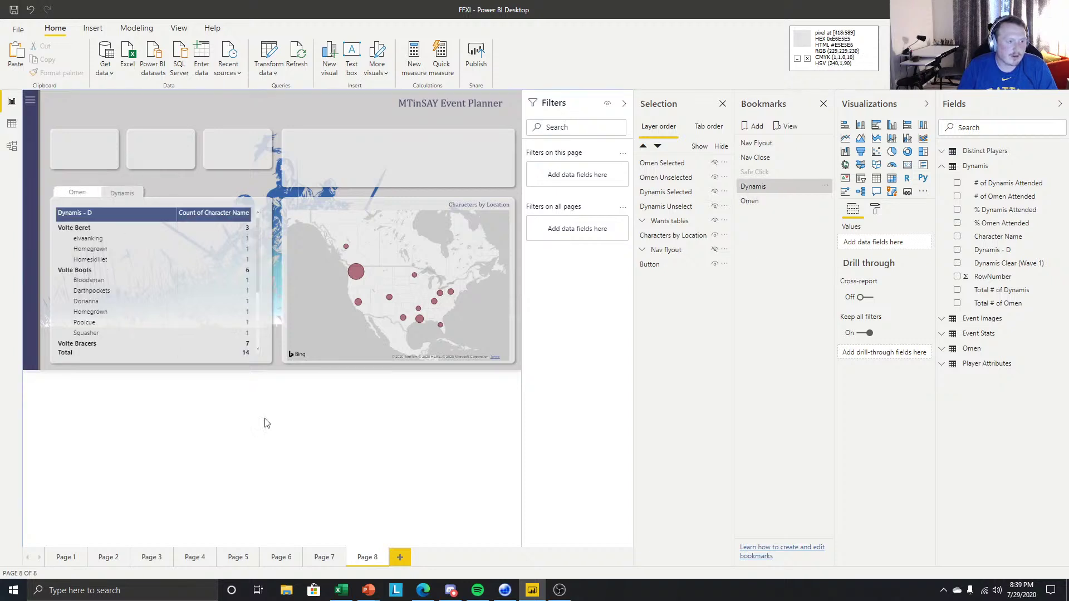
Start a Performance analyzer recording and refresh the page's visuals to measure their load times.
{"action": "left_click", "coordinate": [159, 207]}
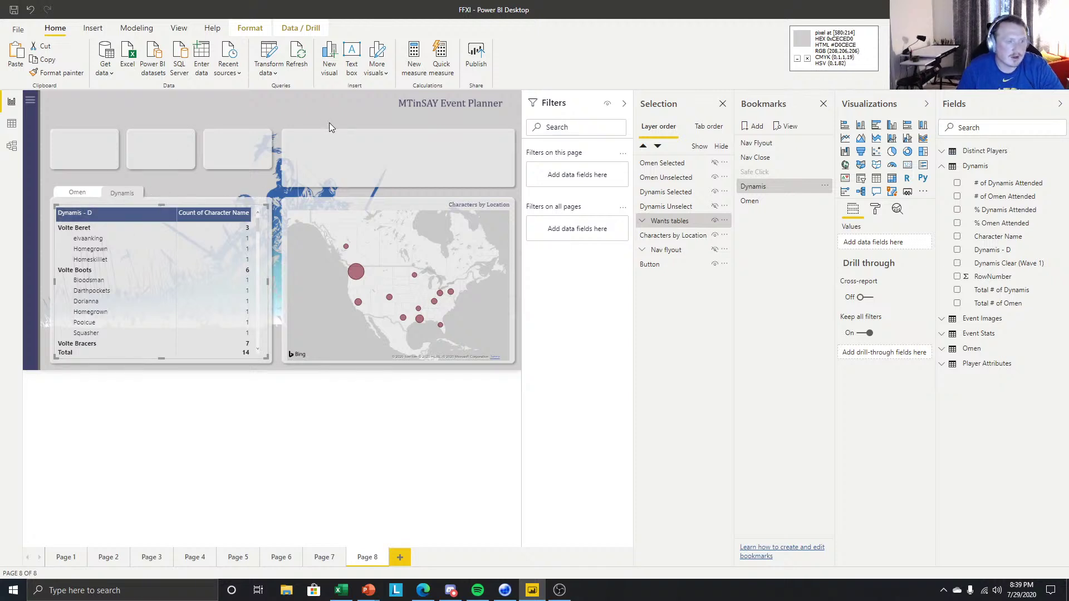
{"action": "left_click", "coordinate": [178, 28]}
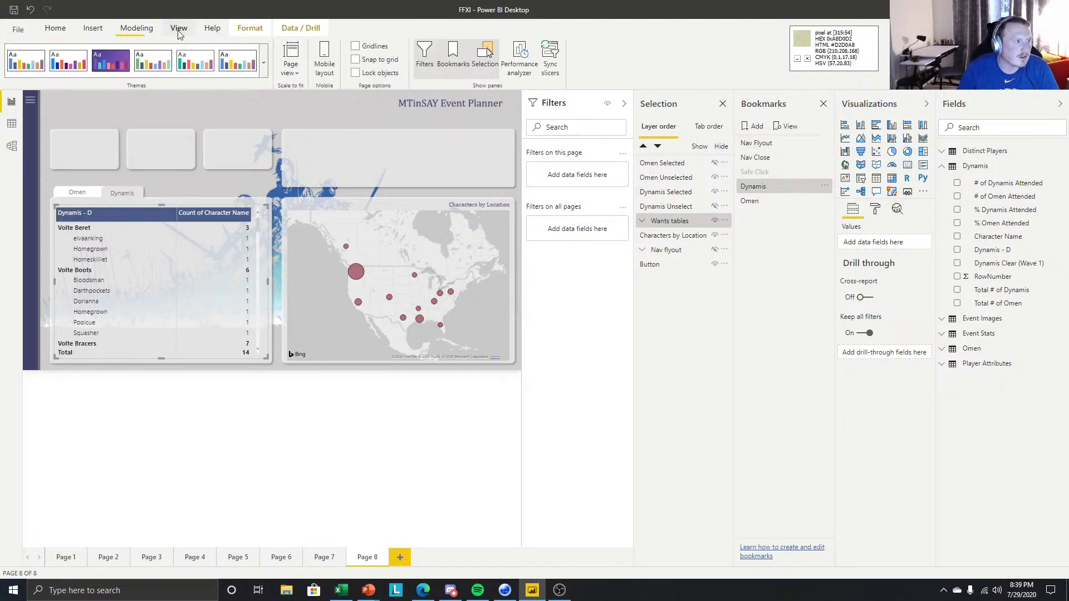
{"action": "left_click", "coordinate": [523, 61]}
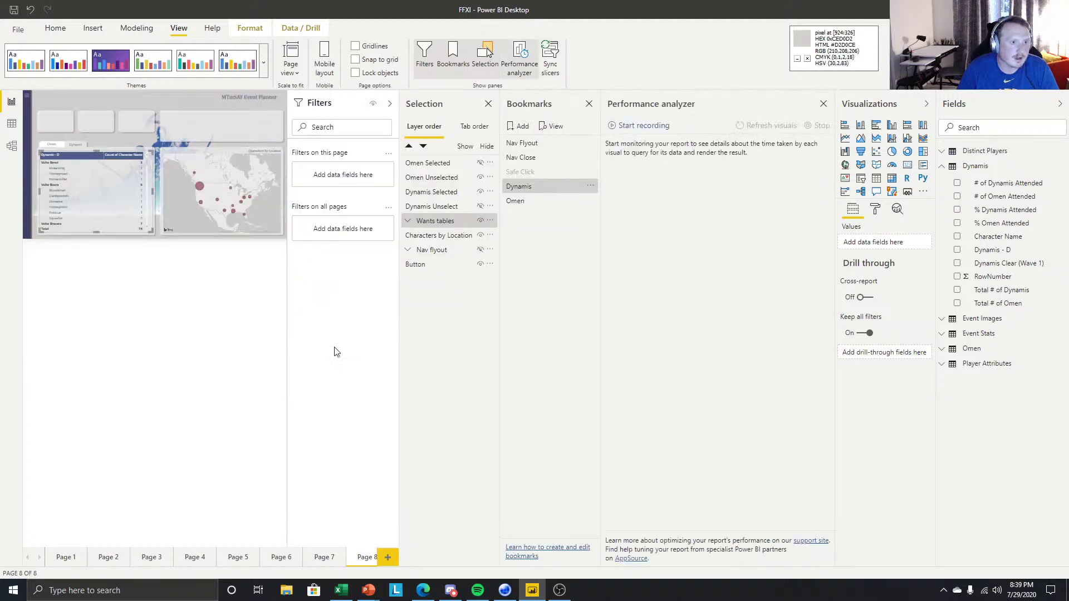
{"action": "left_click", "coordinate": [635, 127]}
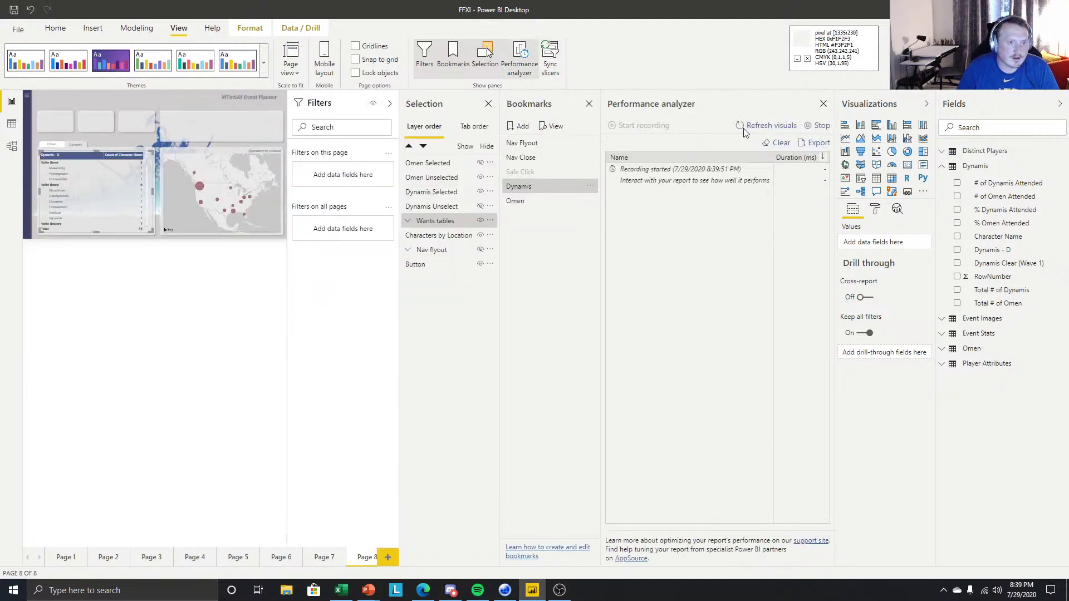
{"action": "left_click", "coordinate": [782, 126]}
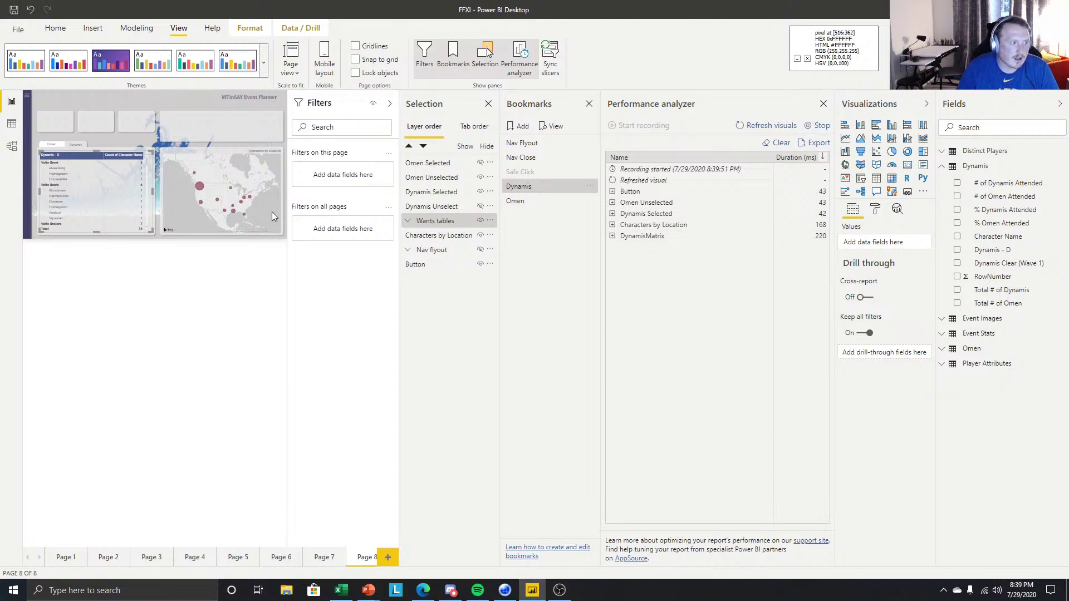
Close the Selection and Bookmarks panes and finish the performance recording after capturing the switch to the Omen matrix.
{"action": "left_click", "coordinate": [489, 105]}
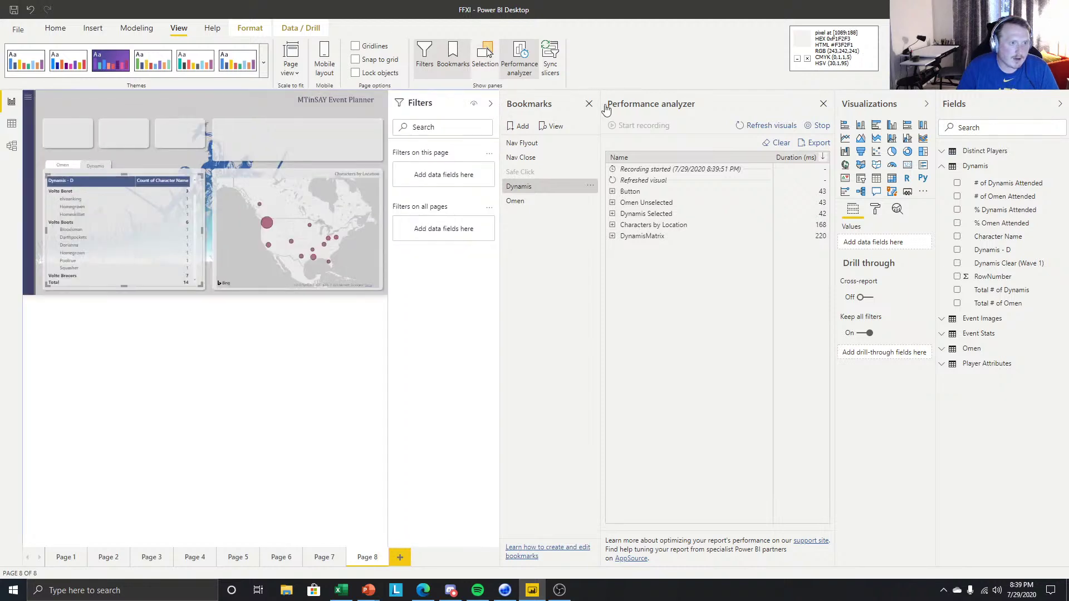
{"action": "left_click", "coordinate": [589, 104]}
{"action": "left_click", "coordinate": [75, 188]}
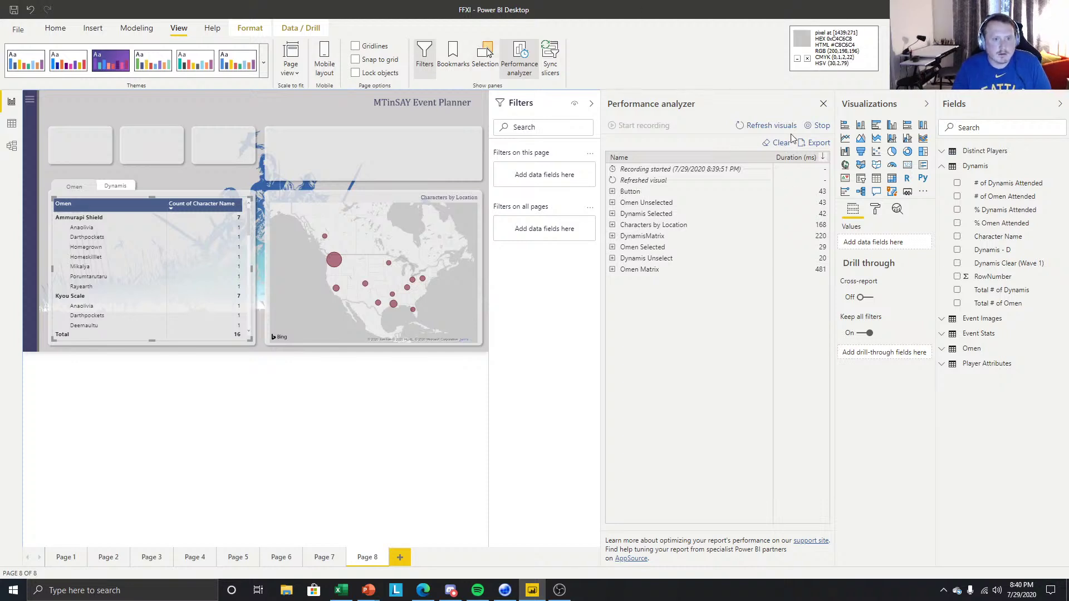
{"action": "left_click", "coordinate": [810, 126]}
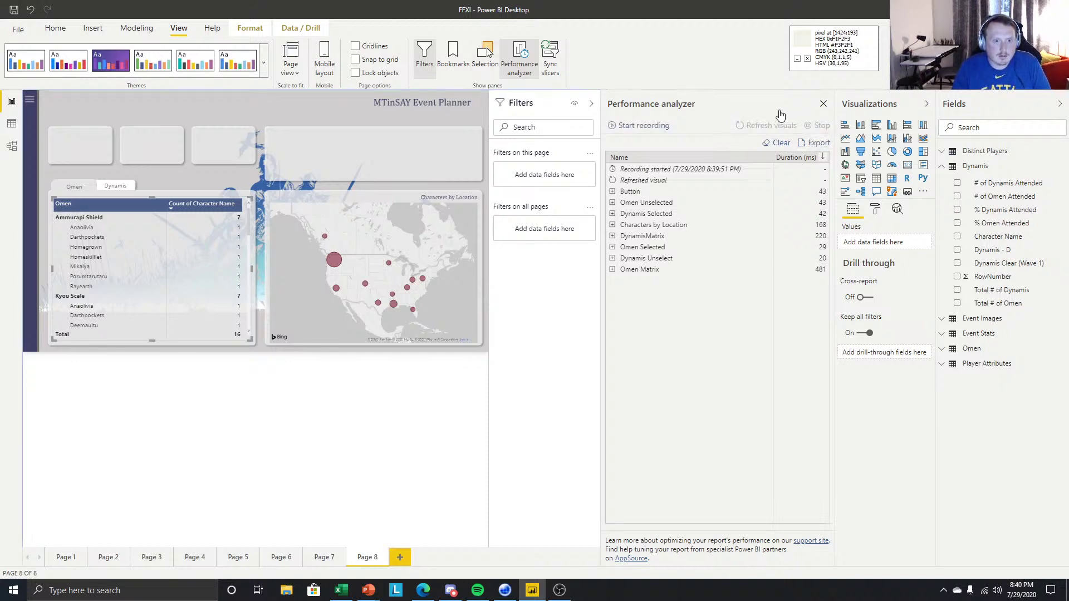
Close the Performance analyzer and switch the report to the Dynamis matrix through its tab button.
{"action": "left_click", "coordinate": [339, 389]}
{"action": "left_click", "coordinate": [824, 104]}
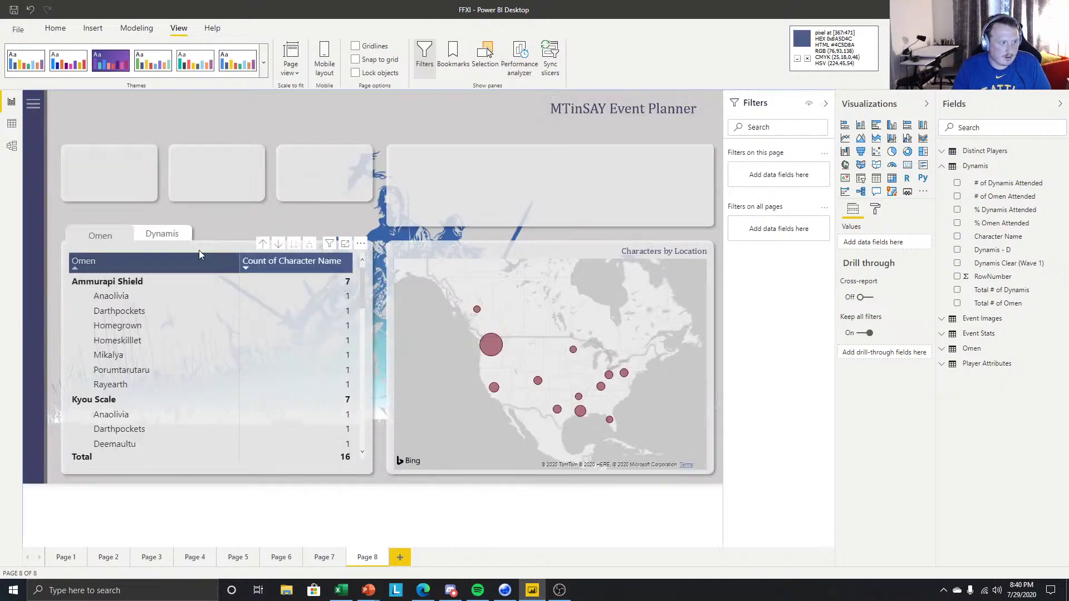
{"action": "left_click", "coordinate": [162, 236], "text": "ctrl"}
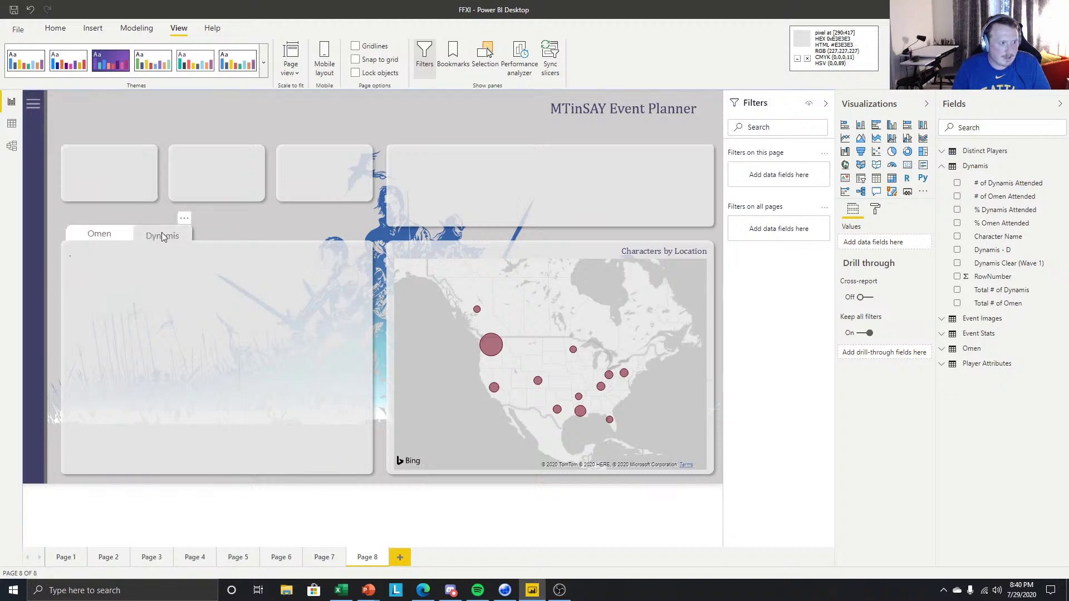